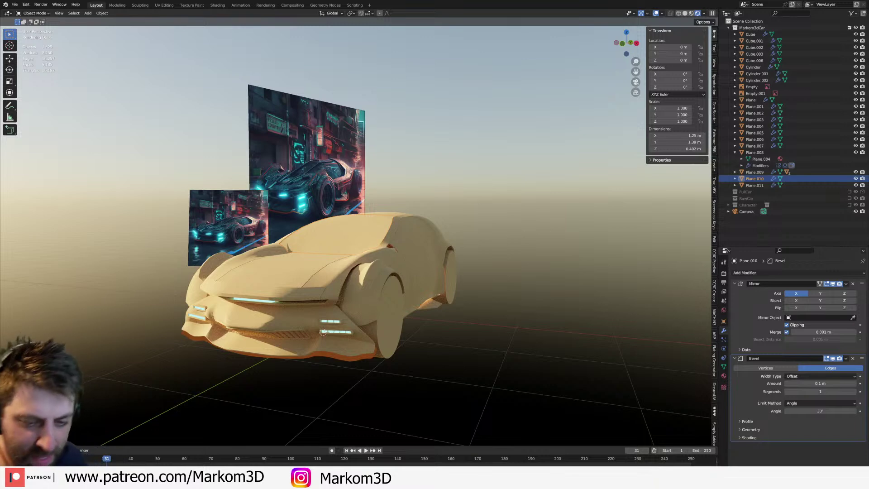
- Examine the rendered blocked-out car from the front and side against the two reference images
scroll(356, 240, down, 2)
middle_drag(357, 240, 347, 254)
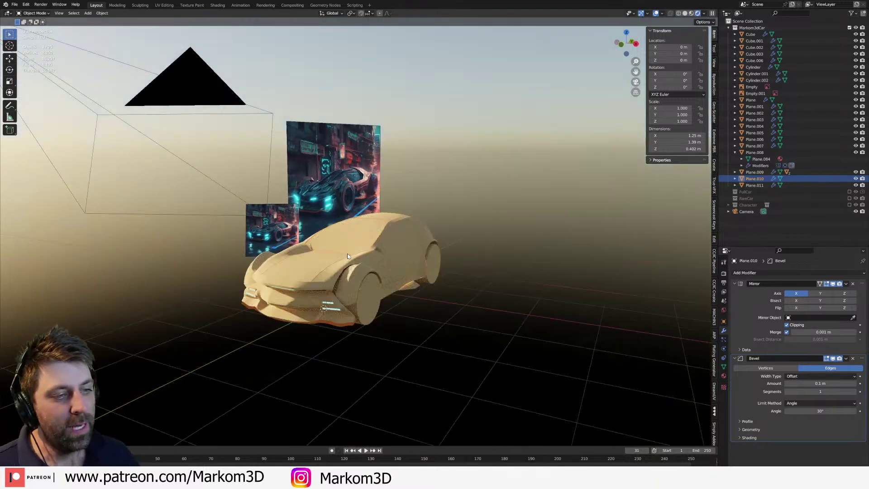
scroll(347, 253, up, 2)
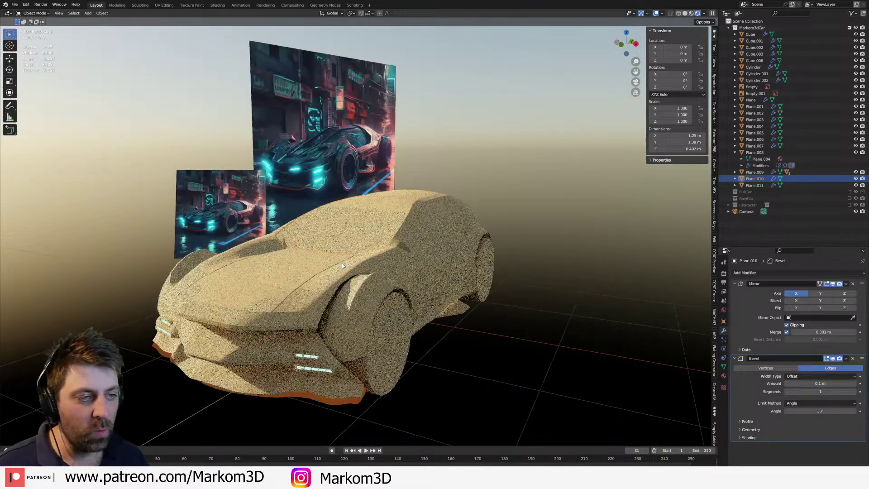
middle_drag(349, 257, 339, 260)
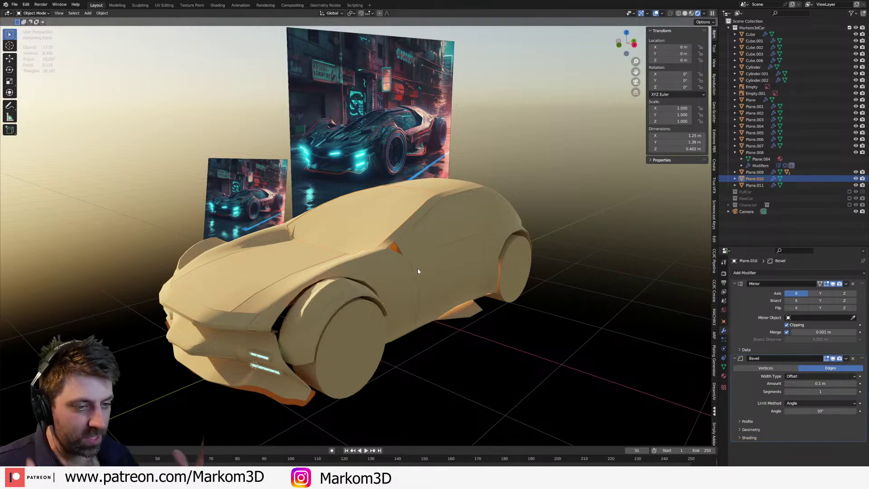
middle_drag(418, 271, 400, 222)
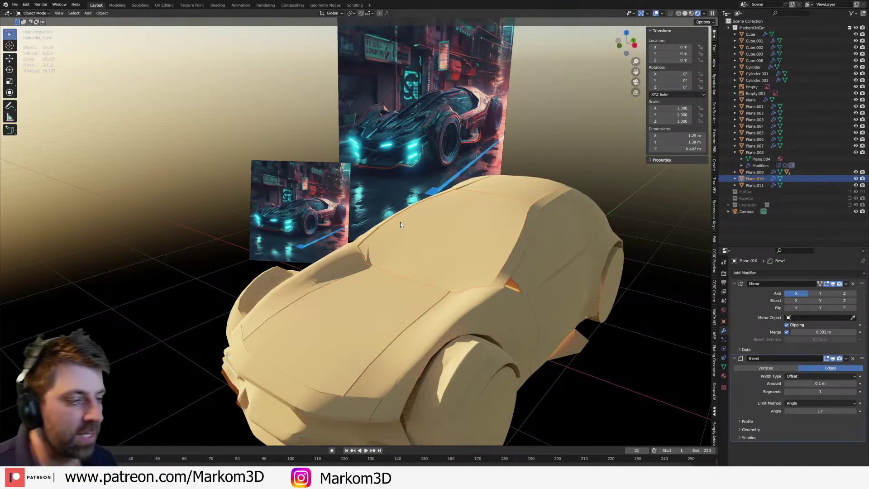
mouse_move(400, 222)
middle_down()
mouse_move(424, 251)
mouse_move(411, 210)
middle_up()
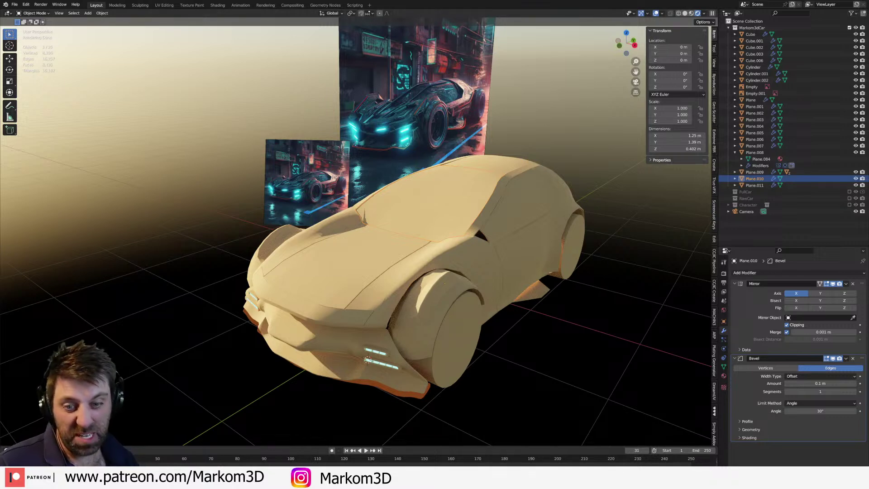
scroll(398, 226, down, 1)
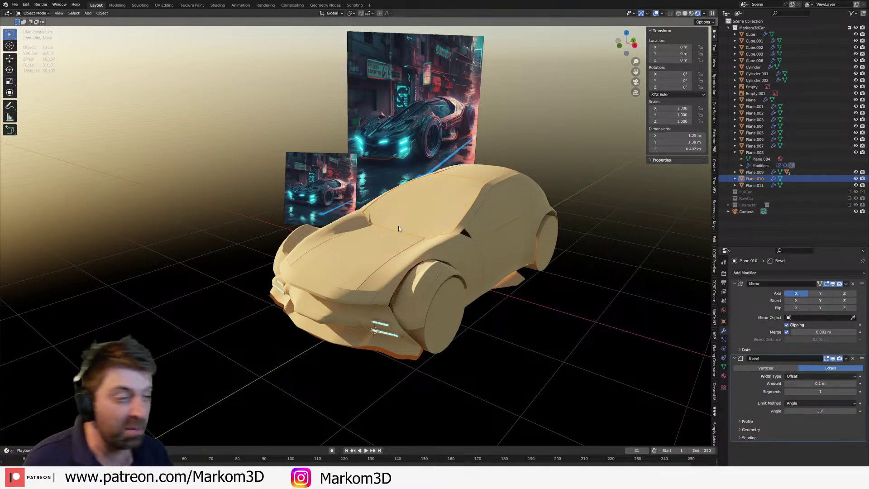
- Display the scene in wireframe and enable the Character collection
mouse_move(398, 229)
middle_down()
mouse_move(406, 229)
mouse_move(373, 239)
middle_up()
key(z)
click(388, 219)
click(373, 238)
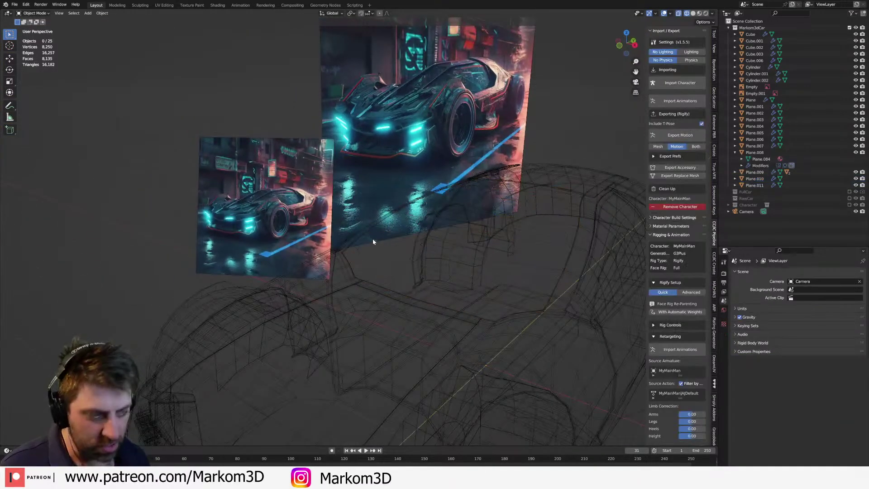
click(850, 205)
scroll(385, 252, down, 4)
- Examine the seated character's fit inside the car in a wireframe front orthographic view
key(z)
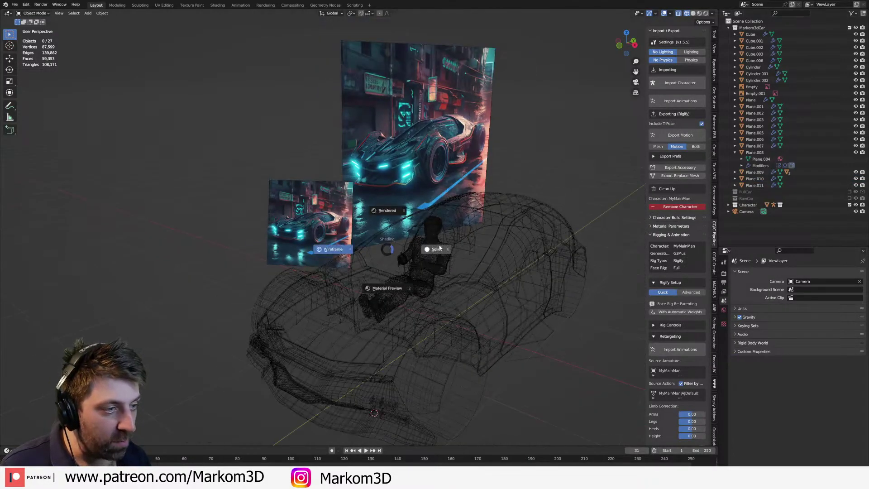
click(435, 248)
middle_drag(437, 248, 490, 245)
scroll(491, 246, up, 4)
key(KP_3)
key(KP_1)
key(z)
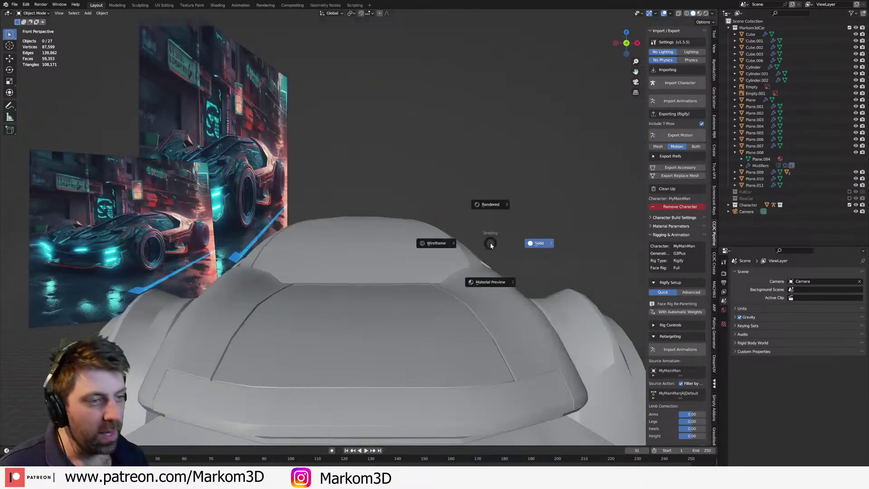
click(447, 246)
key(KP_5)
shift+middle_drag(400, 330, 417, 284)
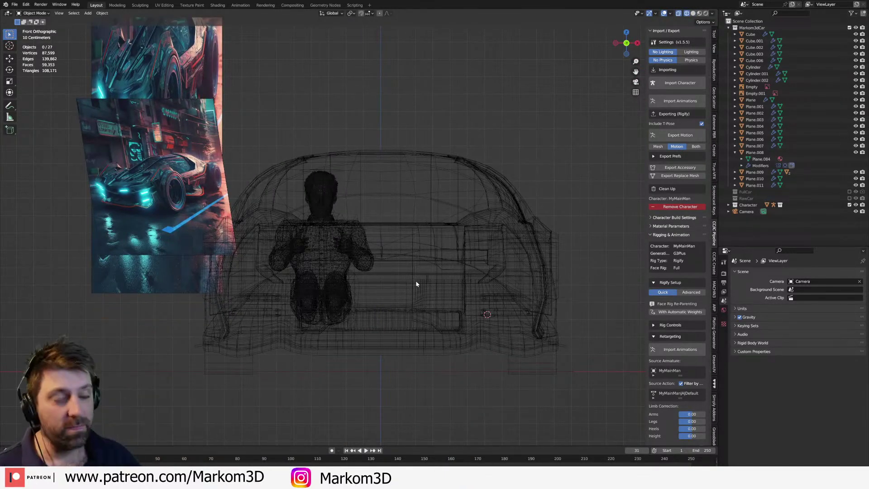
- Select the front wheel cylinder and open its mesh for editing in wireframe display
middle_drag(462, 266, 430, 264)
key(z)
click(477, 265)
scroll(477, 276, down, 2)
middle_drag(477, 281, 462, 323)
click(414, 333)
mouse_move(408, 329)
shift+middle_down()
mouse_move(407, 285)
mouse_move(429, 298)
mouse_move(359, 302)
mouse_move(420, 302)
mouse_move(508, 281)
mouse_move(498, 263)
shift+middle_up()
click(420, 293)
click(430, 298)
key(z)
click(380, 303)
key(Tab)
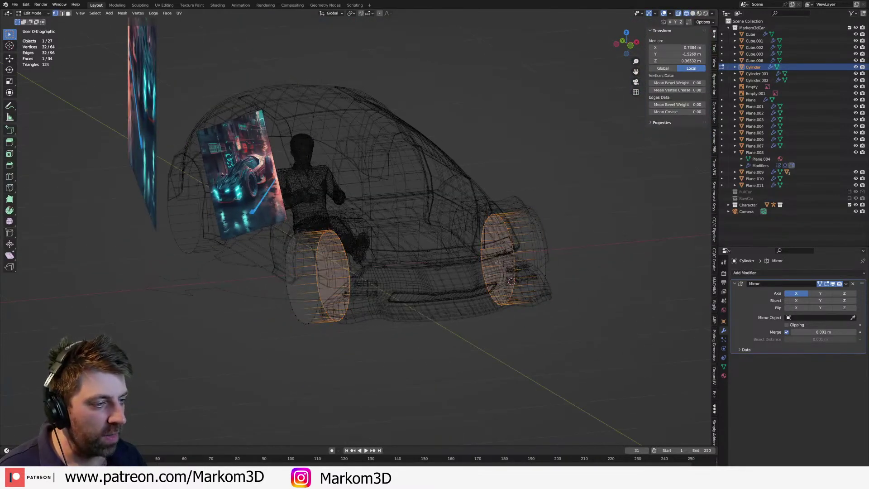
- Select the front wheel's inner side face and snap the 3D cursor to it
click(499, 263)
key(shift+s)
key(Escape)
key(alt+a)
click(503, 251)
click(508, 266)
click(506, 251)
click(504, 248)
click(502, 252)
click(501, 256)
middle_drag(544, 258, 513, 258)
key(shift+s)
key(Escape)
key(shift+s)
click(505, 316)
- Back in Object Mode with solid shading, add the front wheel arch to the selection and set the transform pivot to 3D Cursor
key(Tab)
key(z)
click(531, 308)
middle_drag(511, 290, 482, 276)
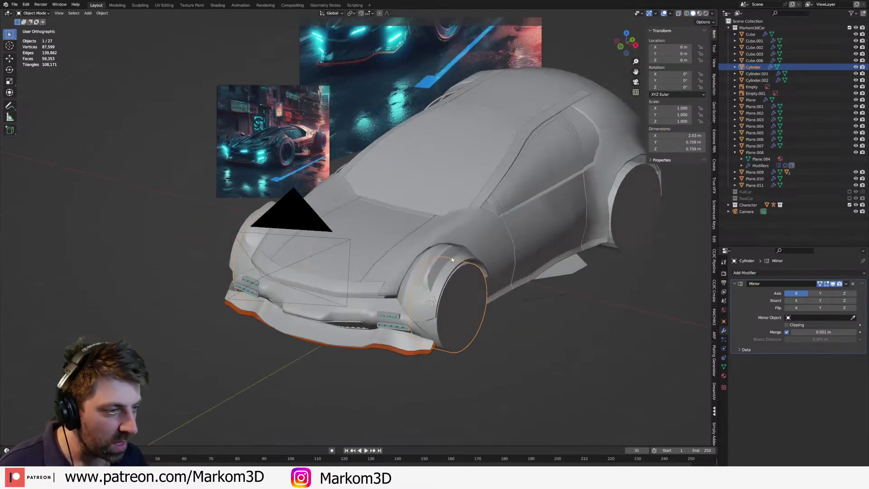
shift+click(455, 257)
click(352, 13)
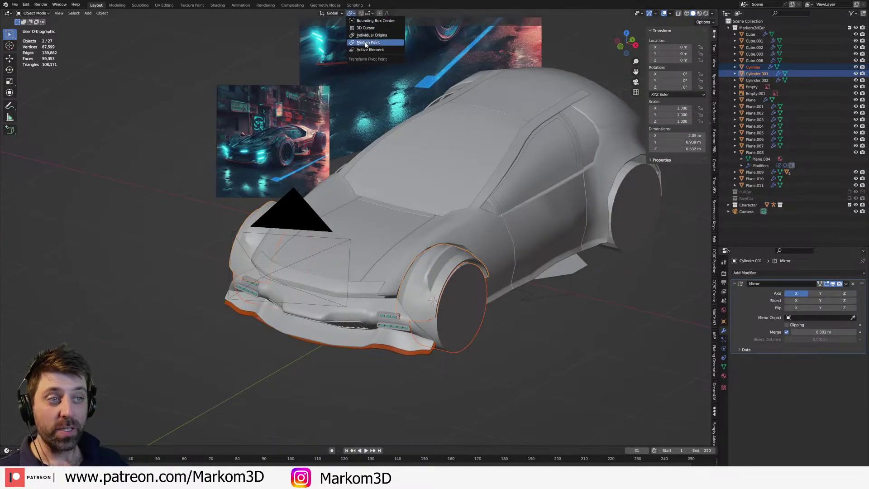
click(373, 29)
- Try rotating the front wheel and its arch about the global Z axis around the 3D cursor
key(r)
key(z)
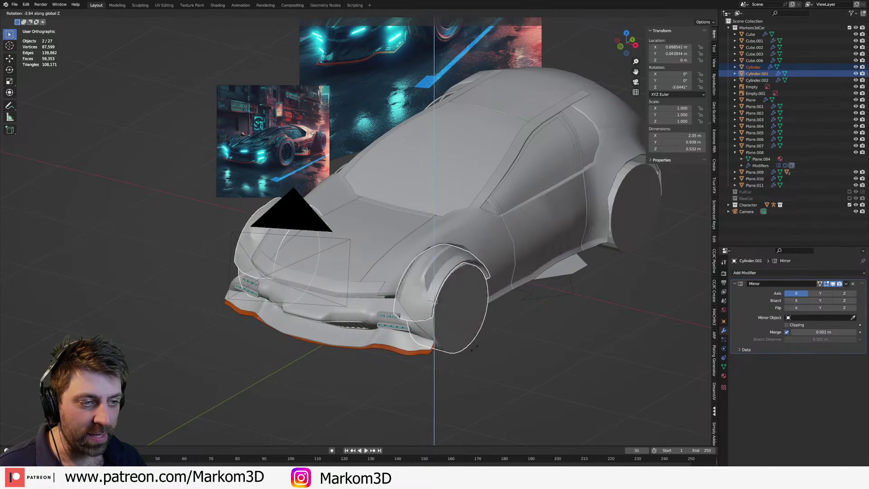
key(Escape)
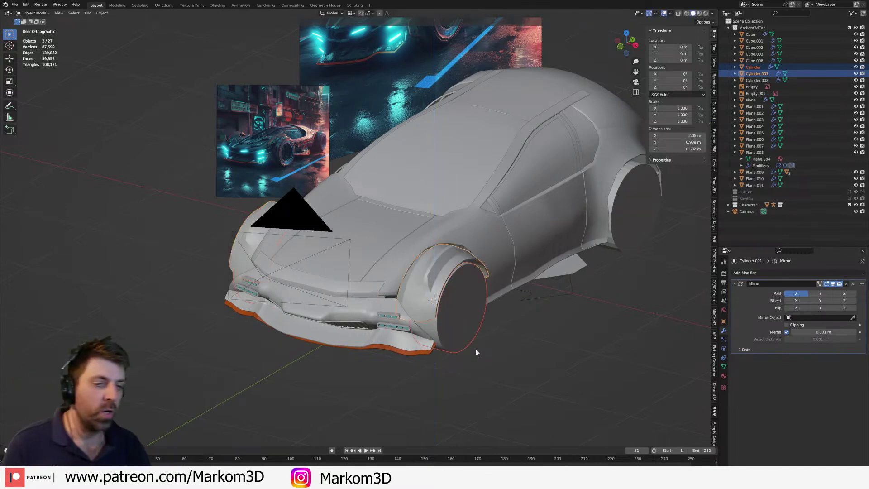
- Select the teal light strip in the gap below the hood and open its mesh for editing in front view
middle_drag(482, 348, 460, 324)
scroll(459, 325, up, 4)
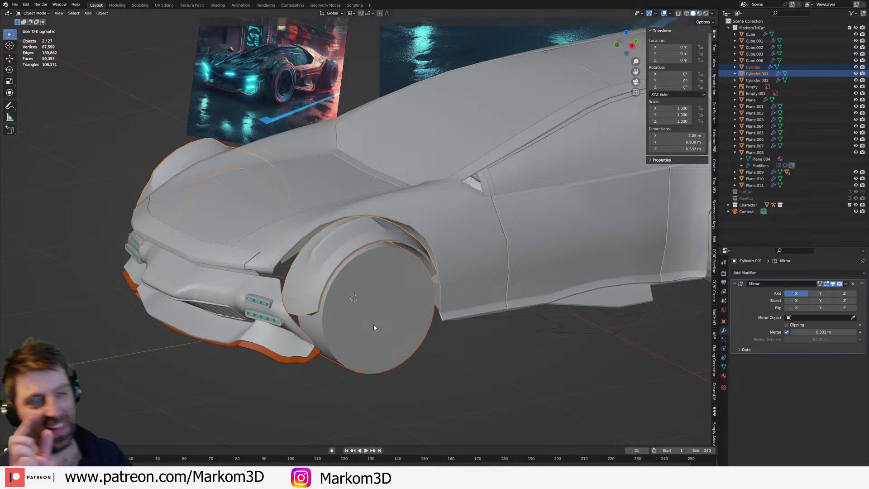
scroll(376, 344, up, 5)
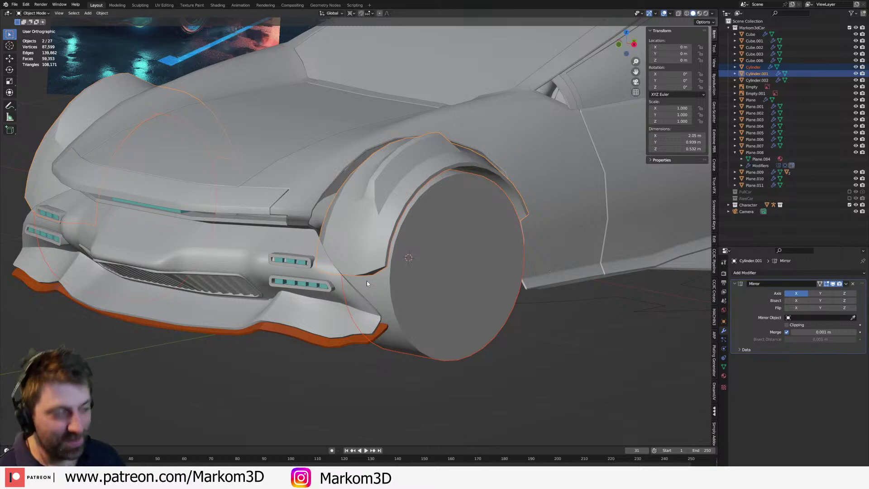
scroll(367, 280, down, 1)
middle_drag(272, 336, 280, 334)
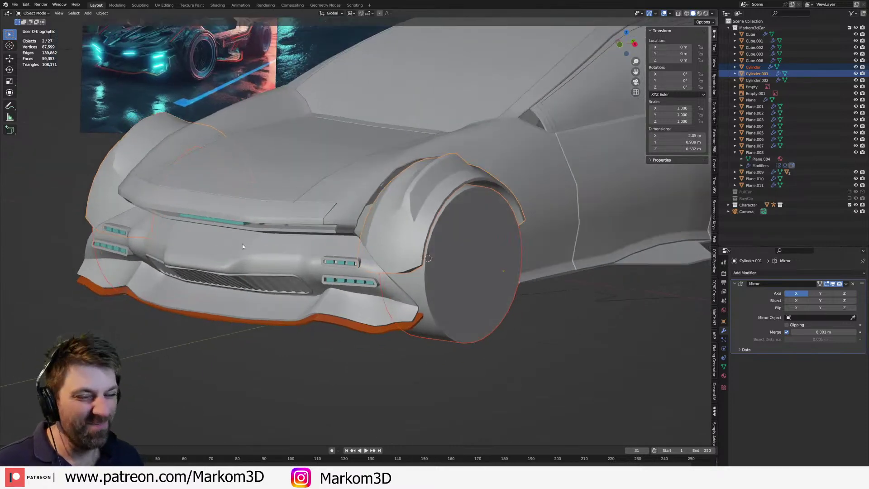
middle_drag(220, 227, 285, 188)
click(250, 225)
scroll(270, 247, up, 1)
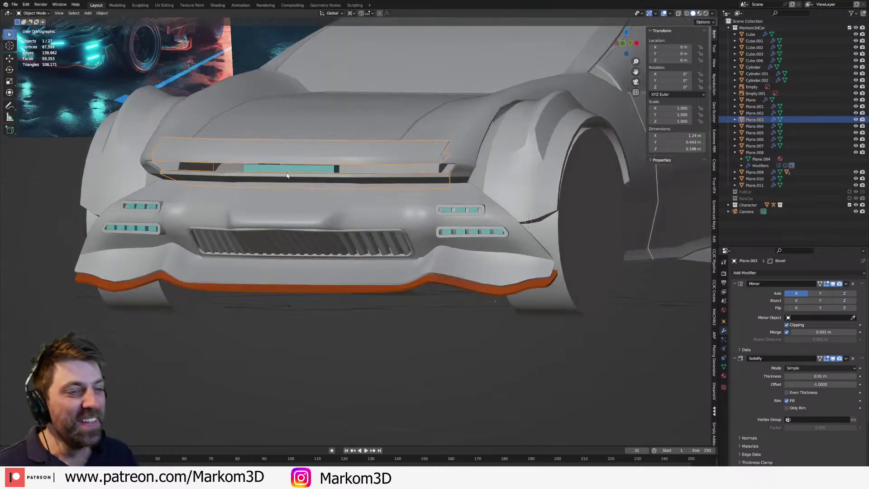
click(289, 170)
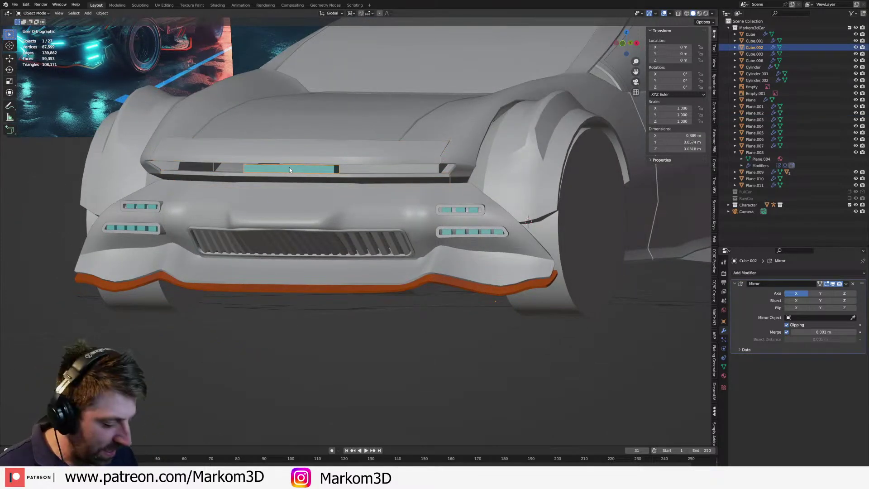
key(KP_1)
scroll(290, 170, down, 2)
key(Tab)
shift+middle_drag(132, 115, 136, 157)
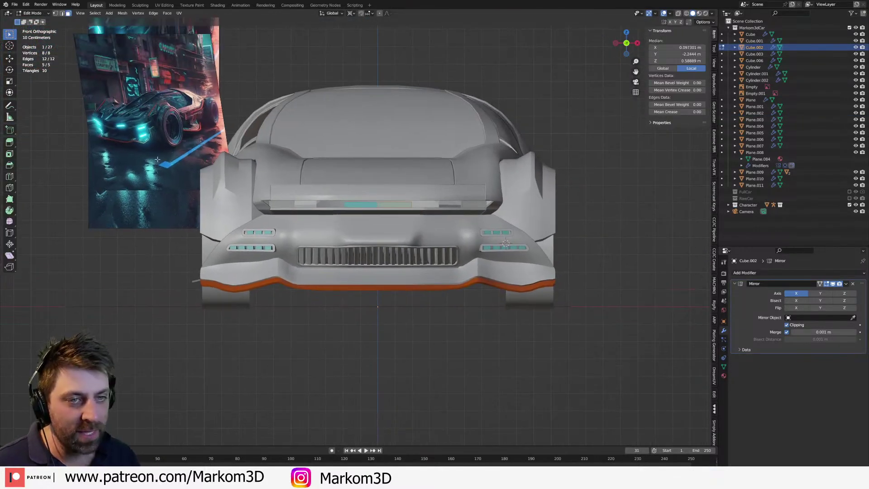
- Turn off Clipping in the light strip's Mirror modifier and move the block outward to about X 0.43 m
scroll(136, 157, up, 2)
click(787, 325)
scroll(333, 286, up, 1)
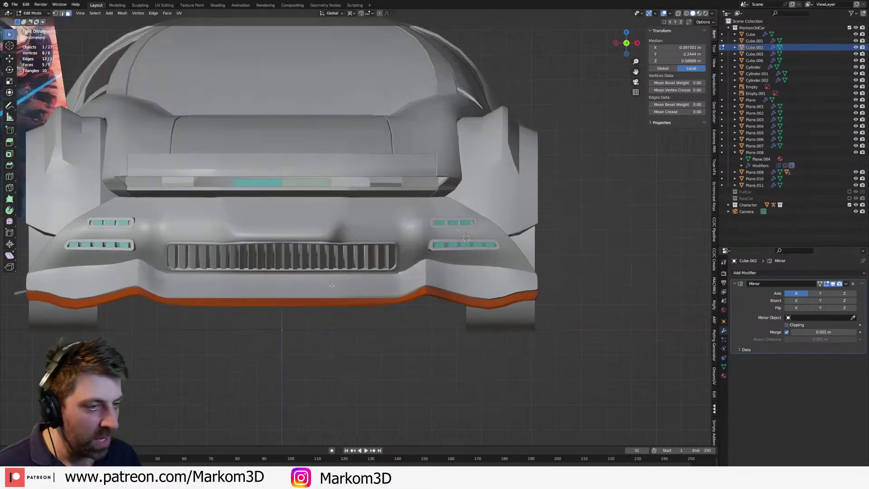
key(g)
click(416, 284)
- In a wireframe top view, move the light block back and outward to about X 0.47 m, Y -2.20 m
middle_drag(430, 240, 383, 272)
key(KP_7)
key(z)
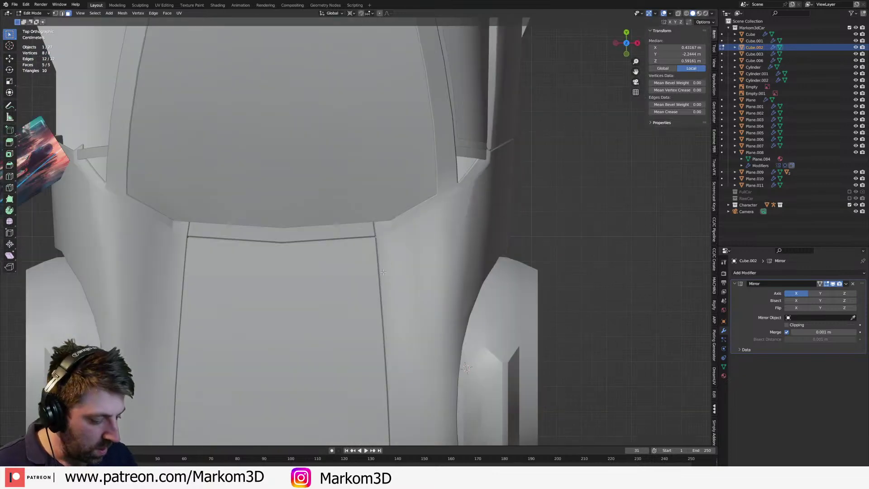
click(347, 277)
shift+middle_drag(434, 312, 441, 168)
shift+scroll(450, 306, down, 3)
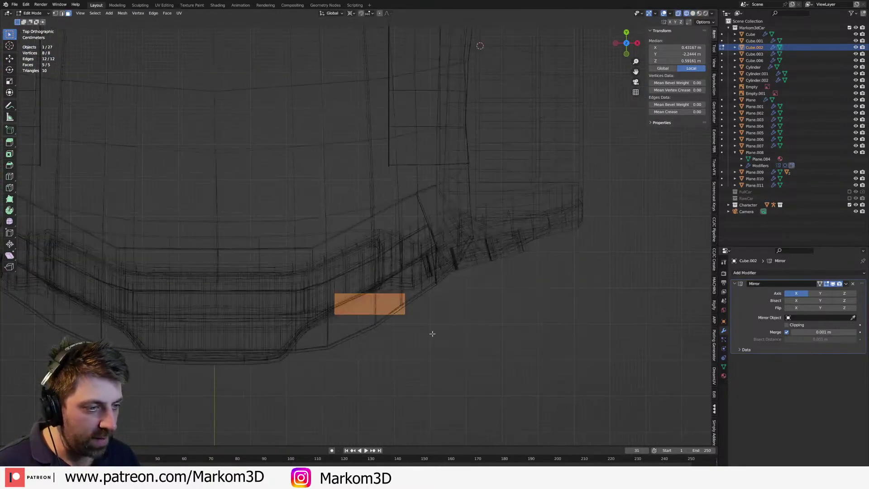
key(g)
click(411, 89)
- Set the pivot to Median Point, rotate the light block to follow the angled front edge, and move it to about X 0.45 m, Y -2.15 m
click(352, 13)
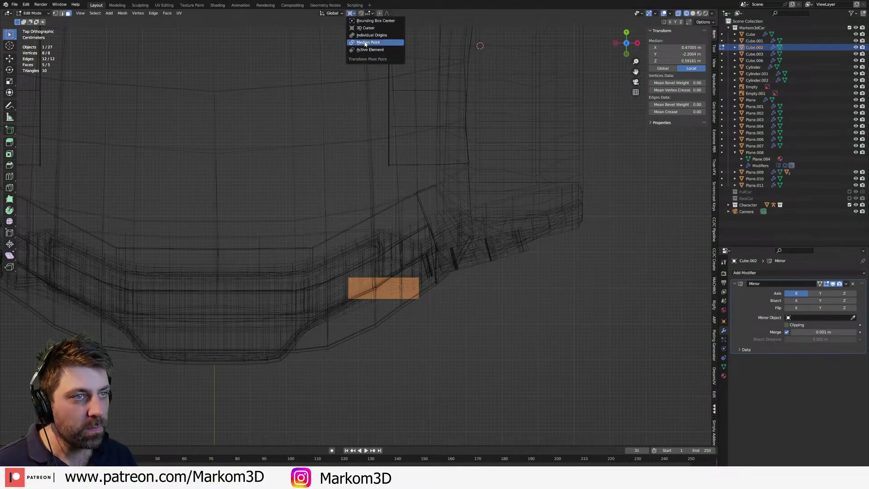
click(365, 44)
key(r)
click(524, 316)
key(g)
click(517, 299)
- With solid shading, scale the light block along Z and raise it to about Z 0.597 m within the hood gap
key(z)
click(543, 300)
mouse_move(509, 298)
middle_down()
mouse_move(461, 270)
mouse_move(509, 301)
mouse_move(436, 304)
mouse_move(462, 284)
middle_up()
key(s)
key(z)
click(510, 301)
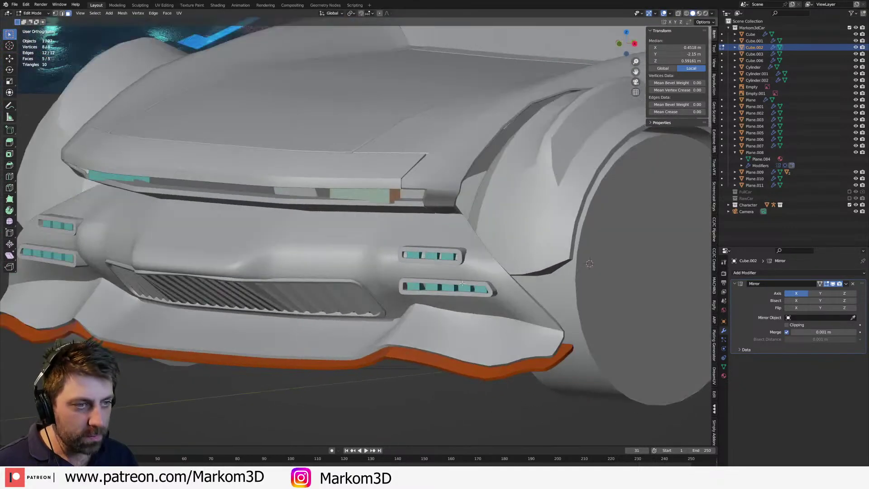
key(s)
key(z)
click(448, 266)
key(g)
key(z)
click(449, 262)
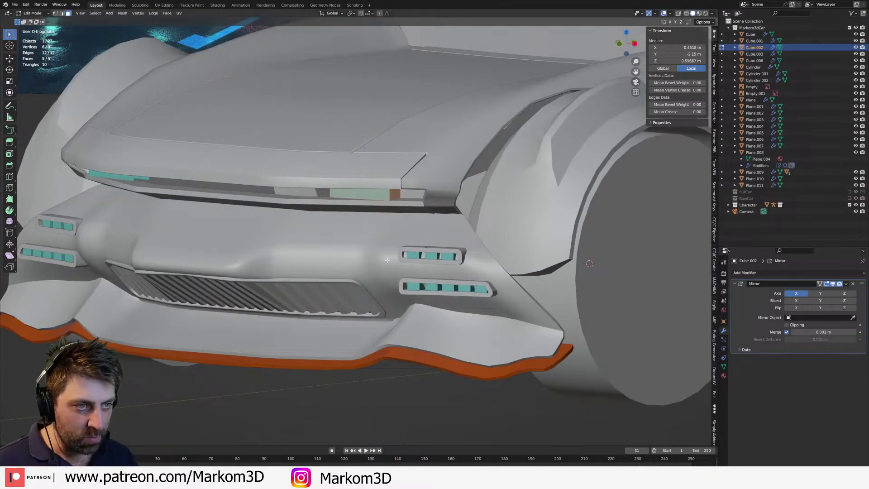
- Fill the light block's open inner end with a face and return to Object Mode
middle_drag(328, 254, 419, 247)
key(2)
click(421, 231)
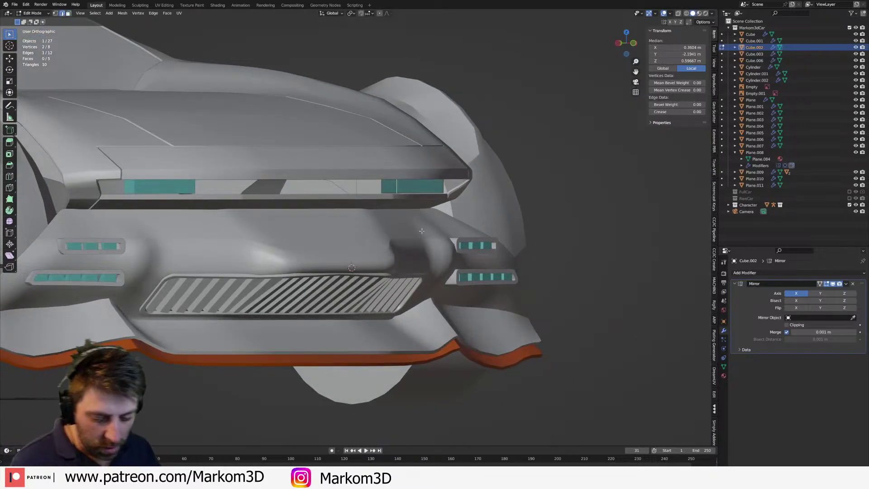
key(f)
middle_drag(419, 229, 429, 248)
key(Tab)
- Hide the main car body shell to expose the parts underneath
scroll(357, 256, down, 5)
click(412, 210)
key(Delete)
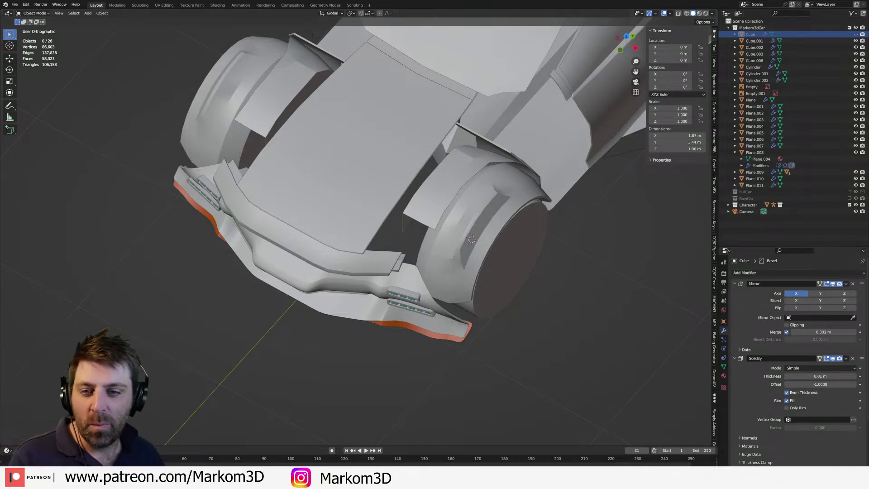
- Select the underbody panel and the inner wheel housings and examine how they are built in wireframe and solid display
mouse_move(390, 346)
middle_down()
mouse_move(448, 198)
mouse_move(419, 253)
mouse_move(378, 275)
mouse_move(339, 228)
mouse_move(286, 213)
mouse_move(223, 220)
mouse_move(201, 242)
mouse_move(512, 235)
mouse_move(519, 248)
middle_up()
scroll(430, 245, up, 4)
click(419, 253)
key(Tab)
key(Tab)
click(202, 243)
key(z)
click(464, 248)
mouse_move(464, 248)
middle_down()
mouse_move(458, 262)
mouse_move(346, 267)
mouse_move(395, 272)
middle_up()
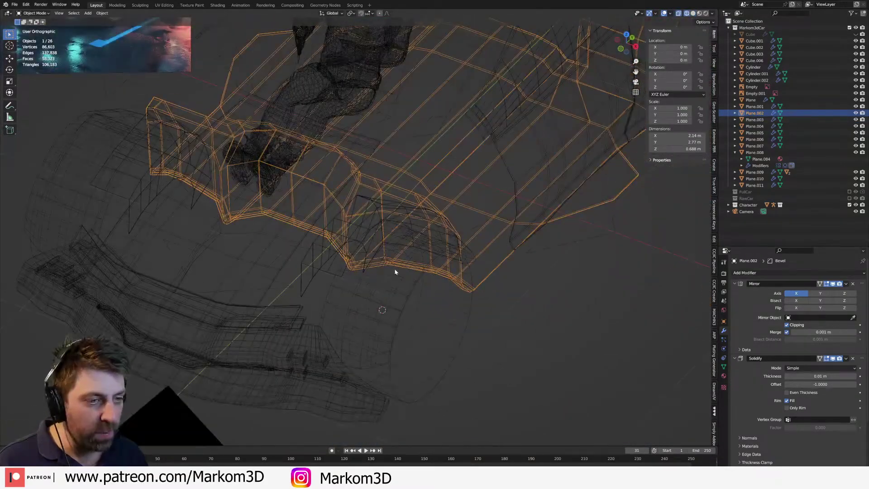
shift+click(304, 257)
mouse_move(304, 257)
middle_down()
mouse_move(447, 253)
mouse_move(398, 249)
mouse_move(471, 307)
mouse_move(405, 290)
mouse_move(464, 293)
middle_up()
key(shift+z)
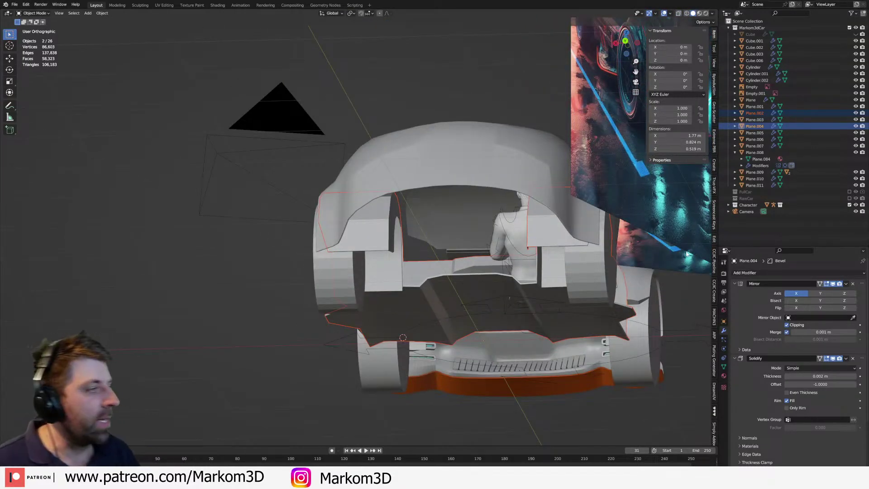
- Switch from the Markom3dCar collection to the FullCar collection and examine the detailed reference car
click(850, 28)
click(849, 34)
scroll(455, 247, up, 2)
middle_drag(455, 246, 534, 262)
scroll(420, 259, up, 2)
scroll(420, 260, down, 6)
middle_drag(402, 255, 423, 251)
scroll(399, 245, up, 2)
scroll(399, 245, down, 1)
scroll(433, 254, up, 3)
- Try moving a part of the detailed reference car along the Z axis
key(g)
key(z)
click(455, 112)
middle_drag(455, 112, 292, 202)
scroll(432, 114, down, 5)
key(ctrl+z)
- Select the front-left outer wheel tub and examine the detailed car's separate bumpers, fenders and panels
scroll(389, 268, up, 4)
click(430, 307)
middle_drag(430, 308, 297, 247)
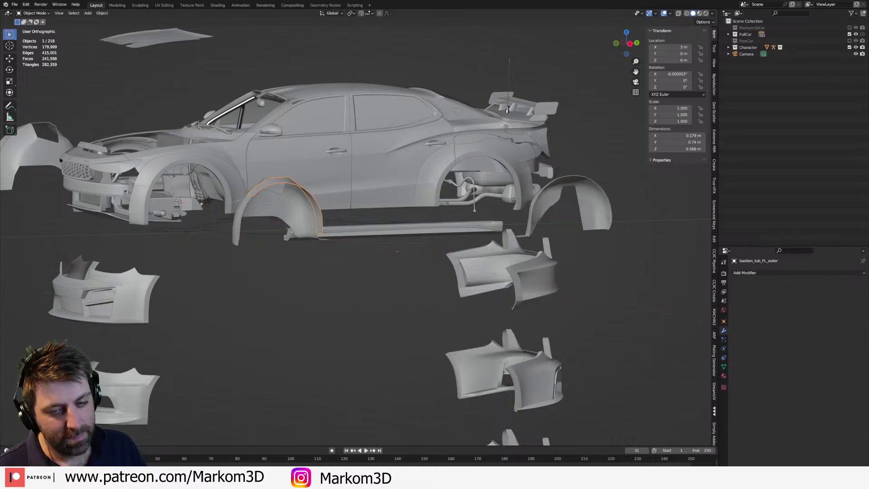
scroll(227, 220, down, 2)
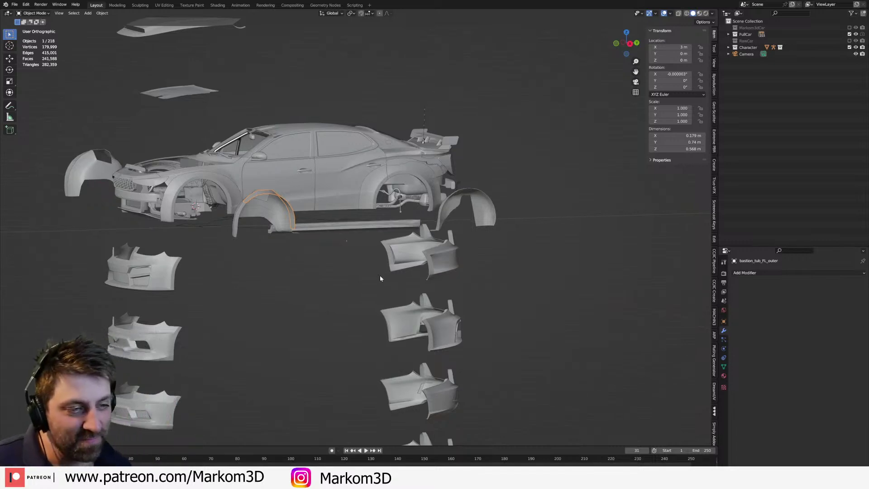
middle_drag(379, 275, 405, 283)
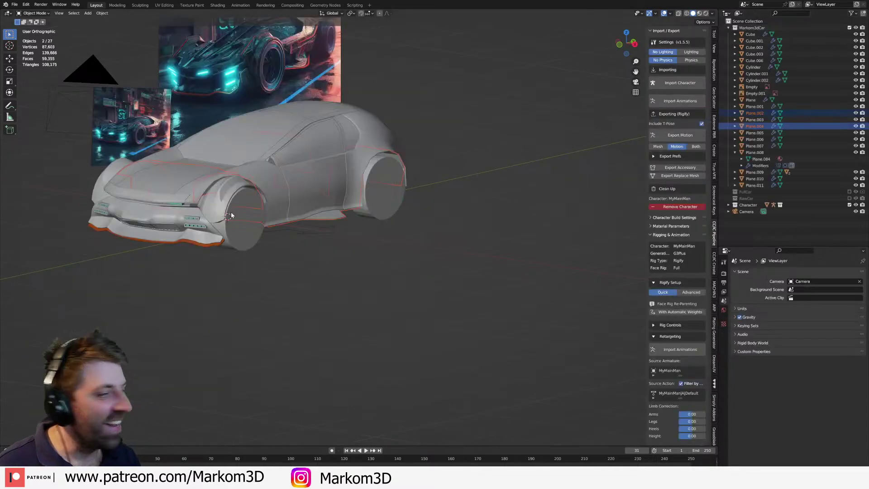
scroll(236, 224, down, 2)
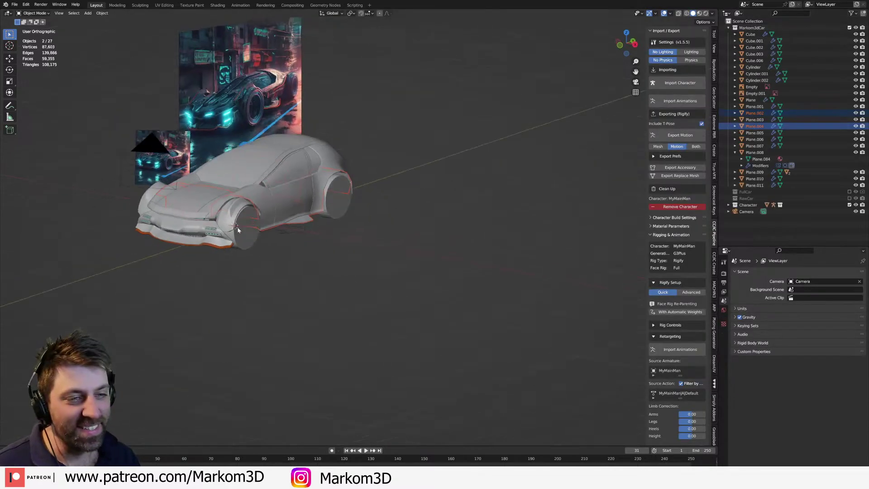
- Select the front body shell and examine its mesh around the fender and its seam with the door
click(252, 274)
shift+middle_drag(300, 272, 411, 290)
scroll(411, 289, up, 4)
shift+middle_drag(336, 254, 362, 320)
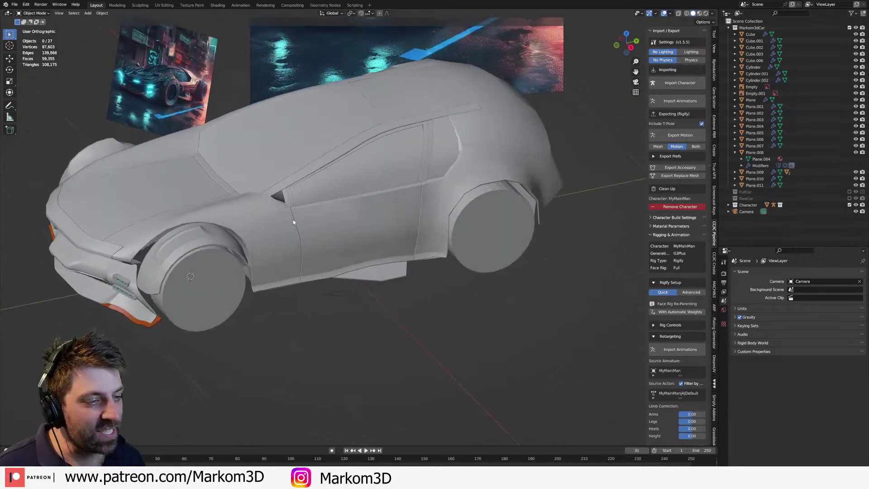
click(293, 220)
scroll(318, 268, up, 3)
scroll(318, 268, down, 4)
scroll(411, 188, up, 4)
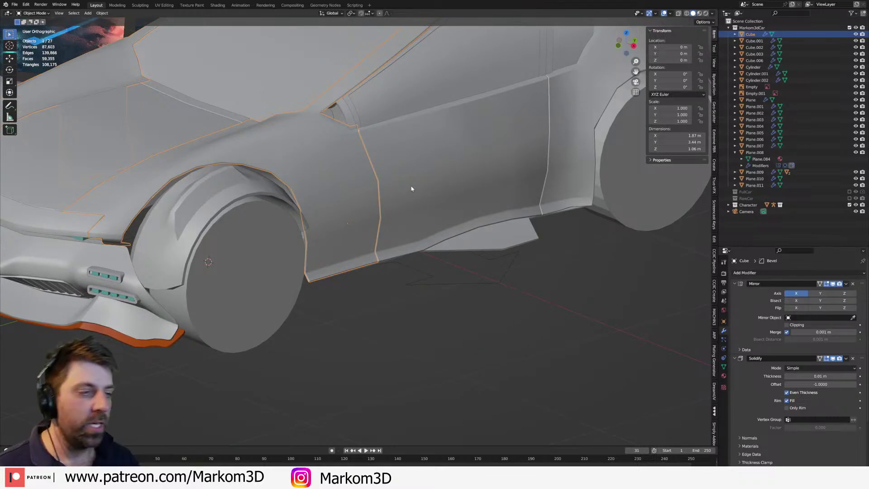
key(Tab)
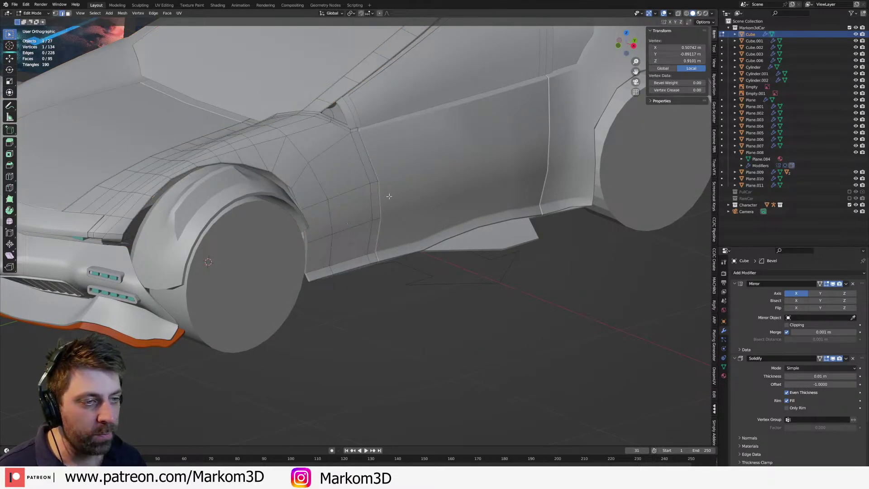
key(Tab)
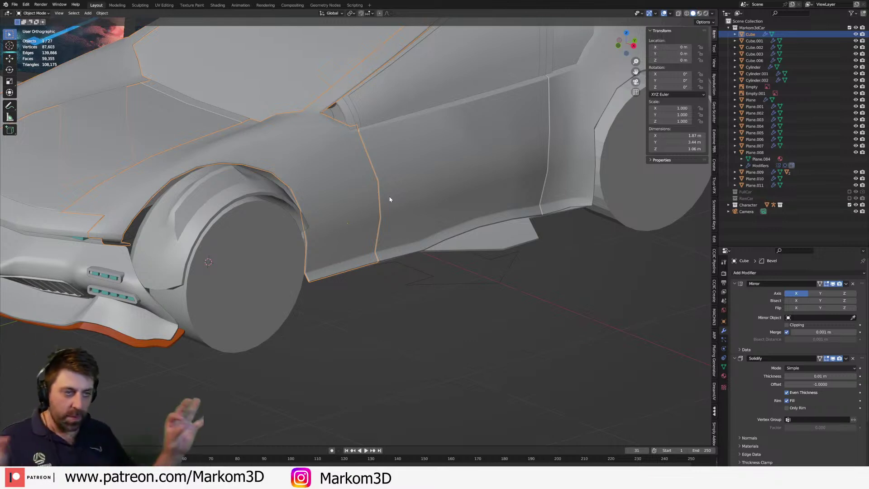
- Select the lower door panel and compare the car's side with the side detailing in the concept reference image
click(389, 199)
scroll(349, 156, down, 8)
middle_drag(349, 156, 453, 118)
scroll(489, 105, up, 5)
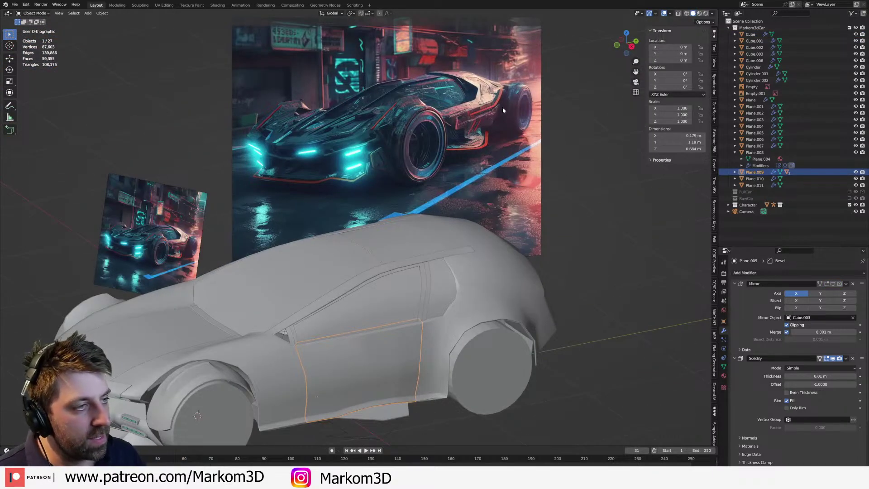
shift+middle_drag(439, 309, 465, 205)
shift+middle_drag(486, 70, 414, 166)
scroll(414, 163, up, 1)
shift+middle_drag(376, 277, 264, 316)
scroll(257, 323, down, 2)
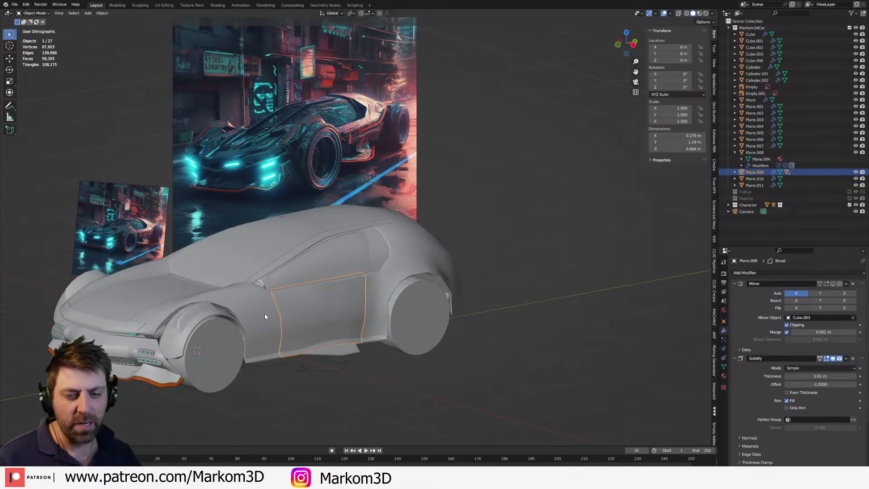
middle_drag(232, 332, 345, 242)
scroll(323, 291, up, 2)
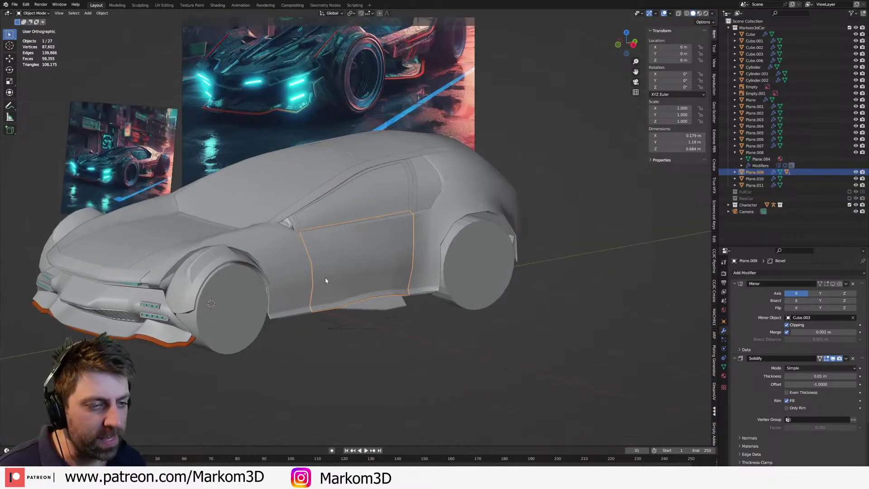
- Open the door panel for face editing and snap the 3D cursor to a face in its middle row
scroll(333, 279, up, 3)
key(Tab)
click(359, 265)
key(3)
click(356, 267)
key(shift+s)
click(370, 314)
right_click(370, 314)
key(Escape)
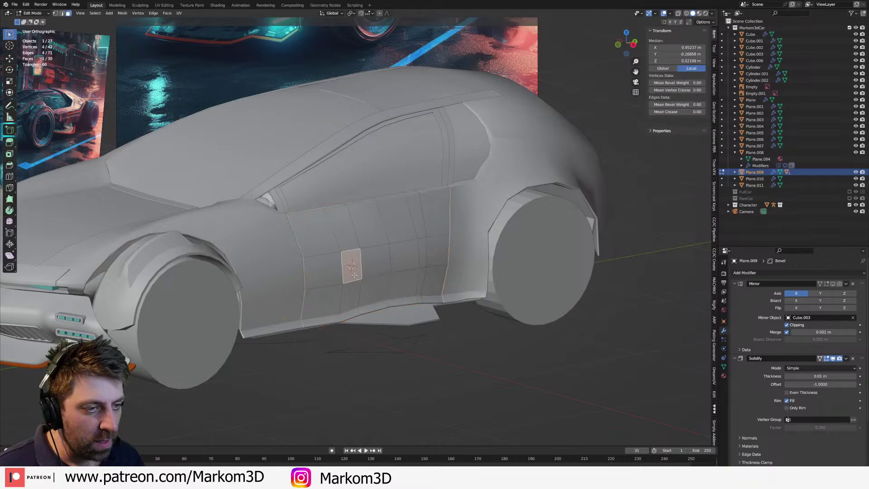
- Separate the full middle row of door faces into its own object and open that strip for edge editing
shift+click(326, 276)
shift+click(376, 267)
shift+click(403, 262)
shift+click(416, 258)
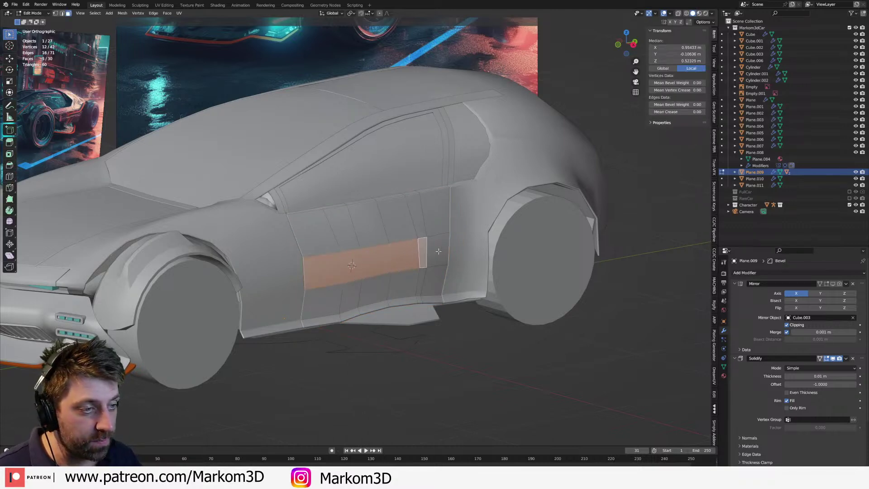
shift+click(436, 250)
key(p)
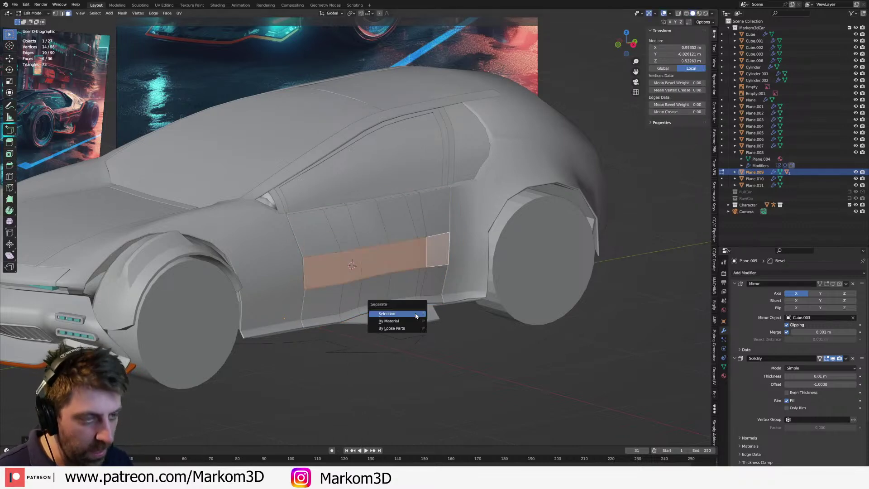
click(382, 300)
key(Tab)
click(341, 281)
key(Tab)
key(2)
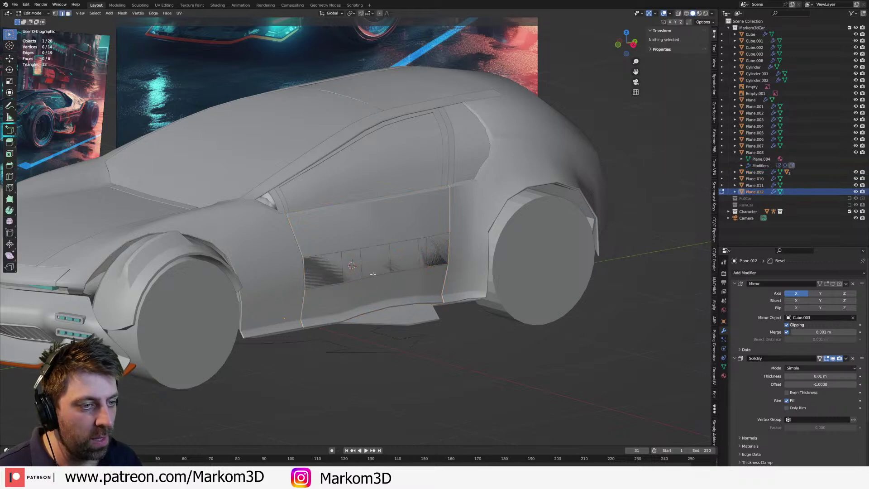
- Try to flatten a single lower edge of the strip by scaling it to 0 along Z, and undo it
click(373, 275)
scroll(425, 289, up, 4)
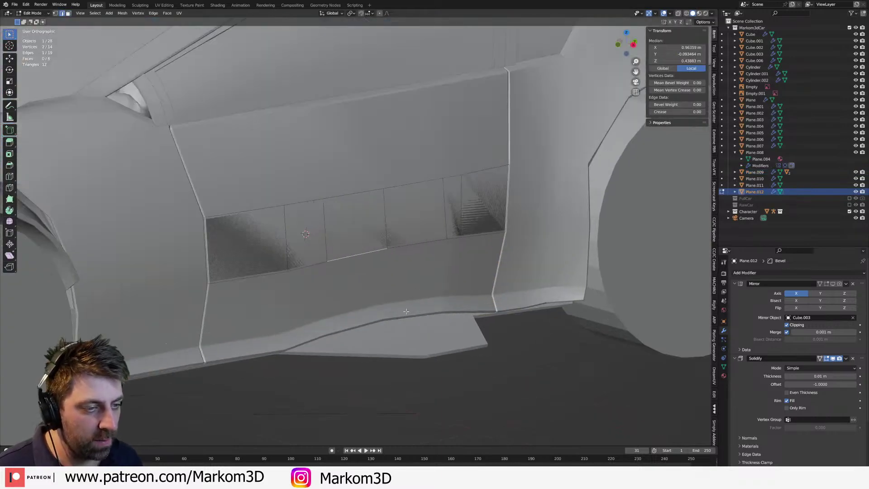
key(s)
key(z)
key(0)
key(Return)
key(s)
key(z)
key(0)
key(Return)
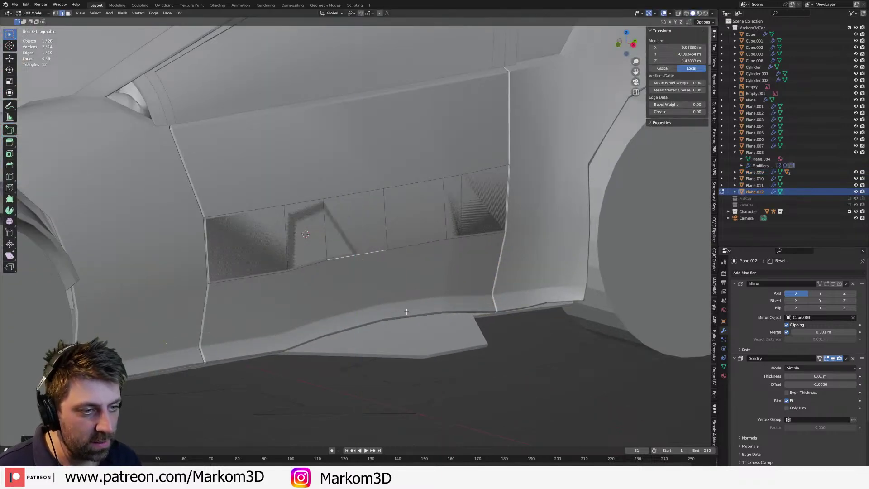
key(ctrl+z)
key(ctrl+z)
- Flatten the strip's whole lower edge loop by scaling it to 0 along Z, and slide it upward
alt+click(356, 252)
key(s)
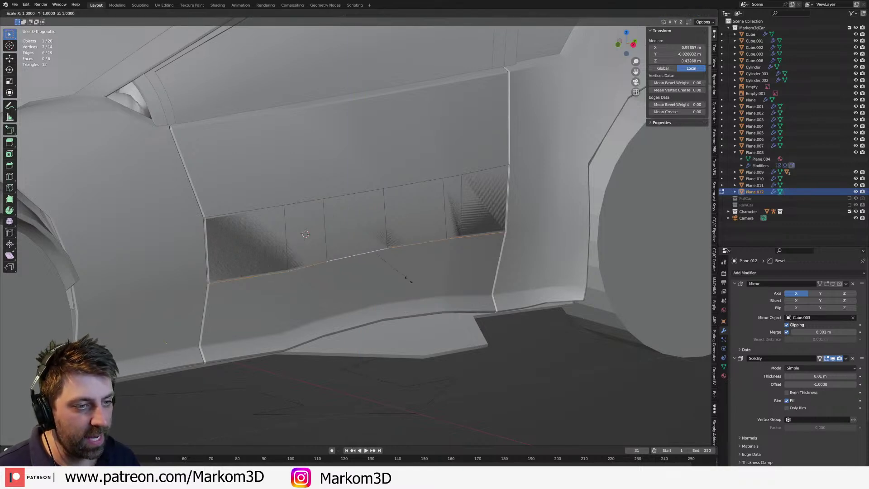
key(z)
key(0)
key(Return)
key(g)
key(g)
click(407, 262)
- Slide the strip's upper edge loop downward to leave a narrow band across the door
click(365, 187)
alt+click(365, 186)
key(g)
key(g)
click(368, 202)
- Slide the strip's front end edge inward from the door seam and adjust its rear end edge
click(203, 242)
key(g)
key(g)
click(266, 242)
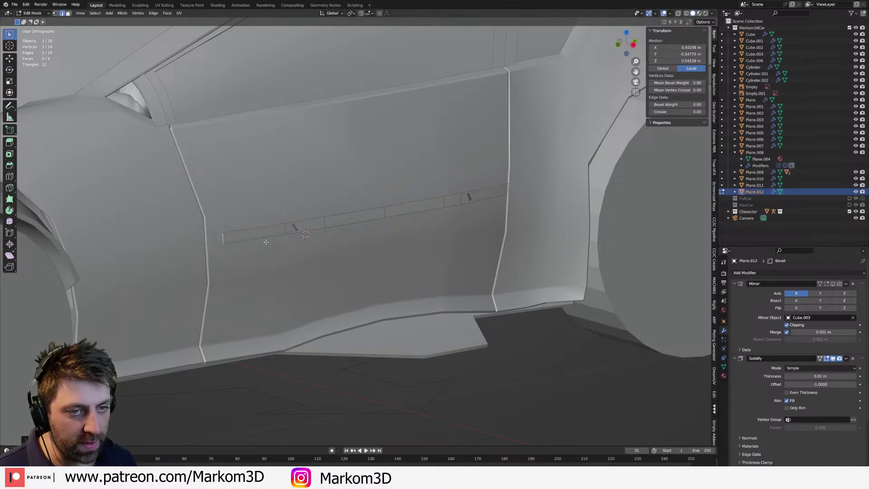
click(508, 190)
key(g)
key(g)
click(512, 191)
- Add a Shrinkwrap modifier to the trim strip with the door panel as its target
scroll(413, 277, down, 1)
middle_drag(414, 277, 291, 246)
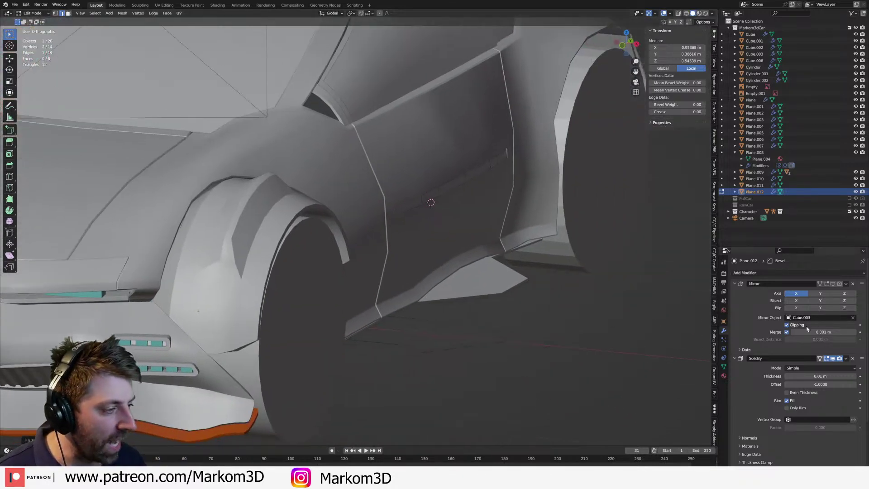
scroll(761, 385, down, 4)
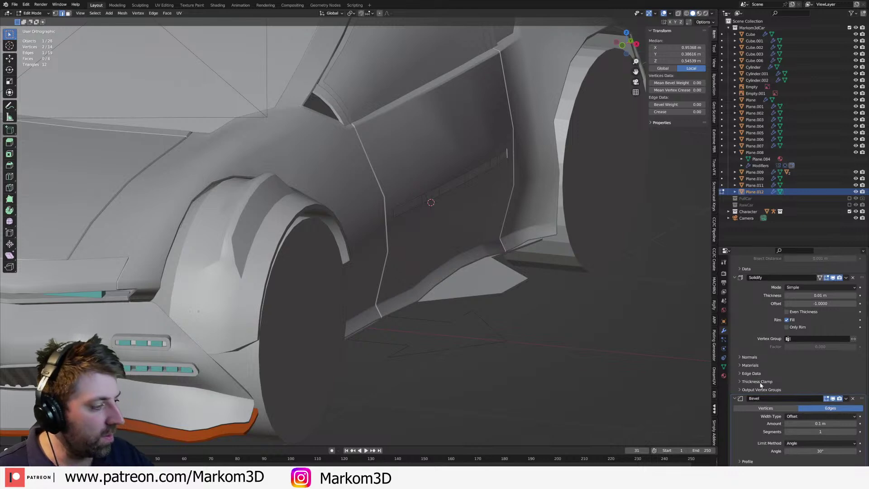
scroll(758, 298, up, 5)
key(Tab)
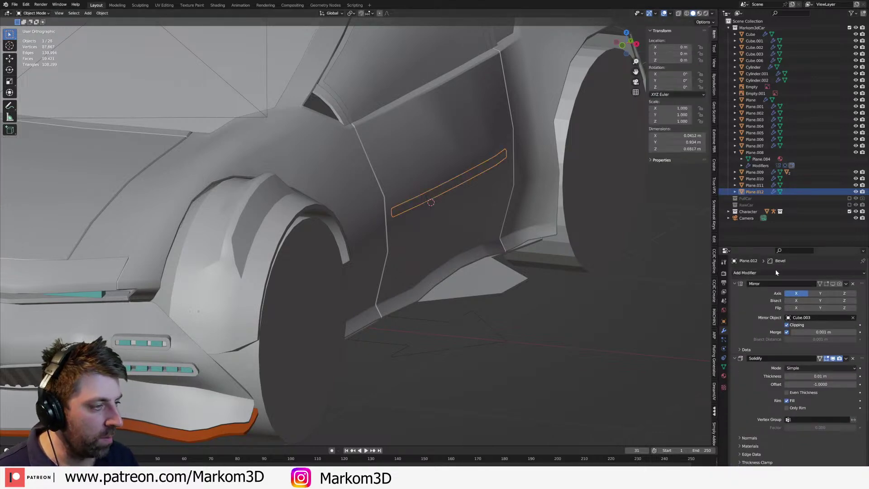
click(774, 273)
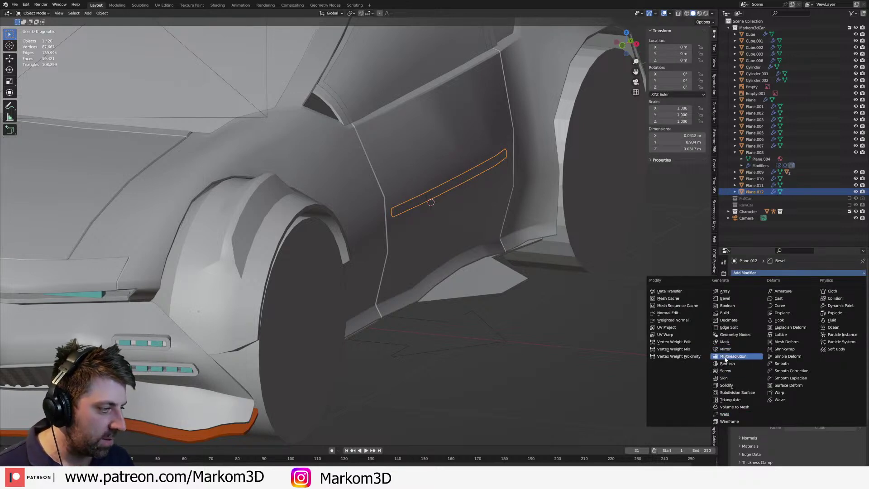
click(784, 349)
scroll(818, 396, down, 2)
scroll(817, 396, down, 2)
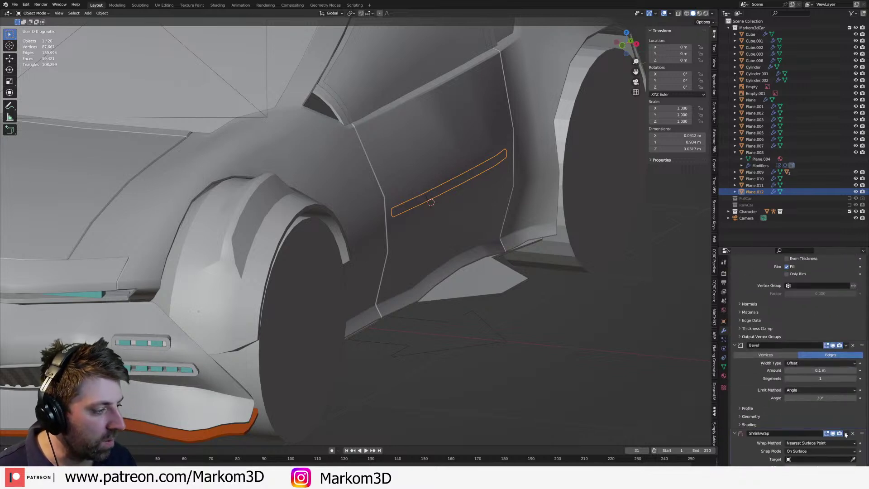
click(432, 144)
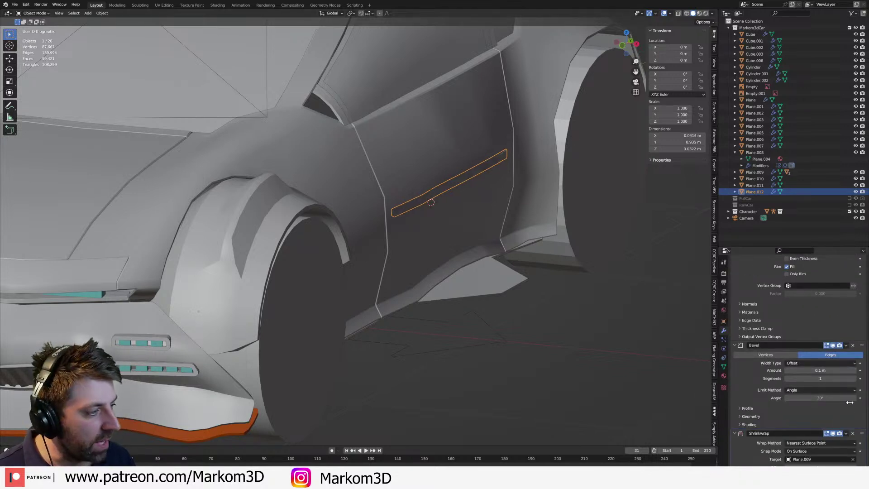
- Move the Shrinkwrap modifier above Mirror in the strip's modifier stack and check how the strip sits against the door
drag(862, 433, 850, 225)
scroll(778, 413, down, 3)
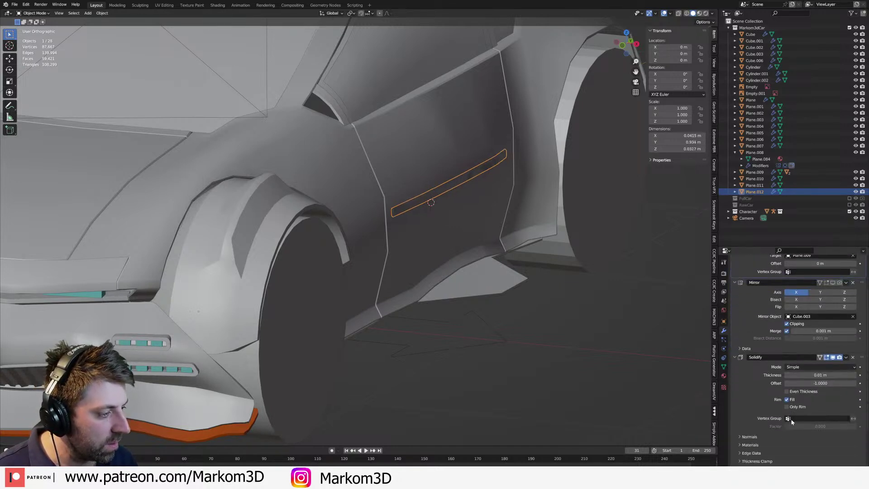
scroll(778, 413, up, 3)
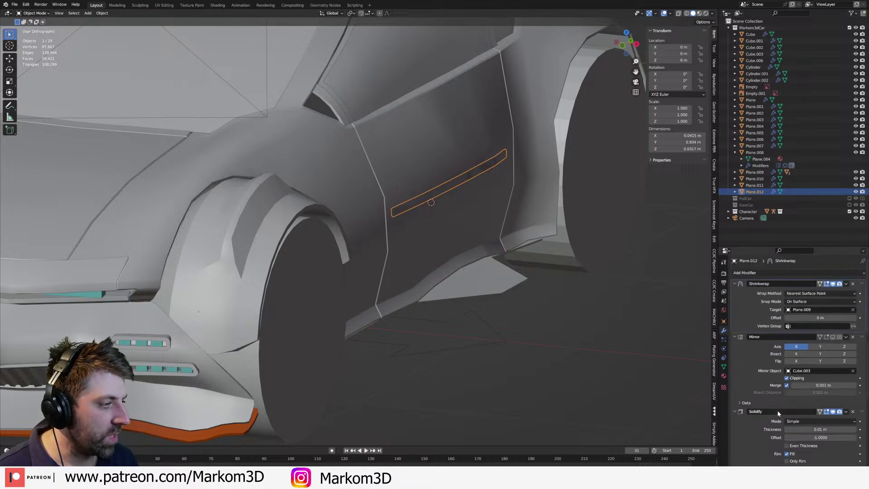
middle_drag(551, 322, 535, 322)
shift+middle_drag(371, 242, 455, 262)
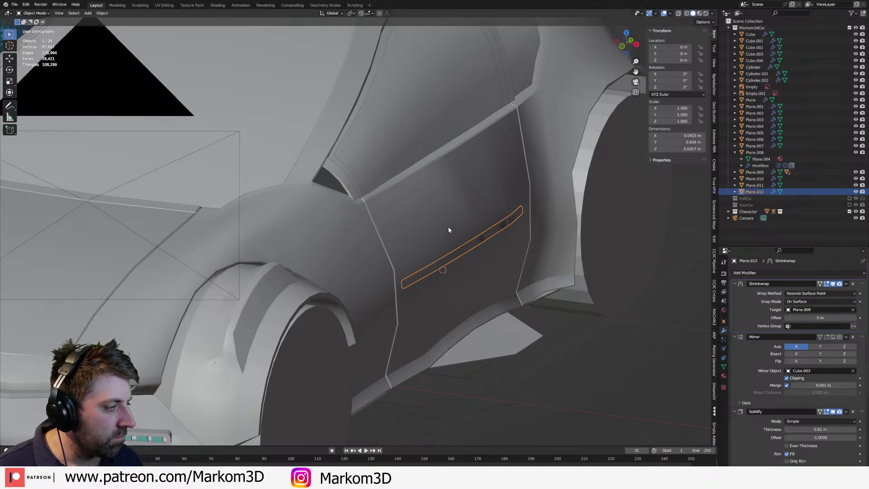
click(467, 241)
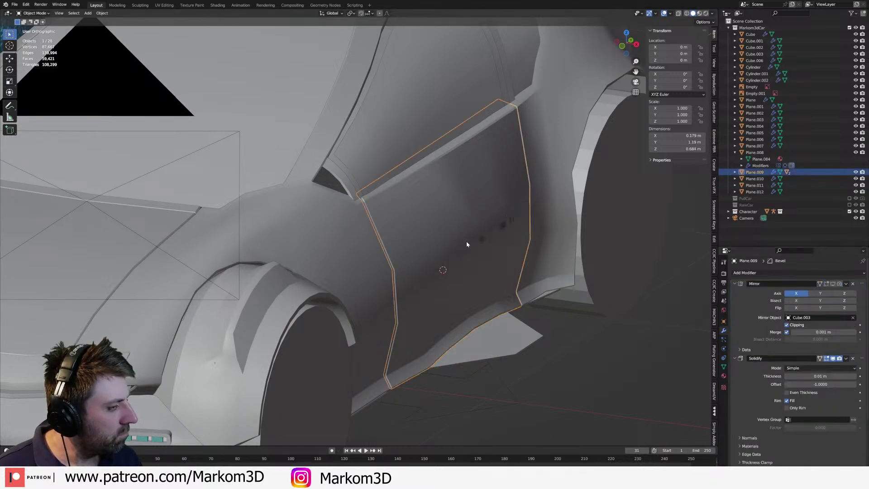
click(491, 236)
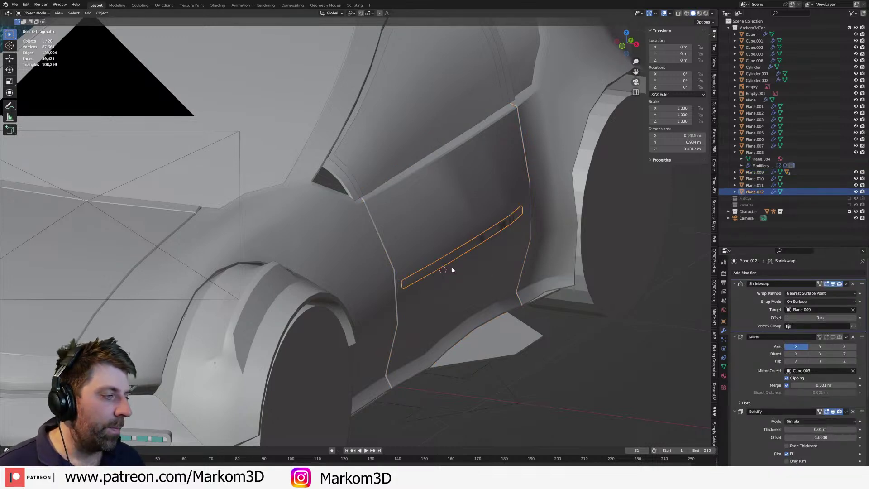
- Set the Shrinkwrap wrap method to Project
click(805, 301)
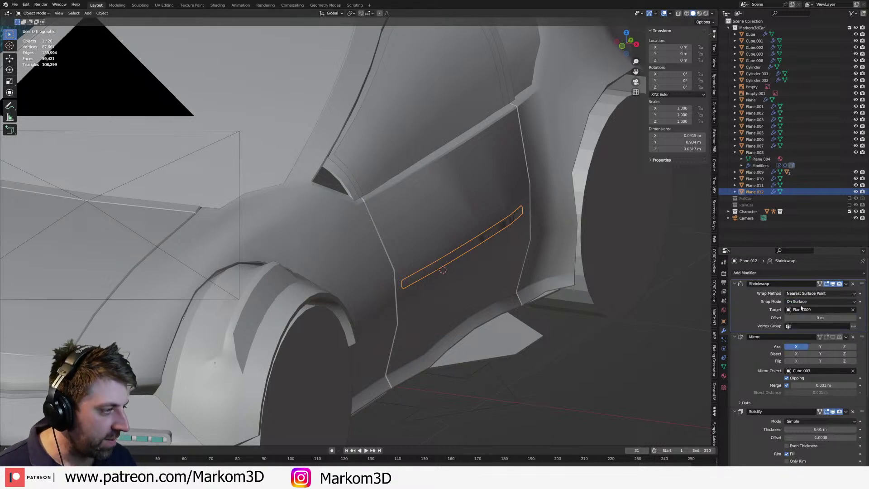
click(802, 295)
click(802, 310)
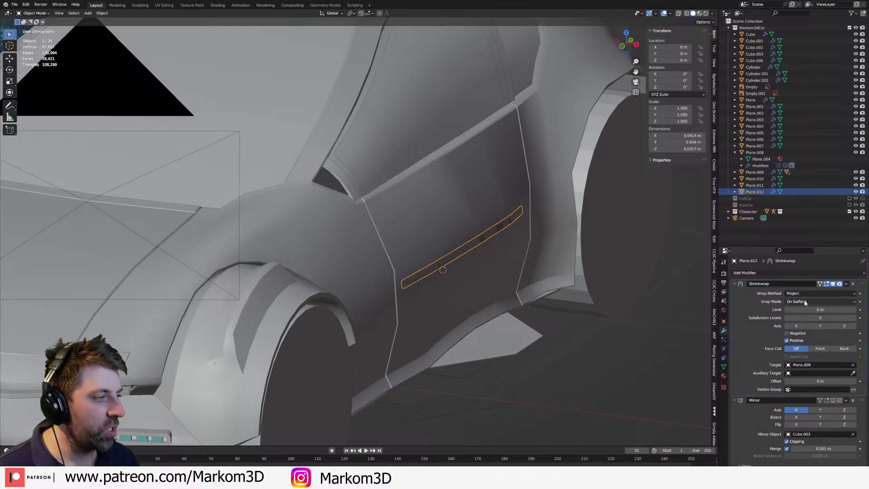
- Move the strip's entire mesh outward along X, clear of the door surface
key(Tab)
key(a)
key(g)
key(x)
click(475, 296)
key(Tab)
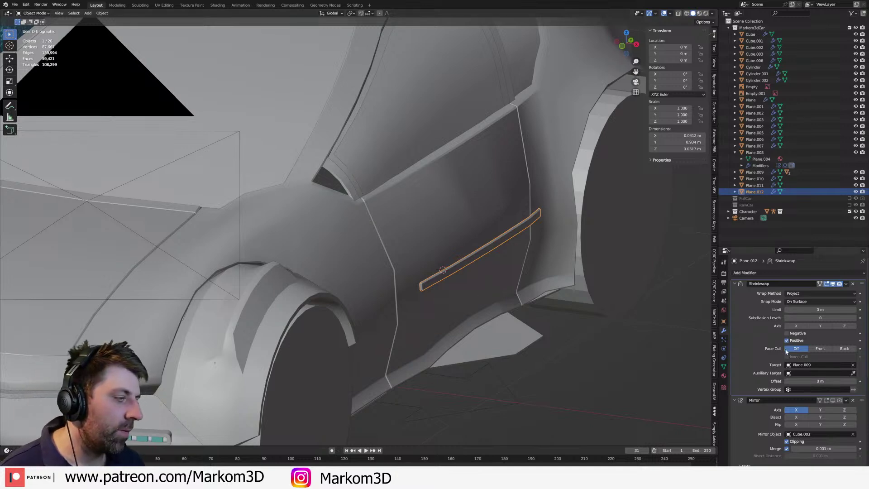
- Enable the Negative projection direction in the Shrinkwrap modifier and inspect the strip on the door with nothing selected
click(811, 301)
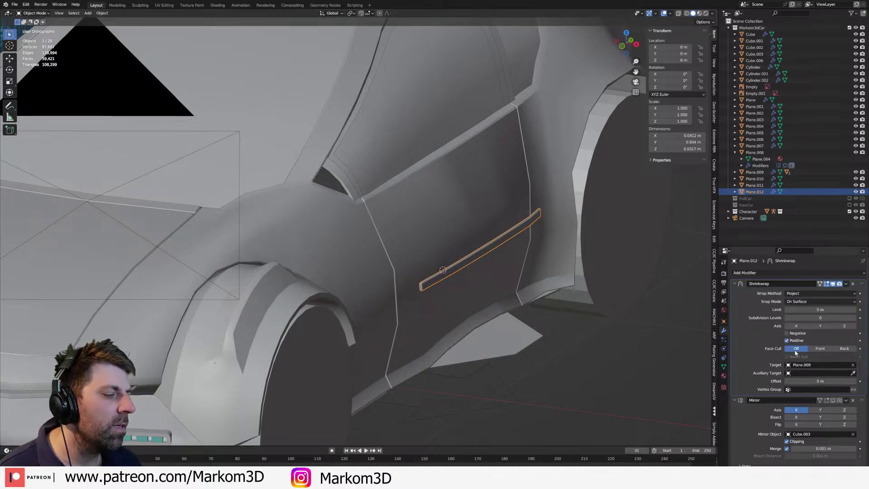
click(787, 333)
key(Tab)
key(KP_Decimal)
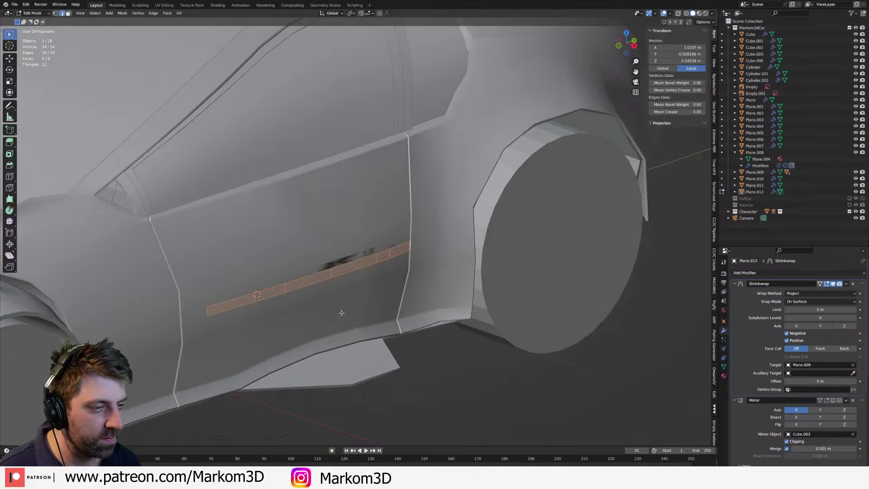
key(Tab)
key(alt+a)
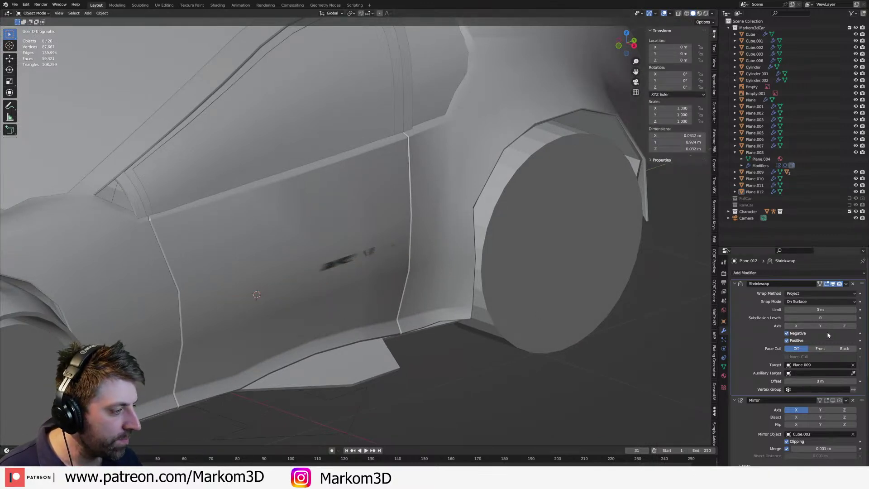
- Set the Shrinkwrap offset to 0.005 m and view the raised strip on the whole car
drag(812, 381, 815, 381)
scroll(478, 428, down, 6)
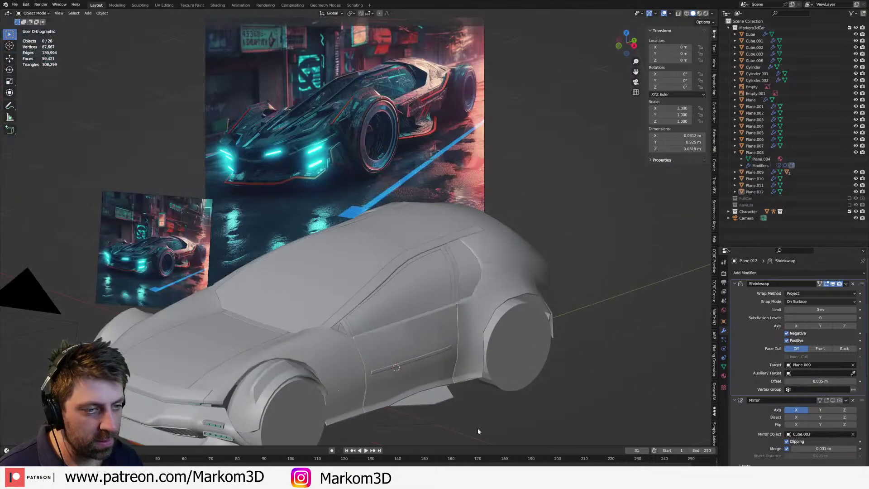
middle_drag(455, 423, 542, 273)
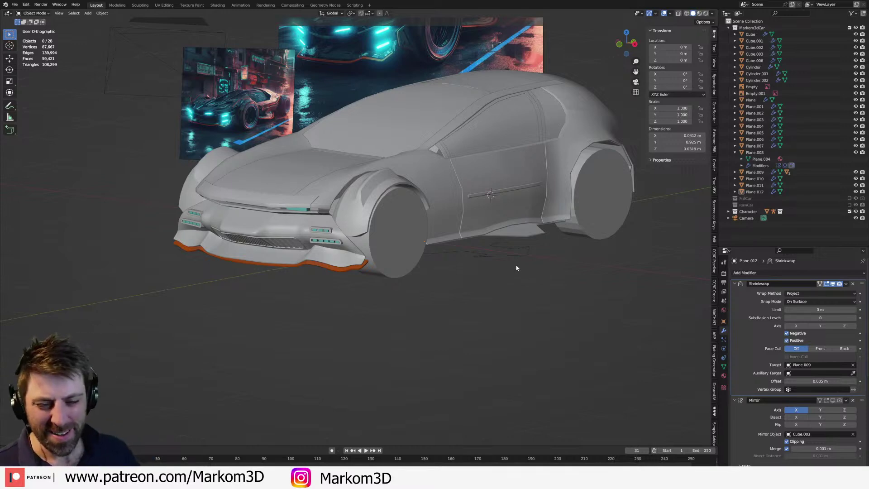
- Examine the rear quarter panel's mesh topology between the side window and the rear wheel arch, in edit mode and shaded
middle_drag(497, 277, 490, 277)
shift+middle_drag(490, 277, 489, 322)
scroll(488, 258, up, 3)
middle_drag(489, 202, 444, 230)
click(488, 181)
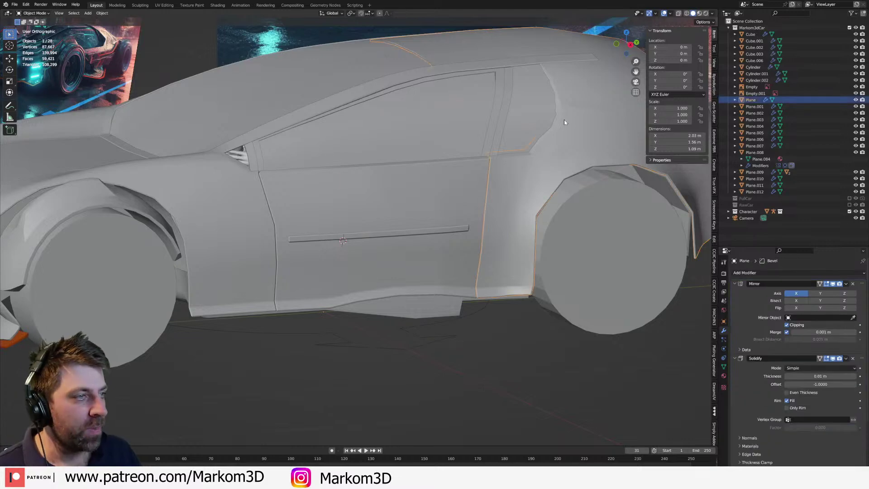
middle_drag(564, 120, 441, 254)
scroll(408, 149, up, 3)
middle_drag(408, 150, 503, 234)
key(Tab)
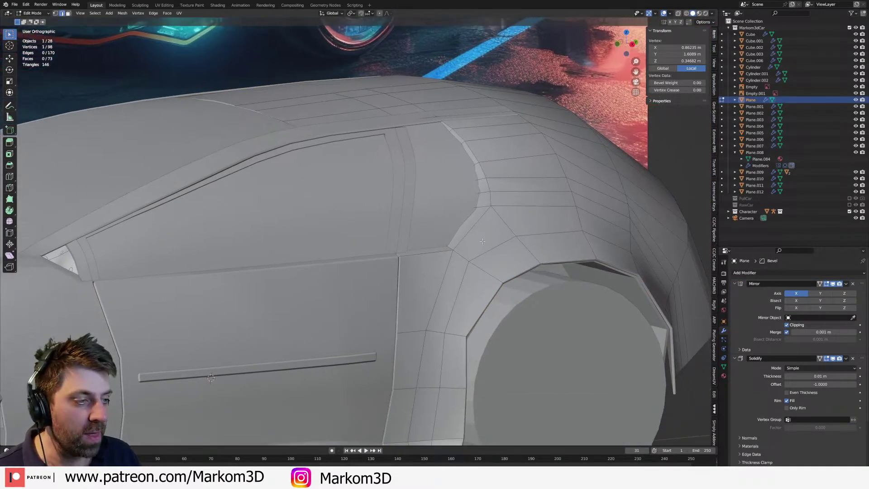
scroll(504, 235, down, 3)
key(Tab)
middle_drag(508, 304, 418, 292)
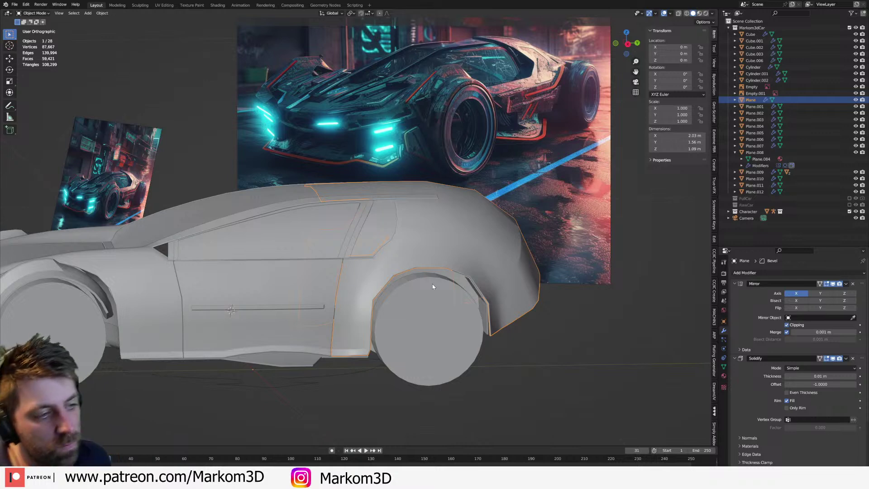
scroll(433, 284, up, 3)
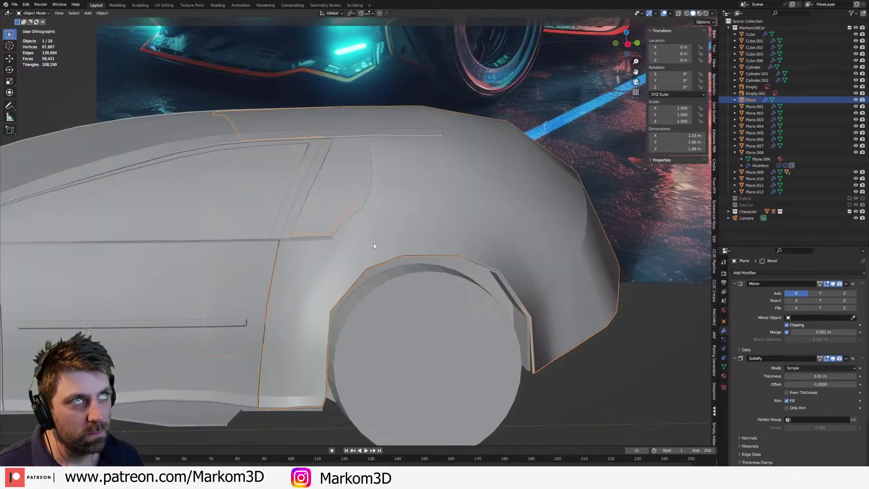
- Try to bevel the edges running from the rear lower corner of the side window to the wheel arch
key(Tab)
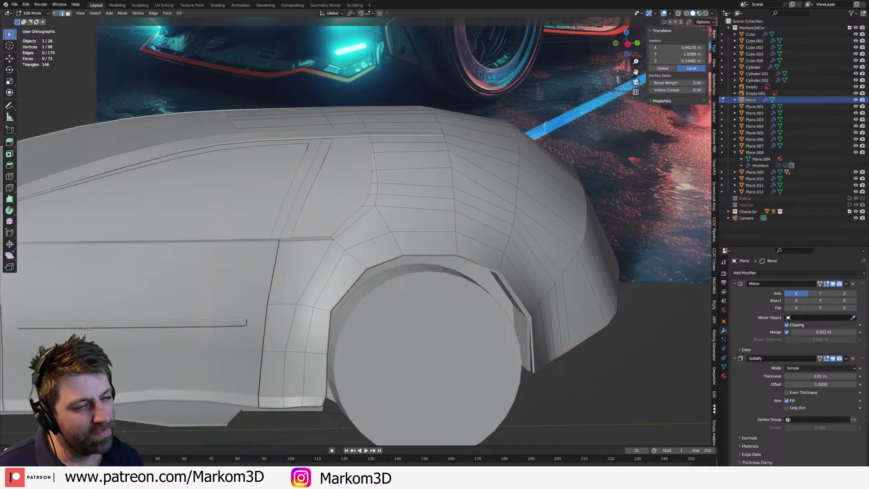
ctrl+click(355, 258)
shift+middle_drag(355, 258, 383, 251)
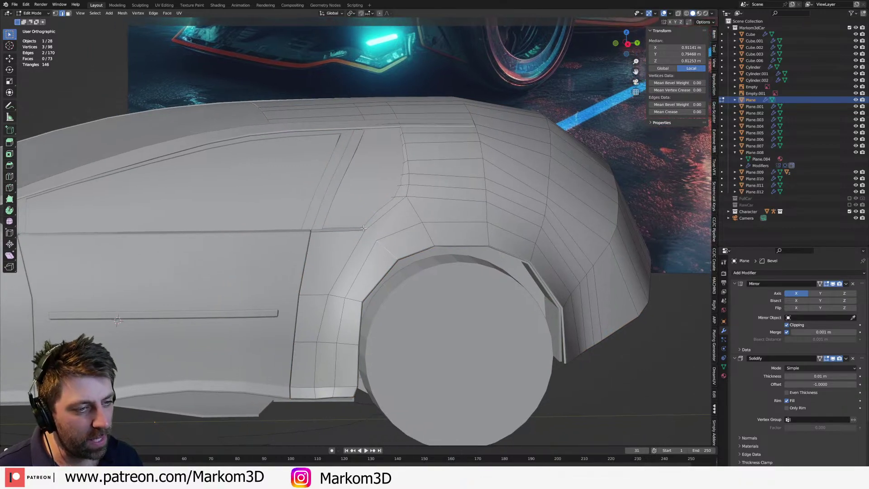
key(e)
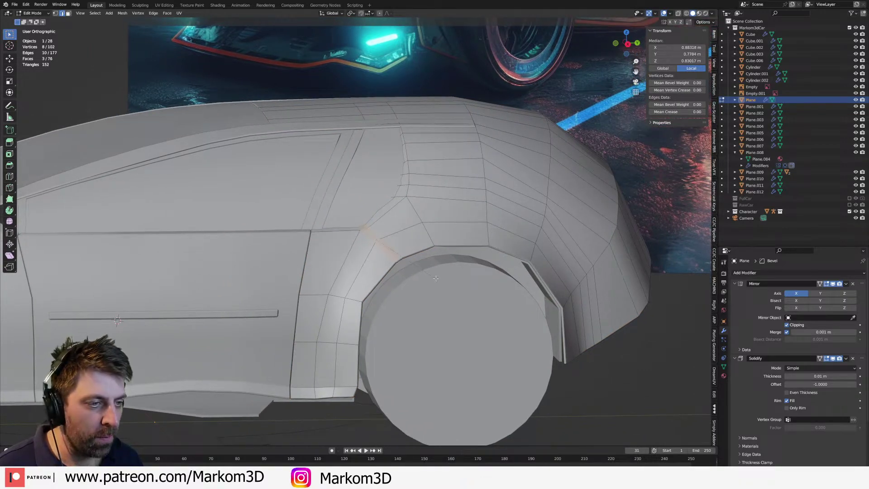
click(518, 309)
key(e)
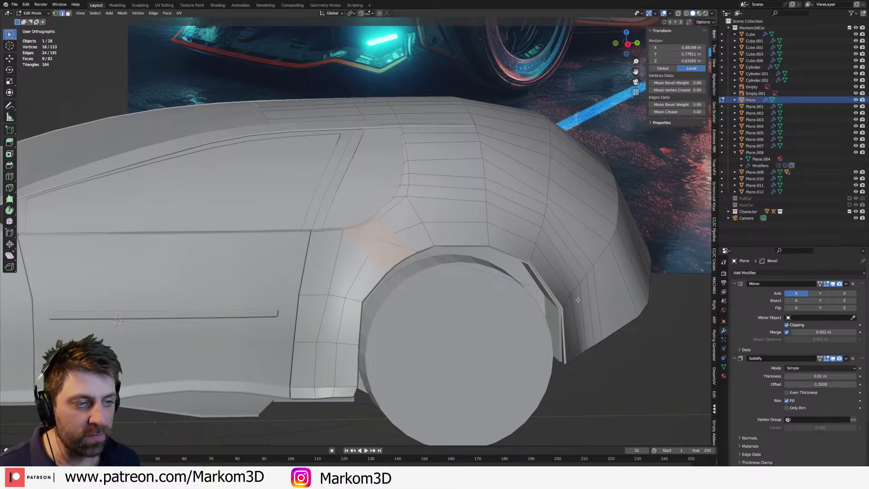
right_click(518, 292)
shift+click(367, 230)
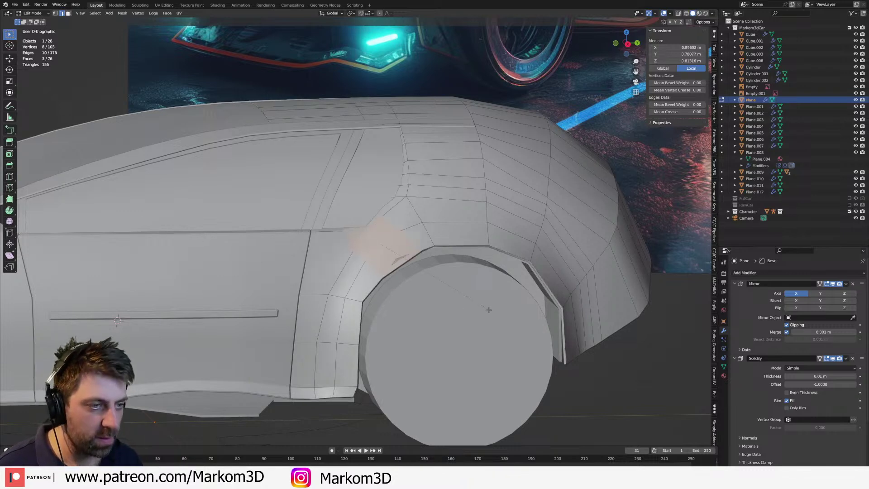
shift+click(381, 247)
shift+click(427, 277)
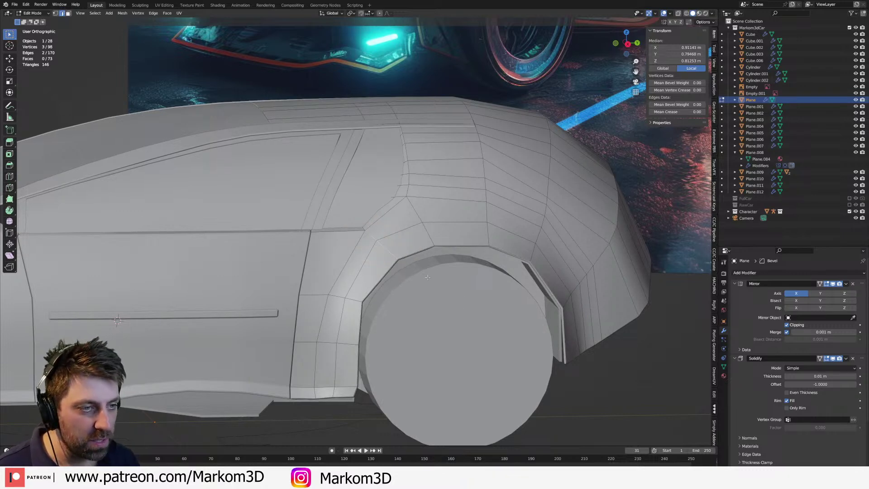
key(ctrl+z)
key(ctrl+shift+z)
key(ctrl+shift+z)
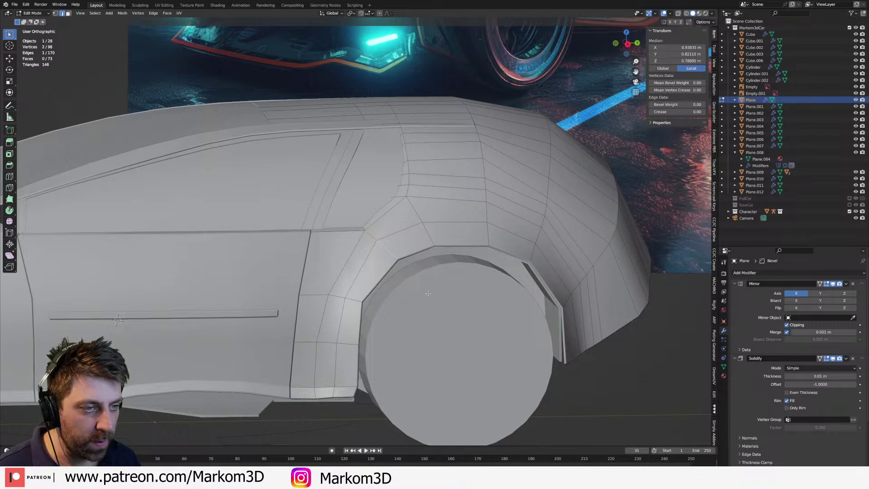
- Try to round the rear wheel arch corner with a multi-segment bevel of its single edge, merging all the panel's vertices
key(ctrl+b)
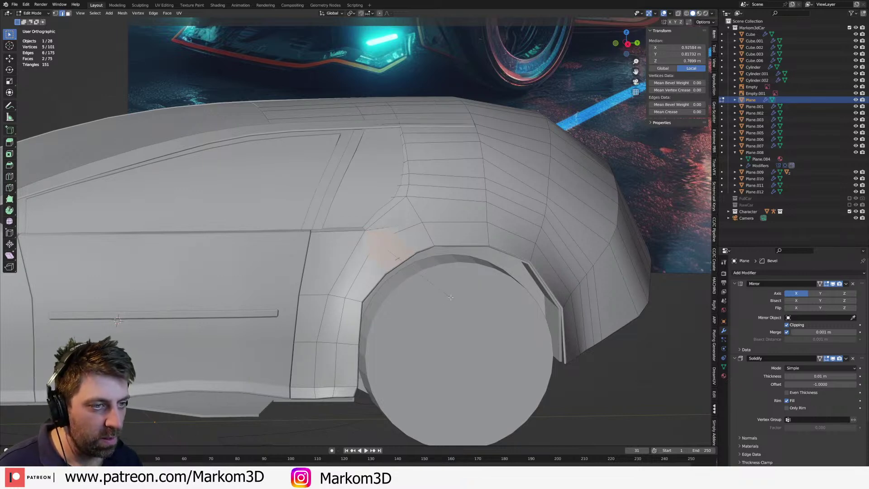
scroll(457, 299, up, 10)
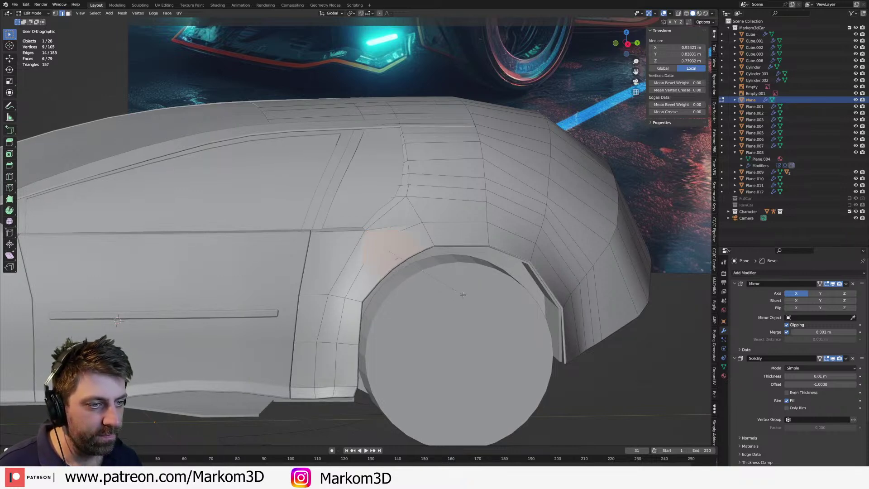
click(377, 246)
middle_drag(377, 247, 438, 304)
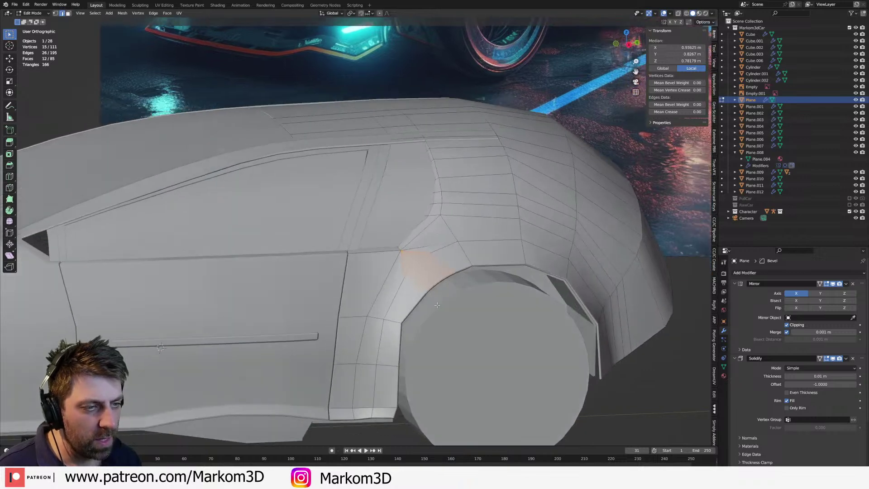
key(a)
key(m)
click(428, 328)
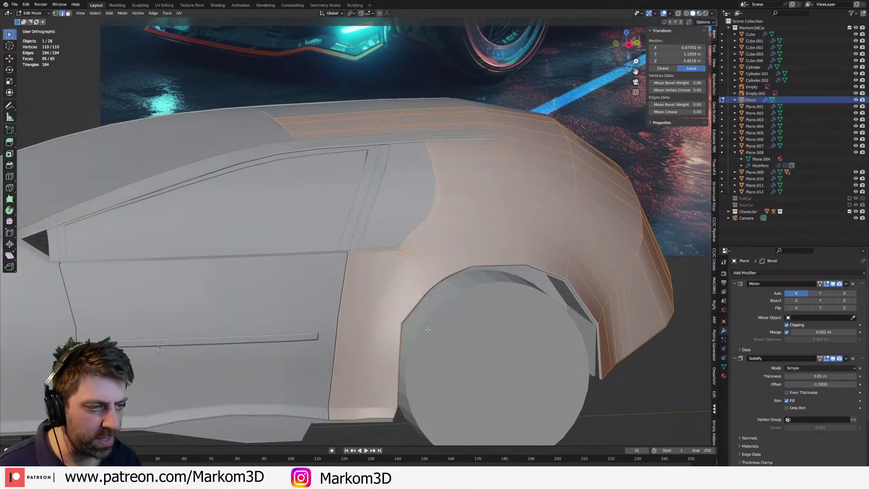
scroll(427, 326, down, 1)
key(Tab)
shift+middle_drag(408, 302, 378, 287)
middle_drag(379, 288, 387, 270)
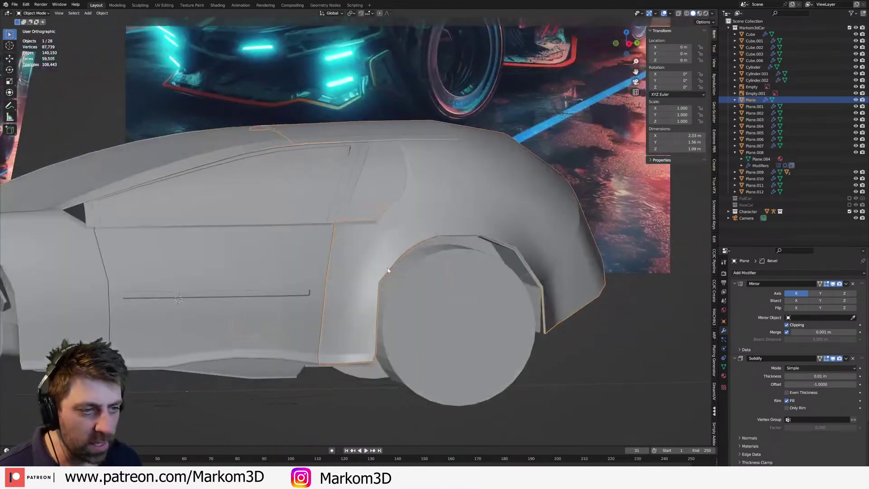
key(Tab)
click(353, 292)
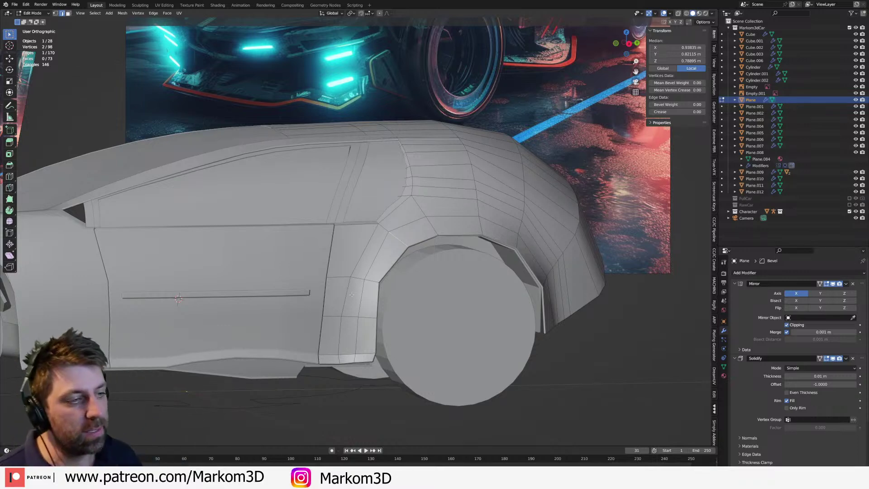
- Examine the rear body panel from several angles, including its seam with the windscreen and roof side rail
middle_drag(450, 276, 414, 286)
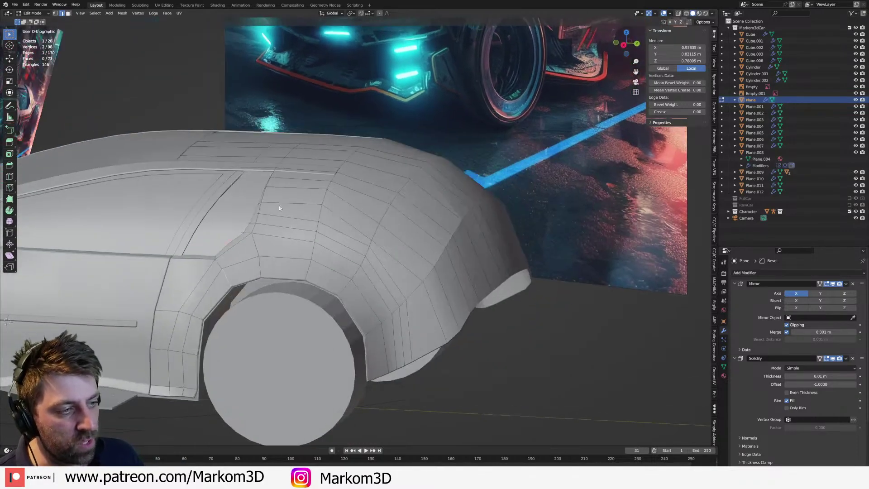
key(Tab)
middle_drag(363, 206, 449, 222)
click(420, 250)
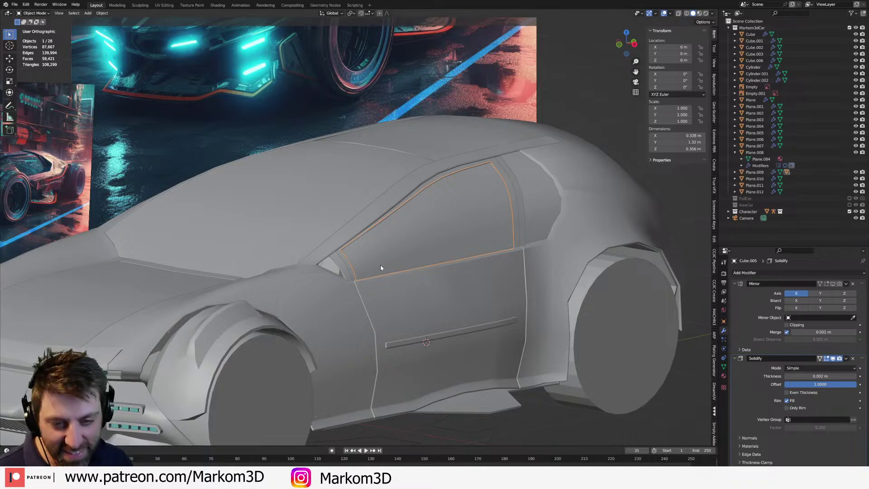
click(431, 240)
middle_drag(430, 241, 407, 273)
scroll(421, 243, down, 1)
key(Tab)
scroll(476, 215, up, 2)
scroll(407, 274, up, 3)
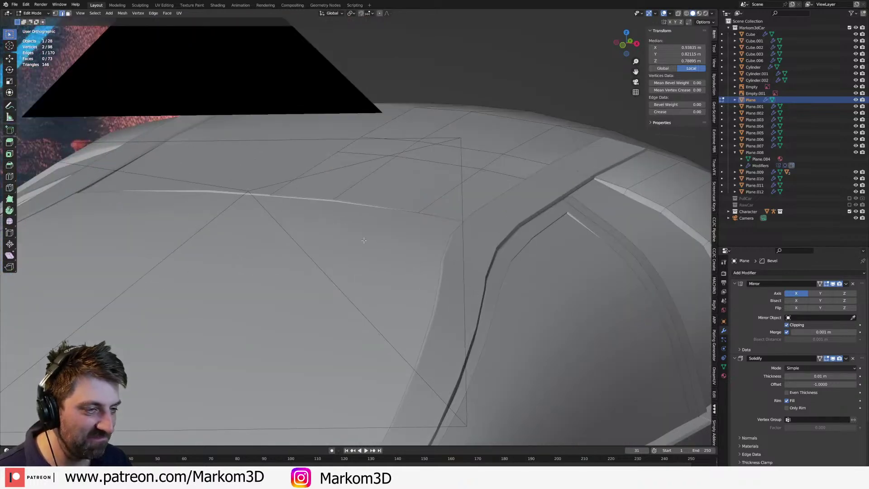
key(Tab)
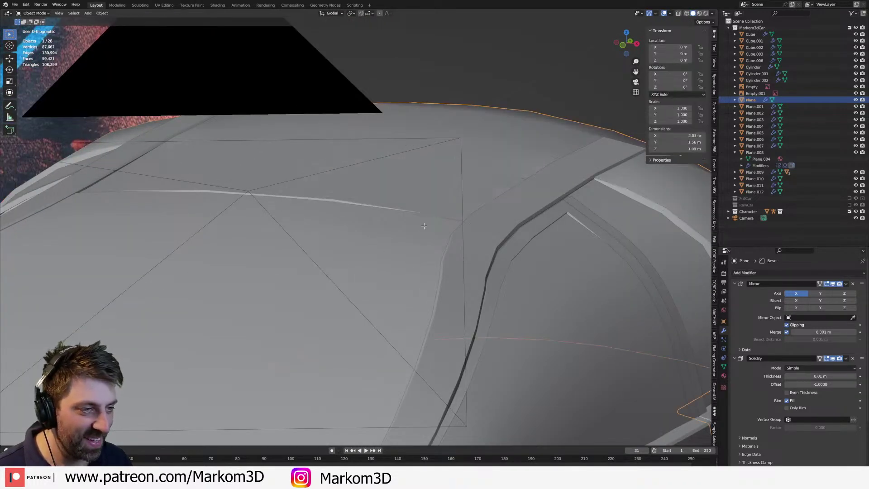
- Slide the rear body panel's roof corner vertex along its edge beside the side rail, using wireframe display to select it
key(Tab)
click(456, 234)
middle_drag(459, 235, 519, 237)
key(g)
key(z)
click(448, 262)
click(521, 239)
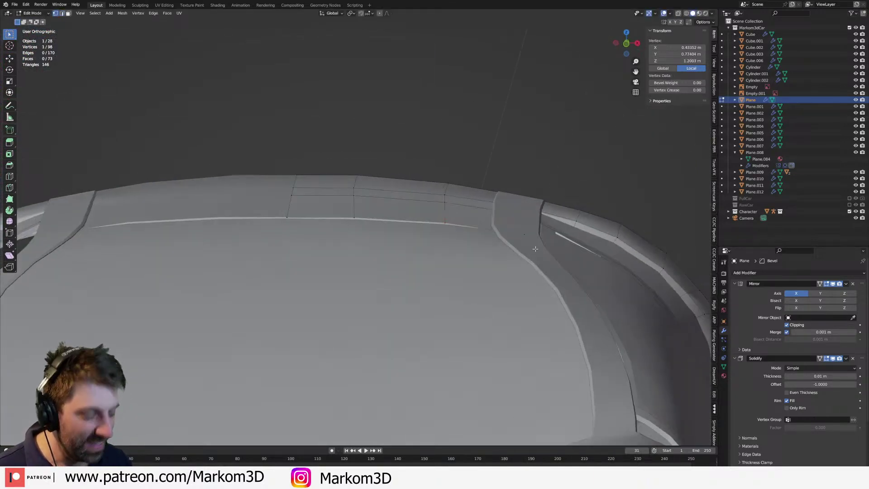
key(z)
click(461, 240)
key(a)
middle_drag(516, 240, 481, 271)
click(492, 271)
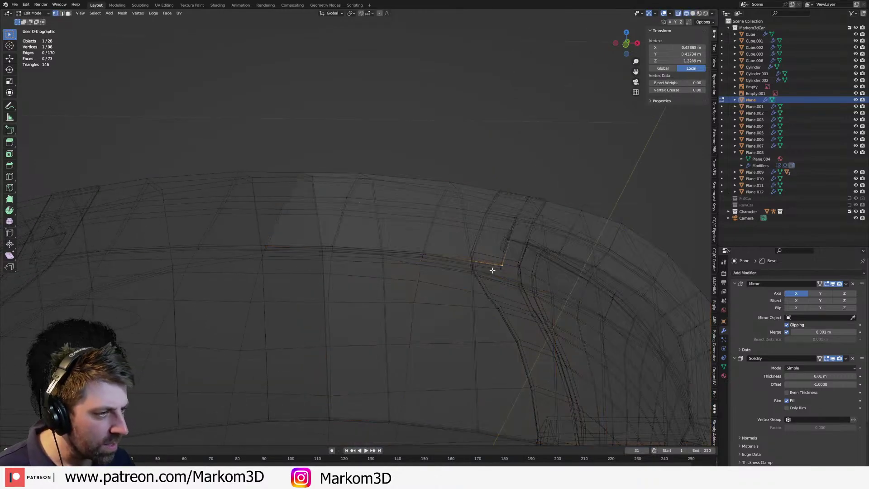
key(z)
click(533, 274)
key(g)
key(x)
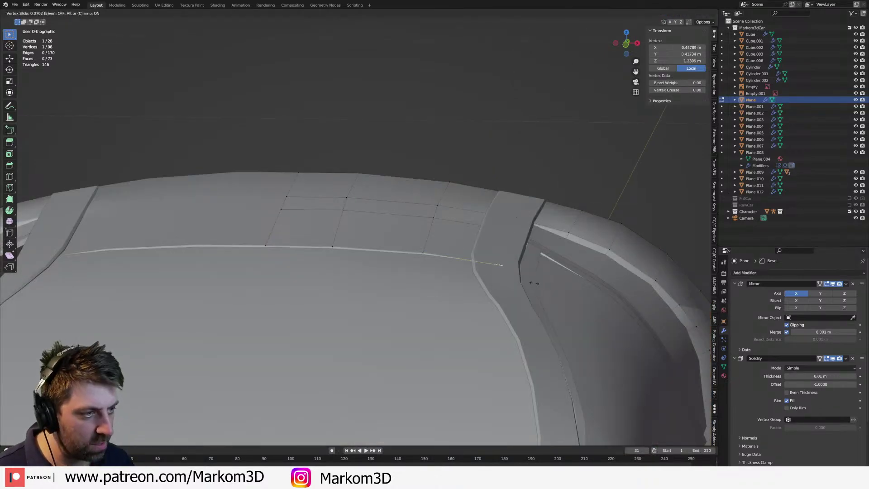
click(526, 280)
key(Tab)
scroll(526, 280, down, 3)
middle_drag(560, 313, 497, 254)
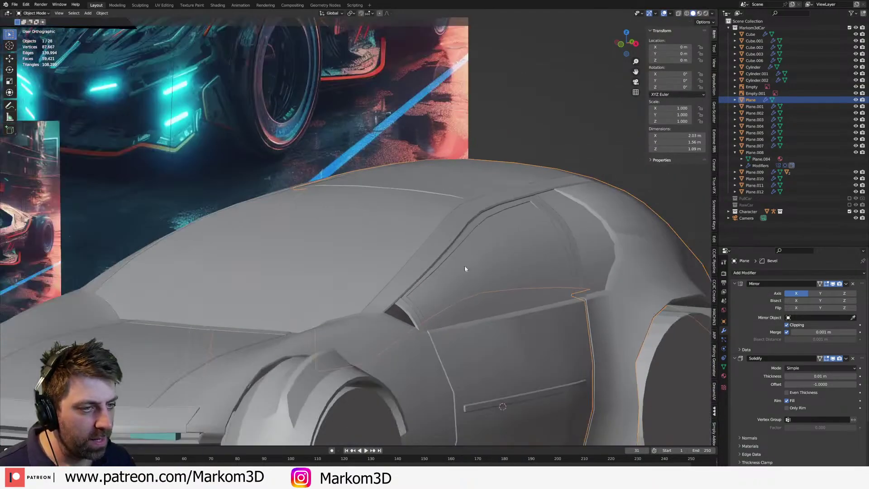
- Open the main body mesh for editing at the triangular gap ahead of the side window
middle_drag(443, 323, 252, 248)
click(189, 272)
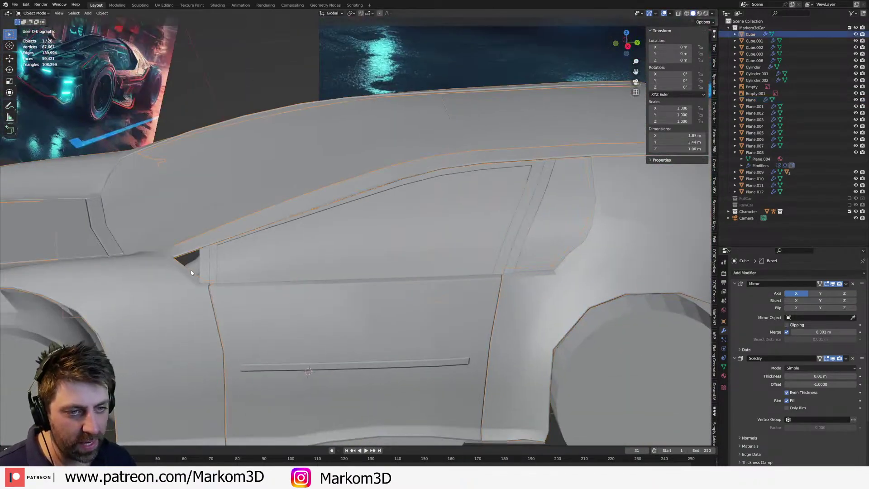
scroll(207, 274, up, 6)
key(Tab)
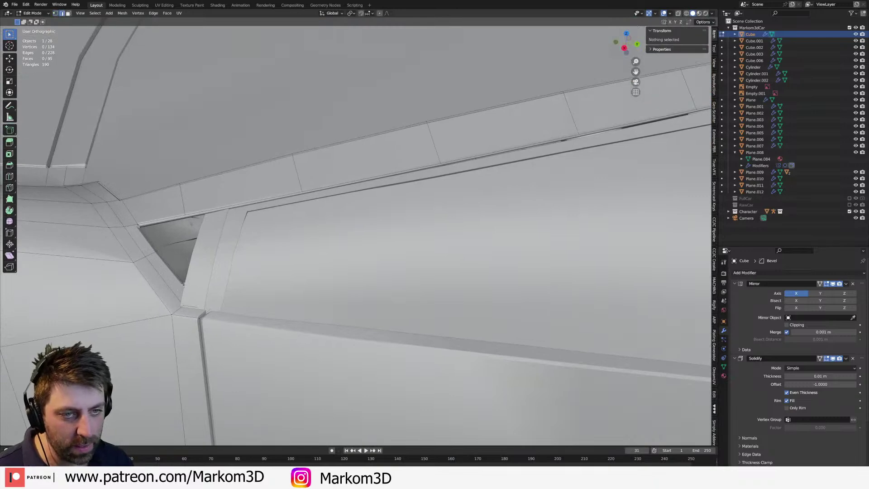
middle_drag(278, 249, 321, 278)
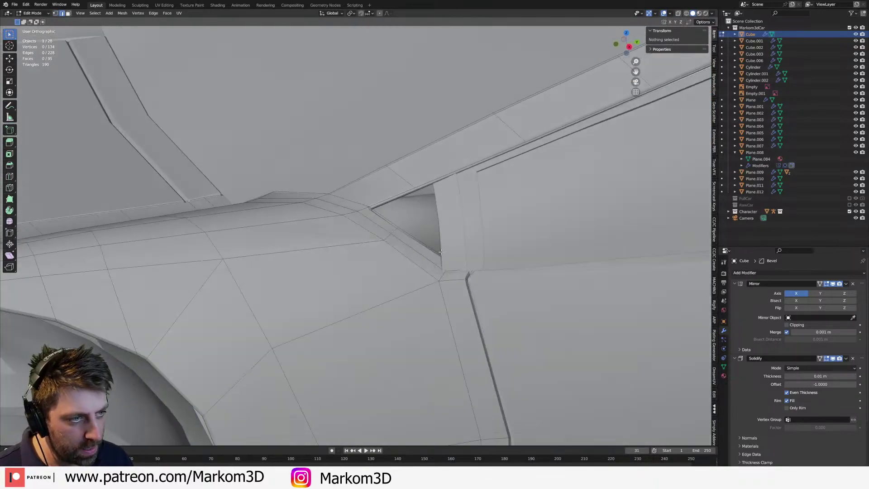
- Try to select the edges bordering the triangular gap in wireframe display, then return to solid shading
key(z)
click(419, 223)
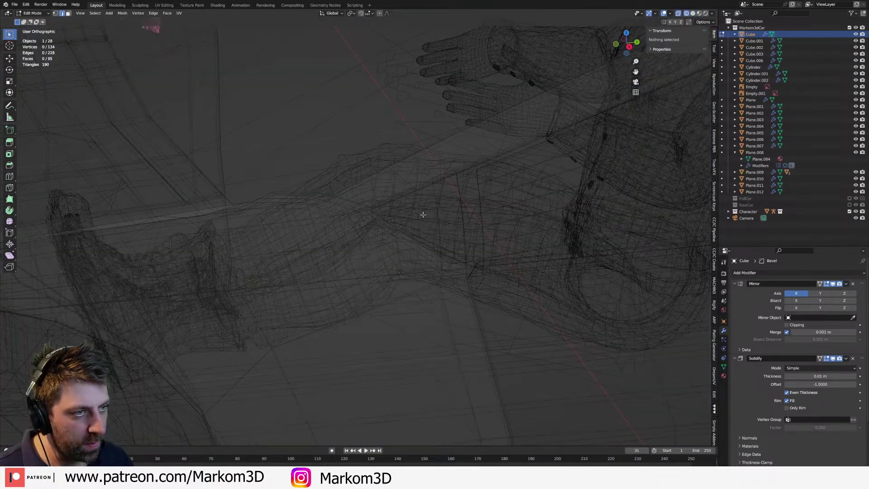
click(427, 190)
click(426, 240)
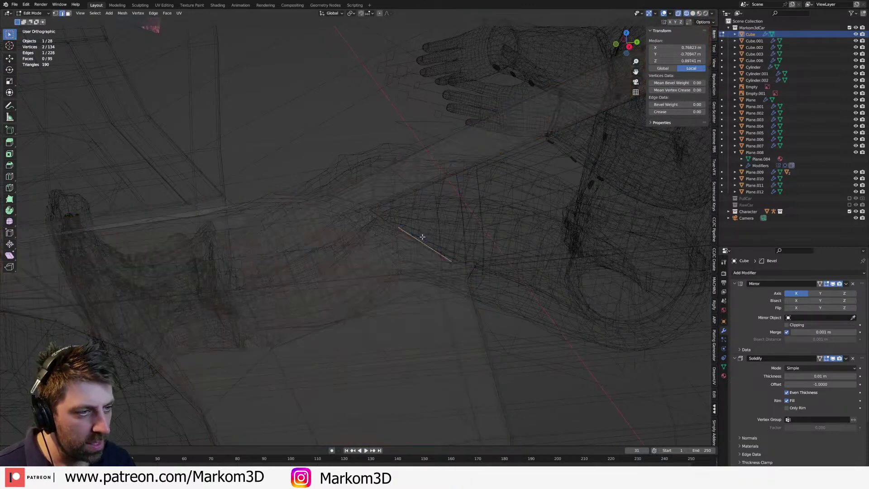
shift+click(382, 216)
shift+click(404, 194)
key(z)
key(z)
click(501, 178)
- Add a loop cut across the windscreen pillar section above the triangular gap
key(ctrl+r)
click(446, 174)
click(416, 185)
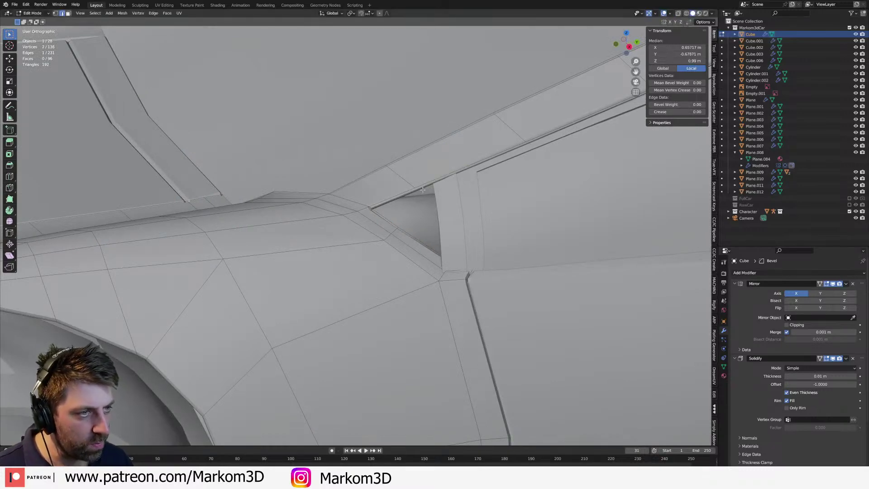
- Try to fill the triangular gap with faces between the pillar's lower edge and the fender's upper edge
shift+click(426, 250)
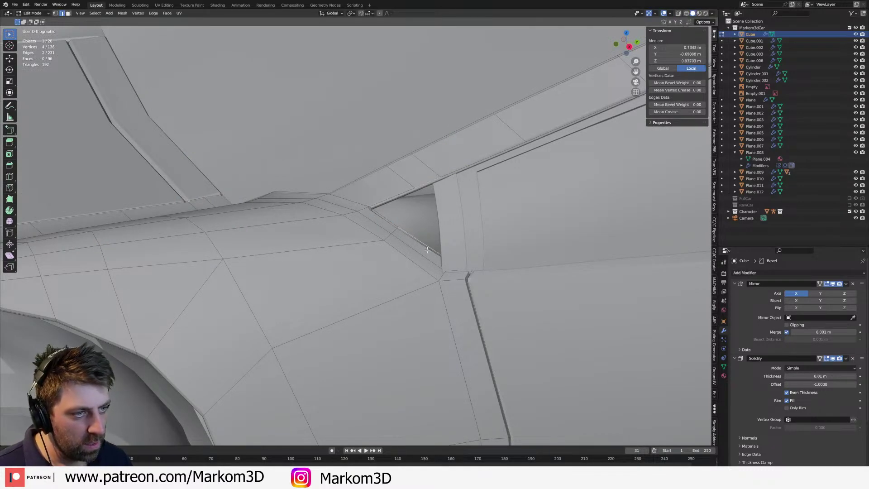
key(f)
click(407, 209)
key(f)
middle_drag(378, 290, 319, 138)
key(ctrl+z)
key(ctrl+z)
key(ctrl+z)
- Open the narrow strip at the side window's front for editing and extrude its front edges forward across the triangular gap
key(Tab)
click(301, 162)
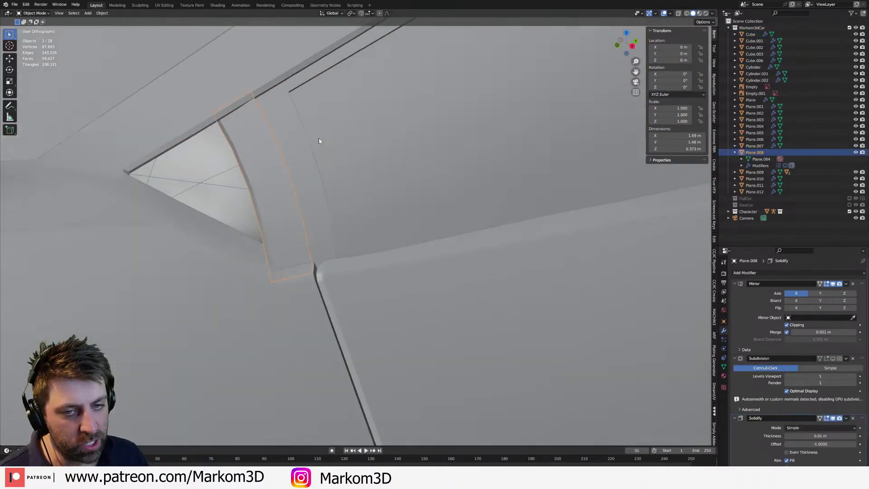
key(KP_1)
key(KP_3)
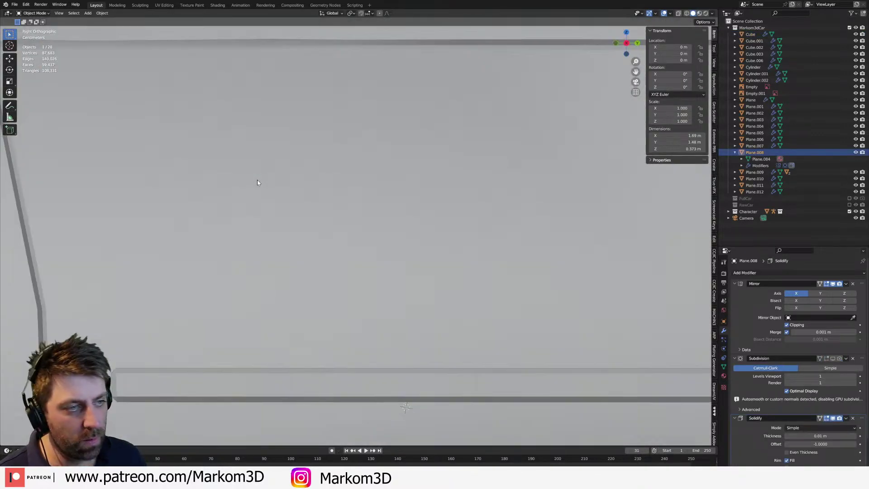
scroll(257, 181, down, 7)
scroll(397, 234, up, 8)
key(Tab)
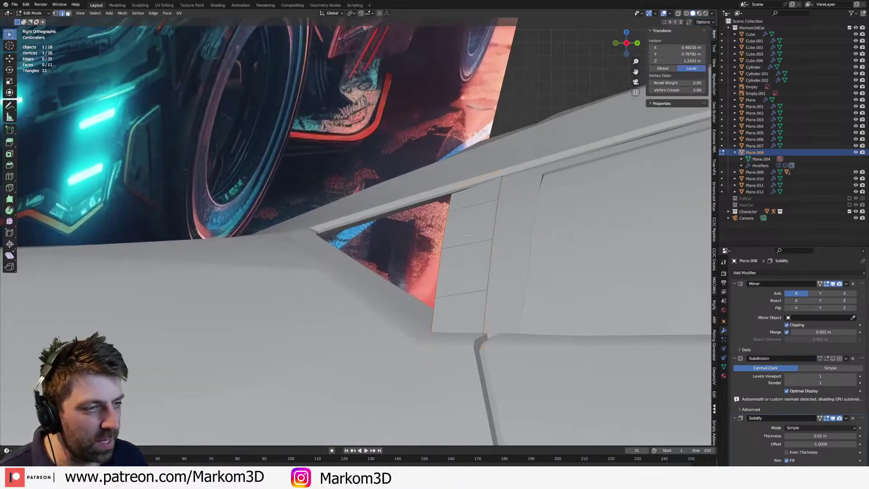
click(442, 271)
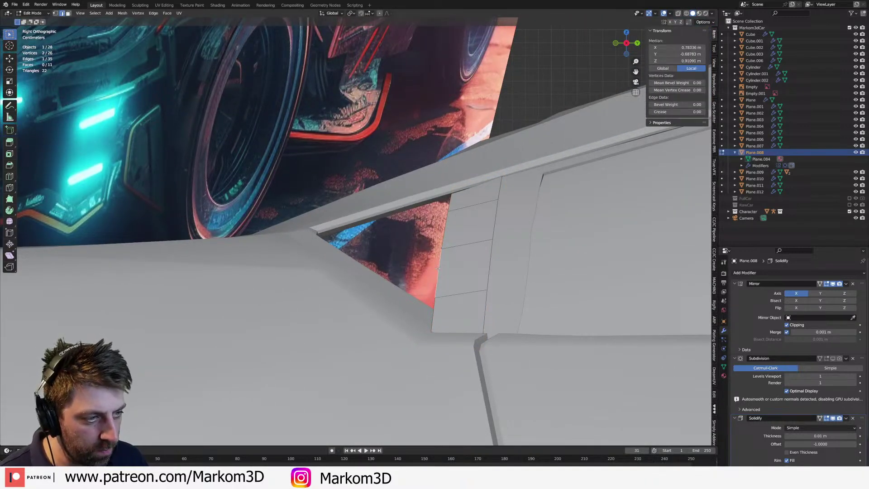
key(e)
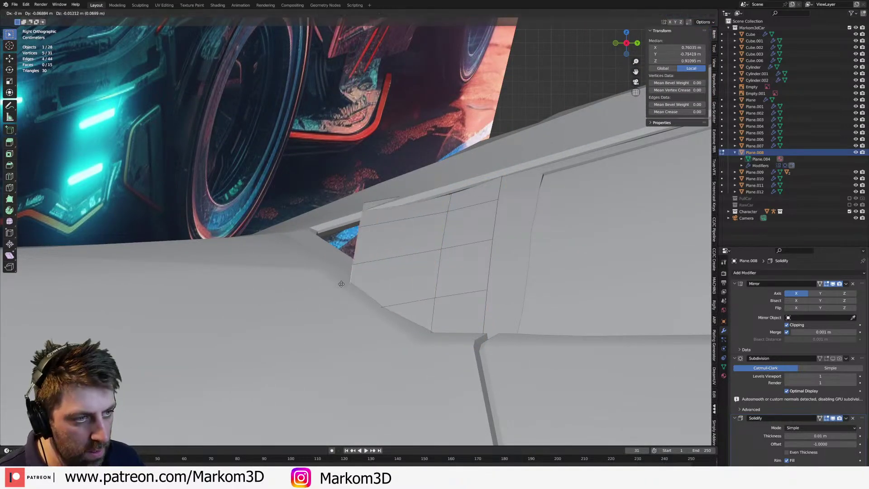
click(303, 292)
- Scale and reposition the extruded front edges of the strip to line up with the triangular gap
alt+middle_drag(304, 292, 402, 196)
scroll(401, 196, up, 2)
key(s)
click(401, 203)
key(g)
click(390, 205)
mouse_move(390, 205)
middle_down()
mouse_move(395, 247)
mouse_move(398, 187)
middle_up()
key(g)
key(z)
click(397, 252)
- Pick an upper front vertex of the extruded patch in wireframe display and slide it back along its edge toward the fender line
key(z)
click(364, 189)
key(1)
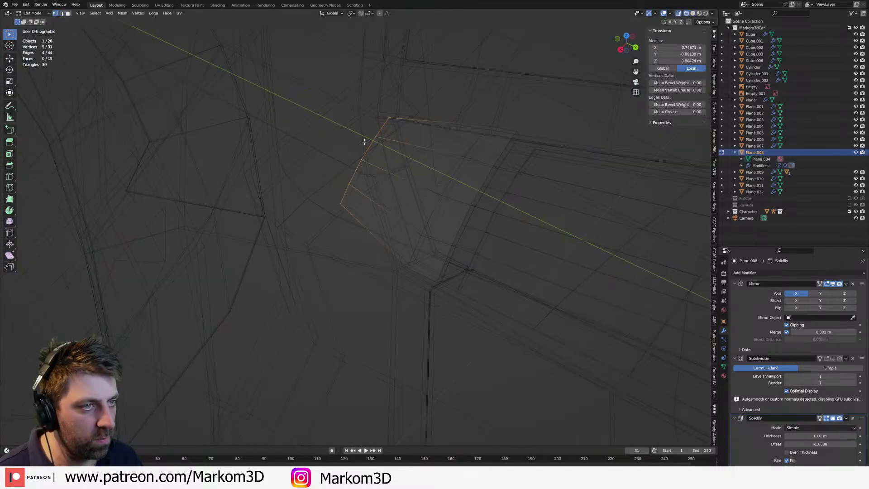
click(366, 141)
key(z)
key(Escape)
click(377, 140)
key(z)
click(403, 140)
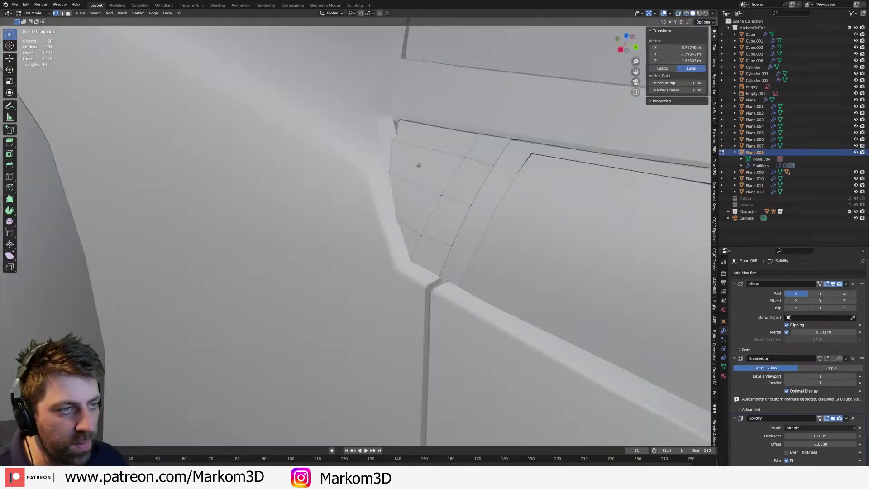
key(g)
key(g)
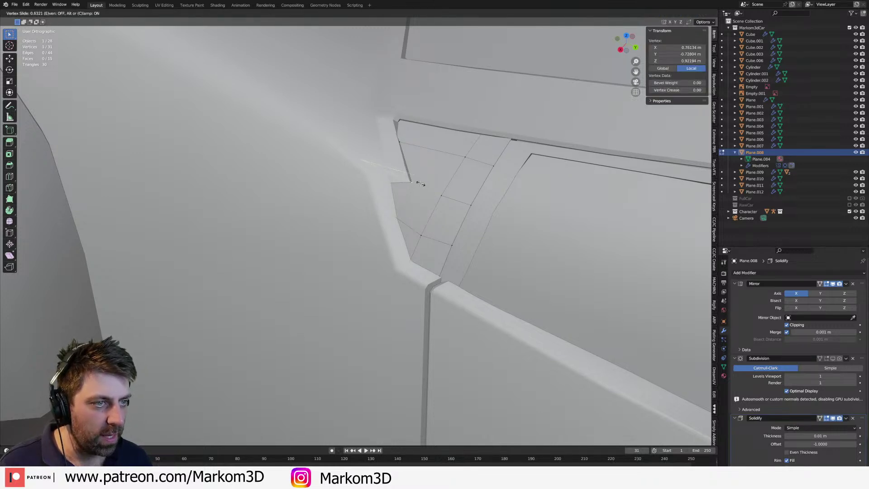
click(420, 184)
- Move the two lower front vertices of the patch back toward the strip and slide a lower vertex along its edge
key(z)
click(396, 184)
shift+click(343, 202)
key(g)
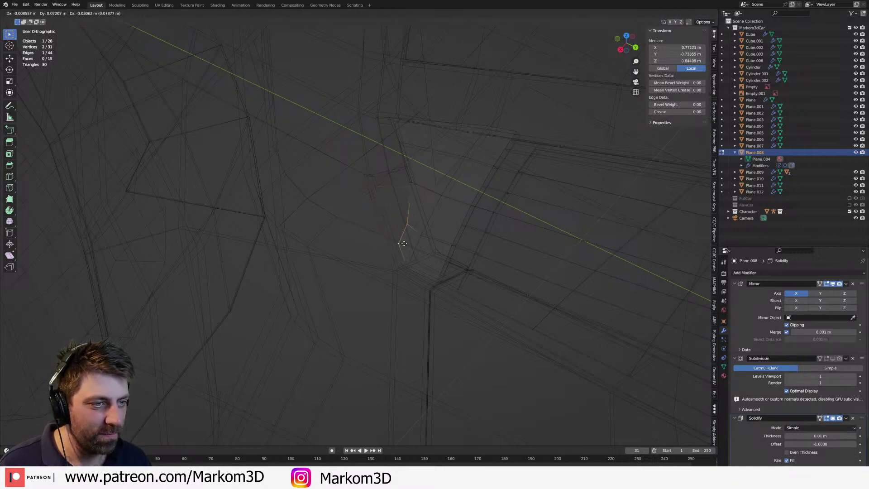
click(408, 247)
key(z)
click(436, 248)
click(444, 297)
key(g)
key(g)
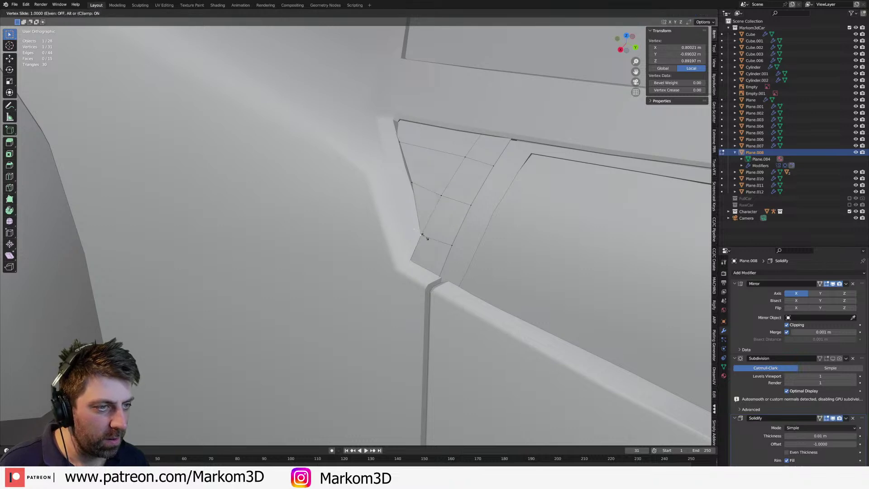
click(413, 229)
- Shift the patch's upper front vertex and slide it along its edge to follow the border of the gap
middle_drag(413, 230, 444, 211)
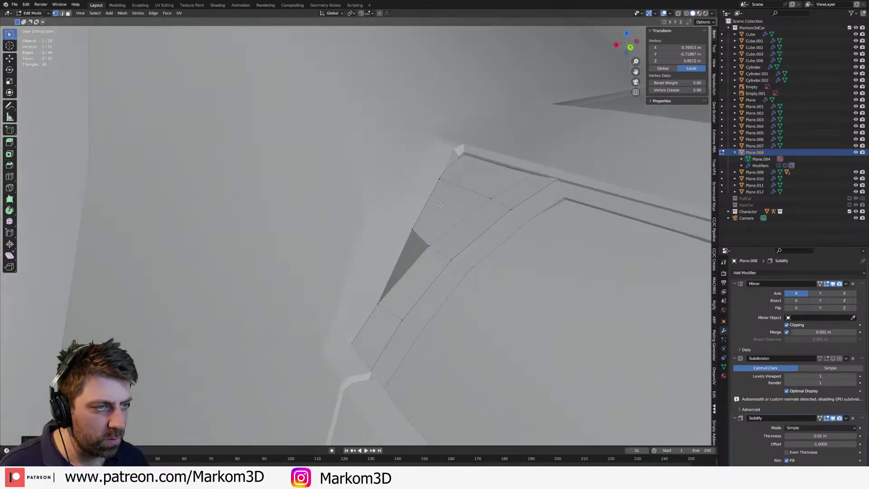
key(g)
key(x)
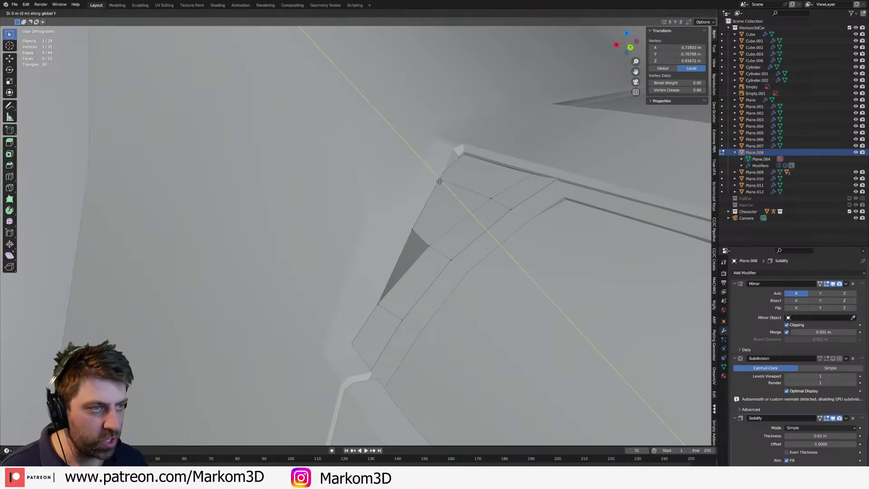
click(449, 182)
middle_drag(450, 182, 439, 170)
key(g)
key(g)
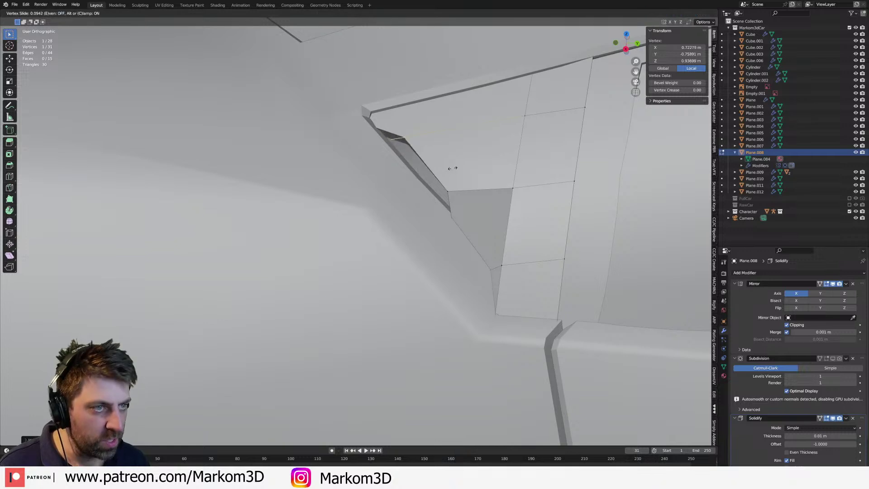
click(425, 170)
- Move the patch's middle front vertex sideways and slide it forward along its edge to close the opening above the fender
middle_drag(424, 170, 471, 191)
key(g)
key(x)
click(420, 229)
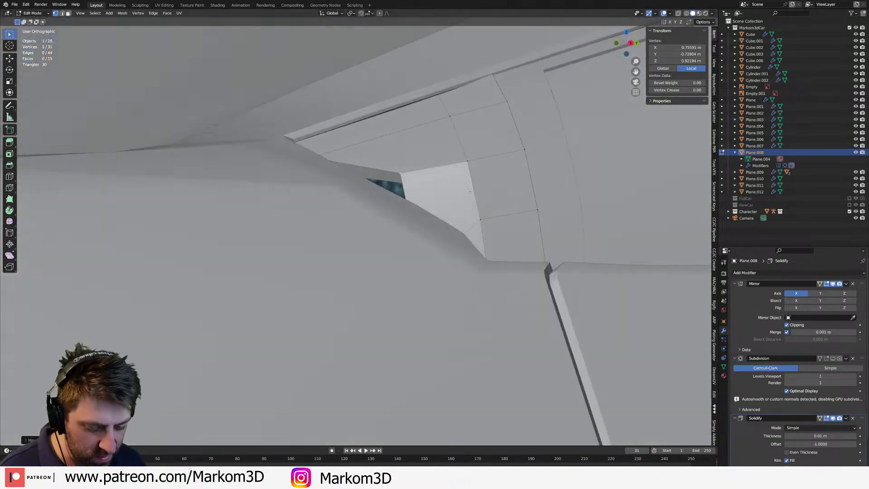
key(g)
key(g)
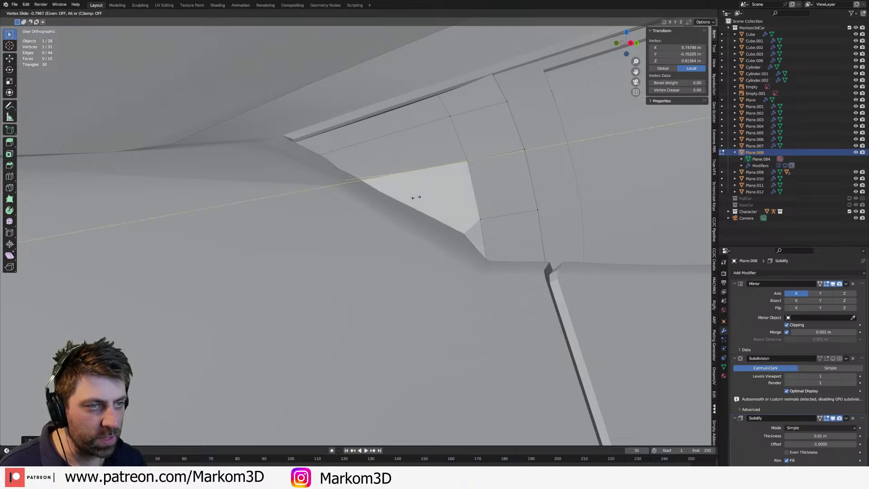
click(415, 197)
middle_drag(416, 197, 357, 206)
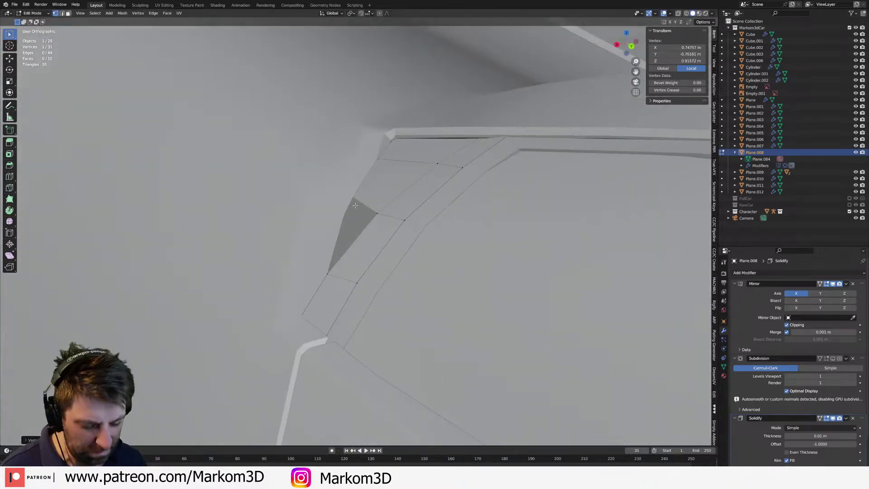
- Move the patch's middle and upper front vertices along X to flatten its front edge
key(g)
key(x)
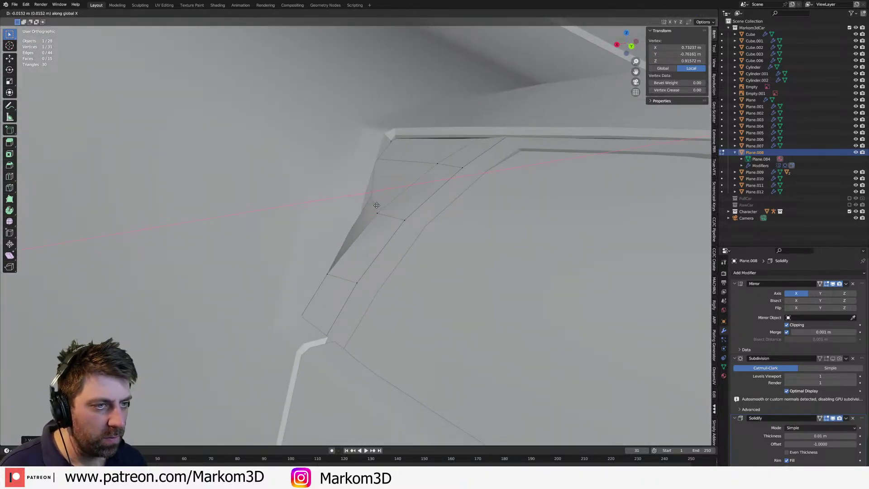
click(379, 162)
key(g)
key(x)
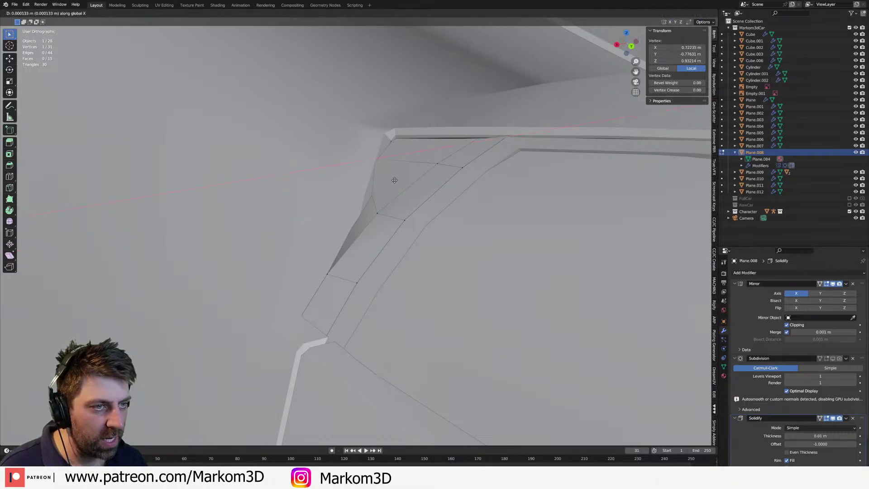
click(396, 161)
- Shift the patch's front corner vertex along X and adjust its top edge vertices vertically to meet the windscreen pillar
key(z)
click(379, 134)
key(z)
click(458, 149)
key(g)
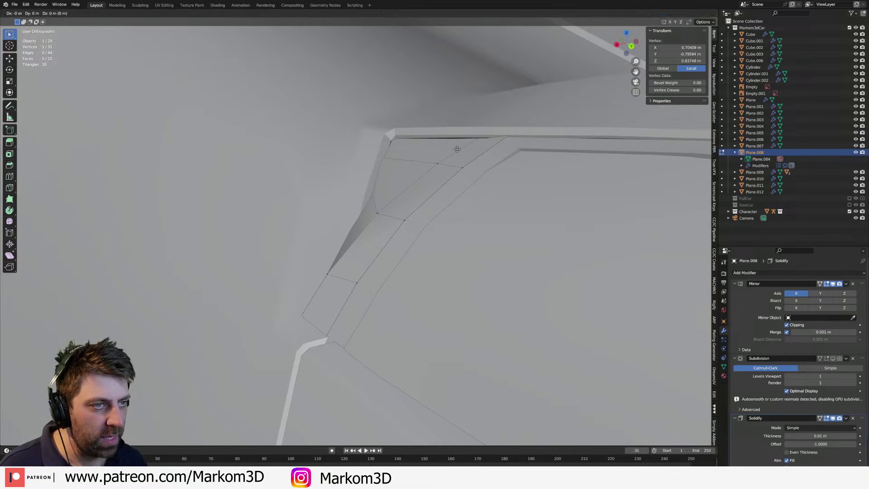
key(x)
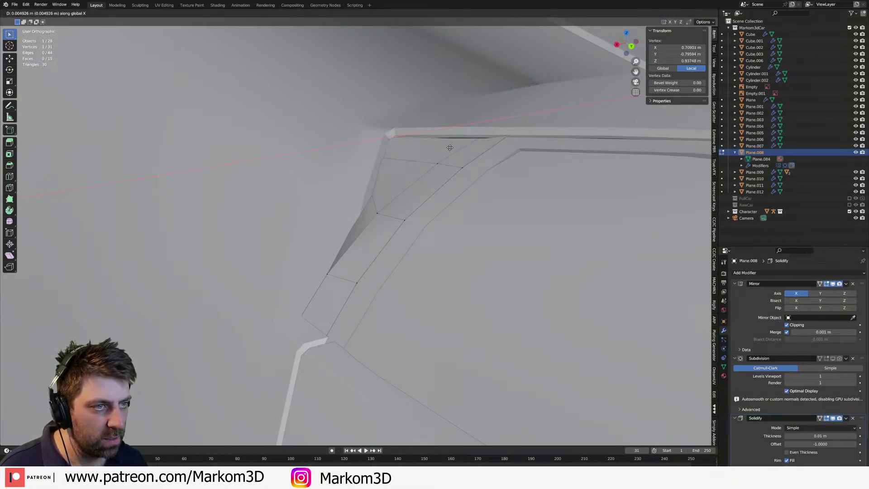
click(449, 148)
middle_drag(449, 148, 449, 125)
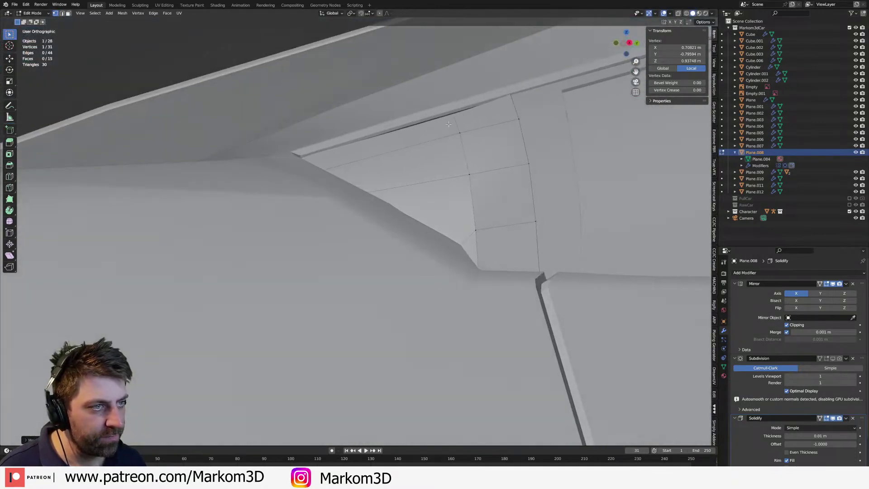
key(g)
key(z)
click(473, 120)
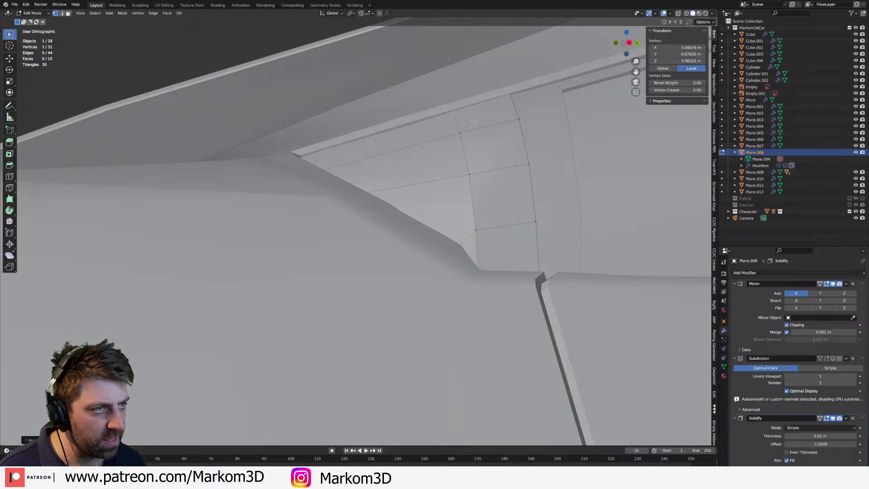
- Examine the patch's lower corner beside the fender in solid and wireframe display
mouse_move(528, 122)
middle_down()
mouse_move(602, 72)
mouse_move(535, 131)
mouse_move(528, 151)
mouse_move(484, 176)
middle_up()
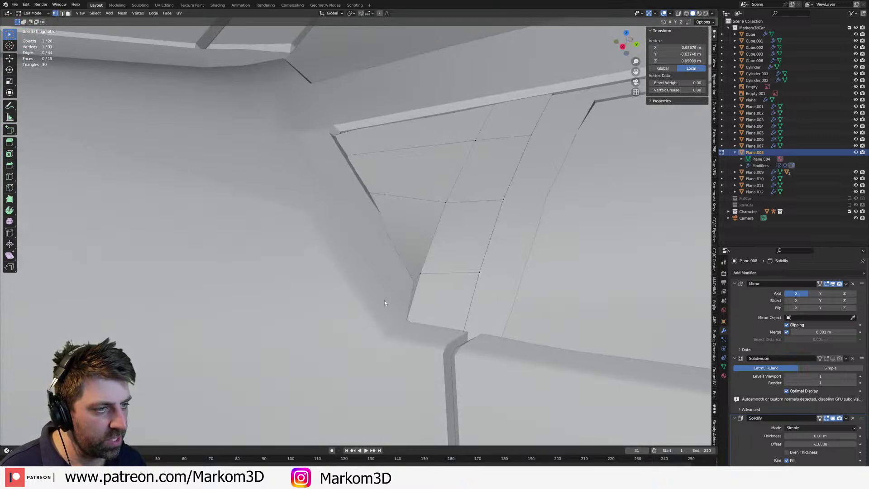
key(z)
click(353, 299)
key(z)
click(415, 297)
mouse_move(412, 298)
middle_down()
mouse_move(438, 277)
mouse_move(389, 292)
mouse_move(390, 282)
mouse_move(449, 276)
mouse_move(415, 272)
mouse_move(495, 286)
mouse_move(485, 268)
middle_up()
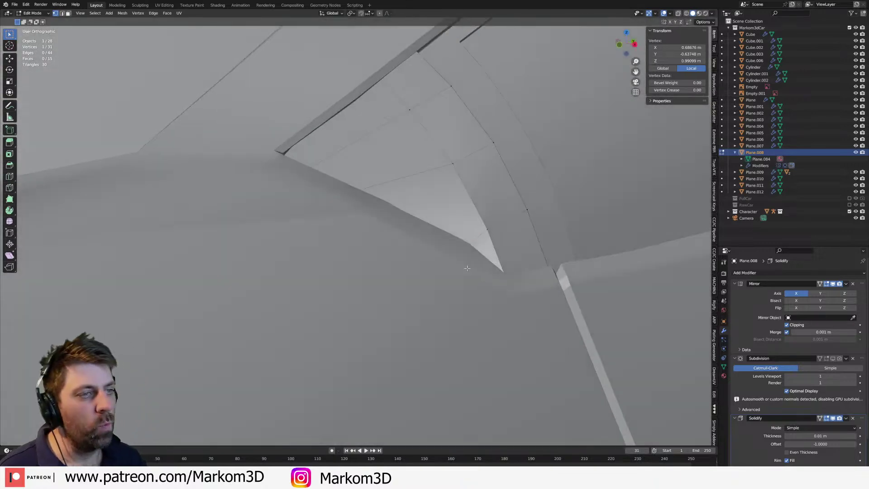
middle_drag(475, 211, 413, 275)
key(z)
click(362, 270)
key(alt+a)
click(381, 301)
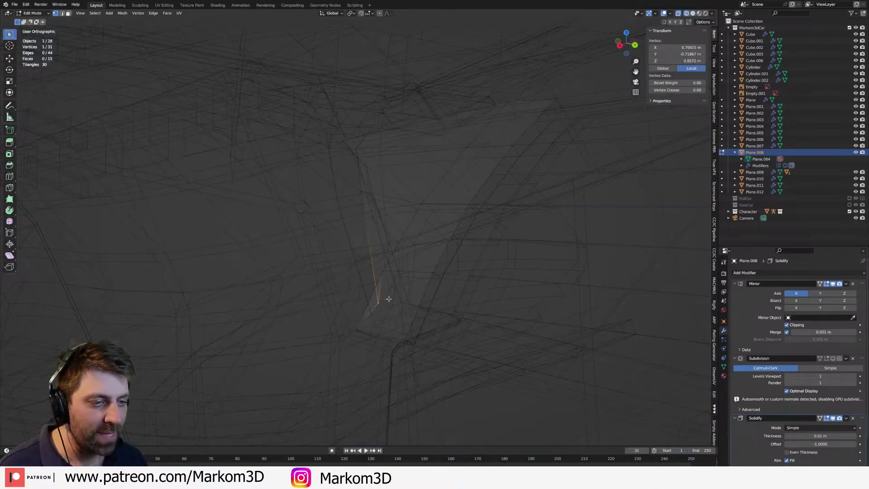
- Rip the triangular patch from the window strip along their shared edge loop, leaving the ripped edges in place
middle_drag(382, 300, 437, 295)
key(3)
key(2)
alt+click(475, 233)
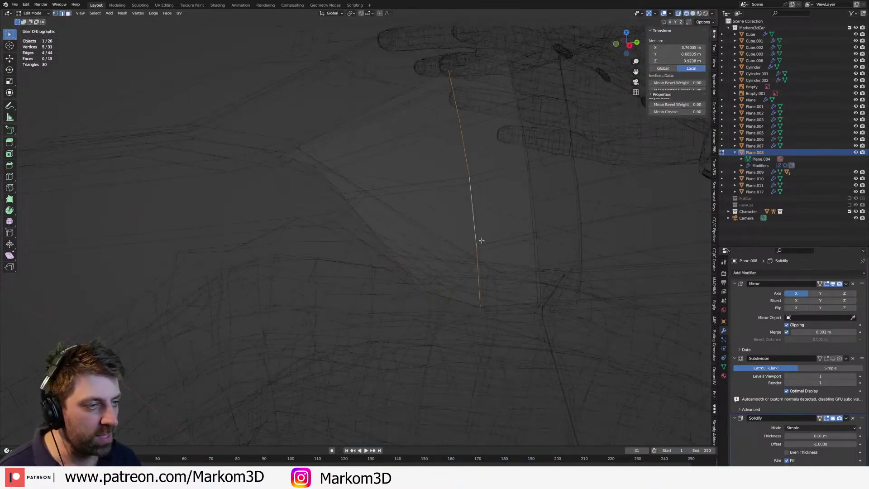
key(v)
right_click(423, 224)
key(z)
click(469, 225)
- Select the lower corner vertex at the ripped seam in wireframe display and move it along Y
middle_drag(466, 229, 407, 303)
key(1)
key(z)
click(352, 356)
key(alt+a)
click(408, 358)
click(401, 356)
key(z)
click(438, 355)
key(g)
key(y)
click(441, 362)
middle_drag(442, 362, 386, 270)
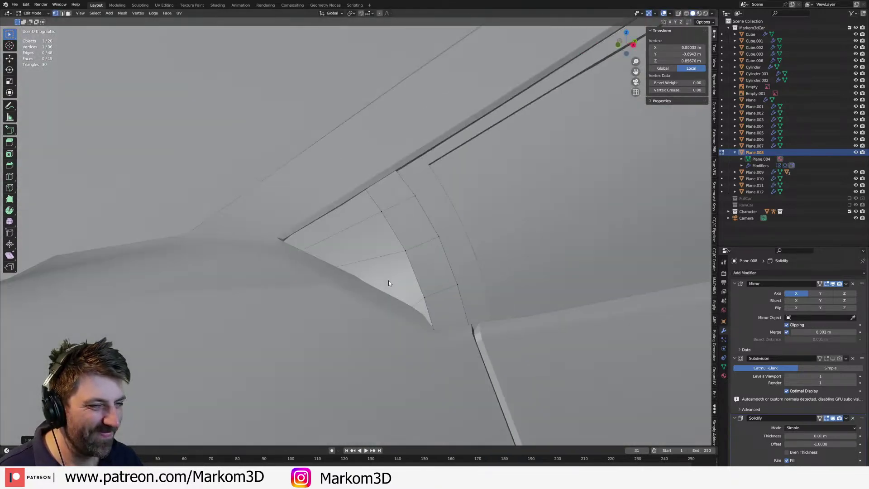
- Select all linked faces of the triangular patch and examine how the patch sits between pillar, fender and strip
key(alt+a)
key(3)
click(387, 272)
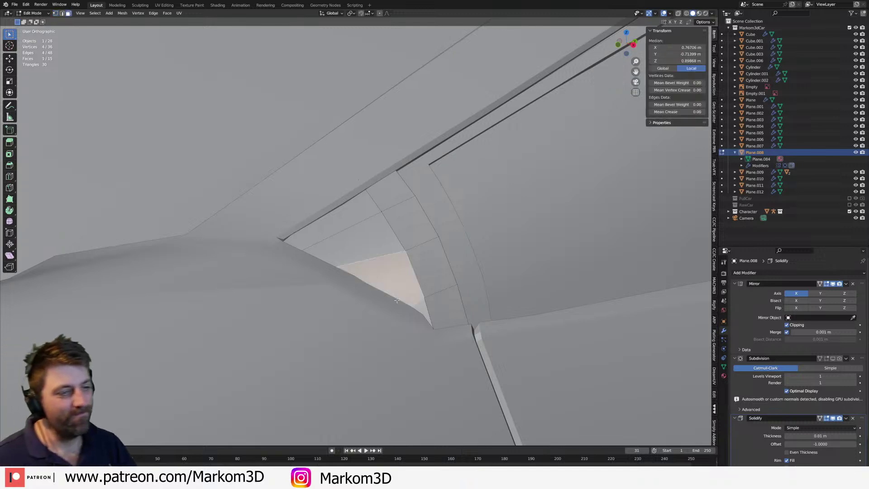
key(l)
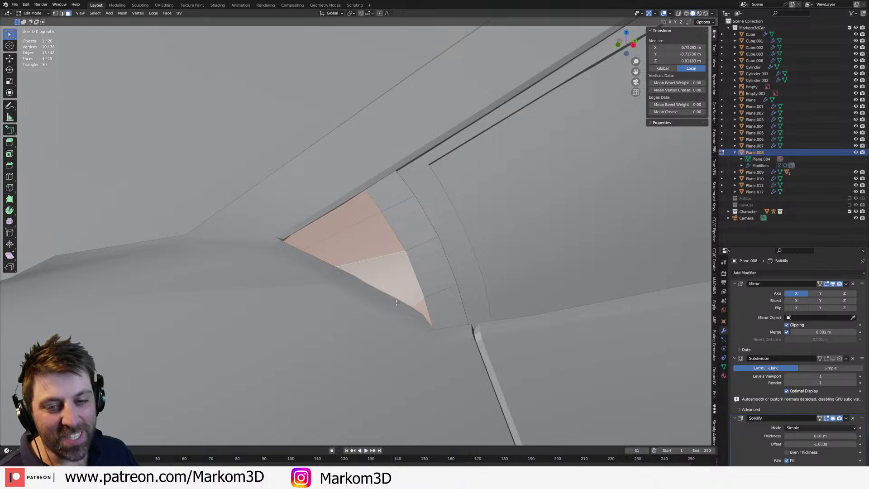
middle_drag(382, 292, 359, 285)
scroll(380, 292, up, 4)
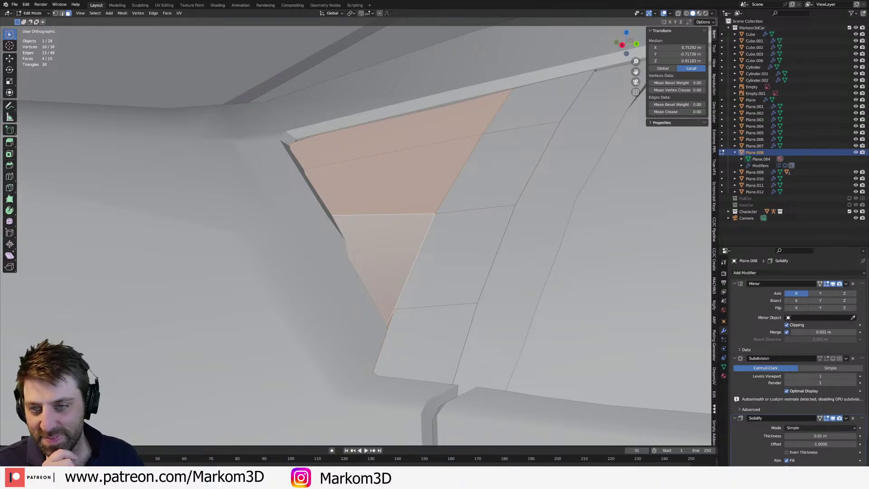
key(alt+Tab)
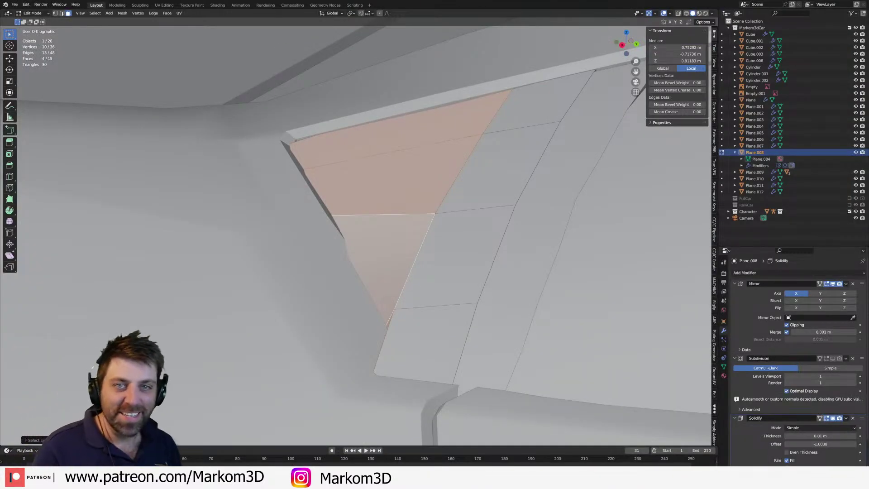
middle_drag(385, 218, 407, 210)
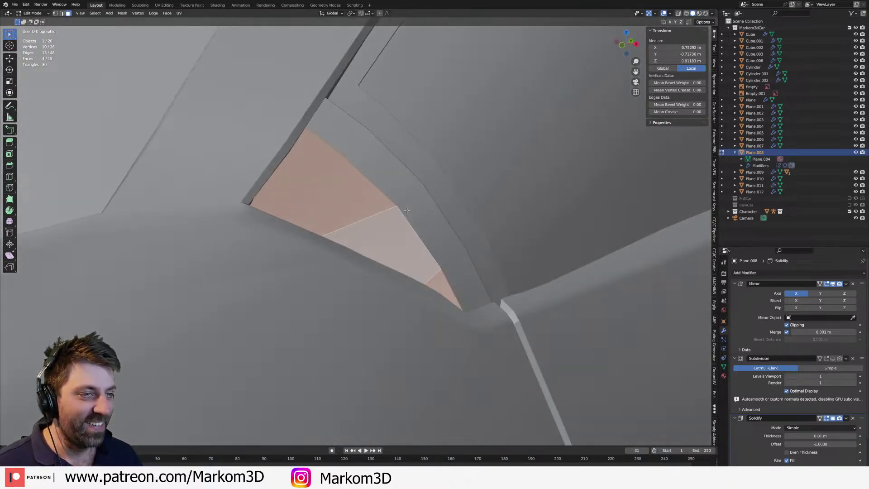
- Separate the linked triangular patch from the window strip into its own object and delete it
key(1)
click(396, 209)
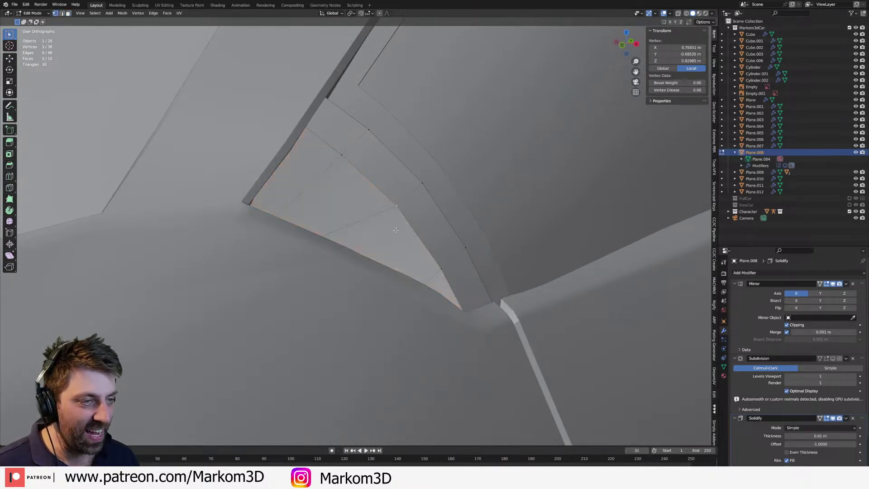
key(3)
click(344, 219)
key(ctrl+l)
key(p)
click(344, 220)
key(Tab)
click(385, 221)
middle_drag(385, 221, 317, 149)
key(Delete)
- Open the main body mesh for editing and fill the triangular gap with faces between the pillar's and fender's bordering edges
click(305, 231)
key(Tab)
scroll(315, 146, up, 2)
click(316, 145)
shift+click(299, 209)
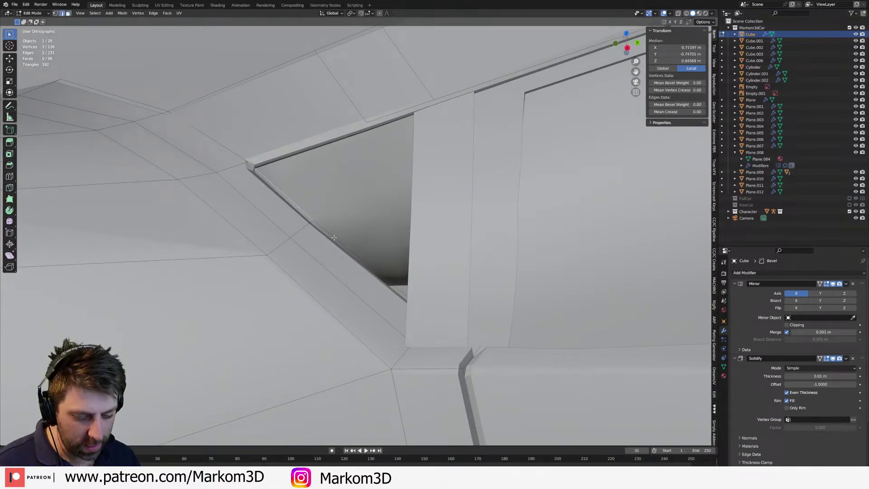
key(f)
key(f)
- Add a loop cut across the newly filled triangular faces of the main body
middle_drag(383, 118, 369, 227)
key(ctrl+r)
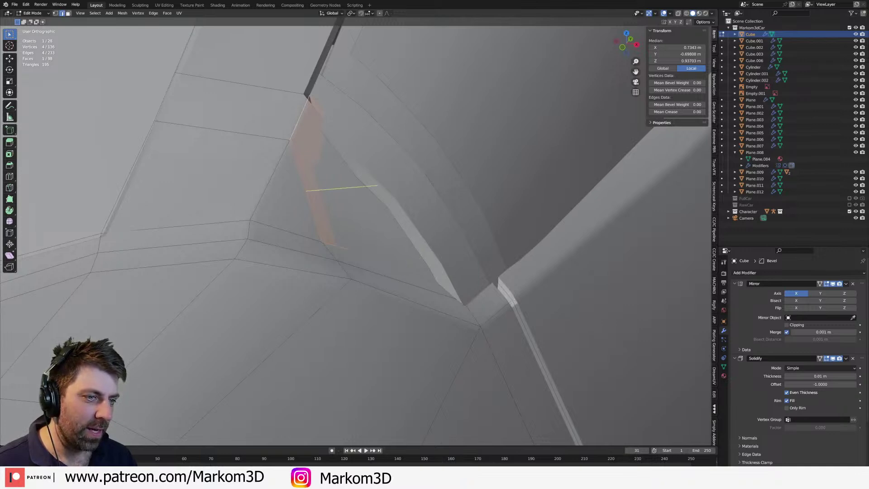
click(396, 217)
click(402, 258)
- Try moving the filled patch's lower vertex along X and then Y, and undo both moves
middle_drag(401, 258, 384, 247)
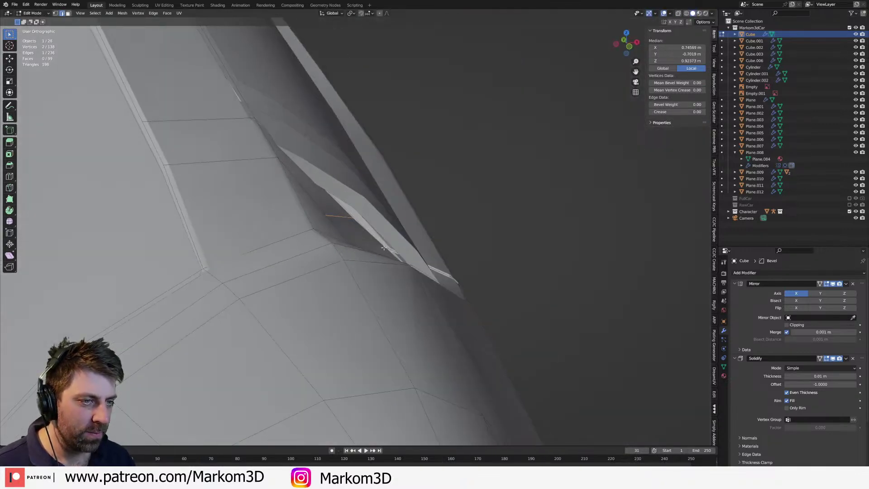
key(1)
click(371, 249)
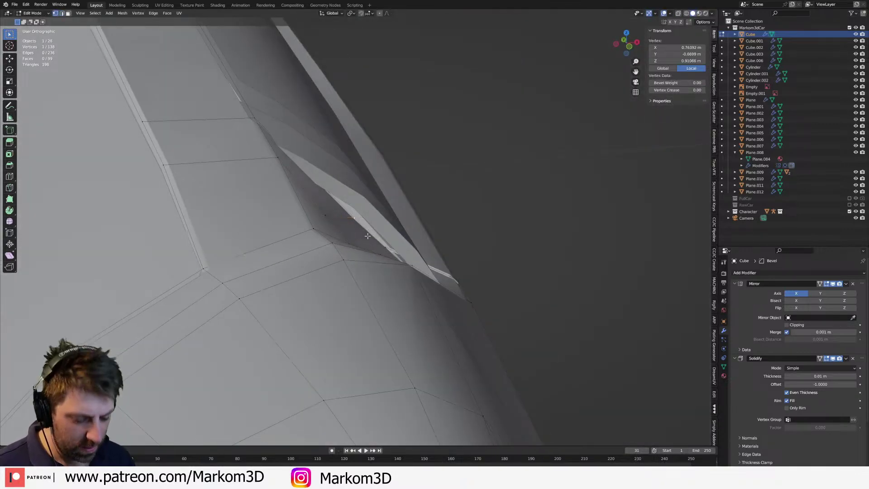
key(g)
key(x)
click(392, 232)
middle_drag(392, 232, 379, 181)
key(g)
key(y)
click(430, 244)
key(ctrl+z)
key(ctrl+z)
- Leave mesh editing and examine the filled corner ahead of the side window against the whole car's front and side
scroll(379, 217, down, 3)
middle_drag(379, 244, 429, 231)
key(Tab)
click(425, 235)
key(Tab)
middle_drag(336, 231, 382, 264)
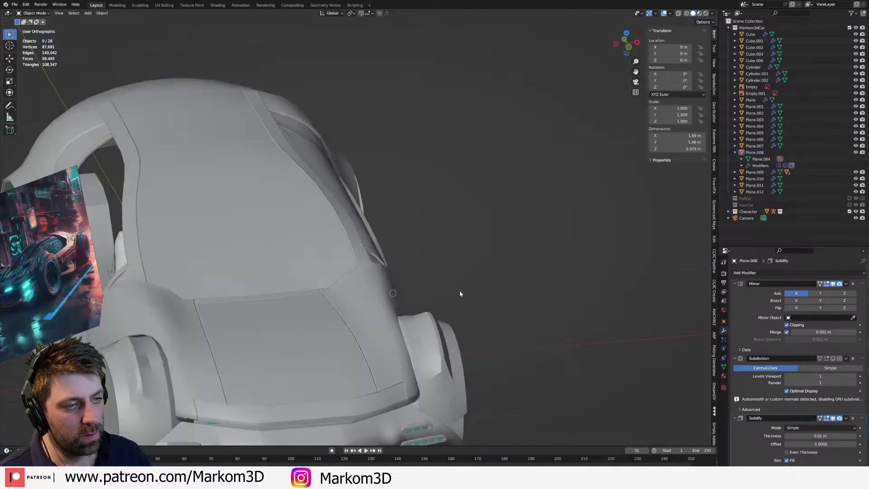
middle_drag(460, 291, 406, 294)
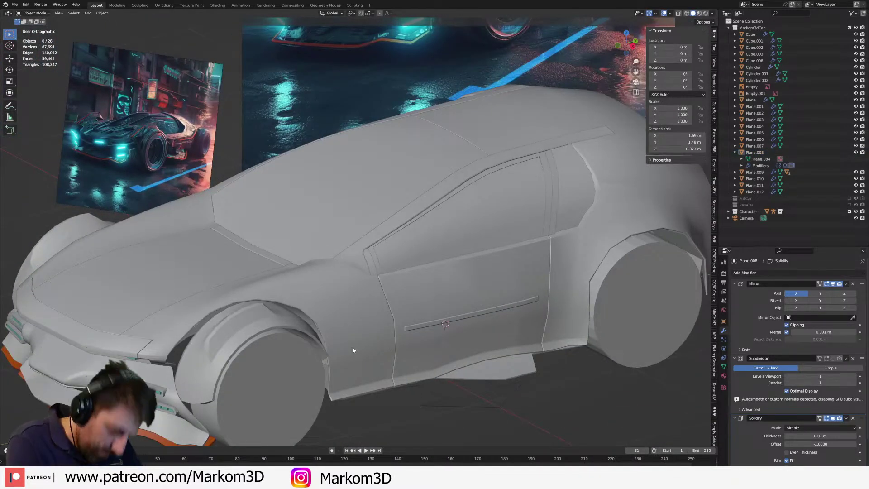
scroll(359, 272, up, 8)
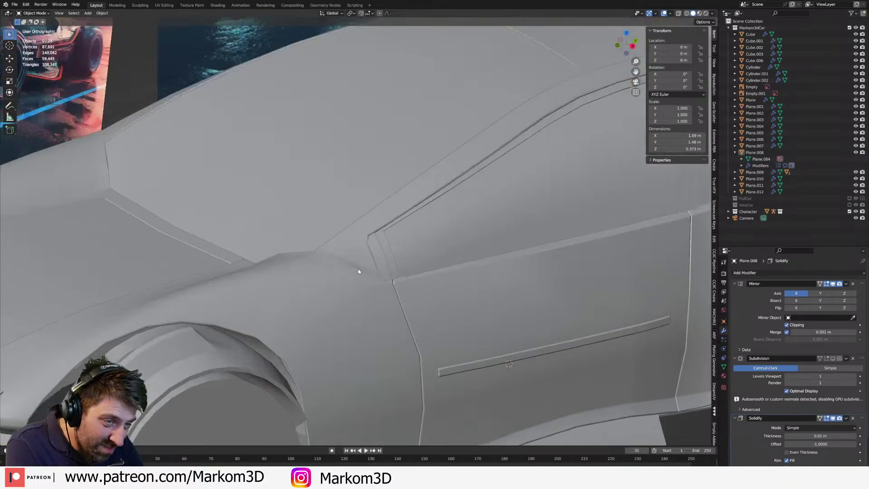
- Reopen the main body mesh and delete the three fill faces ahead of the side window with Only Edges & Faces
click(398, 275)
middle_drag(404, 252, 366, 246)
click(347, 235)
key(Tab)
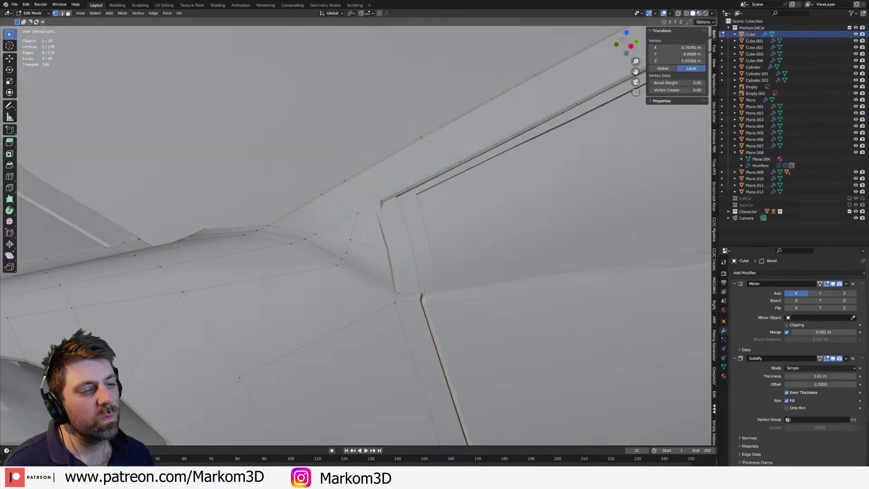
key(3)
click(366, 243)
shift+click(368, 260)
shift+click(342, 245)
key(x)
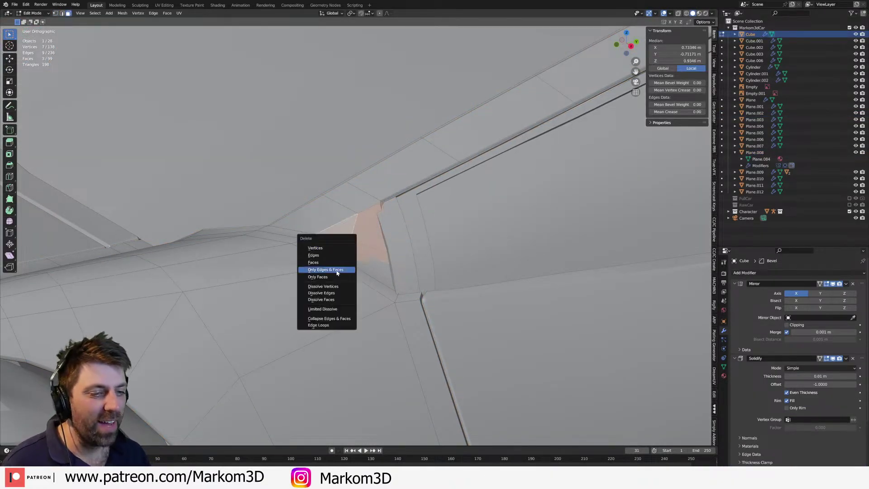
click(344, 270)
- Select the leftover patch geometry around the triangular gap in wireframe display and delete it
middle_drag(344, 270, 372, 295)
key(z)
click(297, 293)
click(320, 239)
shift+click(390, 303)
mouse_move(390, 302)
middle_down()
mouse_move(426, 310)
mouse_move(428, 285)
mouse_move(366, 266)
mouse_move(409, 286)
mouse_move(463, 275)
mouse_move(433, 290)
mouse_move(383, 262)
mouse_move(407, 270)
middle_up()
key(z)
click(468, 308)
key(x)
click(428, 284)
- Open the window strip's mesh and extrude its front edge loop forward over the triangular gap in top view
key(Tab)
click(383, 263)
key(Tab)
key(2)
scroll(399, 270, up, 3)
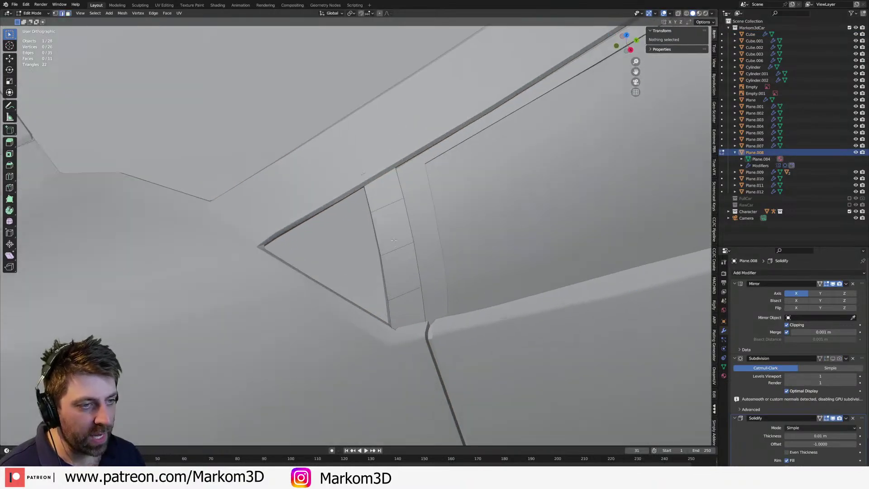
alt+click(382, 277)
key(KP_7)
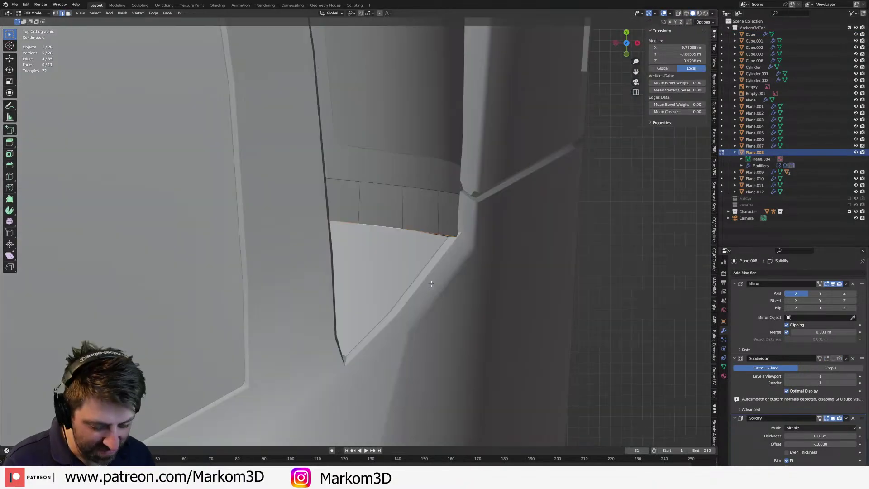
key(e)
click(469, 365)
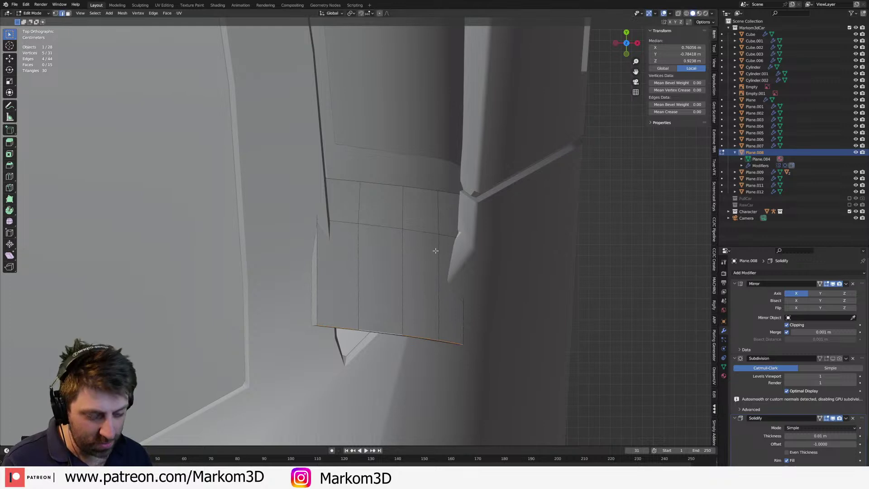
key(g)
click(449, 302)
- Reposition the extruded edge along X and lower it in side view so the extension follows the window surface
middle_drag(449, 302, 266, 260)
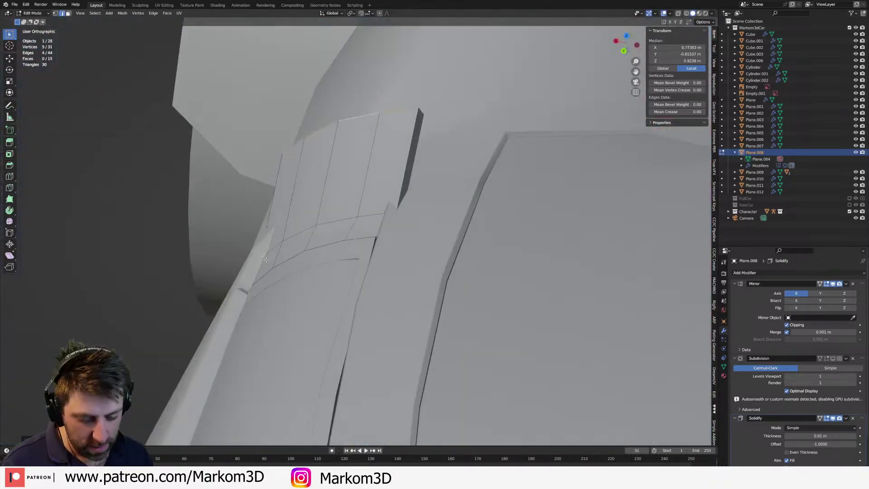
key(g)
key(x)
click(325, 277)
middle_drag(324, 276, 356, 216)
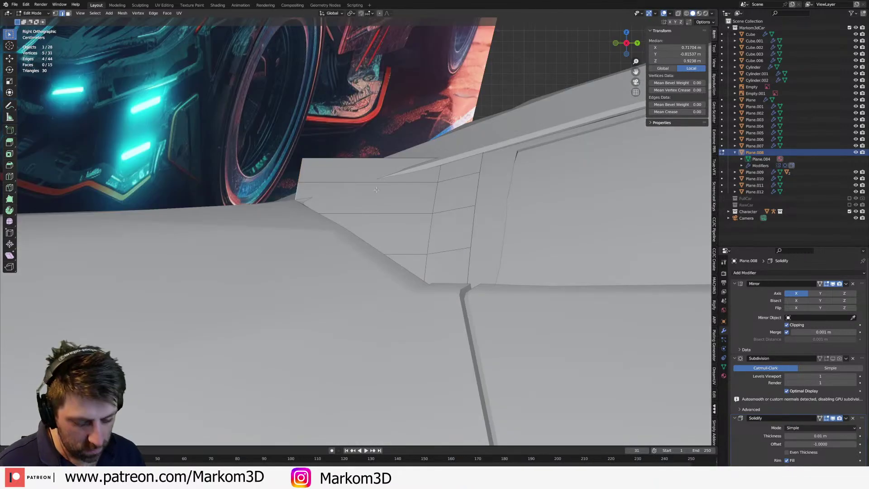
key(g)
click(386, 238)
middle_drag(386, 238, 358, 247)
key(g)
key(x)
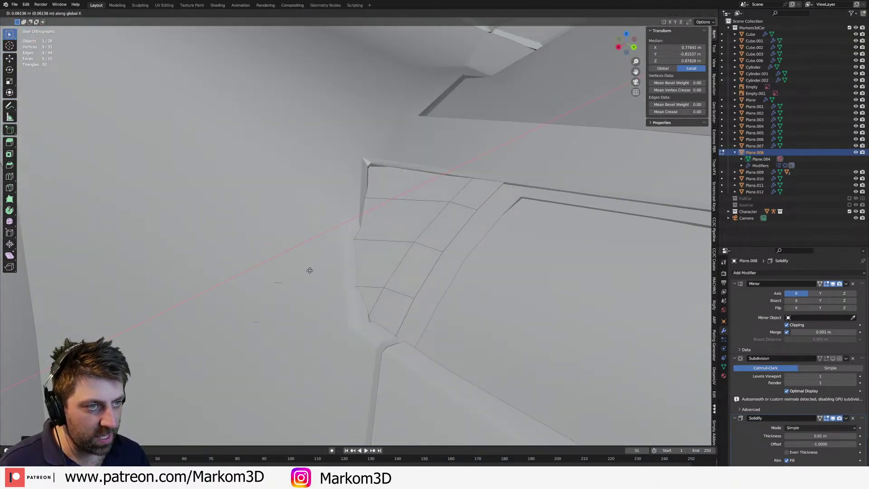
click(305, 272)
- Select the extension's uppermost front vertex in wireframe display and slide it along its edge into the gap's front corner
middle_drag(304, 272, 338, 272)
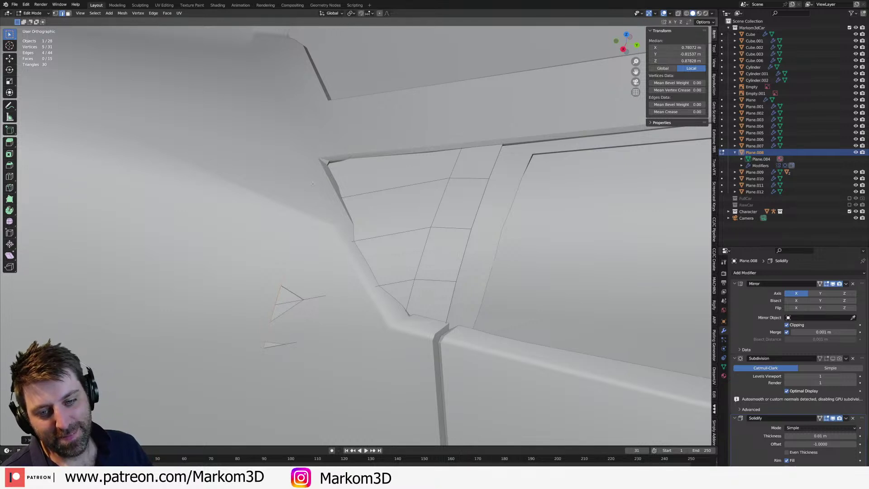
key(z)
click(253, 202)
click(331, 160)
key(z)
click(363, 151)
key(g)
key(y)
key(y)
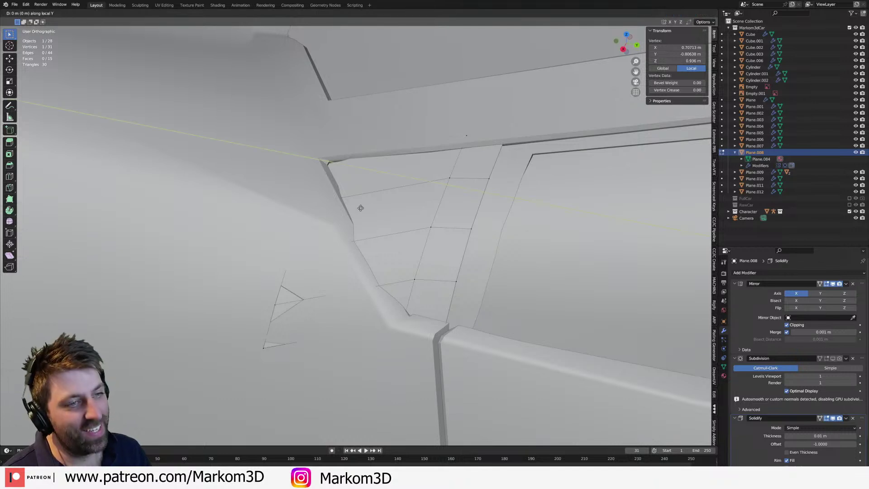
right_click(361, 208)
key(g)
key(g)
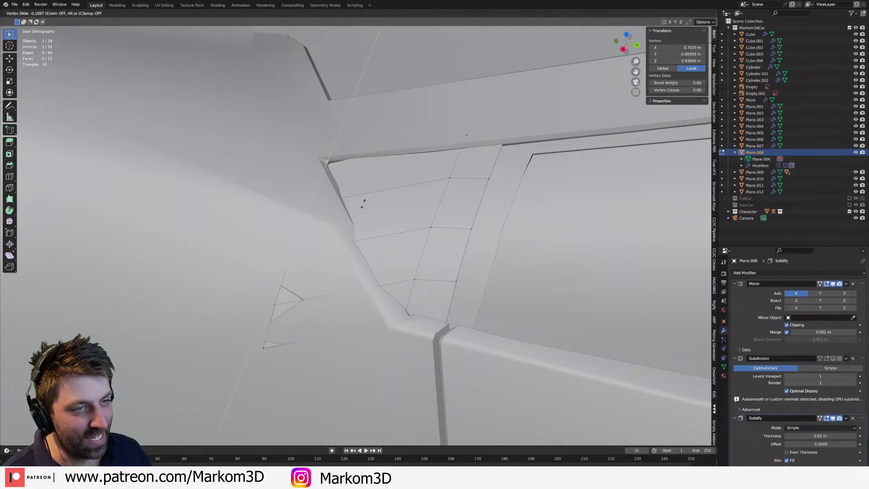
click(363, 203)
- Select the second vertex down on the extension's front edge and slide it back toward the fender line
mouse_move(363, 203)
middle_down()
mouse_move(398, 212)
mouse_move(359, 249)
middle_up()
key(g)
right_click(398, 213)
key(z)
click(338, 216)
key(z)
click(385, 217)
key(g)
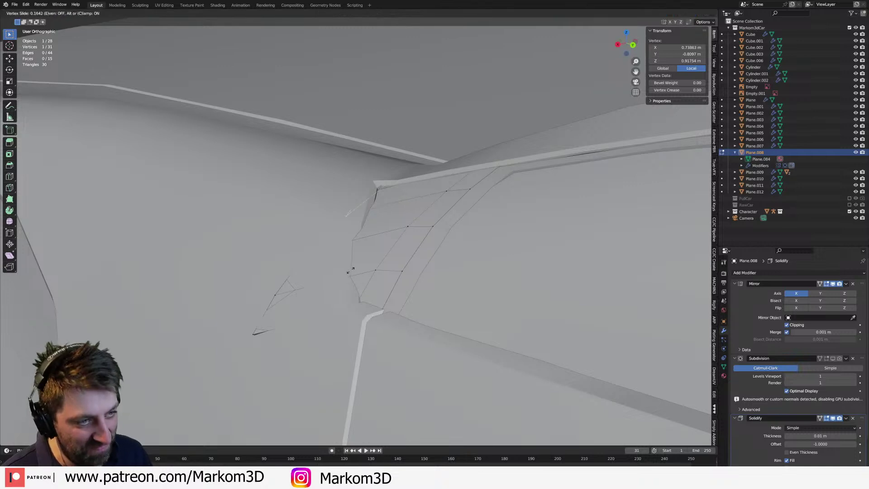
click(363, 259)
key(alt+a)
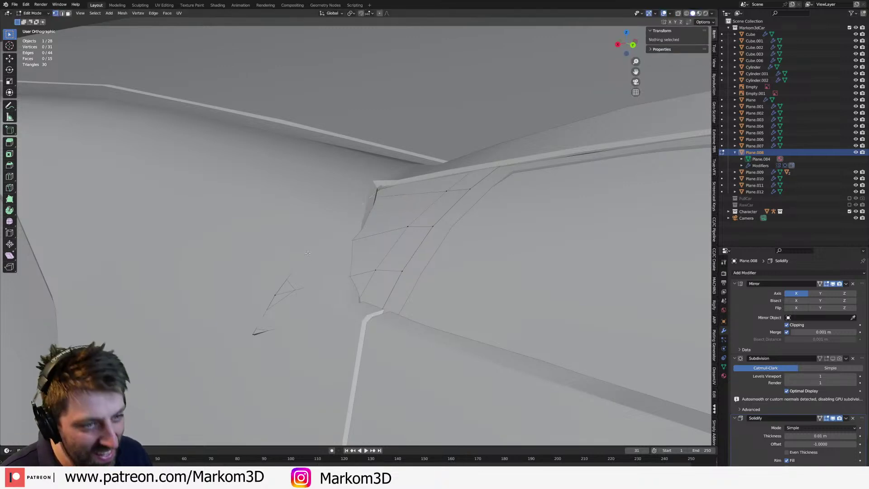
- Slide the middle vertex of the extension's front edge back to the fender line and adjust it along X
key(z)
click(264, 273)
click(304, 252)
key(z)
click(357, 254)
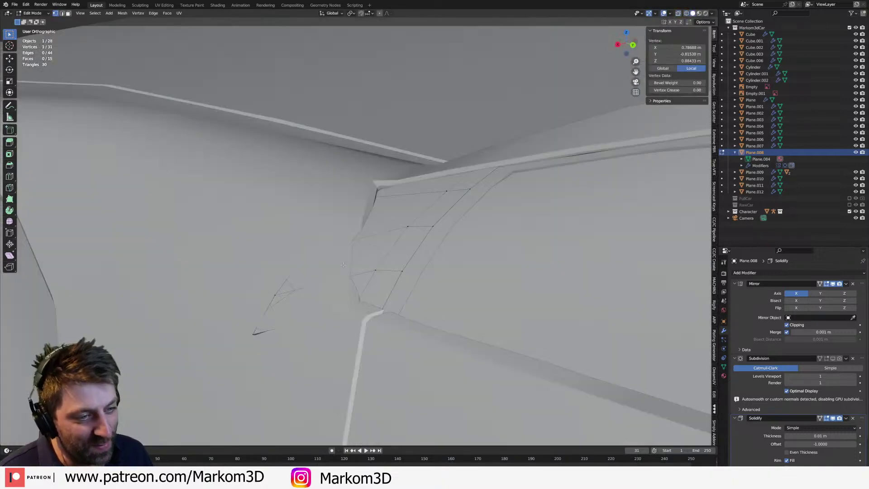
key(g)
key(g)
click(364, 247)
key(g)
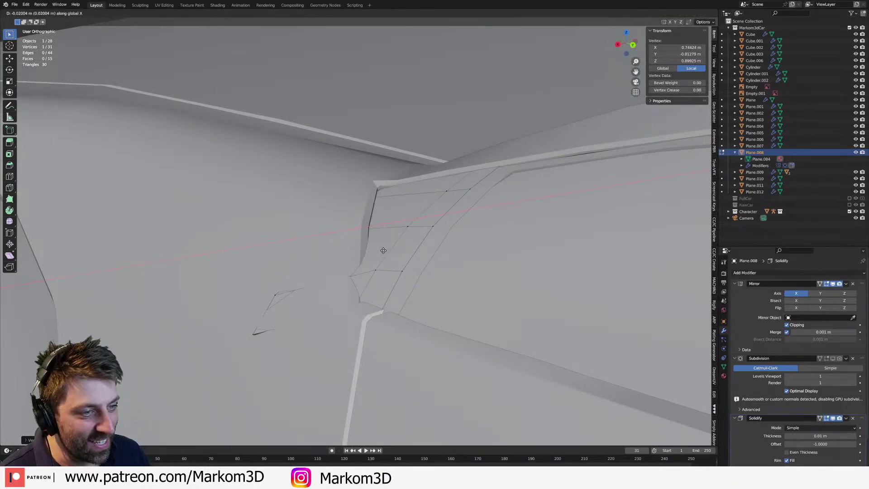
click(376, 247)
- Slide the next lower vertex of the extension's front edge back to the fender line and move it inward along X
key(z)
click(267, 291)
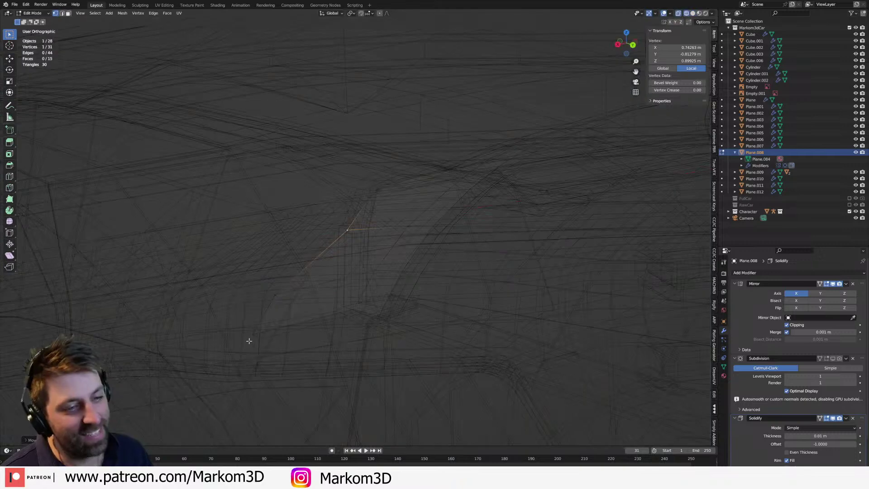
click(417, 316)
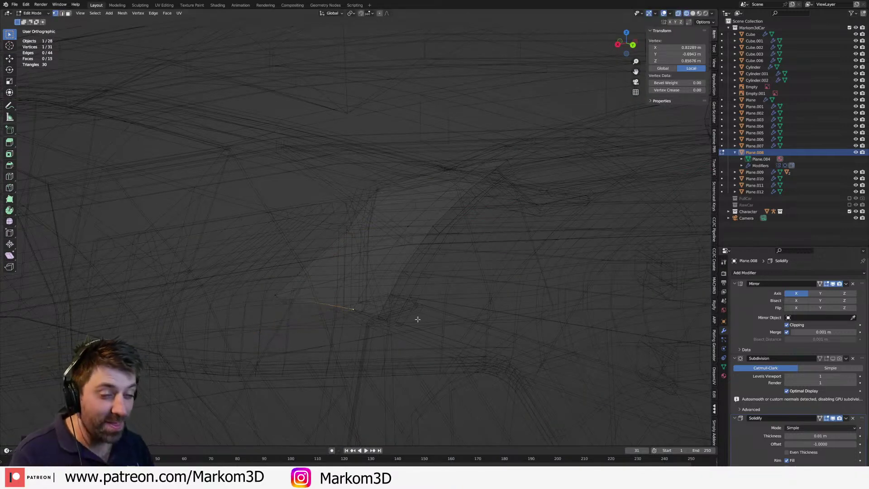
key(z)
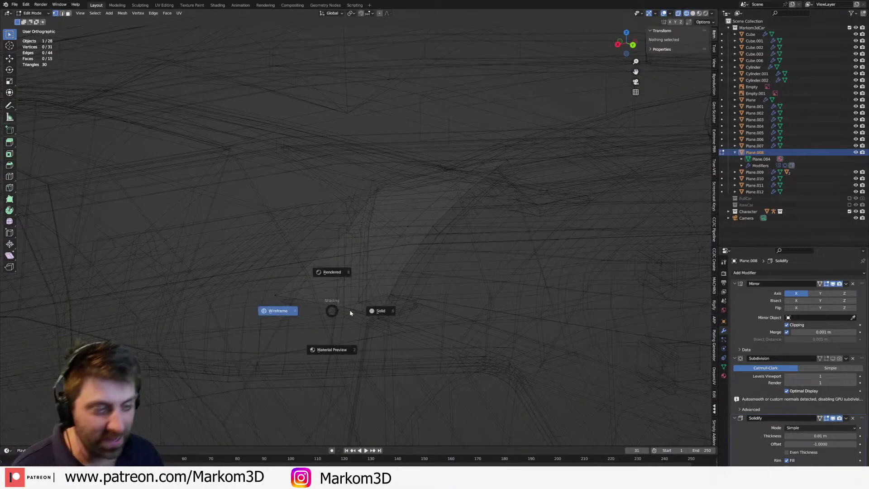
click(379, 310)
click(273, 291)
key(g)
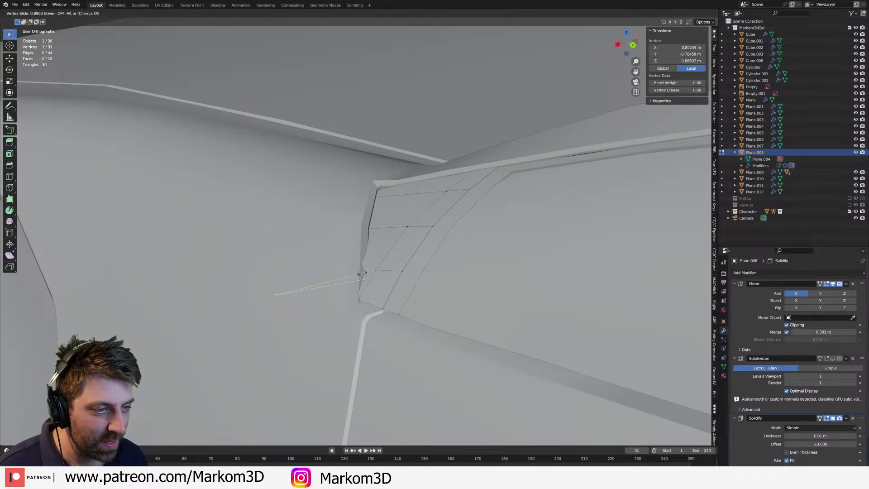
click(357, 274)
middle_drag(357, 274, 302, 302)
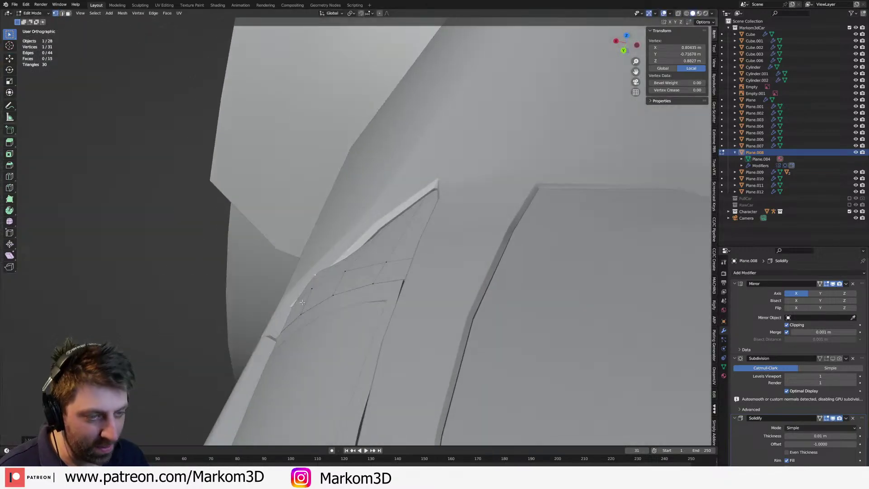
key(g)
key(x)
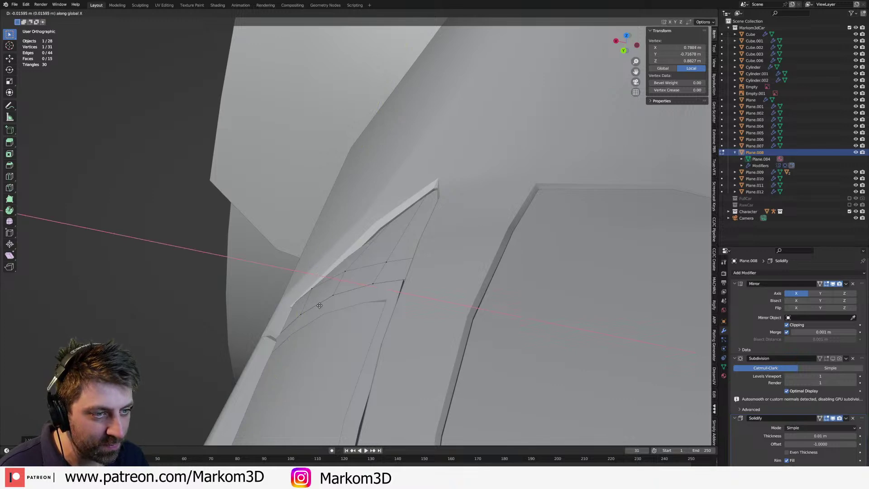
click(320, 303)
- Frame the whole strip mesh in wireframe display and slide the front edge's middle vertex along its edge again
key(z)
click(289, 273)
key(a)
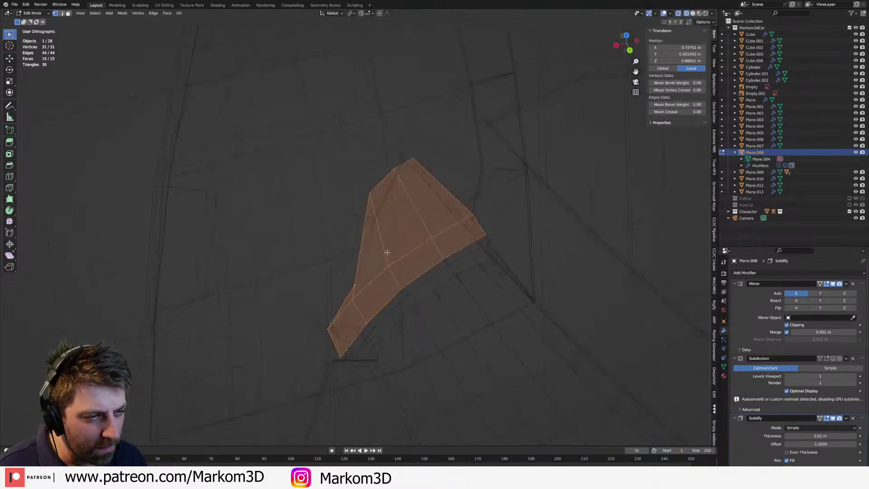
key(KP_Decimal)
middle_drag(434, 234, 455, 235)
click(289, 240)
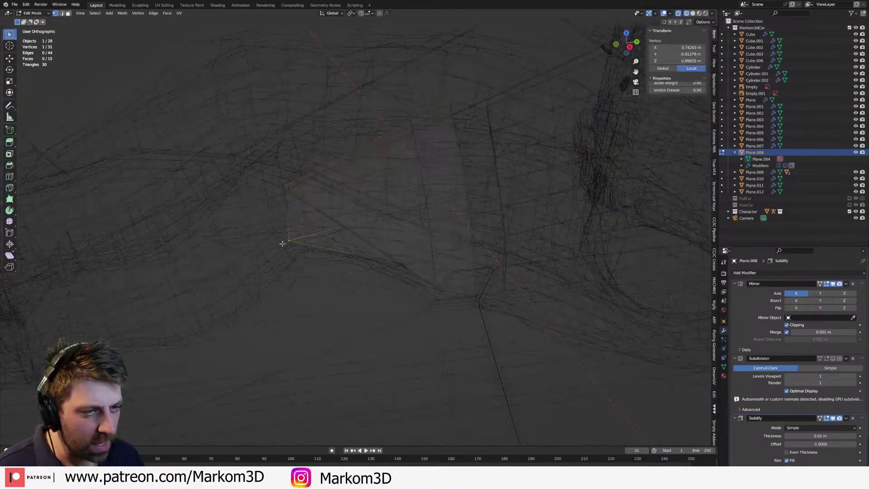
key(shift+v)
click(339, 233)
key(z)
click(379, 235)
- Rip the edge loop between the strip and its triangular extension, and separate the triangular faces into their own object
mouse_move(462, 240)
middle_down()
mouse_move(379, 250)
mouse_move(421, 272)
middle_up()
key(2)
alt+click(421, 272)
key(v)
right_click(418, 229)
click(397, 204)
key(p)
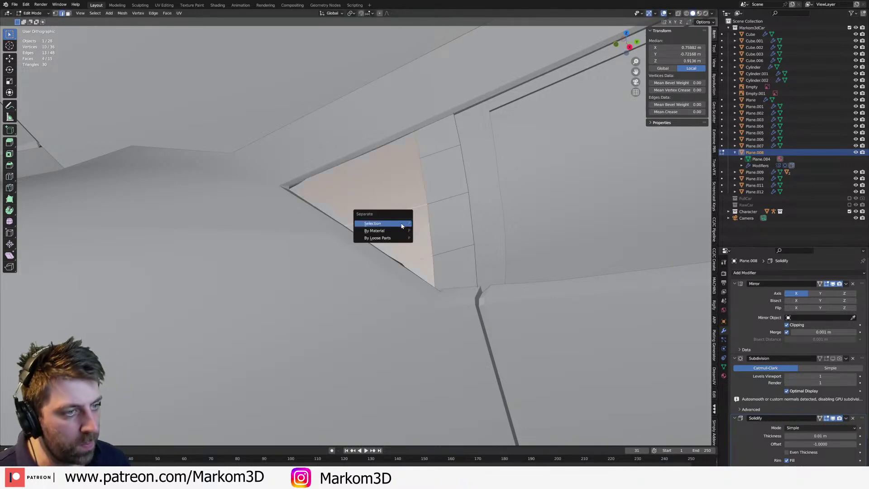
click(382, 224)
- Open only the separated triangular panel for editing and move its rear edge loop slightly inward in front view
key(Tab)
mouse_move(382, 225)
middle_down()
mouse_move(338, 227)
mouse_move(374, 216)
middle_up()
key(Tab)
key(alt+a)
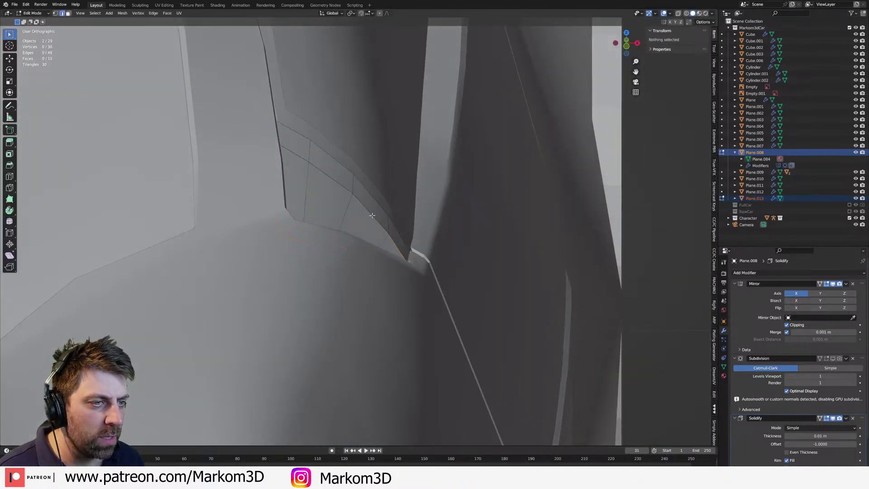
key(Tab)
click(360, 208)
key(Tab)
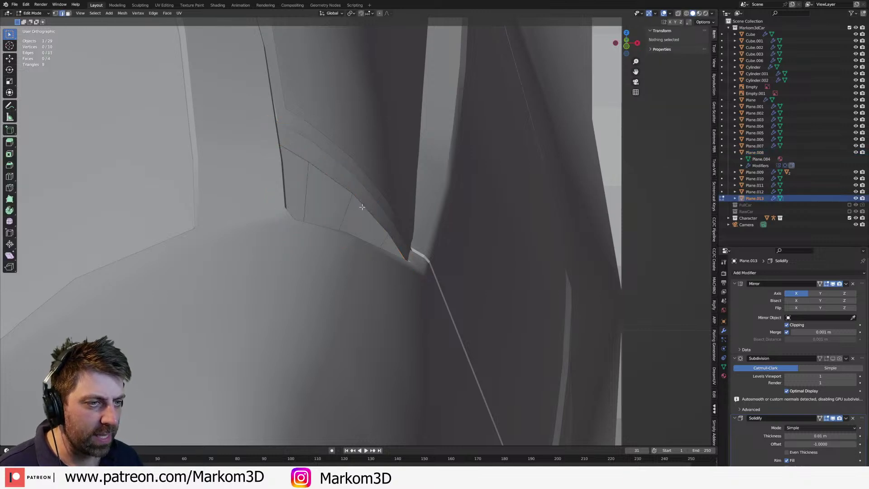
alt+click(375, 219)
key(KP_1)
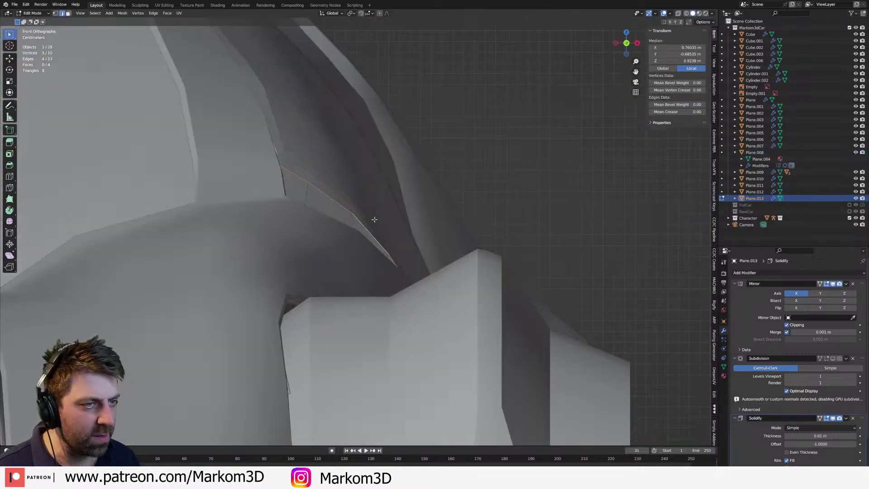
key(g)
click(357, 247)
- Examine the triangular panel's fit in wireframe and solid display, and check the main body mesh bordering it
mouse_move(358, 247)
middle_down()
mouse_move(287, 234)
mouse_move(295, 228)
middle_up()
key(z)
click(305, 206)
middle_drag(360, 203, 400, 194)
key(z)
click(433, 194)
key(Tab)
click(421, 138)
middle_drag(418, 137, 422, 143)
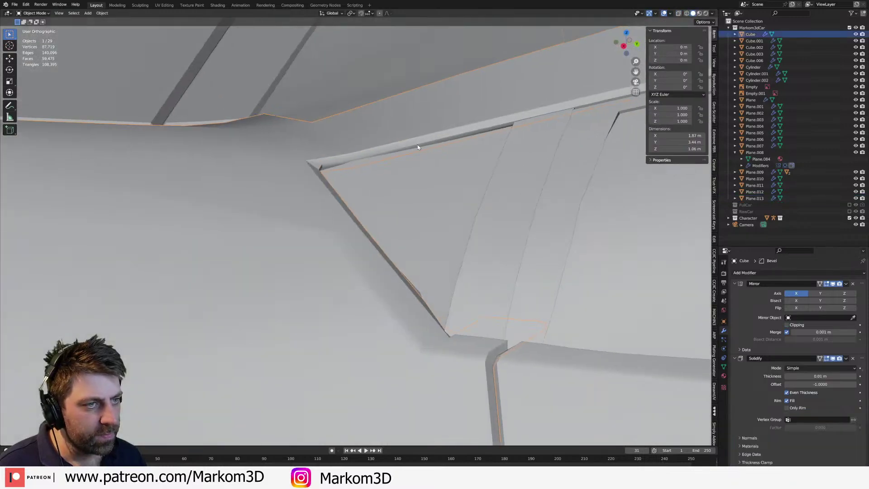
key(Tab)
middle_drag(404, 184, 393, 177)
key(Tab)
- Add an edge loop to the separated triangular panel, slid close to its slanted front edge
click(392, 177)
key(Tab)
key(ctrl+r)
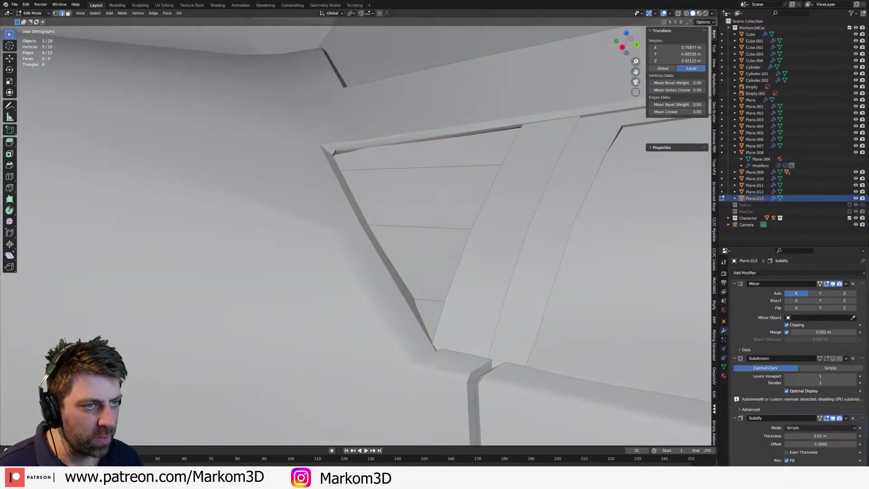
click(382, 166)
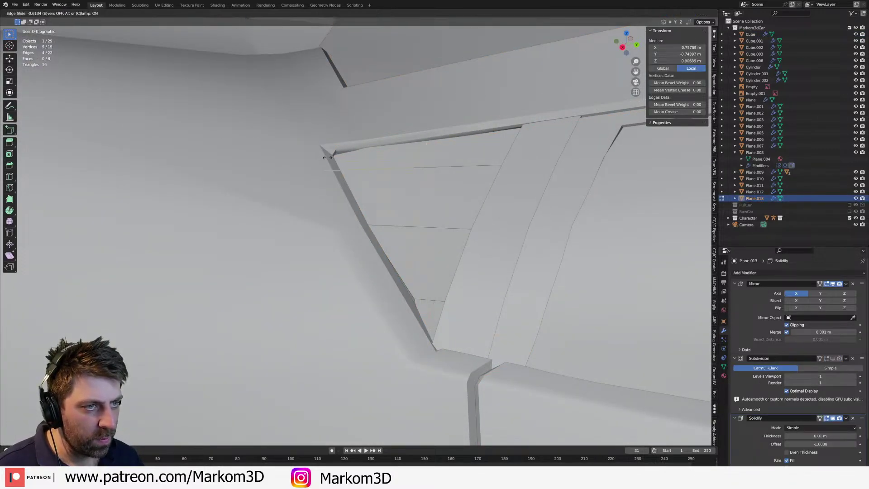
click(394, 165)
- Lower the new loop's short upper edge slightly along Z, and slide its vertex near the panel's lower tip along its edge
click(368, 153)
key(g)
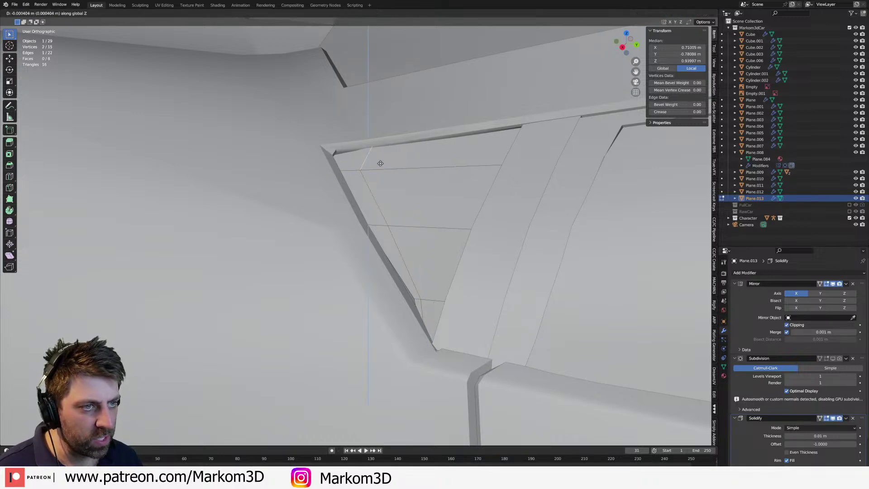
click(380, 186)
middle_drag(394, 178, 418, 249)
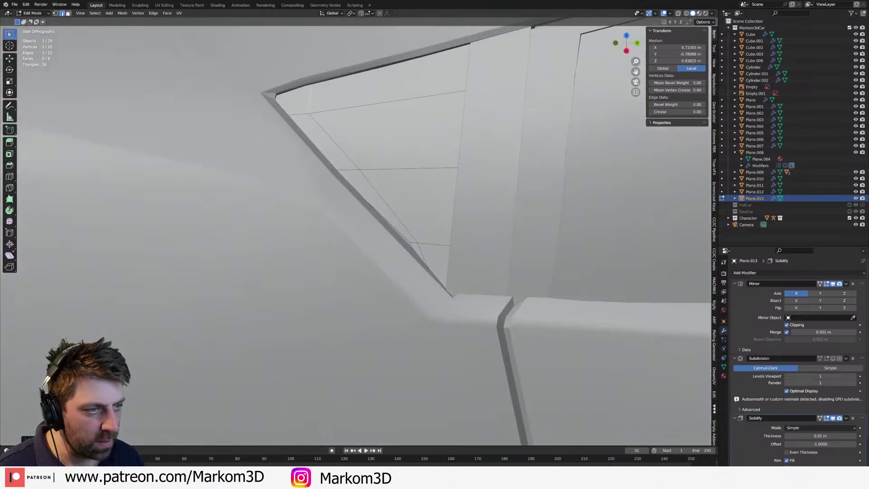
key(1)
click(418, 251)
key(shift+v)
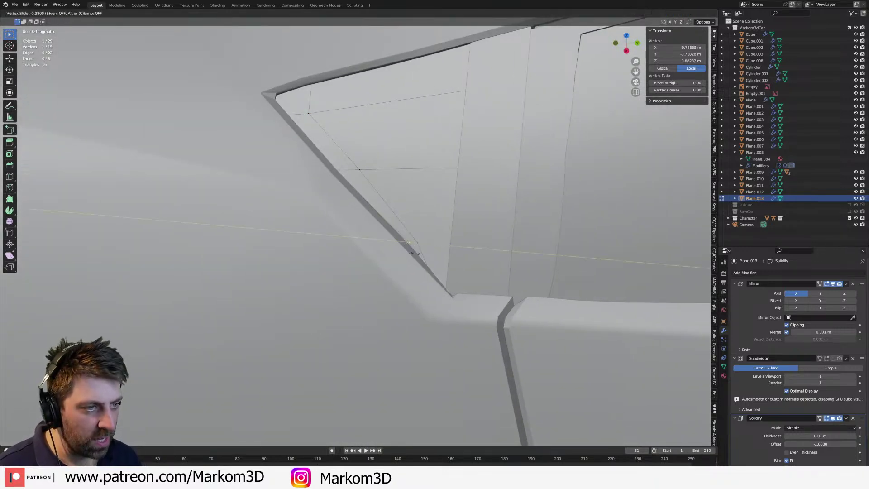
click(410, 254)
- Examine the triangular panel's fit and review the whole car body against the reference images
scroll(419, 269, down, 4)
key(Tab)
middle_drag(417, 274, 318, 293)
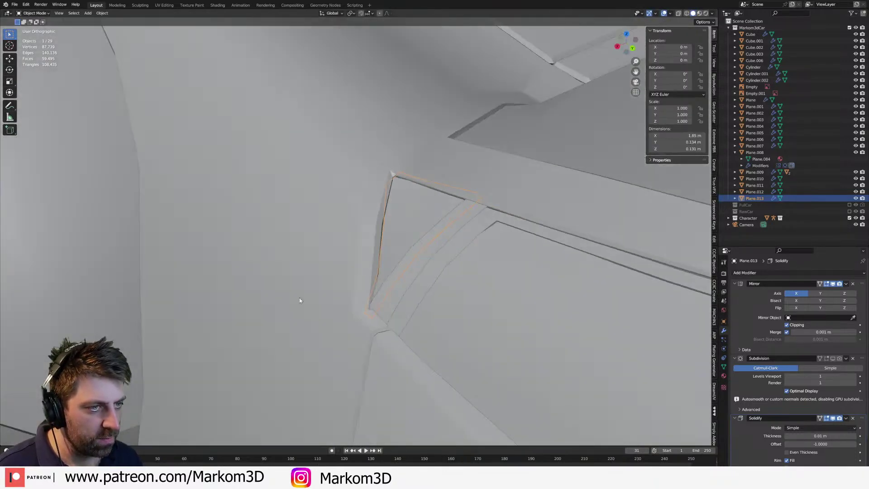
scroll(318, 292, down, 7)
click(192, 241)
middle_drag(192, 240, 322, 243)
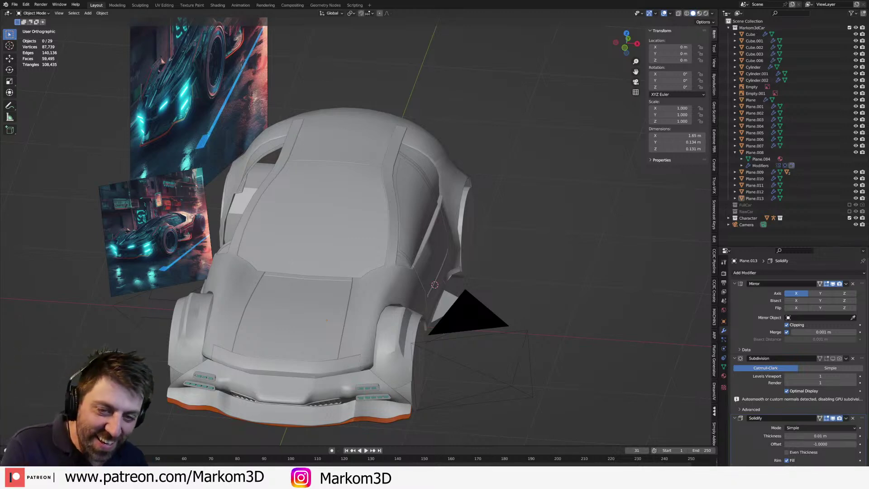
middle_drag(377, 264, 344, 264)
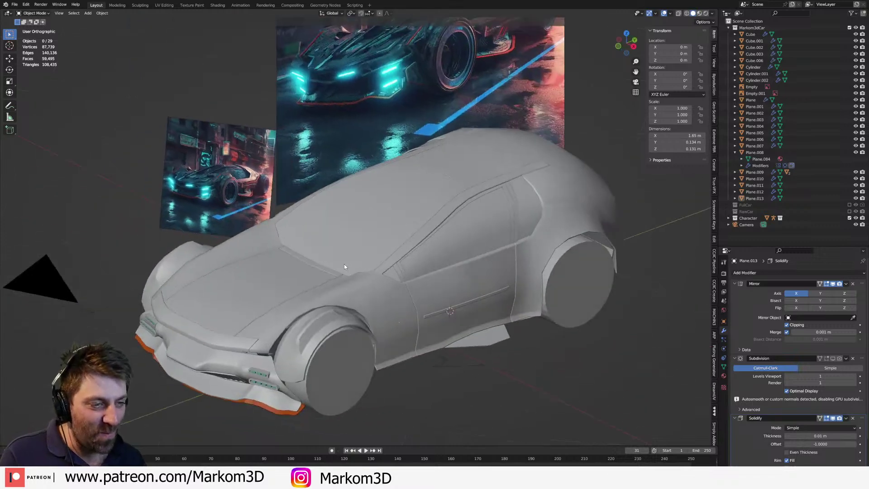
scroll(344, 265, up, 5)
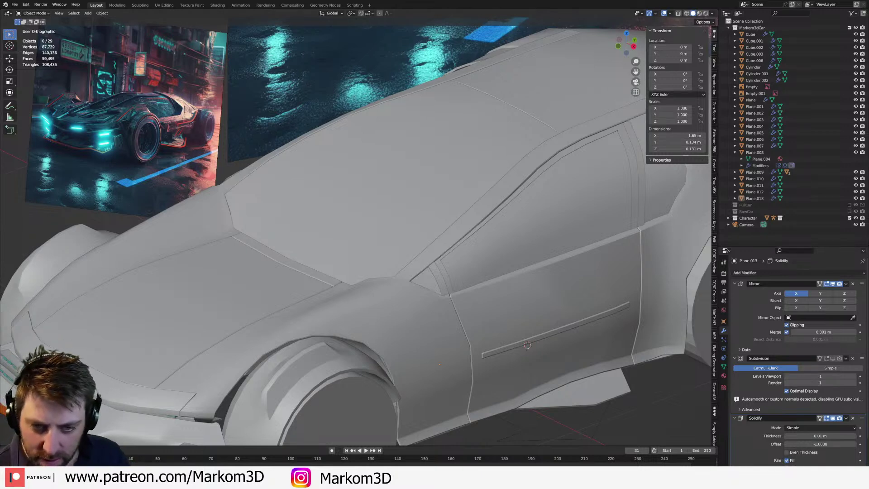
middle_drag(235, 222, 457, 274)
- Open the underbody side panel in wireframe display and try to move its diagonal outer edge loop forward along Y
click(519, 301)
middle_drag(517, 298, 387, 306)
key(Tab)
scroll(425, 308, up, 2)
key(z)
click(388, 304)
key(a)
alt+click(394, 303)
alt+click(341, 300)
alt+click(355, 300)
alt+click(341, 298)
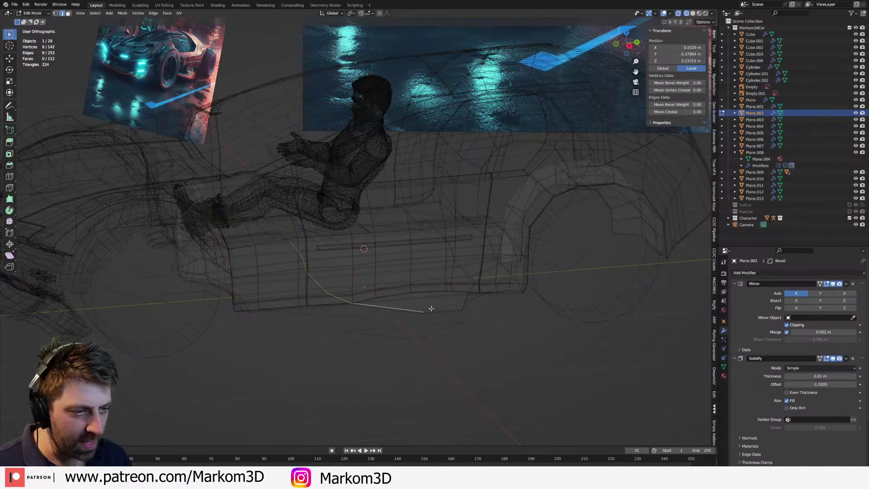
middle_drag(405, 308, 437, 309)
key(g)
key(y)
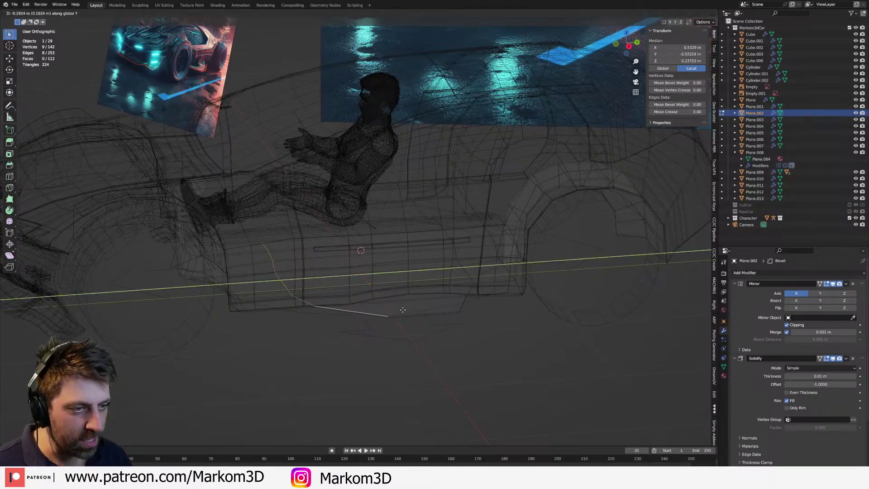
click(387, 310)
- Return to solid display and try shifting the underbody panel's diagonal edge loop along Y again from up close
key(z)
click(428, 314)
mouse_move(428, 314)
middle_down()
mouse_move(423, 272)
mouse_move(419, 310)
middle_up()
scroll(415, 308, up, 4)
shift+middle_drag(268, 302, 296, 302)
key(g)
key(y)
click(409, 298)
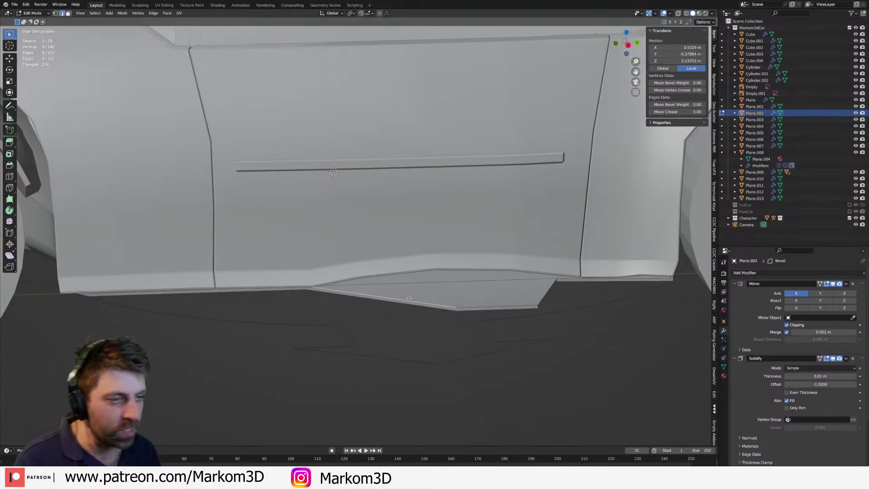
scroll(409, 299, down, 5)
key(Tab)
- Select the main body shell with the front fender and add a Subdivision Surface modifier to it
middle_drag(410, 299, 457, 308)
click(329, 235)
middle_drag(329, 235, 453, 253)
key(Tab)
scroll(452, 254, up, 5)
key(Tab)
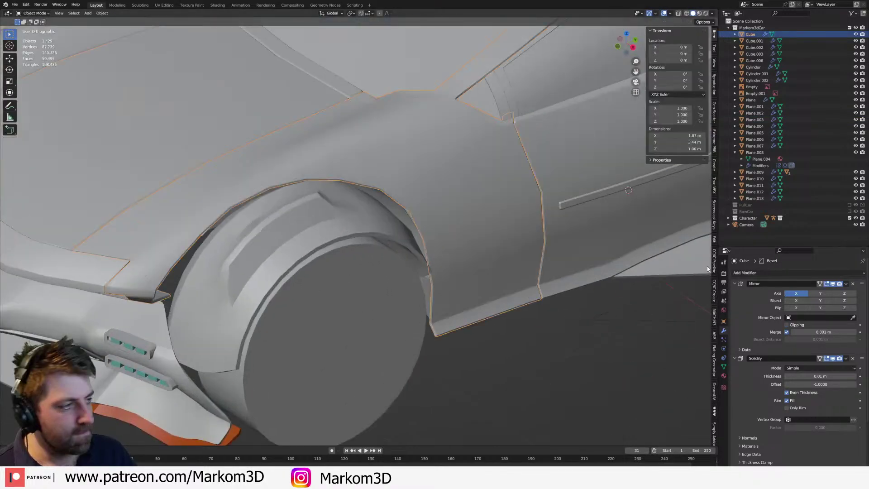
scroll(539, 285, down, 3)
click(745, 273)
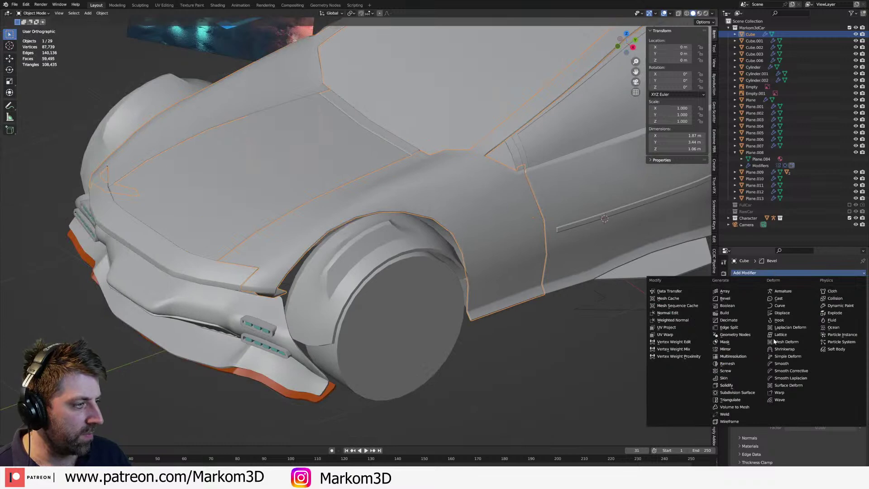
click(756, 395)
middle_drag(696, 364, 654, 353)
- Reorder the main body shell's modifiers so Subdivision sits between Mirror and Solidify
click(472, 372)
middle_drag(471, 361, 486, 339)
scroll(486, 339, up, 4)
scroll(833, 400, down, 8)
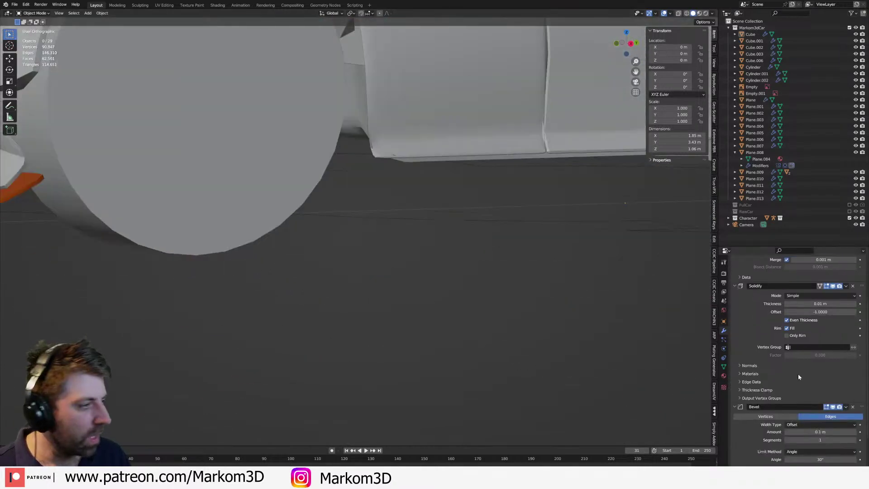
drag(866, 302, 855, 361)
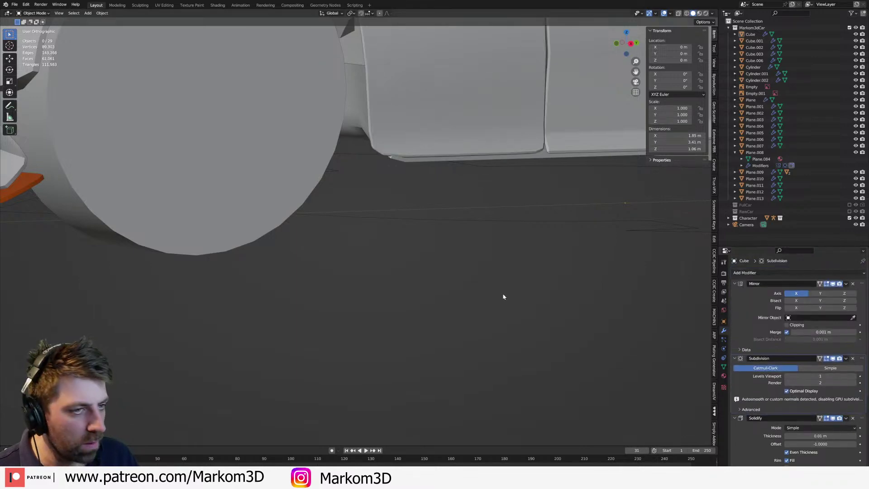
- Add an edge loop across the body shell's roof strip, slid close to the strip's rear end
middle_drag(392, 255, 423, 270)
scroll(423, 270, down, 4)
middle_drag(546, 334, 369, 198)
scroll(368, 198, up, 1)
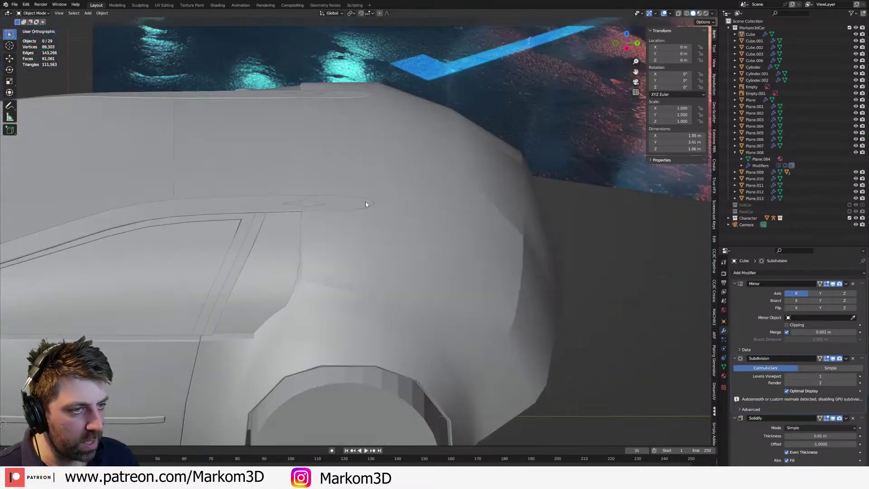
click(366, 202)
key(Tab)
click(360, 215)
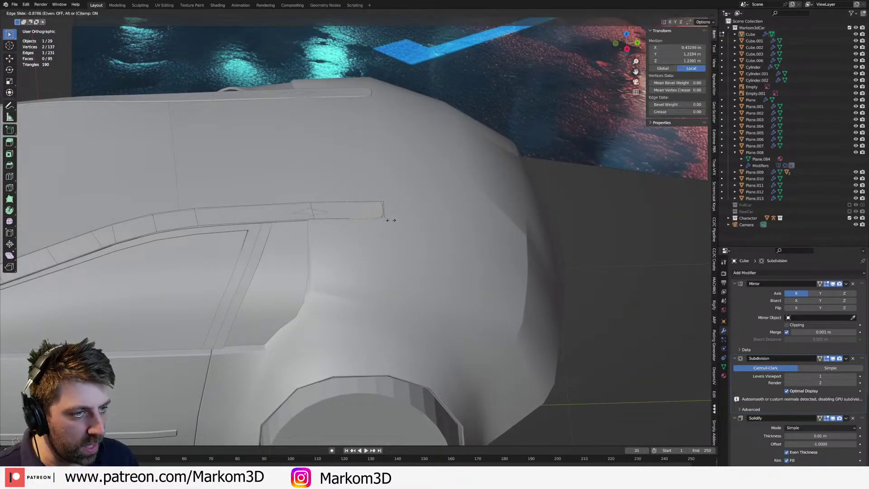
click(392, 221)
- Raise the edges at the rear end of the roof strip slightly along Z
middle_drag(392, 221, 383, 179)
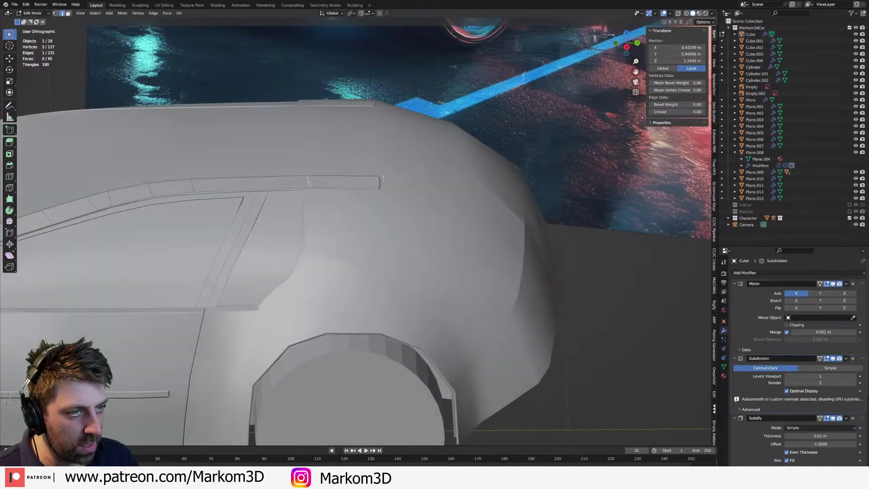
key(g)
key(z)
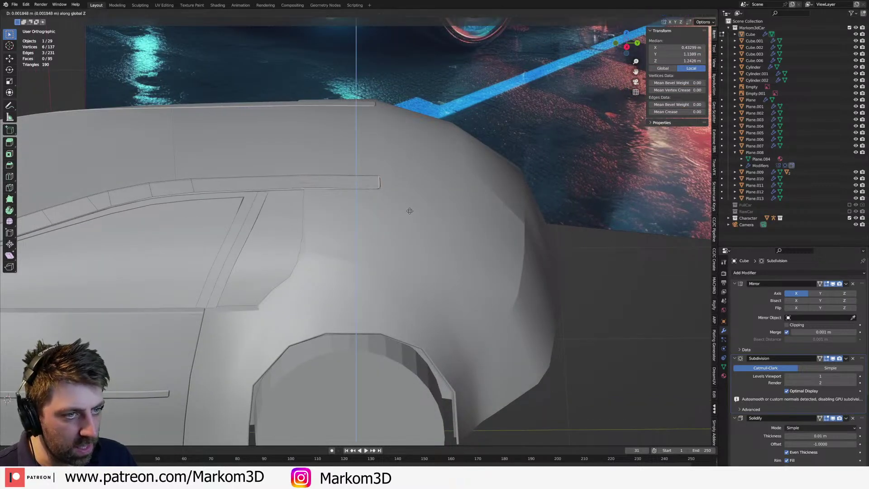
click(409, 209)
scroll(413, 218, down, 2)
key(Tab)
- Add an edge loop along the front fender's inner side, slid close to the seam with the hood
middle_drag(493, 223, 520, 238)
scroll(415, 218, up, 1)
middle_drag(381, 217, 481, 176)
scroll(379, 272, up, 1)
key(Tab)
middle_drag(380, 277, 317, 245)
scroll(371, 226, up, 3)
middle_drag(371, 217, 390, 205)
scroll(390, 205, up, 2)
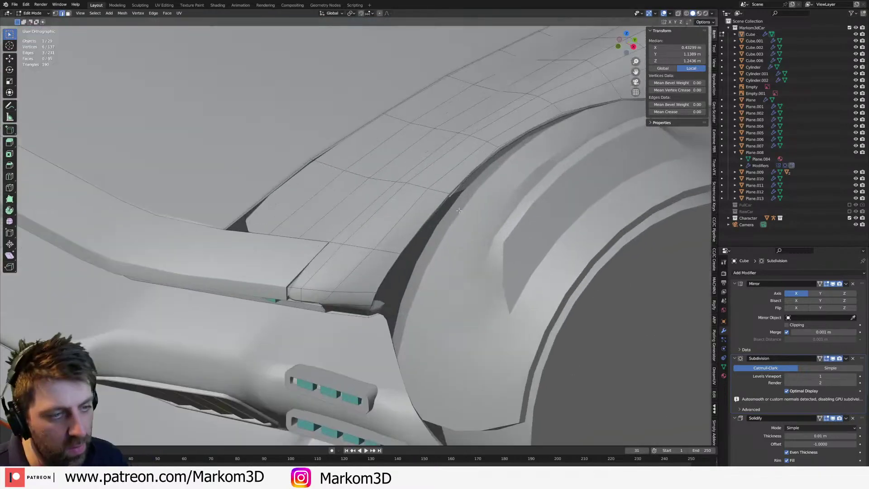
click(261, 228)
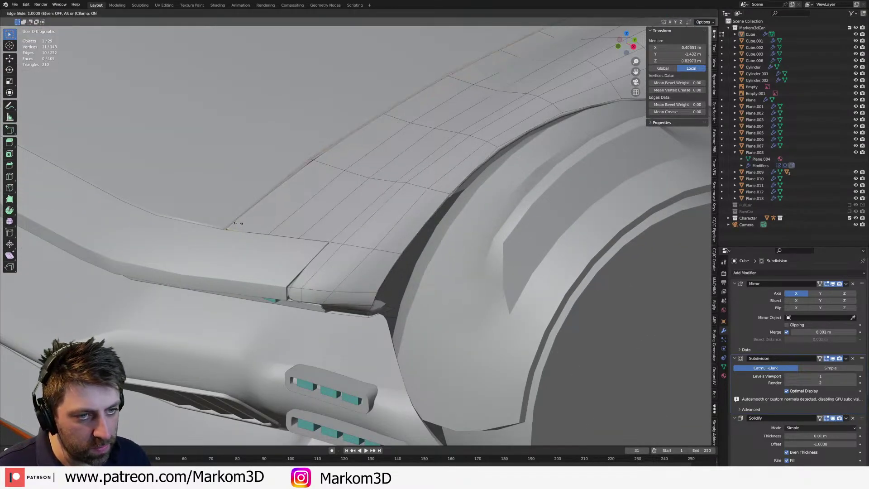
click(263, 225)
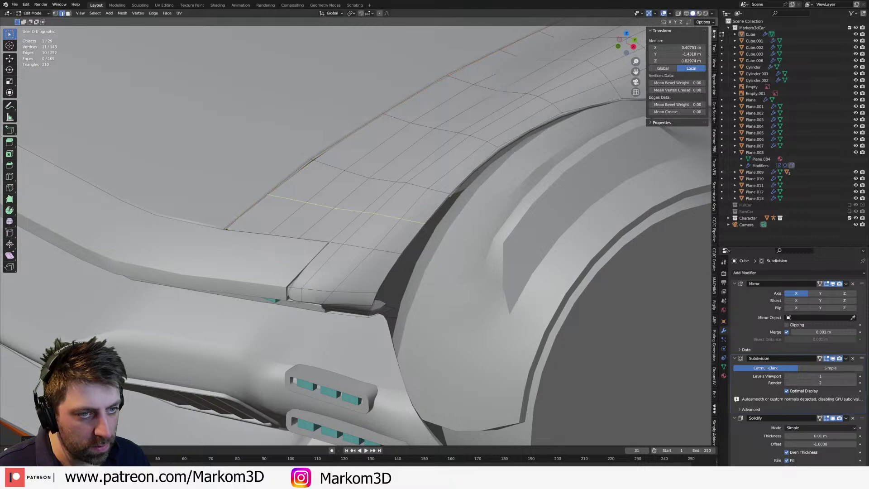
- Add an edge loop across the front fender's nose end, slid close to the seam with the front panel
click(267, 252)
click(262, 265)
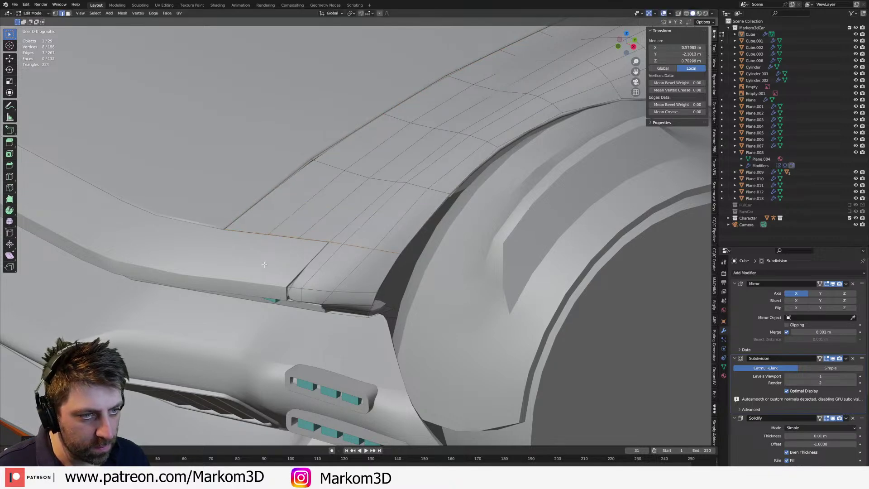
key(Tab)
scroll(399, 253, down, 4)
- Examine the subdivided fender's seams along the side window and hood, in object display and with its mesh shown
middle_drag(609, 318, 577, 332)
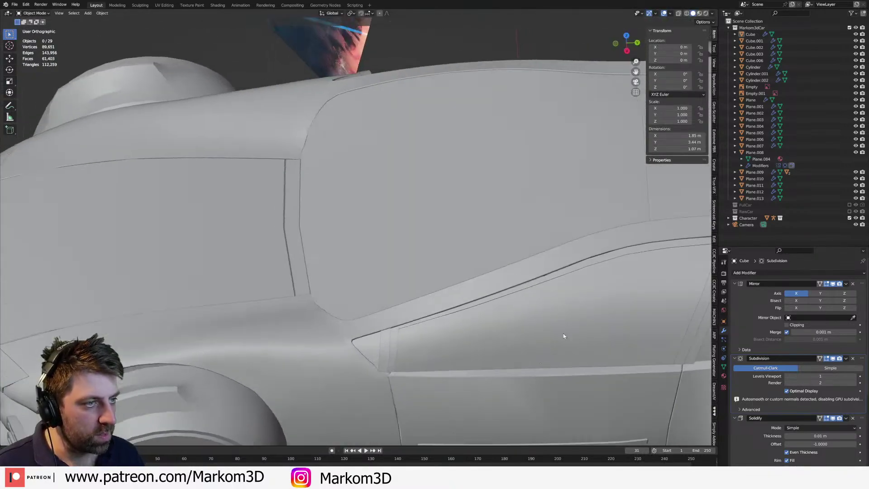
key(Tab)
middle_drag(444, 312, 466, 312)
scroll(353, 298, up, 4)
middle_drag(354, 298, 385, 290)
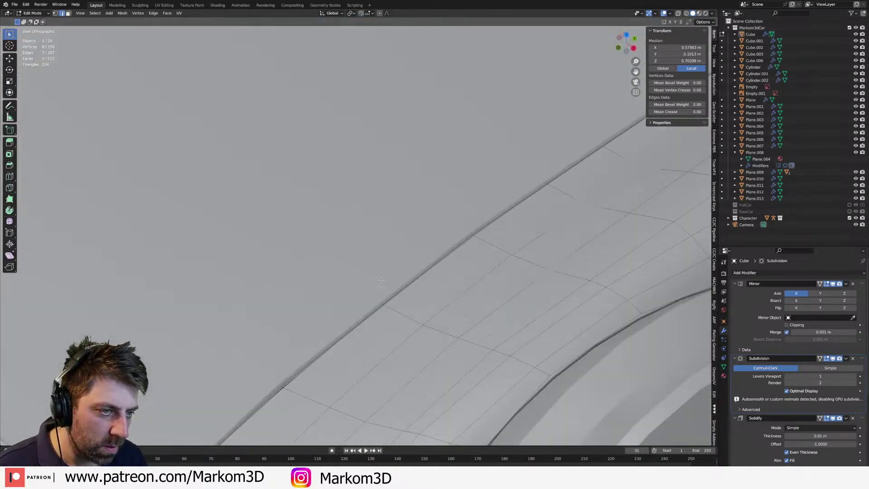
scroll(385, 281, down, 8)
key(Tab)
middle_drag(403, 231, 361, 310)
click(452, 216)
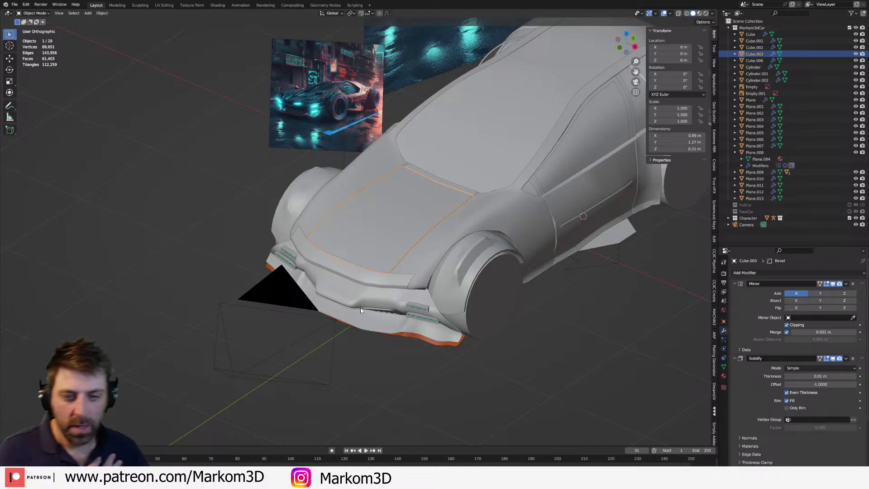
- Select the rear body shell around the rear wheel arch and add a Subdivision Surface modifier to it
middle_drag(358, 306, 436, 276)
click(435, 279)
key(KP_Decimal)
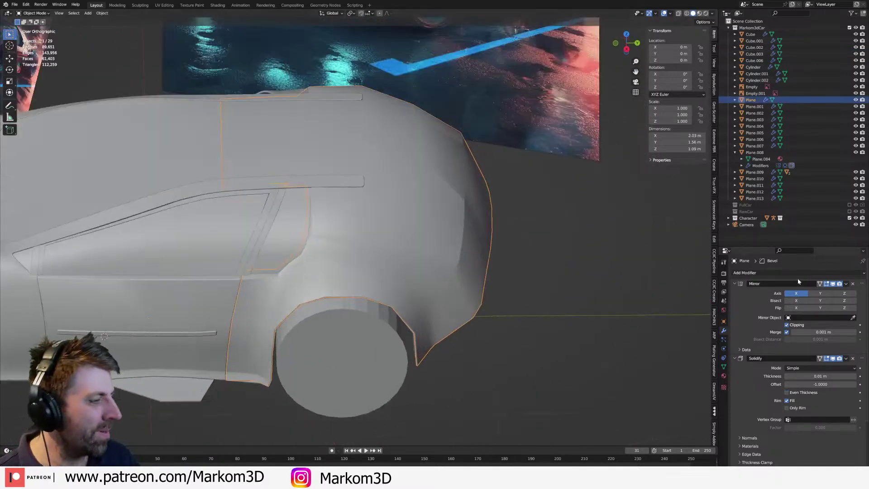
scroll(745, 391, down, 5)
scroll(743, 389, up, 6)
click(752, 273)
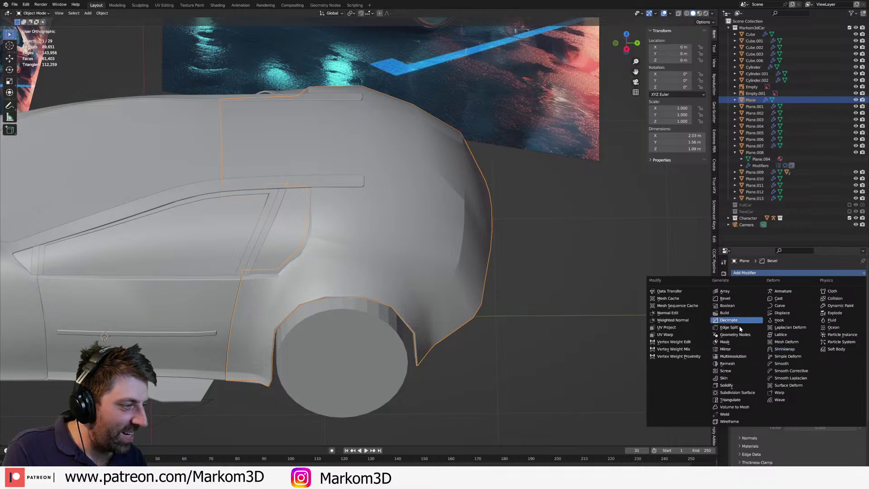
click(740, 394)
- Reorder the rear body shell's modifiers so Subdivision sits between Mirror and Solidify
scroll(783, 389, down, 7)
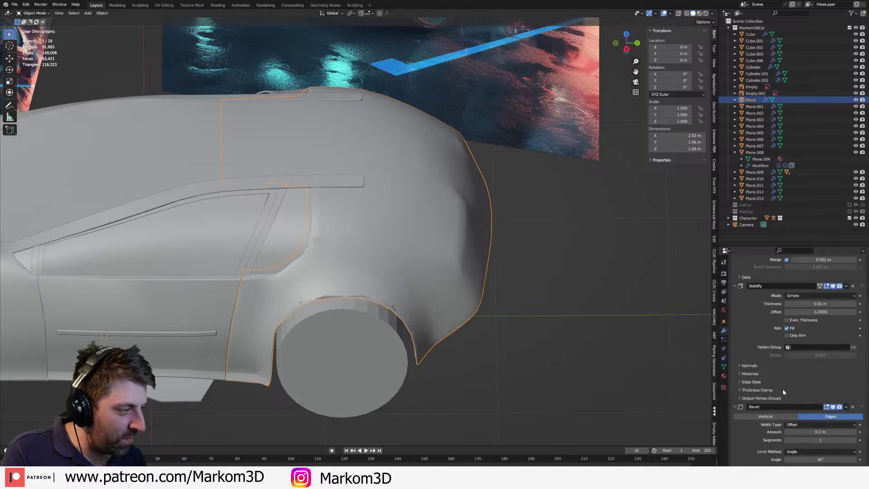
click(846, 427)
click(843, 313)
drag(846, 269, 842, 357)
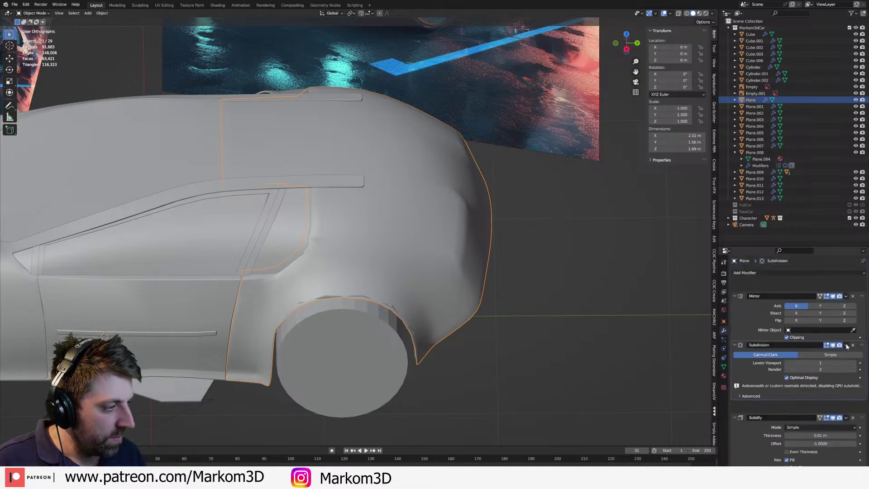
click(481, 333)
- Add an edge loop across the rear shell's roof section, slid close to its front seam
middle_drag(481, 334, 394, 283)
click(414, 257)
scroll(402, 264, down, 5)
key(Tab)
scroll(394, 284, up, 5)
key(ctrl+r)
click(382, 288)
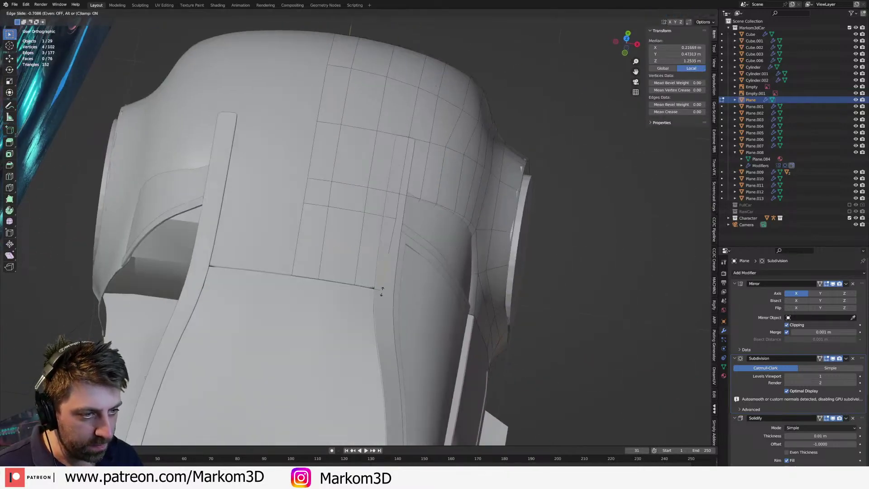
click(384, 301)
- Add an edge loop down the rear shell's section behind the door, slid close to the door seam
key(Tab)
middle_drag(567, 322, 491, 259)
key(alt+a)
key(Tab)
middle_drag(297, 301, 306, 307)
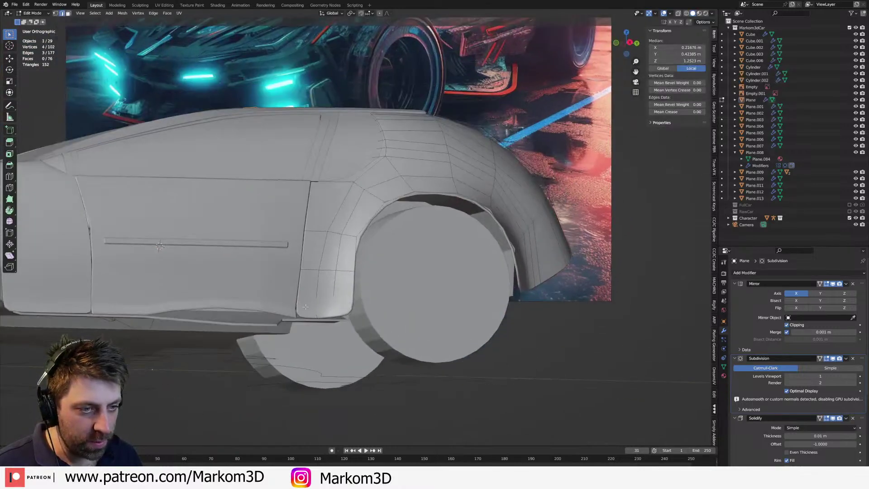
key(ctrl+r)
click(323, 228)
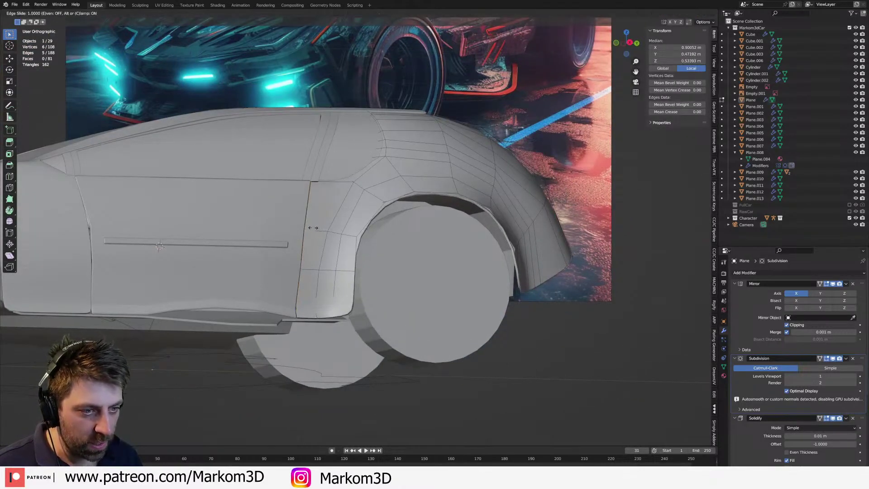
click(313, 228)
scroll(314, 228, down, 5)
key(Tab)
- Add a Subdivision Surface modifier to the side door panel and place it between Mirror and Solidify in the stack
middle_drag(407, 348, 372, 311)
click(372, 311)
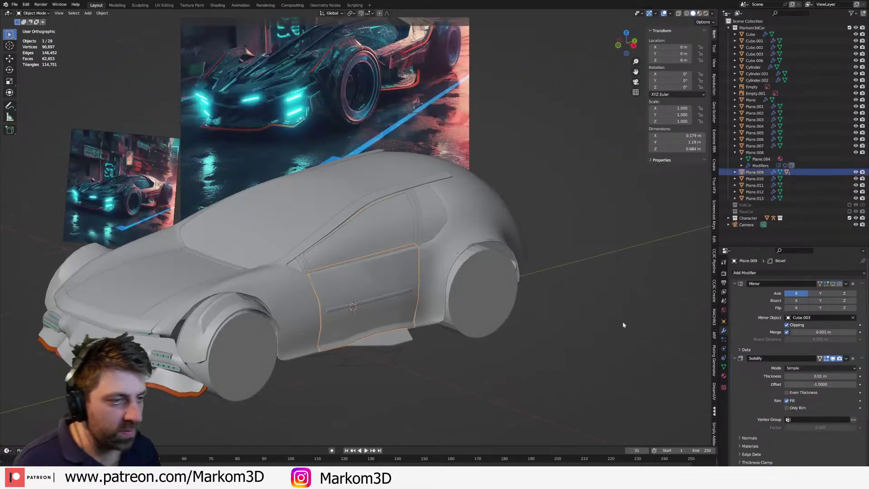
click(763, 273)
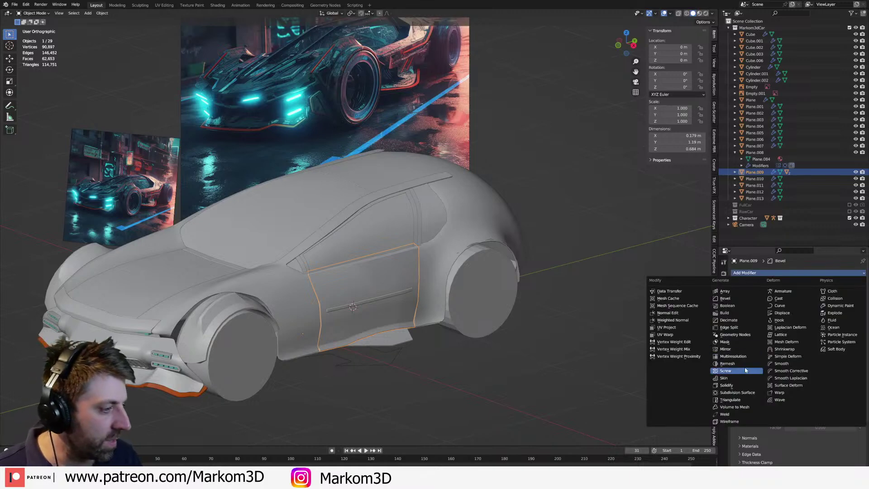
click(745, 394)
scroll(780, 385, down, 7)
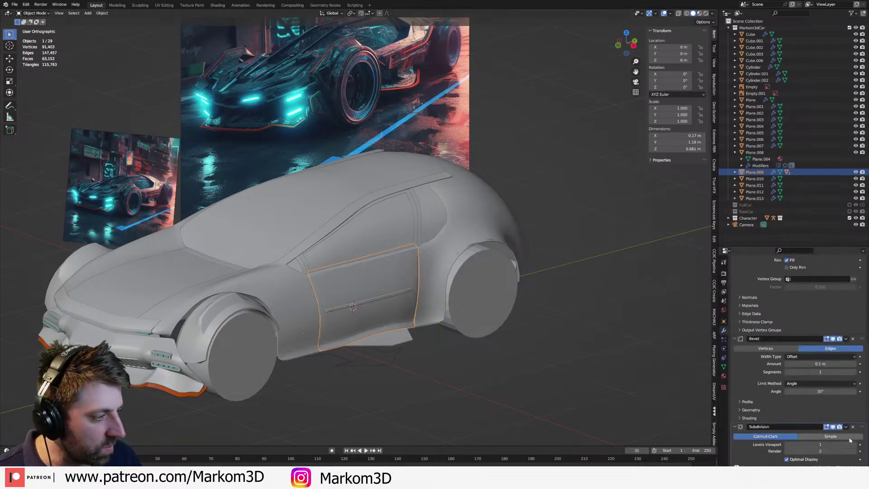
drag(863, 325, 854, 267)
key(KP_Decimal)
key(Tab)
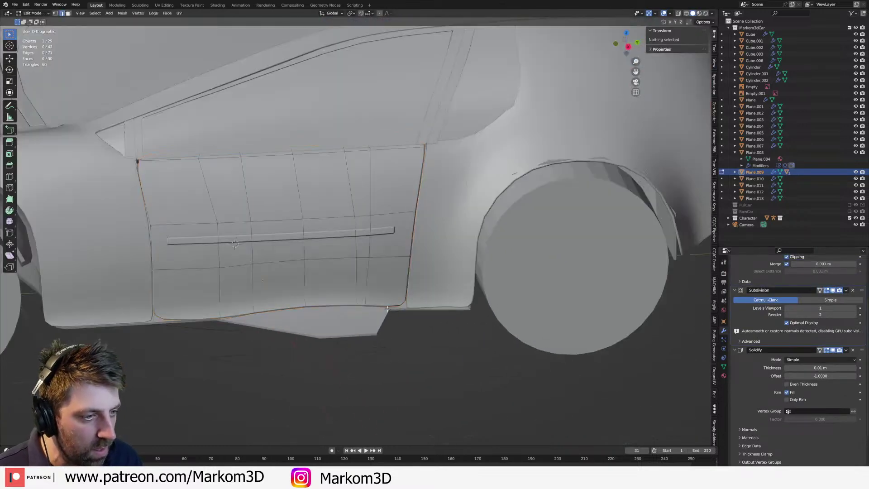
- Add two vertical edge loops to the door panel, one slid close to its rear seam and one close to its front seam
alt+click(406, 299)
key(g)
key(g)
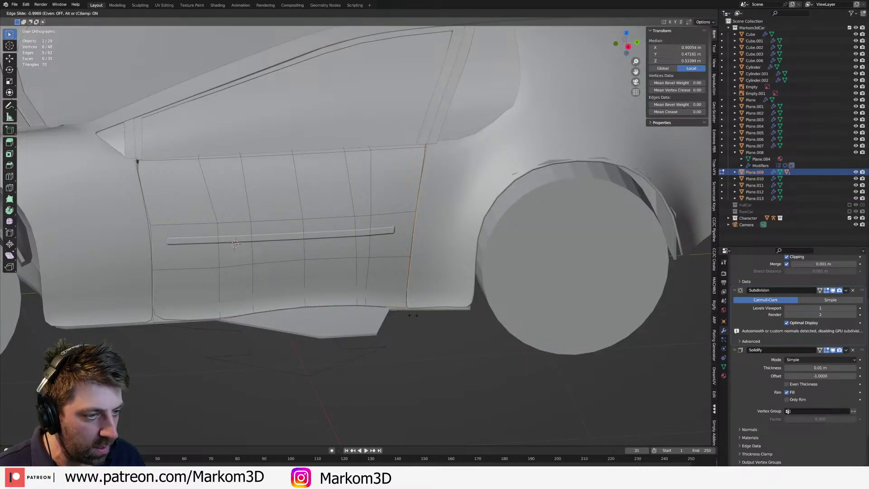
click(411, 316)
key(ctrl+r)
click(156, 300)
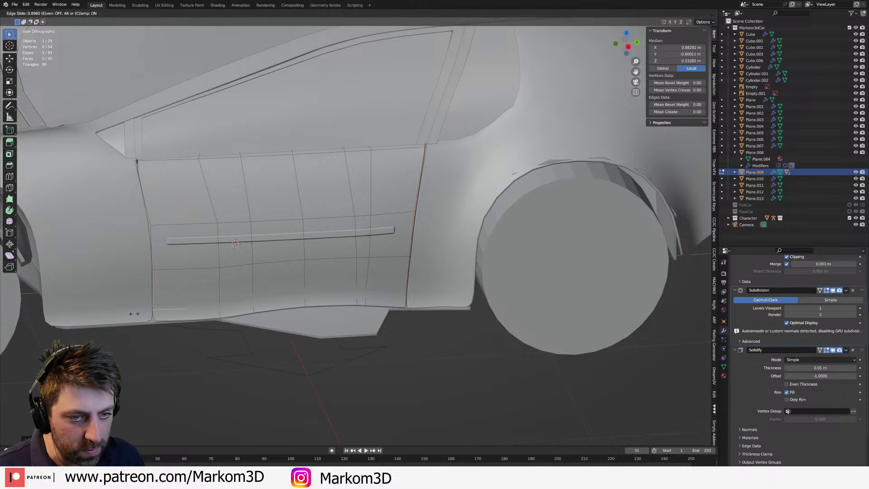
click(131, 314)
- Add a horizontal edge loop to the door panel, slid close to its lower edge
key(ctrl+r)
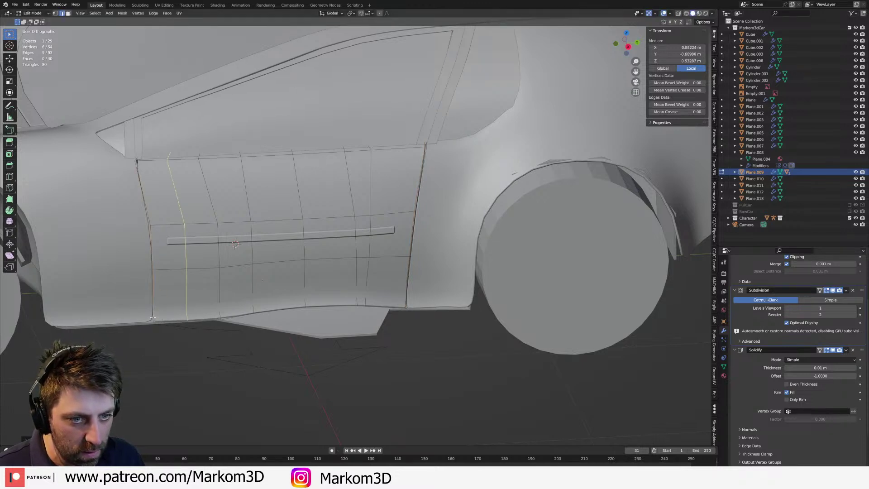
click(158, 317)
click(154, 321)
- Select the front body shell and add an edge loop behind the front wheel, slid close to the shell's lower edge
shift+middle_drag(154, 321, 380, 317)
scroll(307, 288, up, 3)
key(Tab)
key(Tab)
key(Tab)
click(290, 271)
key(Tab)
key(ctrl+r)
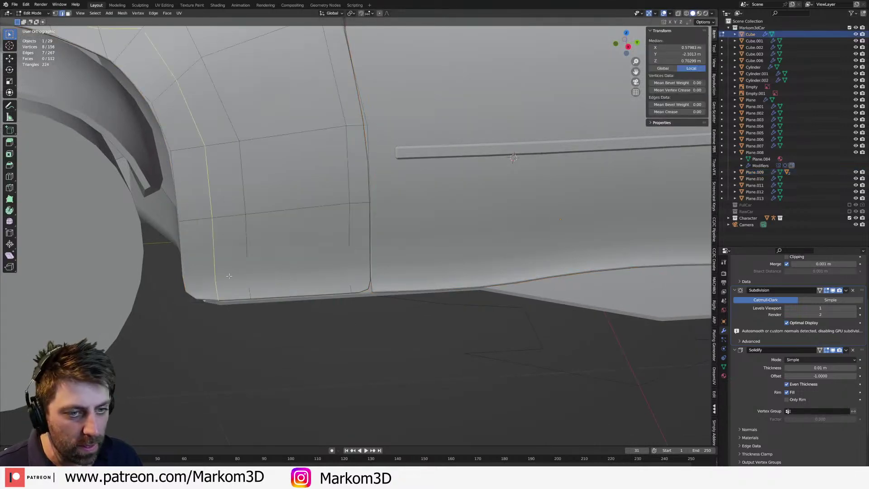
click(249, 296)
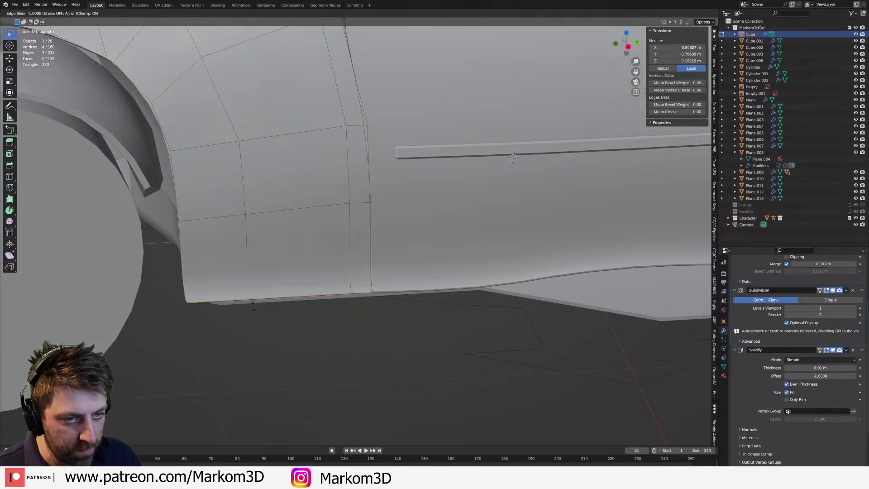
click(256, 301)
- Add an edge loop around the front shell's wheel arch, slid close to the arch opening
scroll(271, 294, down, 5)
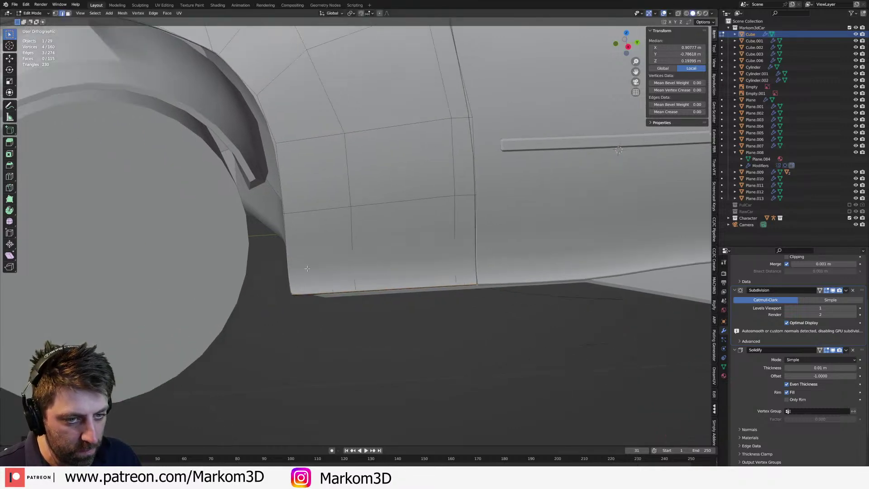
click(320, 278)
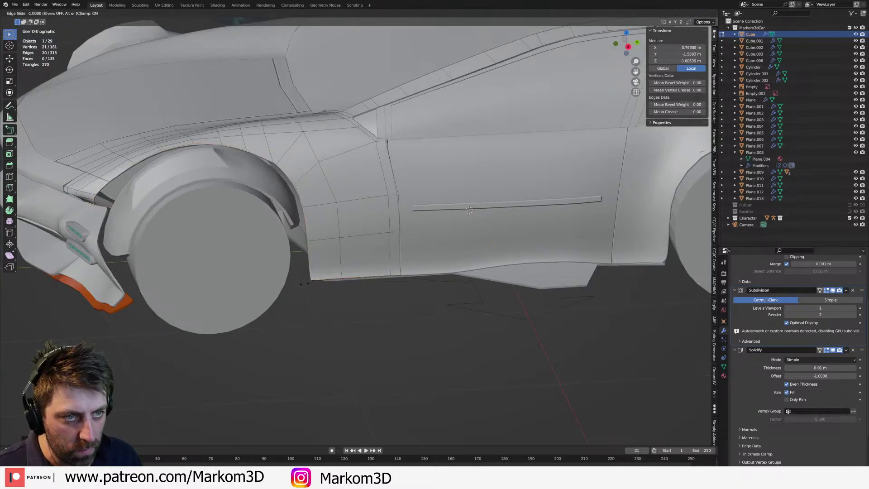
click(306, 283)
key(Tab)
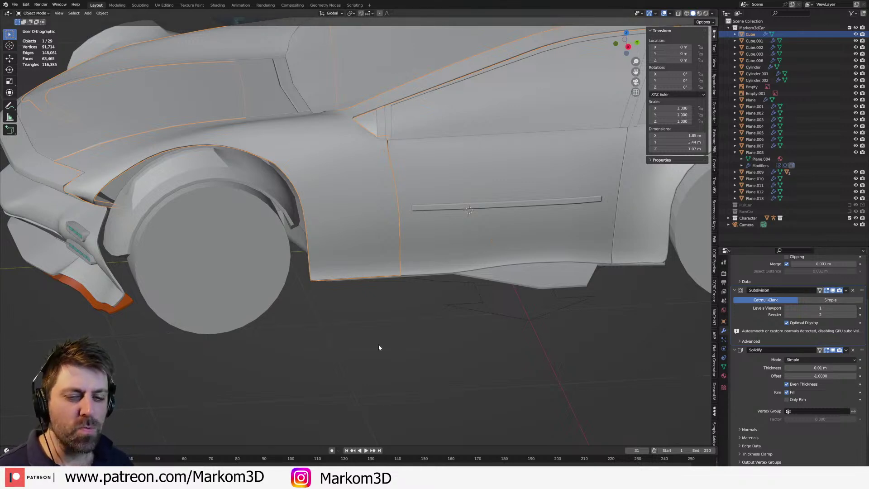
- Examine the front body shell's smoothed surface and mesh around the wheel arch, hood and door seam
scroll(392, 257, down, 2)
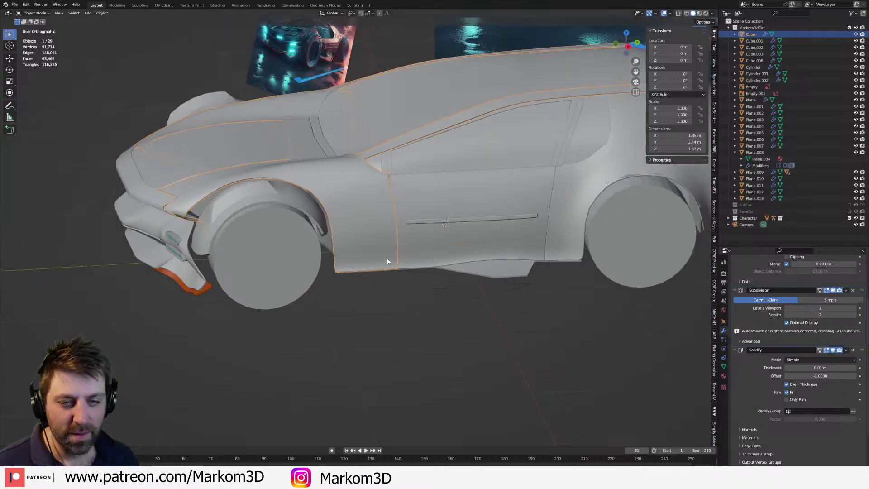
middle_drag(273, 229, 285, 279)
scroll(291, 241, up, 4)
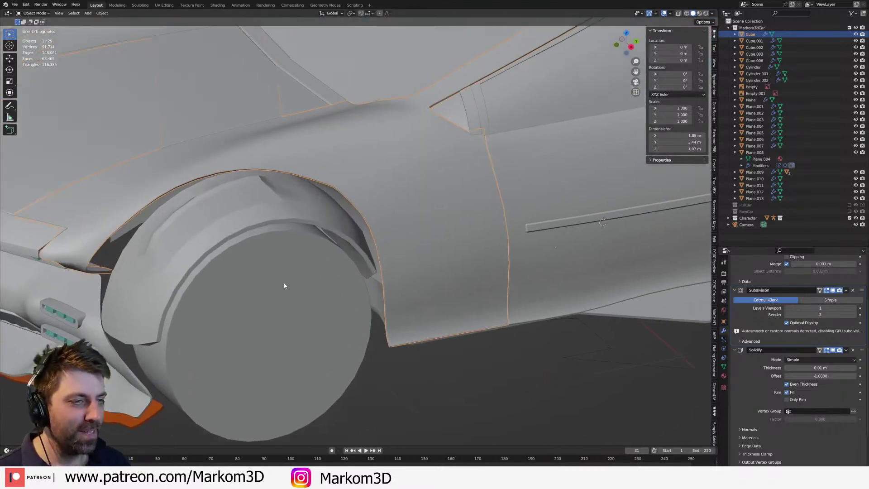
scroll(284, 279, down, 3)
key(Tab)
middle_drag(389, 221, 382, 240)
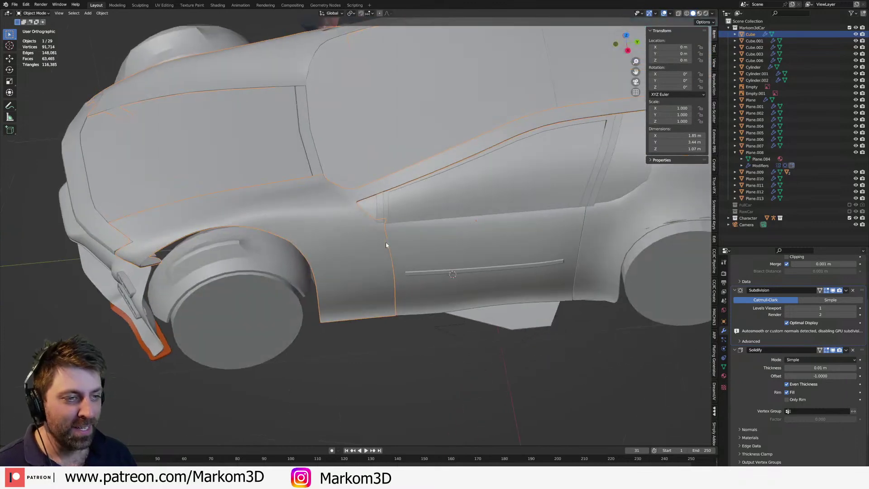
scroll(383, 224, up, 5)
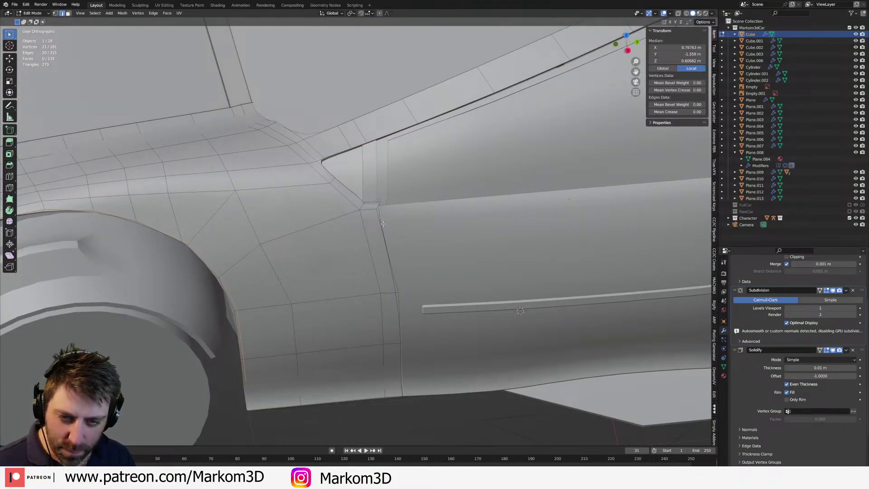
scroll(133, 190, down, 5)
middle_drag(133, 190, 341, 262)
key(Tab)
- Select the front wheel's inner fender and add a Subdivision Surface modifier to it
click(322, 283)
scroll(322, 283, up, 4)
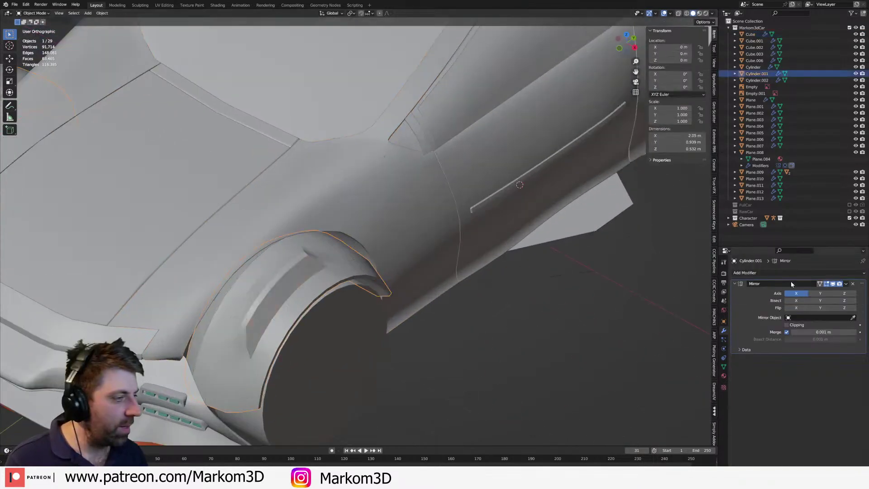
key(shift+a)
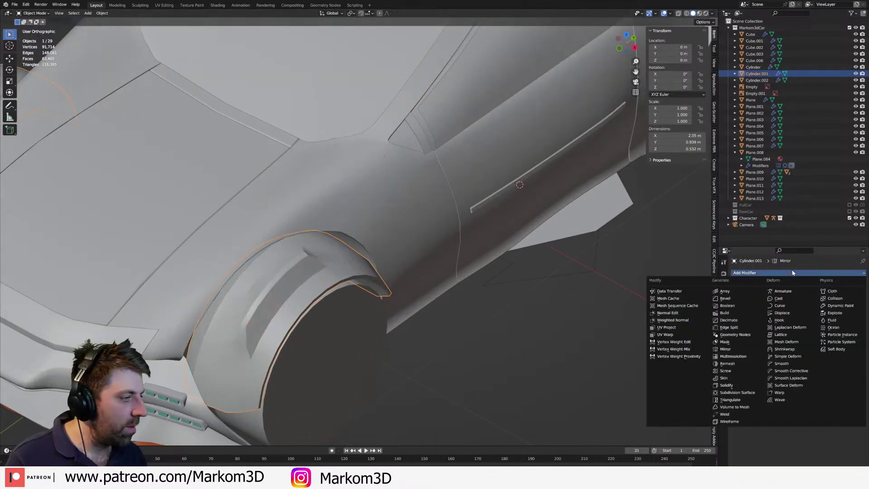
click(753, 396)
middle_drag(695, 381, 645, 336)
middle_drag(396, 293, 405, 238)
- Add an edge loop across the inner fender's lower front end, slid close to the end edge
key(Tab)
middle_drag(400, 276, 393, 275)
drag(862, 361, 862, 361)
key(ctrl+r)
click(365, 292)
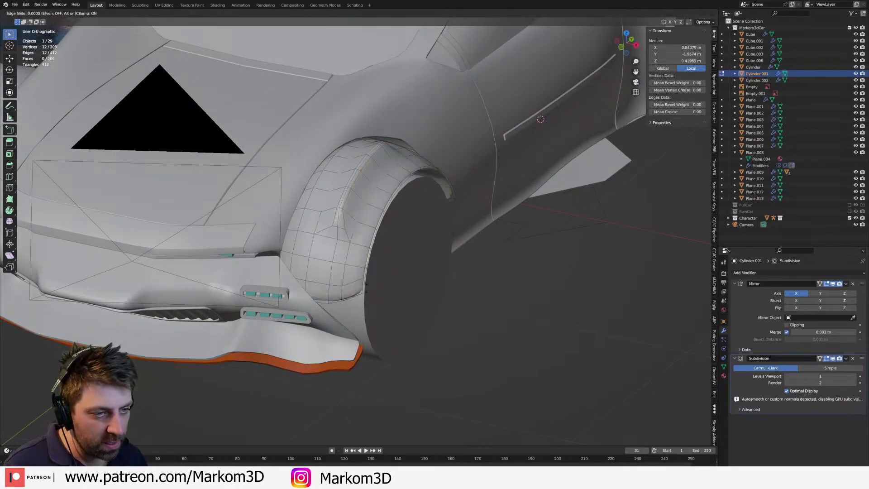
click(368, 295)
- Add edge loops across the inner fender's lower rear end and along its outer rim, close to the borders
middle_drag(368, 295, 290, 209)
click(292, 213)
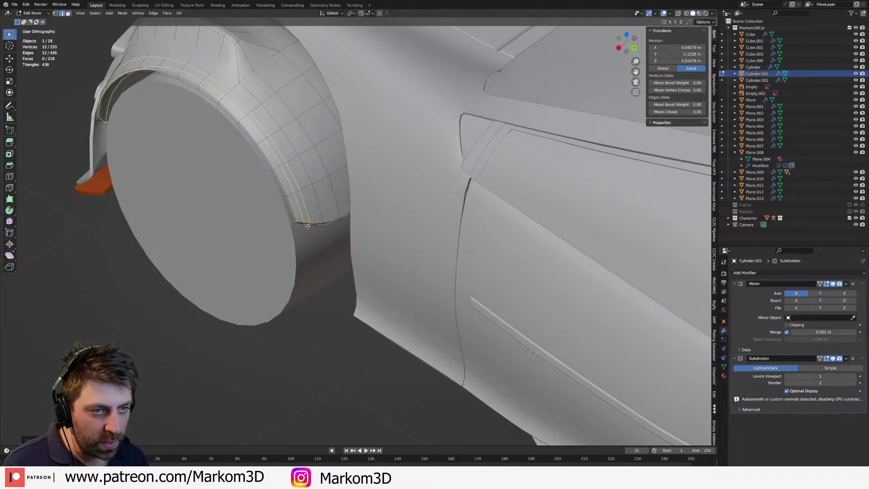
click(298, 228)
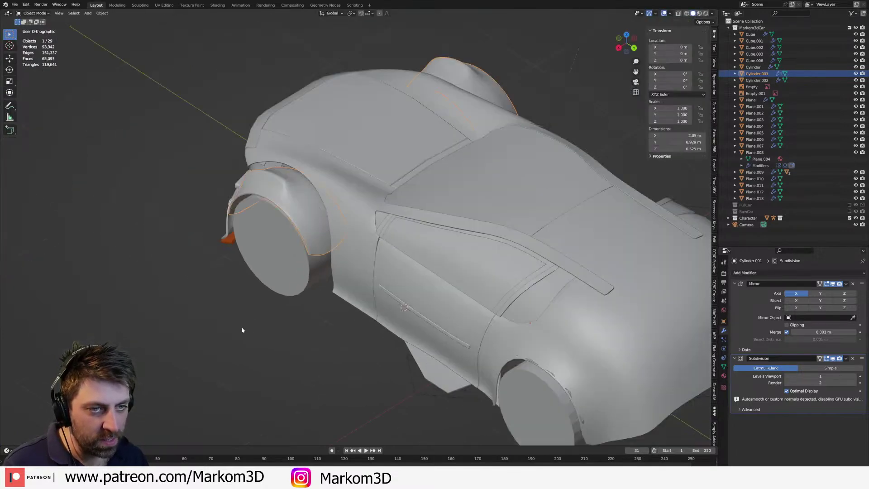
- Select the underbody panel, examine its shape around the rear wheel and from below, and open its mesh for editing
middle_drag(242, 331, 379, 196)
scroll(261, 276, up, 4)
scroll(259, 231, down, 5)
click(310, 200)
middle_drag(310, 200, 331, 309)
scroll(362, 275, up, 4)
key(Tab)
key(Tab)
scroll(363, 257, down, 4)
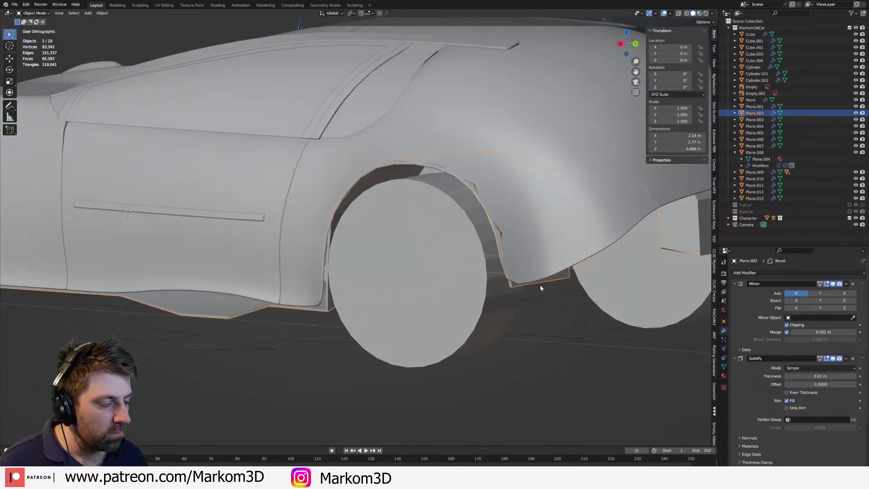
middle_drag(541, 288, 515, 251)
scroll(514, 251, down, 5)
key(Tab)
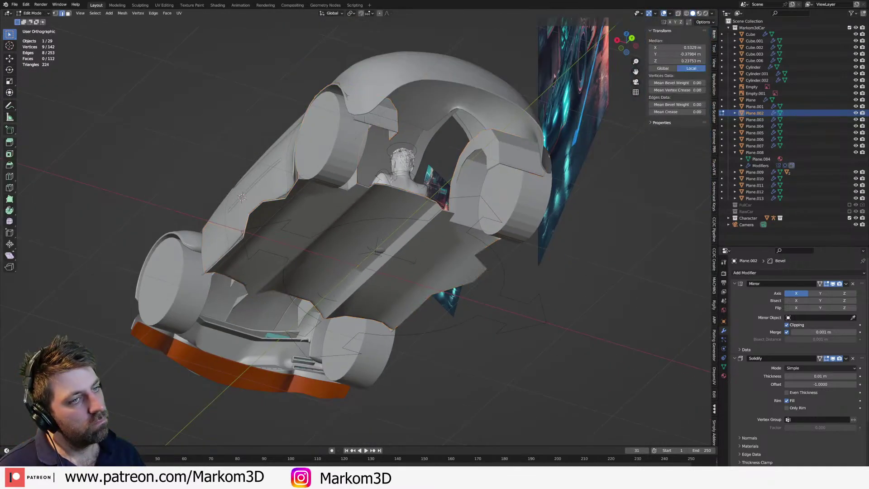
- Highlight the whole underbody mesh and examine its extent in wireframe and solid shading, including the right side view
click(396, 129)
key(a)
key(z)
click(362, 129)
middle_drag(362, 129, 345, 170)
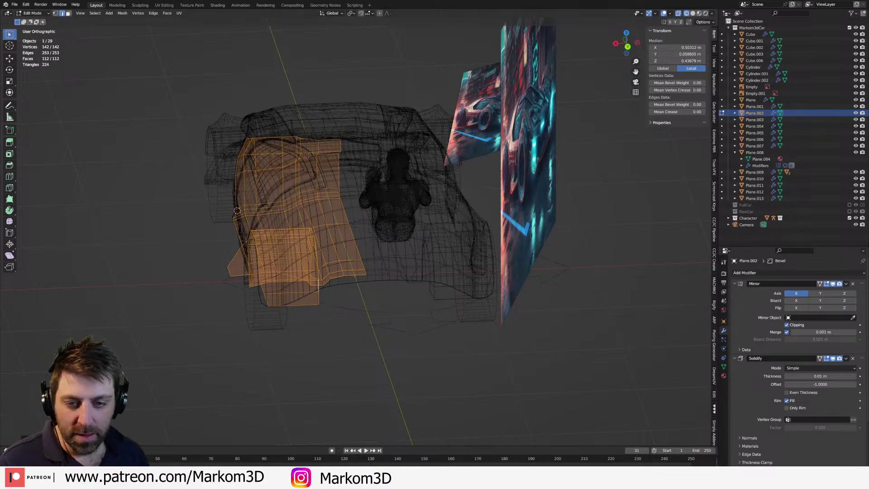
mouse_move(156, 207)
middle_down()
mouse_move(226, 294)
mouse_move(301, 272)
middle_up()
key(z)
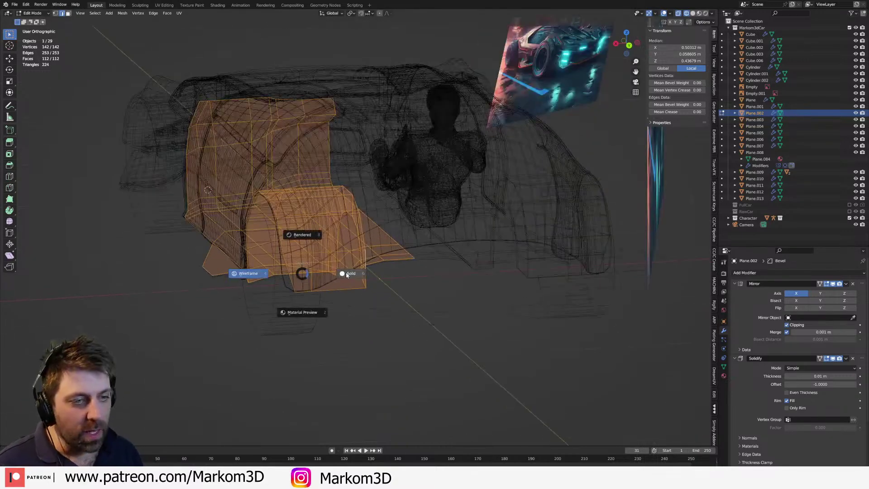
click(269, 271)
key(KP_3)
shift+middle_drag(269, 271, 219, 287)
key(z)
click(200, 287)
scroll(348, 276, up, 2)
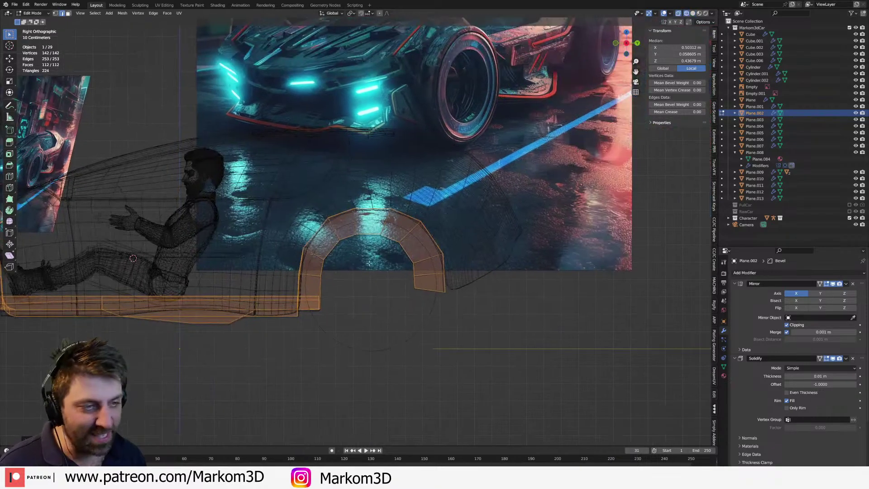
scroll(348, 277, up, 2)
- Select only the inner wall of the rear wheel well in the underbody mesh, leaving out the bulkhead strip, and delete its faces
key(alt+a)
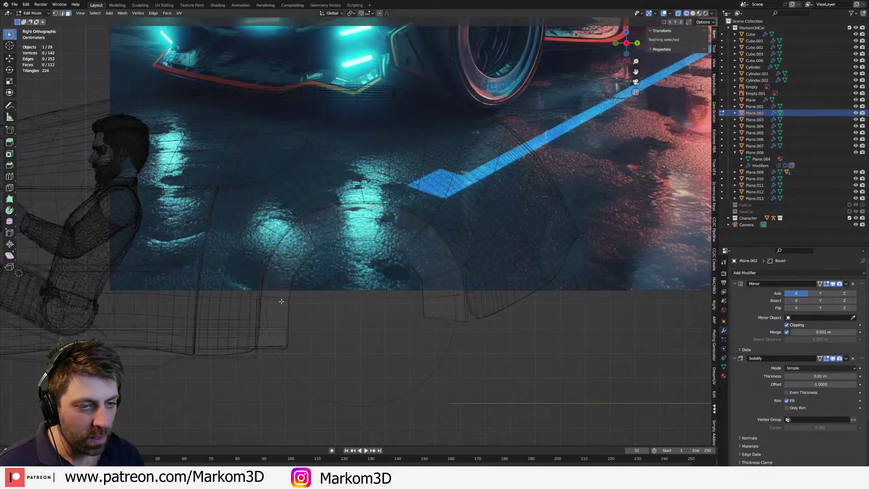
key(l)
key(z)
click(351, 299)
mouse_move(354, 299)
middle_down()
mouse_move(365, 301)
mouse_move(294, 272)
mouse_move(237, 285)
mouse_move(353, 304)
mouse_move(320, 344)
mouse_move(430, 282)
middle_up()
key(z)
click(271, 270)
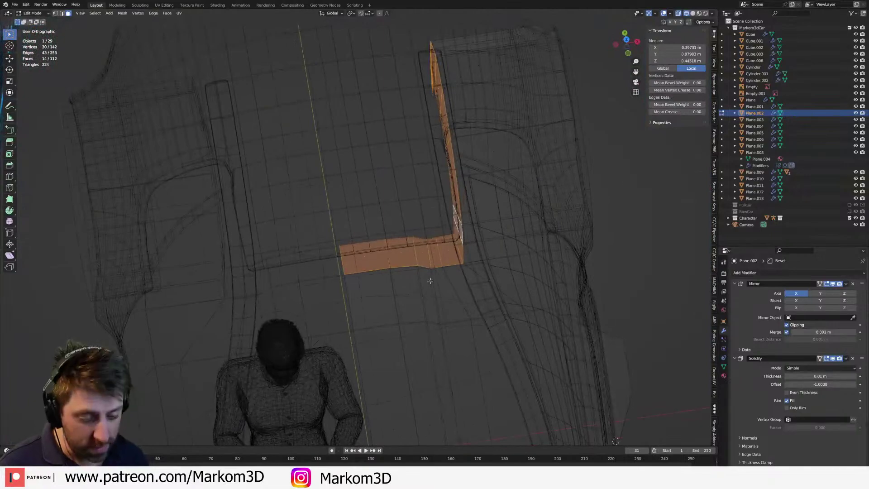
key(c)
mouse_move(447, 249)
middle_down()
mouse_move(339, 255)
mouse_move(370, 255)
middle_up()
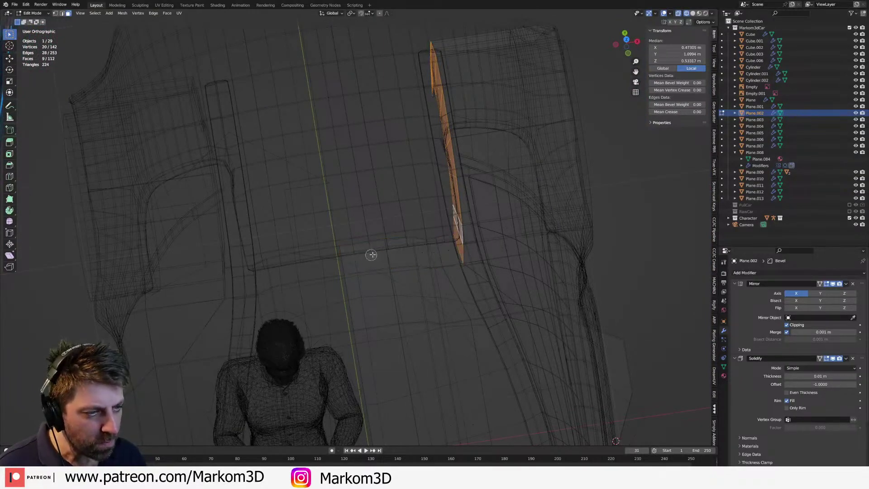
right_click(374, 253)
middle_drag(486, 256, 394, 226)
key(x)
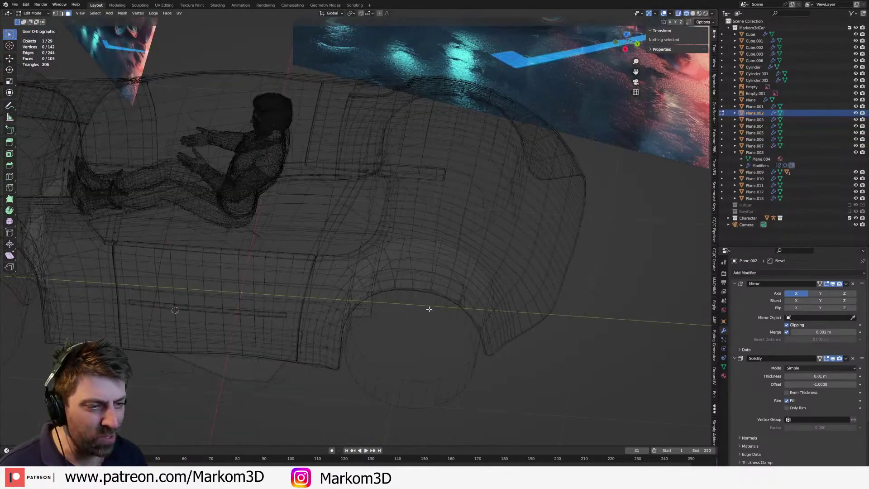
- Move the underbody panel to a new collection named Dump and exclude that collection from the view layer
mouse_move(362, 271)
middle_down()
mouse_move(376, 275)
mouse_move(355, 269)
middle_up()
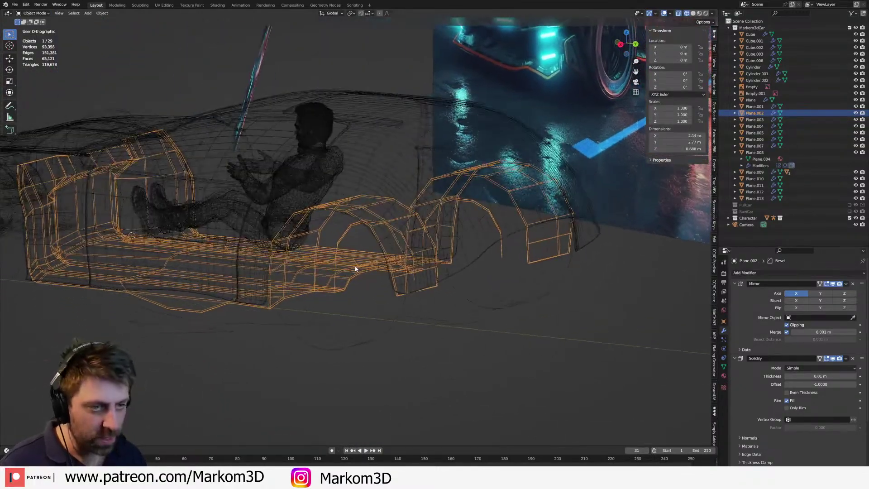
key(m)
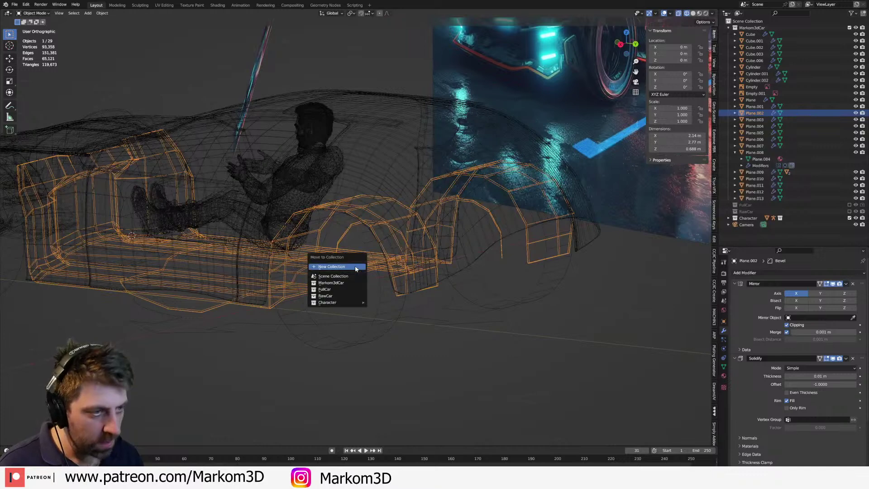
click(355, 267)
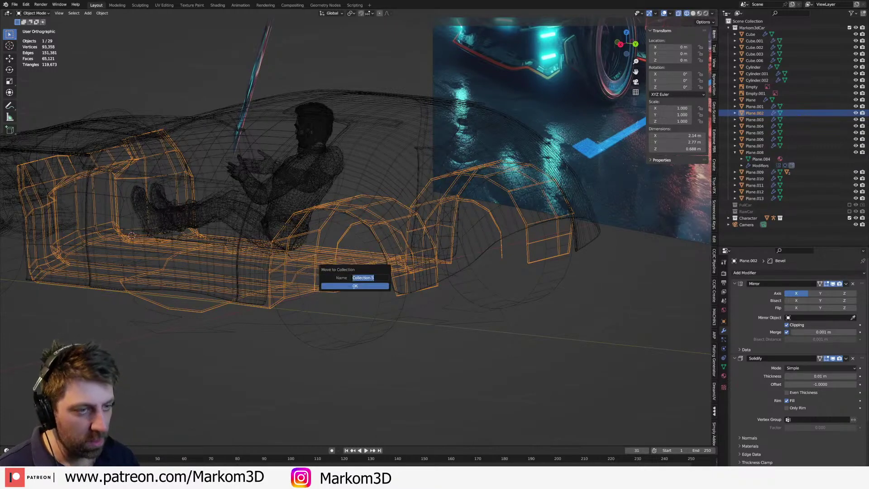
text(Dump)
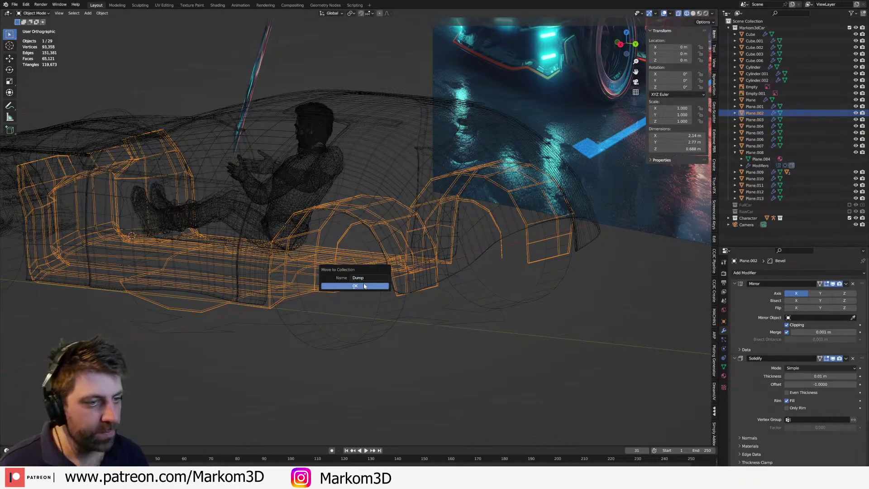
click(355, 286)
click(850, 218)
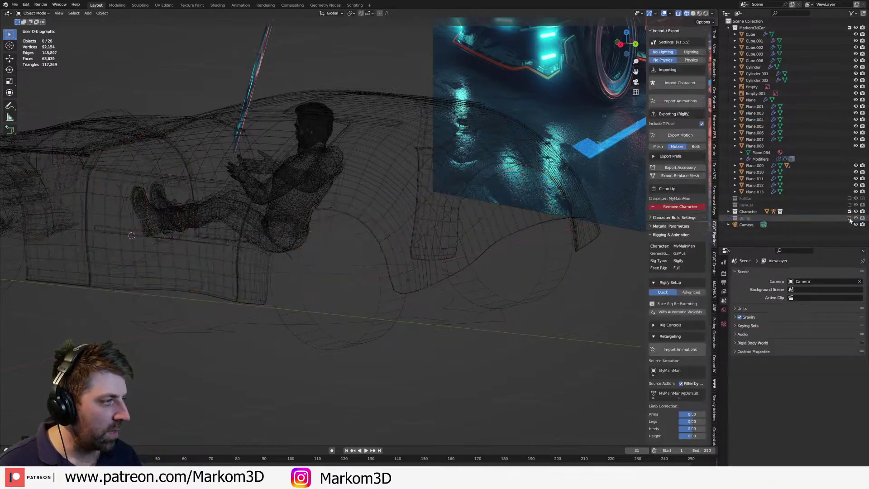
- Open the rear body panel's mesh for editing in edge mode and select its edge loop around the rear wheel arch
middle_drag(508, 258, 325, 285)
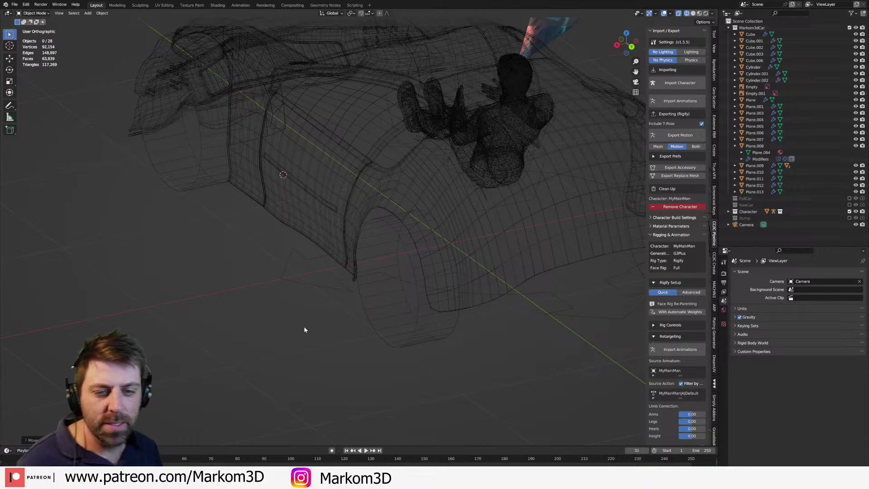
click(355, 252)
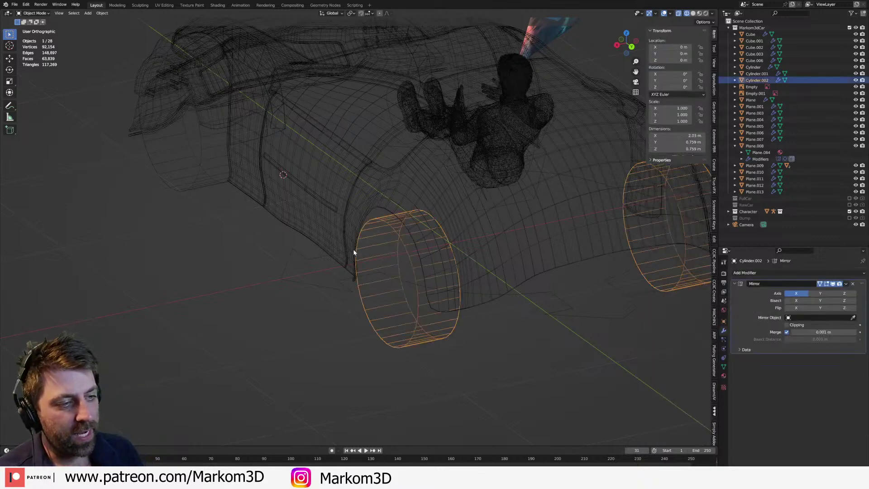
click(354, 252)
key(Tab)
middle_drag(367, 247, 383, 236)
key(2)
alt+click(368, 269)
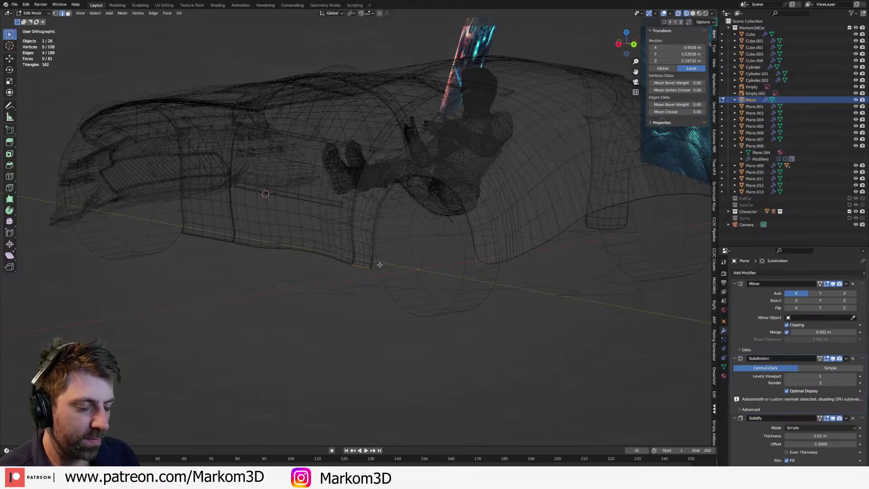
alt+click(456, 241)
scroll(450, 249, up, 7)
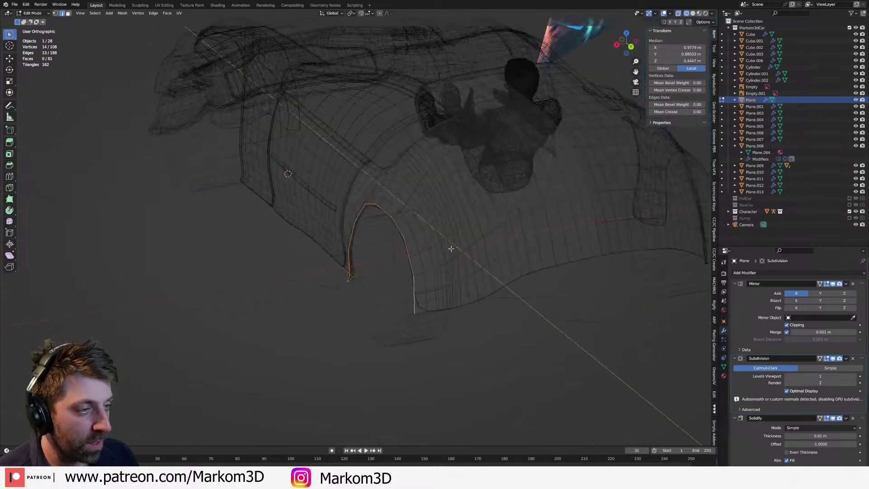
- Add support edge loops to the rear body panel, tight against the wheel arch edge and along its lower rear edge
shift+middle_drag(368, 285, 411, 203)
key(ctrl+r)
click(421, 239)
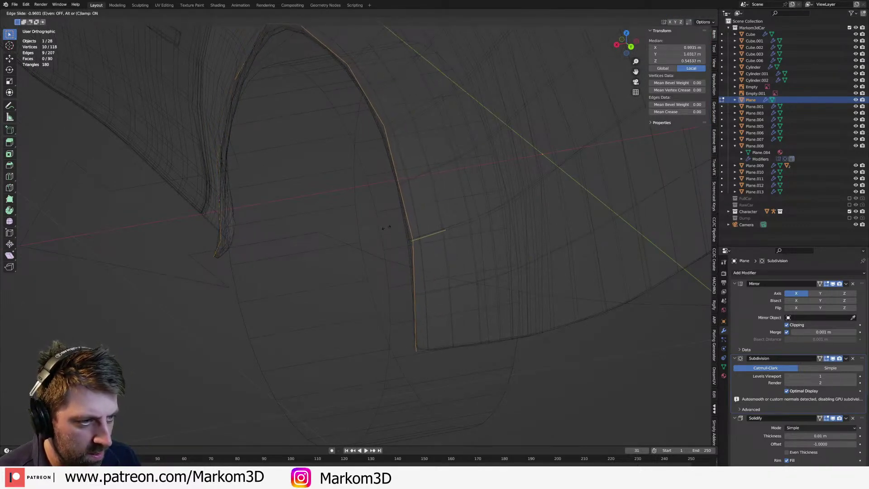
click(386, 229)
key(ctrl+r)
click(427, 333)
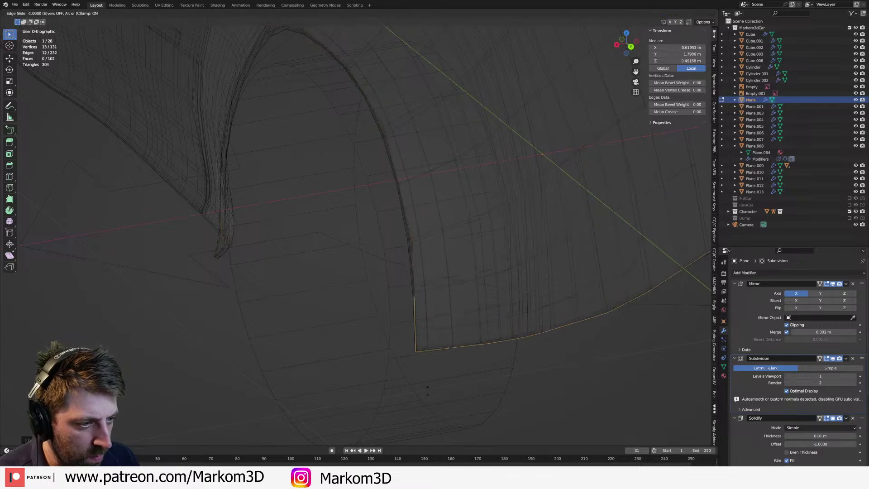
click(430, 321)
- Return to solid shading, leave mesh editing and examine the rear body panel from behind and in the right side view
middle_drag(430, 320, 420, 331)
alt+click(423, 313)
mouse_move(373, 309)
middle_down()
mouse_move(415, 294)
mouse_move(466, 307)
mouse_move(493, 266)
middle_up()
key(z)
click(443, 309)
key(Tab)
middle_drag(480, 309, 314, 281)
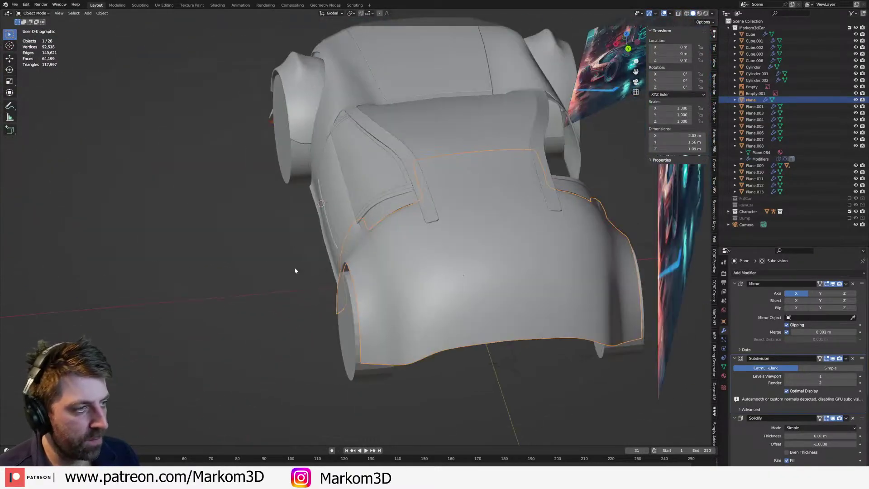
middle_drag(382, 301, 551, 263)
middle_drag(557, 161, 547, 173)
key(KP_3)
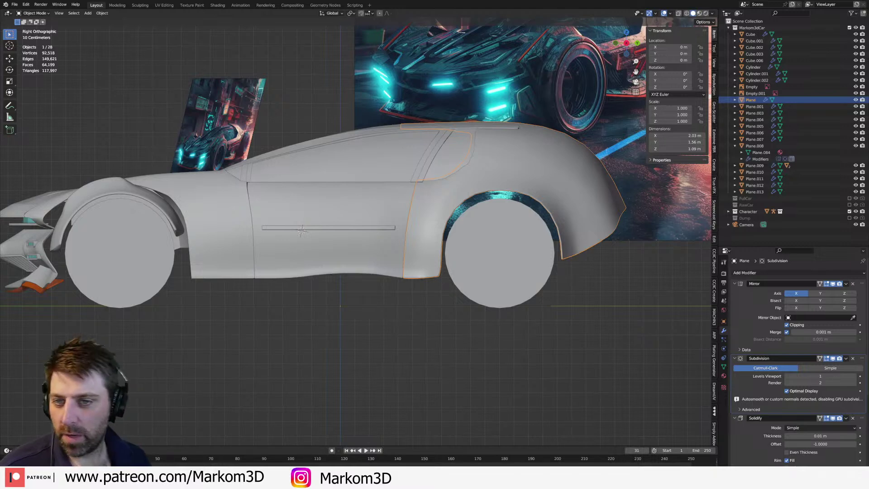
- Switch to the browser and look through the VW Beetle image results for car body references
key(alt+Tab)
scroll(390, 239, down, 3)
scroll(390, 239, down, 3)
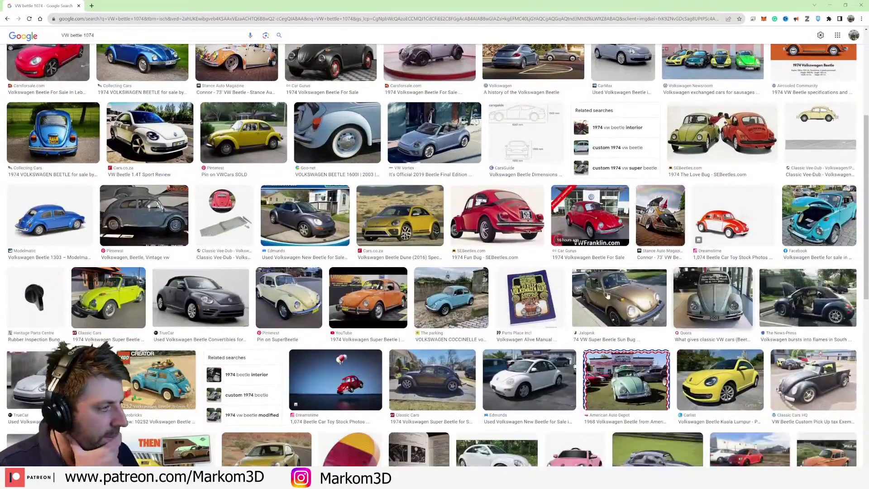
scroll(700, 315, down, 8)
scroll(231, 249, down, 1)
scroll(223, 248, down, 5)
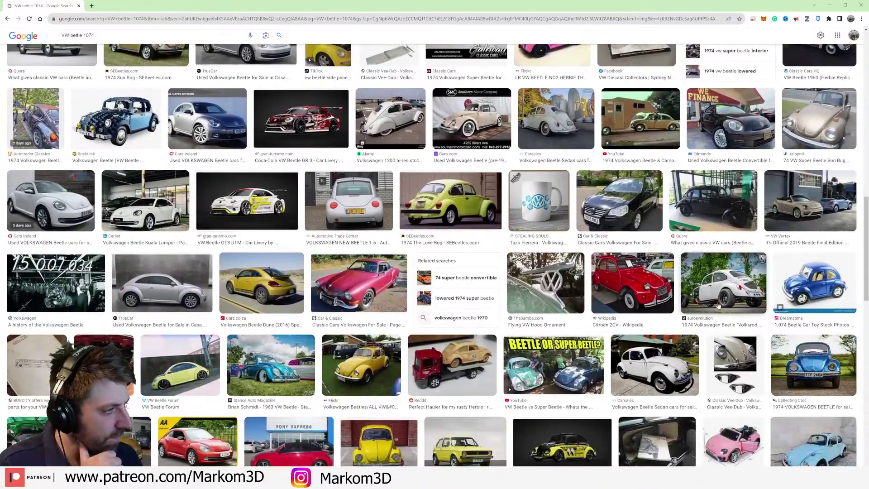
scroll(683, 306, down, 5)
scroll(435, 292, down, 5)
scroll(434, 291, down, 3)
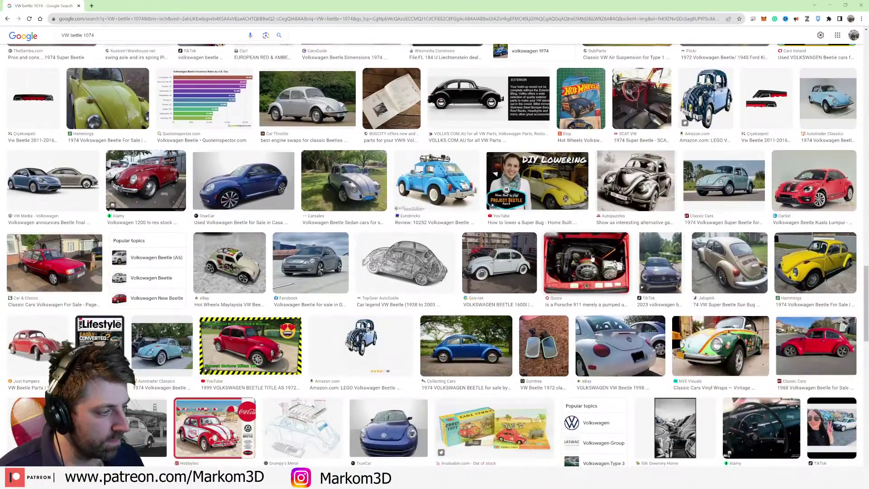
scroll(595, 252, down, 2)
scroll(590, 226, down, 4)
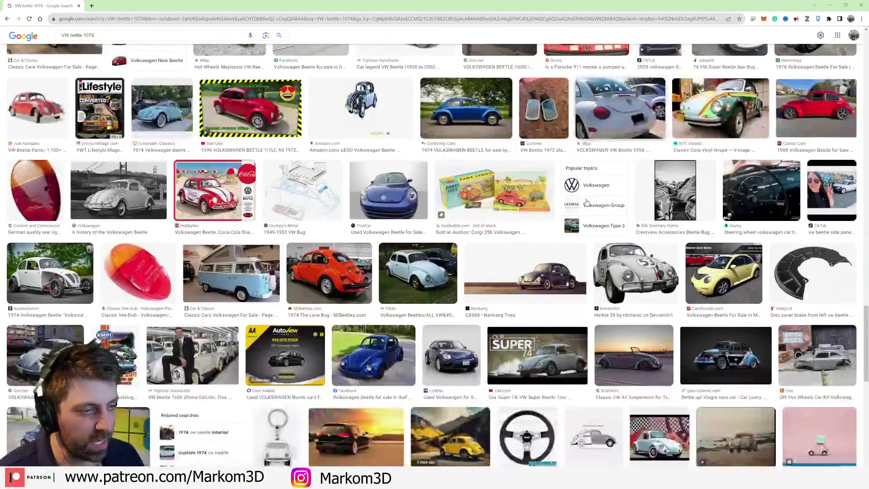
scroll(585, 197, down, 2)
scroll(585, 197, down, 4)
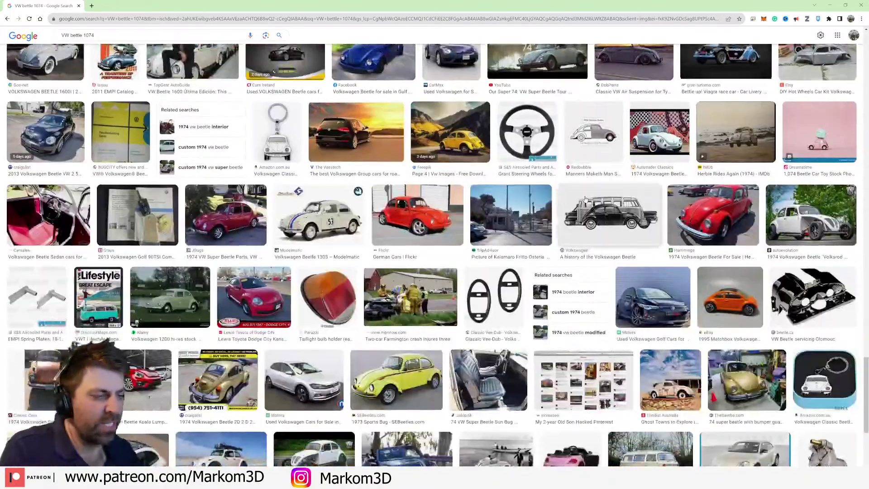
scroll(585, 199, down, 5)
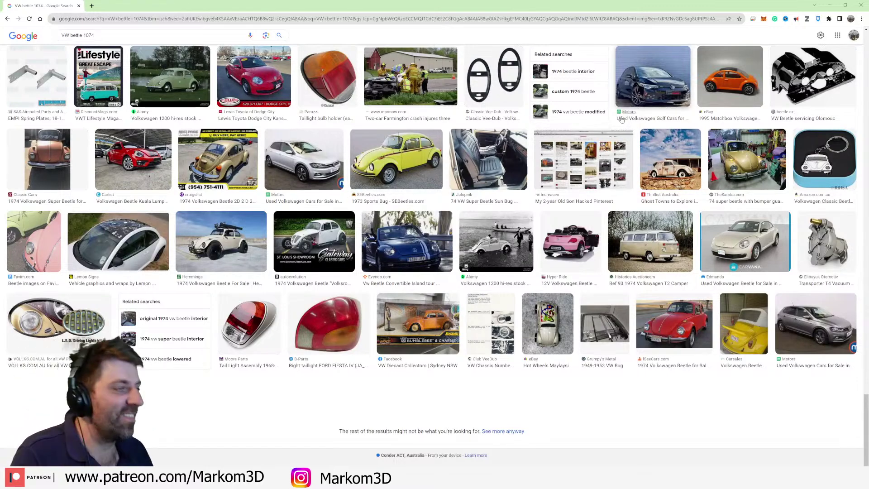
scroll(455, 244, up, 6)
scroll(455, 243, up, 3)
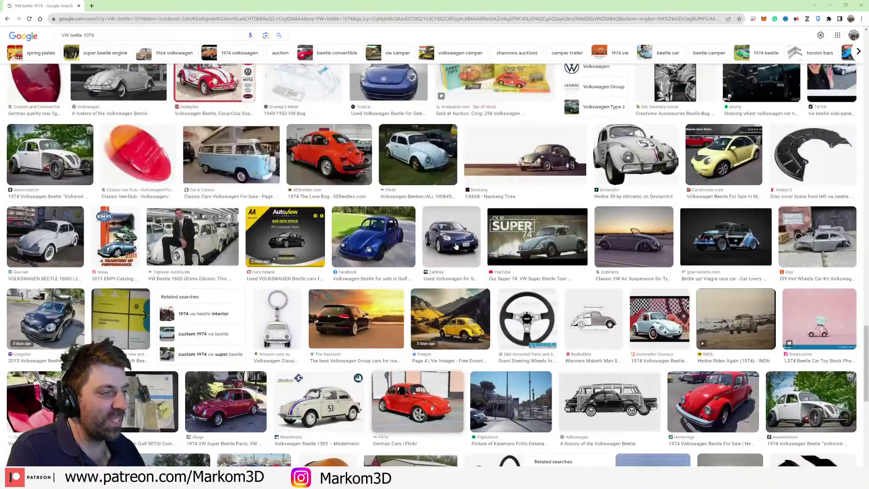
scroll(259, 271, down, 10)
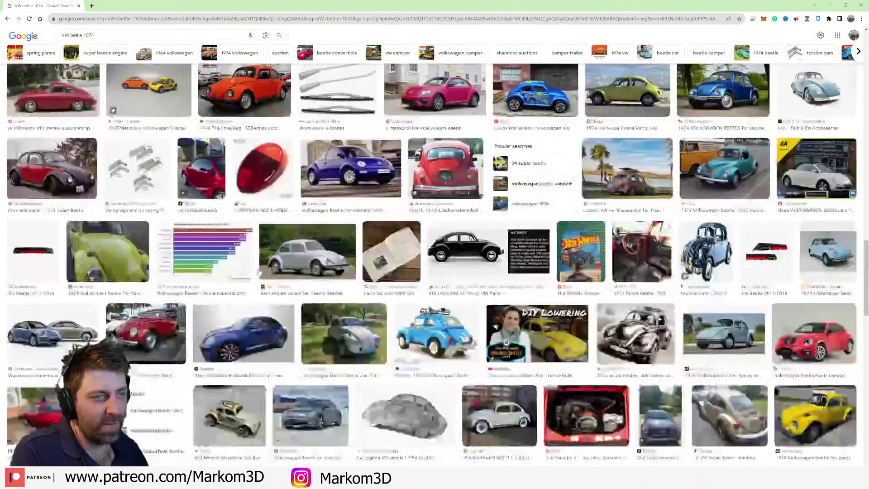
scroll(259, 271, up, 10)
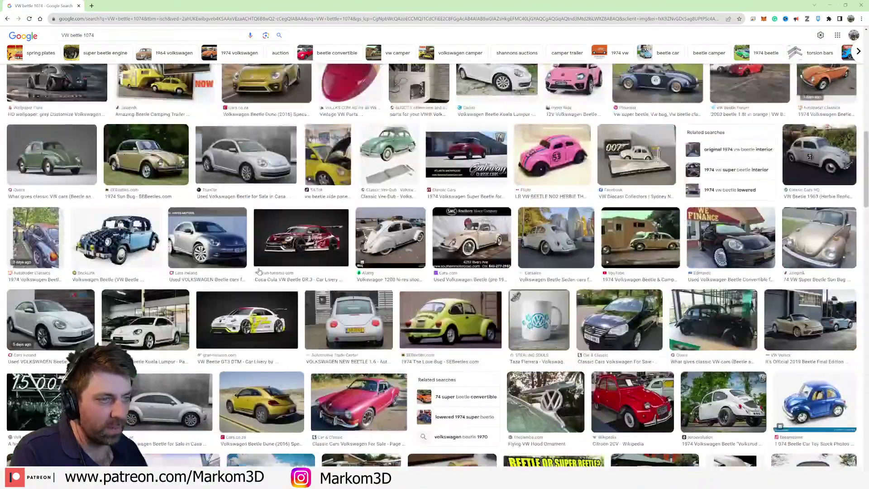
- Go back to the superbug beetle image results, filter them by 1973 volkswagen superbug, and view the orange Beetle with an exposed rear engine
key(alt+Left)
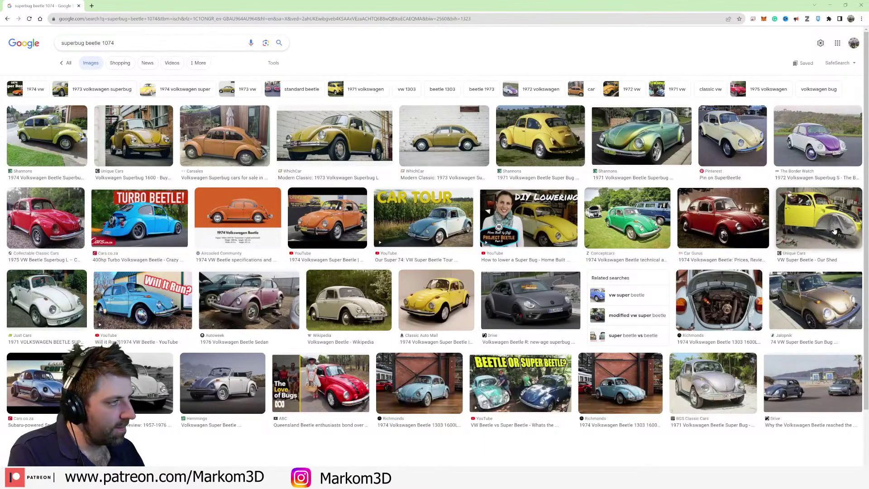
scroll(714, 308, down, 2)
scroll(714, 308, down, 1)
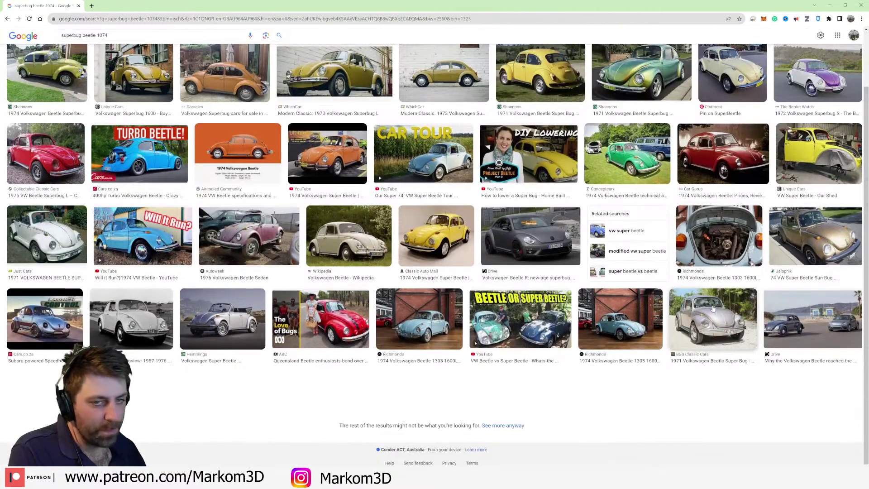
scroll(715, 308, up, 3)
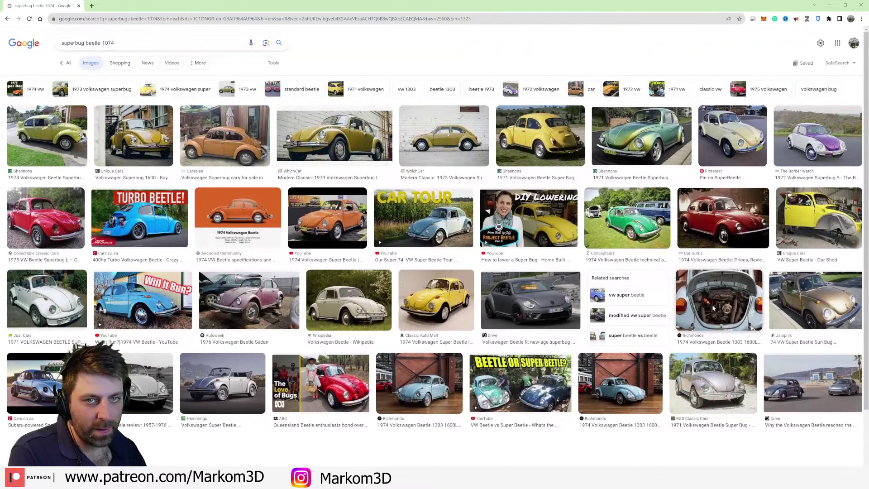
click(103, 89)
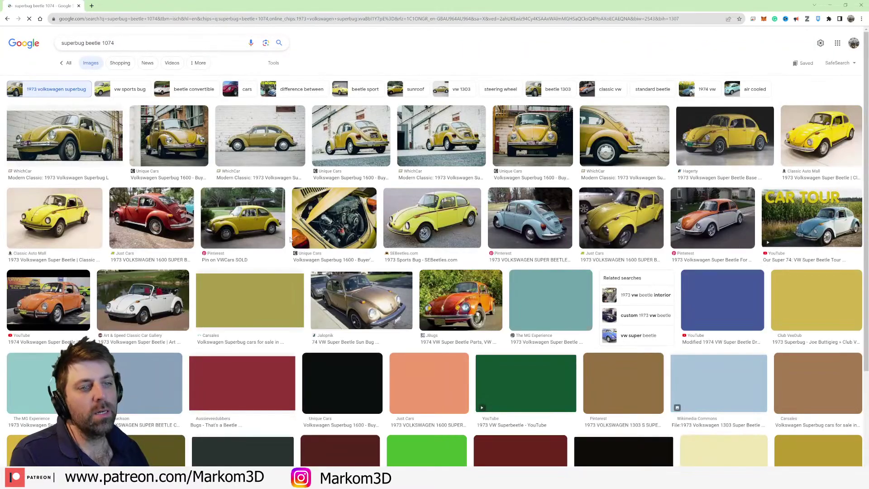
scroll(344, 213, down, 4)
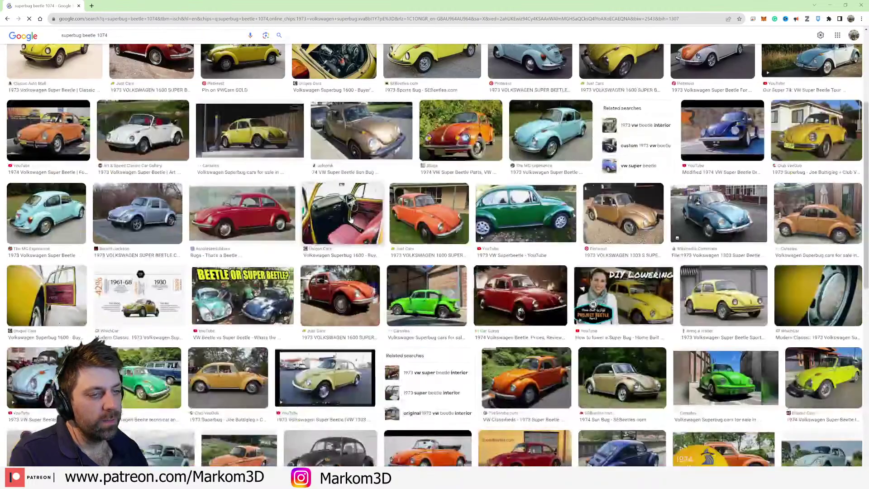
scroll(351, 220, down, 4)
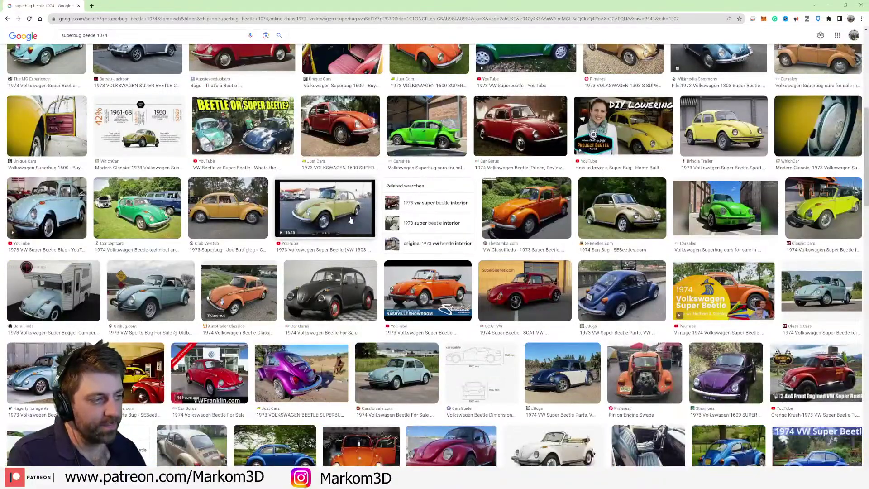
click(643, 358)
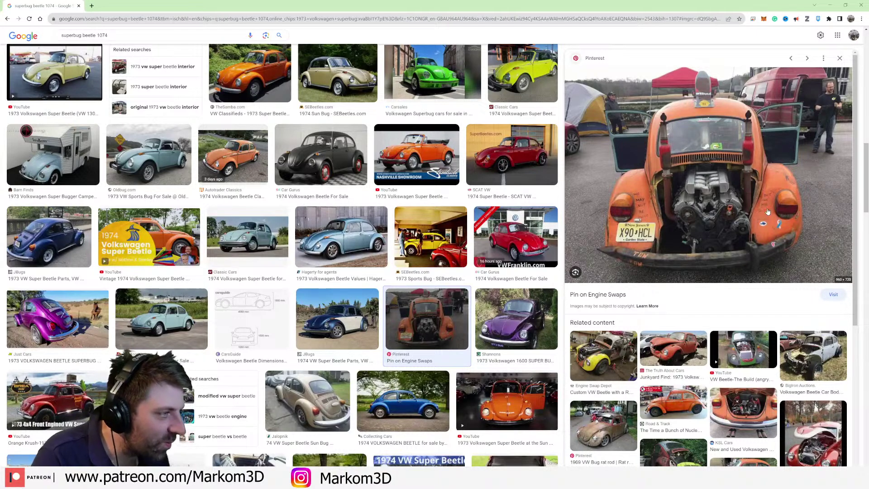
scroll(768, 211, down, 4)
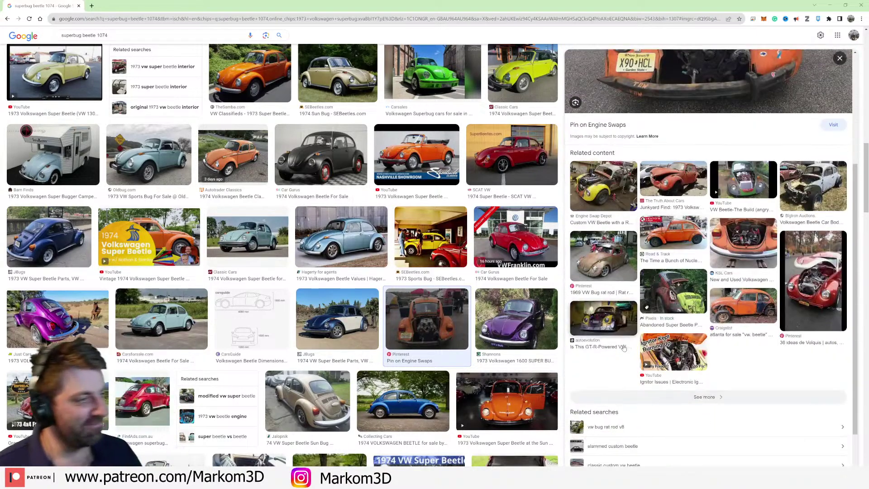
- Search images for VW Manx and view the rear of the green 2024 Meyers Manx 2.0 Electric
key(alt+Tab)
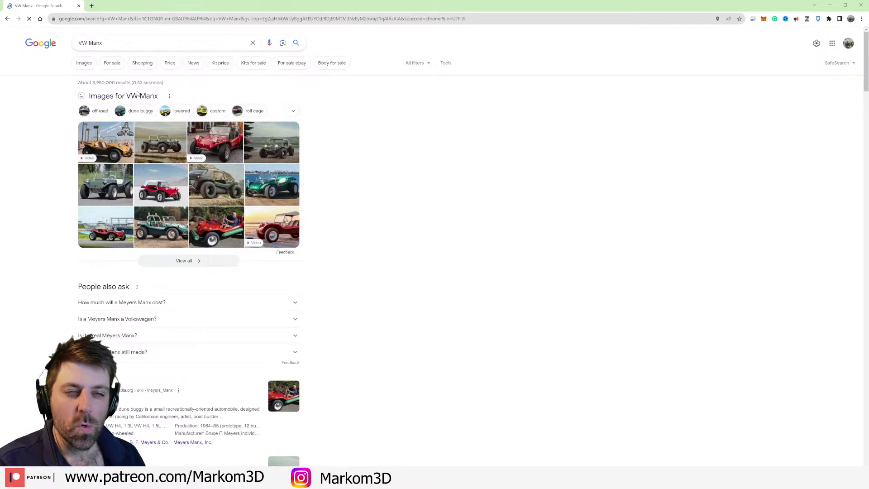
click(83, 65)
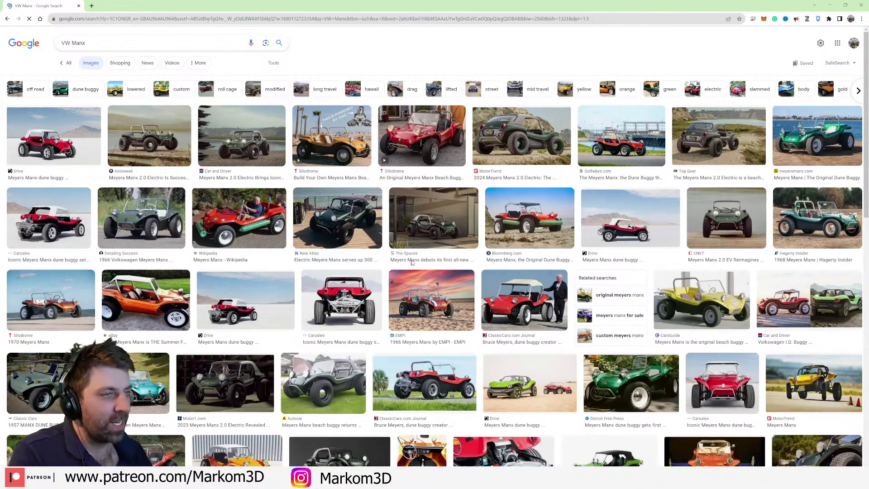
click(532, 140)
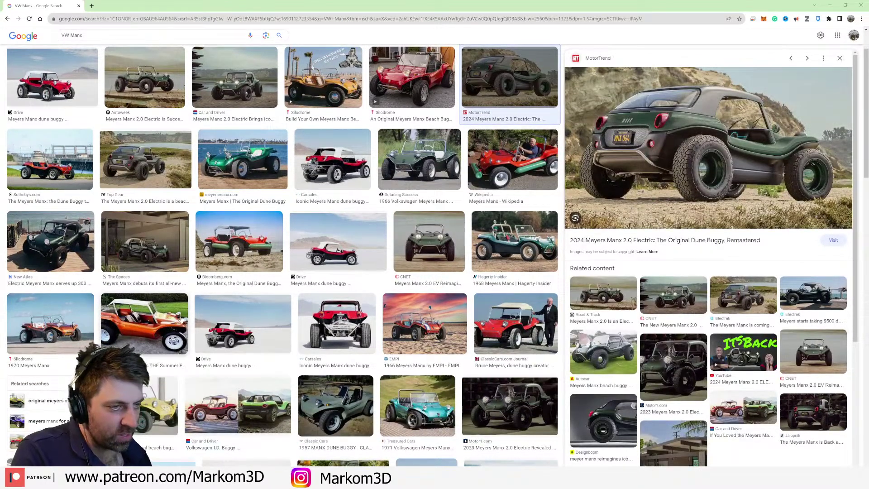
scroll(453, 323, down, 3)
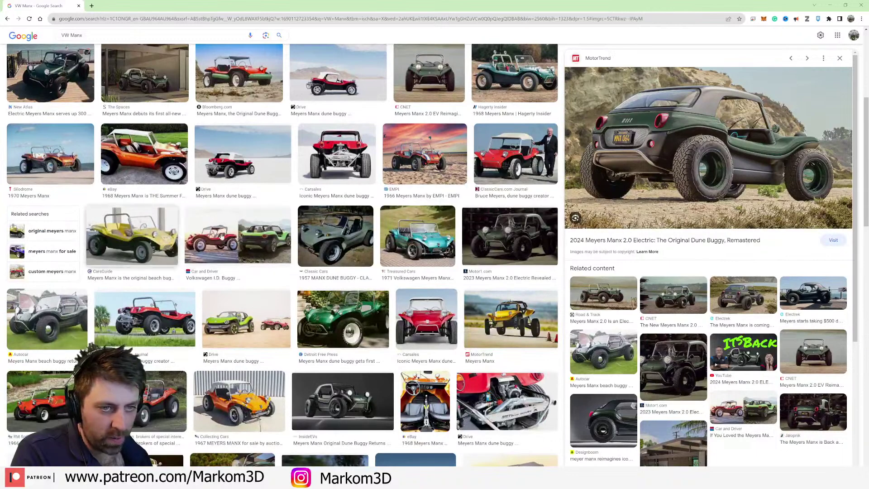
scroll(453, 324, down, 3)
- View several Meyers Manx photos showing the exposed rear engine and exhaust, and close the browser window
click(523, 244)
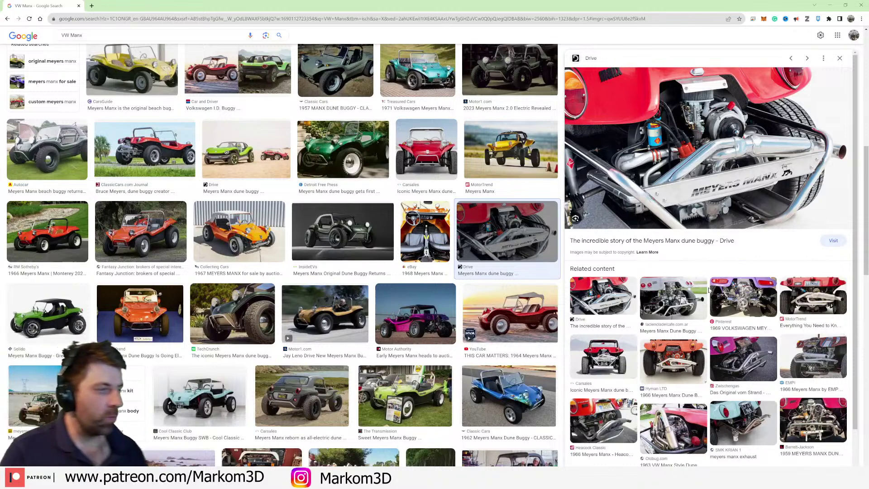
click(705, 292)
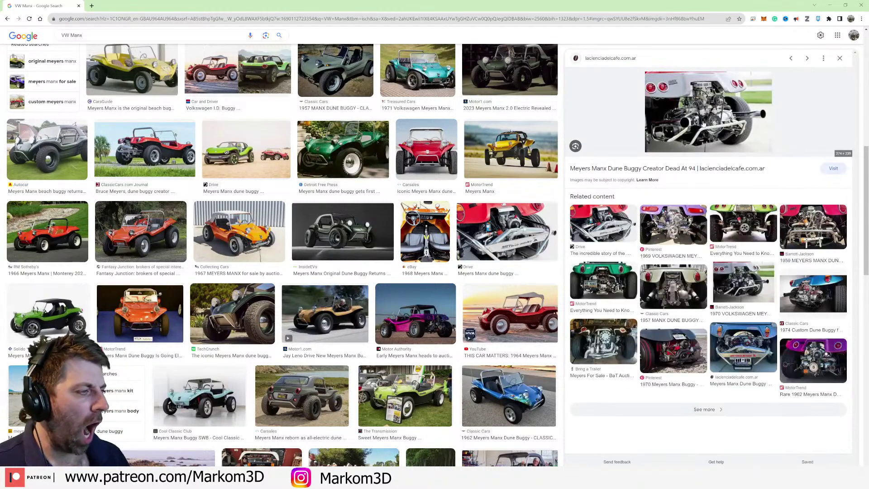
click(635, 354)
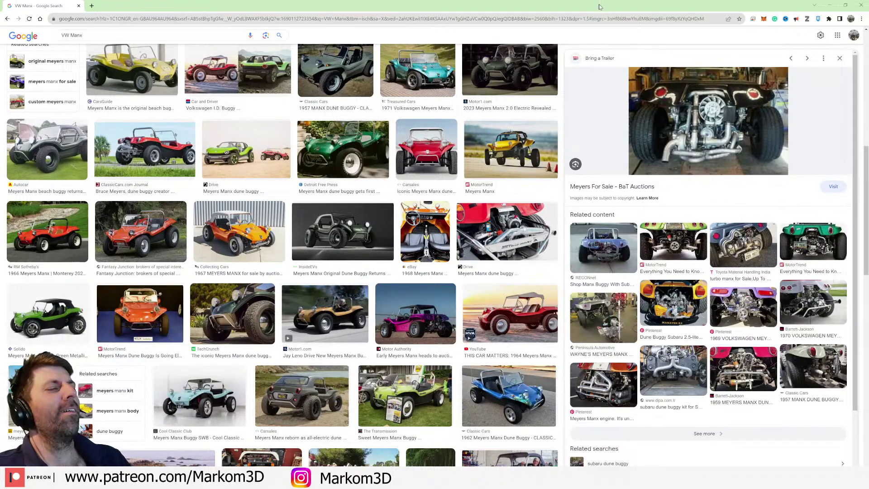
double_click(599, 6)
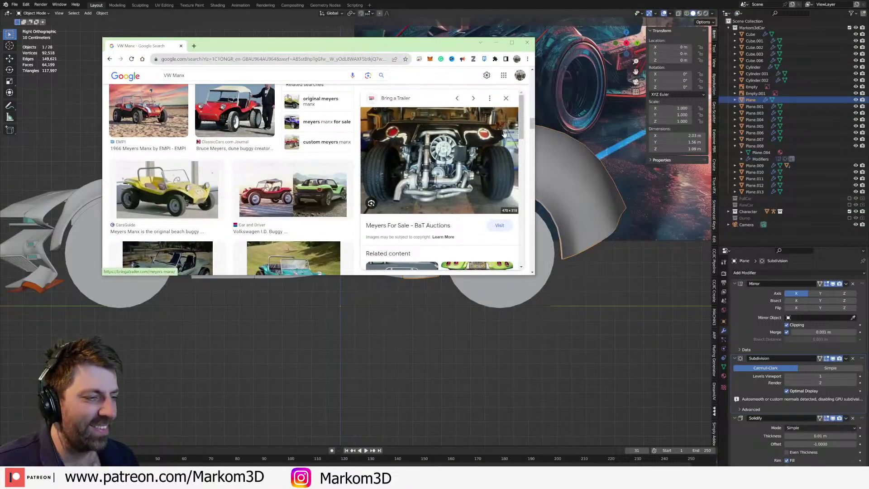
click(526, 43)
- Add a Subdivision Surface modifier to the trim panel above the headlights and place it directly after the Mirror modifier
middle_drag(456, 235, 531, 227)
scroll(289, 251, up, 4)
click(289, 252)
click(281, 272)
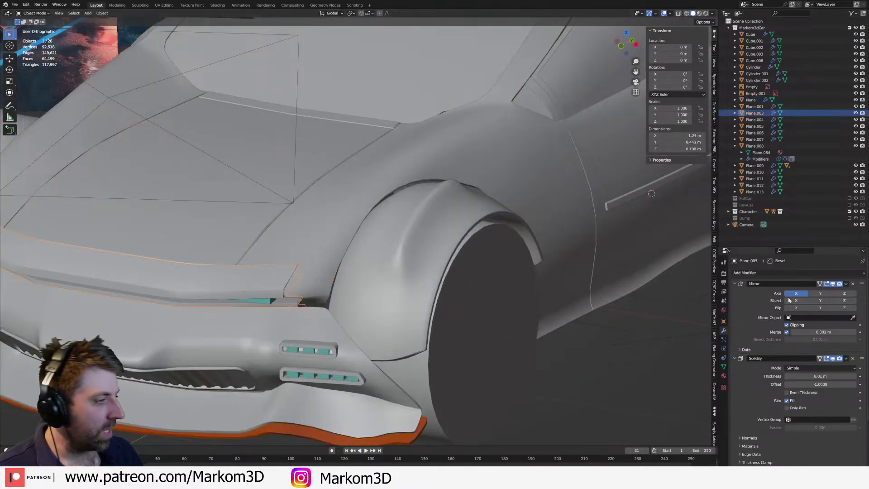
click(767, 272)
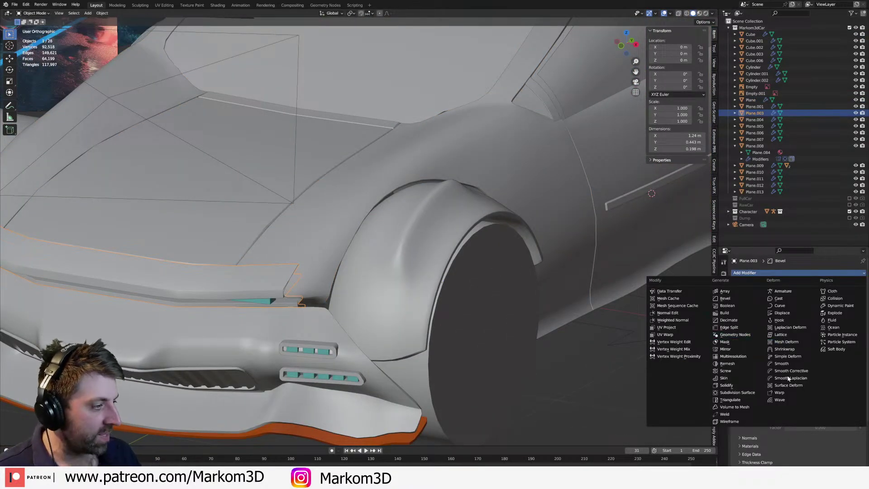
click(738, 392)
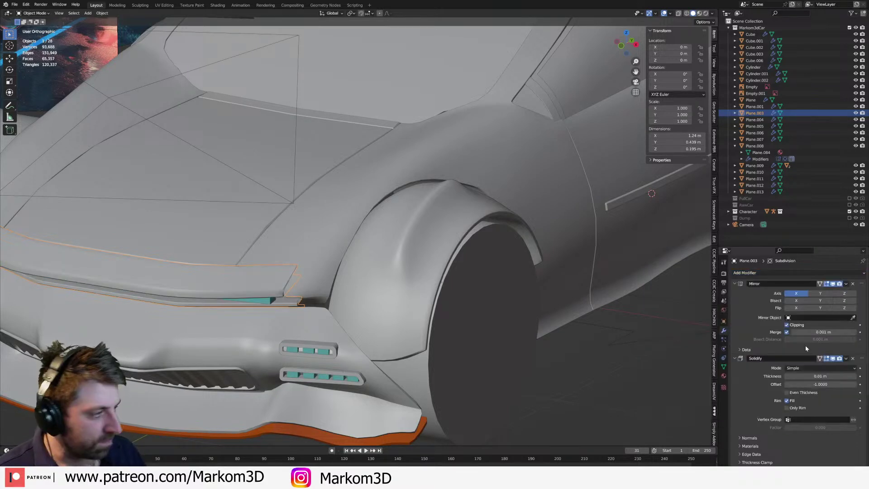
scroll(806, 348, down, 5)
scroll(849, 453, down, 1)
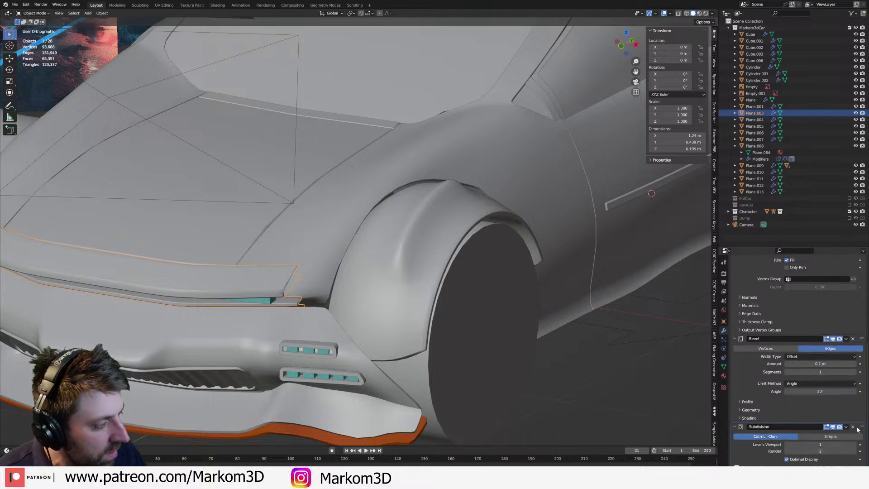
drag(861, 428, 837, 372)
- Add support edge loops tight against the outer end and long edges of the trim panel above the headlights
shift+middle_drag(408, 347, 421, 342)
scroll(421, 345, up, 2)
key(Tab)
key(g)
key(g)
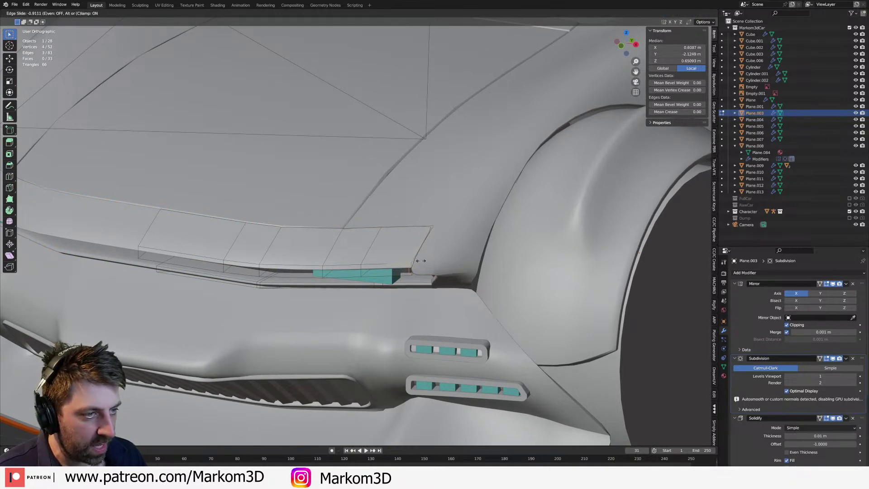
click(422, 261)
click(416, 257)
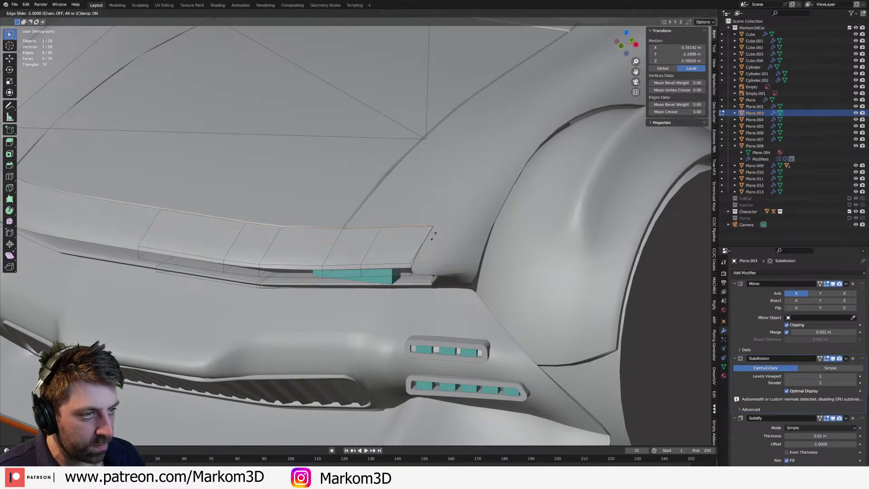
click(433, 239)
key(Tab)
- Examine the front body shell and bumper panels from several angles, checking the seams around the headlights
scroll(401, 268, down, 4)
middle_drag(399, 267, 362, 259)
click(274, 225)
middle_drag(296, 230, 322, 226)
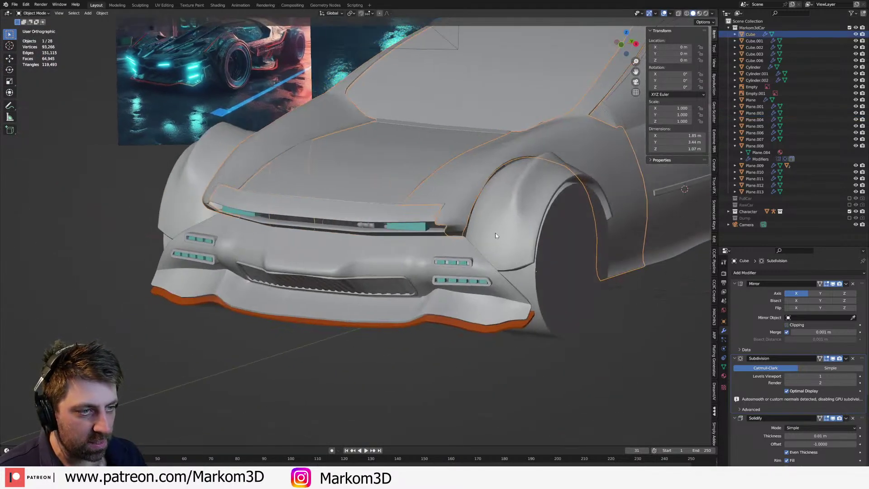
key(Tab)
key(Tab)
middle_drag(495, 233, 470, 216)
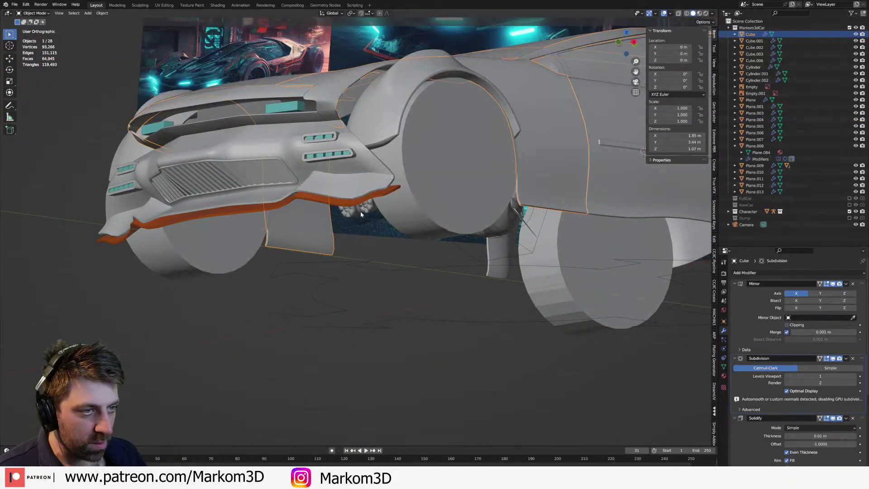
click(364, 180)
scroll(758, 315, down, 3)
scroll(758, 344, up, 2)
middle_drag(365, 208, 560, 294)
key(Tab)
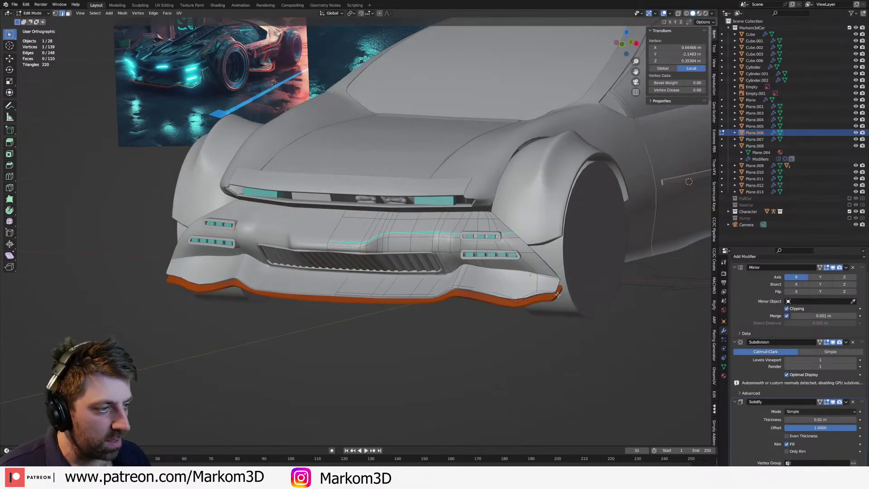
key(Tab)
scroll(390, 317, down, 5)
middle_drag(391, 317, 377, 235)
scroll(399, 299, up, 2)
click(315, 238)
middle_drag(314, 238, 389, 246)
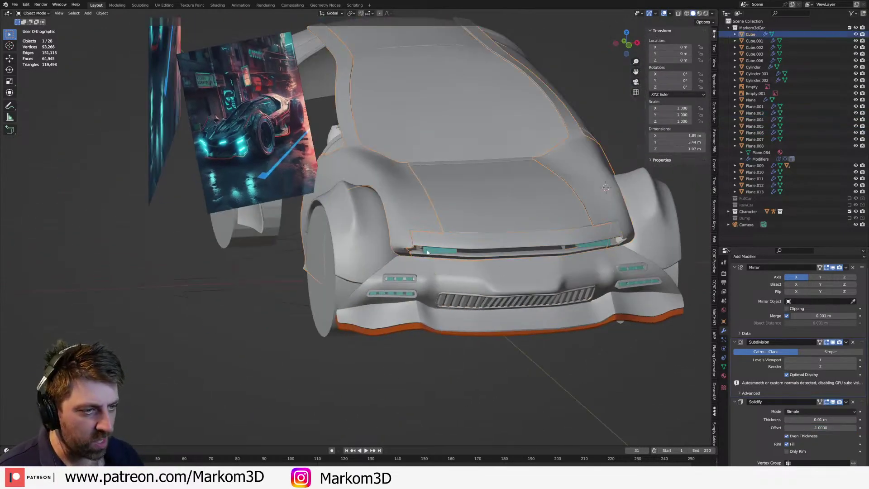
click(411, 246)
middle_drag(546, 286, 494, 262)
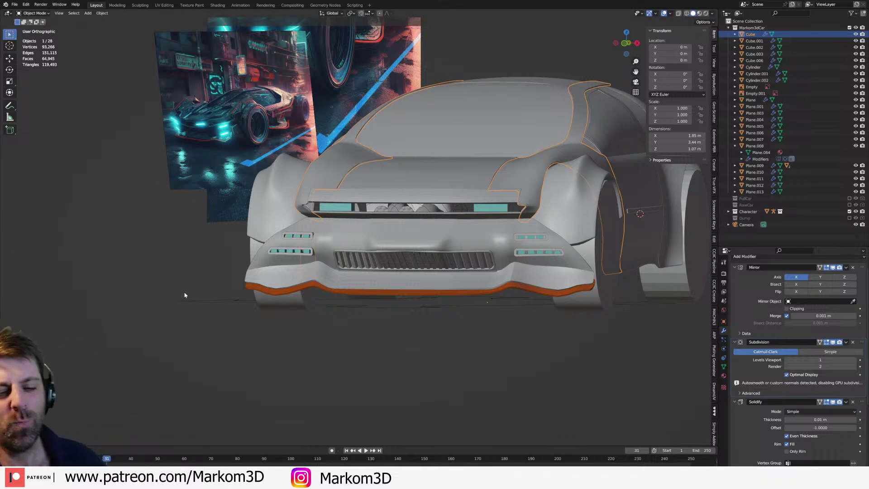
- Select the full rear wheel-arch edge of the rear body panel in its mesh, including the short lower edge ahead of the wheel
middle_drag(510, 292, 481, 288)
scroll(523, 281, down, 3)
scroll(457, 285, up, 4)
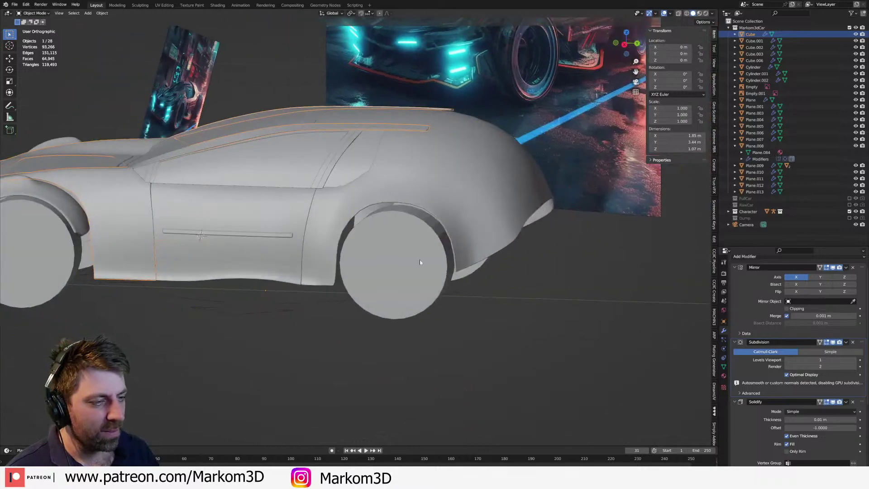
middle_drag(326, 289, 350, 224)
click(313, 184)
key(Tab)
scroll(349, 225, up, 5)
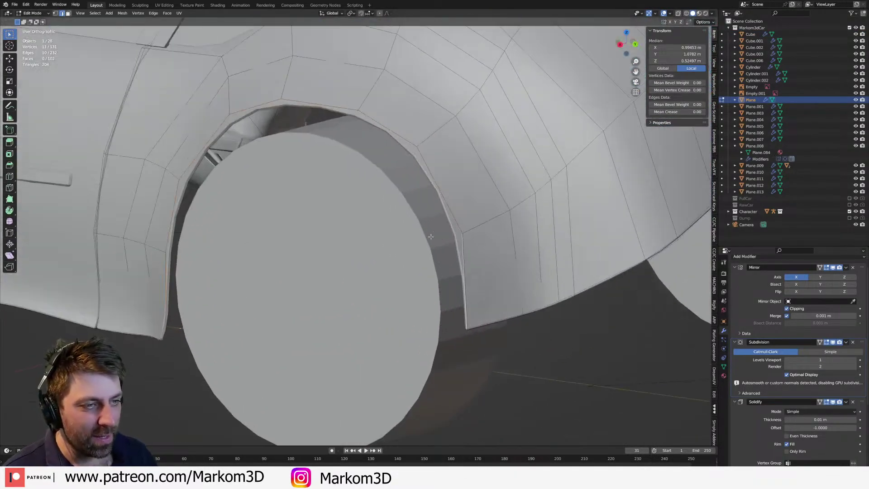
scroll(204, 342, up, 1)
key(z)
click(163, 340)
alt+shift+click(172, 326)
key(z)
click(257, 333)
middle_drag(264, 334, 260, 335)
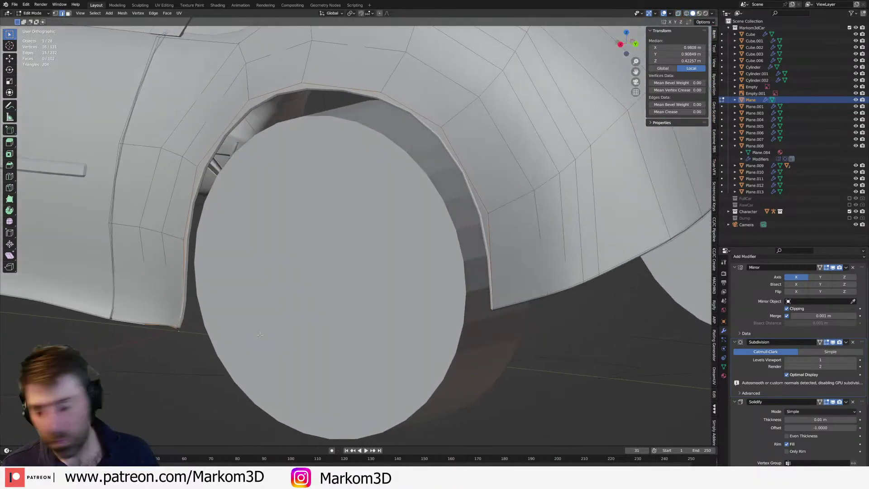
- Try to extrude the rear wheel-arch edge inward along the X axis
key(e)
key(x)
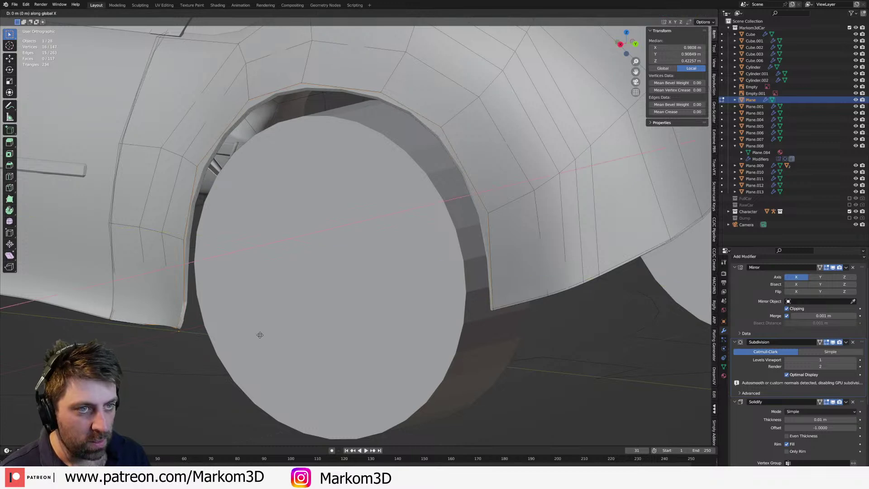
click(371, 306)
middle_drag(369, 305, 354, 326)
key(ctrl+z)
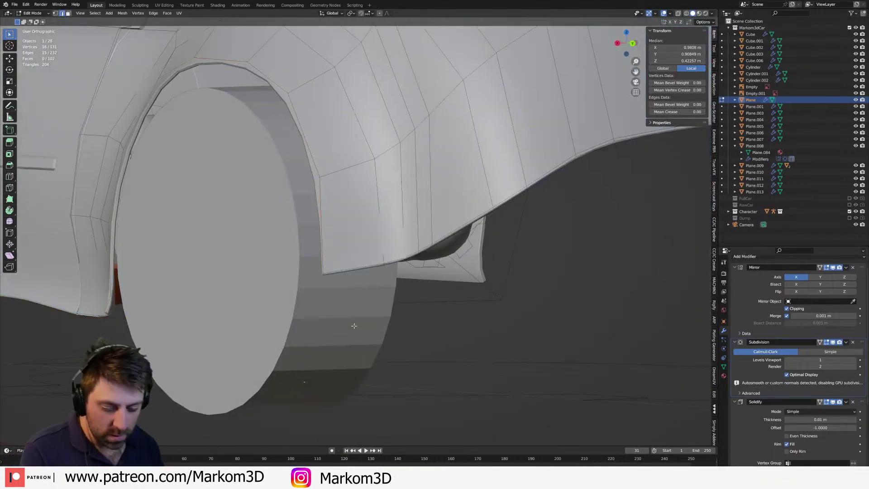
- Duplicate the rear wheel-arch edge, extrude the copy inward along X as a wheel-well strip, and adjust its inner edge along X
key(ctrl+shift+z)
key(e)
key(y)
key(x)
click(448, 307)
middle_drag(448, 307, 351, 302)
key(g)
key(x)
click(368, 308)
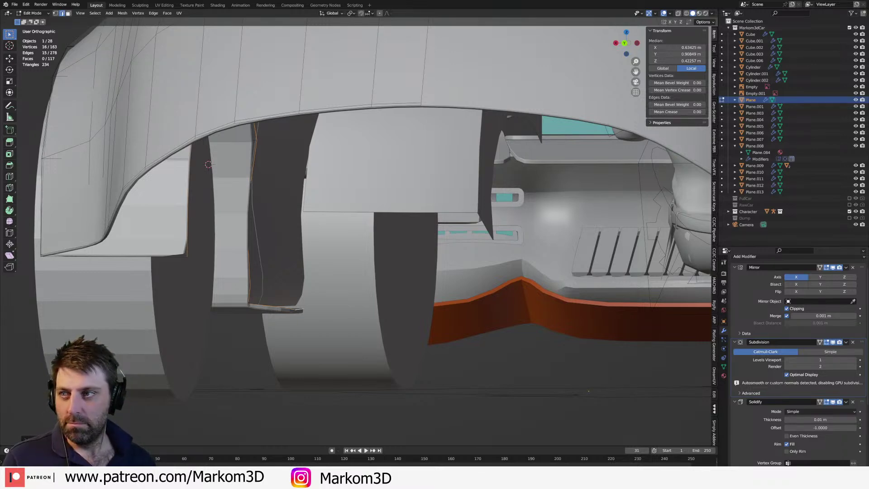
middle_drag(440, 435, 329, 302)
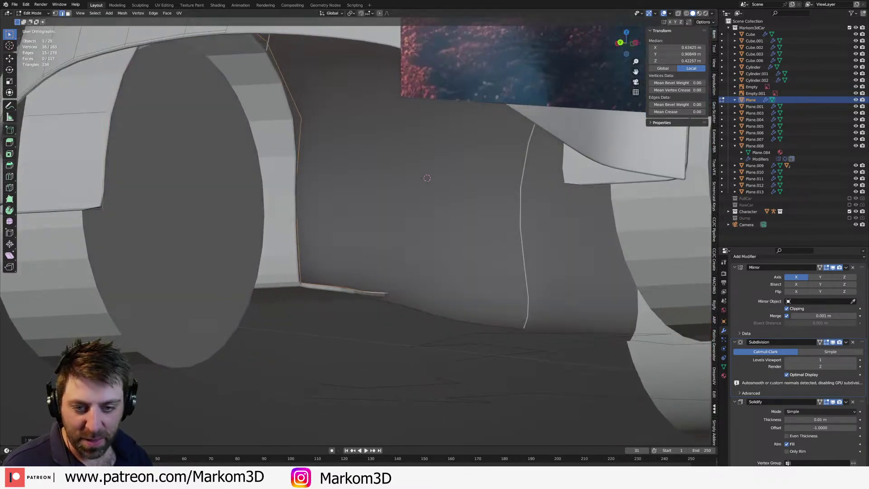
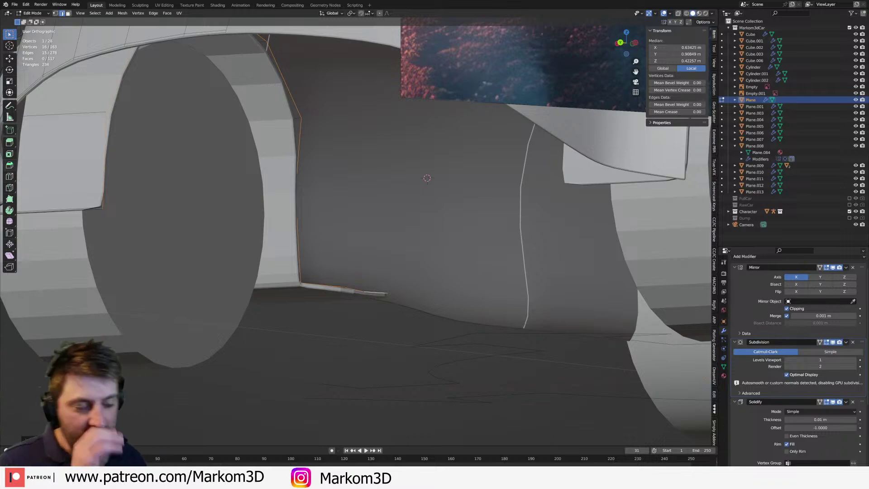
- Separate the whole linked wheel-well strip into its own object and open that object's mesh for editing
middle_drag(111, 183, 477, 292)
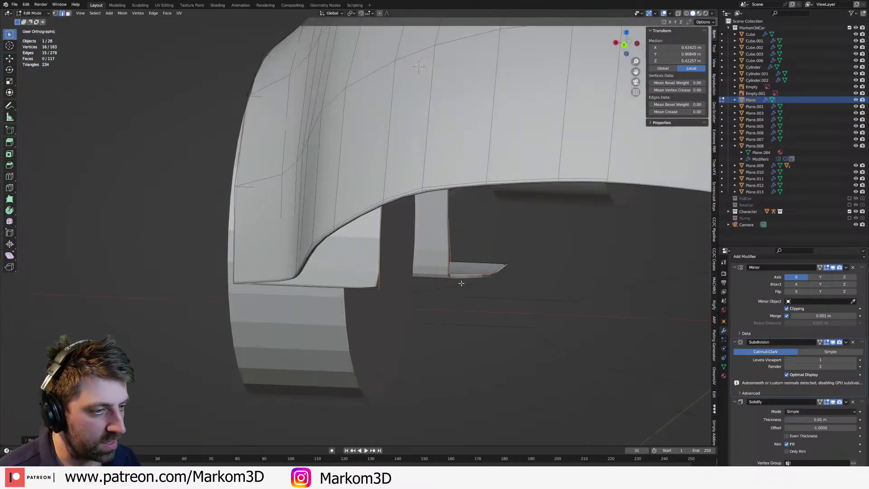
key(ctrl+l)
key(p)
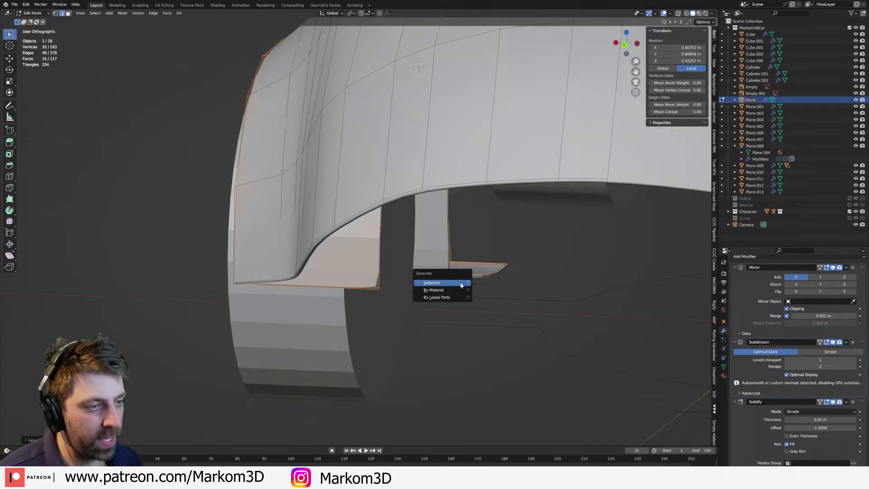
click(461, 285)
scroll(461, 285, down, 3)
middle_drag(459, 284, 447, 282)
key(Tab)
click(335, 257)
middle_drag(375, 265, 387, 249)
click(401, 267)
key(Tab)
scroll(340, 240, up, 2)
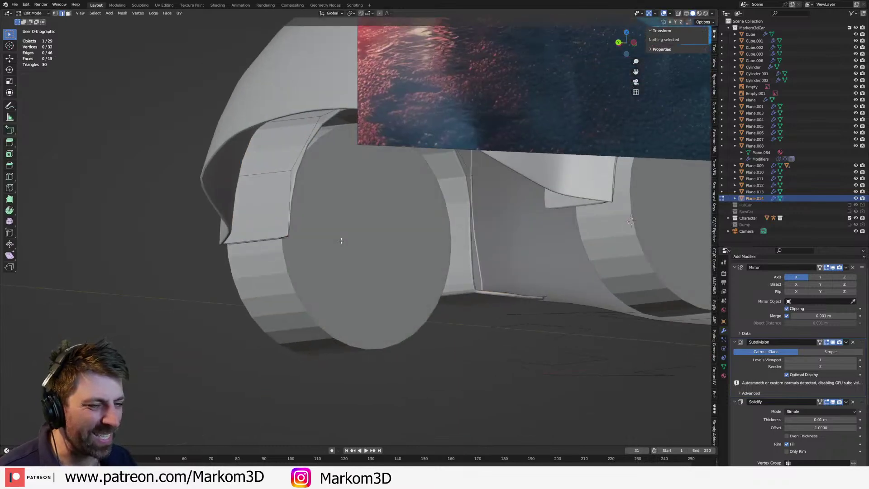
- Fill a face between two opposing inner edges near the top of the rear wheel-well strip
middle_drag(309, 167, 357, 79)
click(358, 78)
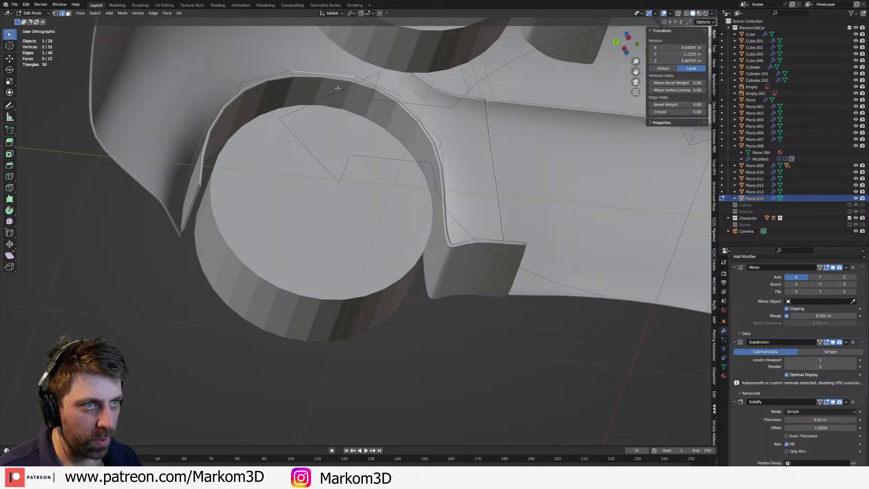
key(KP_1)
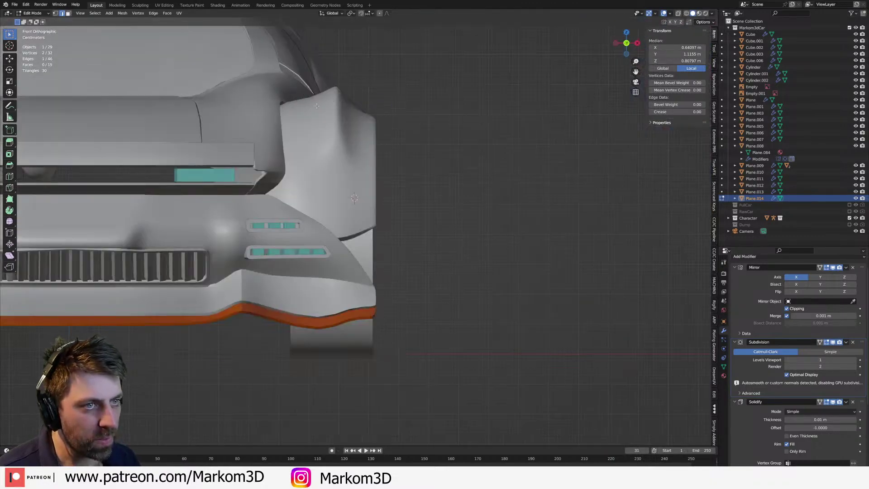
middle_drag(412, 157, 249, 138)
scroll(312, 158, down, 5)
scroll(397, 182, up, 3)
scroll(397, 181, up, 5)
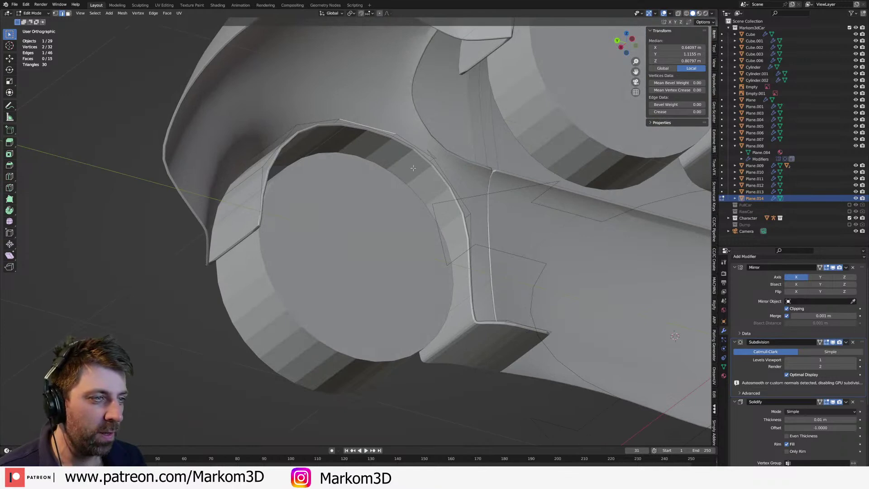
click(334, 141)
shift+click(314, 119)
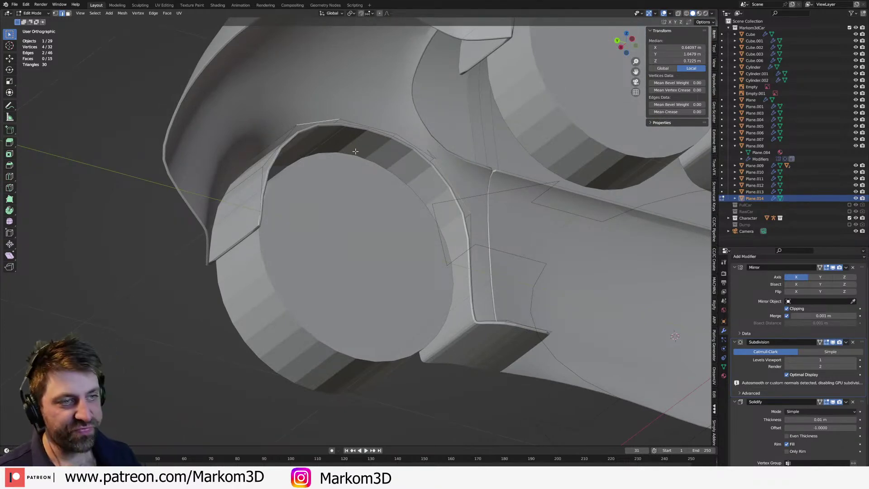
key(f)
middle_drag(355, 152, 338, 159)
- Split the new wheel-well face with a centred loop cut and fill the remaining opening above it
key(ctrl+r)
click(376, 142)
right_click(375, 139)
shift+click(373, 131)
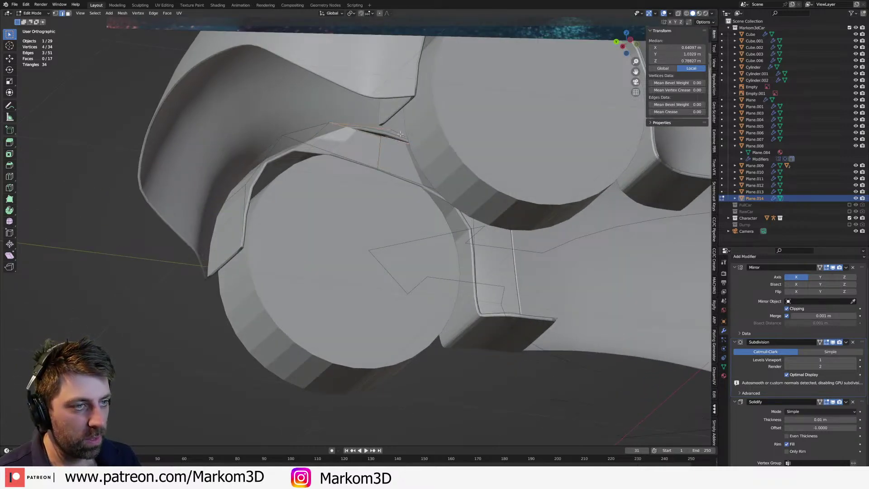
middle_drag(373, 131, 376, 161)
key(f)
- Fill the next face across the wheel well between the lower opposing inner edges and split it with a centred loop cut
click(317, 161)
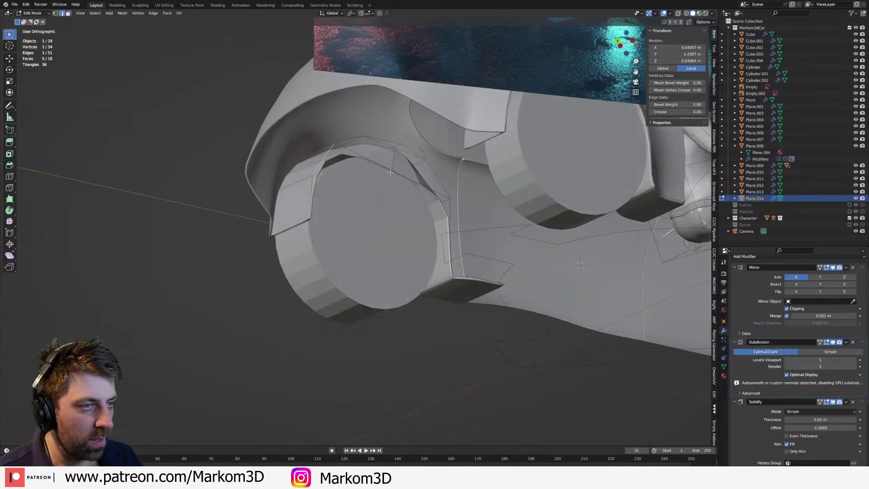
click(446, 209)
shift+click(326, 165)
key(f)
key(ctrl+r)
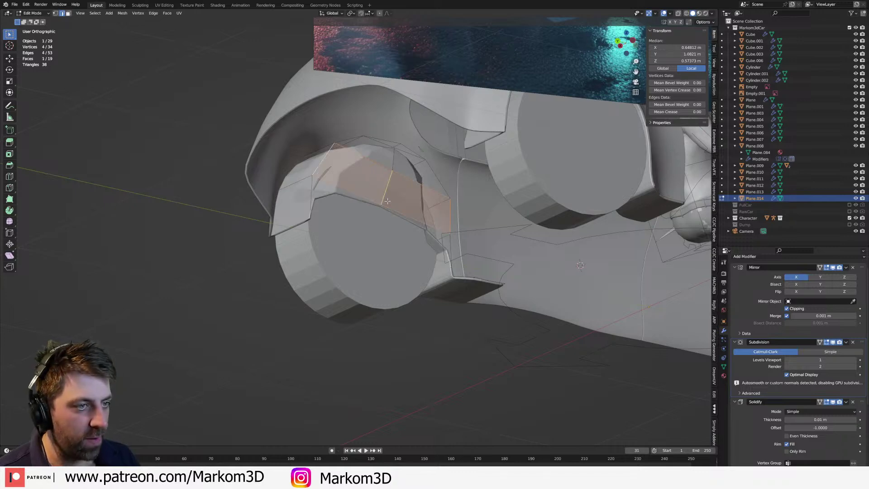
click(384, 182)
right_click(385, 182)
- Merge the two overlapping centre vertices of the wheel-well fill at their center, and slide the lower centre vertex along its edge
key(1)
click(392, 175)
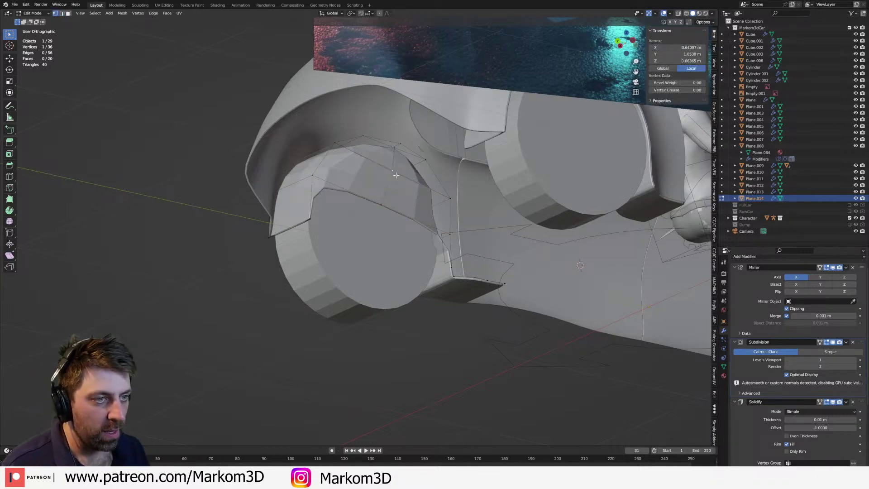
key(shift+z)
shift+click(426, 201)
key(z)
click(453, 203)
key(m)
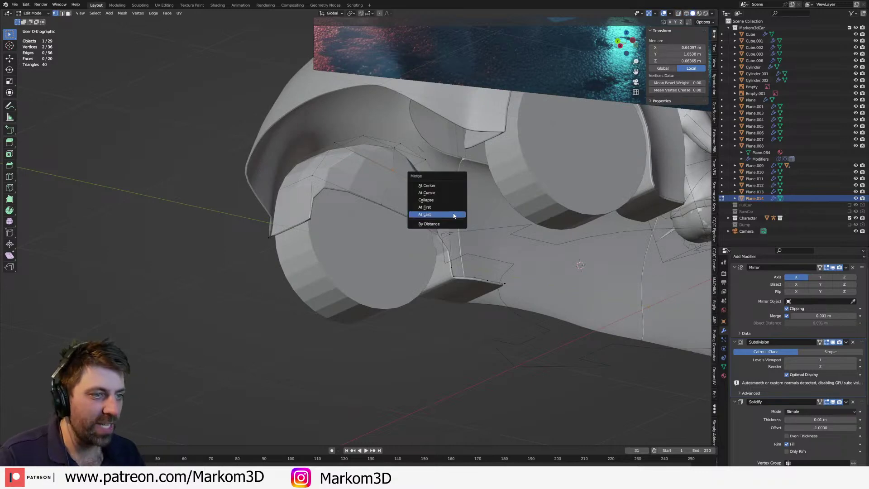
click(449, 185)
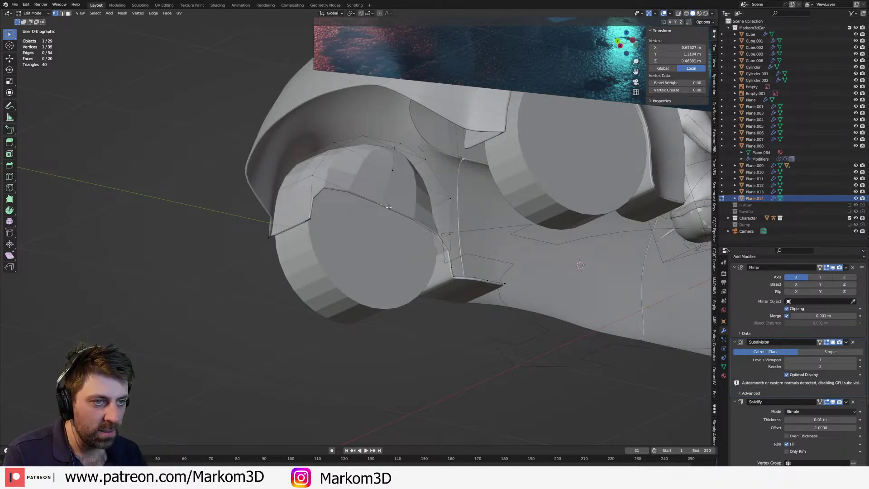
key(g)
key(g)
click(396, 192)
- Add a support edge loop around the wheel-well strip close to its inner edge, and return to Object Mode
middle_drag(293, 221, 321, 232)
key(ctrl+r)
click(322, 230)
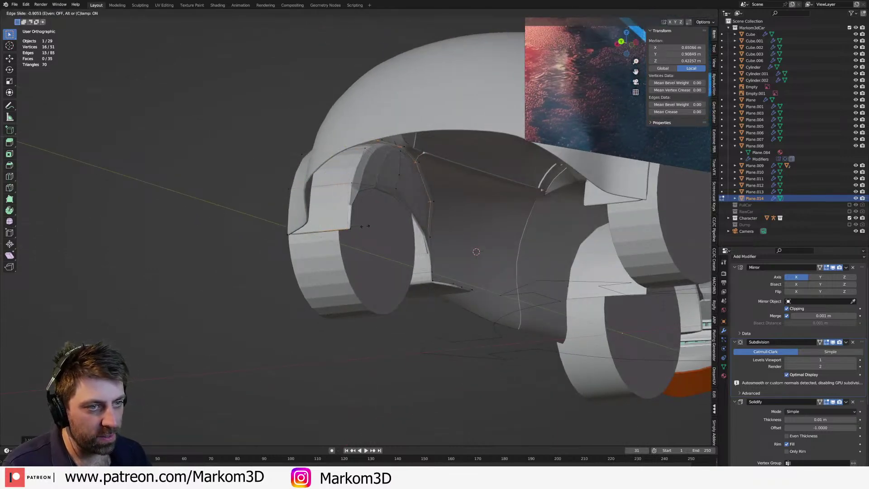
click(367, 226)
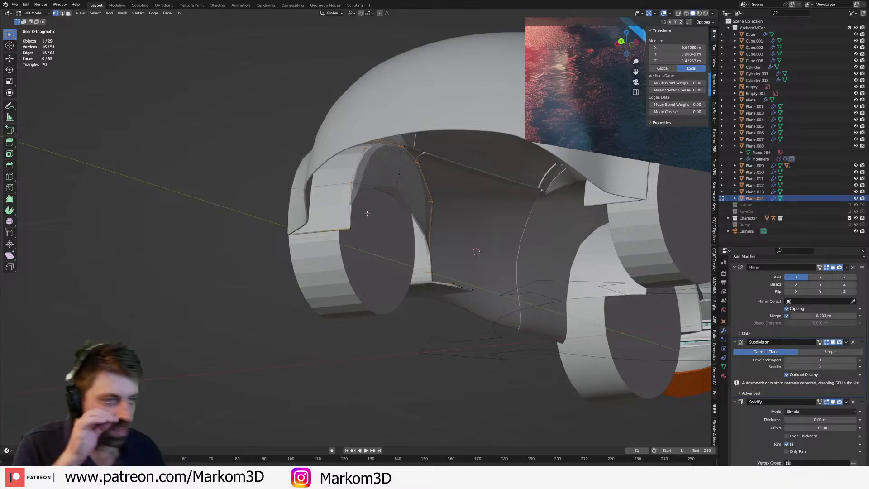
scroll(491, 196, down, 4)
middle_drag(435, 181, 431, 217)
key(Tab)
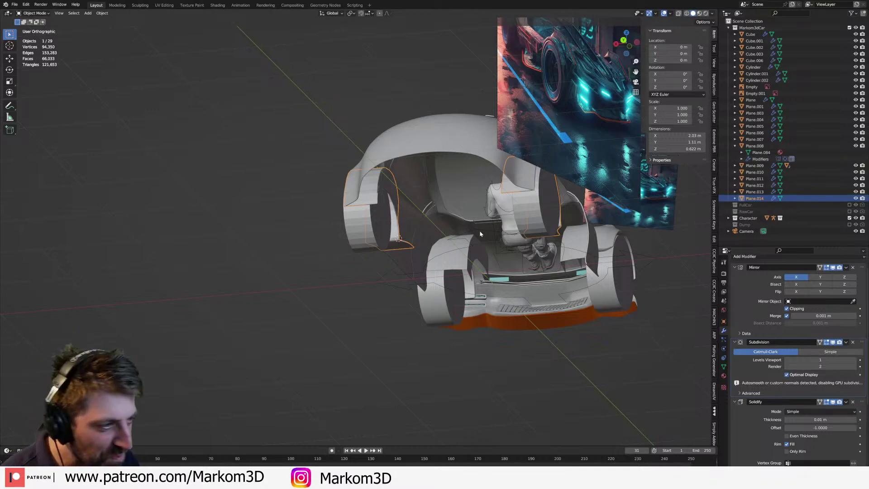
- Add a support edge loop to the rear body panel close along the border of the quarter window opening
middle_drag(501, 221, 452, 244)
scroll(452, 245, up, 6)
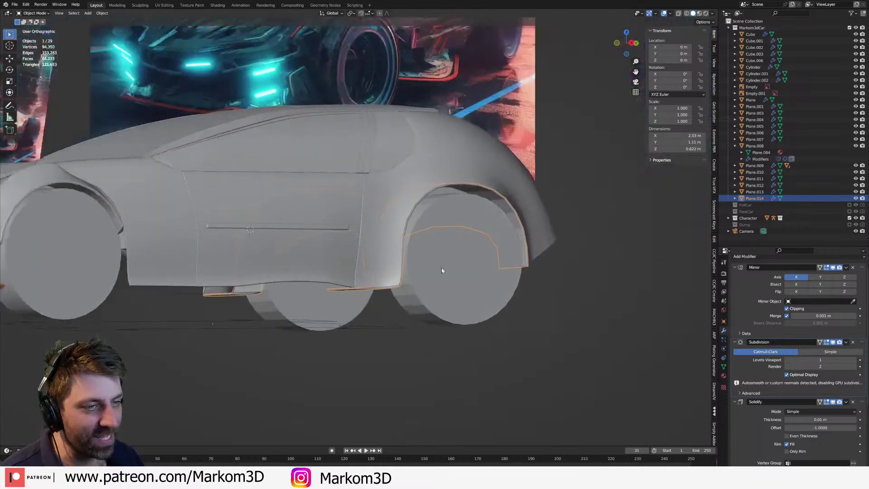
shift+middle_drag(381, 263, 493, 294)
scroll(507, 190, up, 4)
click(517, 178)
key(Tab)
middle_drag(517, 177, 553, 222)
scroll(488, 241, up, 3)
shift+middle_drag(453, 118, 521, 250)
scroll(488, 241, up, 2)
key(ctrl+r)
click(453, 273)
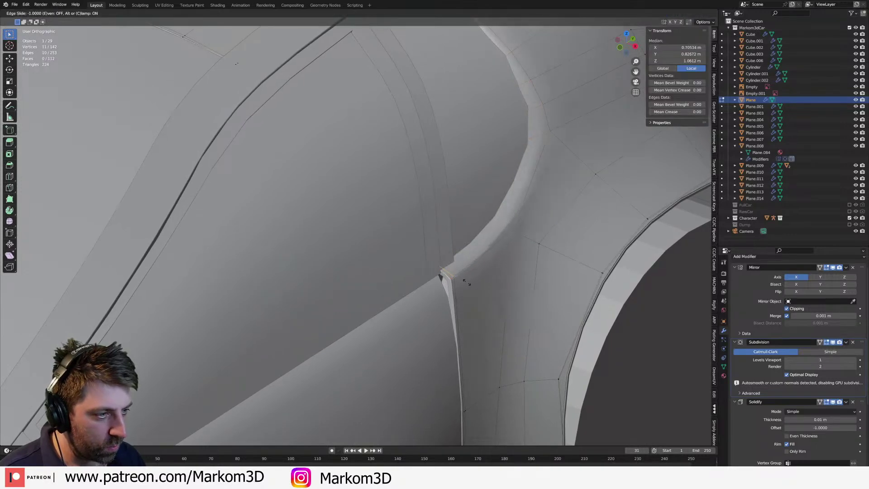
click(467, 282)
scroll(476, 282, down, 3)
key(Tab)
- Add a support edge loop across the door panel close to its upper edge below the window
shift+middle_drag(495, 280, 508, 256)
click(522, 242)
key(Tab)
key(ctrl+r)
click(480, 229)
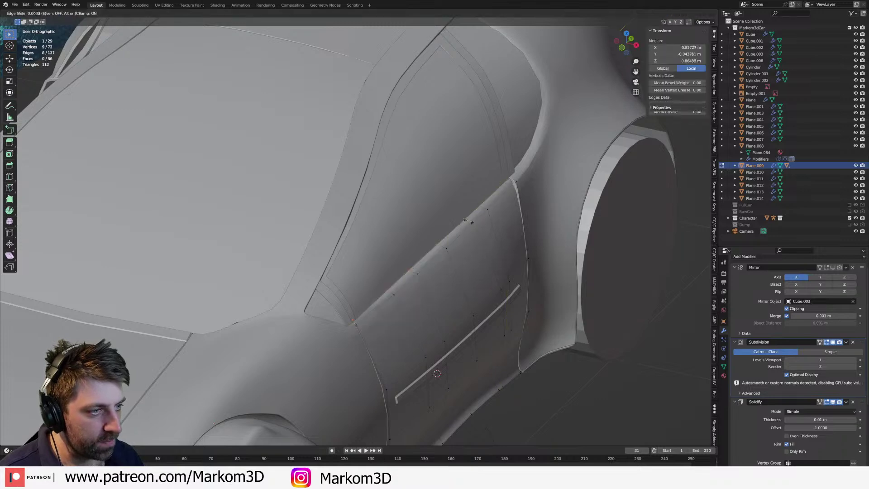
click(480, 226)
key(Tab)
- Add a support edge loop to the front fender panel tight against its edge beside the side window's front corner
middle_drag(487, 249, 638, 248)
middle_drag(638, 248, 498, 344)
click(475, 374)
scroll(466, 371, down, 2)
key(Tab)
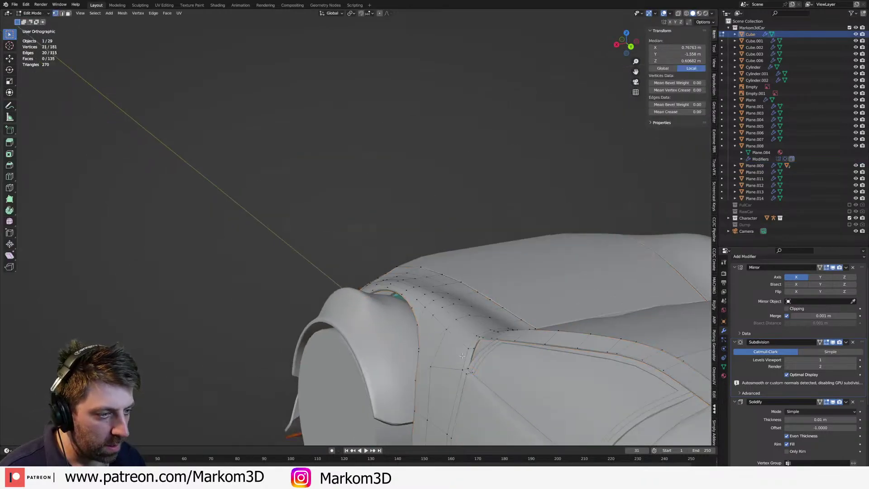
scroll(461, 367, up, 3)
alt+click(467, 351)
key(g)
key(g)
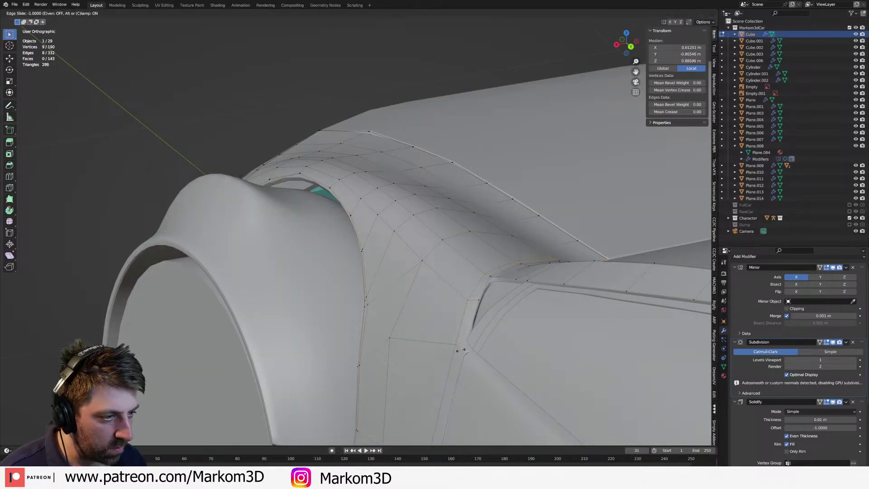
click(465, 352)
scroll(465, 351, down, 2)
key(Tab)
- Inspect the smoothed fender and door panels from several angles
middle_drag(351, 378, 393, 337)
click(592, 300)
middle_drag(592, 300, 571, 306)
key(Tab)
key(Tab)
scroll(333, 210, down, 5)
mouse_move(407, 262)
middle_down()
mouse_move(571, 313)
mouse_move(392, 258)
middle_up()
click(599, 314)
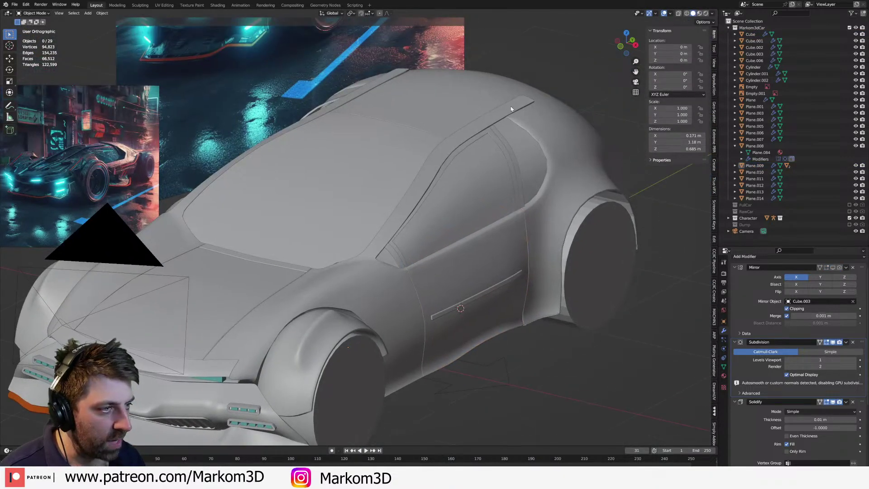
- Select the rear quarter window panel and examine its topology in wireframe view
click(517, 156)
middle_drag(537, 167, 504, 181)
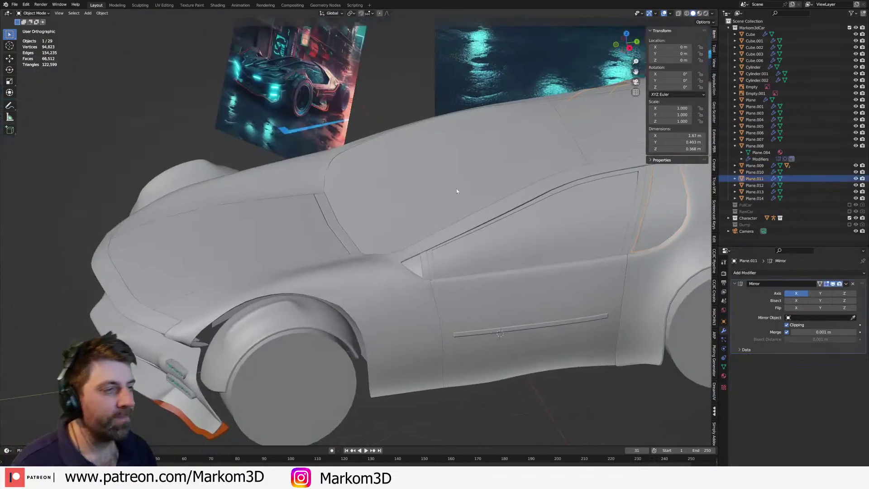
scroll(238, 223, up, 6)
middle_drag(397, 225, 430, 208)
key(z)
key(z)
click(324, 286)
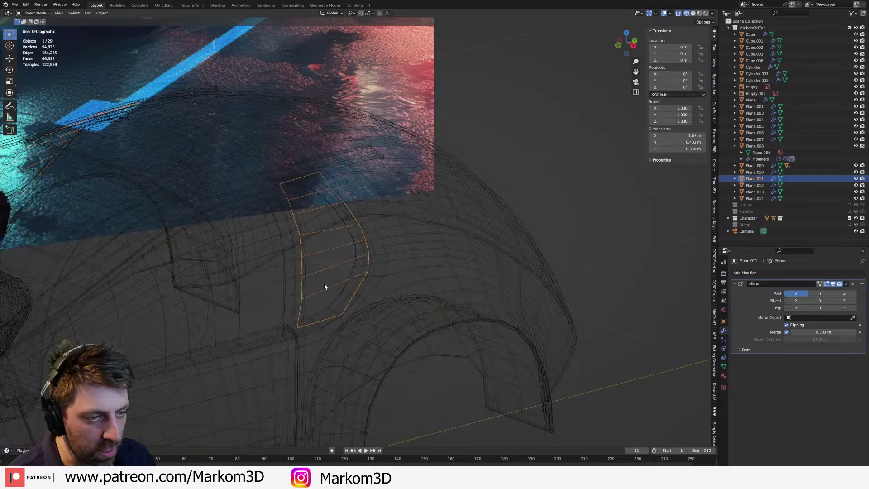
scroll(324, 287, down, 5)
key(z)
click(379, 283)
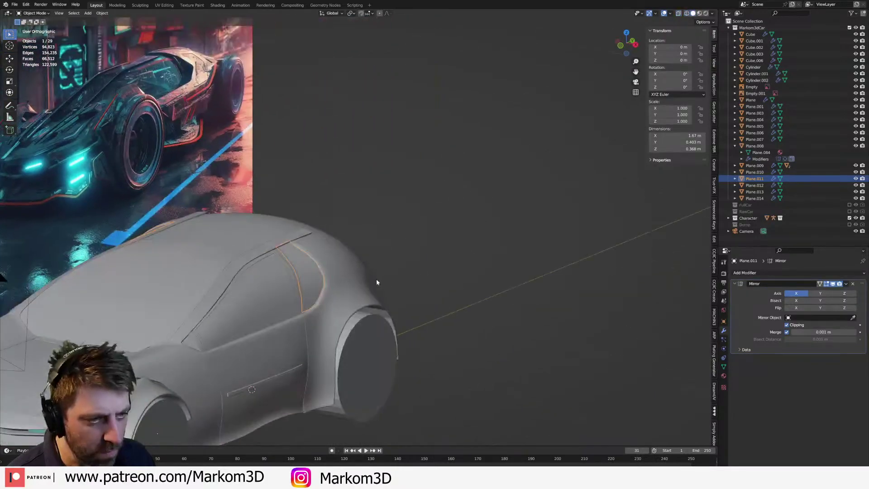
- Separate the body panel's strip of faces bordering the rear quarter window into its own object
scroll(327, 288, up, 6)
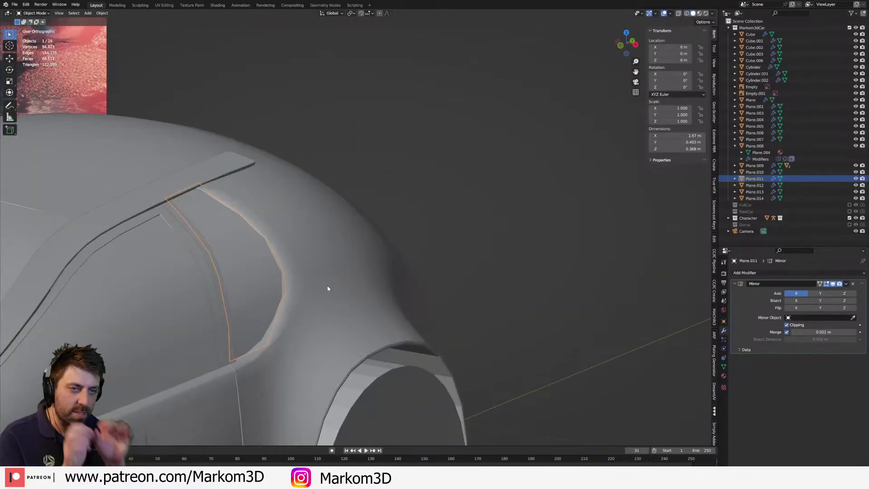
click(328, 288)
key(Tab)
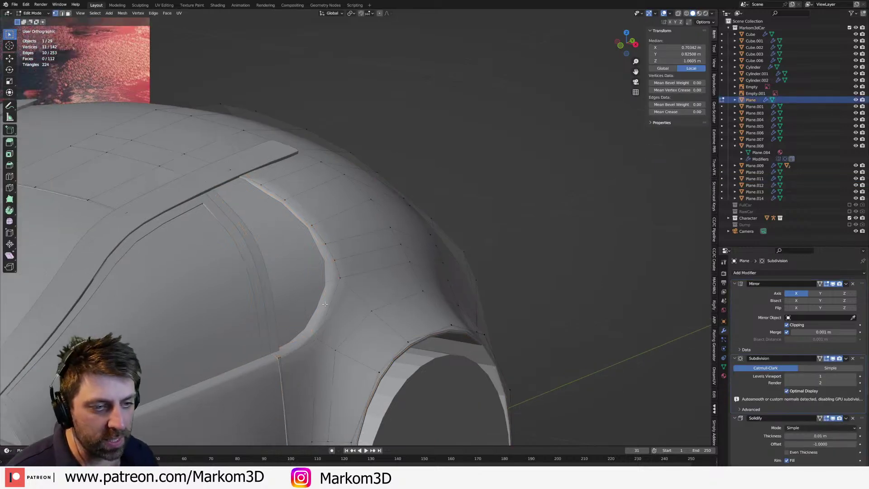
scroll(327, 288, up, 5)
alt+click(397, 234)
scroll(388, 267, down, 4)
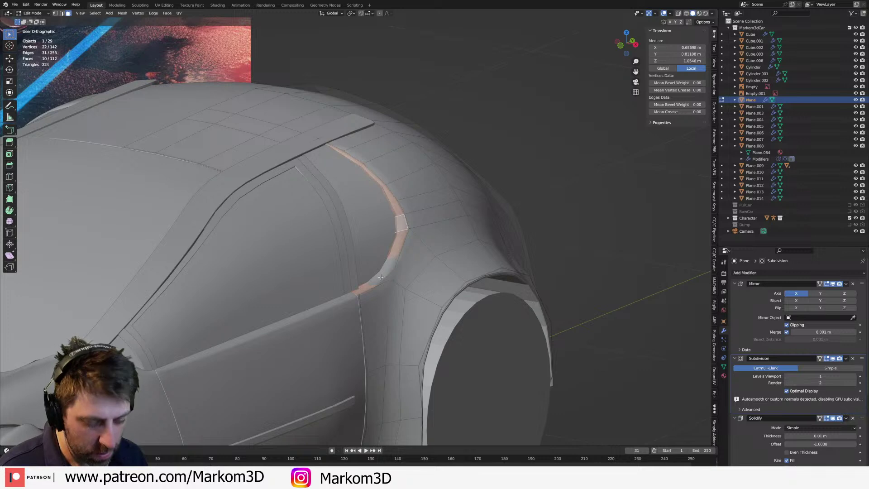
key(p)
click(372, 276)
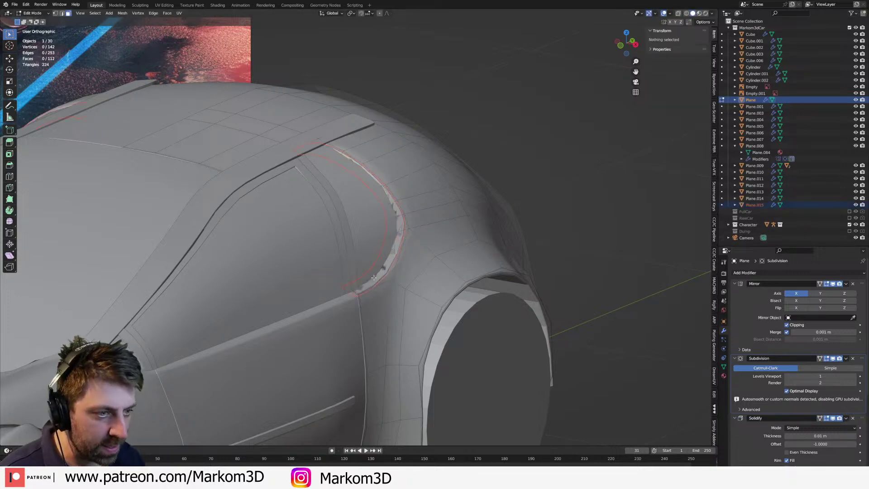
key(Tab)
- Examine the separated window trim strip's edges and faces in wireframe and solid view
click(380, 275)
key(Tab)
middle_drag(380, 275, 402, 272)
scroll(380, 272, up, 2)
key(2)
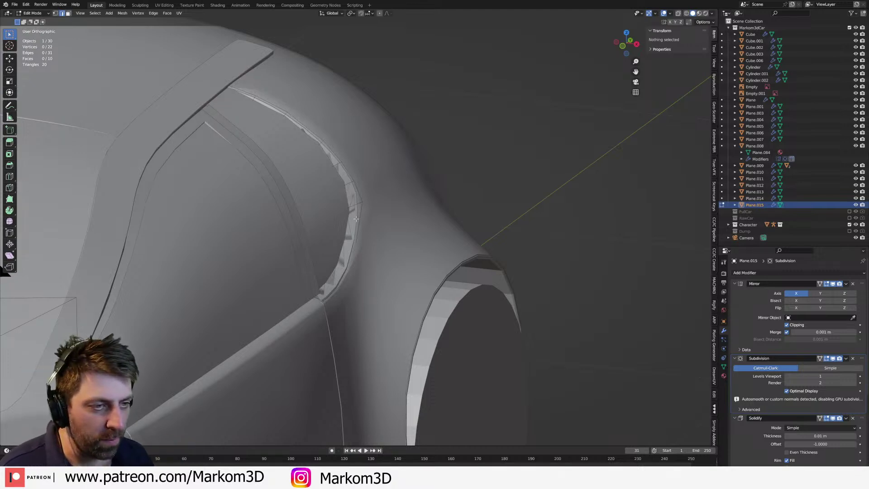
alt+click(357, 218)
scroll(354, 265, down, 1)
key(z)
click(341, 262)
key(a)
mouse_move(342, 262)
middle_down()
mouse_move(303, 237)
mouse_move(435, 276)
mouse_move(444, 262)
mouse_move(433, 264)
mouse_move(452, 254)
mouse_move(442, 264)
mouse_move(454, 248)
mouse_move(435, 254)
mouse_move(383, 174)
middle_up()
key(z)
click(445, 274)
key(z)
click(430, 268)
key(z)
click(446, 265)
middle_drag(379, 334, 382, 332)
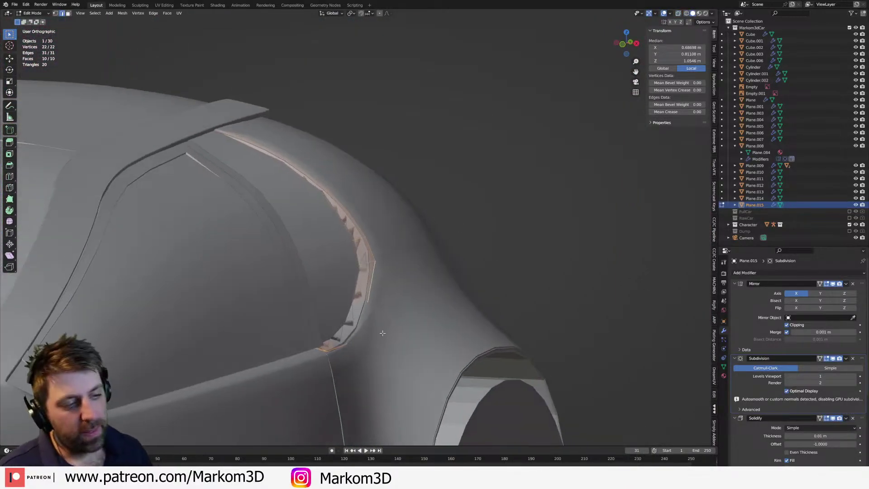
- Slide the edges at the lower end of the window trim strip across its width by about 0.33
scroll(383, 332, up, 2)
click(340, 347)
scroll(349, 335, up, 3)
middle_drag(373, 271, 398, 295)
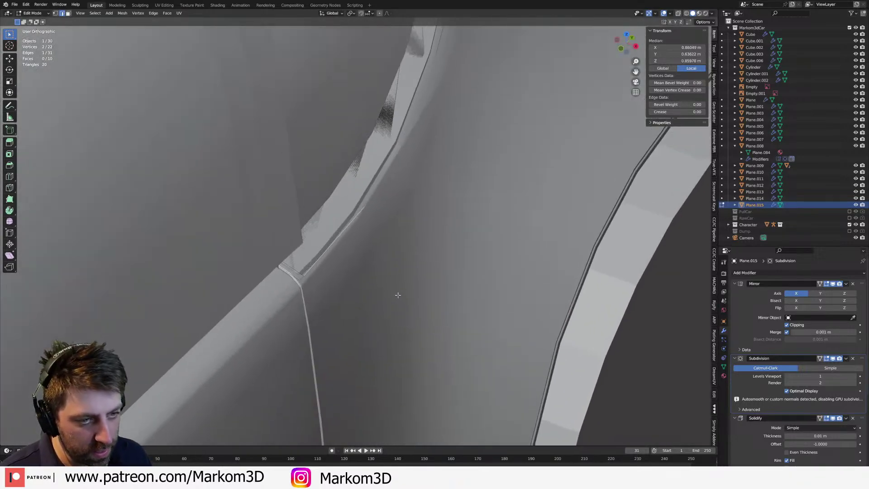
shift+click(312, 270)
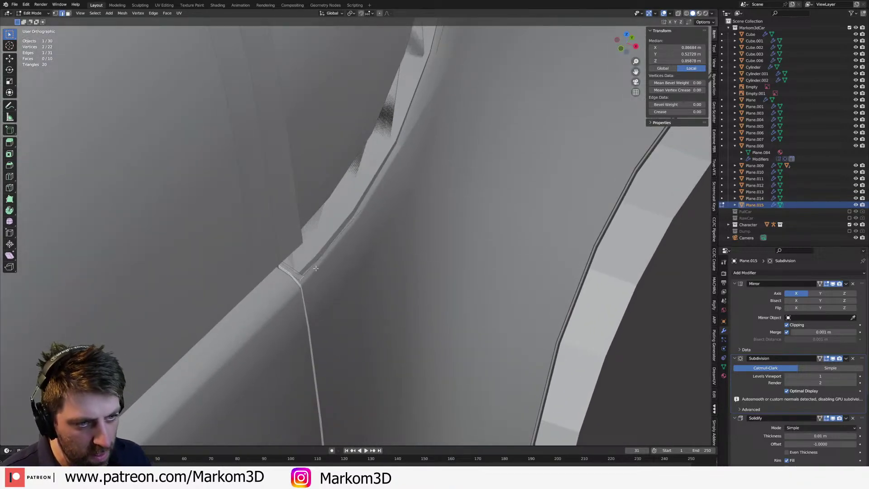
key(g)
key(g)
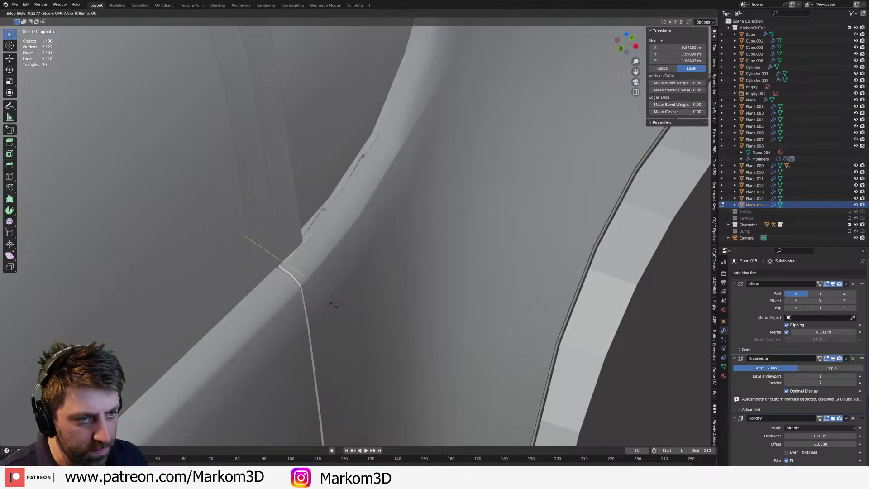
click(330, 305)
middle_drag(330, 305, 348, 279)
- Slide two outer vertices at the rearmost bend of the window trim strip to align it with the body opening
key(z)
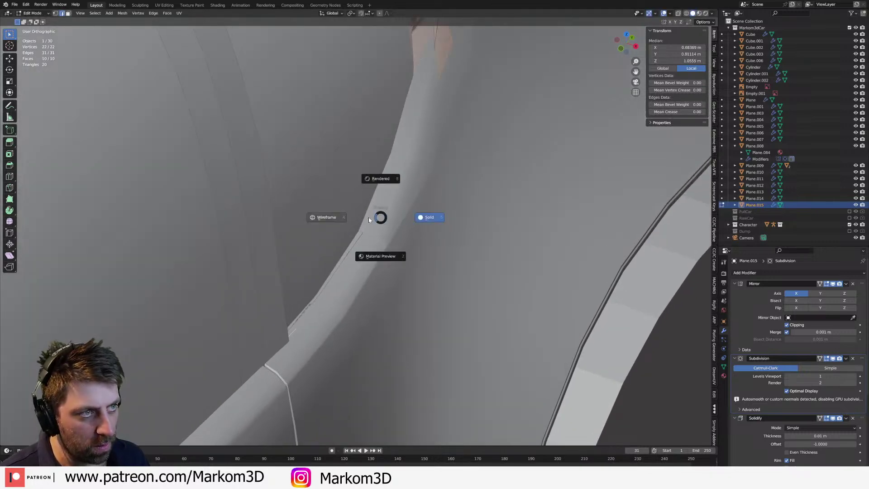
click(326, 215)
key(a)
key(1)
click(455, 64)
key(z)
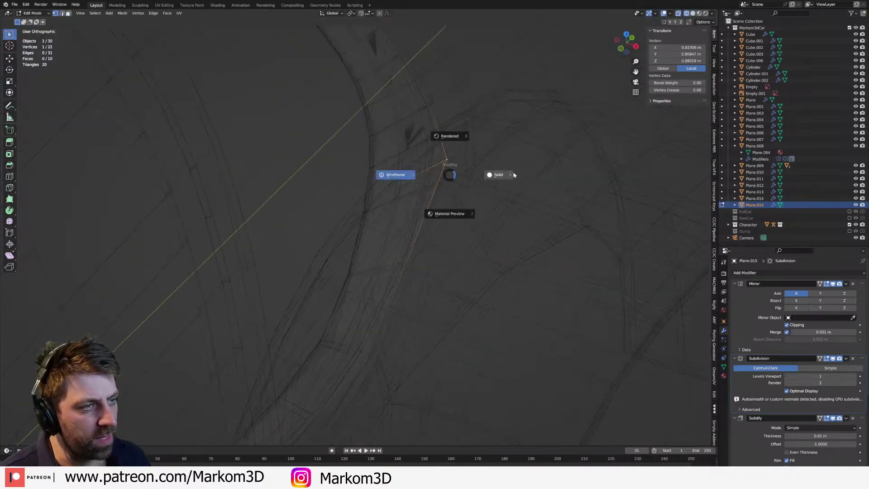
click(480, 174)
key(g)
key(g)
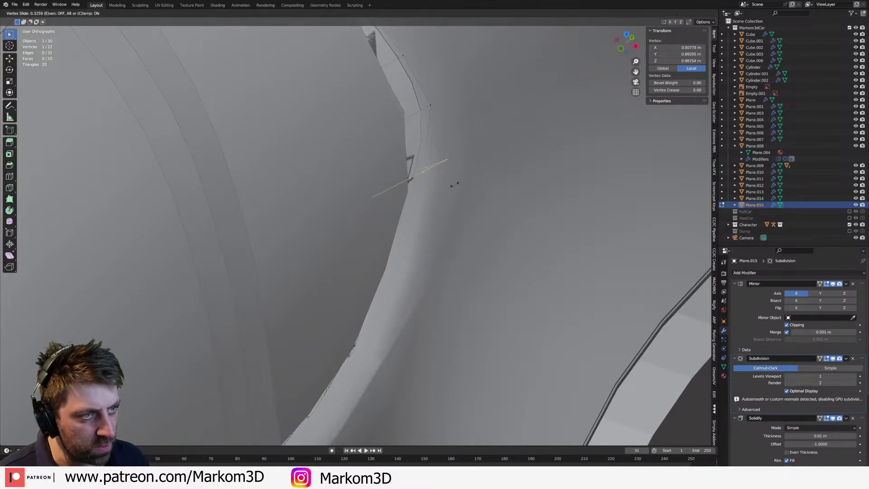
click(450, 179)
key(g)
key(g)
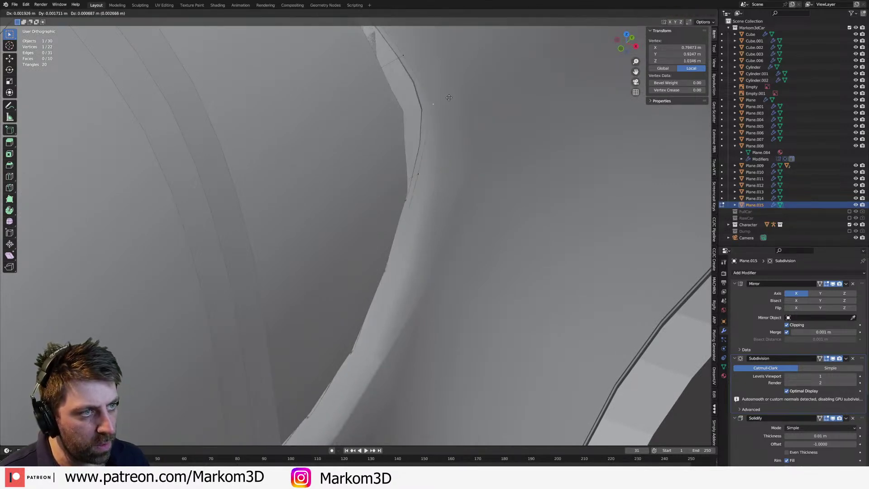
click(445, 111)
- Slide the next two outer vertices further up the trim strip along their edges, and return to Object Mode
shift+middle_drag(413, 71, 435, 130)
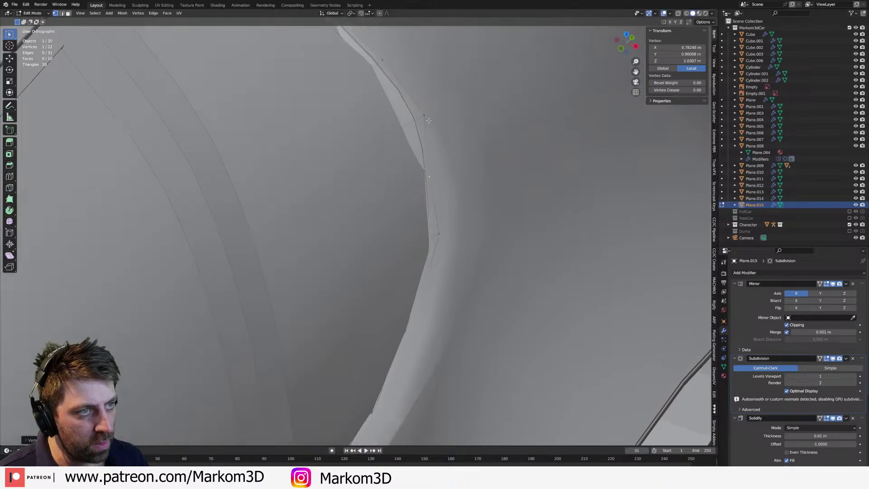
click(427, 116)
key(g)
key(g)
click(467, 107)
shift+middle_drag(393, 59, 421, 102)
click(421, 102)
key(g)
key(g)
click(425, 97)
scroll(445, 170, down, 3)
key(Tab)
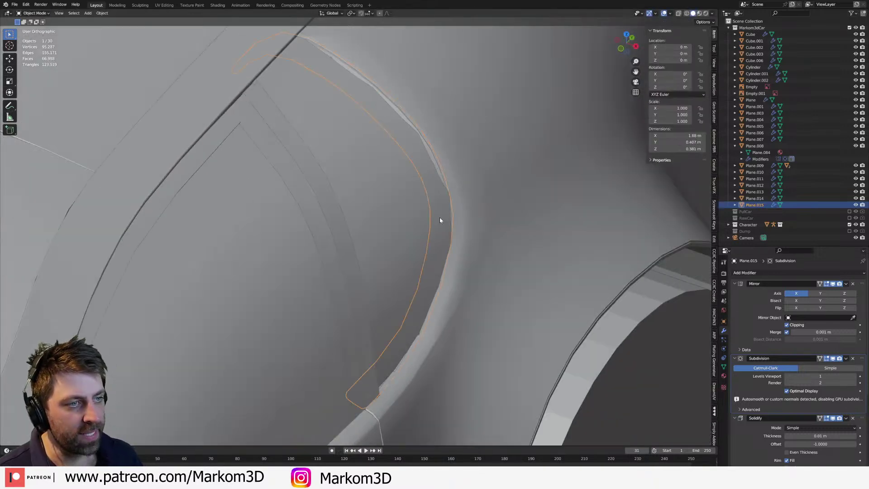
- Try to slide the trim strip's inner edge loop towards its outer edge in wireframe view
key(z)
click(384, 330)
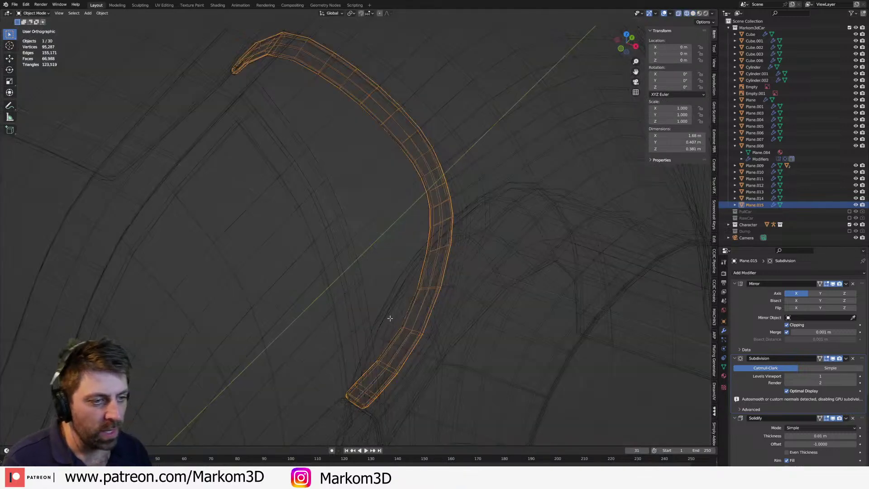
key(Tab)
alt+click(400, 311)
scroll(413, 301, down, 3)
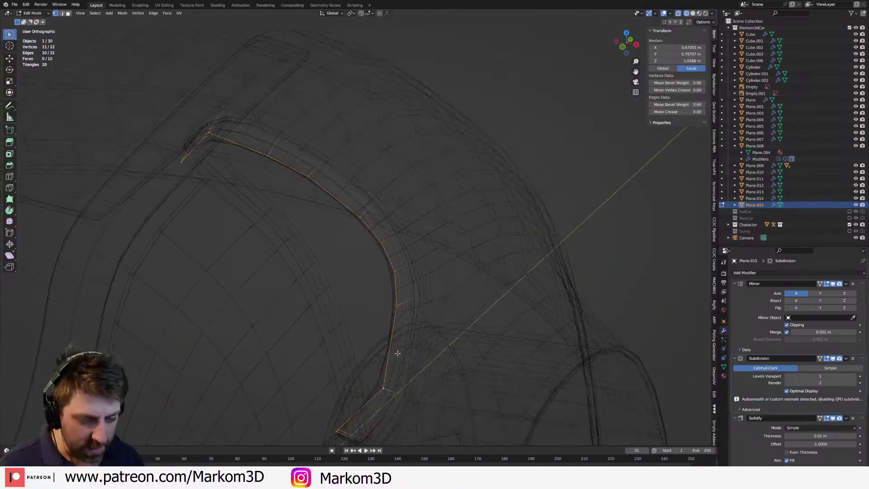
key(g)
key(g)
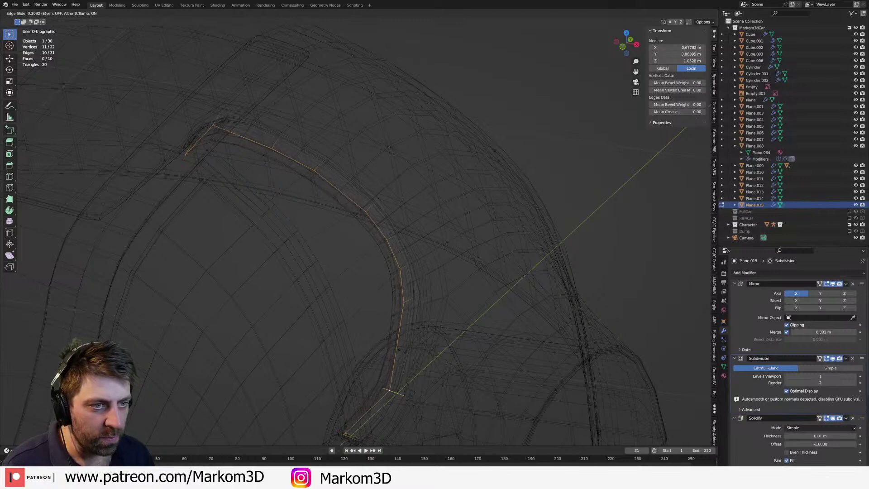
click(402, 324)
alt+click(412, 279)
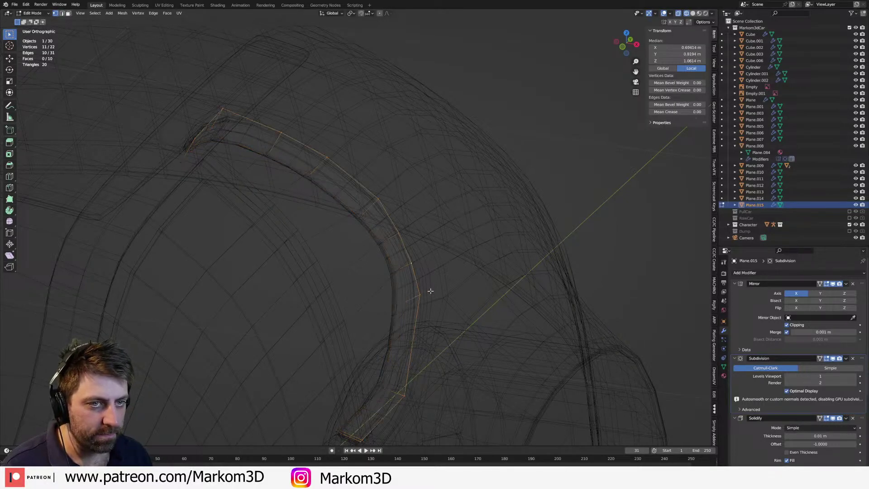
alt+click(397, 294)
- Set the window trim strip's Solidify offset to about 0.12, then leave Edit Mode and deselect everything
middle_drag(435, 301, 491, 279)
scroll(766, 384, down, 5)
drag(816, 331, 846, 331)
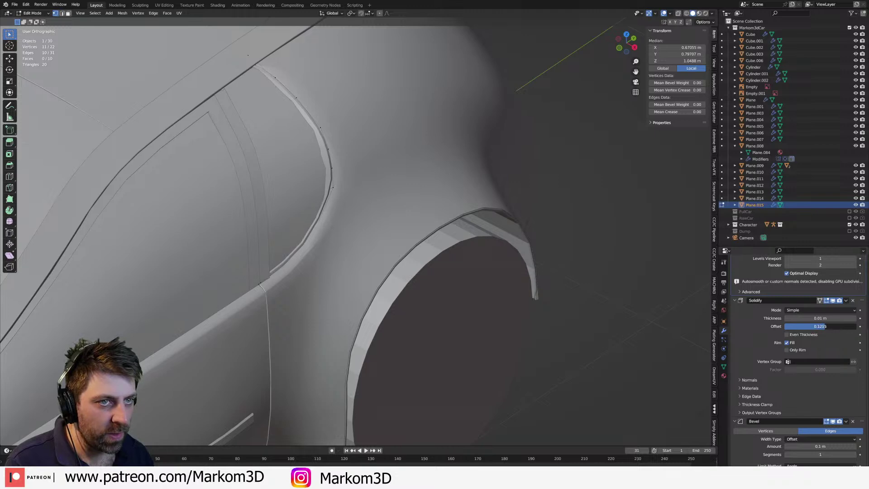
key(Tab)
key(alt+a)
- Delete all faces of the old rear quarter window panel
middle_drag(560, 270, 540, 249)
scroll(586, 246, up, 3)
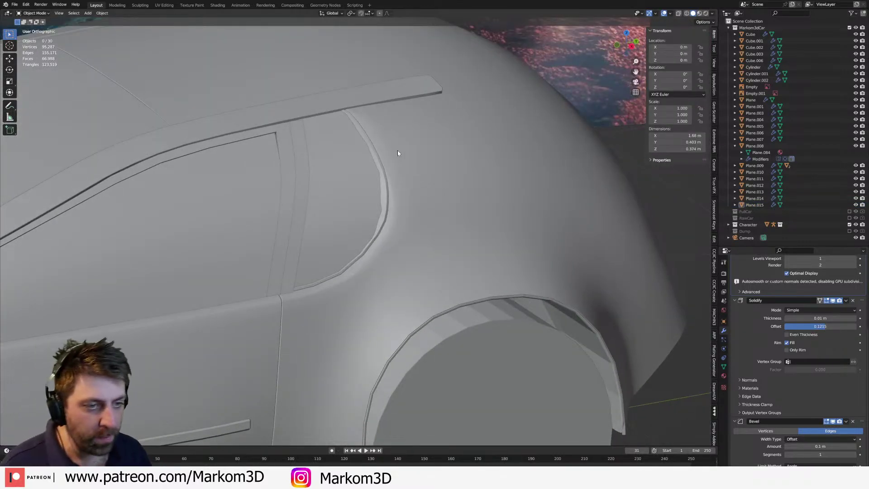
middle_drag(397, 150, 544, 270)
click(540, 290)
mouse_move(543, 310)
middle_down()
mouse_move(522, 314)
mouse_move(541, 317)
middle_up()
key(Tab)
shift+middle_drag(558, 316, 505, 302)
key(3)
click(450, 297)
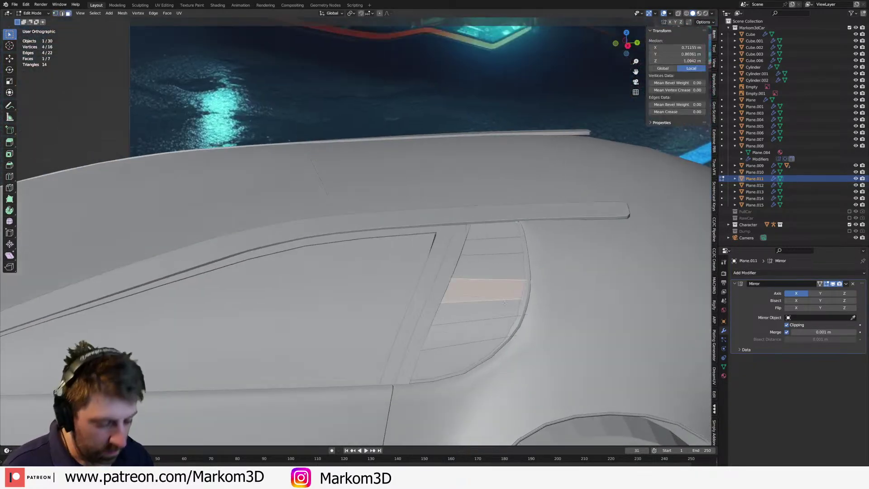
key(x)
click(502, 287)
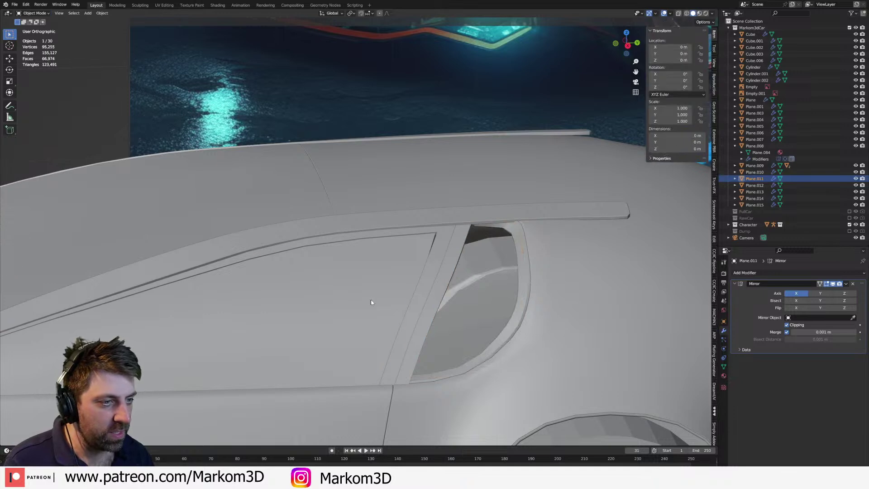
click(397, 283)
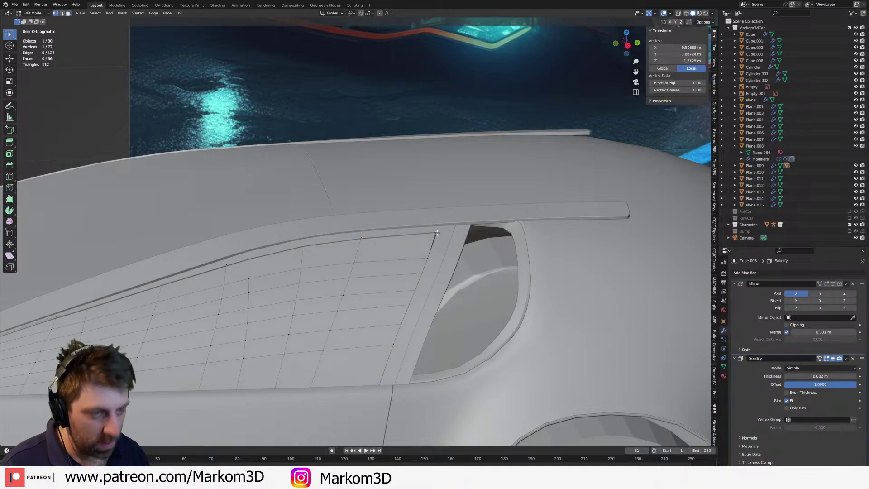
key(Tab)
mouse_move(480, 298)
middle_down()
mouse_move(525, 291)
mouse_move(481, 295)
mouse_move(498, 291)
mouse_move(473, 270)
mouse_move(497, 337)
mouse_move(459, 359)
middle_up()
- Duplicate all faces of the rear quarter window trim strip in place and separate the copy into its own object
click(482, 294)
key(Tab)
key(z)
click(399, 352)
key(a)
key(KP_Decimal)
scroll(453, 360, up, 3)
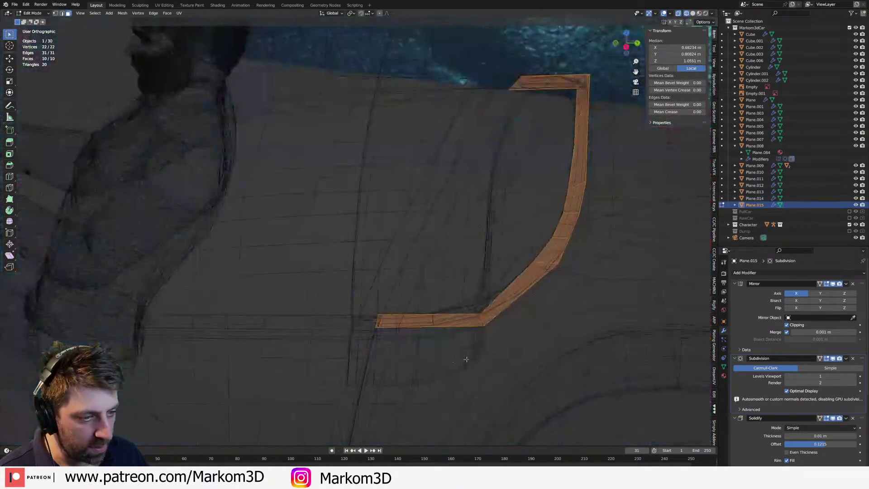
key(shift+d)
right_click(491, 323)
key(p)
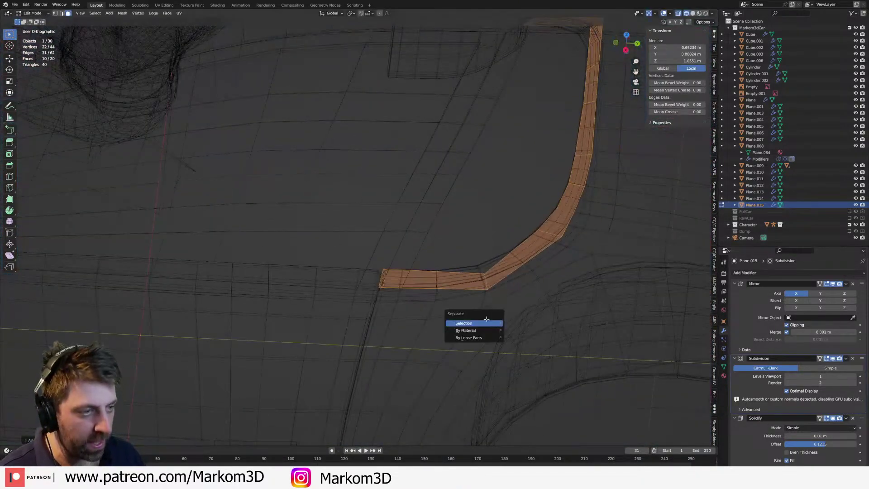
click(492, 325)
key(Tab)
- Open the separated trim strip copy for editing in solid view and remove its Solidify modifier
click(464, 278)
key(z)
click(547, 300)
key(Tab)
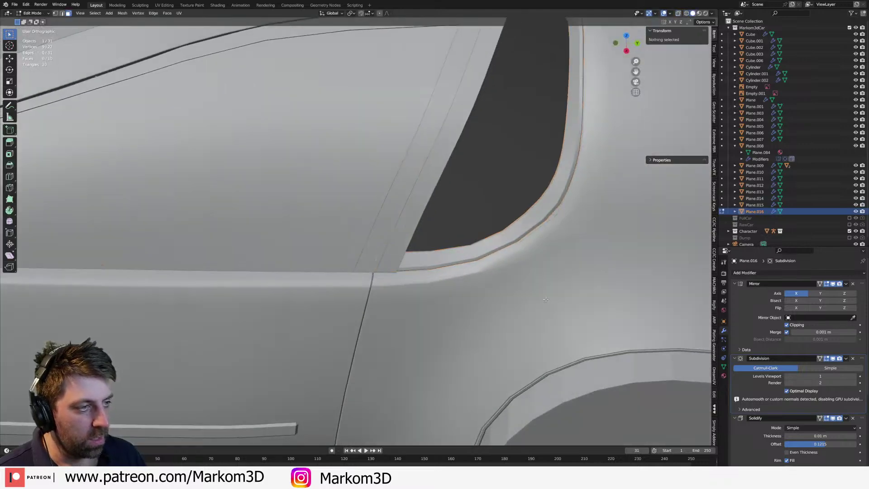
scroll(815, 350, down, 2)
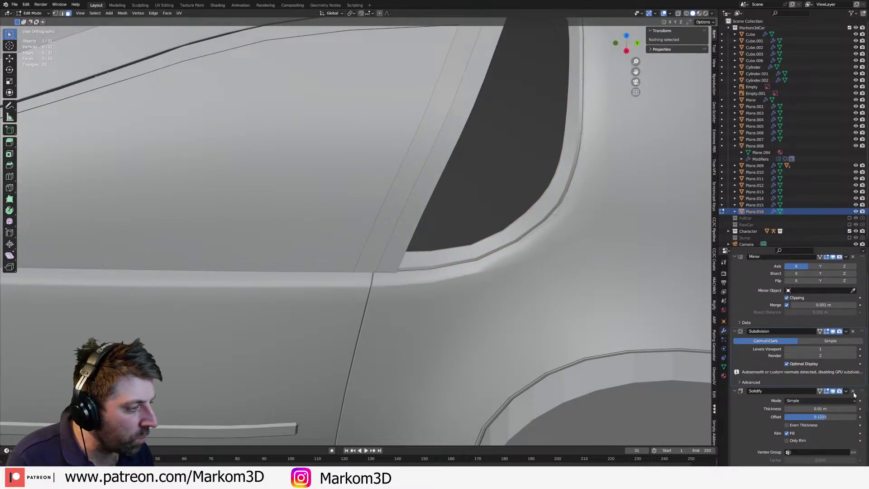
click(853, 391)
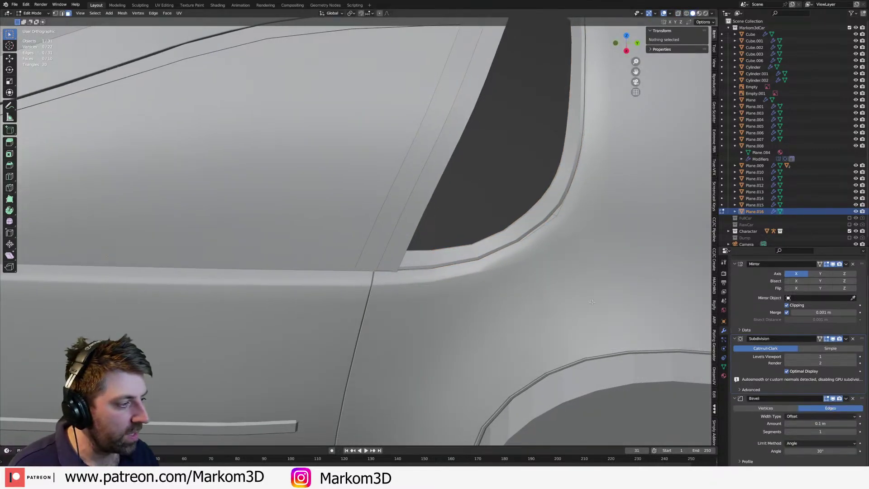
- Examine the separated strip copy's whole mesh in wireframe, then return to Object Mode in solid view
key(z)
click(561, 301)
key(a)
middle_drag(561, 300, 531, 283)
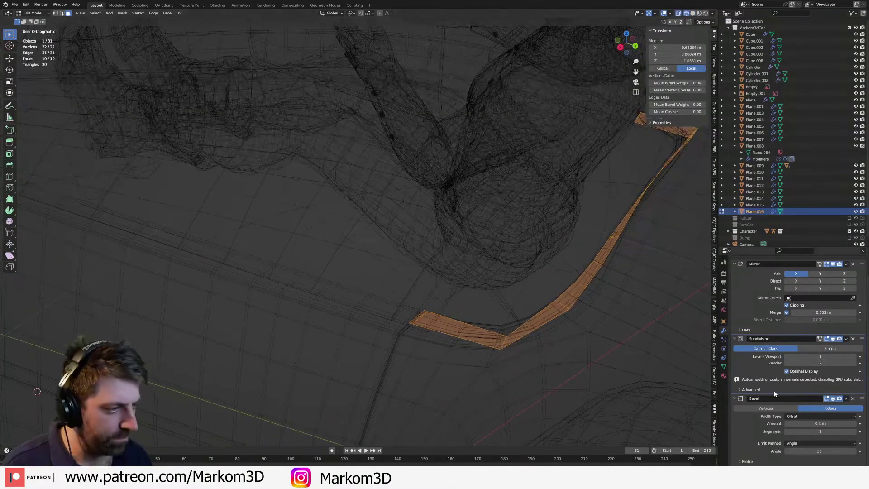
key(alt+a)
key(Tab)
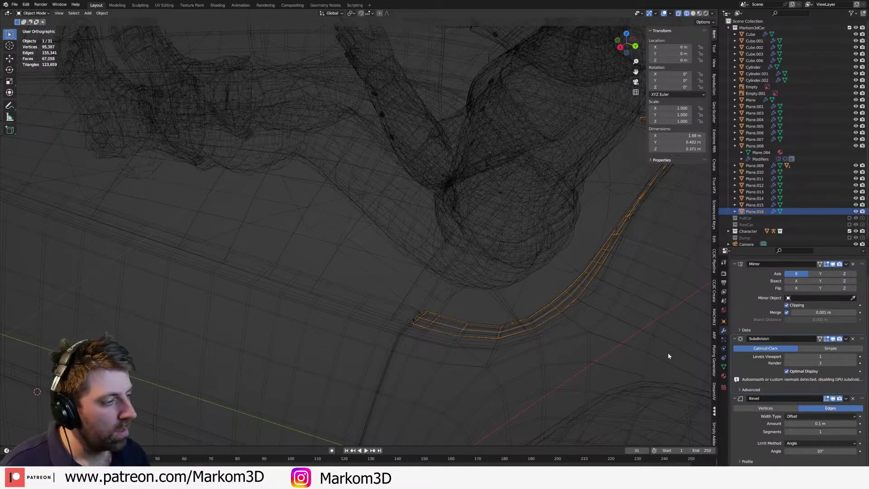
key(z)
click(634, 337)
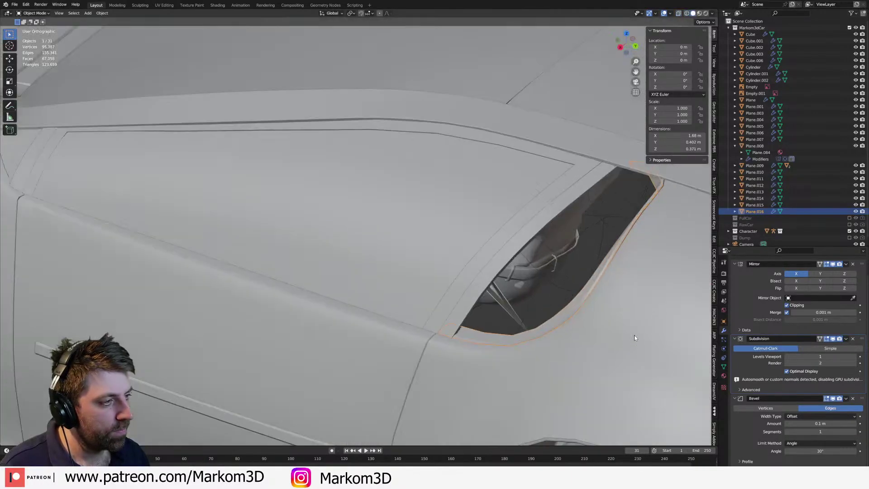
- Join the slanted pillar trim beside the door window into the quarter window trim strip object
click(469, 308)
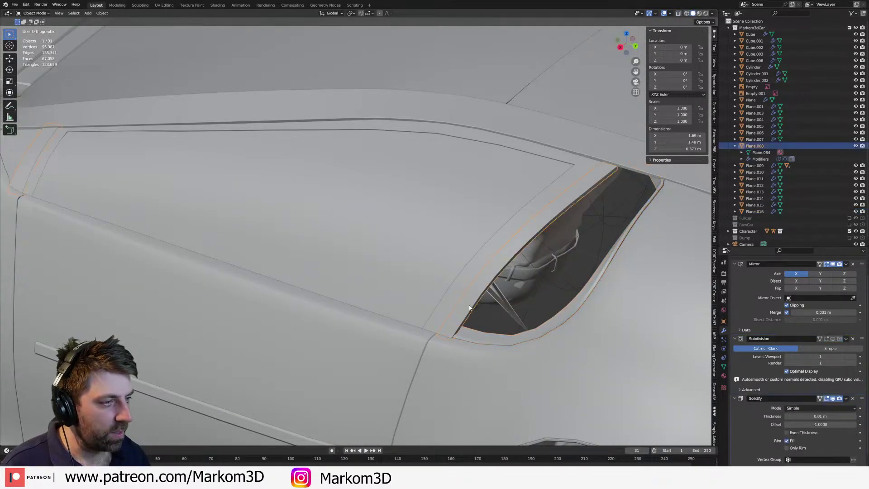
shift+click(492, 335)
key(ctrl+j)
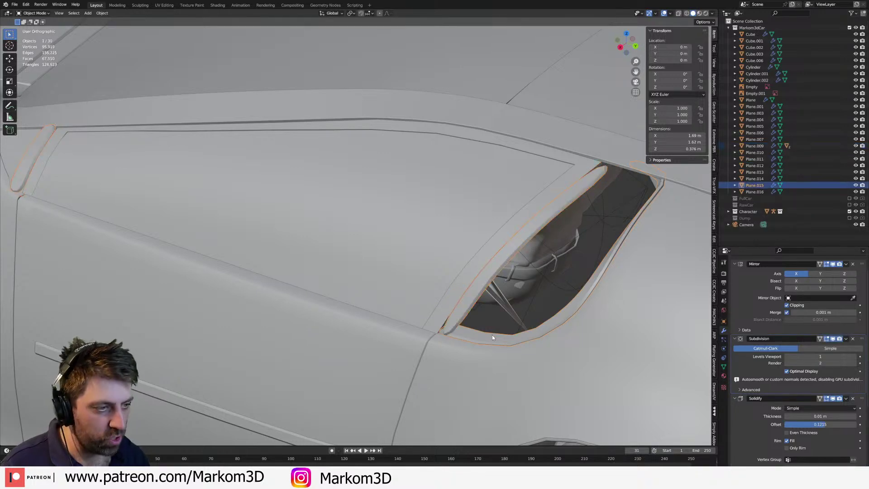
key(Tab)
key(Tab)
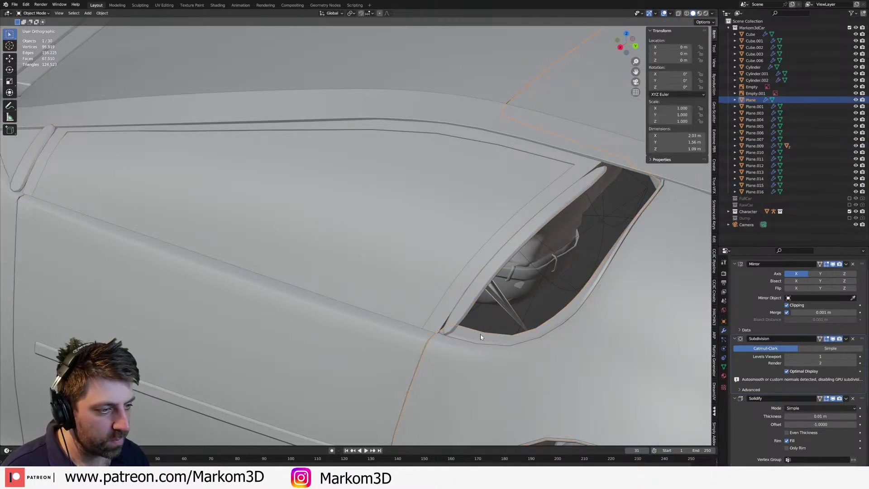
- Open the joined trim for editing and examine in wireframe the gap between the strip's upper end and the pillar
click(480, 334)
key(Tab)
scroll(493, 248, up, 4)
key(z)
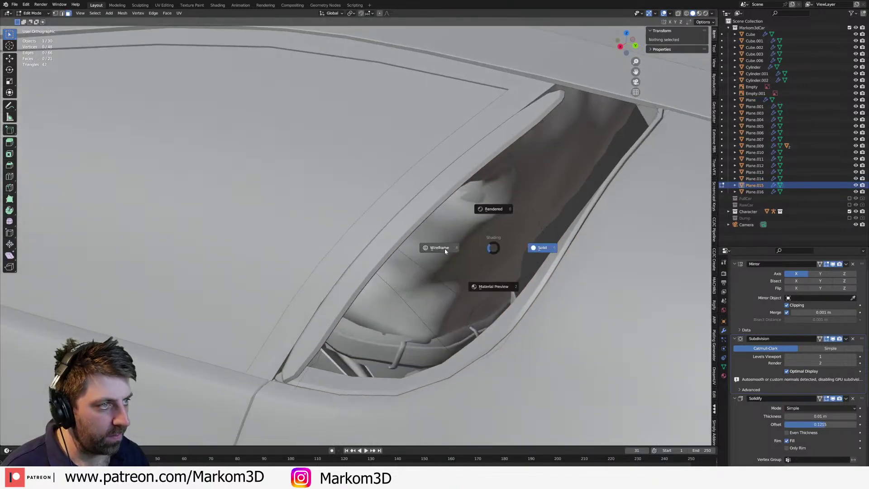
key(a)
mouse_move(458, 240)
middle_down()
mouse_move(419, 277)
mouse_move(458, 272)
mouse_move(481, 229)
mouse_move(339, 283)
mouse_move(277, 283)
middle_up()
key(z)
click(304, 312)
mouse_move(305, 312)
middle_down()
mouse_move(326, 295)
mouse_move(278, 307)
middle_up()
key(z)
click(298, 303)
middle_drag(363, 290, 392, 317)
key(alt+a)
click(341, 332)
key(2)
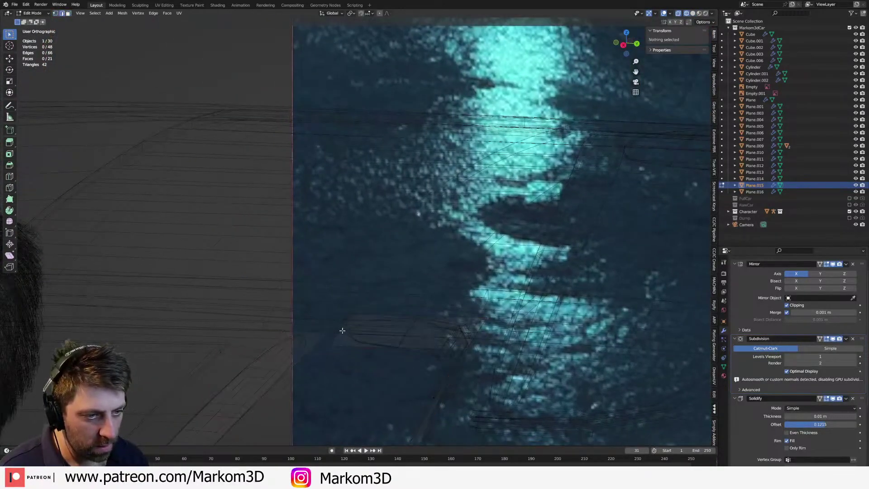
- Extrude the trim strip's upper end edge forward over the pillar top and add a loop cut across the strip's upper section
click(342, 331)
key(KP_3)
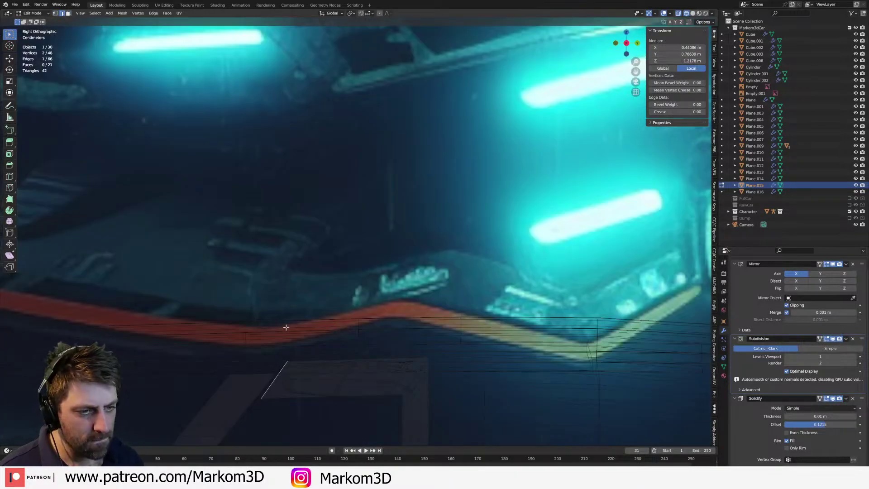
shift+middle_drag(317, 330, 414, 358)
key(e)
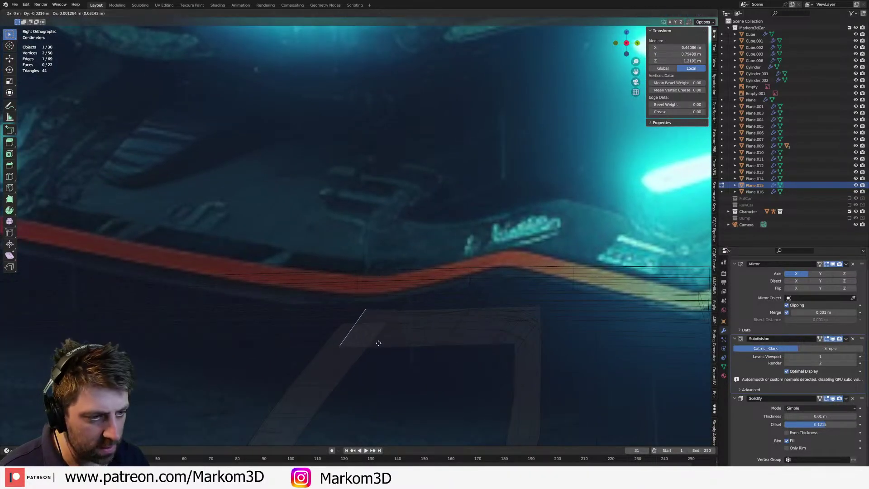
click(325, 346)
middle_drag(382, 320, 417, 359)
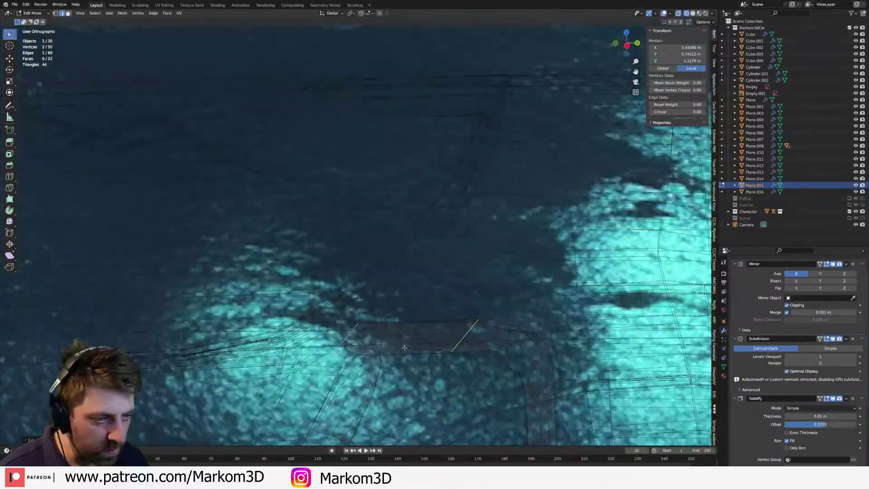
click(405, 347)
right_click(406, 344)
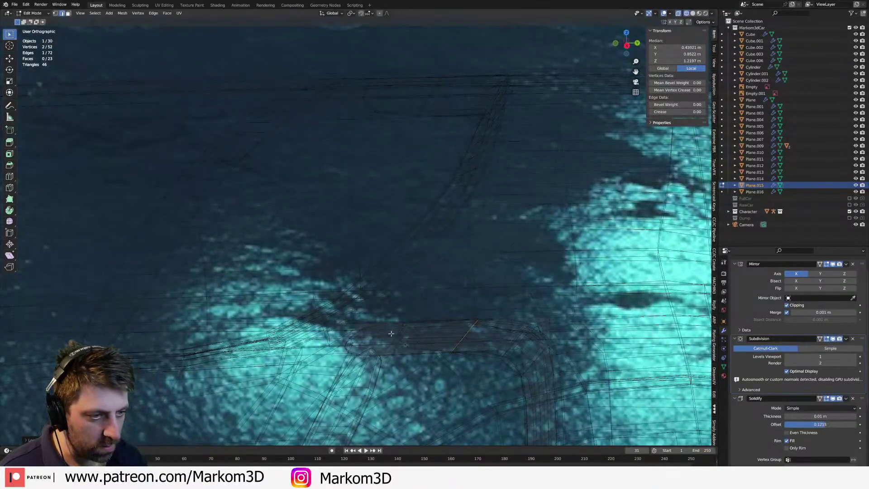
key(1)
key(a)
middle_drag(406, 338, 374, 350)
shift+middle_drag(428, 277, 369, 345)
click(348, 345)
shift+click(367, 319)
key(m)
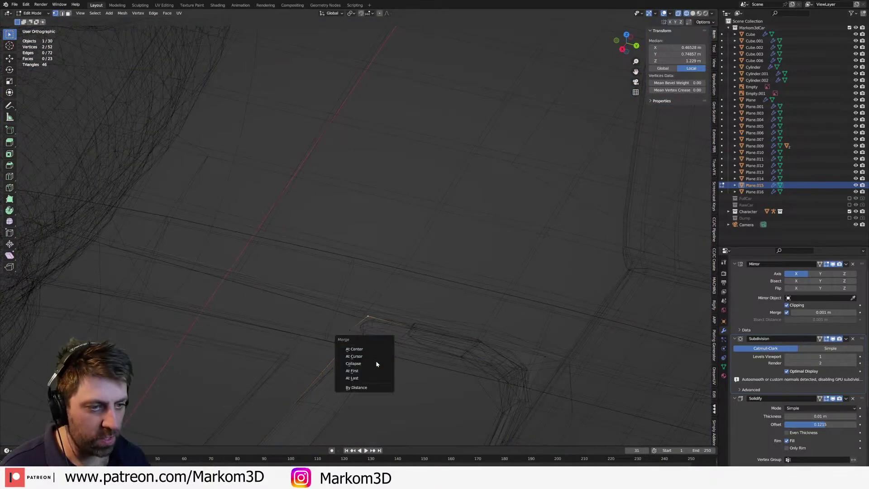
key(Escape)
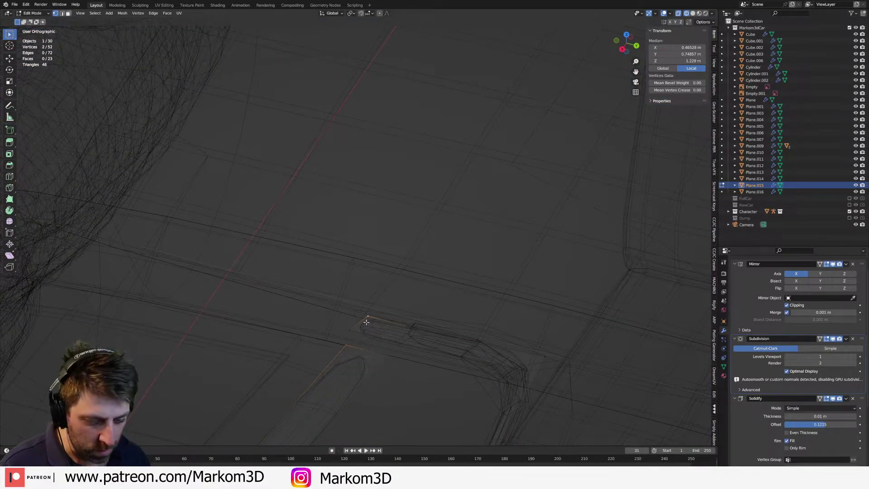
- Fill a face between the pillar trim's upper end edge and the facing edge of the extruded strip segment
key(2)
click(372, 350)
shift+click(394, 318)
key(f)
middle_drag(427, 394, 423, 379)
shift+middle_drag(394, 429, 398, 362)
- Inspect the new junction between the pillar trim and the window strip in solid and wireframe shading
click(400, 354)
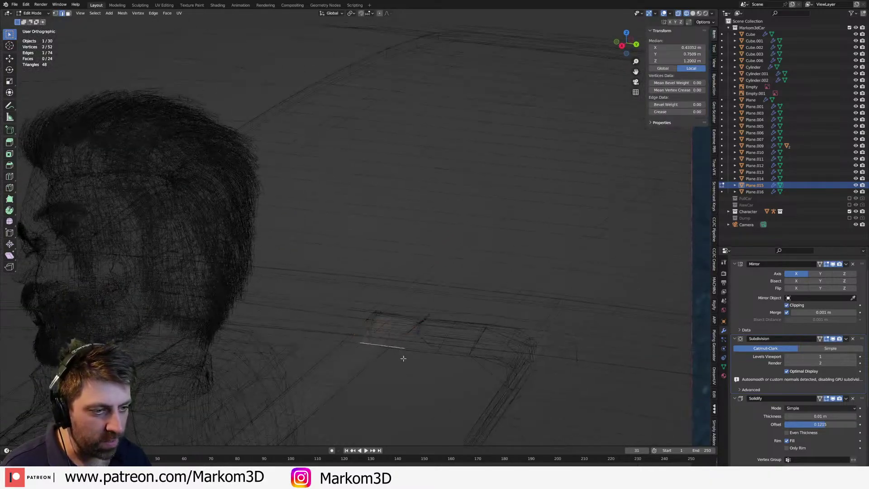
key(z)
click(498, 378)
mouse_move(491, 367)
middle_down()
mouse_move(456, 288)
mouse_move(469, 282)
middle_up()
key(z)
click(412, 296)
key(z)
click(450, 287)
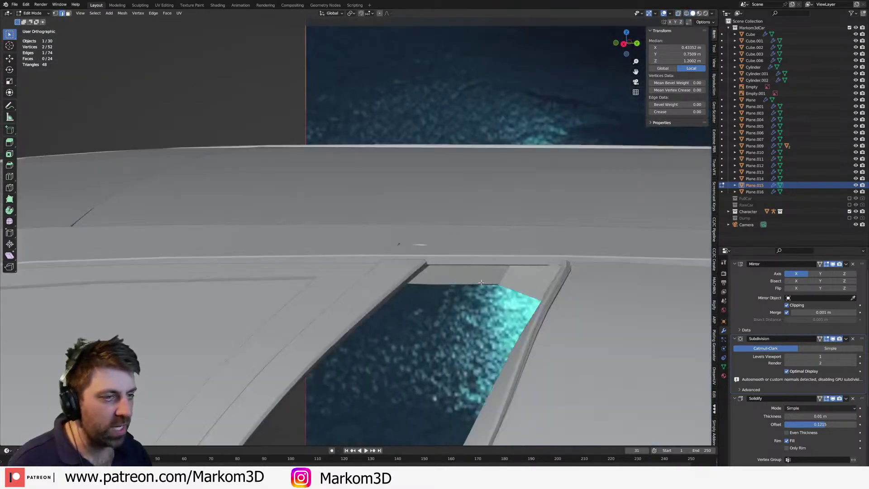
- Move the selected edge at the top of the side window opening up towards the roofline
key(z)
click(421, 270)
key(g)
key(z)
click(424, 260)
key(z)
click(475, 263)
middle_drag(475, 265, 433, 321)
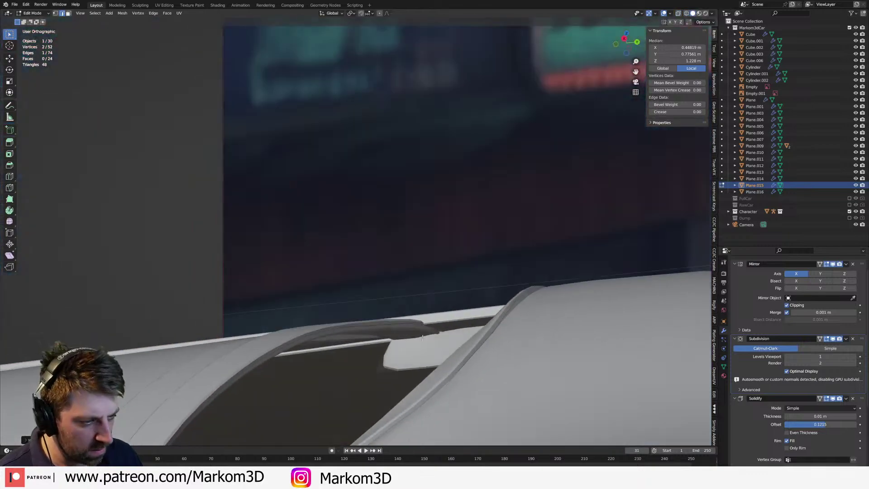
- Delete the selected edge at the top of the window opening
key(x)
click(398, 371)
middle_drag(399, 371, 421, 372)
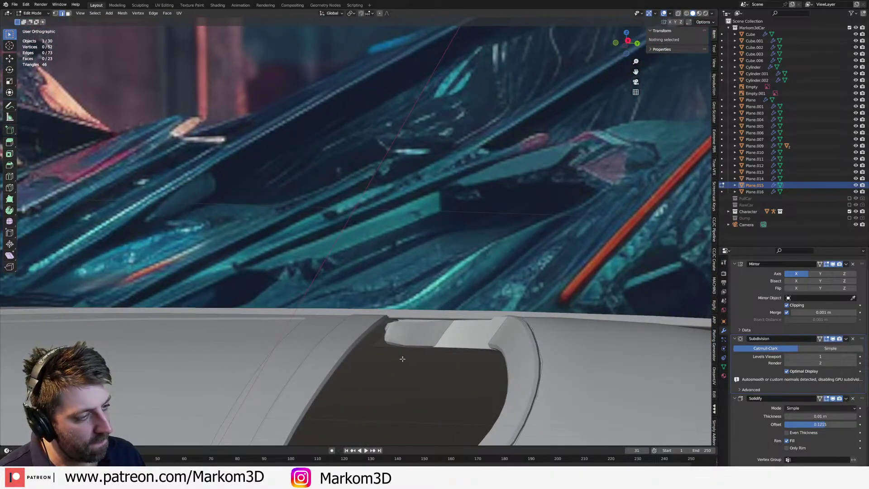
mouse_move(403, 358)
middle_down()
mouse_move(381, 363)
mouse_move(460, 349)
mouse_move(431, 351)
mouse_move(447, 374)
mouse_move(372, 309)
mouse_move(482, 279)
mouse_move(418, 341)
mouse_move(522, 306)
middle_up()
- Select the edge loop along the curved rear side of the window frame and delete its vertices
key(shift+z)
key(a)
scroll(461, 299, up, 5)
alt+click(514, 275)
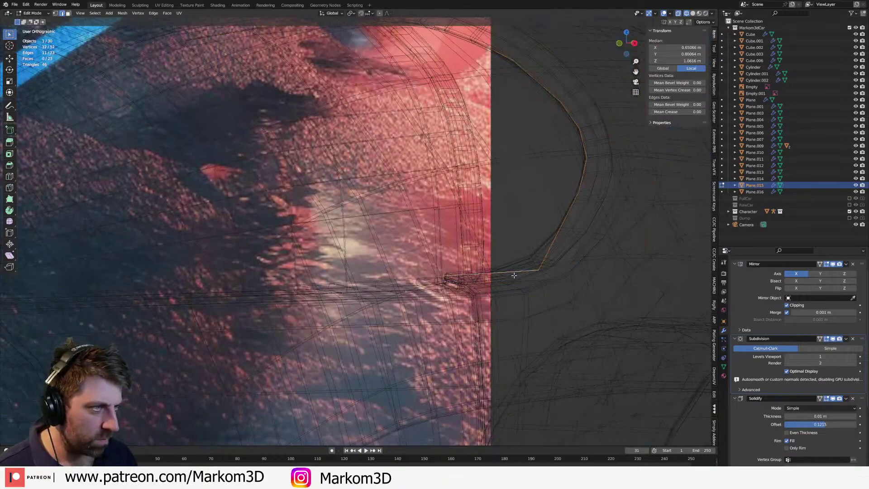
key(x)
click(507, 276)
key(z)
middle_drag(507, 275, 438, 310)
click(529, 280)
key(a)
key(z)
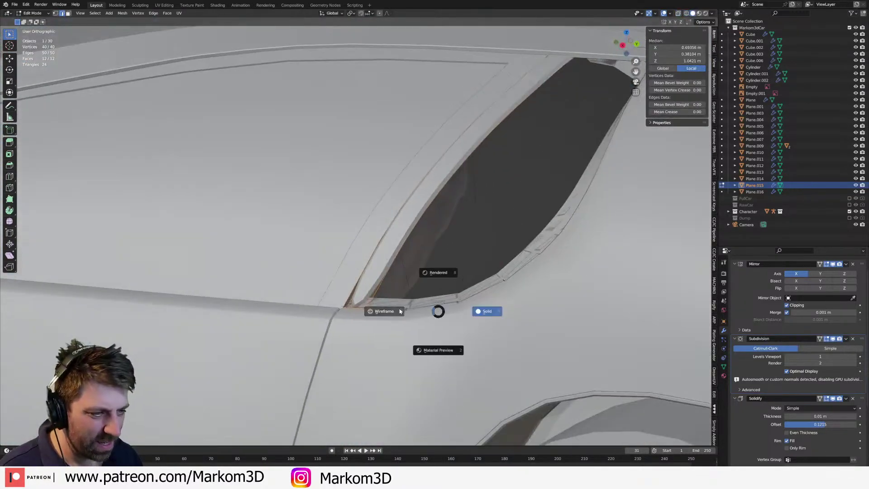
- Merge the two neighbouring vertices at the pillar strip's lower front corner, working in wireframe shading
click(400, 311)
key(1)
click(294, 294)
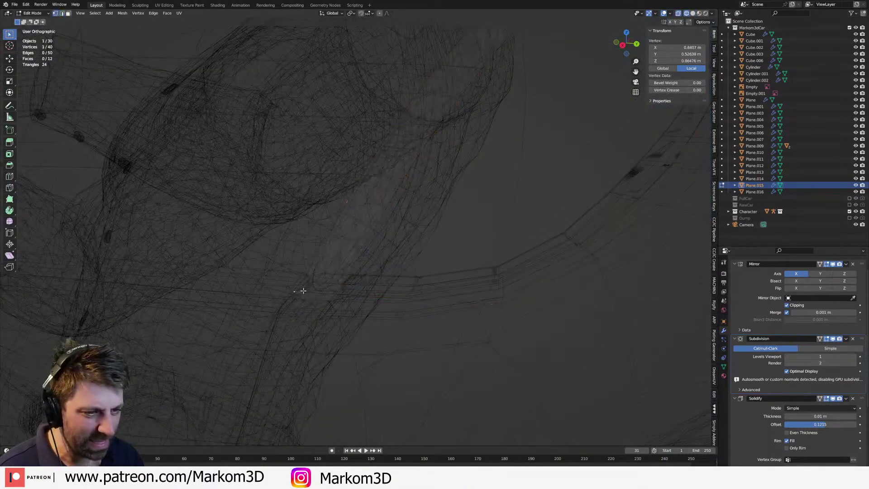
shift+click(299, 304)
key(z)
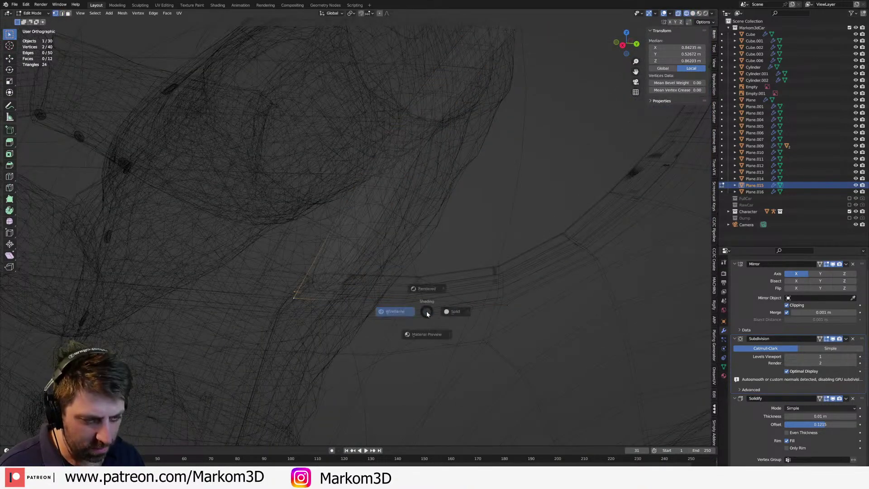
click(411, 315)
mouse_move(410, 315)
middle_down()
mouse_move(364, 313)
mouse_move(392, 310)
middle_up()
key(z)
key(Escape)
key(z)
click(363, 319)
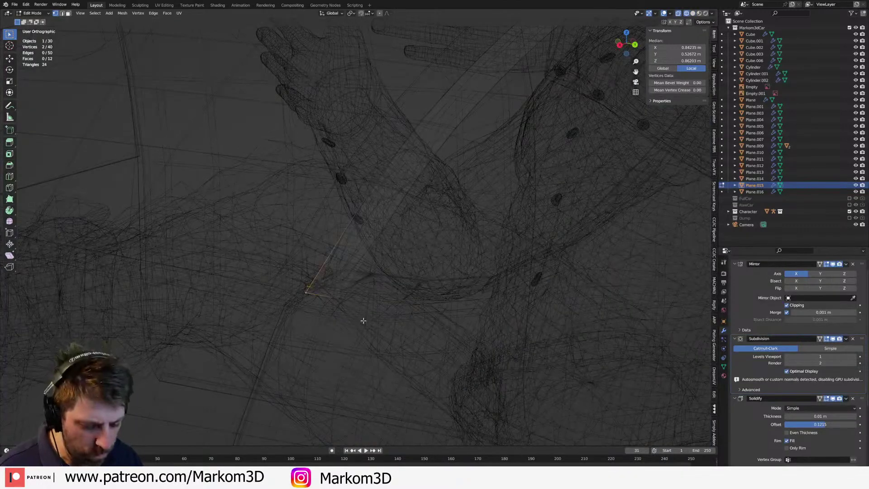
key(m)
click(349, 352)
key(a)
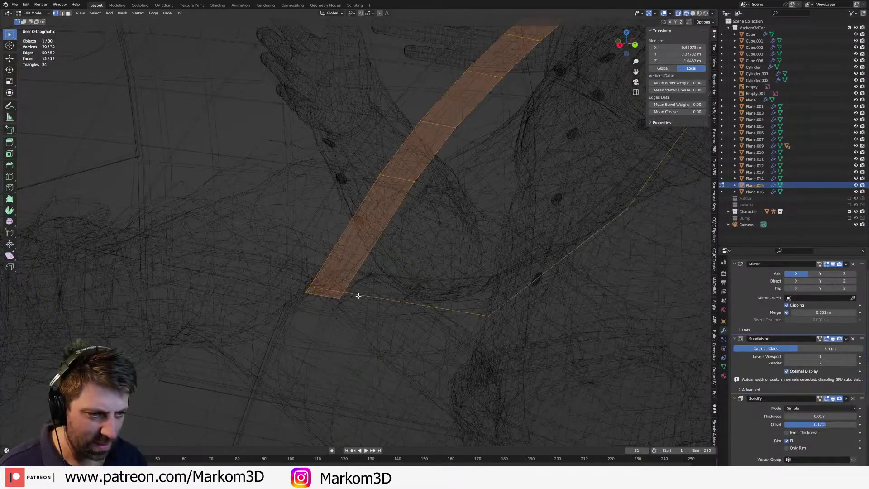
- Subdivide the outline's bottom edge and slide the new vertex towards the pillar strip's lower rear corner
key(2)
click(442, 311)
right_click(427, 311)
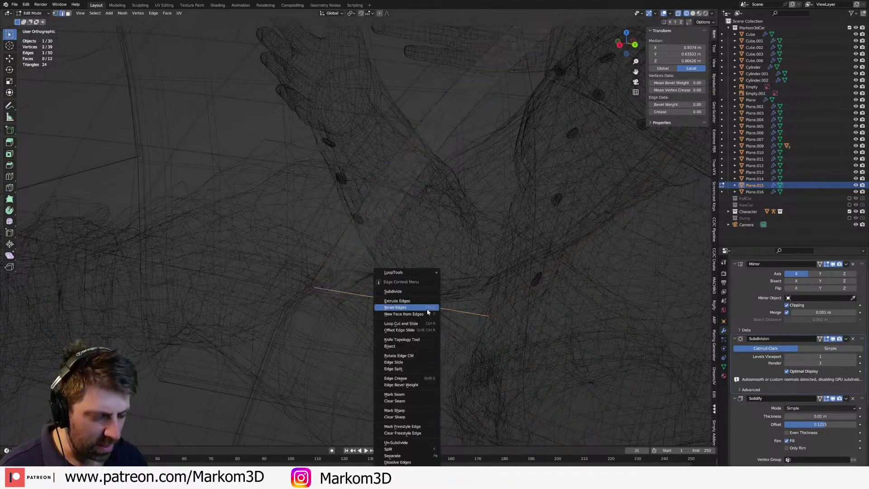
click(393, 291)
key(1)
click(402, 301)
key(shift+v)
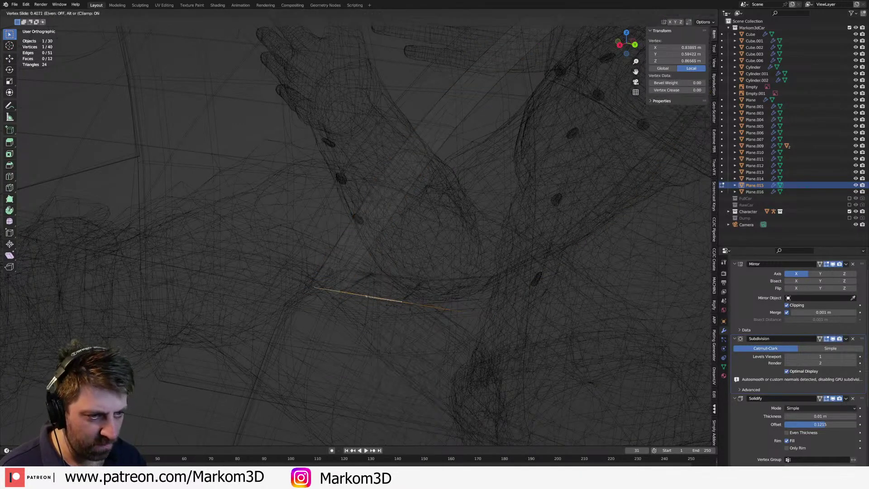
click(344, 301)
- Merge the slid vertex into the pillar strip's lower rear corner, and merge the vertices at its lower front corner
shift+click(341, 298)
key(m)
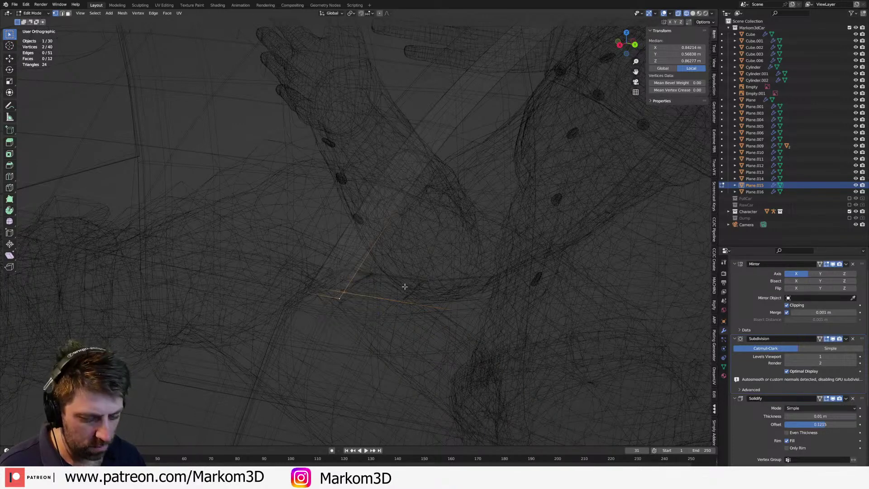
click(341, 288)
shift+click(336, 299)
key(m)
click(351, 303)
shift+click(305, 296)
key(m)
click(326, 307)
- Delete the stray vertex sticking out at the upper end of the pillar strip
key(z)
click(397, 316)
mouse_move(398, 316)
middle_down()
mouse_move(504, 321)
mouse_move(466, 357)
mouse_move(416, 336)
mouse_move(374, 353)
mouse_move(339, 334)
mouse_move(409, 330)
mouse_move(412, 349)
middle_up()
key(z)
click(423, 357)
key(a)
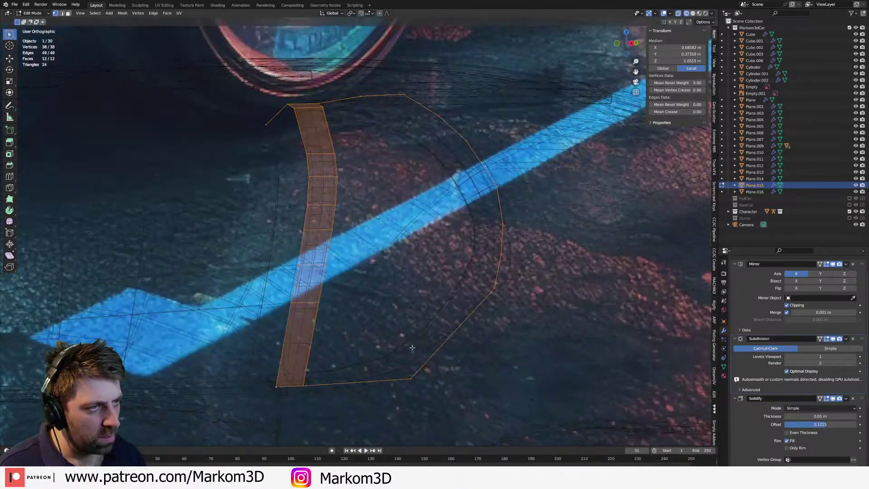
middle_drag(294, 203, 313, 223)
scroll(207, 101, down, 1)
click(176, 75)
key(x)
click(180, 77)
- Select the closed loop around the window opening and try to fill it with faces
key(a)
middle_drag(362, 247, 437, 301)
scroll(437, 302, up, 1)
shift+middle_drag(350, 329, 427, 216)
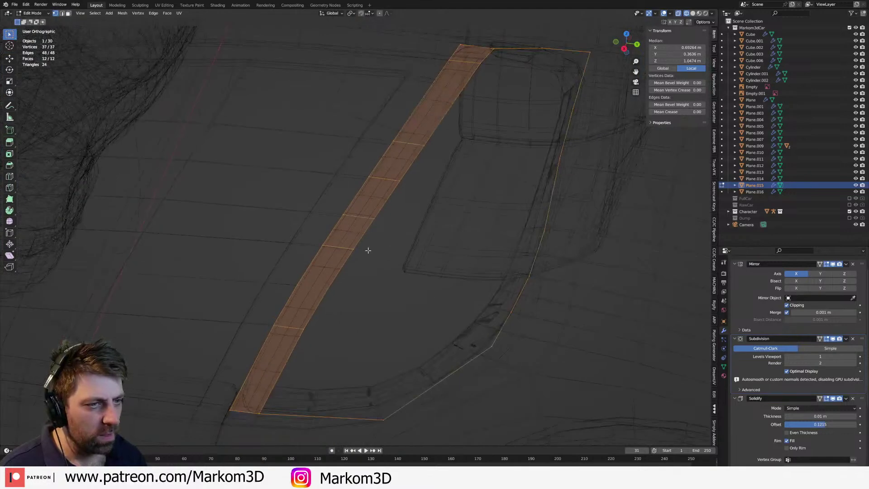
key(2)
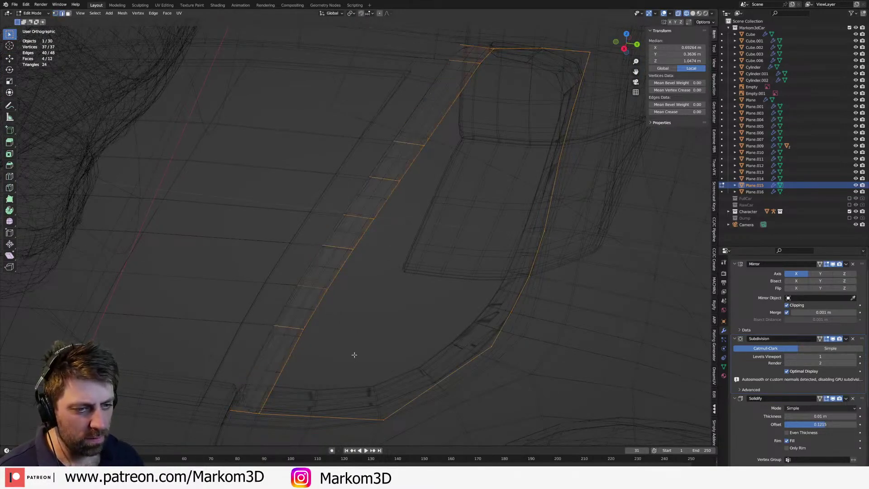
key(1)
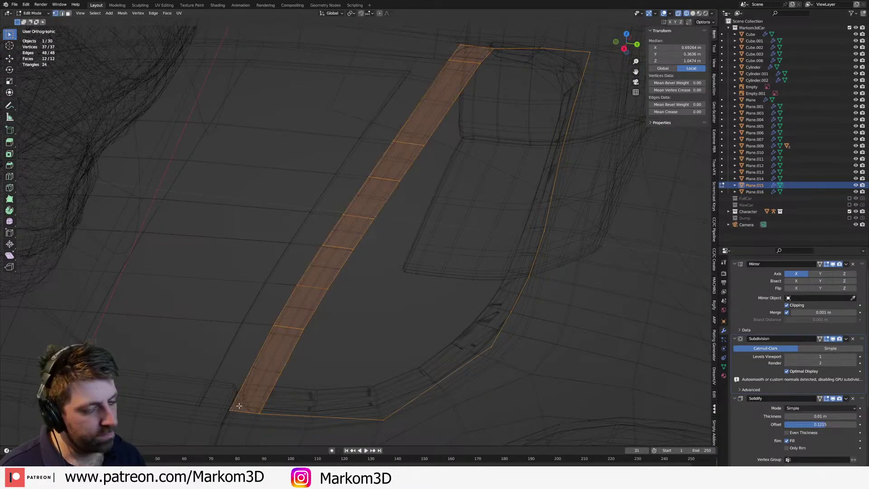
alt+shift+click(259, 359)
key(ctrl+g)
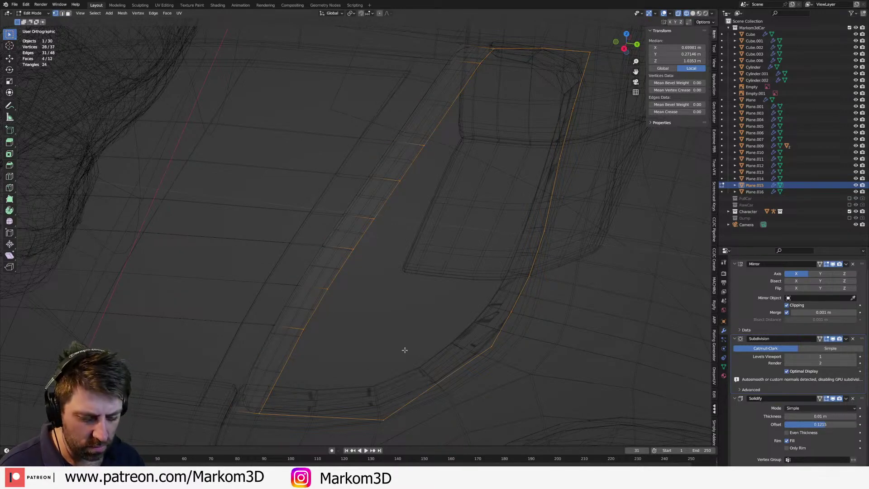
key(ctrl+f)
click(385, 422)
- Subdivide the upper edge on the rear side of the window outline
shift+middle_drag(429, 339, 366, 365)
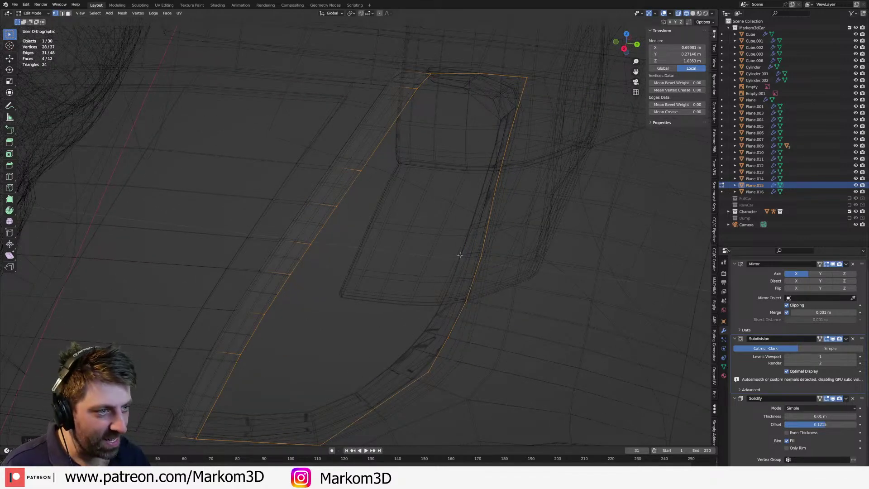
key(2)
click(493, 219)
right_click(498, 231)
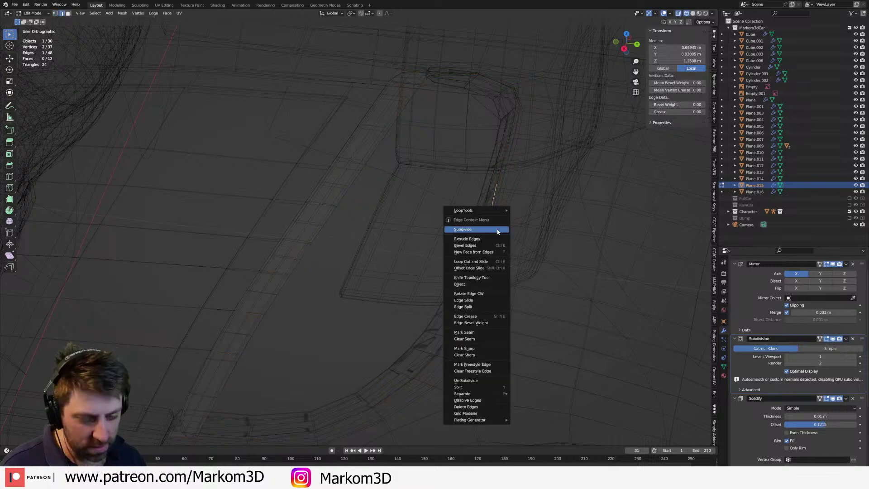
click(497, 232)
key(1)
key(alt+h)
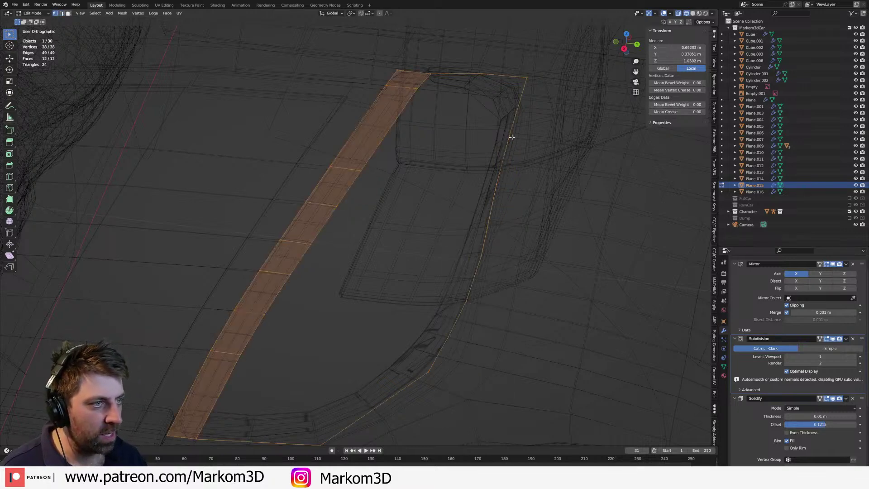
key(h)
right_click(515, 129)
click(501, 140)
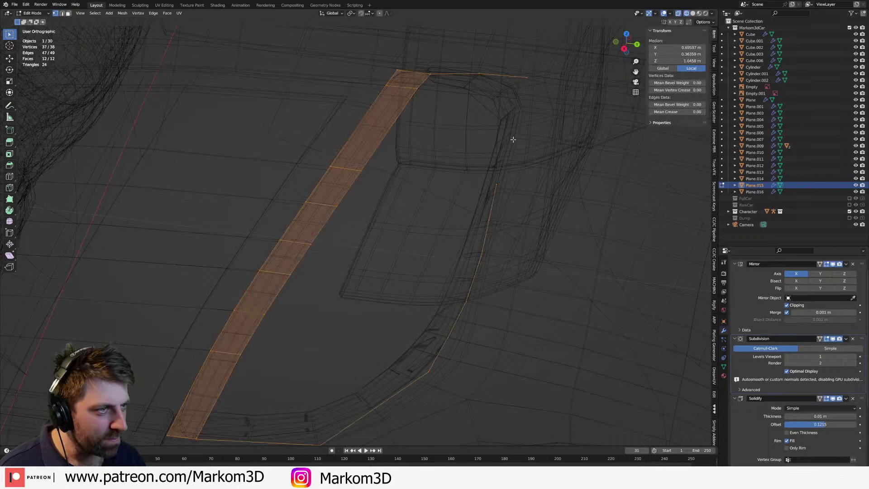
key(ctrl+z)
- Slide the new vertex on the outline's rear side up towards the upper rear corner
click(511, 137)
key(shift+v)
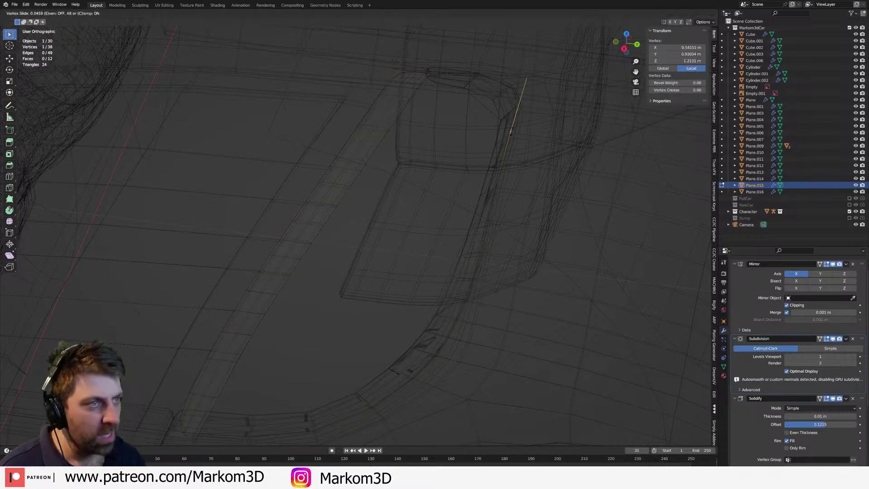
click(532, 95)
- Try filling the window opening from the whole mesh, undo it, and retry from the closed outline loop
key(a)
right_click(492, 145)
click(491, 146)
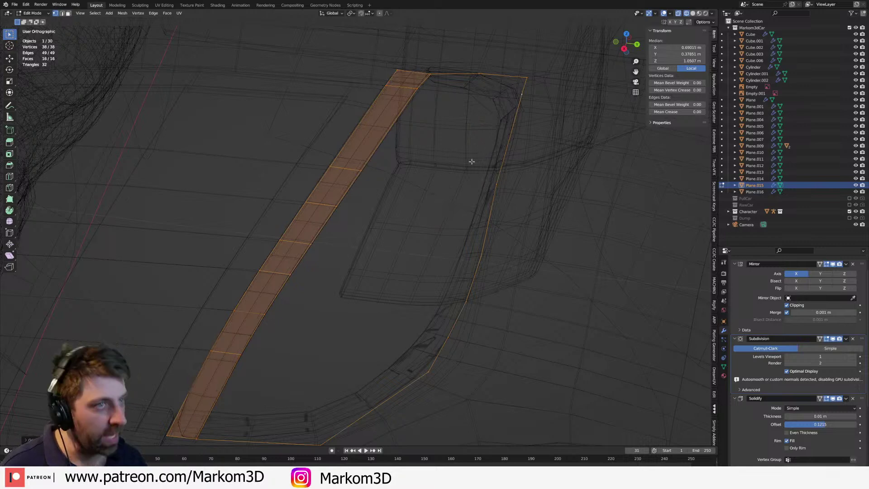
key(ctrl+z)
alt+shift+click(325, 178)
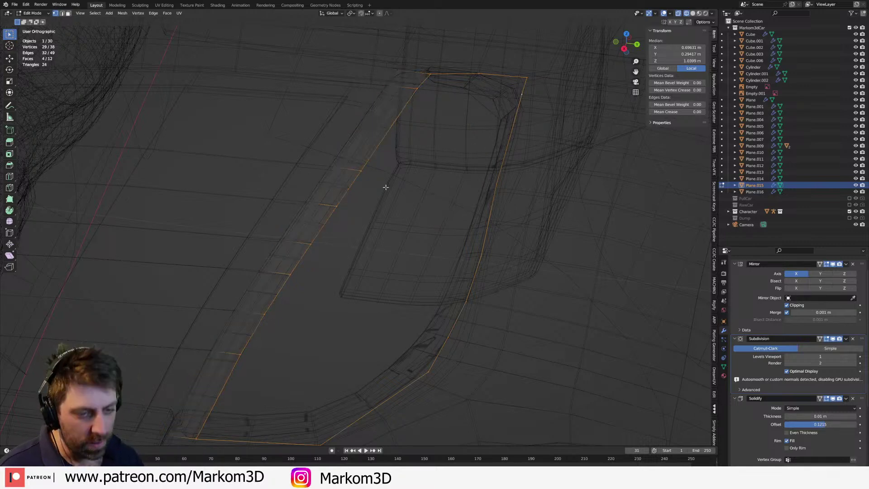
key(ctrl+f)
click(385, 191)
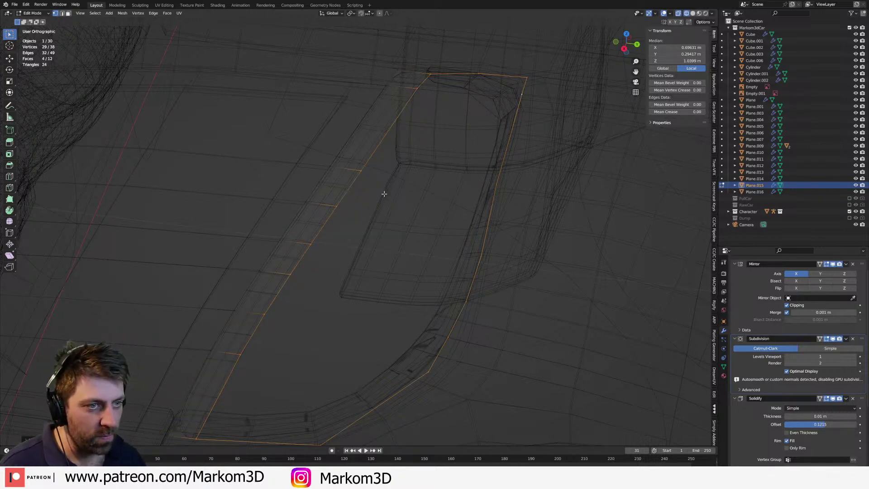
- Subdivide the bottom edge of the window outline behind the pillar strip
middle_drag(396, 183, 400, 185)
middle_drag(344, 243, 330, 363)
key(2)
click(321, 385)
key(shift+z)
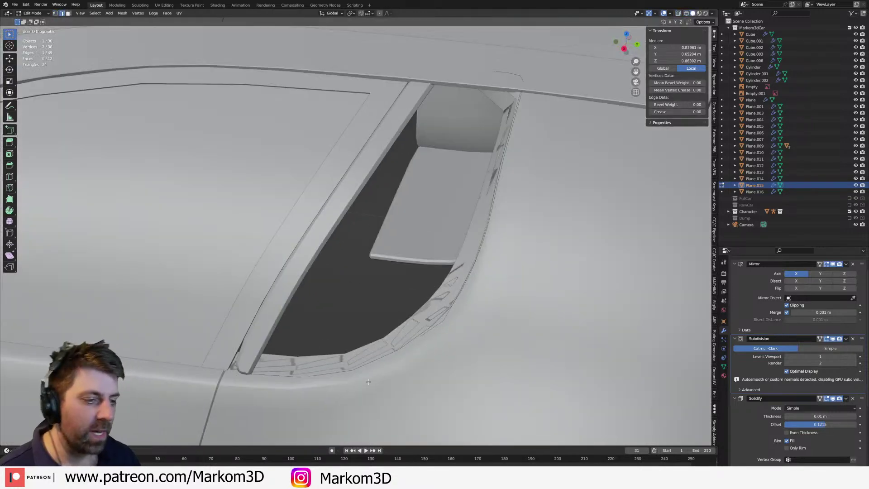
key(z)
click(312, 380)
right_click(335, 383)
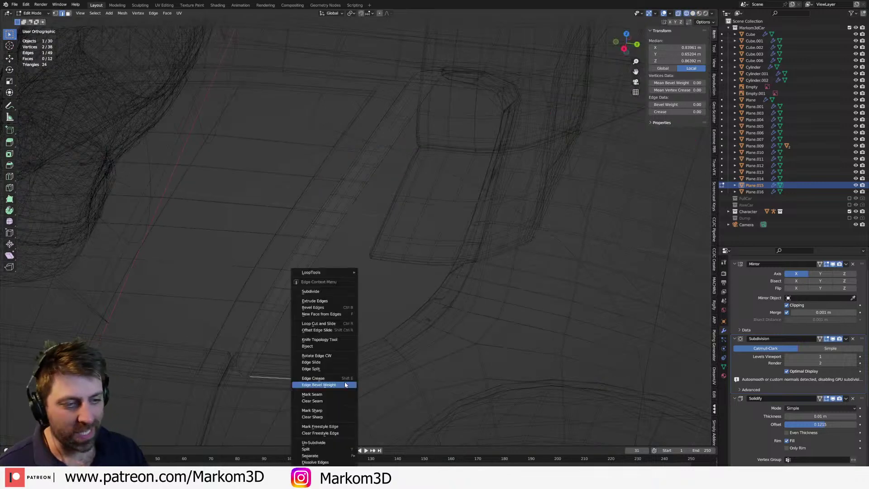
click(334, 291)
key(a)
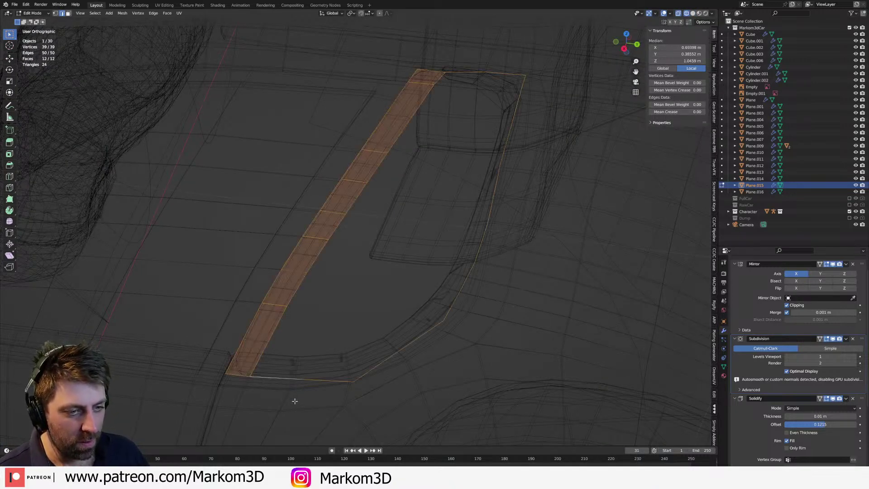
- Select the loop around the window opening and try again to fill it with faces
right_click(287, 355)
alt+shift+click(281, 291)
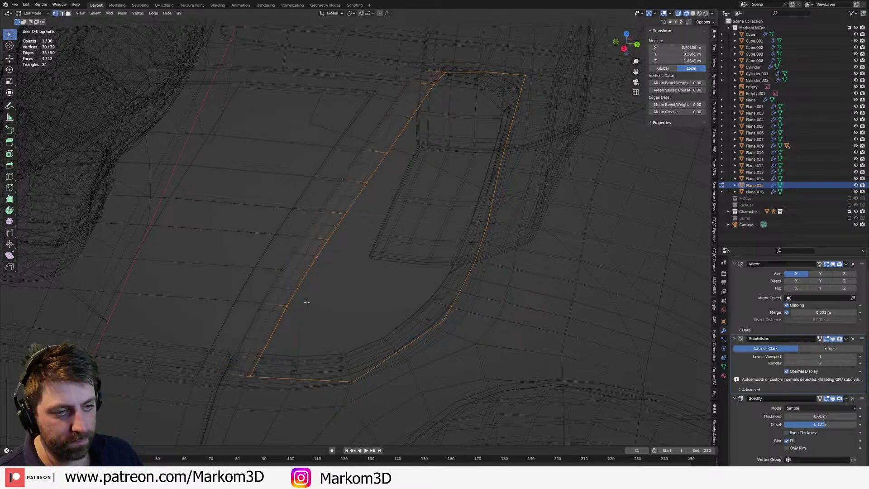
right_click(351, 318)
click(351, 318)
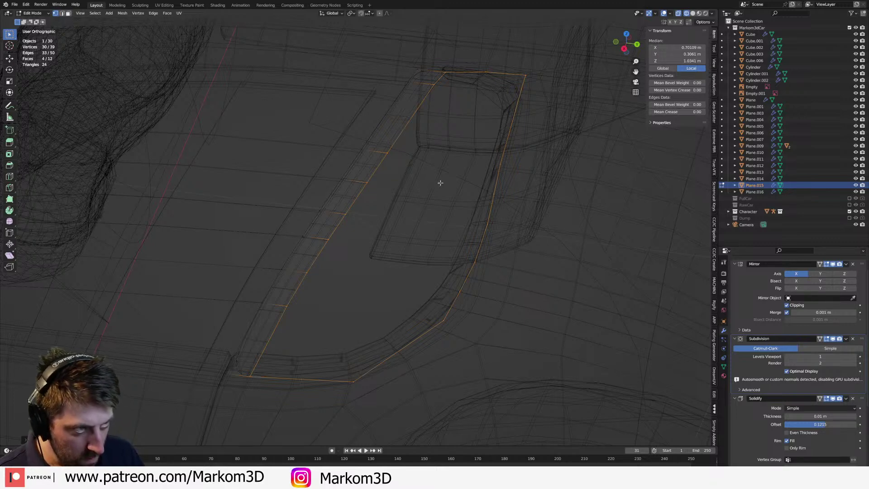
- Merge all vertices of the window mesh by distance
key(a)
right_click(452, 91)
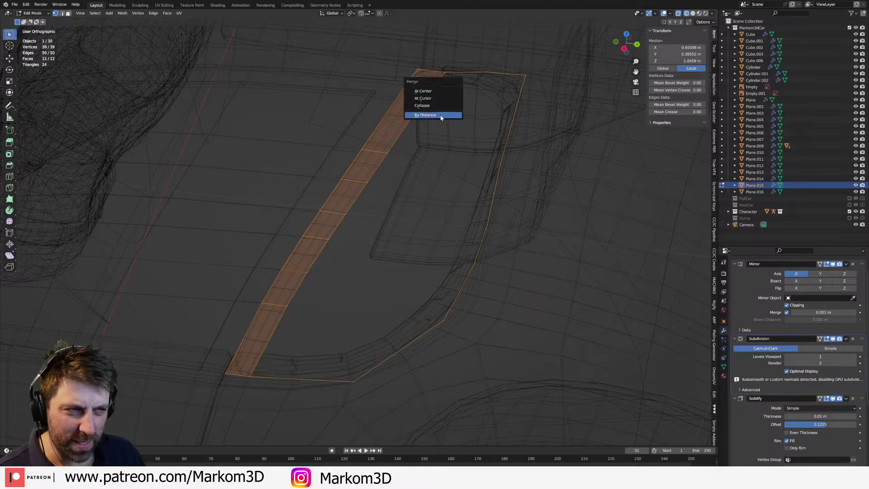
click(444, 116)
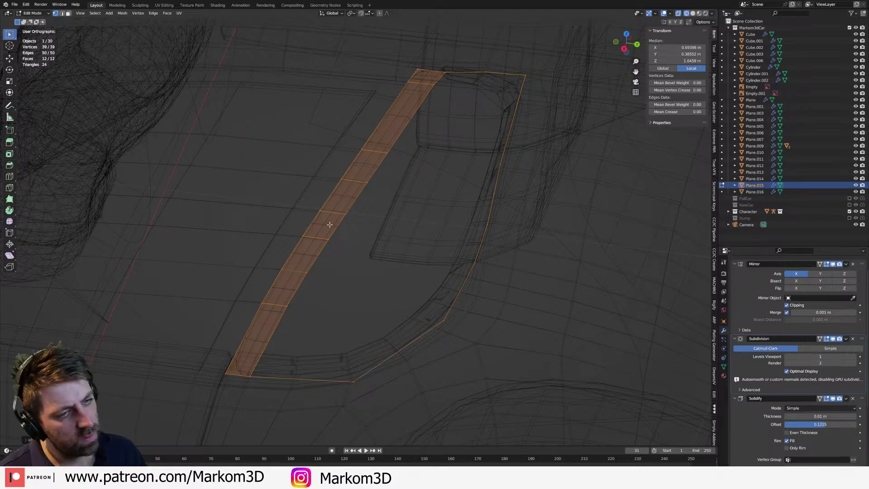
alt+click(308, 217)
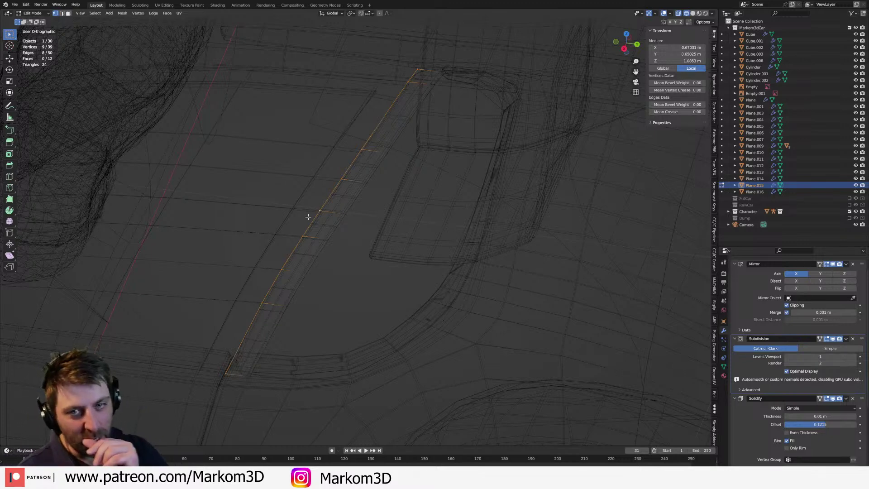
mouse_move(308, 216)
middle_down()
mouse_move(352, 295)
mouse_move(384, 275)
middle_up()
key(shift+z)
key(shift+z)
- Create a row of faces between the pillar strip and the rear outline, working upwards from their lowest pair of opposite edges
key(a)
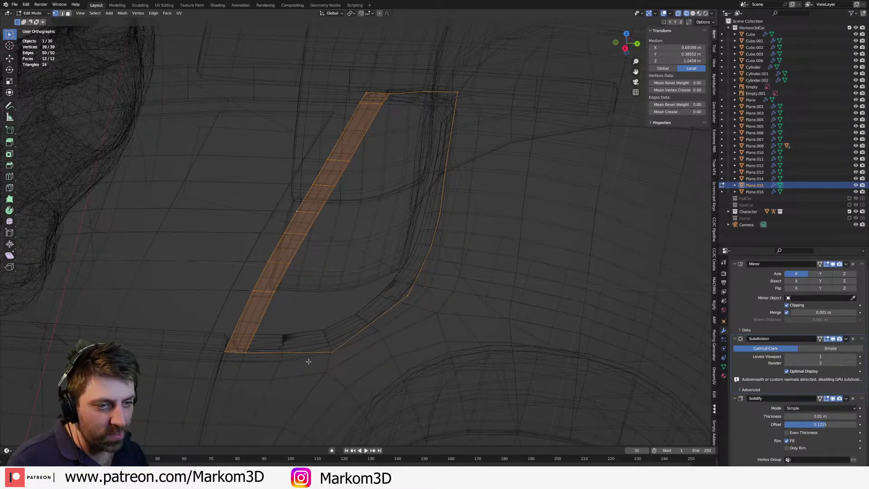
key(2)
click(264, 319)
shift+click(384, 321)
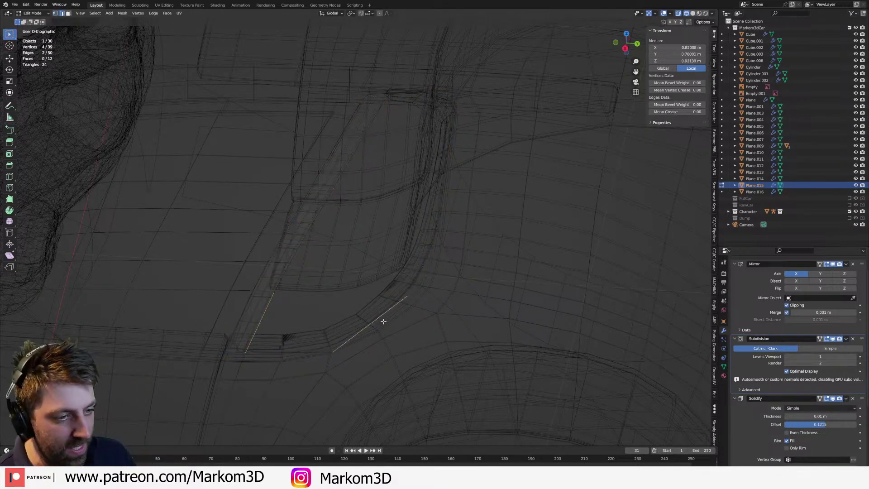
key(f)
click(358, 298)
key(f)
key(f)
key(f)
key(f)
key(f)
key(f)
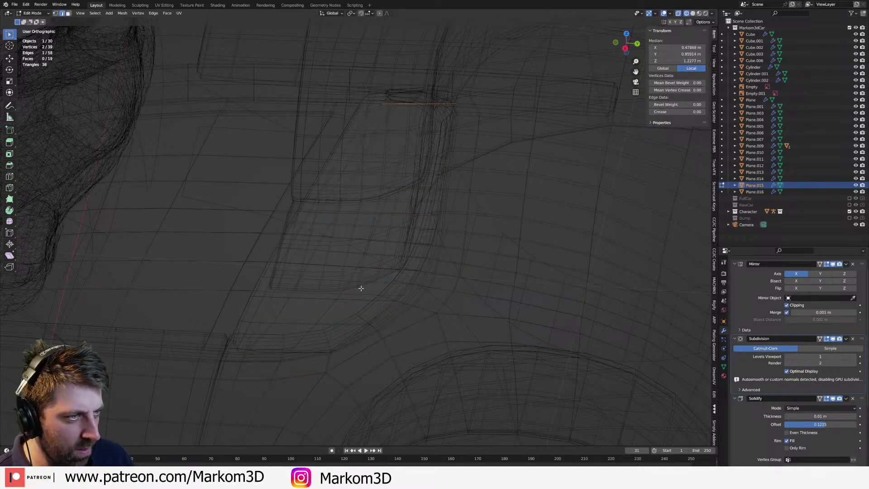
- Add a vertical loop cut through the faces between the pillar strip and the window's rear outline
key(z)
click(317, 281)
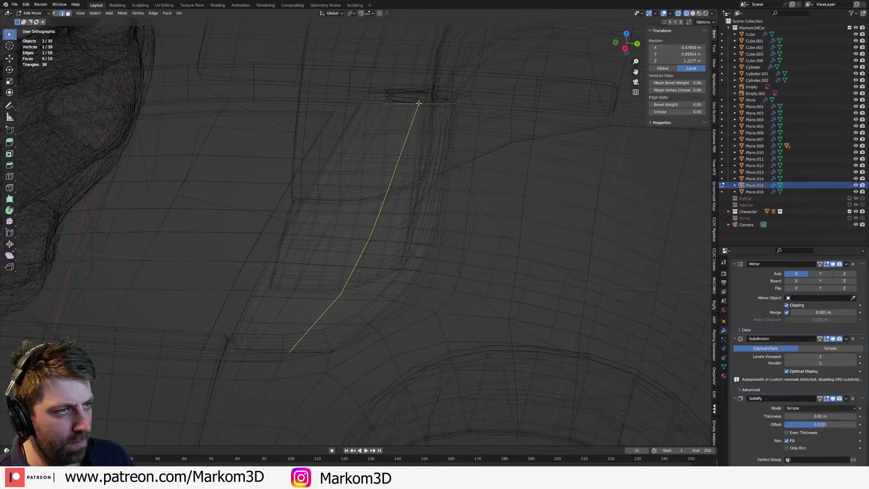
key(z)
click(447, 103)
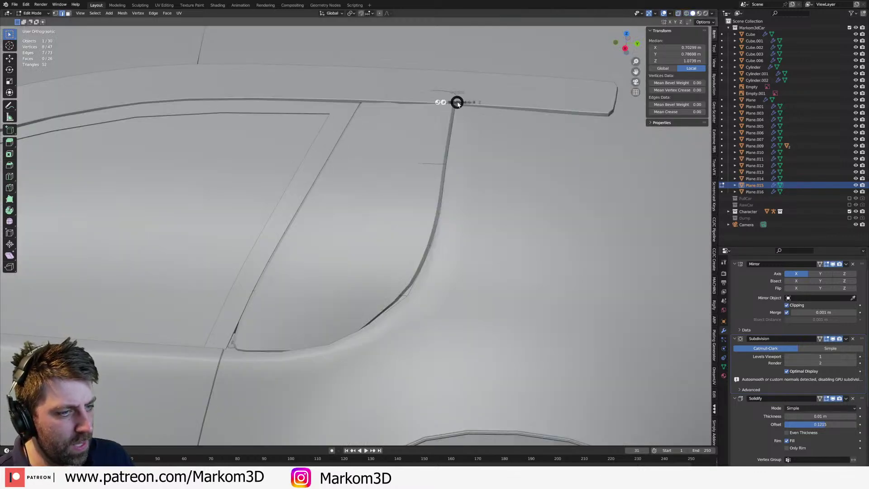
- Fill the remaining gap at the top of the rear side window with faces
key(z)
click(407, 101)
key(a)
shift+middle_drag(291, 341, 347, 297)
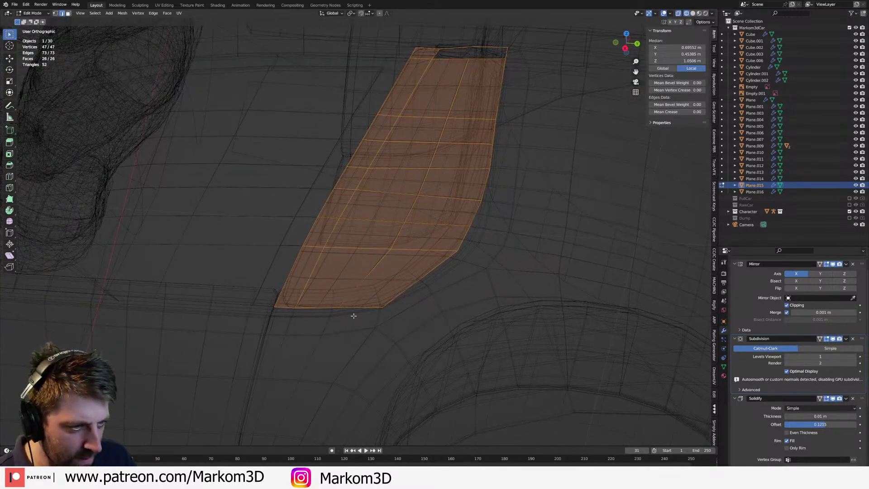
key(1)
shift+middle_drag(410, 184, 324, 332)
scroll(392, 237, up, 2)
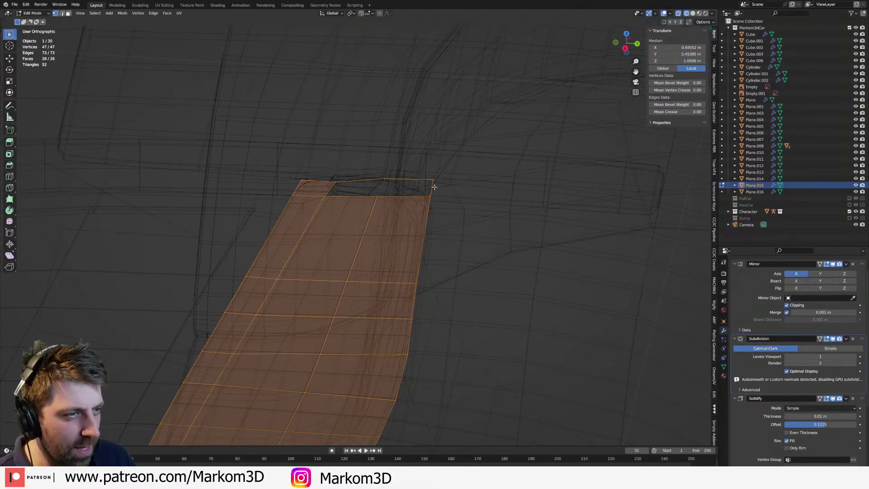
key(2)
click(435, 188)
scroll(374, 304, down, 3)
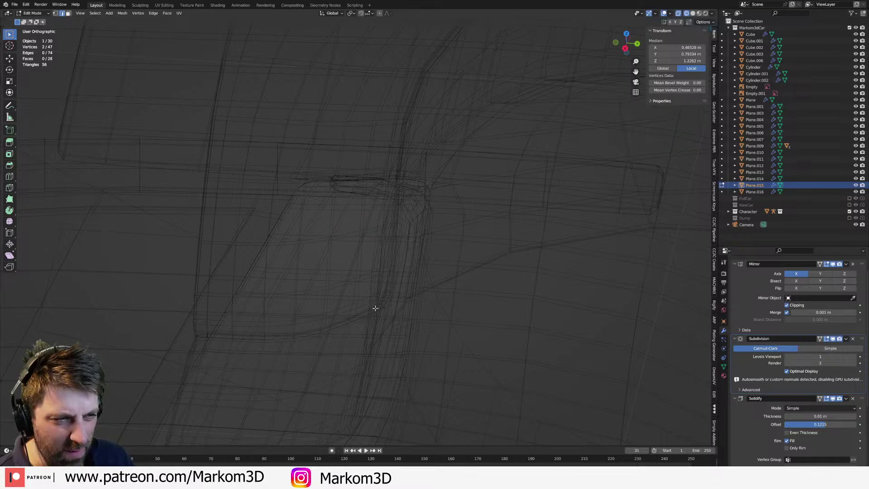
- Merge the overlapping vertices of the window mesh
shift+middle_drag(365, 334, 431, 157)
key(ctrl+l)
key(m)
click(400, 285)
scroll(399, 291, up, 1)
- Select the vertical edge loop along the window's pillar side and move it slightly inward in front view
key(z)
click(425, 286)
mouse_move(426, 286)
middle_down()
mouse_move(465, 270)
mouse_move(398, 272)
mouse_move(346, 287)
mouse_move(419, 291)
middle_up()
key(z)
click(348, 273)
key(z)
click(423, 279)
key(z)
click(313, 287)
alt+click(357, 280)
key(z)
click(447, 289)
key(KP_1)
key(g)
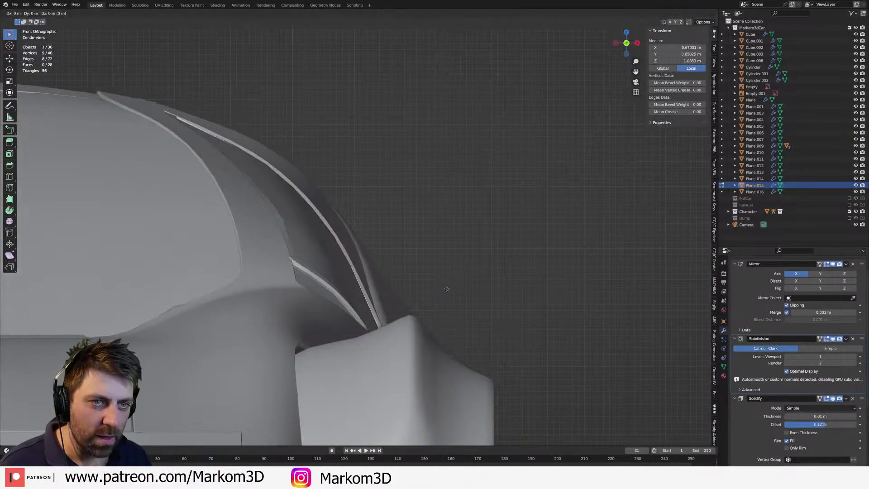
click(402, 307)
- Slide the pillar-side edge loop along the window surface
mouse_move(402, 307)
middle_down()
mouse_move(368, 255)
mouse_move(375, 232)
middle_up()
key(z)
click(330, 253)
key(z)
click(435, 236)
mouse_move(445, 239)
middle_down()
mouse_move(359, 285)
mouse_move(413, 287)
middle_up()
key(z)
click(370, 288)
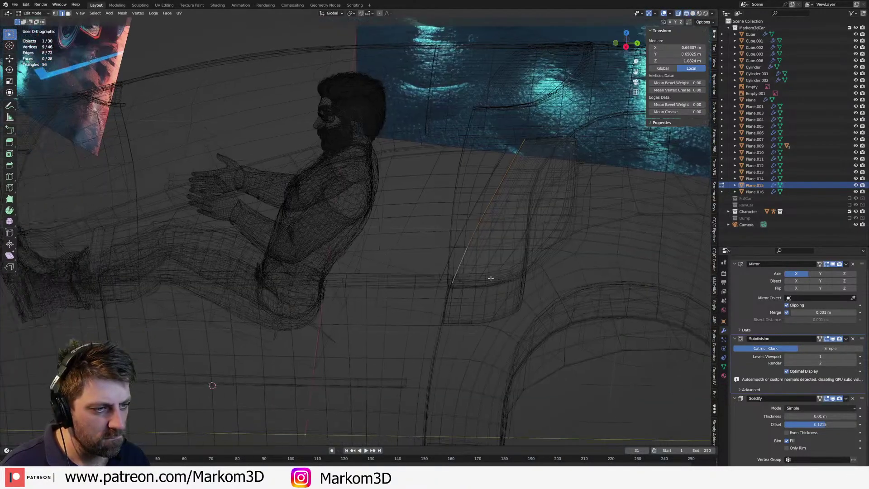
scroll(424, 289, up, 5)
key(g)
key(g)
click(417, 285)
- Examine how the rear side window sits in the surrounding bodywork in solid shading, outside Edit Mode
key(z)
click(464, 285)
scroll(466, 285, down, 4)
key(Tab)
middle_drag(471, 286, 543, 279)
click(615, 224)
middle_drag(611, 226, 507, 262)
scroll(493, 205, up, 2)
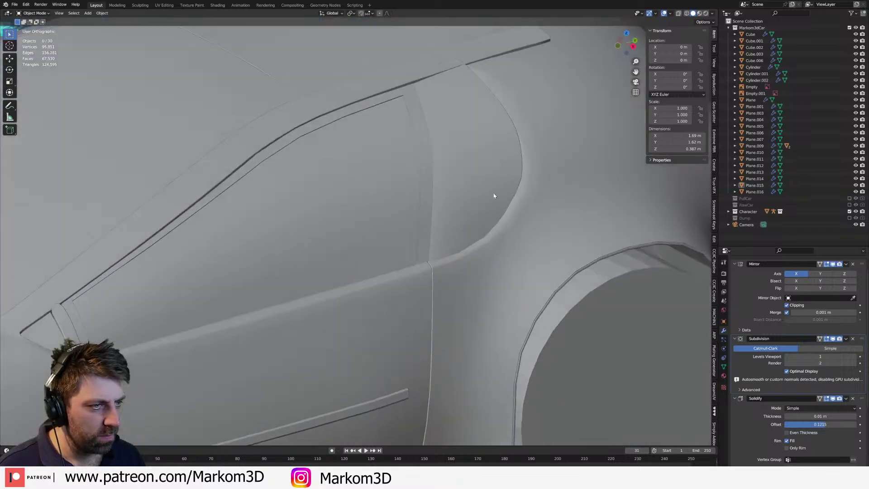
- Close the gap along the front side of the rear side window with faces between its vertical edge loops
click(494, 204)
key(Tab)
middle_drag(504, 194, 478, 166)
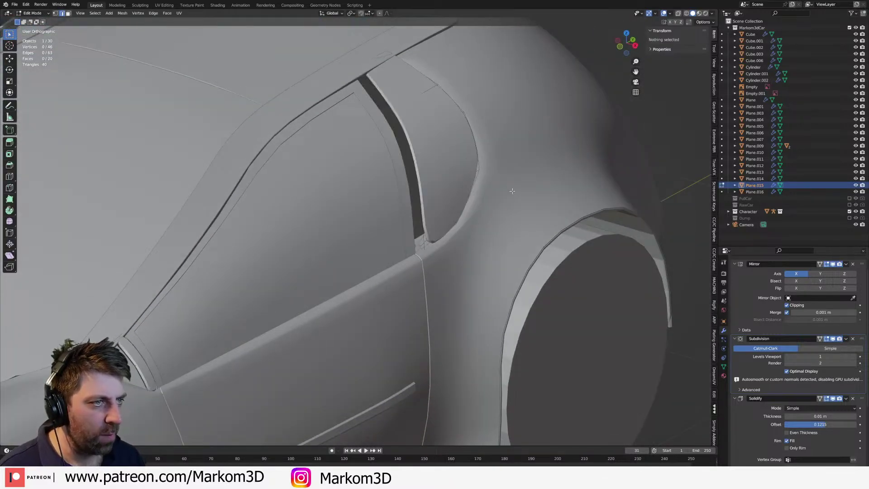
key(z)
click(478, 211)
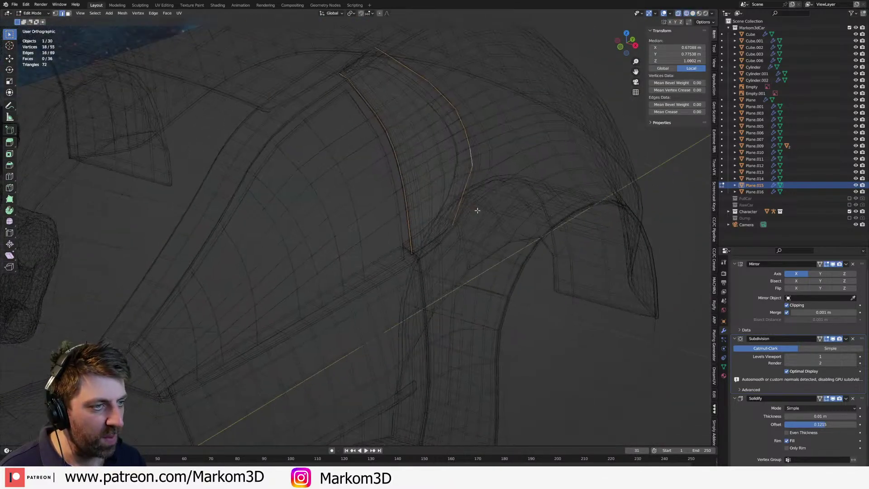
- Examine the filled rear window panel and the small front pillar strip in wireframe and solid shading
key(a)
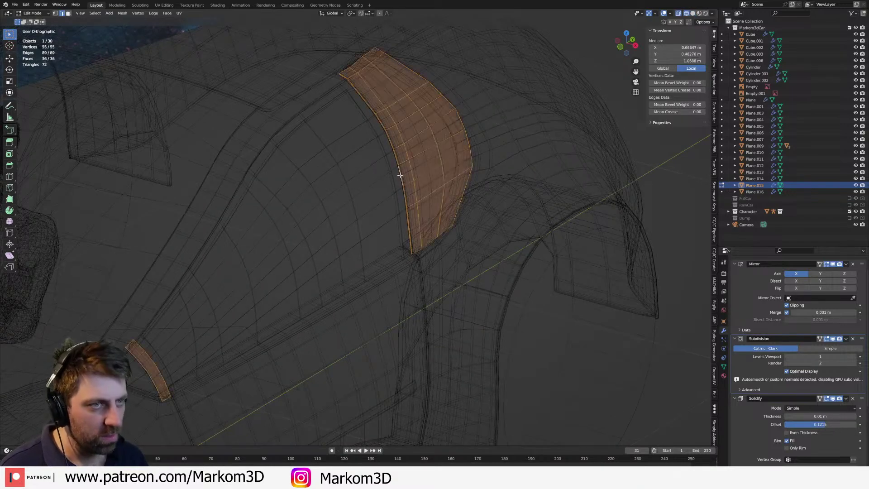
scroll(469, 141, down, 4)
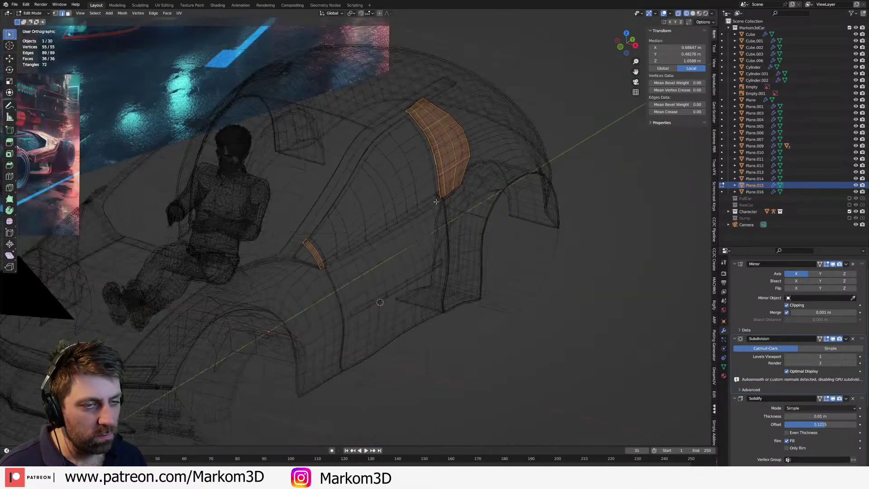
key(Tab)
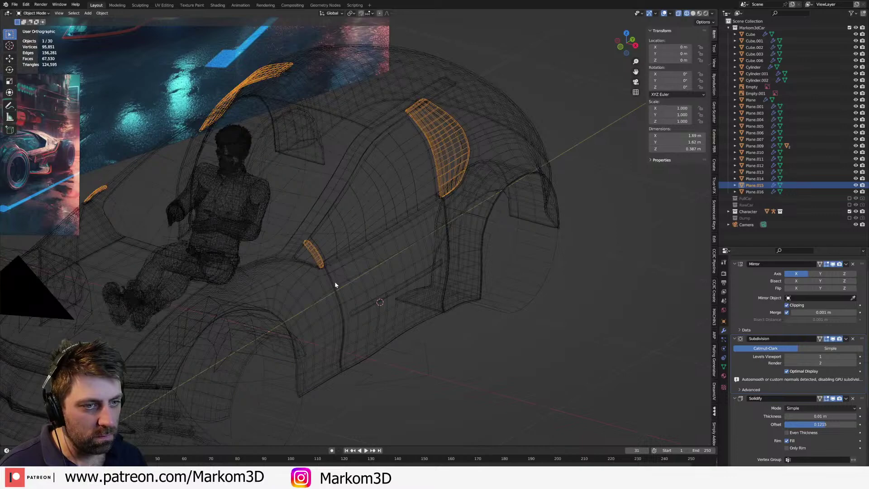
scroll(335, 285, up, 3)
key(z)
click(355, 281)
scroll(368, 245, up, 5)
mouse_move(370, 213)
middle_down()
mouse_move(405, 188)
mouse_move(376, 202)
middle_up()
scroll(376, 202, down, 5)
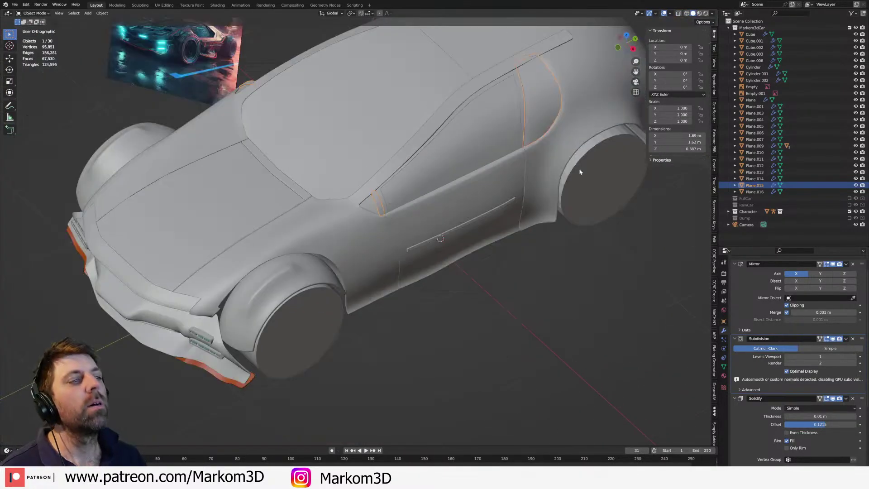
key(Tab)
key(Tab)
key(Tab)
click(379, 212)
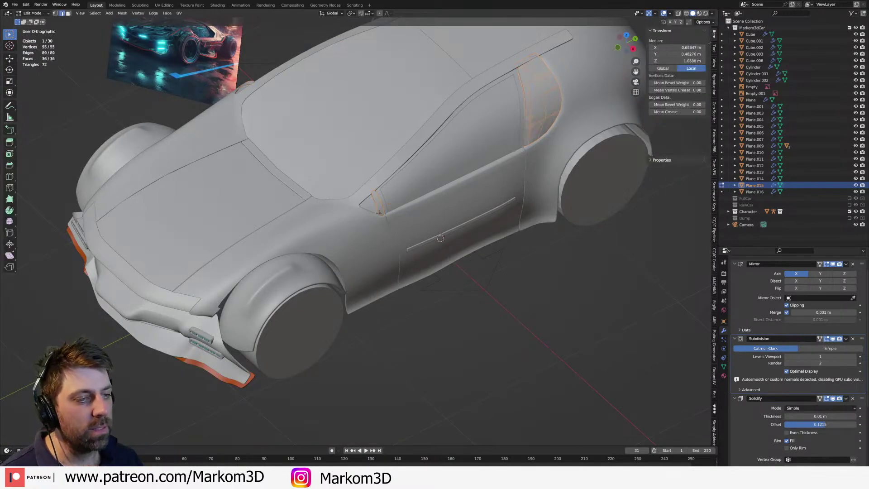
key(l)
key(p)
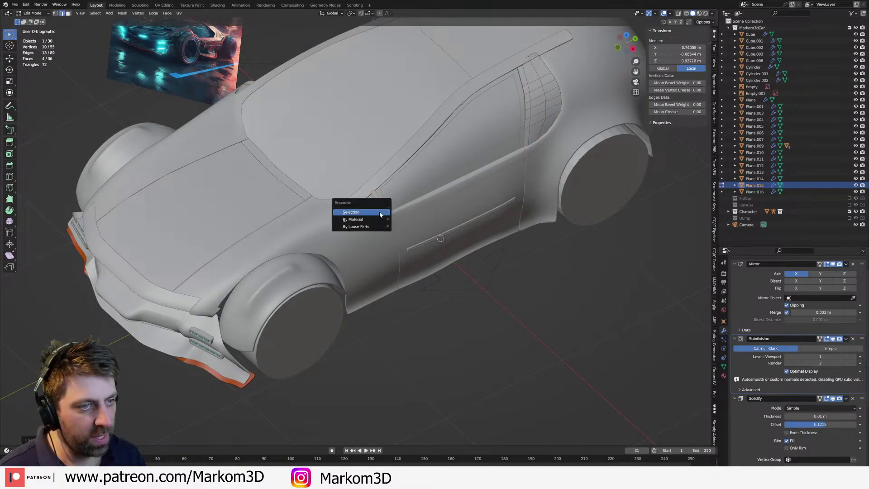
- Separate the small pillar strip at the front of the door window into its own object
key(z)
key(a)
scroll(398, 224, up, 3)
click(386, 214)
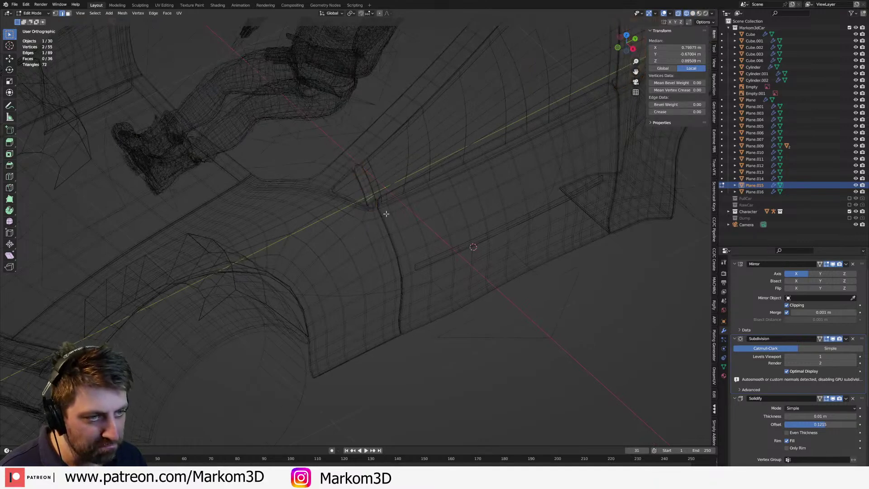
key(l)
key(p)
click(386, 214)
key(Tab)
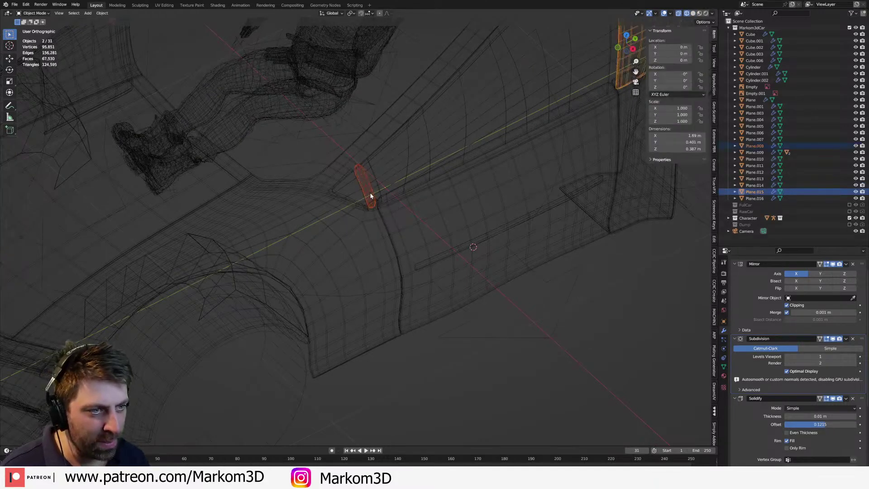
click(371, 195)
key(g)
right_click(419, 130)
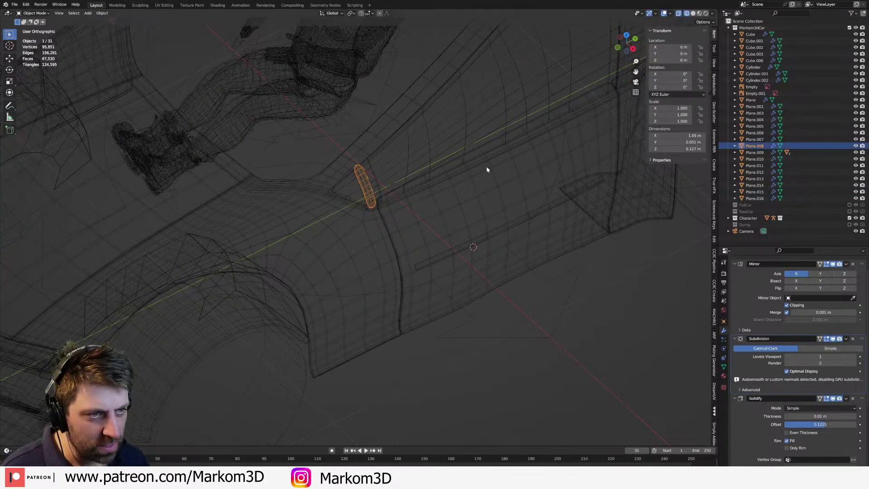
- Open the rear side window panel for editing and move its rear outline loop inward along the X axis
shift+middle_drag(481, 172, 302, 288)
click(490, 123)
click(496, 121)
click(485, 131)
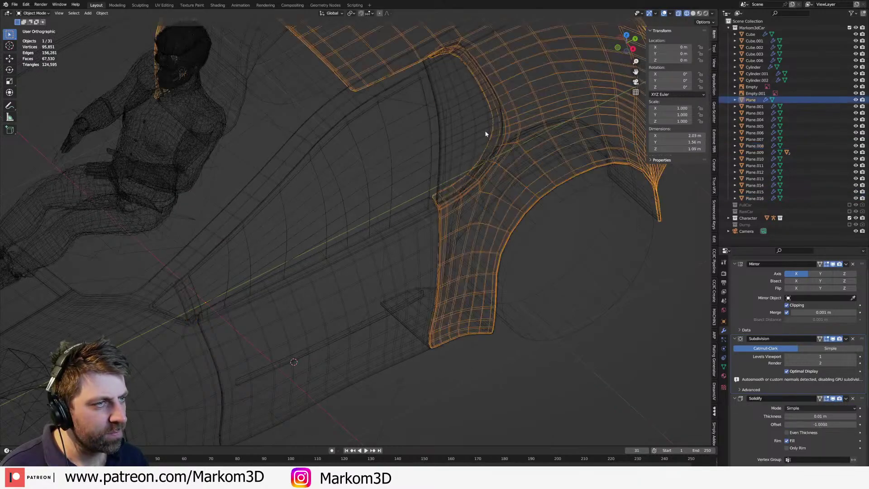
click(491, 130)
key(Tab)
key(z)
click(525, 129)
mouse_move(525, 129)
middle_down()
mouse_move(503, 160)
mouse_move(520, 144)
mouse_move(520, 115)
mouse_move(487, 208)
middle_up()
key(1)
alt+click(504, 98)
key(z)
click(469, 128)
key(g)
key(x)
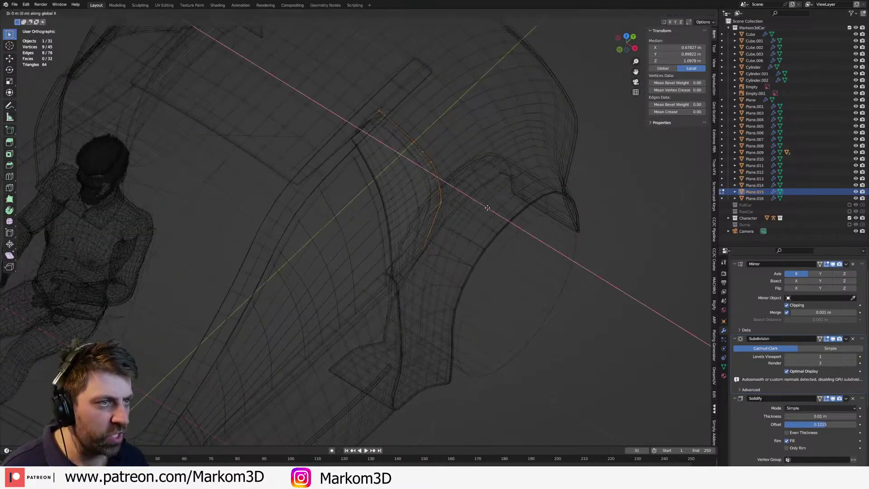
click(466, 204)
- Examine the fit of the window's rear edge against the body in solid shading
key(z)
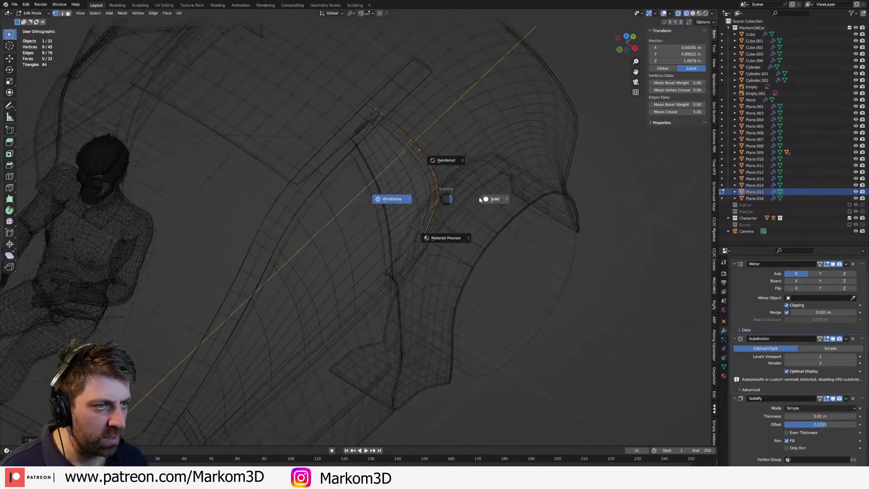
click(485, 198)
scroll(442, 183, up, 3)
scroll(442, 183, down, 3)
middle_drag(442, 183, 492, 190)
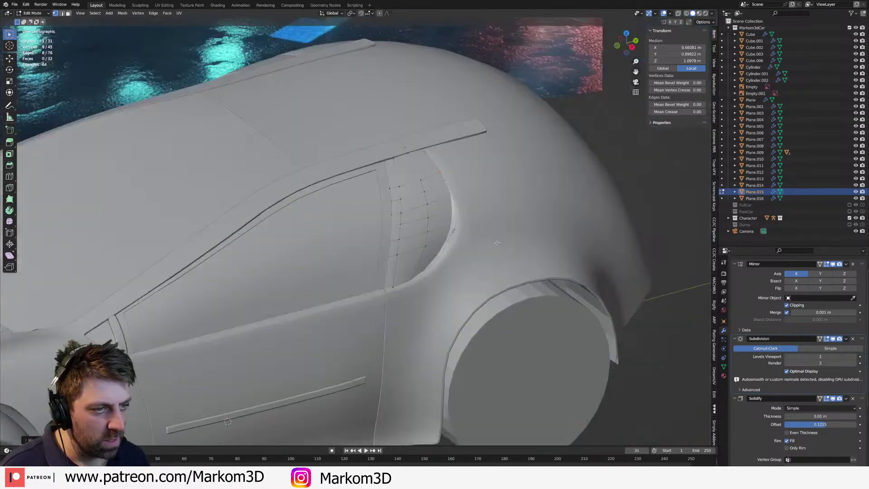
scroll(489, 212, up, 4)
key(Tab)
- Add a Solidify modifier to the curved strip object behind the rear side window
click(381, 215)
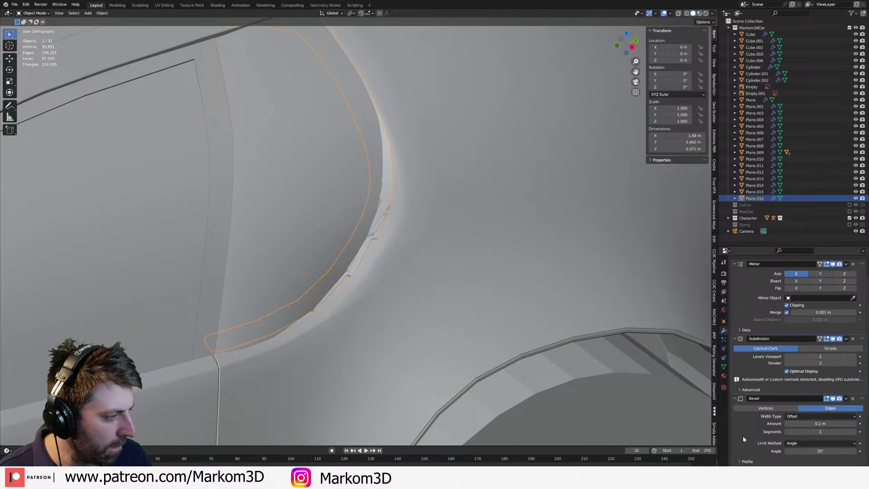
scroll(751, 326, up, 2)
click(761, 273)
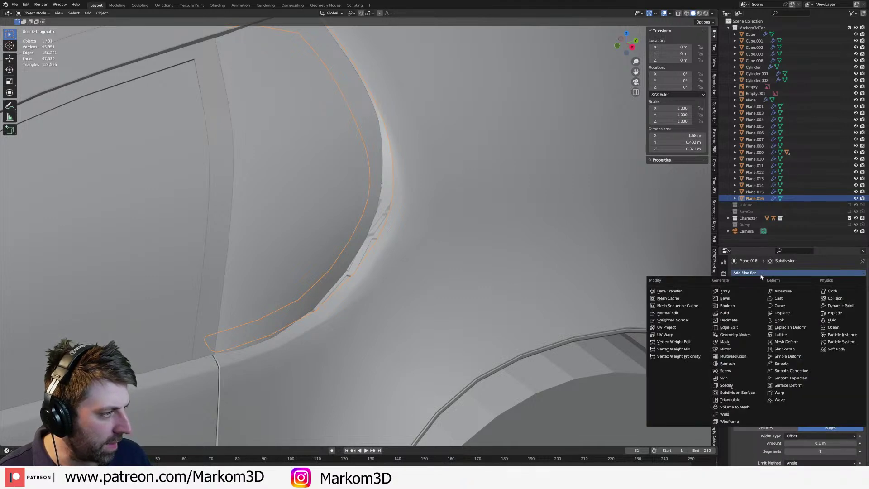
click(741, 386)
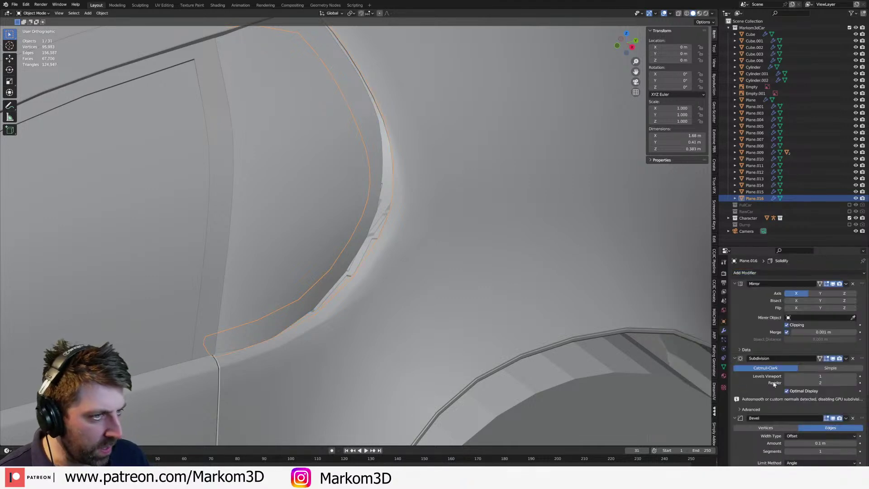
- Place the strip's Solidify modifier directly after Subdivision and set its offset to -0.6636
scroll(800, 356, down, 6)
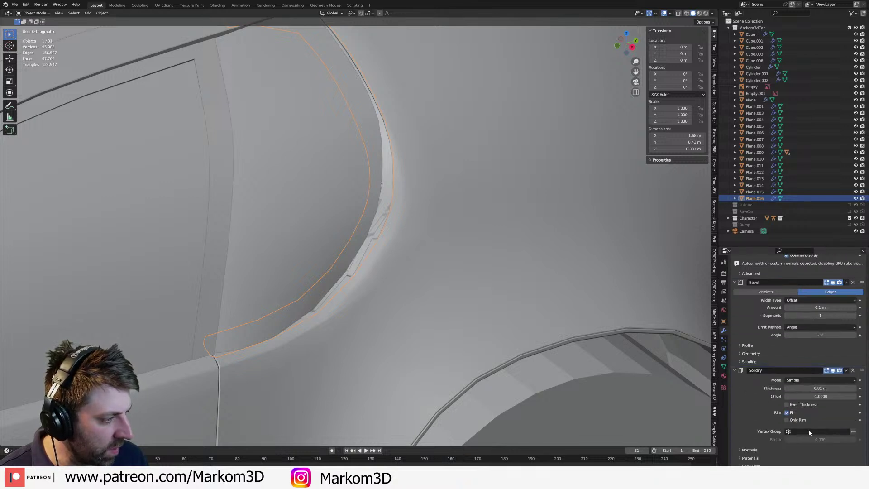
scroll(846, 407, up, 6)
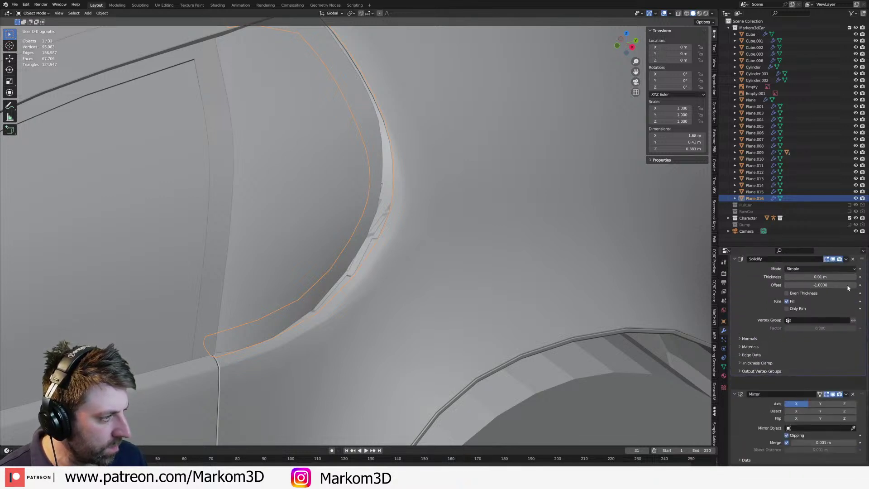
drag(831, 450, 816, 398)
scroll(799, 405, down, 3)
shift+middle_drag(358, 219, 396, 316)
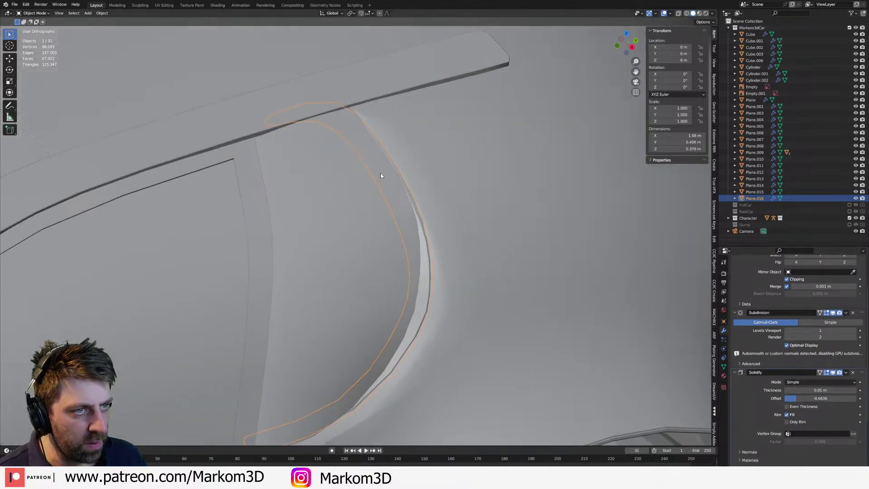
- Reopen the rear side window panel for editing and select an upper edge of its rear outline
click(380, 174)
key(Tab)
middle_drag(370, 181, 378, 179)
key(alt+z)
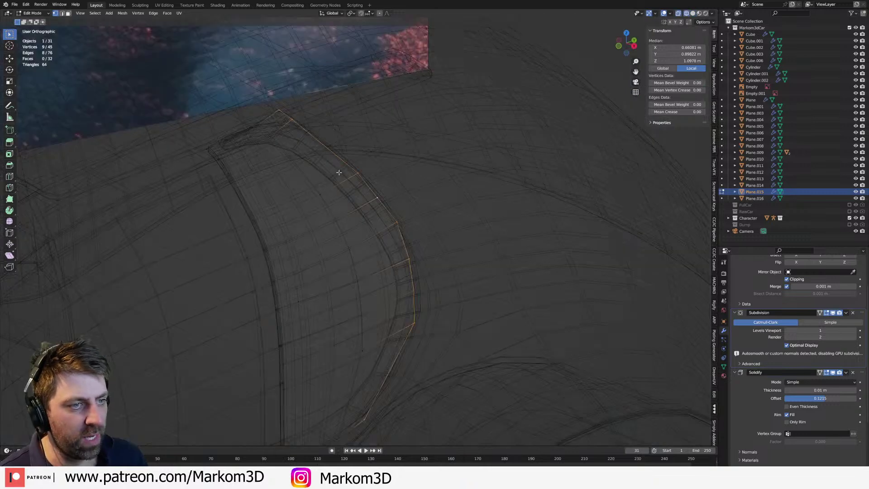
click(355, 173)
key(2)
click(343, 163)
key(z)
click(425, 190)
middle_drag(368, 195, 383, 195)
key(z)
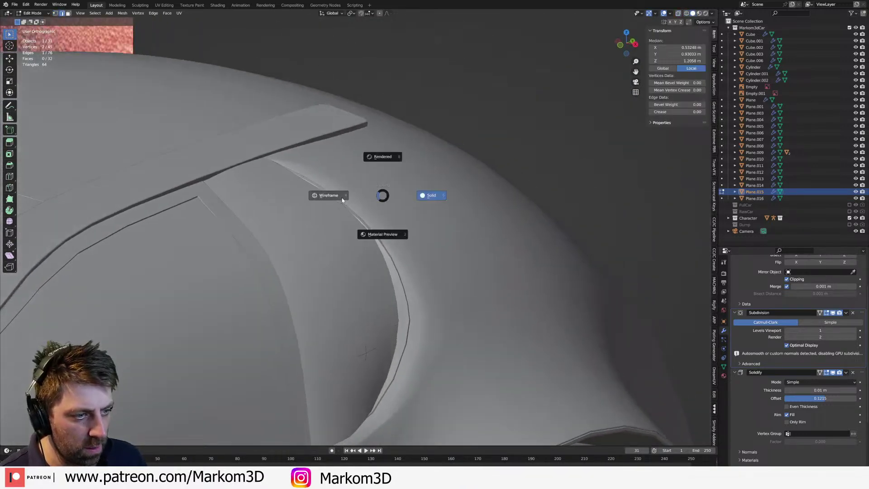
click(341, 198)
- Select the upper four edges of the window's rear outline and move them inward along the X axis
key(c)
mouse_move(242, 145)
mouse_down()
mouse_move(369, 230)
mouse_move(378, 247)
mouse_up()
right_click(397, 249)
key(alt+a)
key(ctrl+z)
key(z)
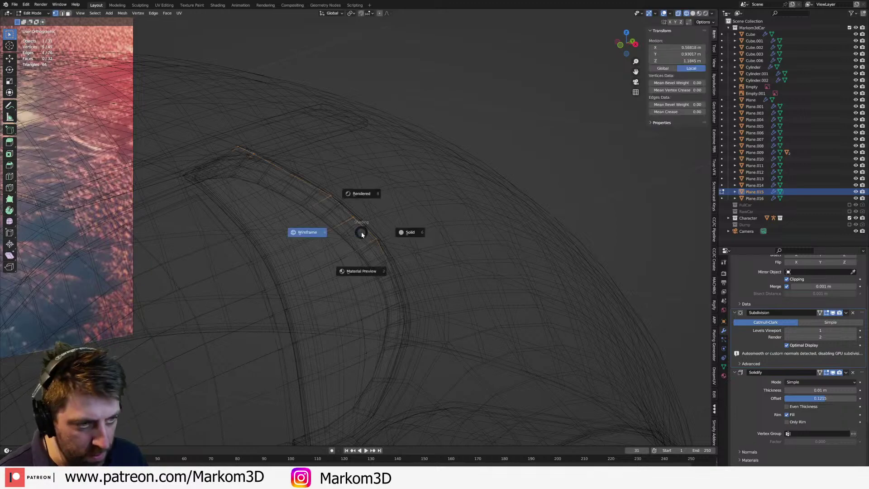
click(407, 231)
key(g)
key(y)
key(x)
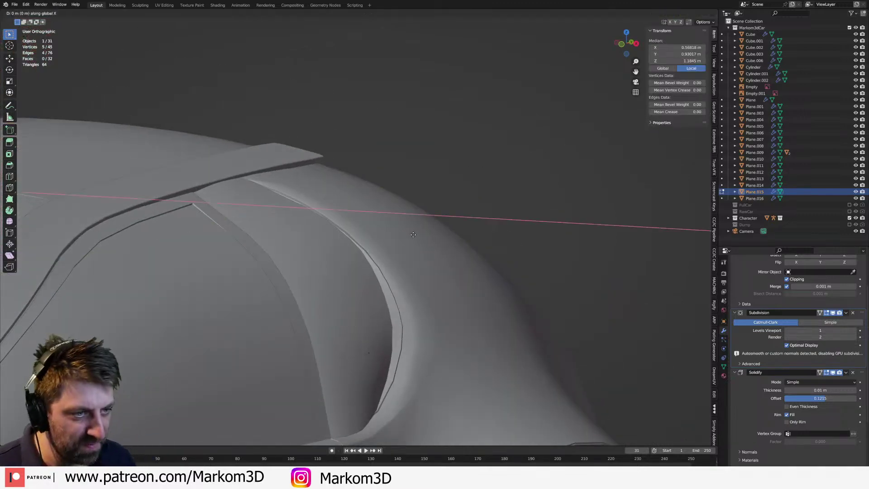
click(378, 244)
- Examine the rear side window's curved edge against the body from several angles outside Edit Mode
middle_drag(377, 243, 406, 291)
scroll(333, 241, down, 4)
scroll(406, 291, down, 4)
key(Tab)
click(541, 312)
middle_drag(541, 312, 504, 358)
scroll(505, 357, up, 2)
scroll(384, 239, up, 5)
- Shift the rear window panel's selected curved edges and its lower rear edge along the X axis to meet the body
click(384, 239)
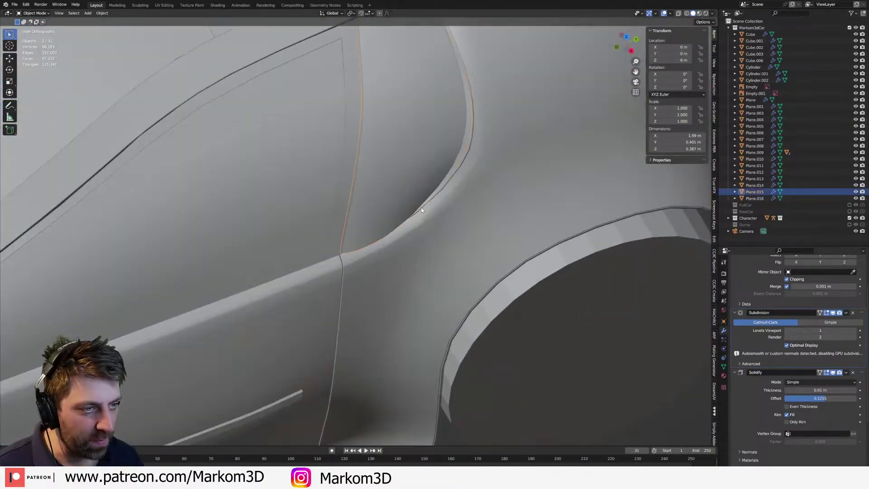
key(Tab)
key(z)
click(357, 250)
click(357, 250)
key(a)
click(357, 252)
shift+click(388, 236)
middle_drag(385, 258, 401, 254)
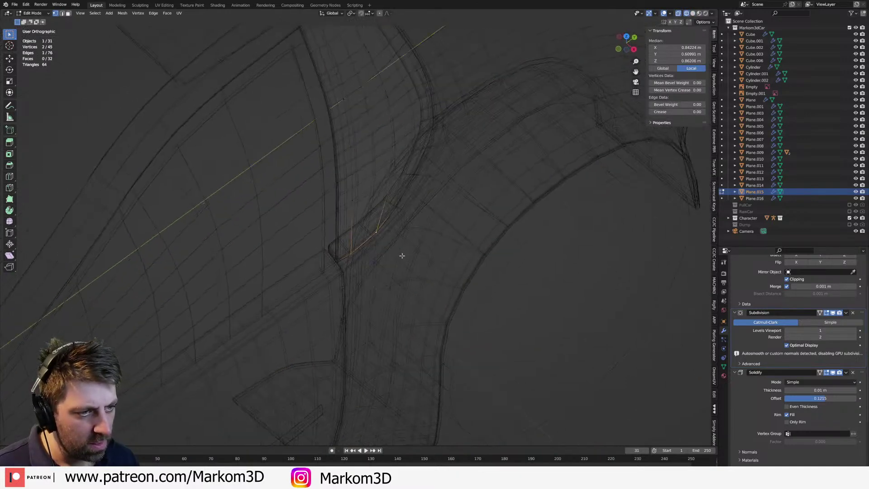
key(z)
click(437, 252)
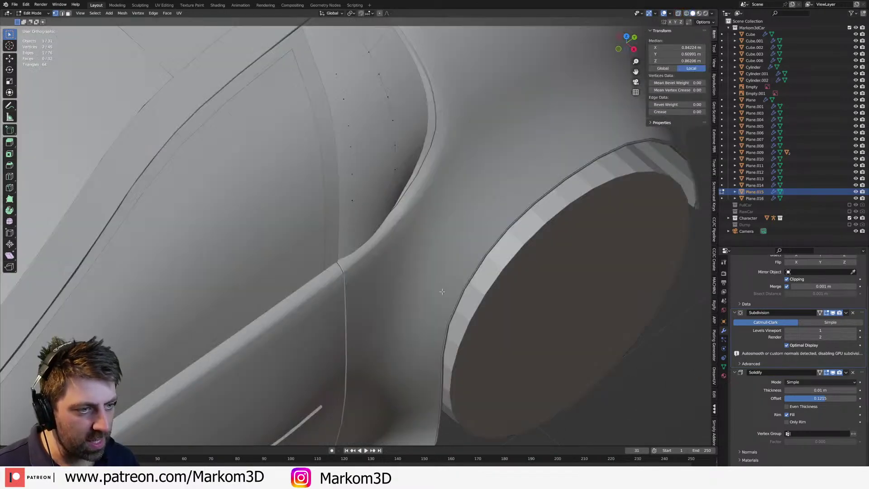
key(g)
key(x)
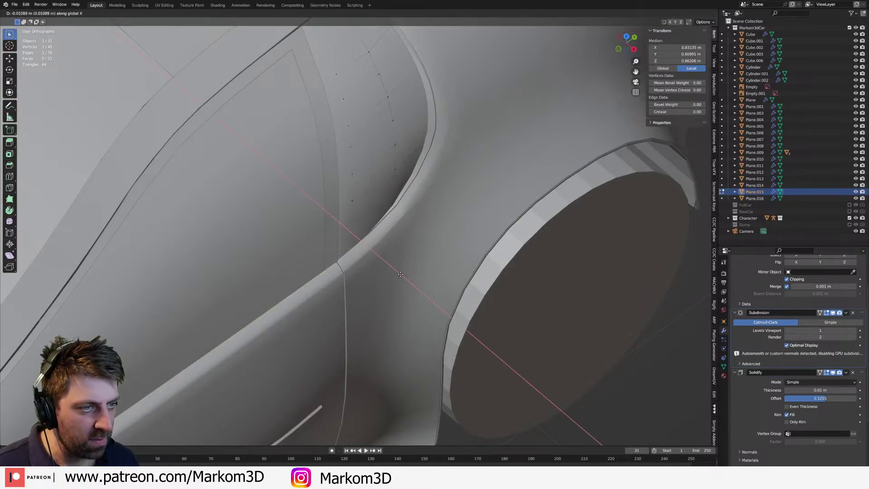
click(398, 270)
- Move the three edges at the lower end of the adjoining rear window strip about 0.005 m outward along X
key(Tab)
click(381, 220)
key(Tab)
key(z)
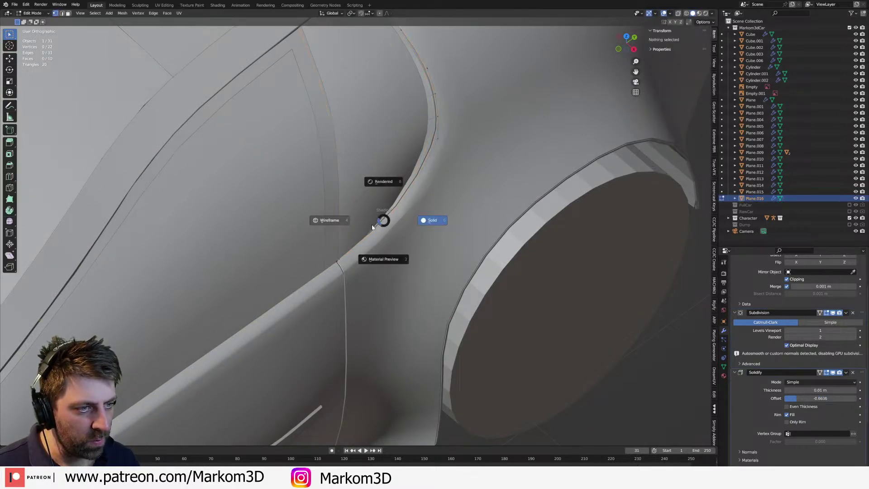
click(329, 266)
click(326, 245)
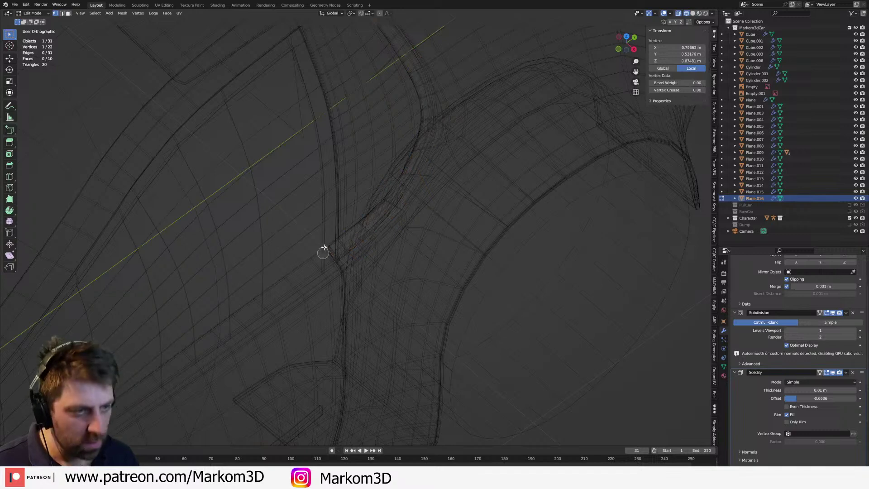
key(ctrl+l)
key(z)
click(387, 276)
key(g)
key(x)
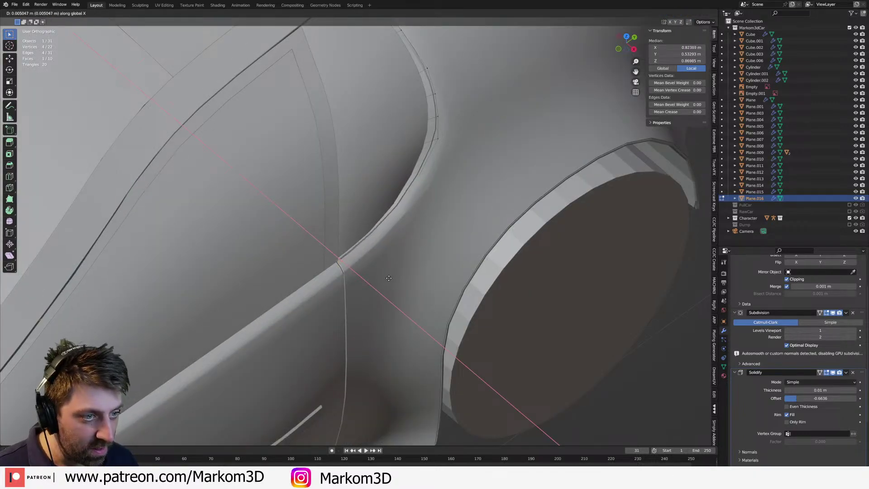
click(389, 278)
- Examine the whole car outside Edit Mode, including the front fender and the bumper corner up close
scroll(389, 278, down, 7)
key(Tab)
click(559, 327)
middle_drag(558, 328, 585, 275)
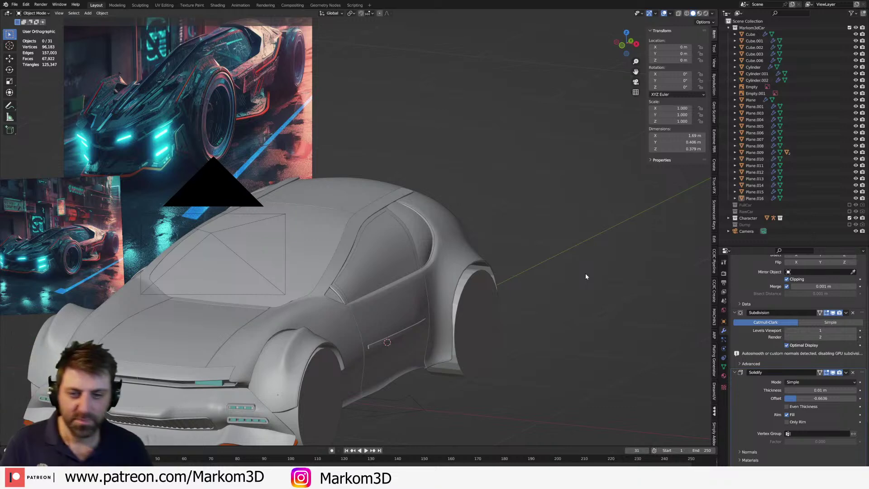
scroll(201, 121, down, 2)
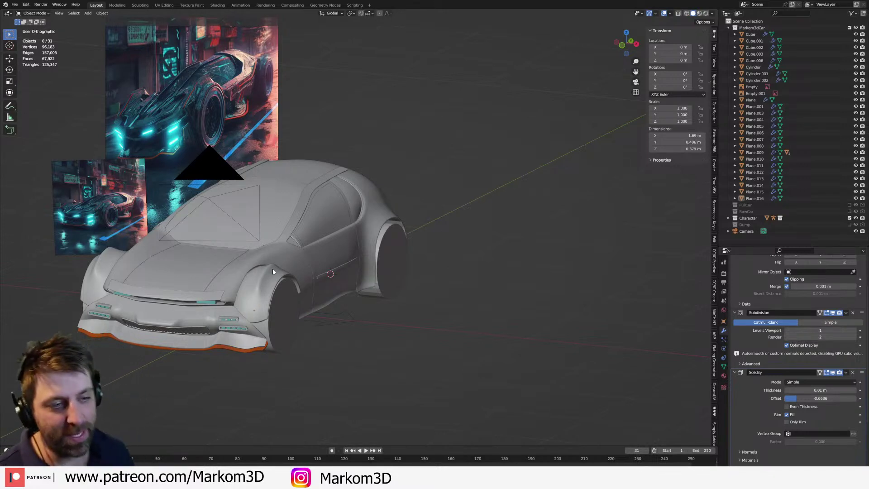
middle_drag(273, 269, 366, 300)
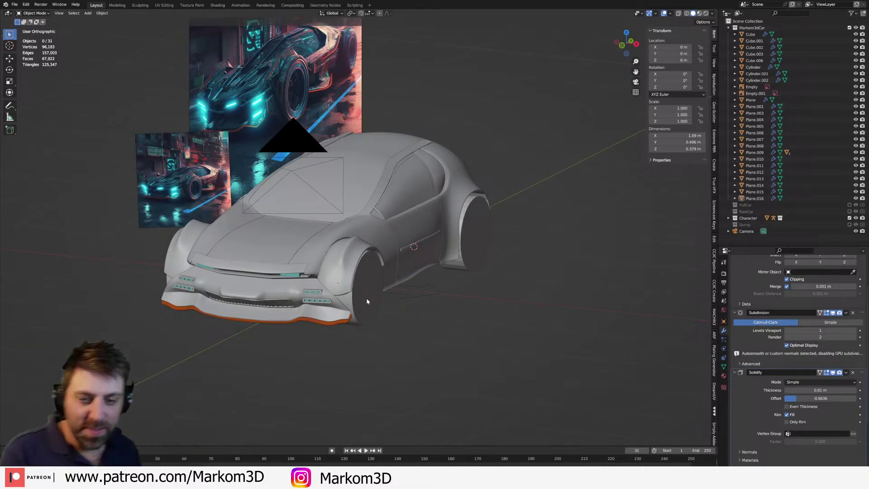
click(367, 301)
scroll(366, 301, up, 4)
click(308, 280)
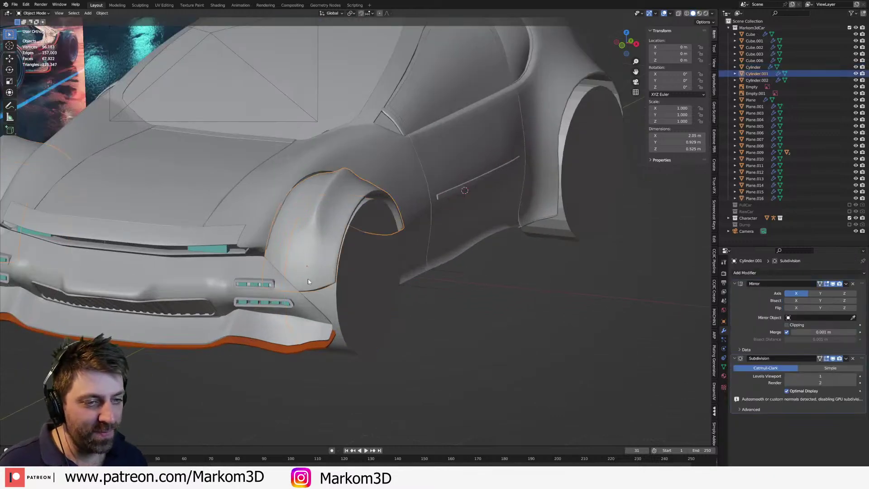
middle_drag(308, 279, 323, 282)
drag(286, 258, 296, 259)
middle_drag(308, 260, 334, 264)
scroll(333, 265, up, 3)
middle_drag(382, 246, 560, 205)
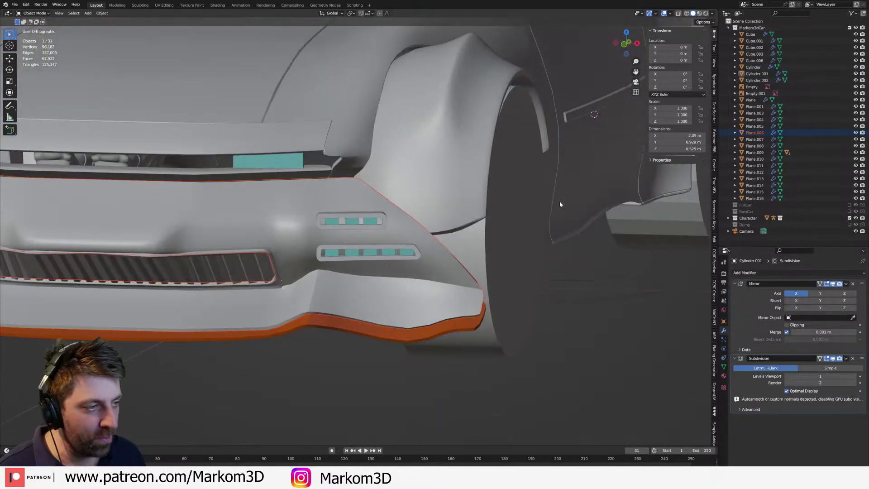
- Add two loop cuts along the front edge of the hood's front panel, just above the light slot
click(371, 151)
middle_drag(371, 151, 229, 179)
shift+middle_drag(337, 183, 332, 198)
scroll(332, 197, up, 1)
key(Tab)
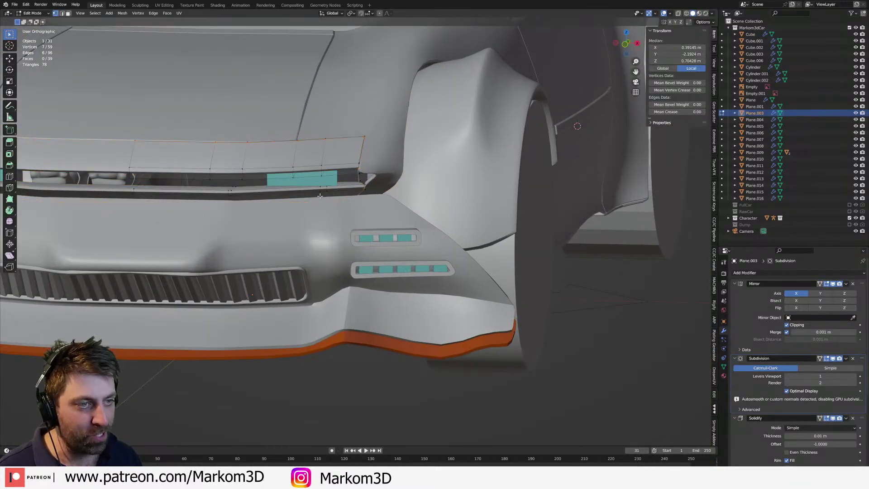
middle_drag(404, 203, 398, 208)
shift+middle_drag(274, 205, 369, 199)
scroll(368, 200, up, 2)
key(e)
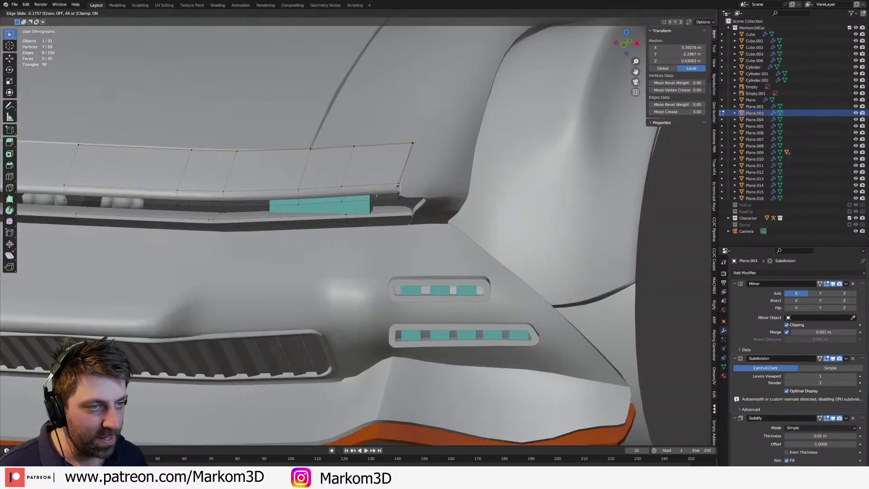
click(398, 186)
key(e)
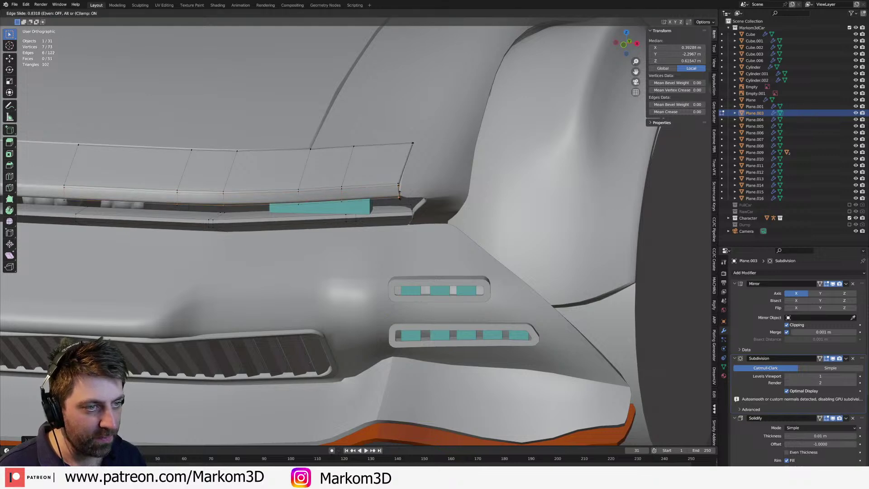
click(398, 194)
- Add supporting loop cuts to the hood front panel's lower lip beneath the light slot
scroll(432, 190, up, 2)
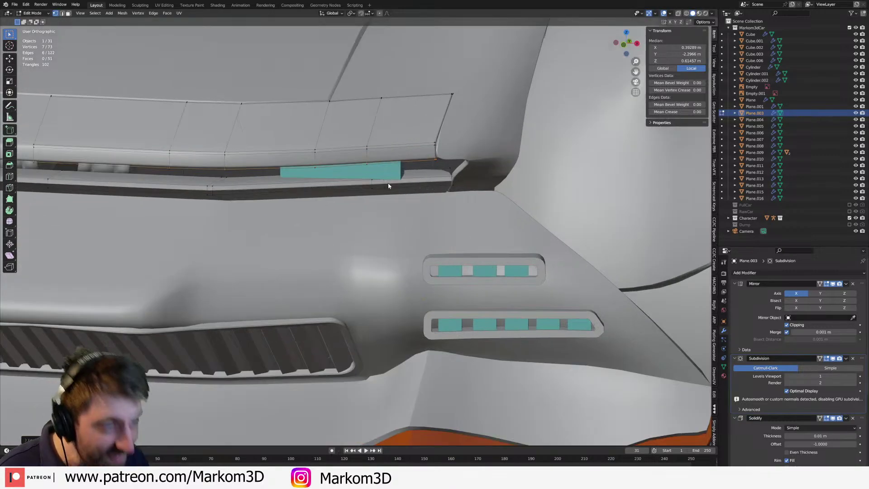
shift+middle_drag(387, 183, 457, 275)
key(ctrl+r)
click(492, 272)
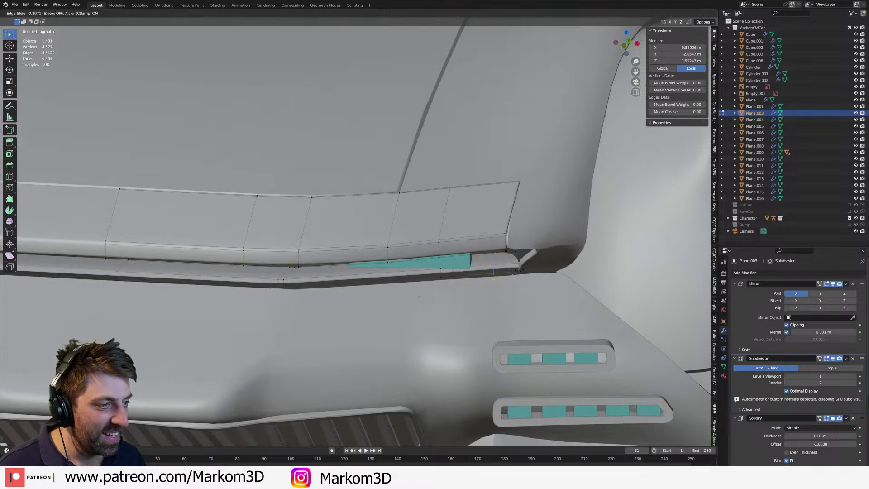
click(539, 270)
middle_drag(540, 270, 510, 162)
key(ctrl+r)
click(507, 156)
click(506, 153)
key(Tab)
- Open the side body panel beside the end of the light slot for editing
scroll(424, 169, down, 5)
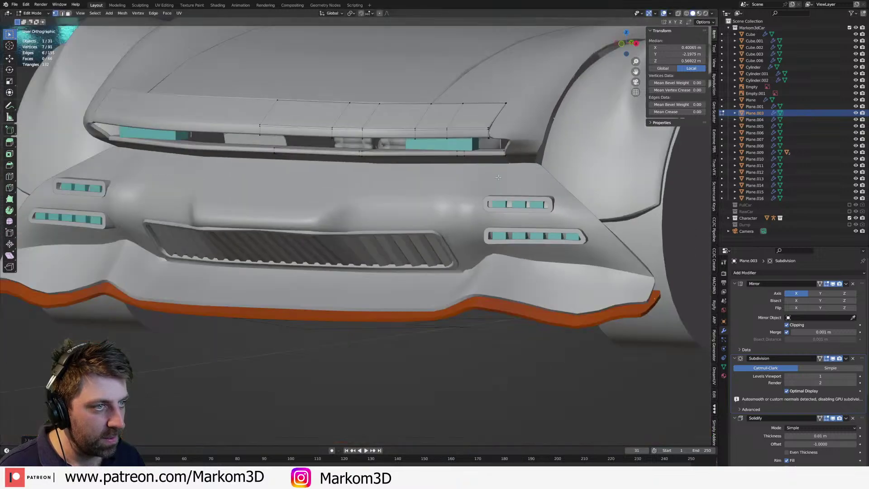
middle_drag(423, 169, 373, 156)
click(351, 168)
key(Tab)
scroll(352, 169, up, 1)
key(ctrl+r)
click(349, 161)
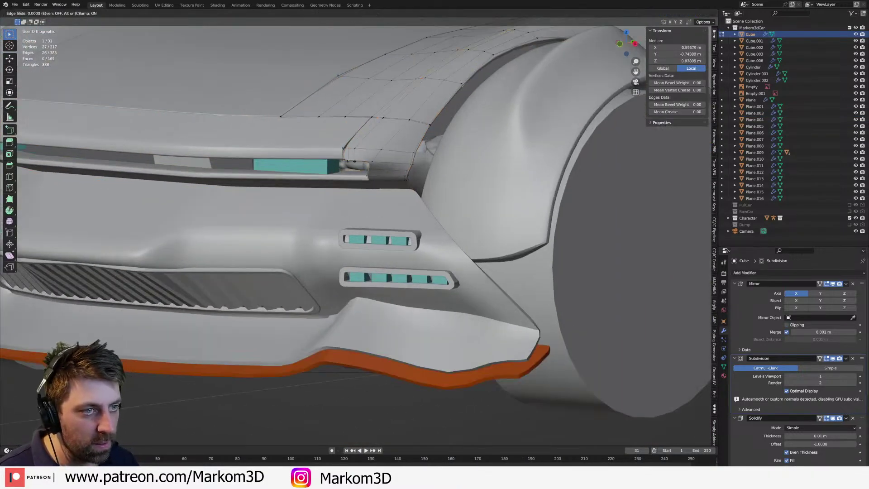
key(Escape)
key(ctrl+z)
- Add two loop cuts across the side body panel's front end beside the light slot and leave Edit Mode
key(ctrl+r)
click(356, 154)
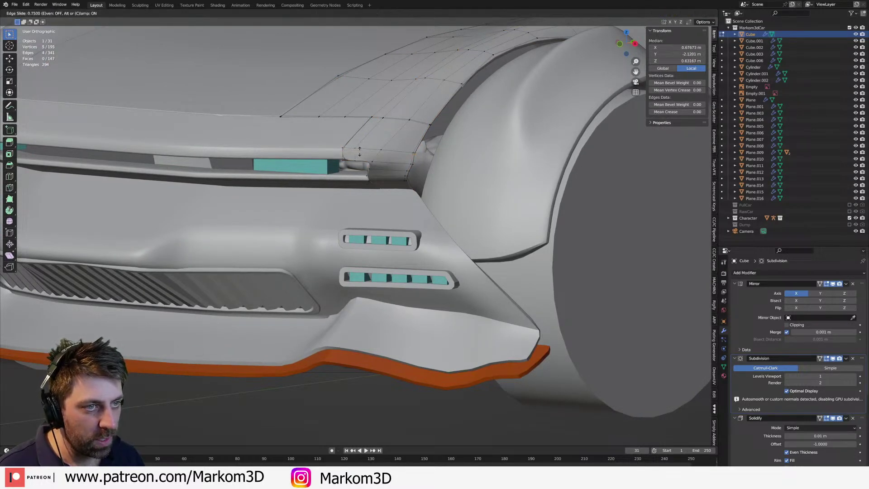
click(359, 151)
key(ctrl+r)
click(355, 156)
click(354, 159)
key(Tab)
- Examine the front end around the headlights and grille, including from the front orthographic view
middle_drag(353, 159, 375, 336)
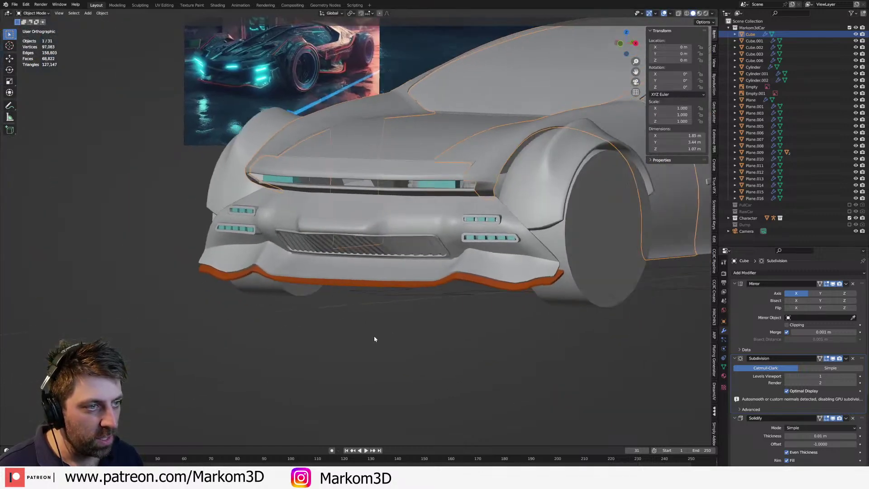
scroll(440, 218, up, 5)
click(392, 198)
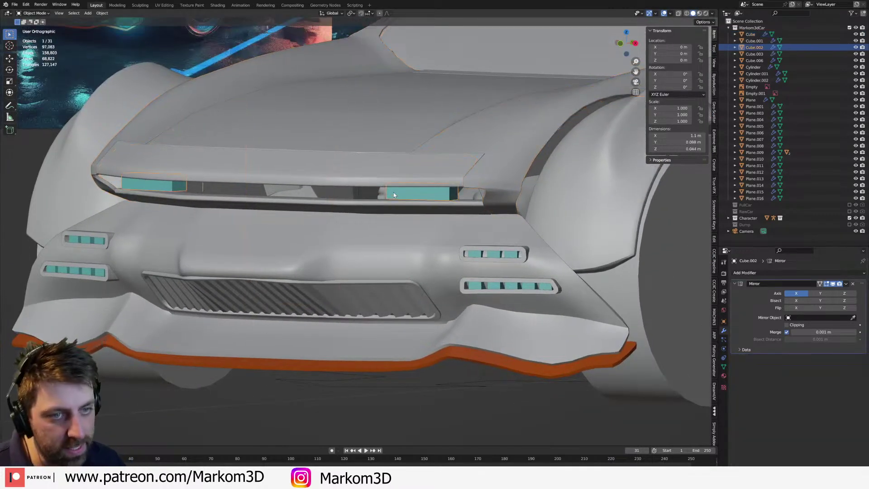
key(KP_3)
key(KP_1)
shift+middle_drag(591, 317, 301, 341)
scroll(317, 341, up, 1)
scroll(347, 340, down, 3)
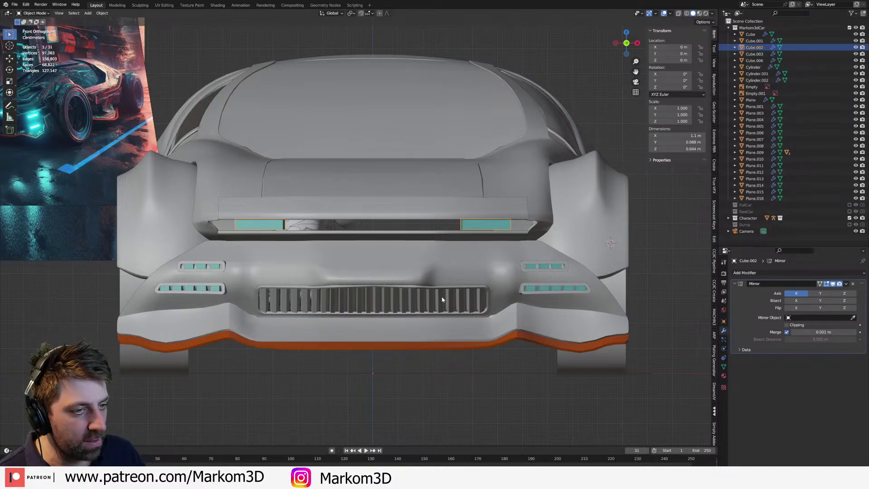
scroll(355, 254, down, 3)
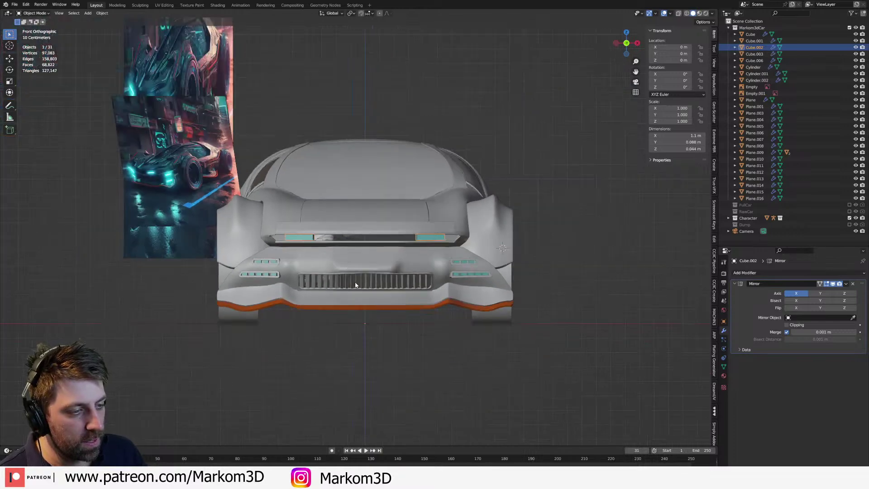
click(355, 285)
middle_drag(355, 285, 354, 298)
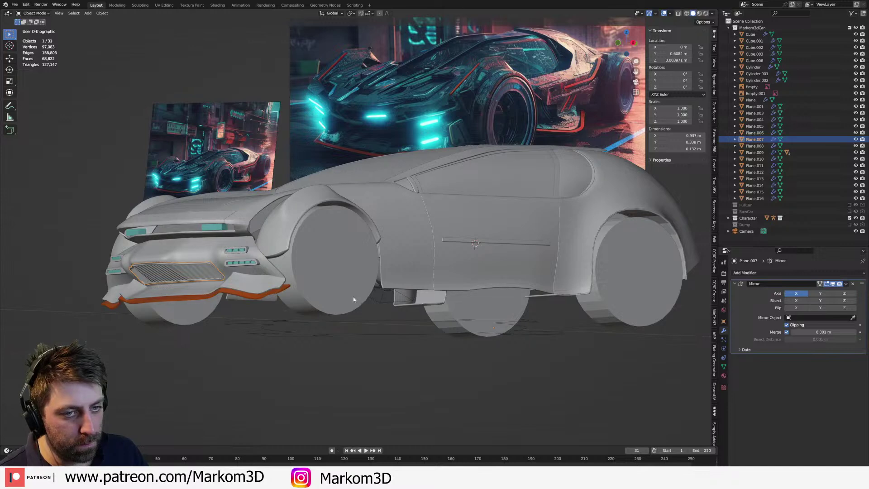
- Inspect the front bumper's profile in the side view and its shape from several front angles
click(241, 237)
key(Tab)
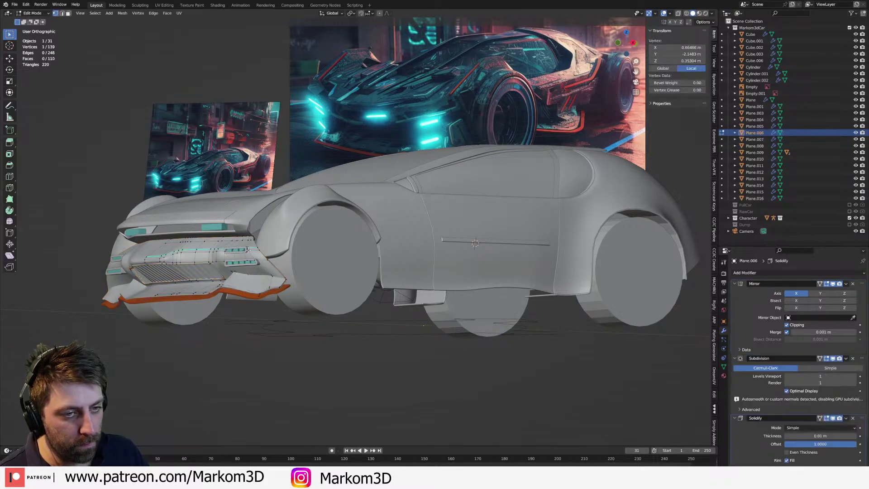
key(KP_3)
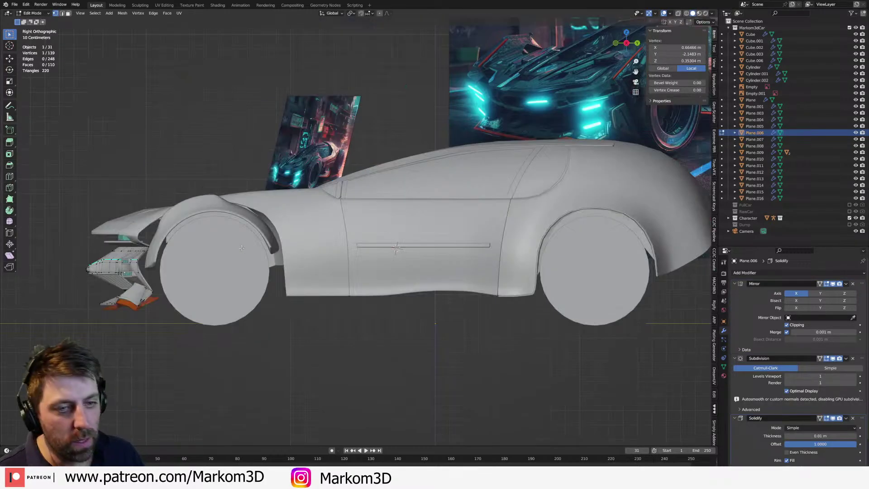
key(KP_Decimal)
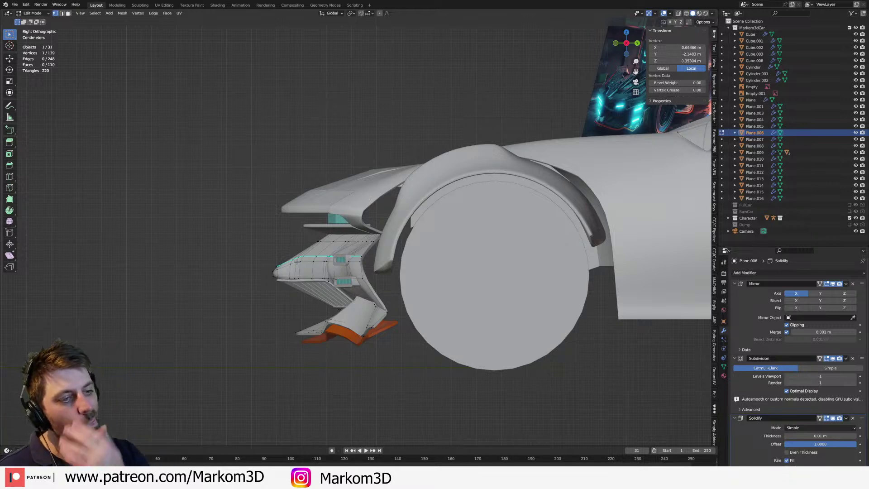
middle_drag(297, 261, 358, 304)
scroll(344, 299, up, 3)
key(Tab)
middle_drag(308, 317, 320, 267)
scroll(321, 231, down, 3)
scroll(320, 231, down, 3)
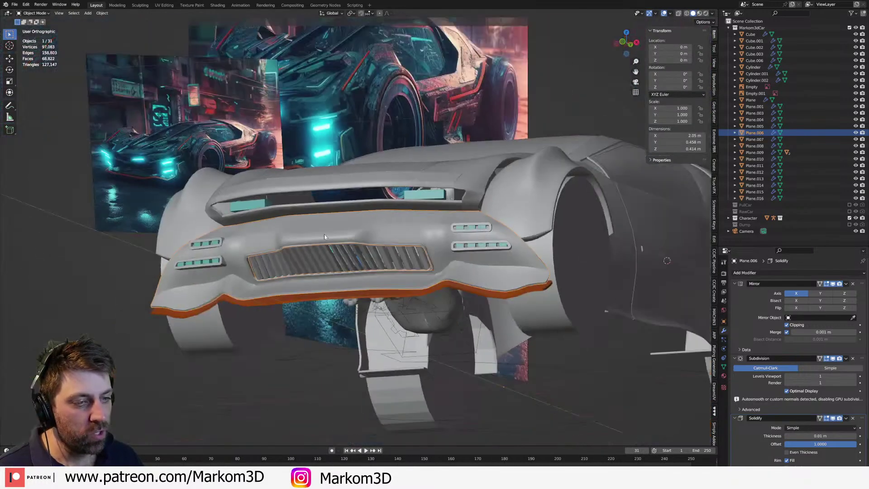
middle_drag(321, 231, 348, 280)
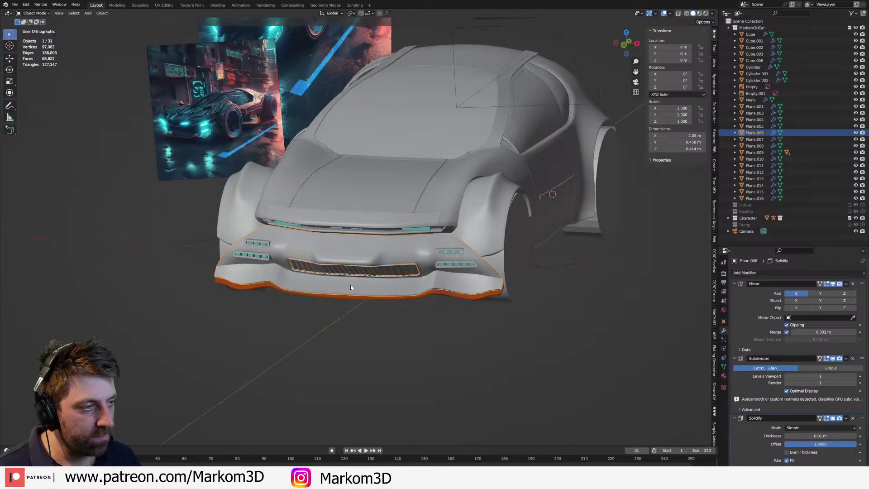
- Add a cube mesh and reset its location to the world origin
key(shift+s)
click(281, 319)
key(shift+a)
mouse_move(286, 312)
key(Escape)
key(shift+a)
mouse_move(326, 233)
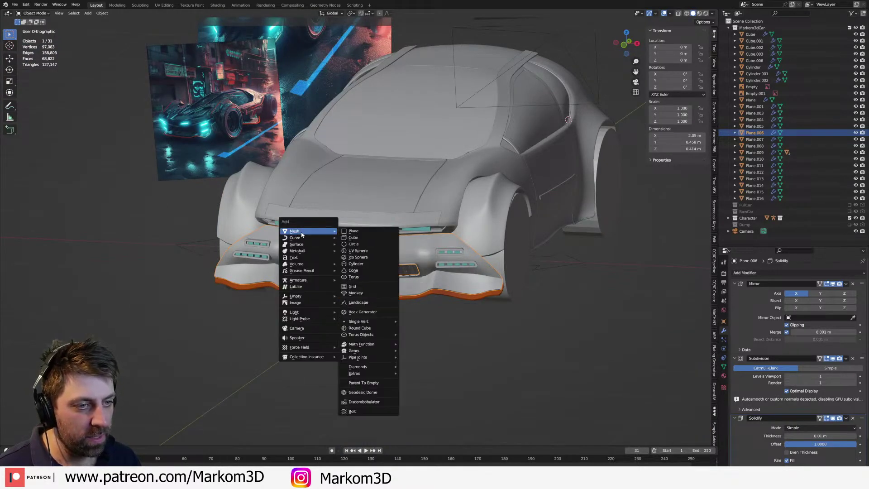
click(353, 237)
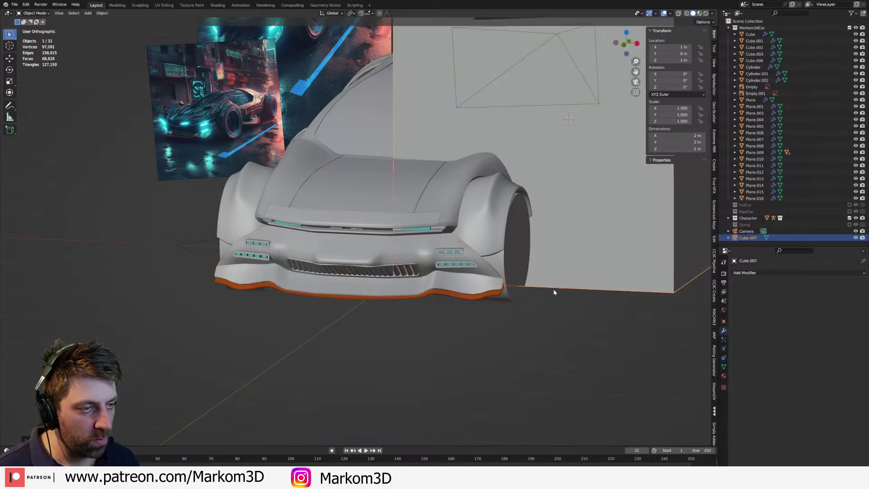
key(alt+g)
- In the side view, move the cube's geometry forward to the car's nose and scale it down
key(KP_3)
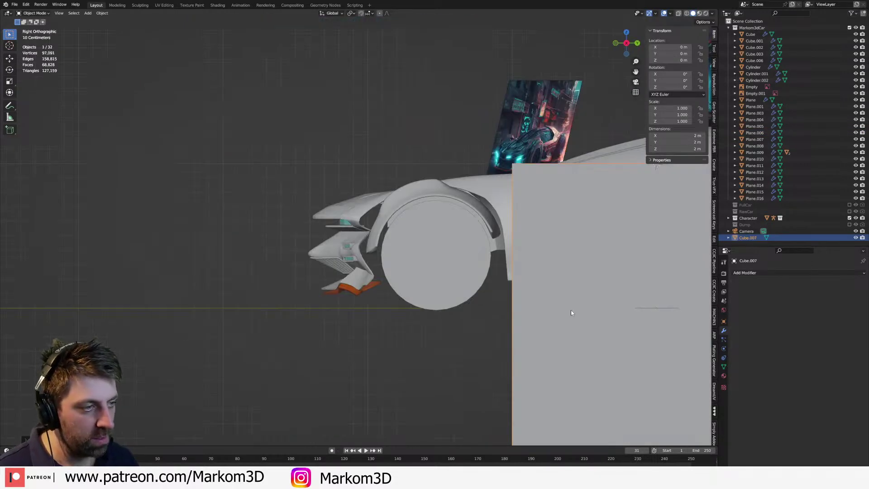
key(Tab)
key(g)
click(304, 289)
key(s)
click(390, 290)
- In the front view, lower the cube over the grille, scale it down and stretch it along X
key(KP_1)
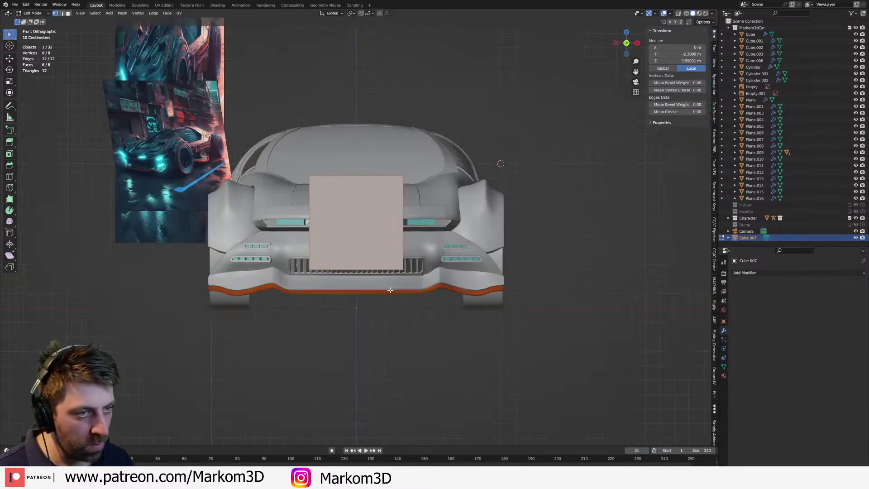
key(g)
click(405, 308)
key(s)
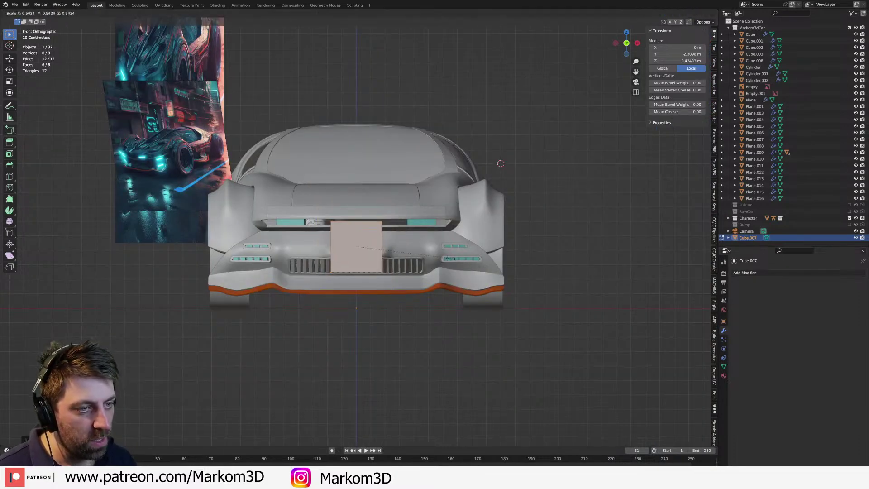
key(x)
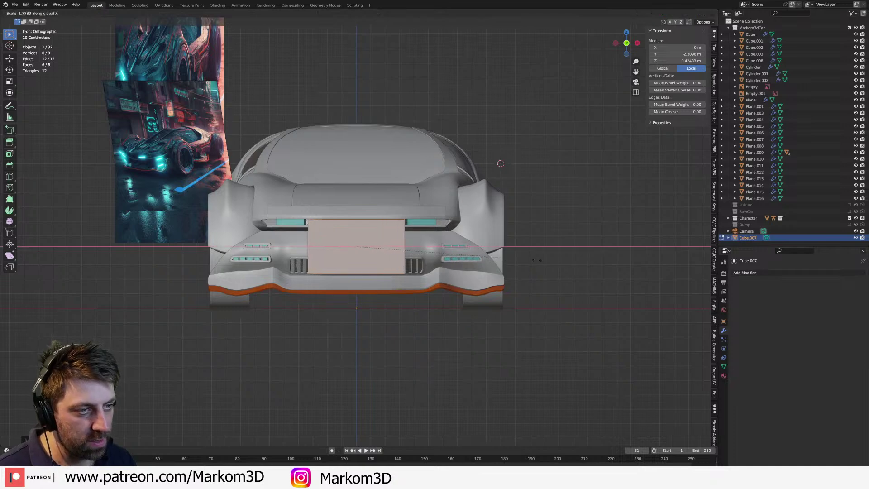
click(542, 260)
- Add a horizontal loop cut near the cube's bottom and scale down its bottom face to chamfer the lower corners
scroll(305, 283, up, 1)
key(ctrl+r)
click(311, 256)
click(309, 273)
key(3)
middle_drag(351, 280, 352, 260)
click(352, 260)
key(s)
click(530, 271)
key(Tab)
- Hide the existing grille slats and subtract the cube from the front bumper with a Bool Tool difference
click(427, 265)
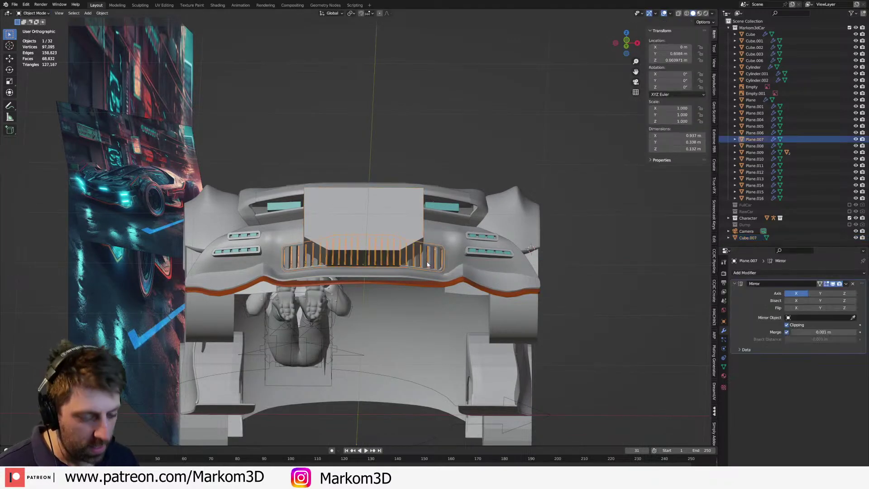
key(h)
middle_drag(428, 264, 401, 271)
click(381, 254)
shift+click(422, 245)
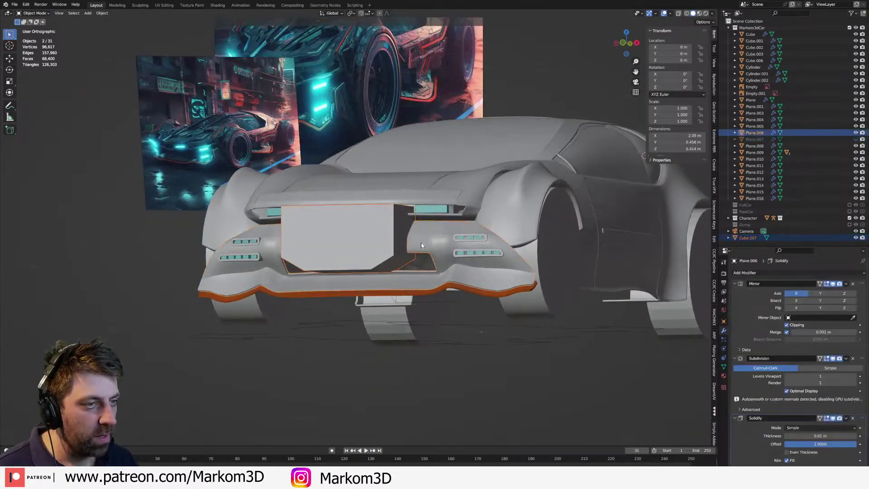
key(ctrl+shift+KP_Subtract)
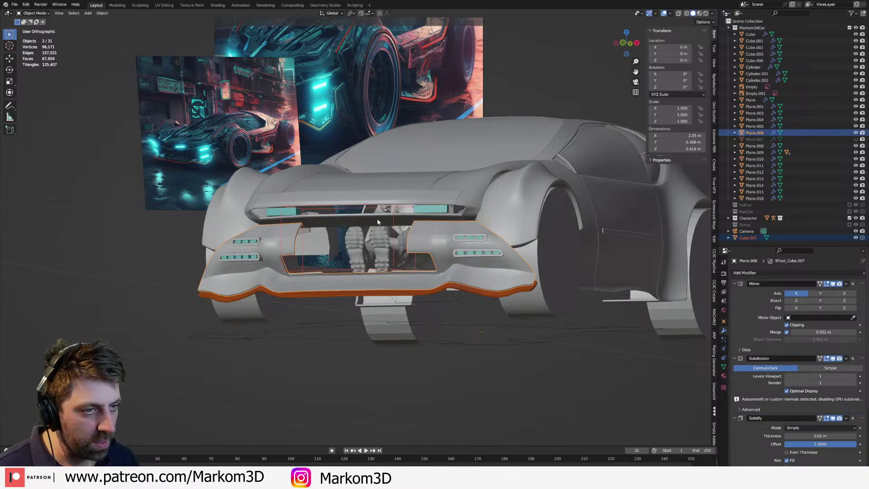
- Subtract the same cutter cube from the light-slot panel above the bumper
click(394, 231)
shift+click(384, 219)
key(ctrl+KP_Subtract)
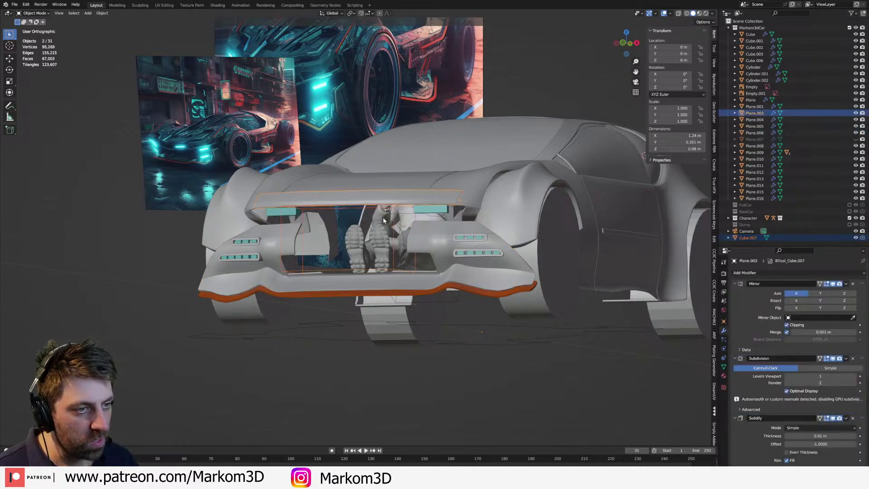
- Widen all of the cutter cube's geometry along X to about 0.92 m
scroll(371, 257, down, 3)
click(380, 345)
middle_drag(380, 346, 390, 280)
click(396, 262)
key(Tab)
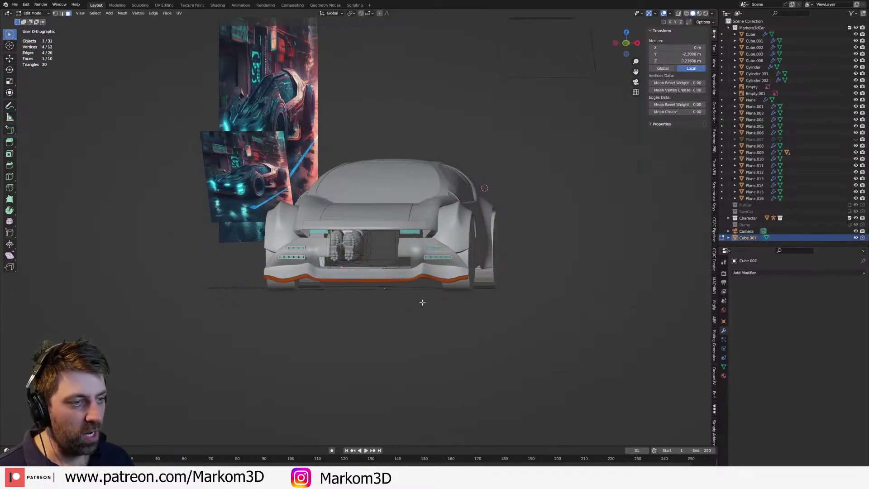
key(a)
key(s)
key(x)
click(448, 312)
key(Tab)
click(448, 314)
- Lengthen the cutter cube's geometry along Y to about 1.2 m
middle_drag(448, 315, 514, 327)
key(Tab)
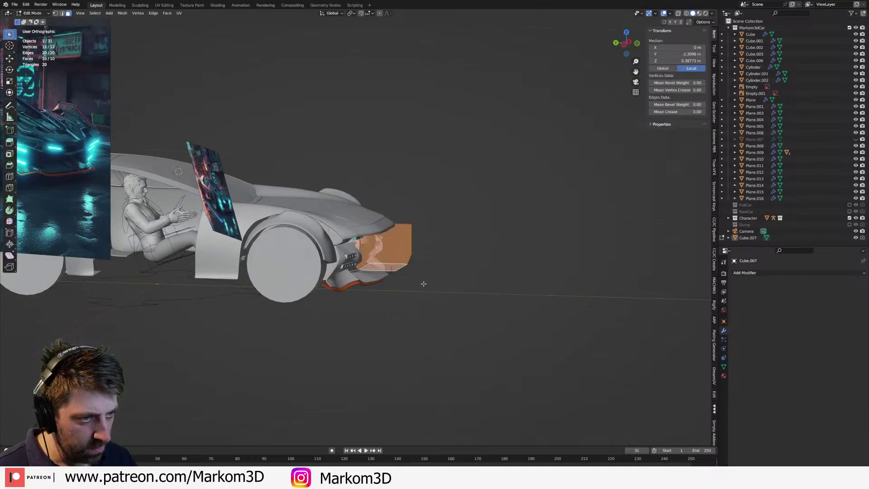
key(s)
key(x)
key(y)
click(536, 315)
key(Tab)
click(536, 315)
middle_drag(536, 315, 456, 310)
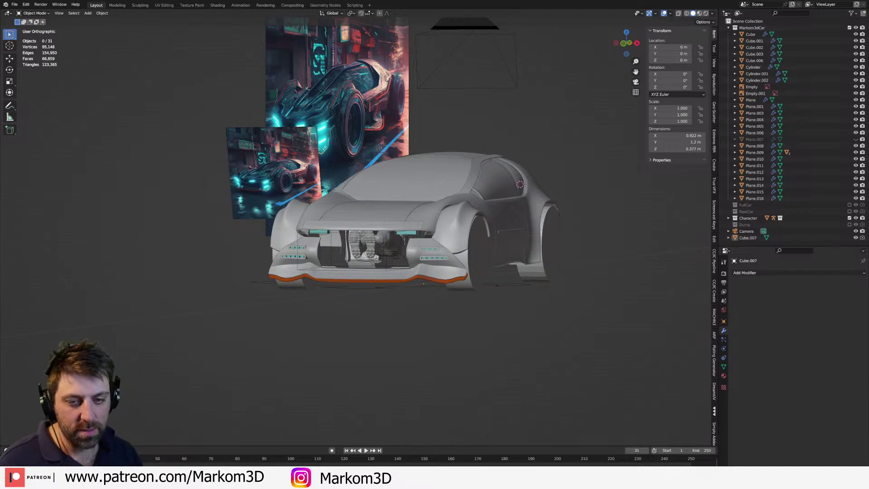
- Examine the opening cut into the front end from close up and several angles
scroll(217, 196, down, 1)
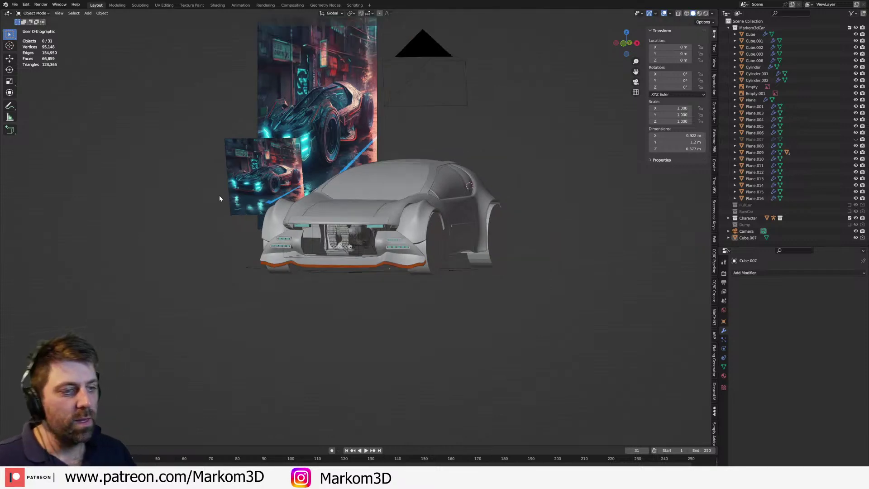
scroll(405, 312, up, 6)
middle_drag(361, 311, 400, 303)
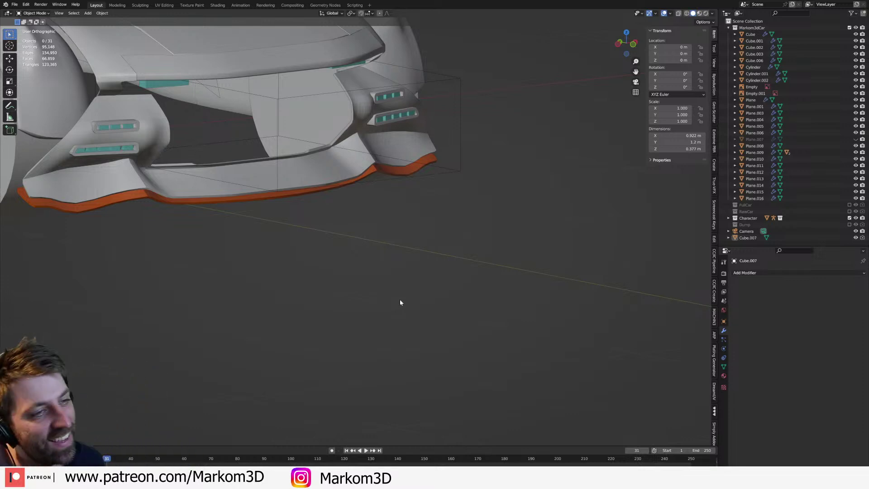
scroll(281, 244, up, 2)
middle_drag(335, 218, 265, 175)
middle_drag(266, 208, 329, 243)
scroll(339, 226, down, 3)
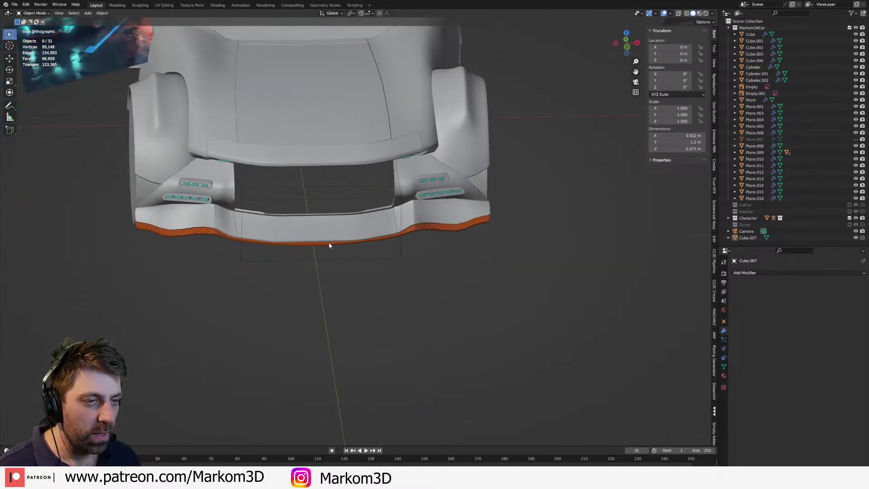
- Snap the 3D cursor to the center of the cutter cube's geometry
click(338, 261)
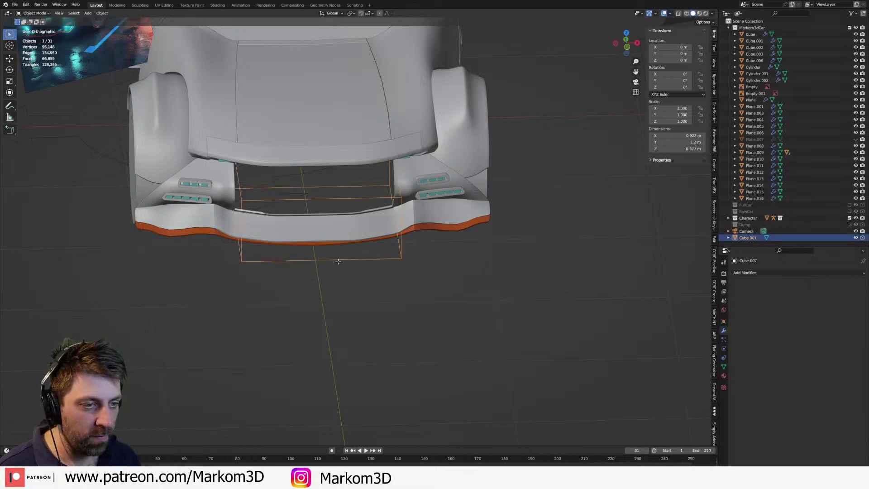
key(Tab)
key(shift+s)
click(365, 304)
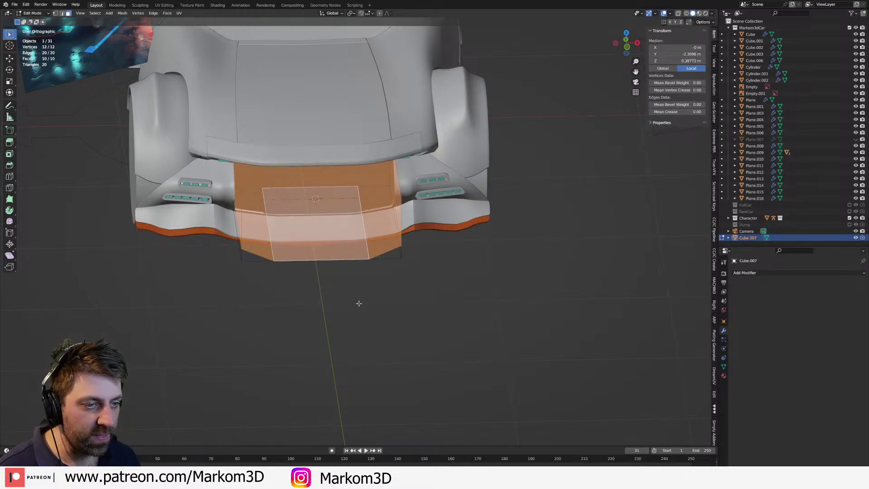
key(Tab)
middle_drag(319, 296, 369, 274)
scroll(370, 274, down, 1)
key(shift+a)
mouse_move(414, 250)
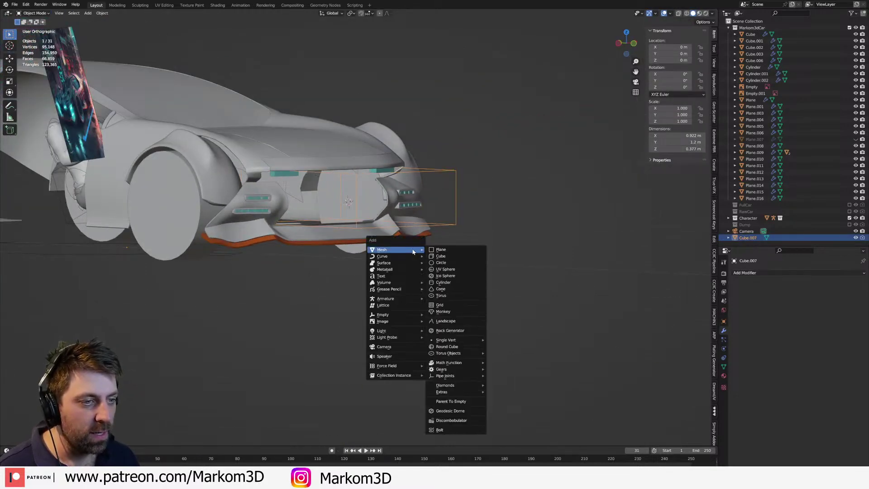
click(458, 258)
key(ctrl+z)
- Add a plane at the 3D cursor, rotate its geometry 90° about X and scale it down
key(shift+a)
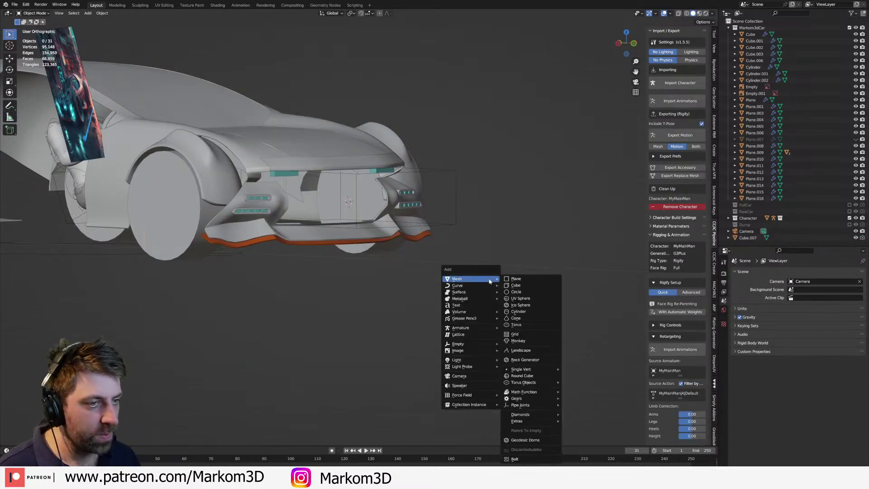
click(512, 281)
key(Tab)
text(rx90)
key(Return)
key(s)
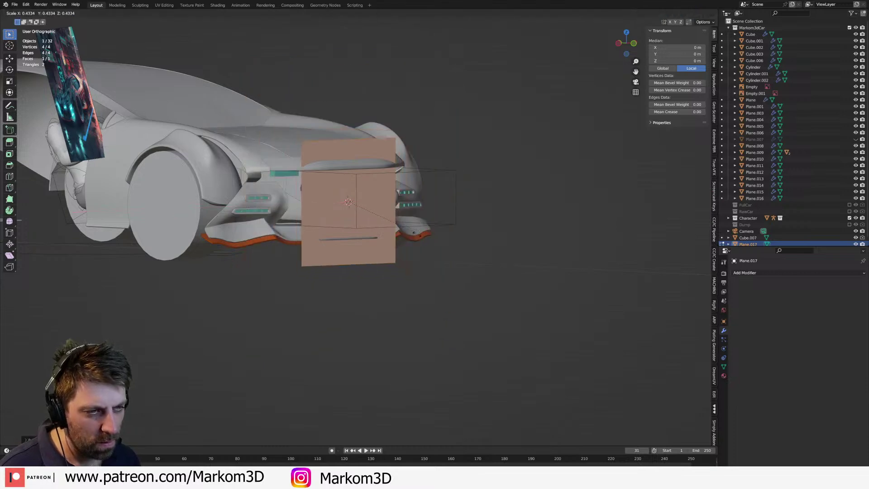
click(395, 209)
- In the front view, stretch the upright plane along X to span the bumper opening
middle_drag(395, 209, 397, 245)
key(KP_3)
key(KP_1)
key(s)
key(x)
click(428, 232)
- Add two horizontal loop cuts to the plane and select the middle face between them
key(ctrl+r)
click(387, 207)
click(387, 191)
key(ctrl+r)
click(388, 207)
click(389, 212)
key(3)
click(369, 220)
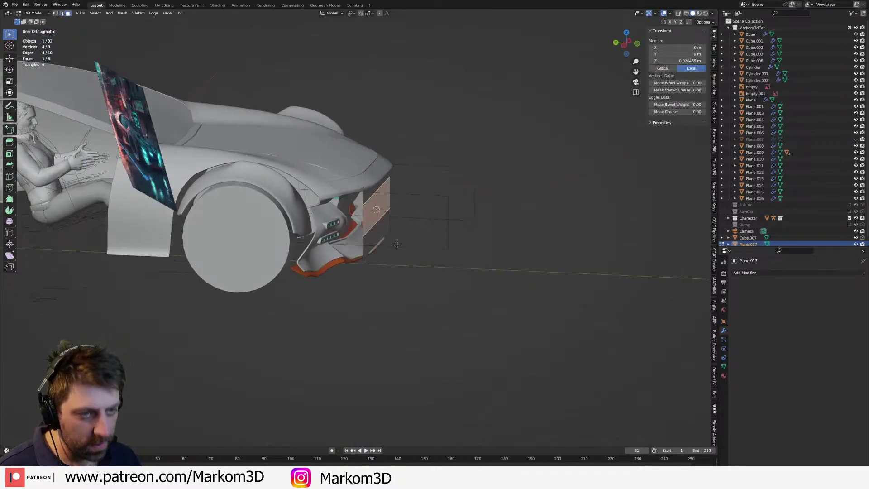
key(a)
key(g)
key(y)
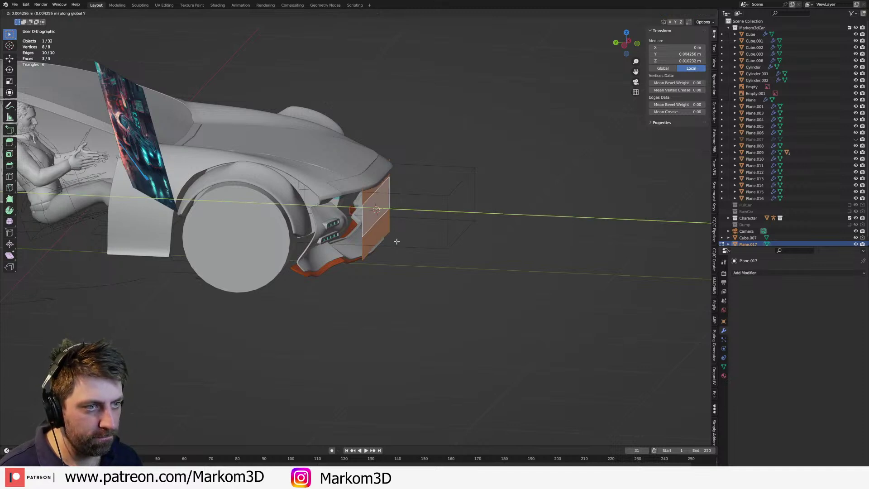
right_click(396, 240)
key(ctrl+z)
- Move the plane's middle face along Y toward the inside of the opening
key(g)
key(y)
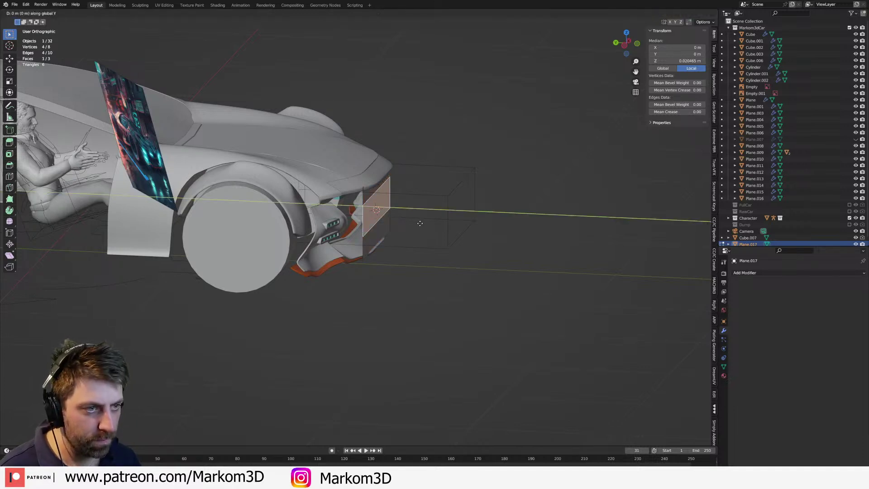
click(396, 221)
- Slide the plane's bottom edge along its adjoining side edges
key(2)
click(376, 248)
key(g)
key(g)
click(396, 257)
- Raise the plane's bottom edge about 0.08 m along Z and shift it along Y
middle_drag(396, 257, 357, 258)
key(KP_3)
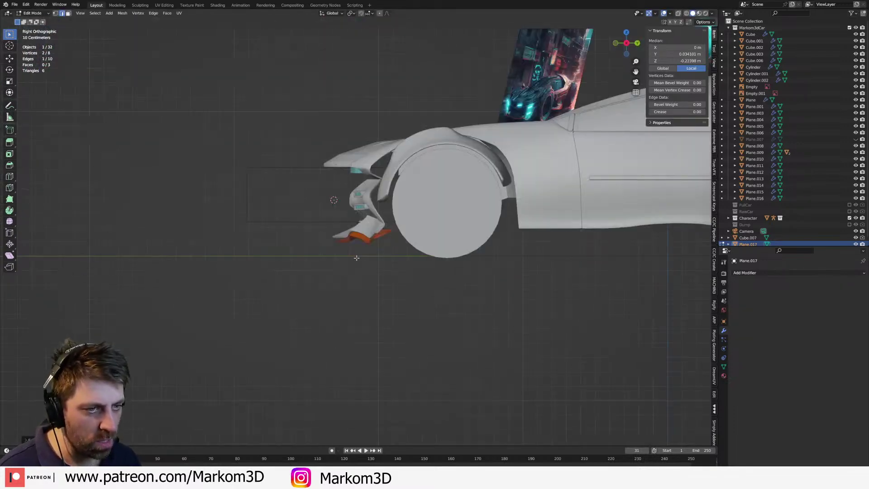
key(KP_Decimal)
key(KP_1)
key(g)
key(z)
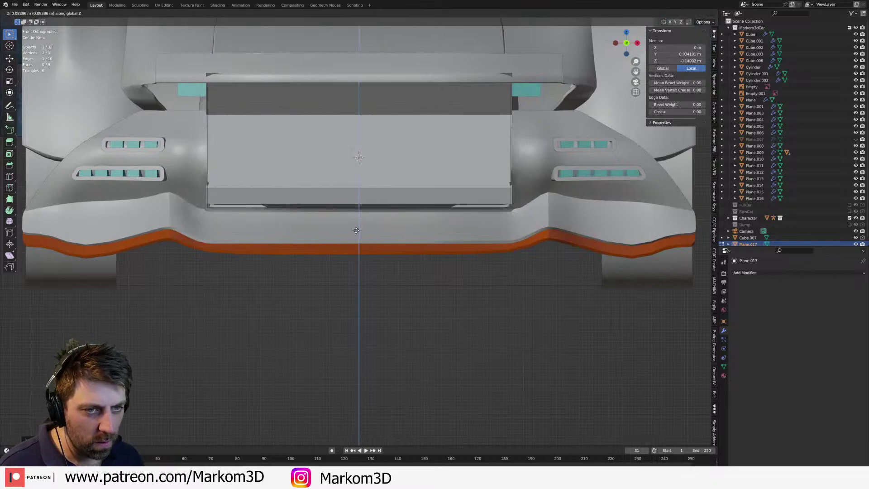
click(356, 231)
mouse_move(356, 231)
middle_down()
mouse_move(430, 241)
mouse_move(359, 224)
middle_up()
key(g)
key(x)
key(y)
click(400, 239)
- Cut the plane into vertical grille slats with twelve vertical loop cuts, beveling them and deleting the beveled faces
scroll(361, 225, up, 4)
click(361, 225)
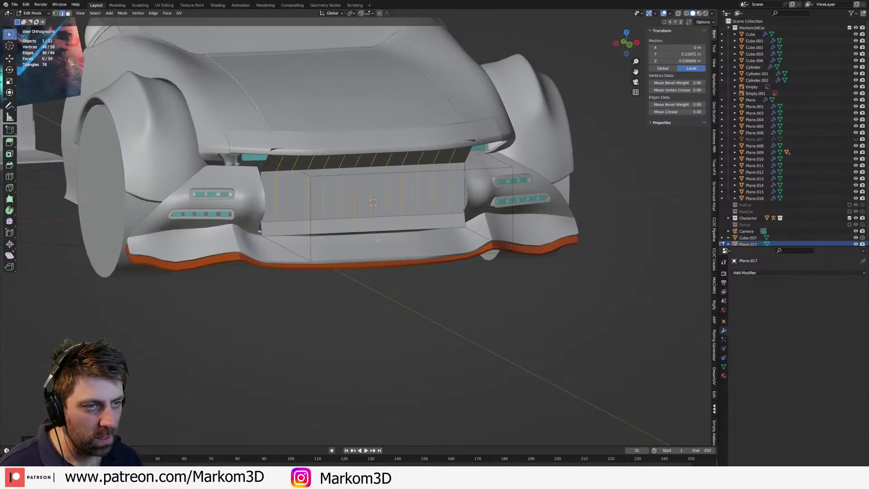
key(ctrl+b)
click(426, 317)
key(x)
click(424, 334)
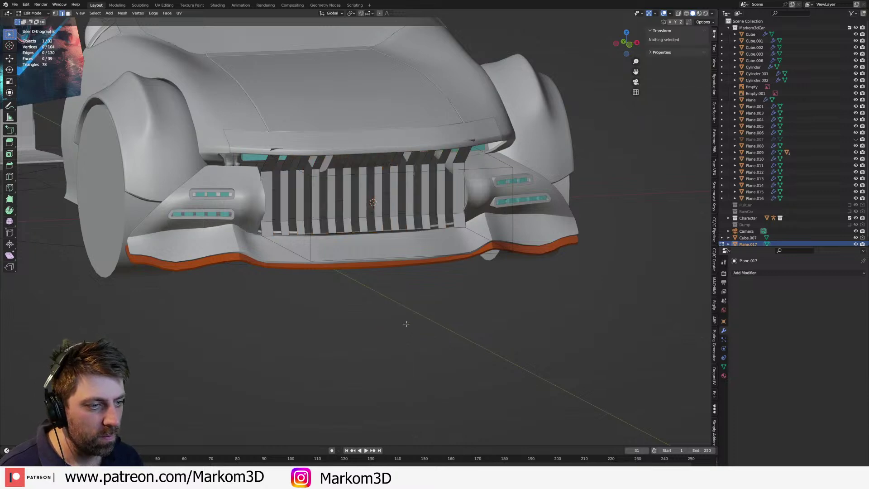
- Add a Solidify modifier to the grille slats and set its thickness to 0.08 m
scroll(404, 319, down, 4)
key(a)
middle_drag(416, 310, 713, 338)
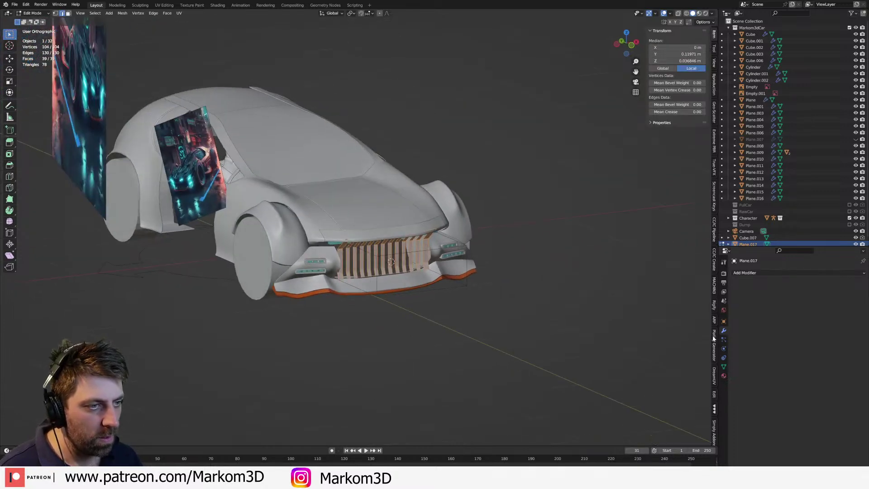
click(795, 272)
click(742, 383)
middle_drag(634, 402, 530, 346)
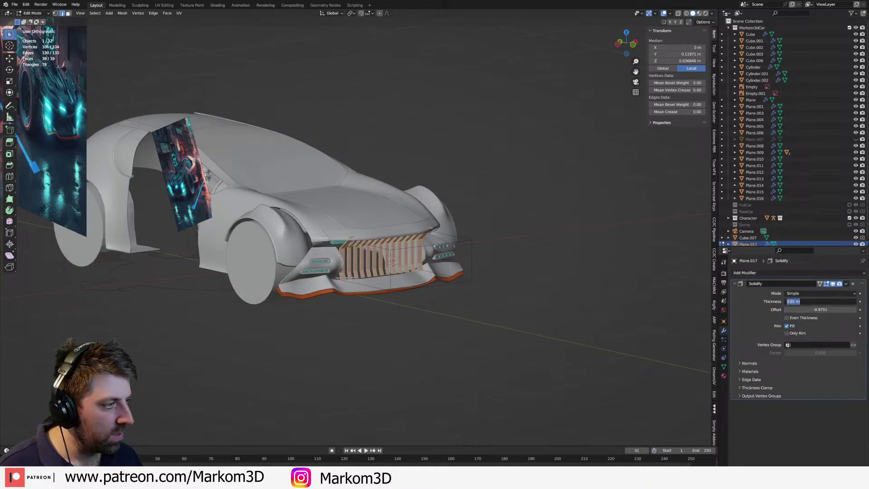
drag(854, 304, 862, 305)
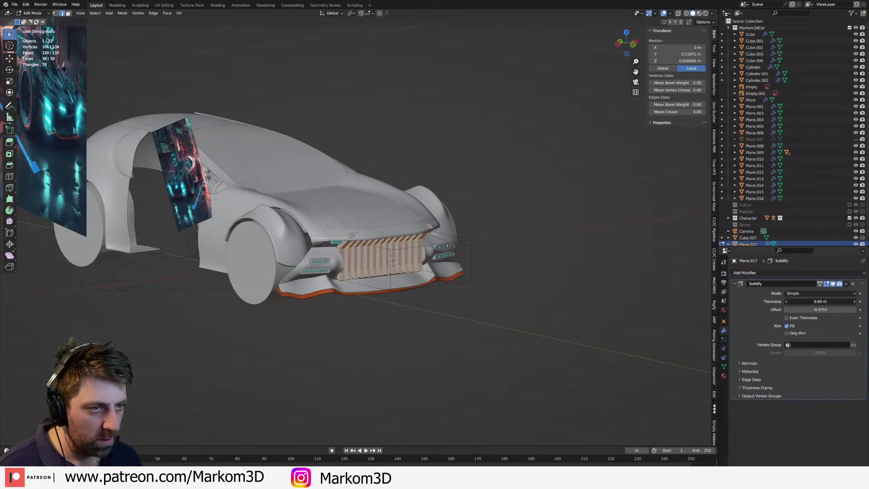
- Inspect the thickened grille slats against the hood and bumper from far, side and front angles
middle_drag(543, 324, 490, 314)
scroll(478, 353, down, 5)
key(Tab)
click(477, 357)
key(Tab)
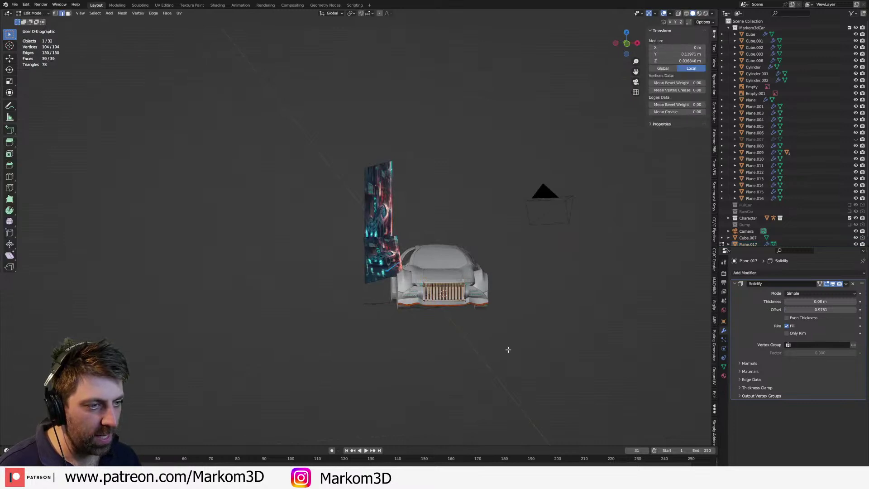
middle_drag(508, 349, 472, 368)
key(Tab)
scroll(457, 368, up, 6)
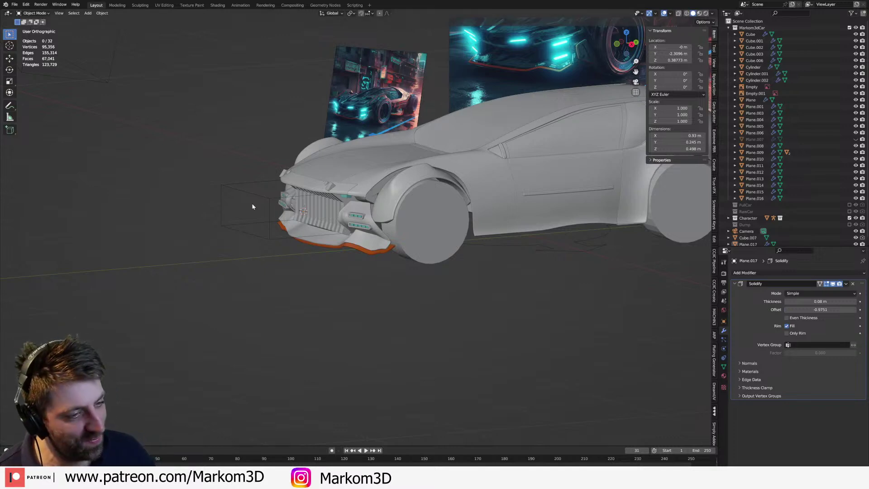
middle_drag(410, 269, 468, 259)
scroll(474, 274, up, 4)
scroll(468, 259, down, 2)
scroll(468, 258, up, 2)
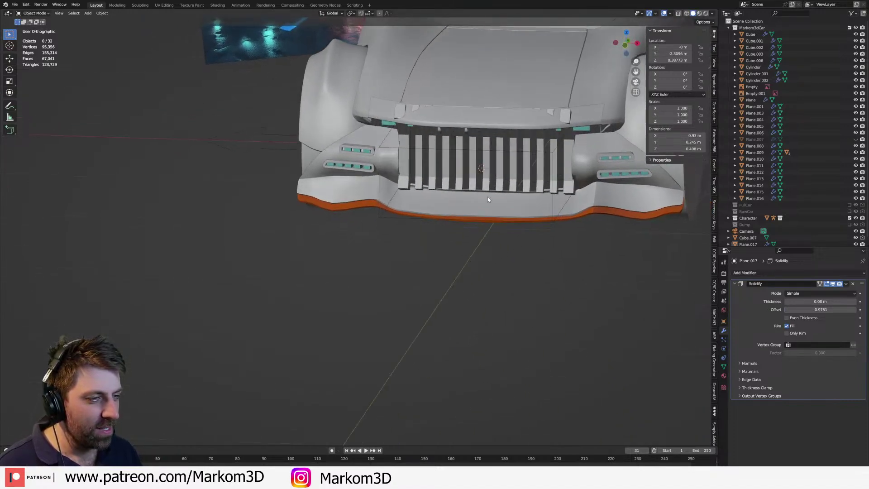
- Flip the grille slats front to back by scaling all their geometry by -1 along Y
click(486, 155)
key(Tab)
middle_drag(528, 229, 507, 255)
key(s)
key(x)
key(y)
key(0)
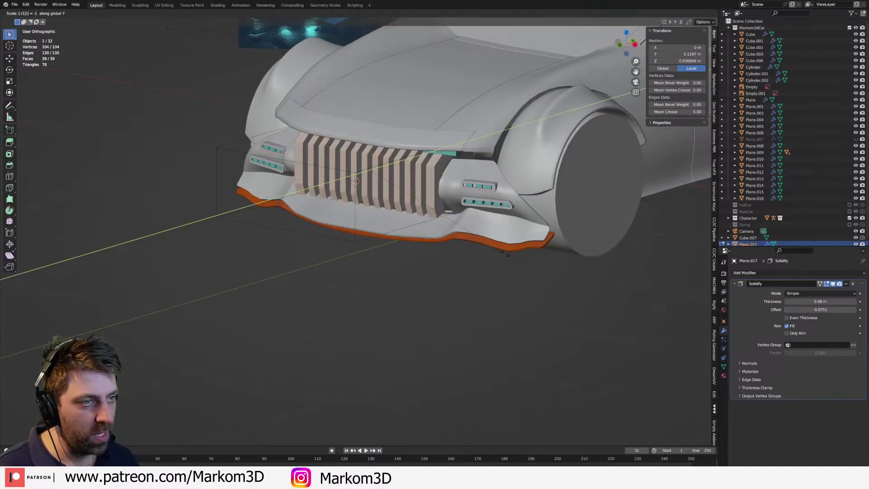
key(Return)
scroll(501, 263, down, 2)
key(Tab)
- Examine the flipped grille in the context of the whole car from several front angles
middle_drag(495, 268, 466, 320)
scroll(431, 333, down, 4)
click(430, 335)
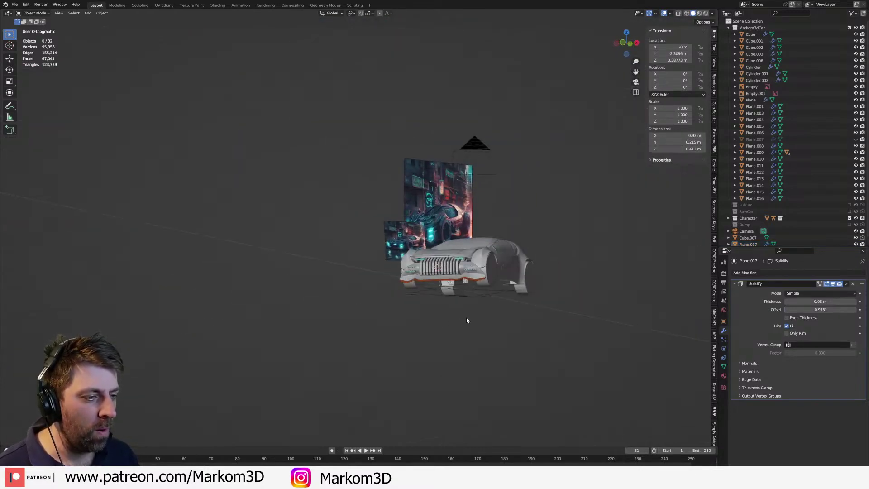
scroll(465, 320, up, 4)
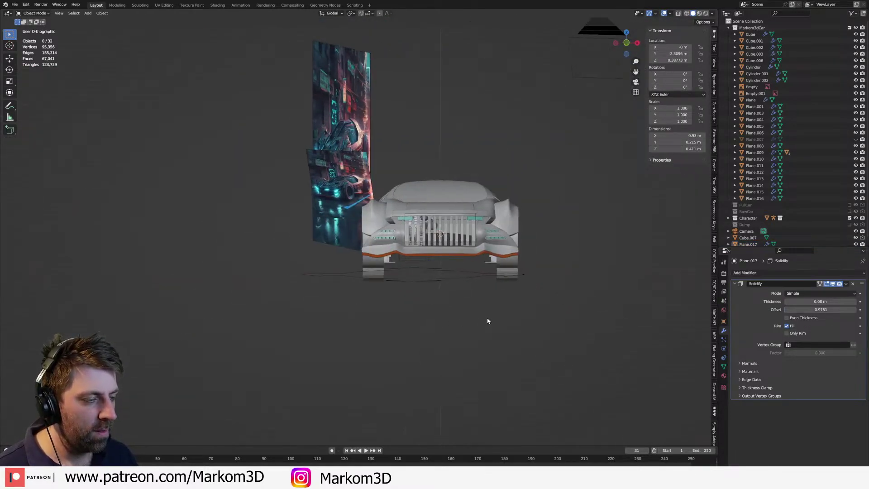
middle_drag(488, 321, 466, 326)
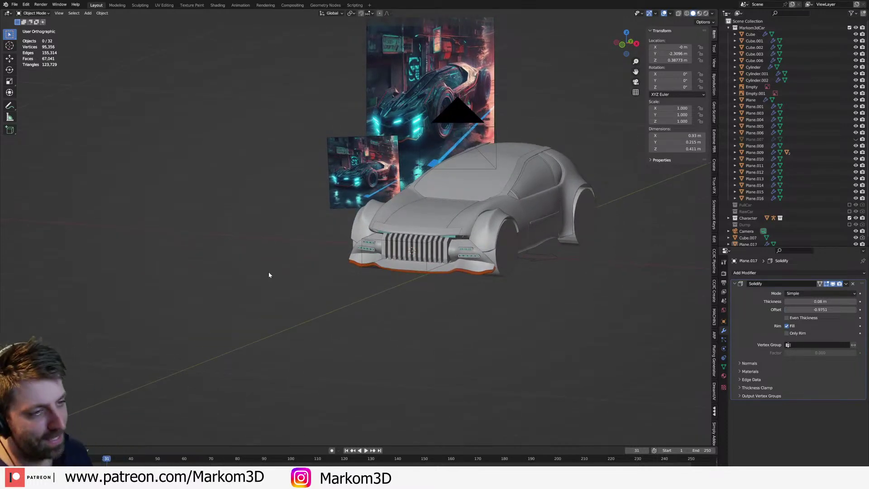
- Reset the 3D cursor to the world origin
scroll(268, 265, up, 6)
middle_drag(268, 264, 349, 227)
middle_drag(290, 241, 398, 302)
scroll(398, 302, up, 2)
key(shift+s)
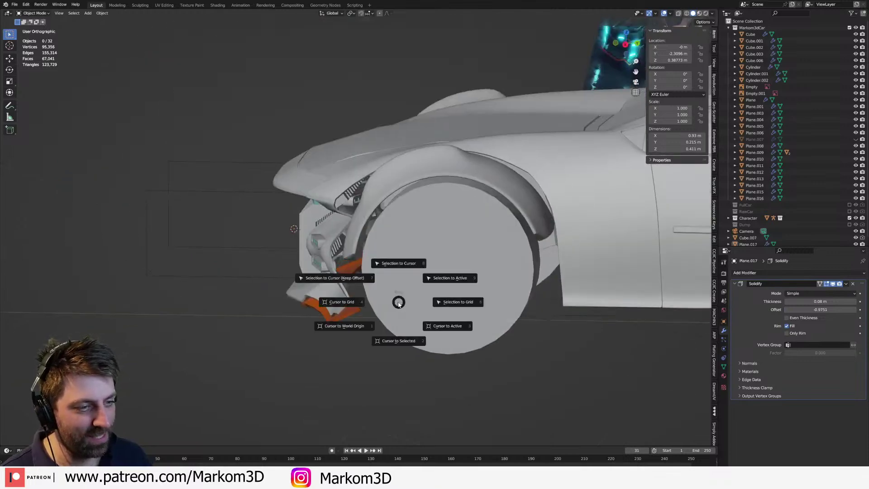
click(337, 329)
key(shift+a)
key(Escape)
key(shift+s)
click(421, 361)
- Add a plane at the world origin and scale it up to about 35.2 m square as a ground surface
key(shift+a)
mouse_move(422, 357)
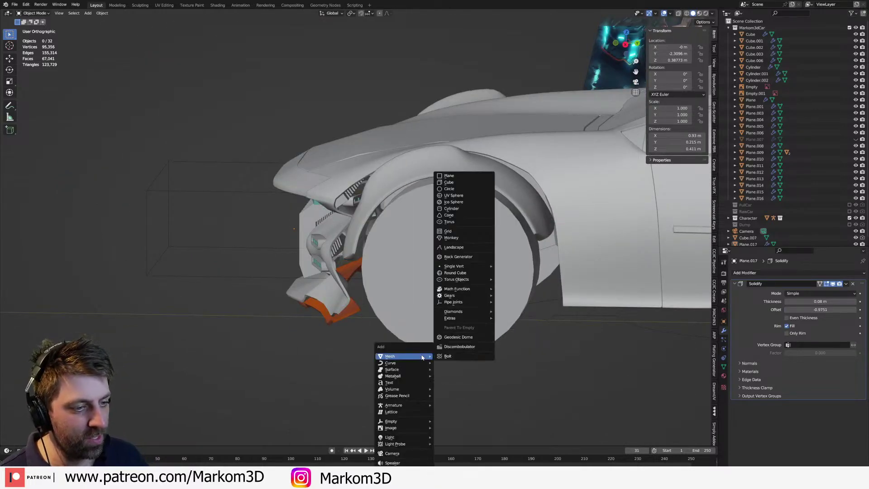
click(464, 181)
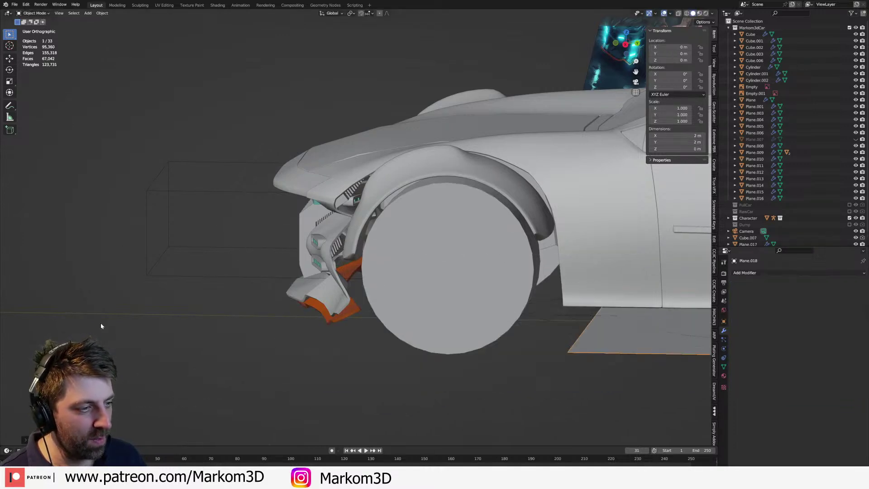
scroll(463, 181, down, 5)
key(s)
click(50, 293)
- Add a point light and place it inside the car's nose at about Y -1.3 m and Z 0.2 m
middle_drag(235, 337, 387, 322)
scroll(383, 329, up, 3)
key(shift+a)
mouse_move(390, 321)
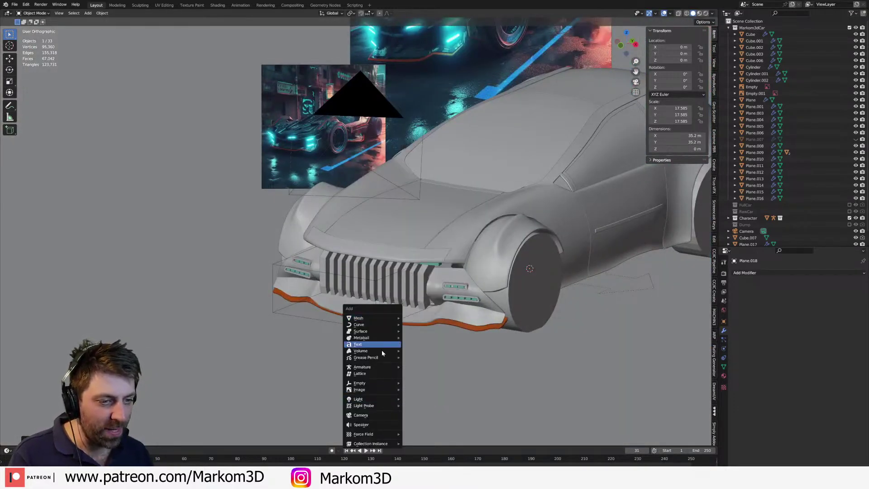
mouse_move(384, 400)
click(442, 398)
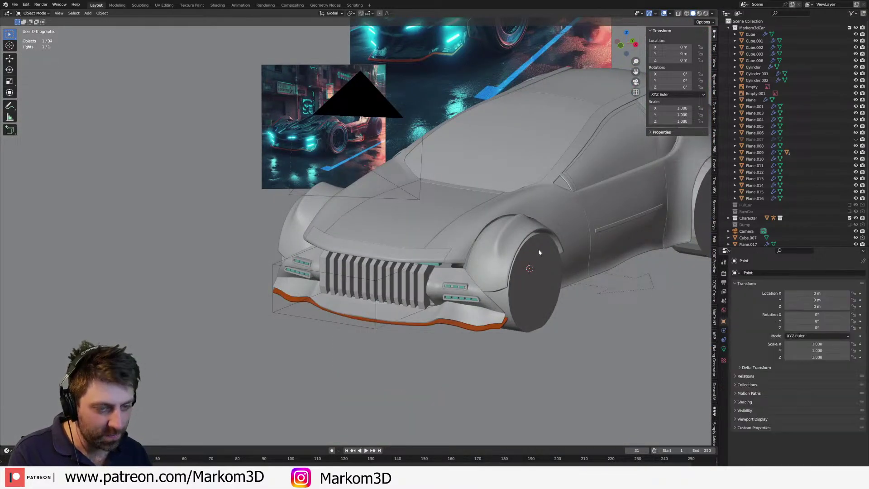
key(g)
key(z)
key(y)
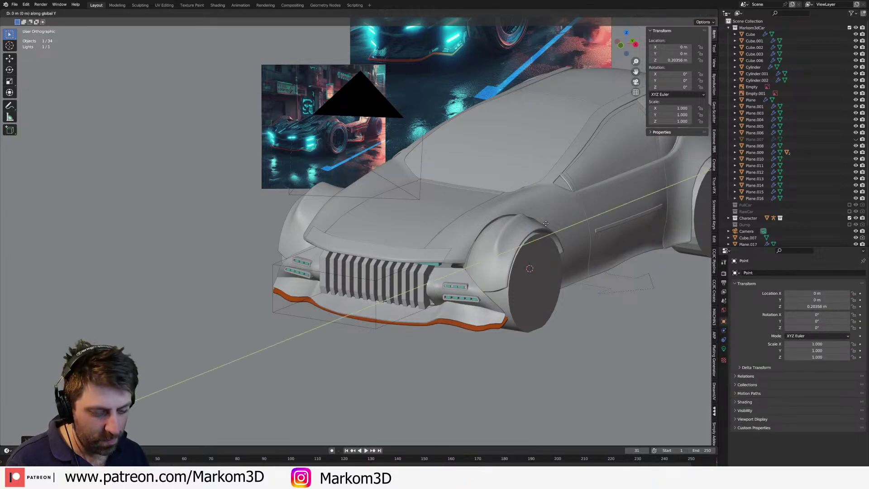
click(444, 276)
- Examine the car's front with the new light and ground plane in rendered shading
middle_drag(443, 276, 492, 289)
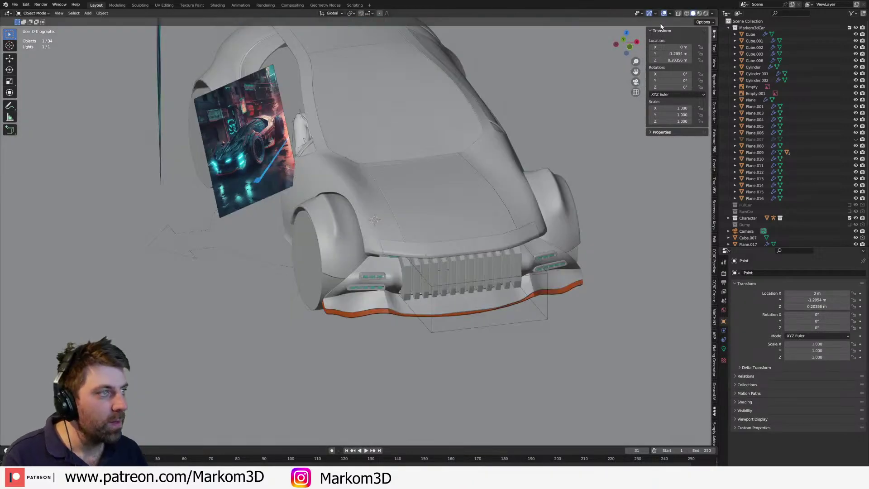
click(706, 15)
scroll(651, 173, down, 3)
middle_drag(539, 212, 512, 219)
scroll(513, 219, up, 2)
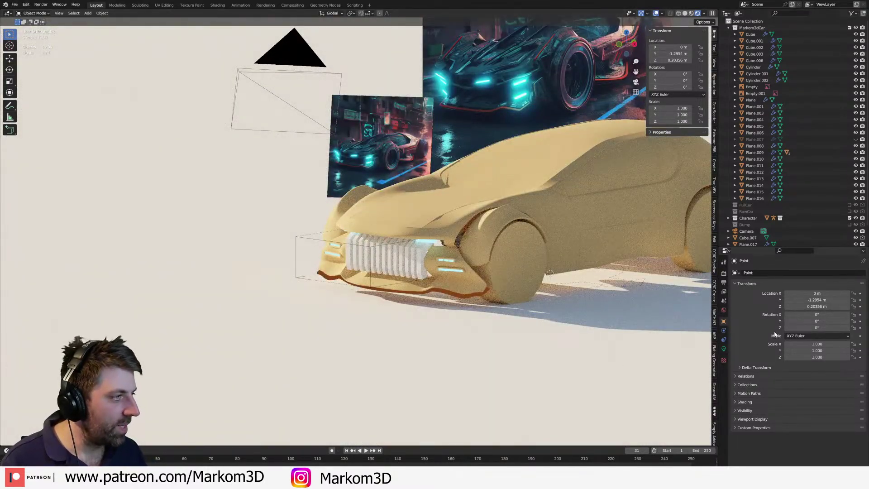
- Set the point light's power to 500 W and its color to magenta, and check the glow behind the grille
click(723, 349)
click(819, 310)
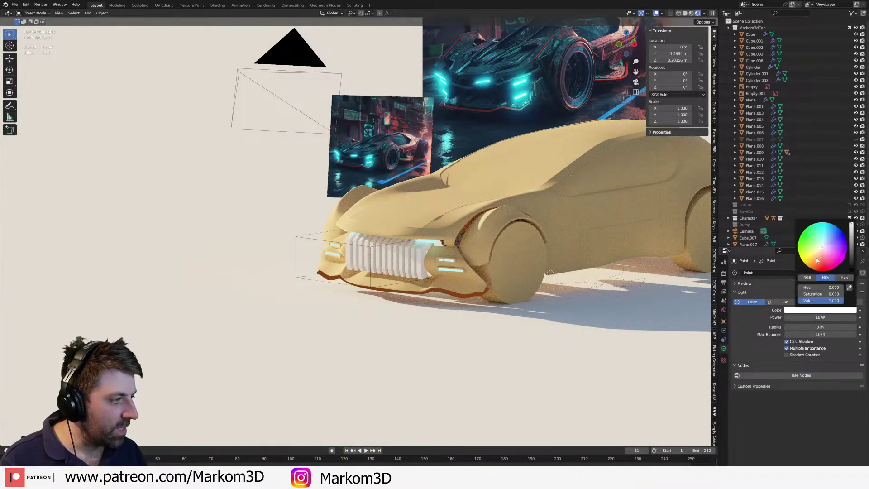
click(827, 270)
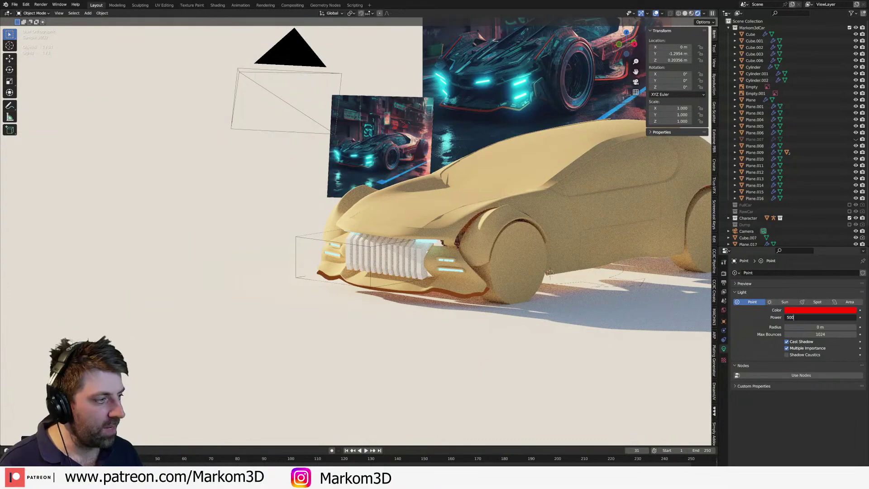
key(Return)
scroll(525, 290, down, 4)
middle_drag(525, 290, 415, 126)
click(820, 310)
click(831, 261)
drag(831, 261, 842, 256)
middle_drag(474, 150, 400, 157)
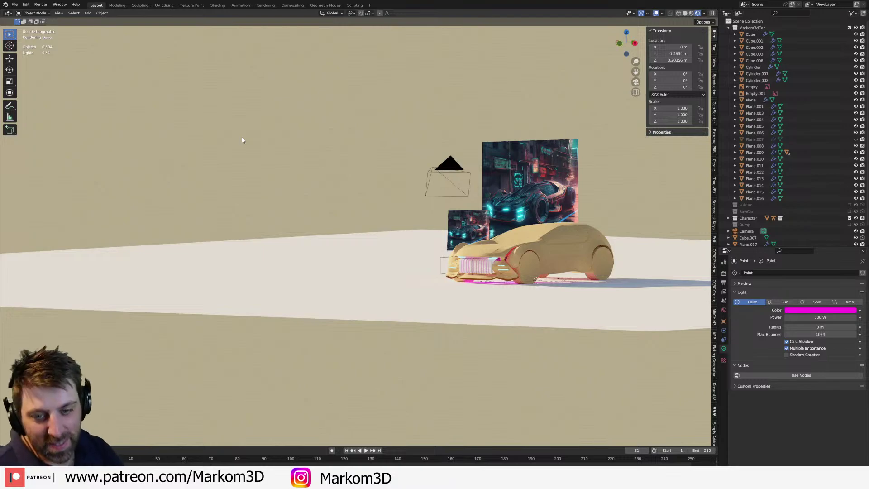
scroll(447, 256, up, 10)
scroll(504, 277, up, 2)
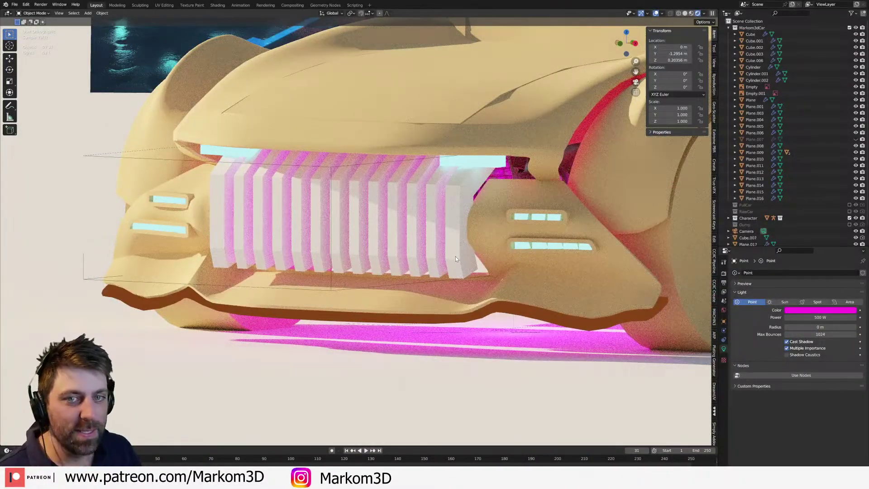
- Delete the vertical-slat grille object from the car's nose
click(455, 257)
middle_drag(453, 260, 460, 263)
scroll(461, 263, down, 1)
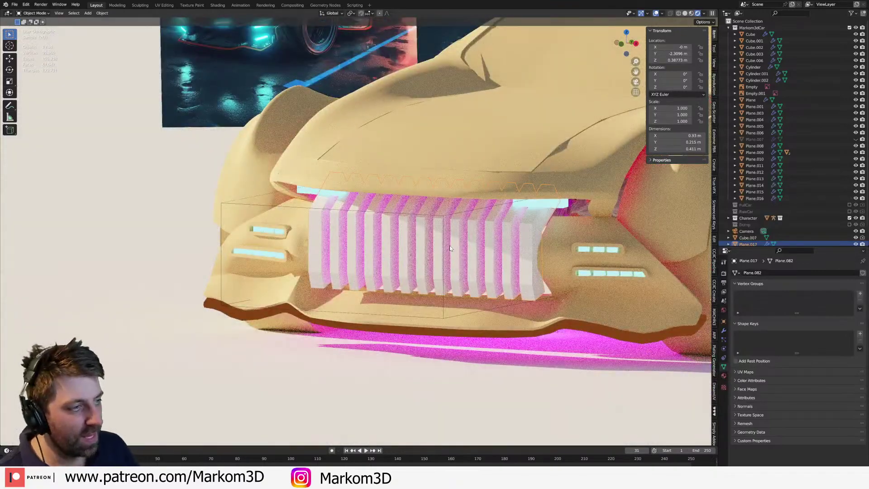
key(Delete)
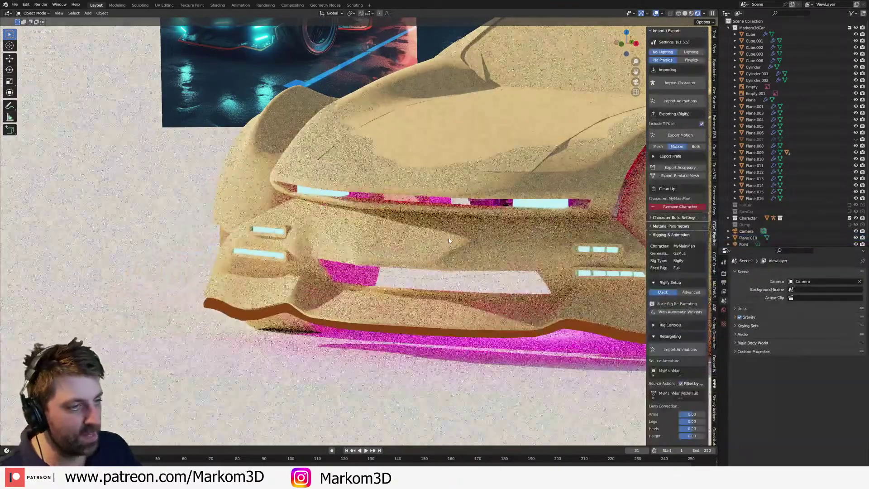
- Unhide all hidden objects to bring back the original lower grille, and check the nose from the front and side
scroll(494, 295, down, 5)
middle_drag(495, 295, 488, 279)
key(alt+h)
middle_drag(485, 312, 482, 325)
scroll(413, 252, up, 2)
shift+middle_drag(480, 280, 400, 191)
middle_drag(446, 252, 458, 244)
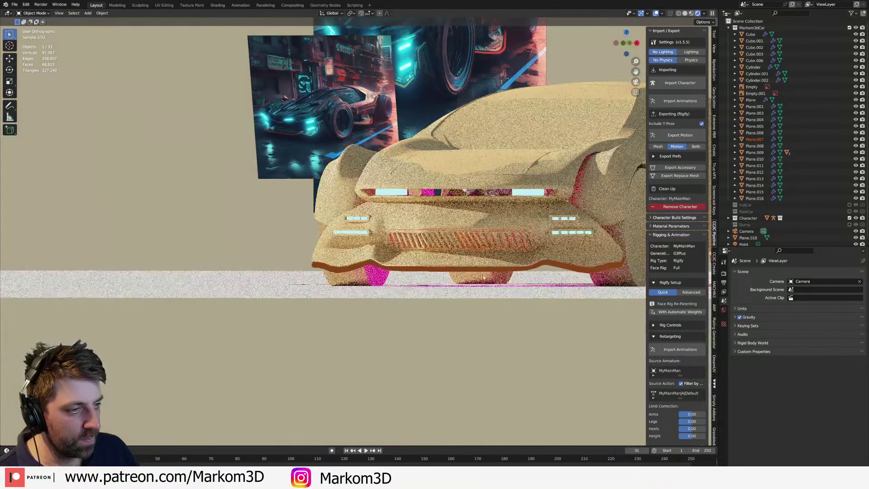
middle_drag(485, 275, 452, 297)
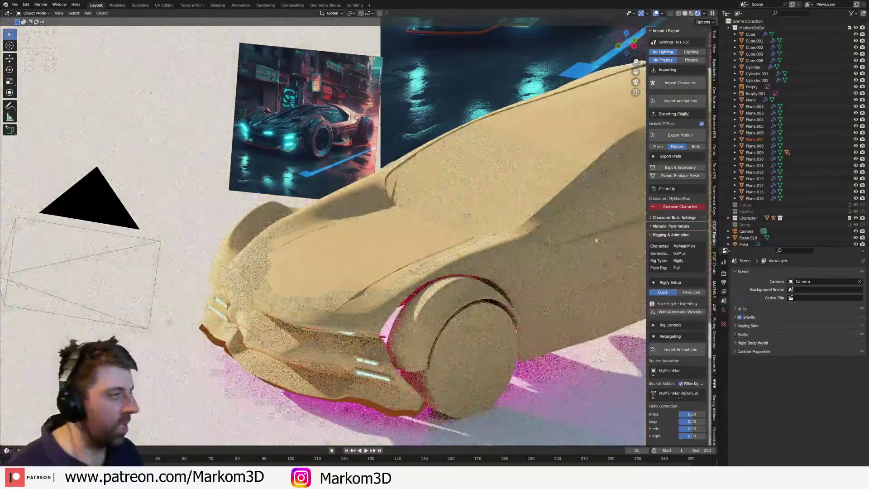
scroll(777, 178, down, 1)
scroll(777, 178, up, 1)
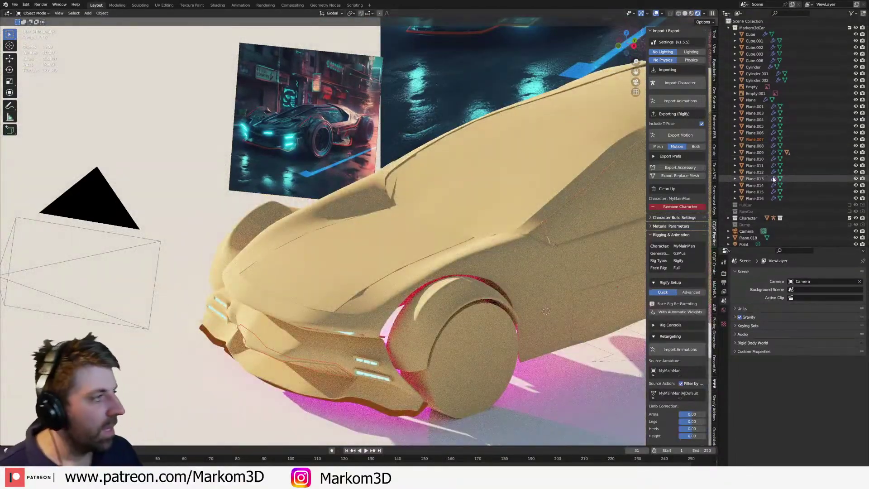
- Delete the ground plane and the point light, and return the viewport to solid shading
middle_drag(547, 268, 353, 341)
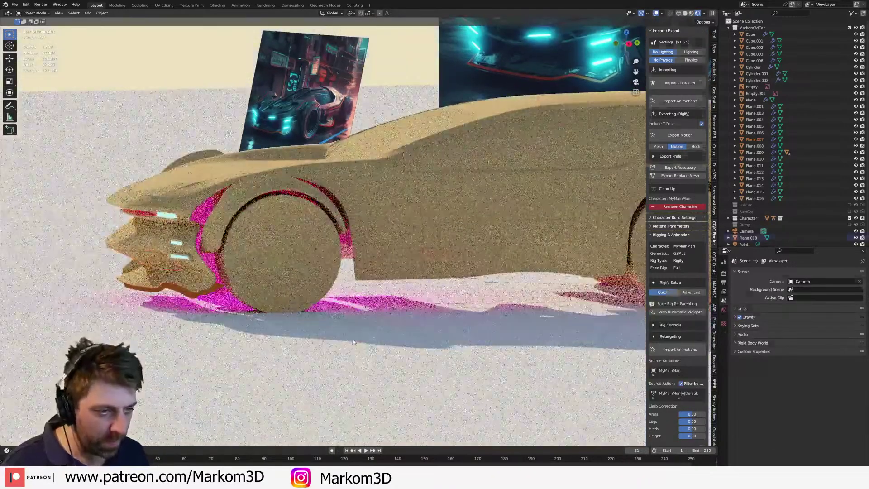
click(354, 342)
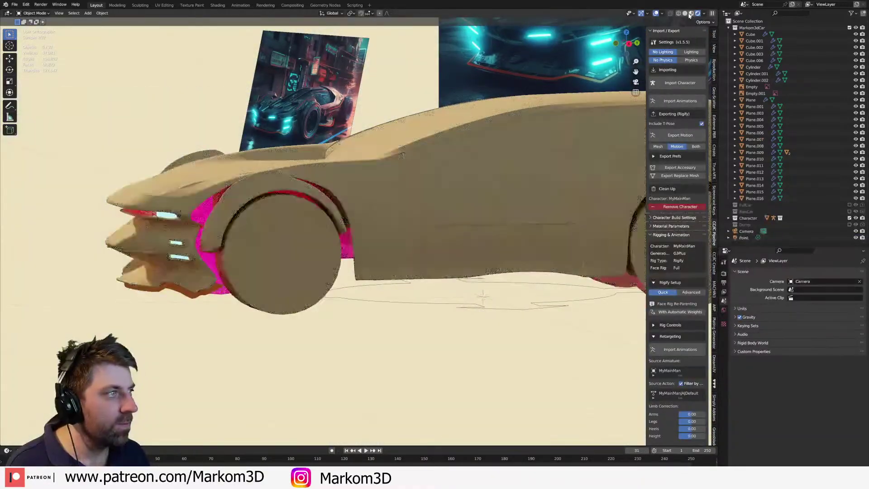
key(z)
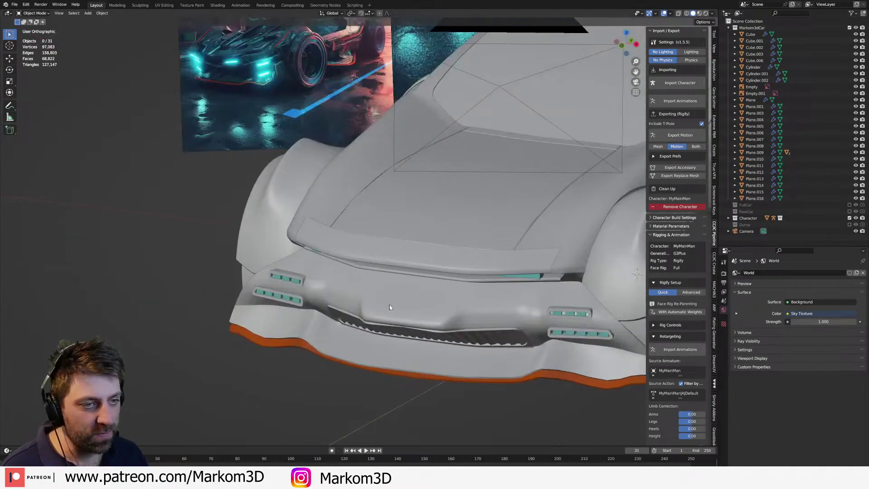
- Open the panel around the slot under the hood for mesh editing and frame all its geometry in wireframe
middle_drag(390, 307, 421, 232)
click(341, 314)
middle_drag(584, 246, 568, 240)
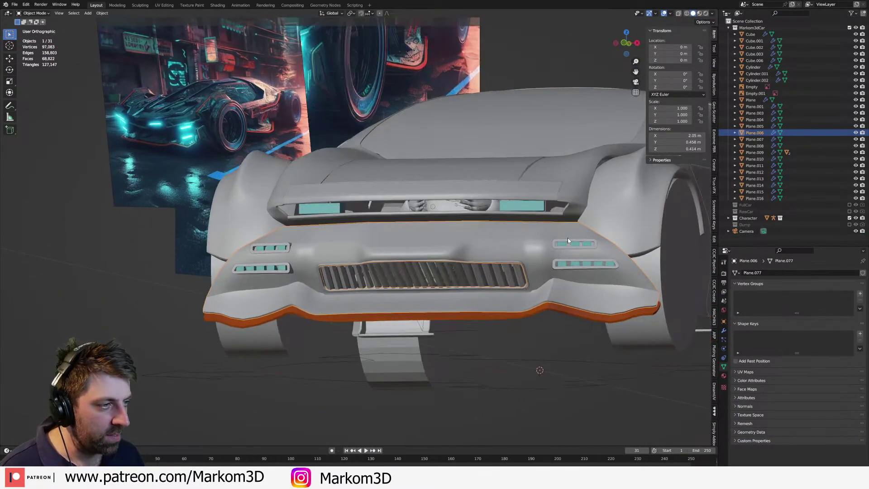
click(529, 196)
key(Tab)
mouse_move(436, 218)
middle_down()
mouse_move(449, 264)
mouse_move(430, 266)
middle_up()
scroll(466, 265, up, 4)
key(z)
click(319, 261)
key(a)
mouse_move(325, 264)
middle_down()
mouse_move(313, 273)
mouse_move(300, 217)
mouse_move(87, 260)
mouse_move(416, 250)
middle_up()
scroll(313, 273, down, 5)
key(KP_Decimal)
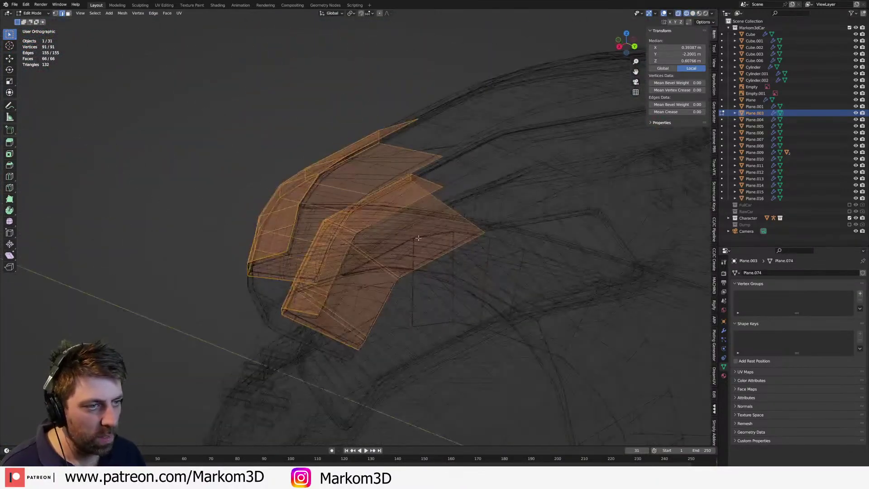
- Fill the open back of the slot with faces between the panel's upper and lower edges, and return to Object Mode
click(407, 171)
middle_drag(408, 171, 491, 224)
key(a)
click(428, 217)
key(f)
click(375, 230)
key(f)
key(z)
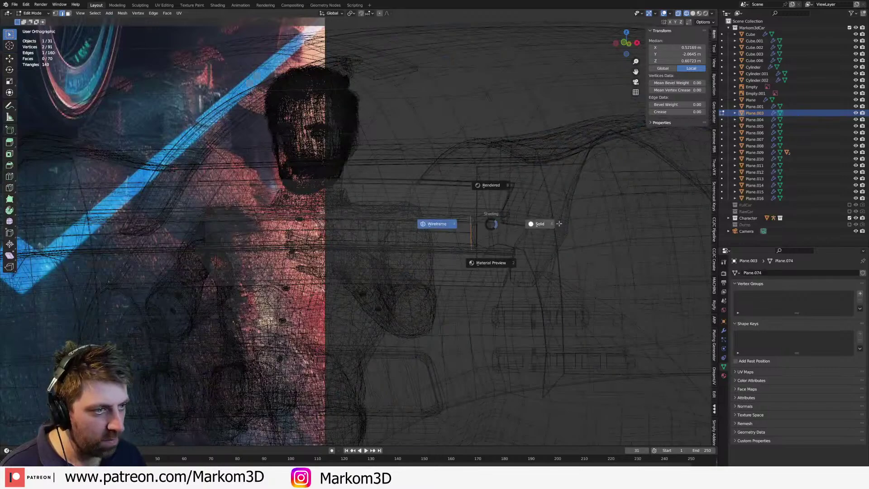
click(558, 223)
middle_drag(567, 223, 548, 297)
key(ctrl+z)
key(Tab)
scroll(498, 290, down, 4)
middle_drag(468, 287, 490, 276)
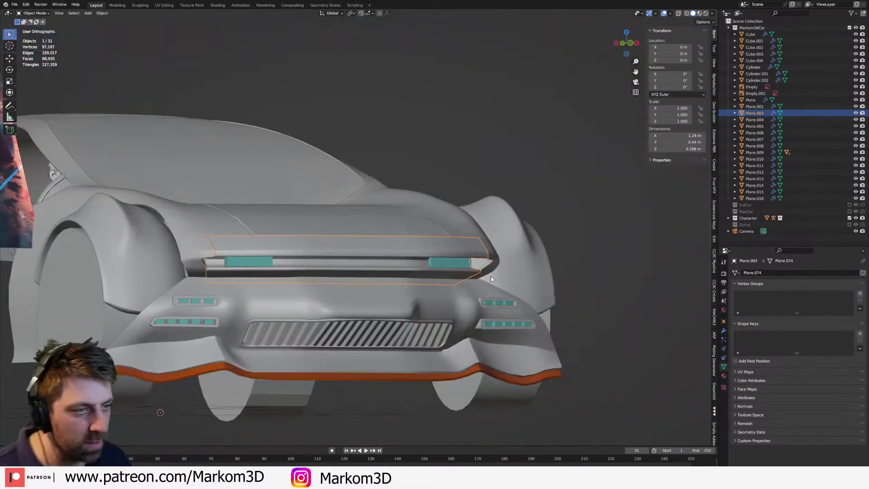
- Delete the teal headlight blocks inside the slot under the hood and select the surrounding panel
click(441, 268)
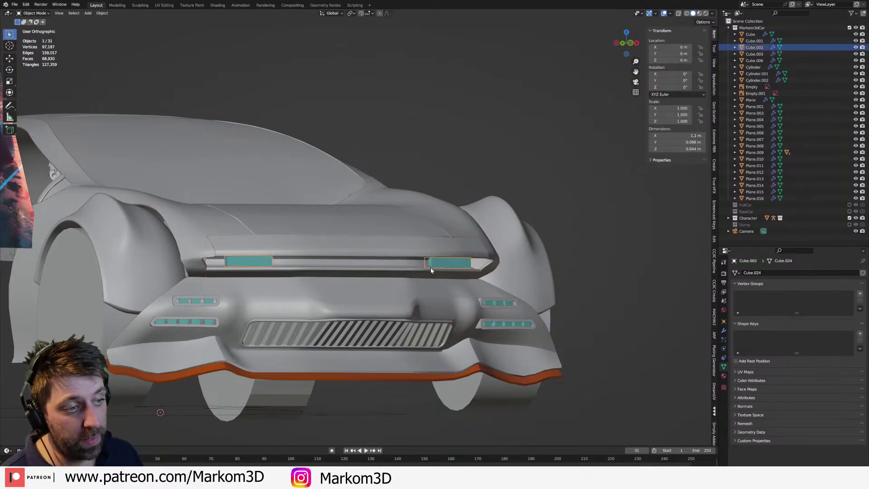
key(Delete)
click(408, 266)
middle_drag(408, 266, 400, 268)
- Duplicate the face strip at the back of the slot, shrink the copy along Z and extrude it into a thin bar
key(Tab)
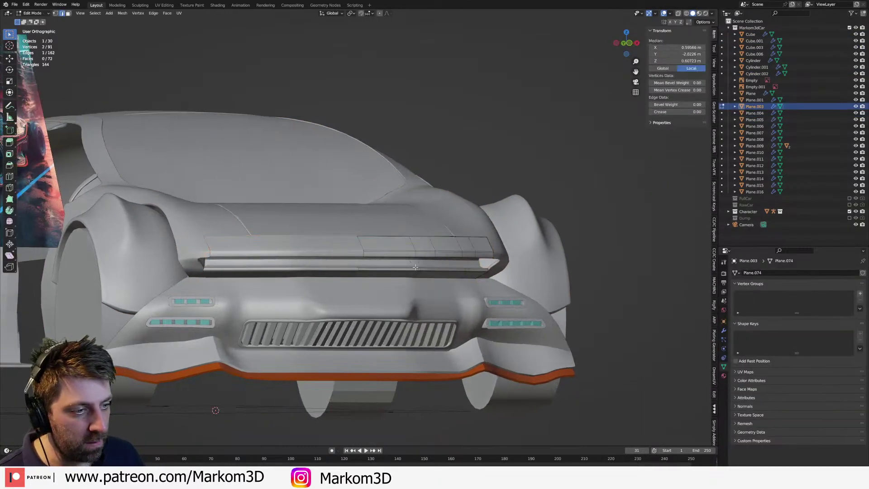
key(3)
alt+click(407, 265)
alt+click(412, 263)
key(z)
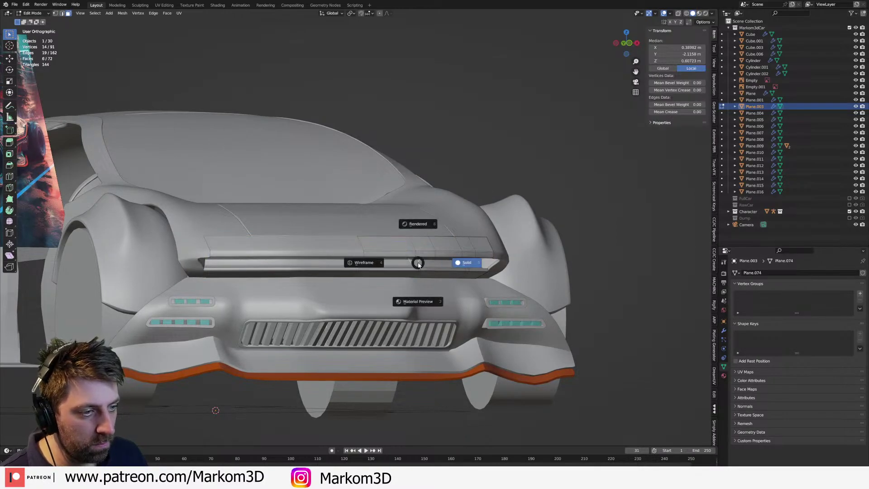
click(404, 263)
middle_drag(416, 265, 391, 298)
key(shift+d)
key(s)
key(z)
click(497, 300)
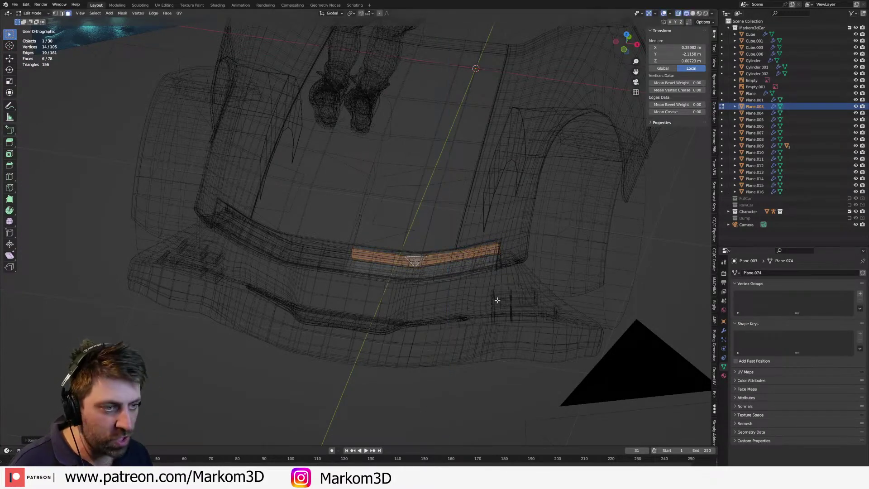
key(e)
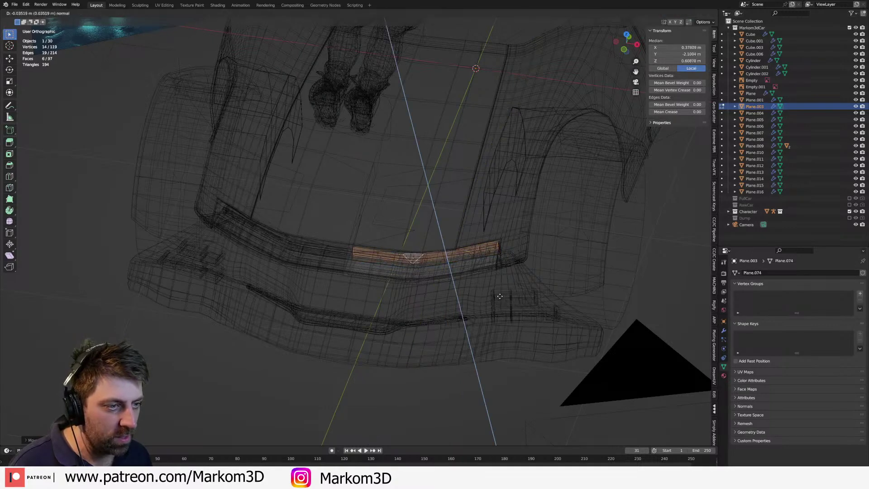
click(501, 294)
- Add a second material slot to the panel and assign the FrontLight material to the extruded bar
click(724, 376)
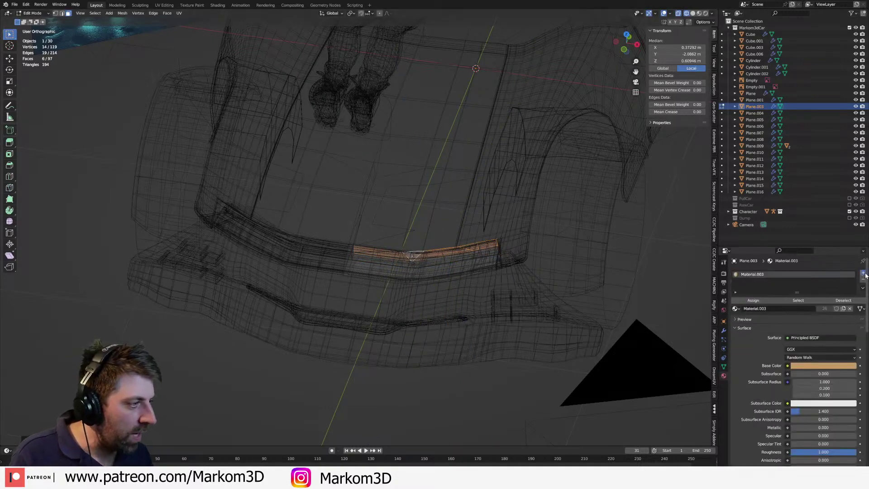
click(863, 273)
click(735, 318)
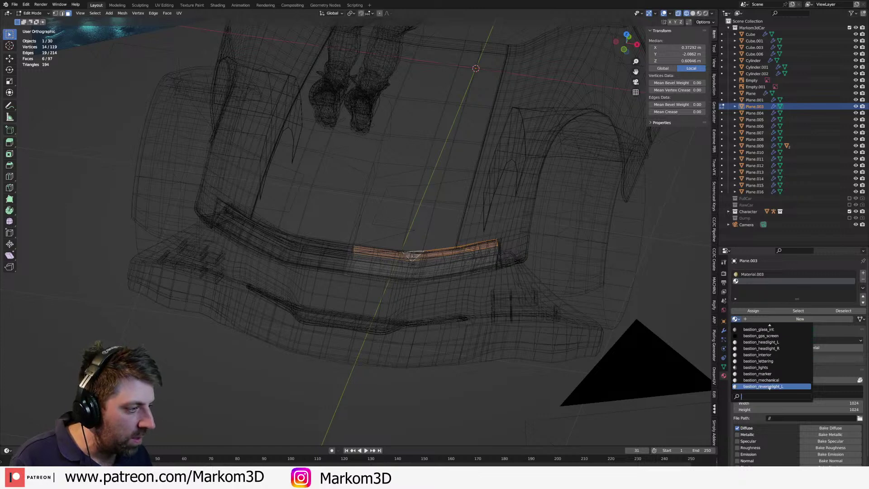
scroll(769, 387, up, 6)
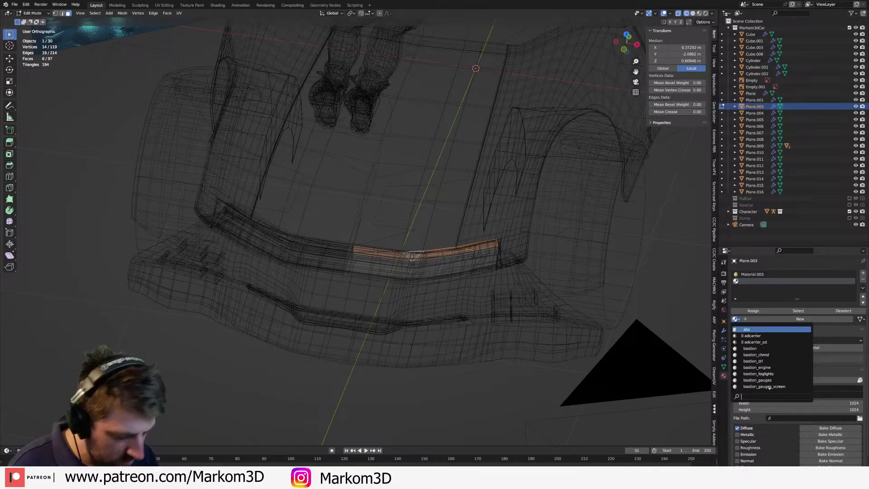
text(light)
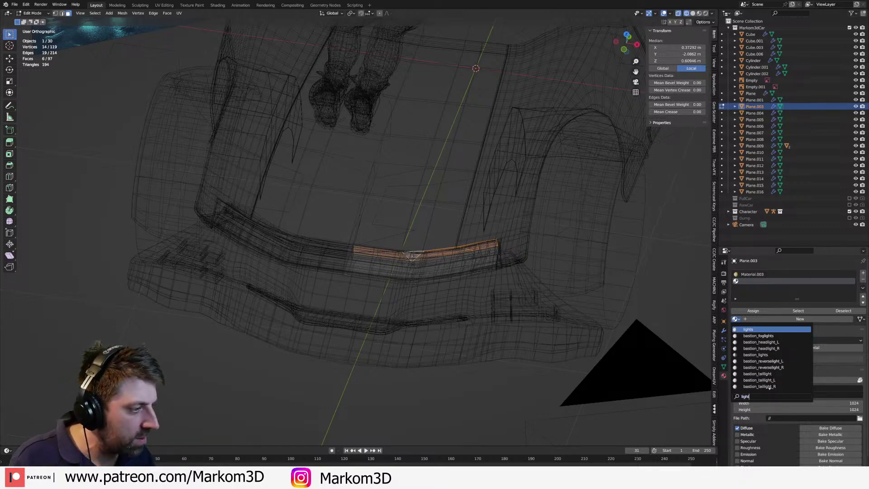
scroll(769, 386, down, 1)
click(769, 386)
scroll(481, 330, down, 5)
middle_drag(474, 381, 464, 354)
click(756, 312)
- Check the new light bar from the front in rendered shading and reopen the panel's mesh for editing
key(Tab)
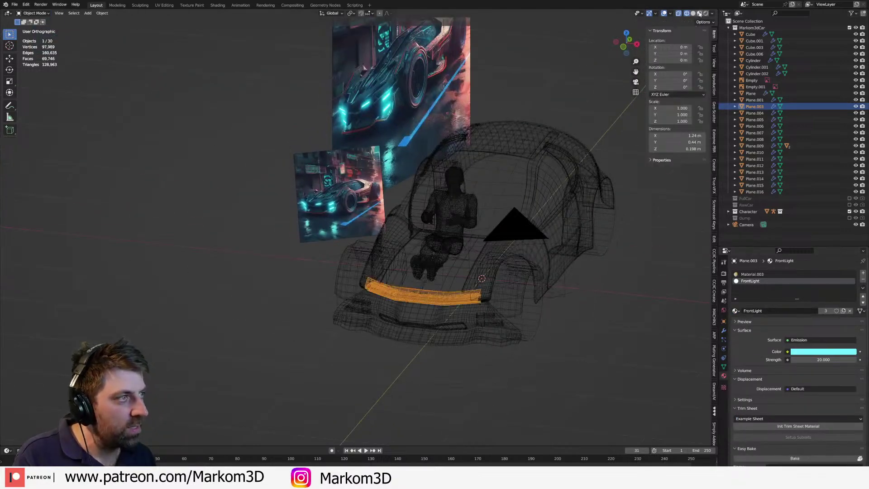
click(705, 13)
click(584, 304)
mouse_move(583, 313)
middle_down()
mouse_move(580, 339)
mouse_move(630, 344)
mouse_move(631, 323)
middle_up()
scroll(630, 345, up, 3)
key(Tab)
shift+middle_drag(364, 290, 473, 290)
scroll(472, 290, up, 2)
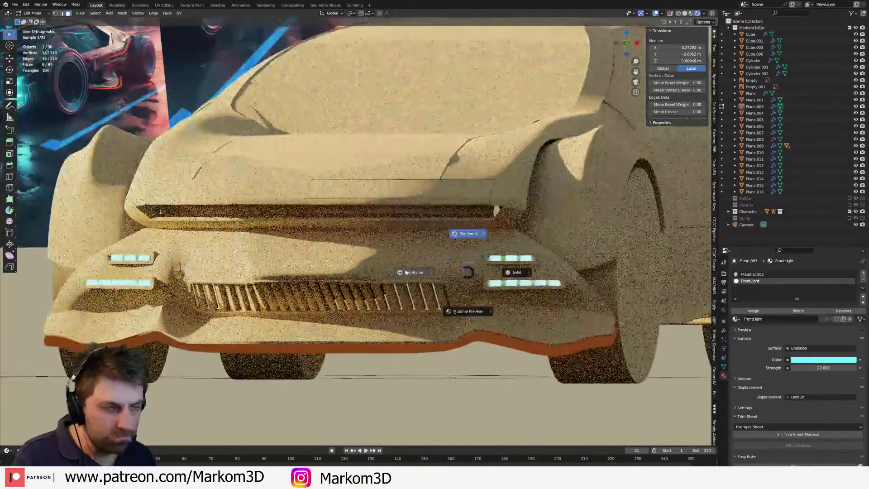
key(shift+z)
key(KP_7)
shift+middle_drag(425, 272, 404, 203)
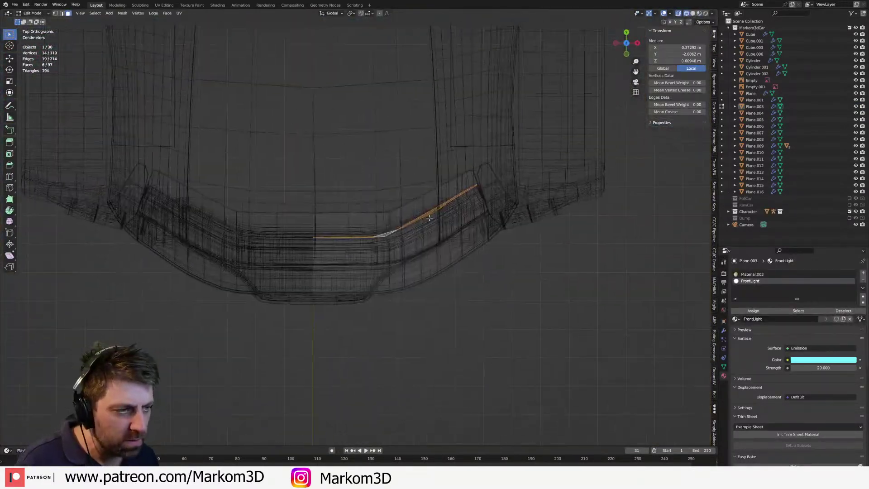
scroll(438, 221, up, 2)
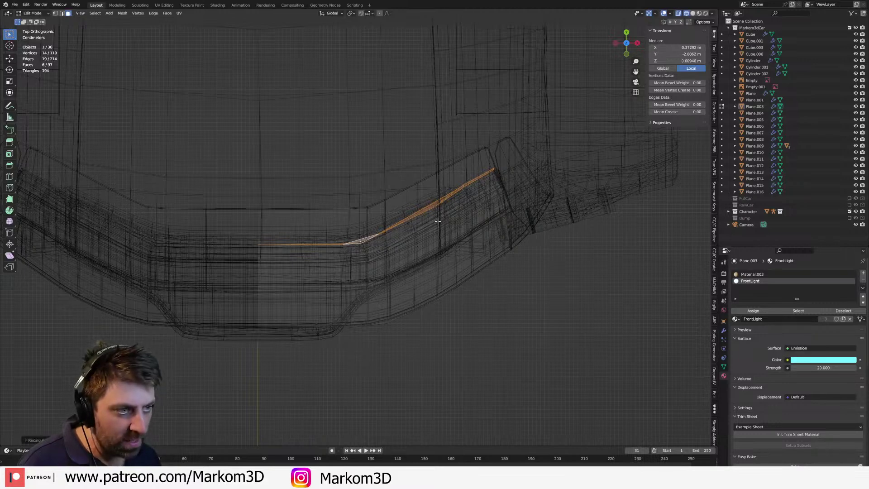
key(h)
alt+click(440, 227)
key(g)
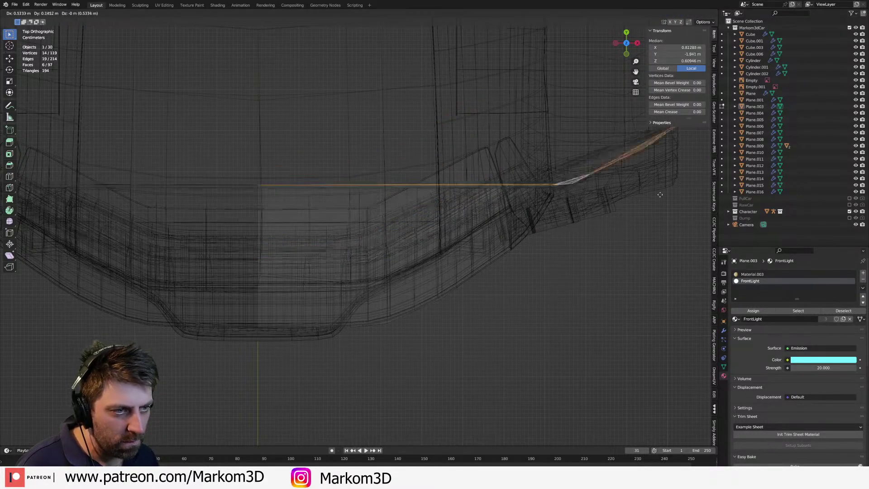
right_click(501, 340)
- Select all connected geometry of the light bar and separate the selection into its own object
middle_drag(454, 242, 422, 184)
key(z)
click(467, 167)
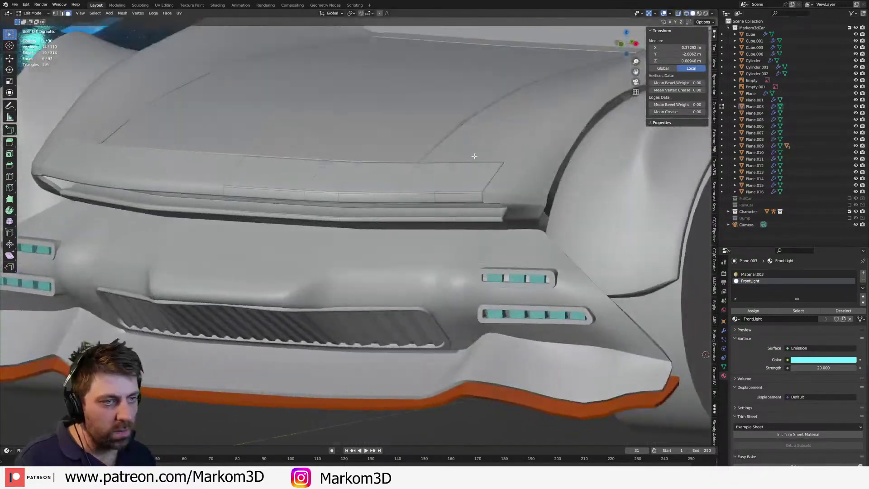
scroll(471, 146, up, 5)
click(439, 173)
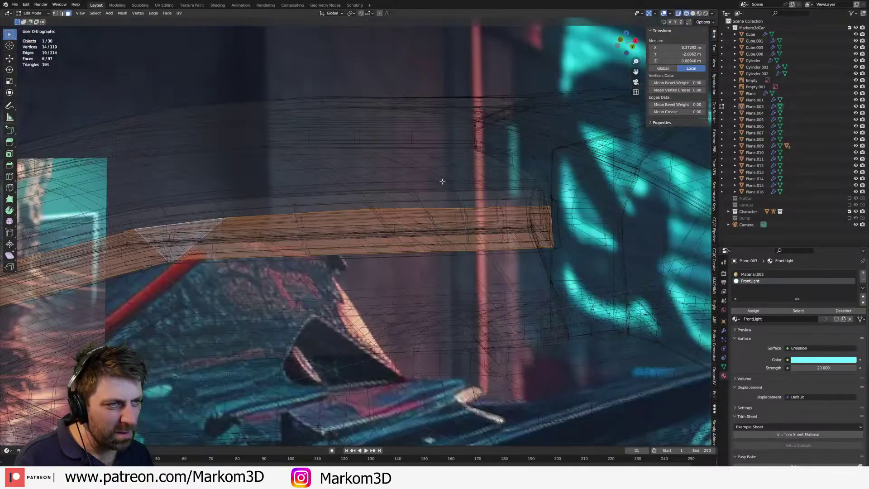
key(ctrl+l)
middle_drag(458, 234, 352, 299)
scroll(421, 272, up, 4)
scroll(416, 277, down, 3)
scroll(379, 281, down, 2)
key(a)
key(ctrl+z)
key(s)
key(z)
click(389, 276)
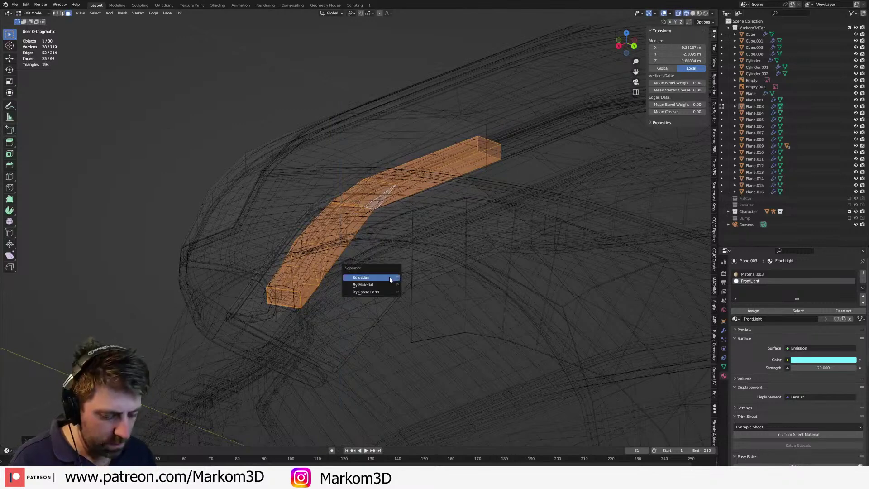
key(p)
click(389, 279)
key(Tab)
- Remove the Solidify modifier from the separated light bar and move its mesh slightly forward and outward in the slot
click(310, 300)
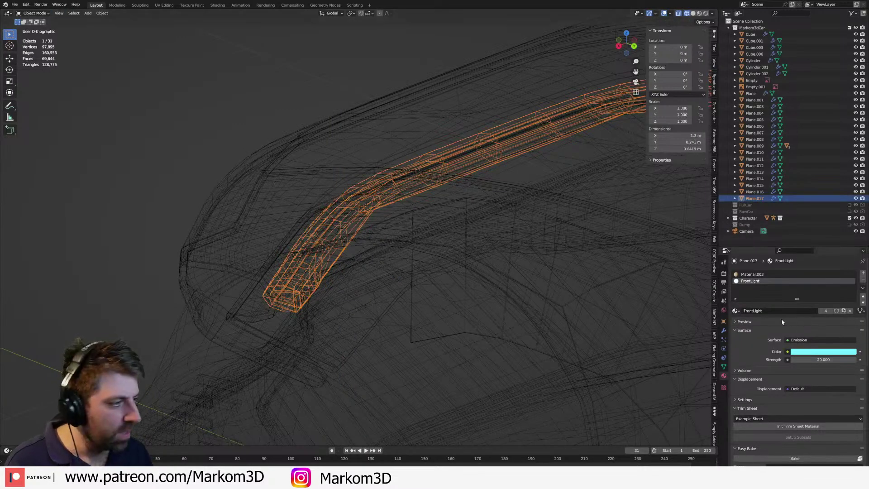
click(724, 330)
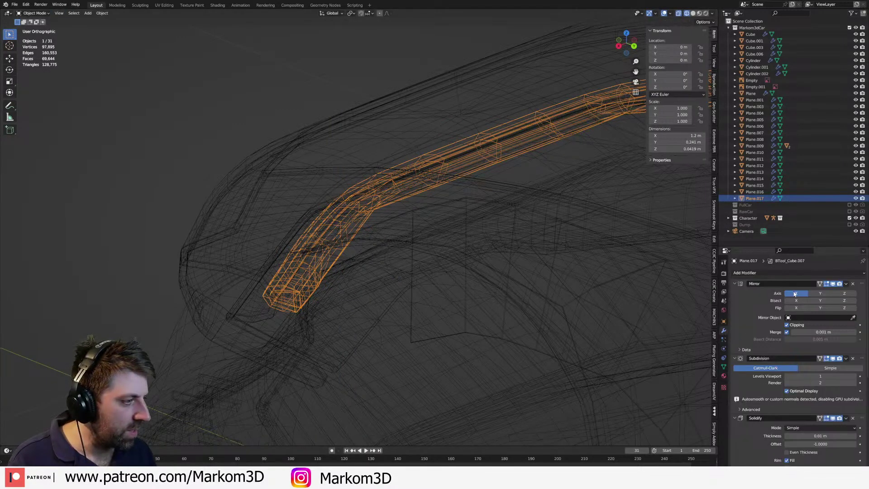
click(852, 419)
middle_drag(451, 305, 471, 296)
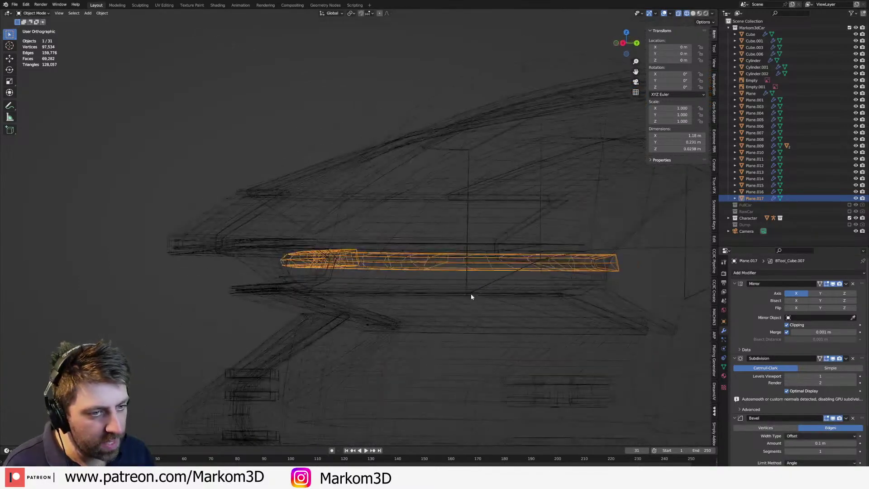
key(KP_7)
key(Tab)
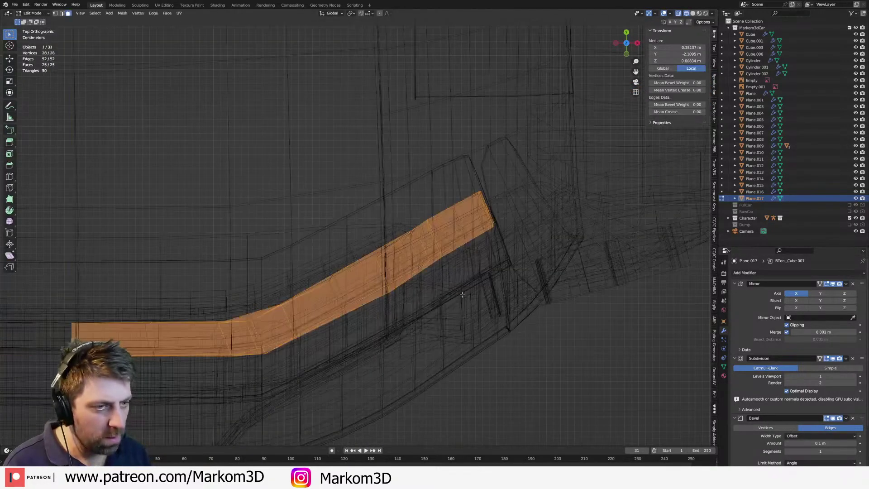
key(g)
click(470, 319)
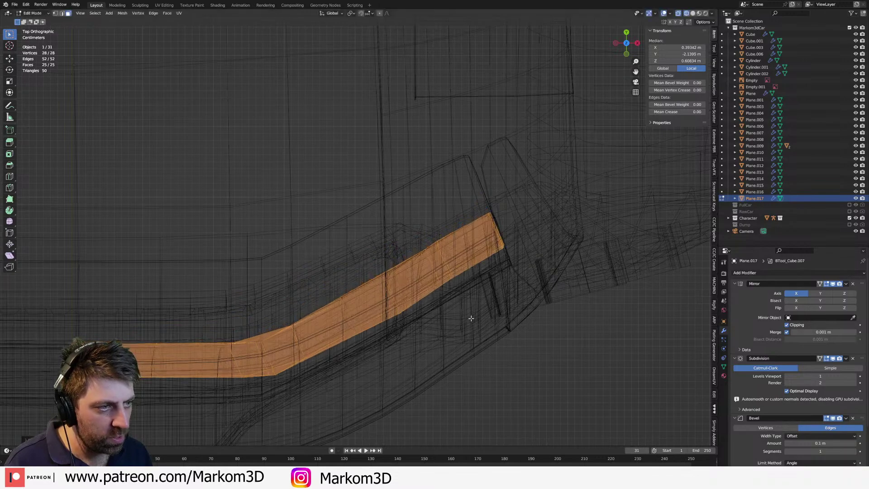
- Remove the Material.003 slot from the light bar, keeping only FrontLight, and check the glow on the car in rendered shading
key(Tab)
key(z)
click(621, 344)
mouse_move(621, 343)
middle_down()
mouse_move(603, 300)
mouse_move(625, 285)
middle_up()
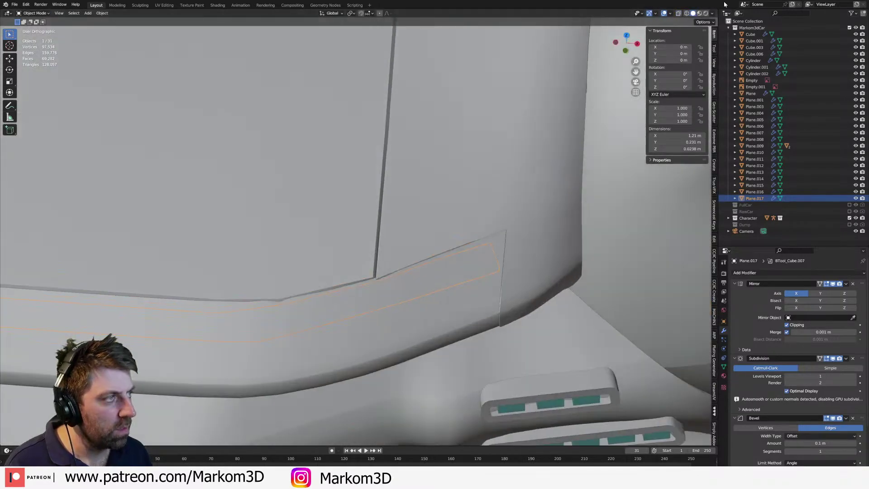
click(706, 14)
scroll(566, 408, down, 5)
mouse_move(567, 408)
middle_down()
mouse_move(551, 322)
mouse_move(542, 336)
middle_up()
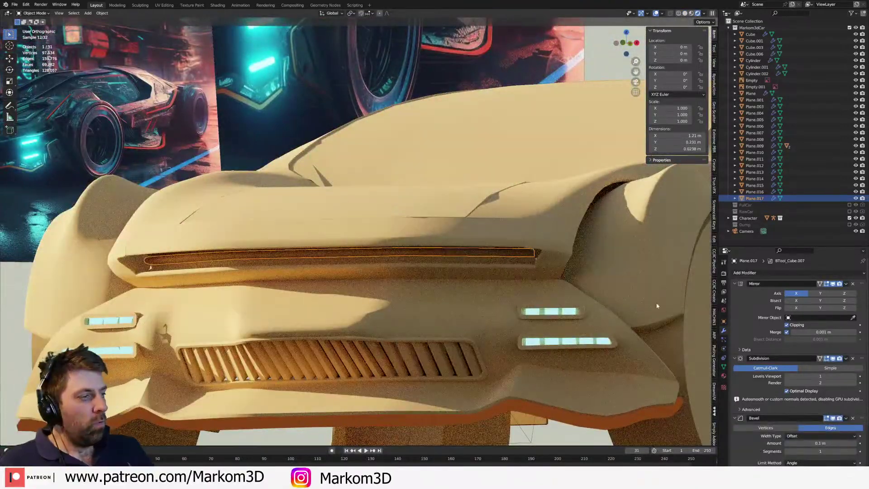
click(723, 388)
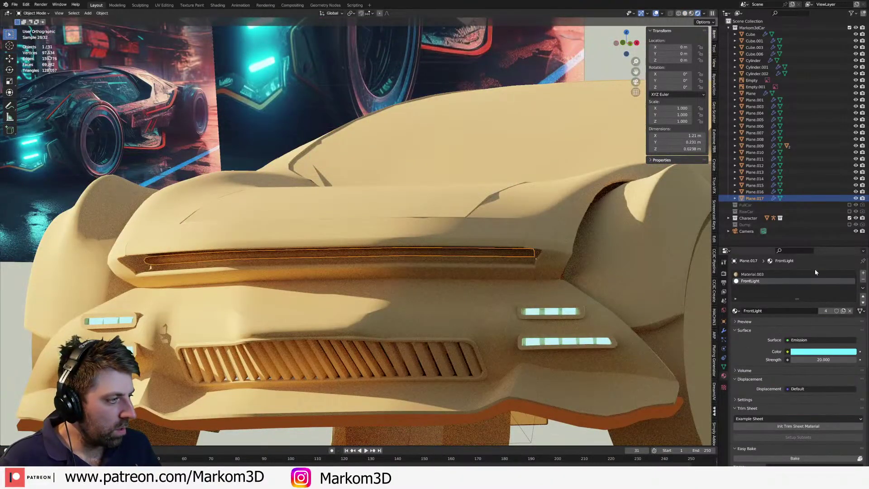
click(833, 274)
click(863, 280)
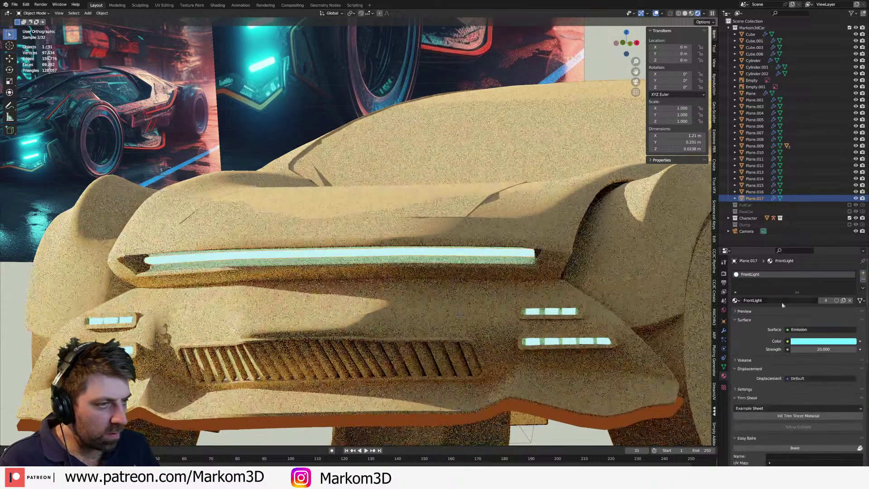
scroll(520, 388, down, 5)
click(602, 381)
middle_drag(602, 381, 586, 390)
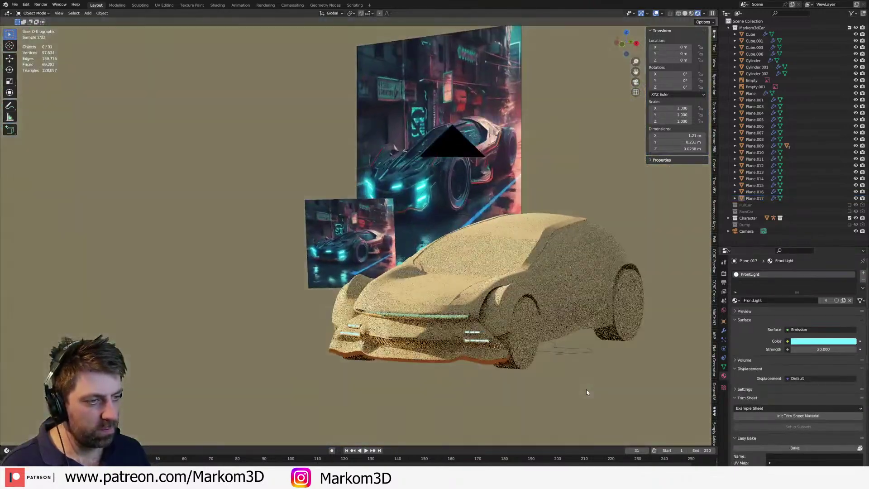
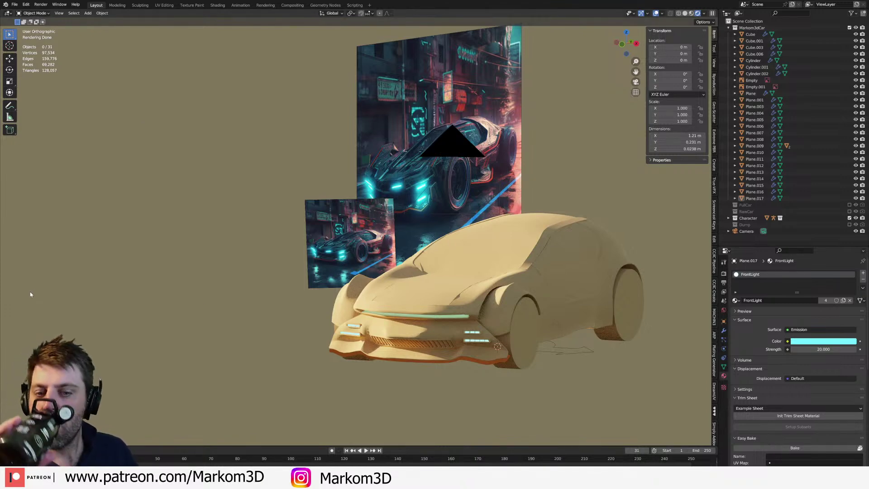
- Select the face strip along the upper inside of the slot on the surrounding panel and separate it into its own object
middle_drag(366, 382, 400, 273)
click(400, 274)
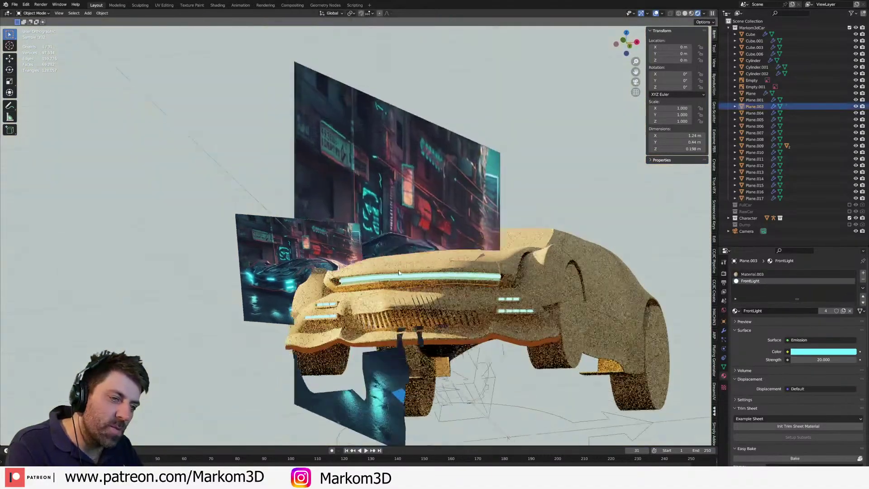
key(Tab)
scroll(435, 258, up, 3)
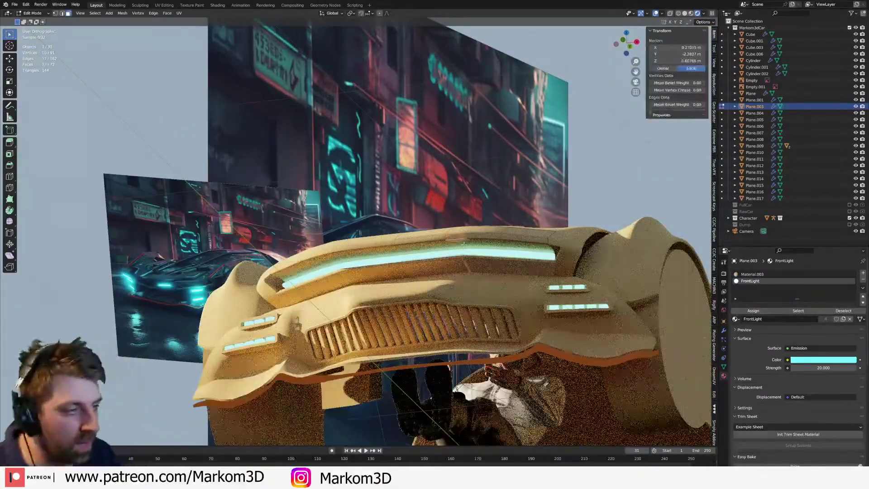
alt+click(459, 243)
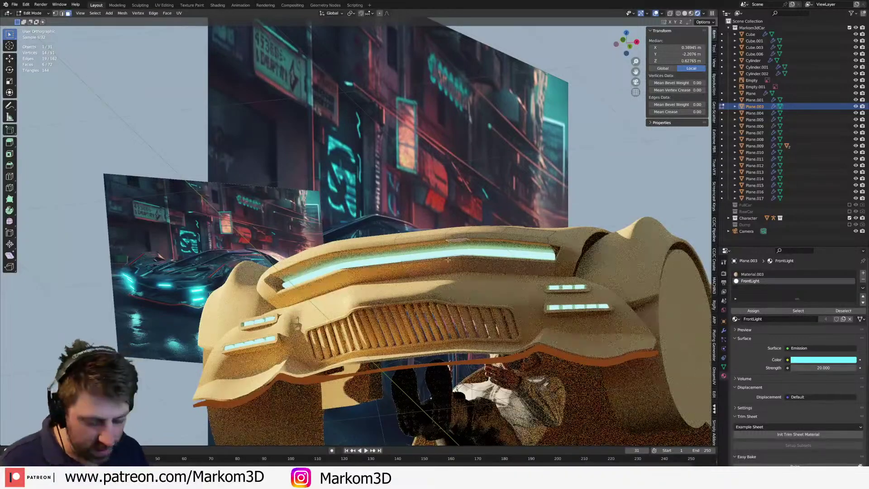
key(p)
click(449, 245)
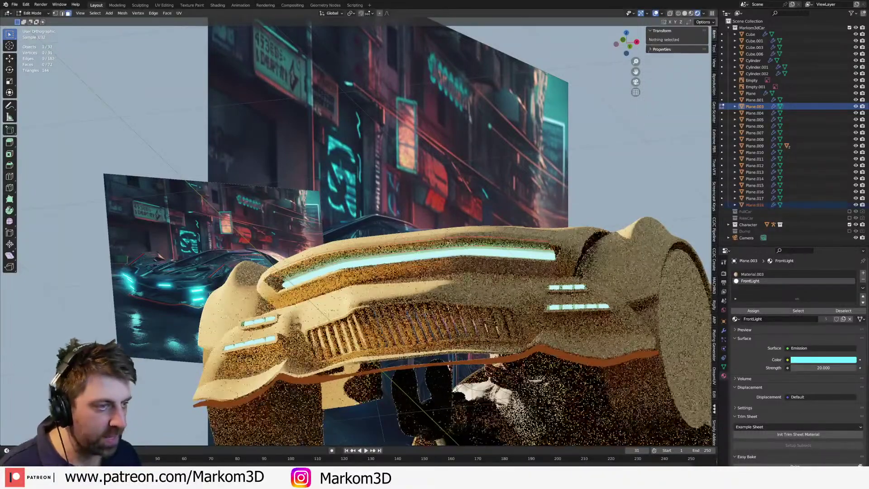
- Switch to wireframe shading and open the separated upper strip for editing with its whole mesh selected
key(Tab)
key(z)
key(z)
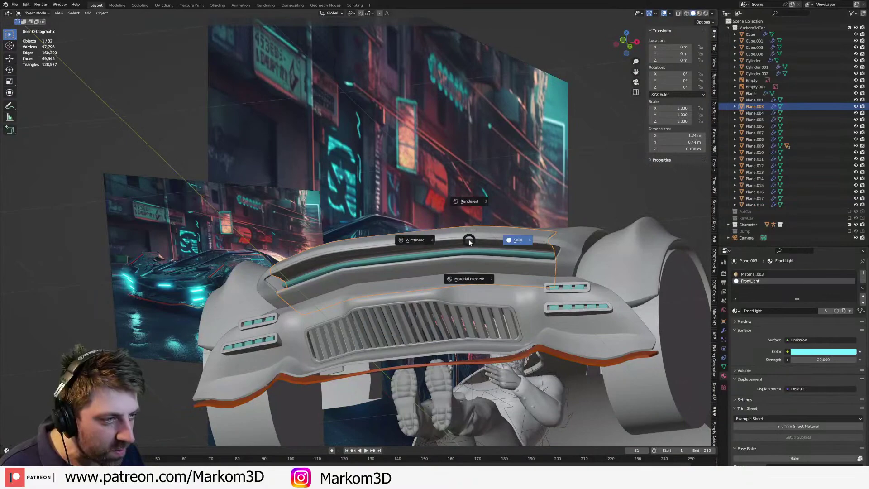
click(442, 240)
click(472, 242)
click(473, 242)
click(473, 242)
click(473, 242)
click(474, 243)
click(474, 243)
key(Tab)
key(a)
- Add crosswise loop cuts along the strip, five in the section nearest the centre and two in the outermost section
middle_drag(473, 242, 462, 287)
scroll(462, 288, up, 4)
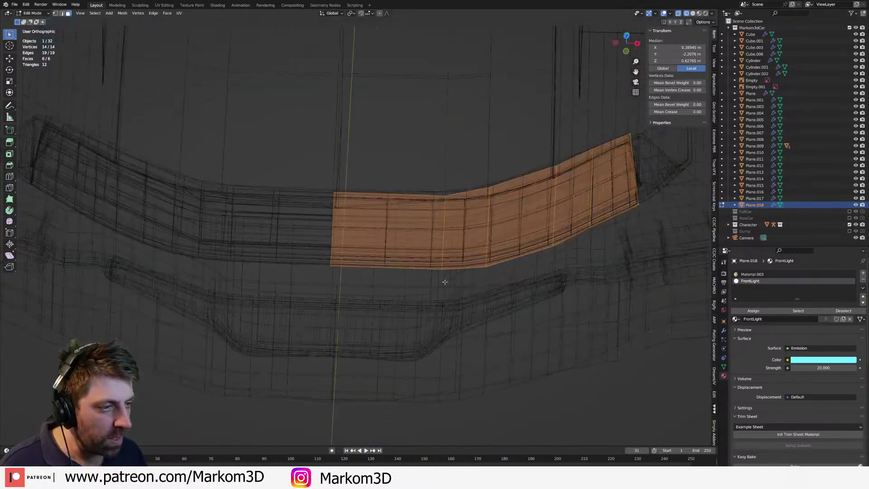
scroll(396, 263, up, 2)
click(395, 264)
right_click(395, 264)
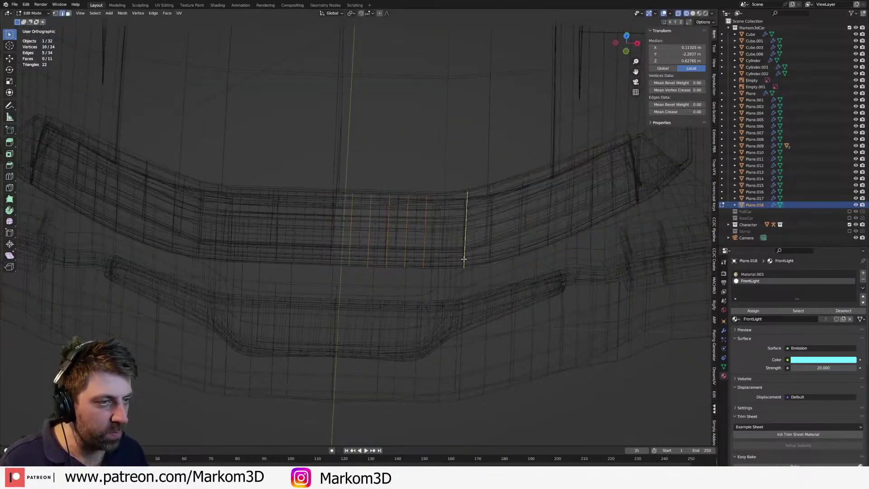
click(464, 259)
right_click(464, 259)
key(a)
key(ctrl+r)
click(517, 250)
right_click(517, 249)
click(575, 231)
right_click(574, 230)
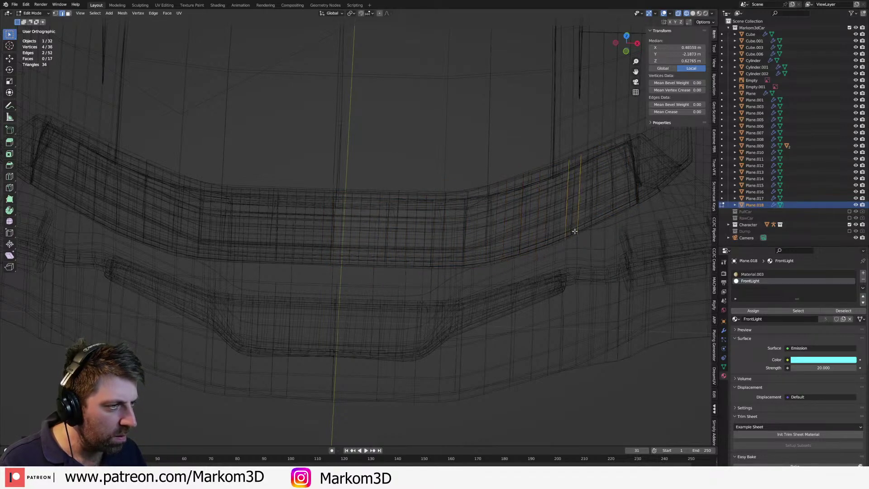
key(a)
click(609, 212)
right_click(609, 213)
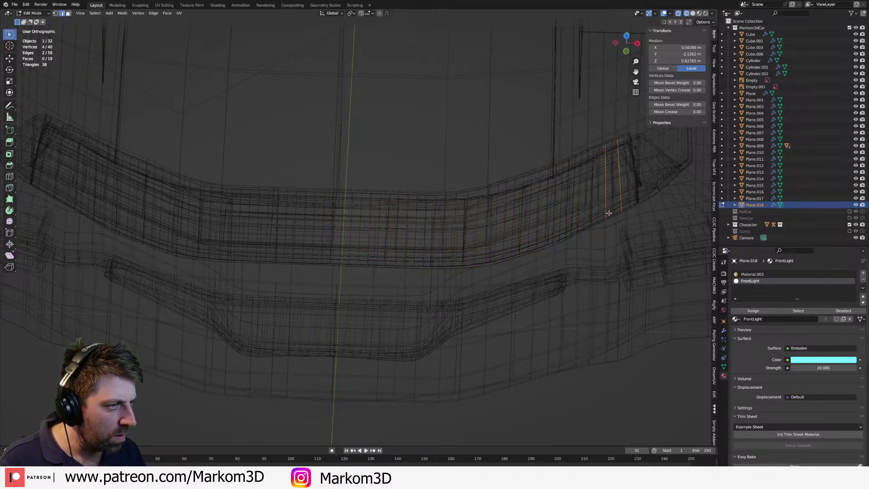
key(a)
- Delete only the faces of the subdivided strip, keeping its edges and vertices
middle_drag(561, 274, 550, 254)
key(x)
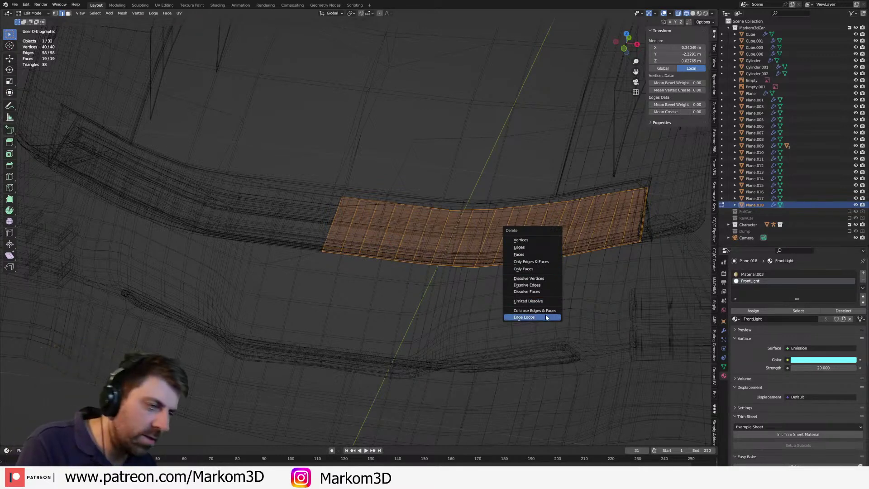
click(541, 270)
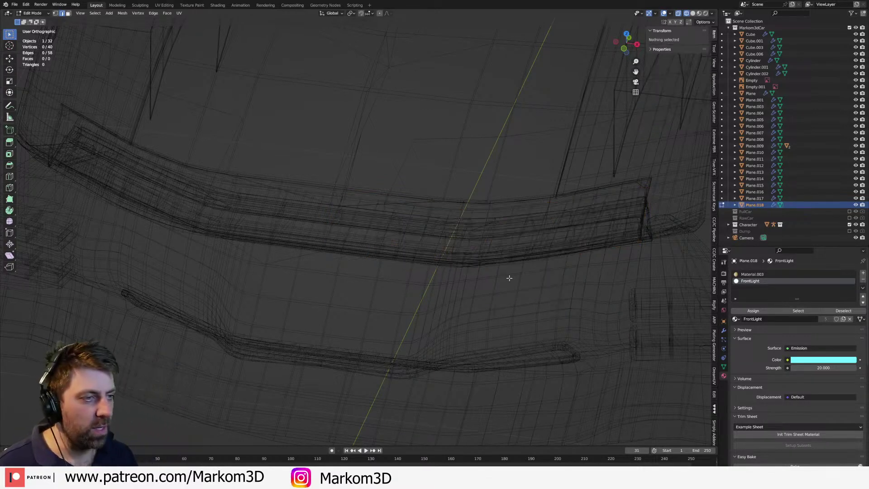
key(a)
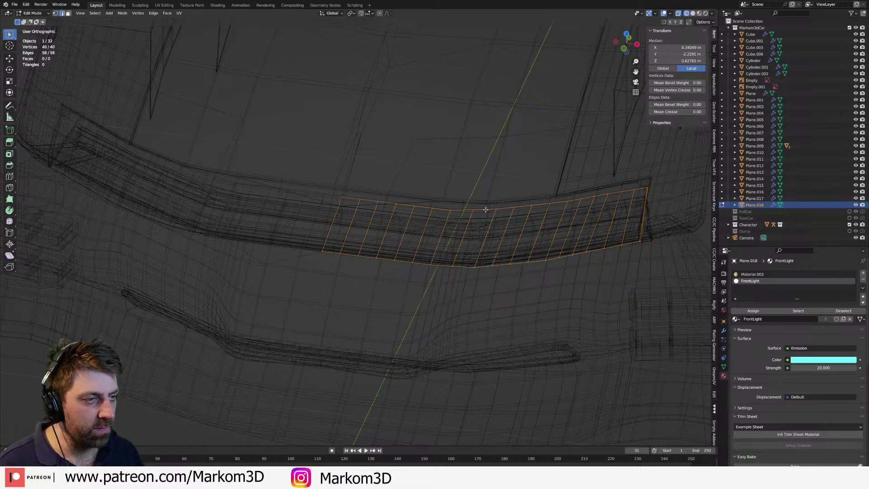
click(487, 210)
key(a)
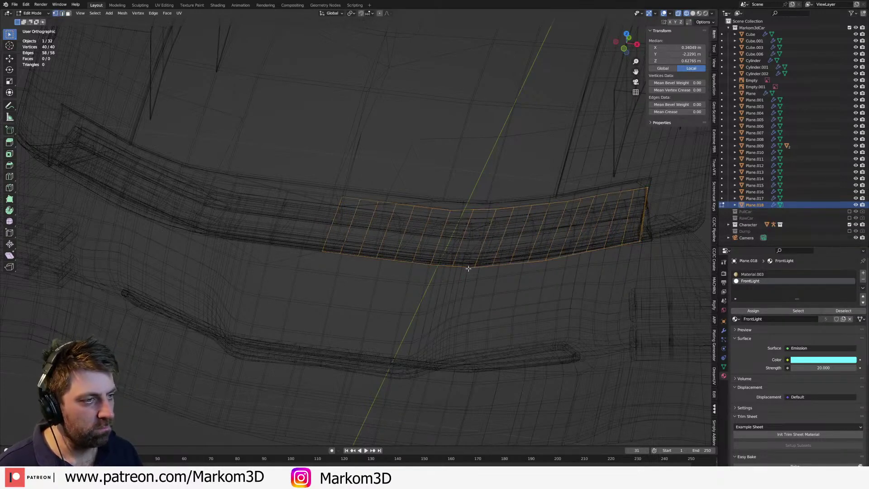
- Select the strip's two lengthwise edge runs without the crosswise edges and delete those edges, keeping the crosswise ones
key(2)
click(355, 194)
mouse_move(349, 184)
mouse_down()
mouse_move(362, 197)
mouse_move(579, 197)
mouse_up()
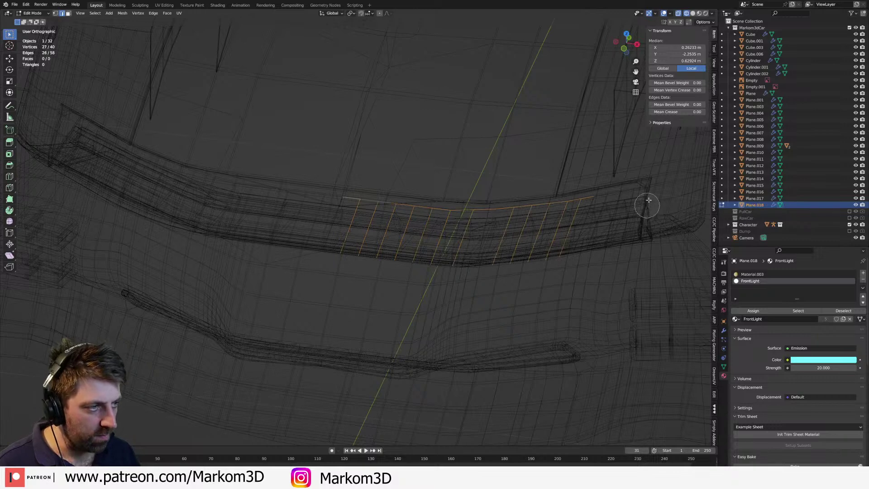
key(a)
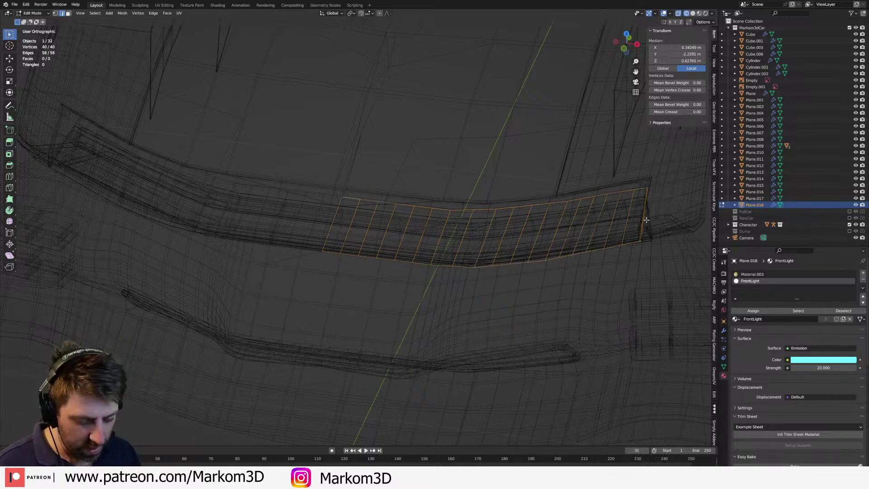
mouse_move(650, 210)
middle_down()
mouse_move(549, 225)
mouse_move(327, 222)
middle_up()
right_click(299, 217)
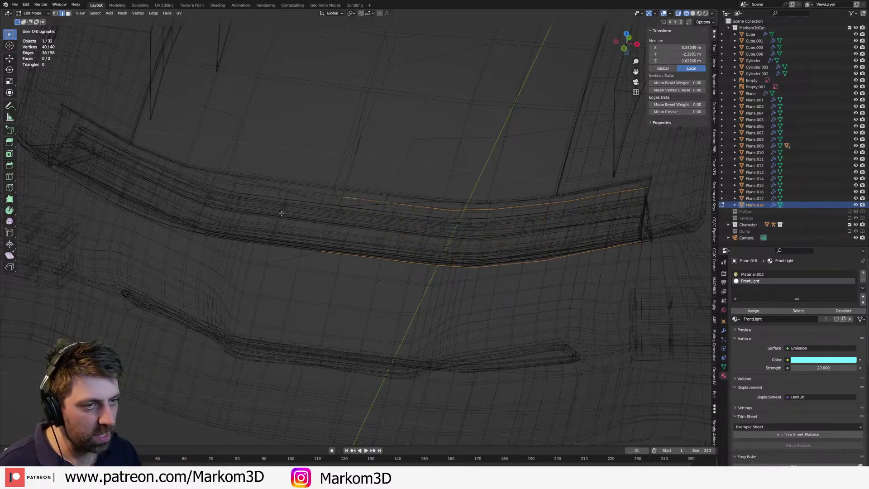
key(x)
click(280, 193)
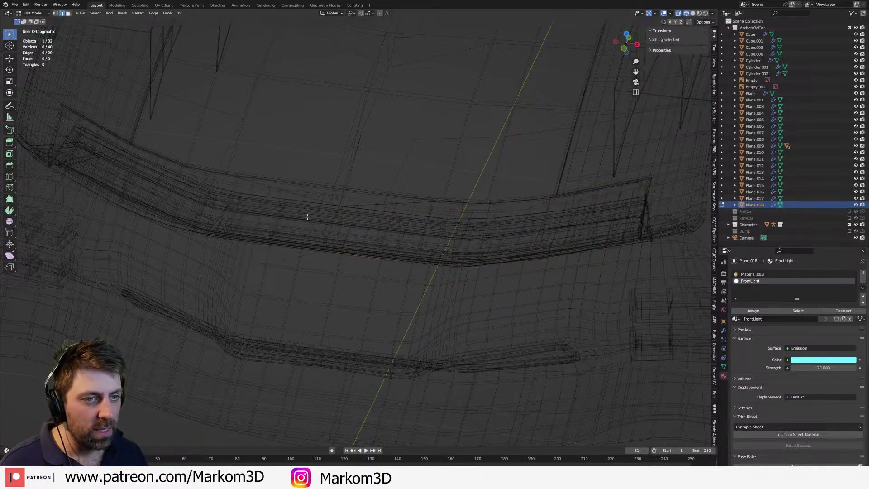
key(KP_3)
key(KP_1)
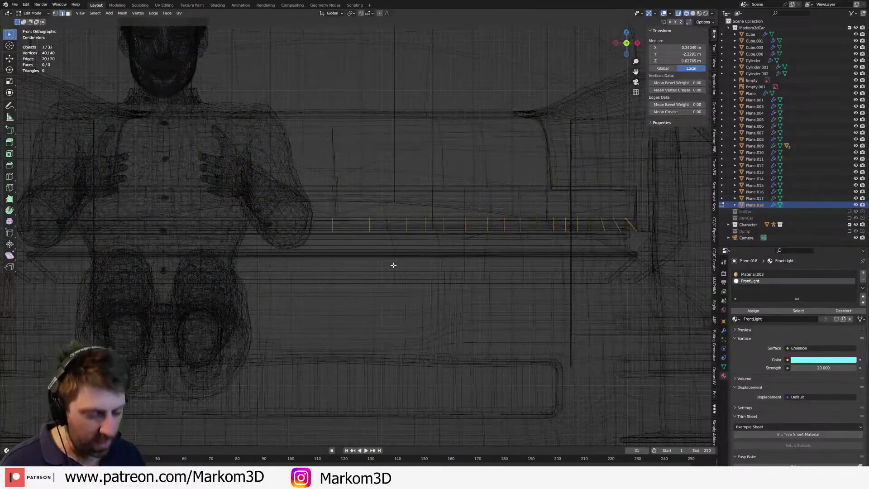
- Extrude the strip's crosswise edges straight down along Z into slats and switch to solid shading
key(e)
key(z)
click(392, 311)
key(z)
click(448, 313)
mouse_move(448, 313)
middle_down()
mouse_move(410, 333)
mouse_move(365, 310)
middle_up()
key(KP_3)
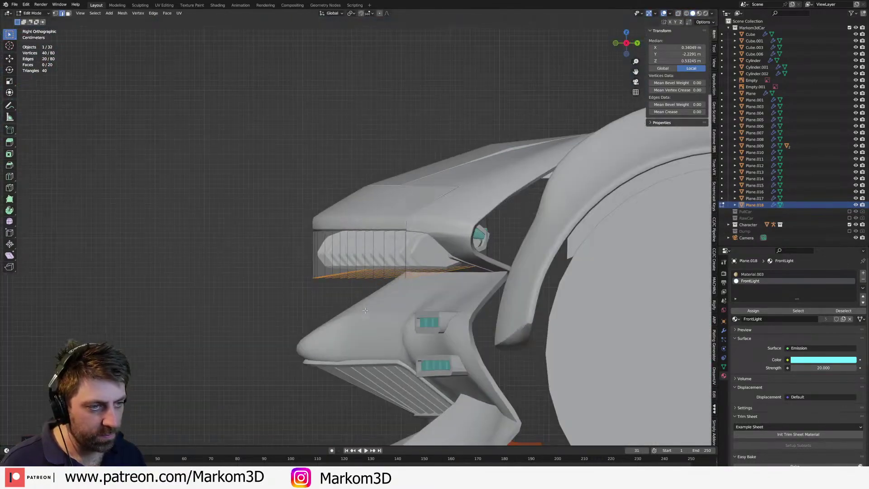
key(g)
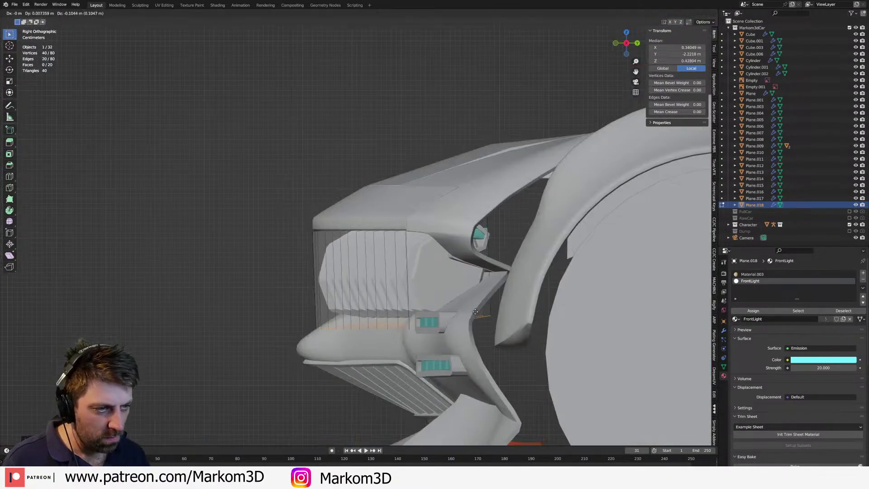
click(441, 262)
middle_drag(440, 263, 411, 227)
- Move the slats' extruded lower edges backwards and slightly up in the side view so the slats slant
key(KP_3)
key(KP_3)
key(g)
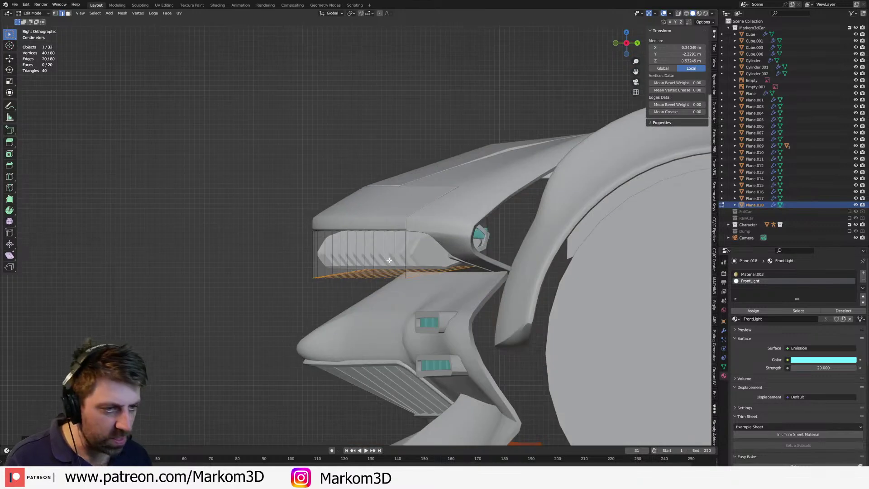
click(487, 254)
middle_drag(487, 254, 446, 249)
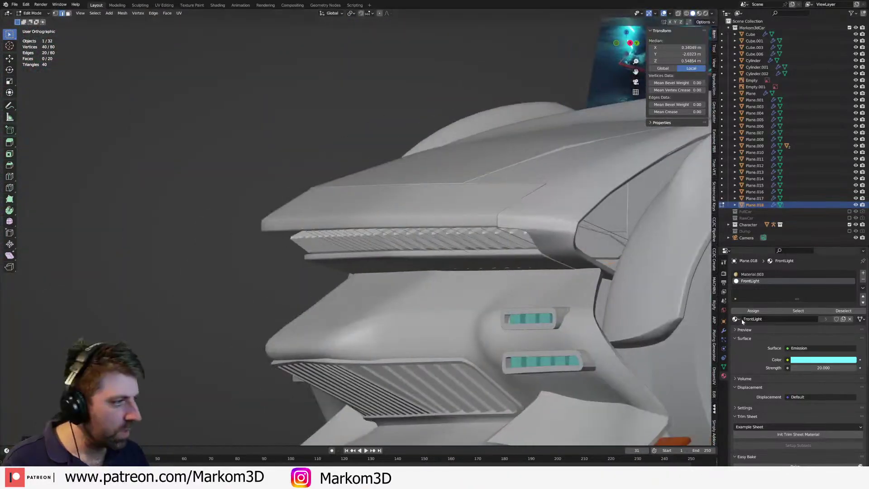
- Remove the Subdivision modifier from the slats
click(723, 331)
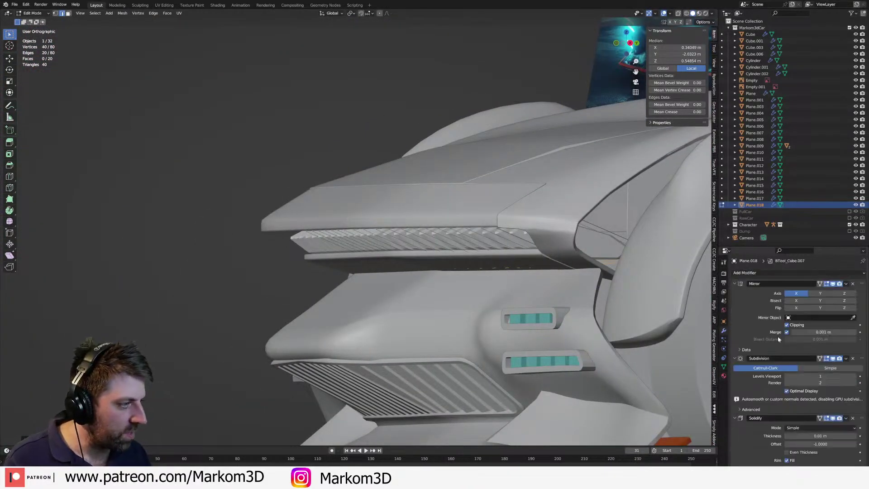
click(853, 358)
middle_drag(566, 294, 499, 299)
scroll(533, 294, up, 3)
scroll(499, 299, down, 3)
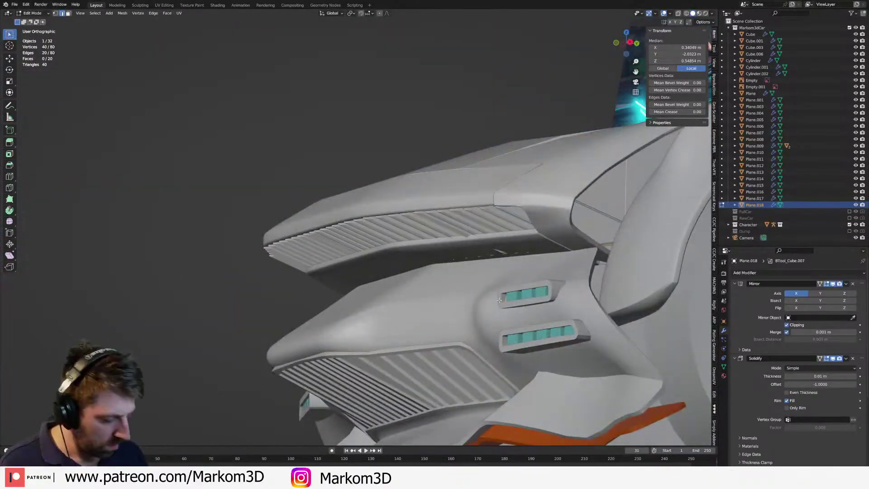
- Select all slat geometry and move it back into the slot under the hood in the side view
key(KP_3)
key(a)
key(g)
click(513, 263)
middle_drag(513, 262, 421, 344)
- Select the slats' lower rear vertices in see-through wireframe and move them forward about 0.07 m in the top view
key(alt+z)
key(KP_3)
click(419, 308)
key(c)
mouse_move(421, 319)
mouse_down()
mouse_move(415, 306)
mouse_move(506, 249)
mouse_up()
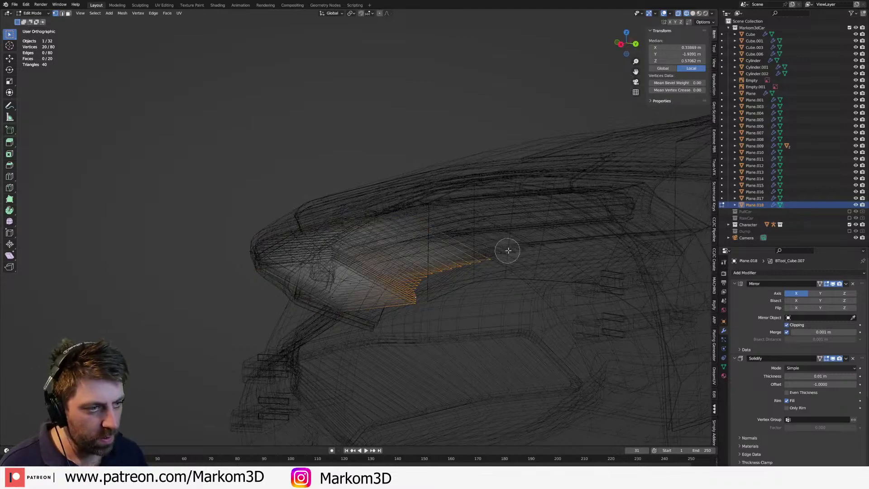
middle_click(415, 261)
right_click(416, 261)
key(KP_3)
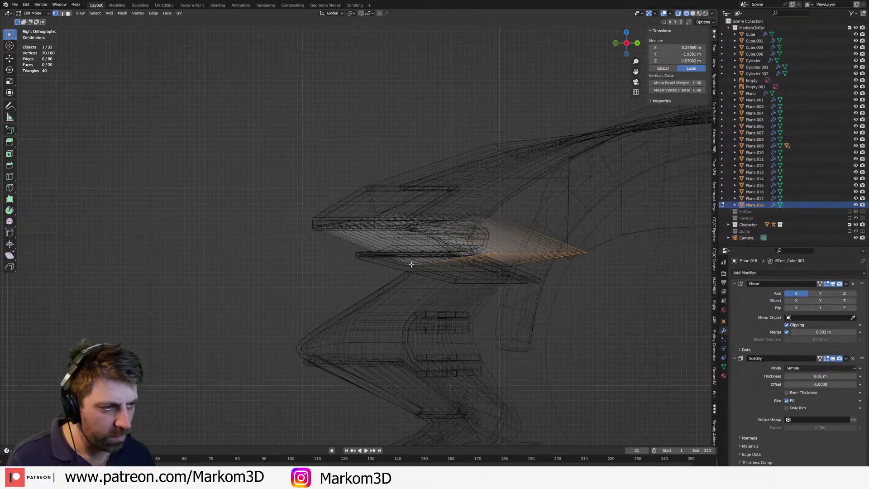
key(KP_7)
key(g)
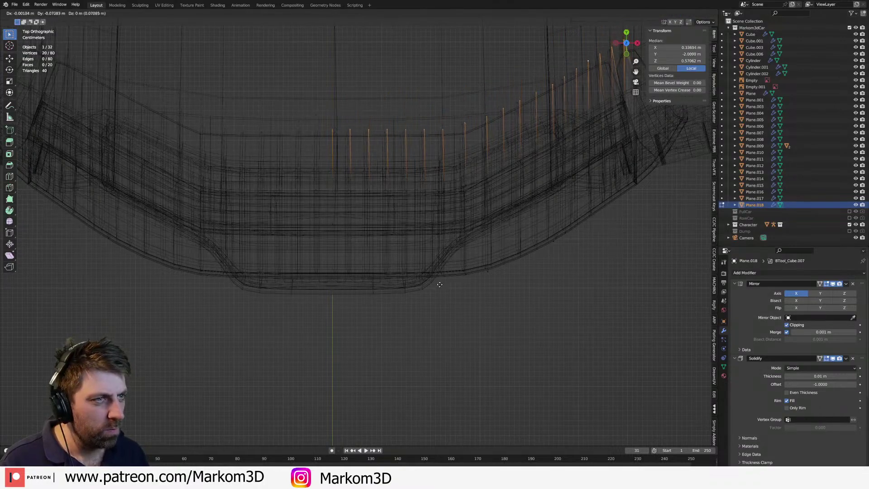
click(441, 286)
- Restore solid shading, leave mesh editing, and preview the car's front in rendered shading
key(z)
click(562, 316)
mouse_move(561, 316)
middle_down()
mouse_move(546, 235)
mouse_move(563, 254)
middle_up()
key(Tab)
scroll(533, 317, down, 5)
middle_drag(609, 221, 591, 204)
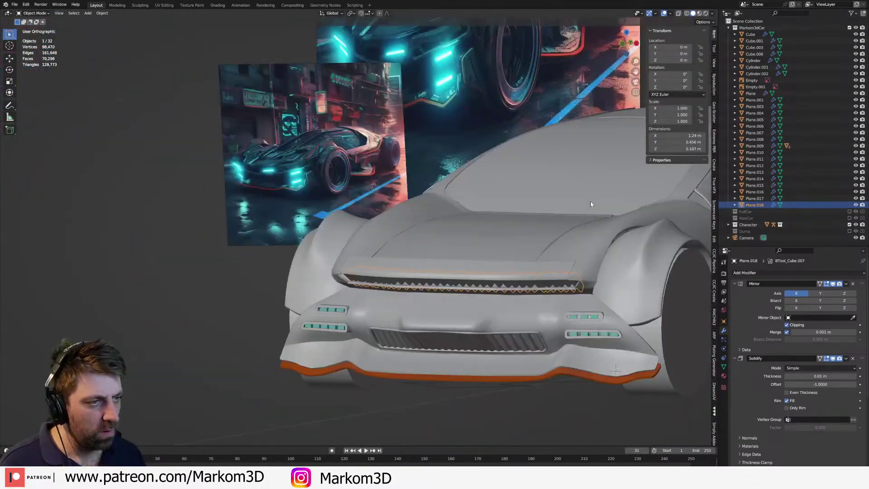
click(706, 14)
mouse_move(472, 369)
middle_down()
mouse_move(621, 311)
mouse_move(594, 332)
mouse_move(557, 328)
mouse_move(611, 335)
mouse_move(508, 359)
mouse_move(592, 275)
middle_up()
middle_drag(560, 207, 411, 233)
- Delete the vertices of the odd slat near the outer end of the slot, then leave mesh editing
scroll(411, 233, up, 5)
key(Tab)
middle_drag(369, 215, 395, 202)
key(alt+a)
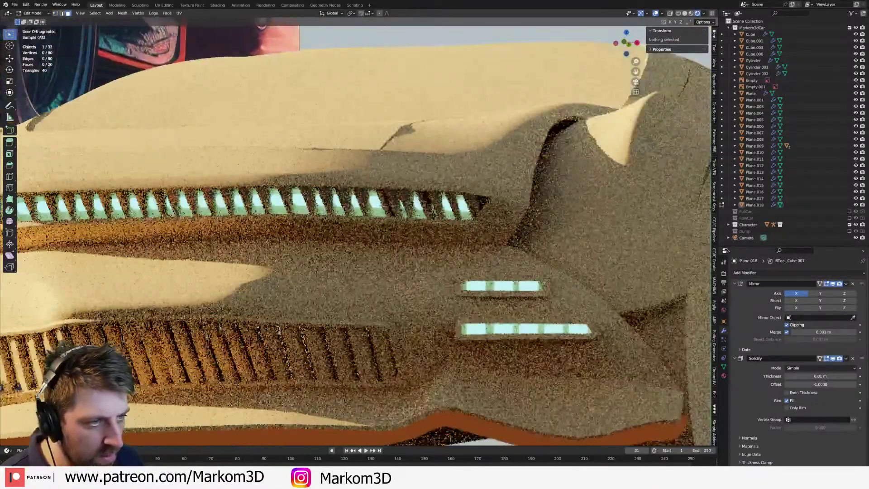
click(394, 202)
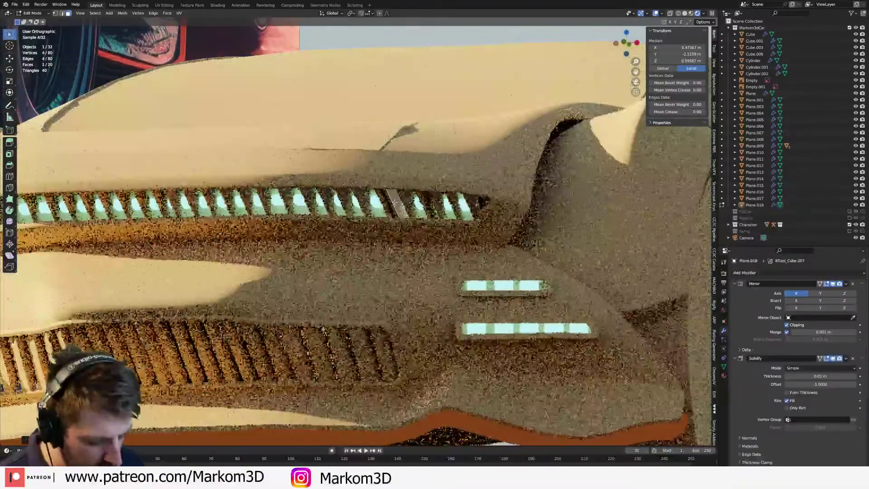
key(x)
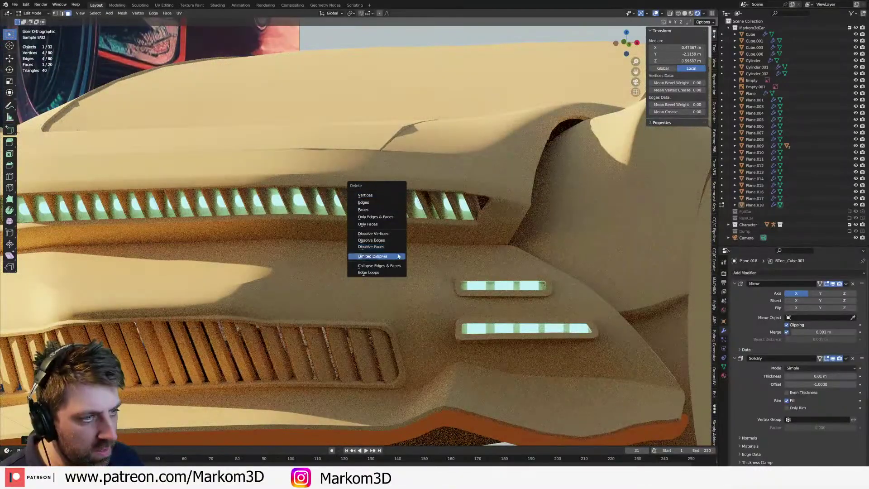
click(379, 197)
scroll(379, 202, down, 6)
key(Tab)
- Inspect the rendered nose, slatted light bar and front wheel arch from several angles
click(485, 348)
middle_drag(485, 345, 496, 344)
scroll(491, 343, up, 5)
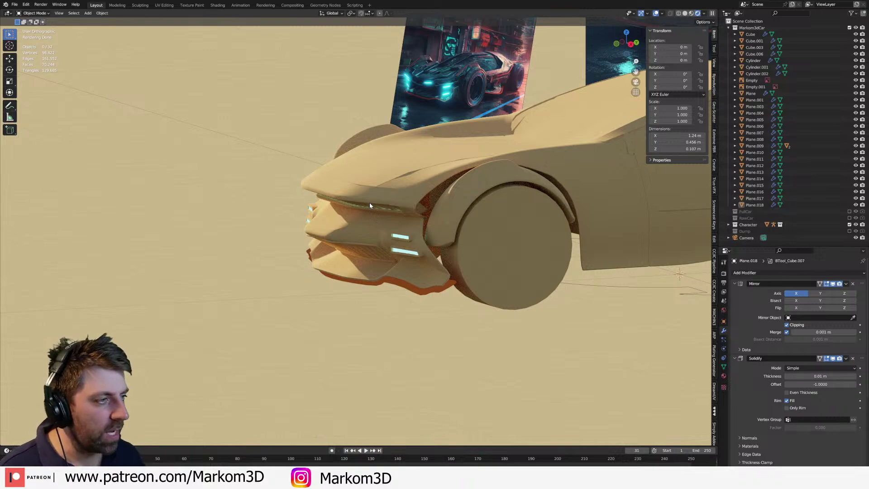
middle_drag(369, 206, 456, 200)
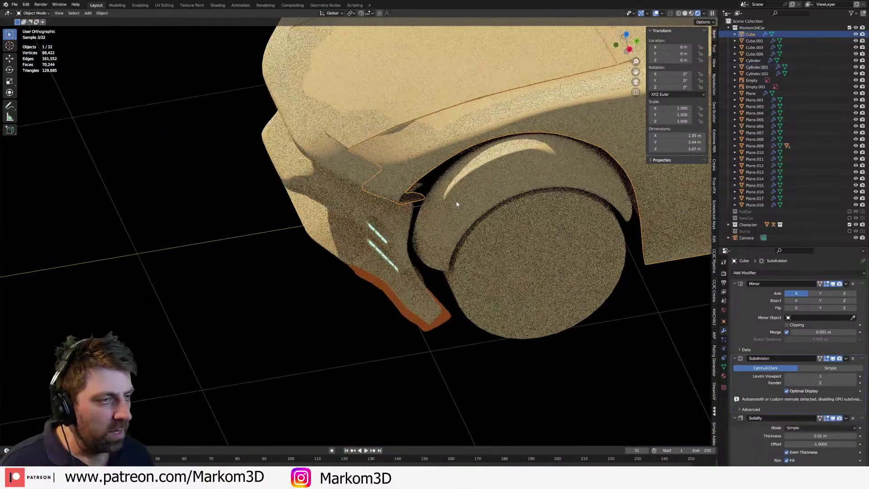
click(457, 199)
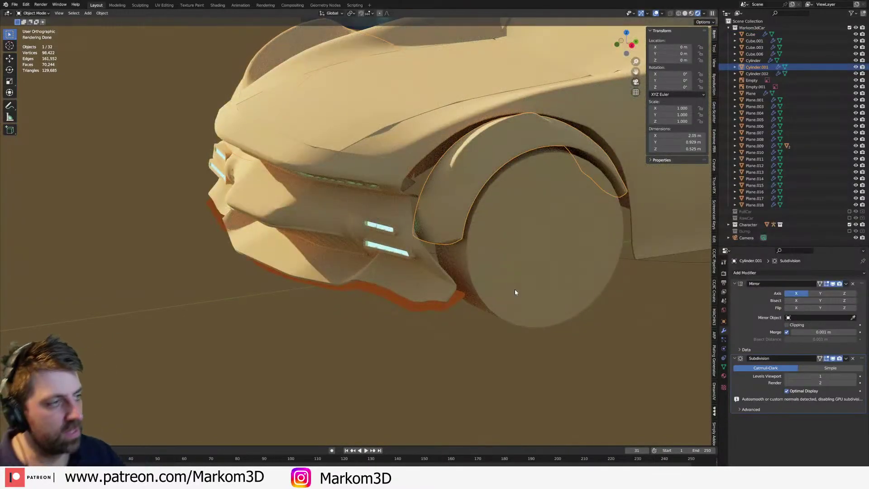
middle_drag(516, 254, 420, 215)
click(365, 140)
key(Tab)
scroll(437, 229, up, 5)
key(2)
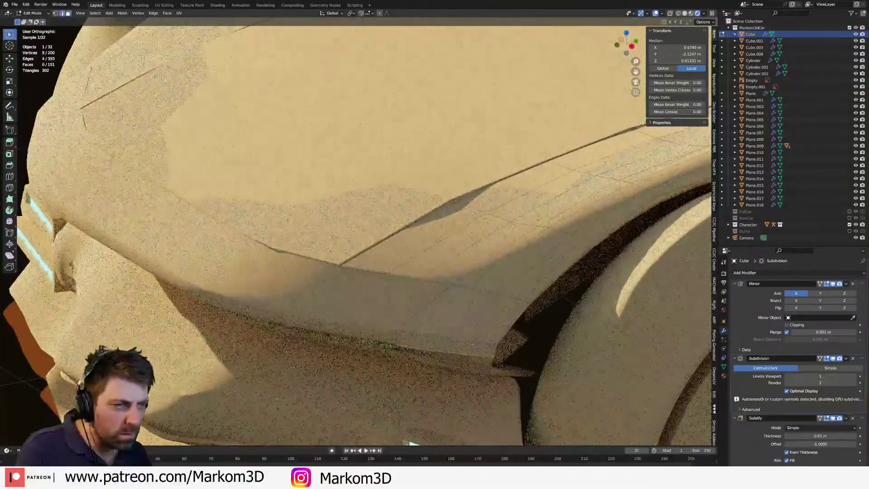
alt+click(473, 207)
key(z)
click(450, 211)
middle_drag(450, 212, 429, 197)
key(z)
key(alt+a)
middle_drag(483, 212, 224, 226)
key(a)
key(Tab)
- Open the hood panel for editing, frame its whole mesh, and switch to solid shading
click(442, 205)
key(Tab)
key(a)
key(m)
click(136, 278)
key(KP_Decimal)
scroll(215, 274, down, 2)
key(z)
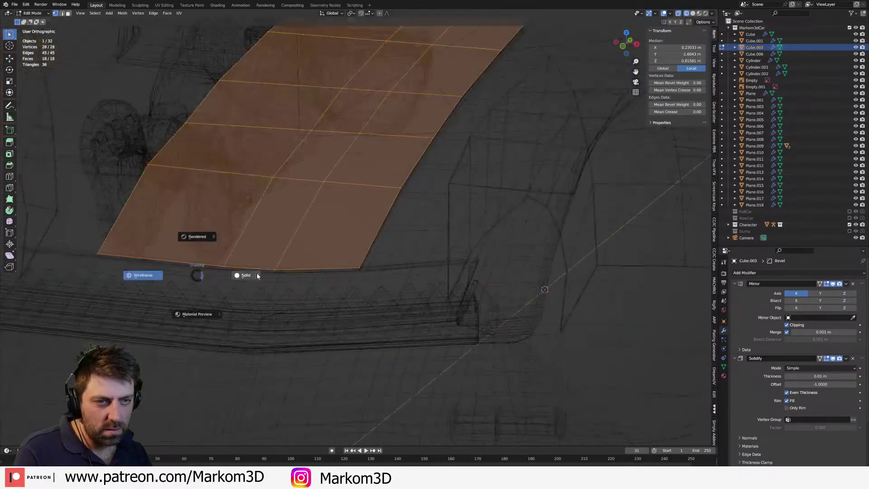
click(252, 273)
- Adjust the heights of the hood panel's two crosswise edge rows nearest the nose along Z to follow the surrounding body
scroll(345, 257, up, 4)
alt+click(290, 270)
key(g)
key(z)
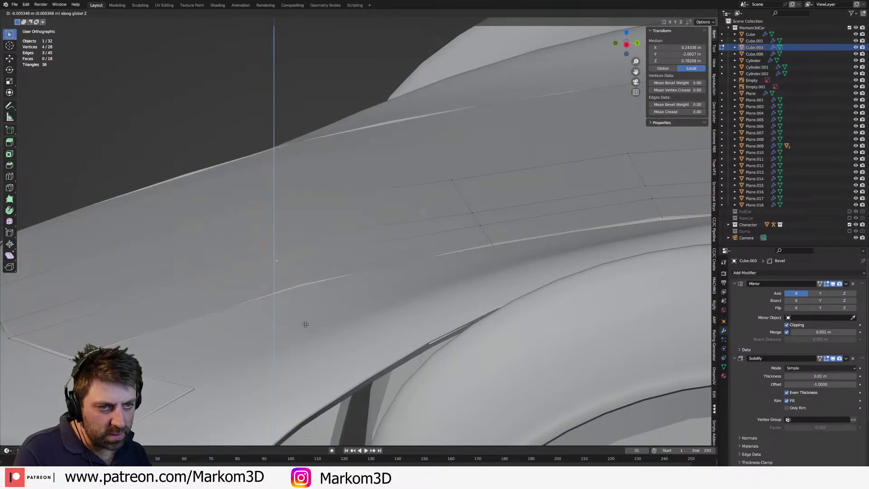
click(305, 322)
key(g)
key(z)
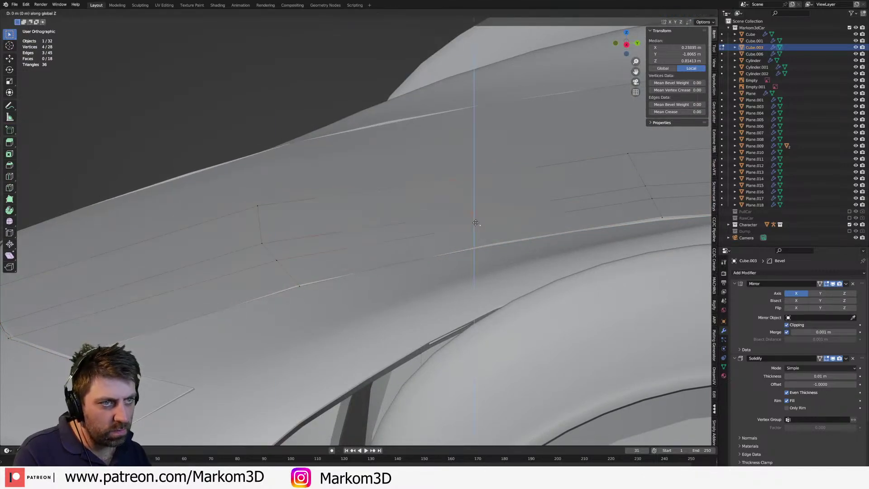
click(475, 213)
- Fine-tune the hood panel's crosswise edges once more along Z and leave mesh editing
key(g)
key(z)
click(396, 246)
key(Tab)
scroll(373, 271, down, 6)
scroll(375, 278, up, 5)
click(574, 268)
middle_drag(579, 267, 542, 313)
scroll(553, 283, down, 5)
scroll(498, 320, up, 5)
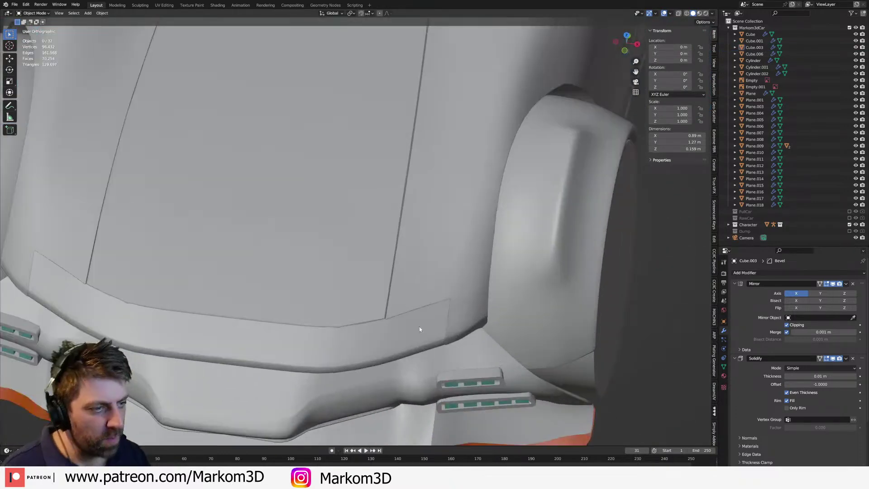
- Reposition the hood panel's front outer corner vertex in the top view to line up with the seam
click(447, 330)
scroll(446, 330, up, 4)
key(Tab)
click(418, 306)
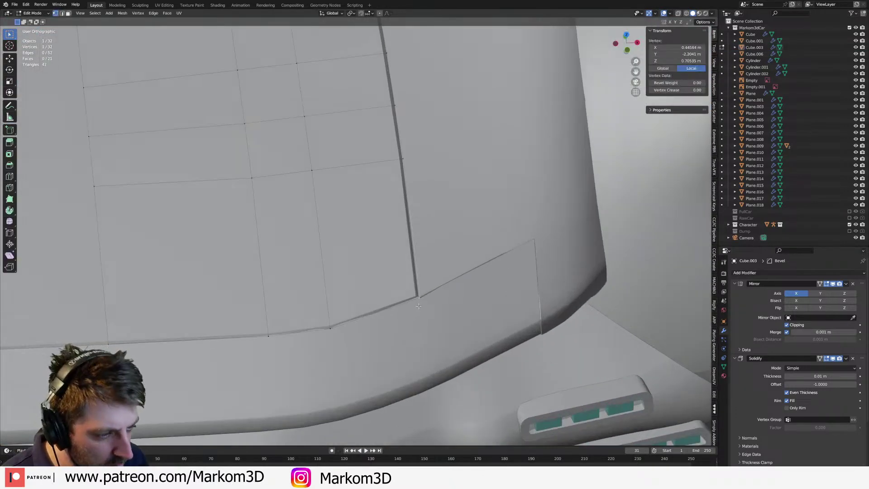
key(KP_7)
scroll(426, 313, down, 4)
scroll(430, 249, up, 5)
key(g)
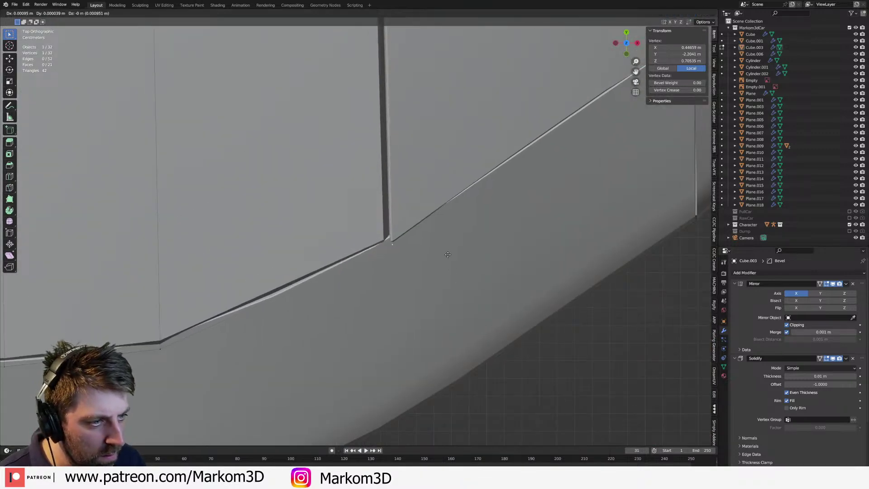
click(407, 239)
- Switch editing to the main body panel and adjust its corner vertices beside the hood's front outer corner
key(alt+q)
click(391, 245)
shift+click(391, 242)
shift+click(389, 239)
key(g)
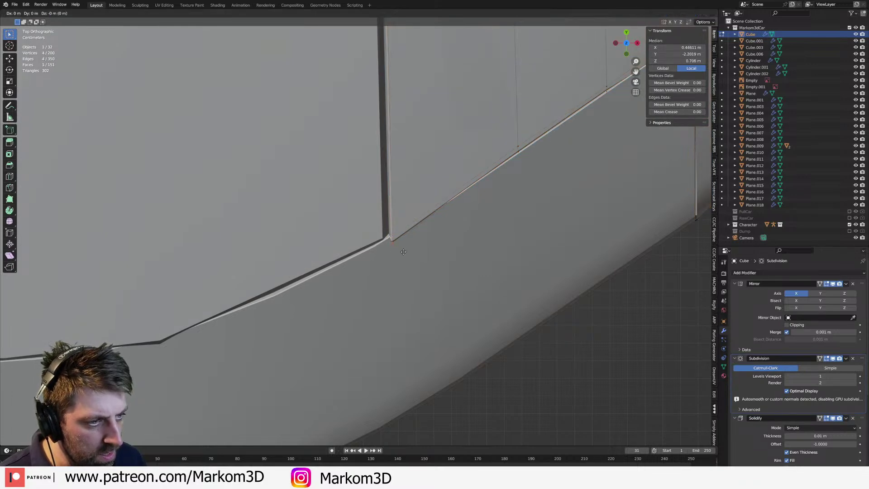
click(394, 178)
scroll(552, 343, down, 5)
key(Tab)
- Add a Subdivision Surface modifier to the hood panel and place it between Mirror and Solidify
middle_drag(552, 343, 539, 287)
click(377, 197)
key(Tab)
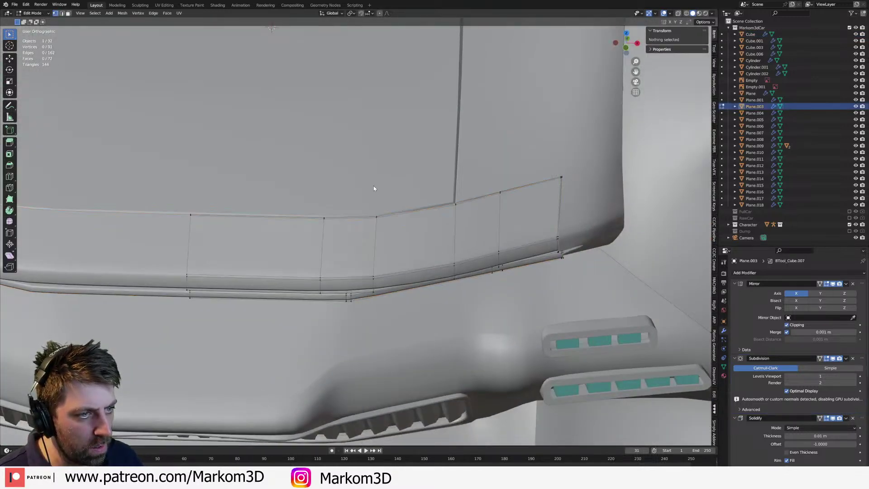
key(Tab)
click(373, 186)
click(852, 274)
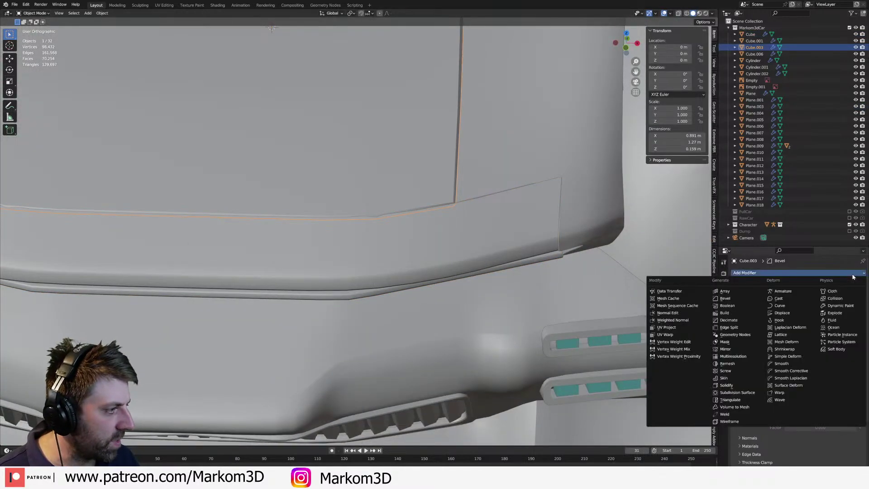
click(737, 392)
scroll(814, 407, down, 2)
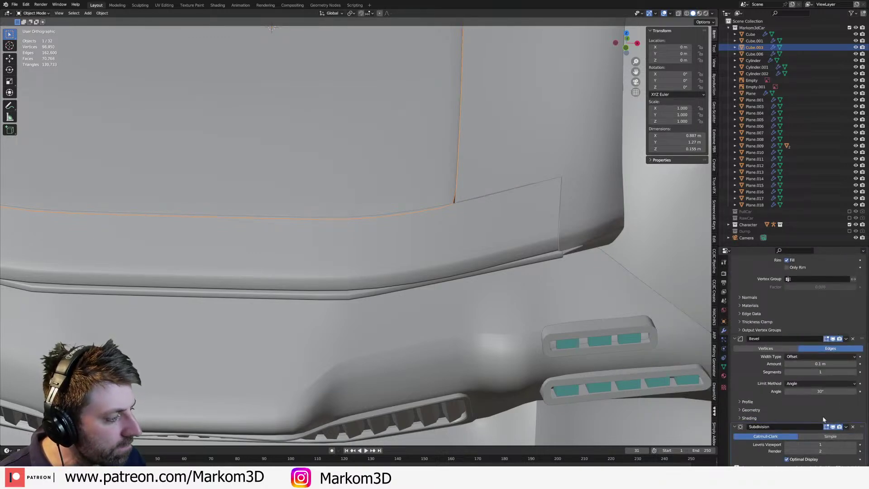
drag(863, 427, 834, 292)
- Add supporting loop cuts close to the hood panel's front and outer side edges to sharpen its rounded corner
middle_drag(408, 181, 433, 211)
key(Tab)
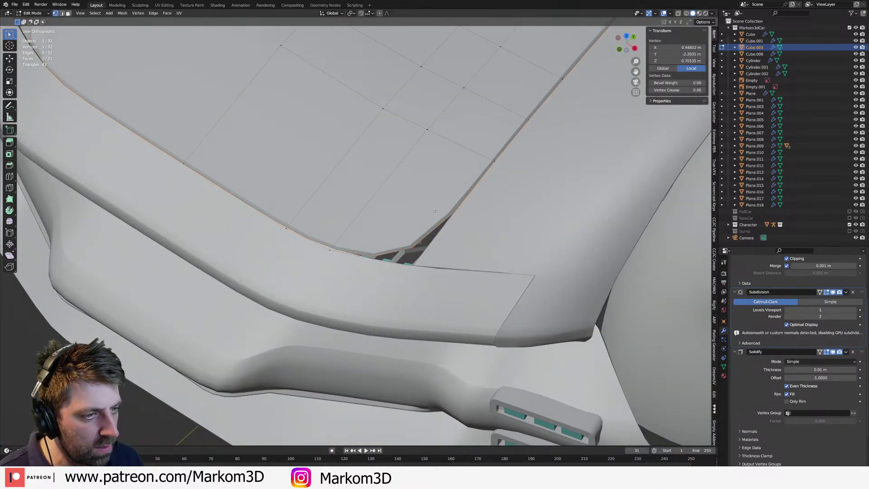
click(459, 193)
click(436, 262)
key(ctrl+r)
click(389, 263)
click(427, 279)
scroll(427, 279, down, 6)
key(Tab)
click(547, 349)
- Add a Subdivision Surface modifier to the windshield panel
middle_drag(547, 349, 600, 299)
click(466, 124)
shift+middle_drag(466, 124, 499, 253)
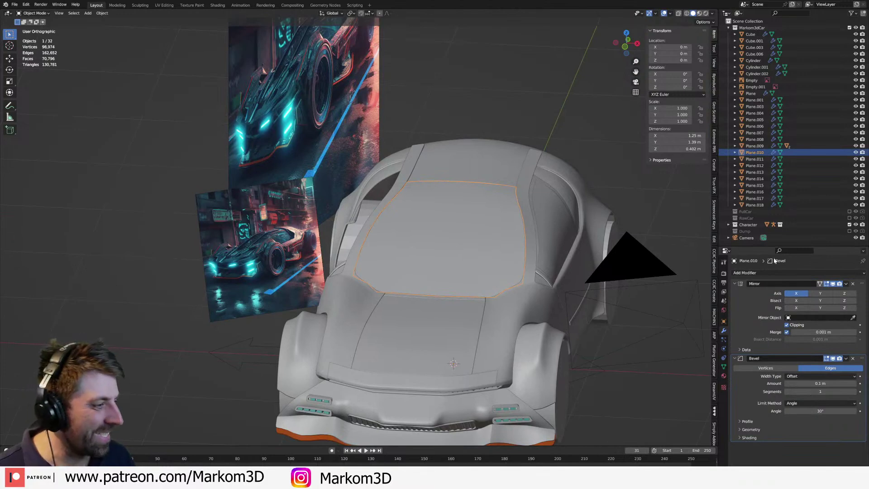
click(742, 272)
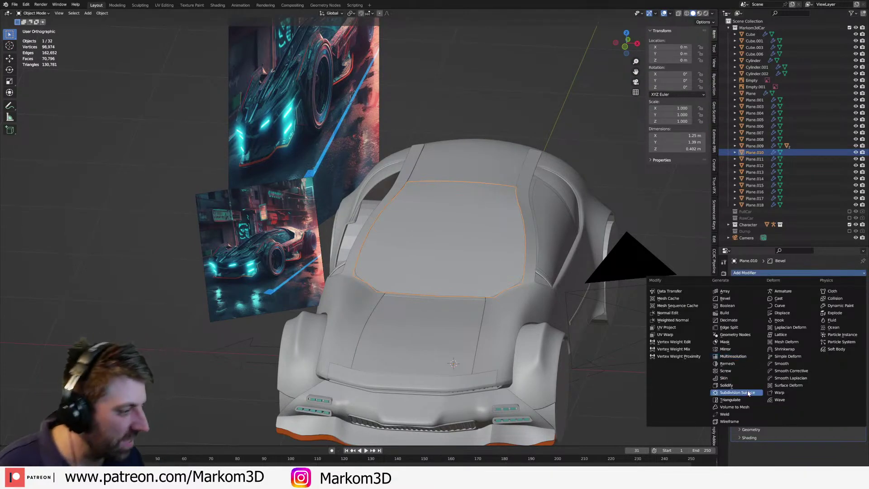
click(748, 393)
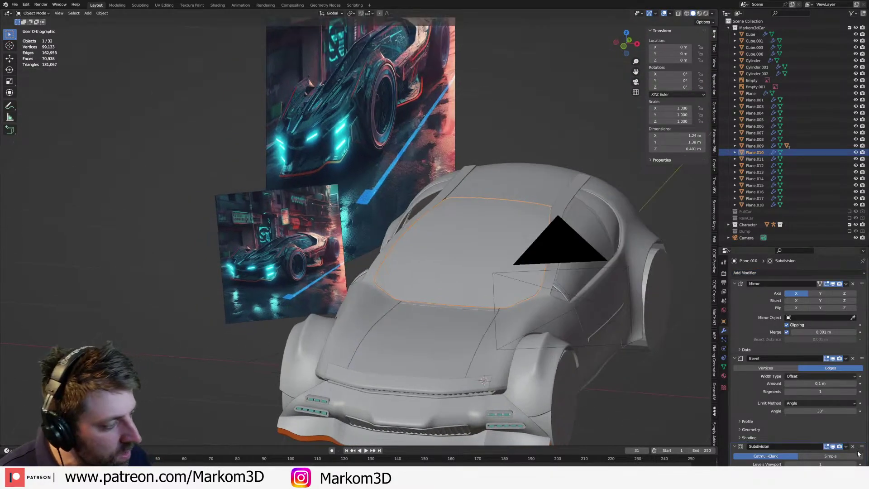
middle_drag(534, 375, 485, 349)
click(607, 376)
- Add a crosswise loop cut close to the windshield's upper edge to tighten its corner
click(412, 262)
key(Tab)
scroll(413, 268, up, 6)
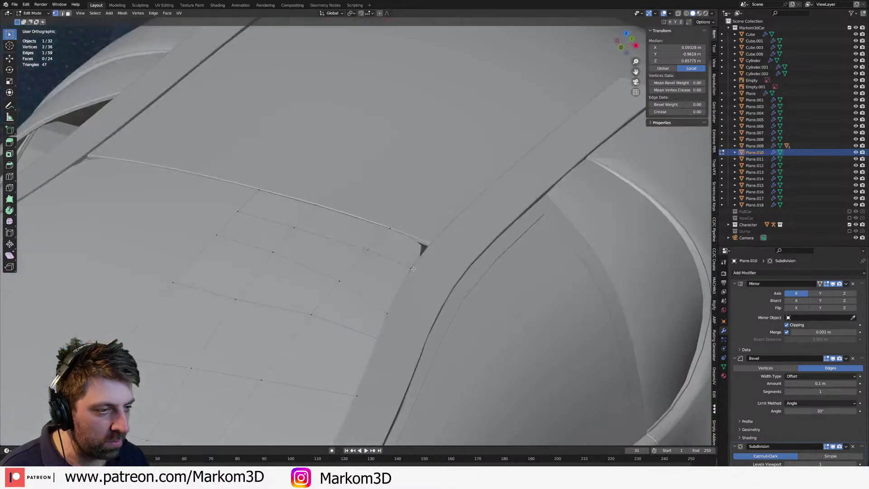
key(ctrl+r)
click(413, 260)
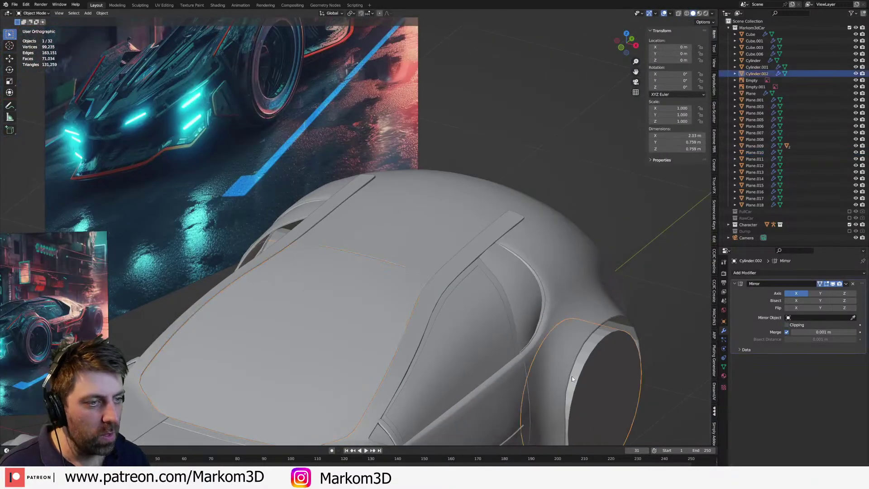
middle_drag(572, 376, 485, 288)
click(419, 303)
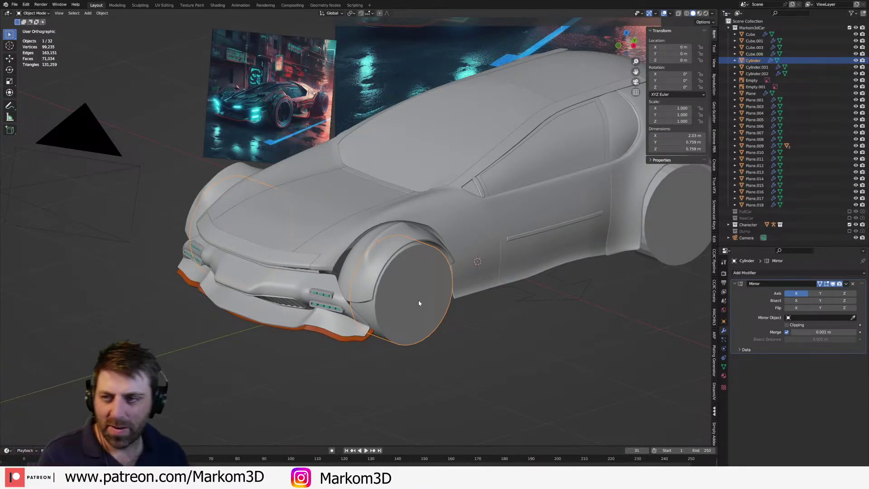
middle_drag(566, 316, 512, 359)
click(485, 215)
scroll(482, 313, down, 2)
middle_drag(482, 312, 488, 314)
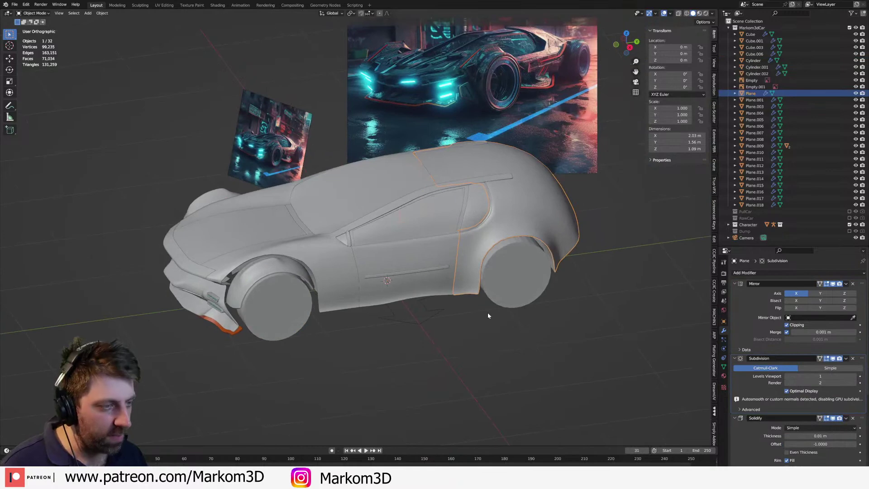
- Hide the rear body shell, the door panel, the side window and the thin strip along the door
key(h)
middle_drag(536, 260, 392, 310)
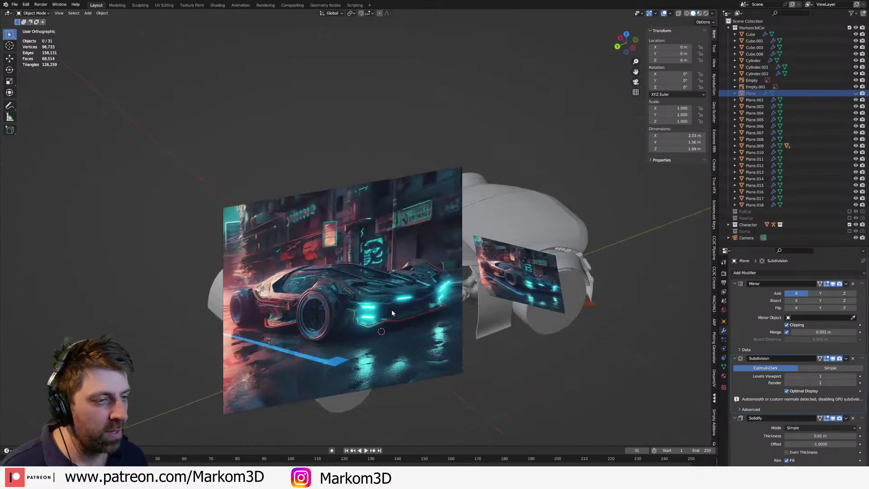
middle_drag(327, 305, 371, 297)
click(369, 295)
key(h)
click(390, 245)
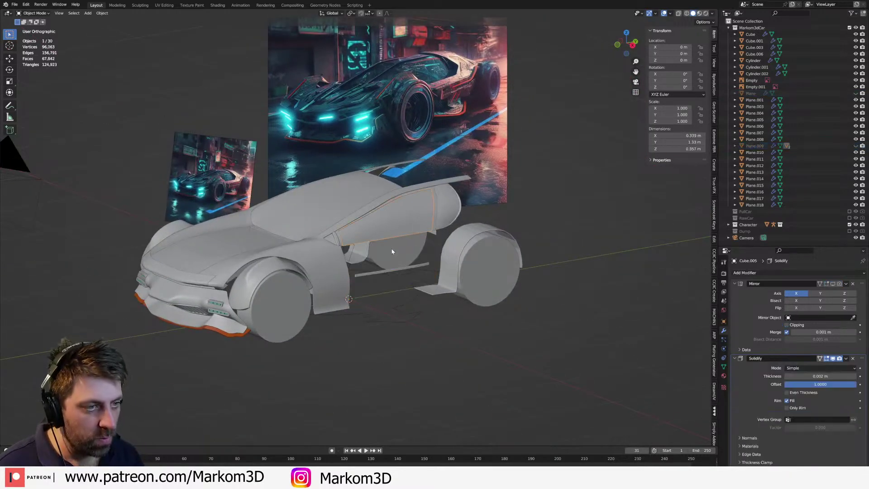
key(h)
click(397, 270)
key(h)
- Hide the remaining rear side-window pieces so the rear wheel arch liner is exposed
click(442, 216)
key(h)
click(435, 217)
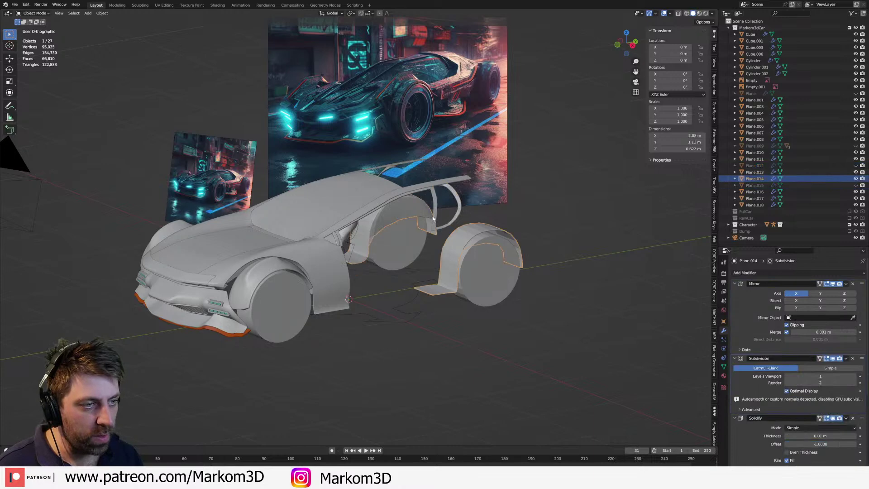
click(435, 217)
key(h)
click(457, 213)
key(h)
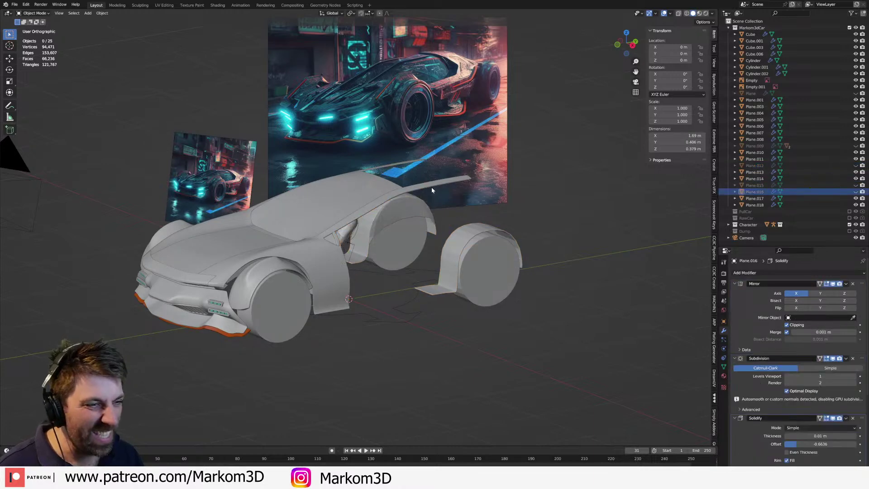
- Extrude the inner edge of the rear wheel arch liner's flat foot along X to the car's centre line
click(437, 286)
key(Tab)
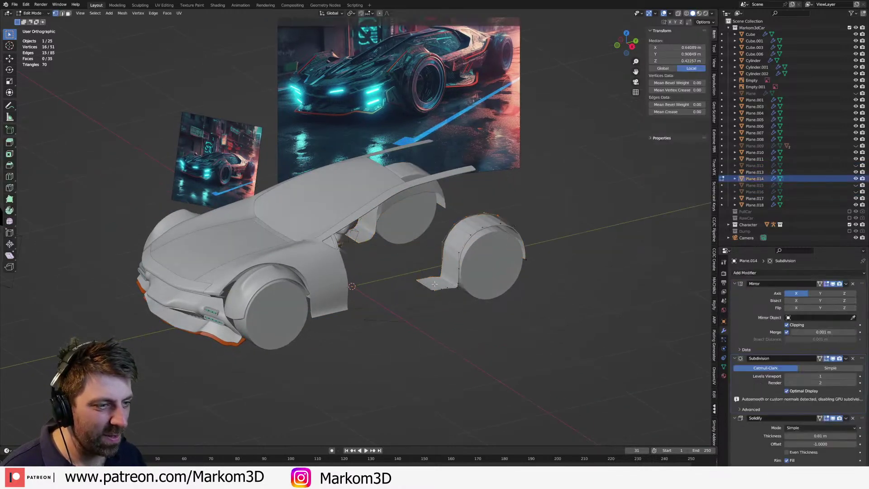
key(KP_Decimal)
click(437, 262)
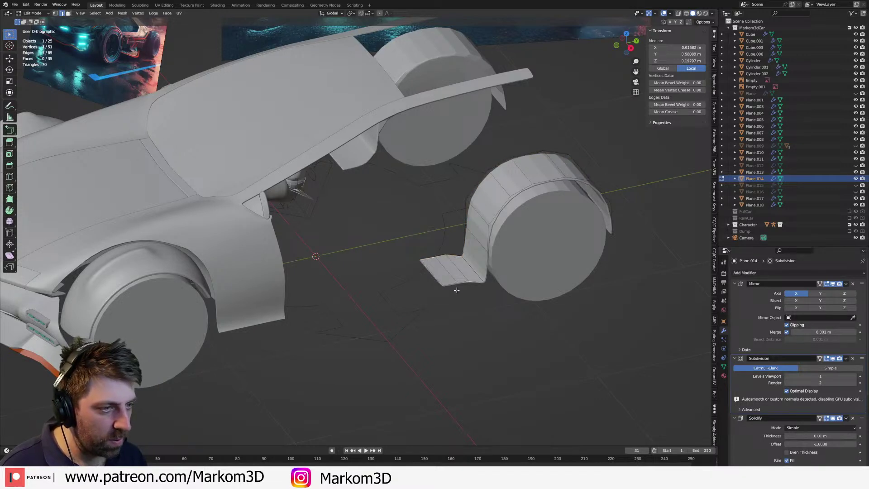
key(e)
key(y)
key(x)
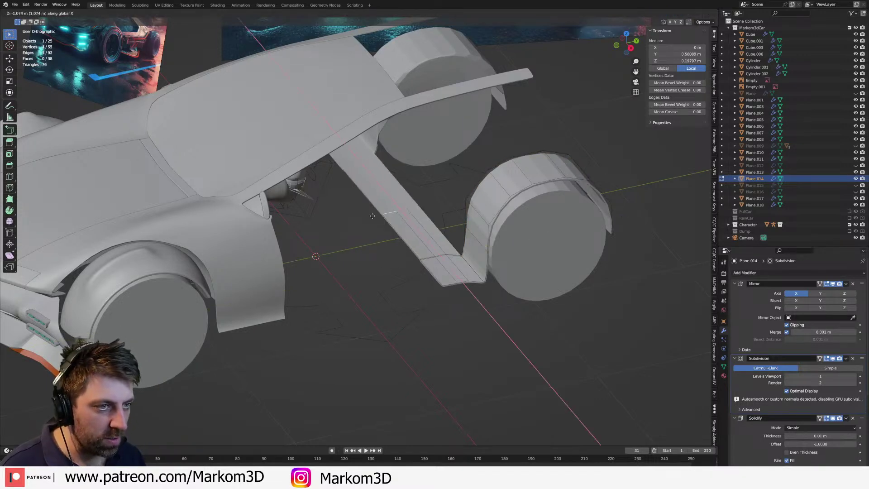
click(398, 296)
- Add a loop cut across the new crossbar behind the driver and flatten it along X with scale 0
scroll(398, 296, down, 3)
middle_drag(397, 296, 369, 339)
key(ctrl+r)
click(399, 290)
click(375, 291)
key(s)
key(x)
key(0)
key(Return)
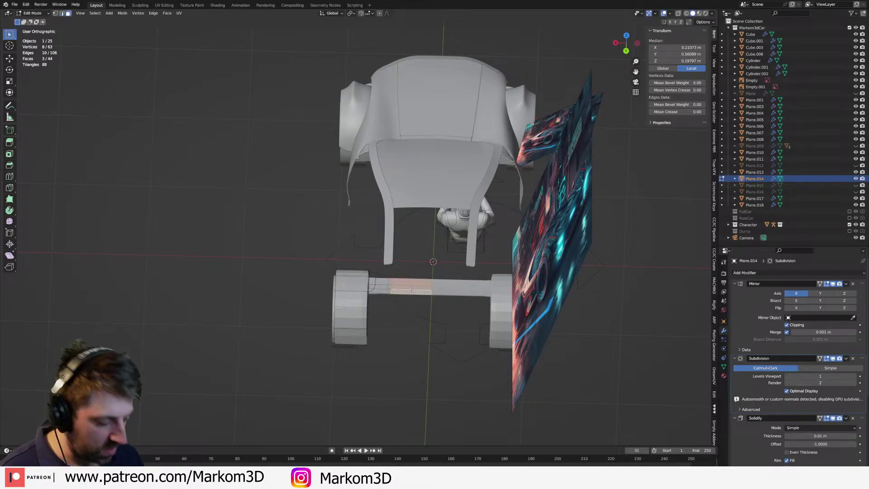
- Raise the crossbar's central faces about 0.08 m along Z
key(KP_3)
key(g)
key(z)
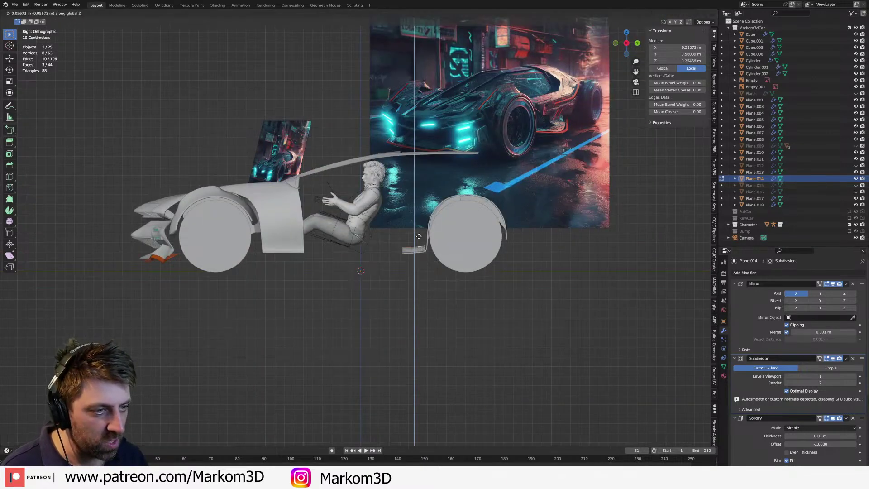
click(419, 225)
middle_drag(419, 225, 389, 295)
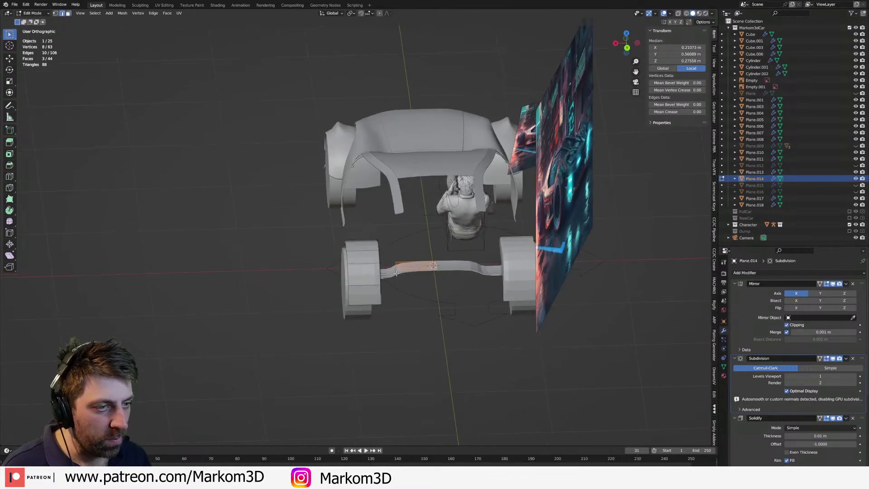
- Select the crossbar's sloped transition section in wireframe top view and move it about 0.21 m along X toward the centre line
key(KP_7)
key(z)
click(348, 270)
key(1)
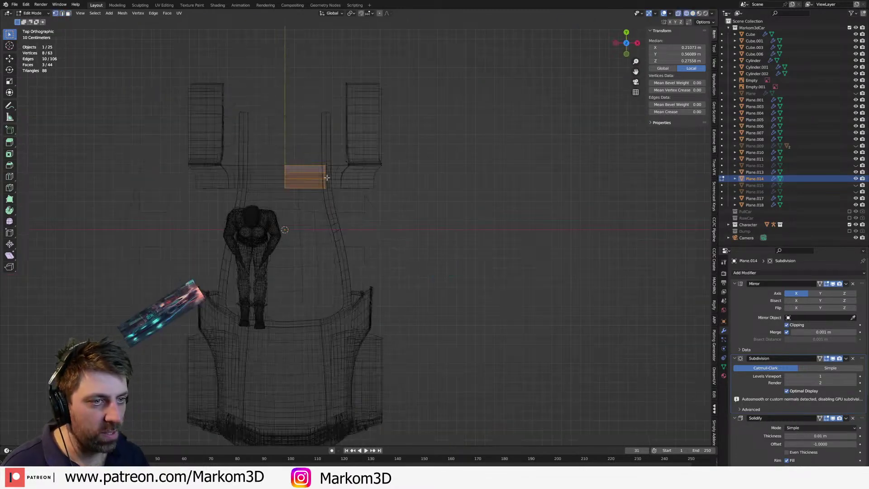
click(328, 179)
mouse_move(326, 178)
mouse_down()
mouse_move(317, 161)
mouse_move(327, 180)
mouse_up()
key(Escape)
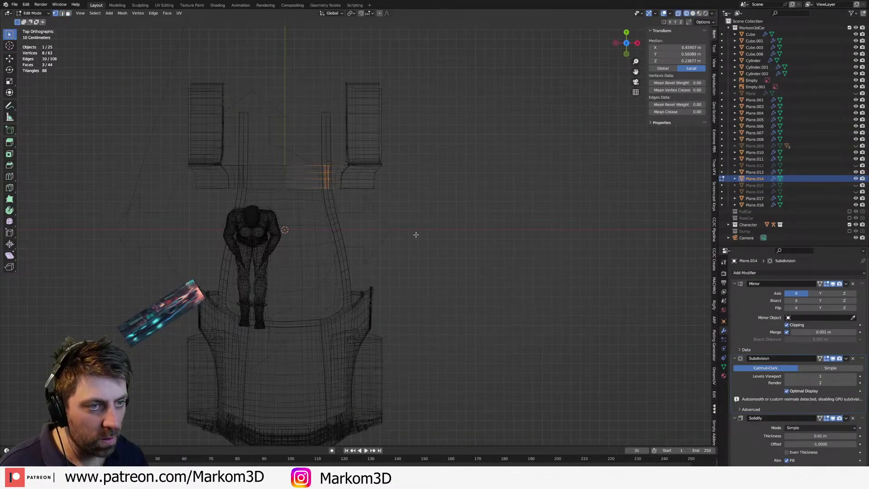
key(g)
key(x)
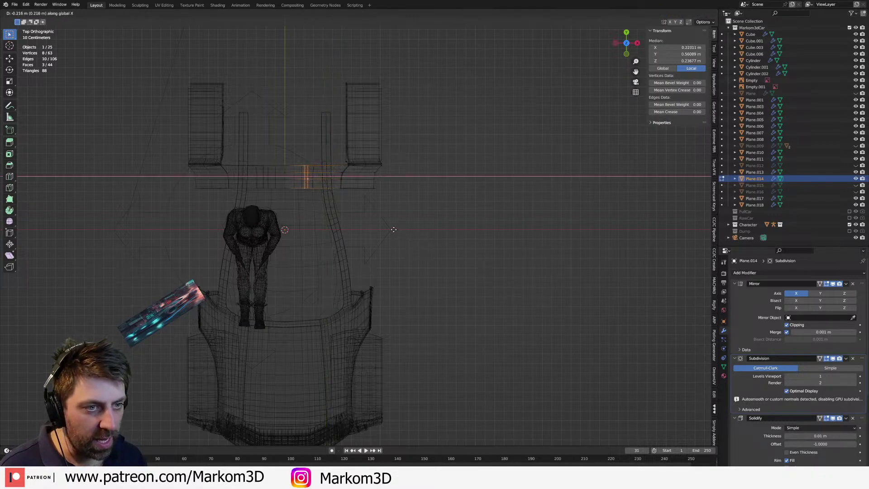
click(379, 222)
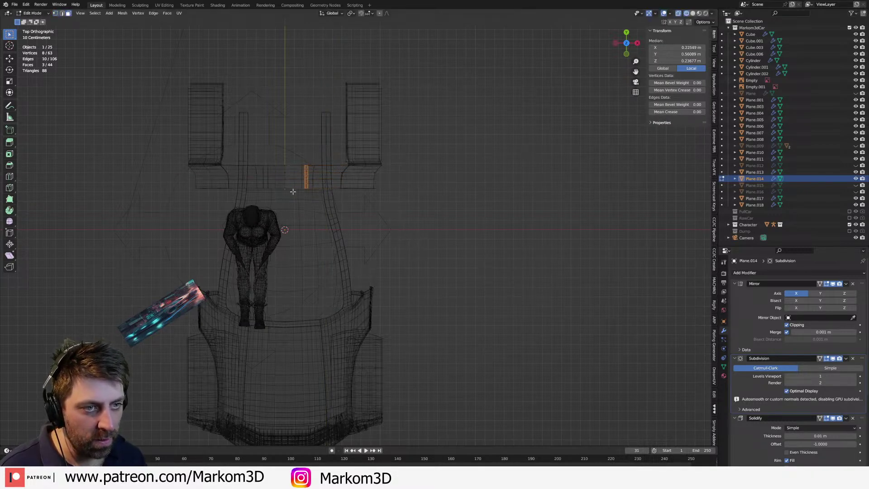
- Extrude the crossbar's front edges forward about 1.04 m to the front fender to form the floor
middle_drag(376, 224, 315, 163)
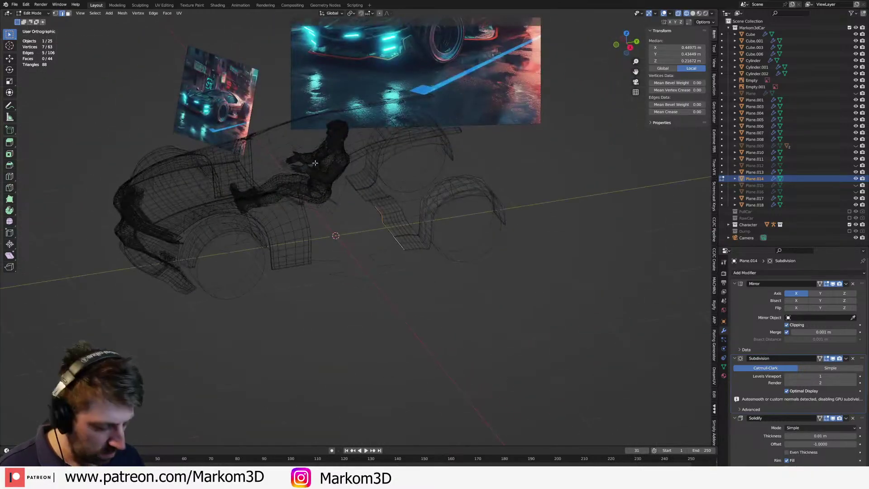
key(KP_7)
key(e)
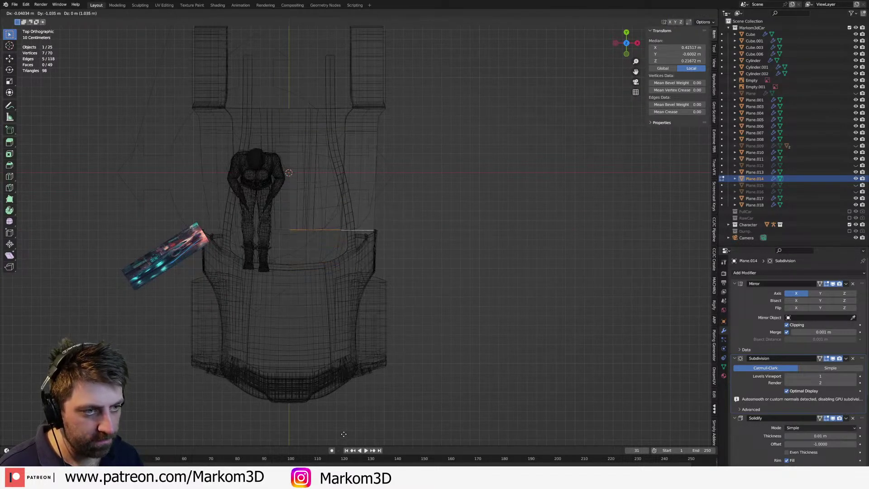
click(343, 434)
- Try to merge the doubled vertices of the whole floor and wheel arch mesh by distance
middle_drag(378, 309, 426, 334)
click(344, 270)
key(Tab)
middle_drag(430, 280, 443, 246)
key(Tab)
key(a)
key(m)
click(423, 284)
key(ctrl+Tab)
click(363, 254)
- Merge the two nearly coincident vertices on the floor's front edge at their centre
middle_drag(372, 278, 373, 329)
scroll(373, 329, up, 6)
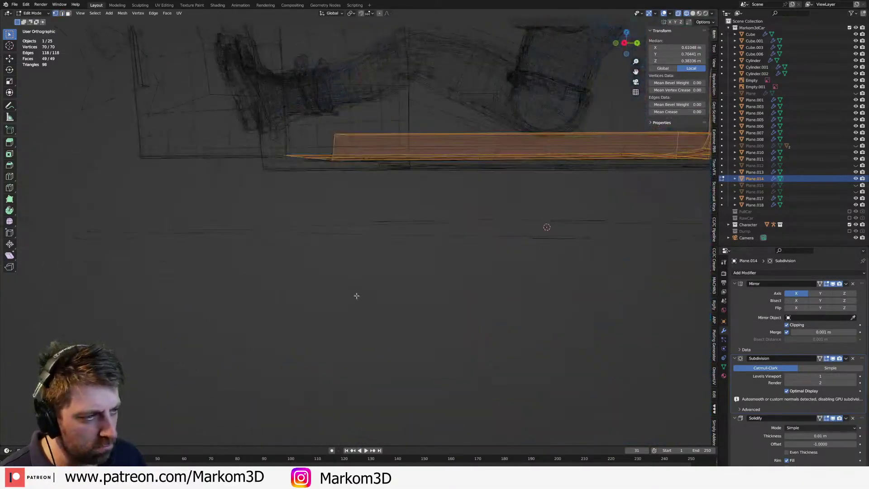
scroll(492, 239, down, 5)
middle_drag(492, 239, 459, 218)
click(460, 217)
mouse_move(530, 218)
middle_down()
mouse_move(349, 267)
mouse_move(358, 230)
middle_up()
key(z)
click(396, 240)
key(a)
middle_drag(384, 172, 342, 391)
scroll(399, 291, up, 3)
key(alt+a)
click(338, 382)
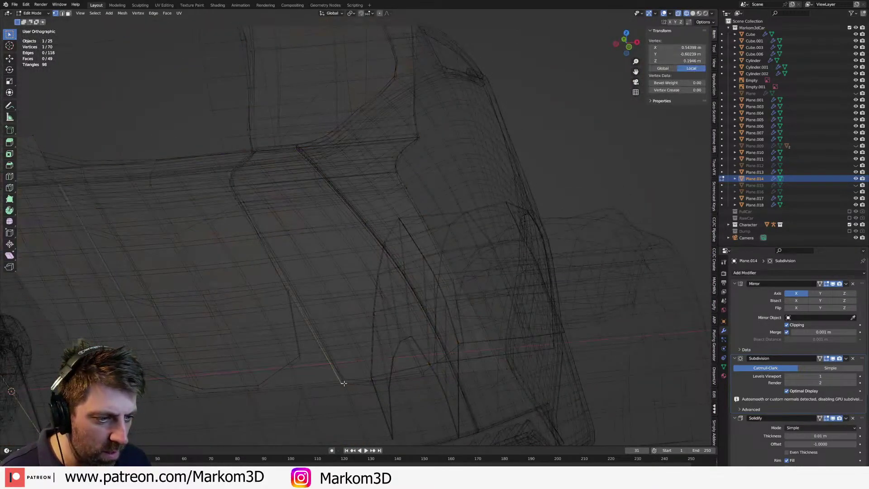
key(m)
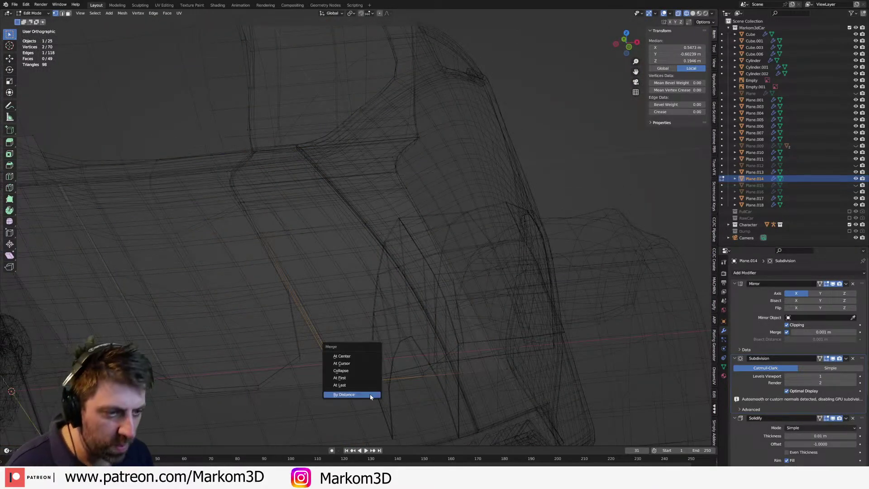
click(365, 356)
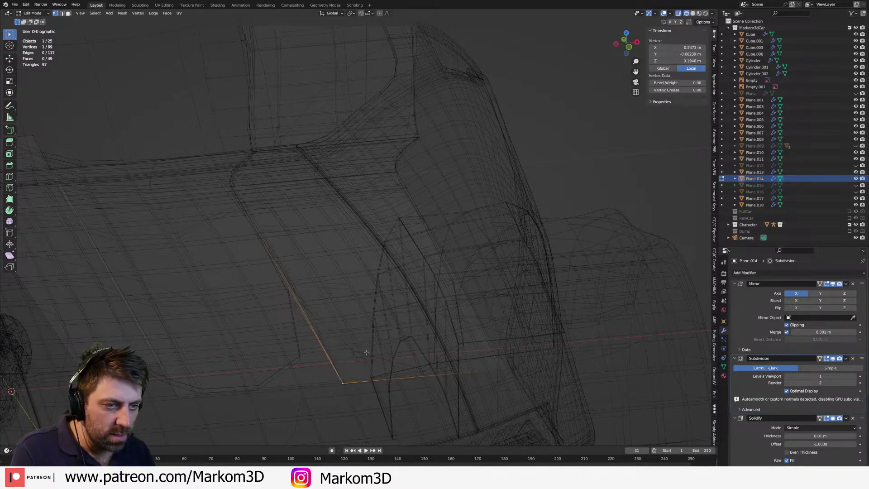
- Merge the four clustered vertices where the extruded floor meets the rear crossbar into one
key(a)
middle_drag(366, 353, 348, 389)
scroll(420, 264, up, 1)
shift+middle_drag(543, 178, 413, 299)
scroll(413, 299, up, 8)
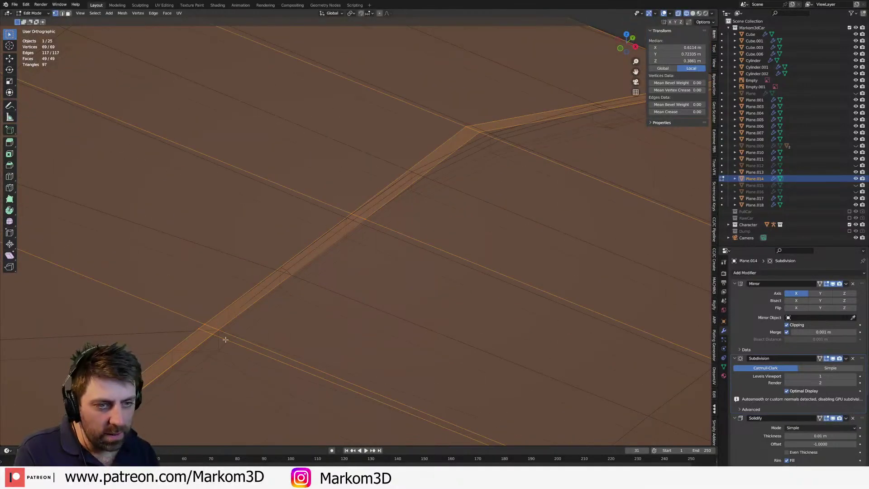
click(216, 336)
shift+click(200, 326)
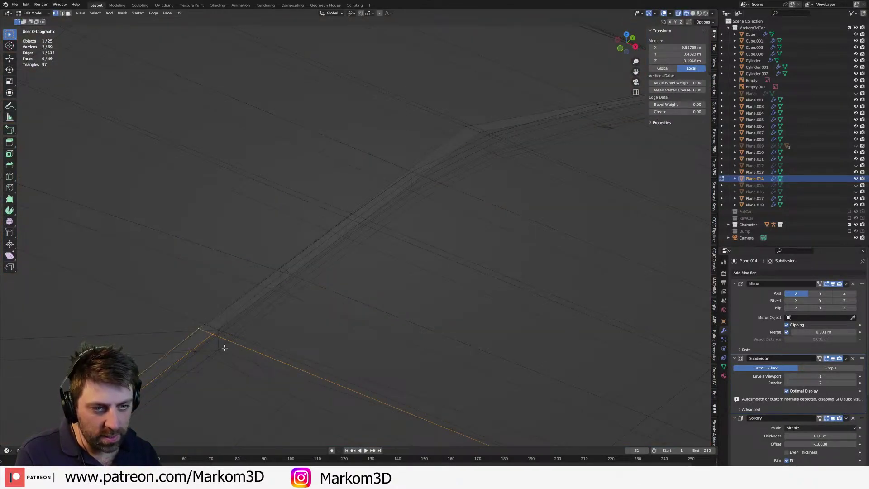
click(219, 331)
click(199, 327)
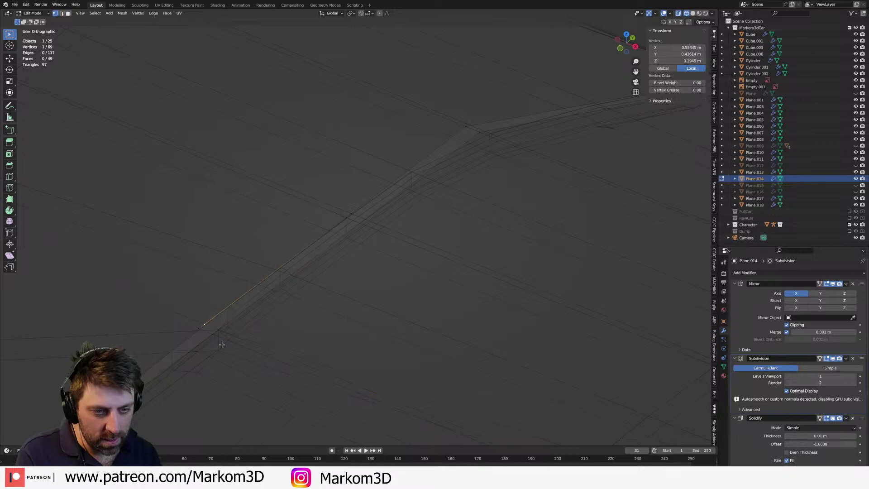
key(a)
scroll(267, 346, down, 2)
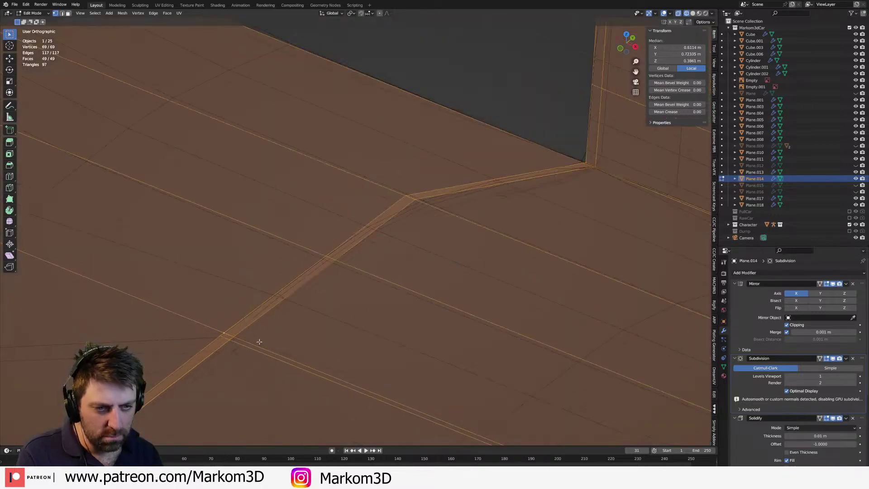
click(225, 331)
shift+click(219, 335)
shift+click(236, 341)
shift+click(230, 338)
key(m)
click(277, 347)
- Merge the next two doubled vertex pairs along the floor seam leading to the wheel arch, each at its centre
key(a)
click(340, 264)
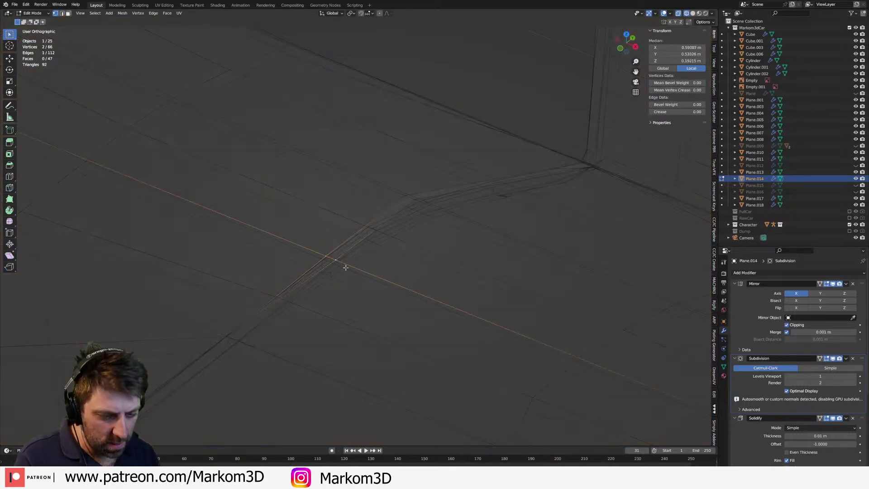
key(m)
click(346, 270)
click(432, 216)
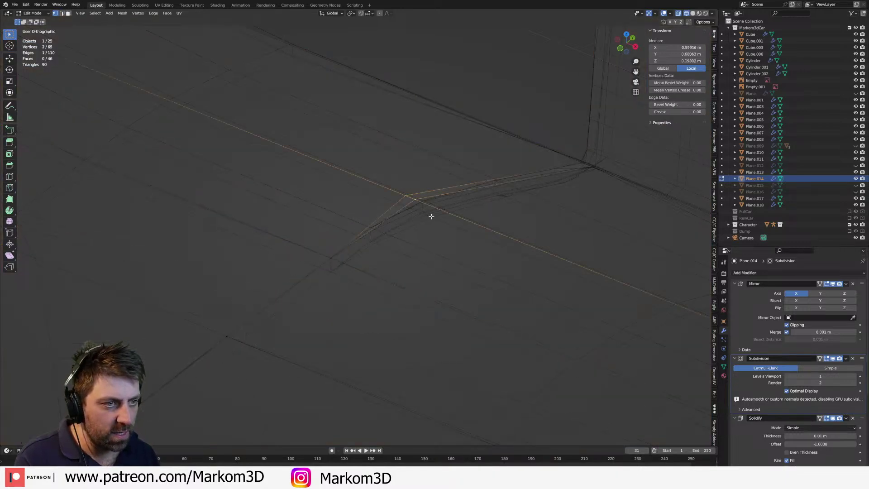
key(m)
click(433, 217)
- Delete the redundant edge loop running along the inner edge of the rear wheel arch liner
shift+middle_drag(491, 213, 260, 282)
scroll(281, 272, up, 3)
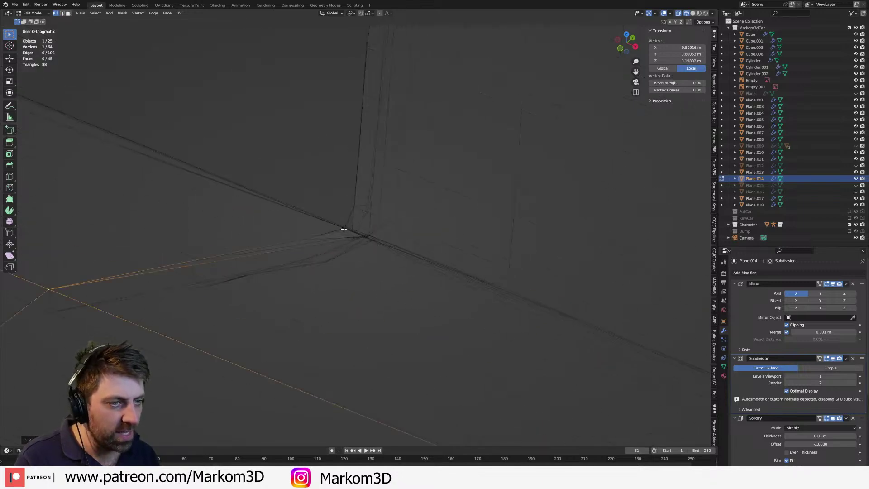
click(346, 230)
key(a)
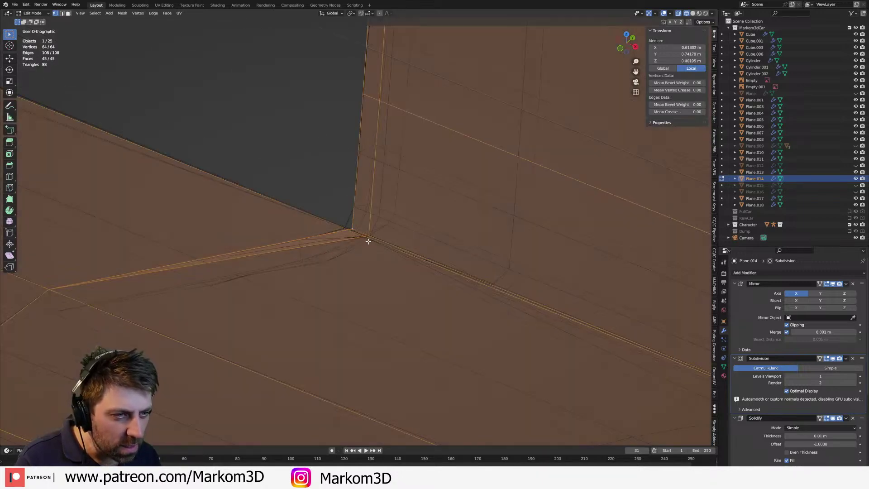
middle_drag(367, 241, 458, 289)
scroll(359, 255, down, 8)
shift+middle_drag(561, 285, 411, 362)
scroll(373, 339, up, 6)
scroll(326, 303, up, 4)
shift+middle_drag(287, 300, 485, 280)
alt+click(526, 368)
scroll(528, 365, down, 3)
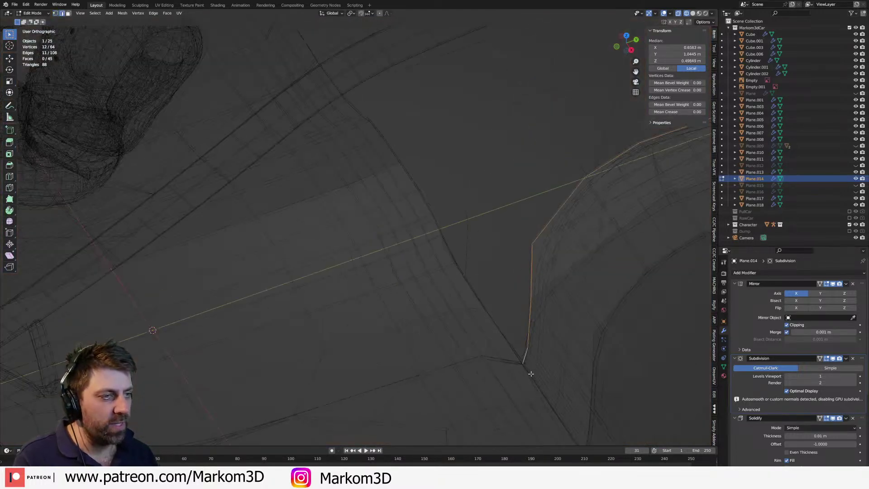
key(x)
click(513, 453)
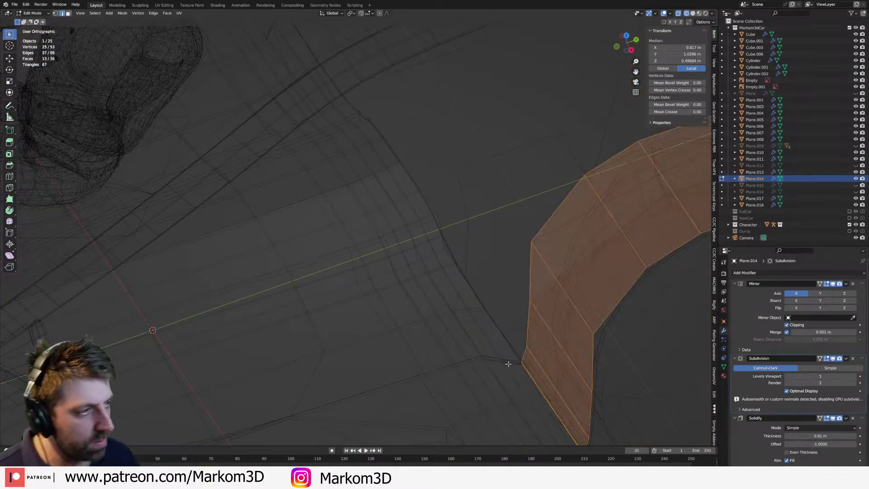
- Merge the three clustered vertices at the corner where the floor rises into the wheel arch liner
scroll(525, 361, up, 6)
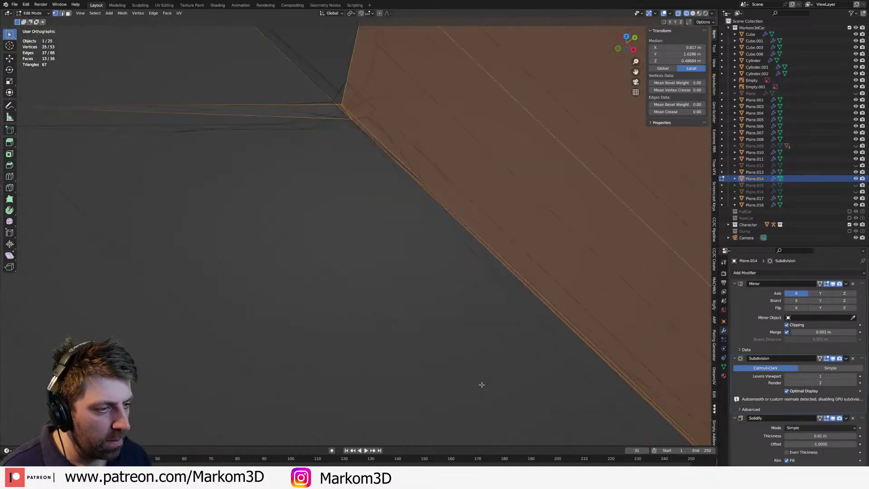
click(436, 265)
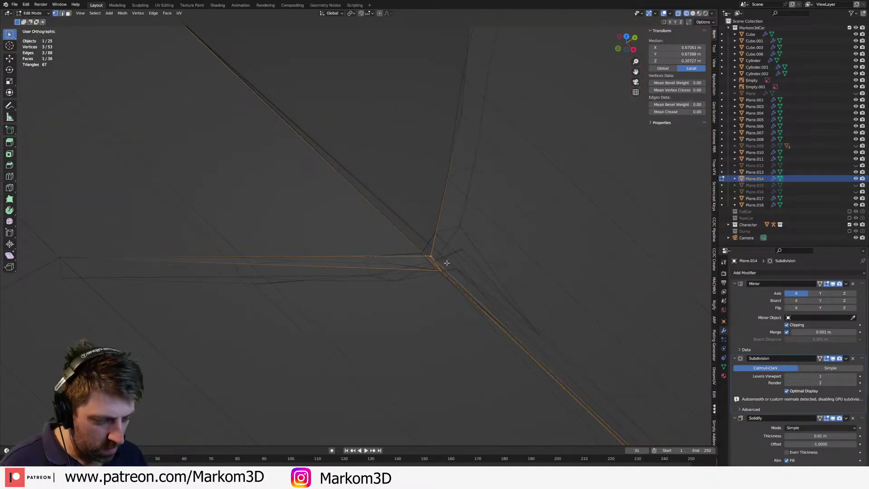
key(m)
click(442, 292)
scroll(441, 290, down, 4)
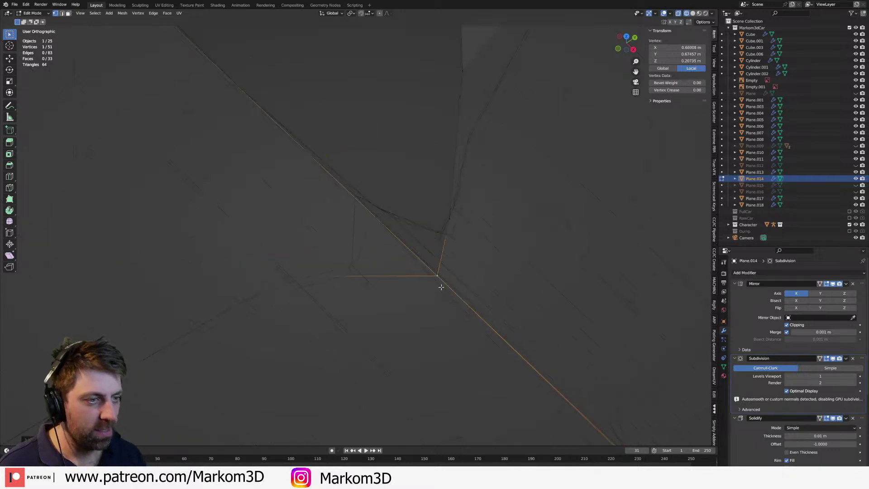
- Merge the doubled vertex pair on the floor panel's outer edge, just ahead of the rear wheel arch, at its centre
key(a)
middle_drag(433, 317, 391, 354)
click(291, 293)
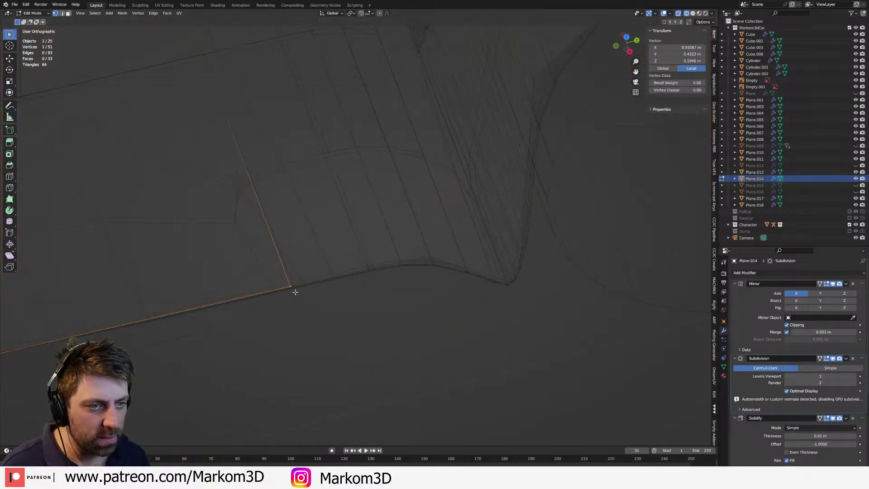
key(m)
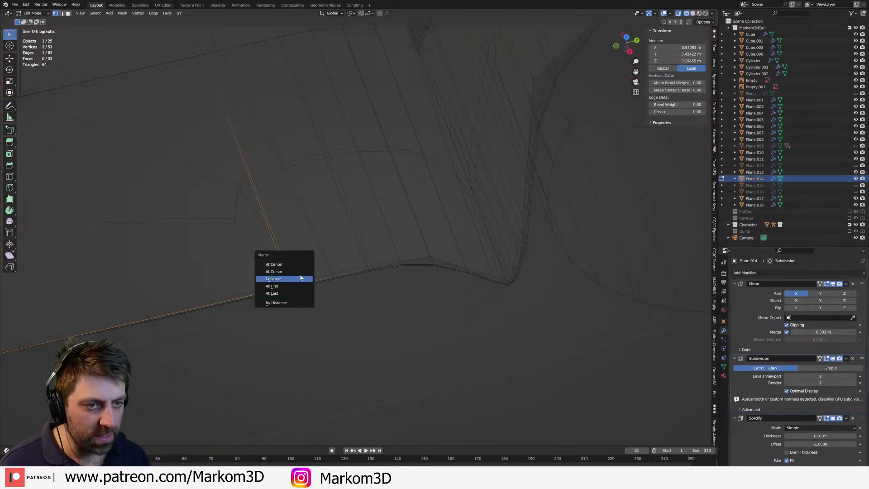
click(297, 264)
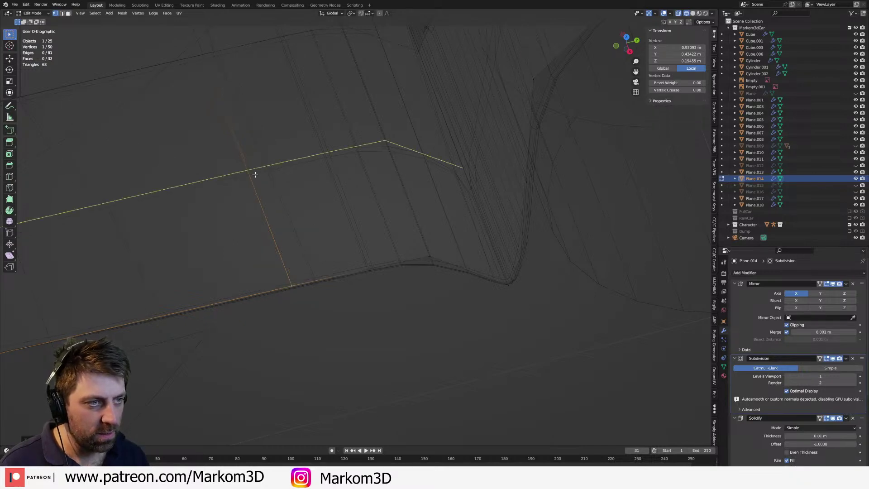
- Merge the two overlapping vertices at the outer lower corner of the rear wheel arch liner at their centre
key(a)
middle_drag(322, 173, 353, 296)
click(343, 304)
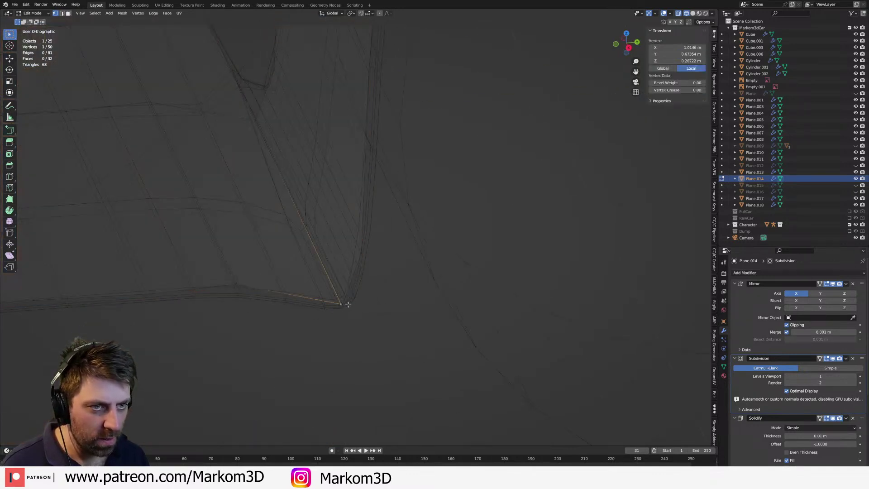
click(353, 315)
alt+click(340, 307)
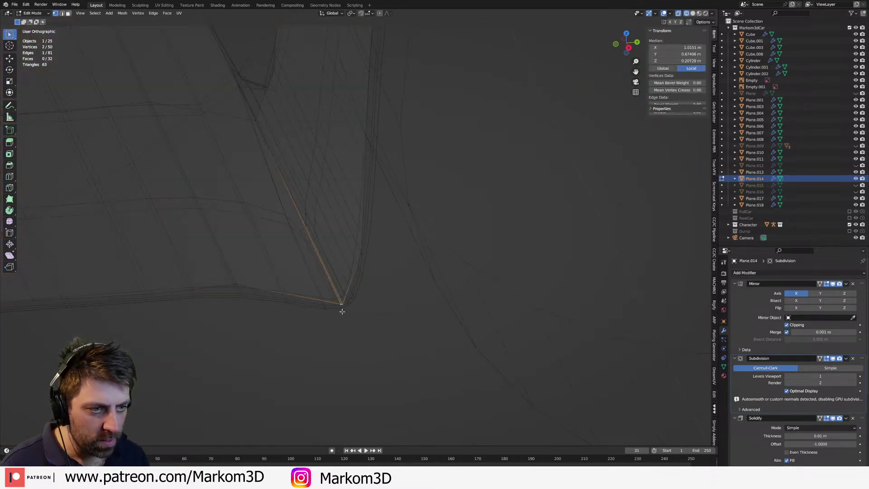
key(m)
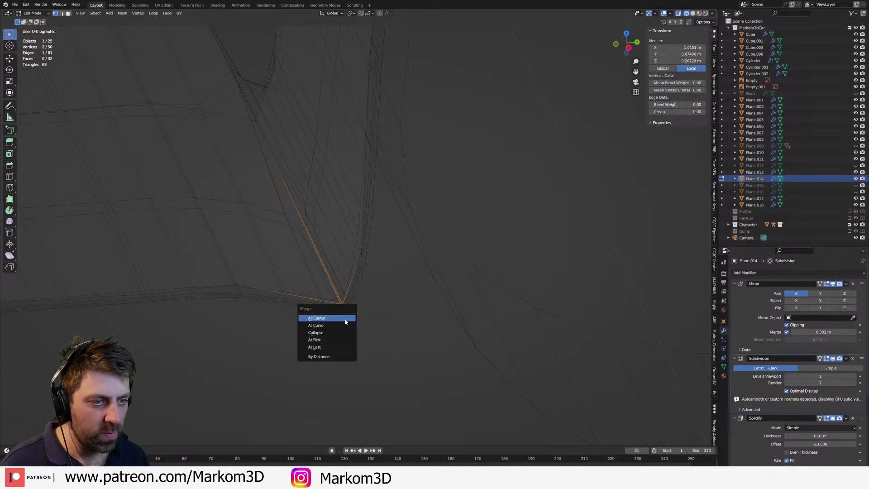
click(345, 320)
- Add an edge loop across the floor panel and slide it tight against the crease where the rear wheel arch liner rises
scroll(302, 219, down, 3)
scroll(337, 267, up, 4)
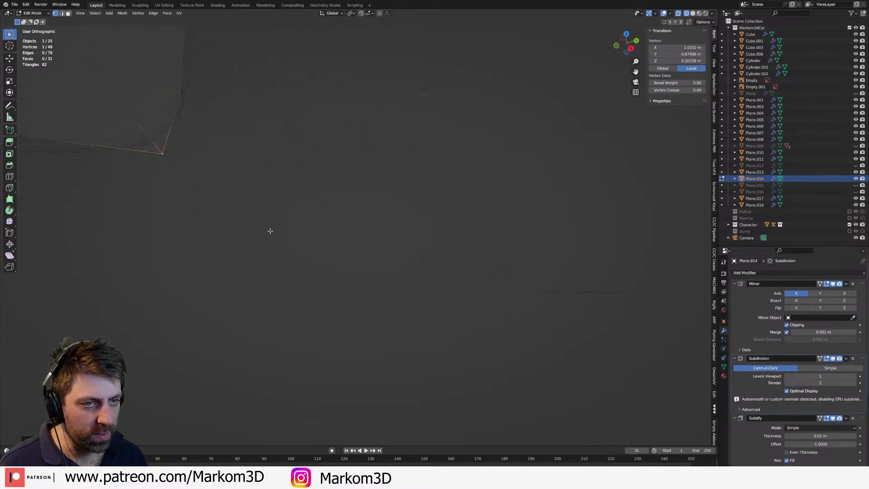
shift+middle_drag(90, 190, 409, 294)
scroll(409, 294, up, 3)
key(2)
click(491, 287)
scroll(511, 343, down, 6)
shift+middle_drag(510, 343, 481, 344)
shift+middle_drag(444, 304, 395, 280)
key(ctrl+r)
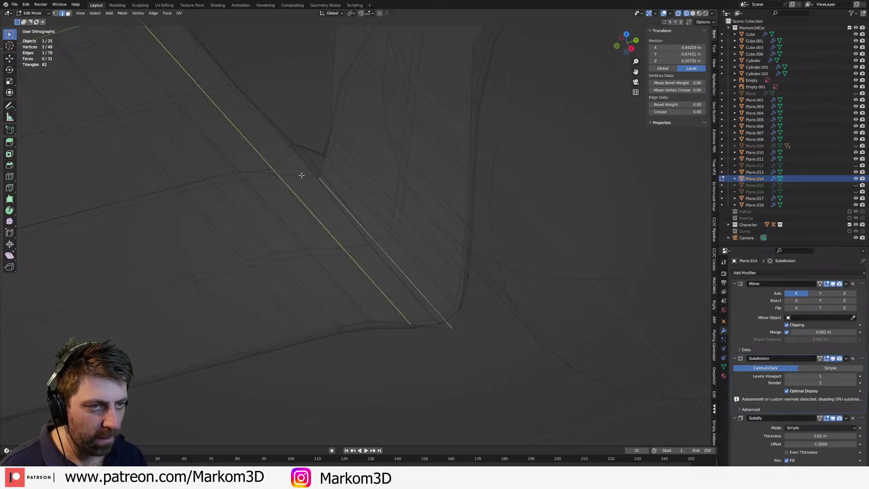
click(301, 174)
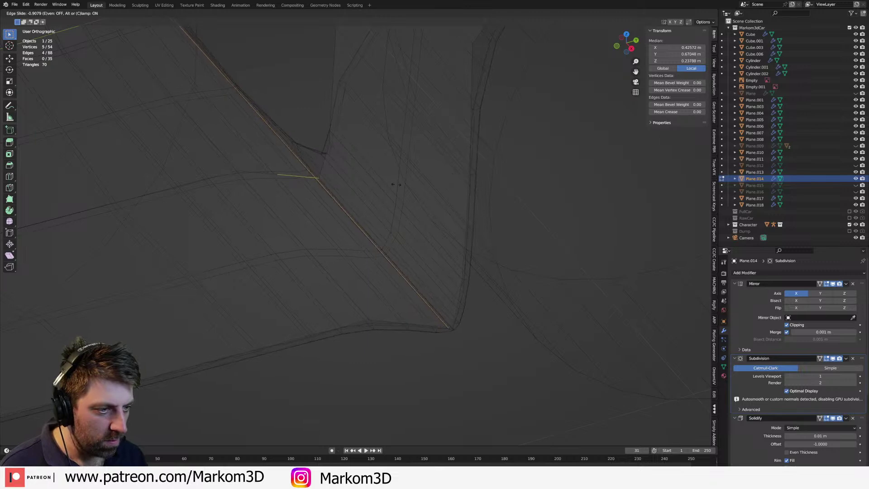
click(432, 178)
- Switch to solid shading and add a lengthwise edge loop along the inner side of the rear wheel arch liner and floor
key(Tab)
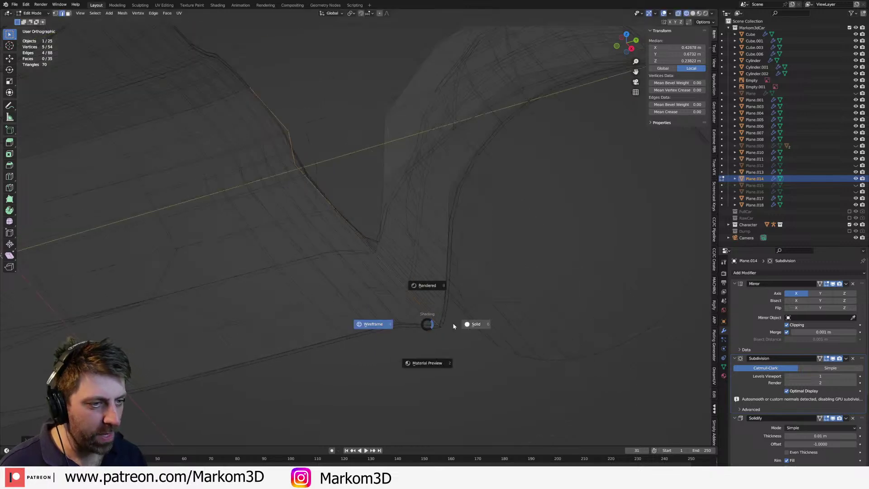
click(369, 322)
scroll(413, 322, up, 3)
middle_drag(413, 323, 558, 316)
key(Tab)
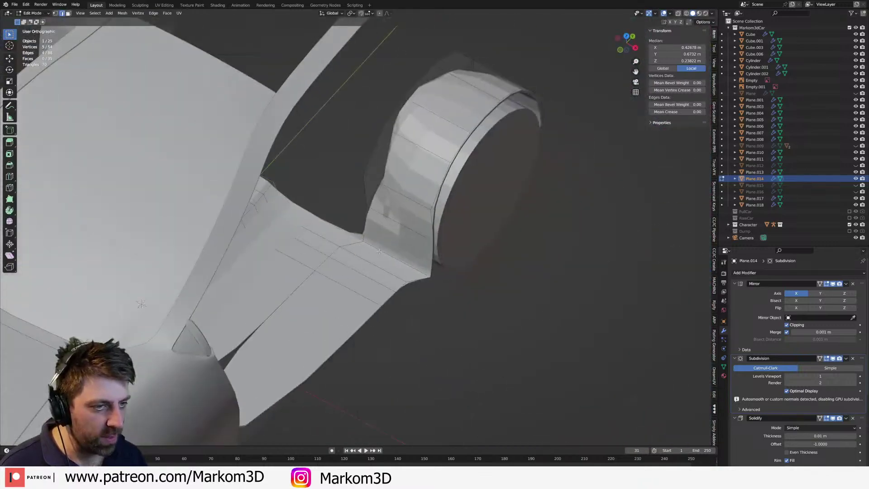
key(ctrl+r)
click(383, 252)
click(361, 238)
- Merge the three clustered vertices at the front corner of the floor panel into one
middle_drag(361, 238, 380, 319)
scroll(362, 319, up, 4)
click(357, 323)
key(KP_5)
key(KP_Decimal)
middle_drag(359, 326, 312, 311)
key(a)
key(alt+a)
click(337, 279)
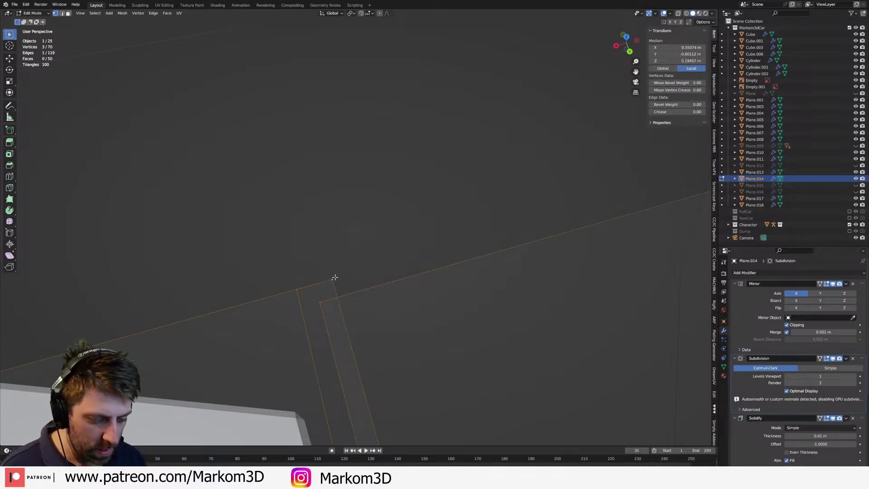
key(m)
click(326, 307)
middle_drag(326, 307, 504, 296)
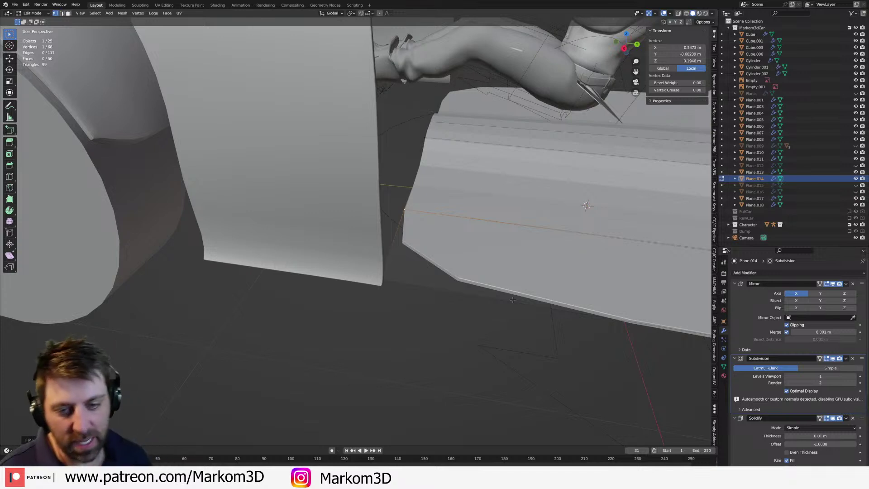
scroll(430, 308, down, 2)
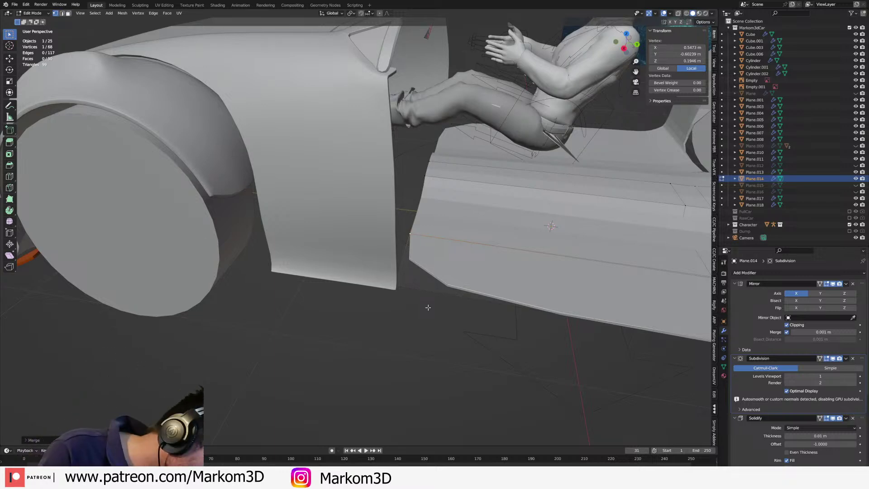
scroll(426, 330, down, 5)
- Duplicate the body's edge loop around the front wheel opening and extrude it about 0.17 m inward along X
middle_drag(450, 302, 377, 267)
key(Tab)
click(385, 281)
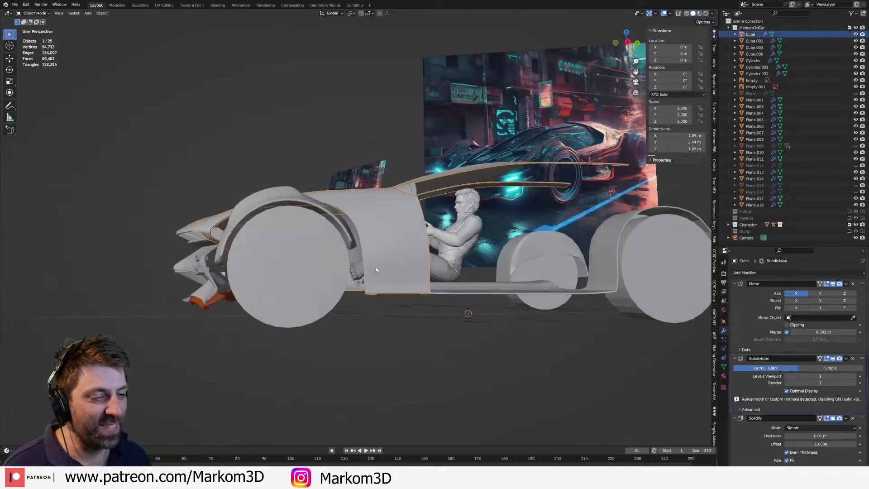
key(Tab)
scroll(377, 267, up, 6)
key(2)
mouse_move(335, 290)
middle_down()
mouse_move(384, 305)
mouse_move(424, 341)
middle_up()
alt+click(354, 295)
scroll(354, 295, down, 6)
key(z)
click(344, 307)
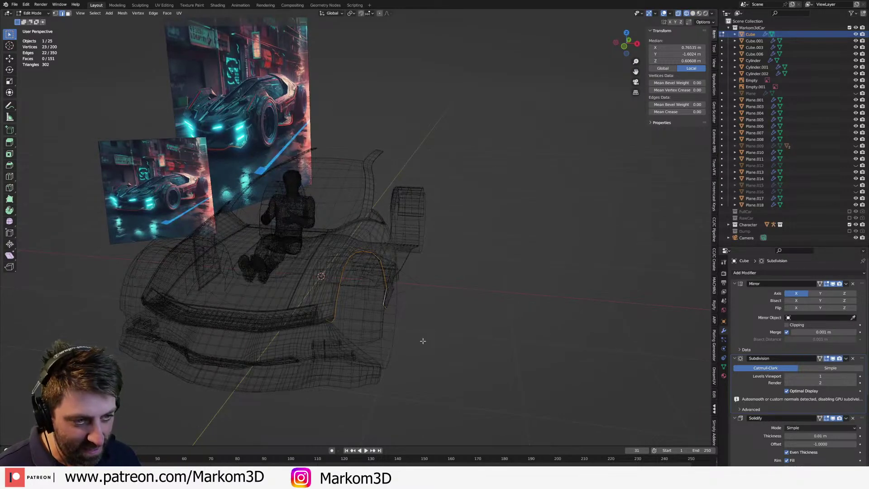
key(shift+d)
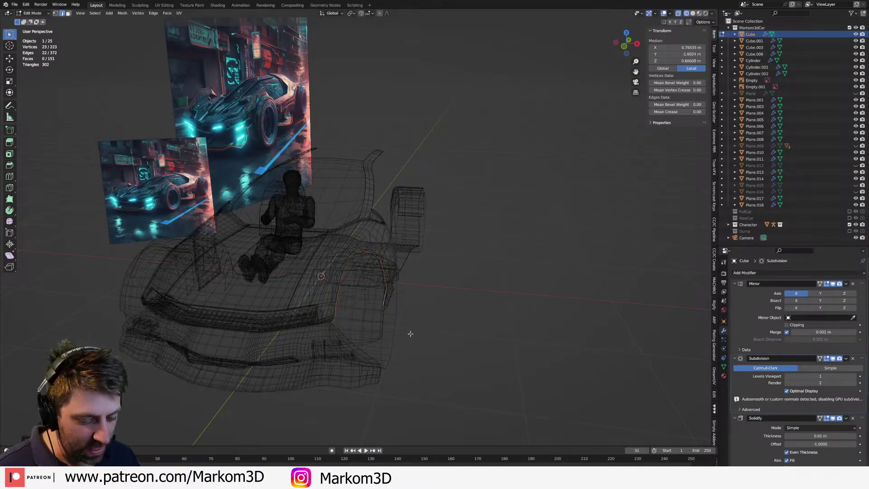
key(e)
key(x)
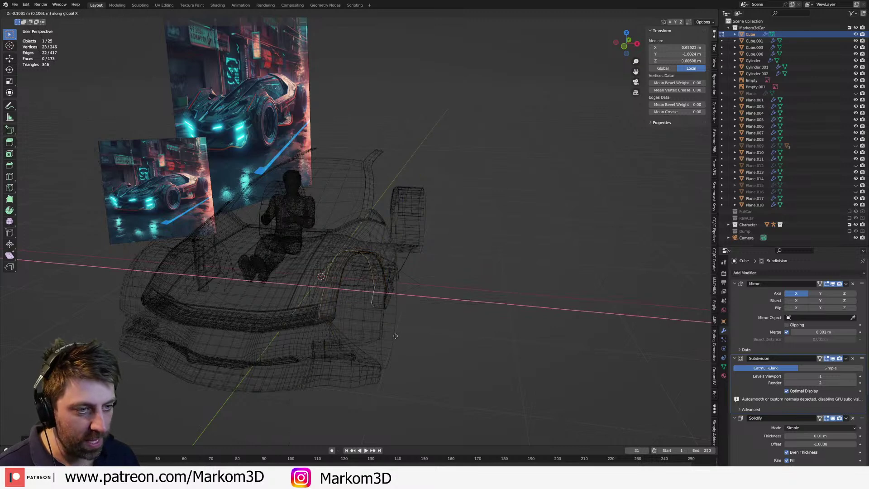
click(388, 336)
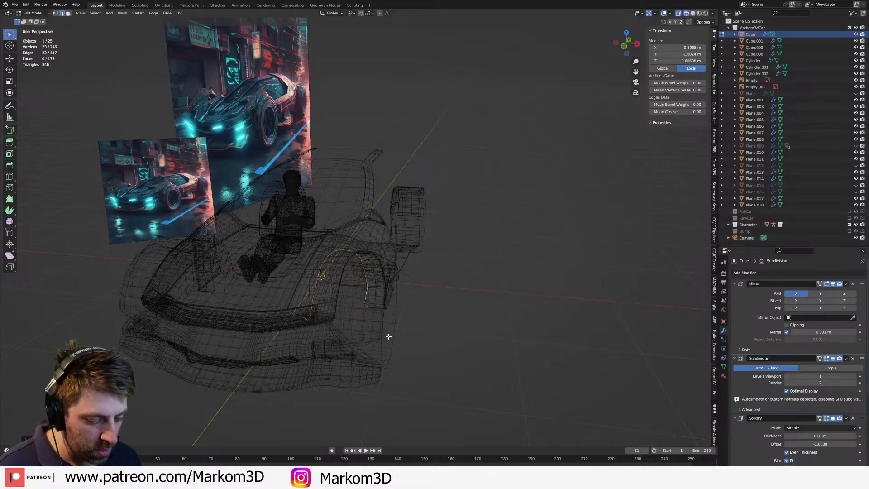
- Separate the extruded front wheel arch strip from the body into its own object and return to solid shading
key(ctrl+l)
key(p)
click(389, 338)
mouse_move(389, 339)
middle_down()
mouse_move(363, 344)
mouse_move(363, 329)
mouse_move(393, 314)
mouse_move(388, 303)
middle_up()
key(z)
click(404, 343)
scroll(365, 329, up, 4)
key(Tab)
- Delete the four stray faces that flare off the lower front end of the separated front wheel arch liner
click(401, 320)
key(Tab)
middle_drag(383, 336, 426, 326)
key(z)
click(336, 299)
key(a)
mouse_move(334, 300)
middle_down()
mouse_move(322, 314)
mouse_move(385, 294)
mouse_move(374, 301)
middle_up()
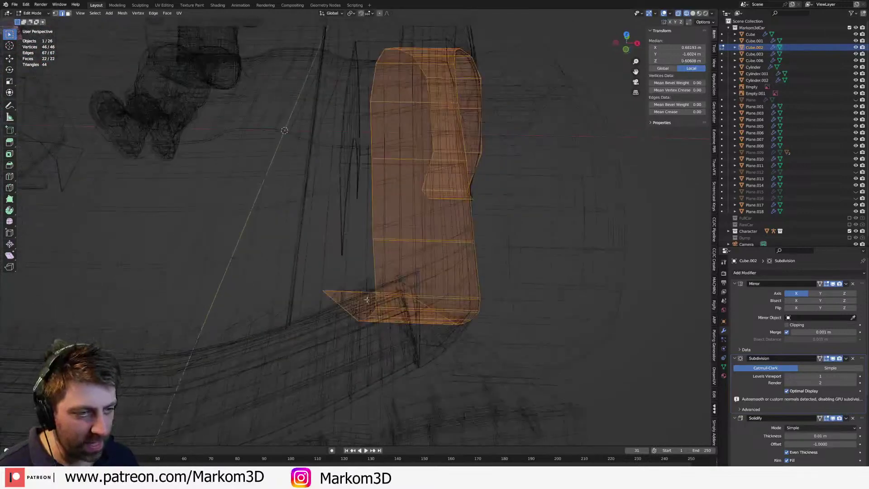
key(alt+a)
key(l)
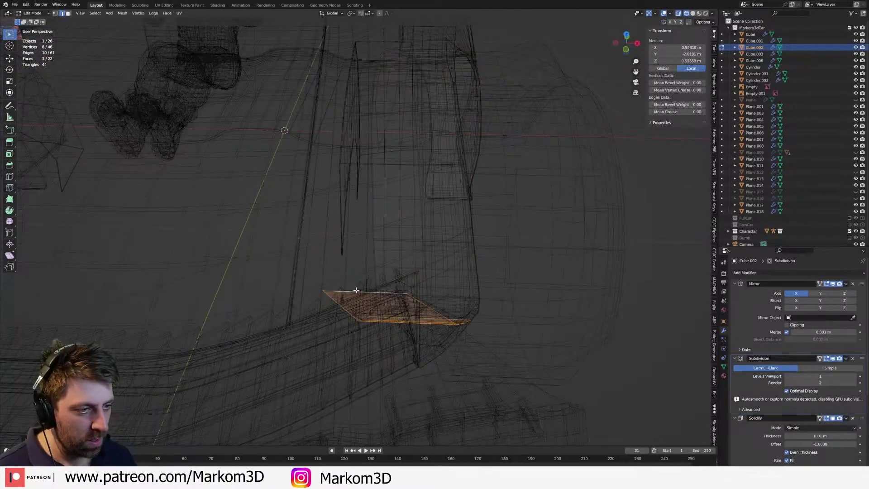
key(x)
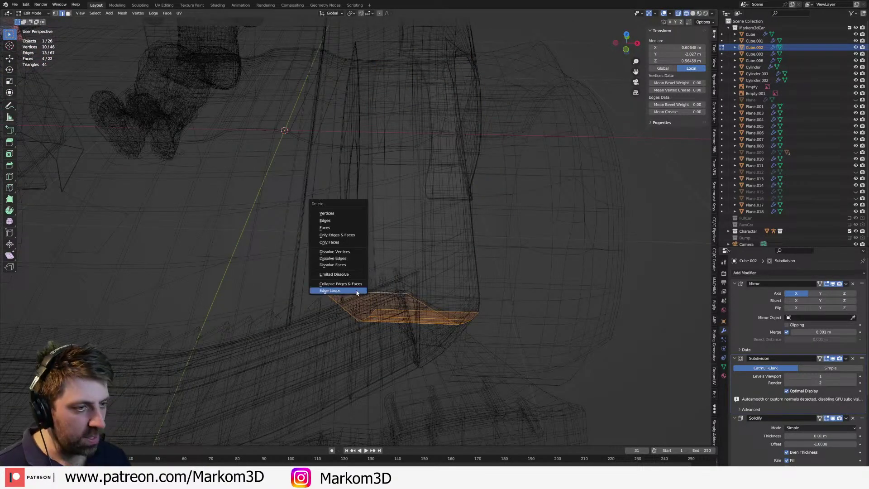
click(352, 224)
- Straighten the liner's inner edge loop by scaling it flat along X, and move it further inward along X
key(a)
key(KP_7)
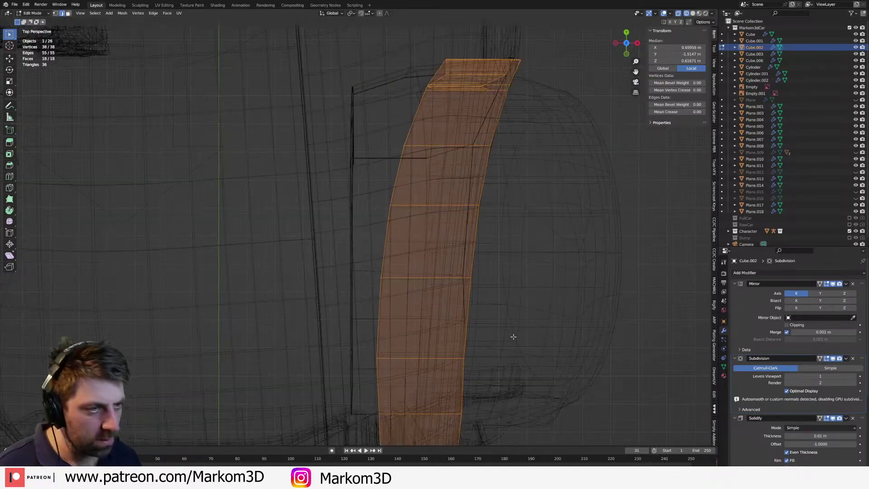
alt+click(461, 339)
shift+middle_drag(523, 334, 517, 325)
key(s)
key(x)
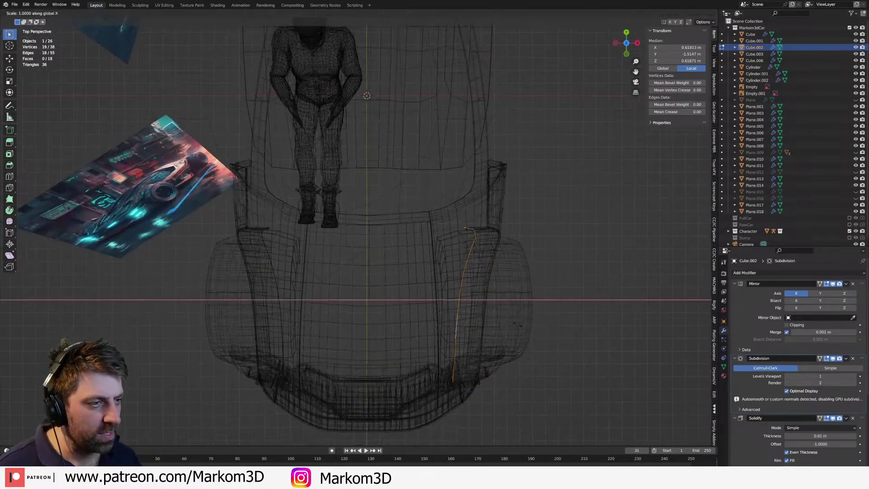
key(Return)
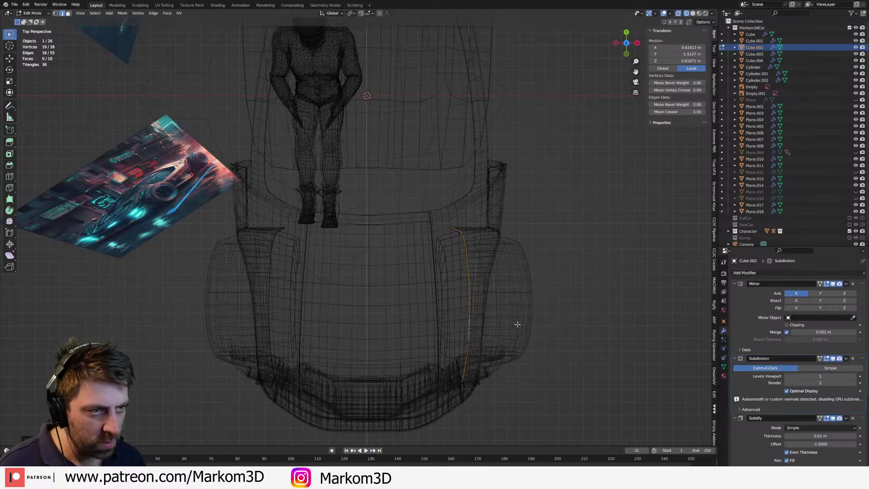
key(KP_5)
key(g)
key(x)
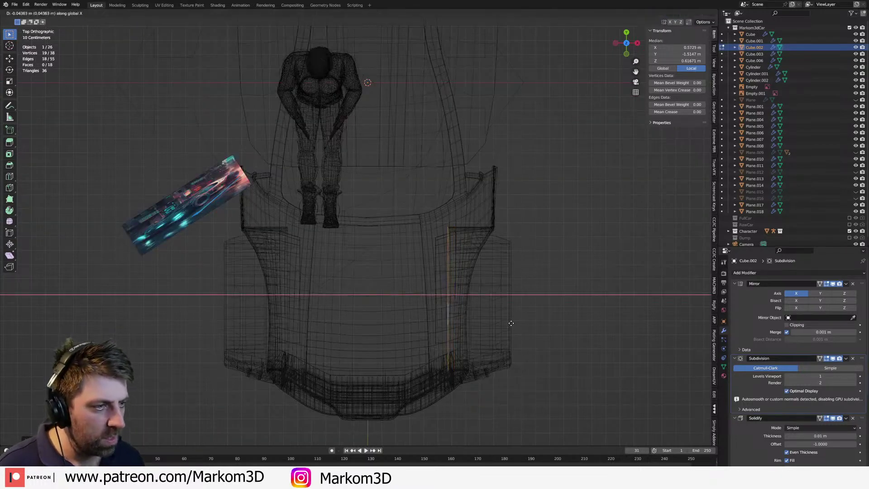
click(500, 321)
- Delete the leftover plane object beside the new front wheel arch liner
middle_drag(603, 301, 543, 230)
key(z)
click(583, 228)
mouse_move(471, 258)
middle_down()
mouse_move(529, 214)
mouse_move(584, 229)
middle_up()
scroll(512, 260, up, 3)
shift+middle_drag(475, 245, 482, 289)
key(Tab)
click(326, 280)
middle_drag(367, 284, 267, 313)
scroll(411, 312, down, 6)
middle_drag(411, 311, 472, 272)
key(Delete)
scroll(308, 248, up, 4)
- Move the whole front wheel arch liner about 0.007 m inward along X and fatten it slightly along its normals
click(387, 259)
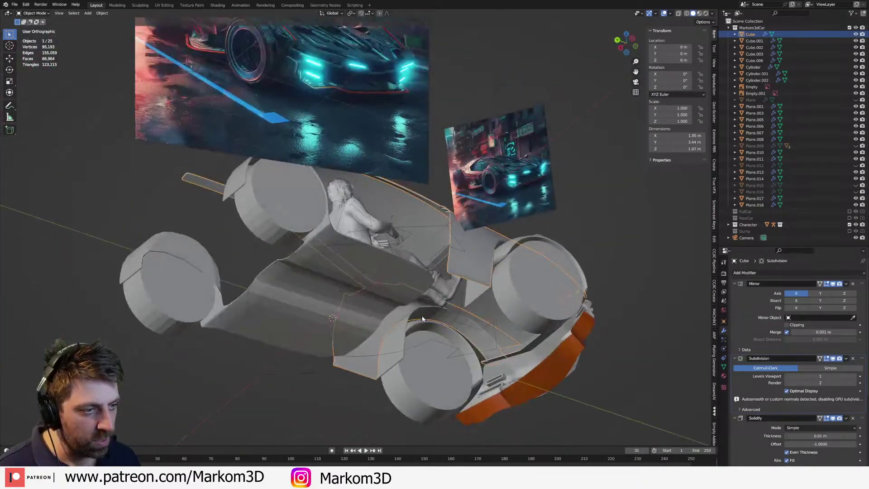
click(430, 307)
mouse_move(431, 307)
middle_down()
mouse_move(410, 303)
mouse_move(406, 289)
mouse_move(377, 338)
mouse_move(397, 281)
mouse_move(410, 295)
mouse_move(400, 338)
mouse_move(407, 333)
mouse_move(379, 330)
mouse_move(427, 331)
mouse_move(414, 301)
middle_up()
key(Tab)
key(z)
click(363, 290)
key(a)
key(z)
click(414, 279)
key(Tab)
key(Tab)
key(g)
key(y)
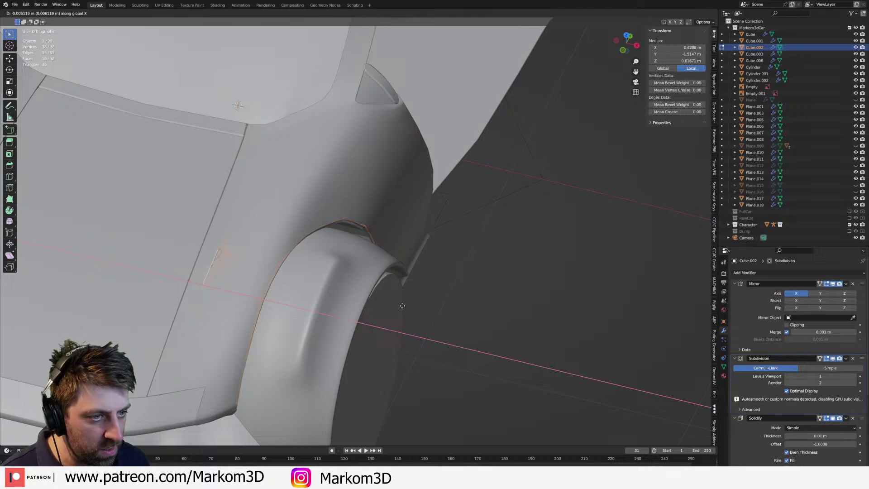
click(400, 305)
key(alt+s)
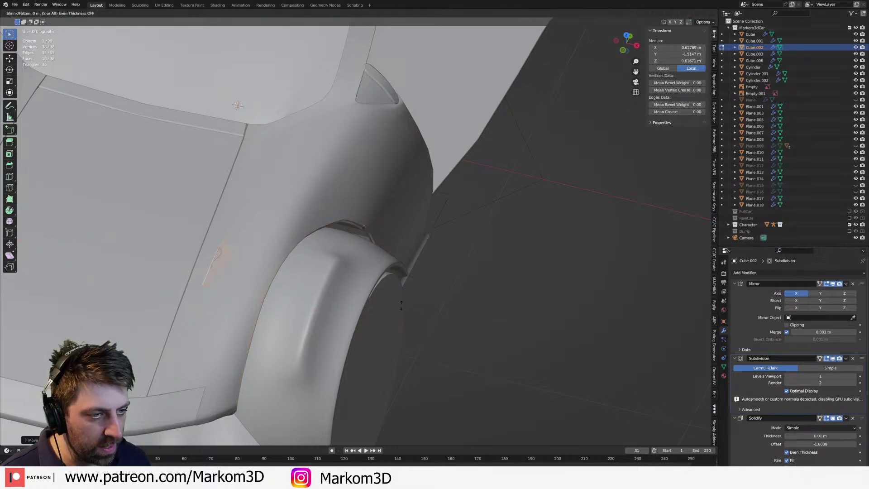
click(417, 298)
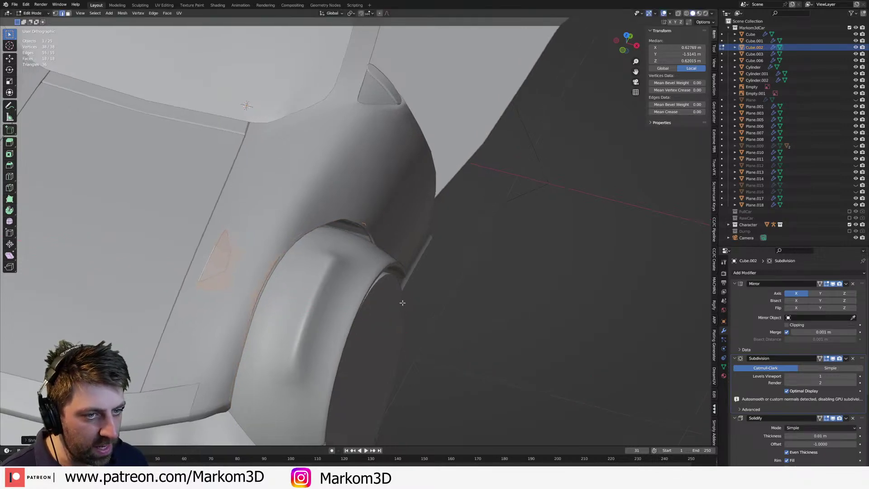
- Lower the face on the upper front part of the wheel arch liner slightly along Z, beneath the body surface
middle_drag(417, 297, 395, 248)
scroll(394, 247, up, 5)
middle_drag(336, 232, 280, 190)
key(3)
click(262, 179)
key(g)
key(z)
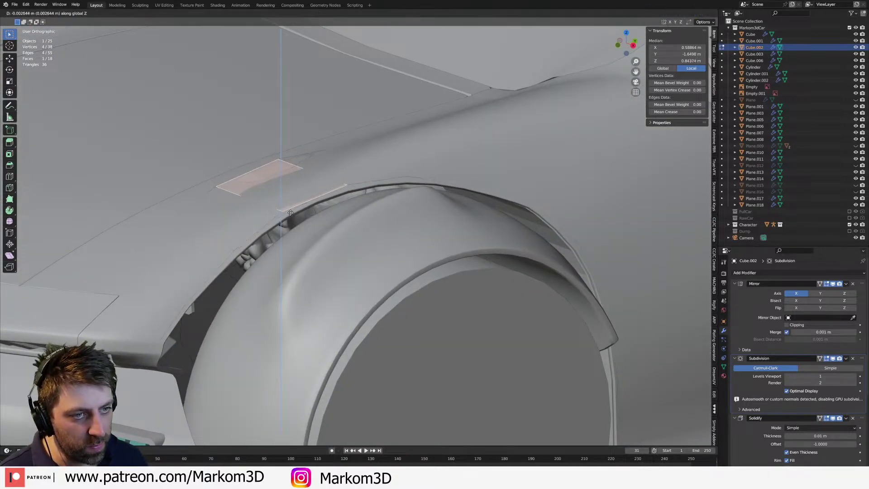
click(289, 223)
- Adjust the height of the inner edge on the liner's upper front part along Z
middle_drag(229, 200, 251, 188)
key(g)
key(z)
click(297, 154)
middle_drag(297, 154, 389, 182)
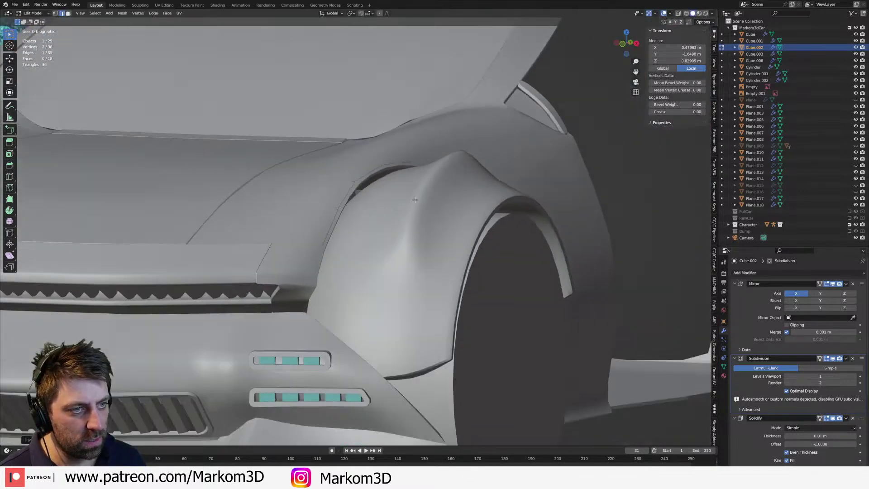
- Hide the front body shell and the new front wheel arch liner to expose the front wheel fender
key(Tab)
click(677, 258)
middle_drag(675, 259, 302, 252)
key(Tab)
scroll(371, 236, up, 2)
scroll(303, 252, down, 4)
key(Tab)
drag(302, 251, 306, 255)
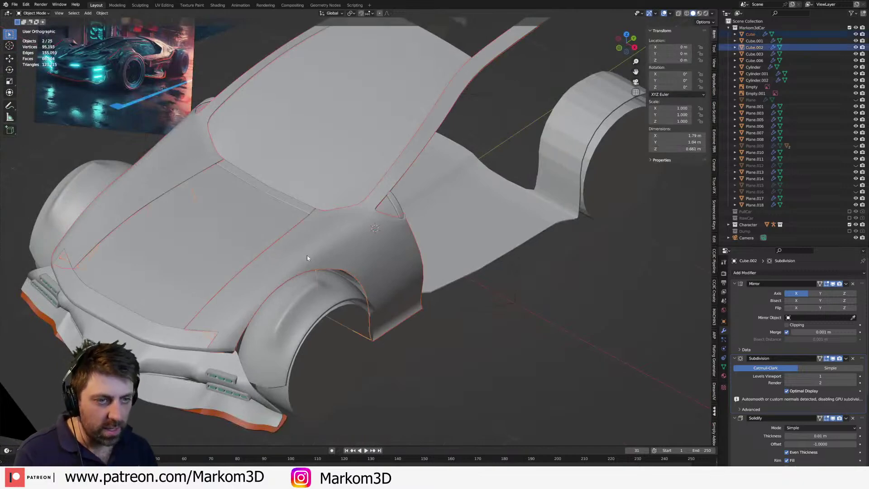
key(h)
- Try to extrude the edge loop along the front wheel fender's rim and shrink it along its normals
middle_drag(262, 238, 422, 290)
click(421, 290)
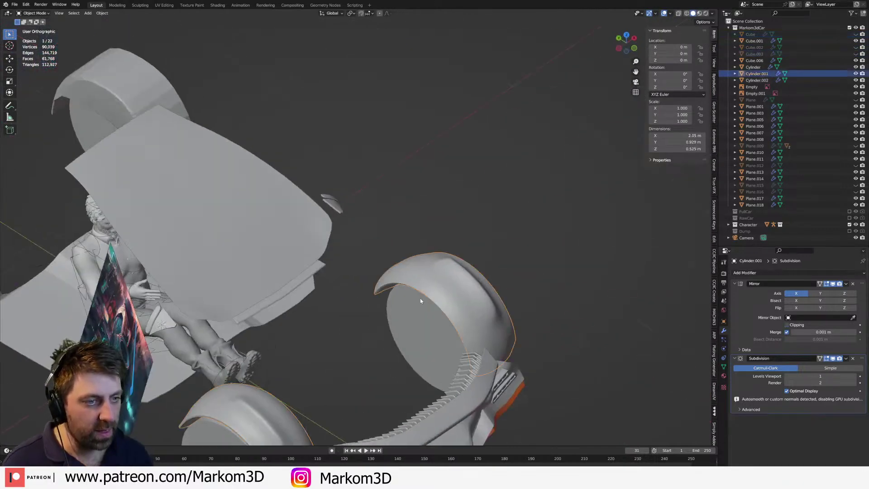
key(Tab)
key(KP_Decimal)
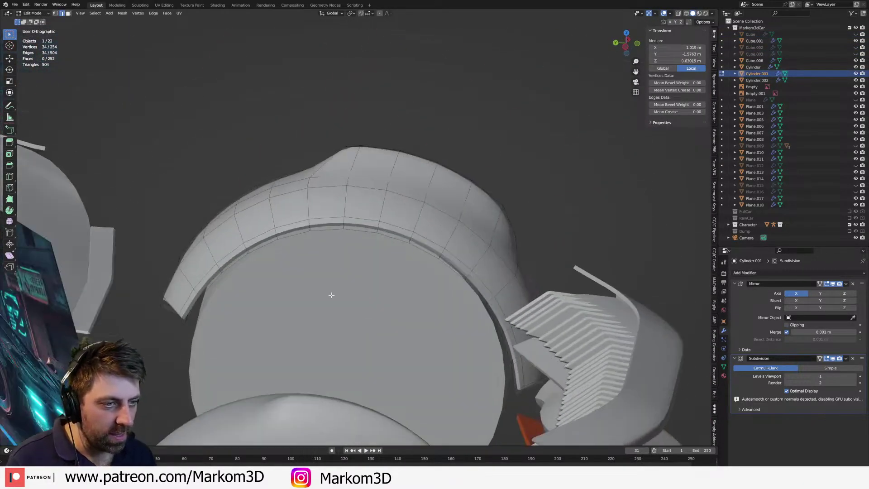
middle_drag(323, 222, 331, 234)
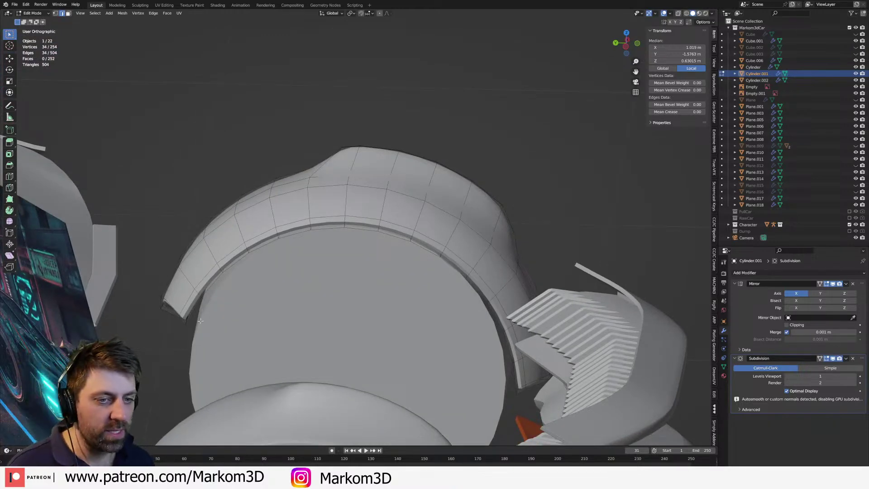
middle_drag(175, 341, 288, 280)
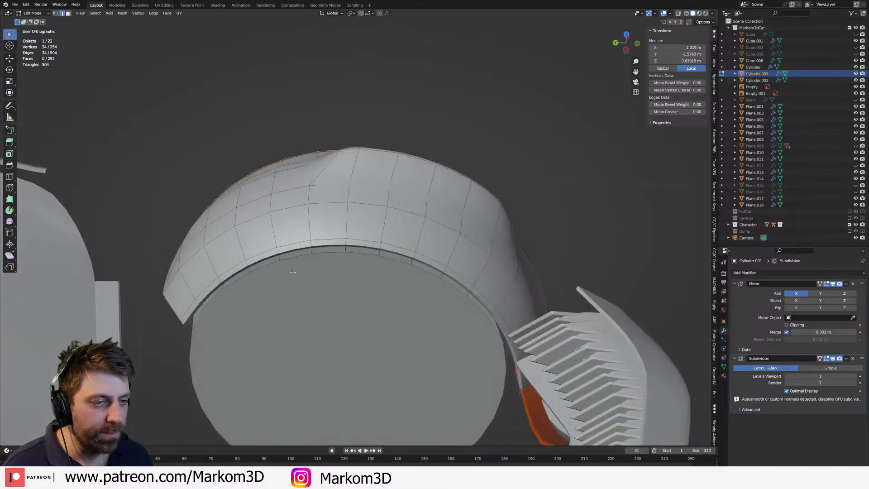
key(e)
right_click(451, 396)
key(alt+s)
click(471, 366)
scroll(479, 364, down, 4)
middle_drag(520, 364, 376, 371)
key(Tab)
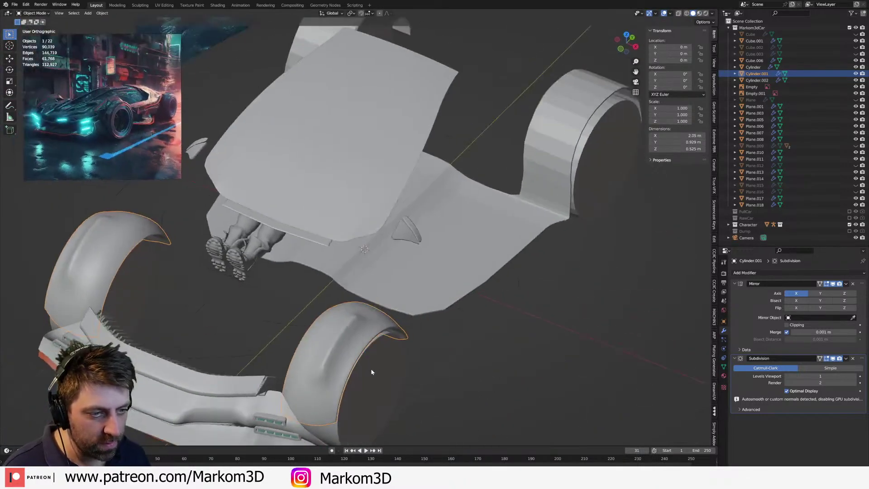
- Reveal all hidden objects, then hide only the front body shell and the hood
key(alt+h)
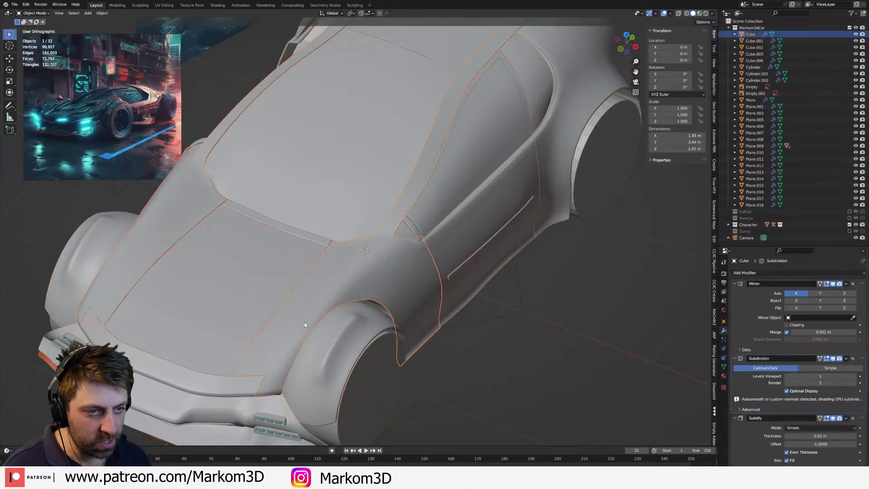
click(305, 319)
click(255, 294)
key(h)
- Extrude the inner edge loop of the front wheel arch liner and scale it toward the wheel's centre to form a side wall
click(285, 322)
middle_drag(287, 322, 424, 317)
key(Tab)
key(alt+e)
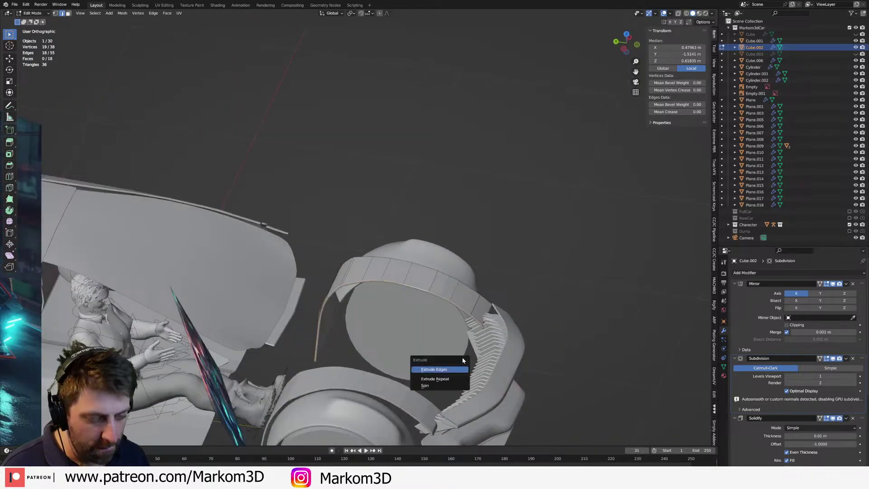
key(e)
right_click(423, 362)
key(alt+s)
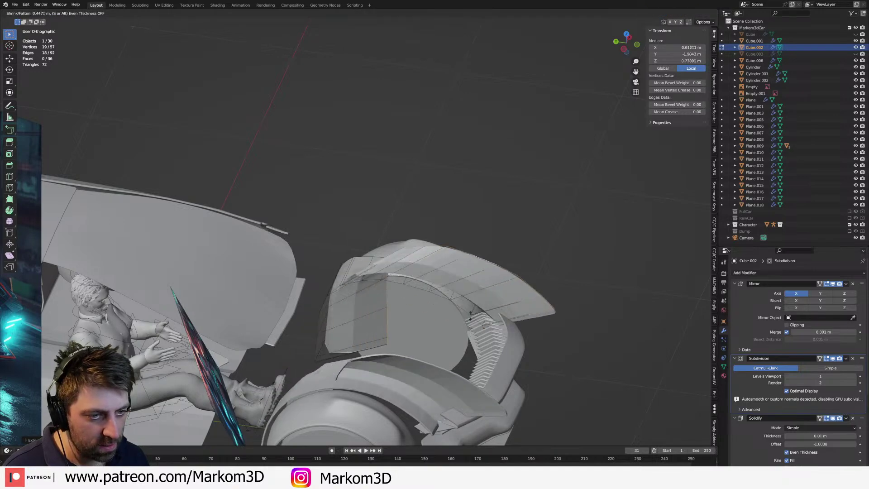
key(s)
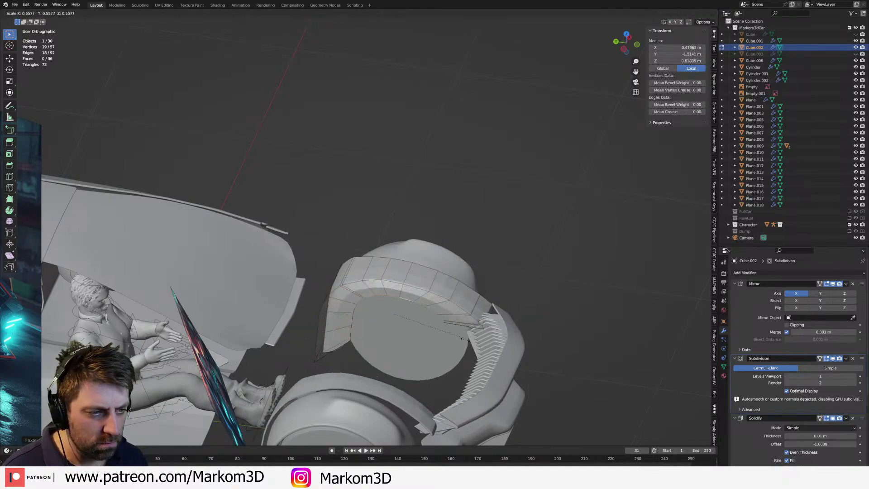
click(441, 344)
- Adjust the height of the liner's newly extruded inner edge along Z
key(KP_7)
middle_drag(441, 345, 431, 300)
key(g)
key(z)
click(457, 353)
- Add two supporting edge loops on the wheel arch liner, one on each side of its inner corner
click(432, 300)
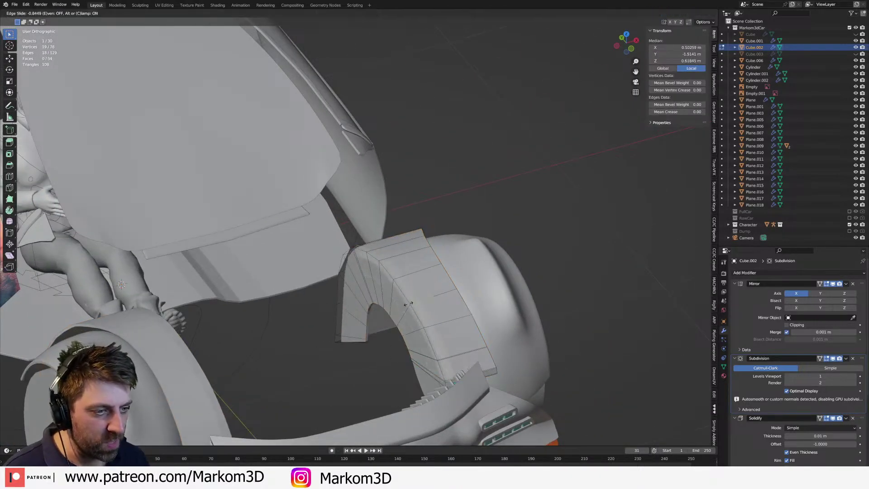
click(409, 307)
key(ctrl+r)
click(409, 306)
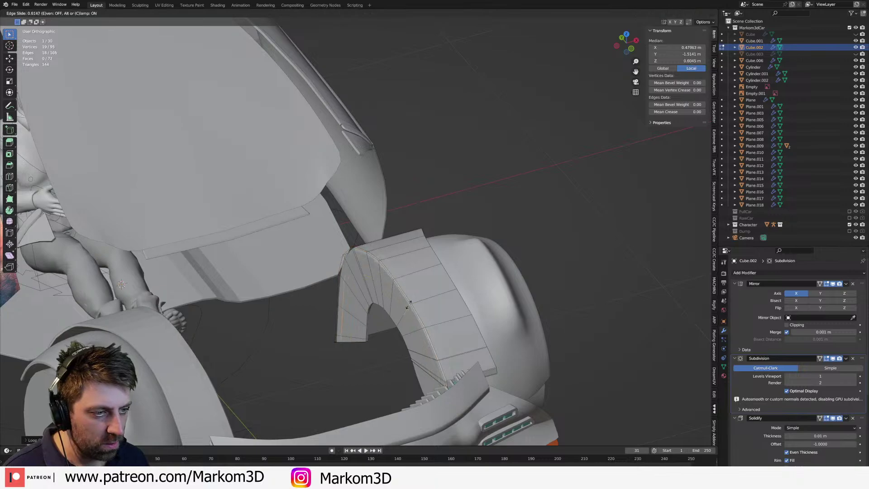
click(411, 303)
key(Tab)
middle_drag(412, 302, 439, 332)
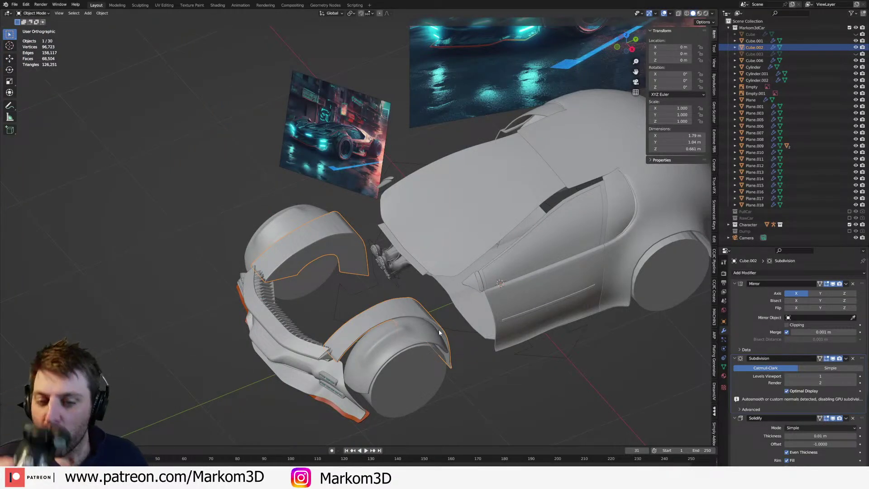
right_click(422, 318)
key(Escape)
middle_drag(414, 322, 393, 321)
scroll(385, 349, up, 5)
scroll(384, 349, down, 3)
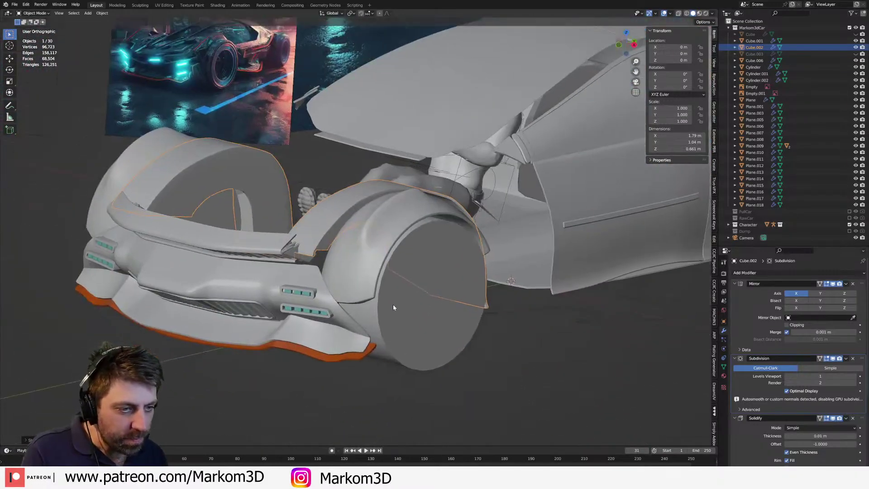
click(373, 248)
middle_drag(372, 248, 391, 256)
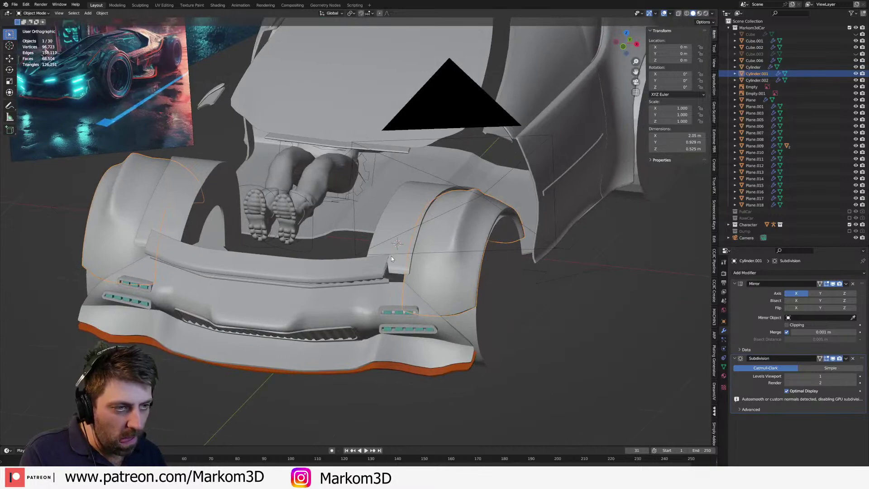
- Snap the 3D cursor to the centre of the front wheel's geometry
middle_drag(392, 259, 311, 222)
key(KP_3)
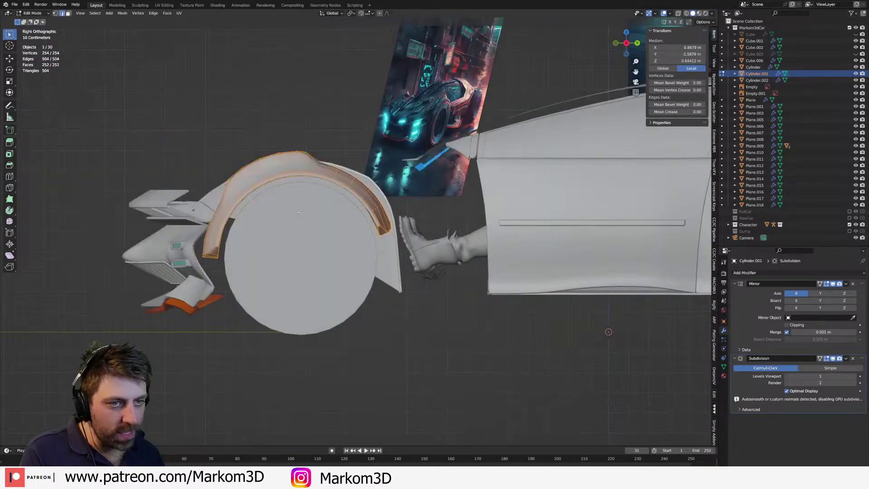
click(311, 228)
key(Tab)
key(a)
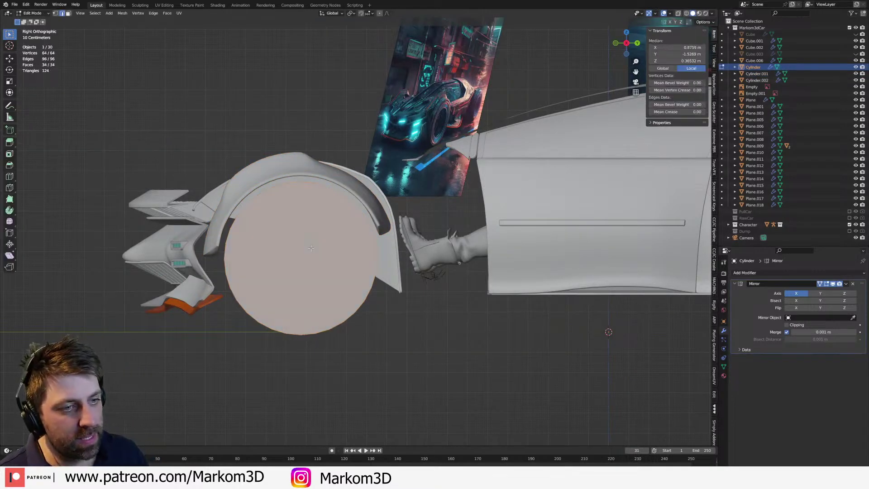
key(g)
key(Escape)
key(shift+s)
click(415, 310)
key(Tab)
- Set the pivot point to the 3D cursor and scale the whole front wheel fender down slightly around the wheel's centre
click(381, 233)
key(Tab)
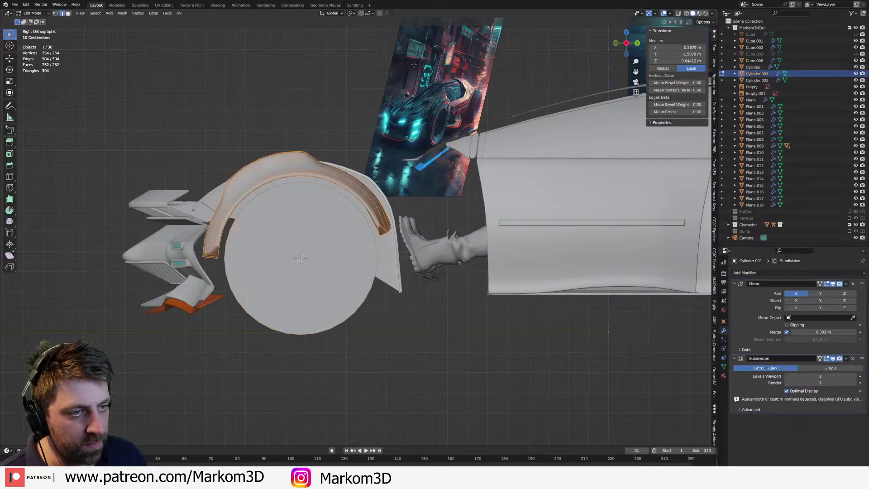
click(352, 14)
click(371, 29)
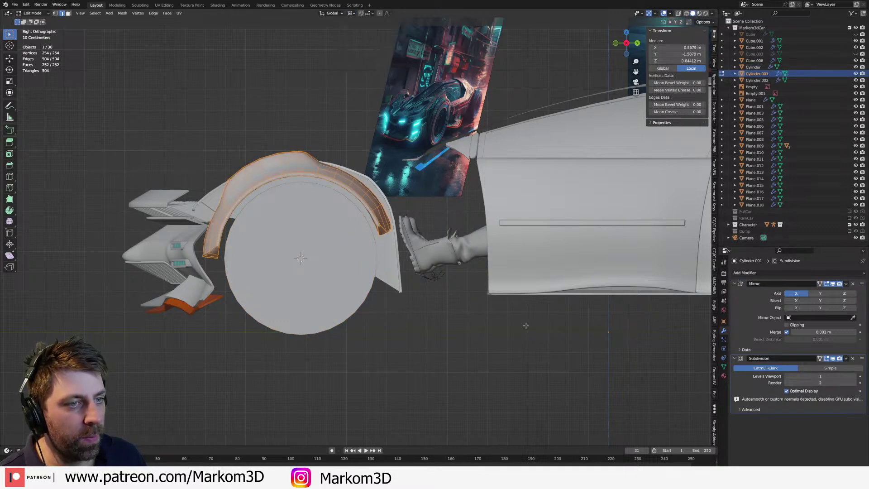
key(s)
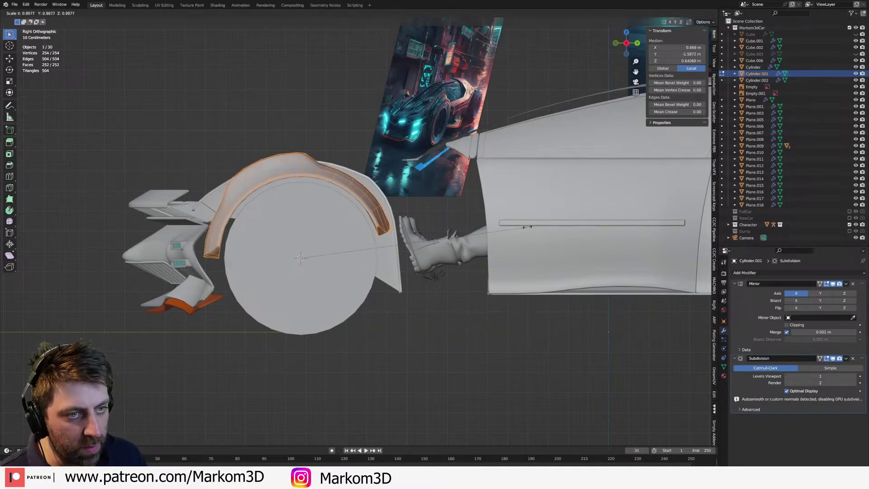
click(516, 229)
middle_drag(516, 229, 443, 232)
key(Tab)
- Try to extrude the inner face of the front wheel cylinder
click(443, 231)
key(Tab)
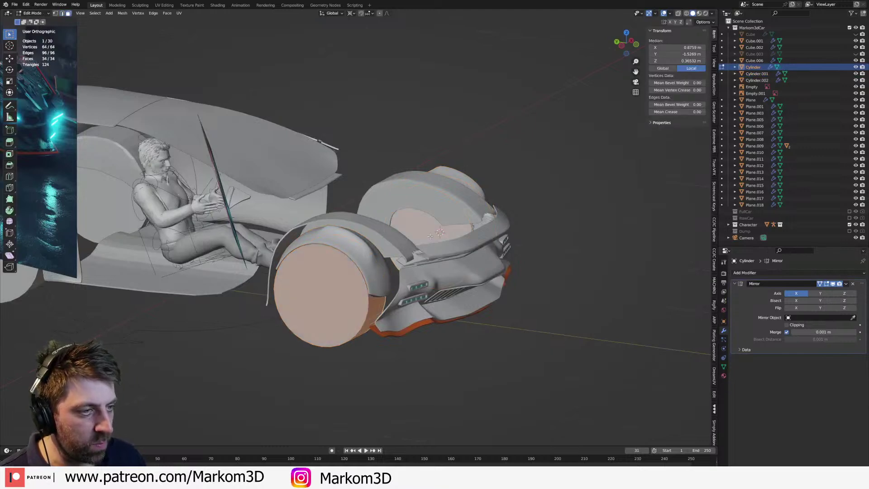
click(442, 230)
key(g)
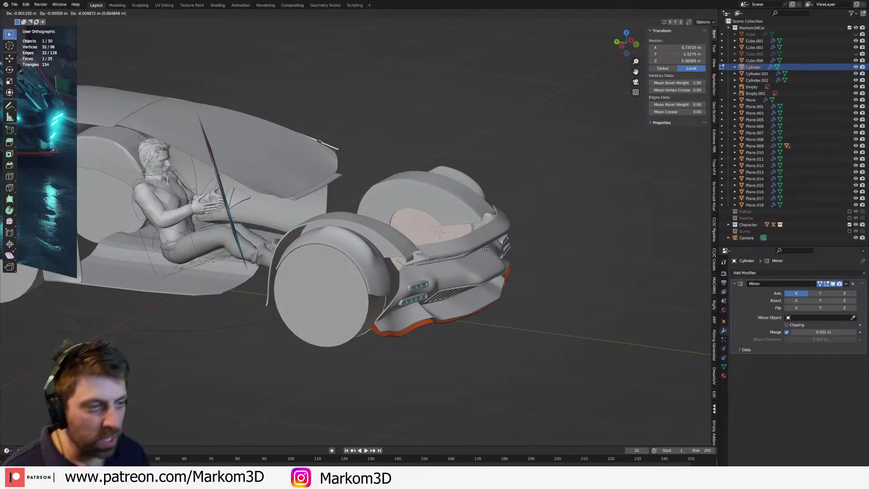
right_click(448, 273)
key(ctrl+z)
- Try rotating the front wheel and its fender together around Z about the 3D cursor
key(ctrl+Tab)
click(450, 284)
middle_drag(450, 284, 457, 290)
shift+click(468, 281)
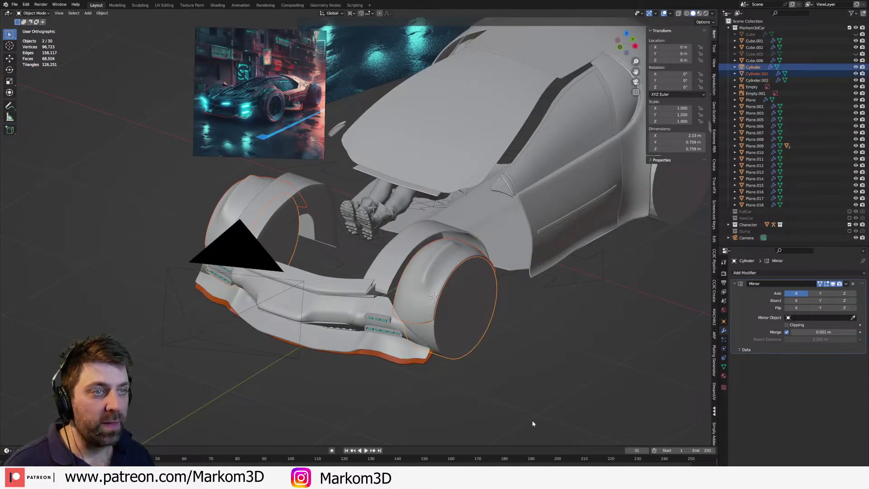
key(r)
key(z)
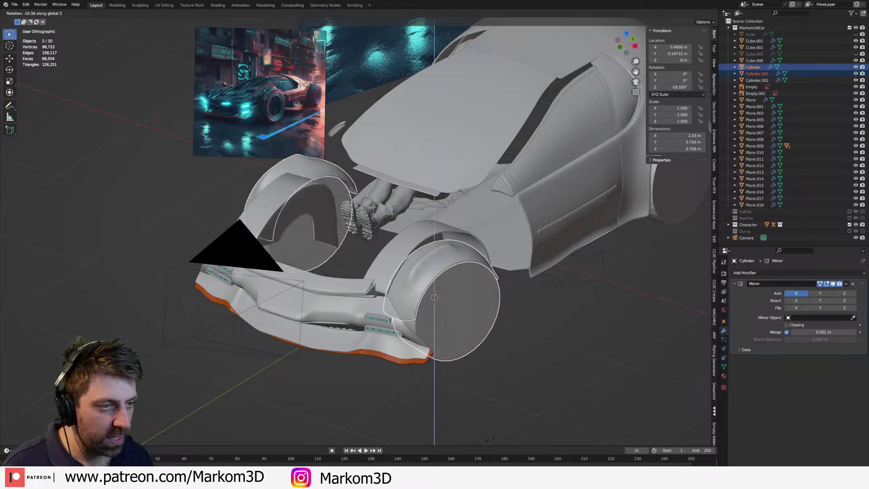
key(Escape)
- Reveal the hidden front body shell and hood
key(alt+h)
middle_drag(552, 344, 528, 391)
scroll(535, 373, up, 3)
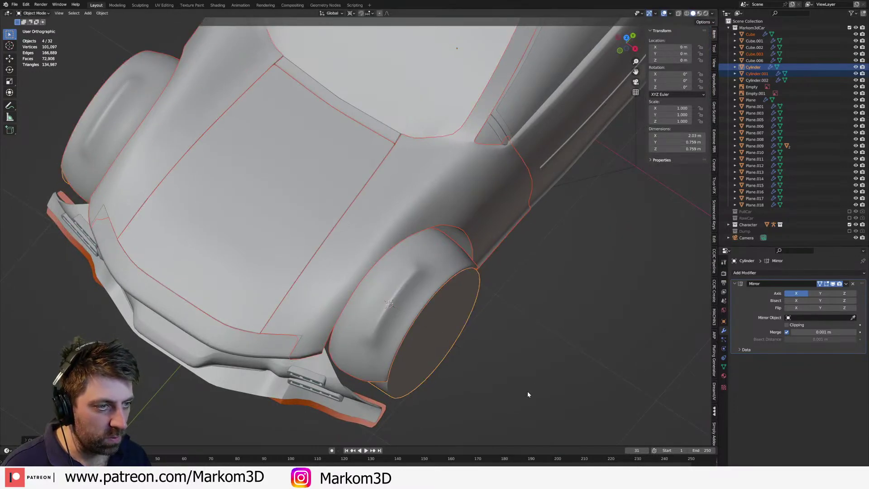
- Test the steering rotation of the front wheel and fender around Z against the visible body shell
click(432, 294)
shift+click(446, 310)
key(r)
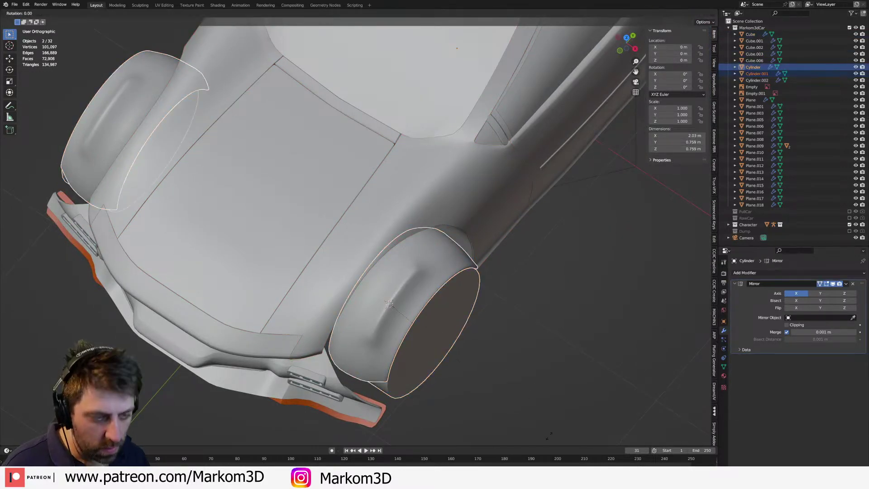
key(z)
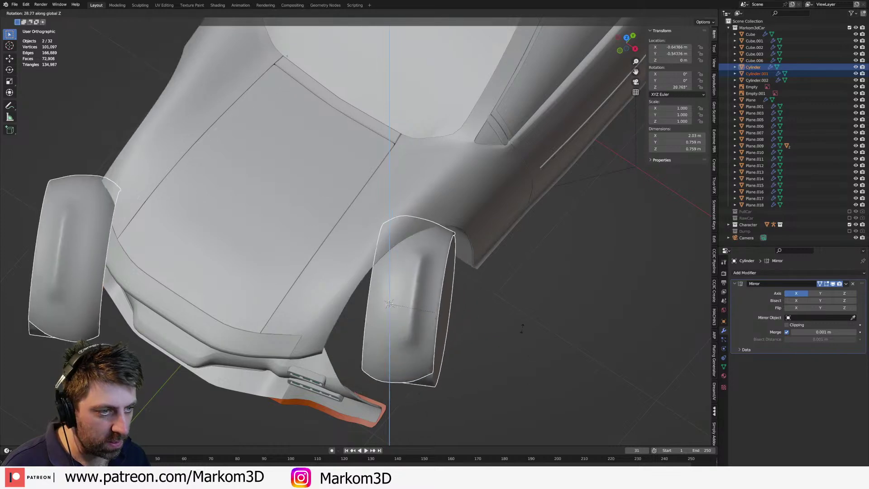
right_click(496, 339)
middle_drag(495, 340, 462, 305)
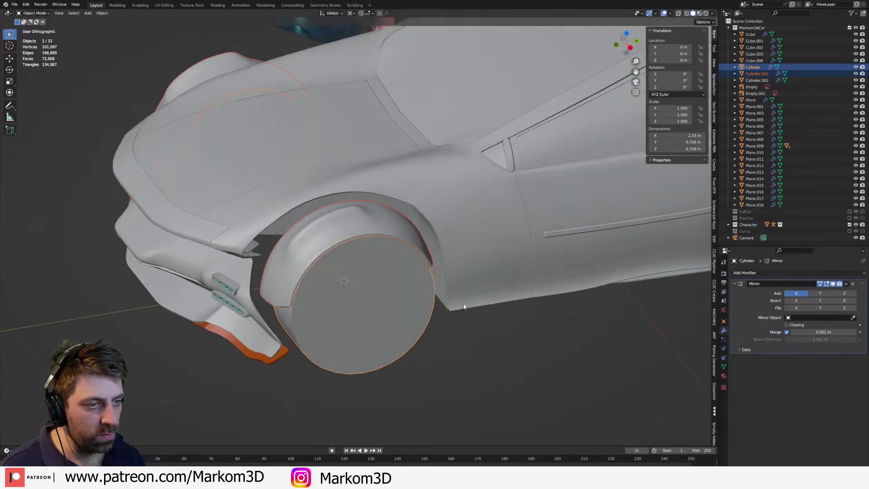
scroll(463, 305, up, 1)
key(r)
key(z)
right_click(390, 322)
- Try duplicating the wheel and fender geometry in Edit Mode and test rotating it around Z by about -19 degrees
middle_drag(390, 321, 364, 299)
key(Tab)
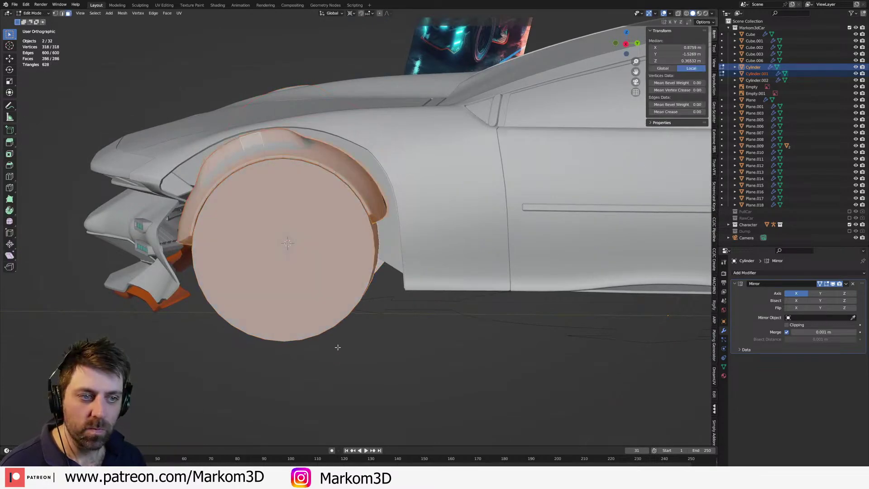
key(shift+d)
middle_drag(384, 250, 420, 299)
right_click(438, 311)
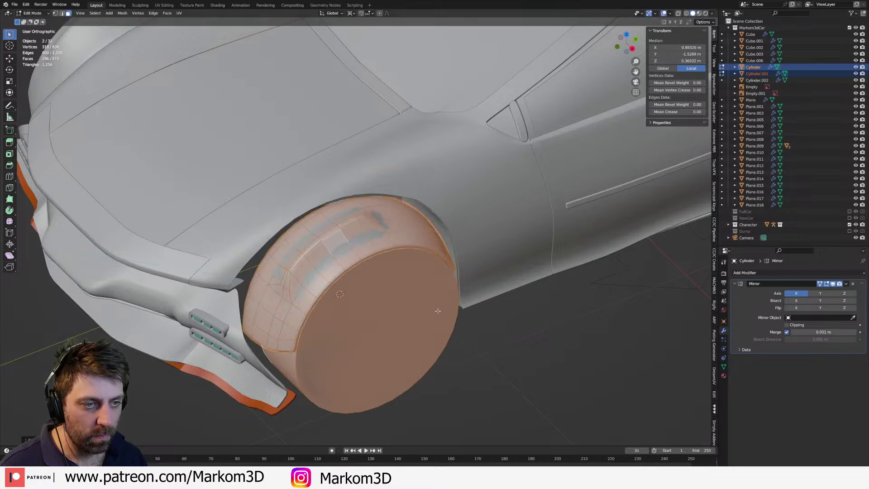
key(r)
key(z)
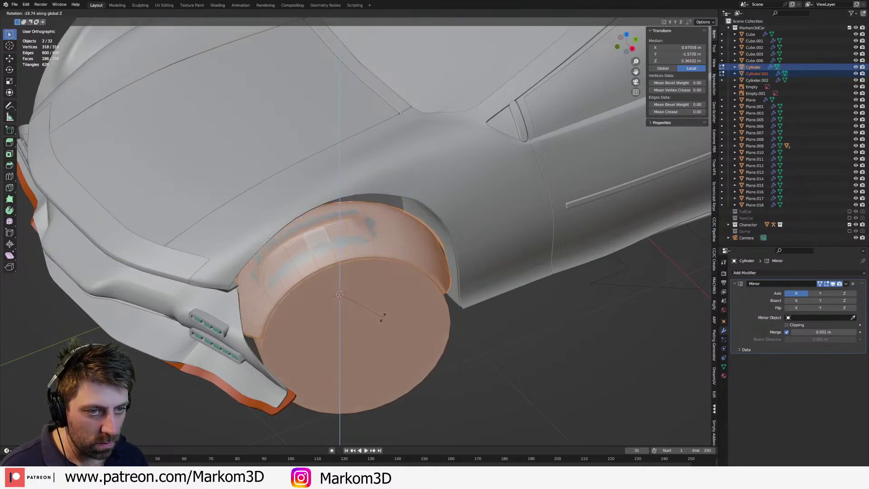
click(396, 320)
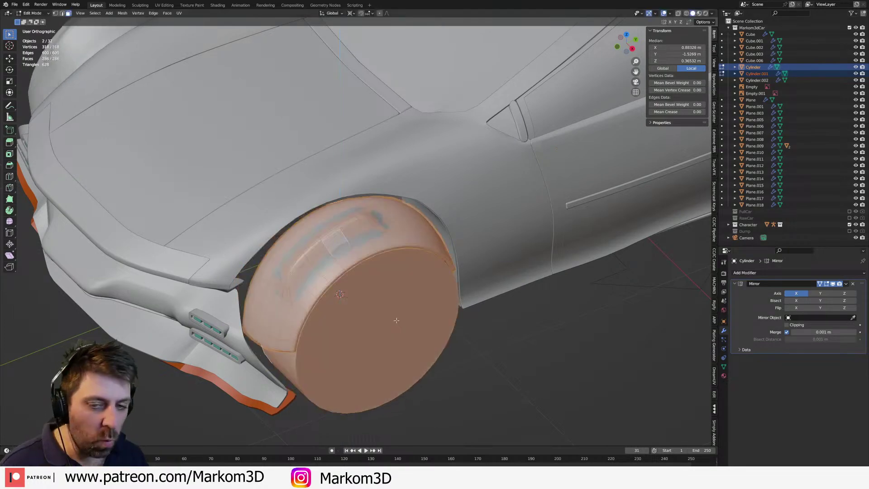
- Test turning the wheel and fender geometry by about 10 degrees in the top view
scroll(413, 305, down, 2)
key(KP_7)
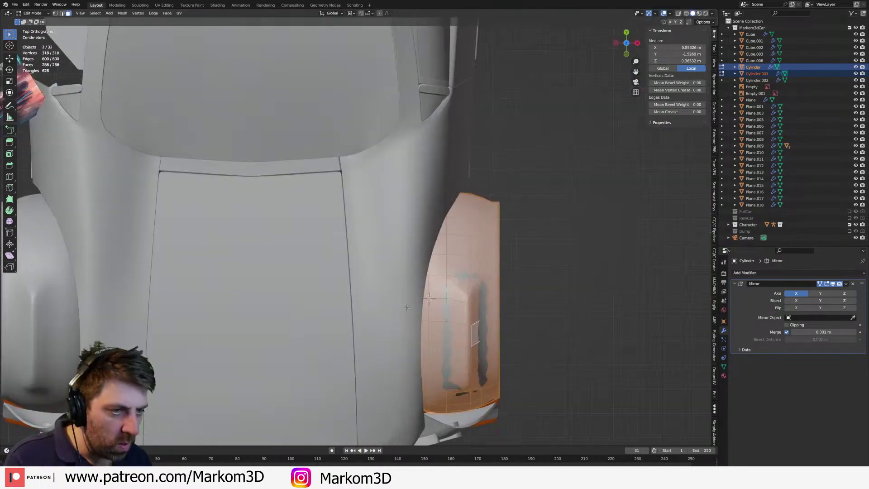
key(r)
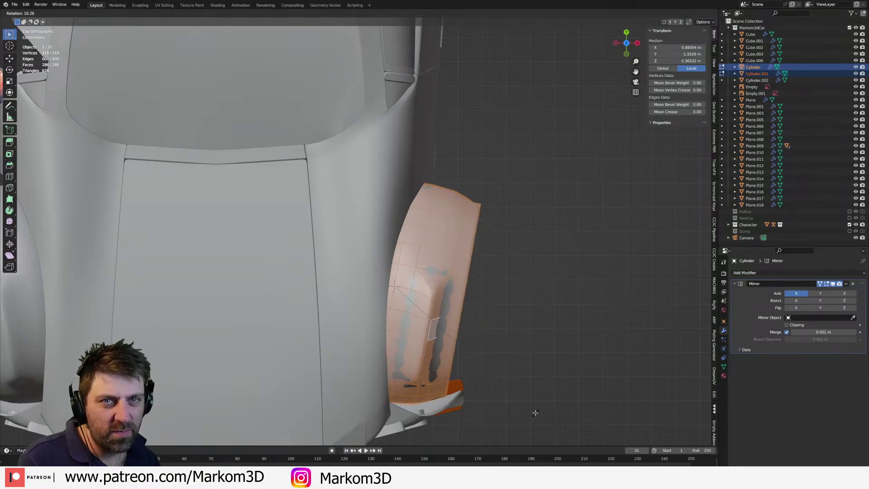
right_click(519, 420)
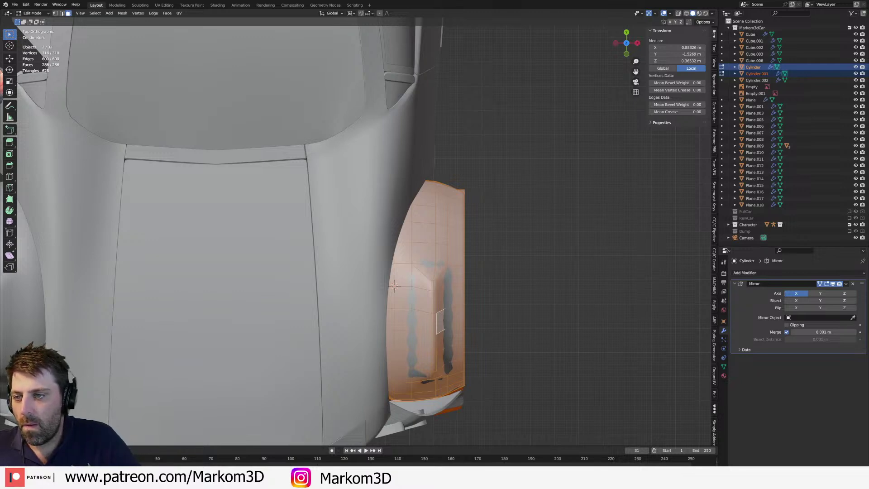
- Switch to the web browser to examine the Google results on car front wheel steering angles
key(alt+Tab)
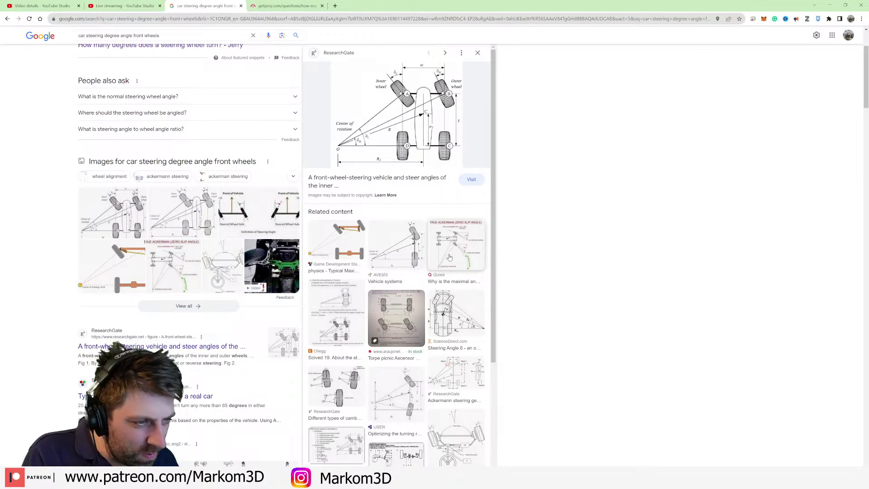
- Examine the related steering-angle diagrams in the image results, including the ScienceDirect, MGFcar, KIT and Springer Link drawings
click(453, 309)
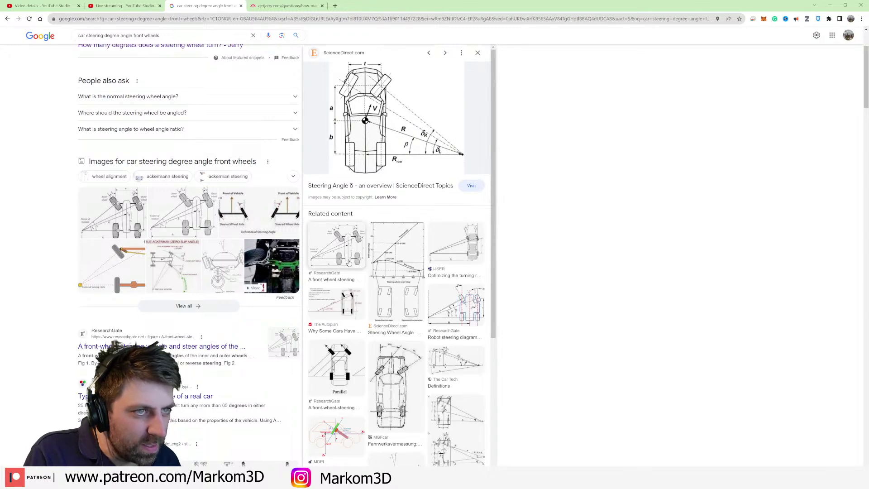
scroll(380, 271, down, 2)
click(411, 292)
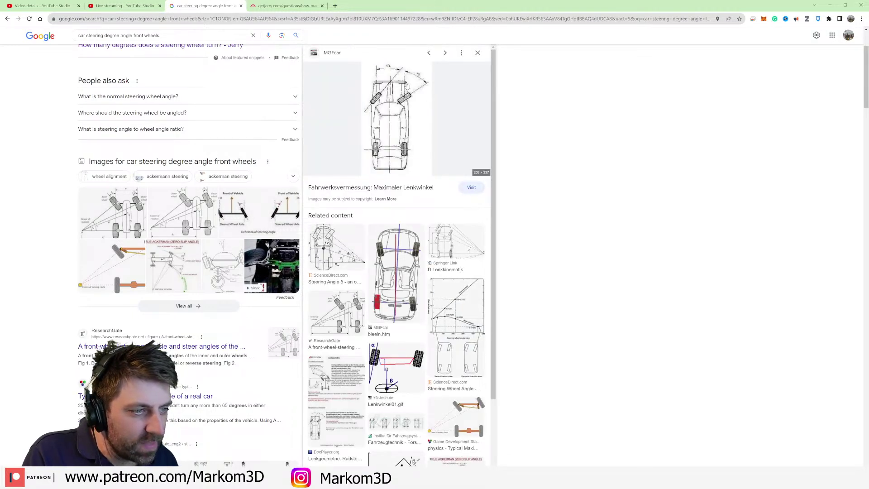
click(456, 245)
scroll(399, 362, down, 1)
click(404, 405)
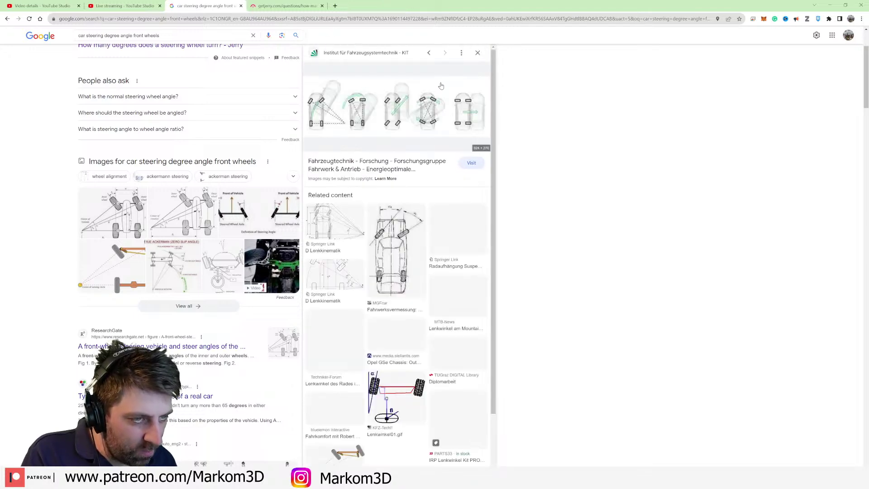
click(367, 236)
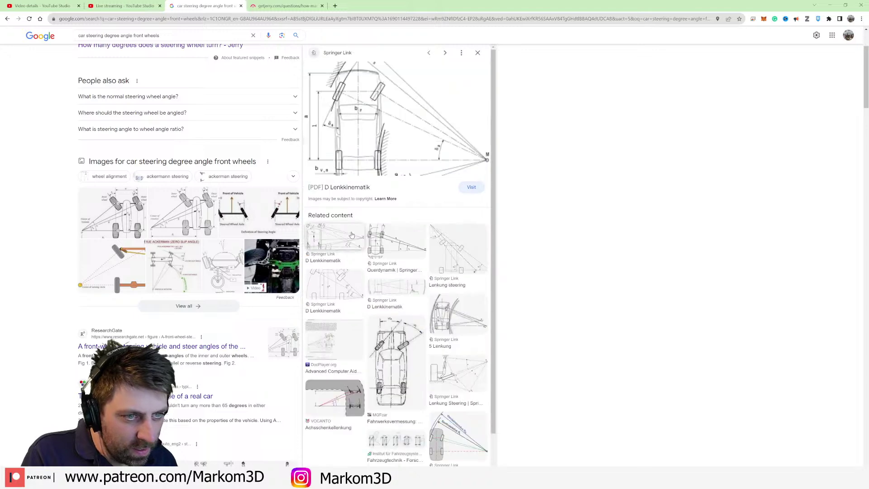
- Open the ResearchGate result on front-wheel-steering vehicle steer angles in a new tab and examine its diagram and citations
click(153, 98)
scroll(136, 290, down, 8)
right_click(172, 182)
click(192, 188)
click(339, 6)
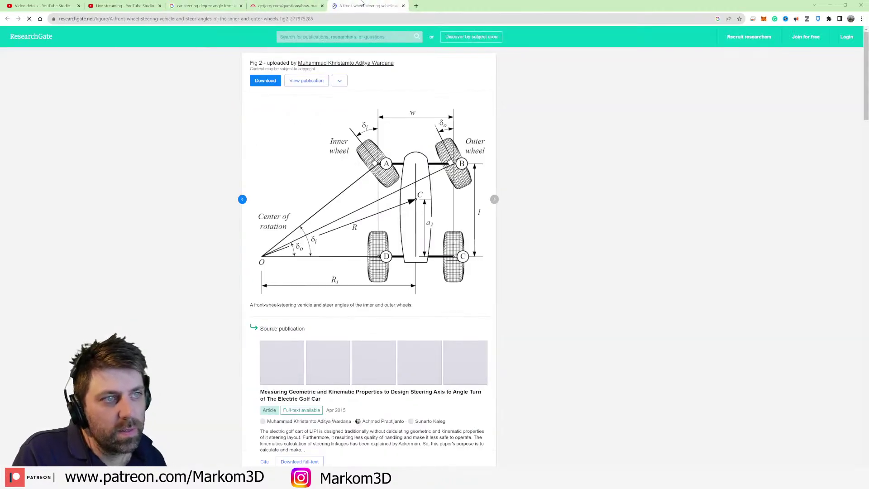
scroll(307, 175, down, 10)
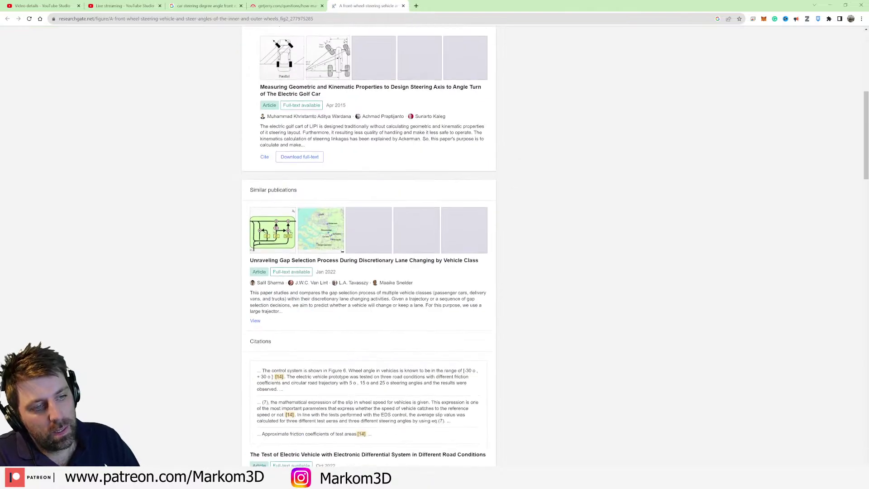
scroll(304, 175, up, 10)
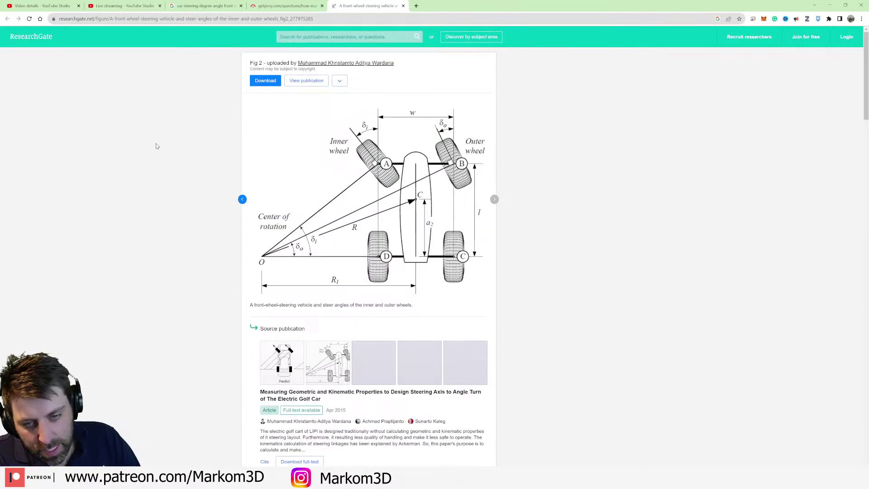
- Check the open browser tabs and move the YouTube Studio live streaming tab out of this window
click(290, 3)
click(341, 3)
click(114, 6)
click(55, 5)
click(101, 7)
drag(129, 4, 0, 109)
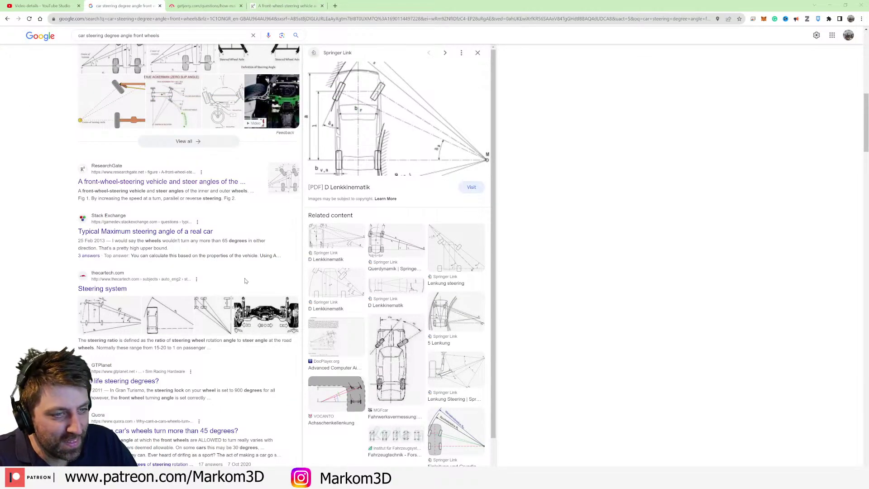
- Look at the GTPlanet thread "Real life steering degrees?" and return to the search results
scroll(132, 214, down, 4)
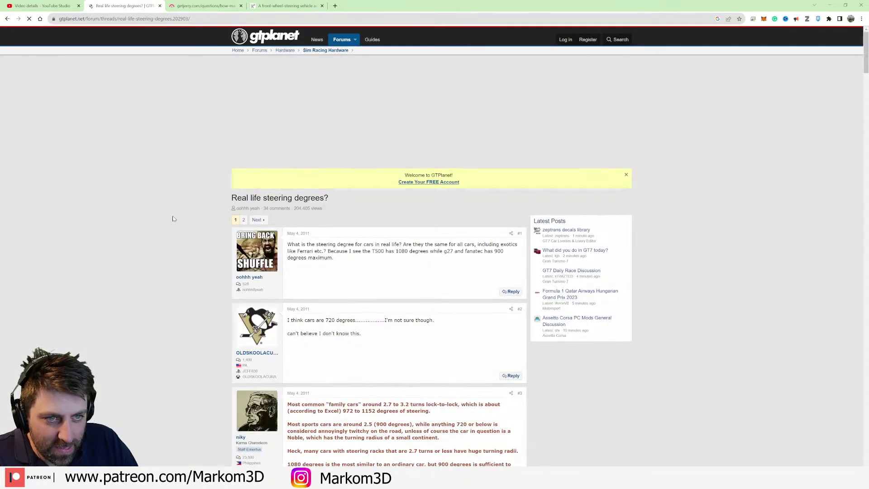
triple_click(402, 251)
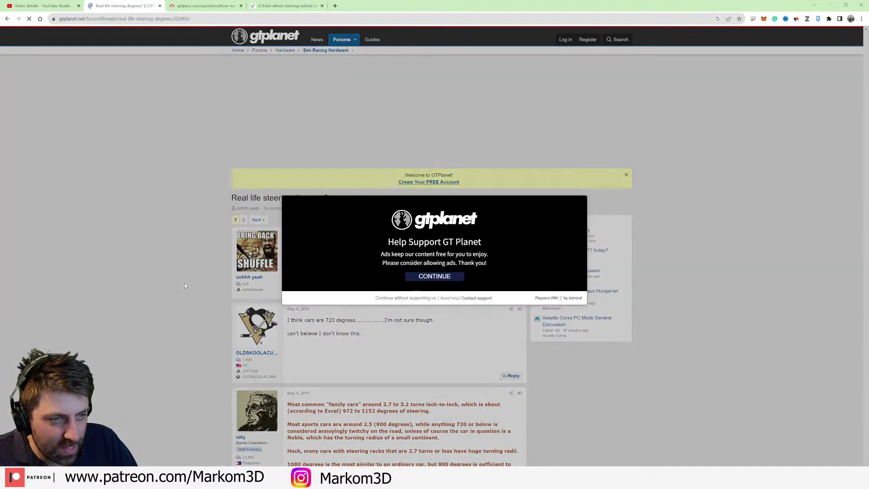
key(alt+Left)
- Scan the remaining search results for typical maximum steering angles of a car's front wheels
scroll(140, 249, down, 3)
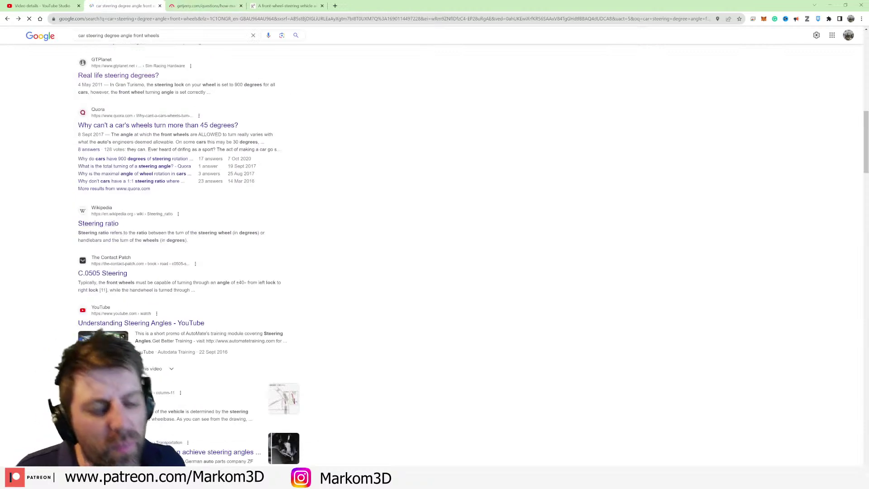
scroll(140, 250, down, 2)
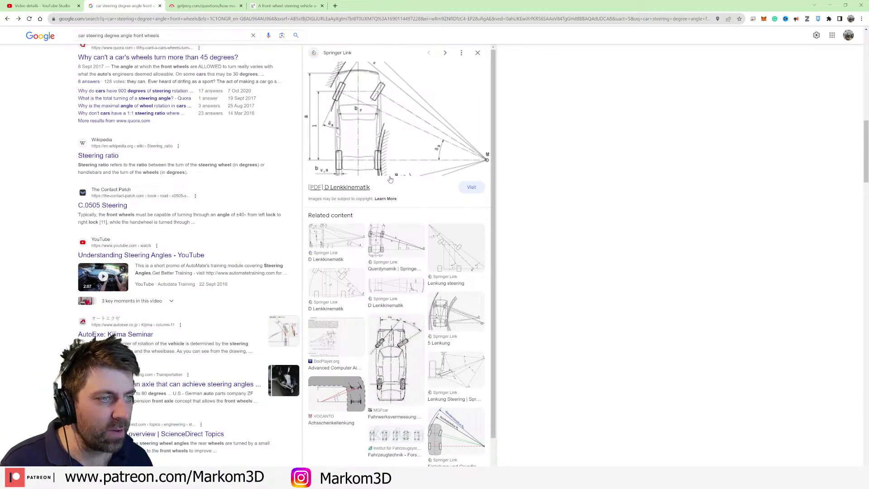
scroll(385, 183, down, 1)
scroll(160, 232, down, 7)
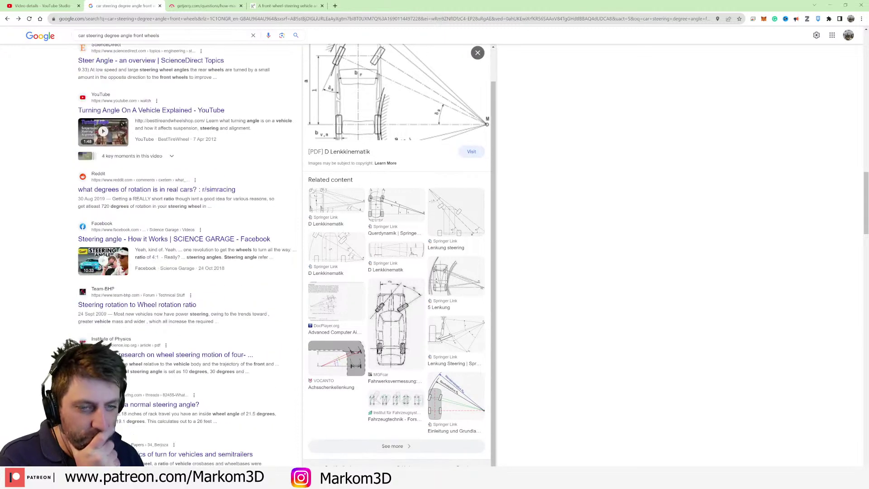
scroll(190, 392, down, 15)
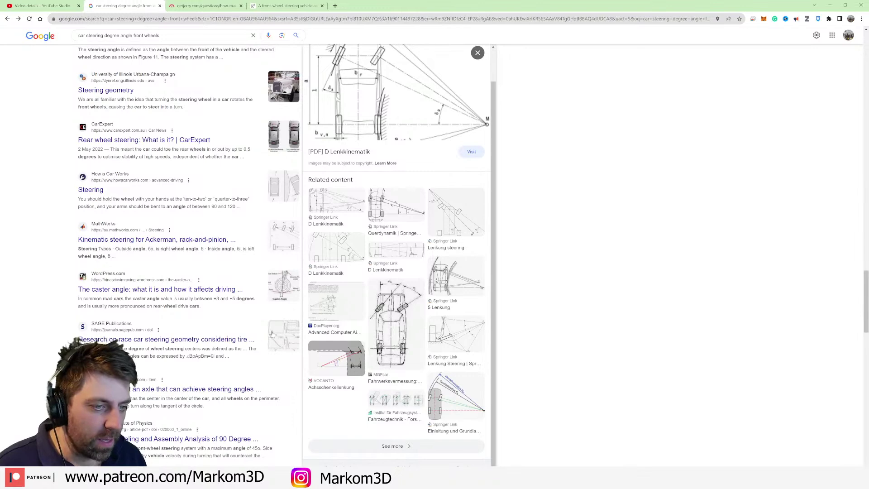
- Enter a new web search query for "toyota corolla"
click(306, 19)
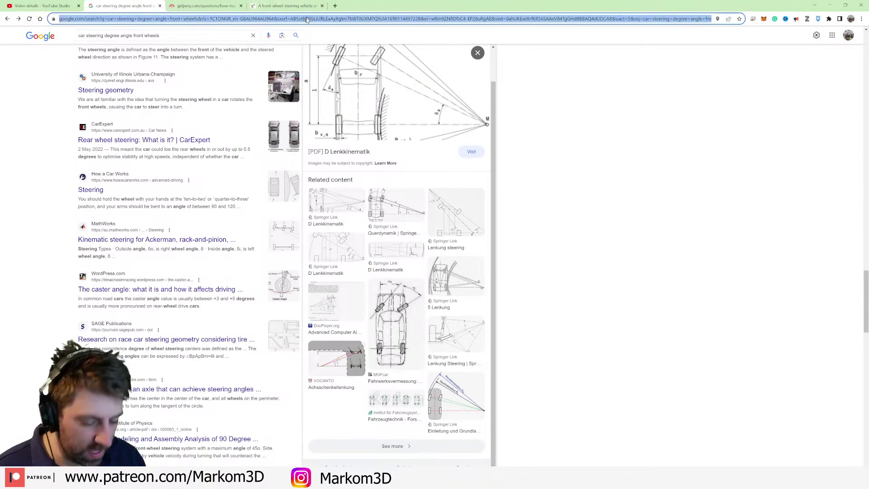
text(toyo)
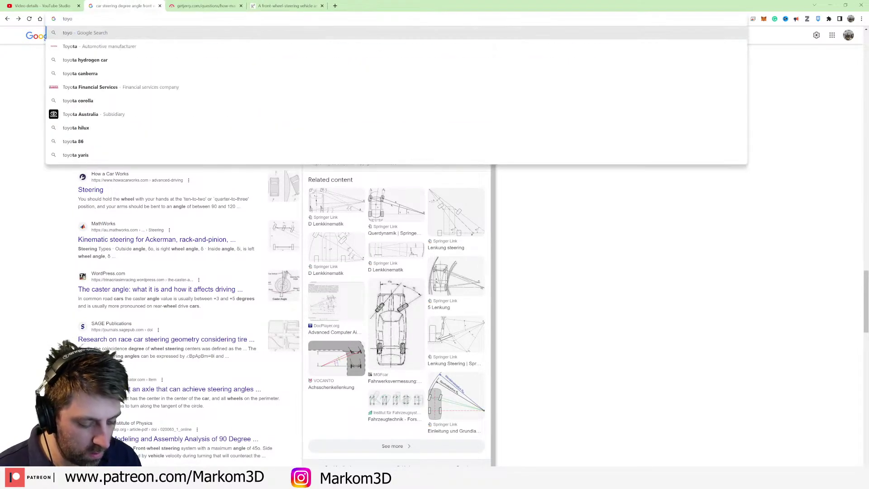
text(ta co)
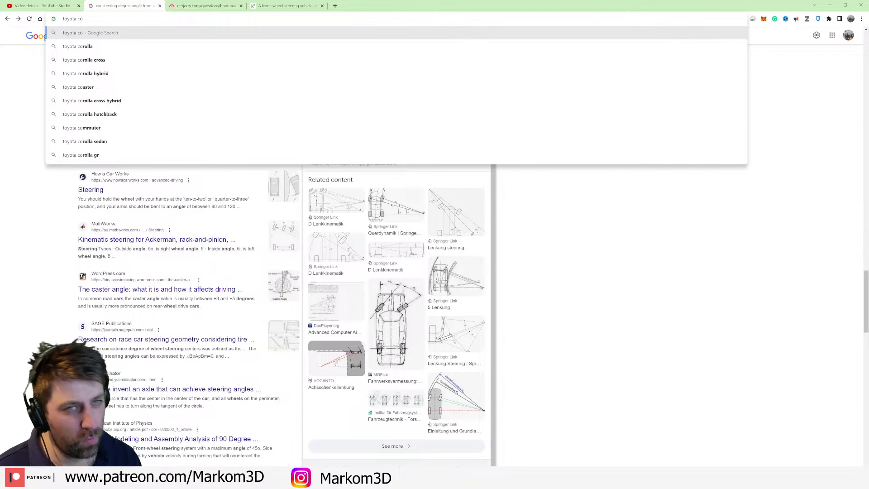
text(rolla )
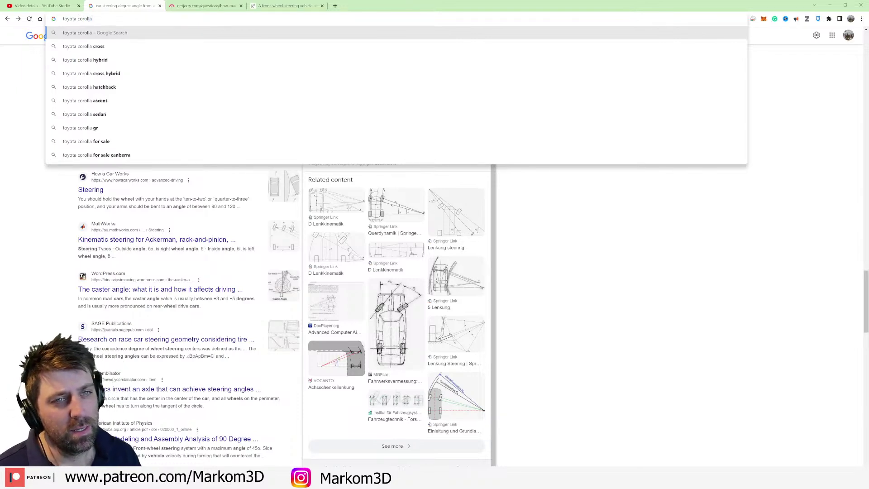
- Search the web for "toyota corolla steering wheel angle front"
text(steering )
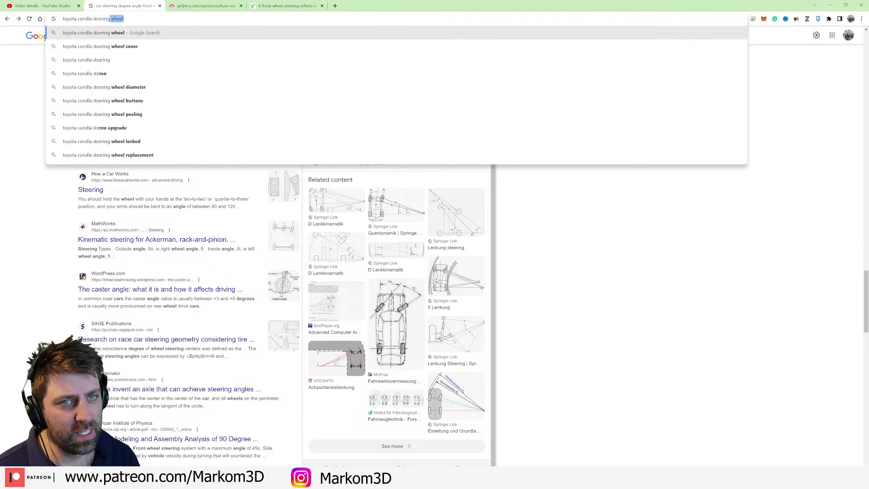
text(wheel an)
text(gle )
text(fron)
text(t)
key(Return)
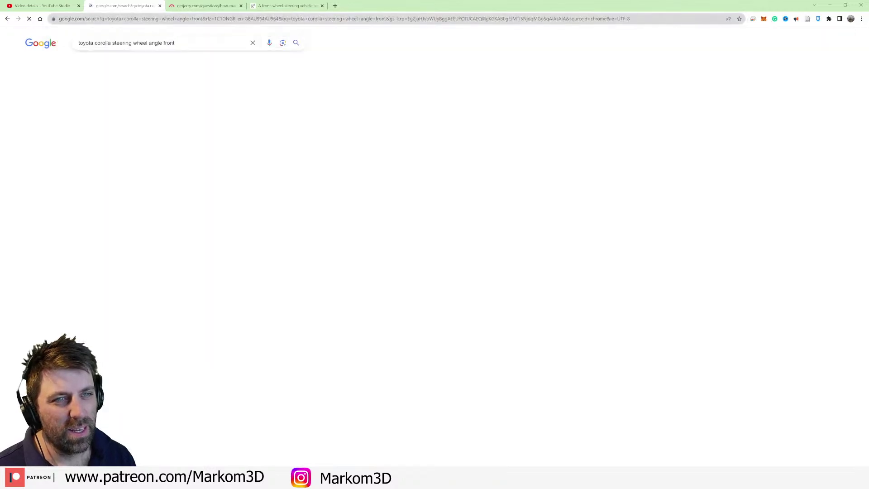
- Check the related questions in the search results, including the Toyota steering angle sensor one, and switch back to Blender
scroll(163, 337, down, 9)
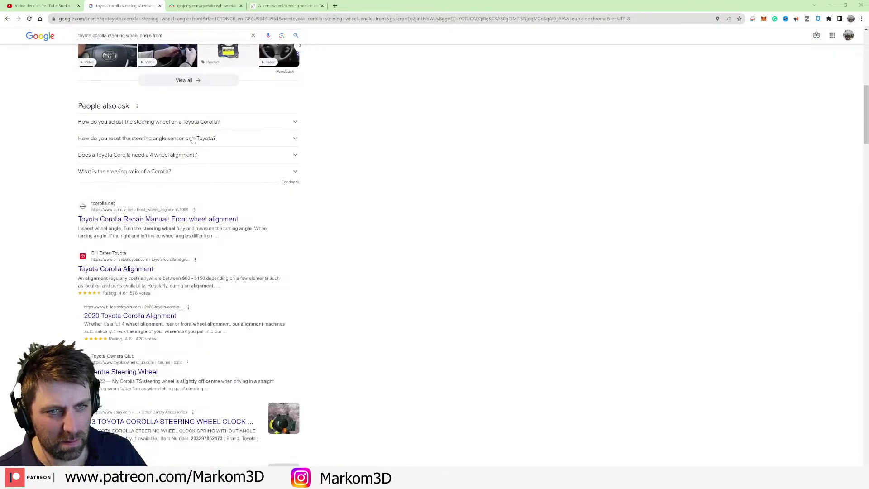
click(187, 155)
click(186, 155)
click(190, 138)
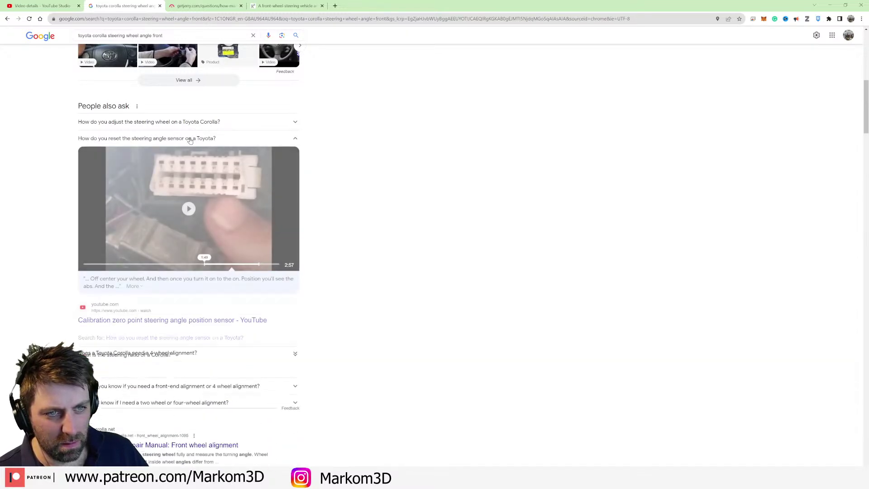
click(191, 138)
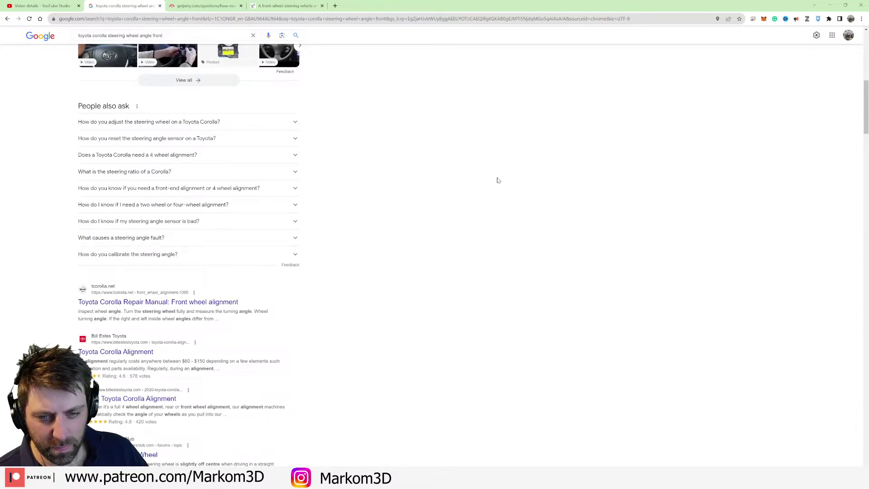
click(830, 5)
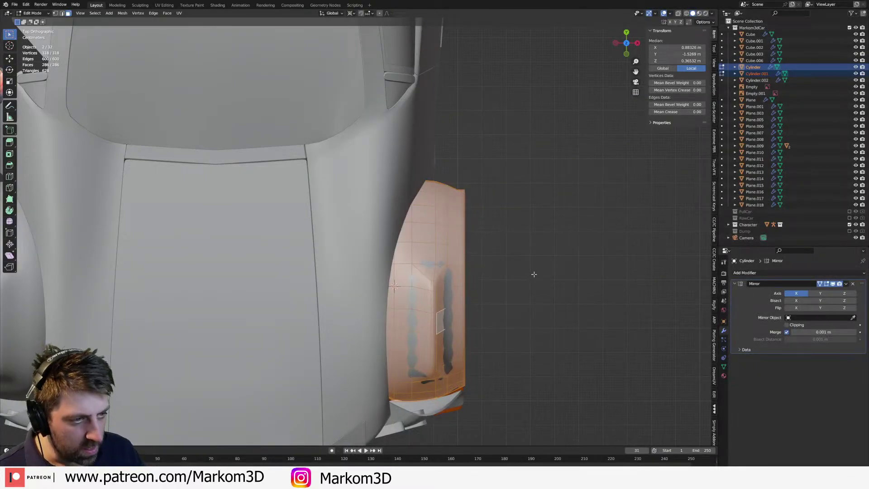
- Rotate the selected front wheel and its fender cover by 30° about the vertical axis to test the steering clearance
text(r)
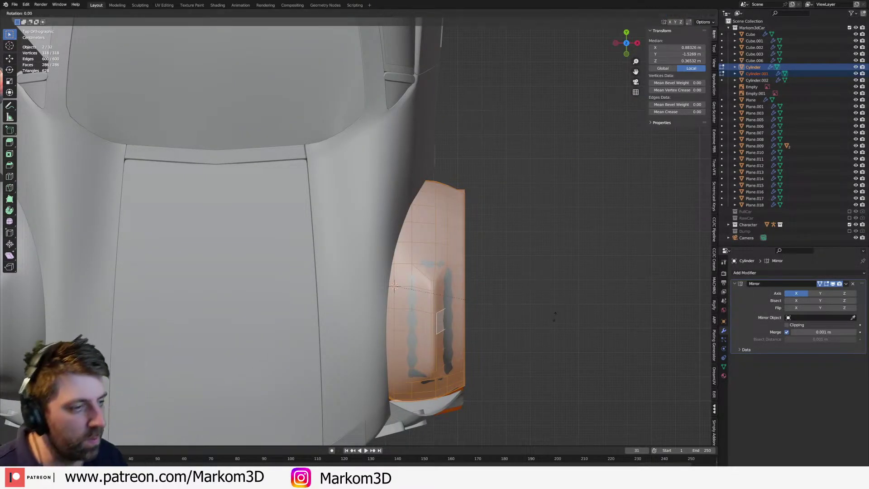
text(30)
key(Return)
middle_drag(555, 316, 385, 253)
scroll(372, 319, up, 3)
text(rz30)
key(Return)
- Add an edge loop to the front body panel, slid close to the rim of the wheel arch
scroll(382, 224, up, 3)
key(Tab)
click(385, 225)
key(Tab)
scroll(408, 237, down, 2)
key(shift+z)
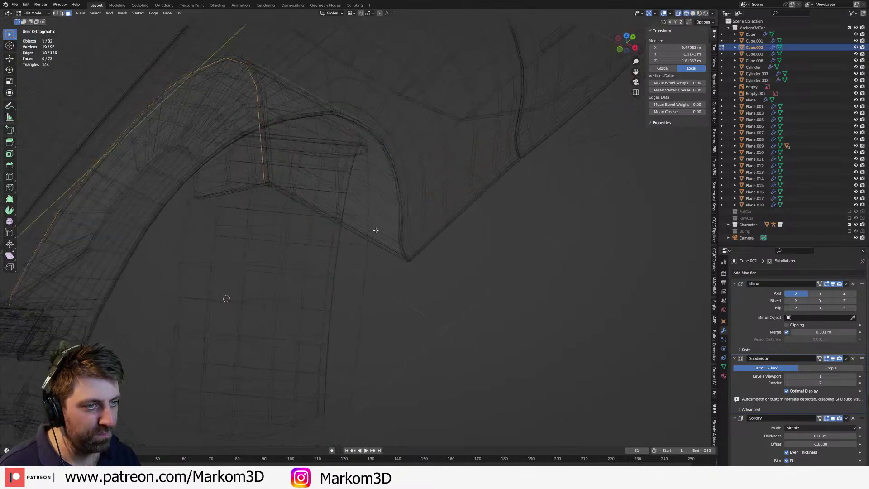
key(ctrl+r)
click(374, 209)
click(403, 219)
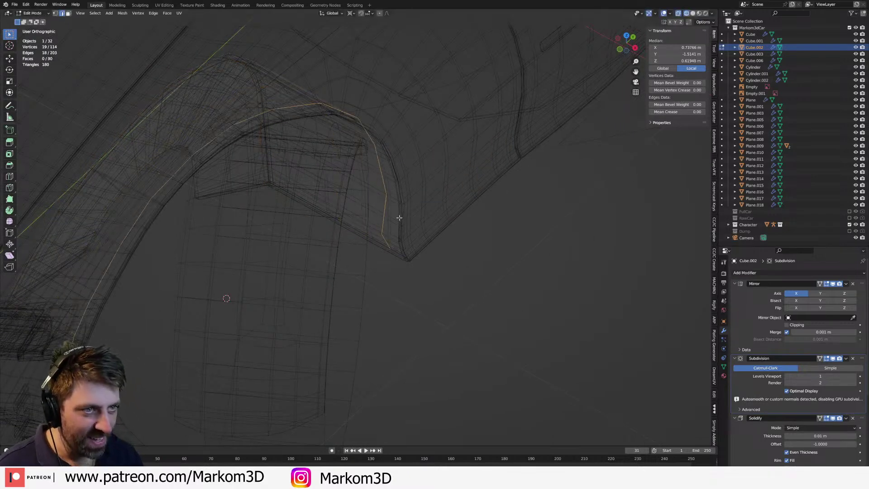
middle_drag(402, 219, 364, 220)
- Move the faces along the lower rear of the wheel arch backward along Y to clear the turned wheel
key(alt+a)
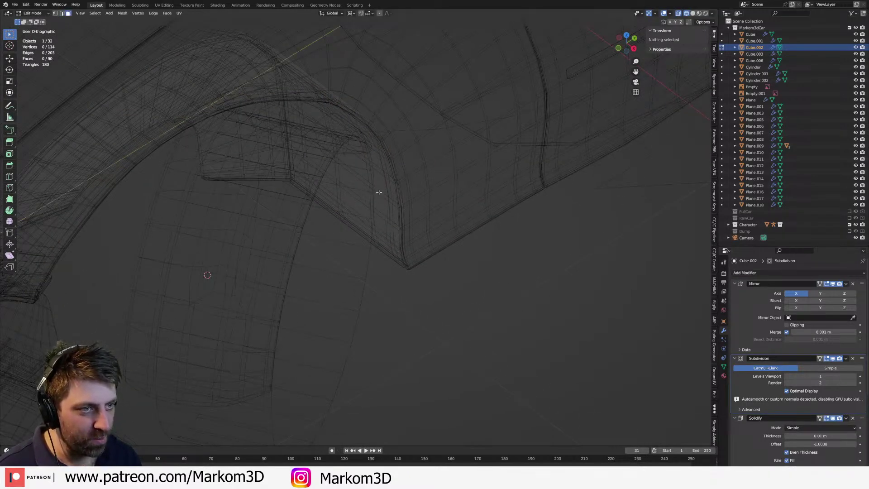
key(a)
middle_drag(350, 195, 349, 222)
key(alt+a)
click(346, 158)
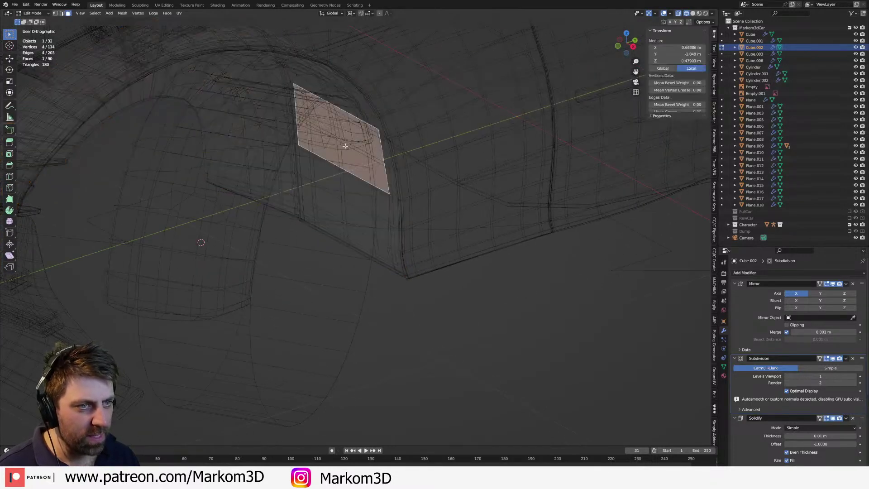
middle_drag(329, 106, 348, 219)
key(z)
click(403, 223)
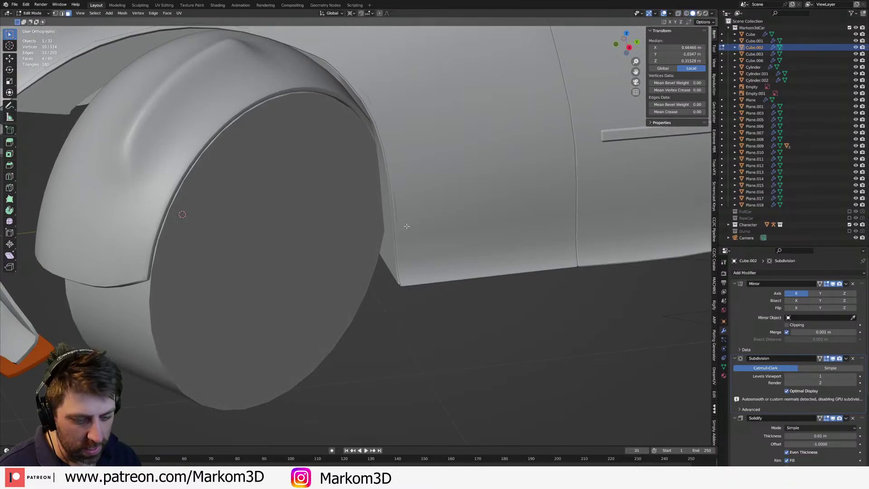
key(g)
key(y)
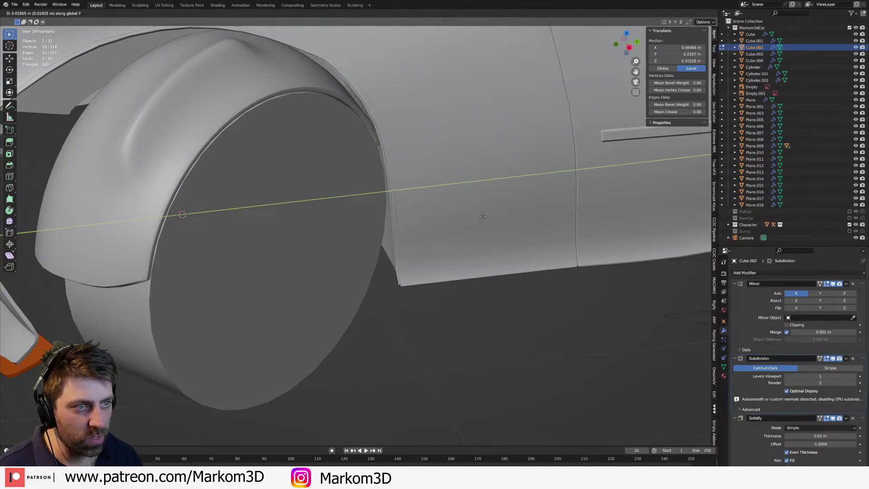
click(527, 215)
key(Tab)
- Straighten the front wheel and its fender cover with a 30° rotation in top view, and turn them another 30° to the opposite side
scroll(411, 320, down, 3)
middle_drag(412, 320, 353, 322)
click(353, 322)
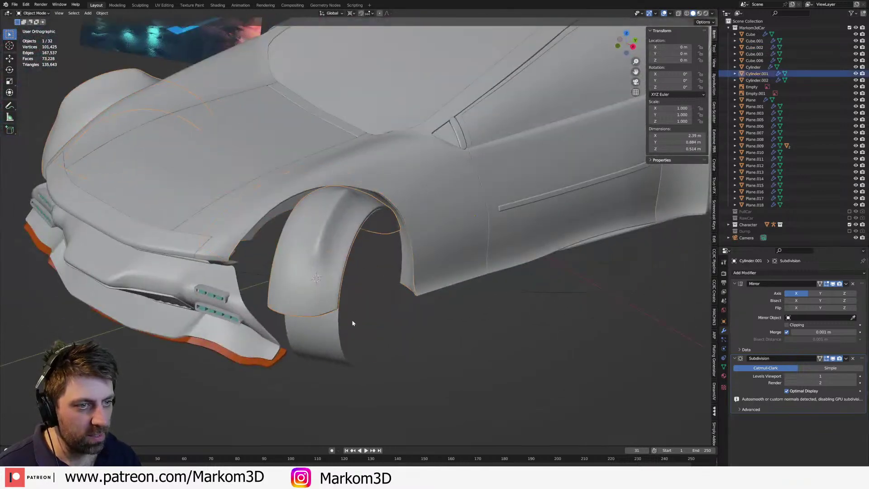
shift+click(353, 323)
key(a)
key(KP_7)
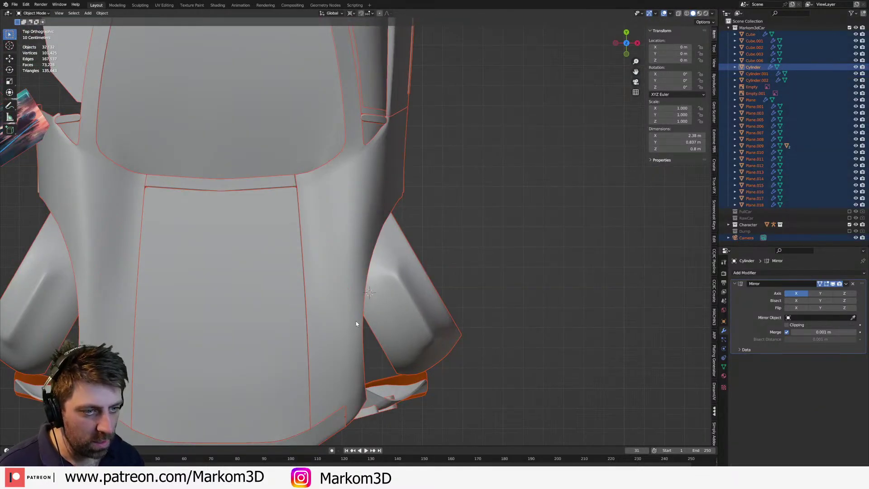
key(ctrl+z)
middle_drag(481, 349, 370, 325)
key(Tab)
key(KP_7)
text(r30)
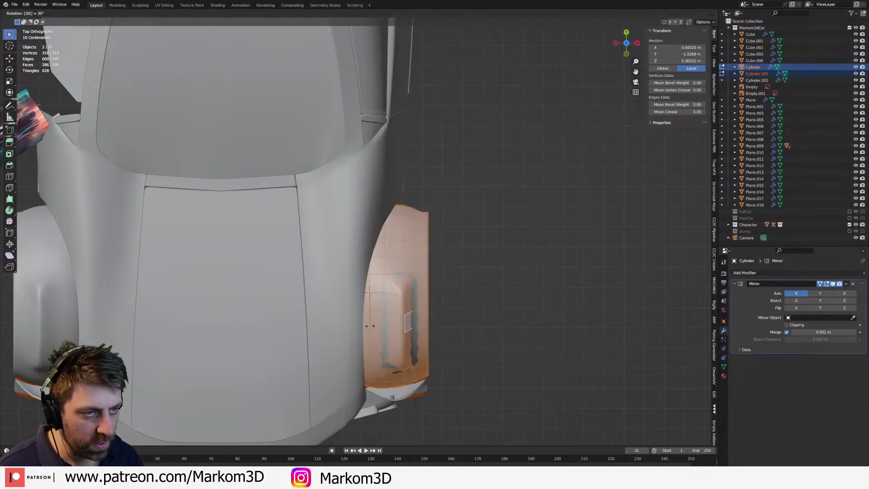
key(Return)
text(r-30)
key(Return)
- Examine the clearance between the turned front wheel and the parts at the front of the car
middle_drag(370, 326, 340, 255)
key(Tab)
click(248, 242)
scroll(281, 275, up, 2)
key(Tab)
scroll(281, 276, up, 3)
scroll(340, 254, down, 2)
key(Tab)
- Open the front bumper and the orange splitter beneath it together for mesh editing
click(159, 298)
middle_drag(159, 298, 409, 233)
scroll(211, 225, up, 3)
scroll(174, 219, down, 3)
scroll(279, 262, up, 3)
key(Tab)
scroll(410, 233, up, 2)
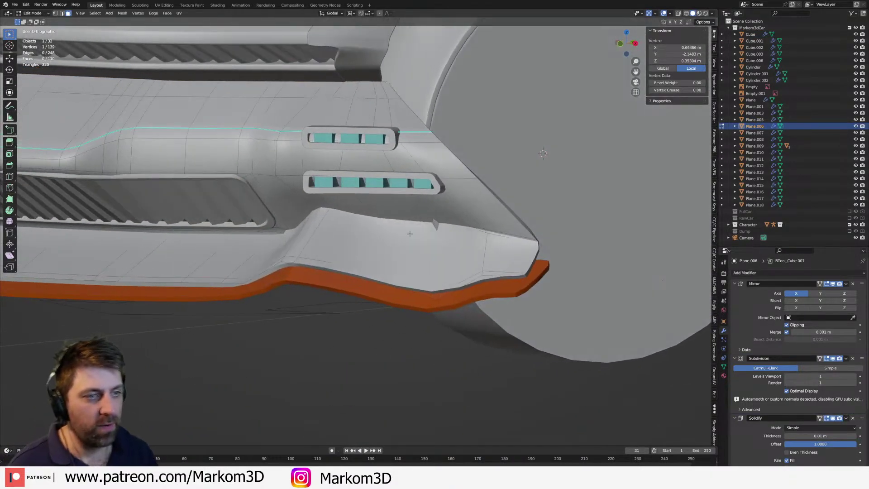
key(Tab)
shift+click(452, 305)
shift+click(452, 266)
key(Tab)
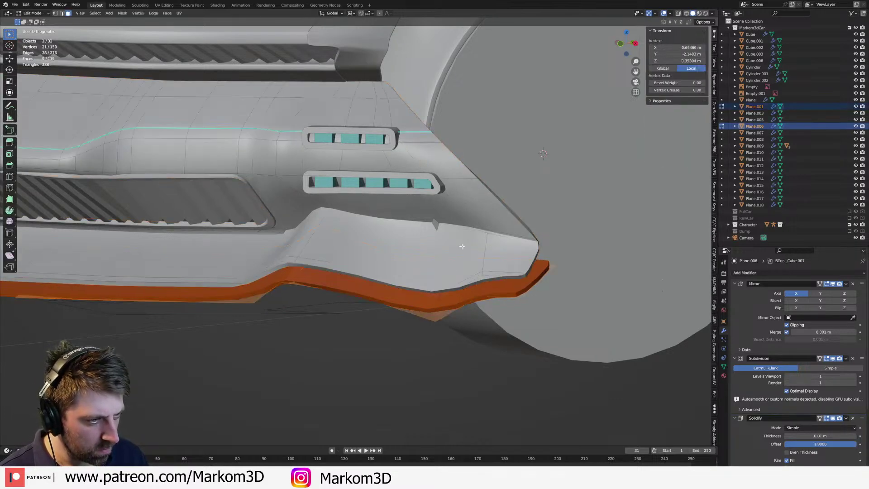
- Move the outer ends of the bumper and splitter forward along Y by about 0.02 m, using proportional editing with a 0.12 m radius
click(448, 247)
key(shift+z)
key(a)
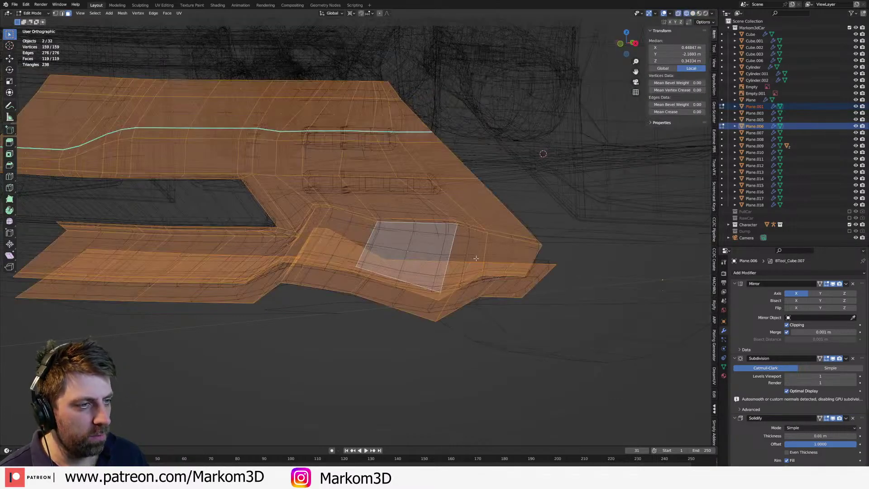
key(KP_1)
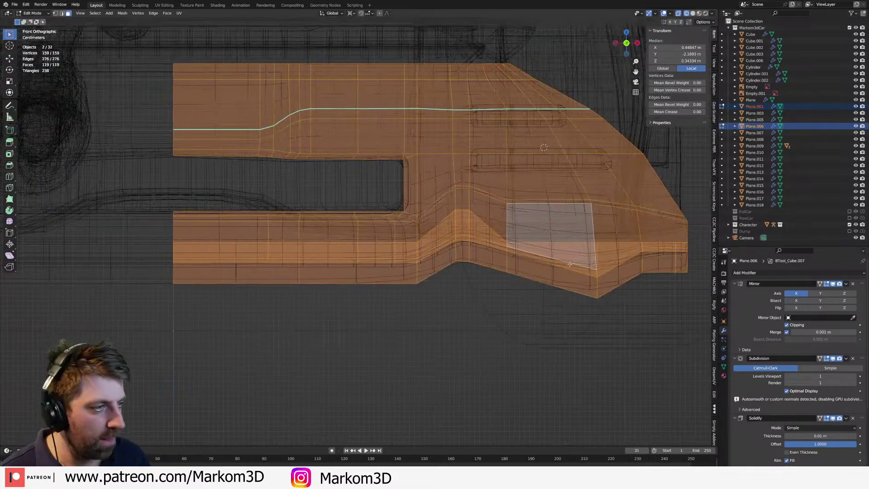
key(alt+a)
scroll(543, 262, down, 6)
drag(537, 268, 539, 240)
right_click(543, 242)
key(z)
click(594, 244)
middle_drag(594, 244, 435, 260)
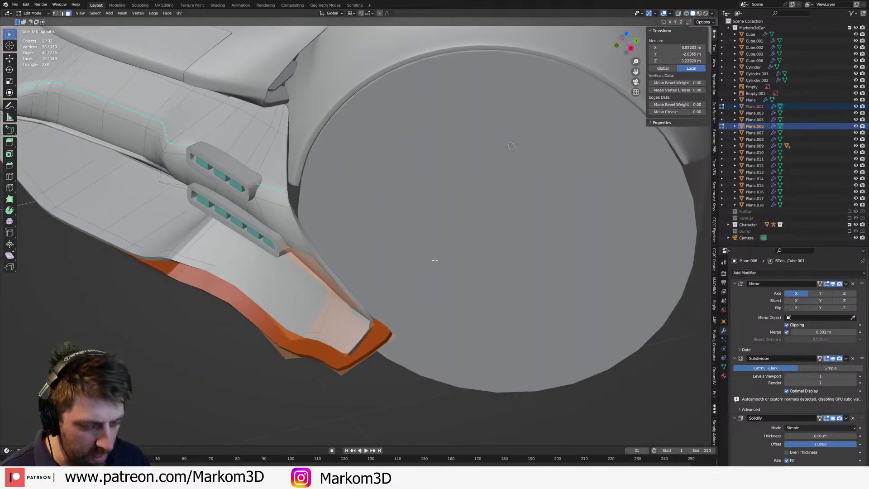
key(g)
key(y)
scroll(435, 260, up, 13)
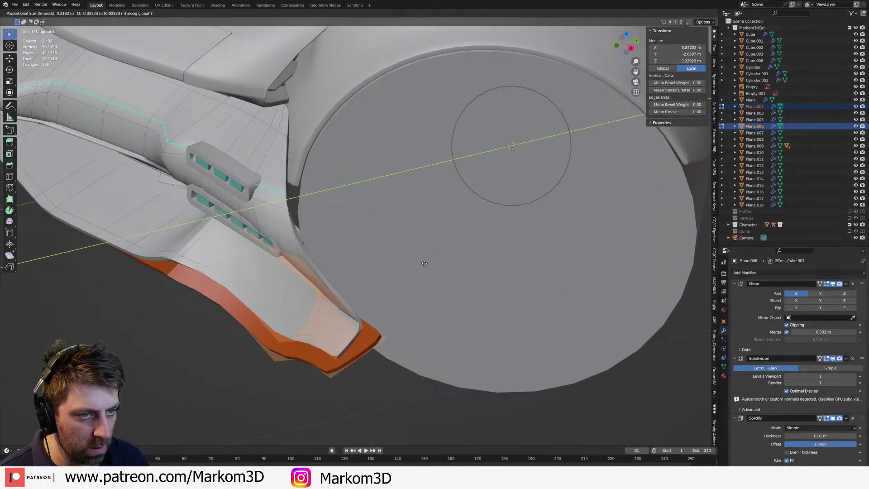
click(422, 266)
- Set the pivot to Median Point and rotate the whole mesh of the bumper's vent frames about 9° in top view
middle_drag(422, 267, 346, 210)
key(Tab)
click(294, 216)
key(Tab)
key(a)
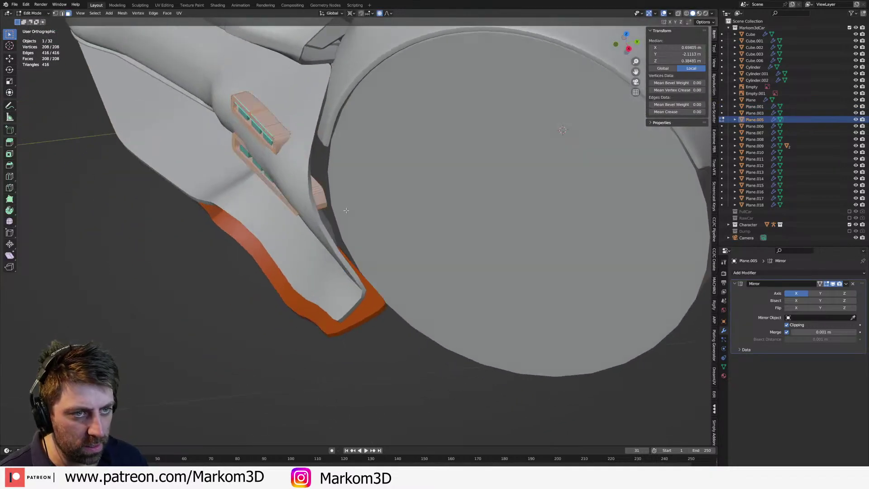
key(KP_7)
key(r)
right_click(505, 358)
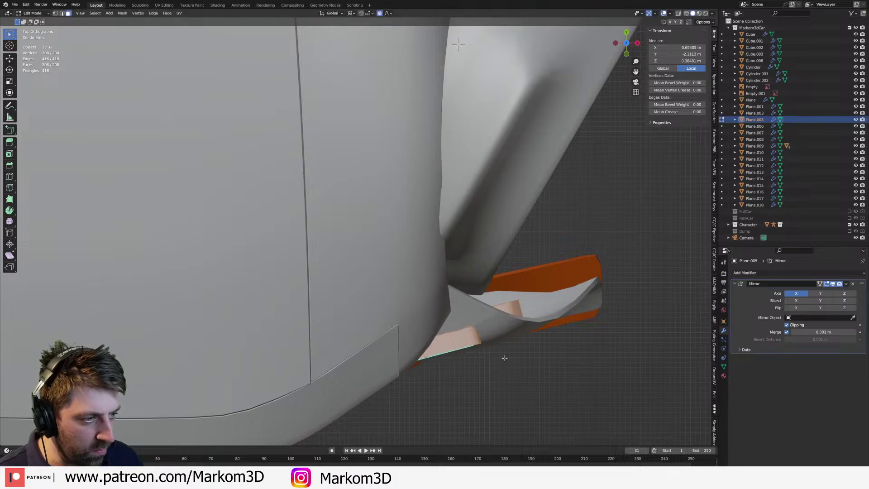
click(351, 13)
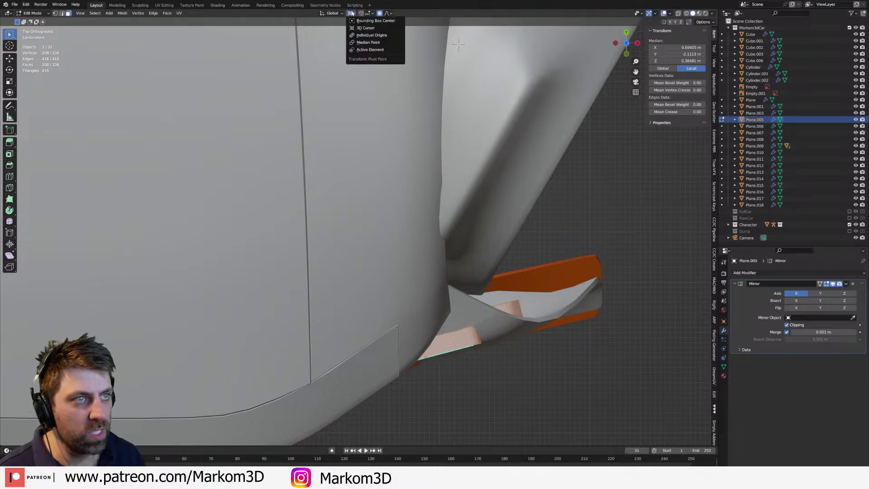
click(369, 42)
key(r)
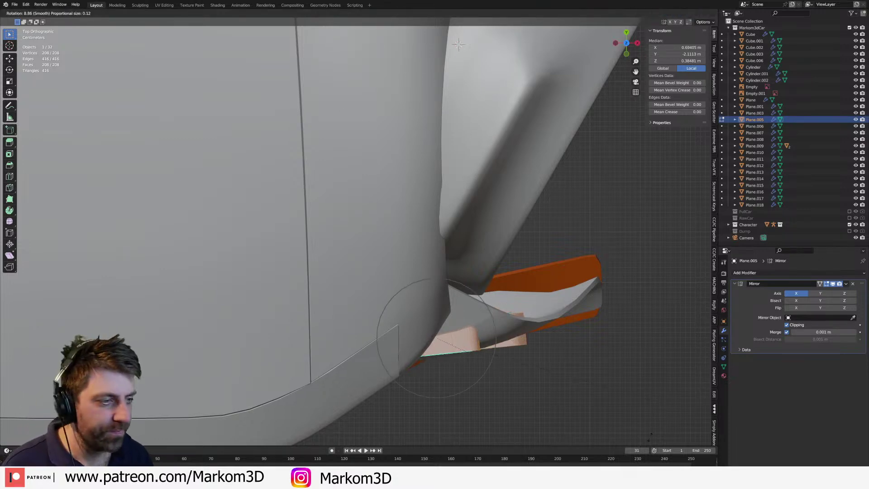
click(642, 420)
key(Tab)
- Open the front wheel for mesh editing in top view and set the transform pivot point to 3D Cursor
middle_drag(546, 394, 473, 187)
click(463, 271)
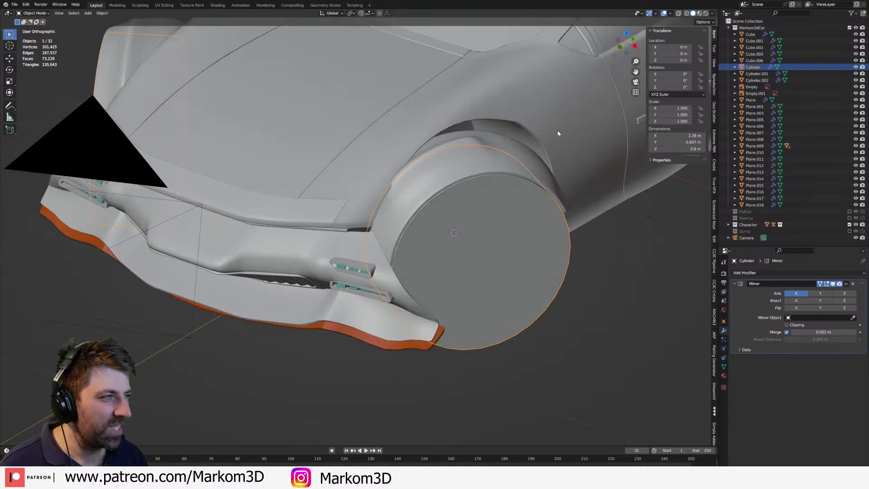
key(Tab)
key(KP_7)
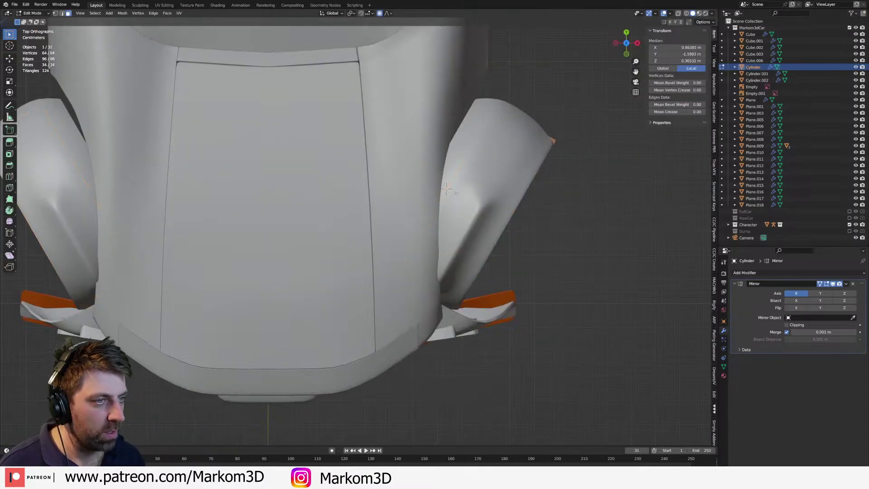
click(352, 13)
click(366, 30)
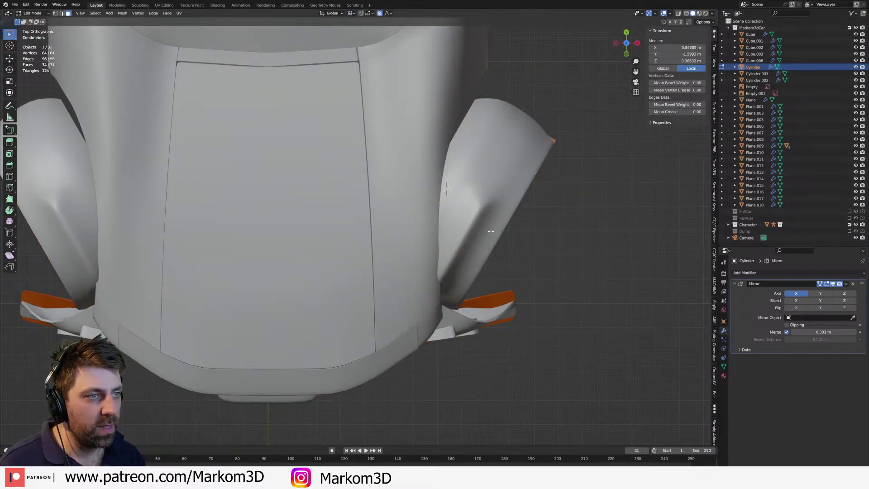
- Rotate the front wheel and its fender cover together by -30° around the 3D cursor in top view
key(Tab)
click(536, 134)
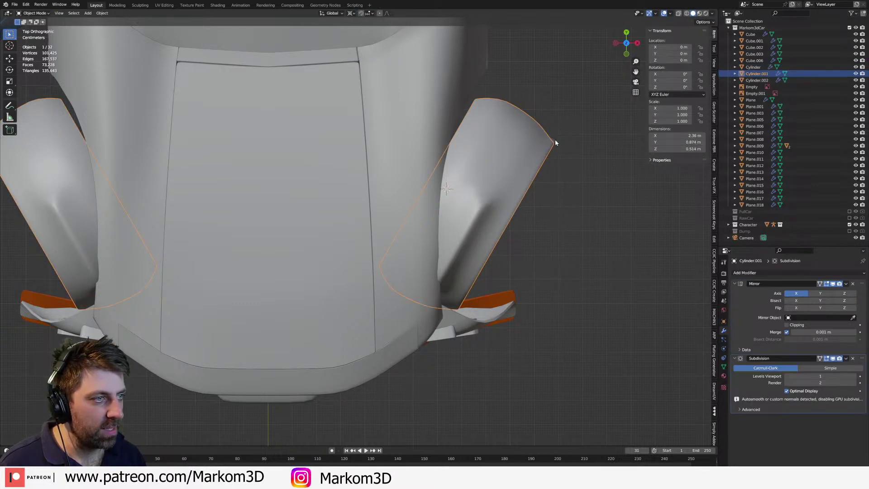
shift+click(555, 139)
key(Tab)
text(r30-)
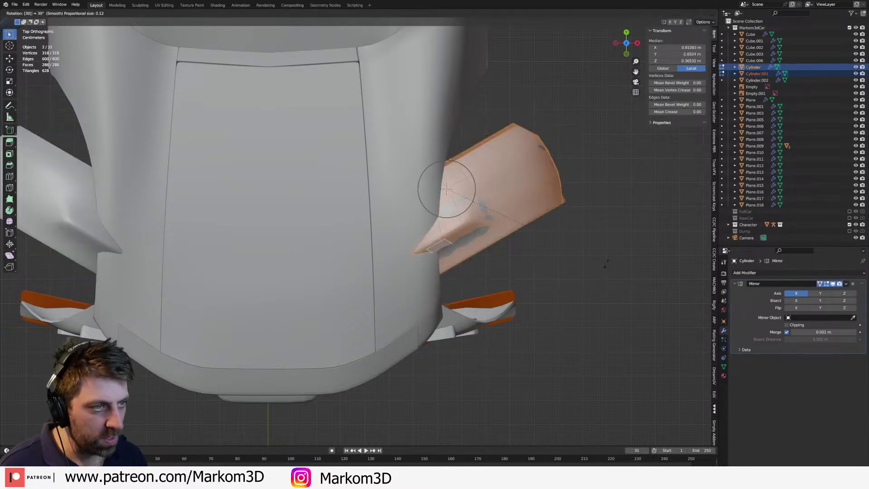
key(Return)
- Rotate the front wheel and its fender cover 25° about the global Z axis
middle_drag(590, 257, 556, 222)
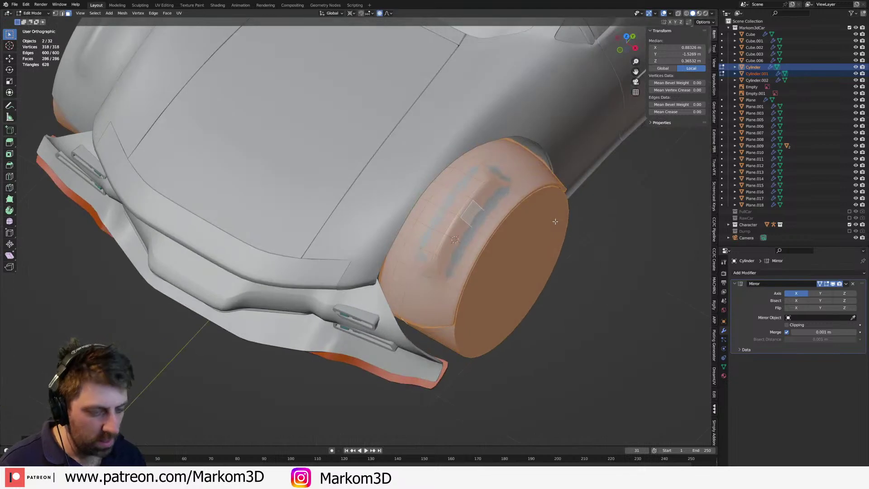
text(rz25)
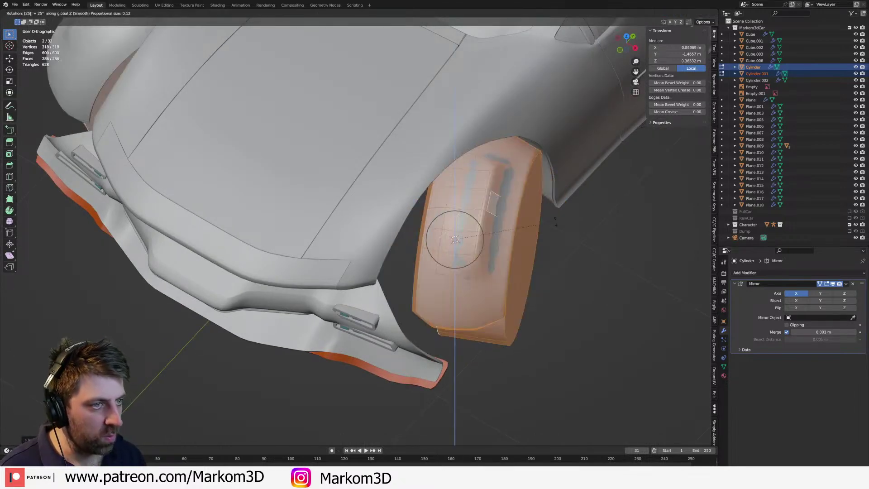
key(Return)
middle_drag(556, 221, 432, 189)
- Inspect the clearance between the turned wheel and the neighbouring front panels in wireframe and solid shading, and select the wheel
mouse_move(362, 217)
shift+middle_down()
mouse_move(579, 165)
mouse_move(523, 166)
mouse_move(558, 169)
mouse_move(495, 146)
mouse_move(517, 211)
mouse_move(487, 233)
shift+middle_up()
scroll(578, 164, up, 4)
key(Tab)
click(510, 223)
key(Tab)
key(shift+z)
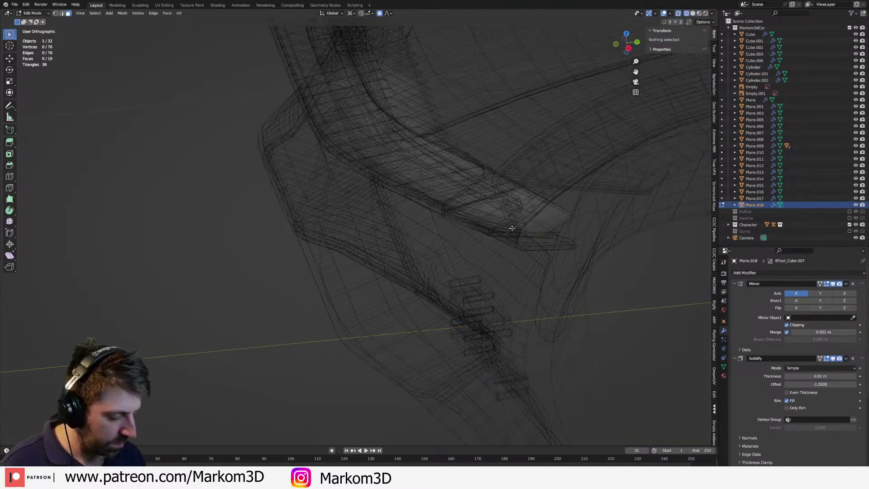
key(KP_7)
key(z)
click(552, 228)
scroll(589, 163, down, 2)
mouse_move(588, 163)
shift+middle_down()
mouse_move(407, 249)
mouse_move(430, 232)
shift+middle_up()
key(Tab)
click(463, 265)
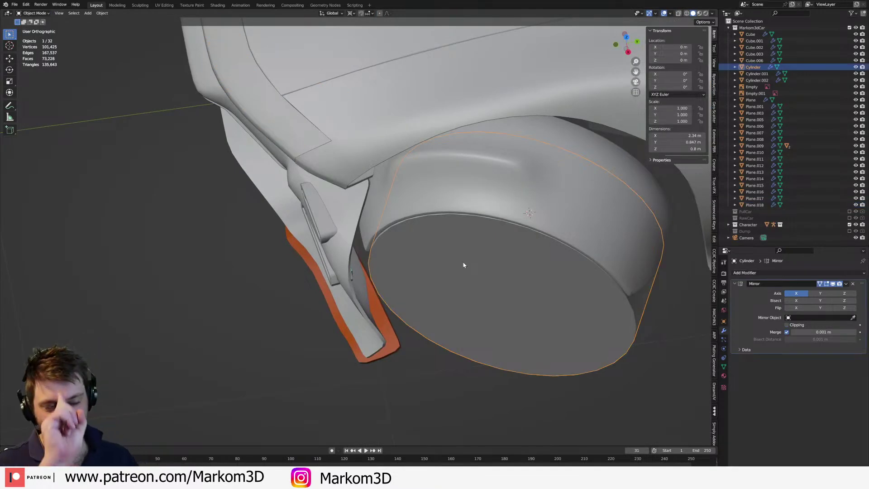
- Try rotating the front wheel and its fender cover together by 30° about the global Z axis, check it in top view and undo it
middle_drag(467, 272, 484, 268)
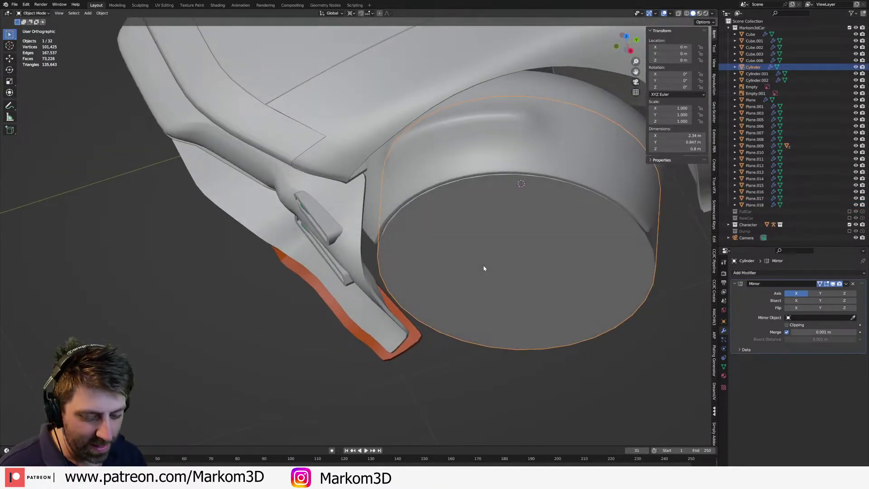
shift+click(531, 150)
key(Tab)
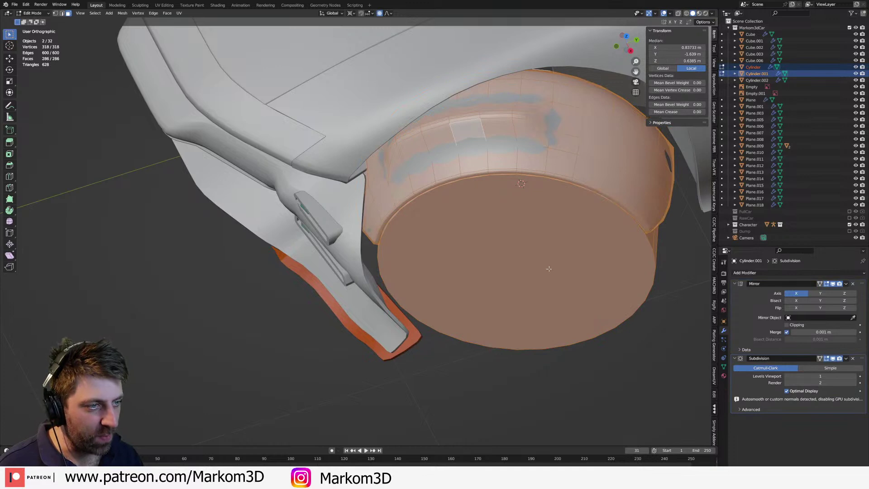
text(rz)
text(30)
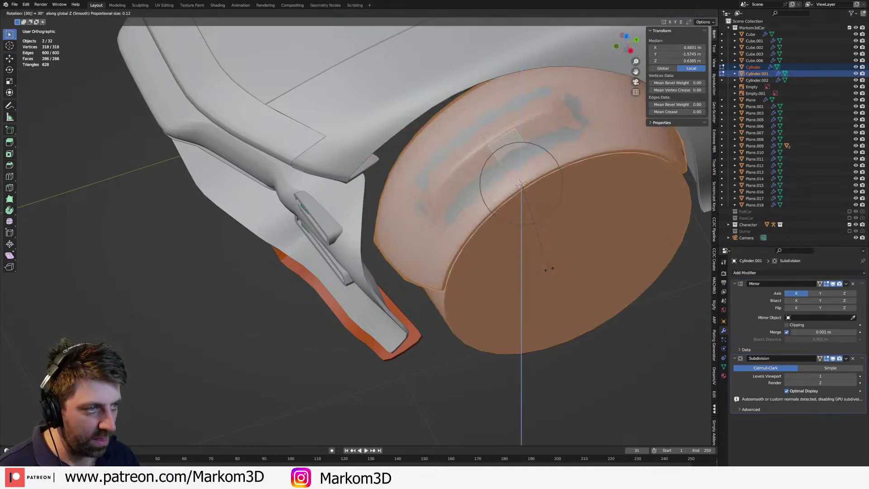
key(Return)
key(KP_7)
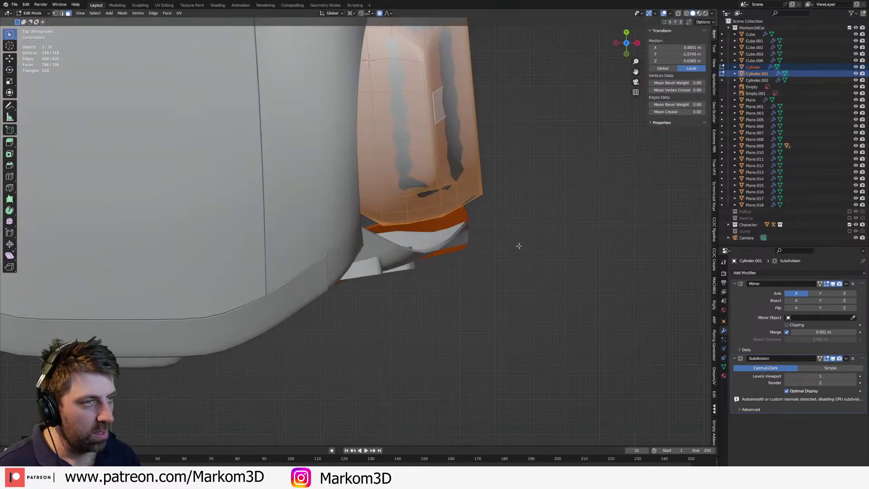
key(ctrl+z)
- Rotate the front wheel and its fender cover together by 25° about the global Z axis
text(rz25)
key(Return)
scroll(516, 244, down, 6)
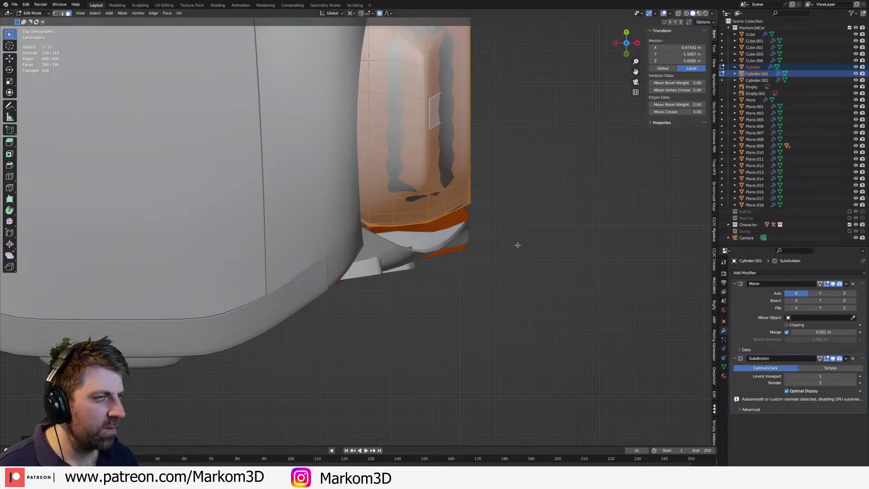
middle_drag(514, 241, 472, 272)
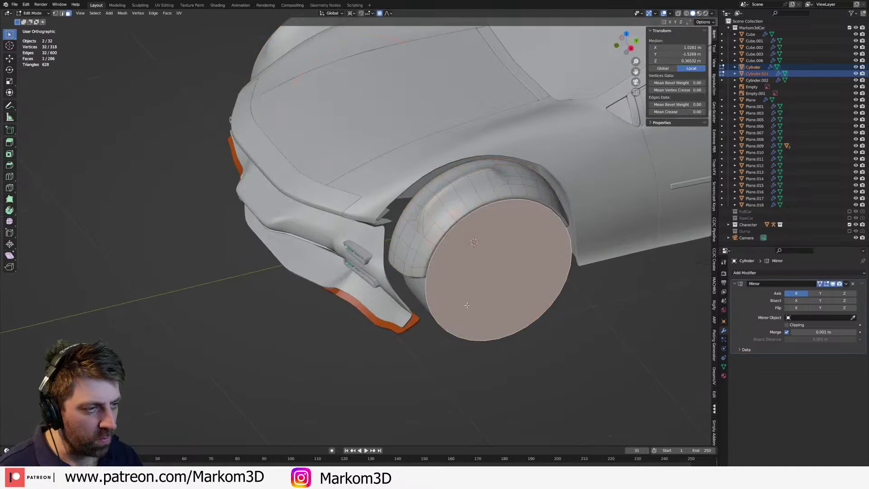
- Duplicate the front wheel in place and scale the copy's whole mesh up to about 0.93 m in diameter
key(Tab)
click(472, 327)
key(shift+d)
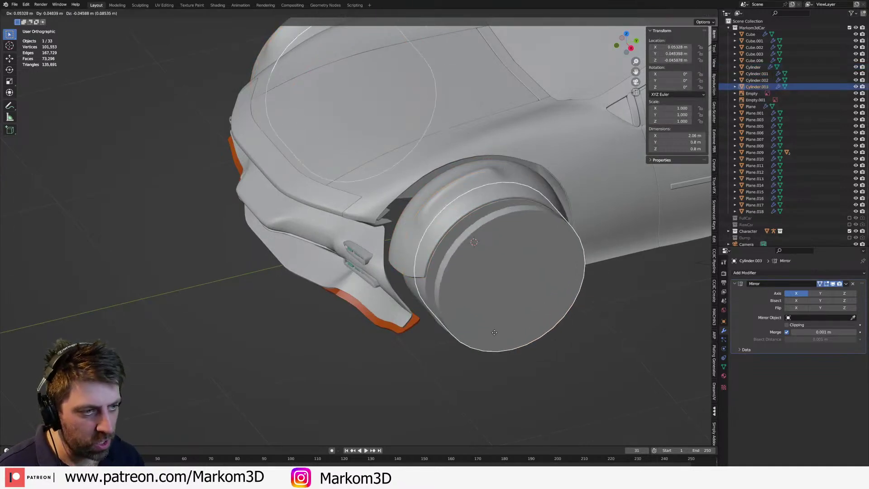
right_click(534, 343)
key(Tab)
key(s)
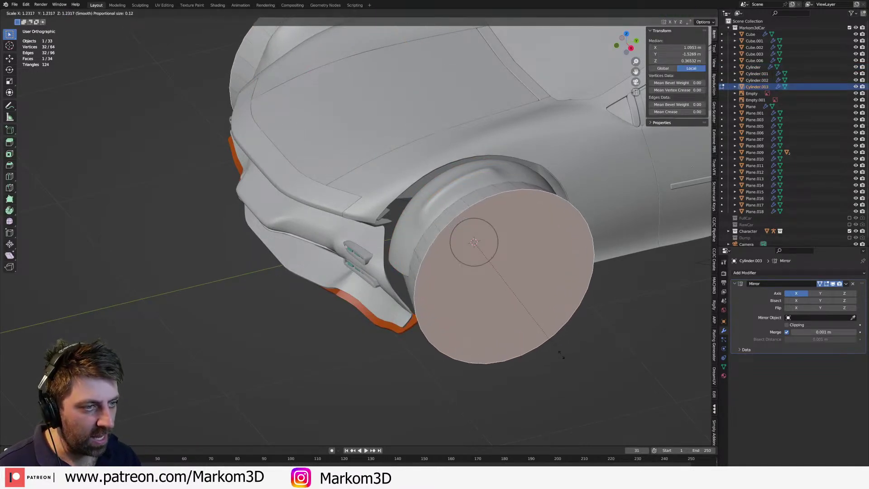
right_click(564, 354)
key(a)
key(s)
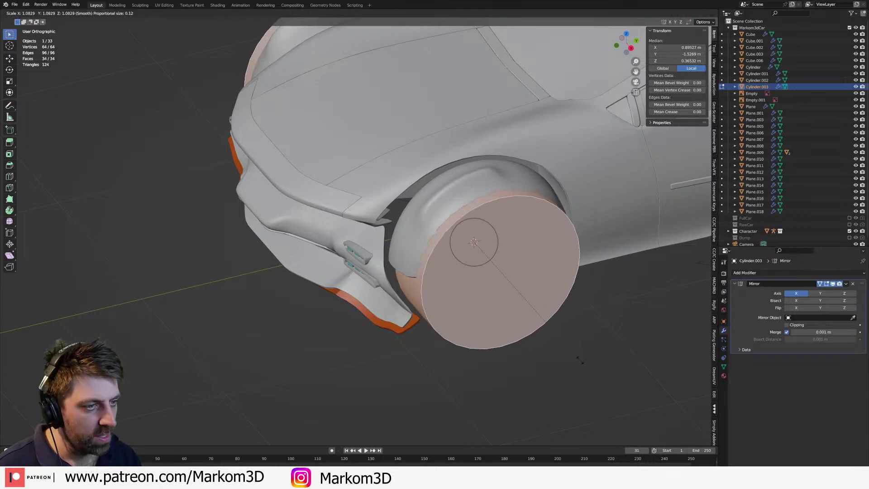
click(590, 365)
key(Tab)
- Try turning the enlarged wheel copy by 24° in top view, inspect its clearance to the front panels, and undo the rotation
key(KP_7)
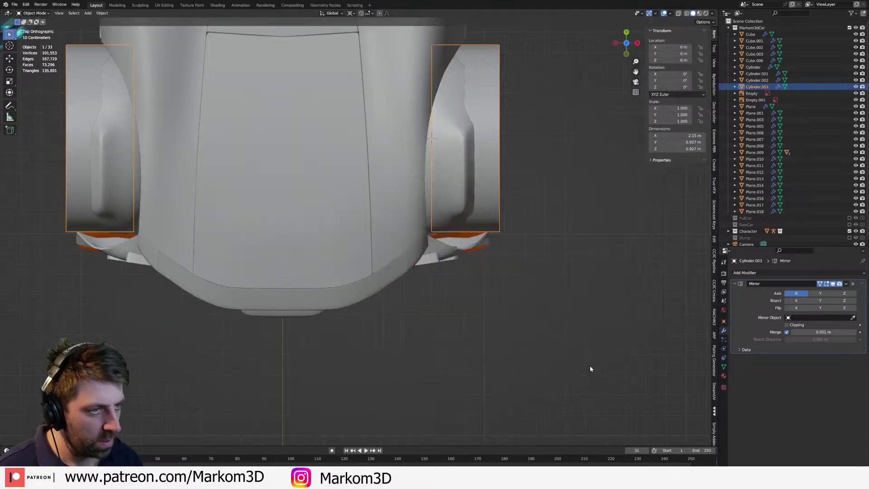
key(Tab)
text(r24)
key(Return)
middle_drag(562, 282, 491, 211)
scroll(489, 213, up, 4)
key(Tab)
mouse_move(378, 229)
middle_down()
mouse_move(408, 242)
mouse_move(406, 257)
mouse_move(427, 222)
mouse_move(388, 262)
mouse_move(523, 311)
mouse_move(556, 306)
middle_up()
key(Tab)
key(KP_3)
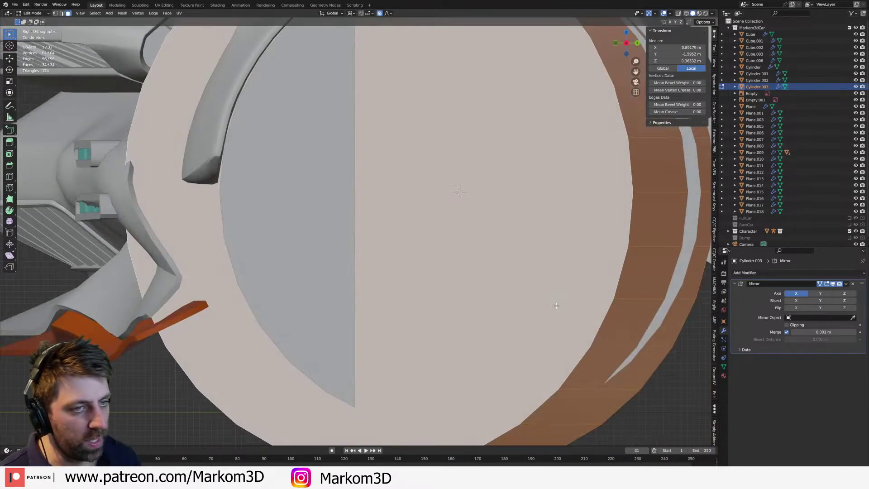
scroll(535, 316, down, 5)
key(ctrl+z)
key(ctrl+z)
key(ctrl+z)
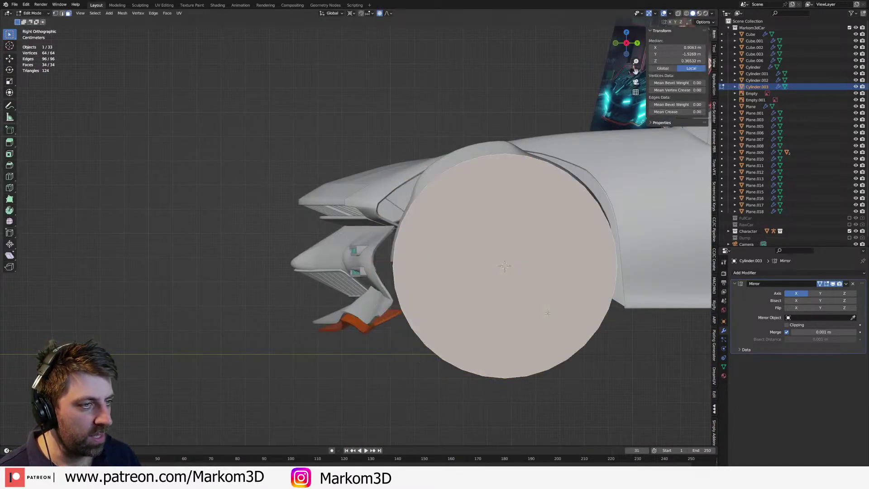
- Scale the enlarged wheel copy down slightly in side view and turn it about the global Z axis toward the front bumper
scroll(534, 325, down, 2)
key(s)
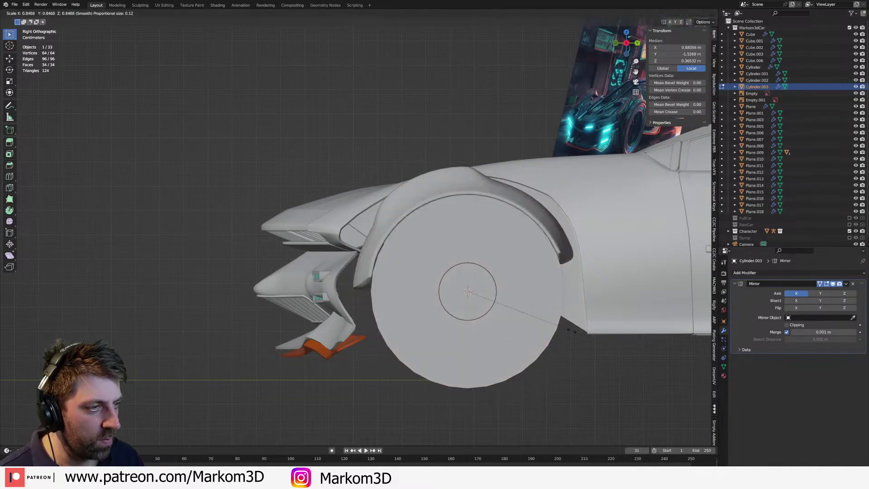
click(579, 335)
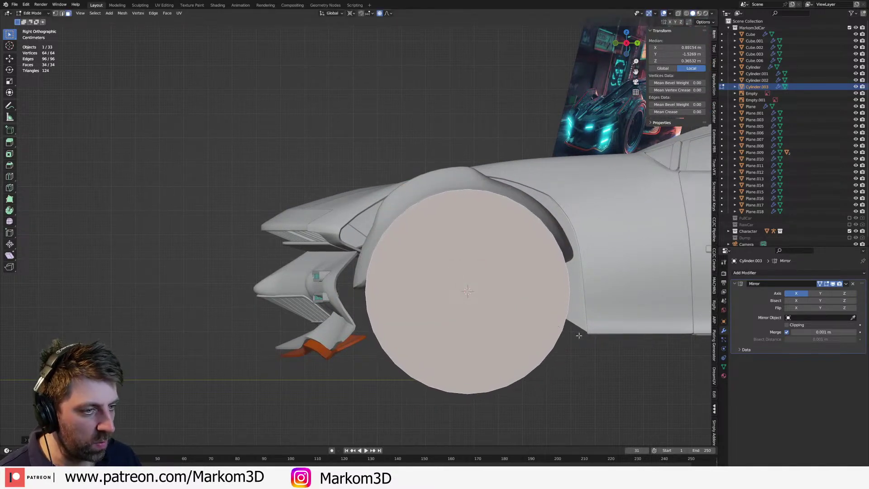
key(r)
key(z)
click(509, 344)
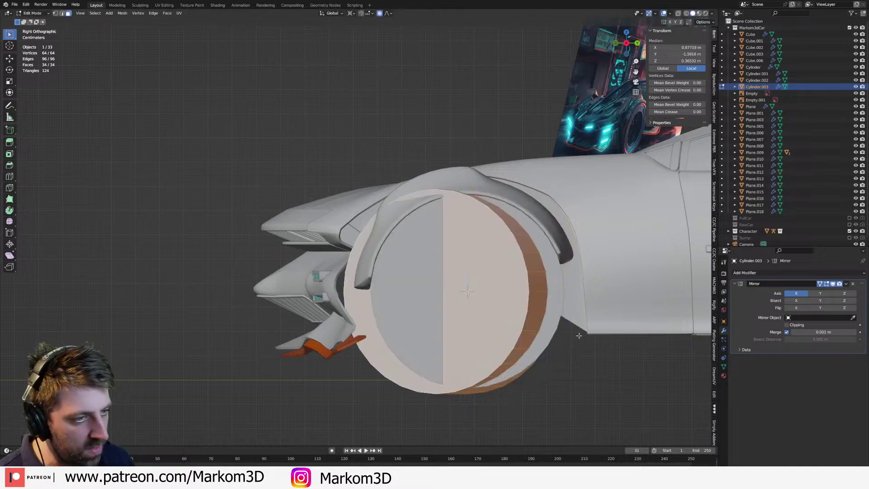
- Slide the orange front lip's corner vertex nearest the wheel along its edge, away from the turned wheel copy
scroll(509, 344, up, 2)
middle_drag(509, 344, 362, 254)
key(Tab)
click(312, 328)
key(Tab)
scroll(320, 328, up, 2)
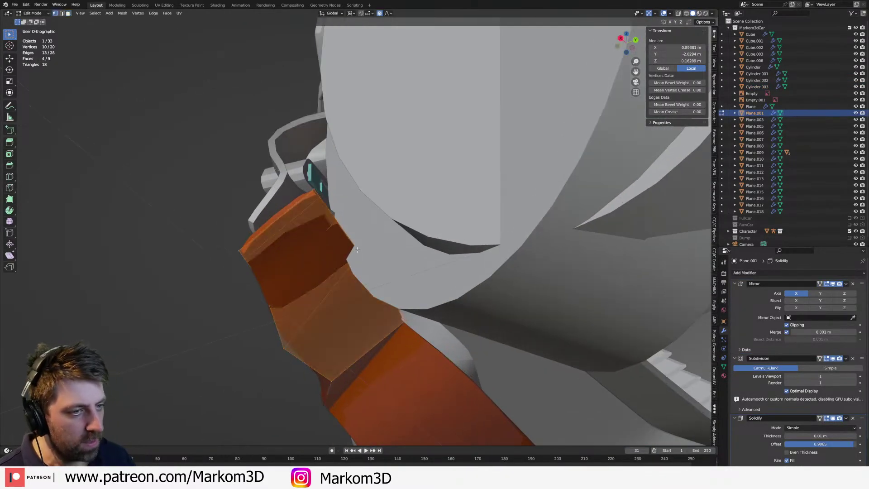
click(362, 255)
key(shift+v)
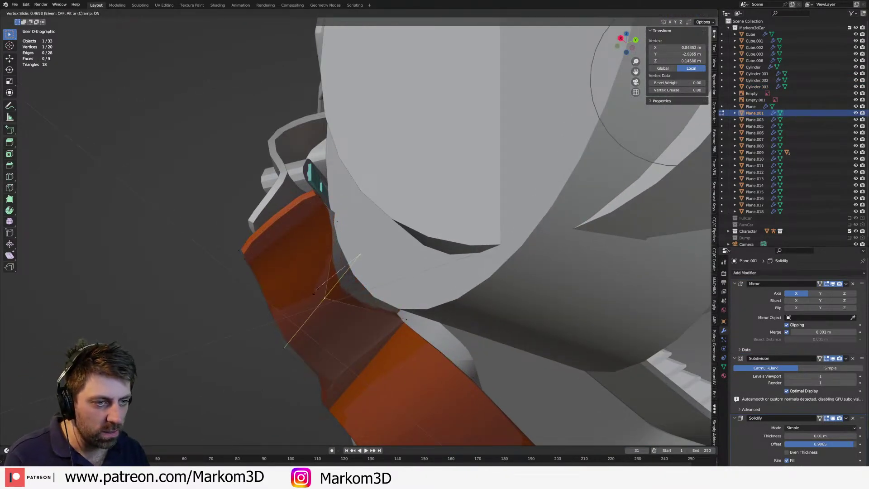
click(305, 302)
- Open the front bumper panel for mesh editing and select the edge on its rear border beside the turned wheel
mouse_move(305, 302)
middle_down()
mouse_move(376, 341)
mouse_move(424, 338)
mouse_move(480, 296)
mouse_move(438, 306)
mouse_move(466, 339)
middle_up()
key(Tab)
click(368, 338)
click(424, 338)
key(Tab)
key(z)
click(473, 292)
alt+click(472, 283)
click(472, 283)
key(z)
click(474, 318)
key(g)
key(x)
key(y)
key(Escape)
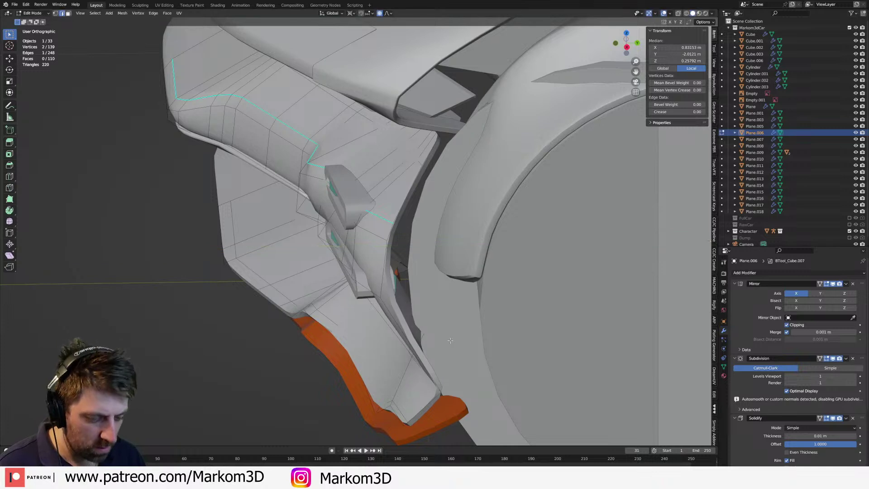
key(g)
key(y)
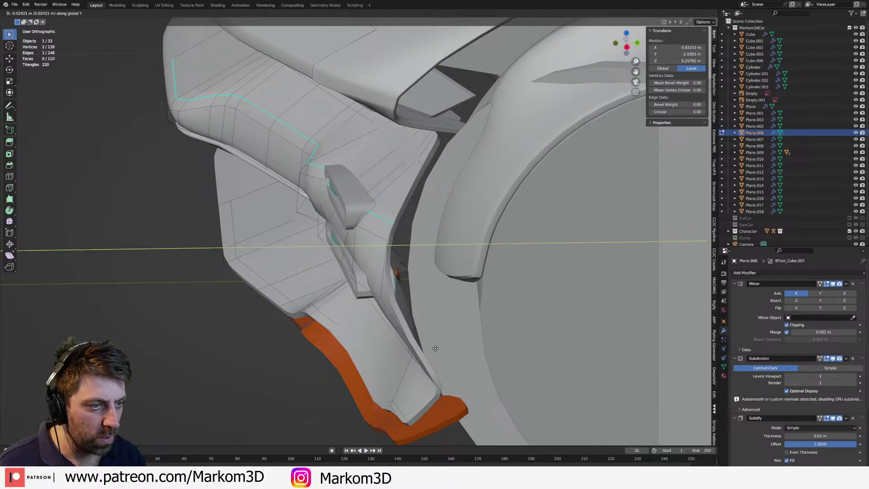
key(Escape)
- Move the bumper's rear border edge about 0.04 m forward along Y with an enlarged proportional editing radius
key(g)
key(y)
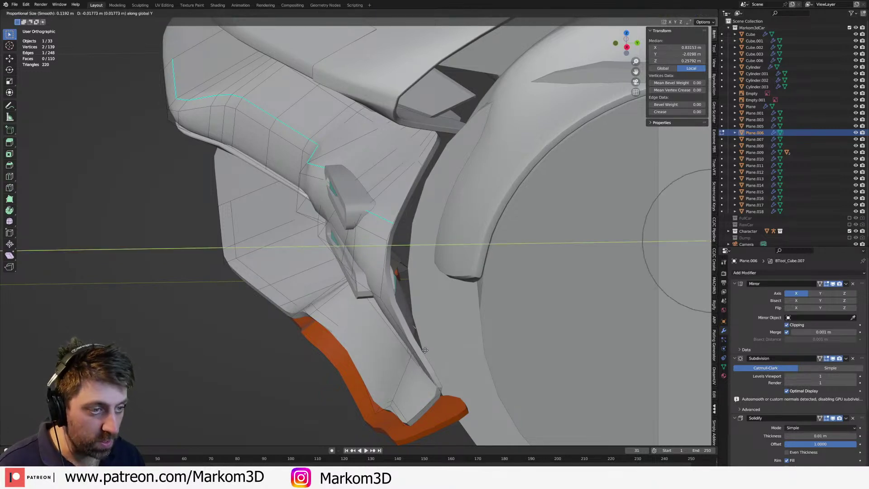
scroll(416, 353, down, 5)
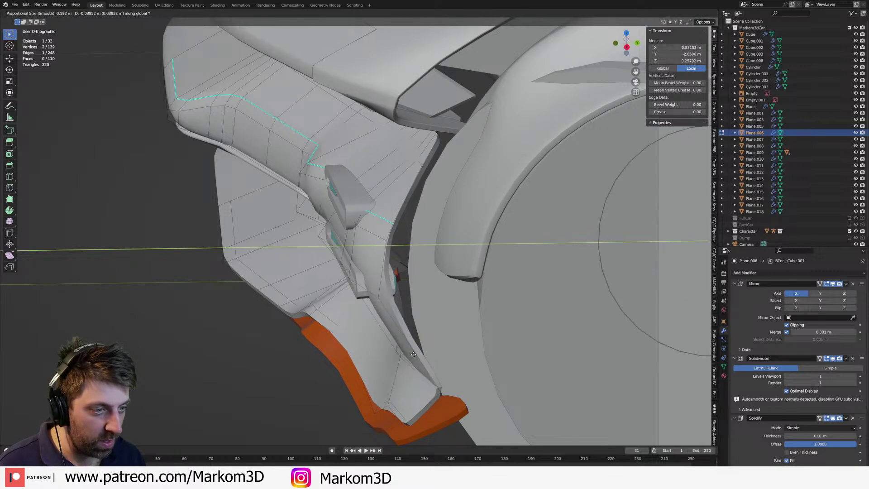
scroll(413, 355, down, 3)
click(412, 355)
key(Tab)
- Inspect the reshaped bumper around the wheel and delete the enlarged wheel copy
scroll(310, 396, down, 3)
middle_drag(311, 396, 392, 398)
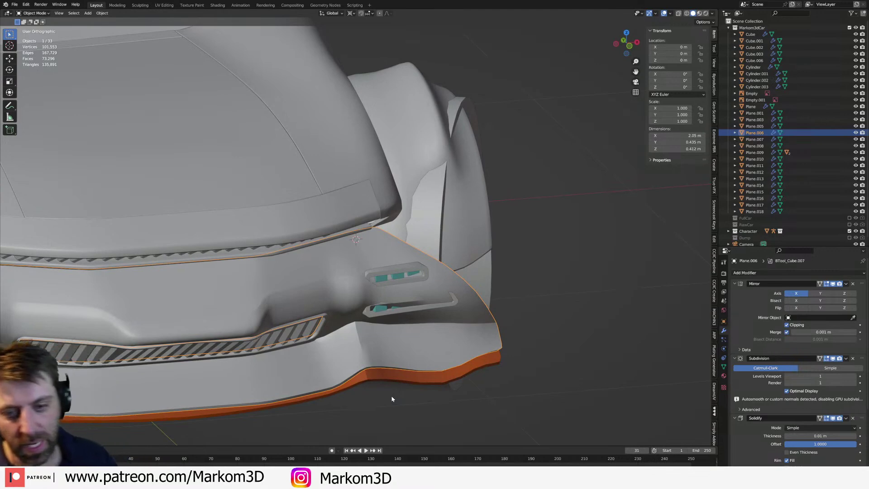
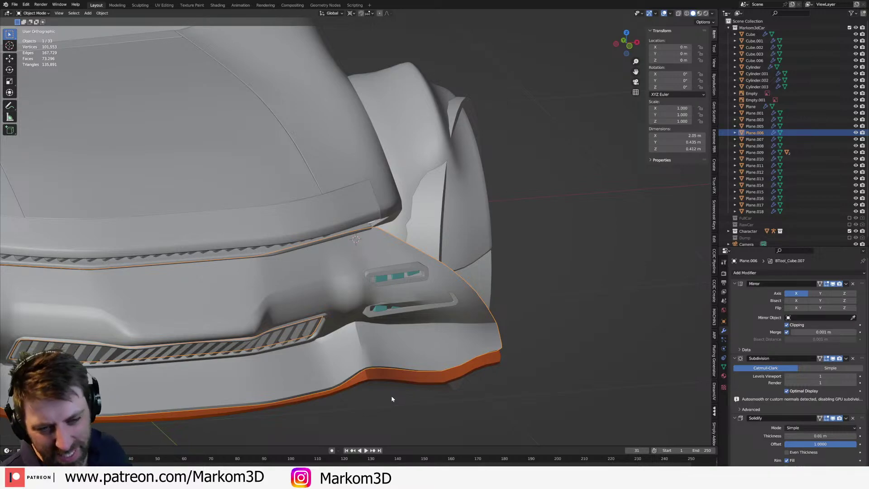
middle_drag(378, 320, 401, 255)
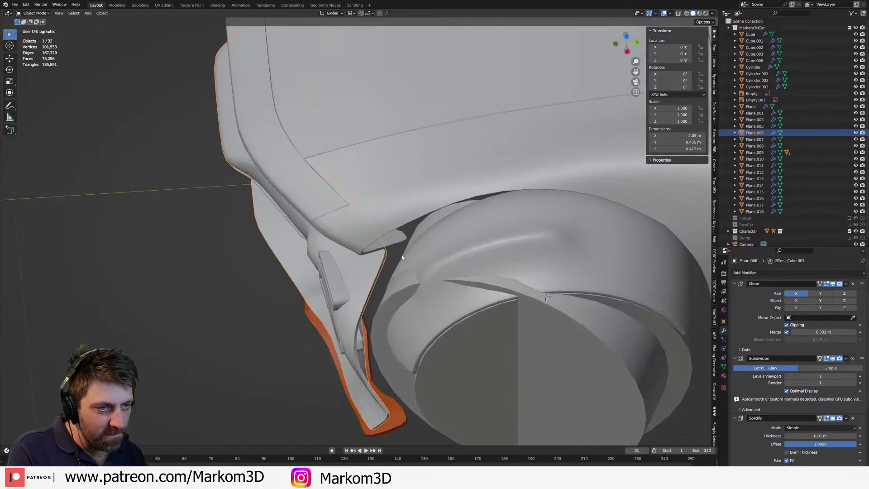
click(553, 358)
key(Delete)
middle_drag(553, 359, 533, 330)
middle_drag(454, 290, 431, 252)
click(481, 237)
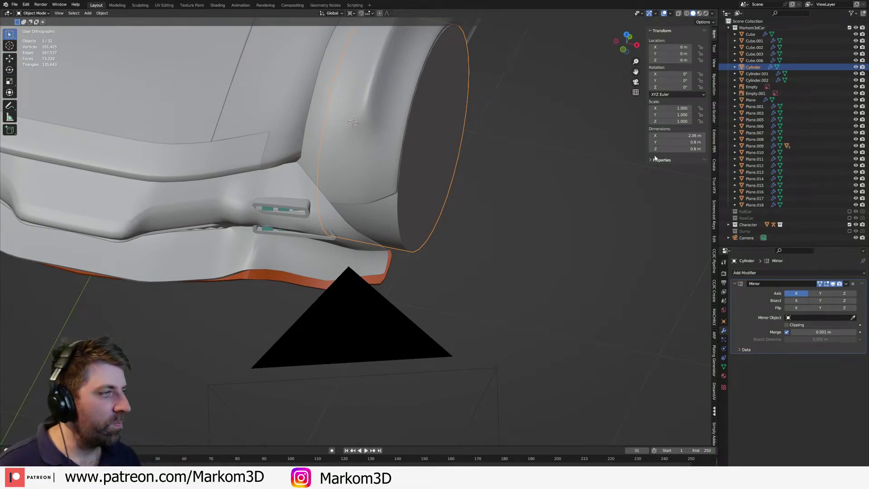
scroll(514, 240, down, 3)
middle_drag(514, 240, 383, 195)
- Open the side vent frames and their teal light inserts together for mesh editing in front view
click(377, 184)
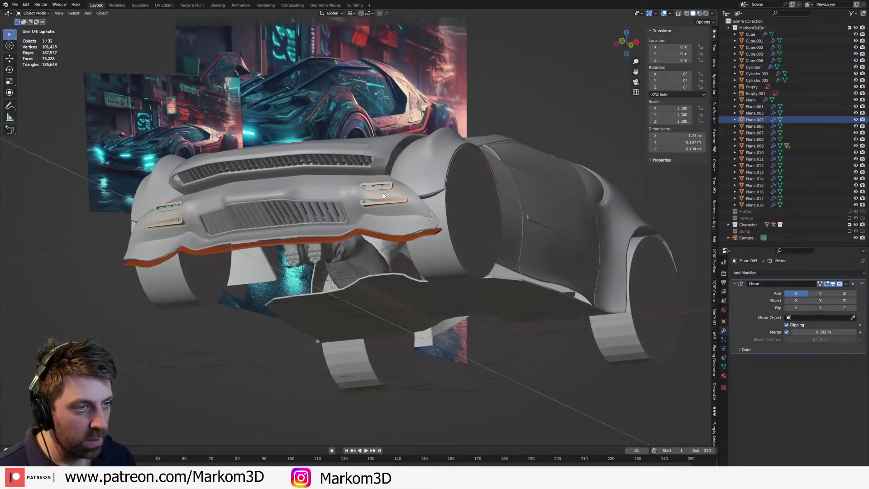
key(KP_3)
key(KP_1)
key(Tab)
key(KP_Decimal)
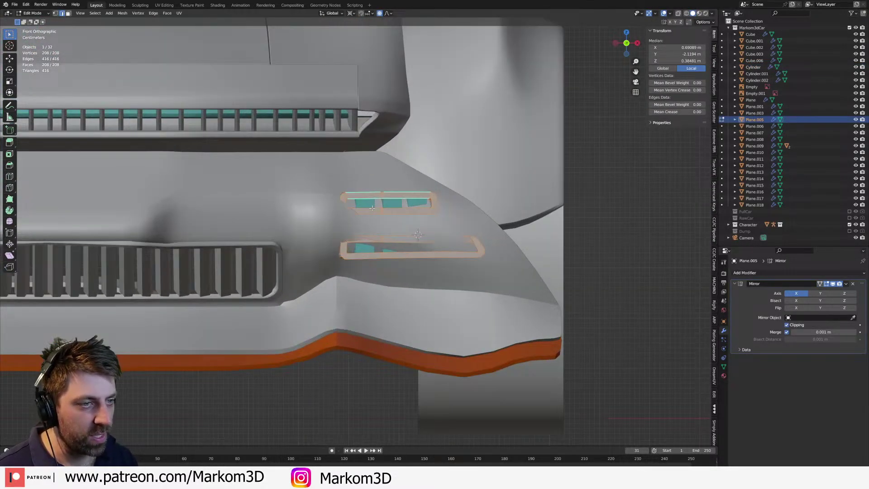
key(z)
key(Escape)
key(Tab)
shift+click(369, 204)
shift+click(381, 212)
key(Tab)
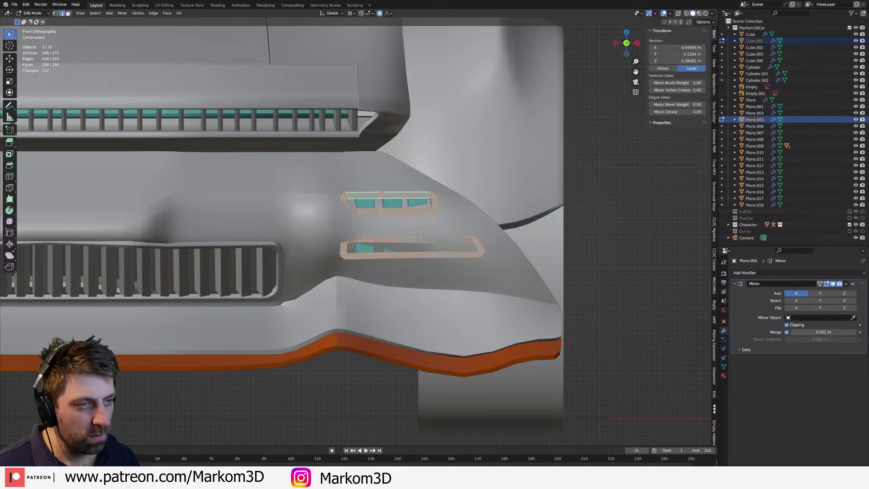
- Select only the upper vent frame with its light inserts and raise it about 0.055 m along Z
key(shift+z)
click(354, 199)
key(shift+z)
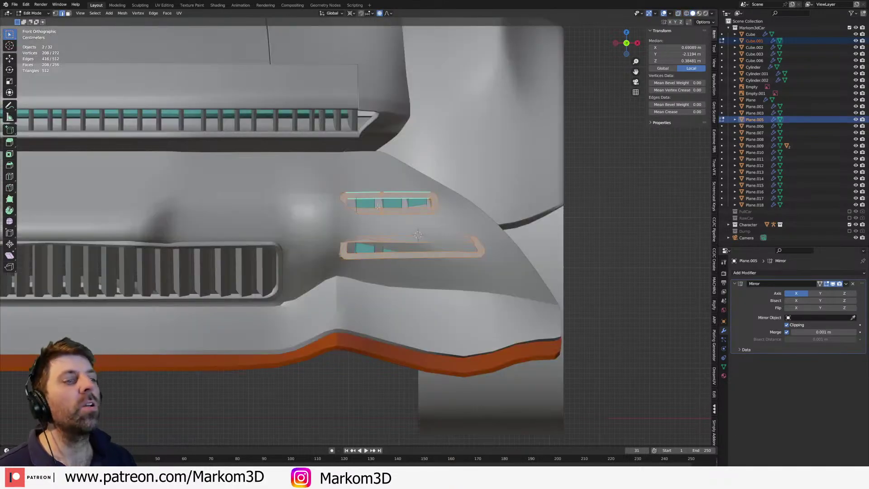
key(c)
scroll(353, 200, up, 10)
click(332, 195)
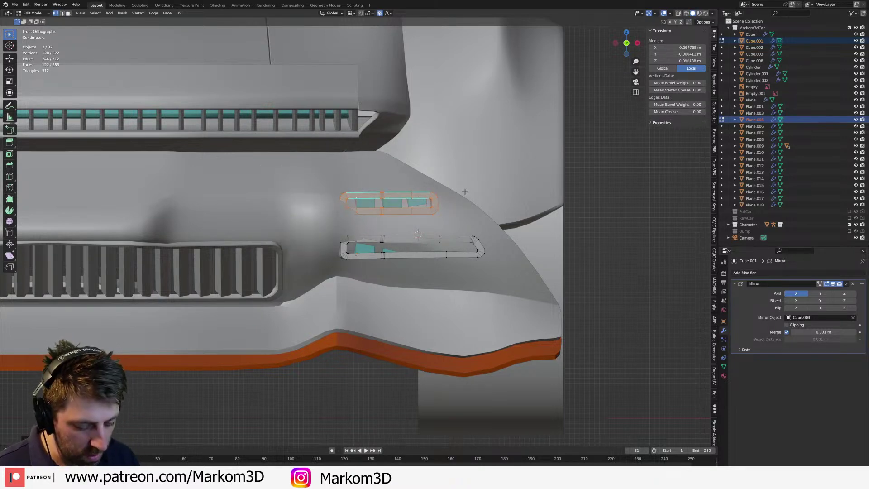
key(c)
key(Escape)
key(p)
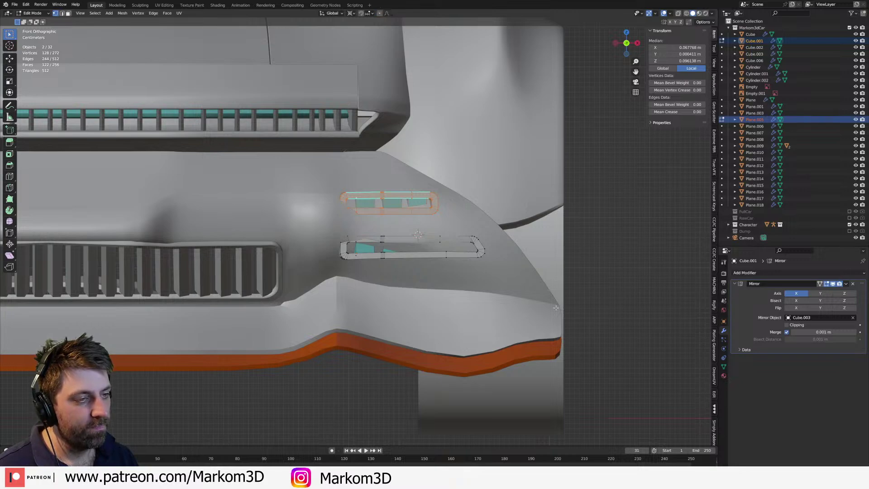
key(g)
key(z)
click(555, 274)
- Move the raised vent about 0.05 m back along Y and about 0.07 m inward along X, toward the bumper surface
middle_drag(556, 275, 447, 311)
right_click(449, 311)
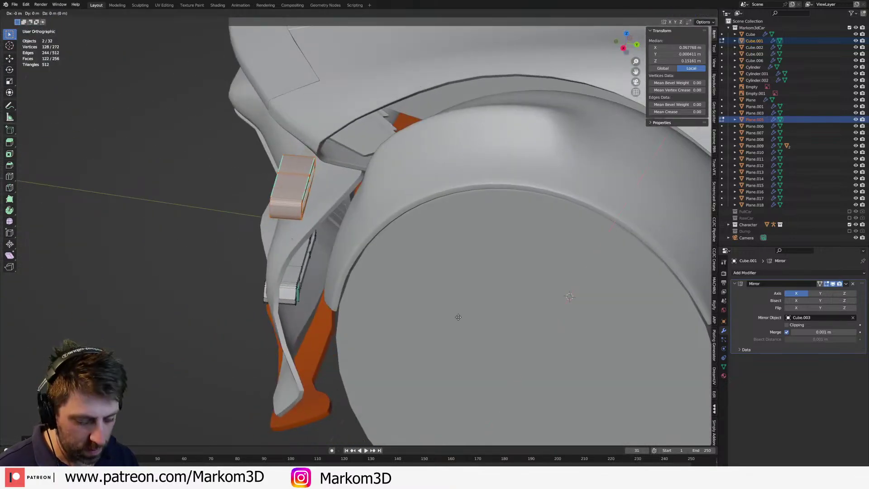
middle_drag(458, 317, 510, 323)
key(z)
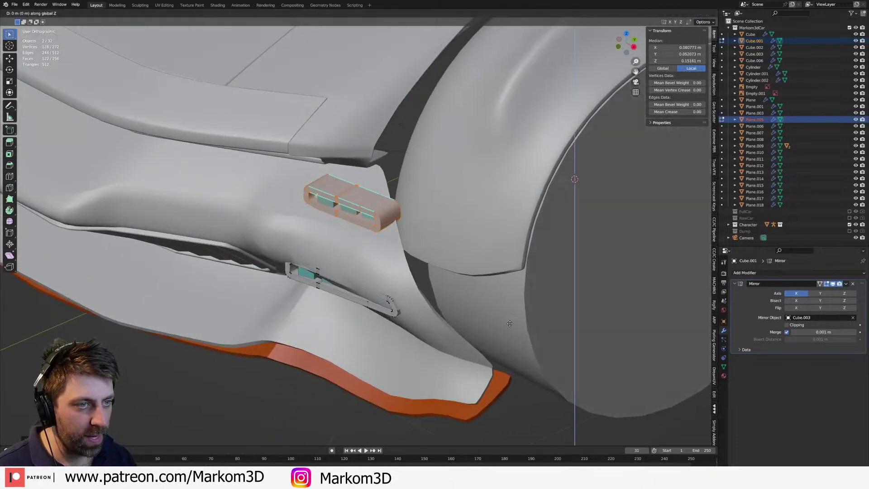
right_click(511, 323)
click(487, 313)
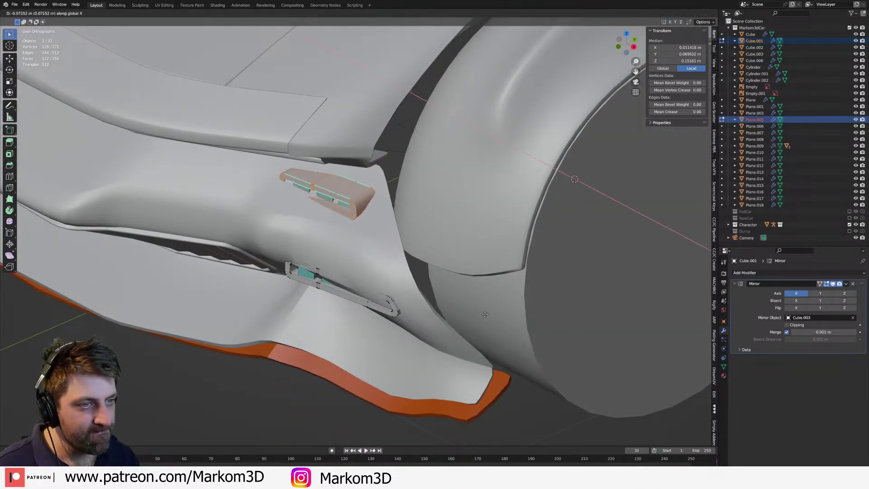
- Change the transform pivot point, then rotate the upper vent about Z and adjust it along Y to follow the bumper surface
click(358, 14)
click(376, 43)
key(r)
key(z)
click(416, 165)
key(g)
key(y)
click(403, 175)
key(Tab)
middle_drag(403, 176, 362, 266)
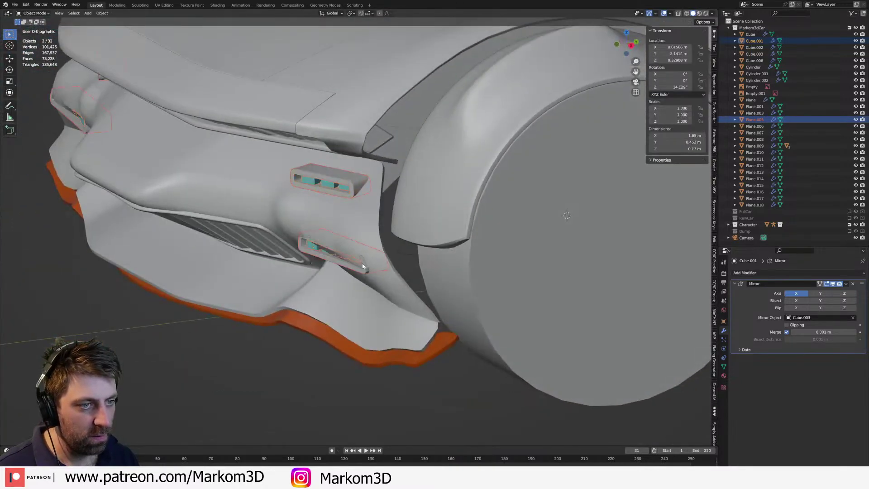
- Select only the lower vent frame with its light inserts and move it about 0.03 m forward along Y
click(319, 257)
shift+click(320, 257)
key(Tab)
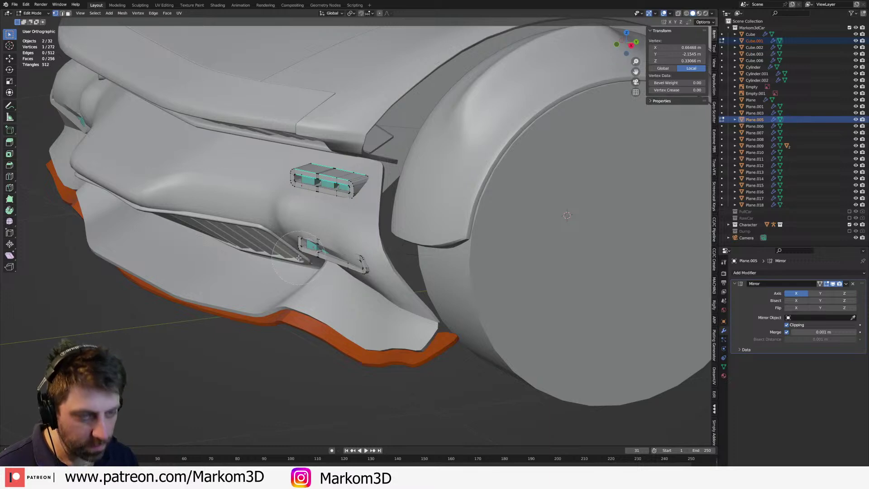
key(ctrl+l)
key(z)
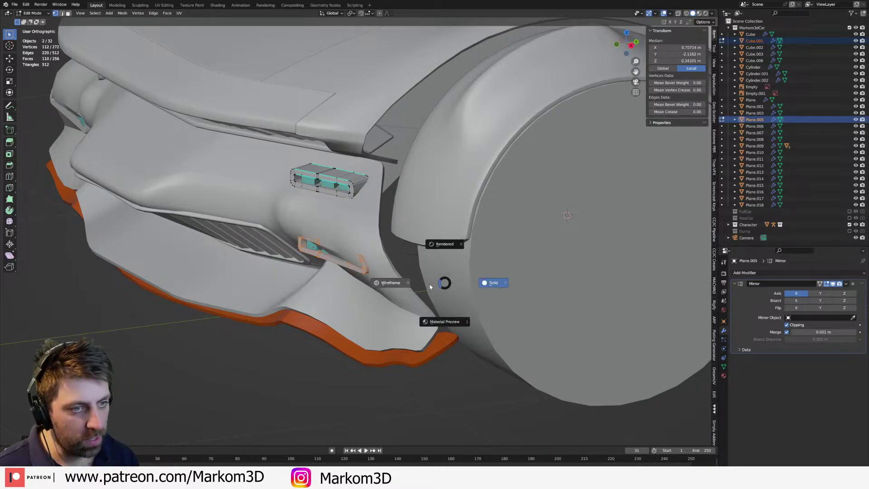
click(362, 265)
key(l)
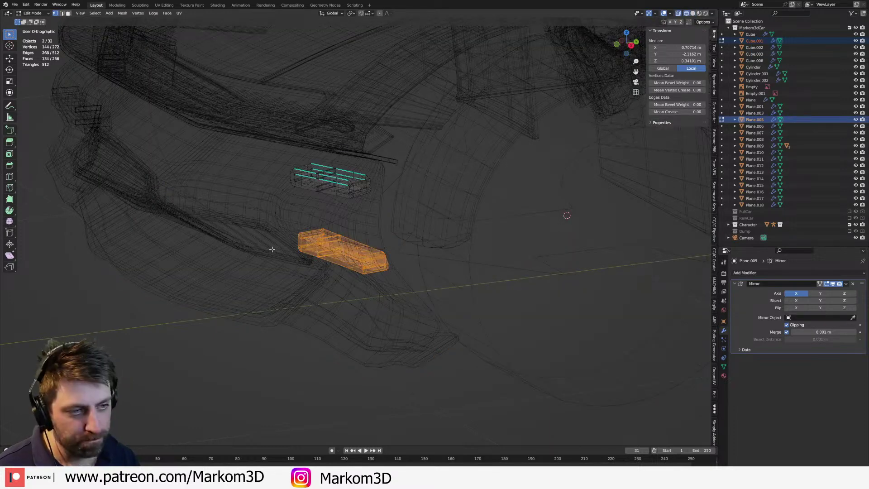
key(z)
click(344, 258)
scroll(376, 277, up, 4)
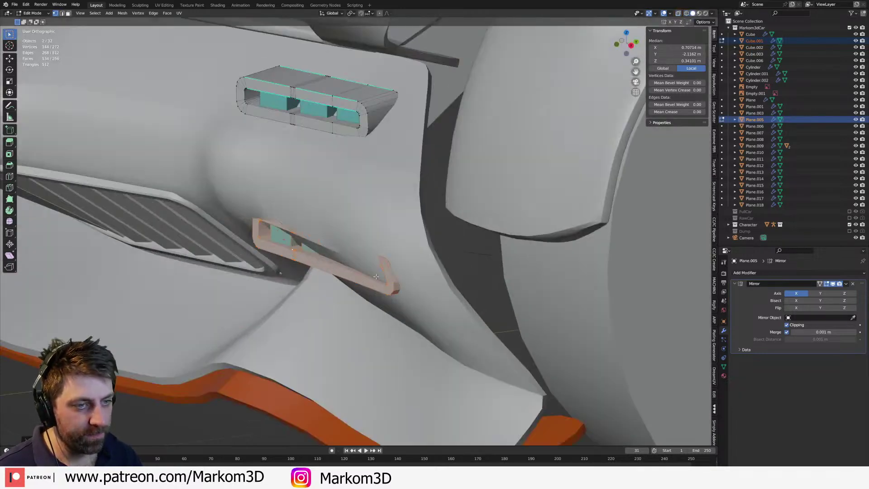
key(g)
key(y)
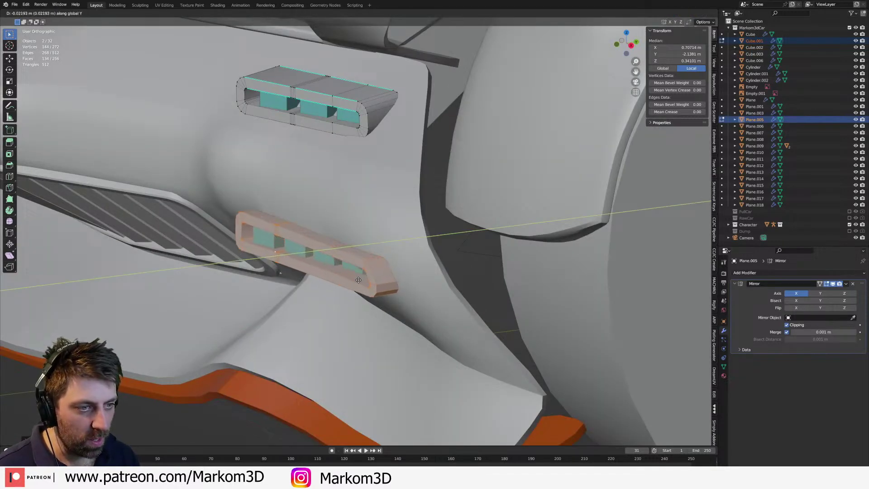
click(353, 280)
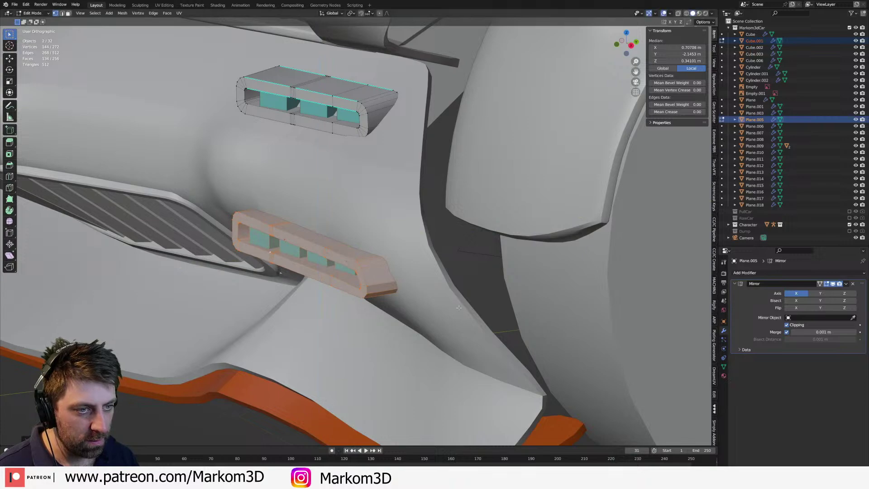
- Preview the whole car in rendered shading and examine the front bumper and its vent lights from several angles
scroll(459, 307, down, 5)
key(Tab)
click(533, 382)
mouse_move(466, 380)
middle_down()
mouse_move(532, 374)
mouse_move(462, 393)
middle_up()
scroll(487, 379, up, 2)
scroll(461, 394, down, 5)
middle_drag(519, 374, 556, 362)
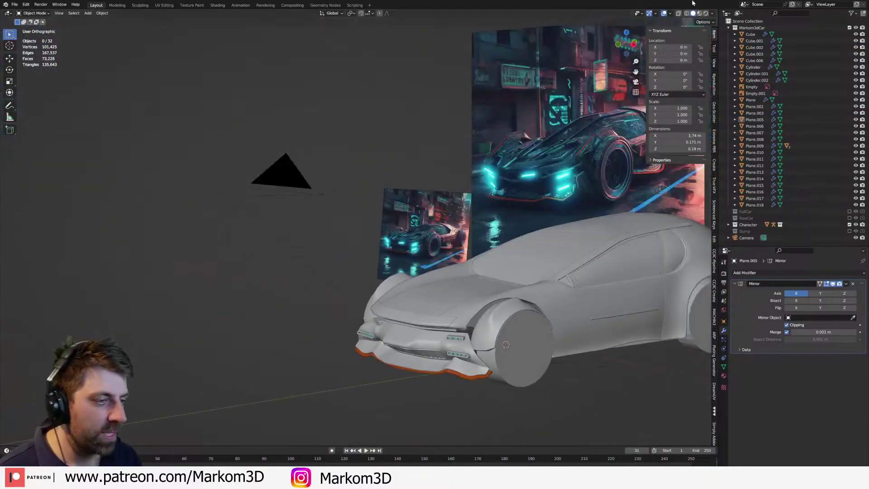
click(699, 13)
scroll(351, 396, down, 2)
mouse_move(351, 395)
middle_down()
mouse_move(290, 320)
mouse_move(230, 317)
mouse_move(289, 313)
mouse_move(267, 326)
middle_up()
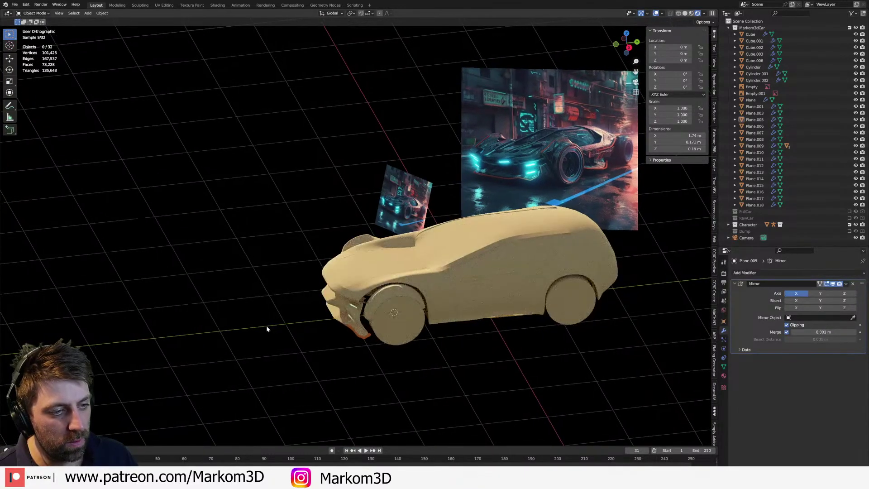
middle_drag(266, 326, 382, 284)
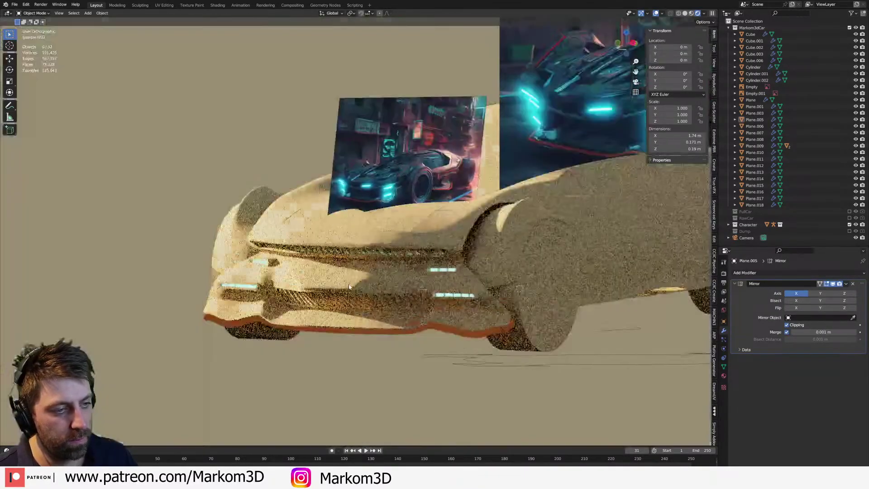
- Delete the side vent frames together with their light inserts from the bumper
scroll(382, 283, up, 5)
click(483, 303)
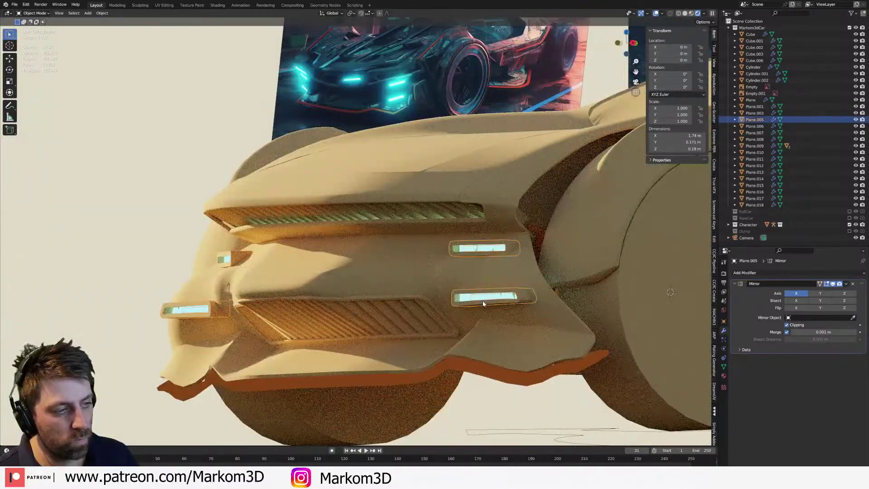
key(Delete)
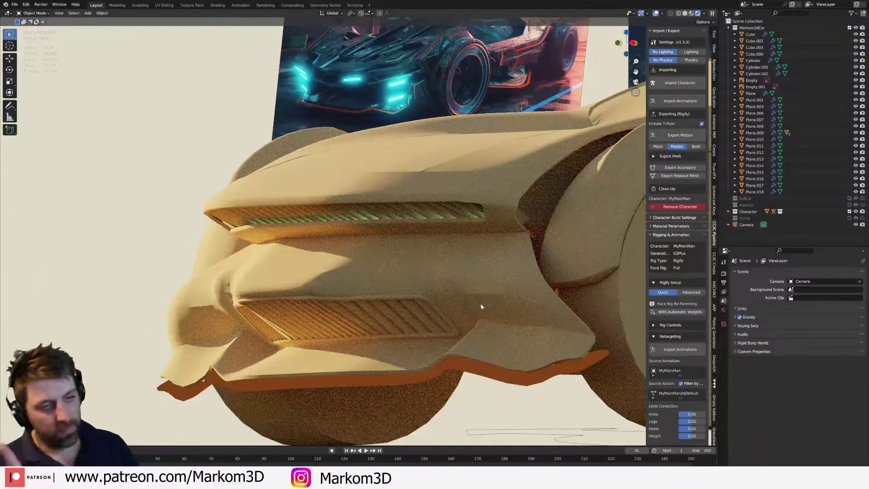
- Open the bumper for mesh editing in solid shading and select the side faces where the vents sat
click(490, 298)
mouse_move(490, 298)
middle_down()
mouse_move(498, 302)
mouse_move(456, 299)
mouse_move(466, 277)
middle_up()
scroll(493, 299, up, 1)
key(Tab)
key(z)
scroll(455, 299, up, 3)
key(3)
click(471, 267)
shift+click(419, 268)
shift+click(405, 209)
shift+click(448, 199)
shift+click(448, 177)
shift+click(422, 171)
middle_drag(421, 174, 385, 169)
scroll(414, 294, up, 2)
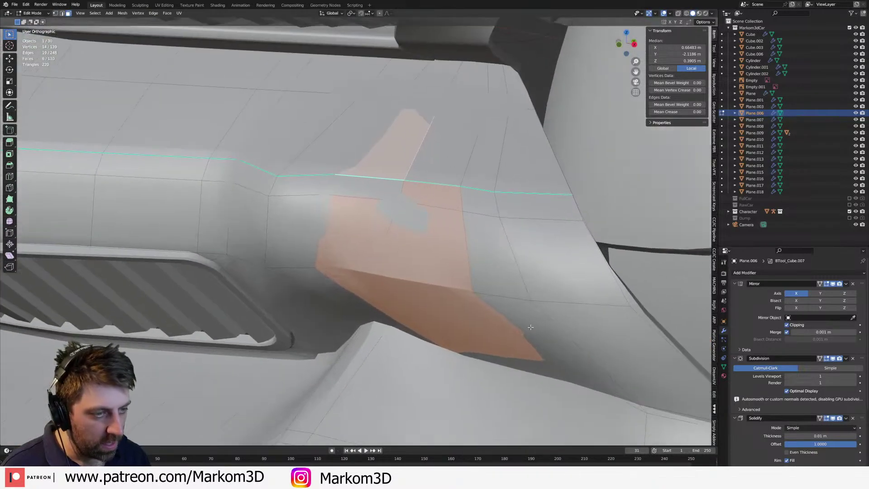
- Try insetting the selected bumper faces twice by a small amount and separating them into their own object
key(i)
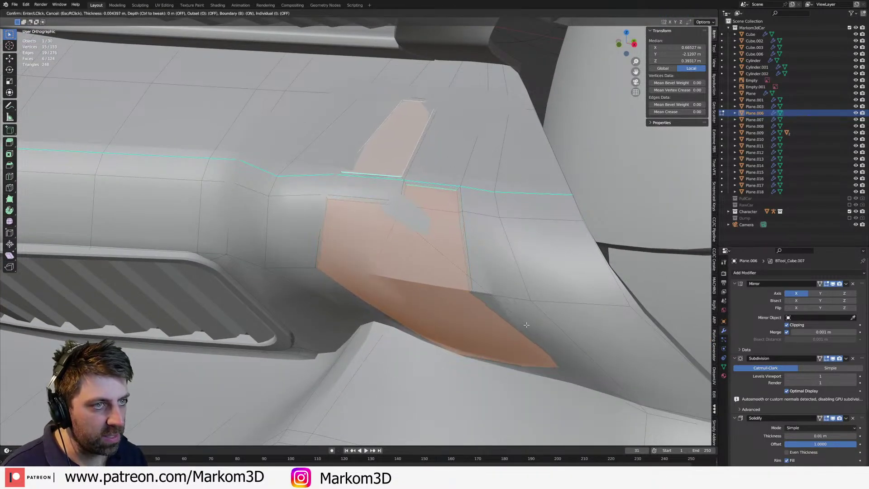
click(526, 325)
middle_drag(526, 324, 553, 384)
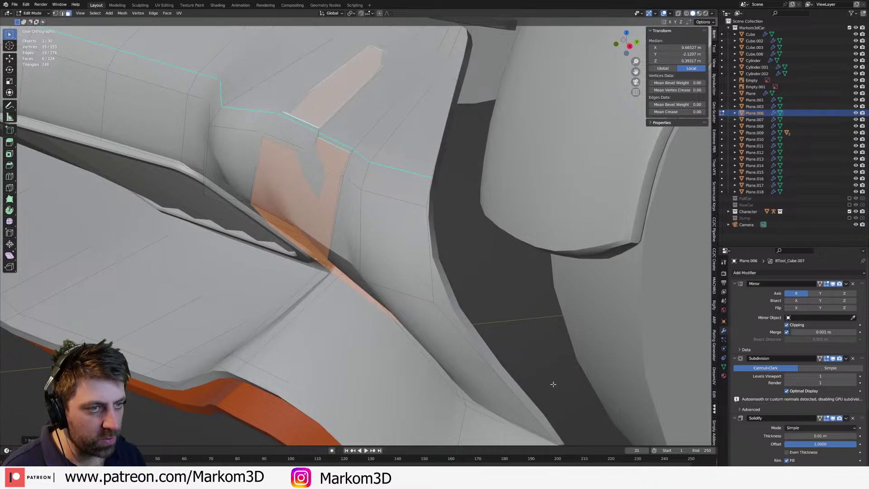
key(i)
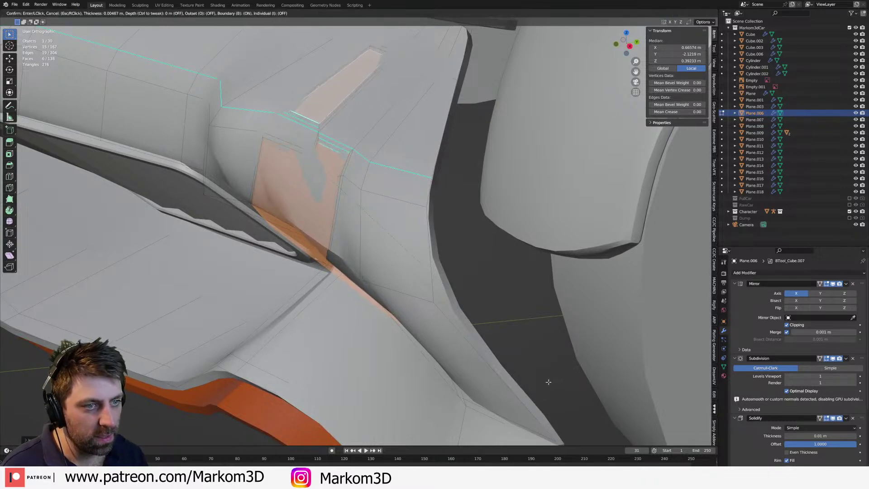
click(547, 382)
key(p)
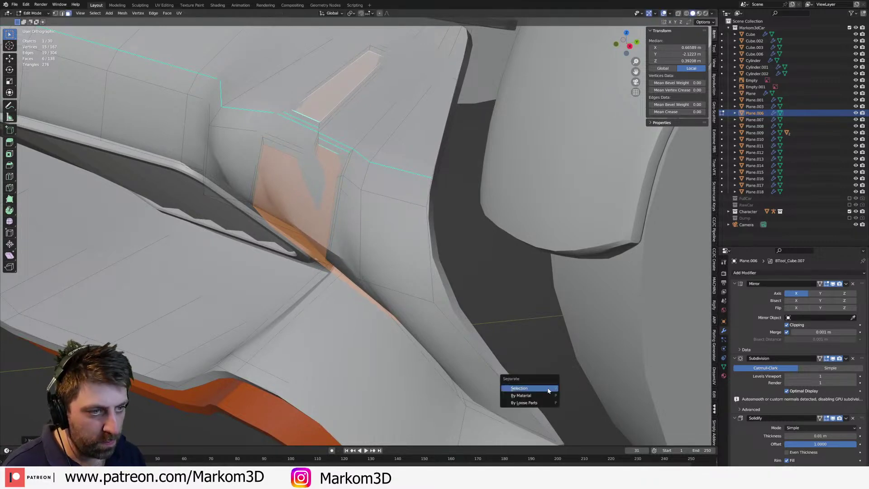
click(545, 387)
- Check the separated faces in wireframe, then undo the separation and both insets
key(Tab)
click(314, 205)
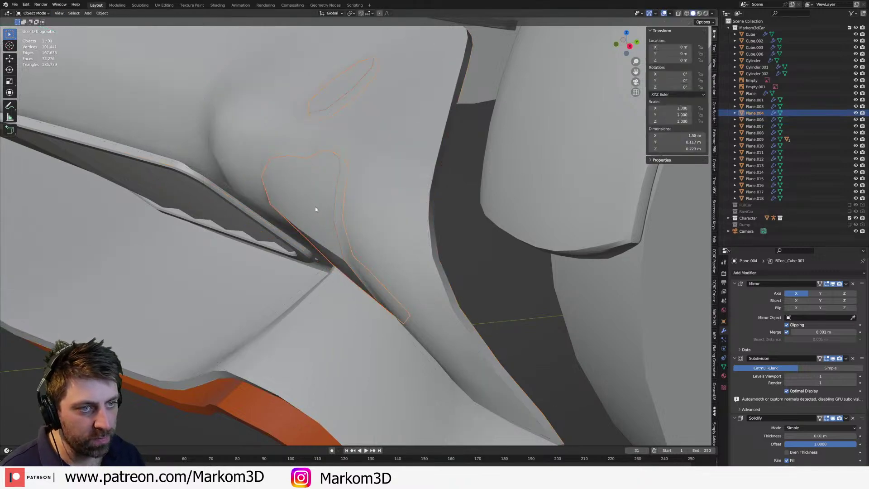
middle_drag(314, 206, 334, 205)
key(z)
click(298, 205)
scroll(358, 235, down, 2)
key(a)
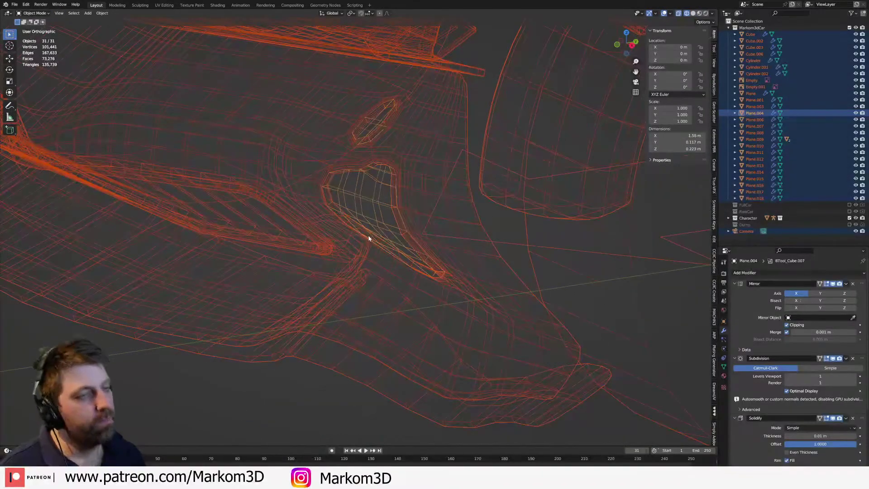
key(ctrl+z)
key(ctrl+z)
key(ctrl+z)
key(ctrl+z)
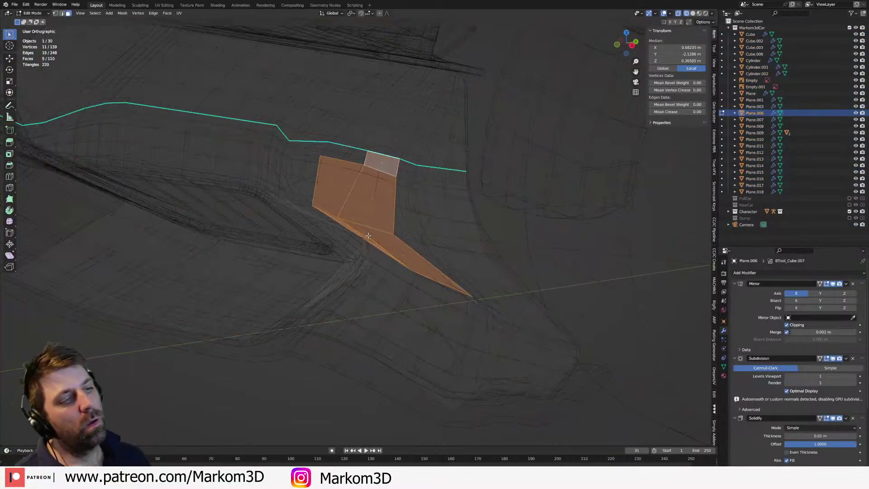
- Add the missing faces above the crease line to the selection, inset the whole area slightly twice, and separate it as its own object
middle_drag(387, 119, 404, 128)
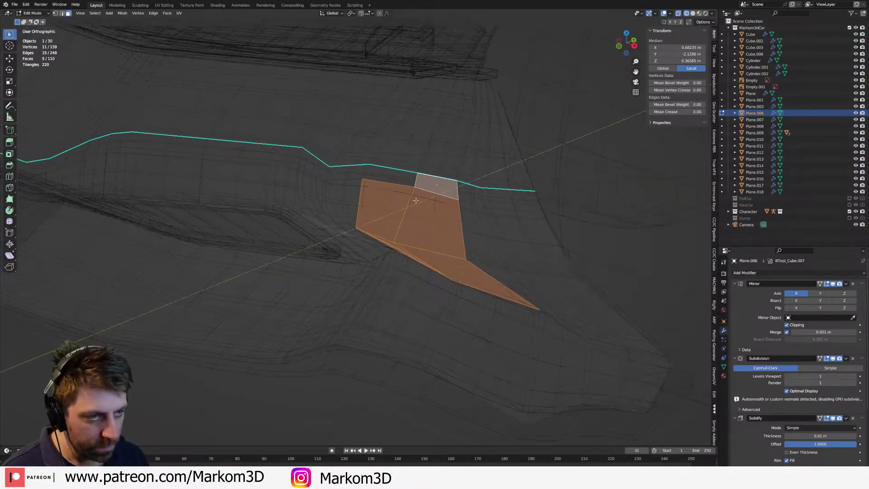
mouse_move(418, 160)
mouse_down()
mouse_move(412, 177)
mouse_move(431, 149)
mouse_up()
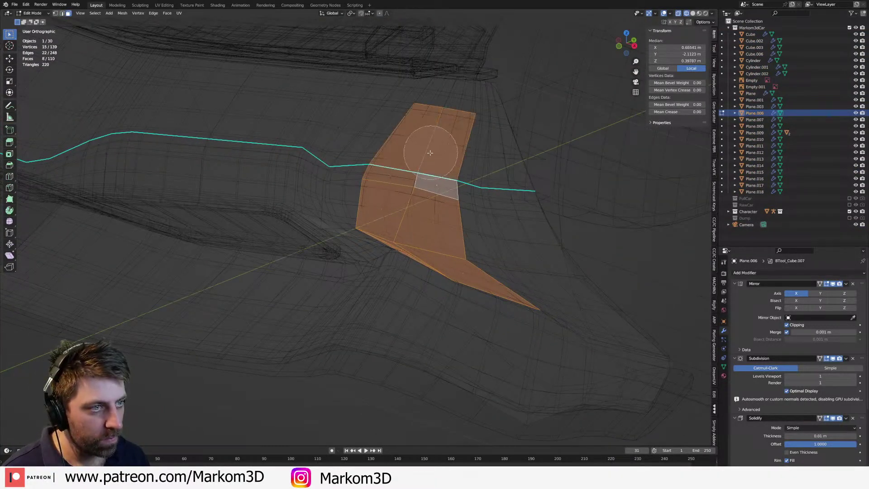
key(Escape)
middle_drag(487, 207, 472, 211)
key(i)
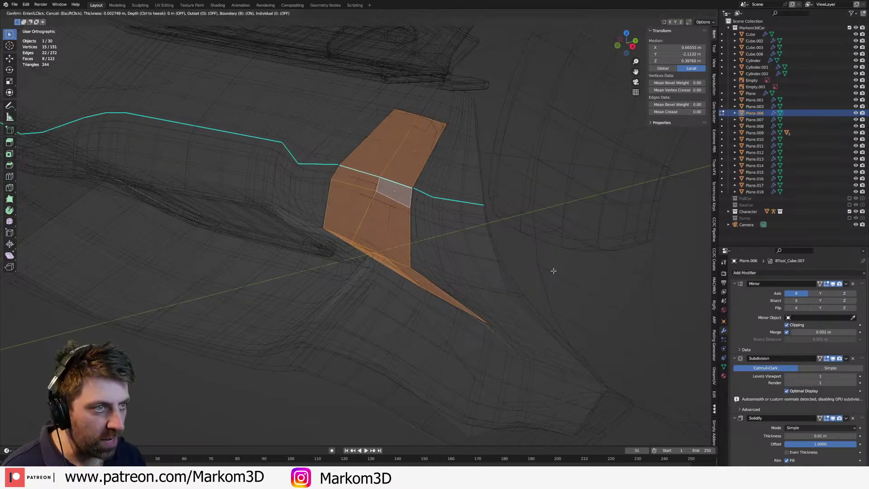
click(550, 269)
key(p)
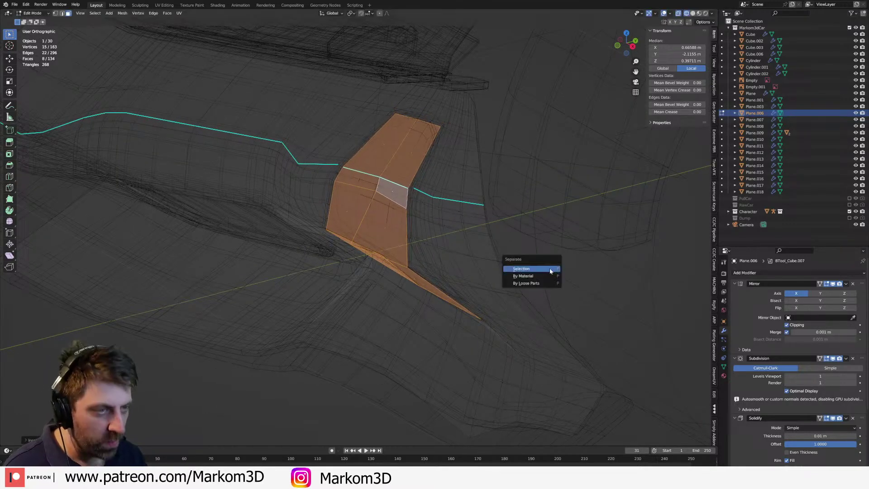
click(533, 266)
key(Tab)
- Select the edge loop around the new bumper opening and extrude it back along Y to form a rim
click(429, 139)
click(436, 134)
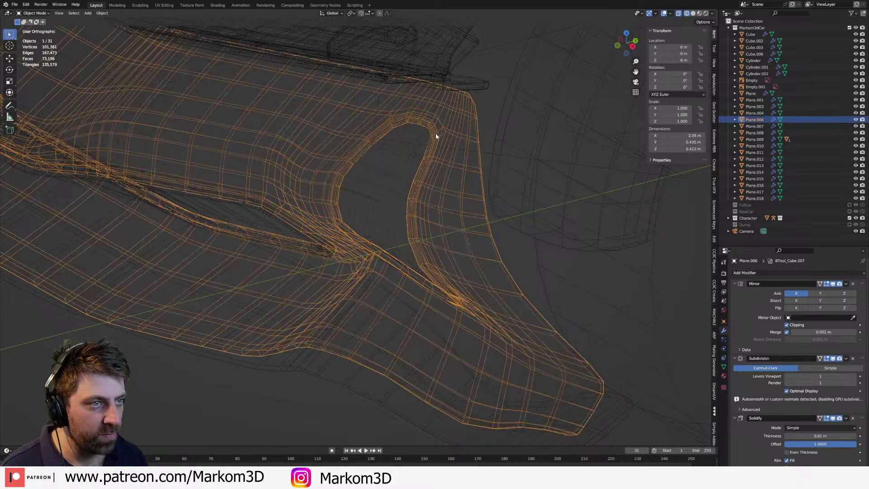
key(Tab)
key(l)
middle_drag(430, 168, 418, 220)
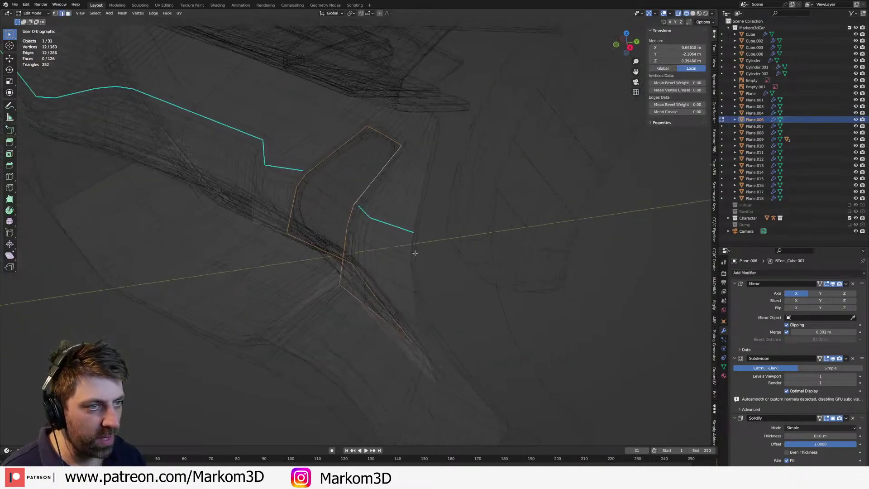
key(e)
key(y)
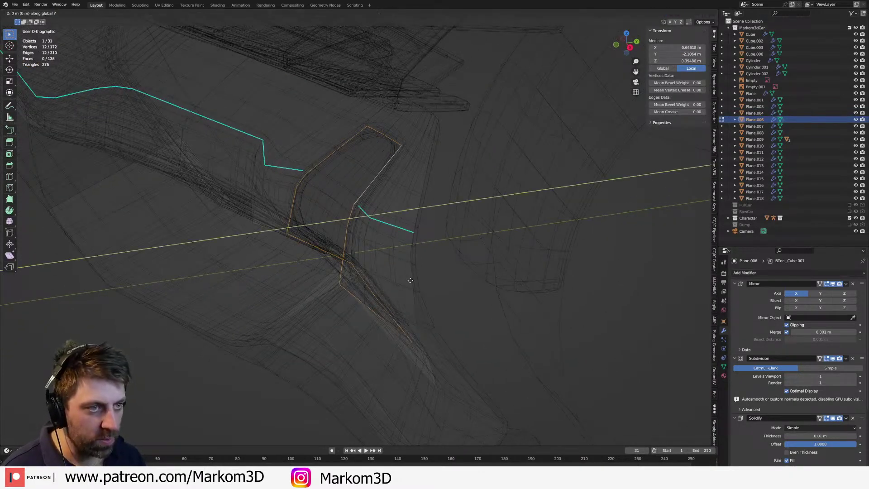
click(471, 252)
- Add loop cuts close to both upper corners of the bumper opening to sharpen them
key(z)
click(524, 249)
mouse_move(379, 236)
middle_down()
mouse_move(374, 212)
mouse_move(427, 297)
middle_up()
scroll(428, 297, up, 2)
scroll(404, 280, up, 4)
shift+middle_drag(461, 176, 509, 261)
click(506, 251)
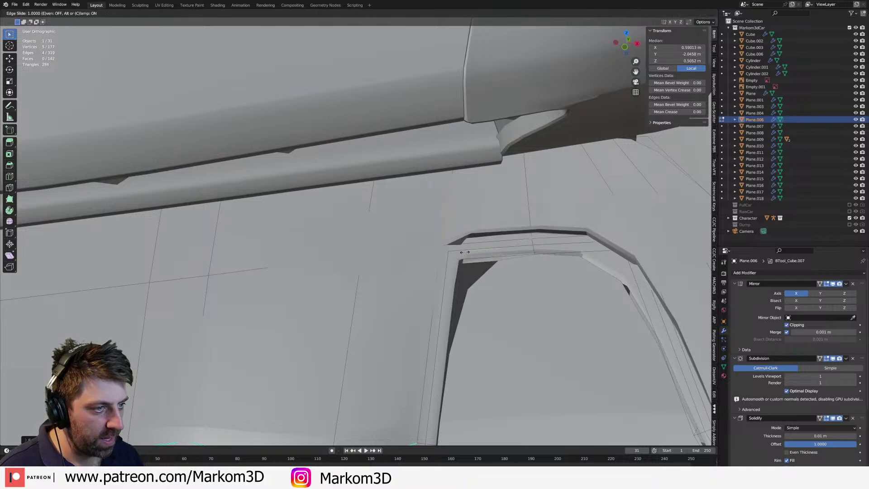
click(470, 256)
key(ctrl+r)
click(627, 241)
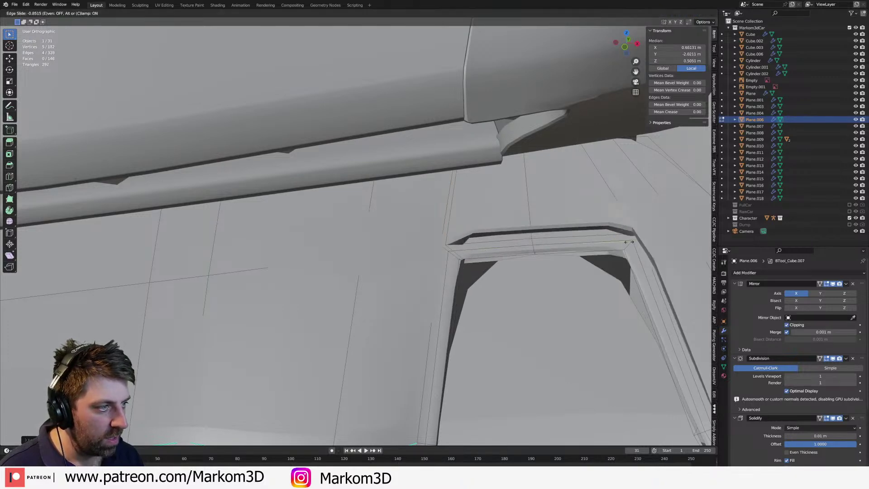
- Add loop cuts close to both lower corners of the bumper opening
shift+middle_drag(632, 244, 570, 136)
scroll(547, 280, down, 5)
middle_drag(589, 317, 555, 264)
click(553, 278)
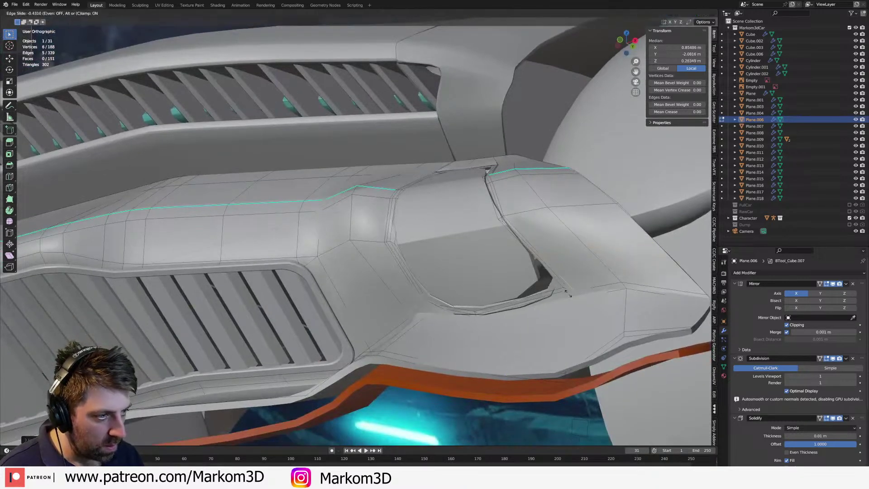
click(424, 302)
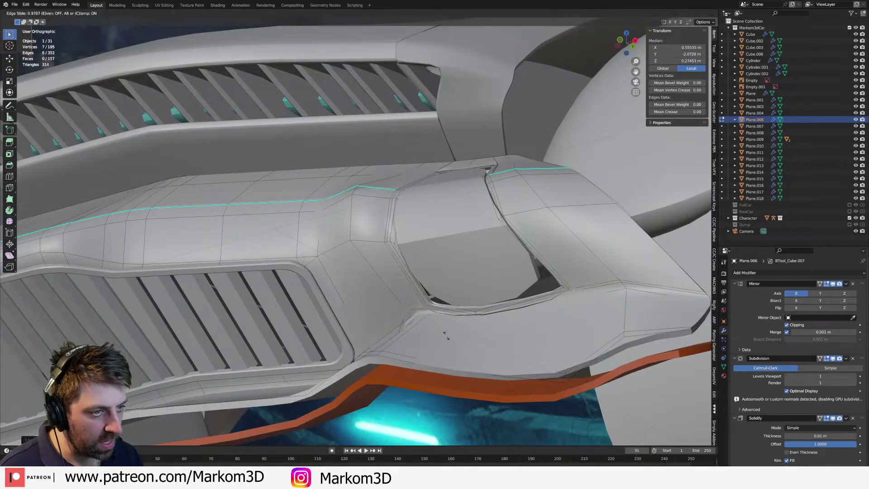
- Switch mesh editing to the separated panel and add loop cuts close to its lower and upper ends
key(alt+q)
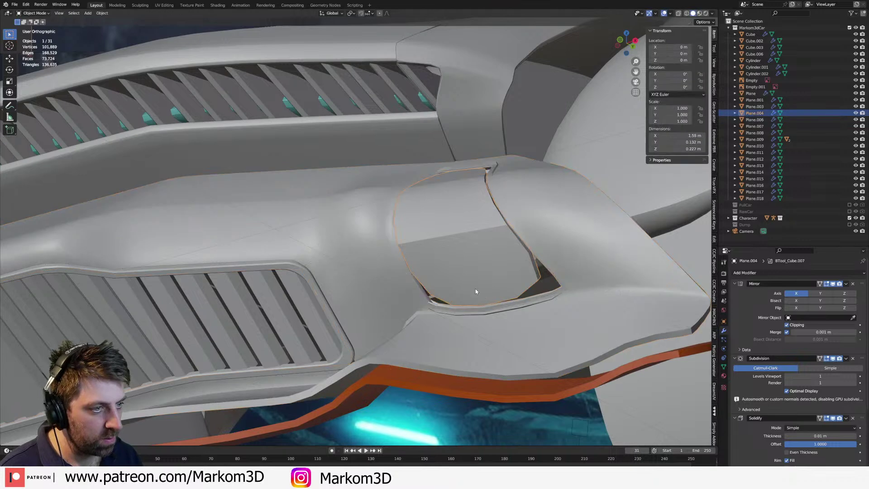
middle_drag(470, 283, 496, 298)
click(476, 301)
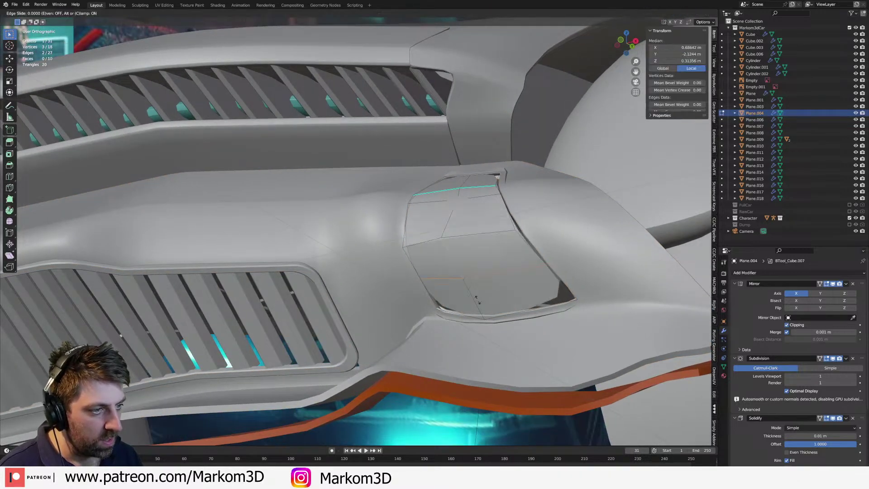
click(488, 346)
middle_drag(489, 346, 482, 391)
key(ctrl+r)
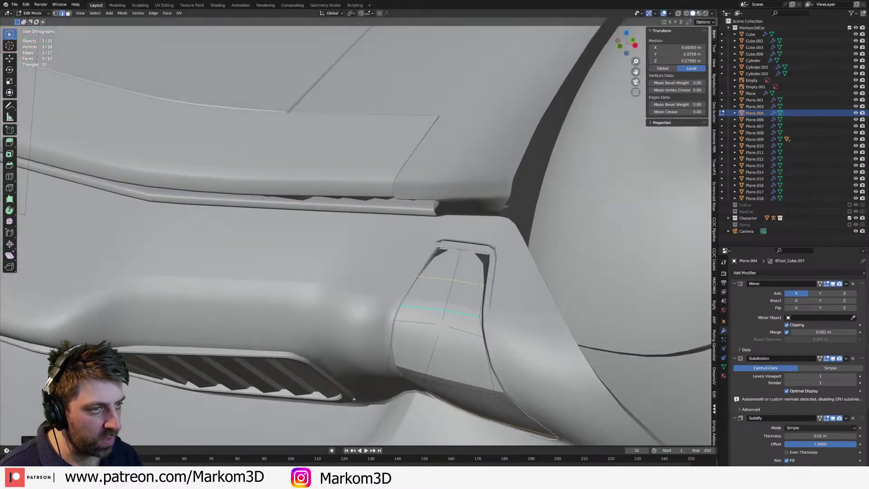
click(469, 249)
click(478, 247)
middle_drag(478, 248, 441, 267)
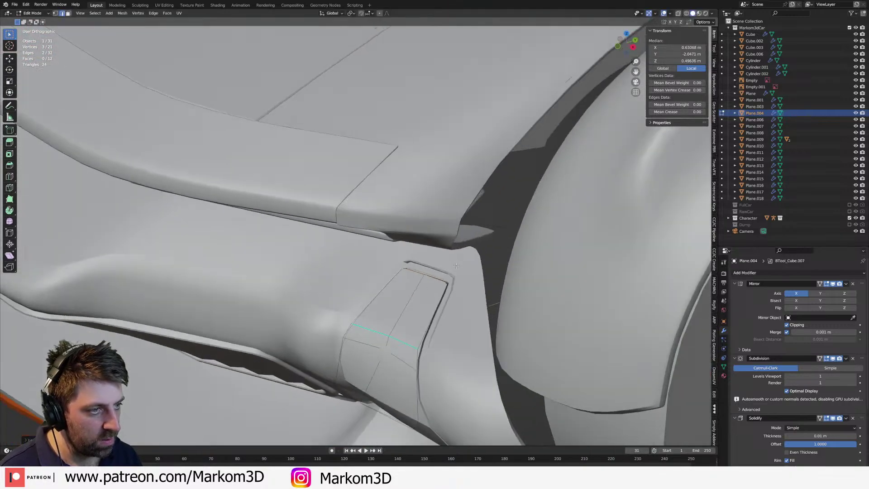
- Switch mesh editing to the front bumper, select the inner edge loop of the opening's rim and scale it to about 0.91
key(Tab)
click(439, 270)
scroll(439, 274, up, 4)
key(Tab)
key(z)
click(383, 248)
key(a)
mouse_move(382, 248)
middle_down()
mouse_move(367, 239)
mouse_move(395, 248)
middle_up()
key(z)
click(413, 239)
scroll(395, 248, down, 3)
key(z)
click(344, 254)
scroll(335, 270, up, 5)
middle_drag(335, 270, 306, 218)
alt+click(305, 201)
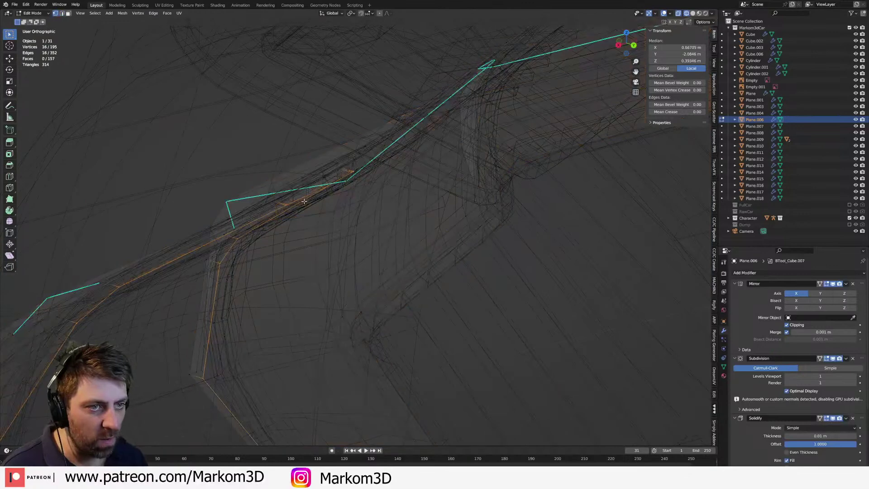
click(468, 297)
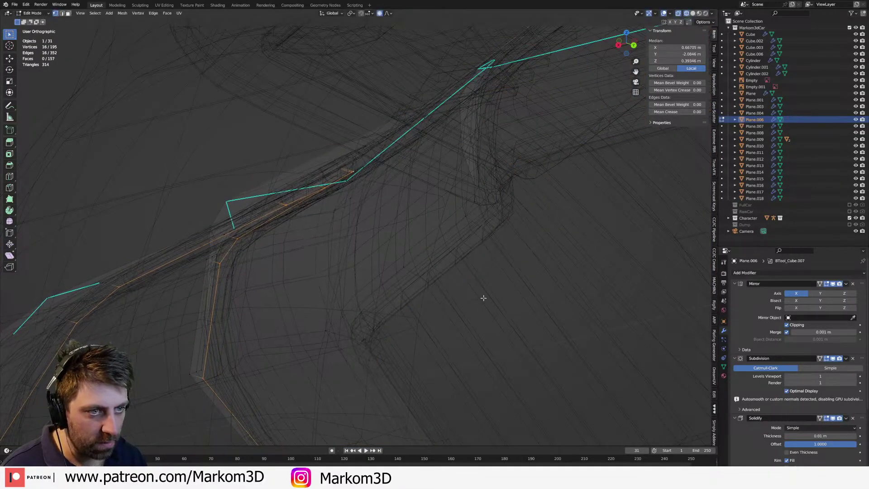
key(s)
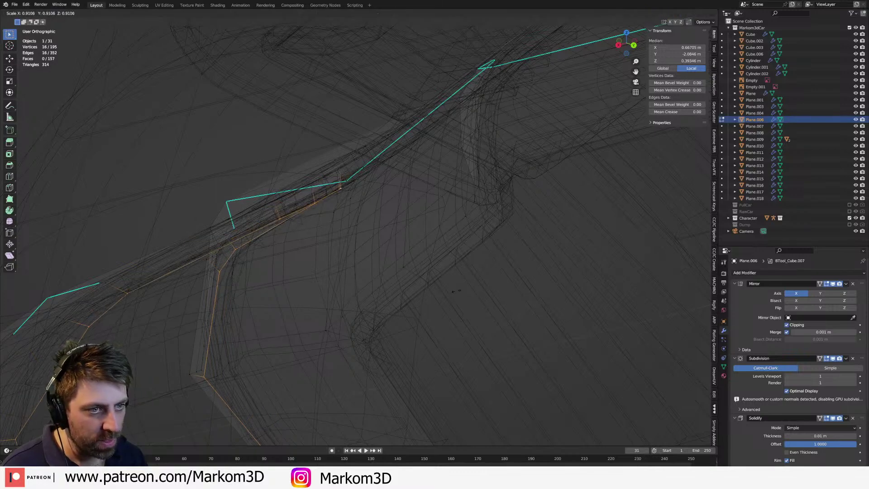
click(457, 291)
- Move the scaled rim loop slightly farther back into the bumper in the side view
key(z)
click(488, 292)
middle_drag(453, 293, 494, 290)
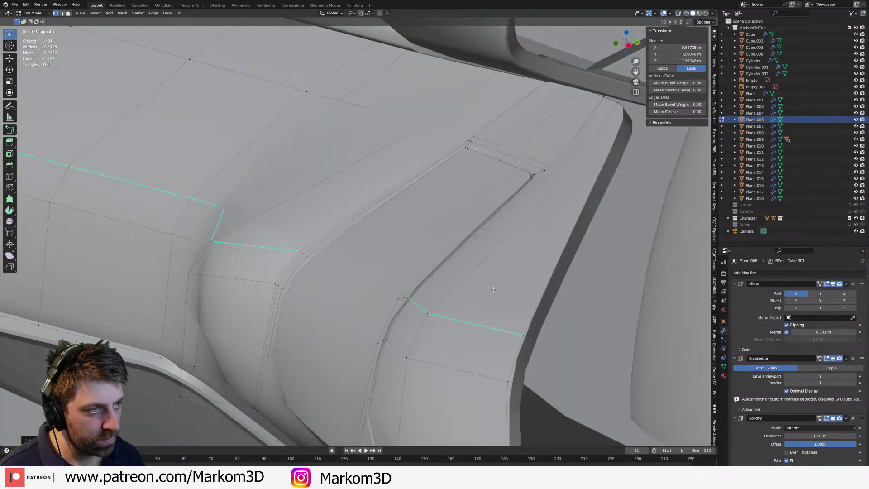
key(KP_3)
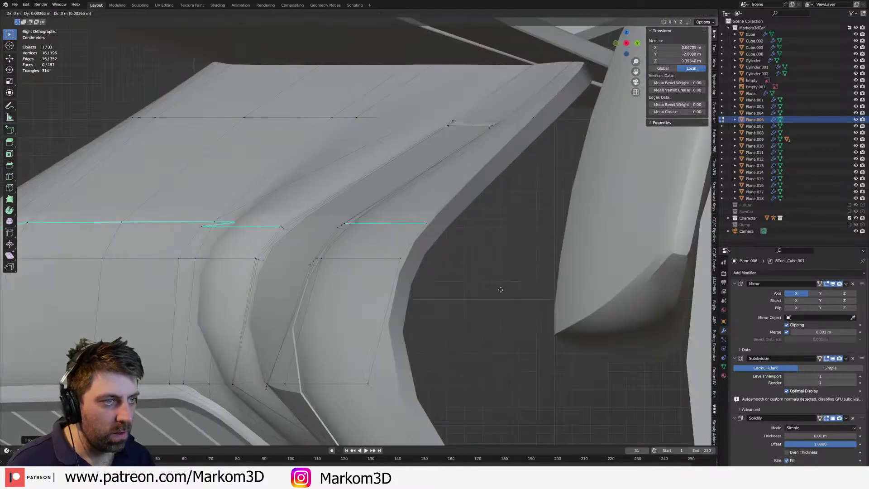
mouse_move(507, 294)
middle_down()
mouse_move(496, 291)
mouse_move(516, 295)
mouse_move(538, 240)
middle_up()
- Close the back of the bumper opening by grid filling the rim's inner edge loop
key(z)
click(486, 286)
key(a)
alt+click(558, 271)
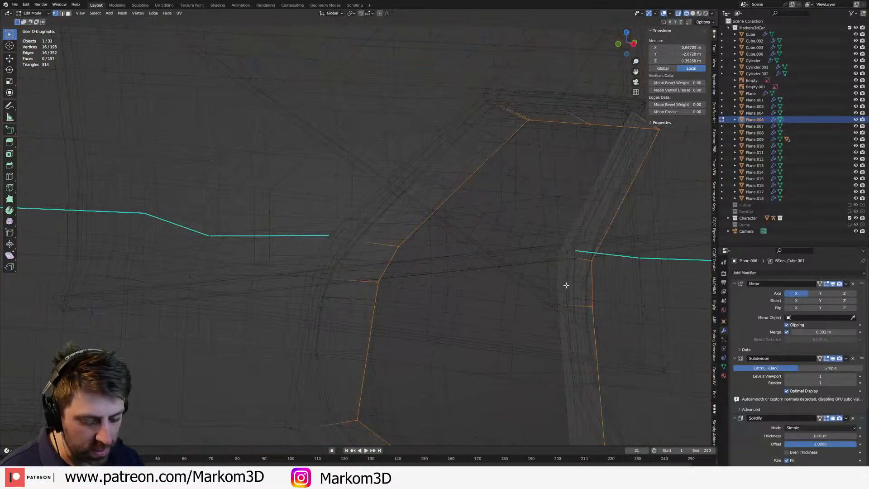
key(ctrl+f)
click(567, 288)
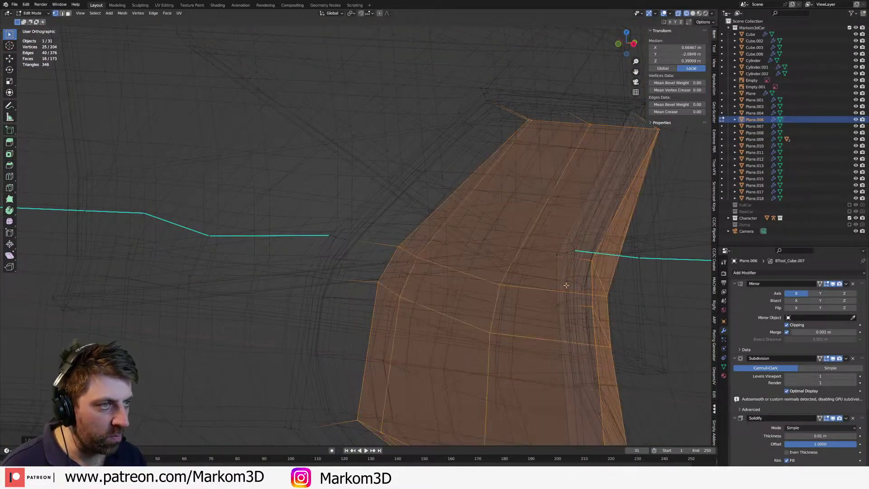
middle_drag(567, 288, 533, 337)
key(Tab)
key(z)
click(584, 330)
key(z)
mouse_move(589, 329)
middle_down()
mouse_move(583, 318)
mouse_move(532, 311)
middle_up()
click(549, 315)
- Add two loop cuts running around the rim of the bumper opening to tighten its edges
key(Tab)
key(ctrl+r)
click(523, 217)
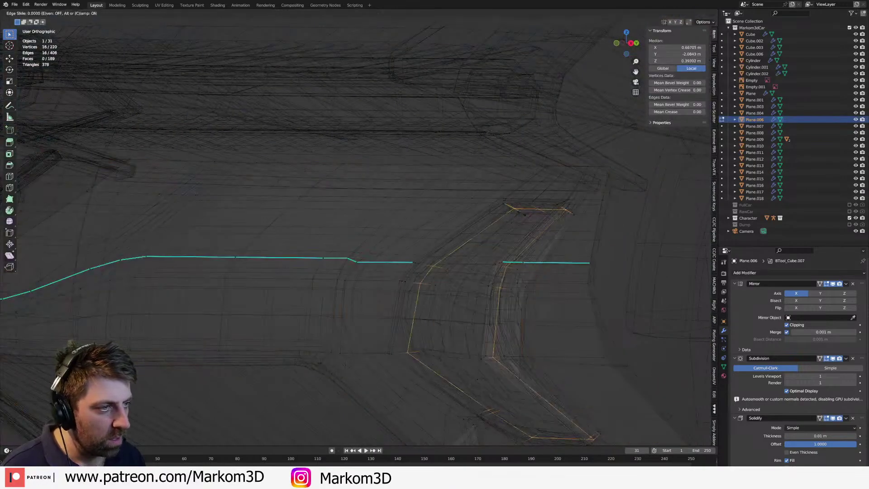
key(ctrl+r)
click(517, 213)
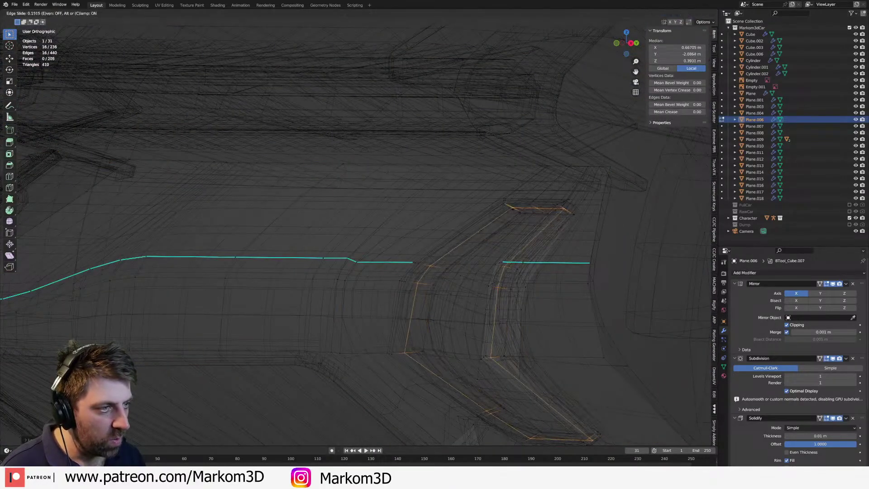
click(488, 233)
key(Tab)
- Enable even thickness on the bumper's Solidify modifier
middle_drag(488, 233, 511, 240)
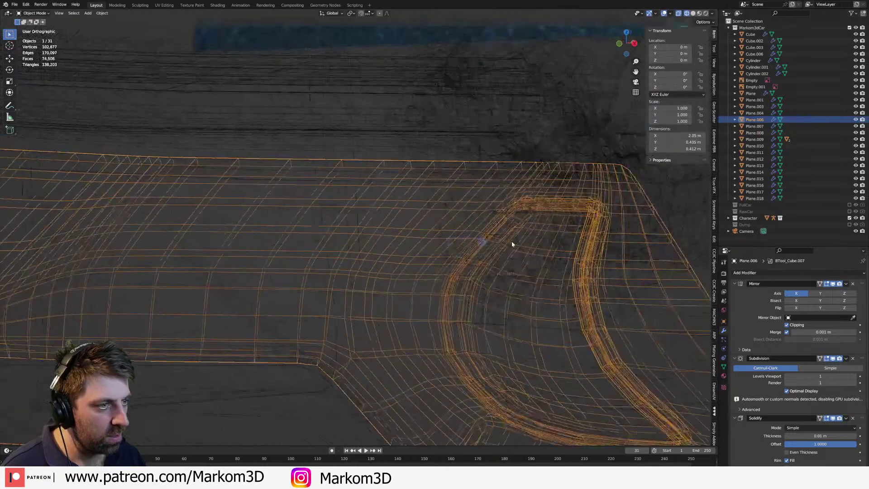
key(z)
click(559, 254)
middle_drag(561, 256, 501, 258)
click(501, 259)
middle_drag(537, 217, 396, 240)
click(464, 252)
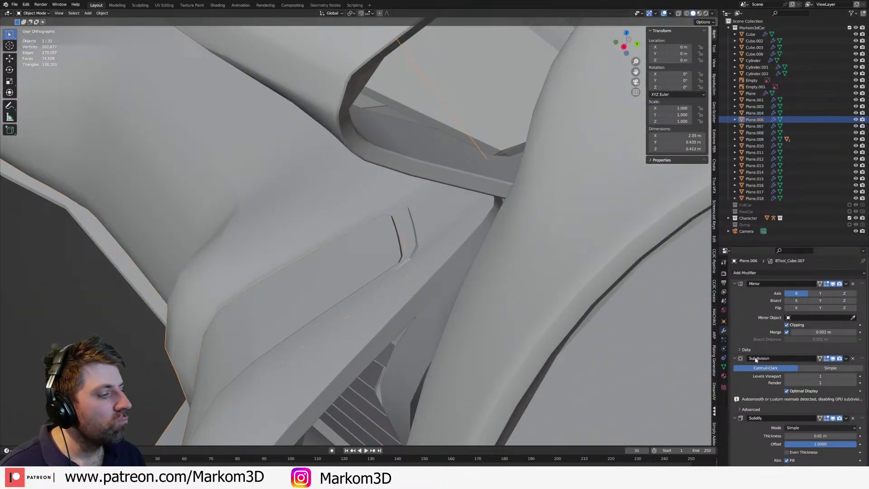
scroll(784, 430, down, 4)
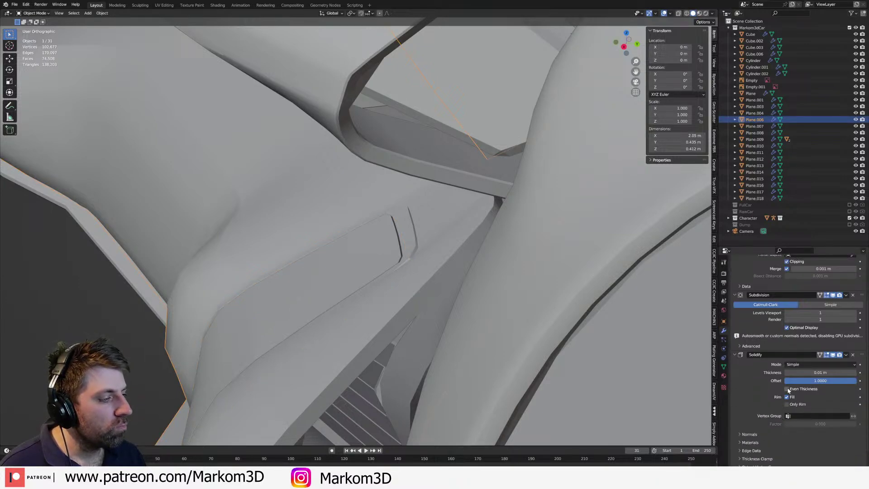
scroll(434, 313, down, 3)
- Examine the upper corner of the bumper opening in wireframe and solid shading for rim geometry poking through the surface
mouse_move(435, 313)
middle_down()
mouse_move(406, 316)
mouse_move(411, 276)
mouse_move(340, 281)
mouse_move(418, 280)
middle_up()
key(Tab)
key(z)
click(377, 276)
key(a)
scroll(340, 282, up, 3)
scroll(539, 277, down, 4)
middle_drag(540, 277, 489, 279)
scroll(349, 304, up, 1)
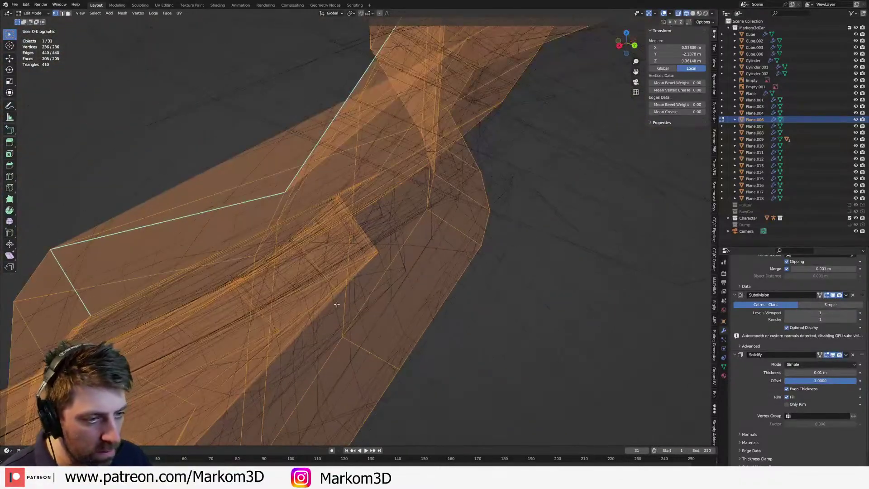
click(335, 287)
key(ctrl+KP_Add)
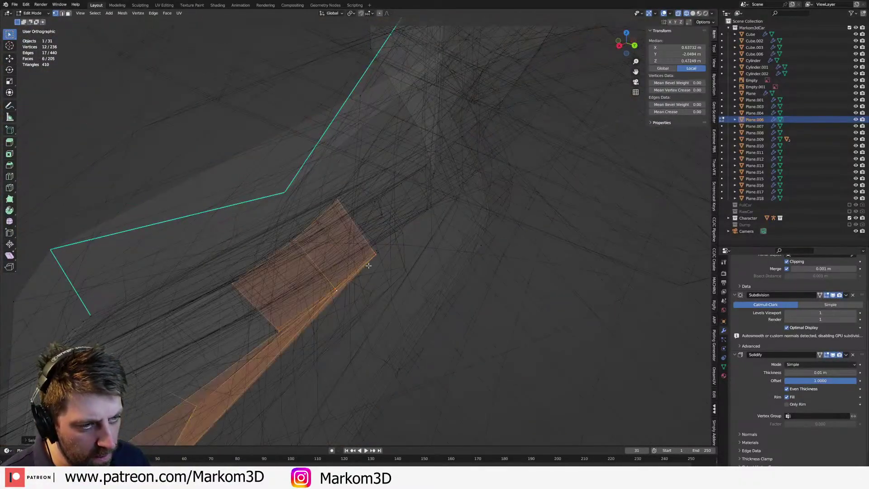
middle_drag(368, 266, 379, 268)
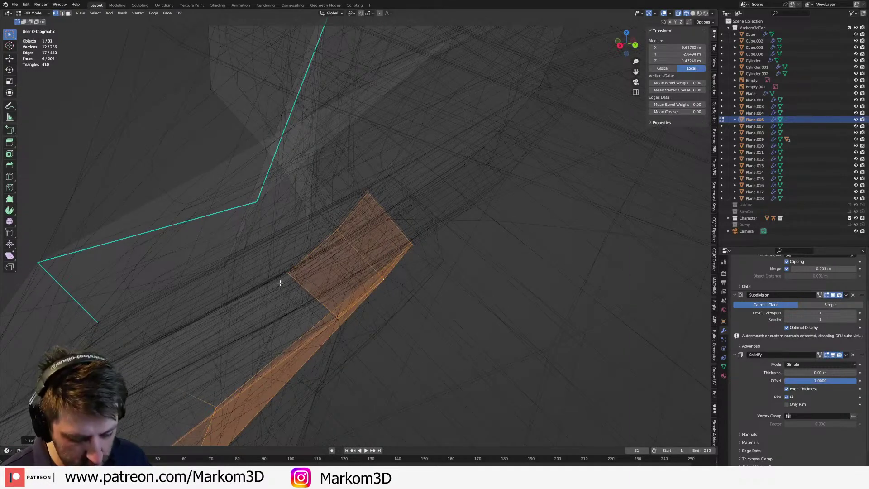
middle_drag(301, 277, 311, 276)
key(a)
scroll(311, 276, up, 8)
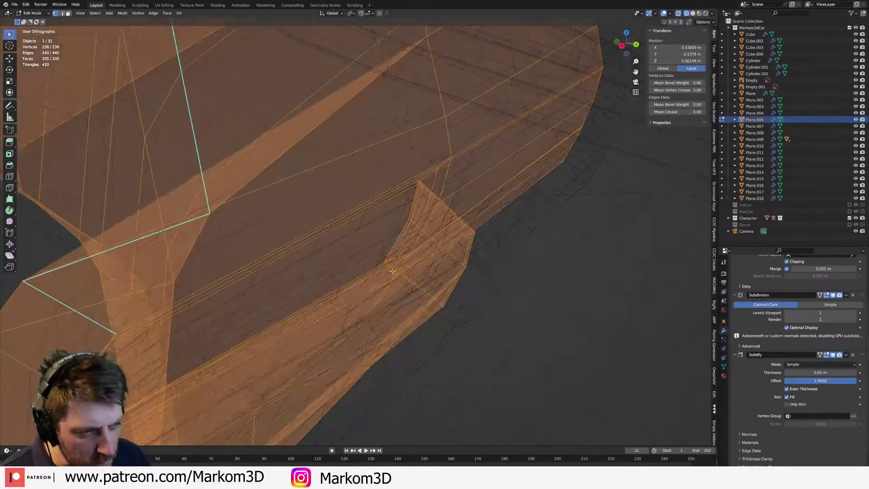
middle_drag(393, 327, 445, 253)
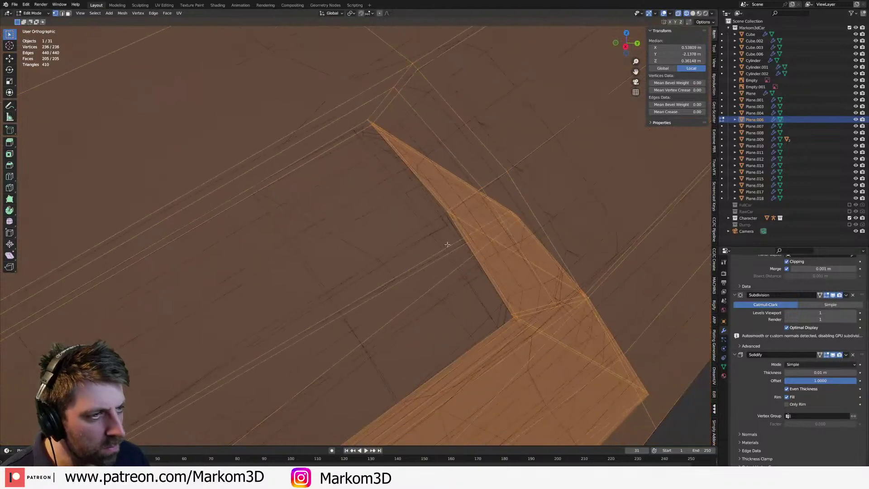
middle_drag(456, 225, 650, 332)
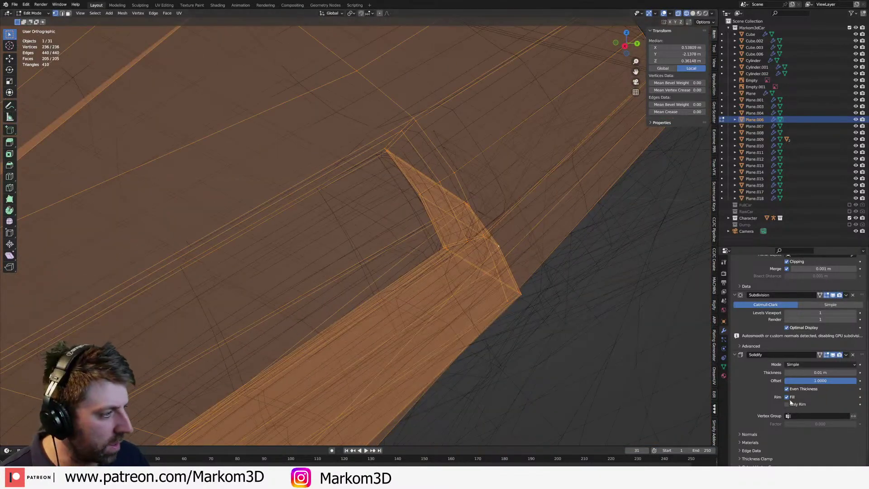
key(z)
click(511, 271)
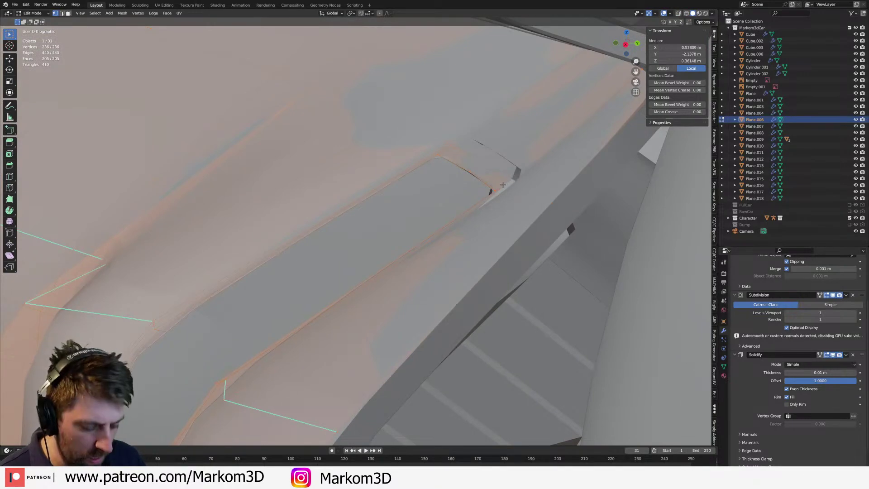
scroll(503, 185, down, 6)
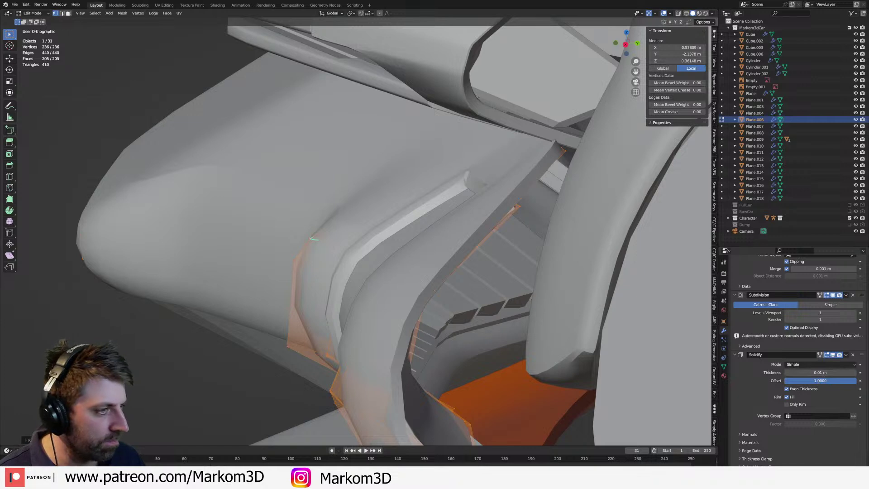
- Set the offset of the bumper's Solidify modifier to -1 and check the opening's upper corner
drag(836, 381, 786, 381)
middle_drag(534, 290, 464, 343)
scroll(468, 299, up, 3)
scroll(494, 292, down, 5)
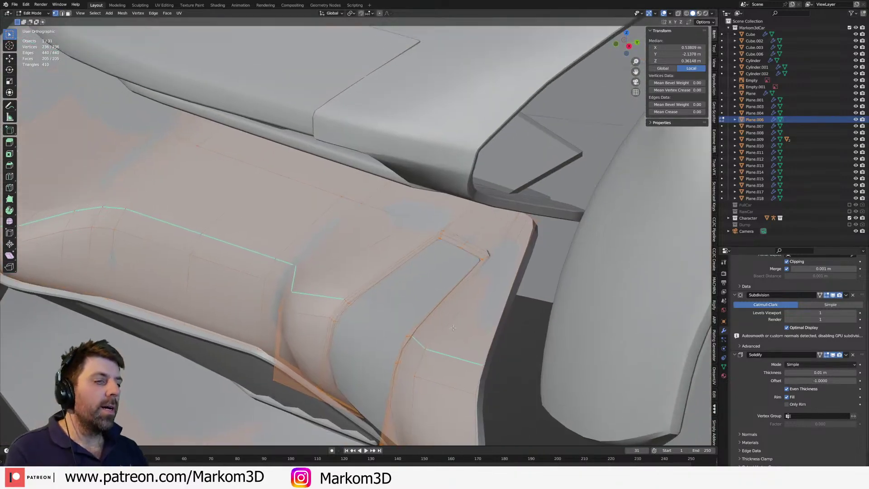
scroll(470, 317, up, 5)
shift+middle_drag(476, 178, 433, 230)
scroll(489, 280, down, 5)
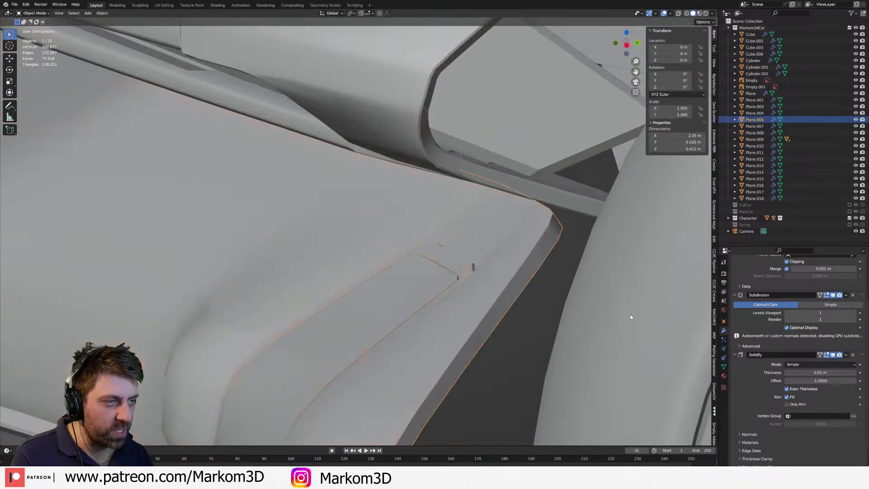
key(Tab)
- Hide the front wheel and the surrounding body parts that block the view behind the bumper
click(629, 316)
scroll(629, 317, down, 4)
shift+middle_drag(616, 361, 608, 415)
shift+middle_drag(585, 380, 436, 326)
key(h)
click(504, 348)
key(h)
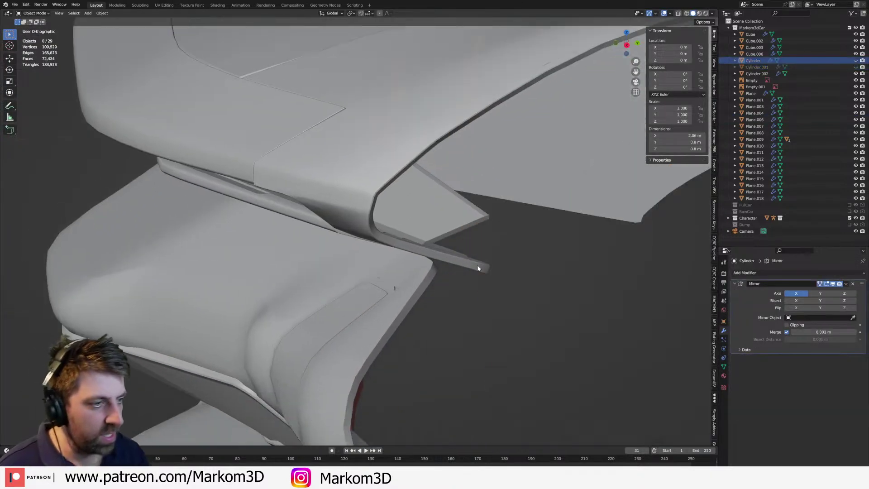
click(460, 267)
key(h)
click(449, 230)
key(h)
click(426, 243)
key(h)
click(336, 216)
click(384, 165)
key(h)
click(350, 180)
key(h)
- Enter mesh editing on the bumper from behind and turn off the viewport display of its Solidify modifier
middle_drag(351, 183, 409, 222)
scroll(409, 221, up, 3)
click(435, 239)
key(Tab)
middle_drag(457, 204, 465, 198)
key(Tab)
scroll(465, 191, up, 3)
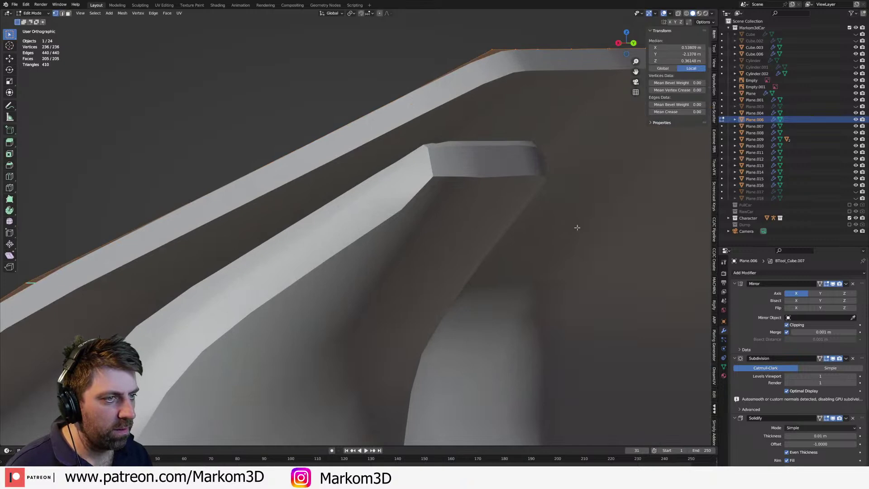
scroll(817, 406, down, 1)
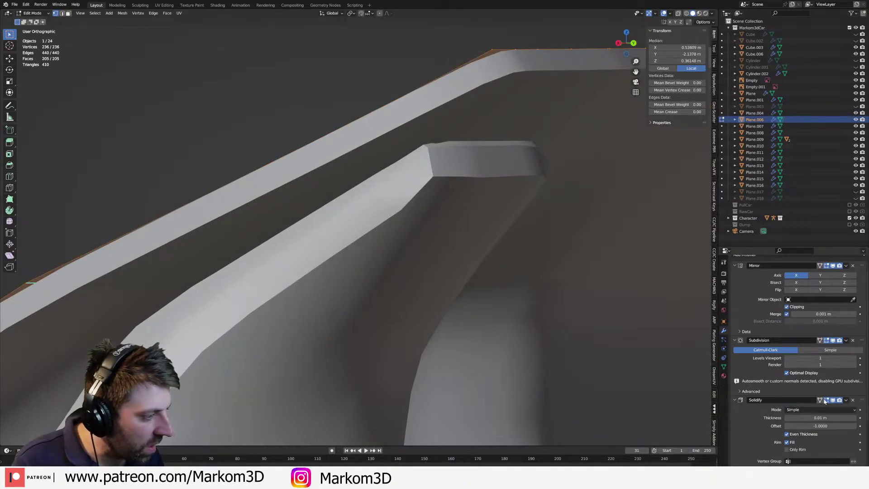
click(826, 400)
middle_drag(437, 301, 444, 250)
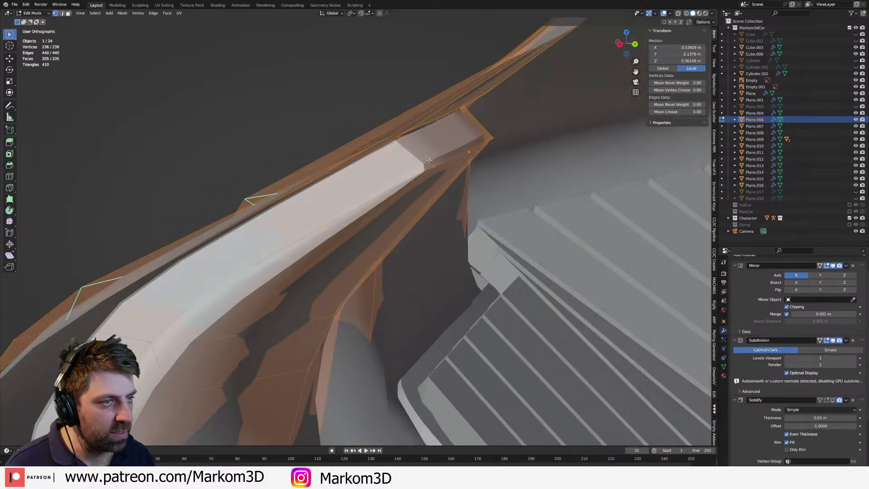
- Circle-select the vertices along the rear upper edge of the opening's rim and move them down along Z
click(438, 166)
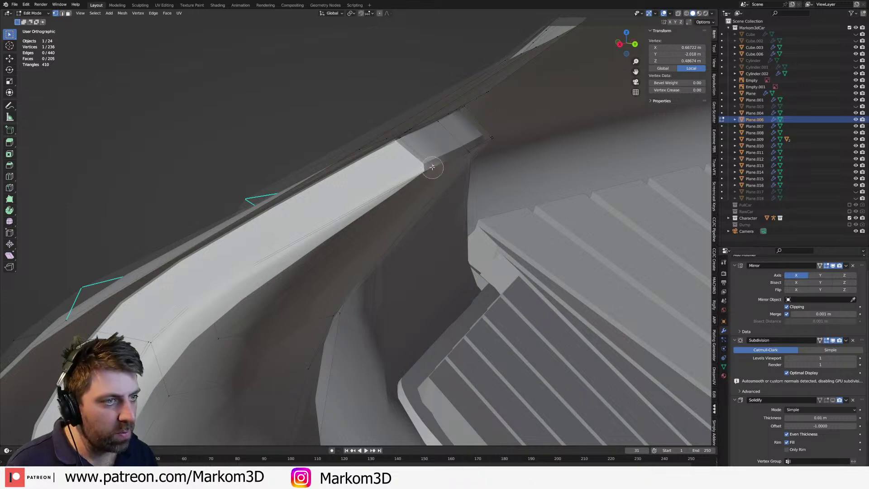
drag(433, 167, 485, 154)
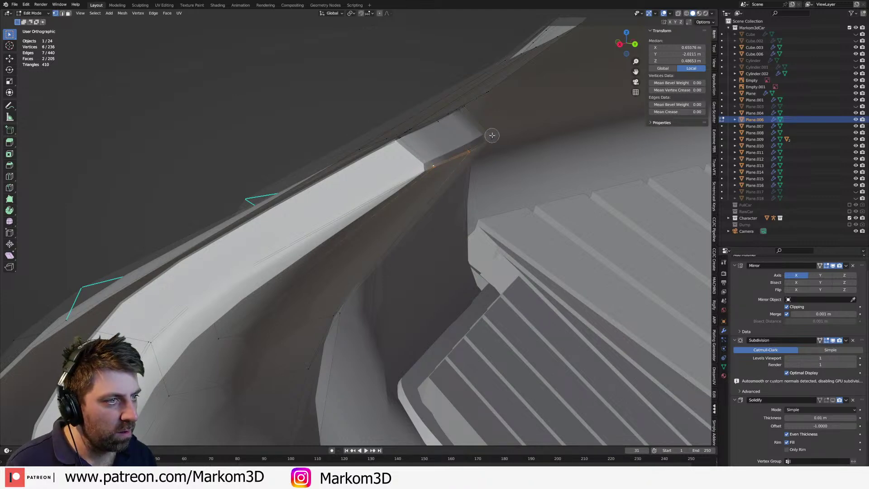
key(g)
key(z)
click(534, 199)
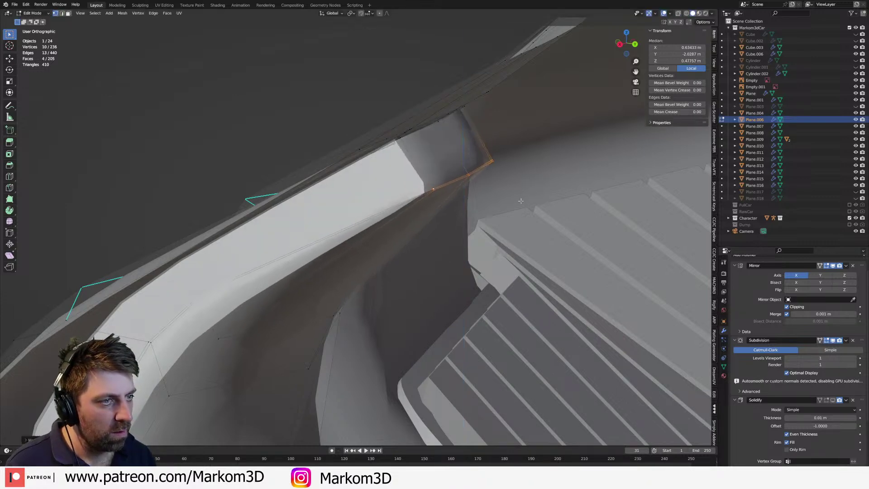
key(KP_Decimal)
scroll(493, 193, down, 3)
middle_drag(497, 185, 502, 257)
key(Tab)
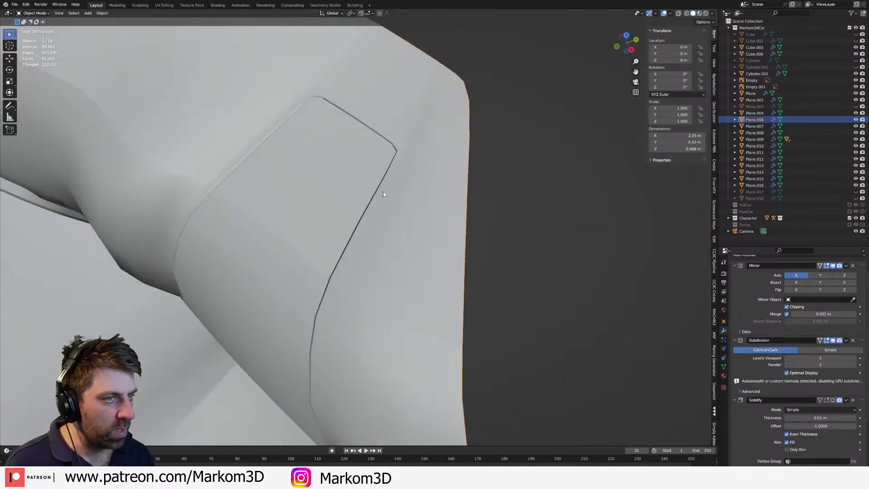
- Turn the bumper's Solidify modifier back on in the viewport and unhide all hidden objects
key(Tab)
key(Tab)
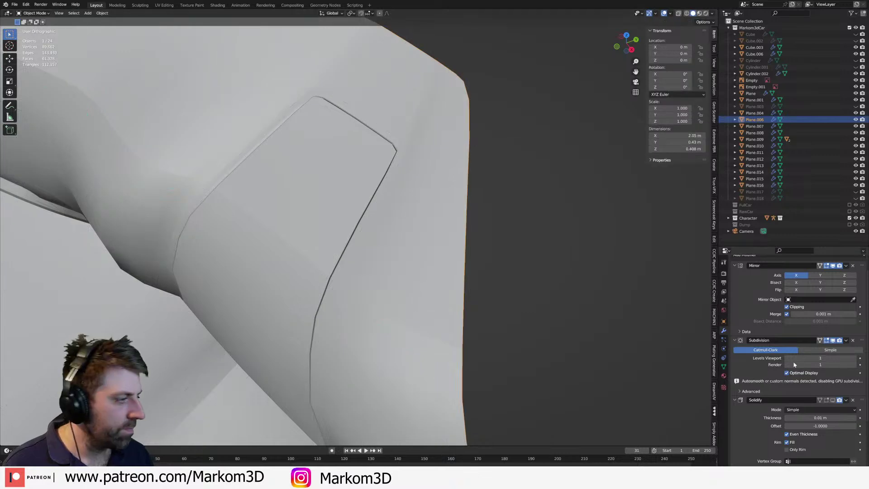
click(832, 400)
middle_drag(503, 276, 481, 290)
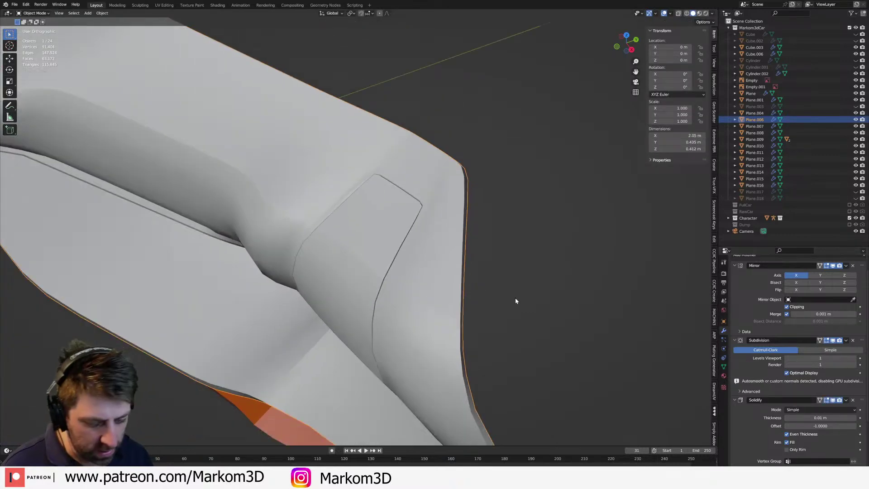
key(alt+h)
middle_drag(434, 305, 471, 277)
- Select the separate panel set into the bumper's side opening and open its material settings
click(336, 266)
middle_drag(362, 310, 392, 301)
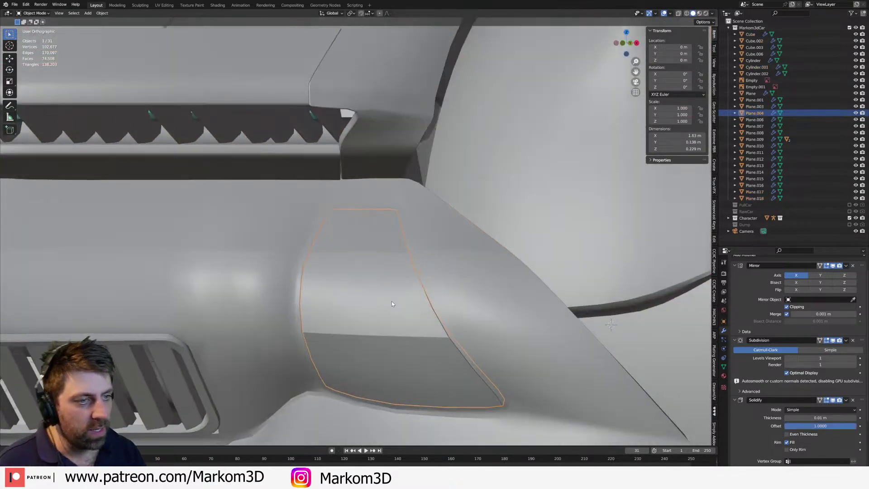
scroll(399, 300, up, 2)
click(724, 376)
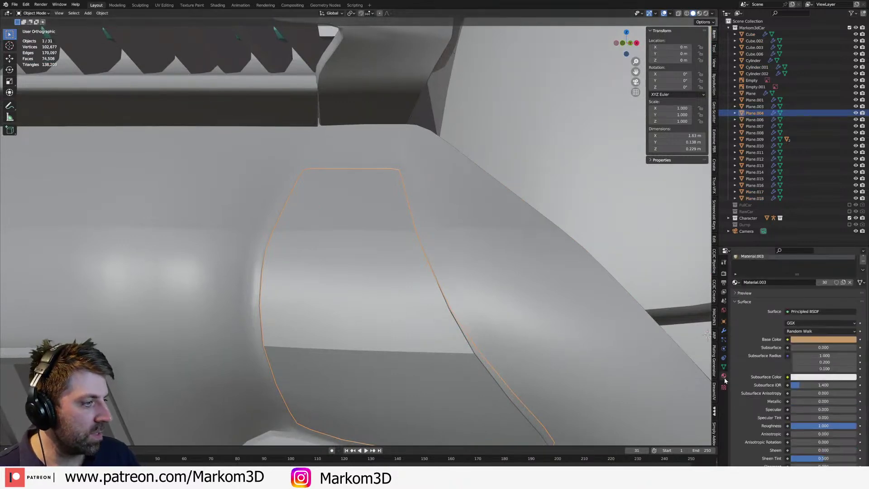
click(736, 301)
scroll(770, 344, down, 5)
scroll(772, 339, down, 10)
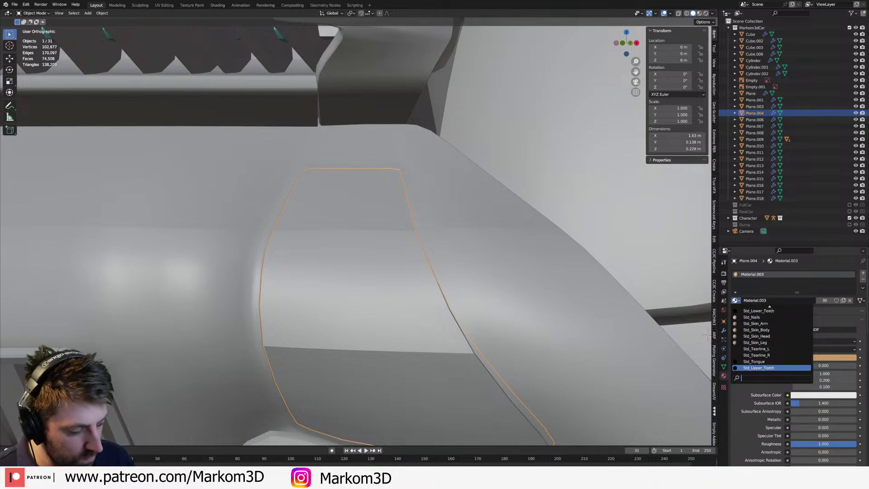
text(em)
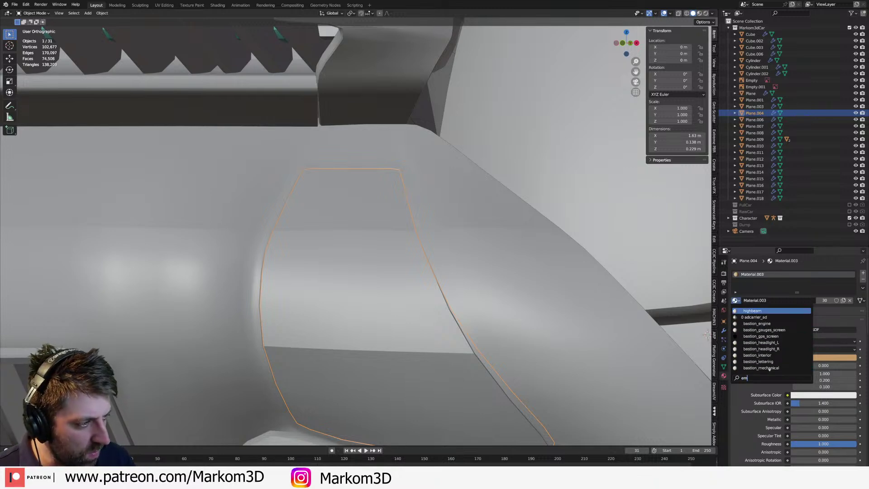
scroll(770, 369, down, 10)
scroll(772, 358, up, 10)
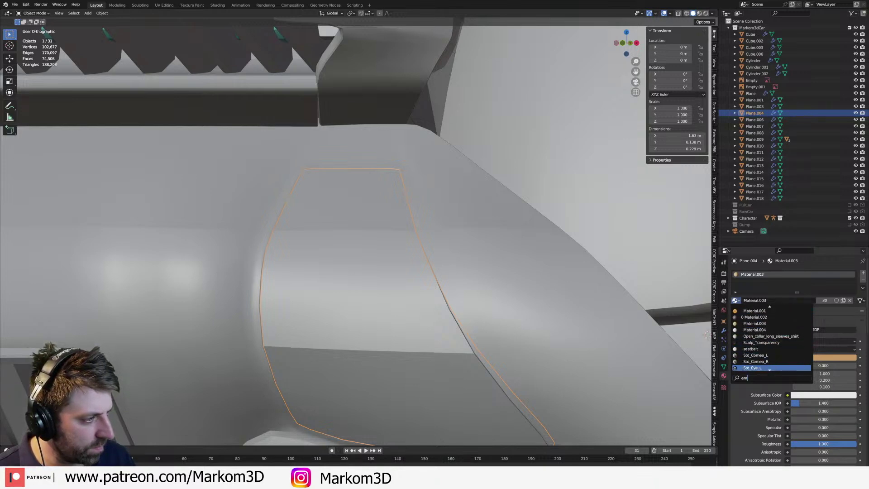
key(Escape)
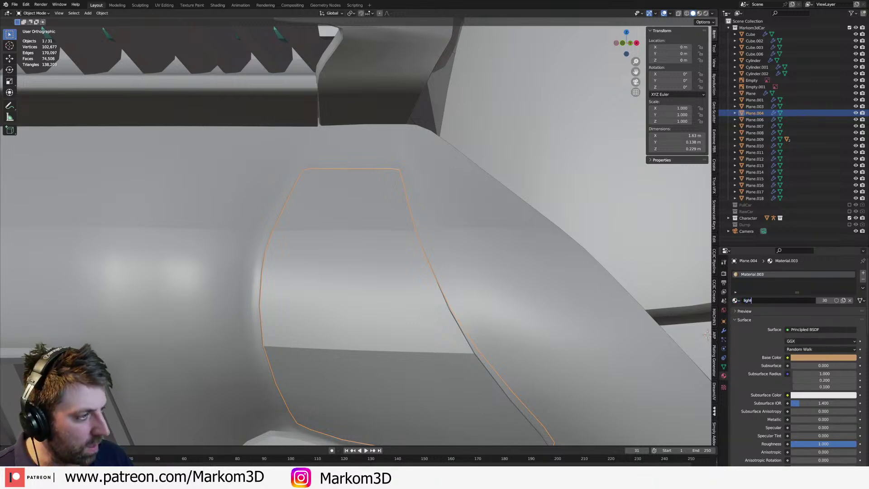
- Assign the existing FrontLight material to the bumper's inset panel
click(735, 301)
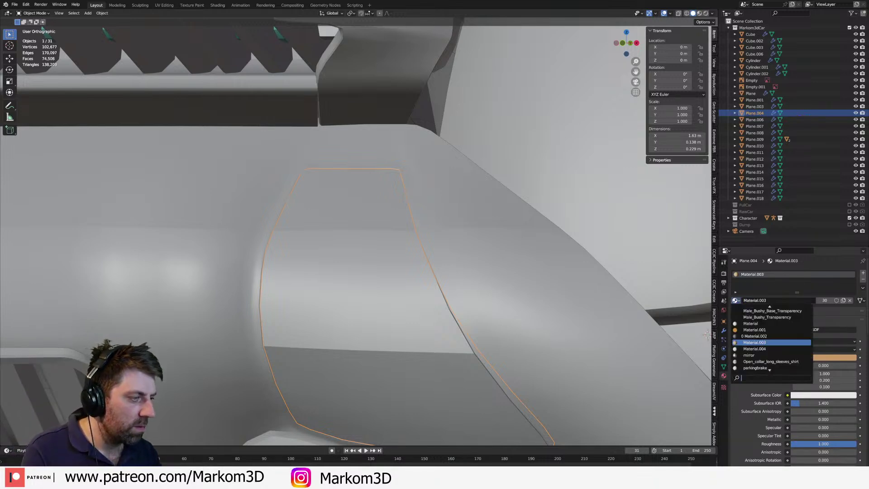
text(lig)
key(Down)
key(Down)
key(Down)
key(Down)
key(Down)
key(Down)
key(Down)
key(Down)
key(Down)
key(Down)
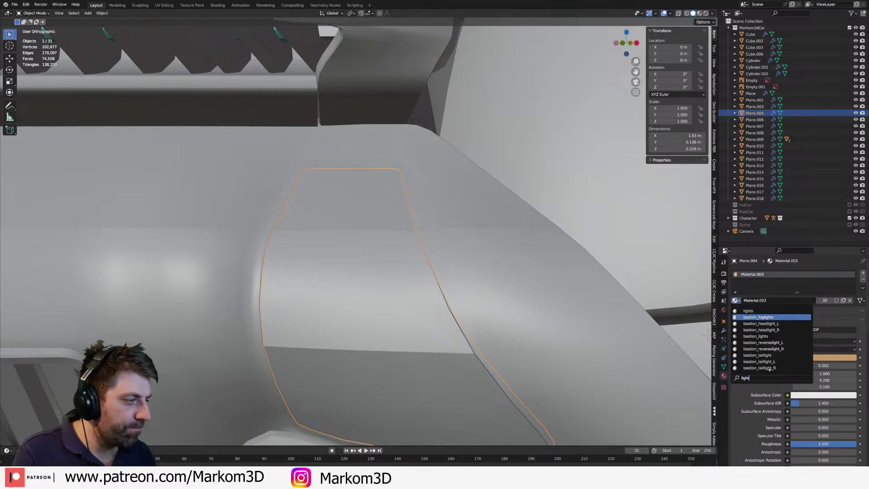
key(Return)
- Deselect everything, switch the viewport to rendered shading and examine the glowing headlight panels around the car's front
scroll(508, 296, down, 8)
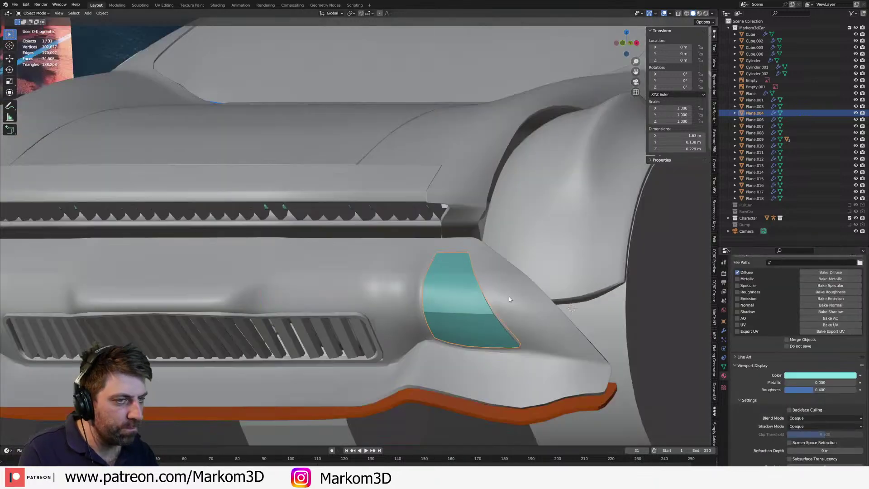
click(570, 387)
middle_drag(571, 387, 667, 32)
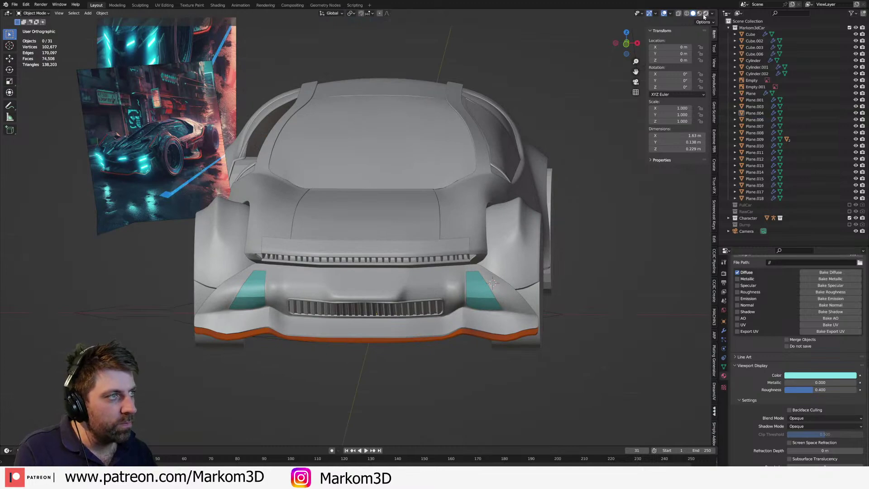
click(704, 13)
mouse_move(577, 342)
middle_down()
mouse_move(608, 346)
mouse_move(573, 366)
mouse_move(458, 362)
middle_up()
scroll(558, 363, up, 4)
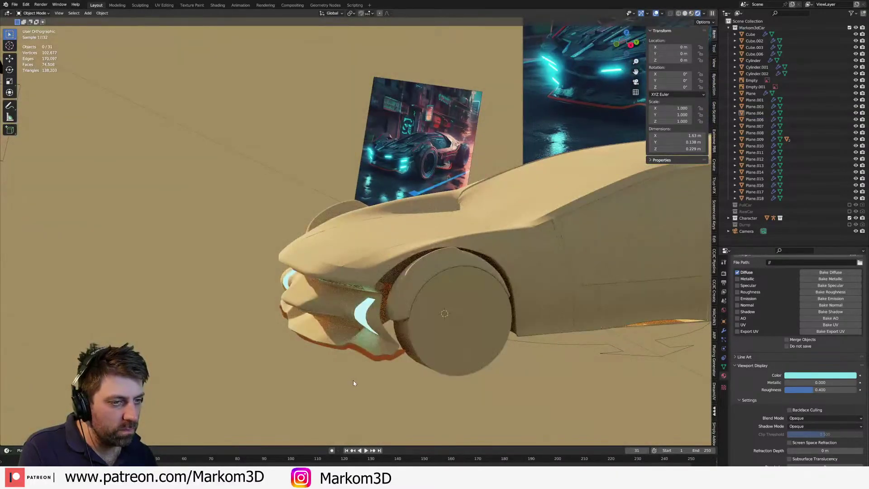
middle_drag(352, 382, 414, 382)
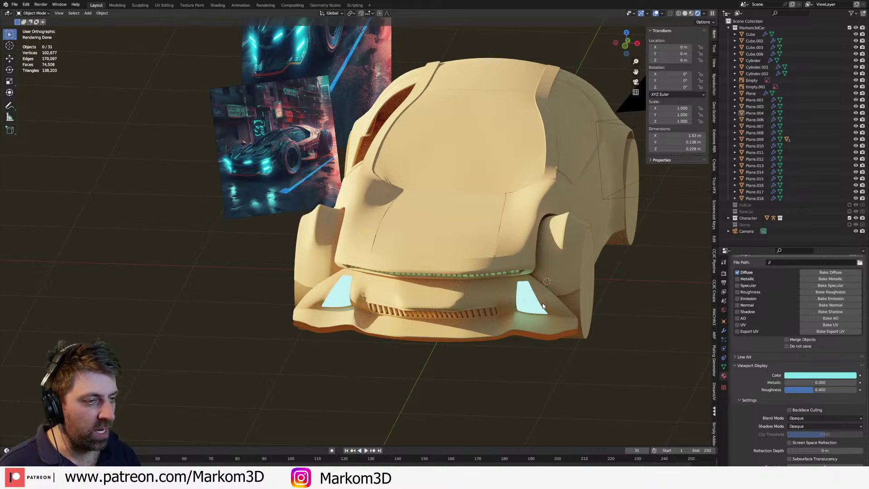
middle_drag(528, 304, 408, 316)
scroll(390, 353, up, 3)
middle_drag(390, 353, 412, 330)
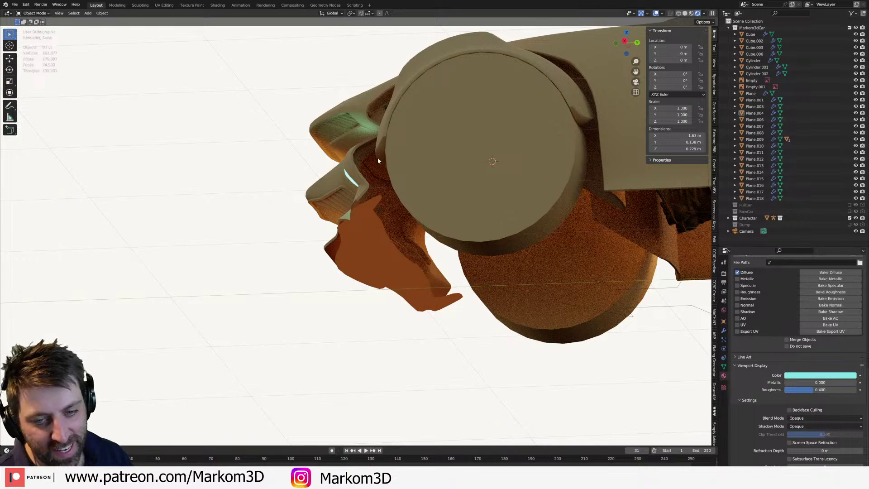
scroll(393, 168, down, 3)
middle_drag(383, 167, 443, 184)
scroll(443, 185, up, 3)
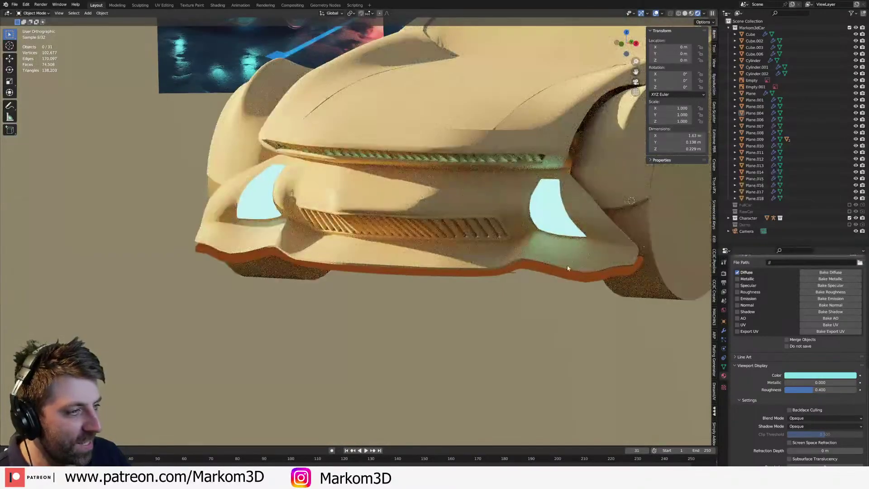
- Select the orange lip along the bumper's lower edge and change the emission strength of its Material.001
click(567, 268)
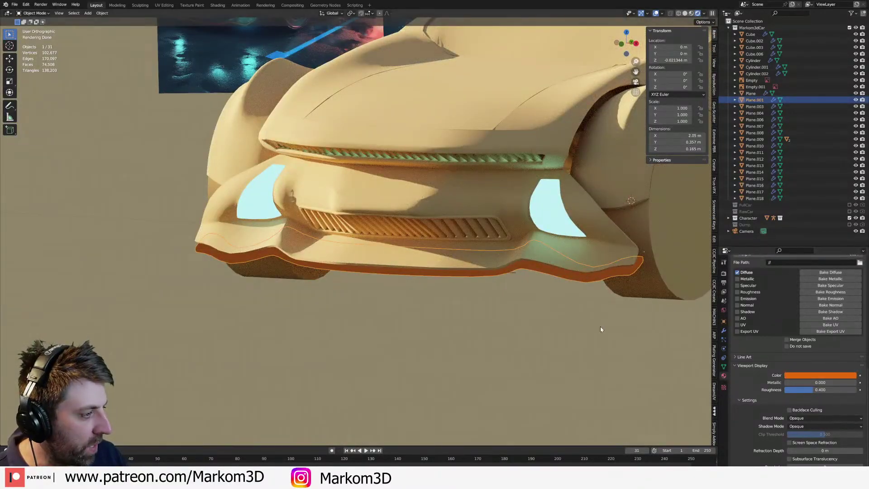
scroll(583, 325, down, 4)
scroll(820, 390, up, 12)
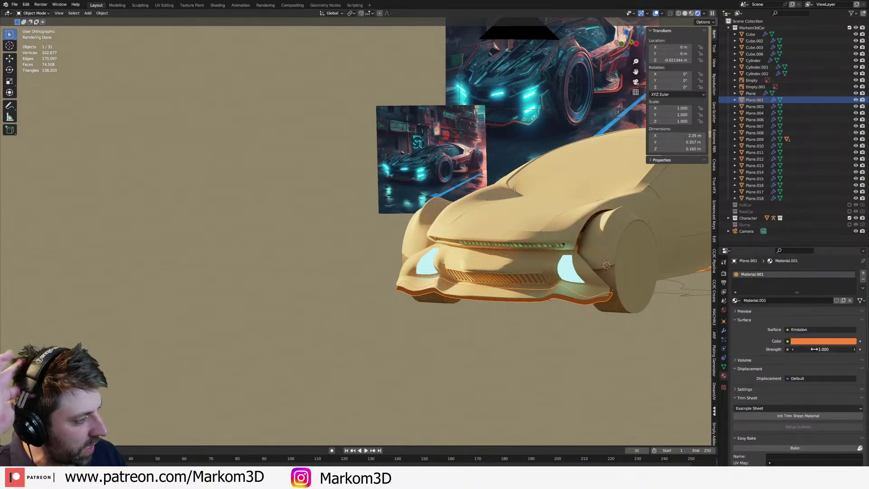
key(Return)
scroll(592, 363, down, 2)
click(592, 363)
middle_drag(592, 362, 631, 366)
- Enter mesh editing on the headlight panel and the bumper together, in front view with wireframe display
click(569, 299)
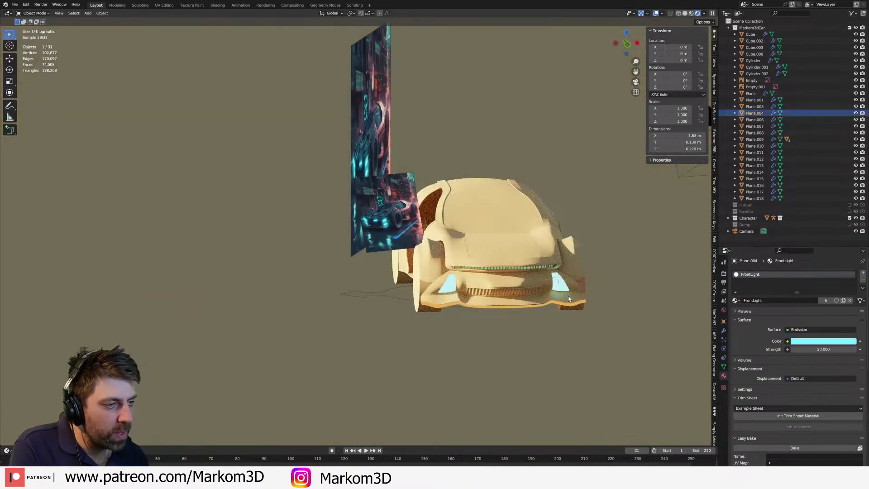
key(KP_3)
key(KP_1)
shift+middle_drag(575, 317, 481, 306)
scroll(481, 306, up, 11)
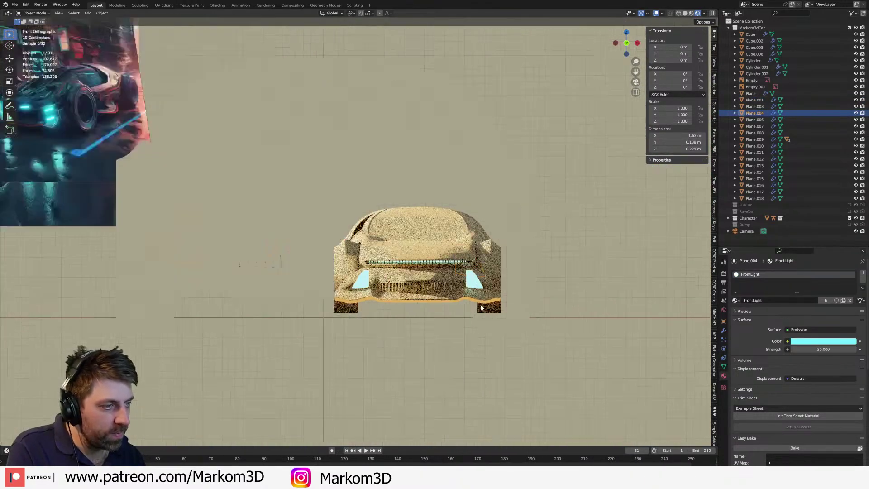
scroll(481, 308, up, 6)
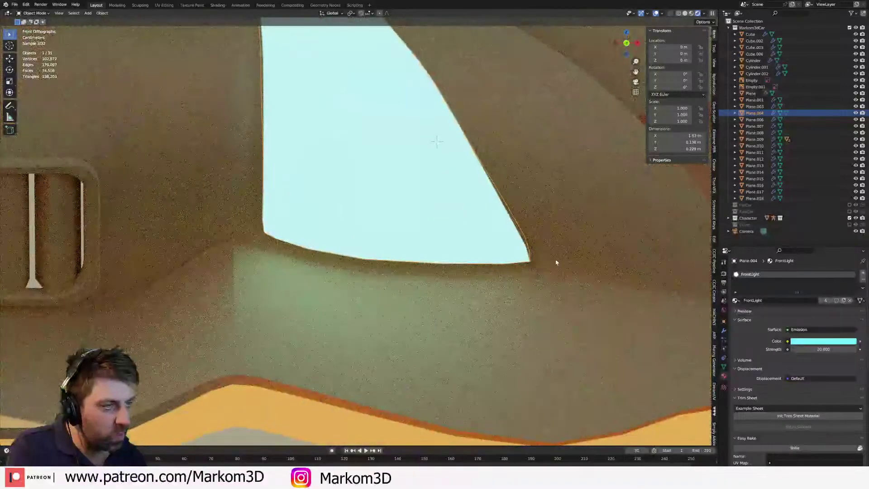
click(563, 263)
shift+click(525, 260)
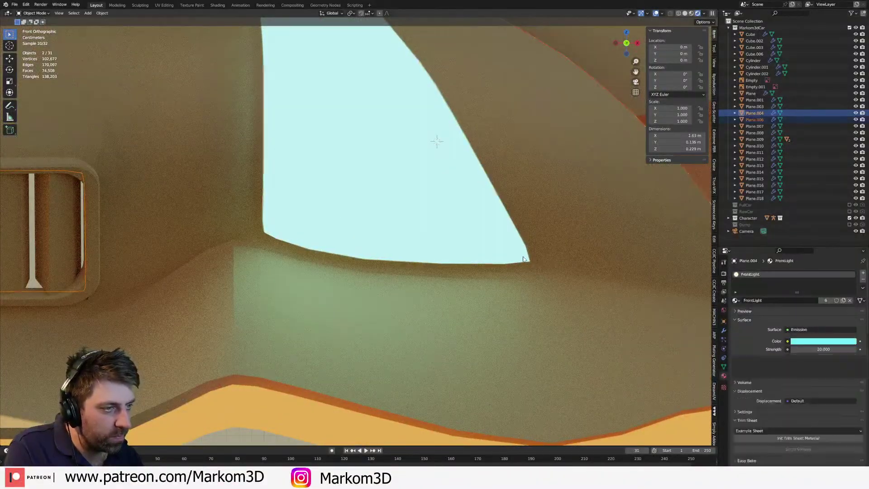
key(Tab)
key(z)
key(4)
- Select the vertices at the headlight opening's lower outer corner and move them about 0.05 m inward with proportional editing
click(534, 263)
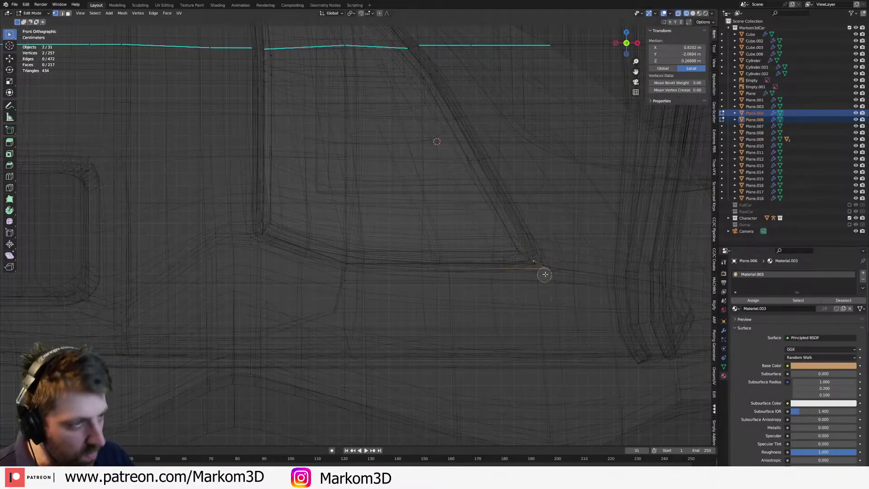
drag(544, 274, 520, 252)
scroll(528, 256, down, 6)
click(531, 259)
right_click(530, 259)
key(z)
click(568, 287)
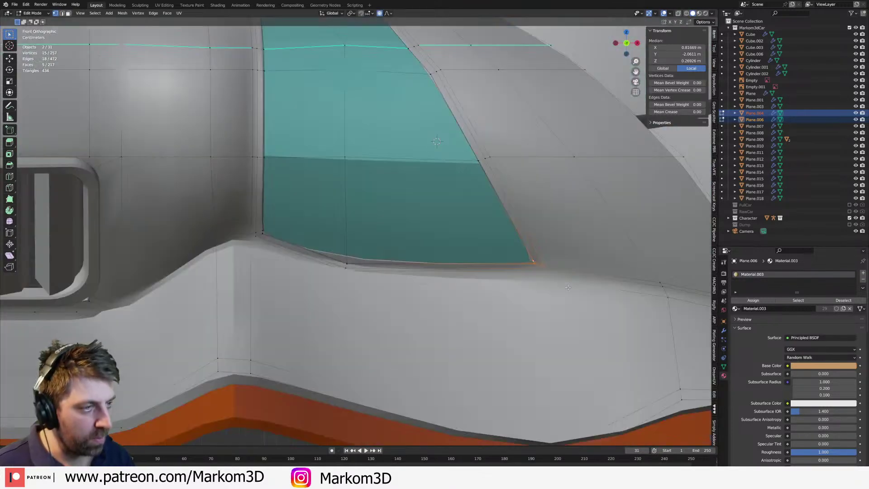
key(g)
scroll(563, 285, down, 3)
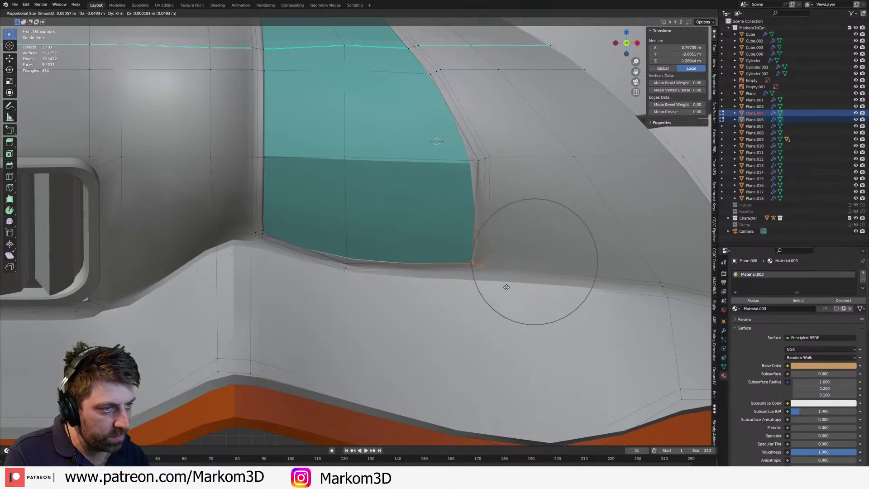
click(505, 289)
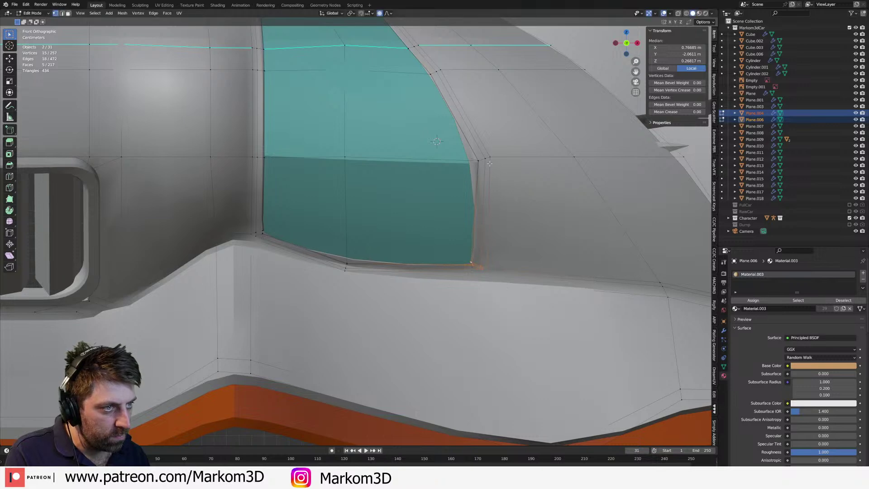
- Circle-select the vertices midway along the headlight's outer edge and move them about 0.017 m inward to smooth the curve
key(z)
click(444, 162)
click(484, 158)
key(c)
click(471, 168)
right_click(471, 167)
key(z)
click(518, 169)
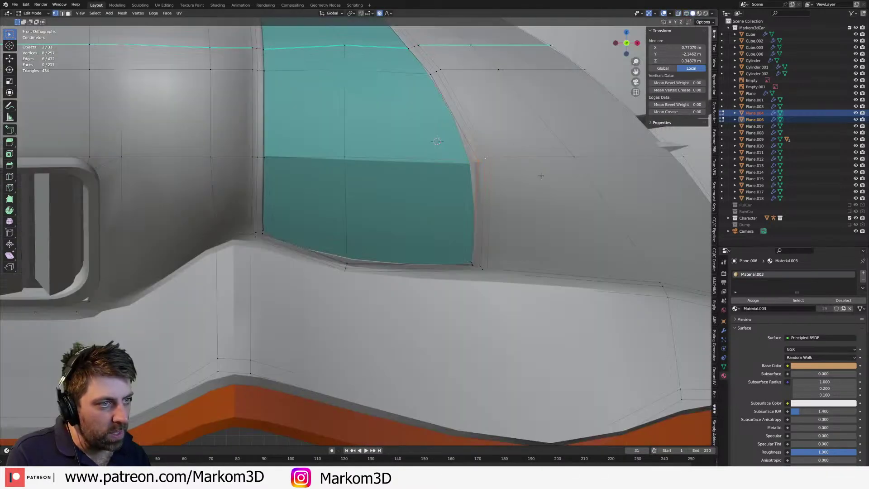
key(g)
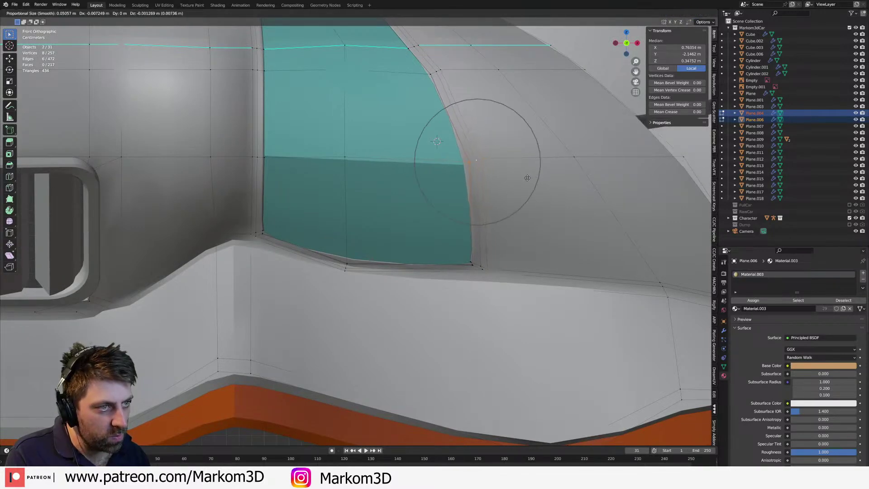
click(517, 178)
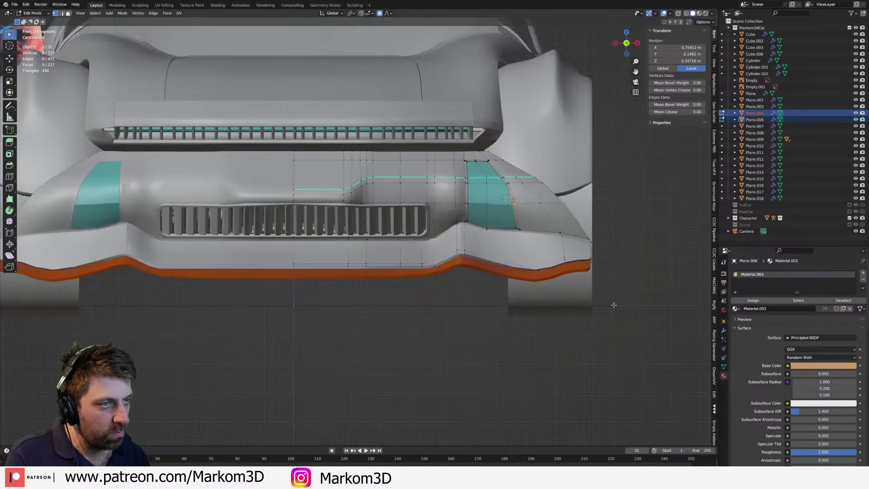
- Leave mesh editing and examine the reshaped headlights from the front, close up and against the whole car
middle_drag(620, 295, 595, 314)
scroll(566, 294, down, 6)
scroll(614, 297, up, 7)
key(KP_3)
key(KP_1)
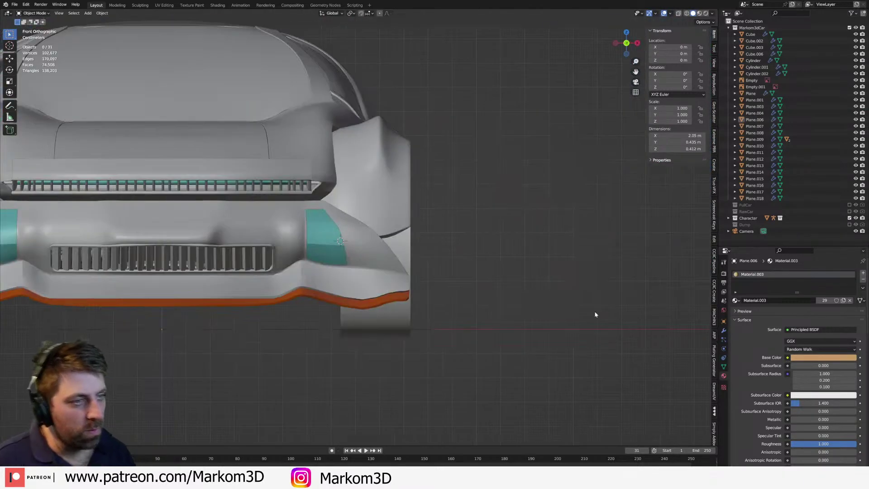
scroll(485, 248, up, 4)
shift+middle_drag(485, 248, 553, 334)
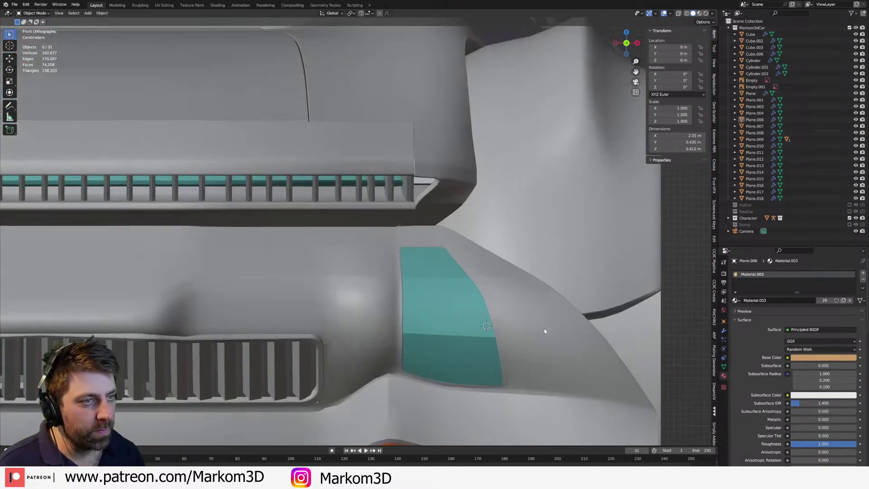
scroll(506, 300, up, 3)
scroll(512, 307, down, 3)
scroll(520, 308, down, 6)
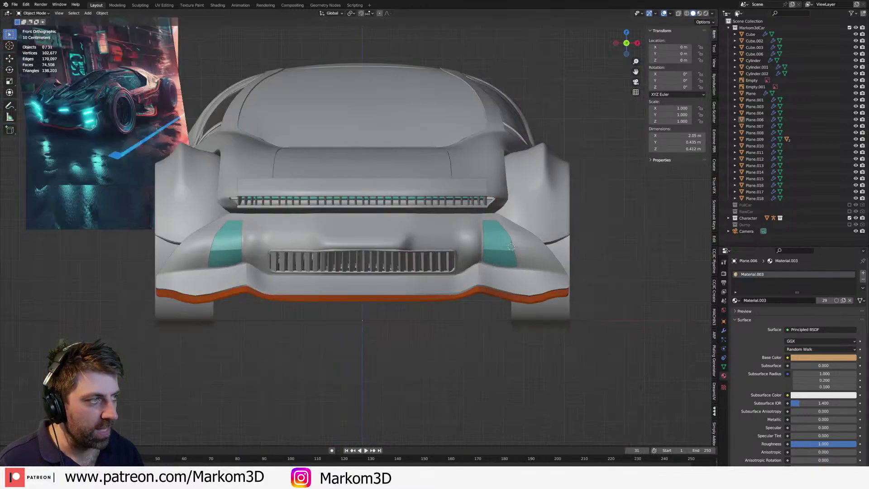
- Switch to rendered shading and examine the car's side and rear body panels beside the reference images
click(706, 14)
mouse_move(628, 374)
middle_down()
mouse_move(562, 369)
mouse_move(559, 335)
mouse_move(448, 353)
mouse_move(392, 377)
mouse_move(425, 284)
middle_up()
click(528, 324)
scroll(529, 324, down, 3)
middle_drag(515, 270, 410, 345)
click(411, 340)
click(411, 340)
click(443, 244)
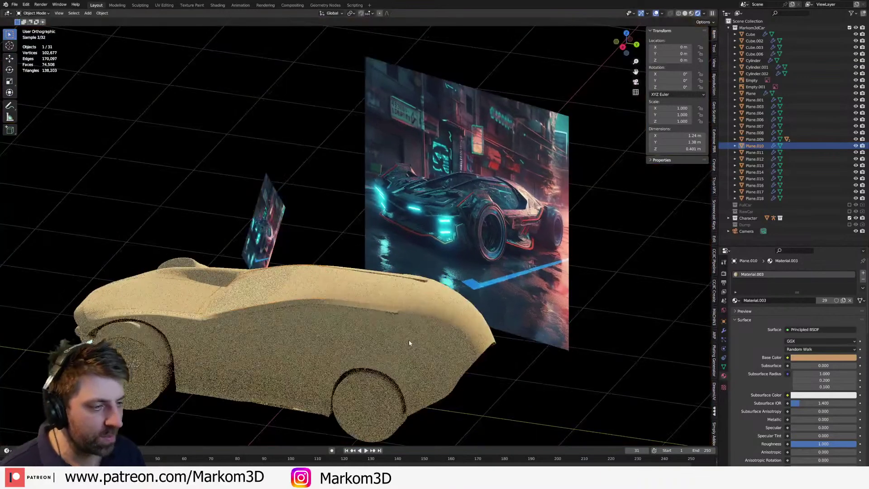
click(410, 344)
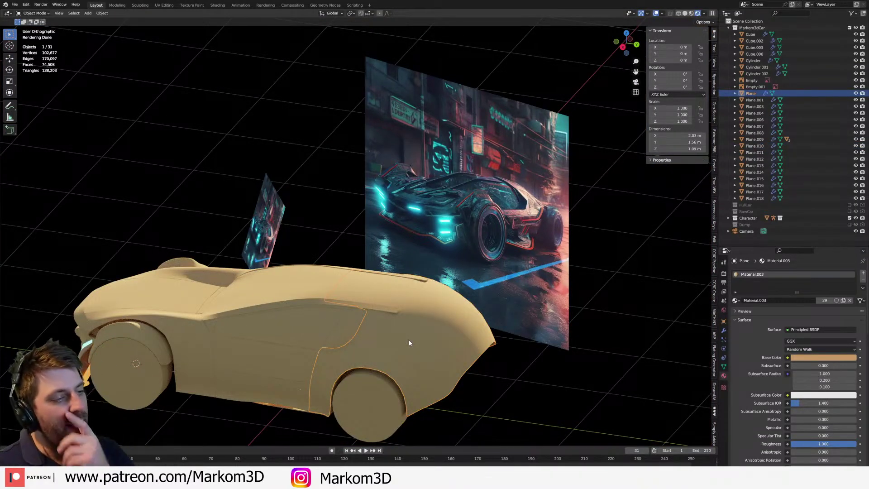
middle_drag(409, 342, 459, 272)
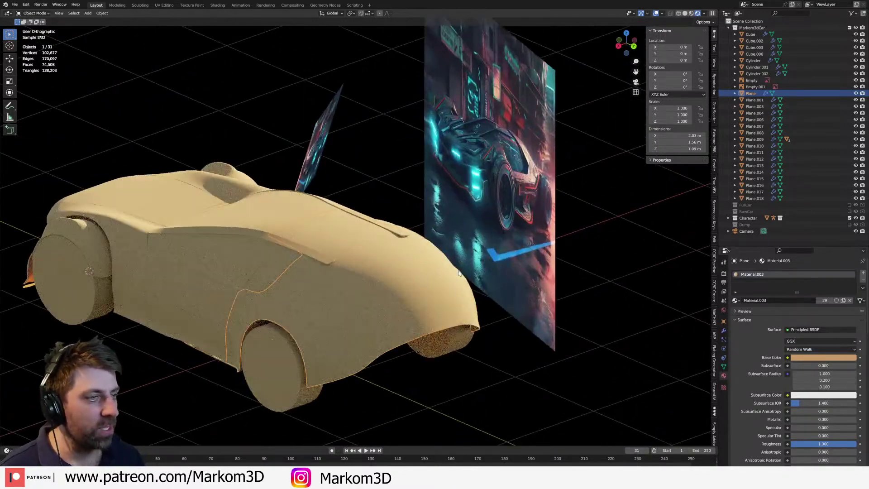
mouse_move(360, 316)
middle_down()
mouse_move(367, 303)
mouse_move(368, 310)
middle_up()
- Reset the 3D cursor to the world origin and add a cube mesh there
key(KP_3)
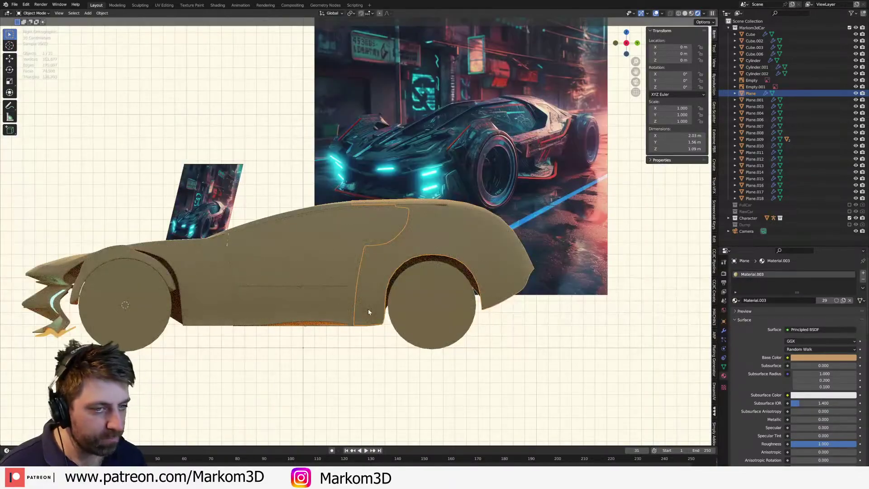
key(KP_7)
key(shift+s)
click(324, 337)
key(shift+a)
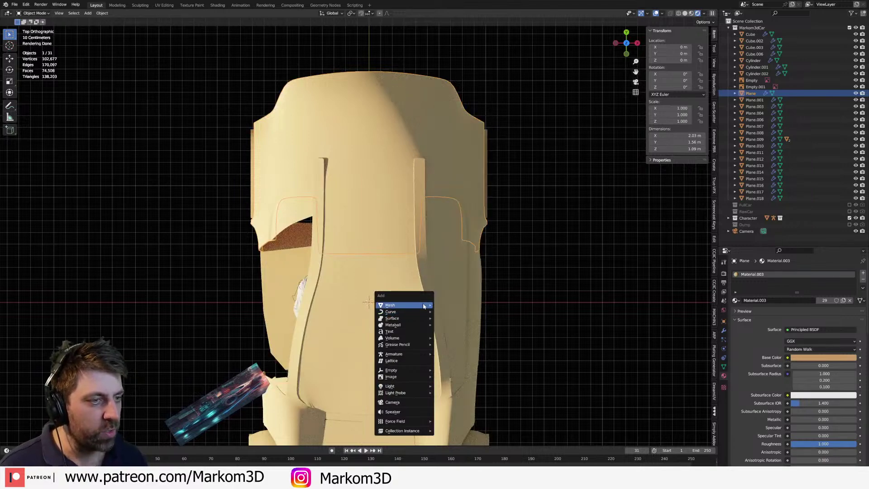
key(shift+a)
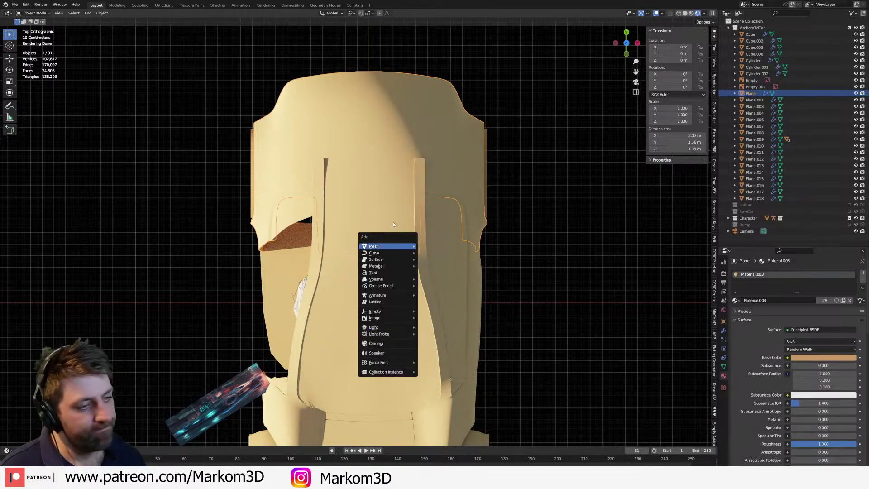
mouse_move(385, 250)
click(451, 256)
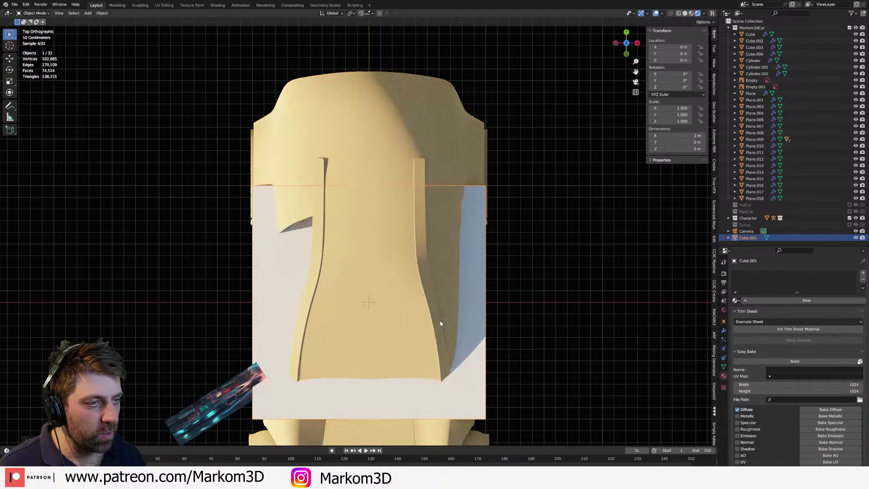
- Move the cube's mesh about 1.52 m back along Y to the car's rear and switch to solid shading
key(Tab)
key(g)
key(y)
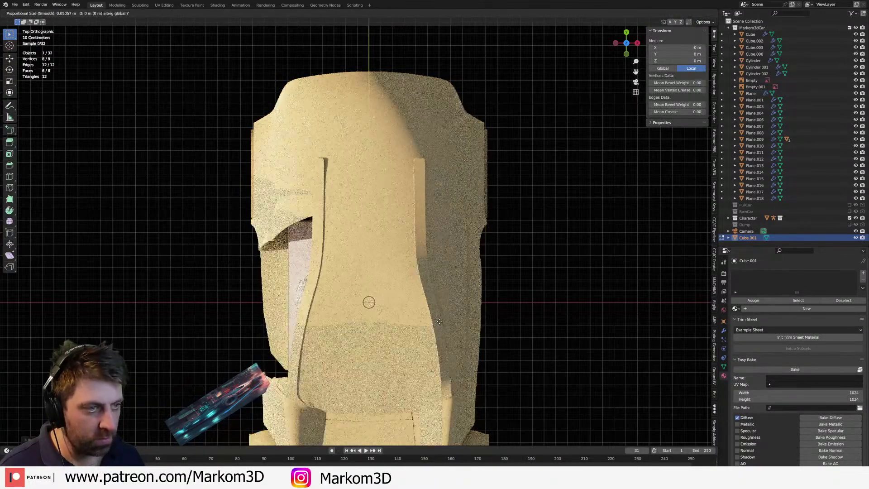
click(440, 195)
middle_drag(440, 200, 339, 170)
click(685, 13)
mouse_move(580, 326)
middle_down()
mouse_move(439, 200)
mouse_move(434, 185)
middle_up()
- Scale the cube down to about 1.06 m in length and height, and raise it about 0.84 m along Z
key(s)
key(y)
click(499, 274)
key(g)
key(z)
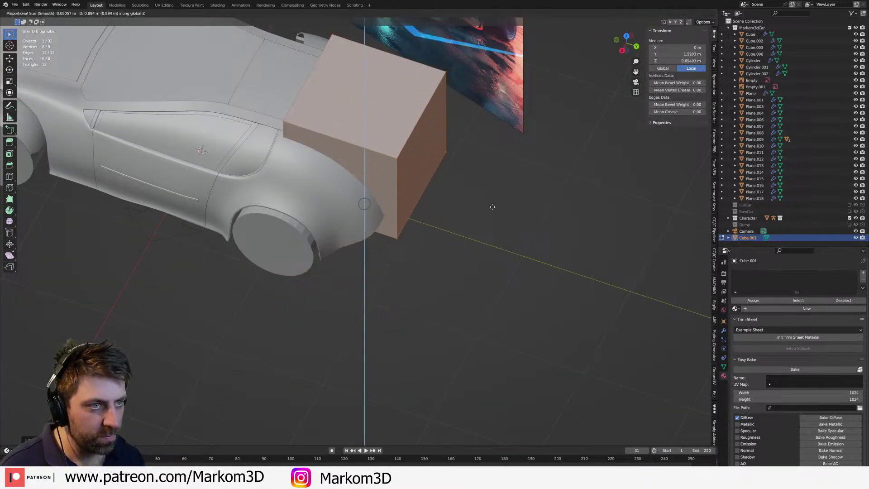
click(492, 212)
key(KP_3)
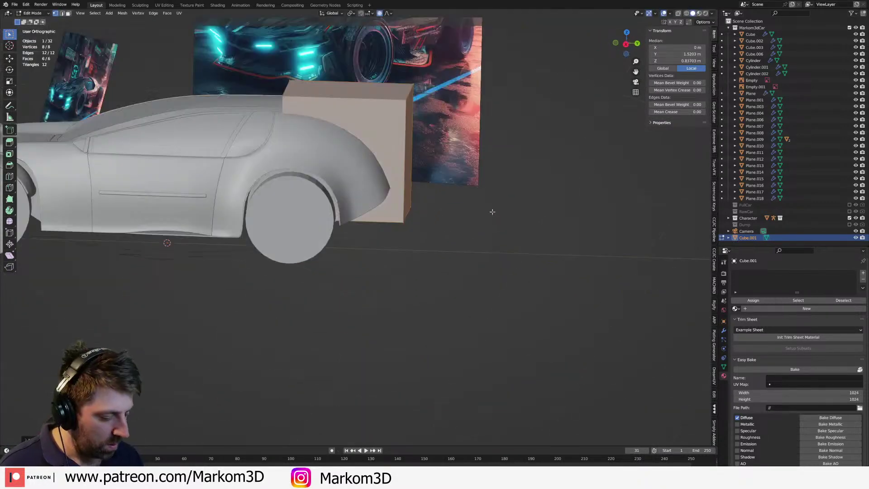
middle_drag(445, 180, 427, 213)
click(415, 94)
key(g)
key(z)
right_click(441, 147)
- Subtract the cube from the rear body panel as a live Boolean difference cutter
key(Tab)
shift+click(323, 187)
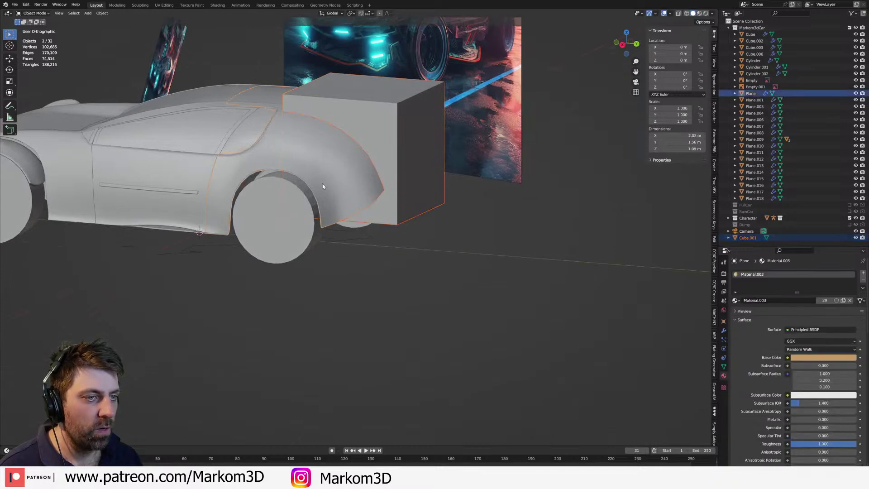
key(ctrl+shift+KP_Subtract)
- Open the cube cutter's mesh for editing and add a loop cut across the middle of its length
middle_drag(388, 243, 401, 279)
click(401, 240)
middle_drag(401, 240, 372, 175)
key(Tab)
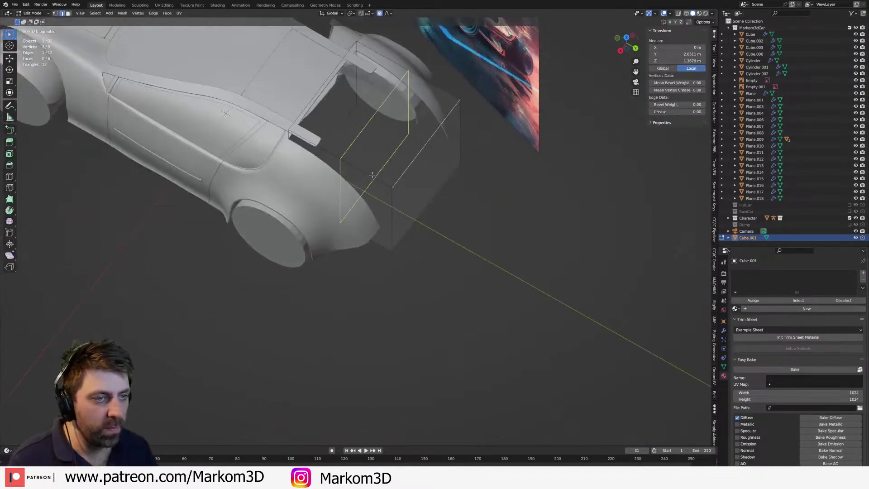
key(ctrl+r)
click(395, 206)
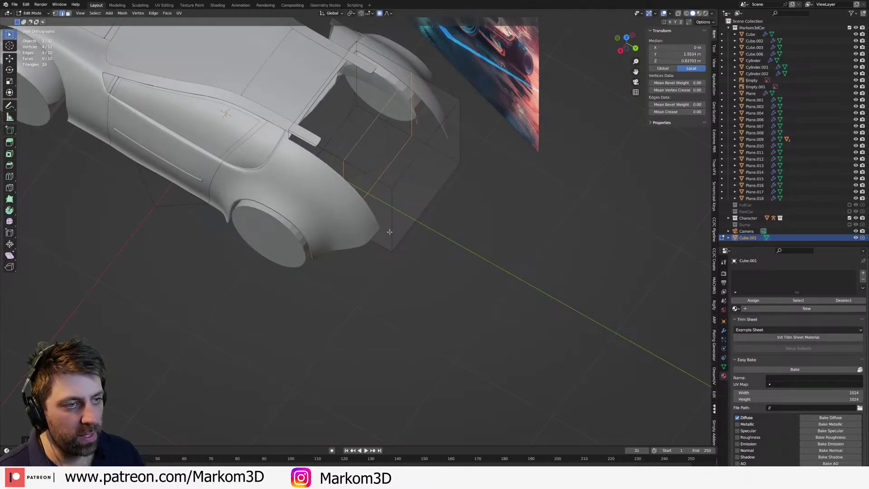
- Widen the cutter's rearmost face along X to about 2.44 m so the cut flares outward
key(3)
click(422, 197)
key(s)
key(x)
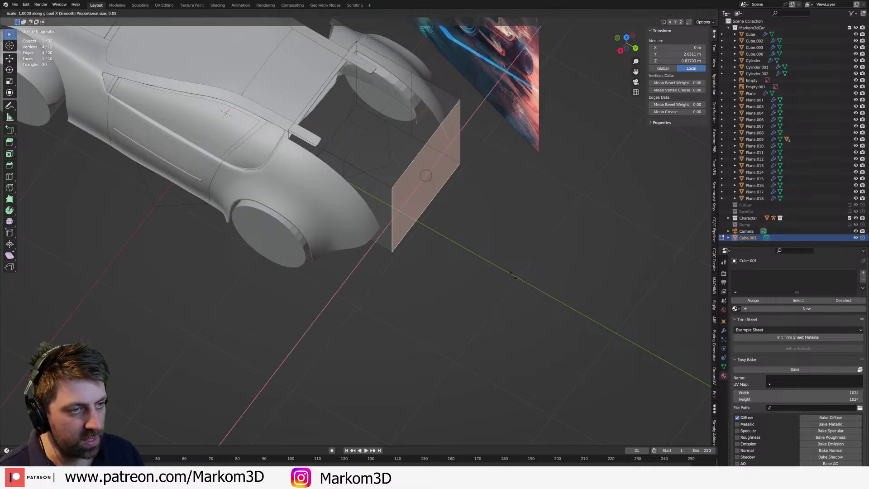
click(662, 317)
scroll(662, 317, down, 3)
key(Tab)
middle_drag(537, 299, 507, 245)
- Bevel the cutter's middle edge loop with several segments to round the cut in the rear panel
key(Tab)
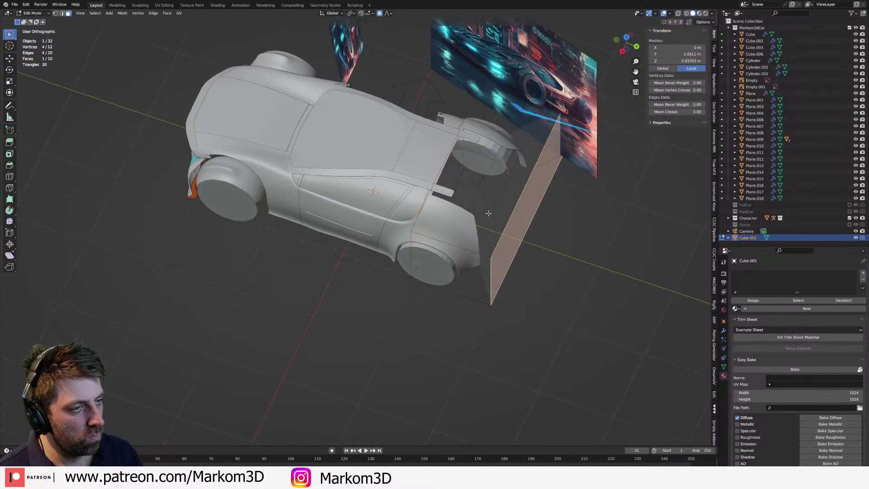
key(2)
alt+click(481, 190)
key(ctrl+b)
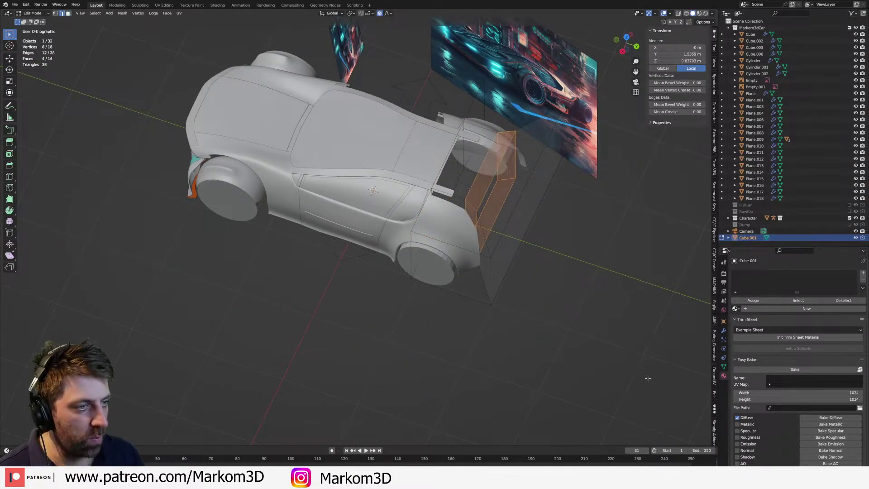
scroll(655, 376, up, 10)
key(Tab)
- Add a second cube in the right side view as another cutter for the rear body panel
scroll(676, 399, down, 3)
middle_drag(574, 326, 597, 296)
scroll(596, 296, up, 2)
scroll(597, 296, up, 2)
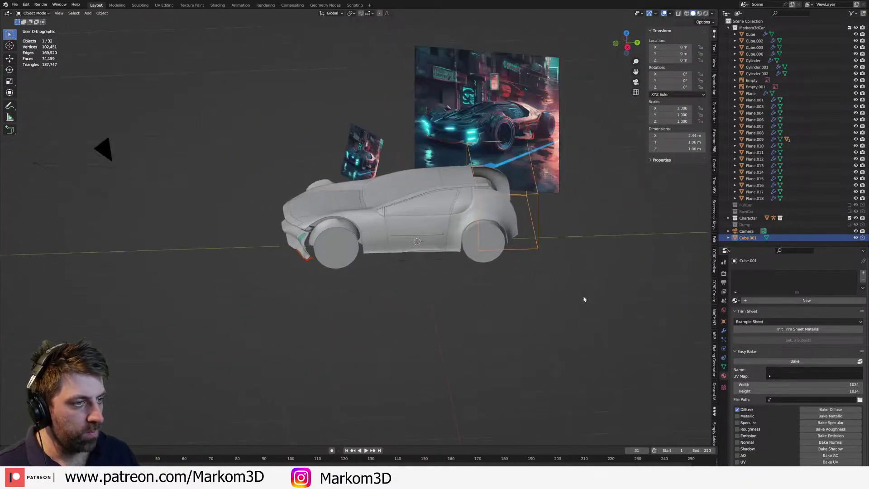
middle_drag(565, 282, 520, 257)
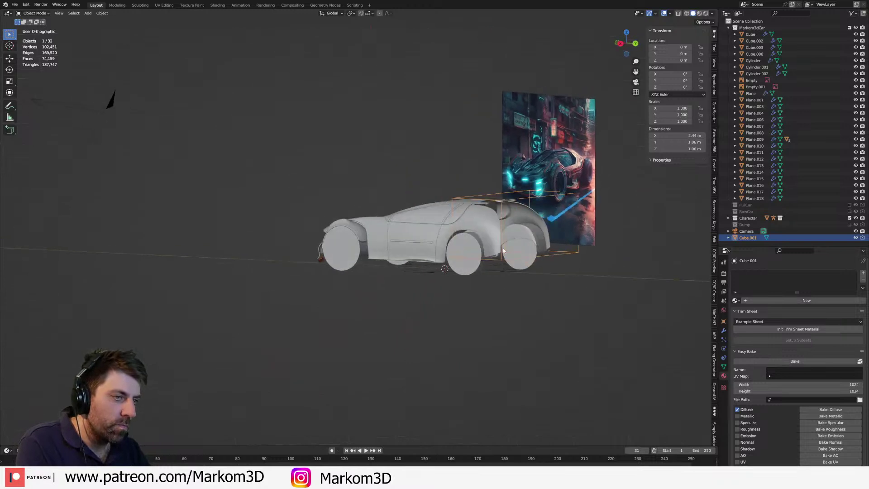
click(490, 216)
key(KP_3)
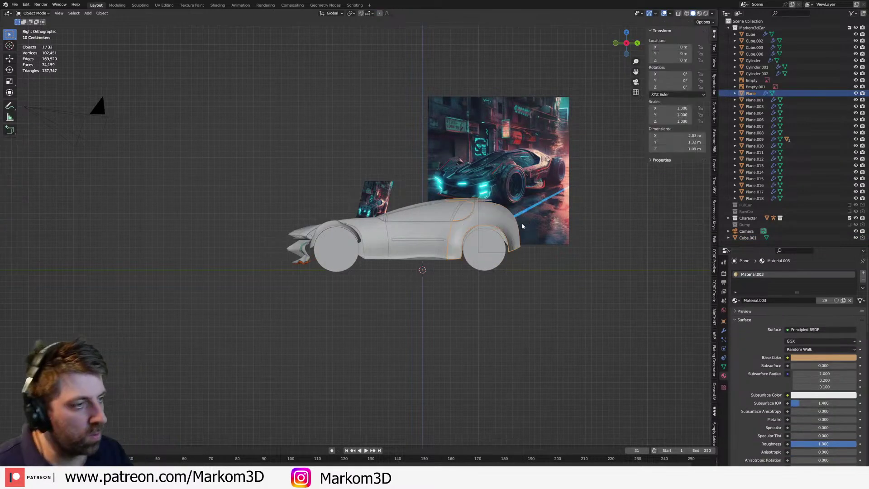
key(shift+a)
mouse_move(522, 226)
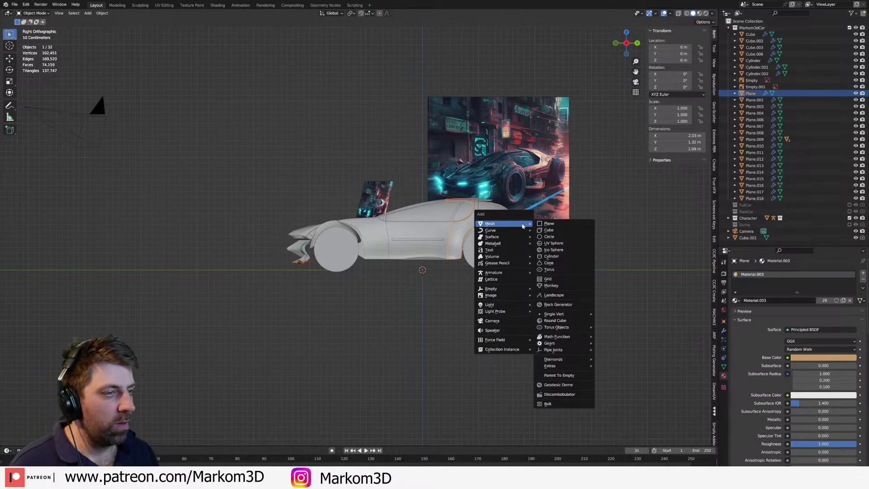
click(549, 230)
- Rotate the second cube about 40° around X and place it over the car's tail, about 2 m back and 1.64 m up
key(g)
key(r)
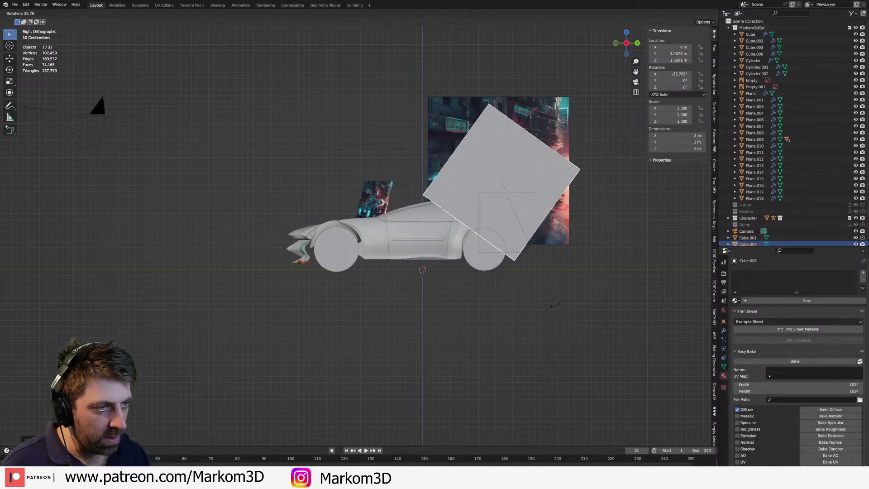
key(g)
key(r)
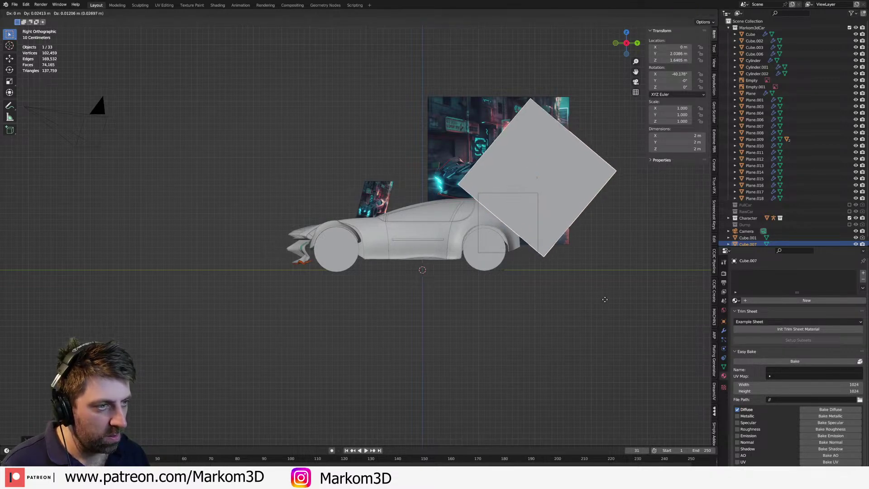
click(602, 300)
- Subtract the rotated cube from the rear body panel with a Boolean difference and check the angled cut
shift+click(517, 241)
key(ctrl+KP_Subtract)
middle_drag(557, 358, 513, 350)
click(502, 372)
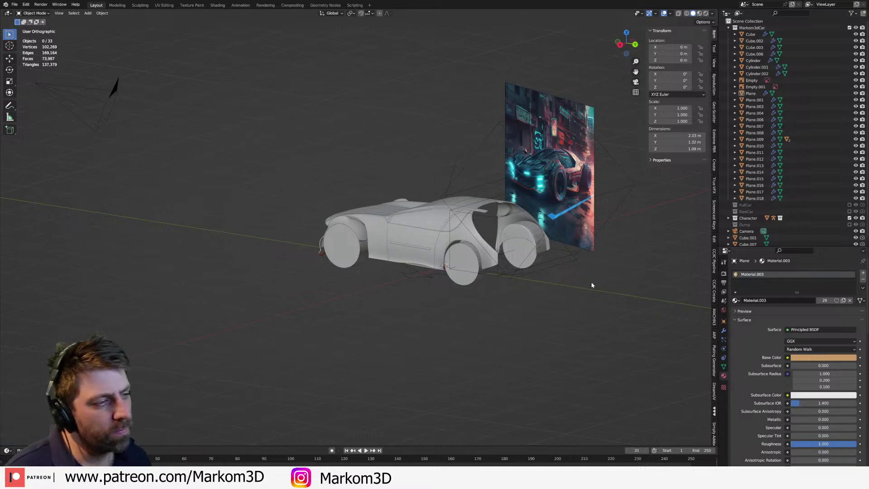
- Apply the rear body panel's two Boolean modifiers, Cube.001 and Cube.007
shift+middle_drag(530, 266, 507, 267)
scroll(424, 228, up, 3)
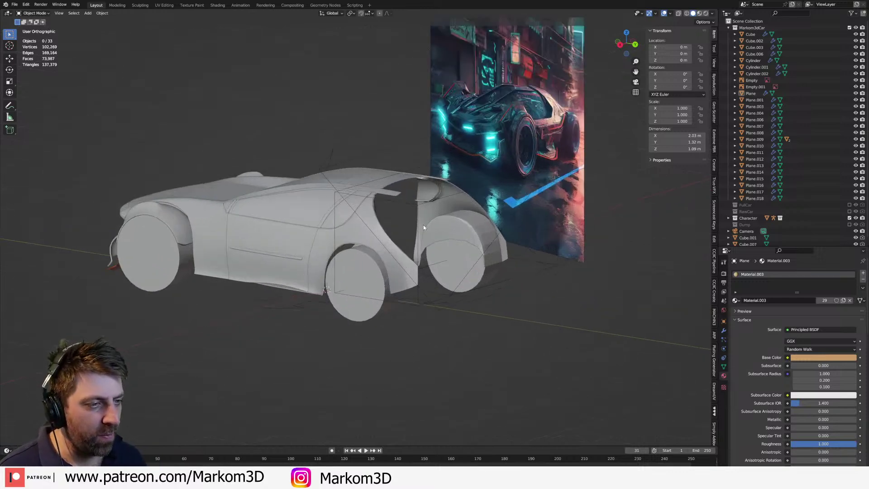
click(396, 281)
click(723, 331)
scroll(748, 395, down, 5)
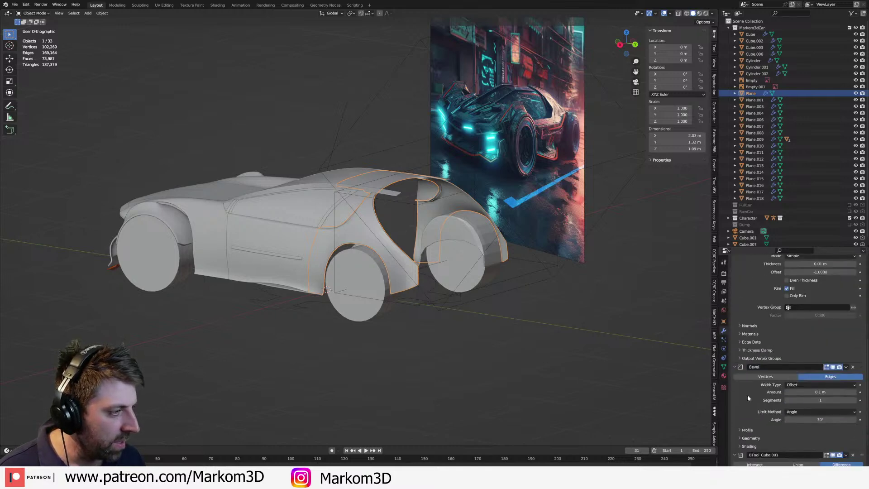
key(ctrl+x)
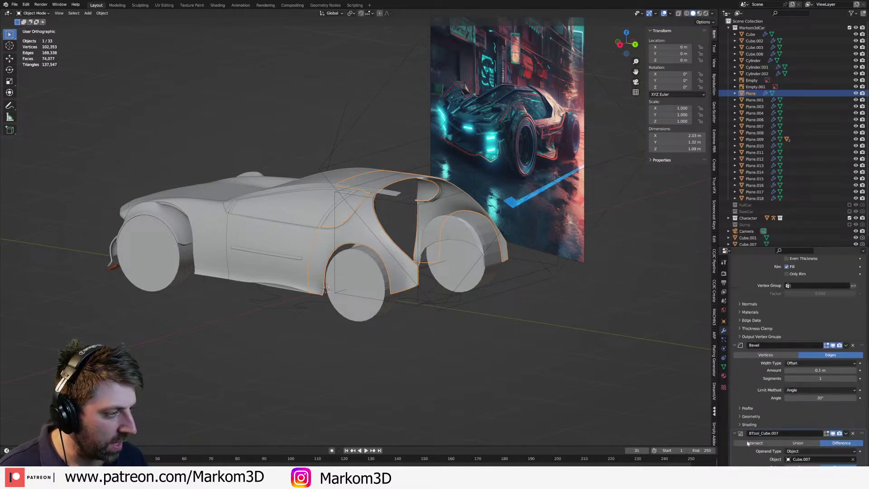
key(ctrl+x)
scroll(434, 287, up, 4)
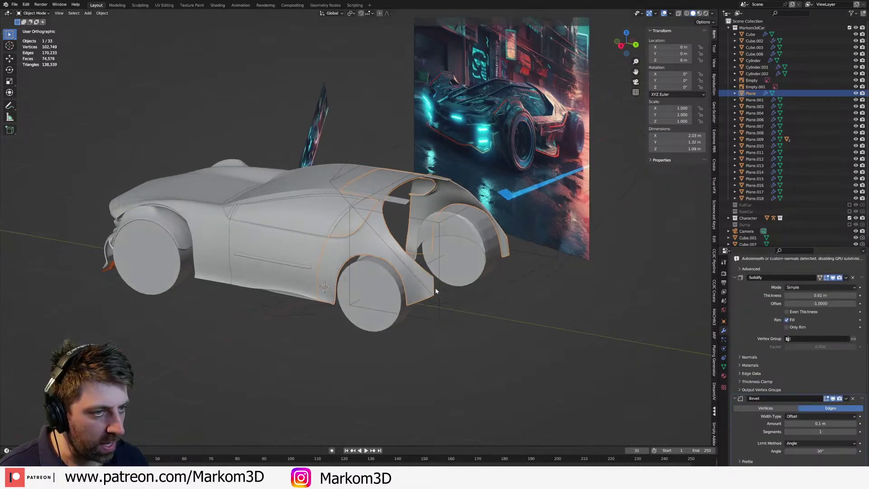
- Delete both cutter cubes from the scene
click(478, 312)
key(Delete)
click(496, 331)
key(Delete)
- Open the roof rail's mesh for editing and select the end edge at its rear tip
middle_drag(411, 278, 387, 286)
click(379, 236)
key(Tab)
key(Tab)
click(386, 168)
key(Tab)
click(389, 170)
key(KP_3)
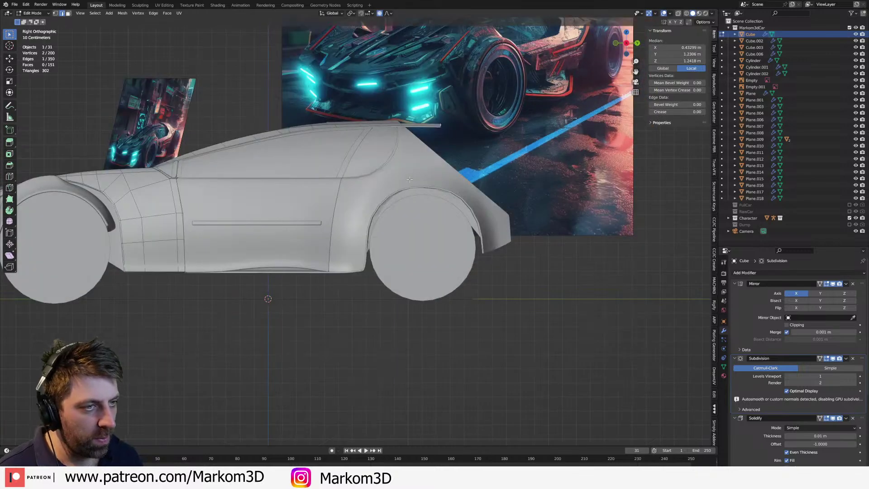
- Try extruding the rail's end edge backward and down in two segments, and undo the extrusions
key(e)
click(467, 204)
key(e)
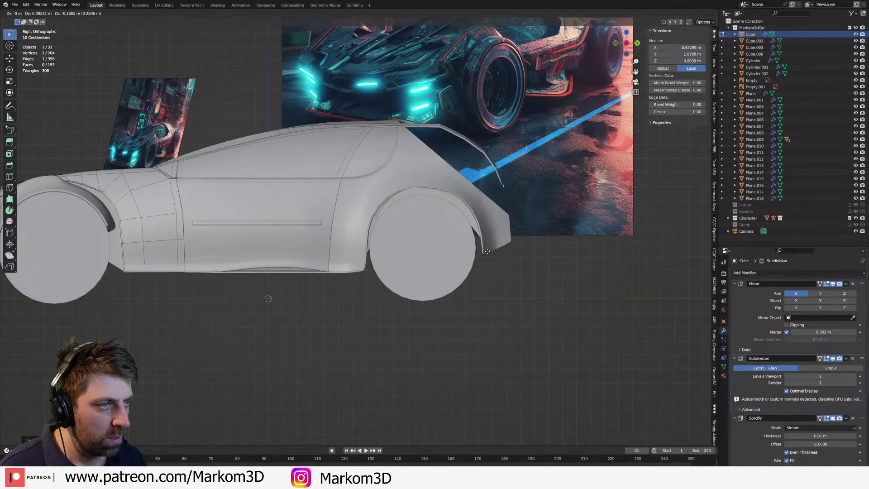
click(466, 196)
key(ctrl+z)
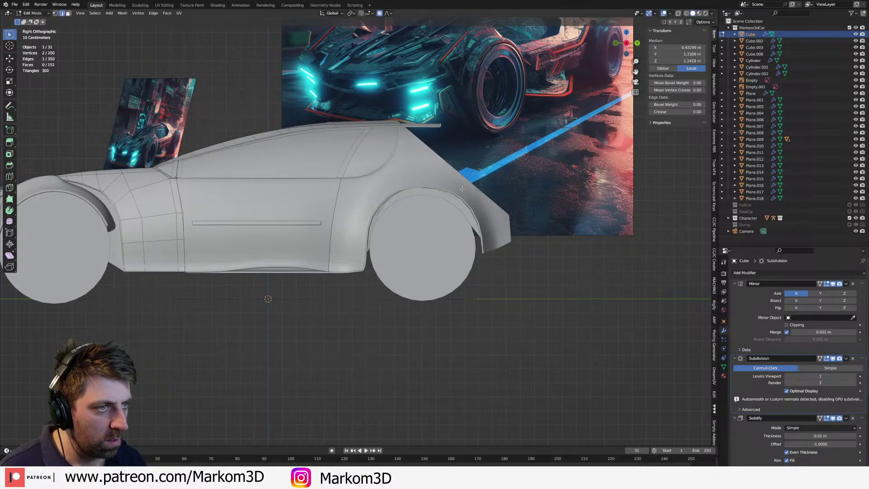
- Extrude the rail's end edge straight back and a second segment down and forward, and inspect the resulting rear frame
key(e)
key(y)
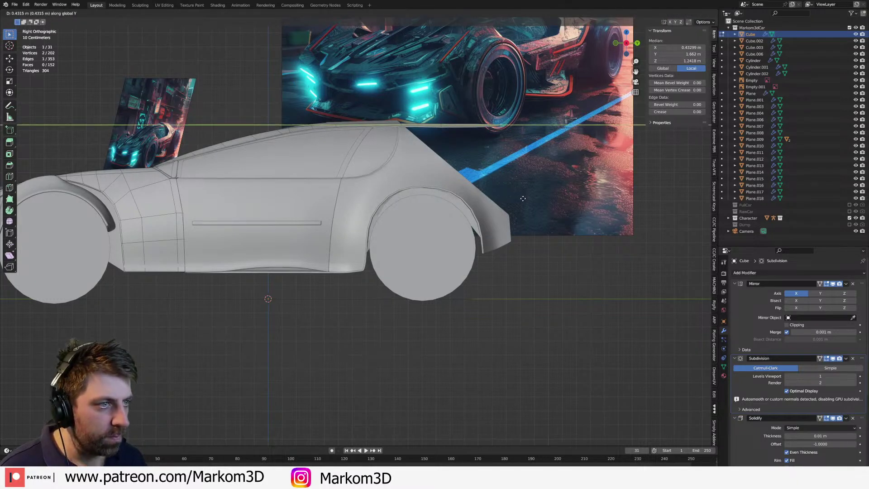
key(Escape)
key(e)
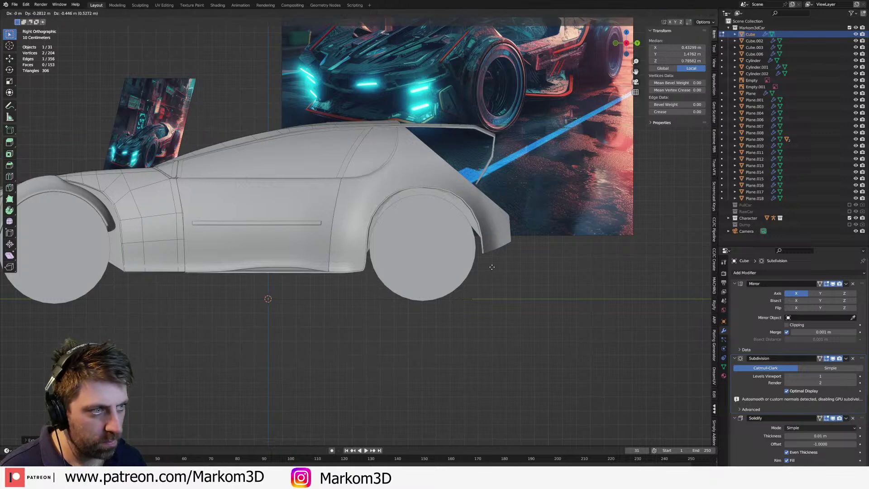
click(451, 279)
middle_drag(452, 279, 399, 261)
key(ctrl+b)
scroll(472, 353, down, 3)
key(Tab)
click(485, 368)
middle_drag(484, 368, 465, 351)
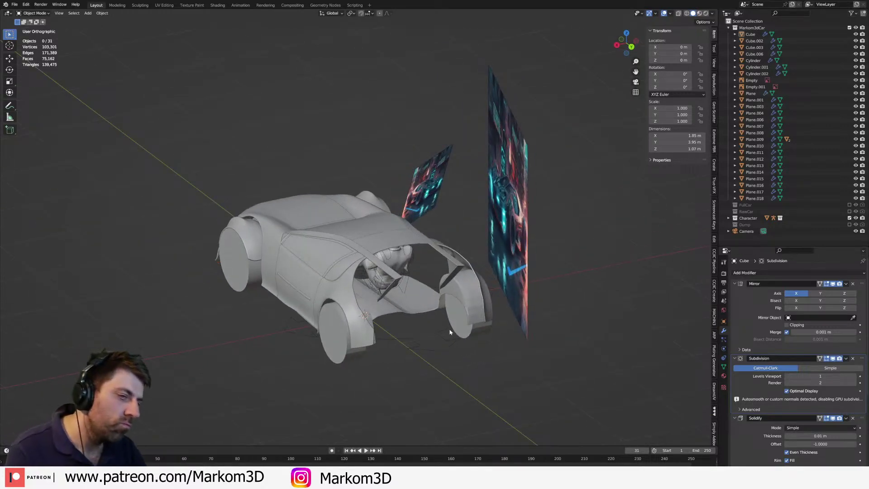
- Return to the rail's mesh and undo both rear edge extrusions
click(428, 317)
key(Tab)
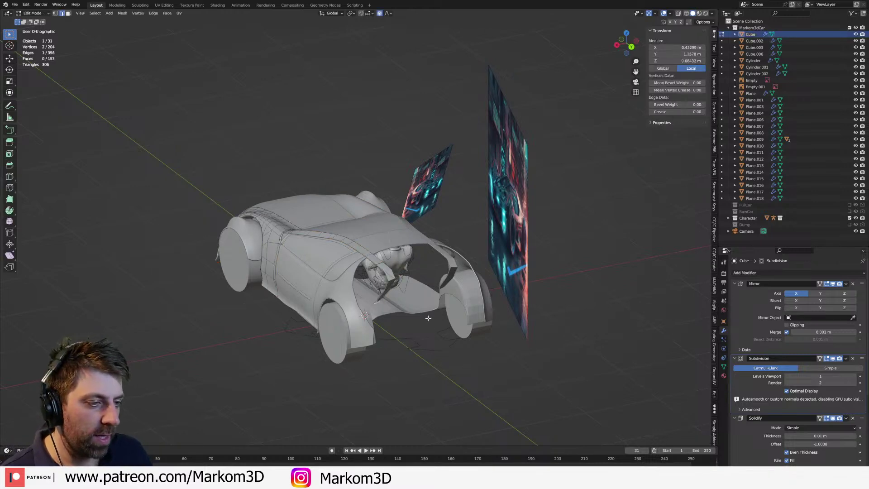
key(ctrl+z)
key(ctrl+z)
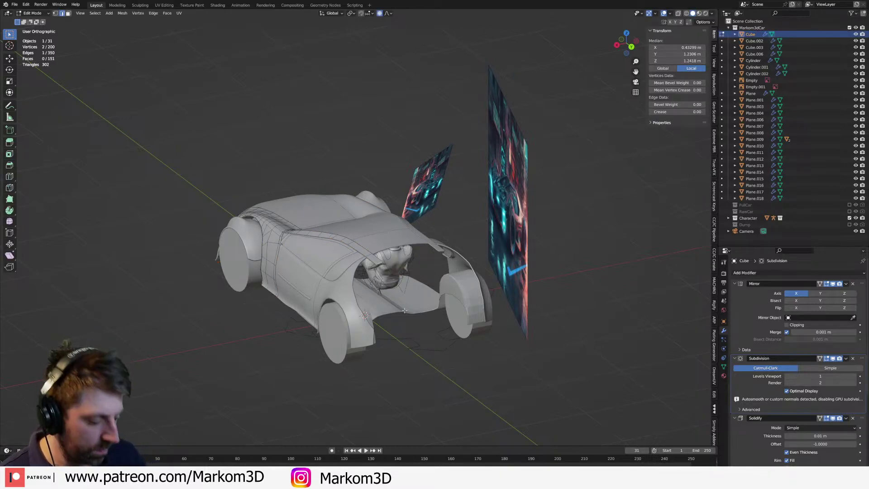
- Duplicate the rail's end edge about 0.4 m toward the car's centre and 0.19 m forward, and separate it into its own object
key(KP_7)
scroll(527, 317, up, 8)
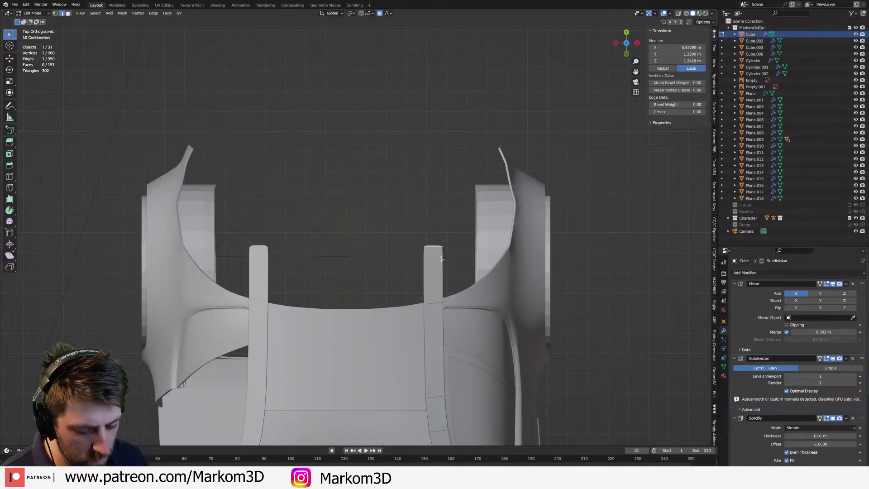
key(shift+d)
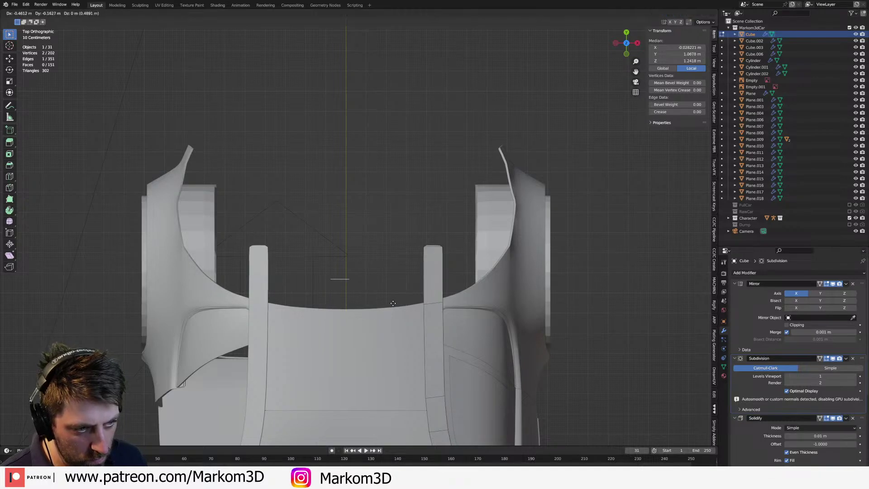
click(405, 308)
key(p)
click(405, 308)
- Select the separated edge object and open its mesh for editing in the right side view
key(Tab)
click(357, 289)
key(Tab)
key(KP_3)
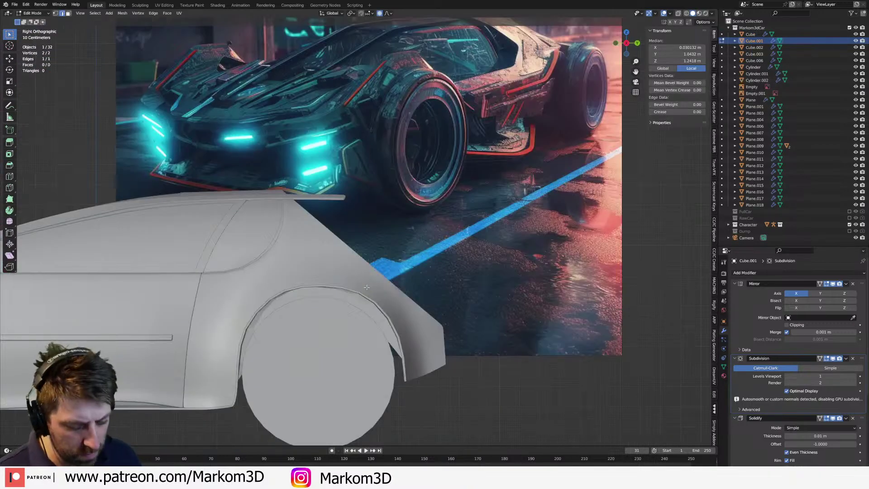
- Extrude the separated edge about 0.76 m straight back along Y to form a flat strip behind the cabin
key(e)
key(y)
click(519, 281)
middle_drag(519, 281, 397, 240)
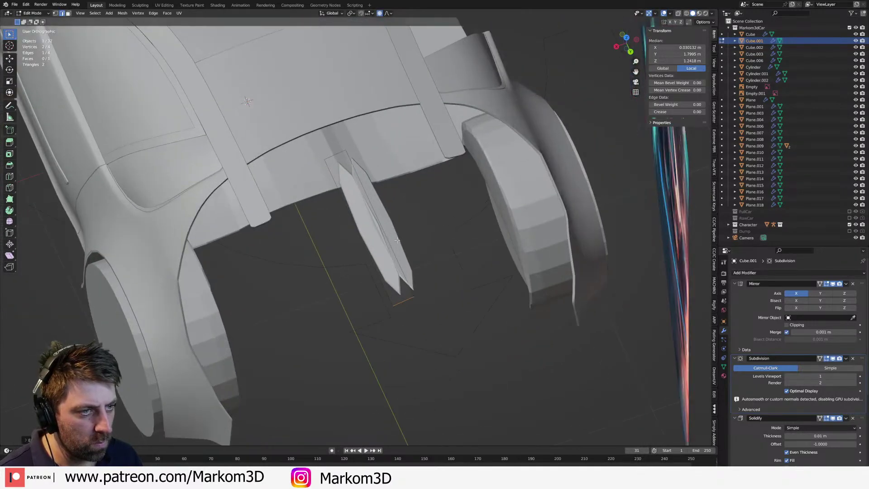
scroll(764, 395, down, 8)
scroll(763, 393, up, 8)
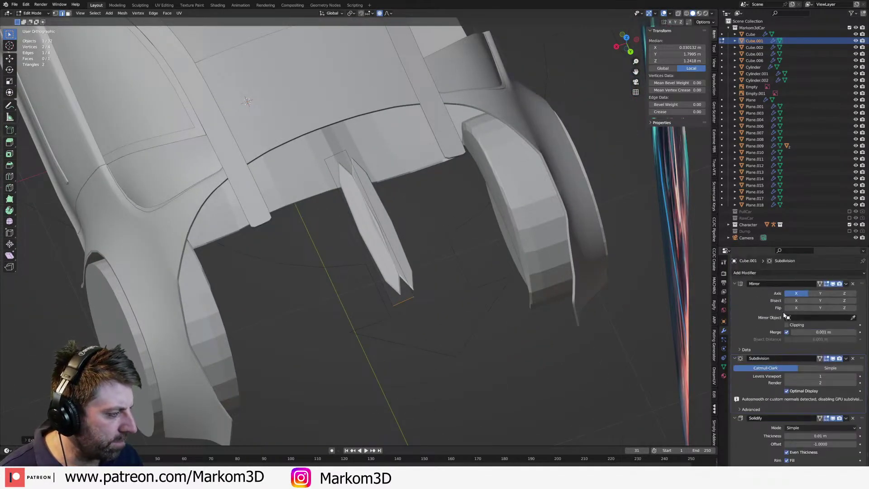
- Enable clipping on the Mirror modifier and shift the whole strip about 0.03 m outward along X
key(a)
key(g)
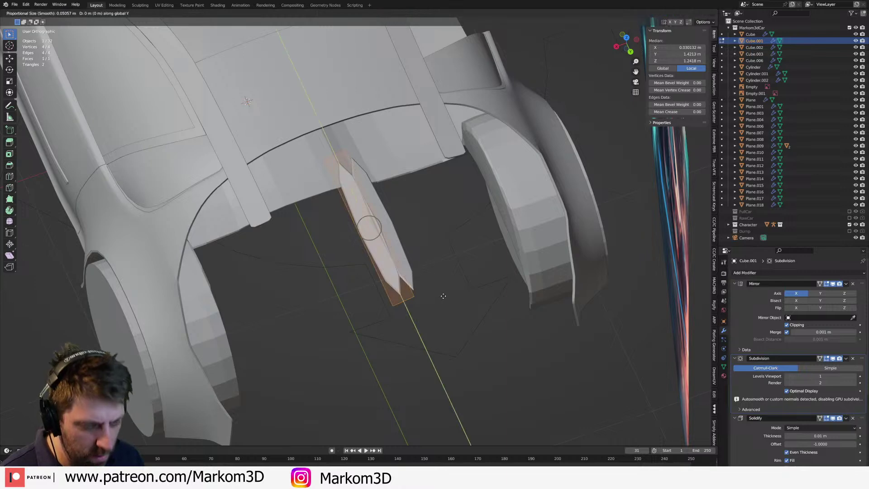
key(y)
key(x)
click(433, 298)
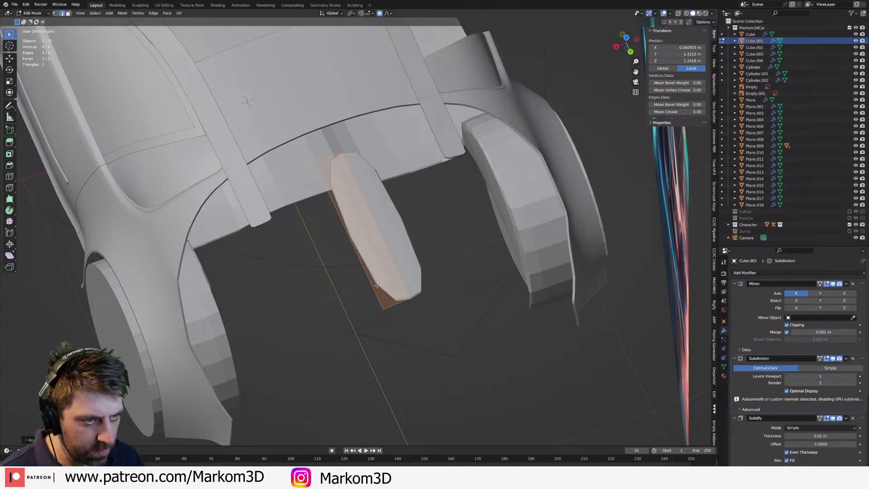
- Slide the strip's outer rear vertex inward to about 0.03 m from the centre to taper the rear end
click(383, 307)
key(shift+v)
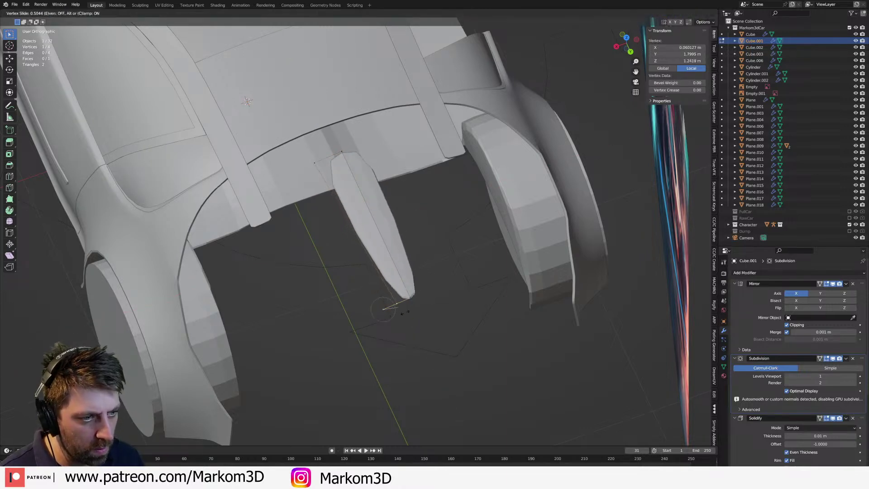
click(410, 312)
middle_drag(411, 312, 461, 245)
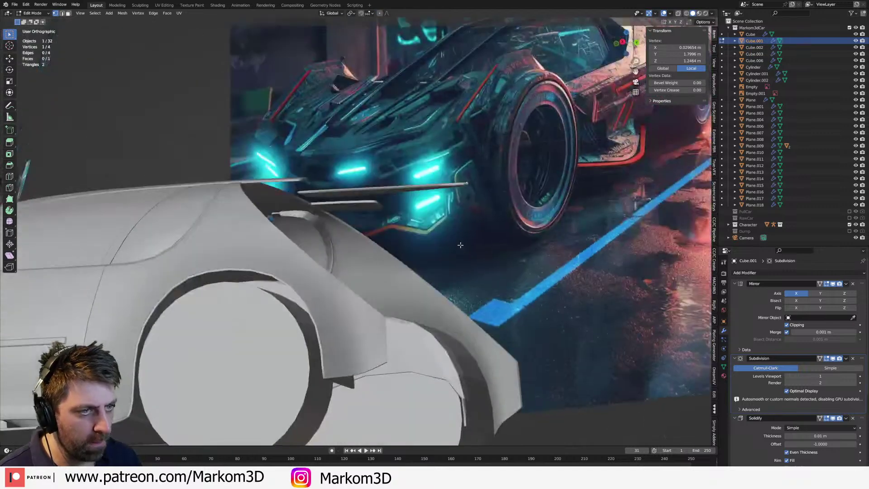
- Extrude the entire strip about 0.64 m downward into a solid fin and recalculate its normals
key(a)
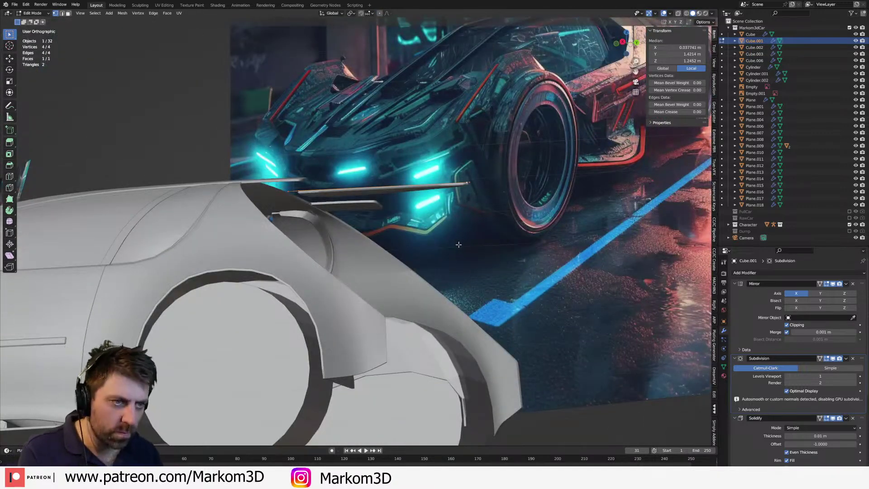
key(e)
click(468, 401)
key(a)
mouse_move(468, 401)
middle_down()
mouse_move(395, 310)
mouse_move(406, 268)
middle_up()
key(shift+n)
scroll(405, 269, up, 1)
middle_drag(387, 167, 261, 146)
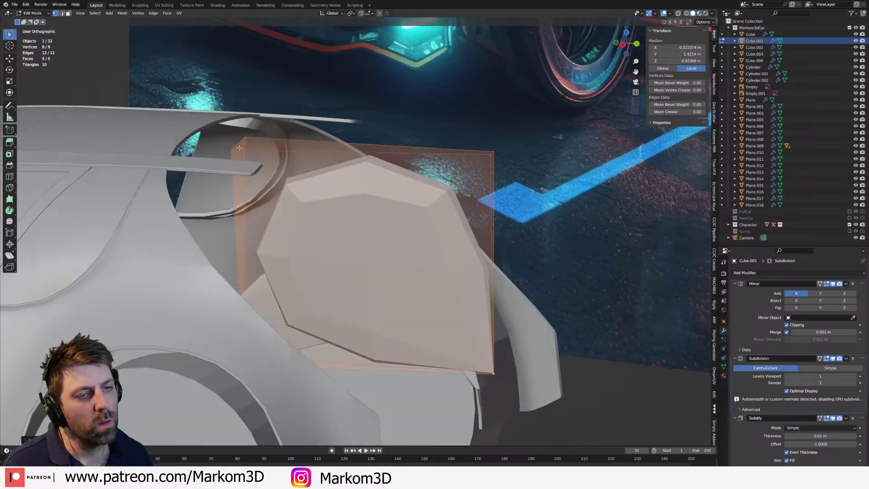
- Lower the fin's top front edge about 0.09 m and remove the fin's Subdivision modifier
click(241, 149)
middle_drag(430, 194, 385, 145)
scroll(776, 377, down, 1)
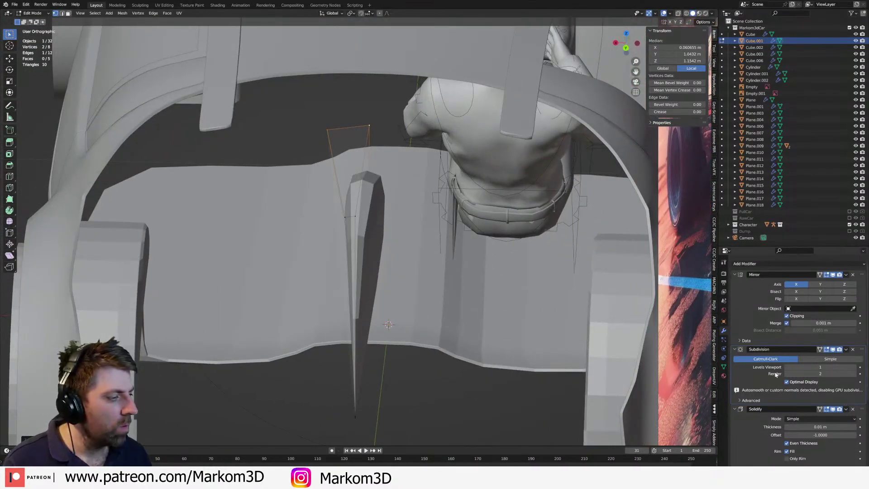
click(853, 349)
middle_drag(452, 253, 390, 343)
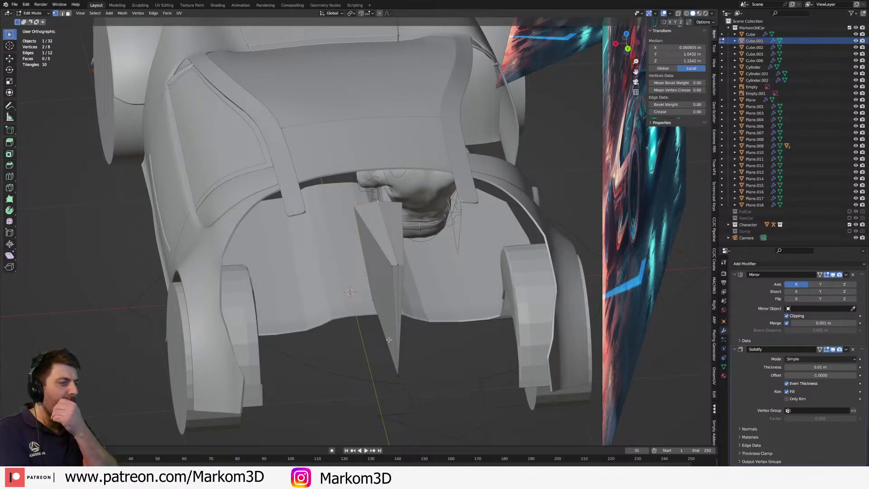
- Try to raise the fin's lower front vertex about 0.25 m along Z
middle_drag(339, 348, 337, 338)
click(336, 338)
key(g)
key(z)
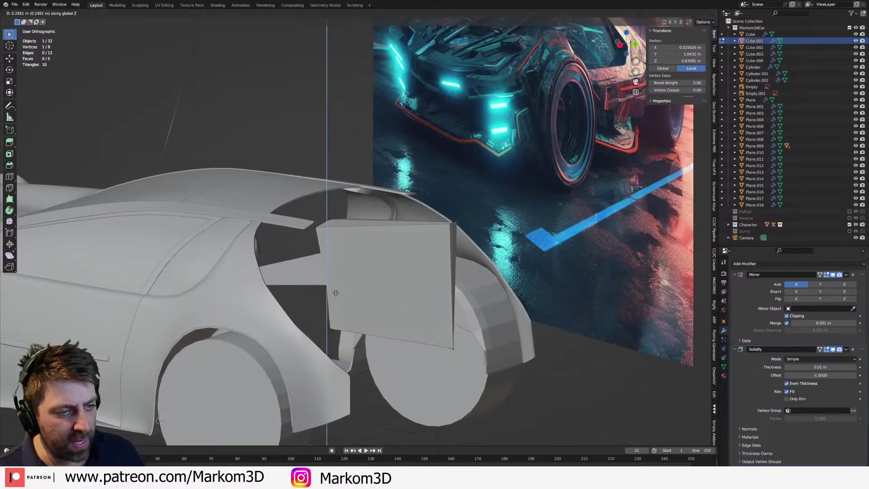
click(336, 302)
key(alt+z)
- Level the fin's two lower front vertices by scaling them to 0 along Z
key(alt+a)
click(329, 335)
shift+click(333, 331)
middle_drag(357, 354, 332, 350)
key(s)
key(z)
key(0)
key(Return)
- Merge all of the fin's vertices by distance
key(a)
key(z)
click(378, 352)
key(m)
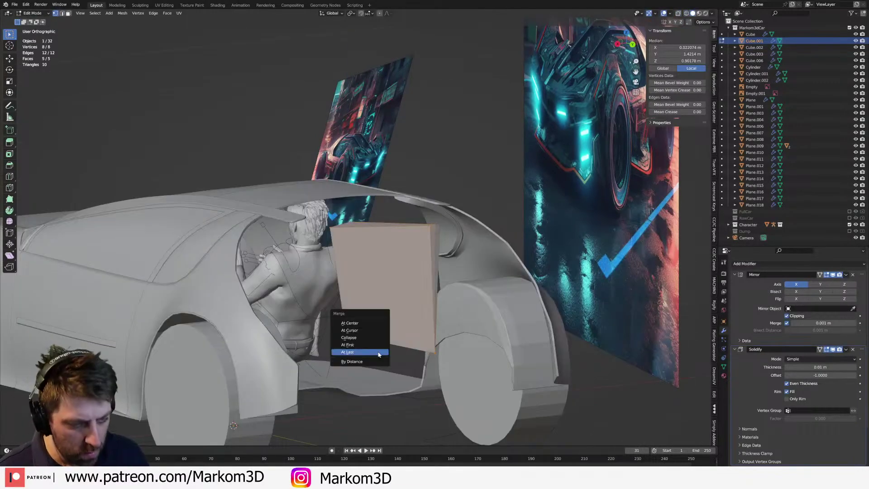
click(351, 361)
- Shift the fin's whole mesh slightly outward along X
middle_drag(352, 362, 414, 295)
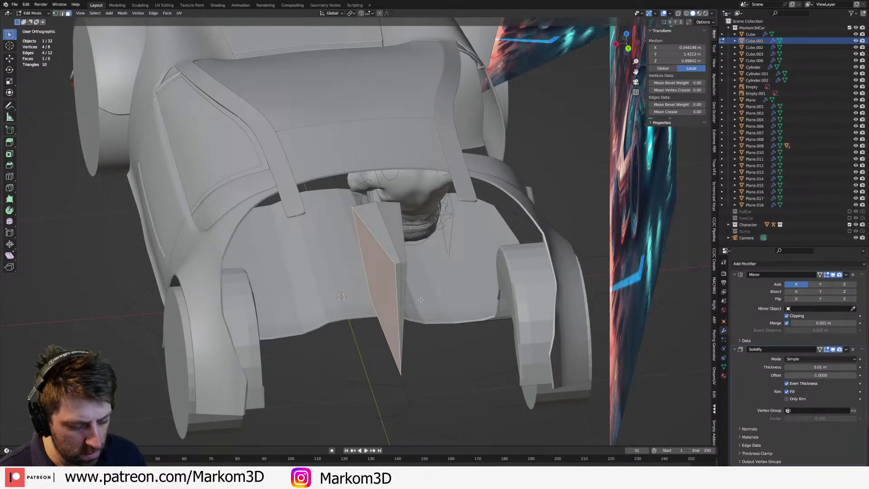
key(a)
key(g)
key(x)
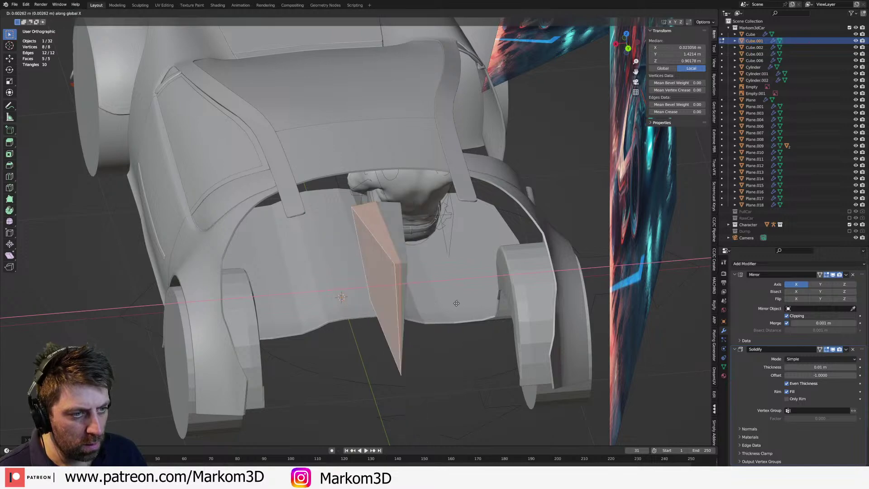
click(456, 303)
- Try to move the fin's lower rear vertex away from the centre line
middle_drag(456, 303, 467, 336)
key(1)
click(440, 352)
scroll(435, 380, up, 4)
shift+middle_drag(430, 385, 390, 349)
scroll(385, 347, up, 5)
middle_drag(336, 317, 344, 319)
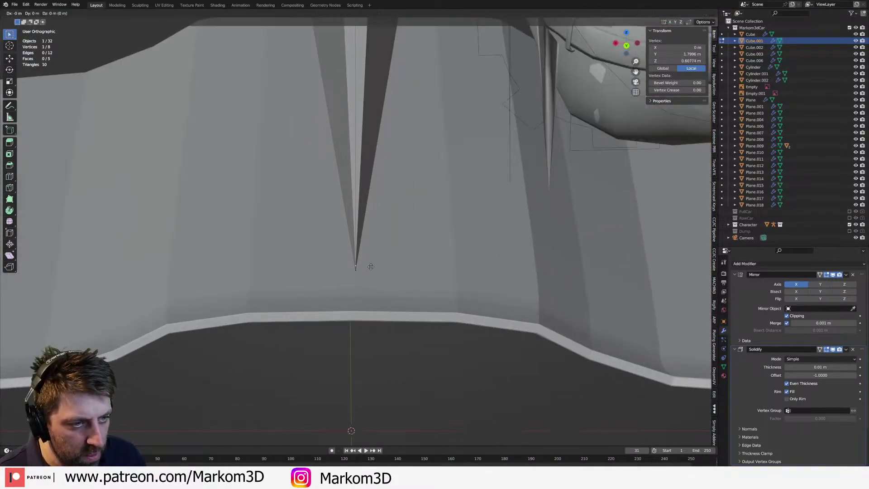
scroll(378, 295, down, 8)
middle_drag(378, 294, 398, 338)
key(3)
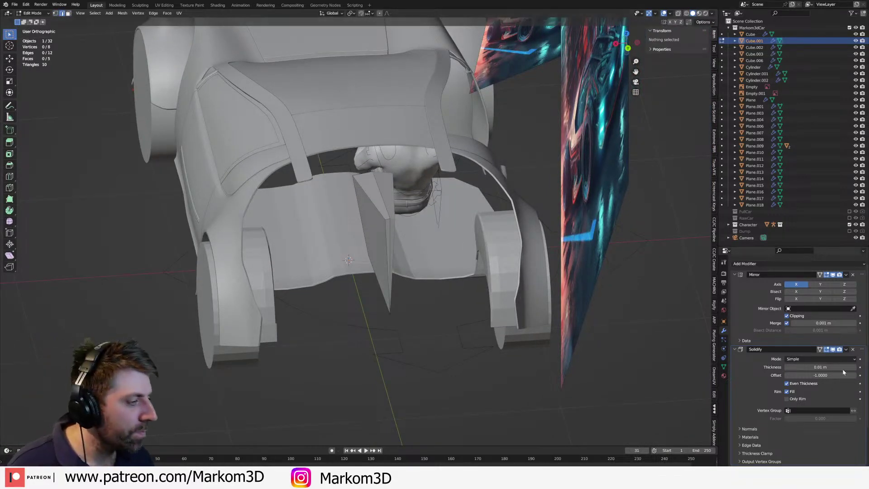
- With mirror clipping switched off, move the fin's lower outer rear vertex to about 0.022 m on X, and re-enable clipping
click(787, 315)
scroll(389, 367, up, 2)
scroll(430, 317, up, 3)
key(1)
click(474, 260)
key(g)
key(x)
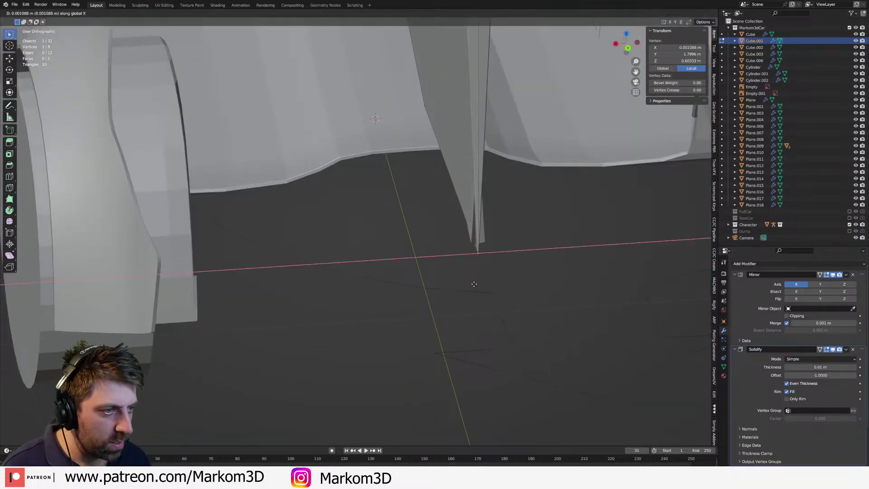
click(467, 287)
click(787, 315)
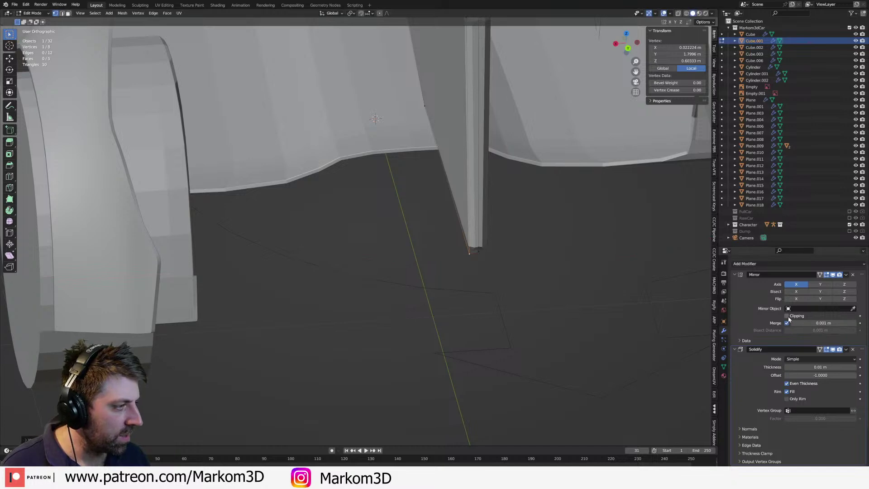
- Raise the fin's lower rear edge along Z to just below the top edge, giving the fin a wedge-shaped side profile
scroll(494, 359, down, 4)
middle_drag(494, 359, 527, 313)
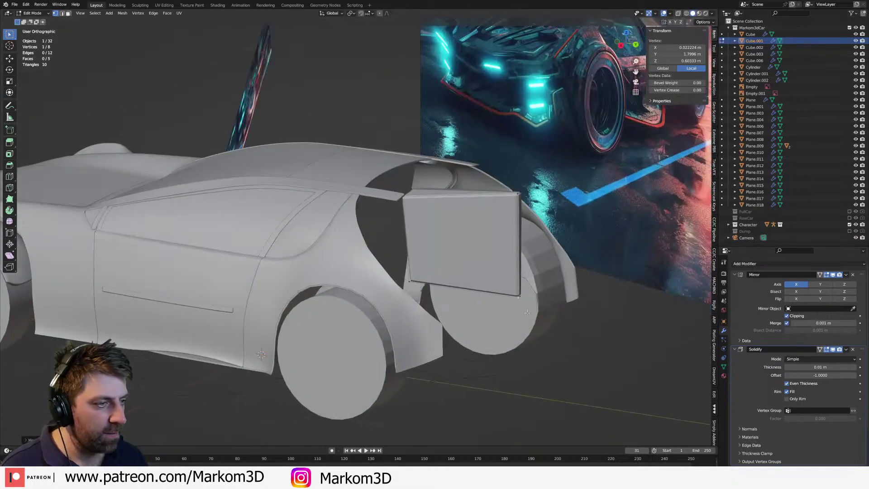
shift+click(520, 297)
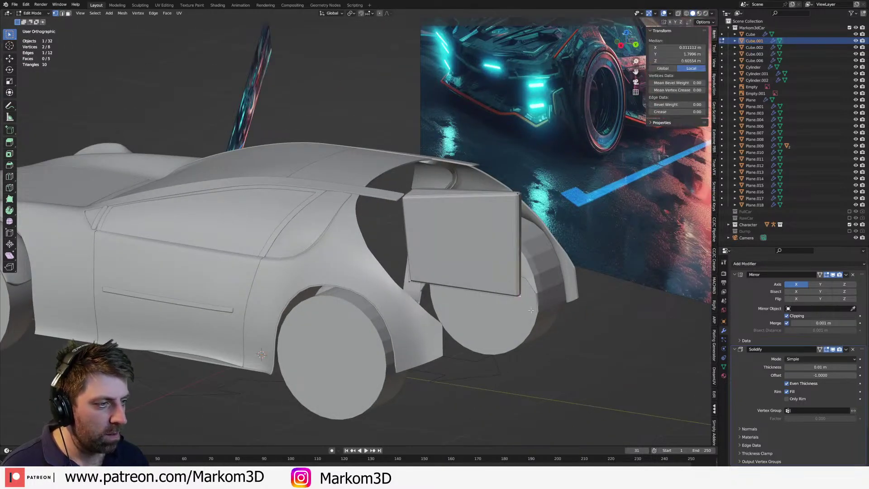
key(g)
key(z)
click(520, 220)
- Extrude the fin's small rear face backward into a tail, bevel the bend smoothly, and leave mesh editing
key(3)
click(519, 201)
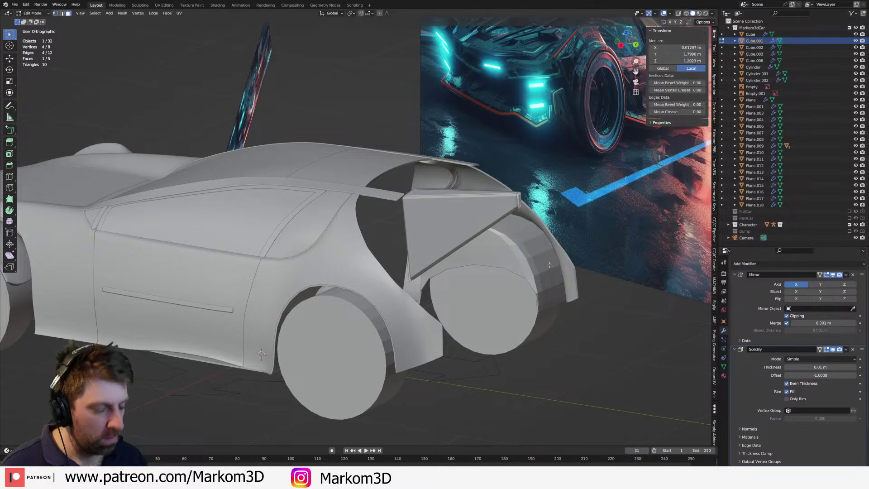
key(e)
click(519, 212)
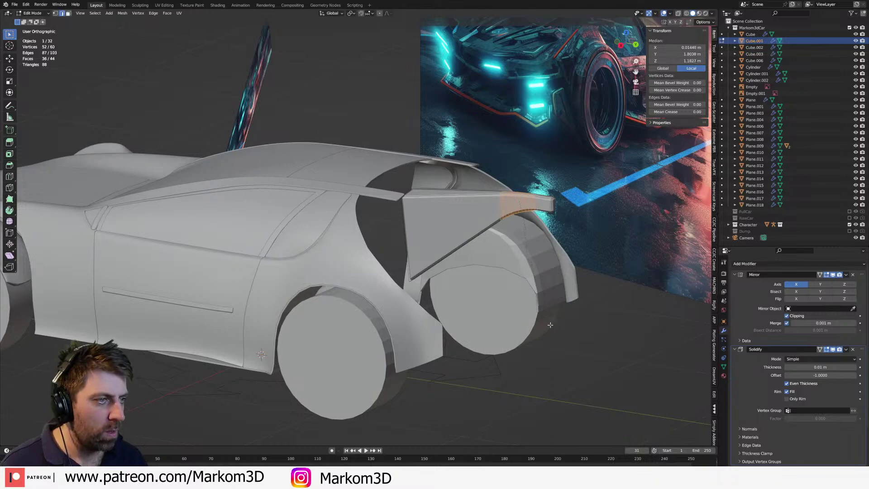
key(Tab)
key(alt+a)
scroll(555, 326, down, 3)
middle_drag(564, 371, 403, 380)
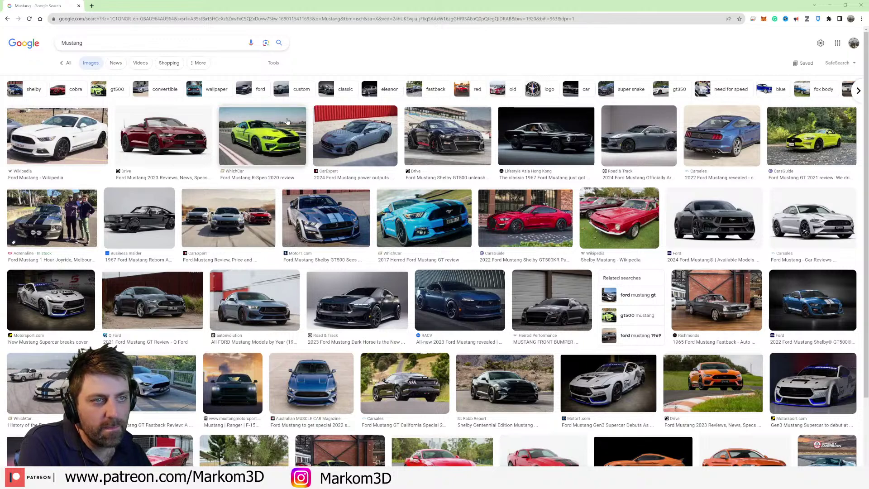
- View the 2024 Ford Mustang photo in the browser's Mustang image results and return to Blender
click(345, 135)
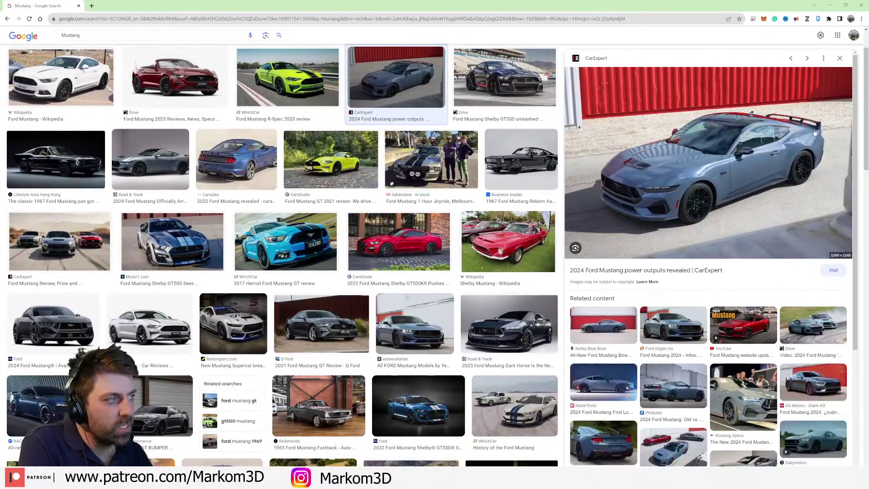
click(830, 5)
middle_drag(392, 265, 391, 246)
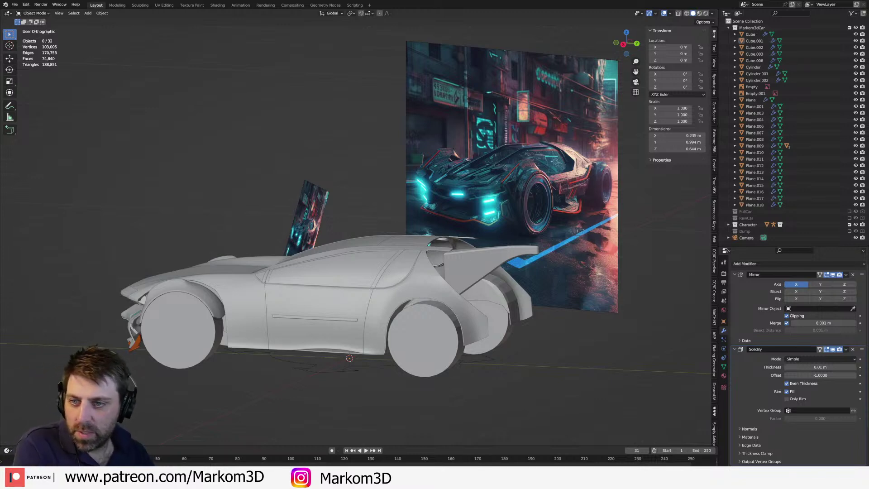
- Switch to the browser, examine cars in the "cyberpunk car build" image results for rear-end ideas, and return to Blender
key(alt+Tab)
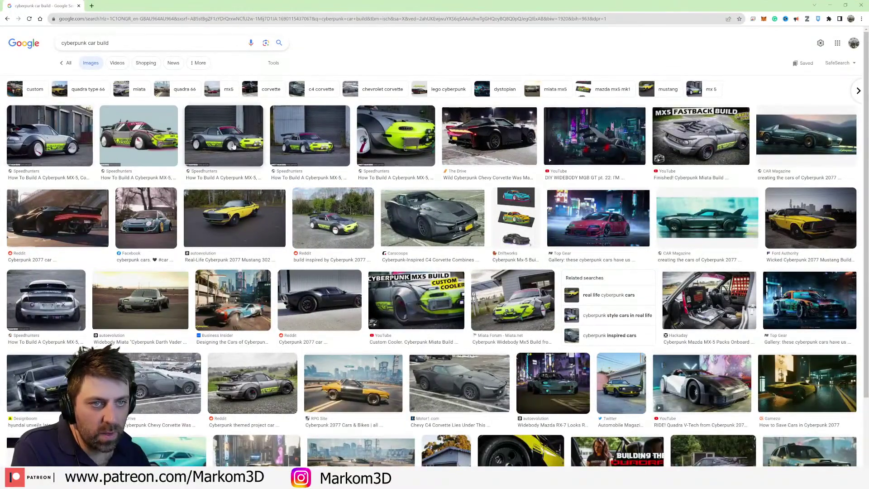
click(699, 138)
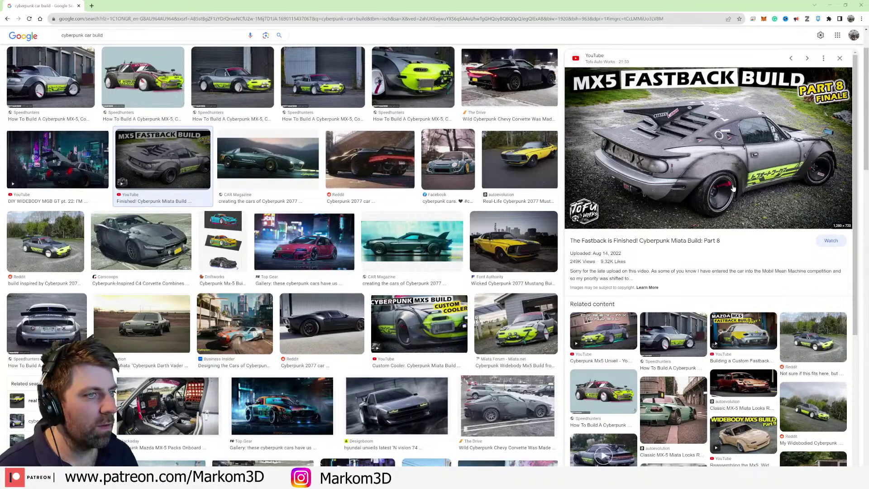
click(432, 67)
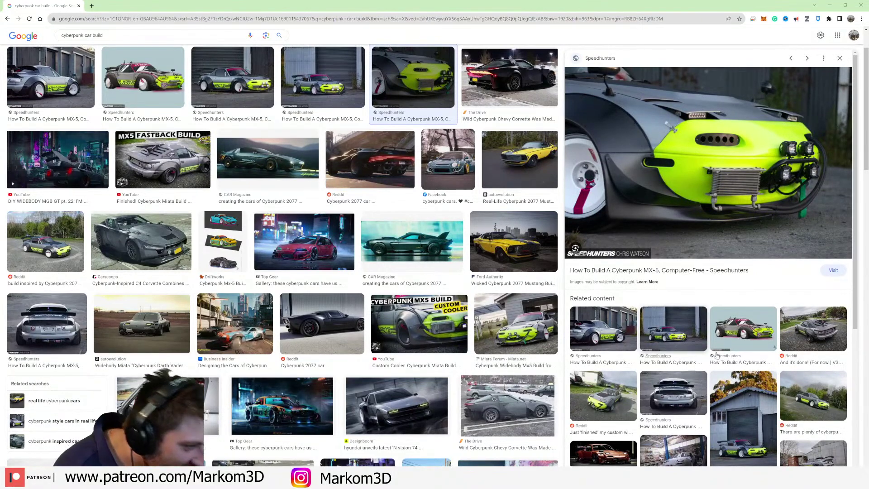
click(798, 328)
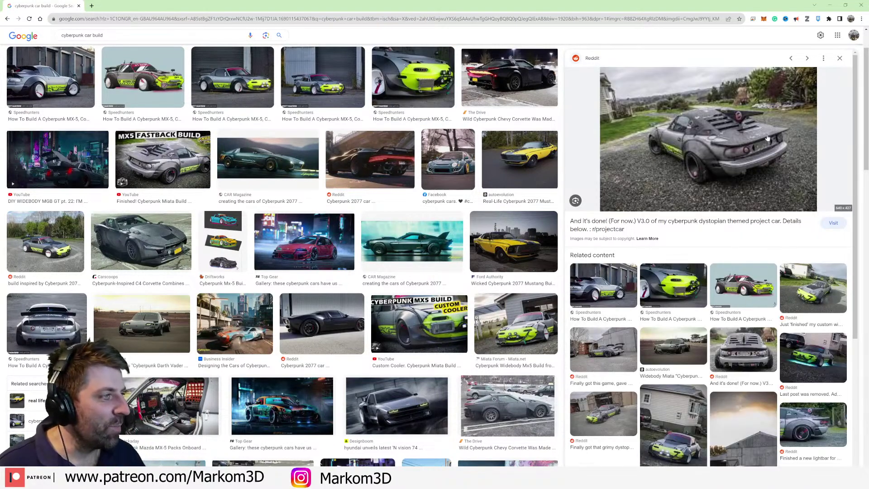
scroll(757, 144, down, 3)
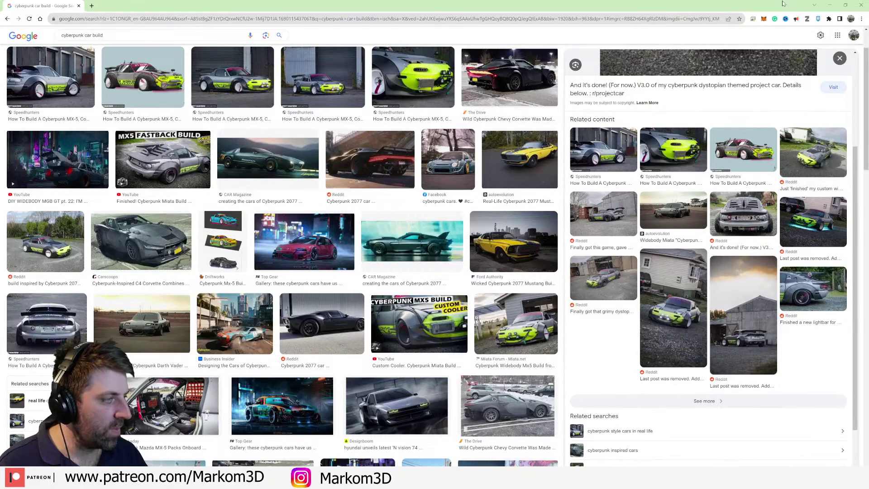
click(829, 4)
middle_drag(487, 334, 481, 355)
- Open the rear fender panel's mesh for editing and select the vertical edge at its rear end
click(452, 361)
key(Tab)
key(alt+q)
scroll(452, 353, up, 5)
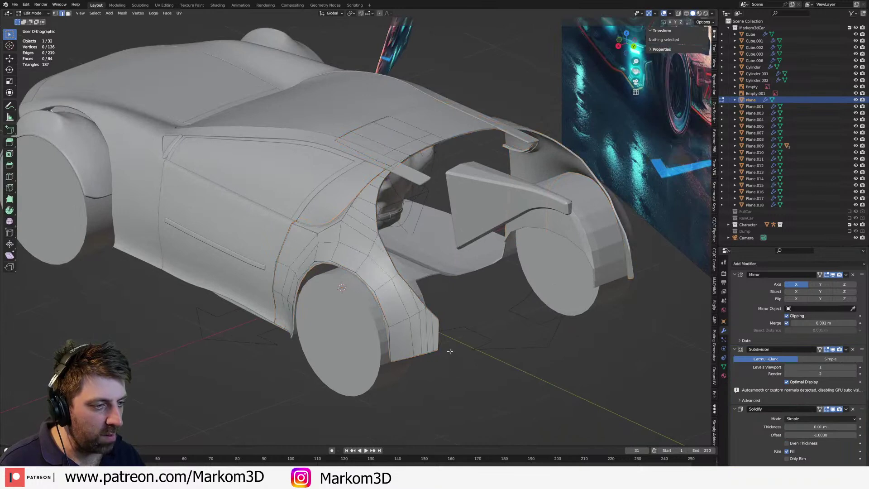
click(441, 334)
key(a)
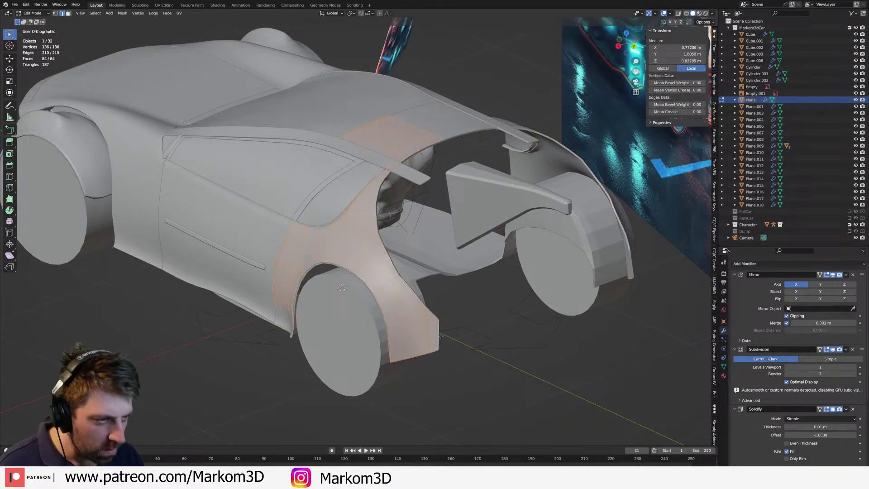
click(441, 336)
- Try to move the fender's rear end edge slightly inward and backward in the top view
key(KP_7)
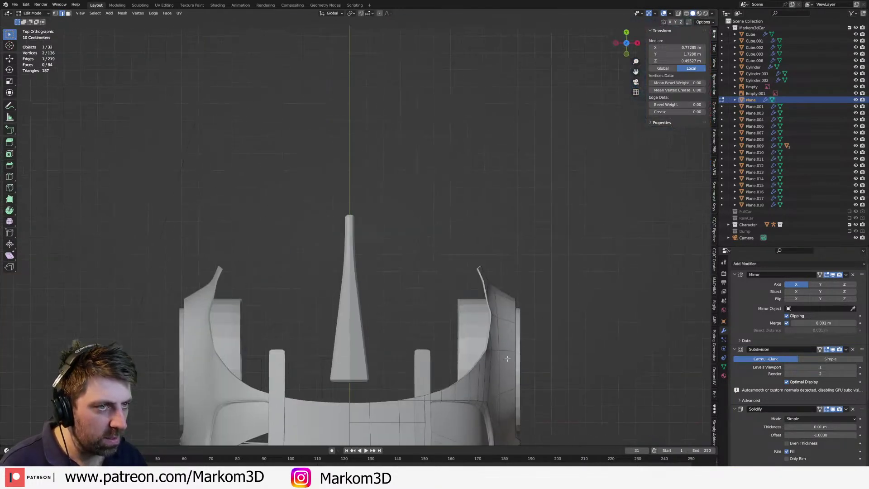
key(KP_Decimal)
shift+middle_drag(514, 321, 540, 351)
key(g)
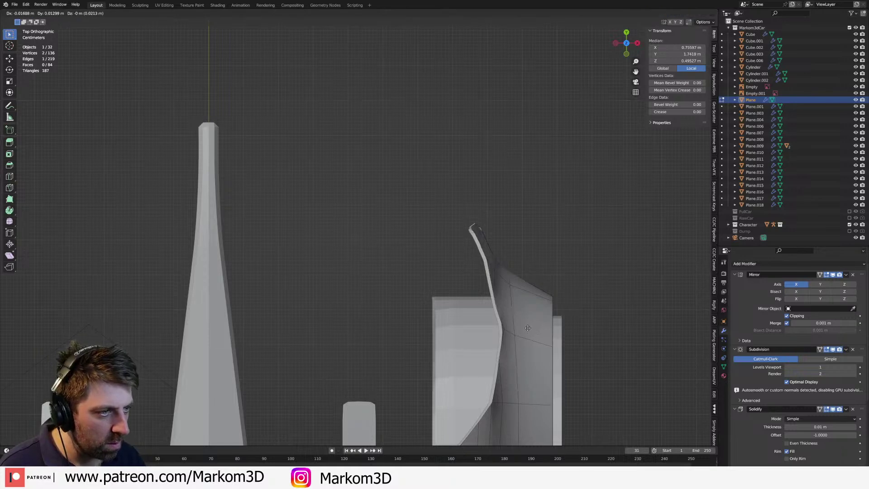
key(Escape)
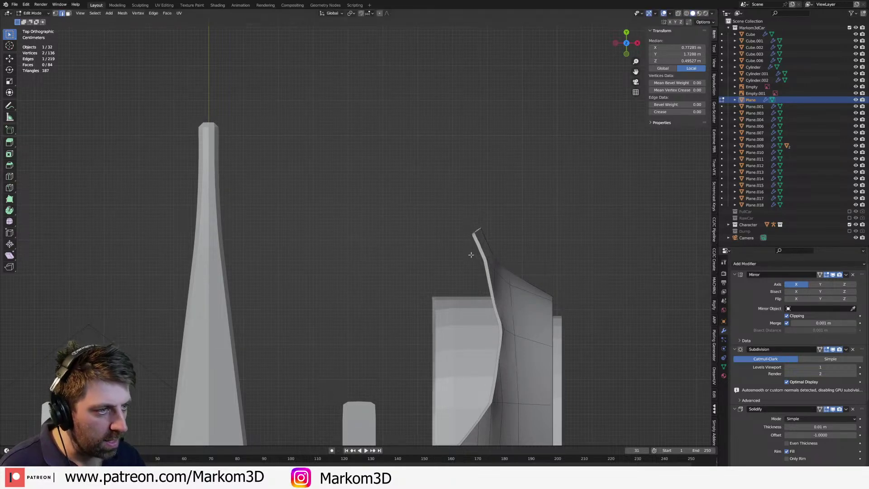
- Select the full vertical chain of edges at the fender's rear end in the top view, including those hidden behind it
key(c)
click(473, 241)
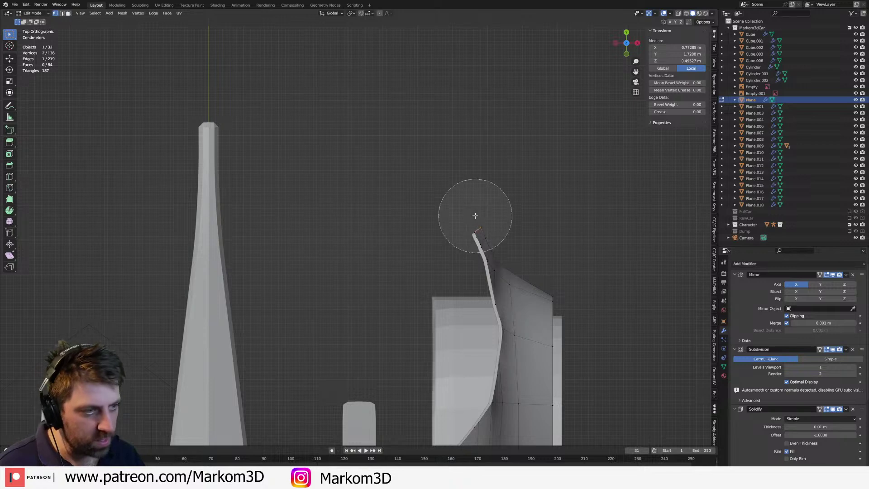
key(Escape)
key(z)
click(459, 196)
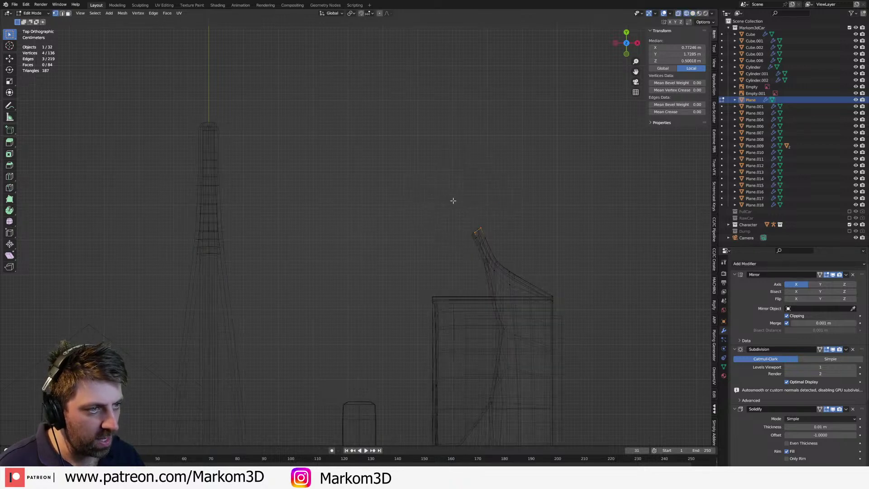
key(c)
click(461, 199)
key(Escape)
key(z)
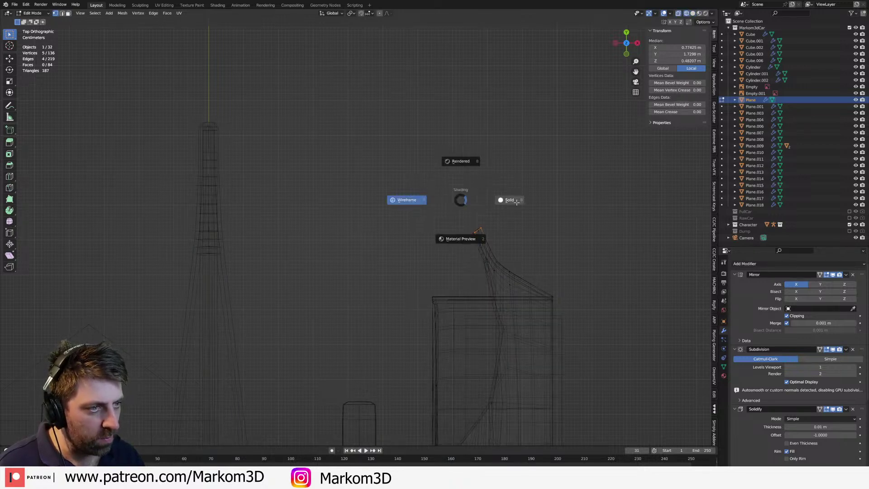
click(512, 199)
- Extrude the fender's rear end edges inward in three segments to the car's centre line, forming a curved rear bumper strip
shift+middle_drag(520, 228, 611, 251)
key(e)
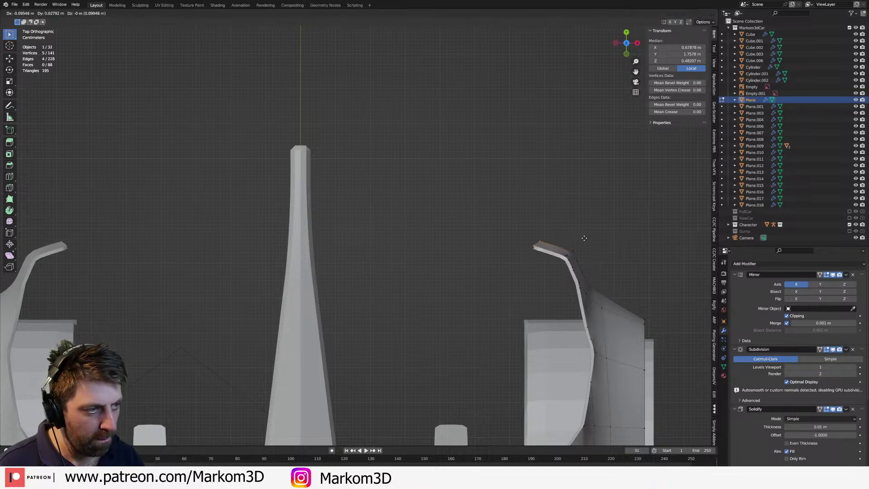
click(592, 233)
key(e)
click(528, 223)
key(e)
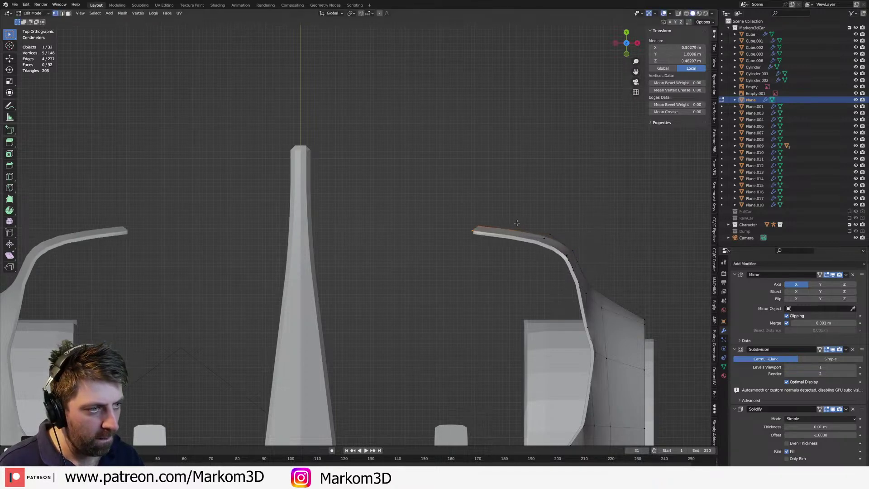
click(226, 225)
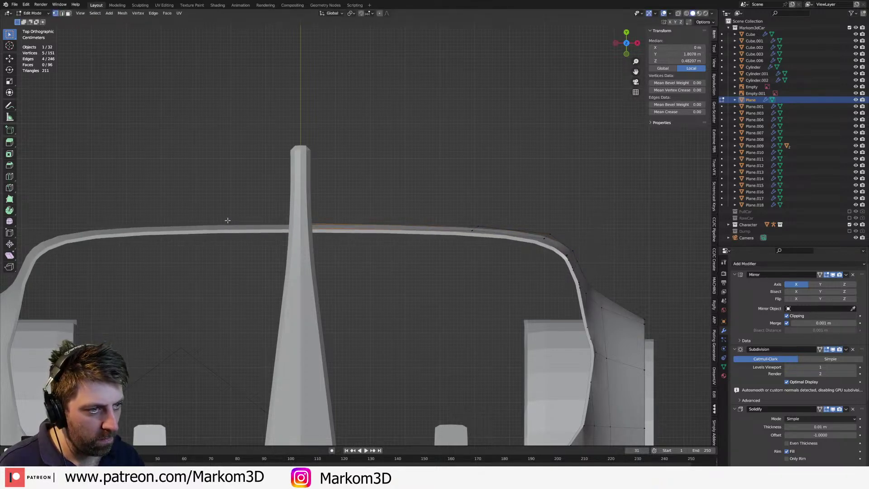
- Move the bumper strip's faces next to the centre line about 0.07 m backward along Y
scroll(229, 219, down, 3)
middle_drag(229, 219, 452, 247)
middle_drag(503, 276, 516, 267)
scroll(480, 294, down, 4)
key(Tab)
key(Tab)
mouse_move(389, 357)
middle_down()
mouse_move(378, 340)
mouse_move(380, 349)
middle_up()
scroll(381, 349, up, 4)
key(3)
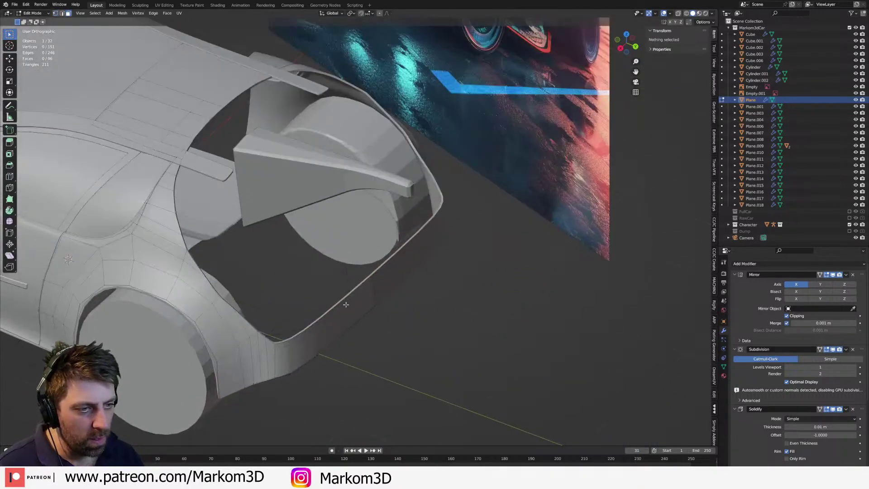
alt+click(353, 317)
key(g)
key(y)
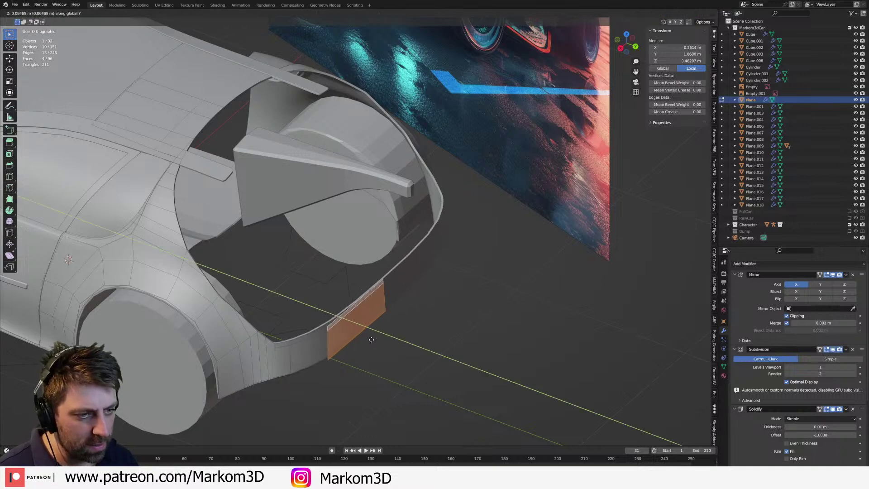
click(374, 339)
- Add a vertical loop cut through the middle of the bumper strip's central section
scroll(439, 386, down, 2)
scroll(459, 397, down, 1)
key(Tab)
middle_drag(458, 397, 472, 411)
key(Tab)
shift+middle_drag(421, 384, 412, 311)
scroll(412, 311, up, 4)
key(2)
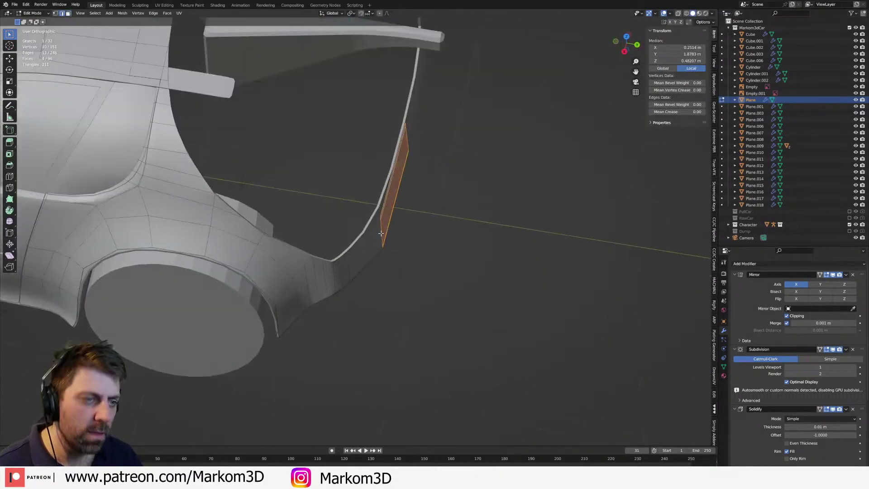
click(400, 170)
right_click(400, 170)
- Move the bumper faces between the new loop and the centre line about 0.05 m backward along Y
key(3)
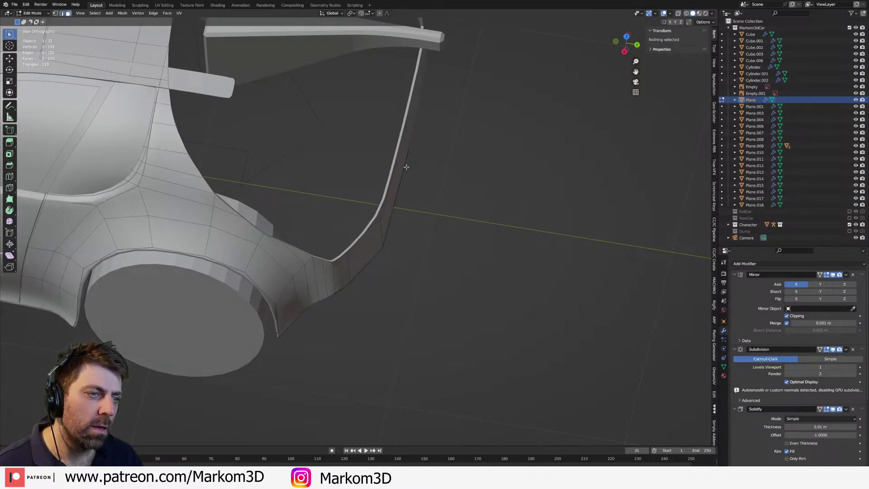
alt+click(398, 174)
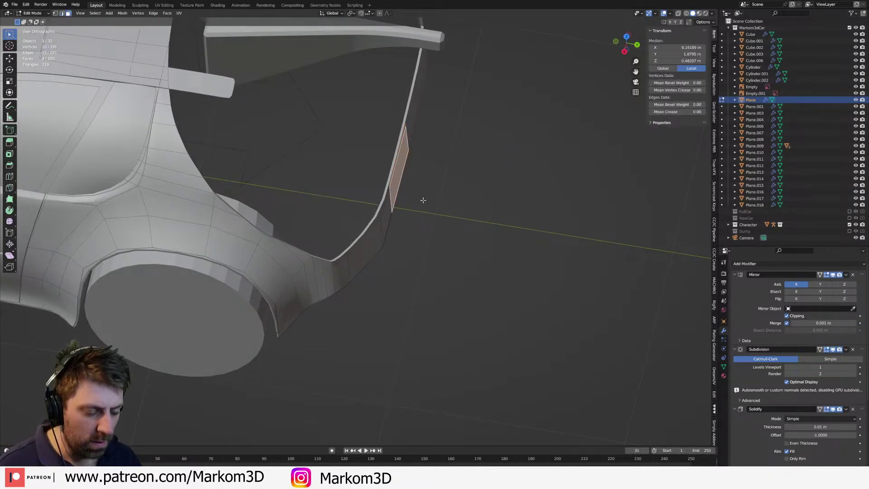
key(g)
key(x)
key(y)
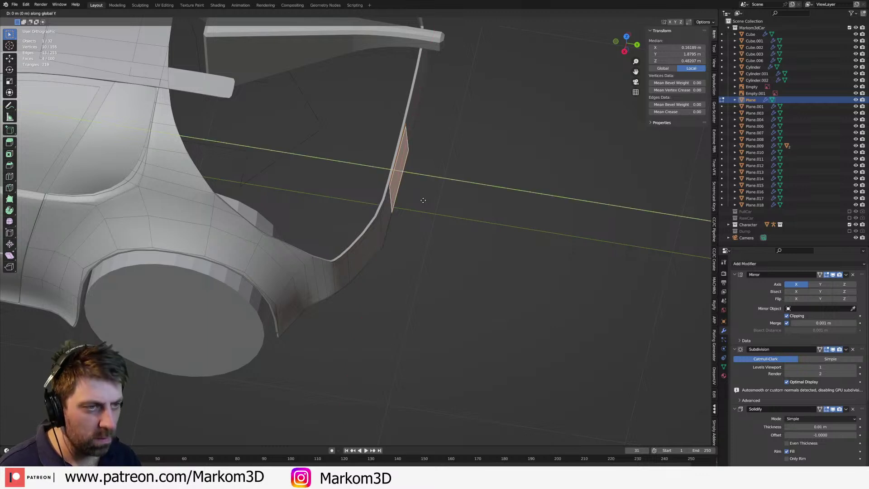
click(544, 230)
key(Tab)
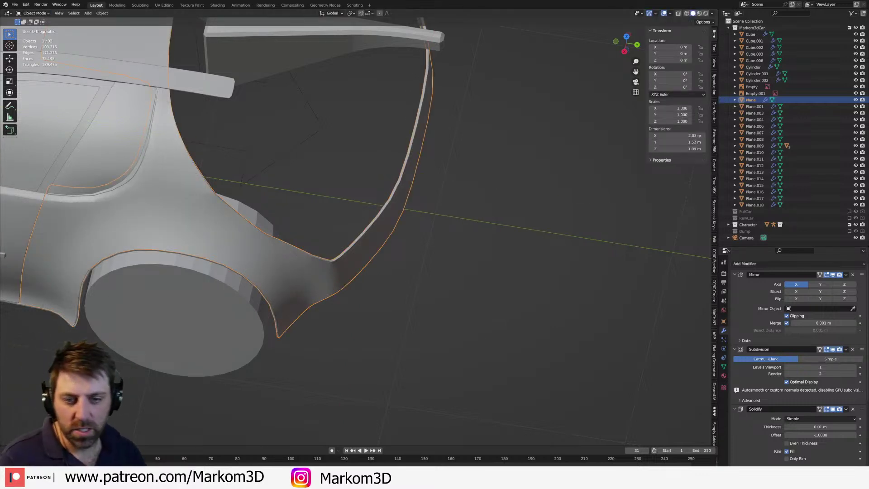
- Examine the curve of the rear bumper strip and how it joins the fender from several angles
scroll(398, 151, down, 2)
middle_drag(399, 151, 378, 270)
key(Tab)
scroll(369, 278, up, 3)
key(Tab)
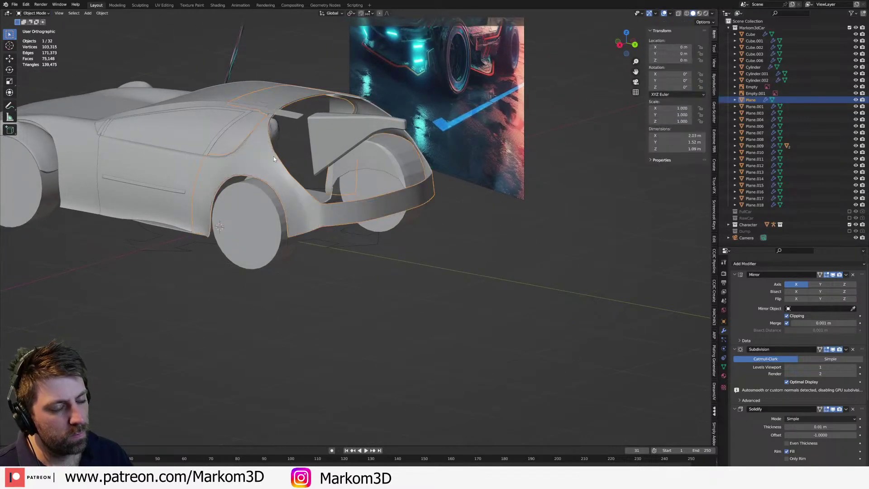
key(Tab)
middle_drag(316, 206, 309, 226)
scroll(309, 227, up, 4)
key(Tab)
key(Tab)
- Slide the bumper strip's upper horizontal edge loop fully onto its top border and merge the overlapping vertices of the whole mesh
key(2)
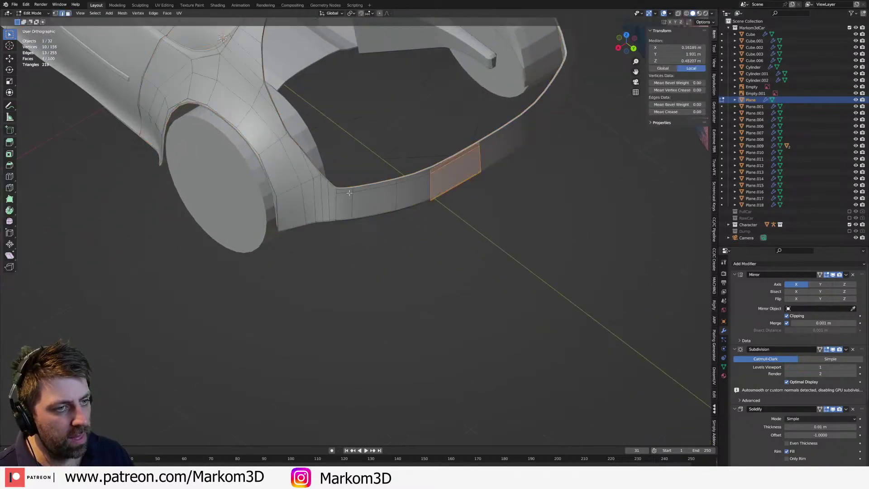
scroll(348, 195, up, 5)
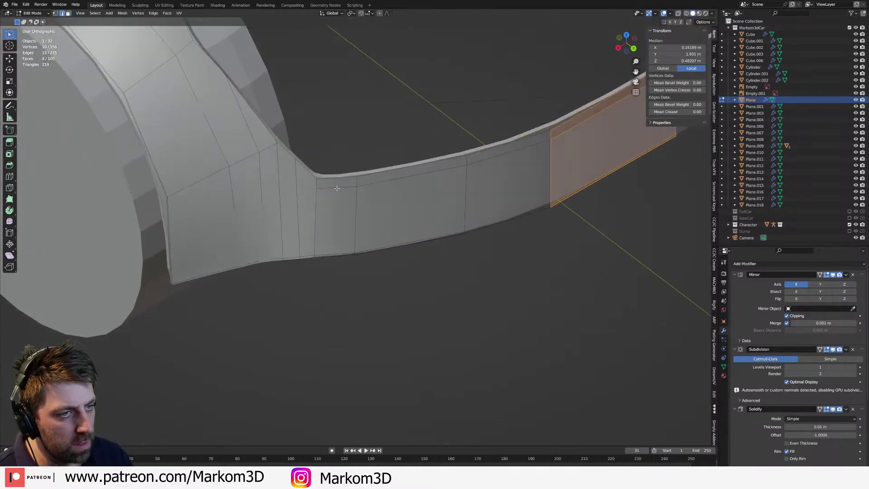
alt+click(336, 187)
key(g)
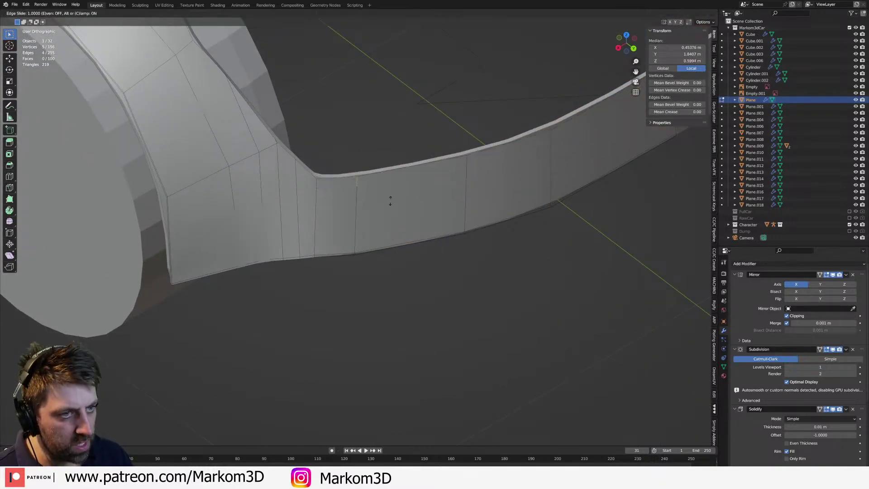
click(385, 132)
alt+shift+click(379, 248)
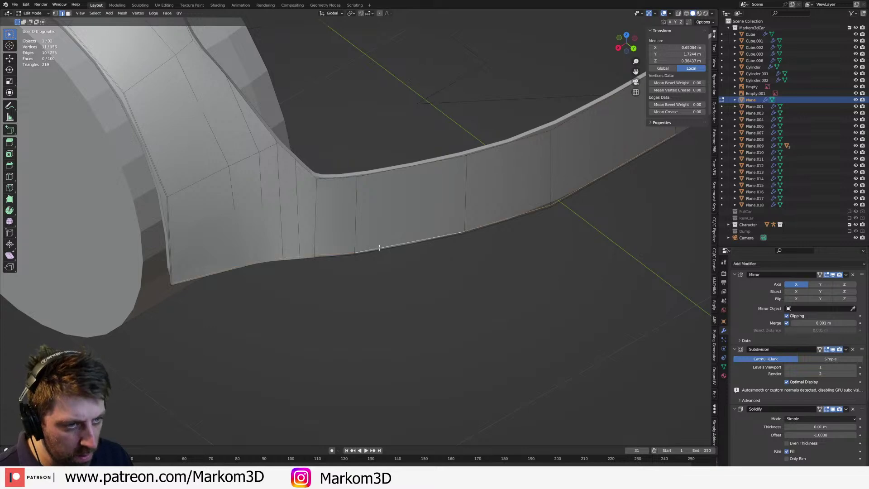
key(a)
key(m)
click(378, 235)
scroll(379, 236, down, 3)
middle_drag(412, 285, 370, 242)
scroll(370, 244, down, 3)
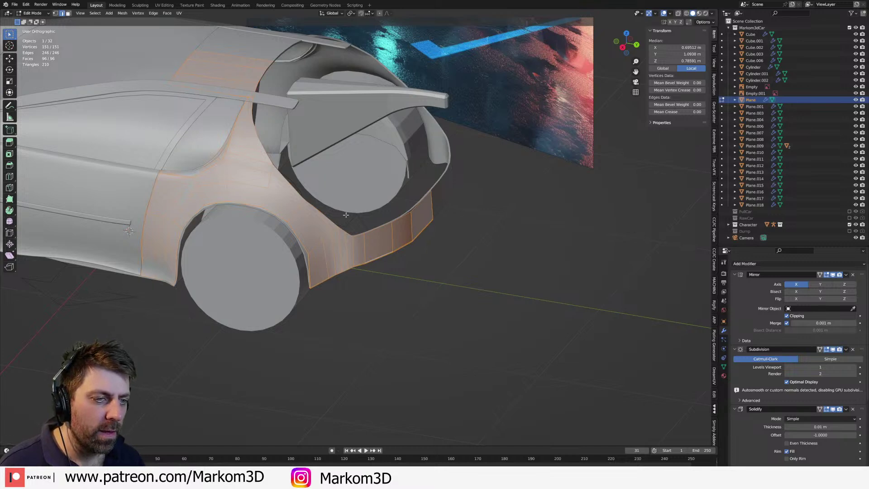
alt+click(327, 214)
key(ctrl+f)
key(Escape)
middle_drag(422, 252, 415, 235)
key(1)
click(480, 200)
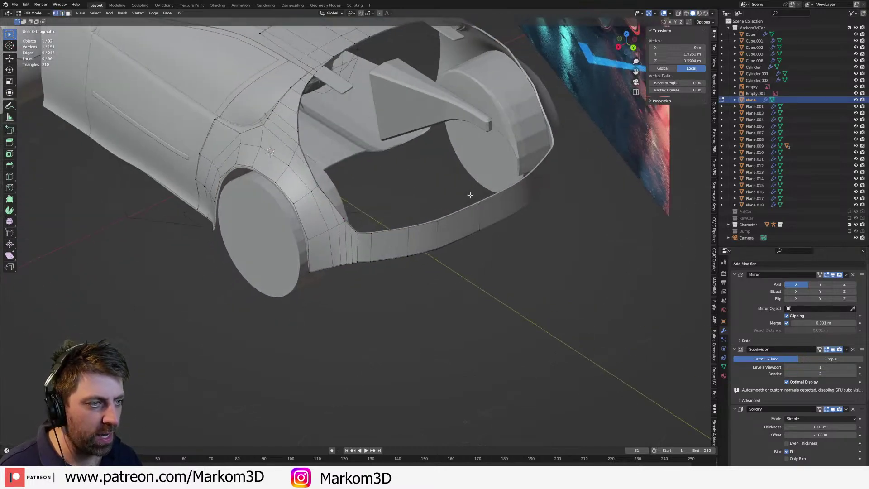
- Examine the car's rear end and overall proportions with the new bumper from several angles
shift+middle_drag(479, 201, 496, 270)
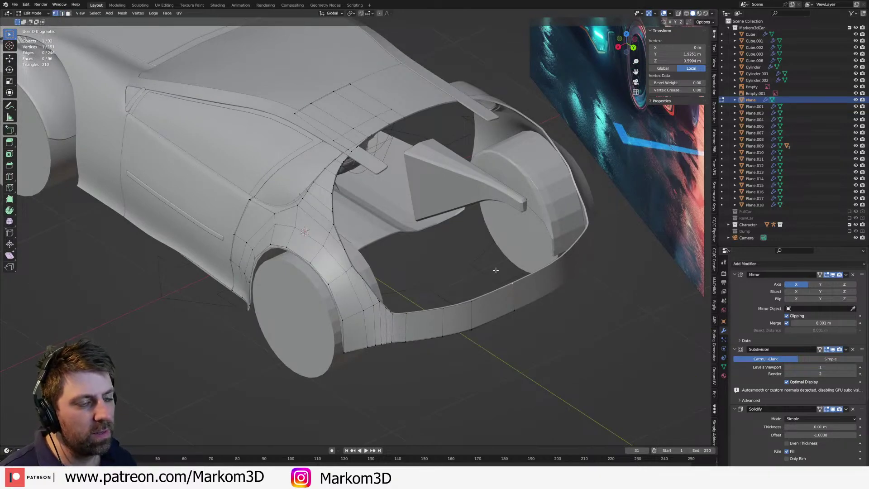
scroll(355, 261, down, 4)
key(grave)
click(381, 240)
middle_drag(381, 239, 406, 265)
scroll(440, 285, up, 3)
key(Tab)
scroll(407, 268, up, 2)
scroll(405, 264, down, 1)
scroll(298, 278, down, 5)
middle_drag(298, 278, 355, 272)
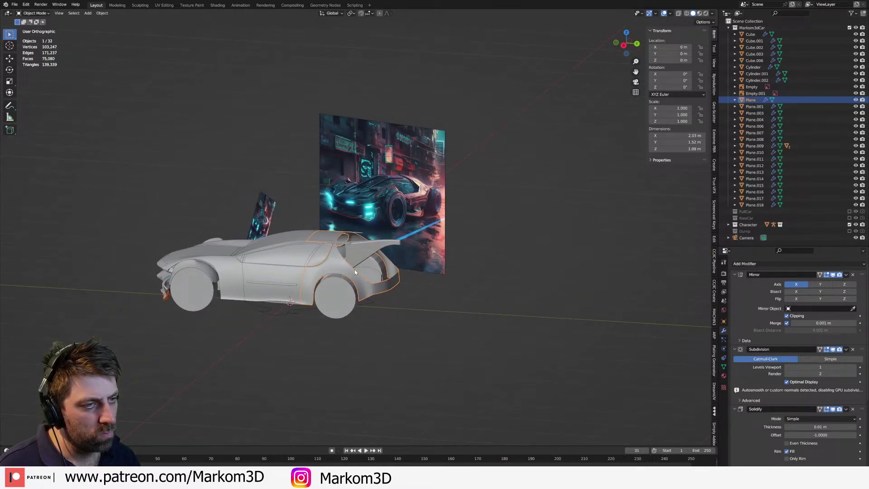
key(KP_3)
middle_drag(355, 272, 348, 260)
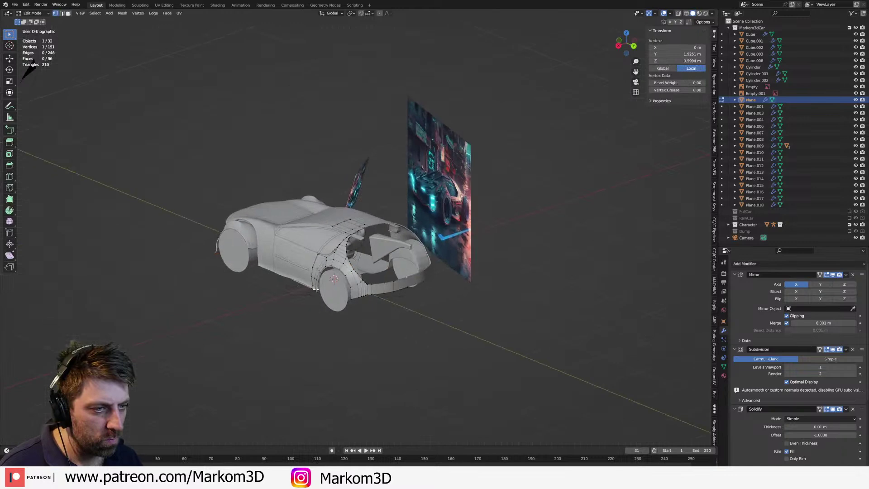
scroll(345, 253, up, 4)
- Split the mesh along the vertical edge between fender and bumper, and slide a supporting loop cut fully against the bumper's end
key(Tab)
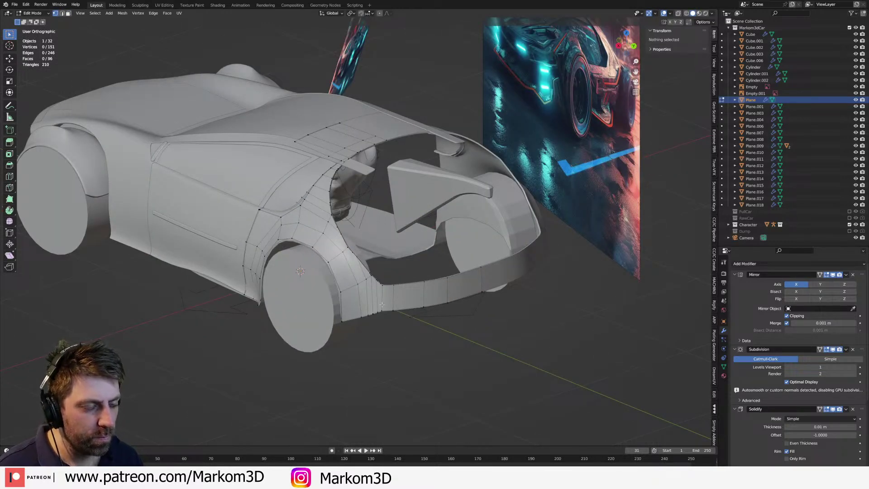
alt+click(382, 301)
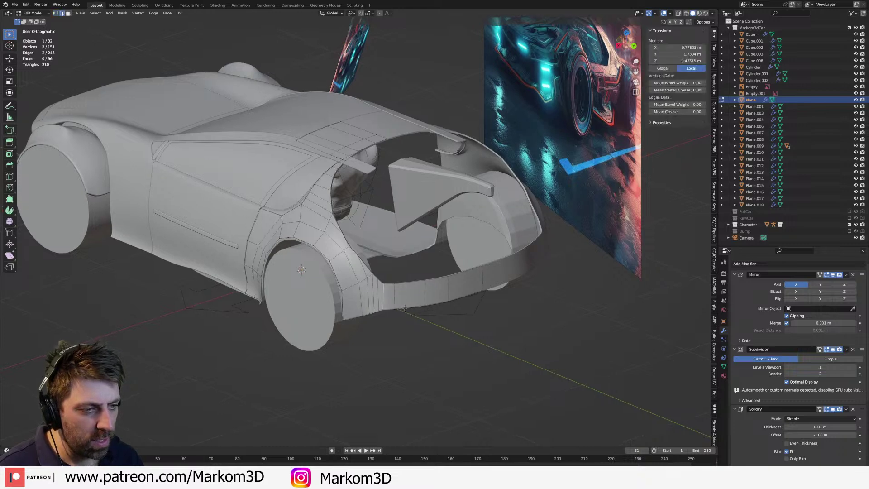
scroll(435, 308, up, 6)
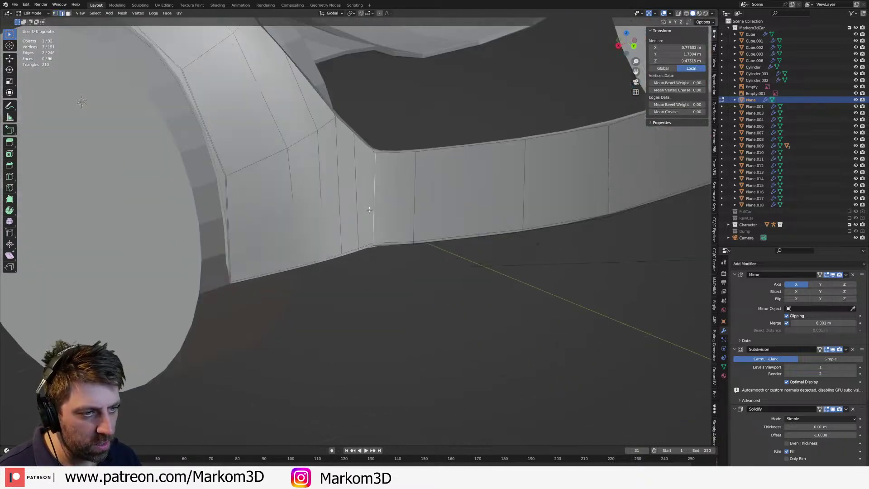
key(ctrl+b)
click(394, 213)
click(414, 216)
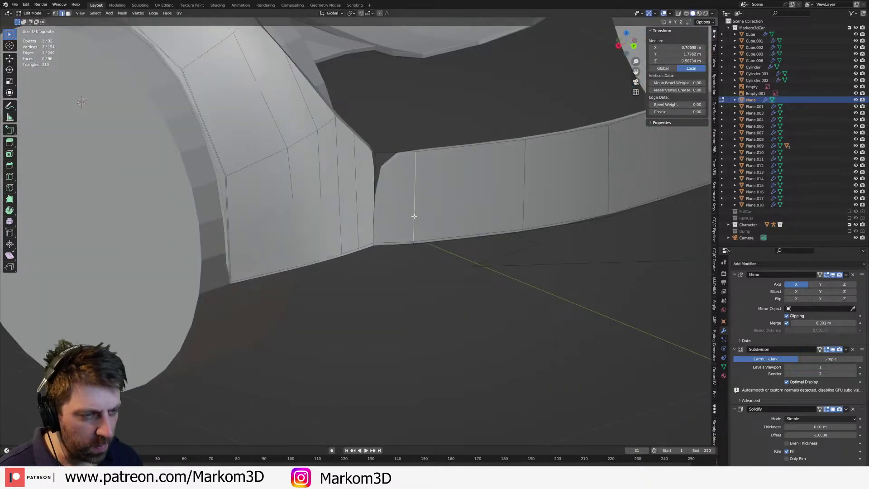
key(ctrl+b)
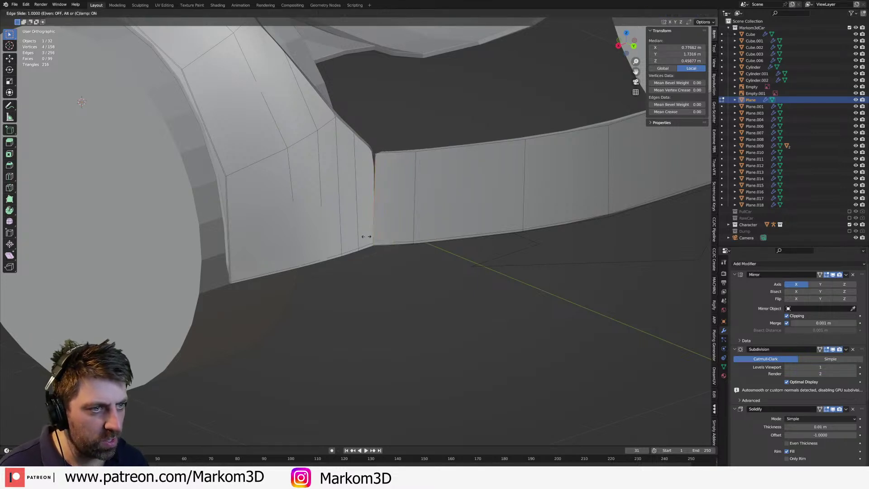
click(368, 238)
- Try to separate the bumper strip from the fender into its own object using a linked selection
key(l)
key(p)
click(429, 190)
key(Tab)
scroll(429, 190, down, 4)
click(382, 179)
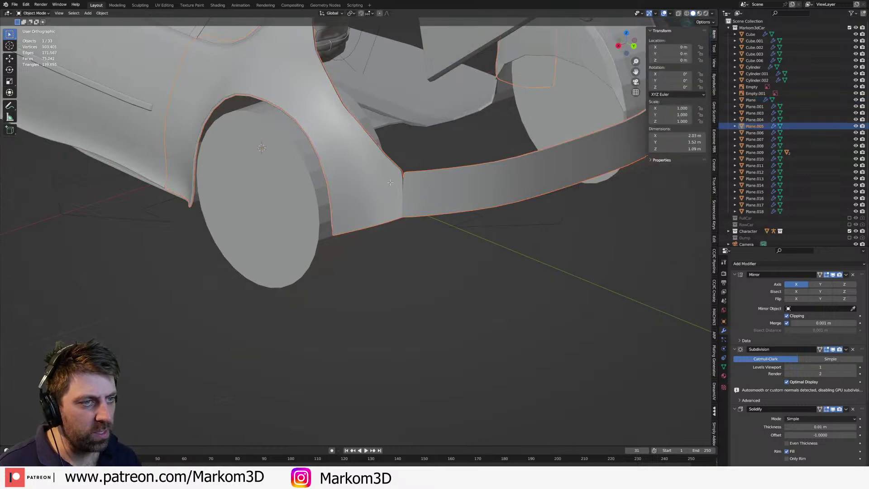
- Try to separate the whole panel mesh into loose parts and inspect the lower end of the fender-bumper seam
key(Tab)
scroll(391, 182, down, 2)
key(a)
key(p)
click(448, 188)
scroll(464, 223, up, 4)
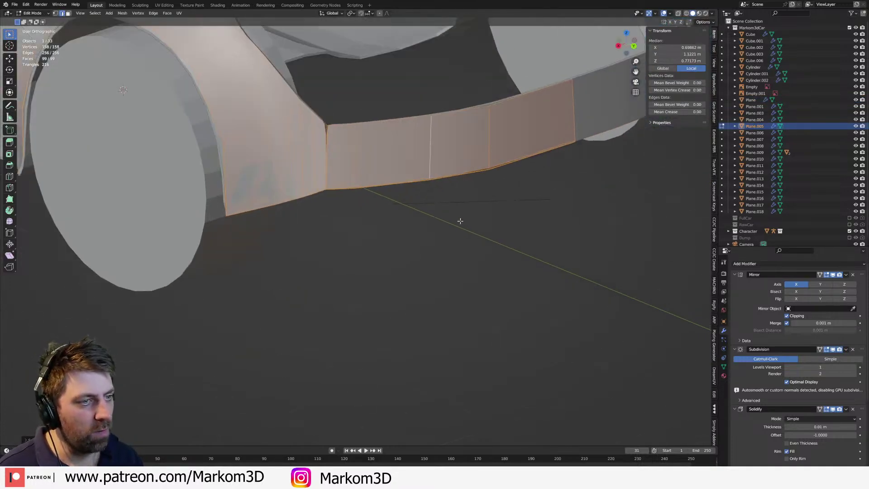
scroll(434, 252, up, 1)
scroll(434, 252, up, 5)
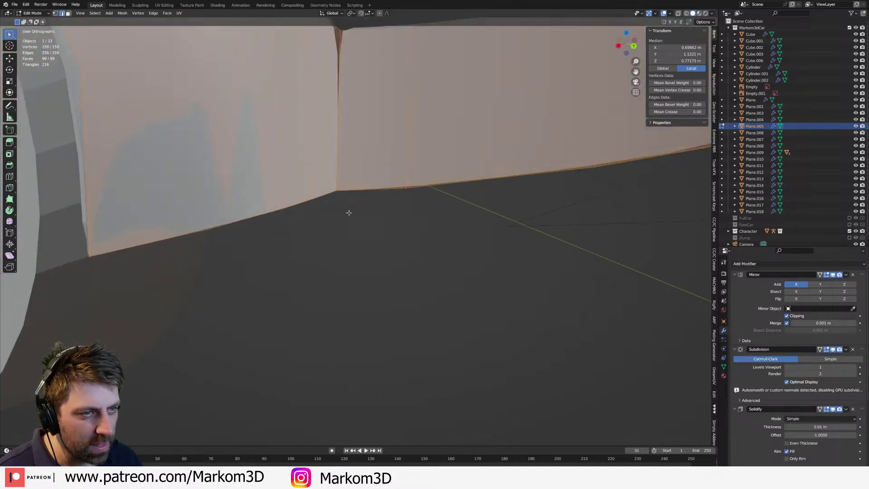
click(378, 197)
key(a)
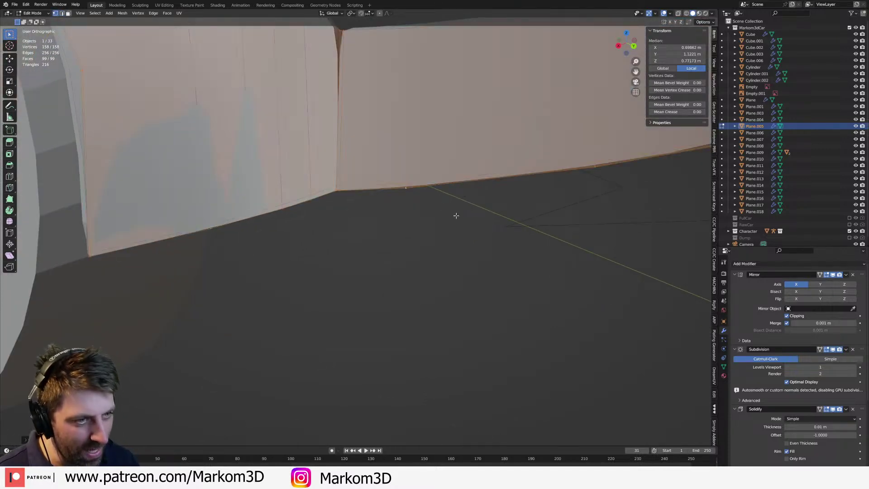
scroll(456, 216, down, 5)
- Select the bumper's centre edge, grow the selection over the entire bumper strip and separate it into its own object
click(552, 217)
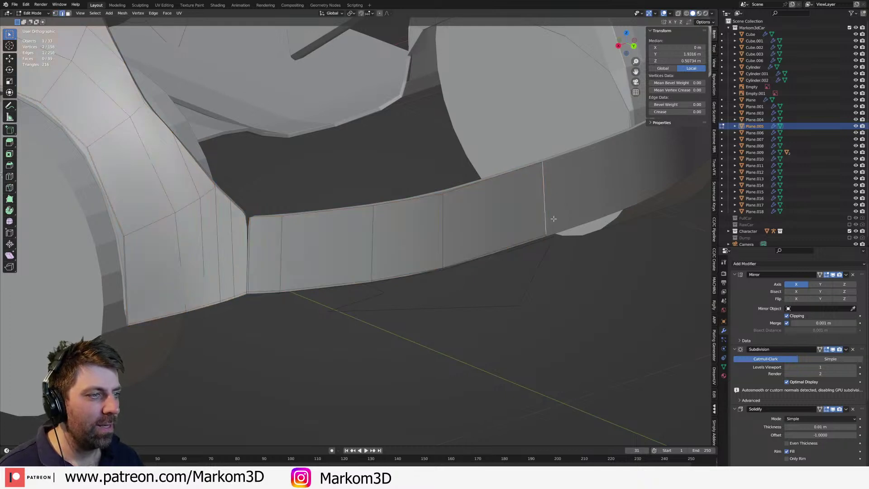
key(ctrl+KP_Add)
key(ctrl+KP_Add)
key(ctrl+KP_Add)
key(ctrl+KP_Add)
key(p)
click(553, 219)
key(Tab)
- Hide the separated bumper object and open the rear fender's mesh for editing near its rear end
click(274, 269)
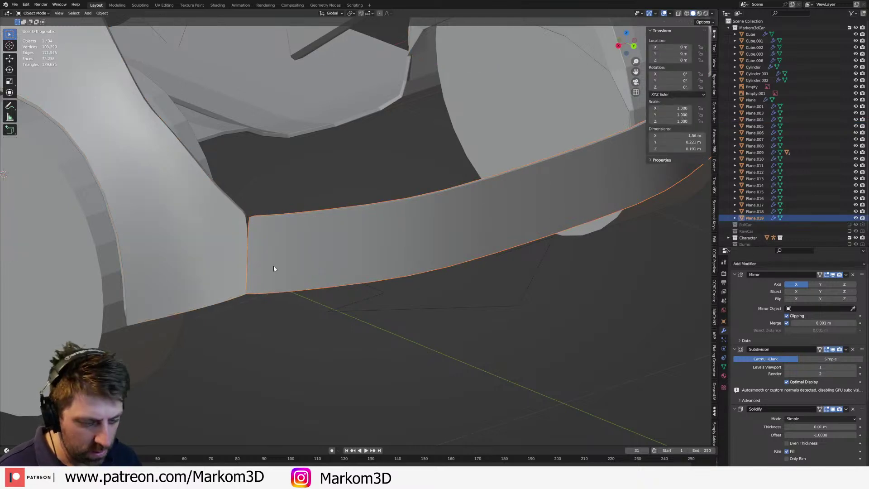
key(h)
click(247, 269)
scroll(249, 273, down, 5)
key(Tab)
shift+middle_drag(257, 286, 264, 291)
scroll(258, 274, up, 4)
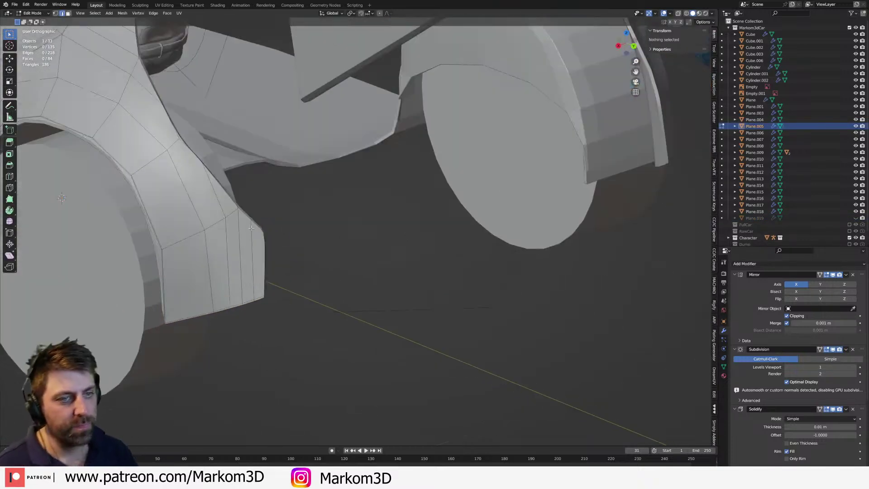
- Merge the doubled vertices on the upper stretch of the fender's rear edge in wireframe view
click(234, 205)
shift+click(256, 228)
key(z)
click(223, 276)
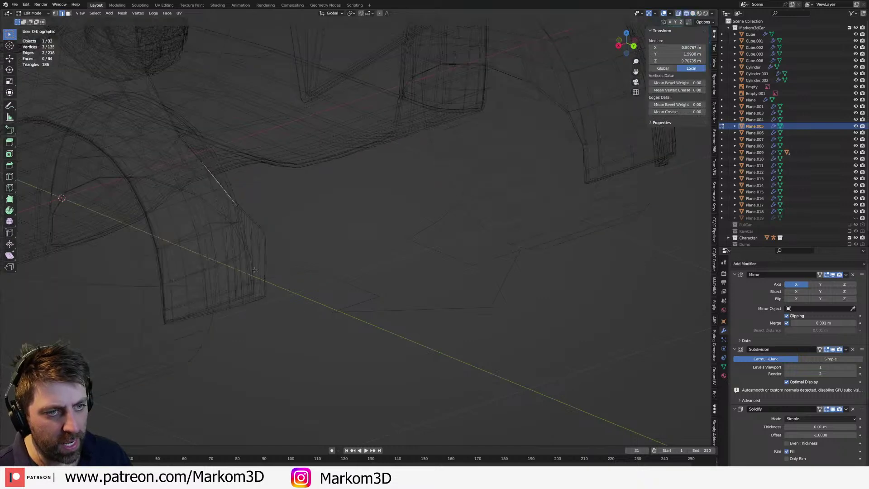
key(a)
shift+middle_drag(251, 235, 320, 313)
scroll(320, 313, up, 3)
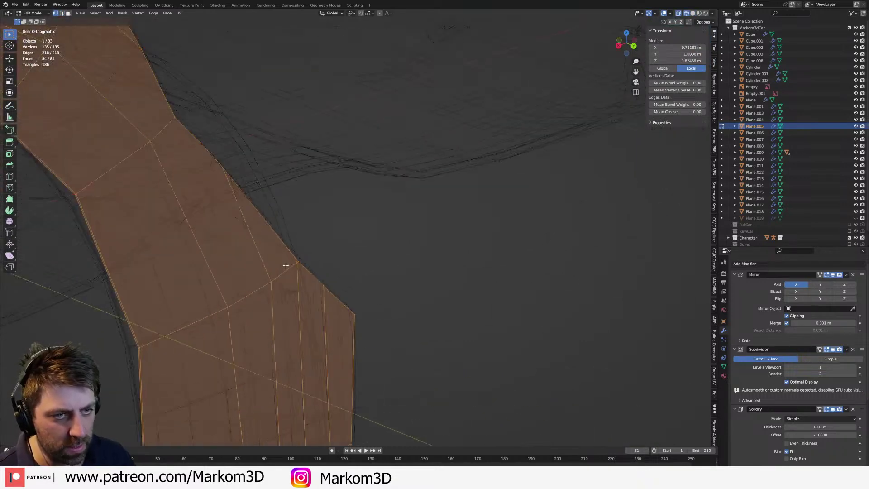
shift+middle_drag(212, 155, 269, 202)
click(245, 174)
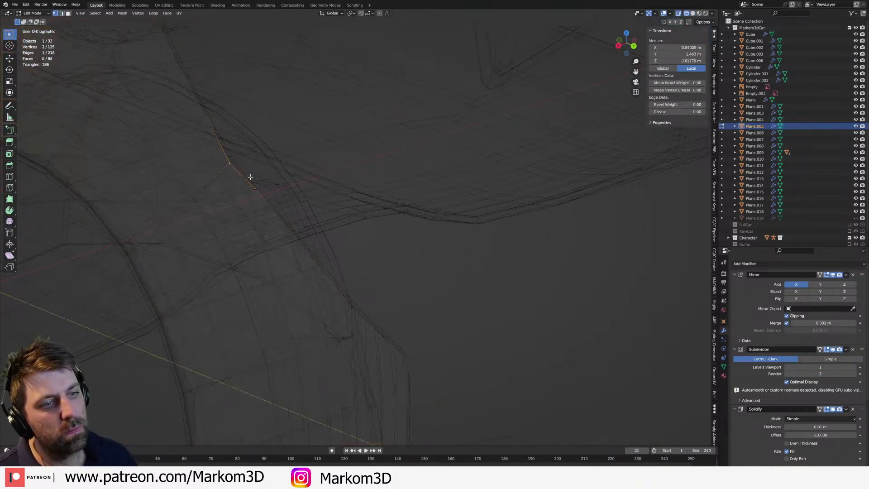
key(m)
click(252, 179)
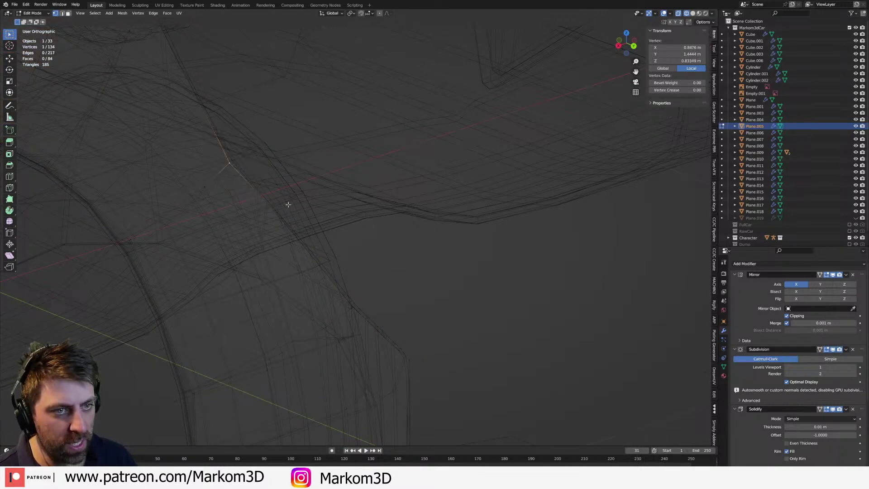
- Merge the stray vertices into the corner where the fender's rear edge bends outward above the tail section
key(a)
scroll(310, 227, up, 2)
scroll(289, 257, up, 3)
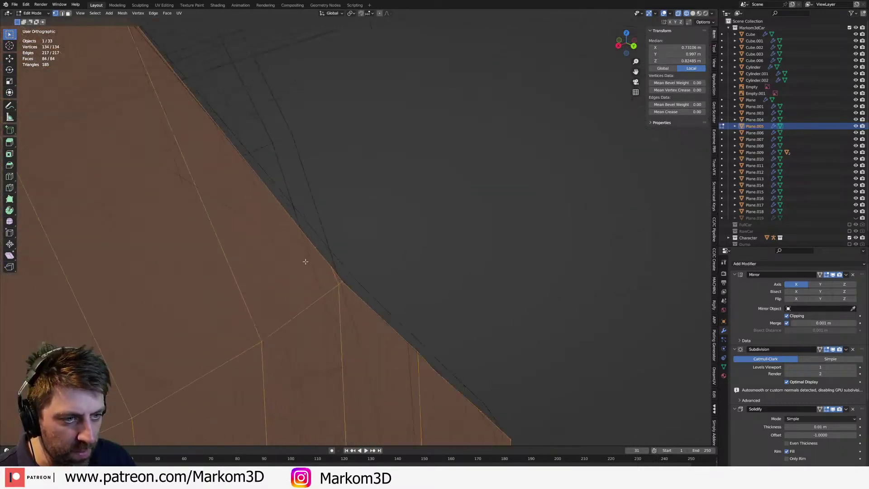
alt+click(322, 247)
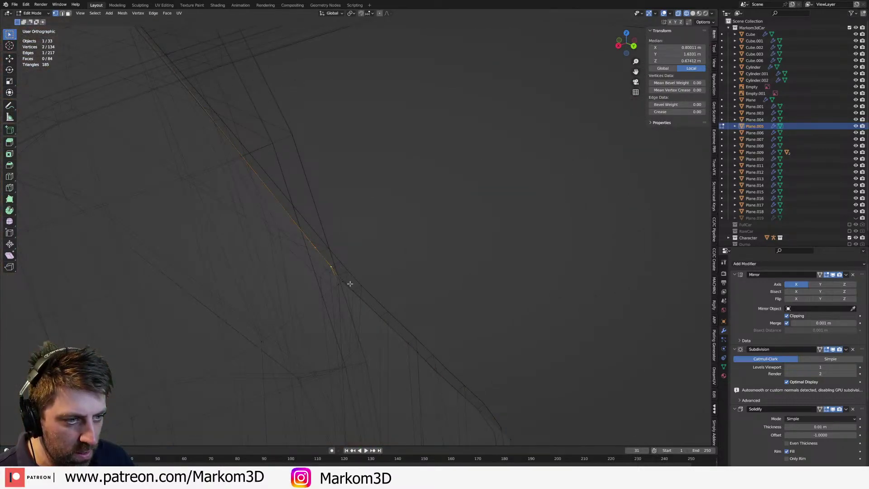
key(m)
click(365, 305)
alt+click(337, 284)
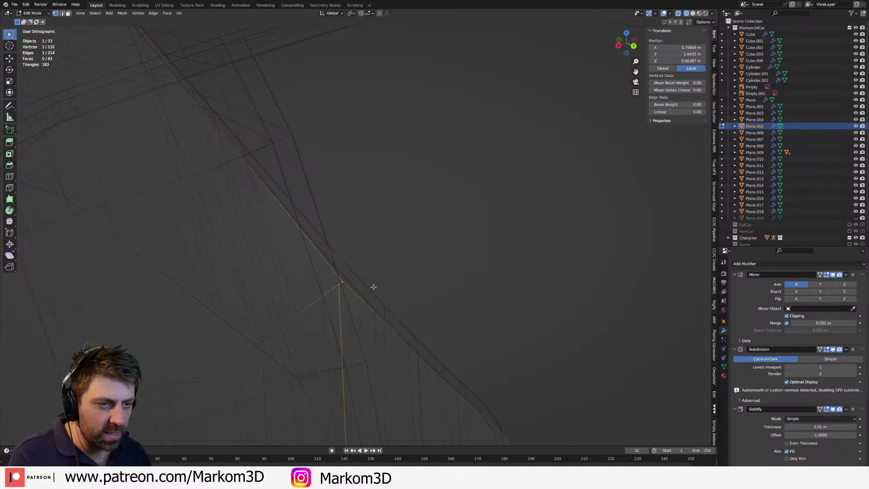
key(m)
click(380, 294)
- Merge the extra vertices on the slanted edge into the fender's rearmost upper corner and return to solid shading
key(a)
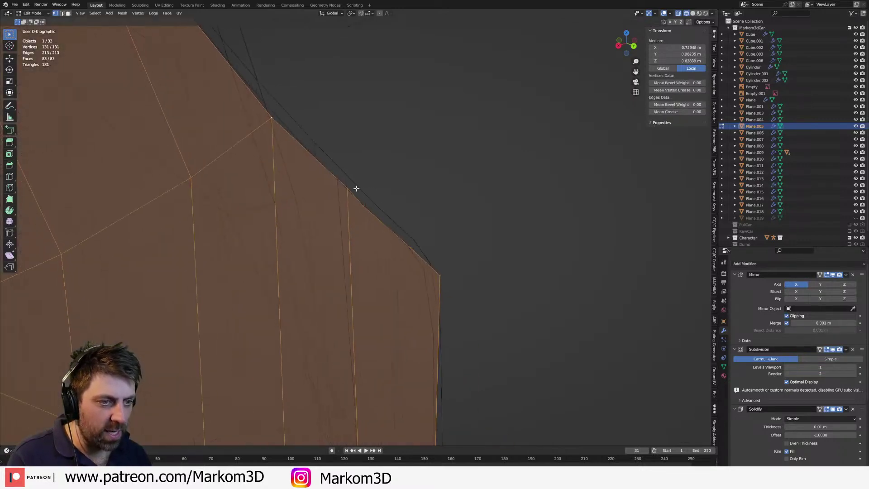
key(alt+a)
alt+click(409, 246)
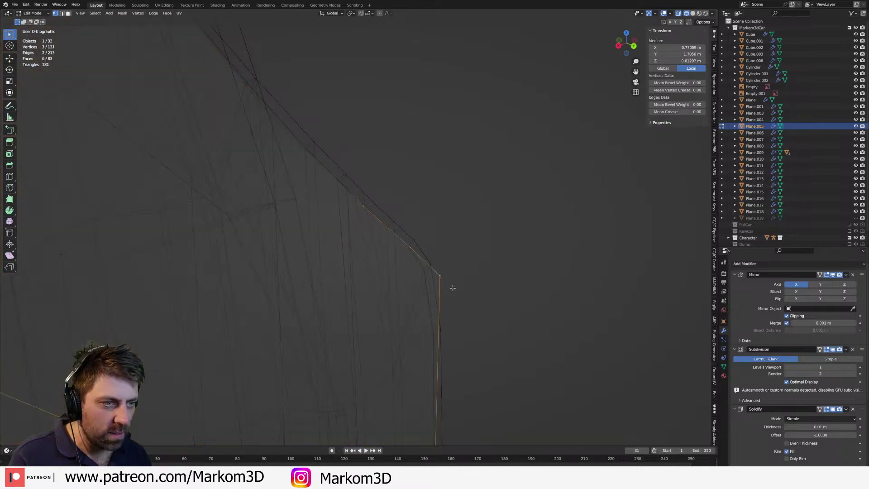
key(m)
click(454, 290)
key(a)
key(z)
click(496, 328)
- Merge the cluster of closely spaced vertices higher up the fender's rear edge, beside the seated character
middle_drag(496, 328, 389, 303)
key(z)
click(317, 289)
mouse_move(313, 190)
middle_down()
mouse_move(336, 194)
mouse_move(356, 247)
middle_up()
key(alt+a)
click(251, 124)
shift+click(256, 134)
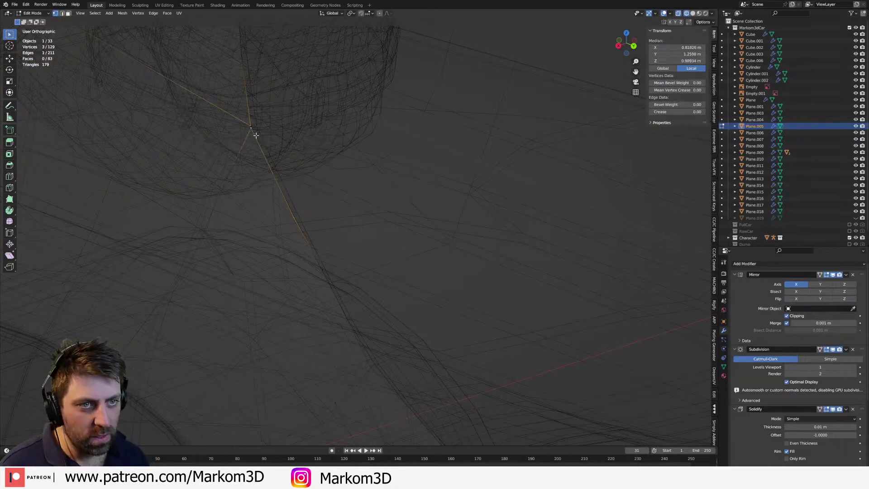
scroll(255, 135, up, 4)
shift+click(282, 159)
shift+click(283, 162)
key(m)
click(310, 179)
- Merge the redundant vertex midway up the side pillar's rear edge in solid shading
key(z)
click(380, 177)
scroll(391, 202, down, 6)
middle_drag(420, 252, 370, 276)
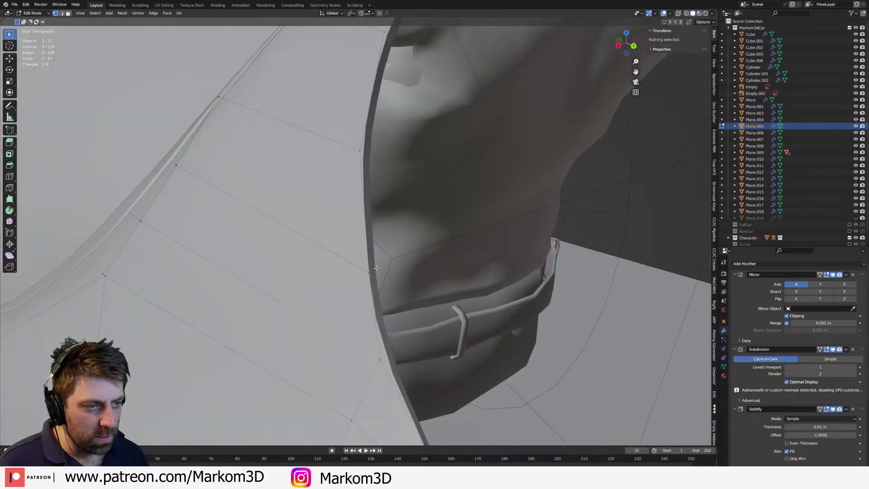
shift+click(359, 149)
key(m)
click(360, 149)
- Merge the surplus vertices near the top of the side pillar's rear edge at the last selected vertex
middle_drag(360, 149, 361, 195)
key(a)
middle_drag(391, 139, 397, 190)
click(397, 199)
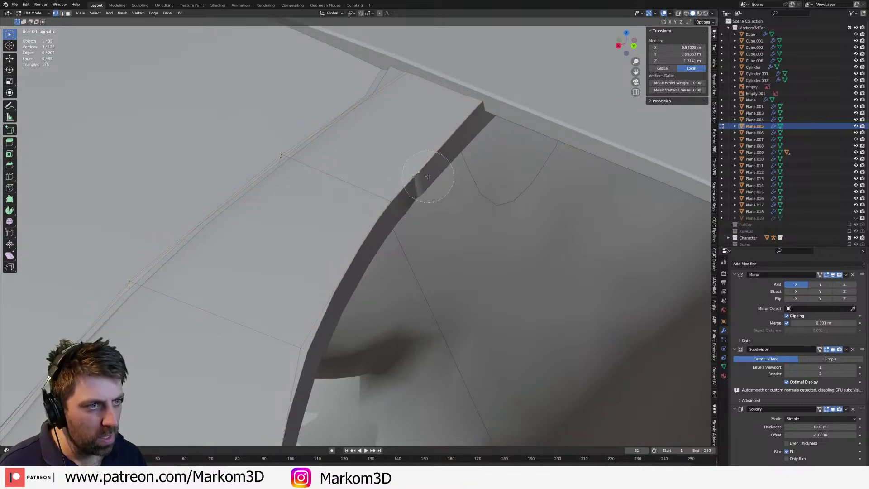
shift+click(411, 196)
key(m)
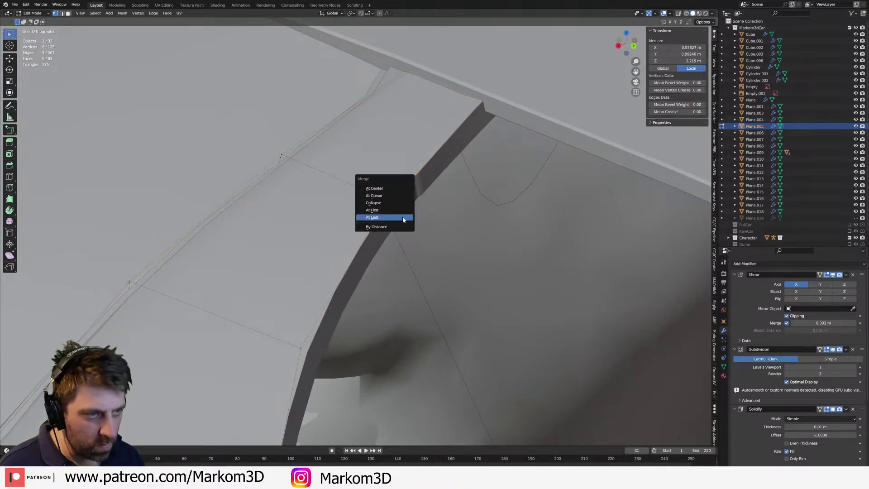
click(403, 217)
- Merge the extra vertices along the roof panel's rear edge at the last selected vertex in wireframe view
key(z)
click(383, 220)
scroll(418, 237, down, 4)
key(a)
middle_drag(465, 256, 360, 249)
key(alt+a)
key(a)
click(390, 211)
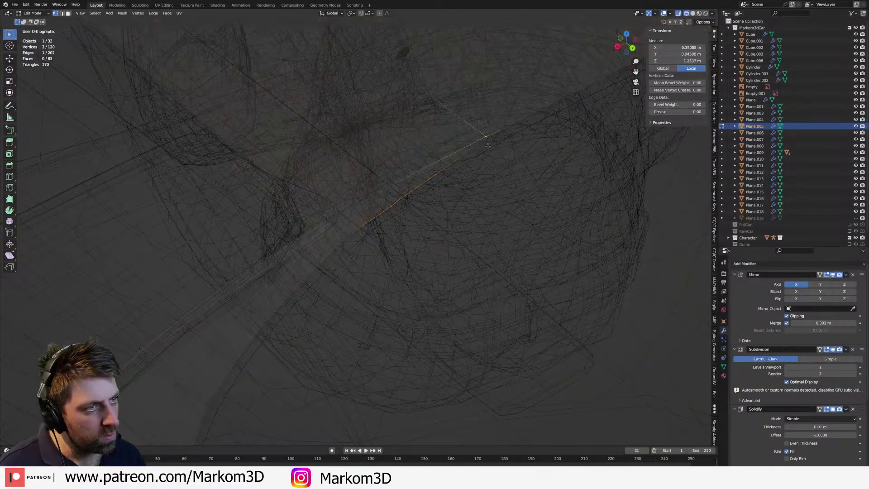
key(m)
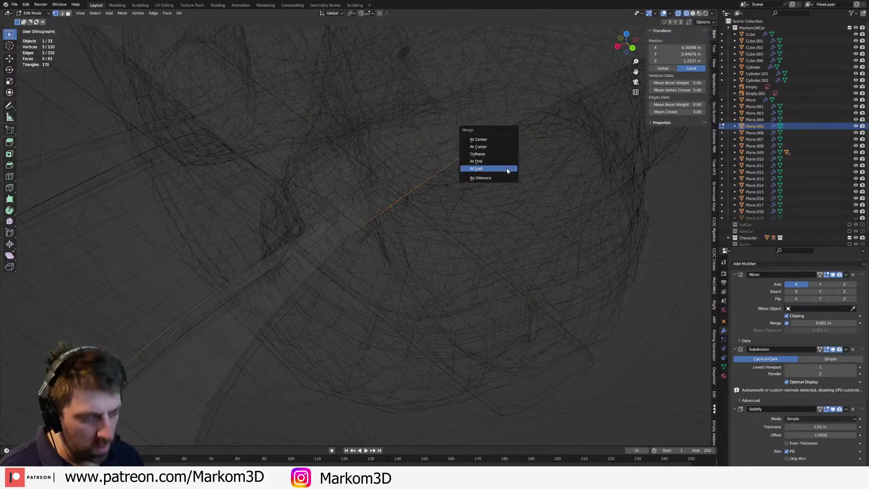
click(507, 168)
- Merge the extra vertices at the corner nearer the roof's centre, restore solid shading and leave mesh editing
key(a)
scroll(426, 224, up, 5)
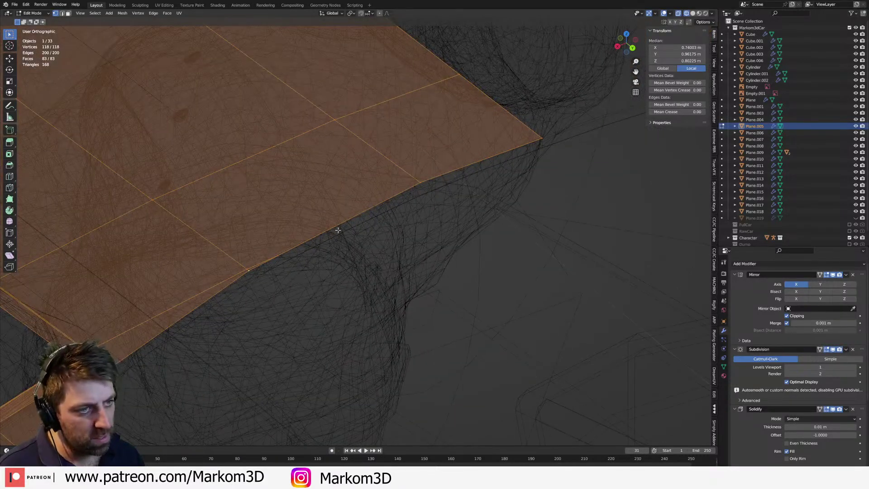
click(417, 184)
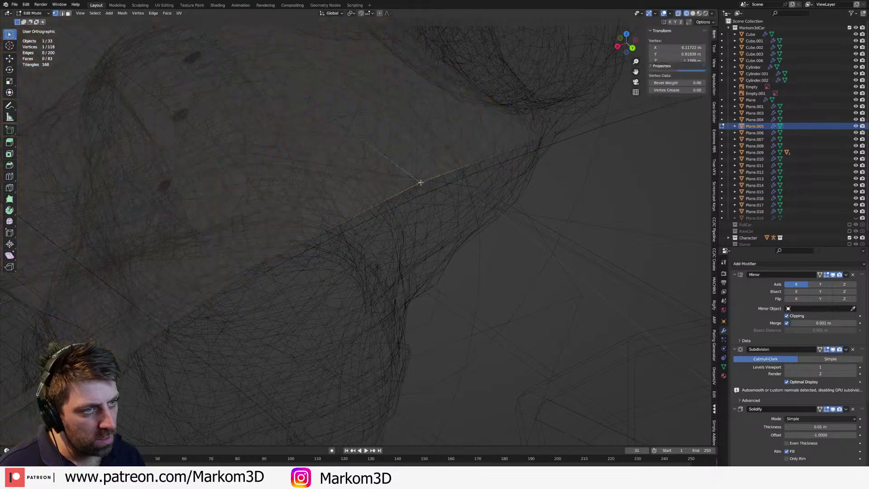
click(542, 138)
key(a)
middle_drag(484, 146, 457, 265)
scroll(426, 278, up, 3)
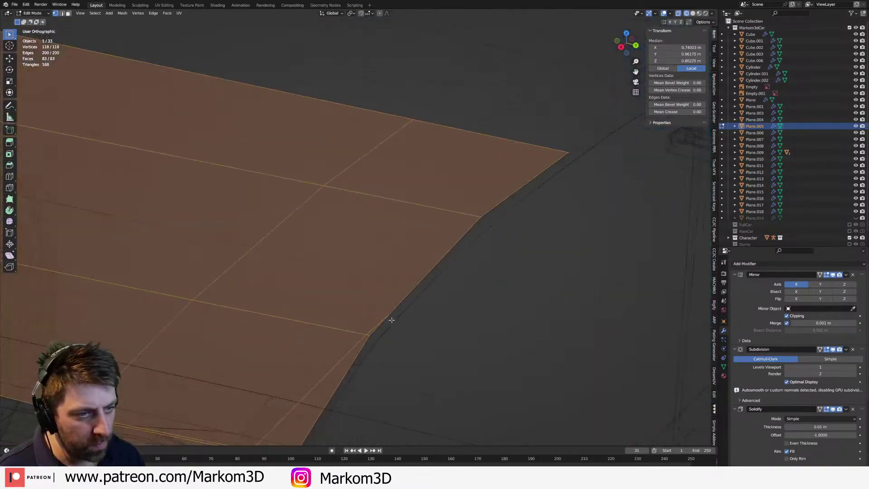
click(392, 322)
shift+click(397, 343)
shift+click(366, 336)
shift+click(379, 340)
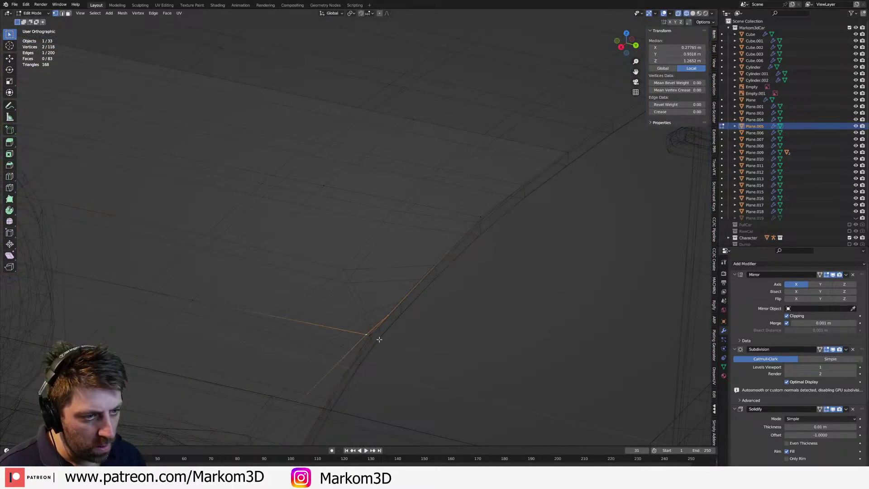
key(m)
click(387, 343)
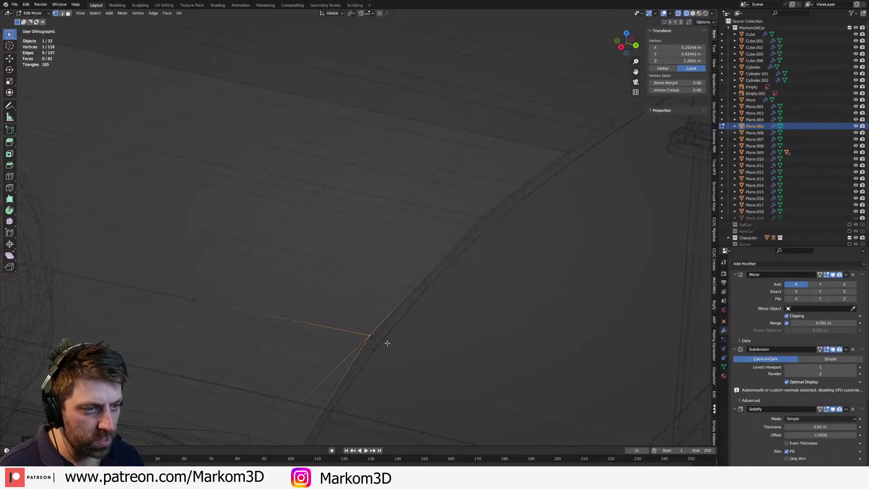
scroll(385, 343, down, 4)
key(z)
click(477, 363)
scroll(475, 353, down, 3)
key(Tab)
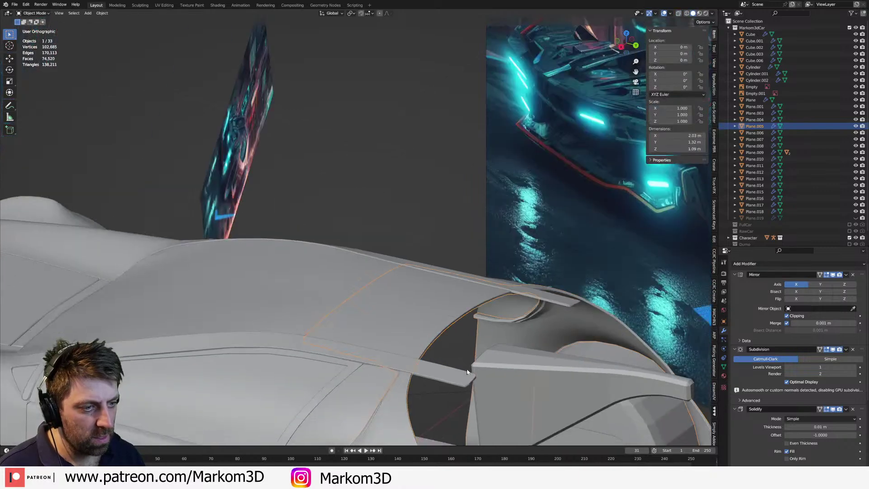
- Reopen the panel's mesh and merge the leftover doubled vertex on the side pillar's rear edge in wireframe view
shift+middle_drag(456, 419, 450, 258)
key(Tab)
key(2)
key(a)
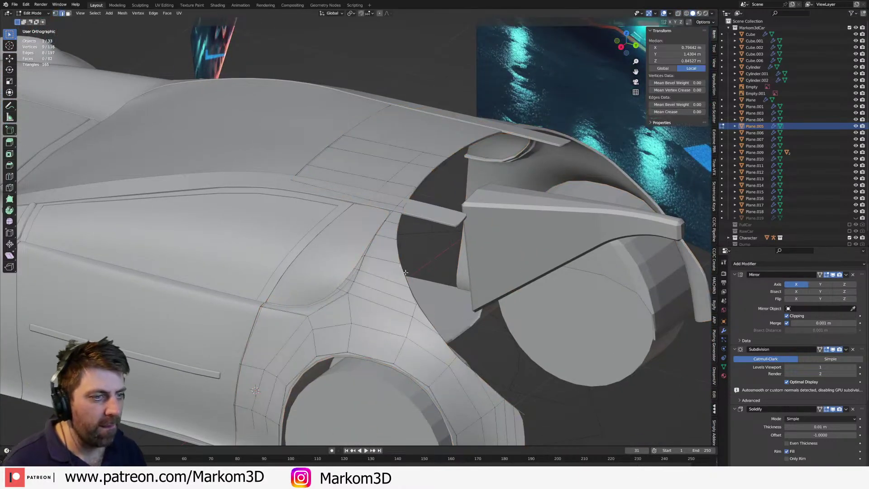
scroll(372, 265, up, 3)
key(z)
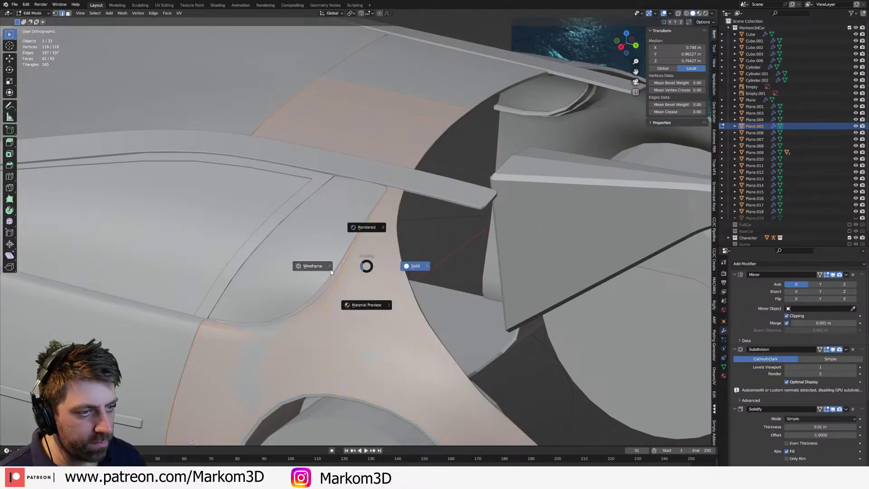
click(311, 265)
key(q)
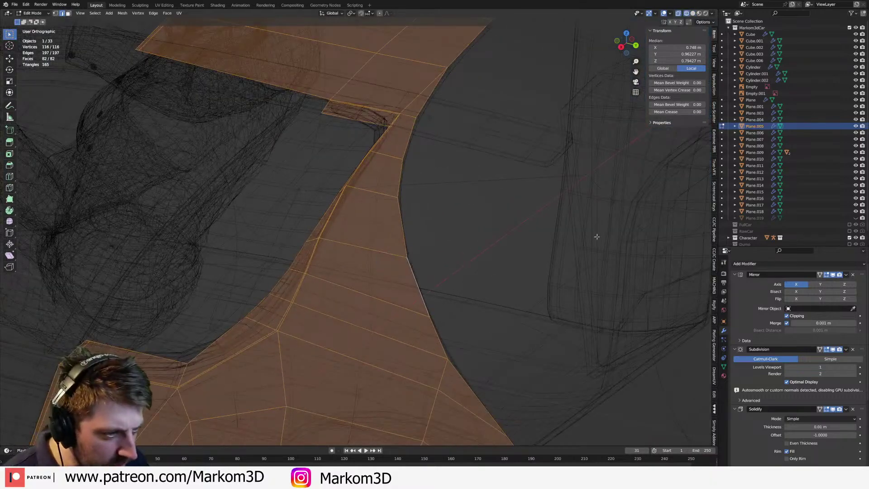
click(402, 228)
key(q)
click(448, 262)
- Select the panel's whole rear edge chain in right side view and extrude it about 0.11 m rearward along Y
key(z)
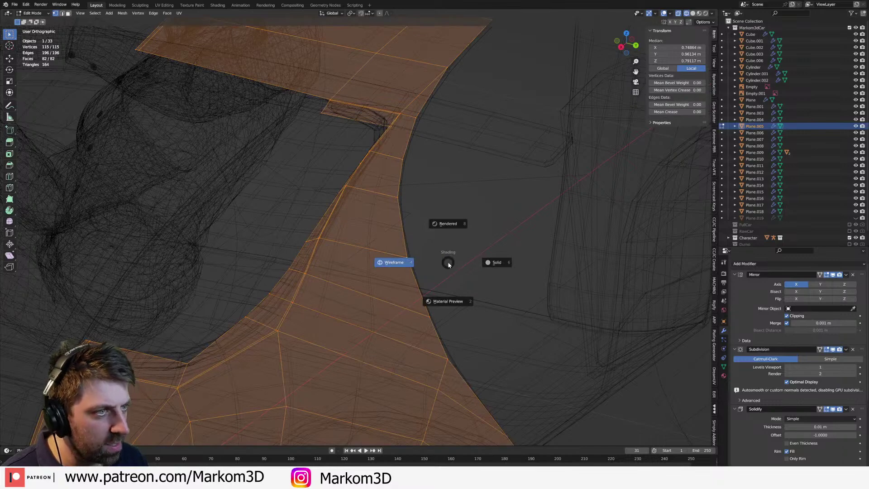
key(Escape)
mouse_move(462, 209)
shift+middle_down()
mouse_move(402, 295)
mouse_move(408, 172)
shift+middle_up()
mouse_move(416, 287)
shift+middle_down()
mouse_move(423, 180)
mouse_move(395, 127)
shift+middle_up()
shift+middle_drag(460, 258, 414, 211)
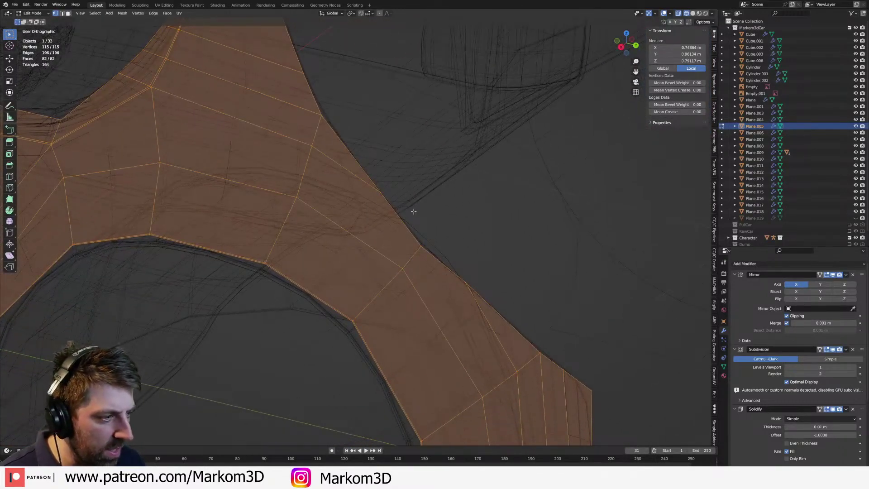
key(KP_3)
alt+click(310, 185)
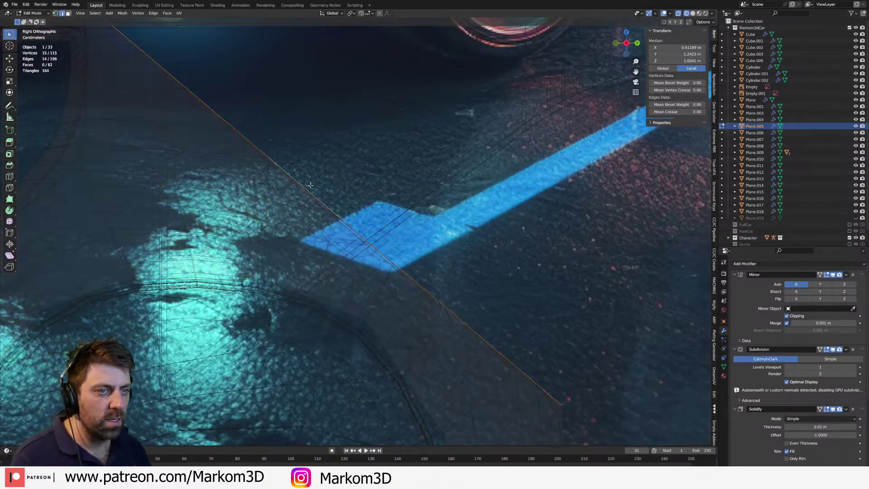
shift+middle_drag(311, 185, 340, 175)
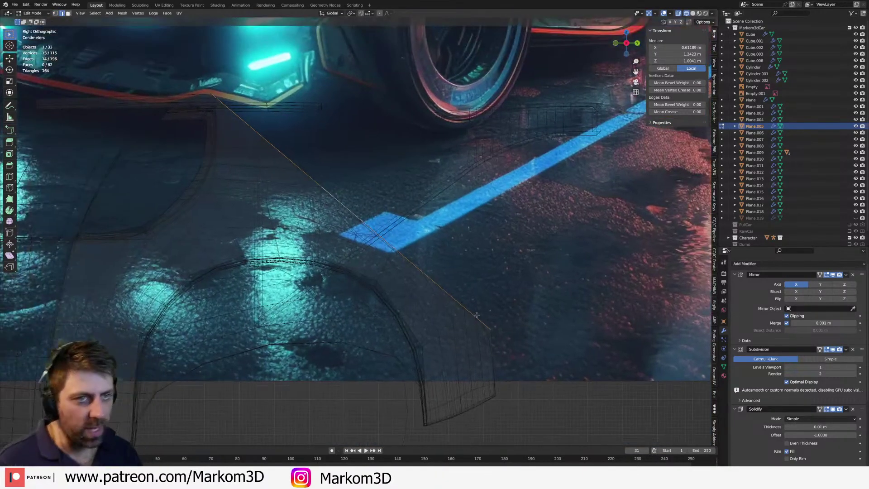
key(e)
key(y)
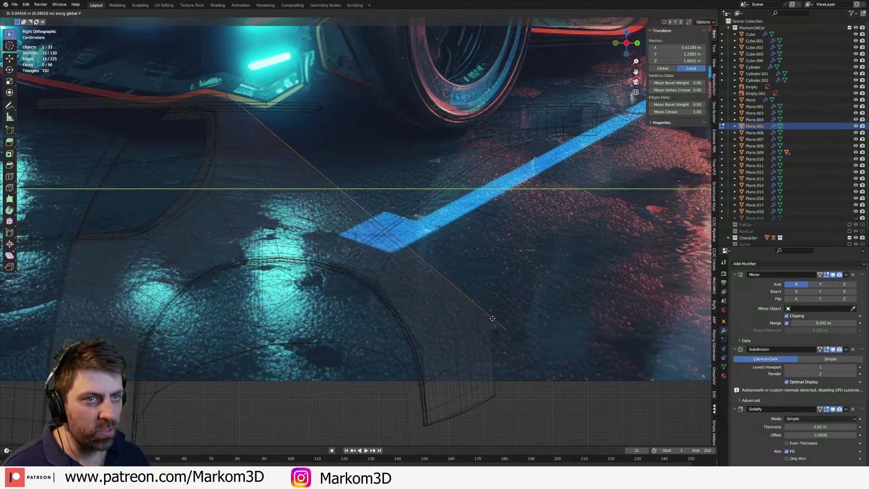
click(514, 320)
- Scale the extruded rear edge down slightly and raise it about 0.014 m along Z
key(s)
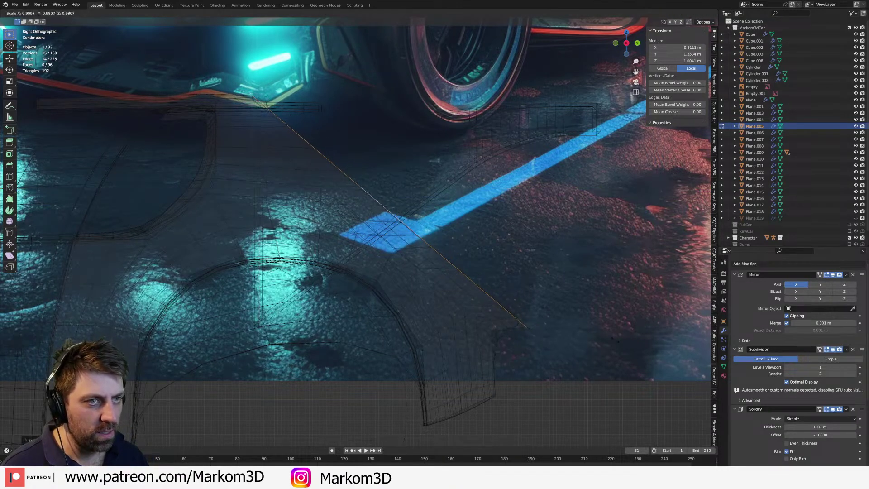
click(600, 326)
key(g)
key(z)
click(602, 321)
key(s)
click(596, 318)
mouse_move(596, 318)
middle_down()
mouse_move(520, 324)
mouse_move(542, 343)
mouse_move(520, 353)
mouse_move(485, 339)
middle_up()
key(z)
click(561, 324)
- Shift the extruded rear edge inward along X in the back view
scroll(486, 339, down, 8)
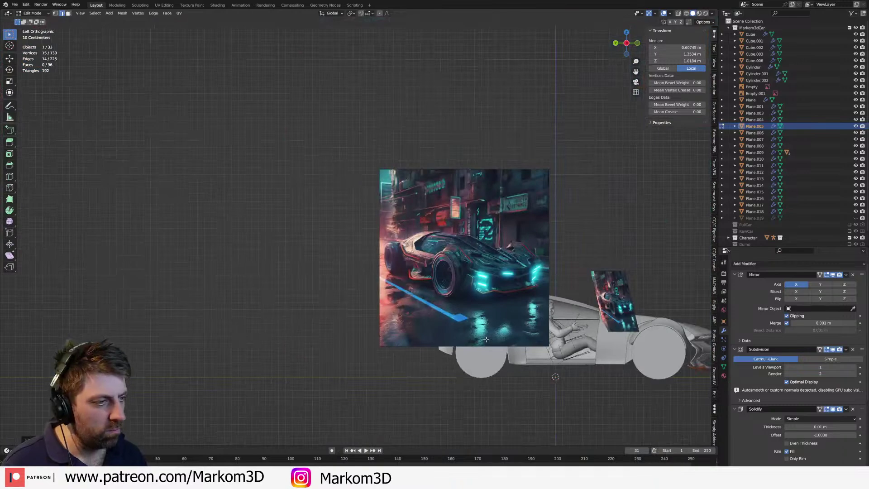
key(ctrl+KP_1)
scroll(486, 339, up, 6)
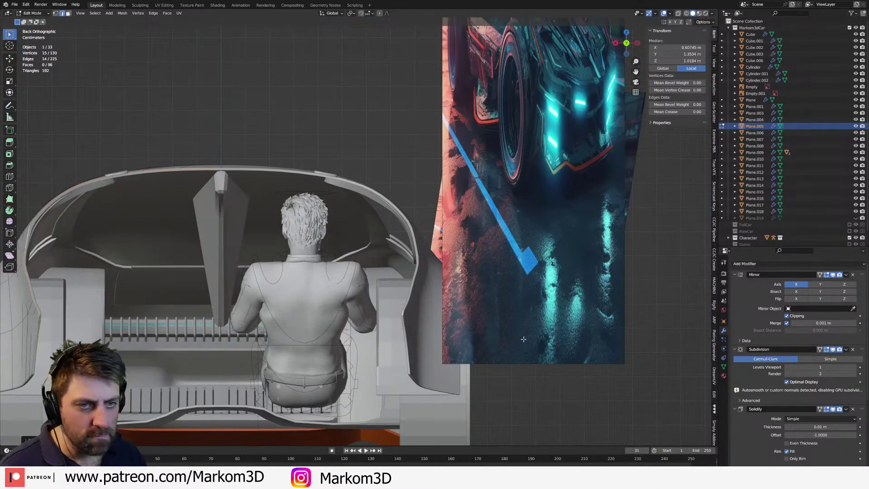
key(g)
key(x)
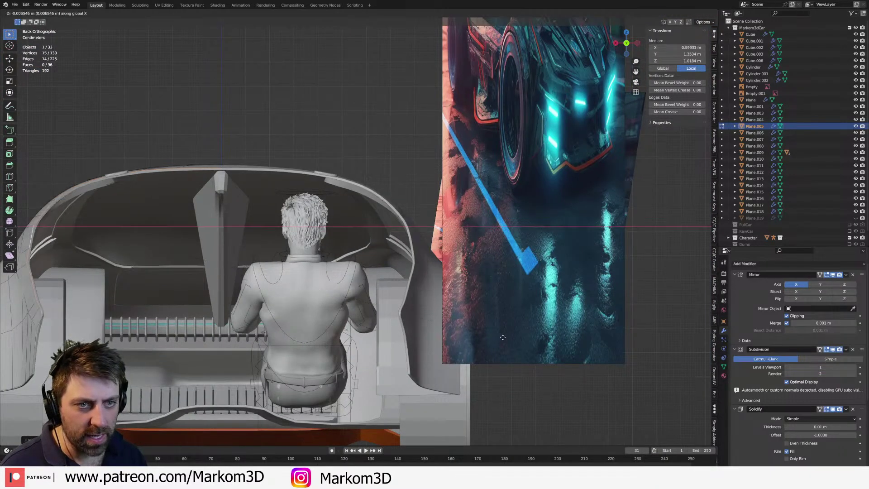
click(525, 340)
- Scale the extruded rear edge up along X by about 1.22 and shift it about 0.05 m outward along X
key(s)
key(x)
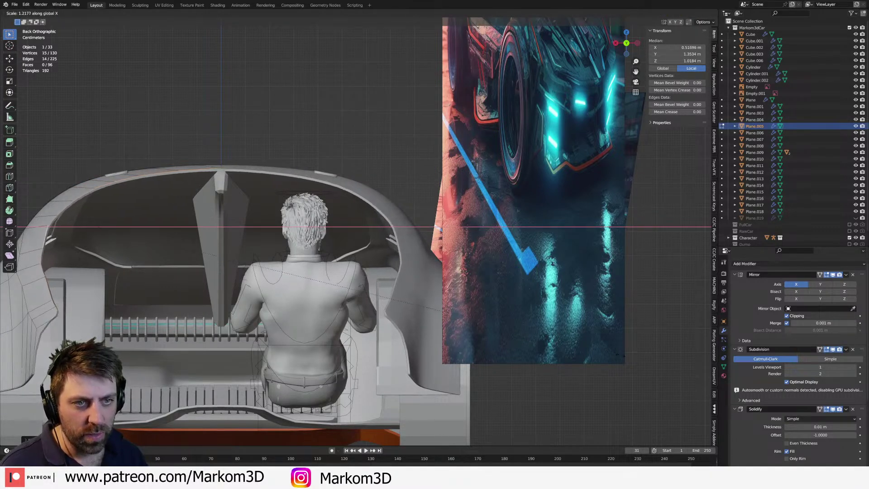
click(580, 352)
key(g)
key(x)
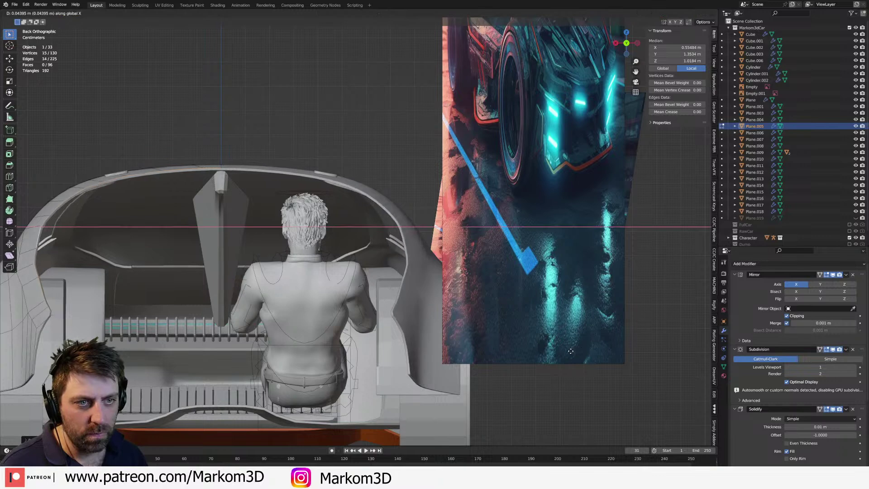
click(567, 352)
- Inspect the car's open rear end, the rear fenders and the central fin from several angles
scroll(561, 355, down, 5)
key(Tab)
middle_drag(553, 395, 615, 424)
click(615, 421)
middle_drag(407, 391, 412, 336)
scroll(434, 383, up, 4)
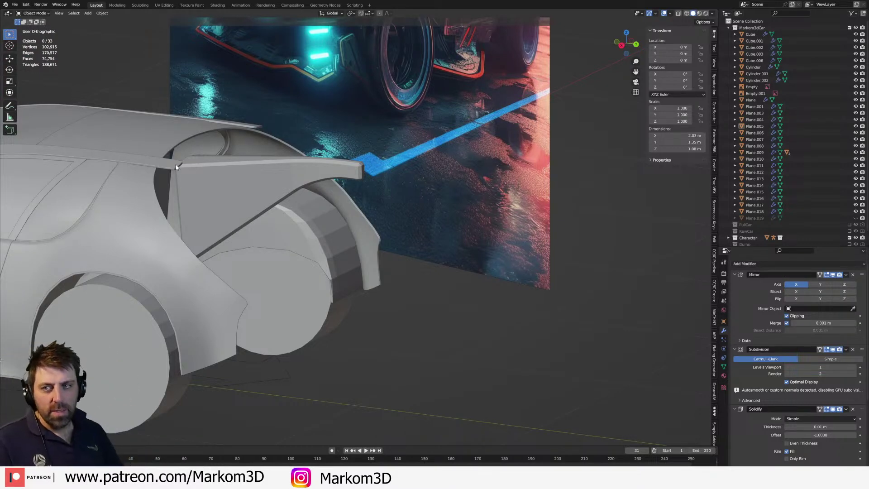
scroll(176, 164, down, 2)
middle_drag(175, 164, 261, 187)
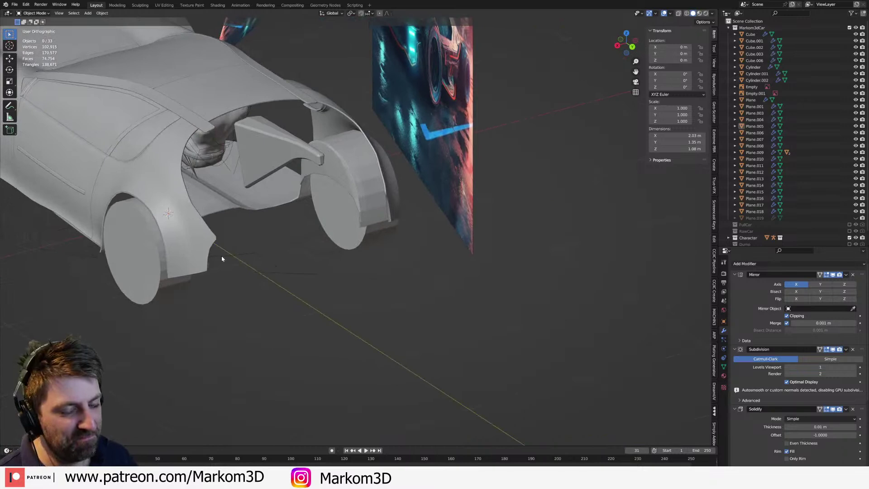
click(357, 163)
right_click(358, 164)
click(359, 164)
click(319, 310)
middle_drag(319, 310, 299, 293)
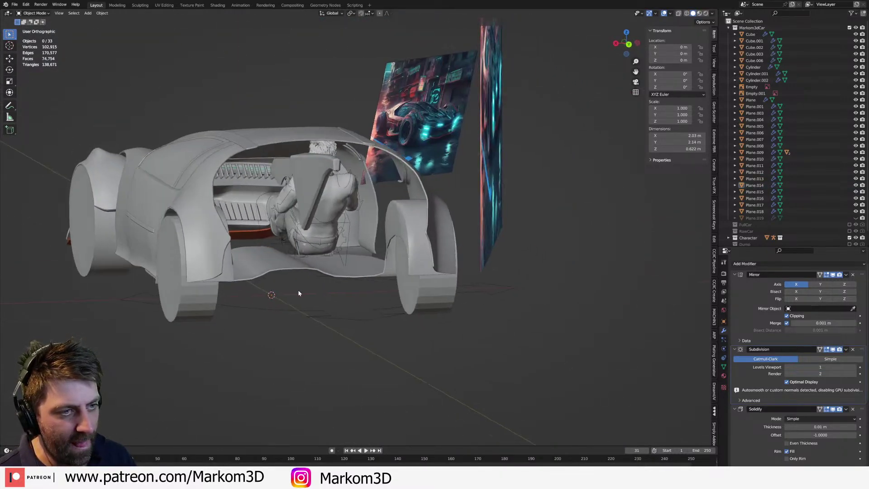
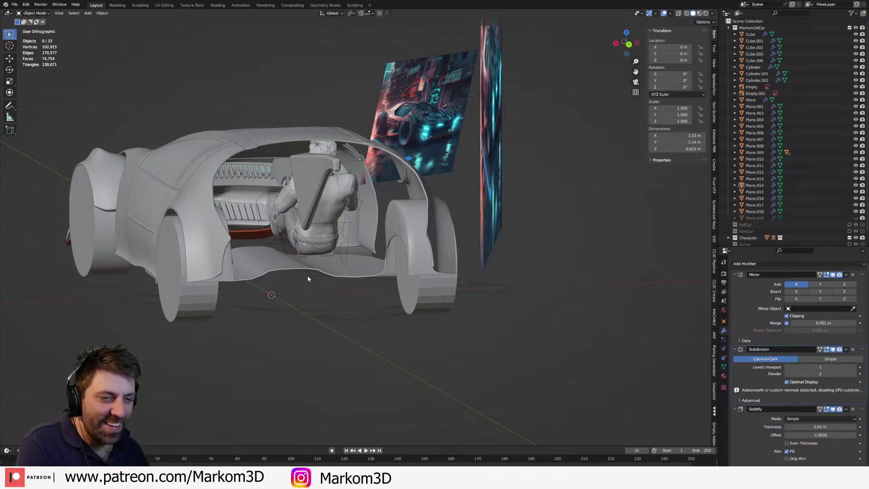
middle_drag(308, 276, 355, 293)
shift+middle_drag(226, 204, 339, 266)
scroll(340, 265, up, 3)
click(259, 203)
middle_drag(258, 221, 245, 218)
key(Tab)
key(Tab)
click(375, 223)
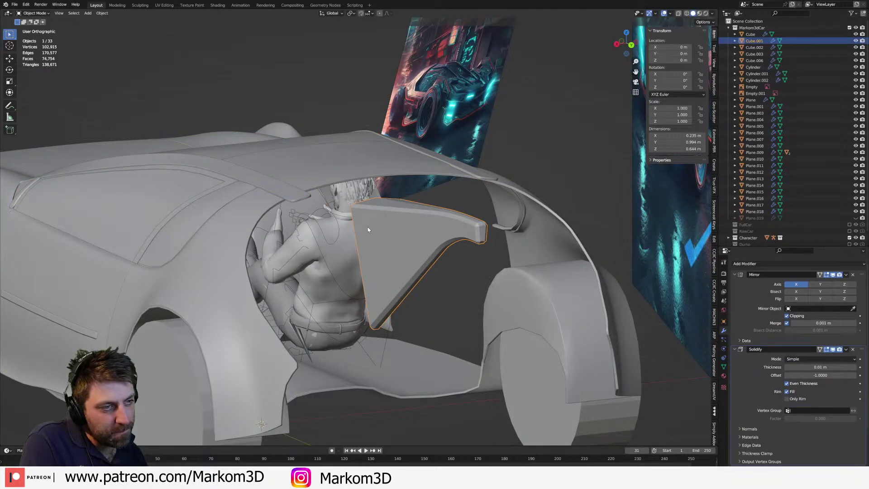
- Reopen the rear fender panel's mesh, separate its selected rear edge chain into its own object, and open that object's mesh
click(243, 288)
key(Tab)
scroll(289, 313, up, 5)
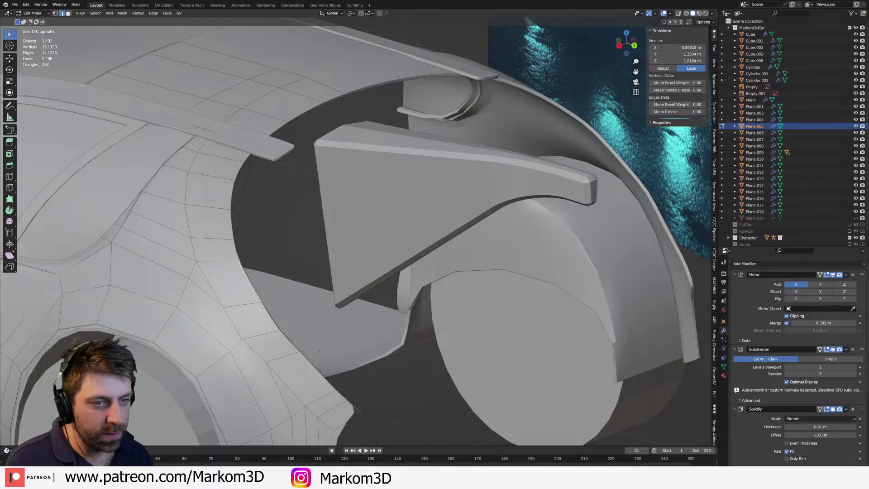
key(p)
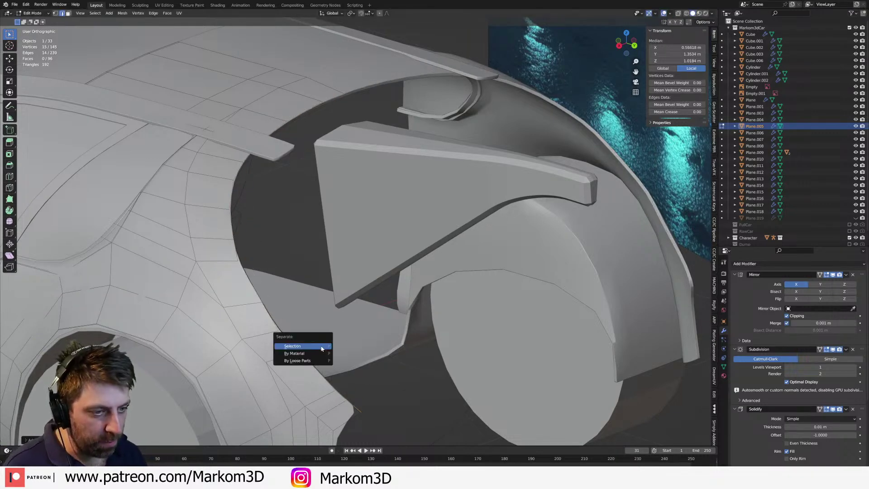
click(317, 344)
key(Tab)
click(378, 417)
key(Tab)
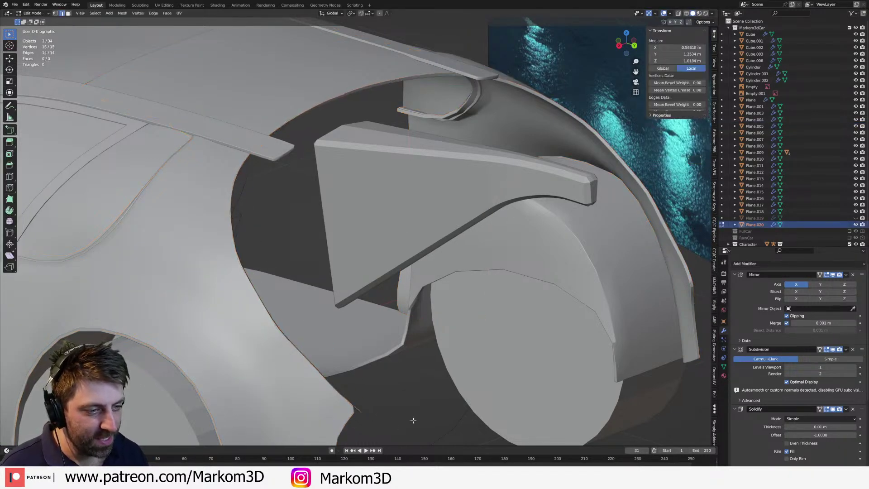
- Nudge the separated edge chain about 0.003 m forward along Y and extrude it along X to the mirror centre line
middle_drag(412, 417, 441, 421)
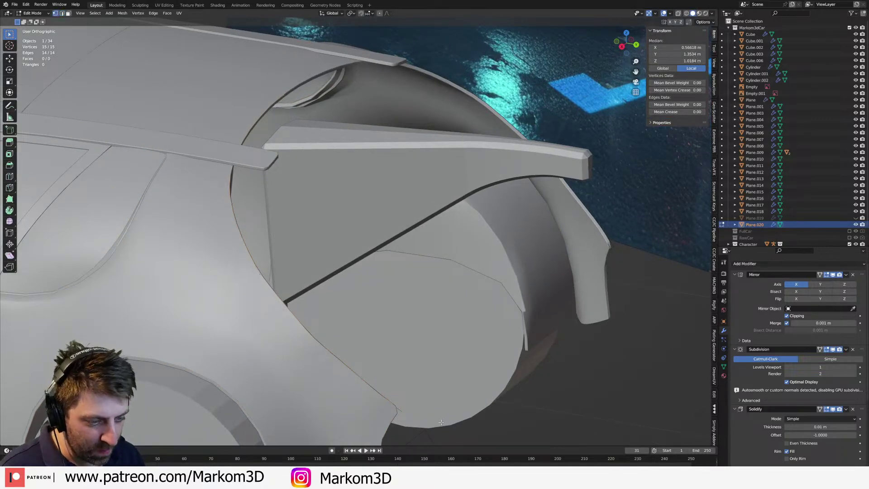
key(g)
key(y)
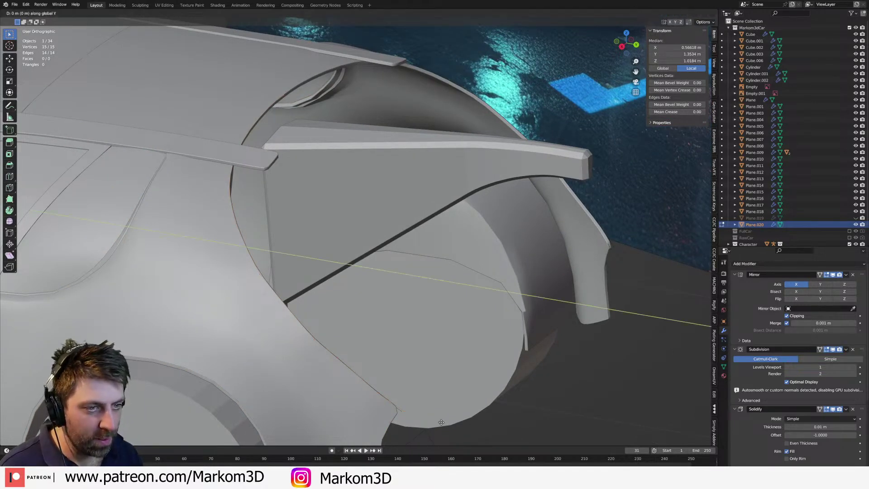
click(433, 421)
middle_drag(432, 420, 358, 355)
key(e)
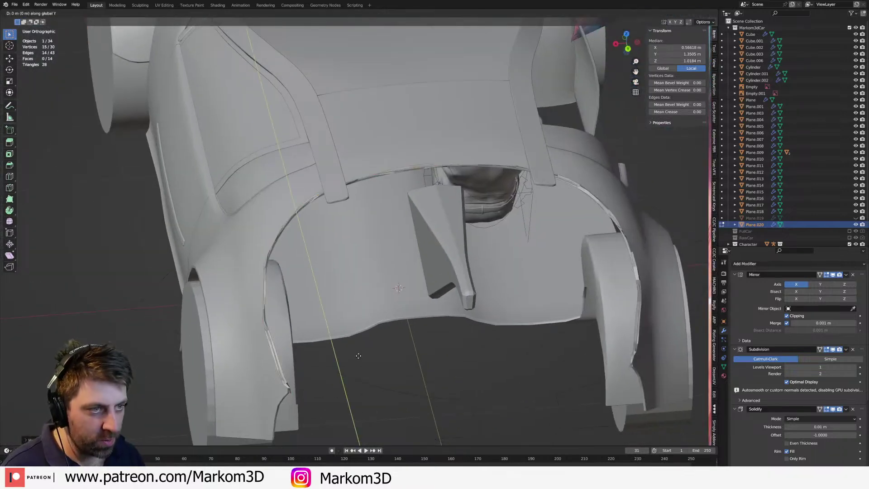
key(x)
click(575, 368)
scroll(577, 368, down, 1)
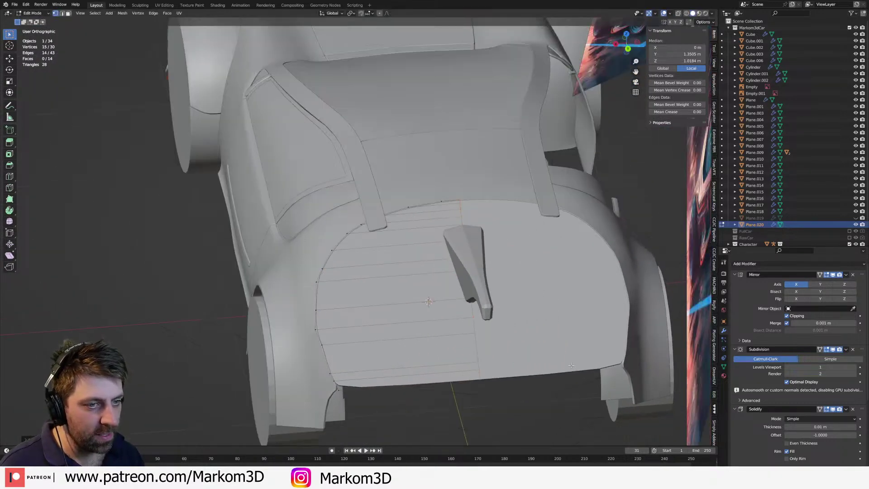
- Add three loop cuts across the lower strips of the new rear panel
scroll(576, 369, up, 6)
middle_drag(574, 353, 561, 233)
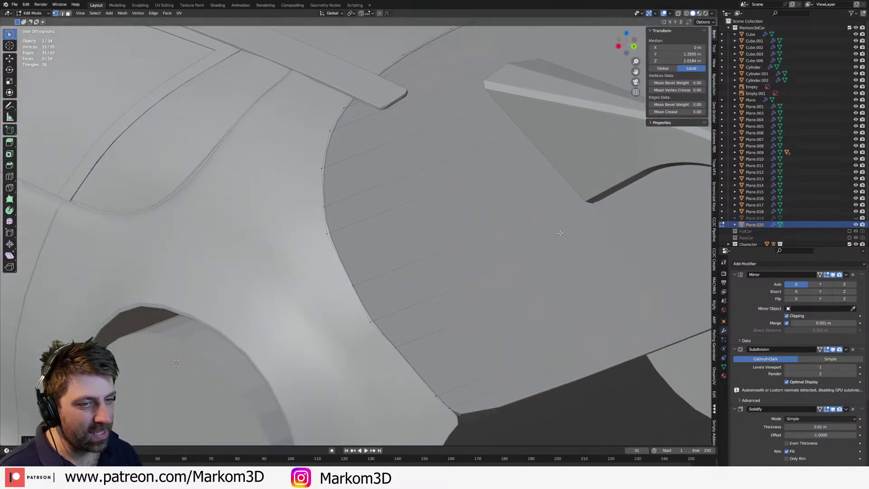
scroll(561, 232, up, 2)
key(ctrl+r)
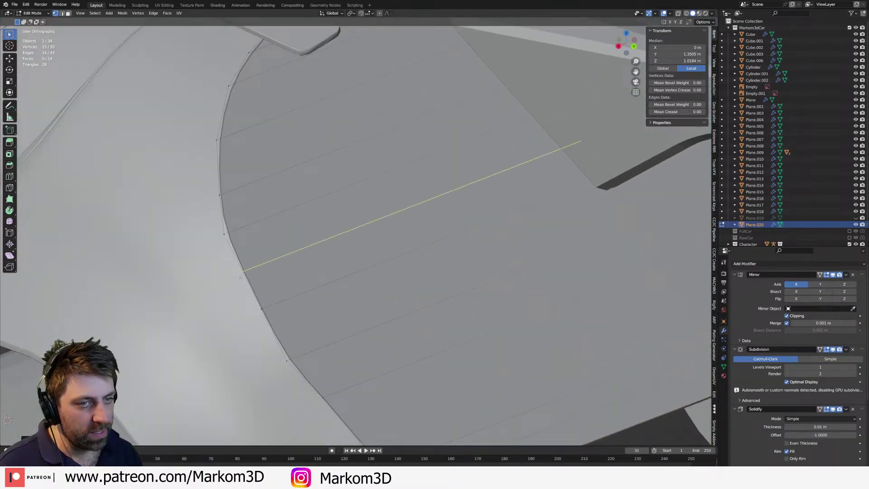
click(239, 277)
scroll(271, 280, down, 5)
middle_drag(349, 244, 318, 290)
key(ctrl+r)
click(376, 315)
right_click(375, 315)
key(ctrl+r)
click(372, 318)
right_click(372, 318)
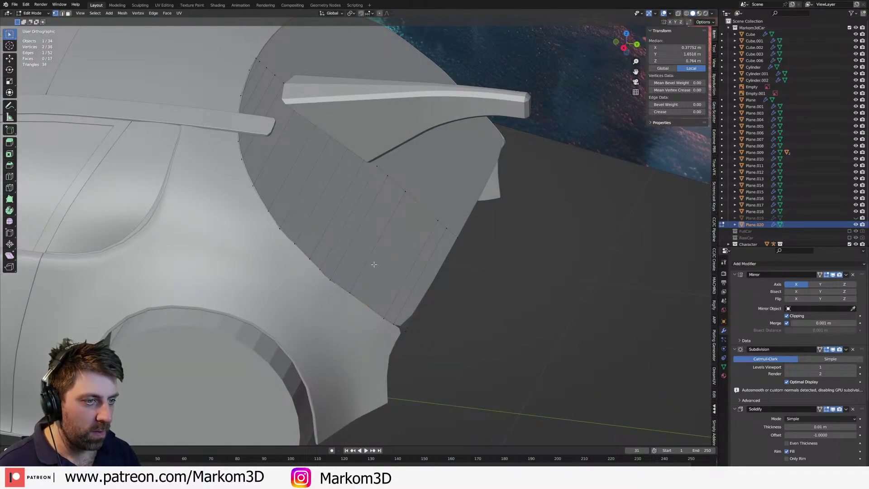
- Slide the crosswise edges along the rear panel to even out the spacing between its strips
key(g)
key(g)
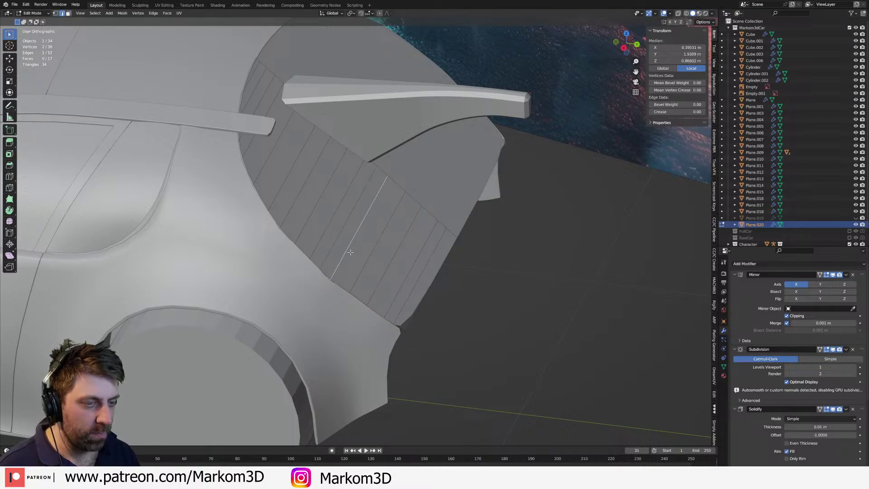
key(g)
key(g)
click(360, 295)
click(331, 258)
key(g)
key(g)
click(334, 260)
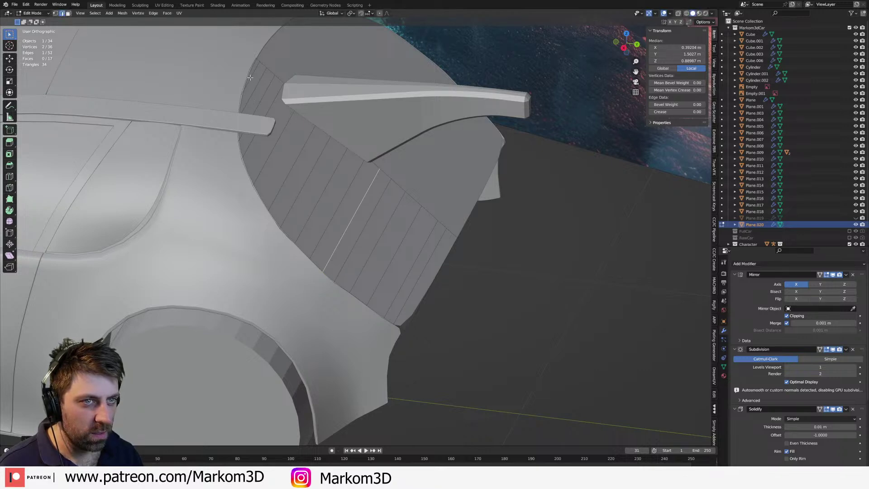
- Add a centred loop cut running down the length of the rear panel through all its strips
scroll(250, 78, down, 4)
middle_drag(290, 190, 447, 191)
scroll(327, 208, up, 2)
click(381, 183)
right_click(380, 184)
- Select the rear panel's inner face loop beside the centre line and pull it rearward along Y
key(3)
alt+click(400, 171)
key(g)
key(y)
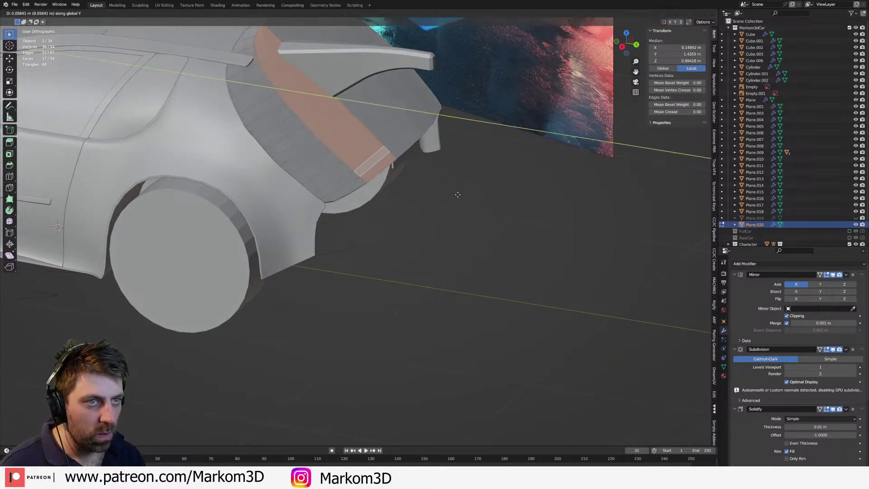
click(456, 189)
middle_drag(456, 188, 466, 167)
key(g)
key(x)
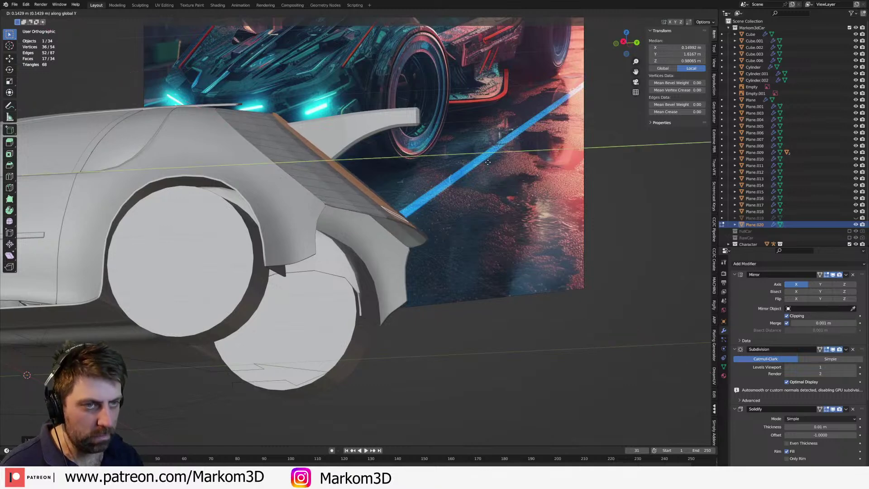
click(489, 155)
- Raise the rear panel's inner face loop slightly along Z and scale it
key(g)
key(z)
click(489, 143)
key(s)
click(530, 193)
- Pull the inner face loop further rearward along Y and return to Object Mode
middle_drag(529, 193, 470, 243)
key(g)
key(y)
click(493, 245)
scroll(498, 247, down, 4)
key(Tab)
click(513, 323)
- Examine the bulged rear panel's profile and its fit with the fender and fin from the side and rear
middle_drag(513, 323, 499, 357)
scroll(434, 230, up, 5)
alt+click(438, 133)
click(438, 133)
middle_drag(438, 133, 485, 258)
scroll(485, 258, down, 5)
scroll(508, 240, up, 6)
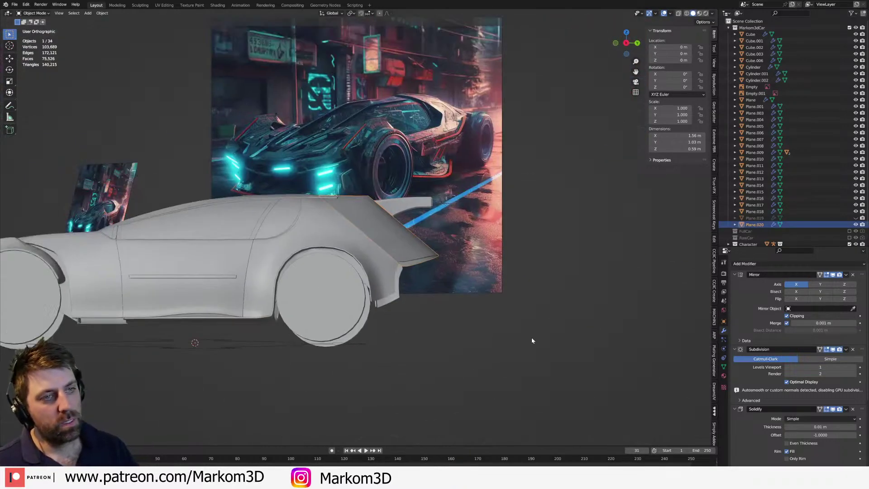
middle_drag(424, 274, 413, 252)
scroll(413, 252, up, 4)
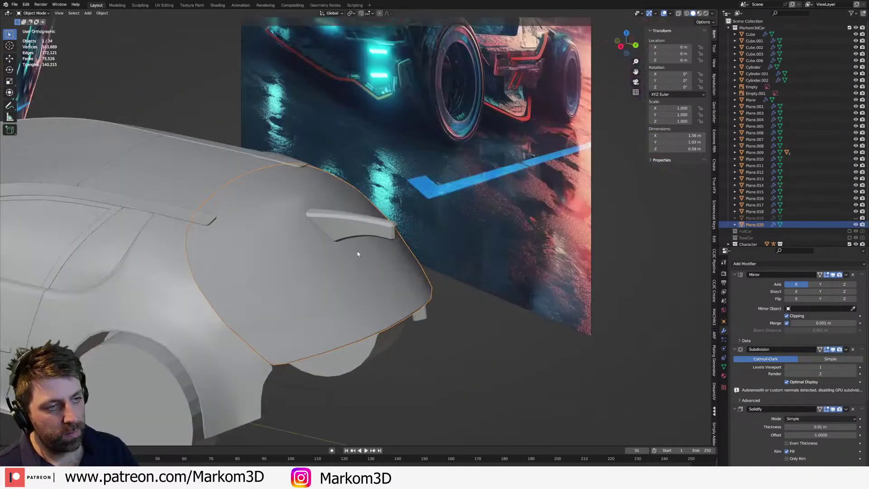
- Raise the central fin's whole mesh about 0.11 m along Z so it emerges from the rear panel
click(366, 257)
key(Tab)
key(g)
key(z)
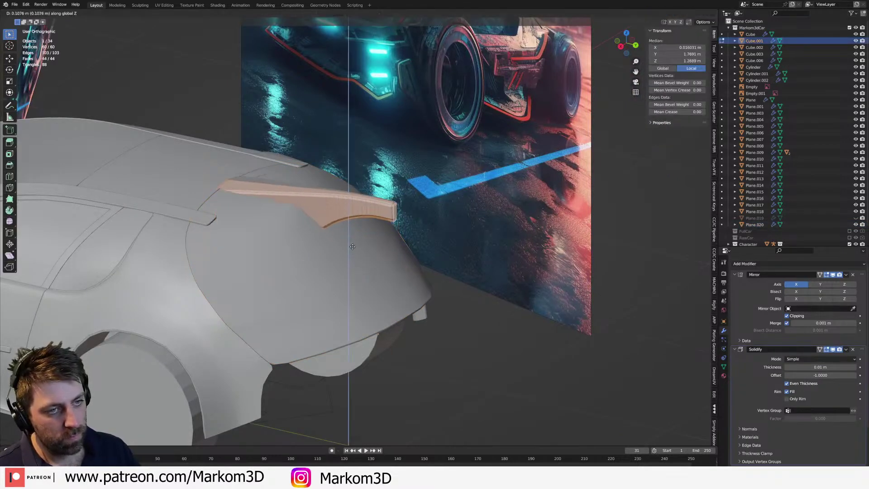
click(354, 247)
scroll(354, 248, down, 4)
key(Tab)
- Examine the raised fin against the roofline and rear panel from the side and up close
middle_drag(405, 267, 434, 305)
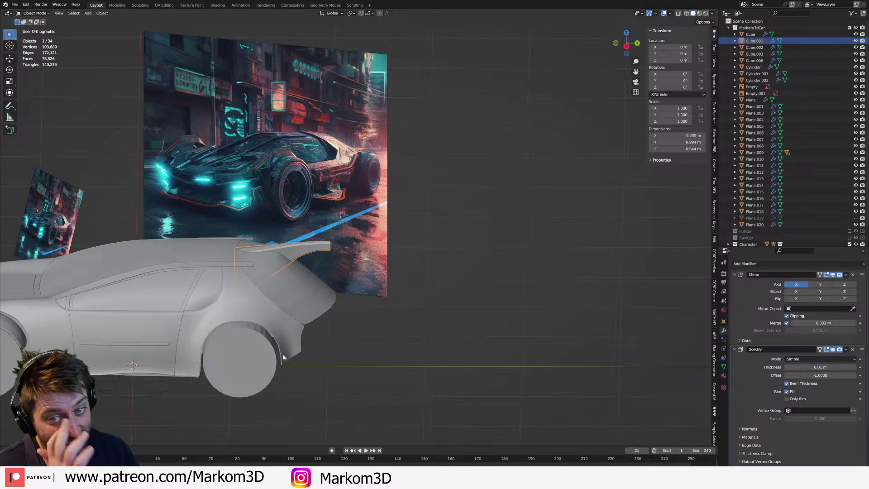
scroll(357, 302, down, 3)
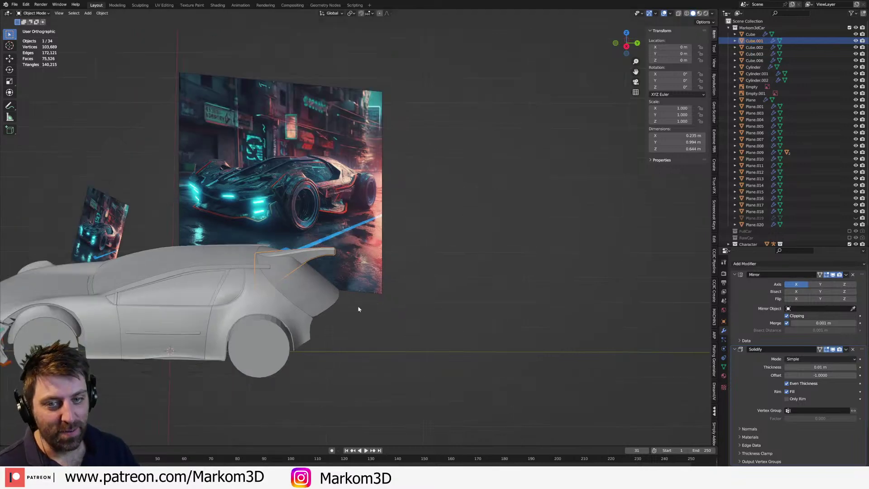
middle_drag(357, 302, 391, 308)
scroll(276, 259, up, 2)
click(275, 259)
scroll(277, 261, up, 1)
scroll(300, 264, up, 3)
click(480, 312)
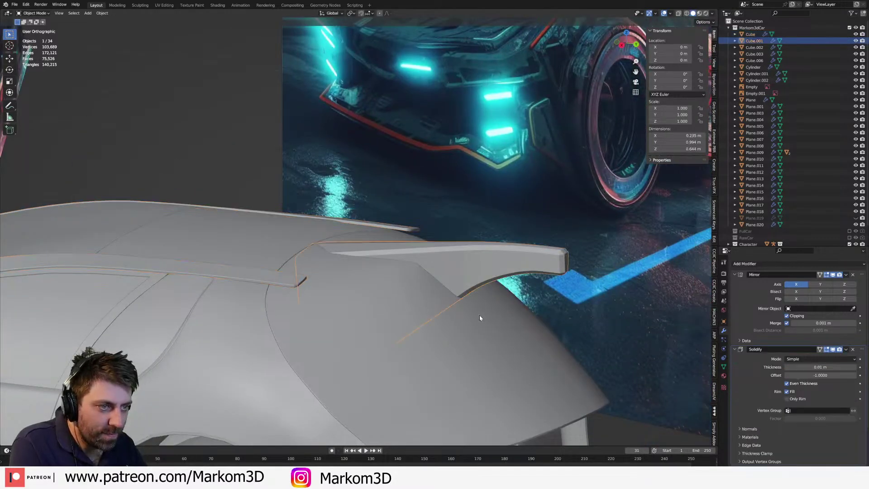
- Move the fin's whole mesh about 0.26 m rearward and 0.013 m up in right side view, and return to Object Mode
key(KP_3)
key(Tab)
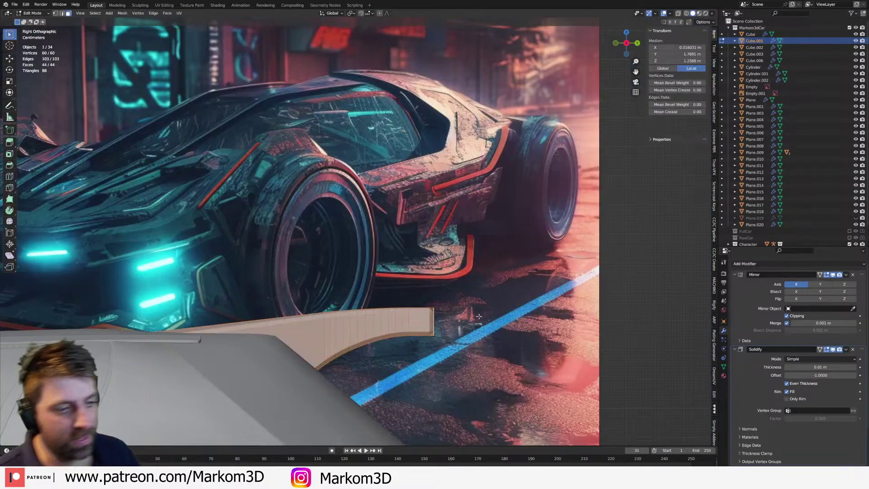
key(Tab)
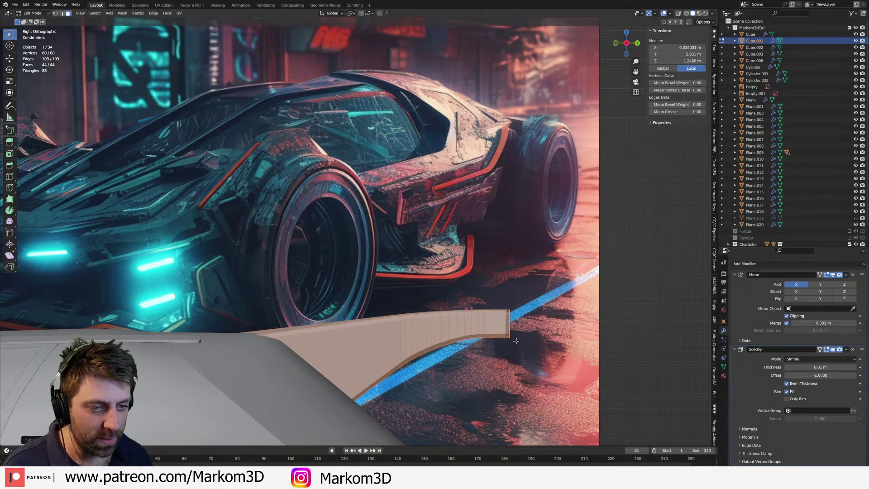
scroll(562, 397, down, 4)
shift+middle_drag(562, 397, 498, 242)
middle_drag(474, 275, 442, 276)
right_click(477, 194)
middle_drag(477, 194, 550, 297)
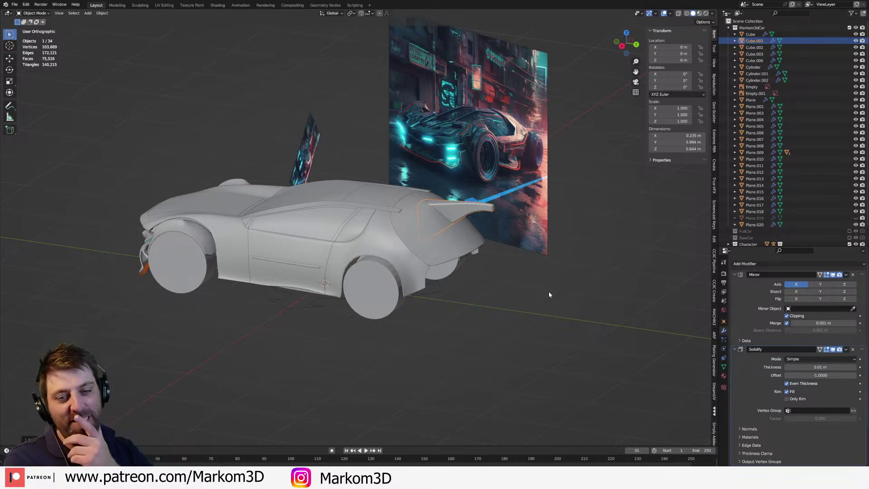
- Select the fin's bottom front edge in wireframe side view and move it about 0.47 m rearward and 0.32 m up
middle_drag(538, 273, 528, 241)
scroll(529, 241, up, 3)
key(KP_3)
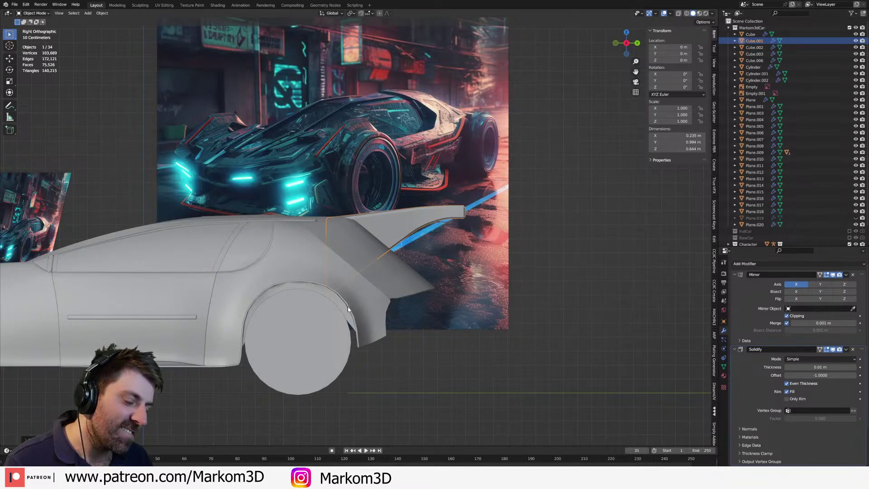
key(Tab)
key(z)
click(328, 320)
key(2)
click(324, 313)
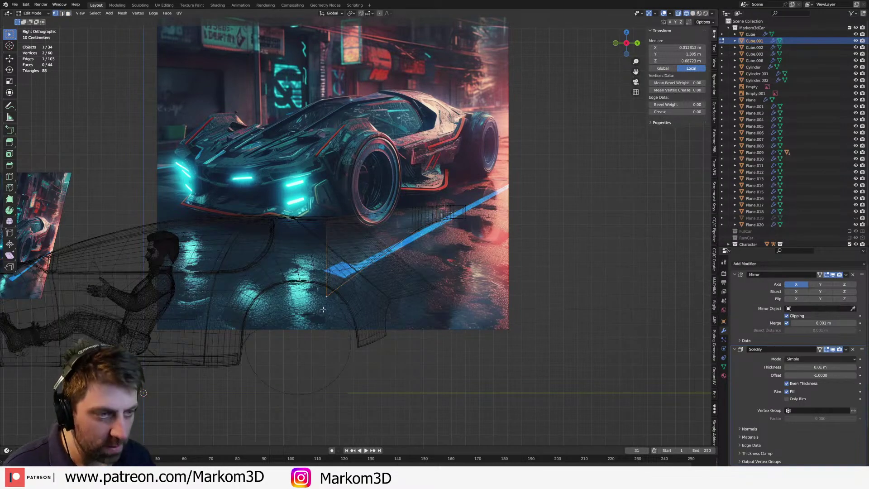
key(g)
click(390, 264)
key(z)
click(415, 270)
- Fine-tune the same fin edge by moving it about 0.05 m rearward and 0.06 m down
shift+middle_drag(415, 271, 423, 317)
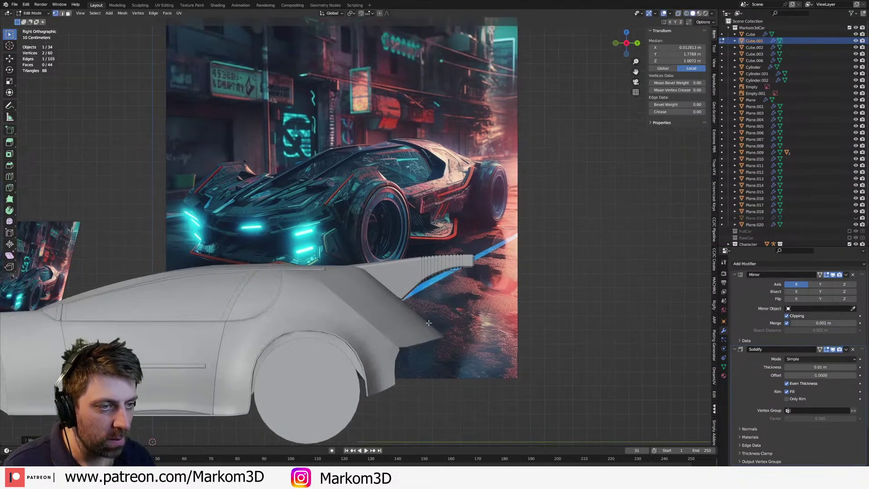
scroll(423, 316, up, 4)
key(g)
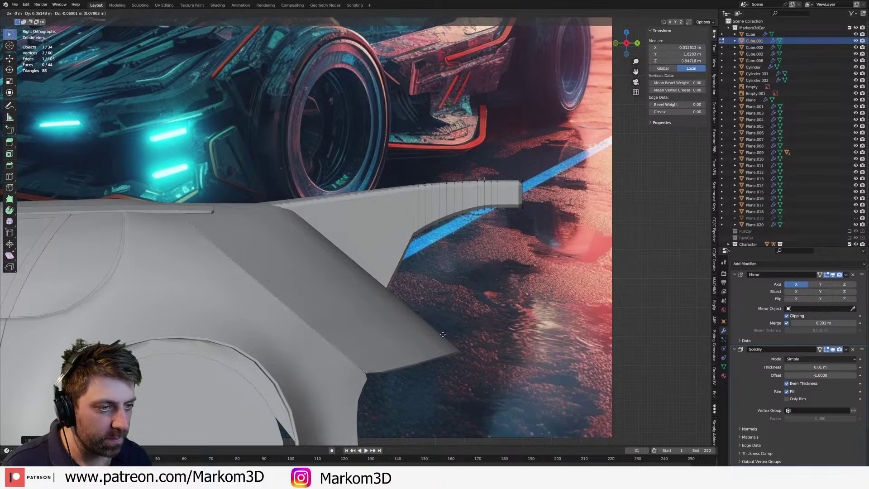
click(443, 334)
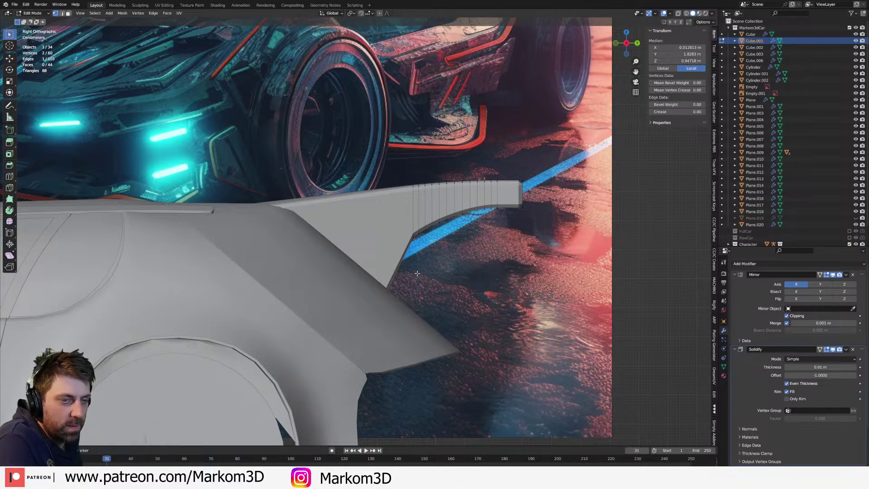
- Return the fin to Object Mode and switch the viewport to rendered shading for a perspective view of the whole car
scroll(416, 273, down, 8)
key(Tab)
middle_drag(349, 272, 438, 281)
key(KP_3)
key(KP_5)
click(425, 297)
click(712, 13)
click(706, 14)
- Hide both reference image empties around the car
mouse_move(534, 253)
middle_down()
mouse_move(489, 258)
mouse_move(467, 312)
mouse_move(274, 221)
middle_up()
click(273, 221)
key(h)
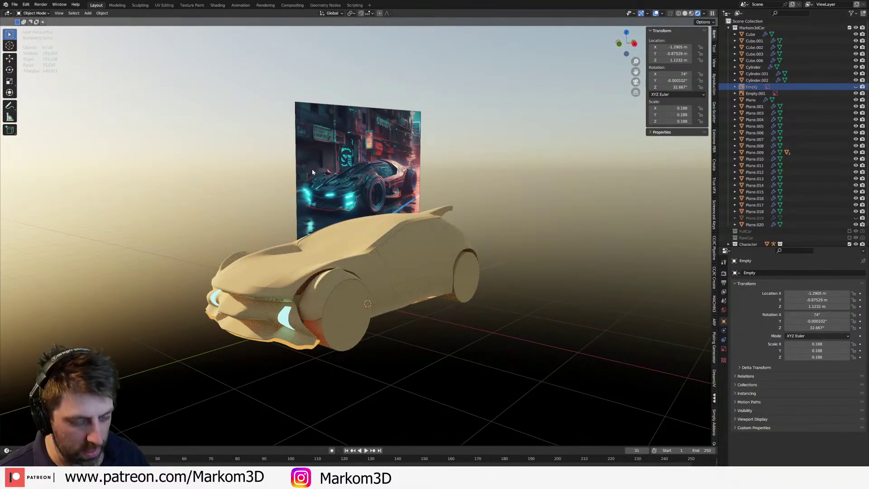
click(357, 181)
key(h)
- Move the 3D cursor to the world origin and add a ground plane there, scaled to about 50 m by 50 m
key(shift+a)
key(Escape)
key(shift+s)
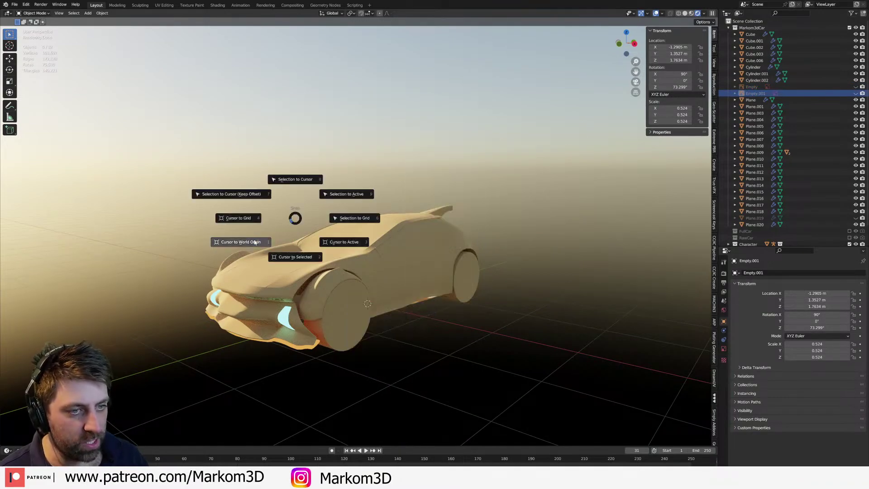
key(shift+a)
click(281, 240)
key(s)
click(496, 273)
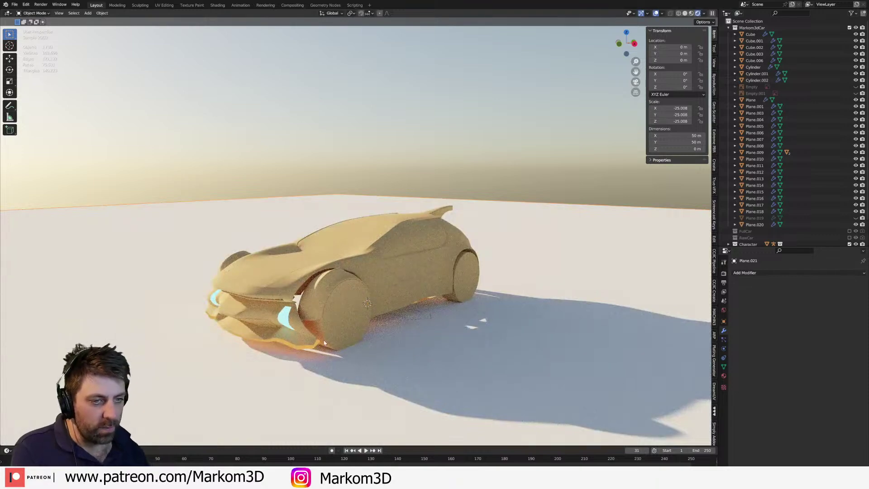
- Add a second material slot to the windshield and create a new material in it named Glass
middle_drag(339, 333, 384, 313)
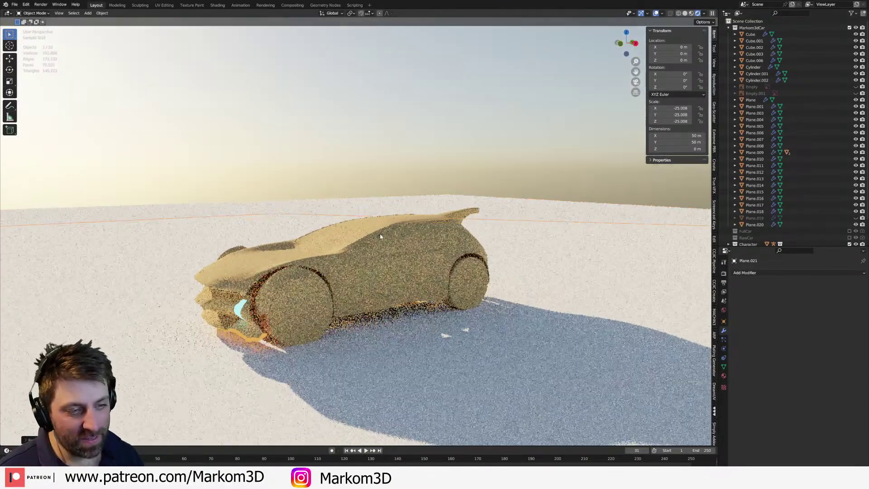
middle_drag(376, 278, 364, 301)
scroll(362, 305, up, 3)
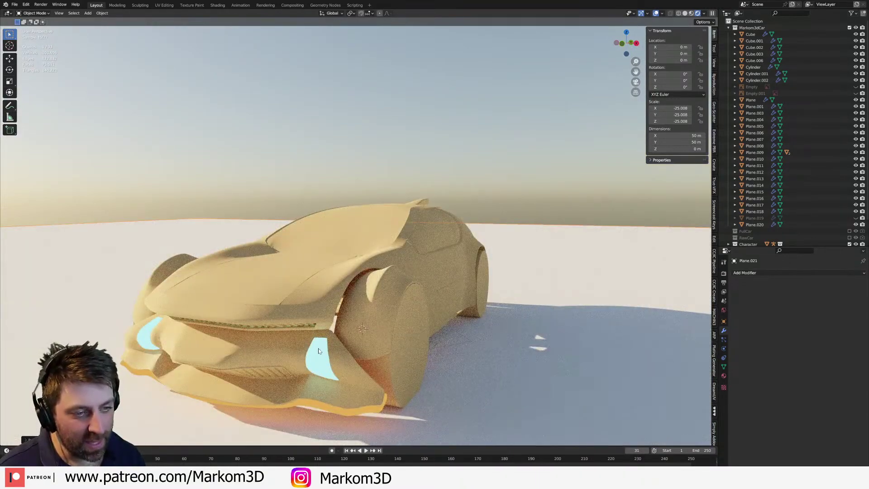
click(386, 241)
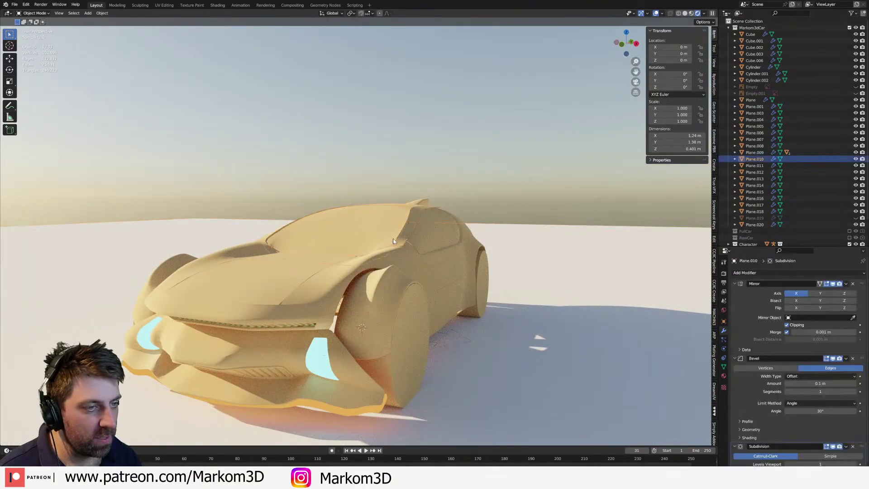
middle_drag(393, 238, 394, 249)
click(723, 376)
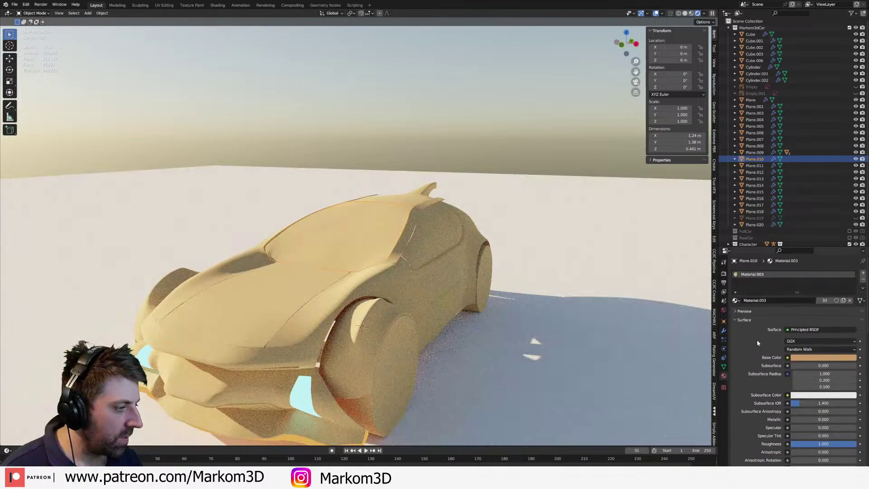
click(862, 274)
click(765, 311)
double_click(772, 310)
text(Glass)
key(Return)
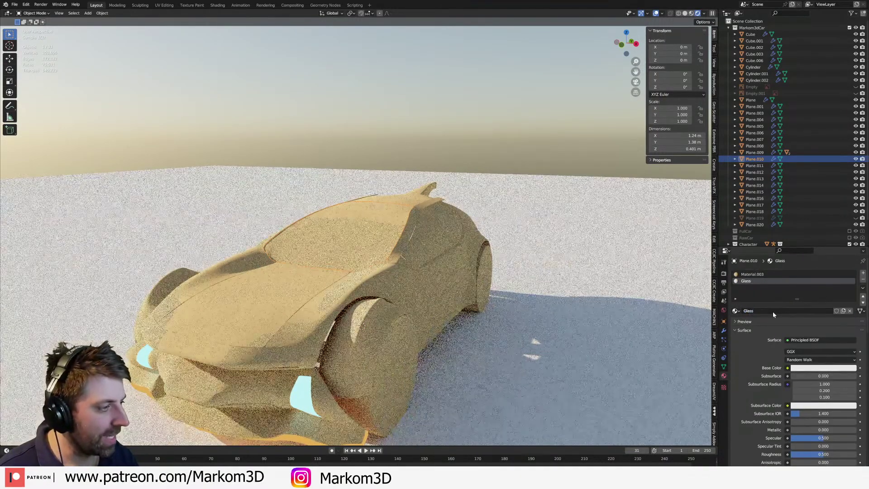
- Try the existing glass_invisible material in the windshield's second slot and switch the slot back to Glass
click(735, 310)
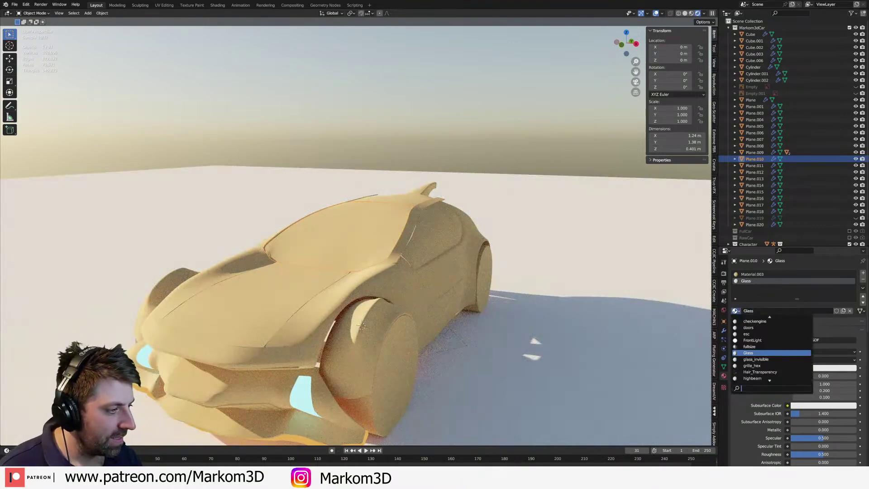
click(752, 359)
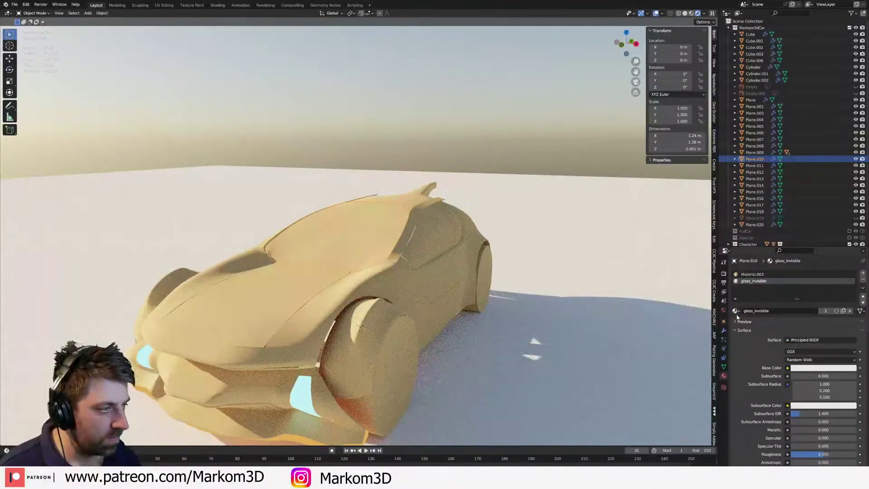
click(736, 311)
click(770, 345)
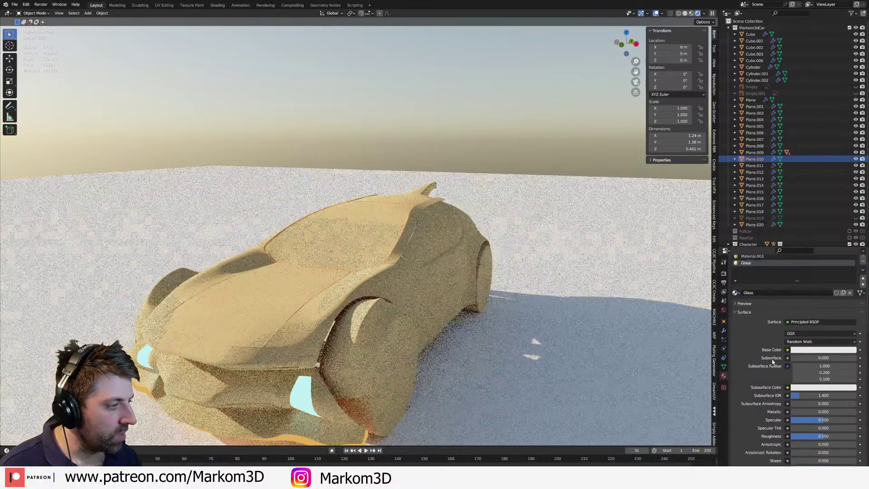
- Set the Glass material's surface shader to Glass BSDF and remove the Material.003 slot from the windshield
click(810, 330)
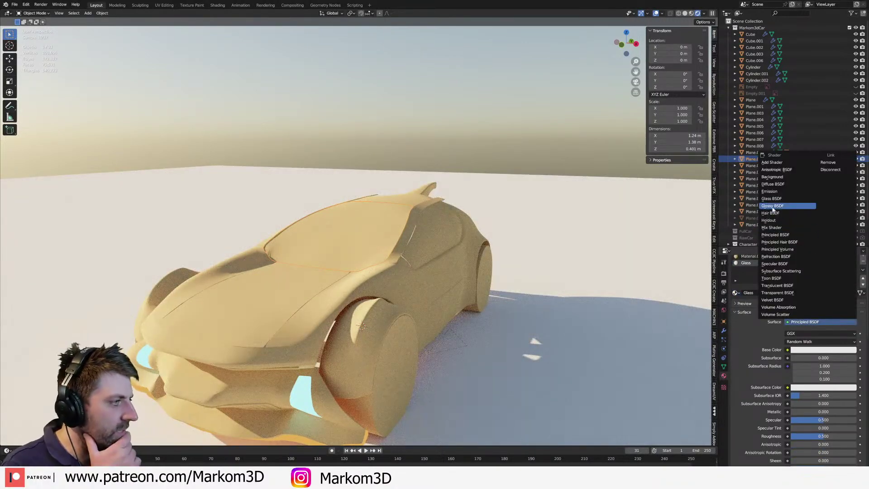
click(771, 199)
scroll(745, 271, up, 1)
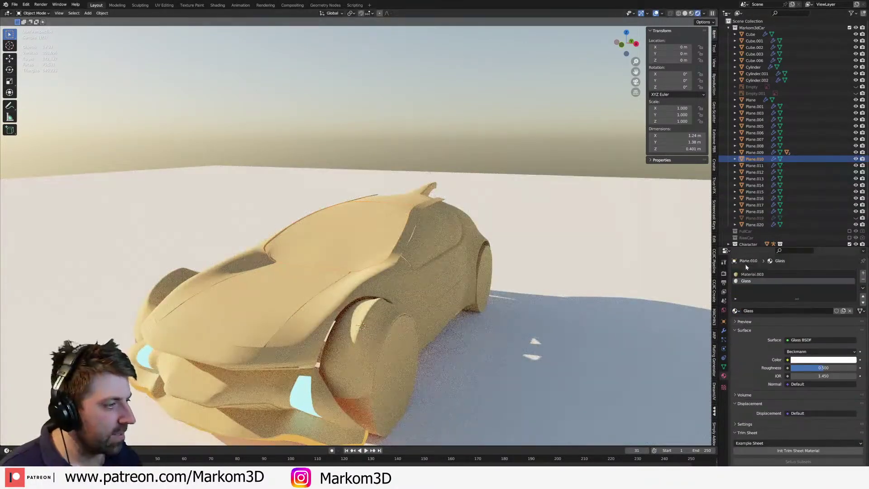
click(756, 274)
click(864, 280)
- Try glass_invisible as the windshield's only material for comparison and reassign the Glass material
click(736, 300)
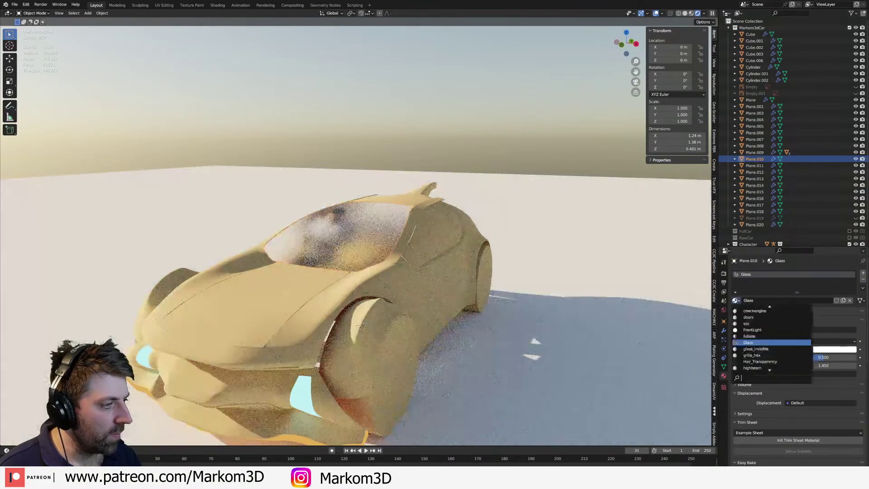
click(756, 348)
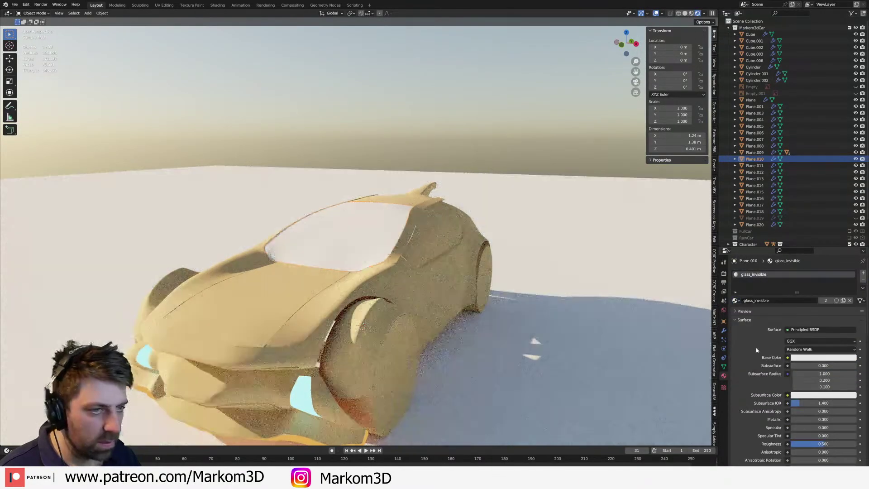
click(736, 300)
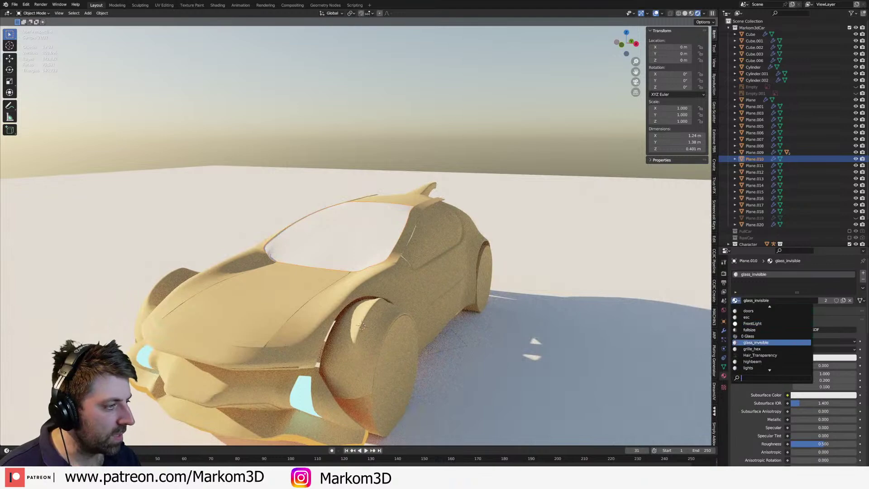
click(760, 340)
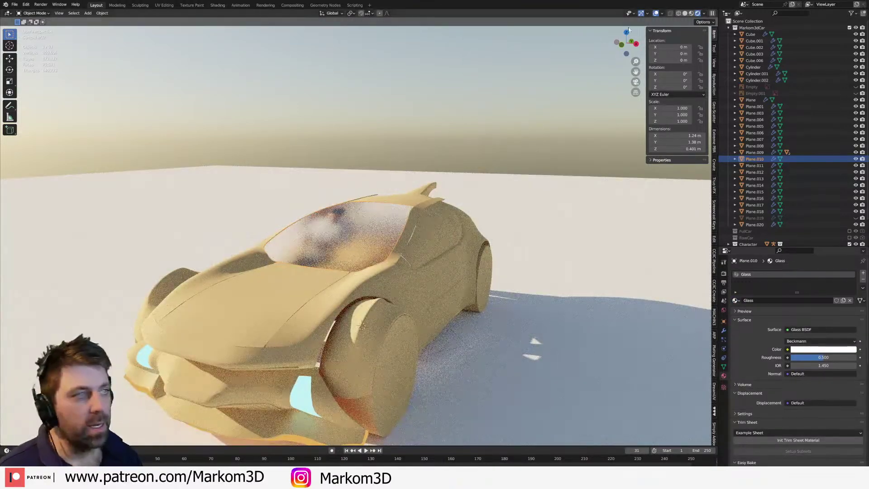
- Split the 3D viewport into two side-by-side views, one rendered and one in solid shading
drag(716, 9, 410, 27)
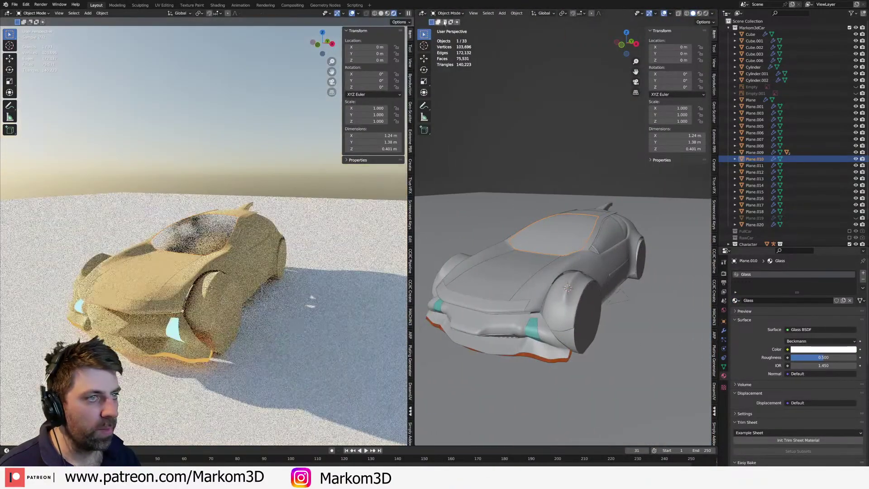
- Turn the solid-shaded viewport into a Shader Editor and add a Transparent BSDF node below the Glass BSDF
click(448, 13)
click(423, 13)
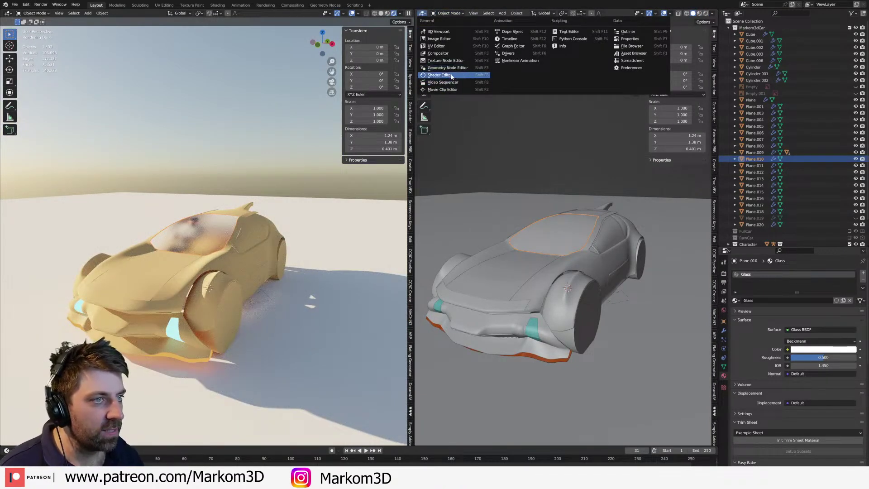
click(483, 74)
key(shift+a)
click(483, 293)
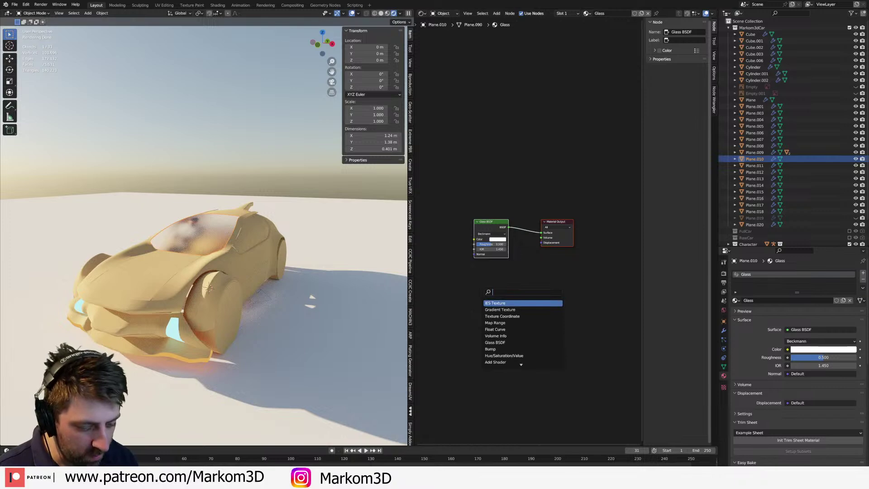
text(tran)
key(Down)
key(Return)
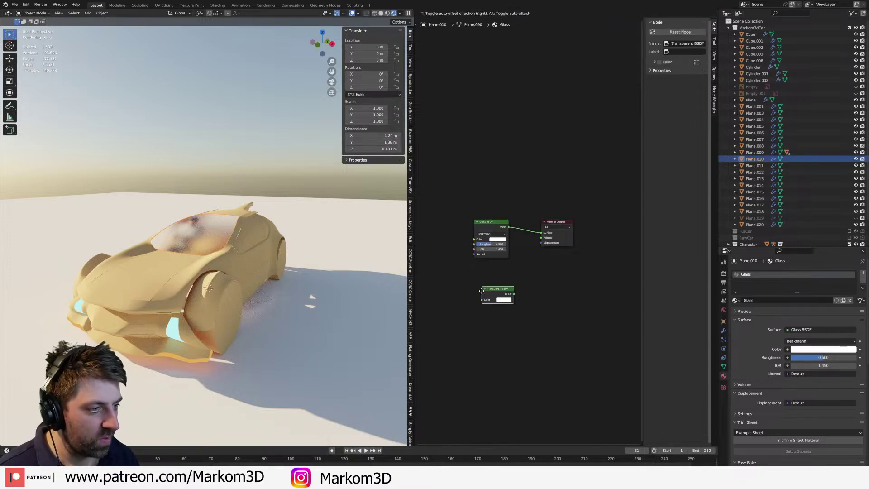
click(462, 271)
key(shift+a)
click(458, 271)
text(mix)
key(Return)
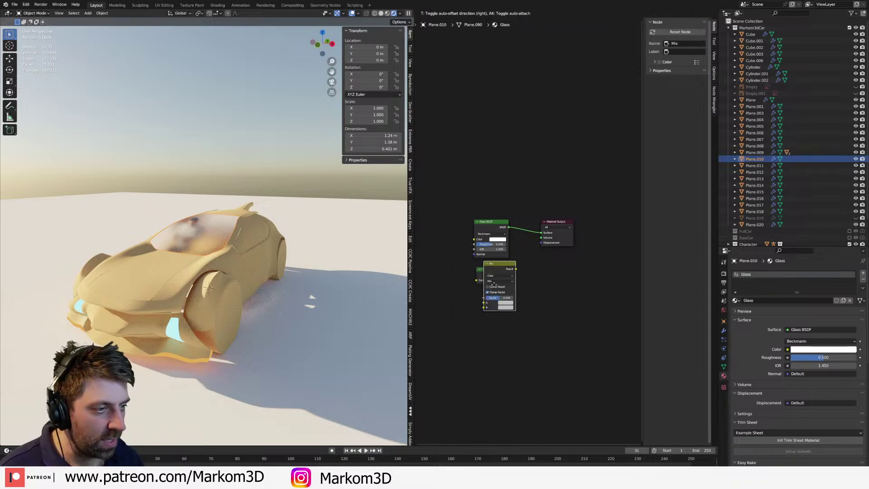
click(462, 338)
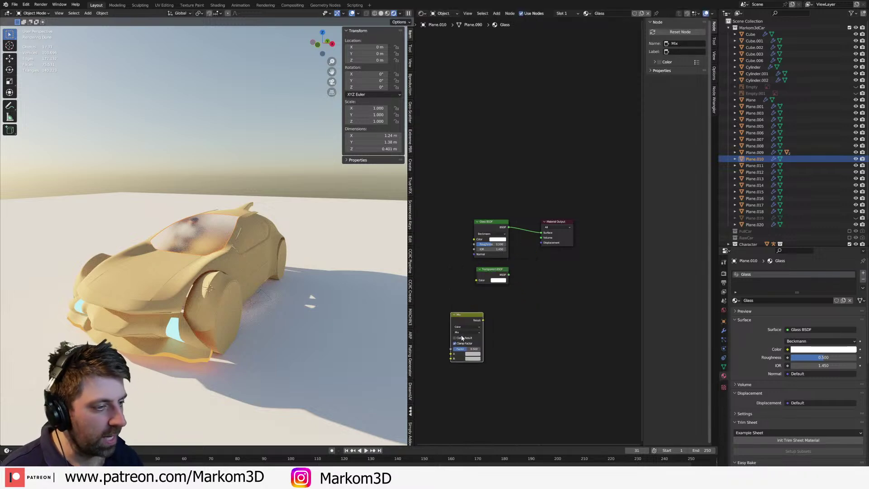
key(x)
- Insert a Mix Shader between the Glass BSDF and Material Output, and connect the Transparent BSDF to its second shader input
key(shift+a)
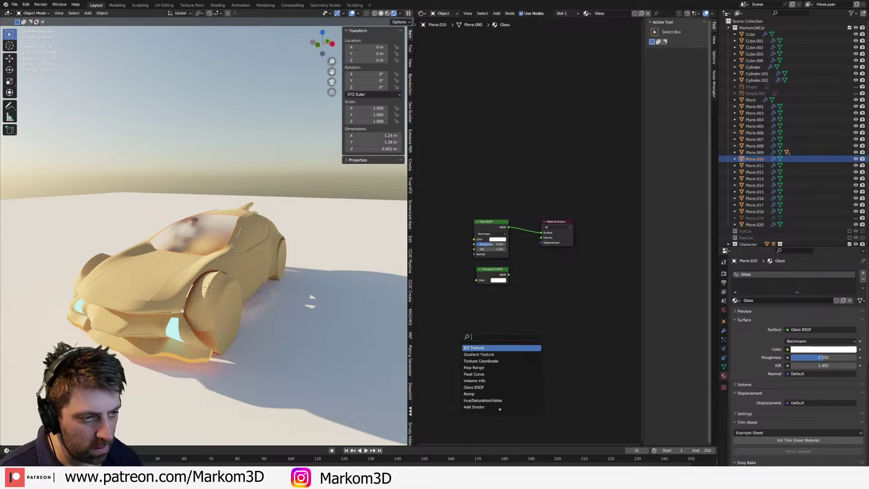
text(mix shader)
key(Return)
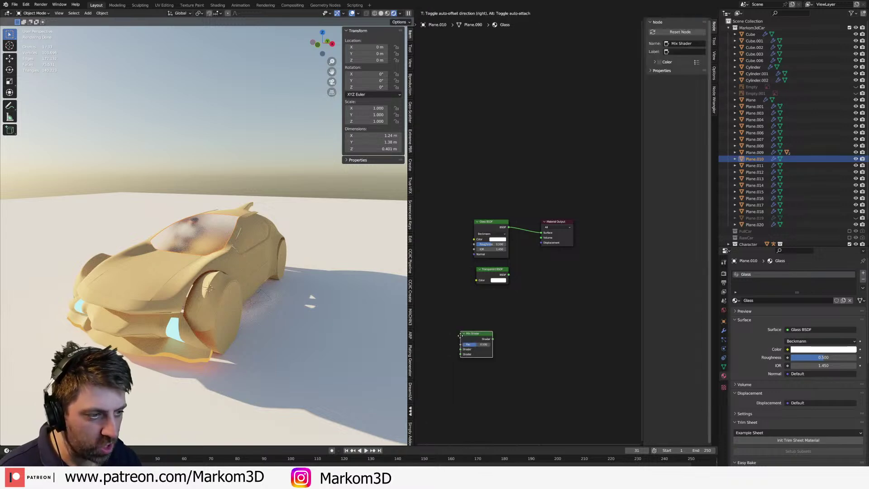
click(534, 209)
drag(509, 274, 527, 240)
- Set the Mix Shader factor of the windshield's Glass material to 0.953
middle_drag(253, 272, 195, 254)
scroll(226, 253, up, 6)
drag(810, 340, 854, 341)
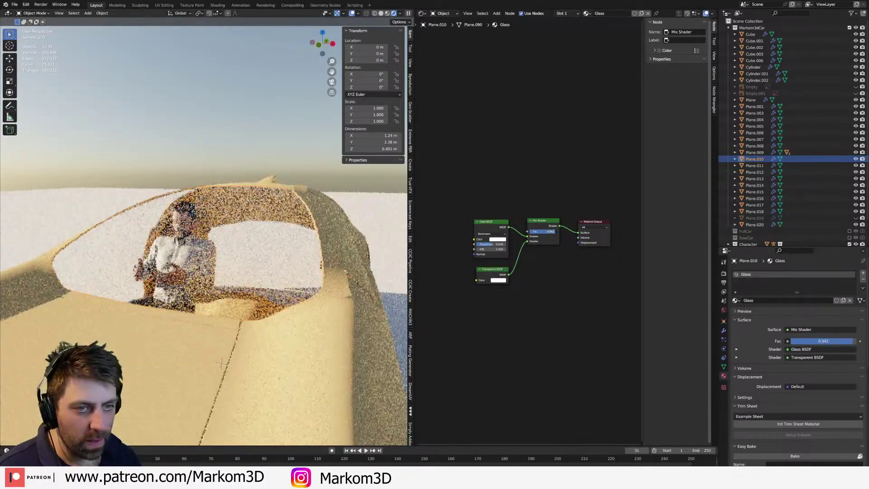
drag(557, 231, 555, 231)
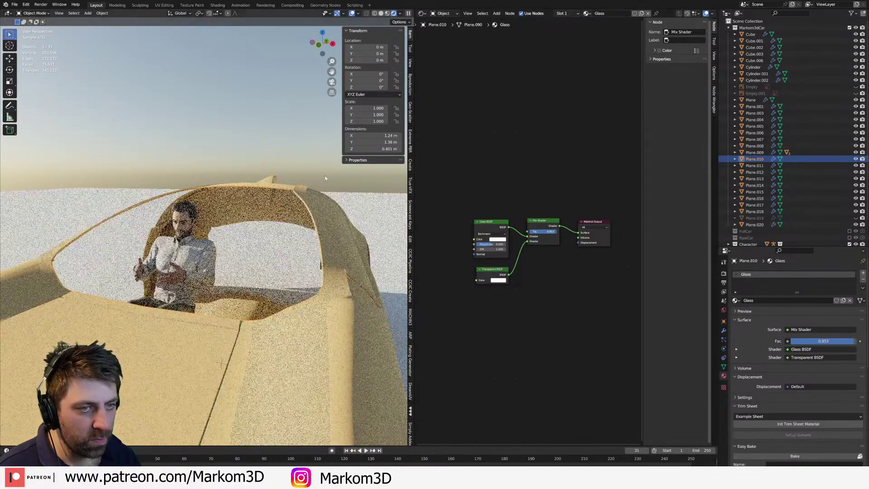
- Select the side panel beside the windshield pillar (Plane.008) and enter Edit Mode on its mesh
middle_drag(246, 122, 252, 309)
click(316, 262)
click(252, 309)
key(KP_Decimal)
key(Tab)
scroll(190, 265, down, 4)
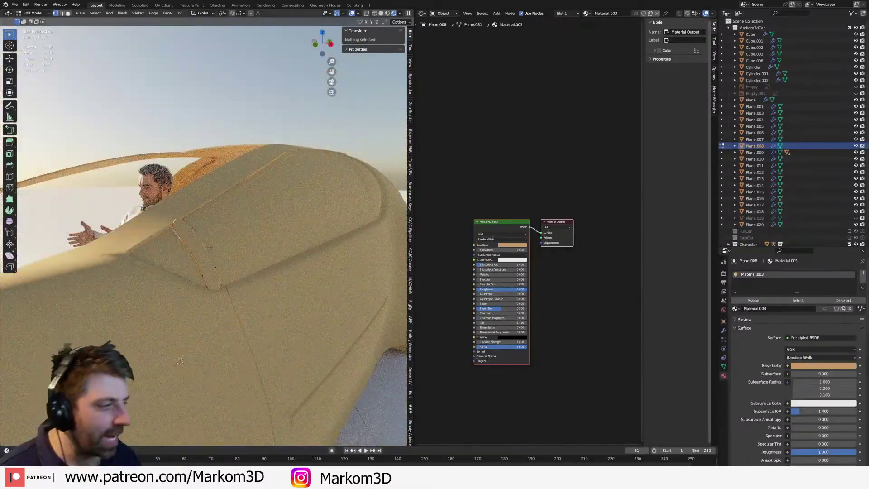
click(178, 230)
key(g)
key(g)
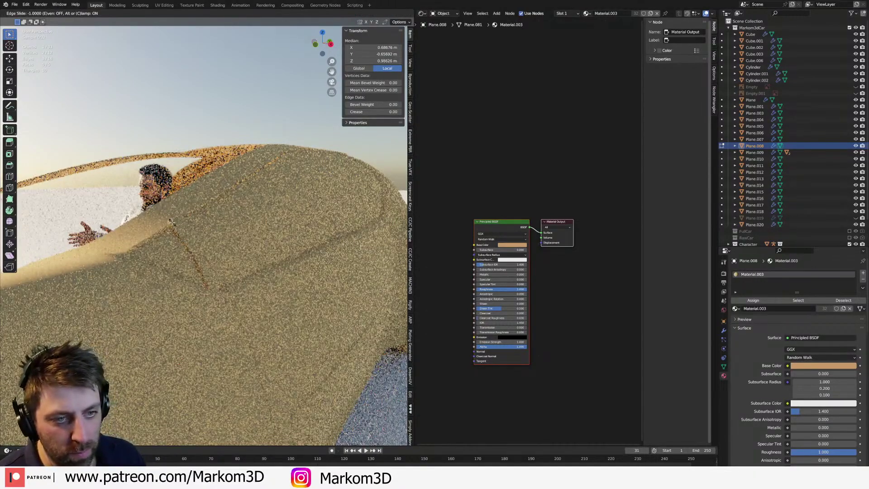
key(Escape)
key(ctrl+r)
click(228, 290)
right_click(228, 290)
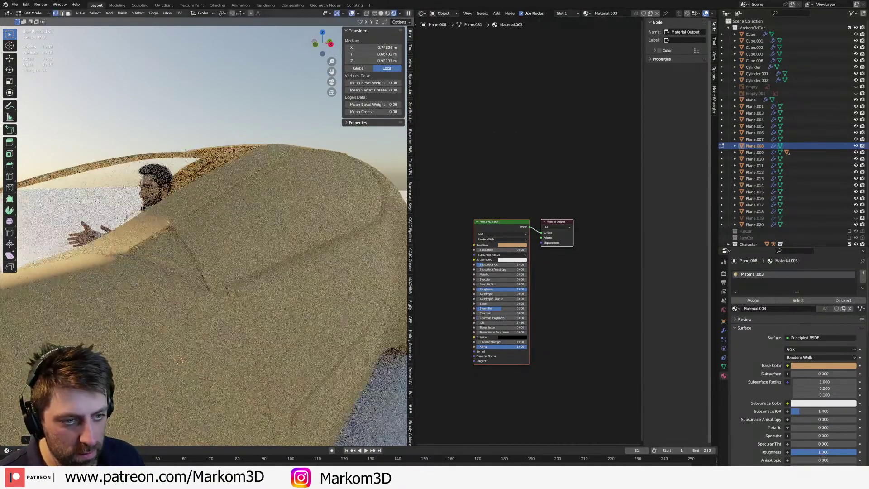
key(ctrl+z)
click(211, 287)
key(g)
key(g)
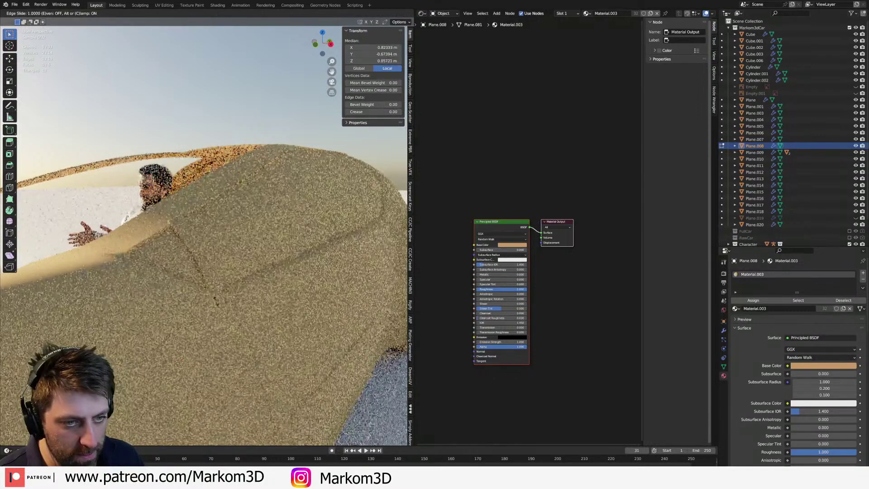
click(234, 285)
- Try to move the end edges of the side panel (Plane.008) in wireframe display
middle_drag(252, 273, 292, 268)
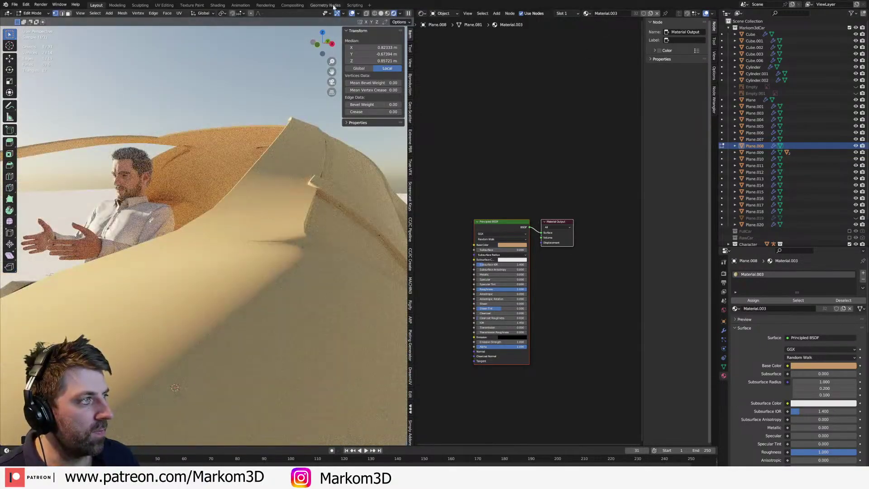
click(381, 14)
mouse_move(285, 204)
middle_down()
mouse_move(271, 233)
mouse_move(262, 223)
middle_up()
key(z)
click(221, 231)
key(a)
click(305, 158)
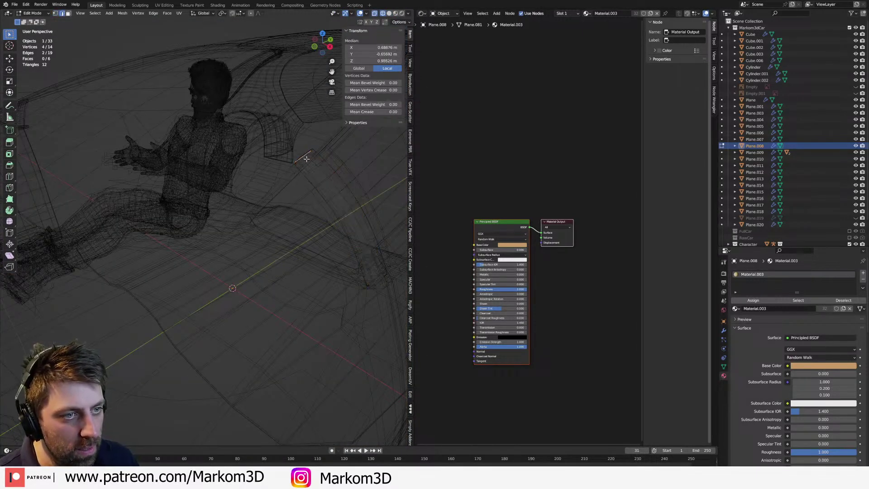
key(g)
right_click(317, 172)
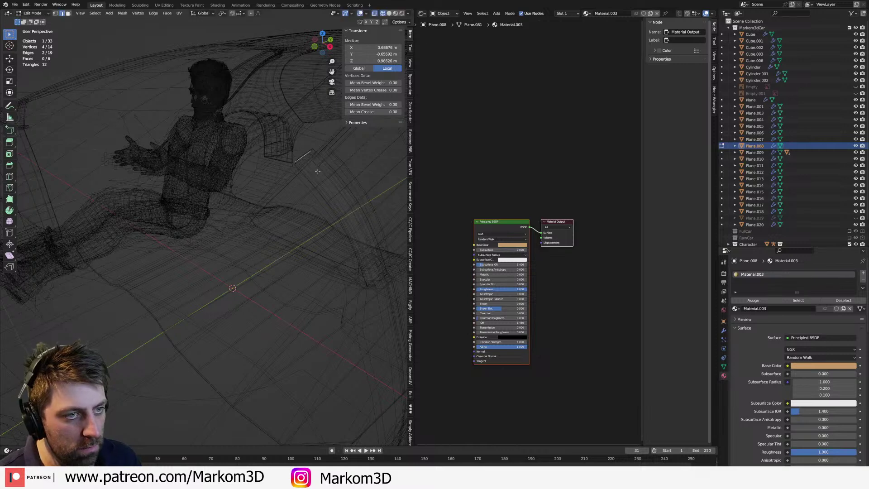
- Switch mesh editing to the side window frame strip (Cube.004) and shift its long edge loop slightly in the front view
key(KP_1)
key(KP_5)
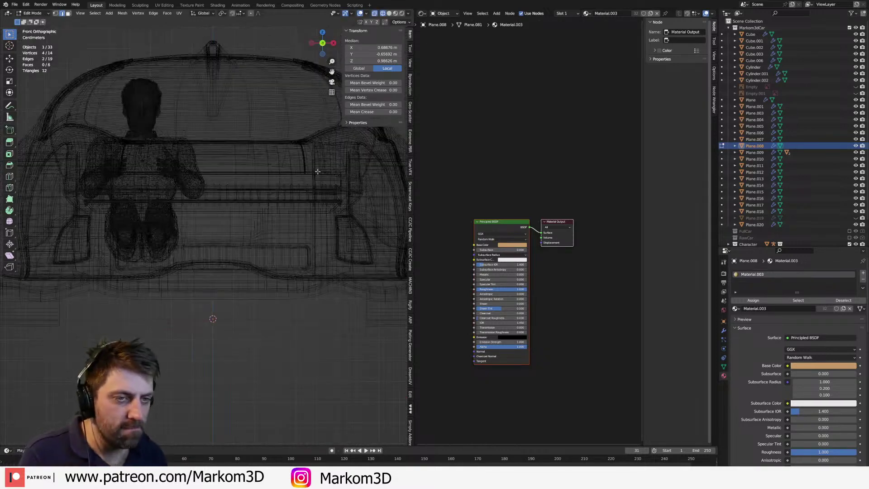
key(KP_Decimal)
middle_drag(318, 171, 255, 192)
key(alt+q)
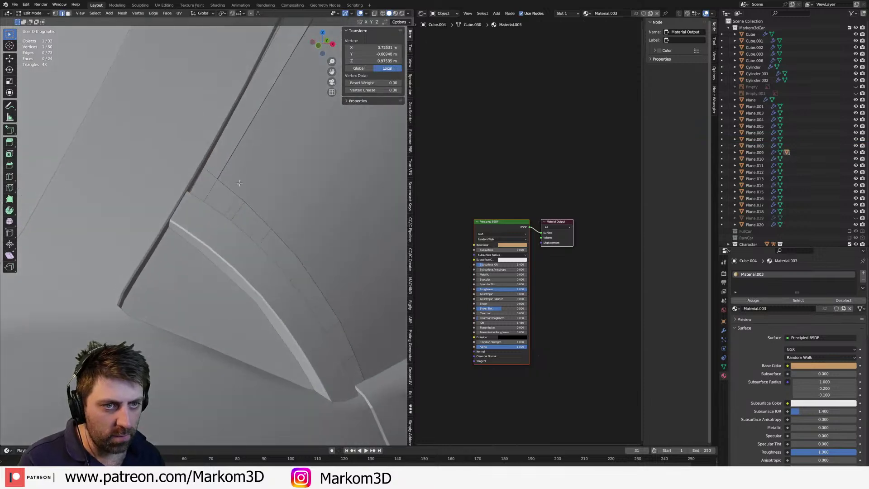
alt+click(204, 194)
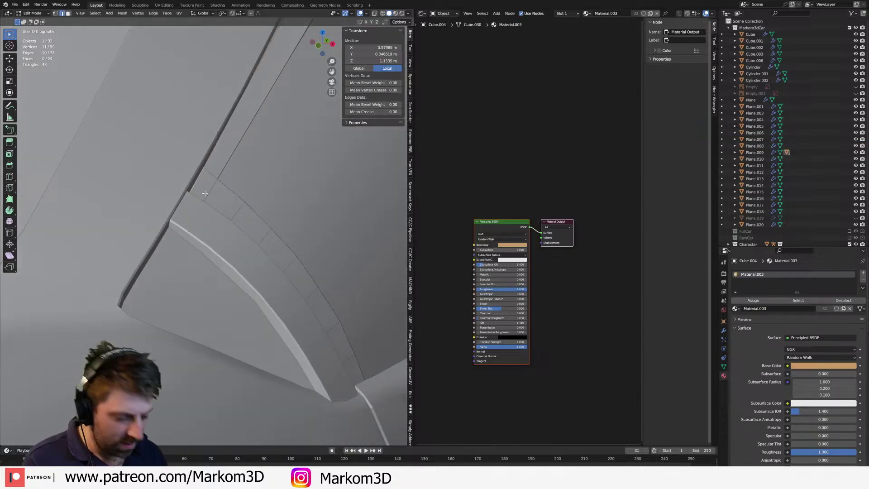
key(KP_3)
key(KP_1)
key(g)
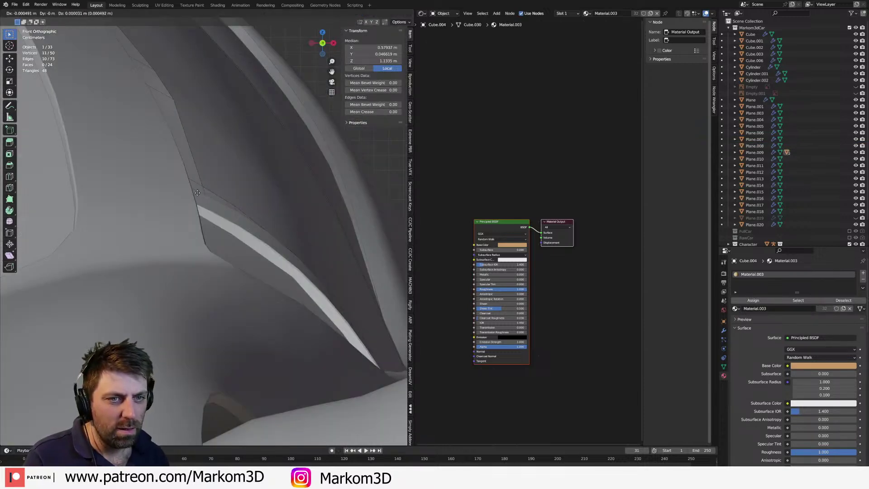
click(198, 193)
mouse_move(227, 196)
middle_down()
mouse_move(209, 194)
mouse_move(227, 209)
middle_up()
- Return to Object Mode and show the car in rendered shading in a 3D viewport without the Shader Editor
key(Tab)
scroll(240, 193, down, 3)
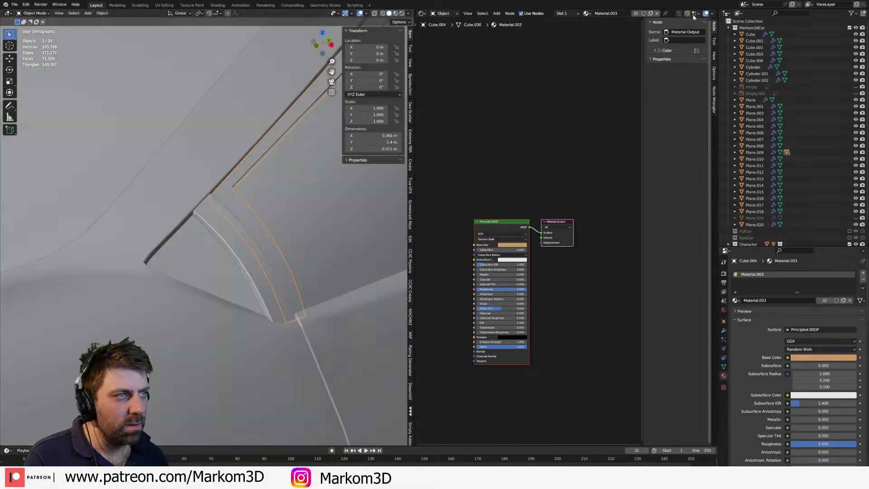
click(401, 15)
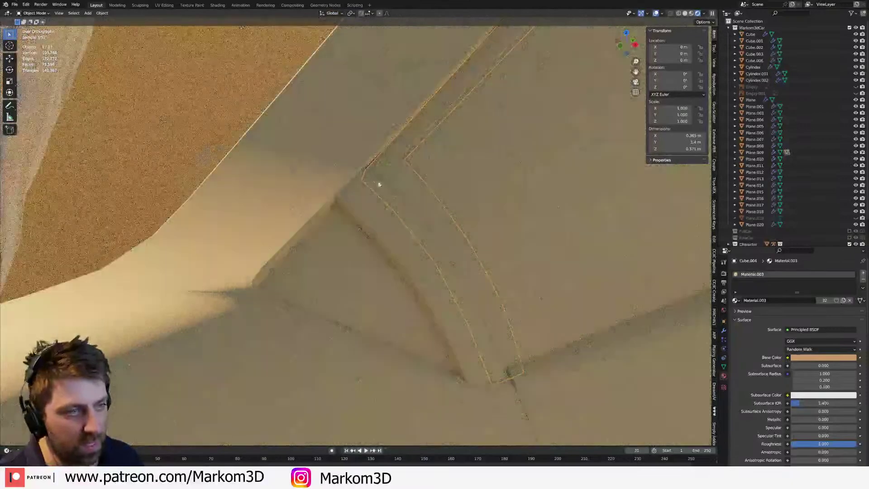
- Examine the seams around the windshield pillar, side window and body in the rendered view
middle_drag(398, 185, 363, 178)
scroll(365, 180, down, 3)
click(431, 249)
scroll(465, 207, up, 3)
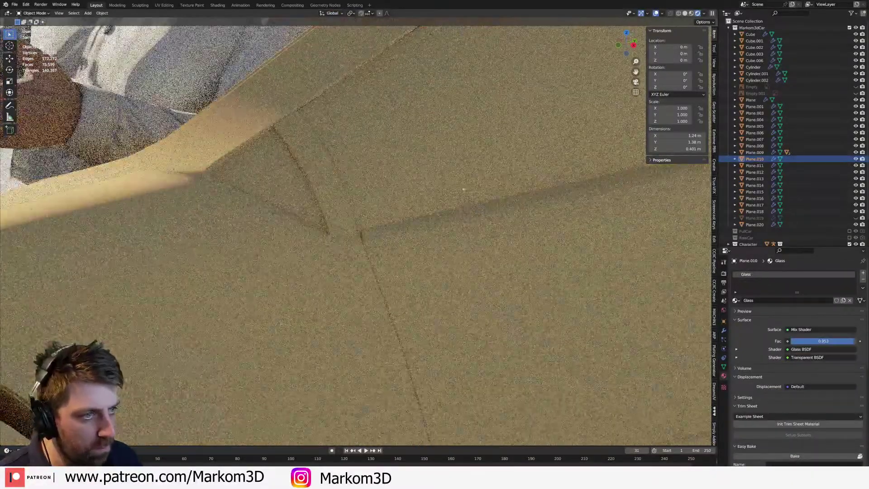
middle_drag(370, 290, 317, 294)
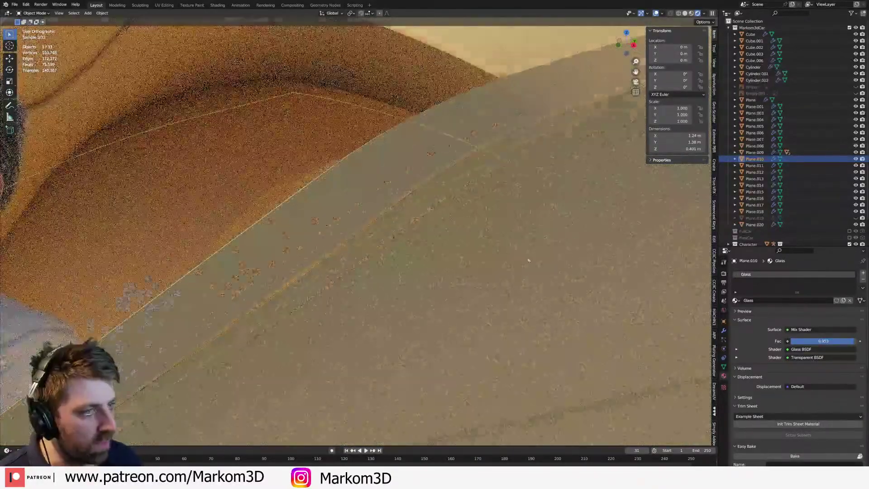
scroll(550, 269, down, 4)
shift+middle_drag(552, 270, 334, 266)
scroll(353, 275, down, 4)
middle_drag(473, 291, 533, 278)
scroll(533, 278, down, 3)
middle_drag(442, 333, 362, 285)
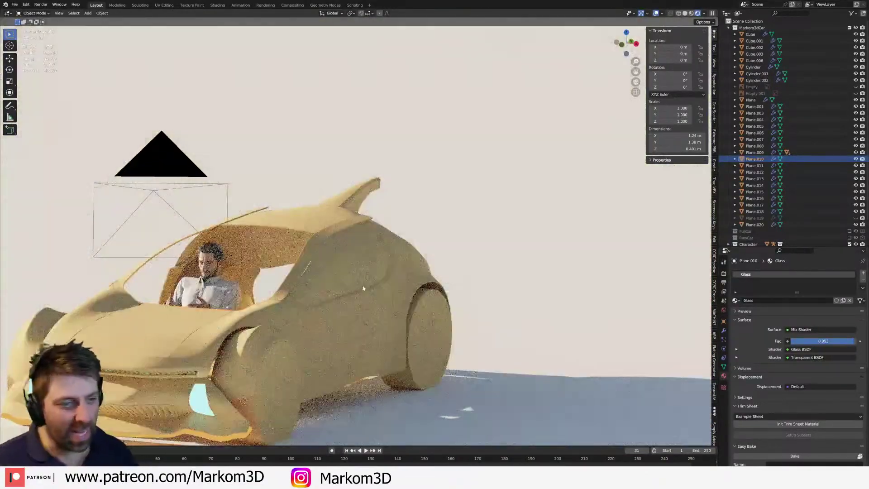
- Assign the existing Glass material to the side window (Cube.005)
click(357, 284)
click(735, 300)
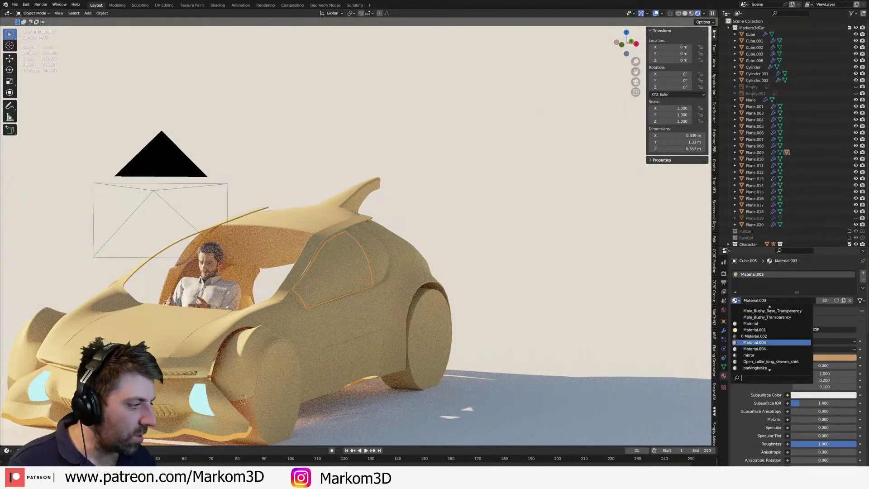
text(glas)
key(Return)
- Examine the rendered car with its glass windows from the side, rear and front
middle_drag(517, 320, 278, 275)
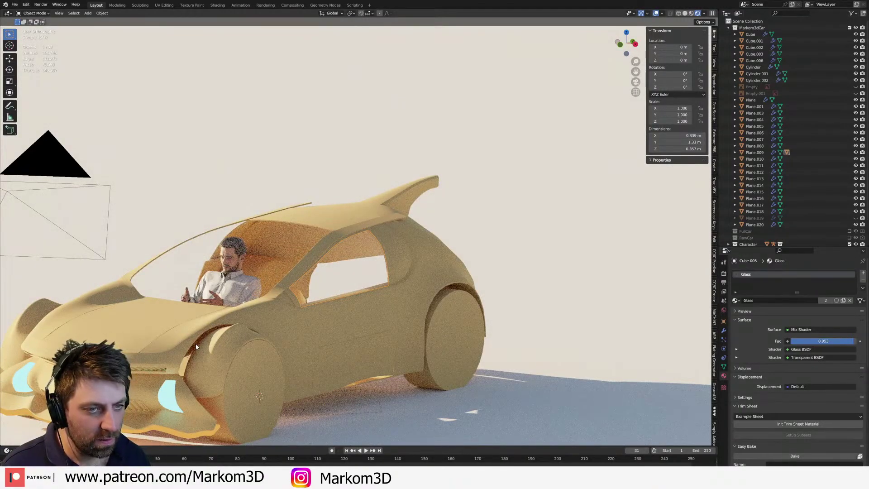
middle_drag(301, 330, 212, 337)
shift+middle_drag(679, 312, 493, 328)
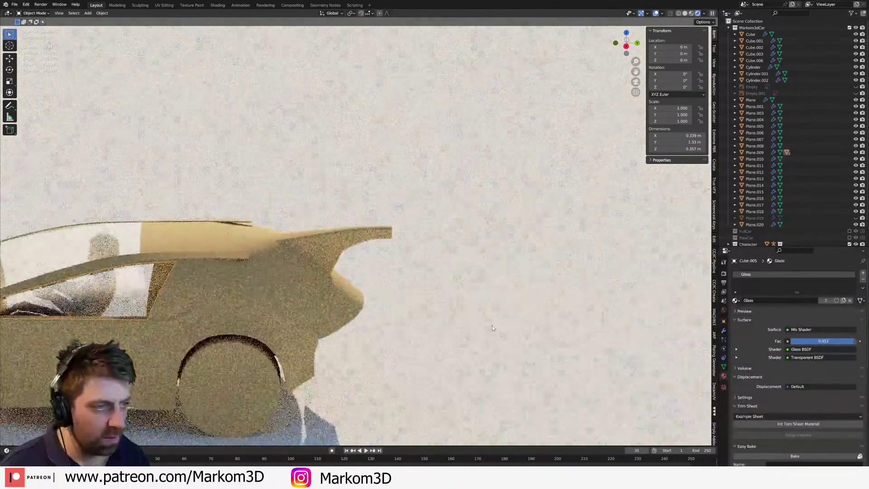
middle_drag(400, 326, 345, 312)
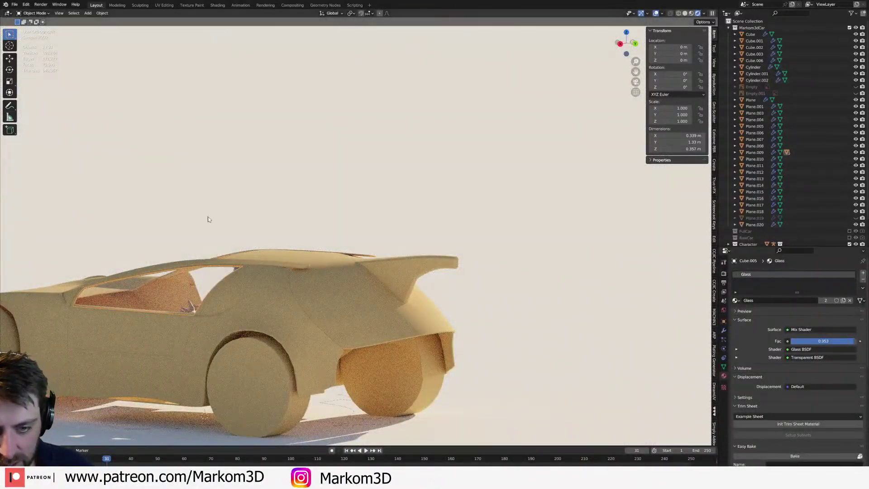
middle_drag(202, 211, 223, 239)
scroll(188, 284, down, 3)
middle_drag(189, 285, 304, 277)
scroll(305, 277, up, 5)
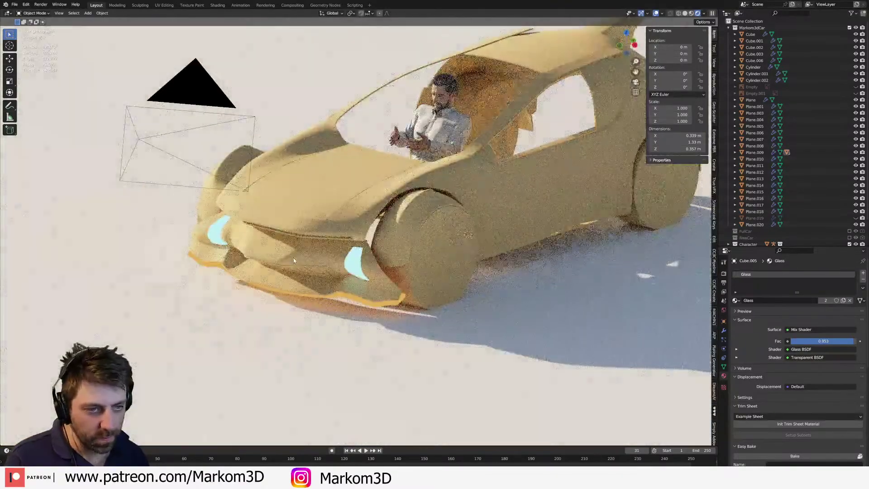
- Select the front bumper, show the car in solid shading and extend the selection to the hood and front trim panels
click(290, 264)
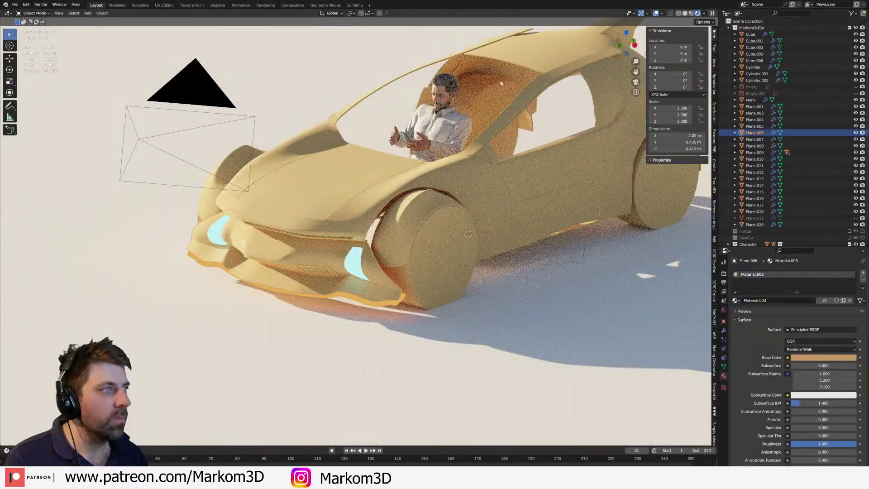
scroll(470, 127, down, 3)
middle_drag(470, 127, 394, 219)
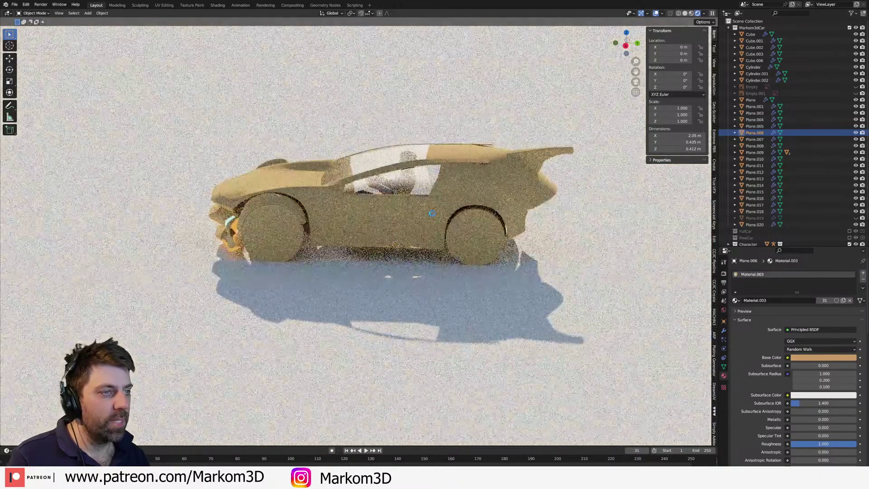
middle_drag(292, 219, 317, 244)
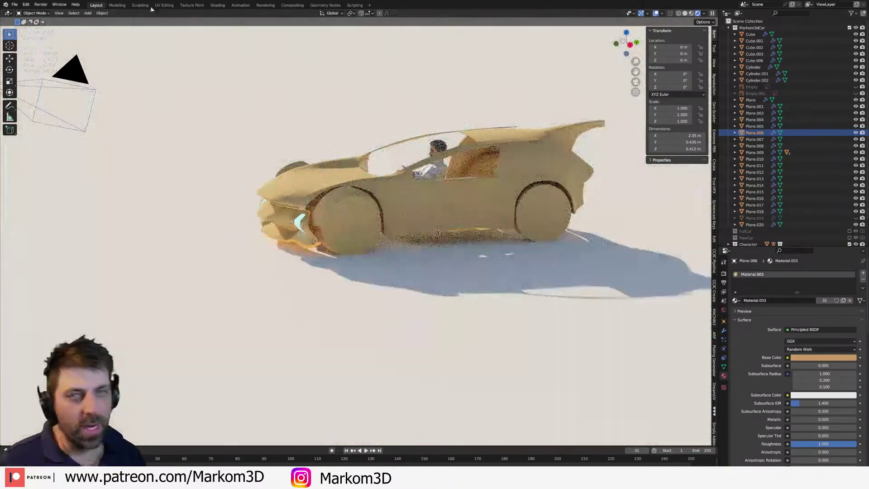
click(686, 13)
middle_drag(475, 190, 496, 251)
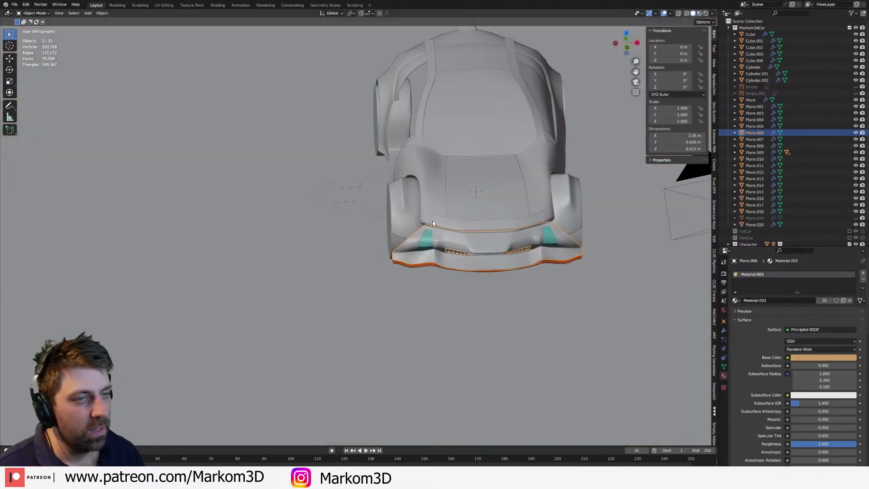
click(497, 252)
shift+click(444, 279)
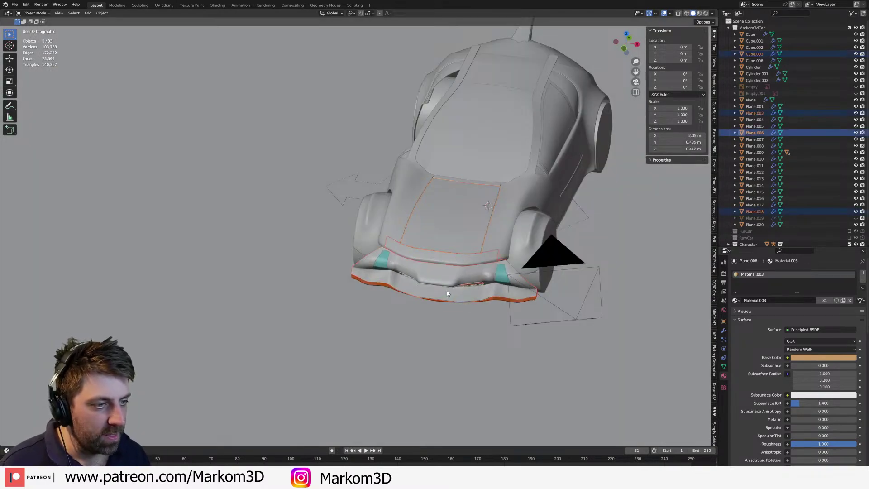
- Add the front fenders, headlights and remaining nose panels to the selection in a wireframe top view
key(z)
key(KP_7)
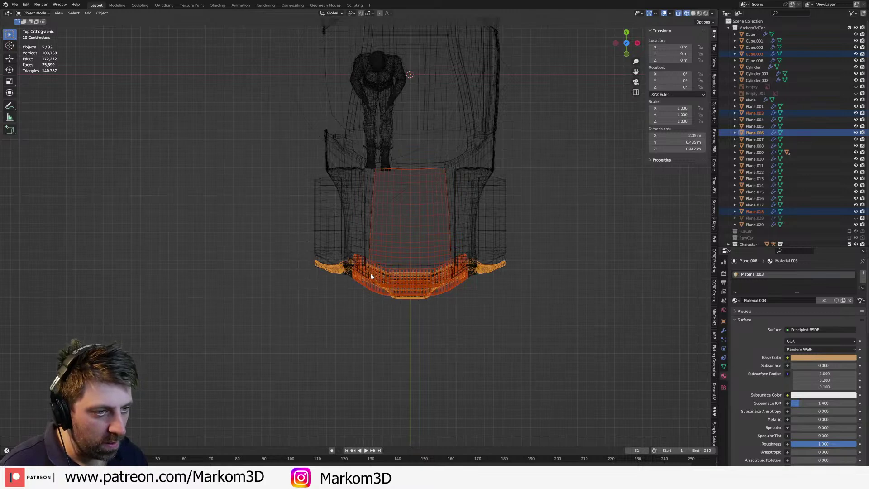
shift+click(372, 276)
shift+click(362, 273)
shift+click(353, 274)
shift+click(374, 284)
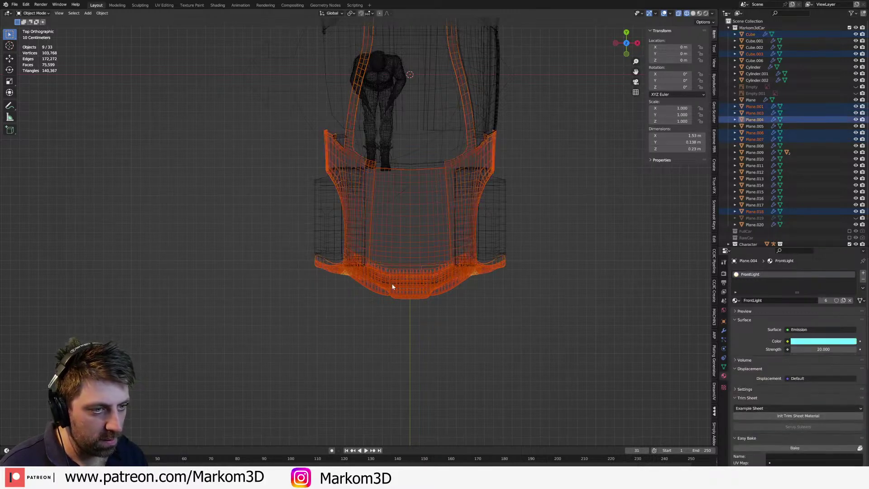
shift+click(416, 284)
key(c)
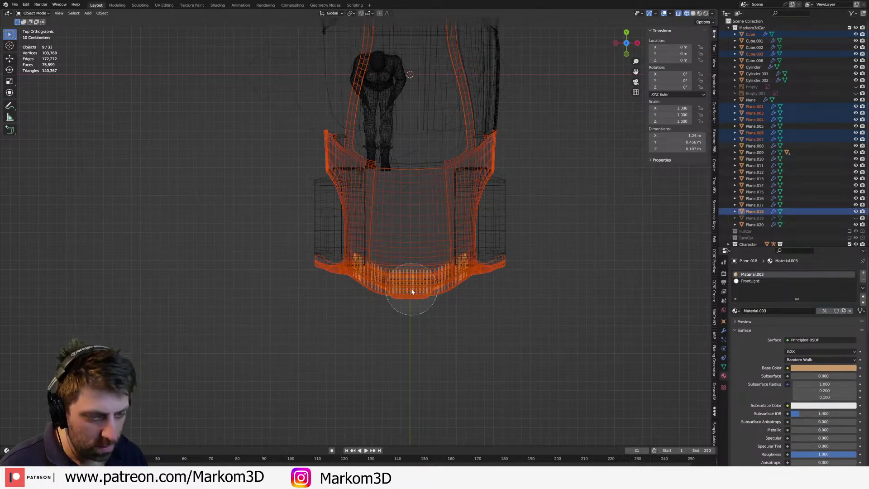
- Add the front light strip (Plane.017) inside the upper grille opening to the selected front panels
scroll(406, 300, down, 3)
key(z)
click(433, 238)
mouse_move(434, 238)
middle_down()
mouse_move(418, 237)
mouse_move(411, 114)
middle_up()
shift+middle_drag(411, 114, 407, 310)
scroll(413, 258, up, 4)
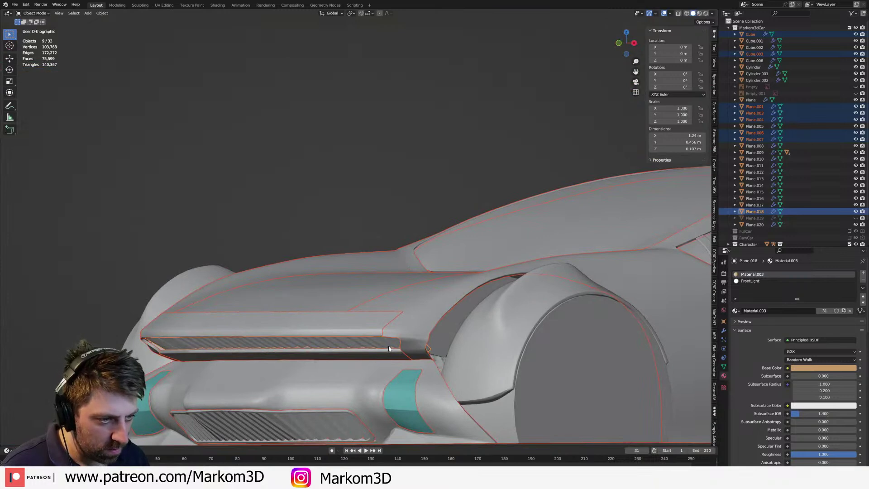
key(z)
click(355, 346)
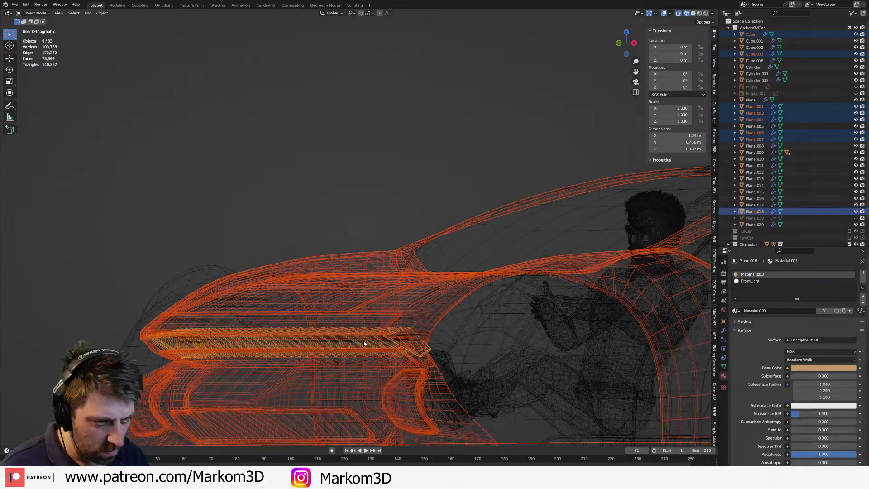
shift+click(361, 344)
- Enter Edit Mode on all selected front panels and circle-select the vertices at the nose's center tip from above
key(KP_7)
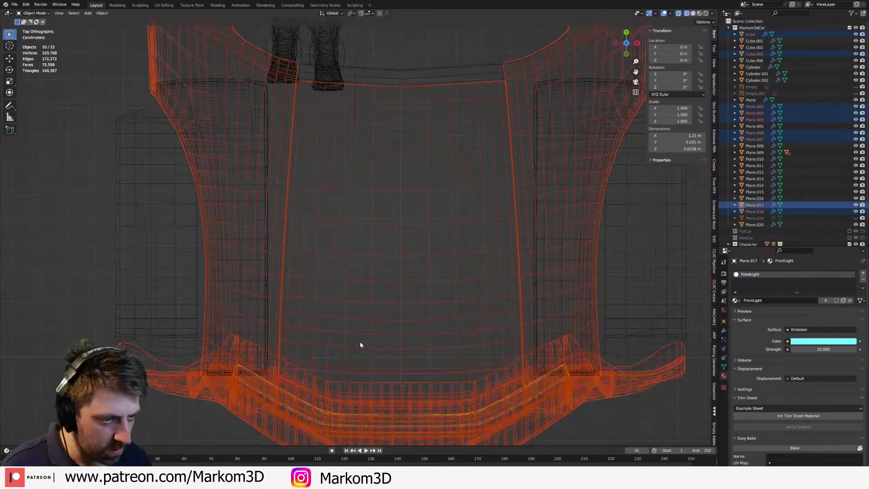
scroll(361, 345, down, 1)
shift+middle_drag(369, 297, 388, 213)
key(Tab)
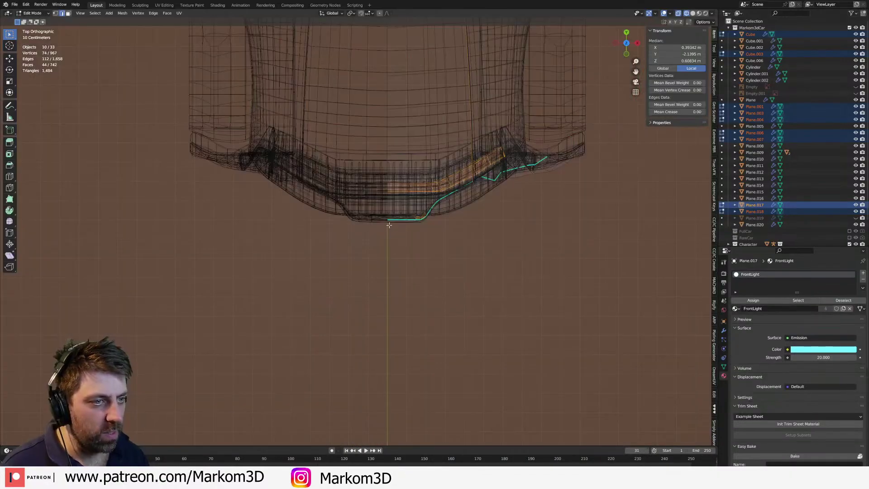
key(Tab)
key(Tab)
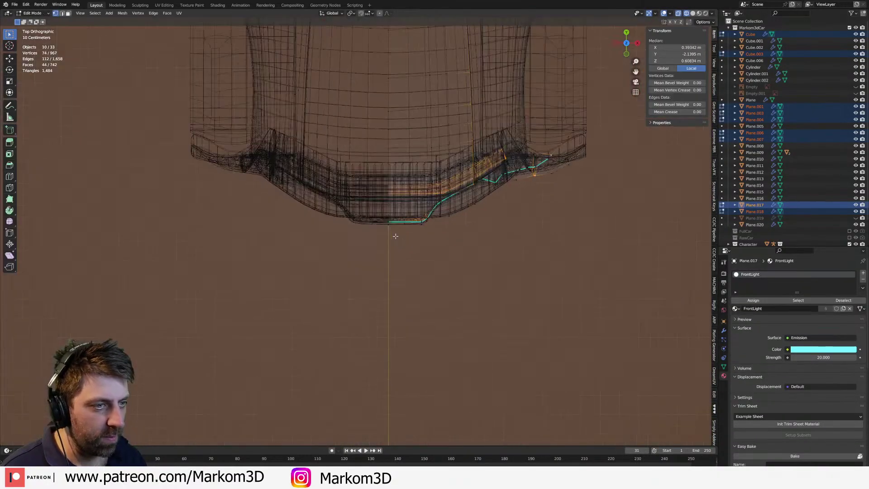
scroll(389, 222, up, 2)
click(388, 222)
key(c)
drag(389, 229, 408, 231)
key(Escape)
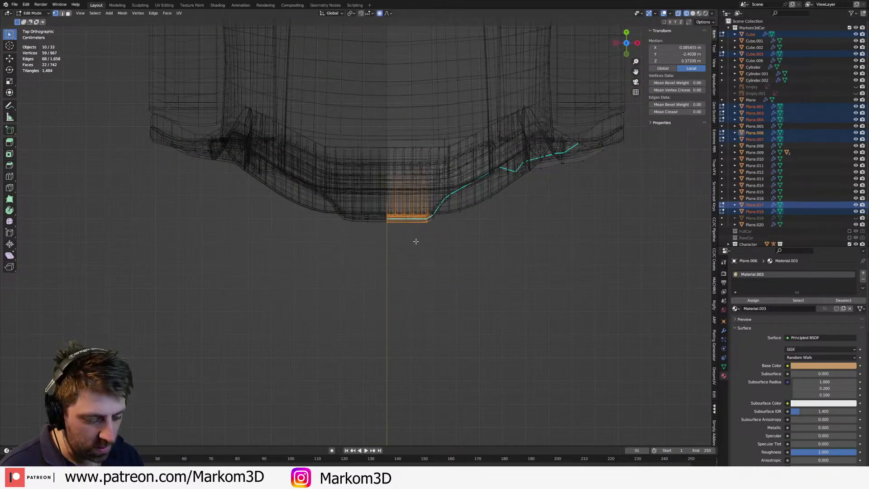
- Try to pull the nose's center vertices forward along Y with a wide proportional falloff
key(g)
key(z)
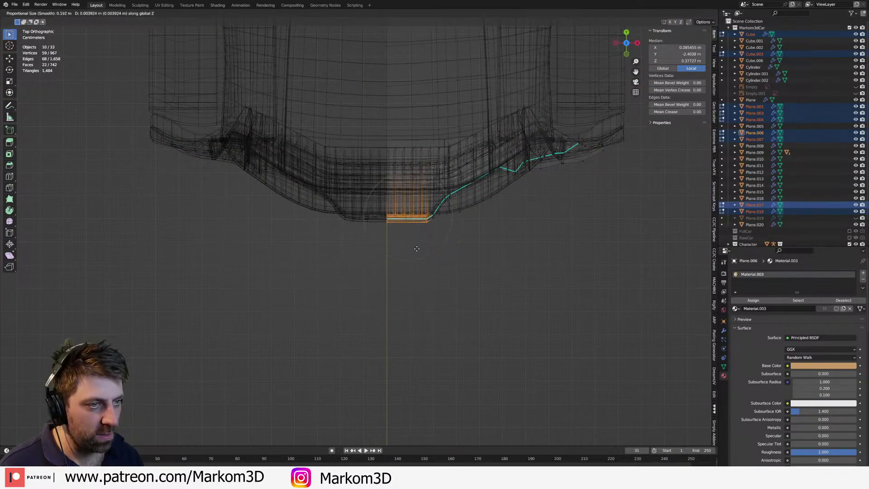
key(y)
scroll(416, 251, down, 9)
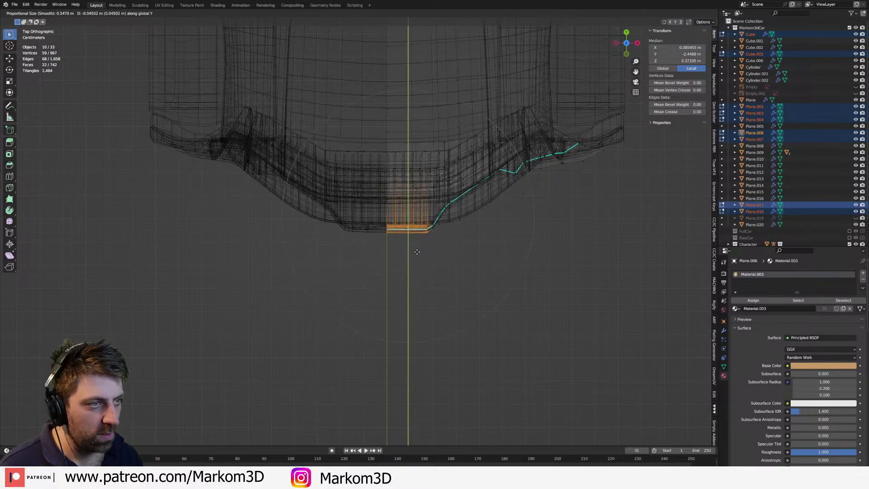
click(418, 315)
scroll(418, 316, down, 3)
middle_drag(418, 316, 407, 213)
key(Tab)
key(z)
click(453, 218)
mouse_move(429, 245)
middle_down()
mouse_move(477, 229)
mouse_move(395, 244)
mouse_move(399, 270)
middle_up()
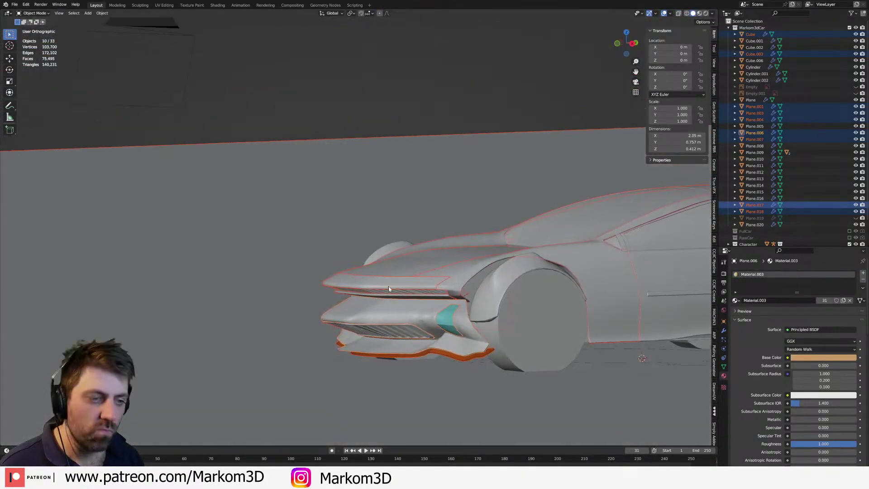
key(ctrl+z)
key(ctrl+z)
- Try extending the nose tip about 0.32 m forward along Y with proportional editing, and undo the move
mouse_move(377, 307)
middle_down()
mouse_move(425, 341)
mouse_move(398, 346)
mouse_move(544, 351)
mouse_move(398, 344)
mouse_move(376, 289)
middle_up()
scroll(425, 341, up, 2)
scroll(426, 341, up, 1)
scroll(423, 340, down, 4)
key(g)
key(y)
click(358, 348)
scroll(357, 347, down, 2)
key(Tab)
scroll(376, 289, up, 3)
key(Tab)
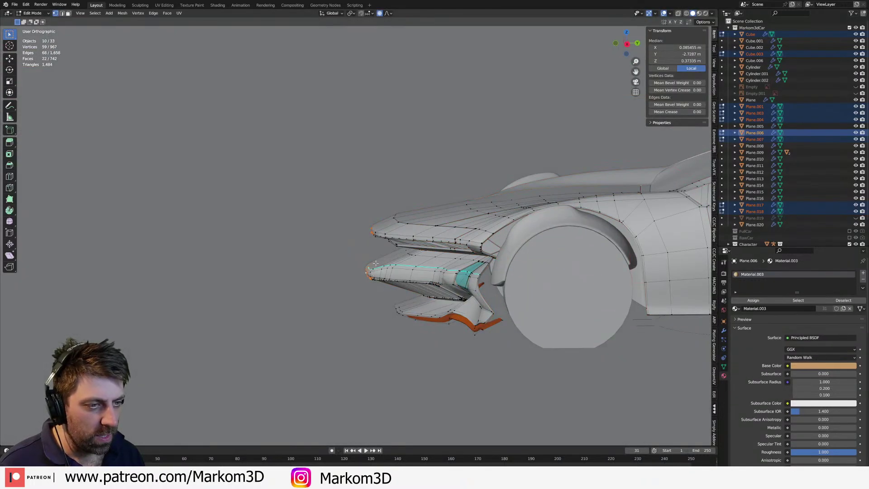
key(ctrl+z)
key(ctrl+z)
key(ctrl+z)
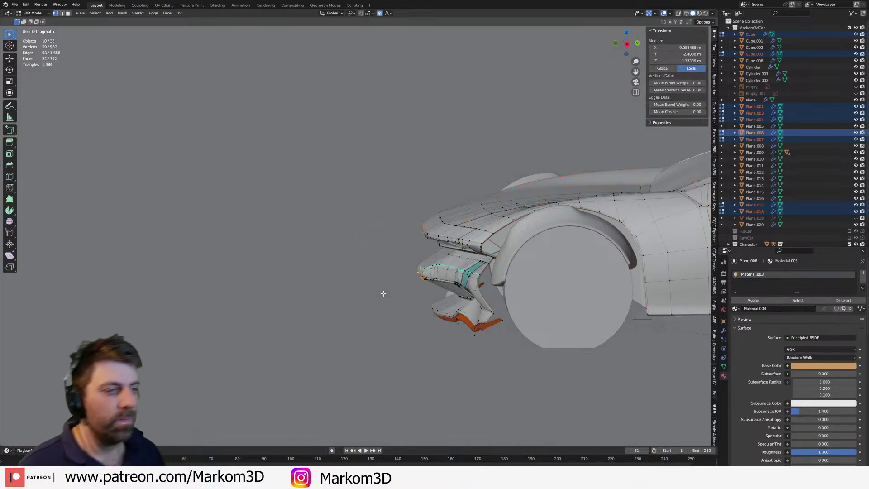
- Clear the selection and circle-select the center vertices of the hood edge, grilles and bumper through the mesh from above
middle_drag(392, 290, 421, 278)
scroll(456, 245, up, 2)
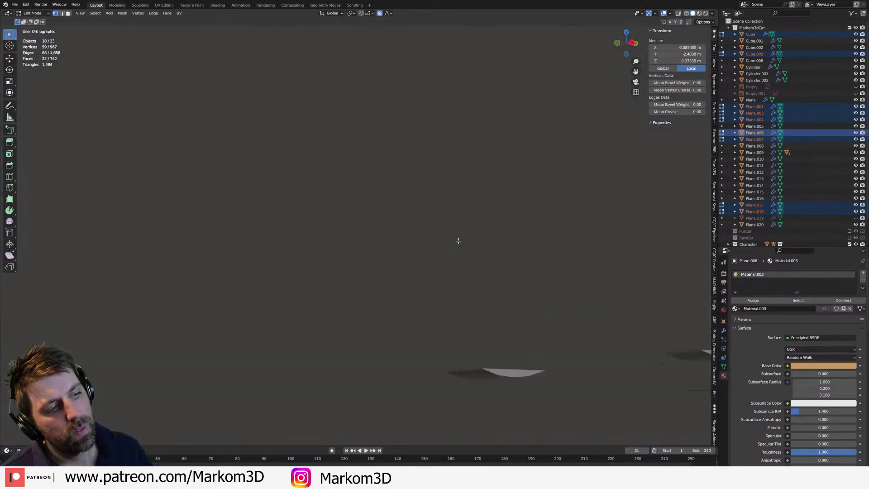
middle_drag(458, 240, 464, 246)
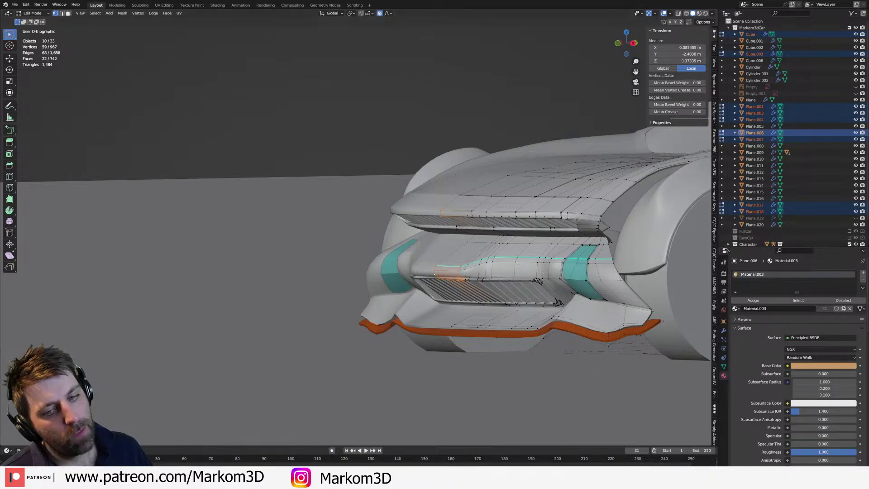
middle_drag(406, 199, 407, 205)
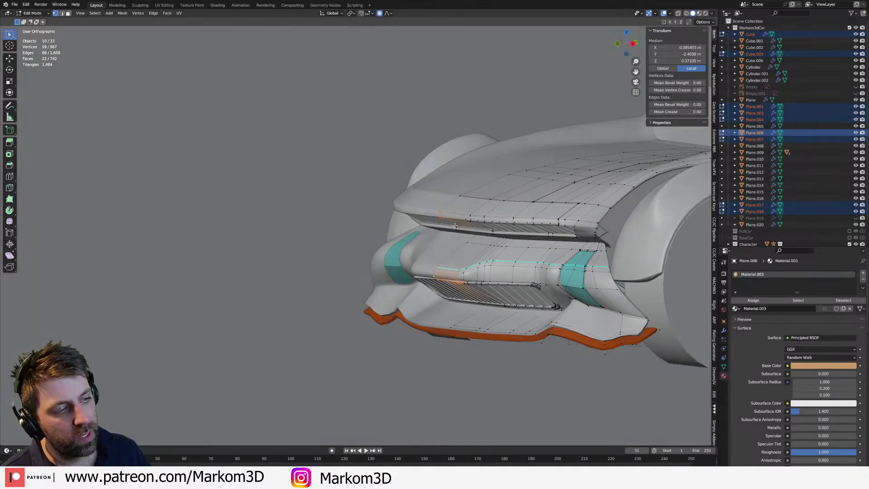
middle_drag(466, 267, 509, 276)
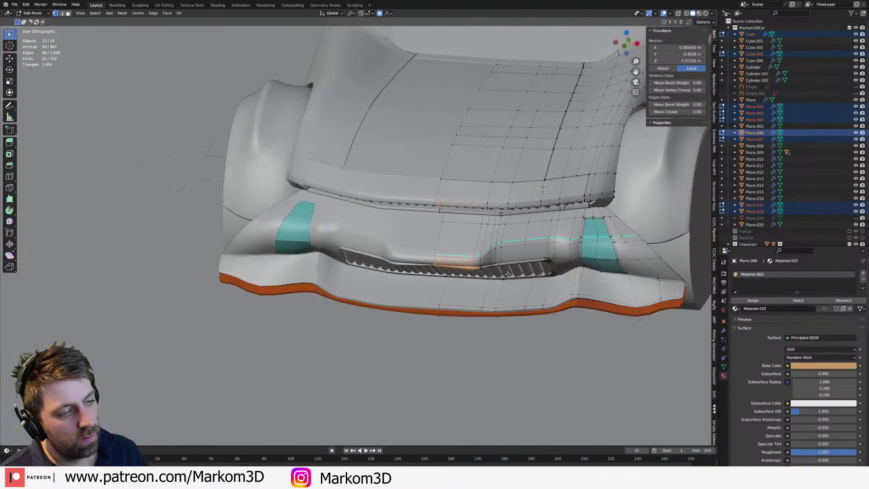
click(459, 270)
key(KP_7)
scroll(479, 289, up, 5)
key(alt+a)
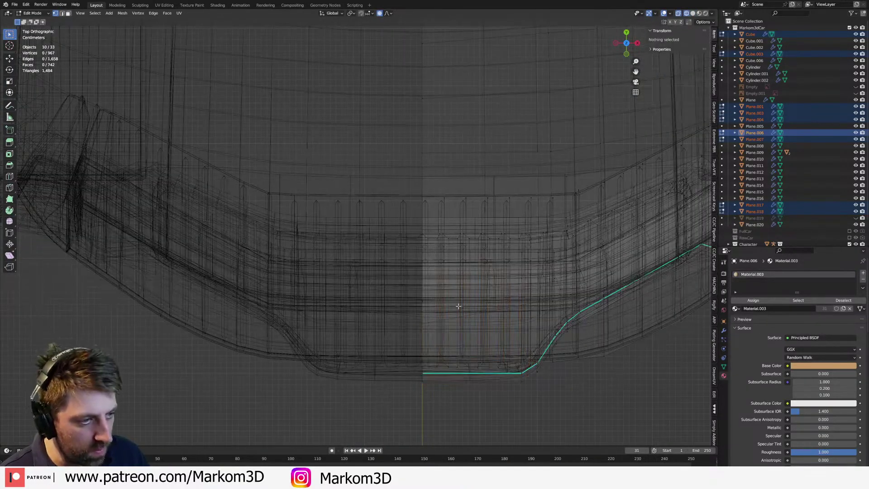
key(c)
mouse_move(456, 305)
mouse_down()
mouse_move(436, 305)
mouse_move(515, 277)
mouse_move(498, 240)
mouse_move(448, 254)
mouse_move(386, 223)
mouse_move(539, 208)
mouse_move(526, 206)
mouse_up()
right_click(525, 206)
- Try to move the selected center vertices forward along Y with a proportional size of about 1.42 m
key(z)
click(561, 206)
mouse_move(441, 251)
middle_down()
mouse_move(471, 198)
mouse_move(448, 154)
middle_up()
shift+middle_drag(473, 264, 444, 187)
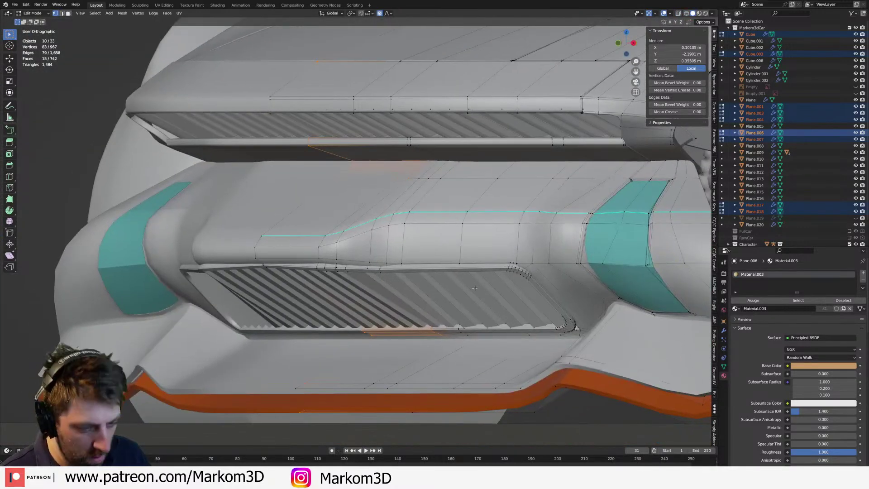
key(g)
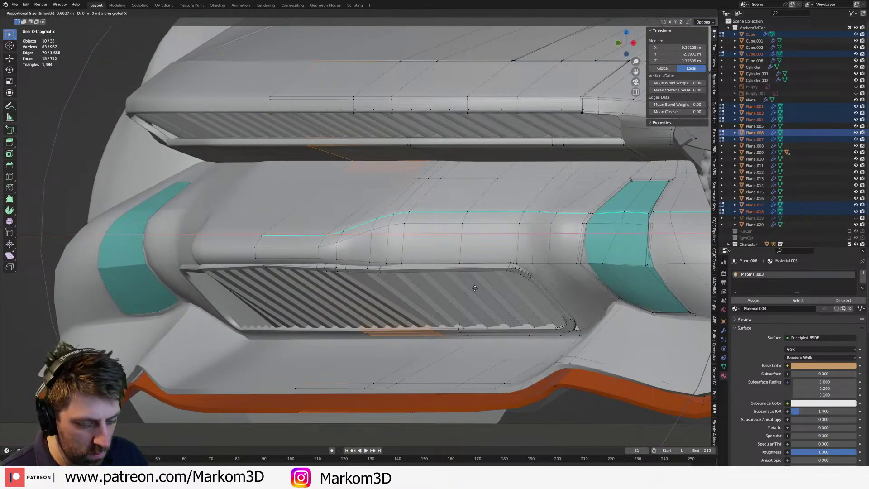
key(y)
scroll(434, 299, down, 7)
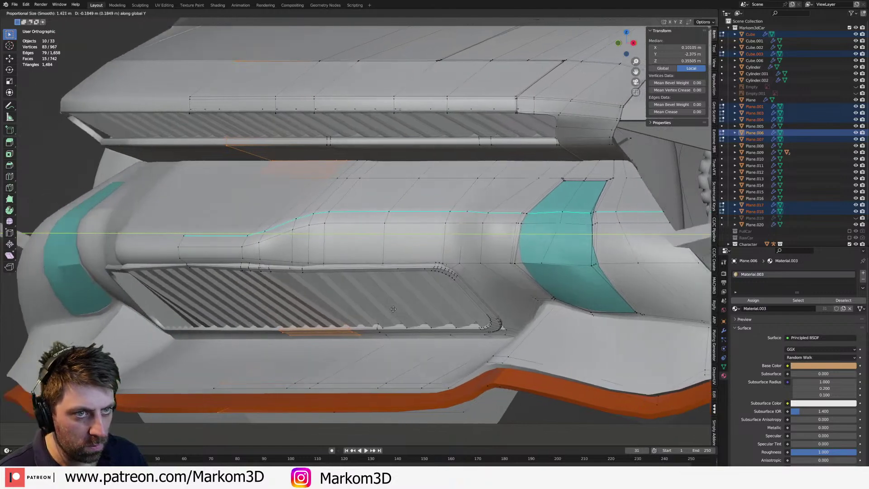
click(393, 309)
scroll(393, 309, down, 8)
mouse_move(393, 309)
middle_down()
mouse_move(385, 334)
mouse_move(391, 317)
middle_up()
- Move the selected center vertices about 0.3 m forward along Y with a proportional size of about 0.6 m
key(g)
key(y)
scroll(390, 315, up, 2)
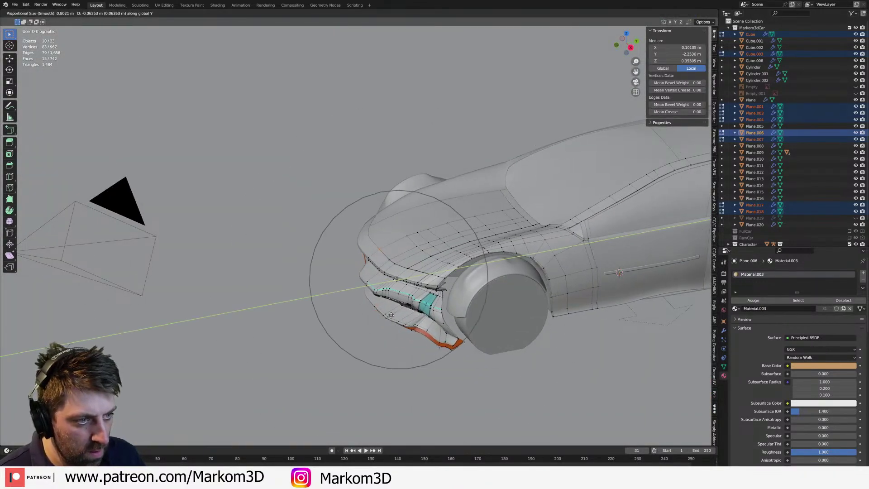
scroll(391, 315, up, 5)
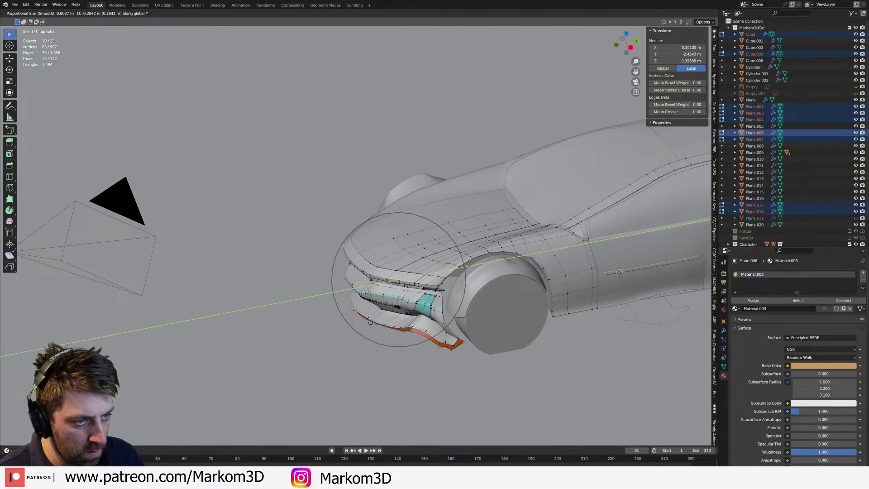
click(370, 323)
- Scale the selected center vertices down along Y with proportional editing to flatten the nose profile
scroll(370, 323, down, 3)
key(Tab)
middle_drag(371, 324, 386, 311)
key(Tab)
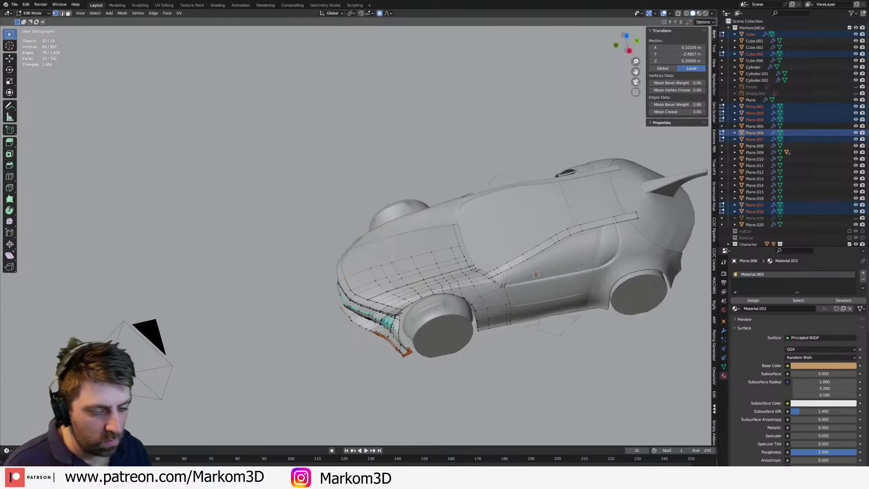
key(s)
key(y)
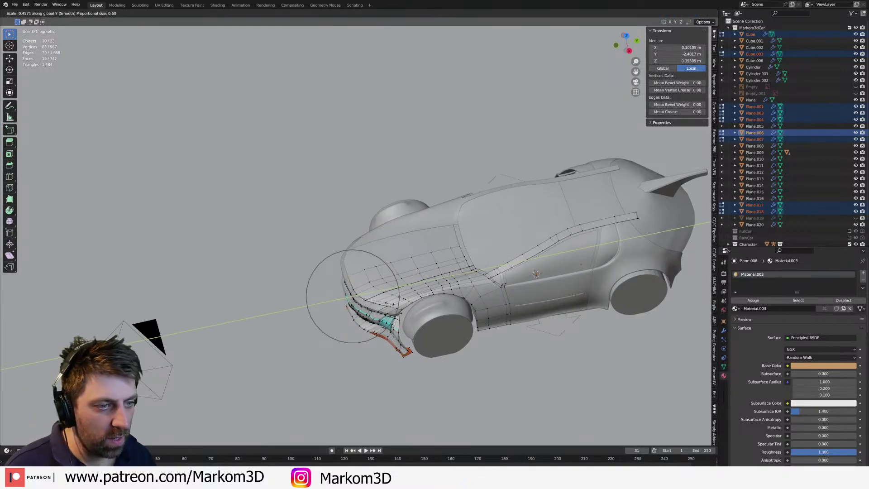
click(380, 304)
- Examine the reshaped hood edge, grilles, headlights and bumper in Object Mode from several angles
middle_drag(380, 304, 400, 253)
key(Tab)
scroll(399, 244, up, 8)
scroll(399, 249, down, 6)
scroll(390, 271, up, 3)
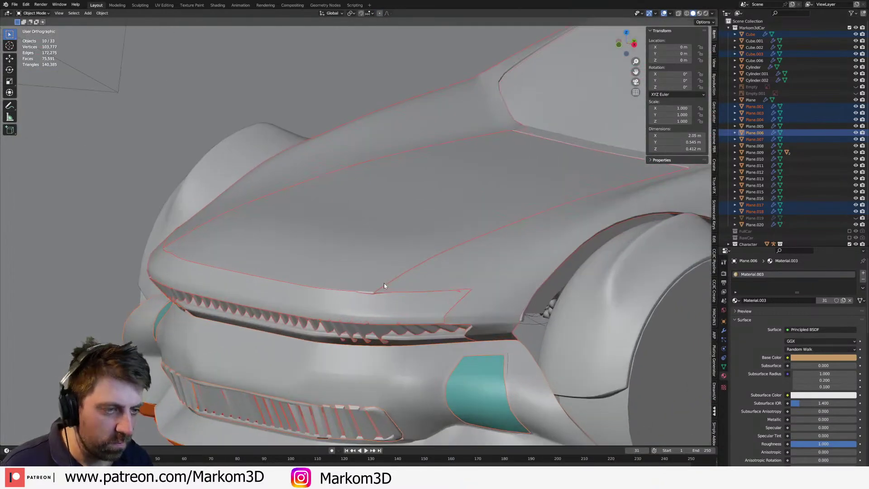
middle_drag(384, 286, 393, 120)
scroll(408, 126, down, 5)
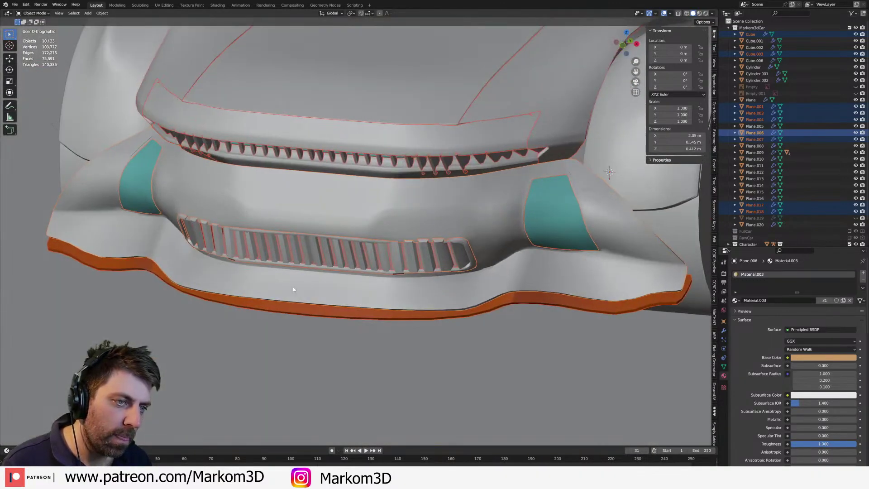
mouse_move(418, 202)
middle_down()
mouse_move(363, 238)
mouse_move(438, 227)
mouse_move(377, 245)
mouse_move(442, 232)
mouse_move(392, 261)
mouse_move(403, 208)
mouse_move(410, 228)
middle_up()
key(z)
click(397, 237)
scroll(362, 233, down, 3)
scroll(376, 233, down, 2)
- Try to move the bumper's center face below the lower grille forward along Y with a proportional size of about 0.26 m
key(Tab)
key(alt+a)
scroll(396, 259, up, 2)
scroll(396, 260, up, 3)
key(3)
click(404, 206)
key(g)
key(y)
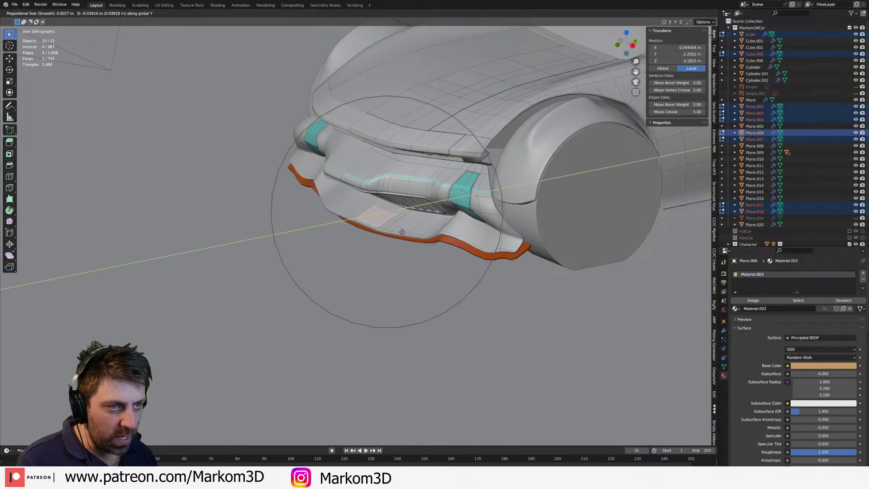
scroll(396, 237, up, 9)
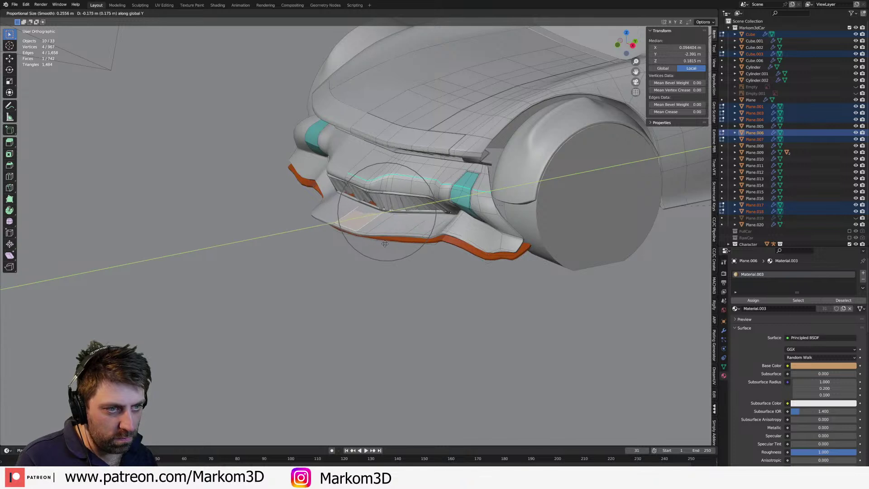
click(388, 245)
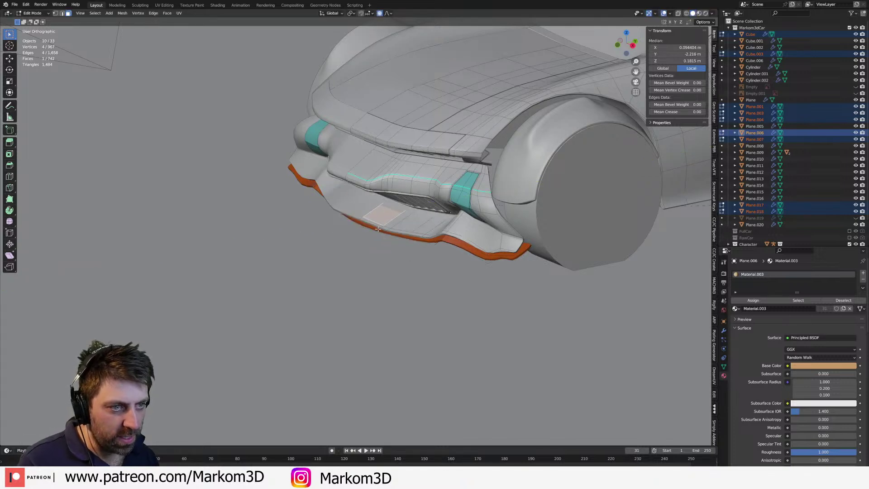
- Move the lower bumper face and the adjoining orange trim face about 0.22 m forward along Y with proportional editing
shift+click(413, 237)
key(g)
key(y)
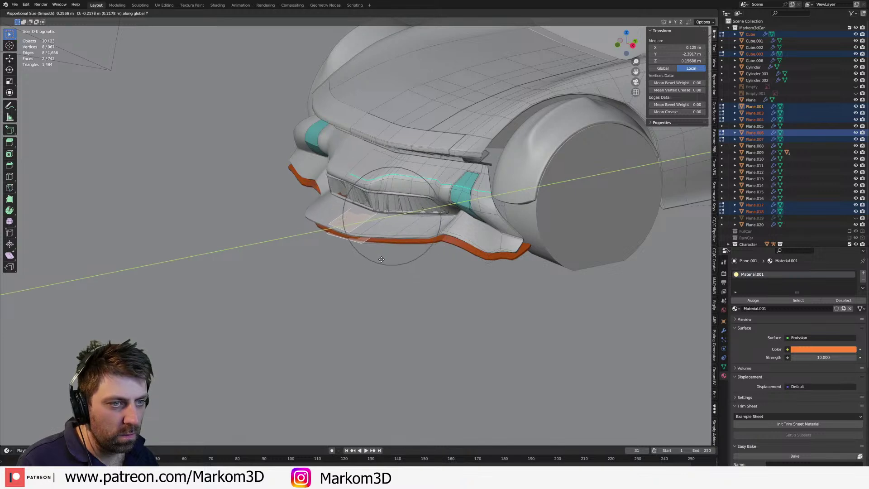
click(381, 259)
scroll(385, 260, down, 4)
key(Tab)
middle_drag(418, 260, 438, 262)
scroll(516, 256, down, 4)
scroll(438, 261, up, 3)
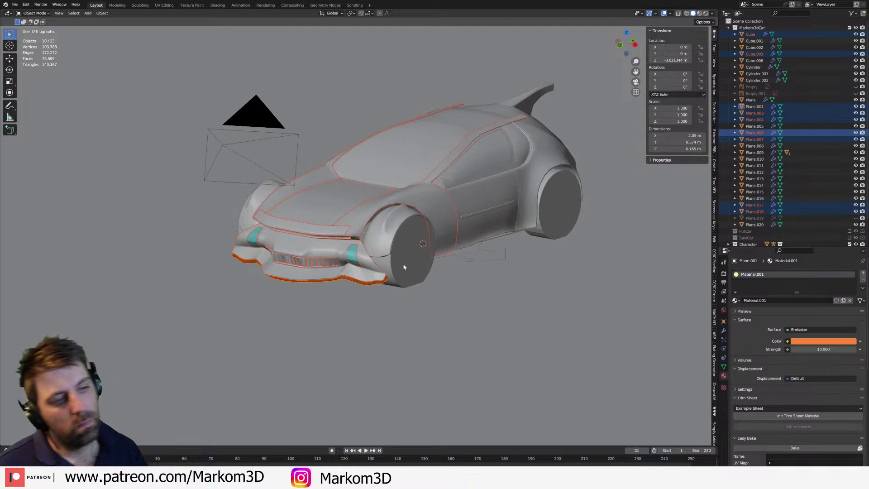
scroll(314, 261, up, 5)
scroll(303, 243, down, 2)
scroll(303, 243, down, 5)
- Hide the ground plane and view the car's front end without it
click(385, 252)
key(h)
middle_drag(385, 255, 337, 291)
scroll(351, 284, up, 5)
scroll(344, 264, down, 3)
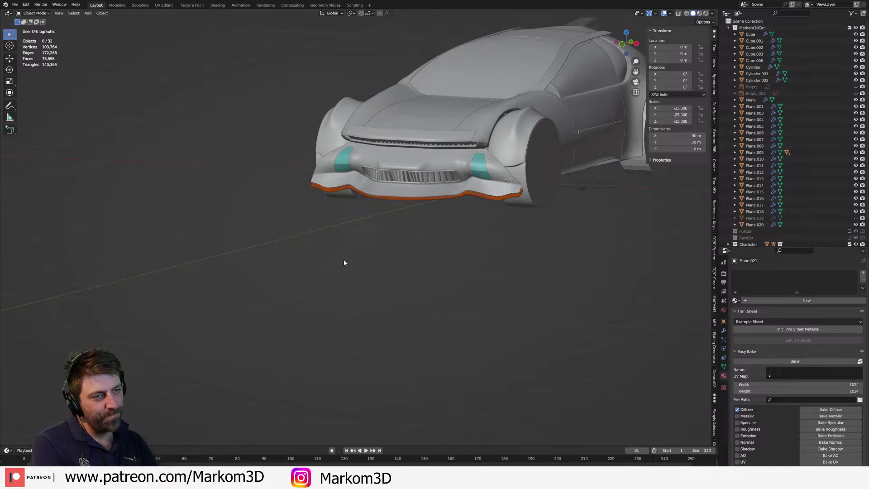
scroll(343, 260, down, 2)
middle_drag(344, 259, 324, 271)
- Undo the hiding of the ground plane and the forward move of the lower bumper faces
key(ctrl+z)
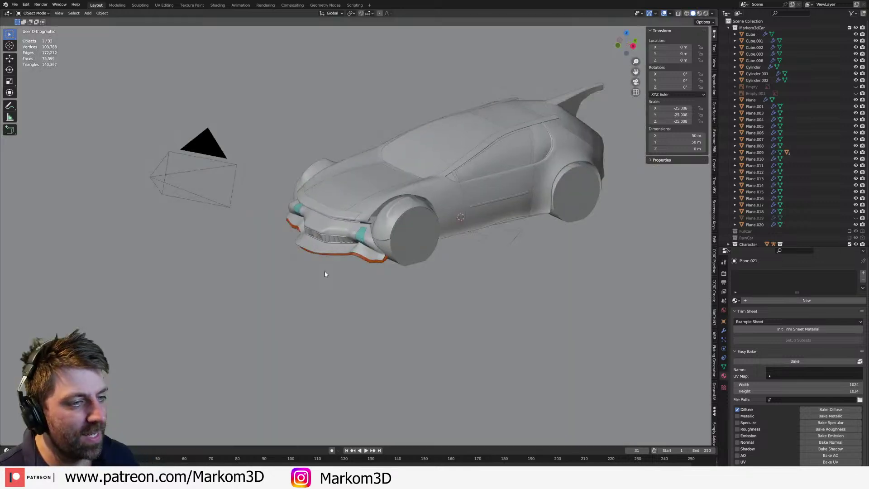
key(ctrl+z)
key(ctrl+z)
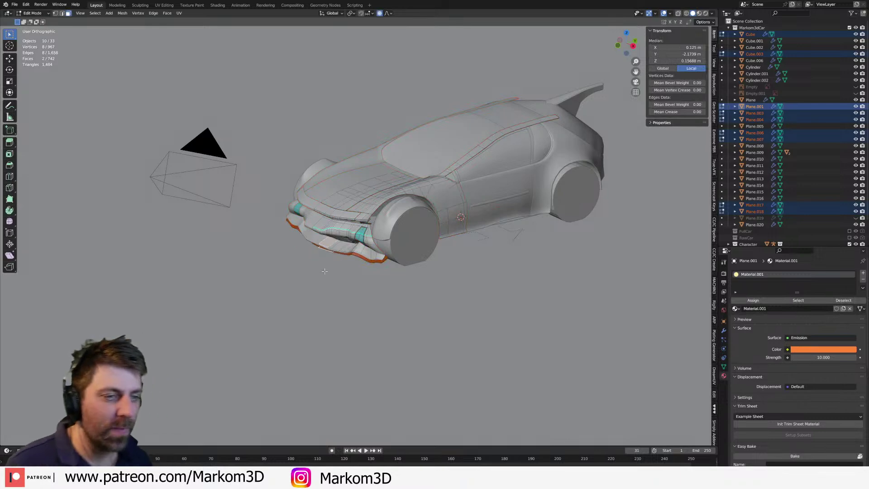
- Try to move the face at the bumper's foremost edge along Y with a larger proportional editing size
scroll(325, 271, up, 8)
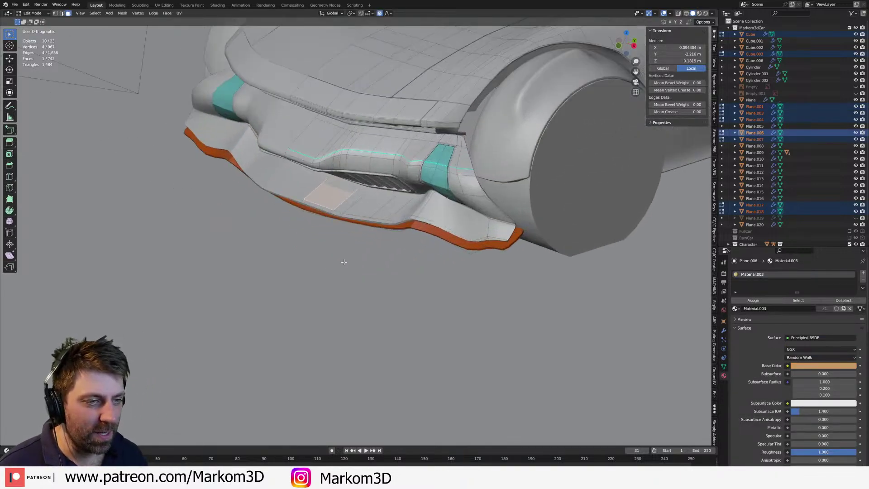
middle_drag(347, 254, 565, 274)
scroll(389, 226, up, 2)
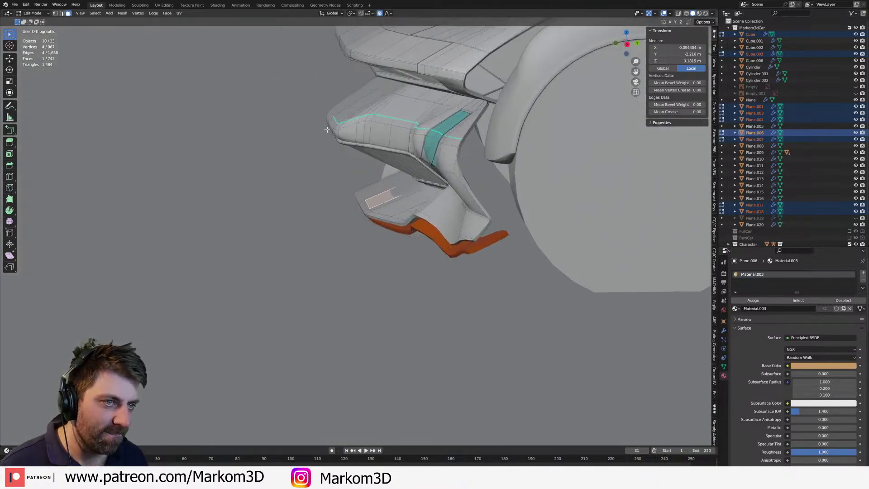
click(325, 131)
key(g)
key(y)
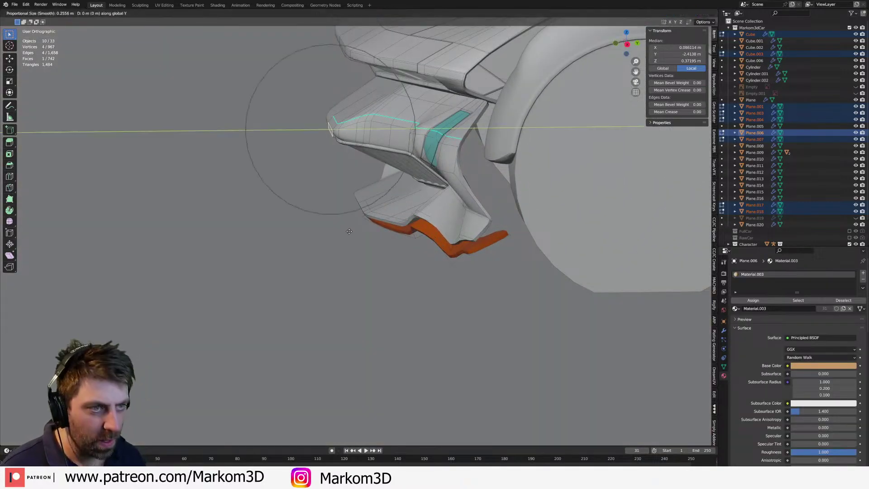
scroll(380, 230, down, 5)
click(375, 235)
scroll(373, 236, down, 4)
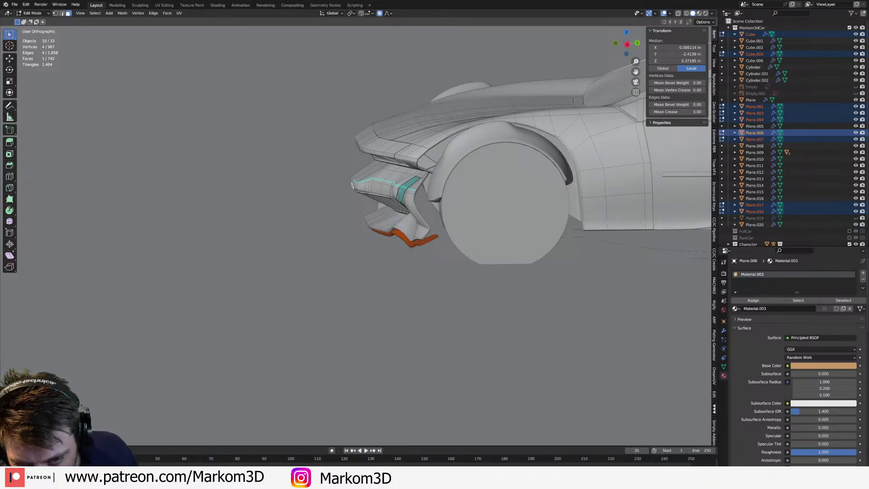
- Circle-select the faces between the hood's front edge and the bumper's upper surface in the right orthographic view
middle_drag(344, 195, 352, 198)
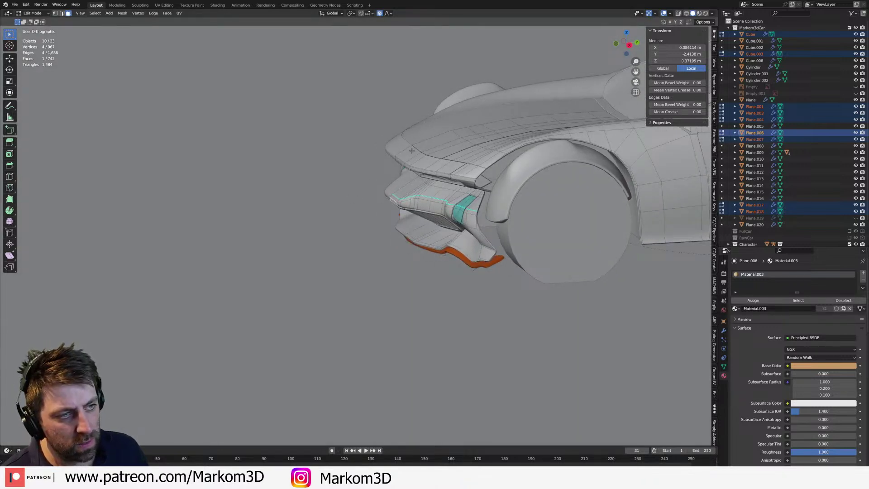
key(KP_3)
shift+middle_drag(378, 118, 426, 143)
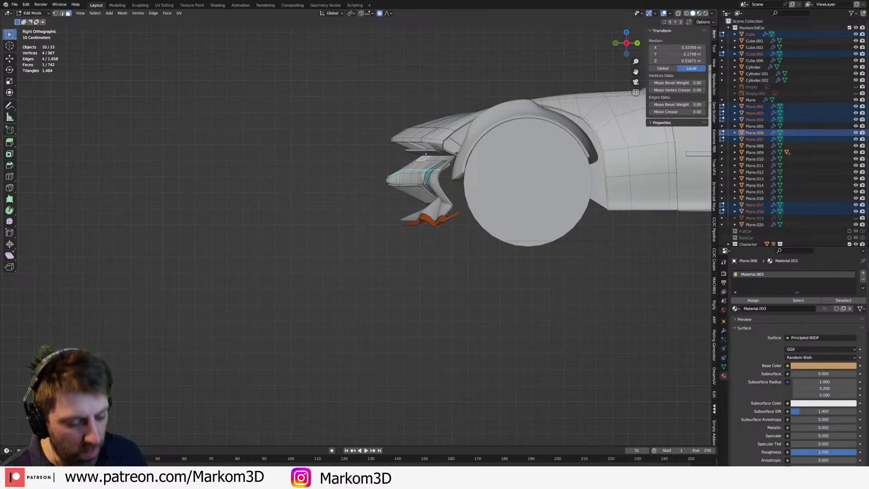
scroll(425, 156, up, 3)
key(c)
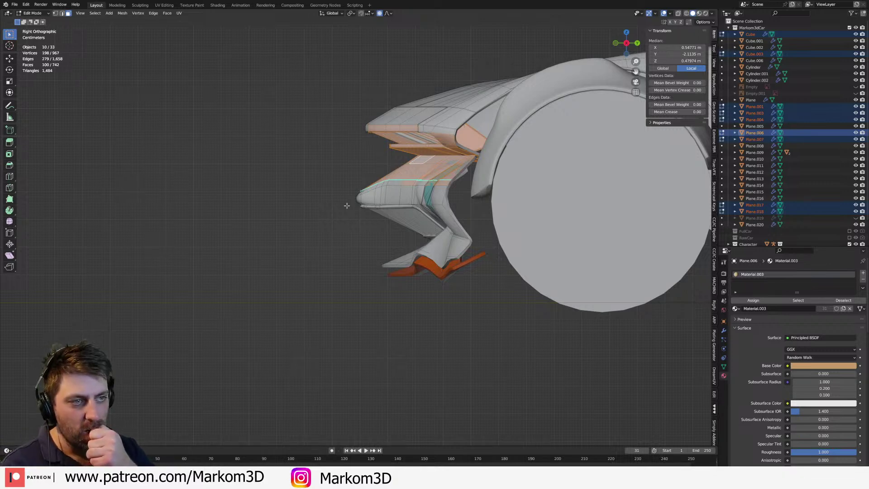
- Move the front bumper, headlights, lower grille and orange trim strip together into the Dump collection
key(Tab)
middle_drag(346, 205, 499, 259)
click(533, 279)
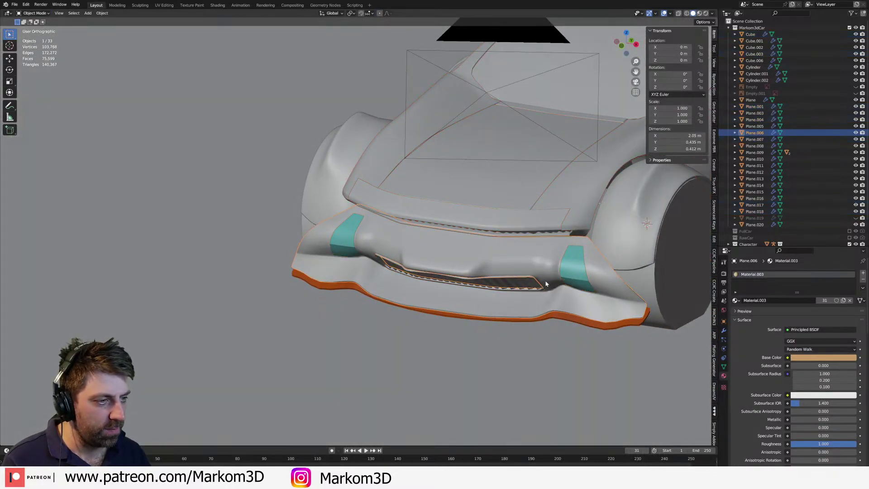
shift+click(580, 270)
shift+click(525, 288)
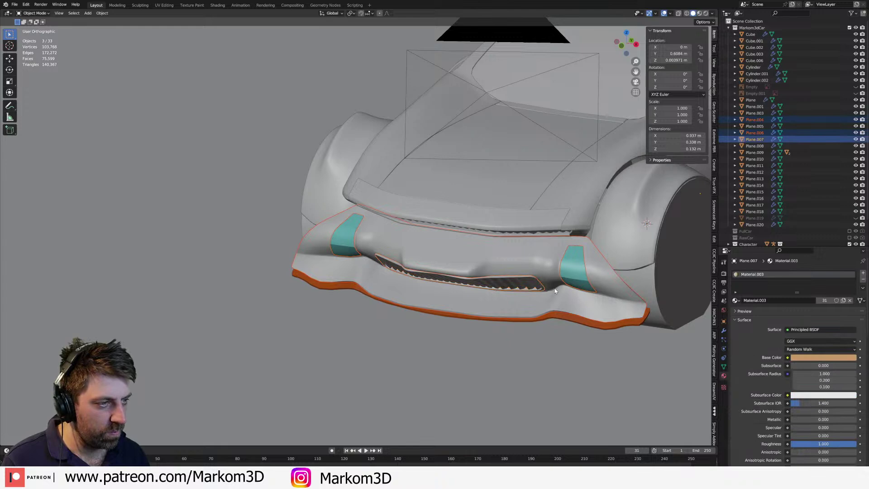
shift+click(571, 320)
middle_drag(572, 319, 561, 298)
key(g)
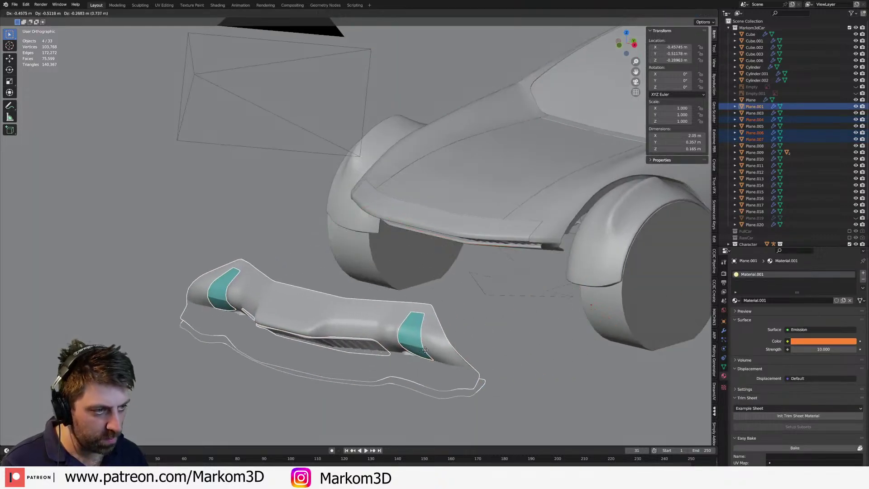
key(Escape)
middle_drag(418, 353, 455, 287)
scroll(485, 301, down, 4)
key(m)
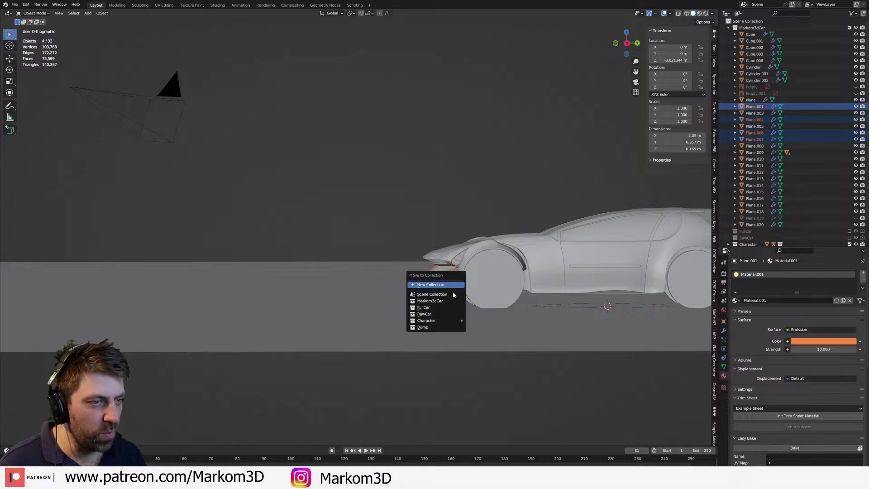
click(426, 327)
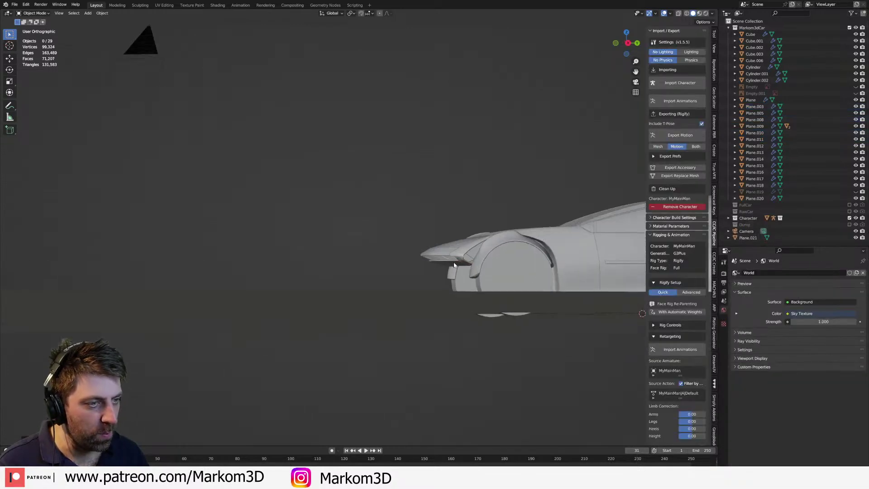
- Open the hood's front edge panel in Edit Mode and show it in wireframe from the right side view
click(461, 268)
click(461, 263)
middle_drag(462, 263, 471, 270)
key(Tab)
scroll(474, 271, up, 3)
scroll(473, 270, up, 2)
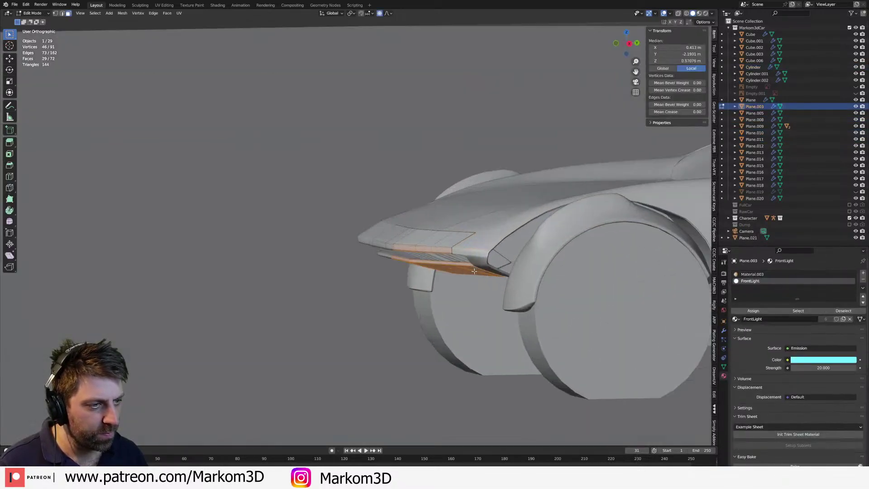
key(KP_3)
key(z)
click(466, 274)
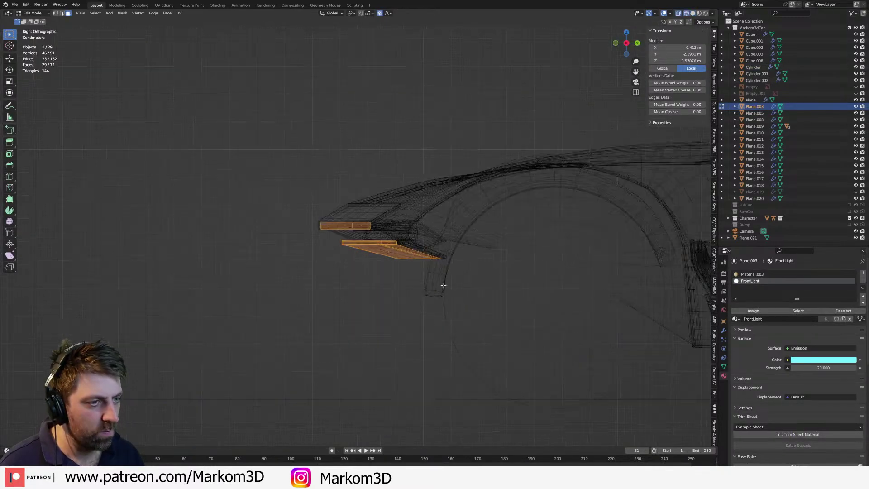
- Select the front edge panel's entire mesh and merge its vertices by distance
scroll(417, 255, up, 3)
alt+click(411, 238)
alt+click(379, 236)
key(a)
middle_drag(379, 236, 430, 237)
key(m)
click(426, 246)
middle_drag(537, 258, 524, 258)
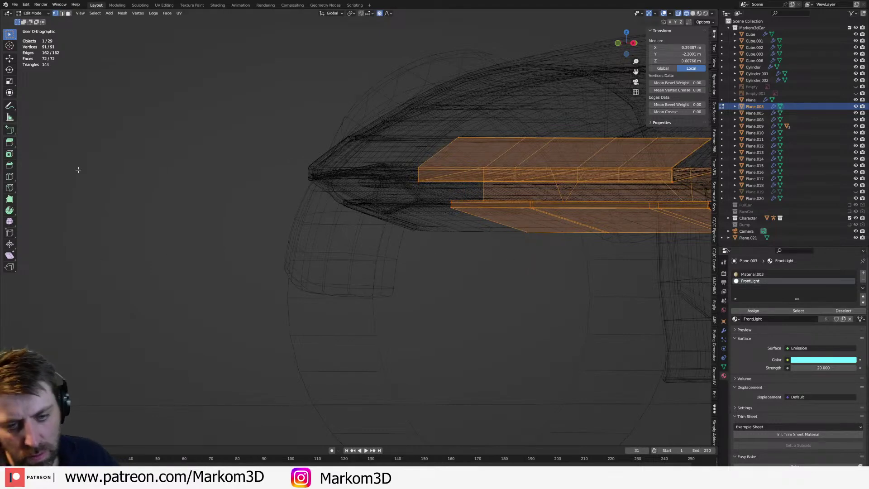
scroll(236, 256, down, 4)
middle_drag(352, 275, 331, 277)
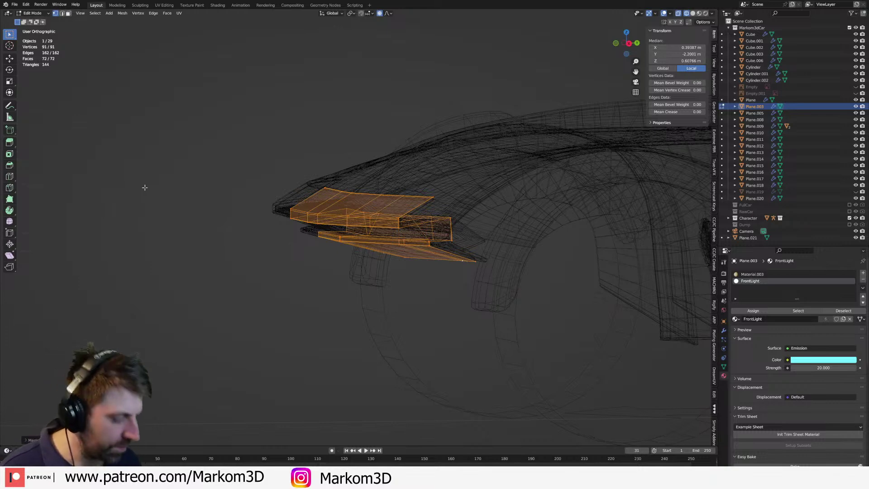
scroll(482, 157, up, 2)
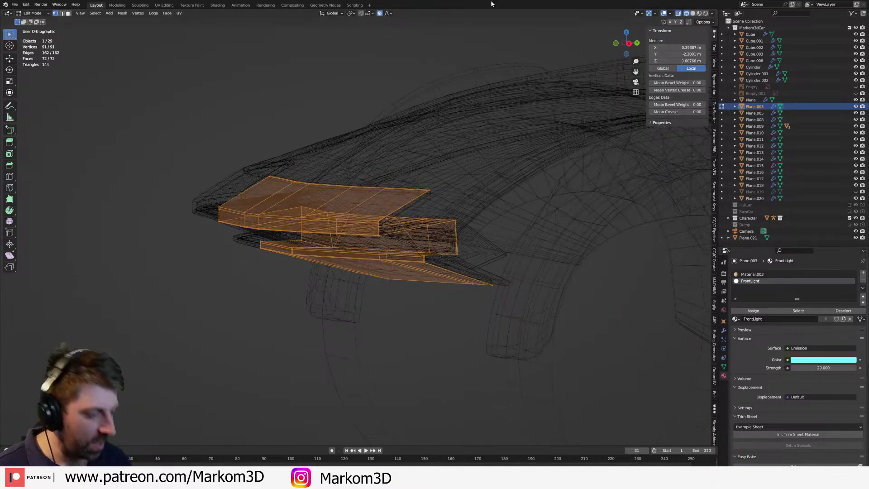
- Move the panel's lowest edge loop about 0.23 m forward and 0.04 m down, and return to solid shading
key(KP_3)
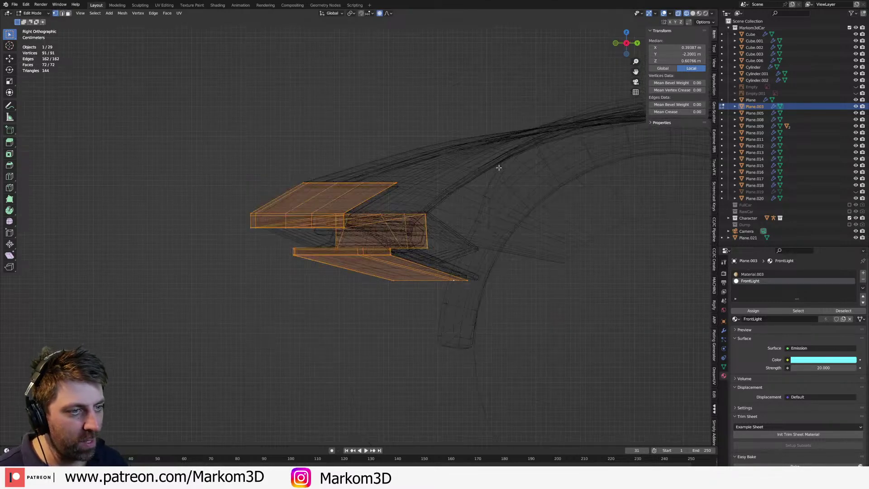
shift+middle_drag(403, 258, 438, 204)
alt+click(438, 192)
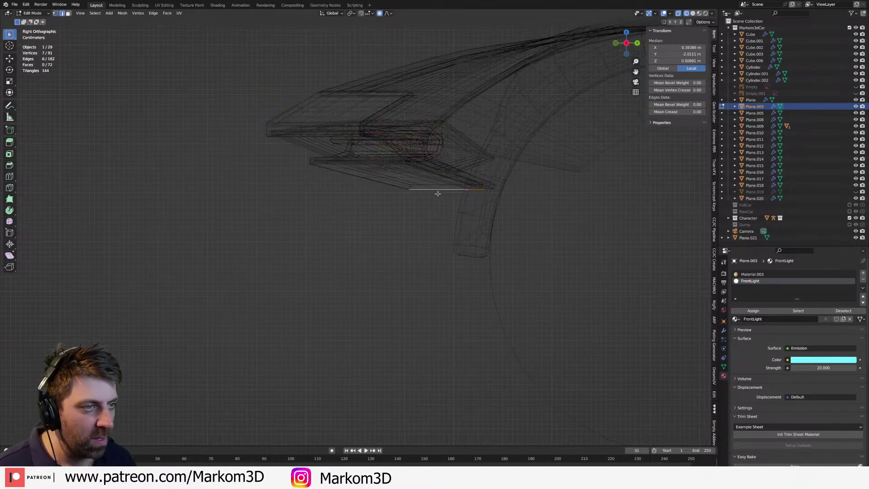
key(g)
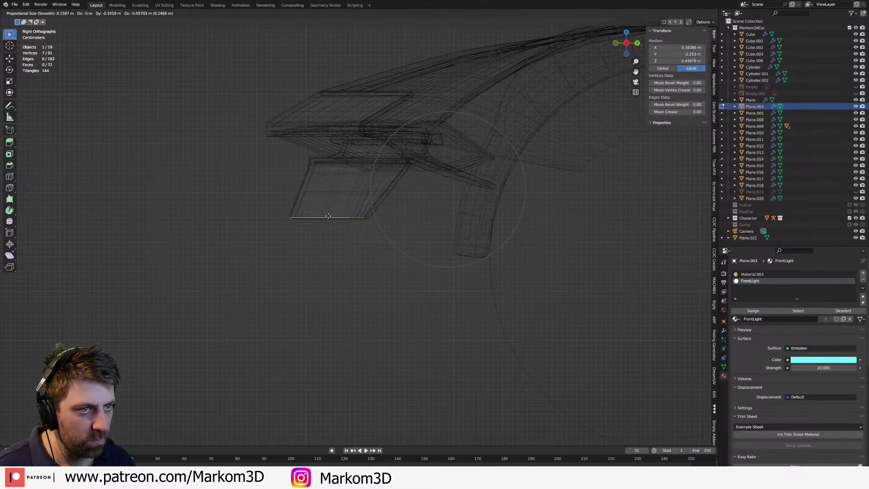
click(332, 210)
key(z)
click(399, 210)
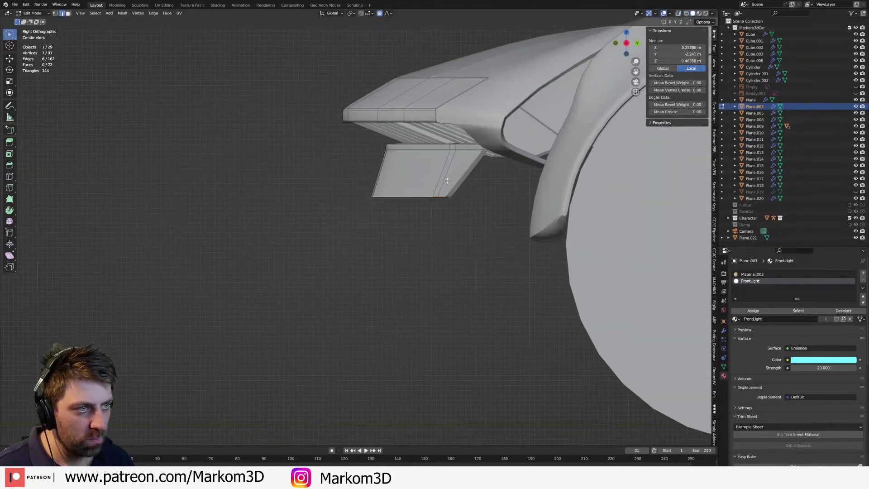
- Select the angled lower flap, grow the selection over the adjoining faces, and move it forward and well down to form a new front
key(ctrl+l)
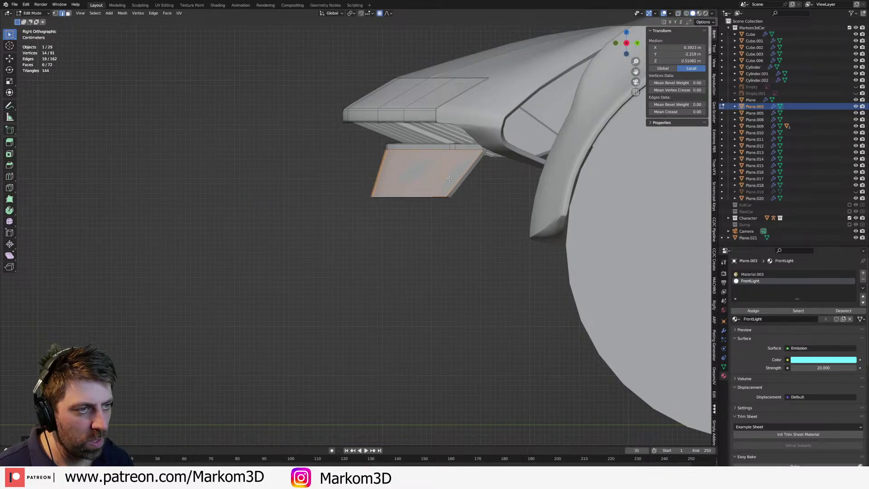
key(g)
right_click(451, 204)
key(ctrl+KP_Add)
key(ctrl+KP_Add)
key(ctrl+KP_Add)
key(ctrl+KP_Add)
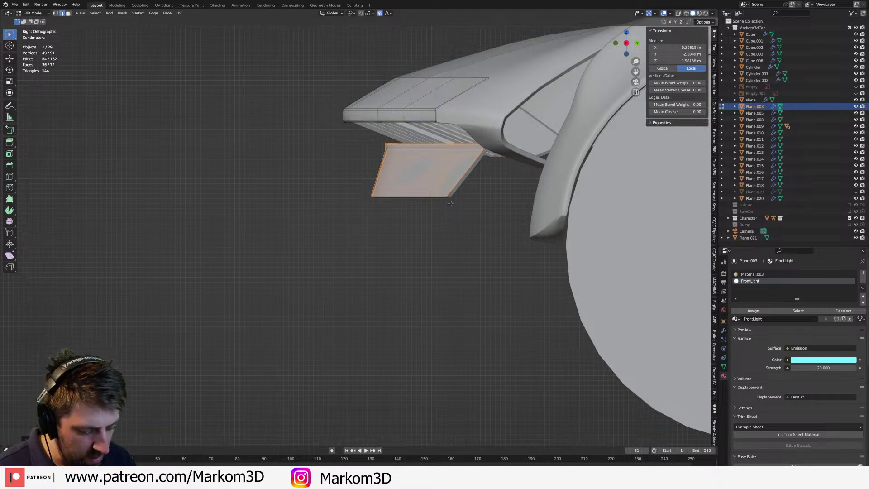
key(g)
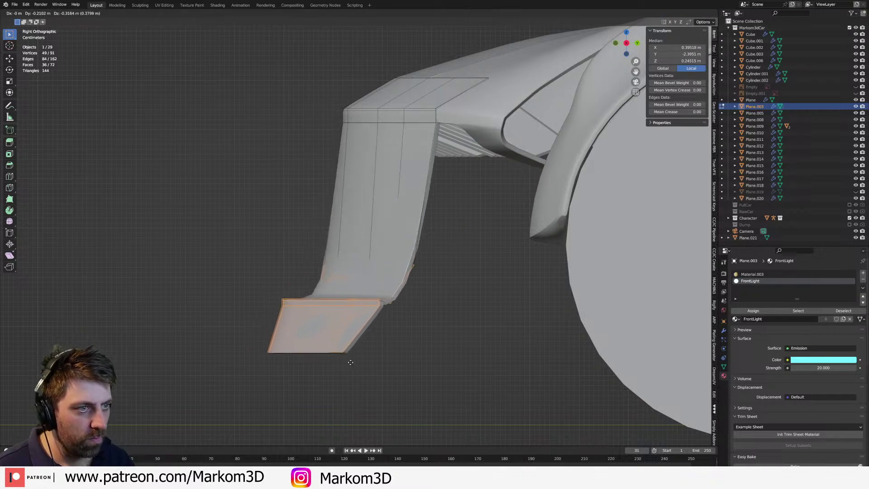
click(364, 404)
- Inspect the stretched front panel in Object Mode and examine its complete mesh in wireframe from the front corner
mouse_move(393, 302)
middle_down()
mouse_move(553, 303)
mouse_move(405, 315)
mouse_move(444, 301)
mouse_move(375, 291)
mouse_move(390, 265)
mouse_move(398, 311)
mouse_move(389, 313)
mouse_move(417, 339)
middle_up()
key(Tab)
scroll(405, 316, down, 5)
scroll(444, 300, up, 5)
key(Tab)
scroll(398, 310, up, 3)
key(z)
click(348, 310)
key(a)
scroll(301, 308, up, 4)
middle_drag(288, 306, 306, 304)
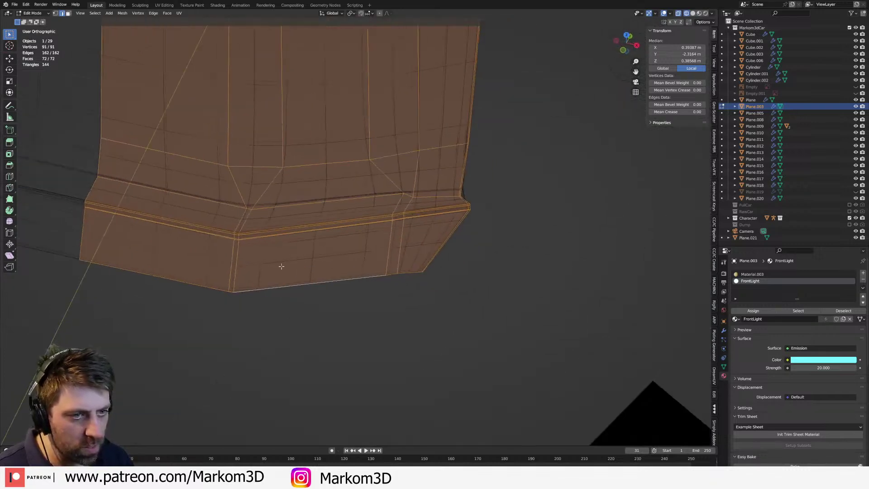
- Select the vertical edge loop through the front panel's lower lip, deselect its upper edges, and try sliding the remaining edges sideways
click(235, 223)
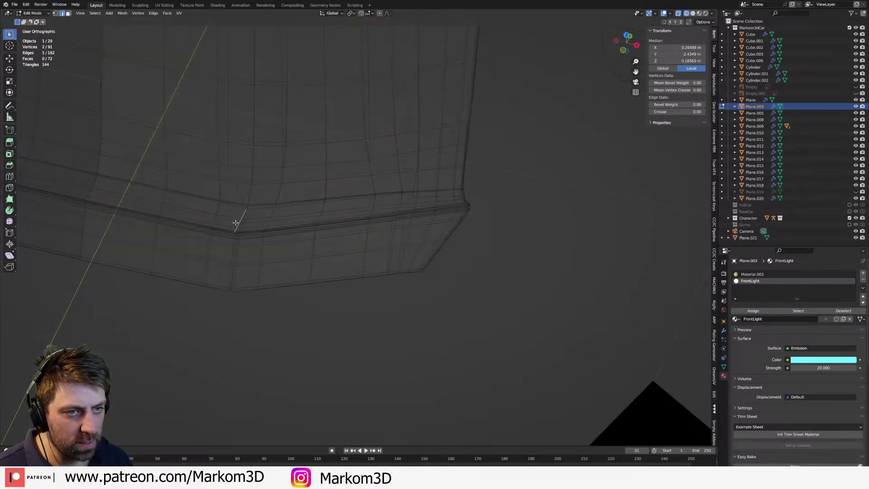
alt+click(235, 229)
middle_drag(236, 233, 282, 240)
key(c)
middle_drag(280, 131, 270, 248)
right_click(270, 247)
scroll(264, 195, down, 3)
mouse_move(264, 194)
middle_down()
mouse_move(265, 177)
mouse_move(262, 213)
mouse_move(291, 242)
middle_up()
key(KP_3)
key(c)
middle_click(320, 194)
right_click(320, 195)
mouse_move(320, 194)
middle_down()
mouse_move(352, 284)
mouse_move(344, 310)
middle_up()
key(g)
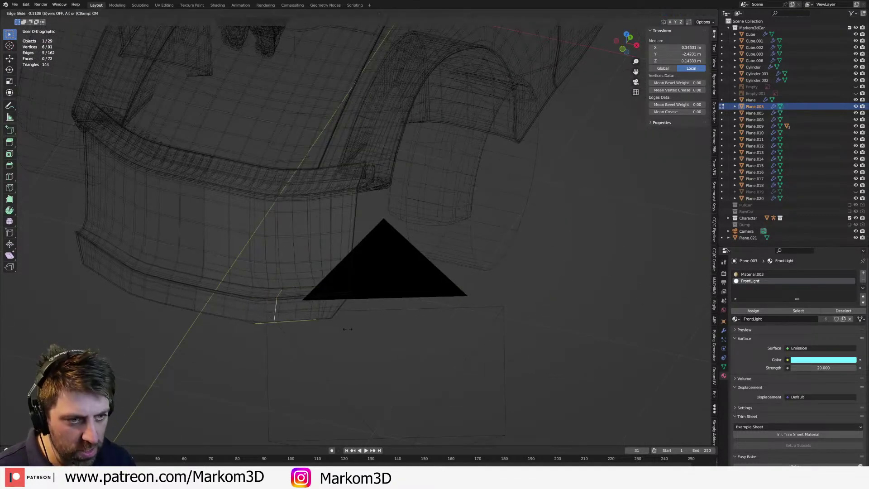
click(275, 311)
- Circle-select the column of vertices running down the lower lip and slide it sideways toward the car's centre
middle_drag(259, 299, 252, 271)
key(1)
click(253, 283)
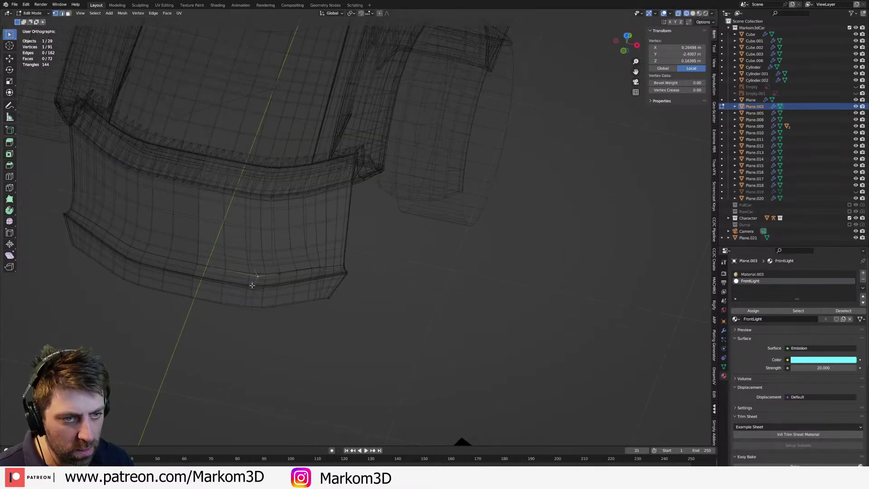
scroll(252, 283, up, 4)
key(c)
drag(253, 285, 249, 317)
right_click(250, 318)
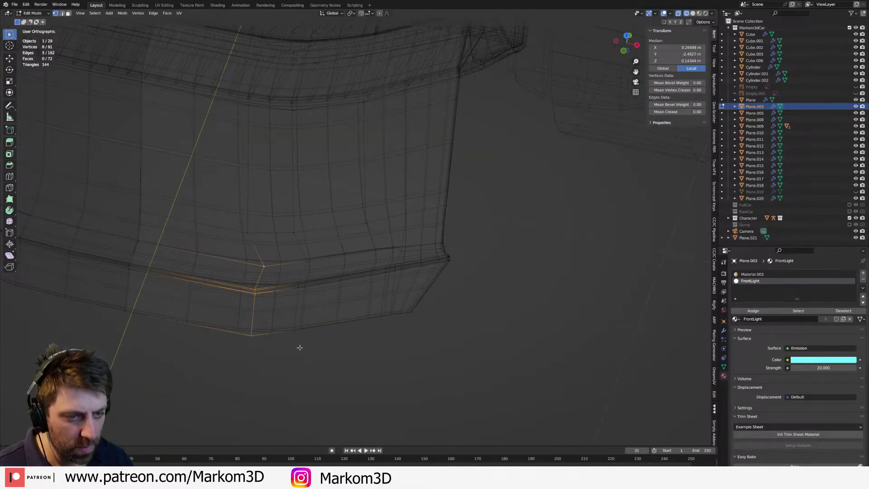
key(g)
key(g)
click(286, 341)
- Return to Object Mode and delete the two leftover parts beside the front panel
key(Tab)
mouse_move(285, 345)
middle_down()
mouse_move(361, 297)
mouse_move(328, 275)
mouse_move(387, 273)
mouse_move(362, 284)
middle_up()
click(501, 233)
middle_drag(501, 233, 512, 259)
key(Delete)
click(485, 252)
key(Delete)
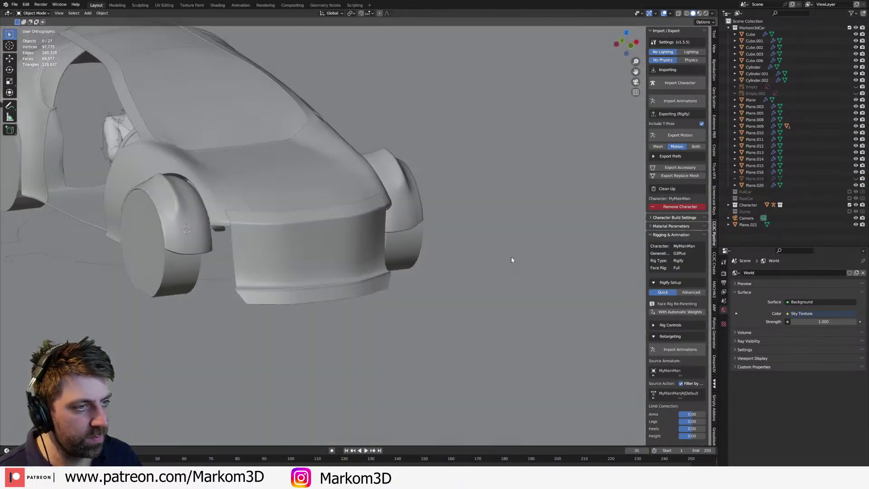
- Open the front panel for mesh editing and select its lower lip in a side wireframe view, then return to solid shading
middle_drag(411, 265, 344, 274)
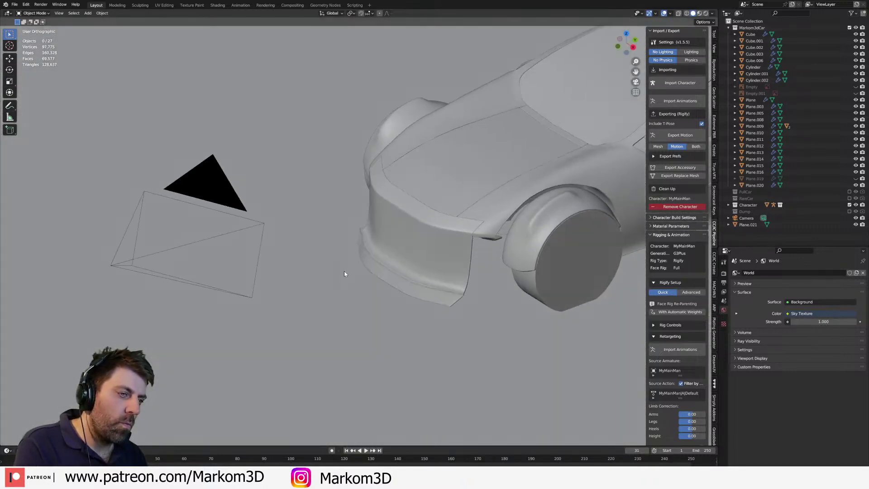
mouse_move(404, 261)
middle_down()
mouse_move(417, 271)
mouse_move(387, 246)
mouse_move(333, 238)
mouse_move(404, 250)
middle_up()
click(388, 246)
key(KP_3)
key(Tab)
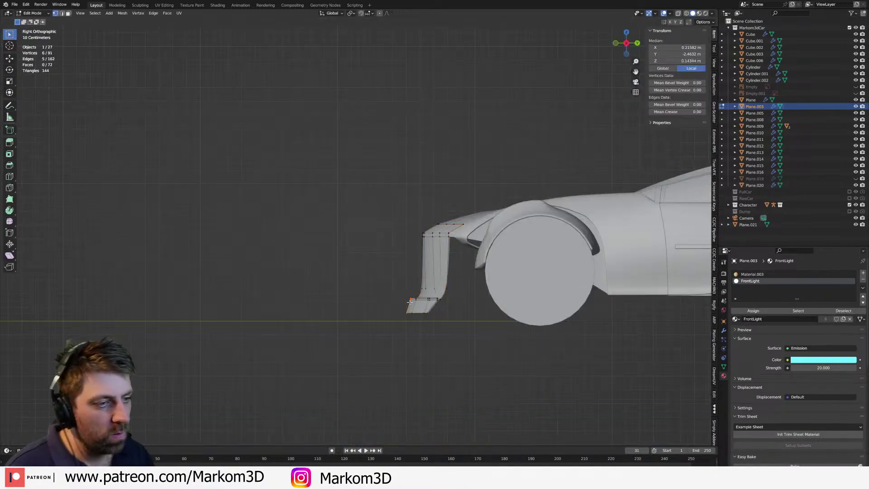
key(z)
click(402, 313)
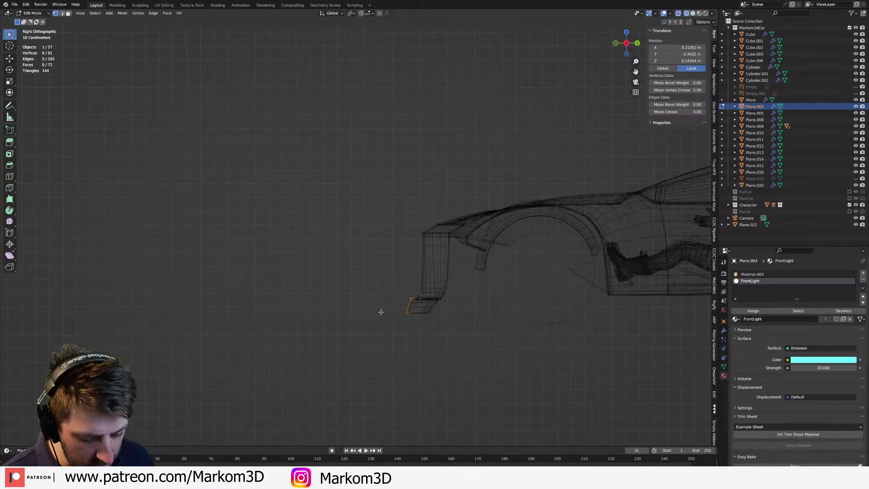
key(c)
drag(384, 311, 446, 326)
key(Escape)
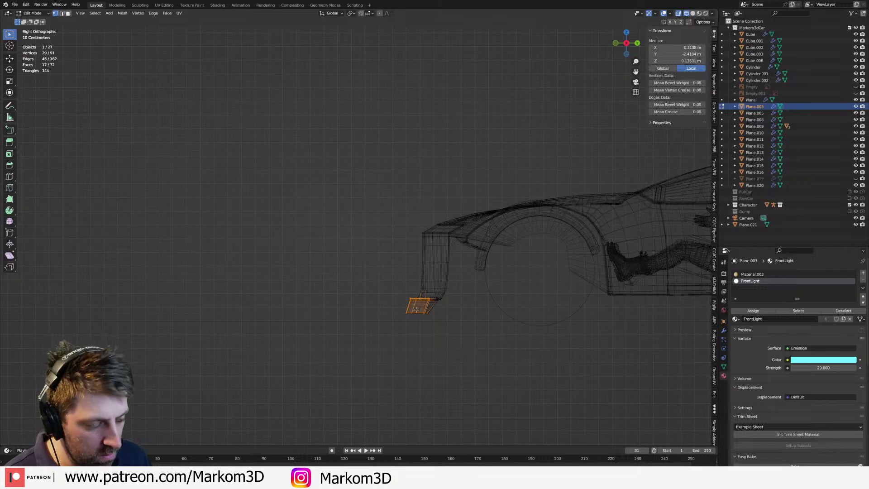
key(z)
click(430, 287)
middle_drag(430, 288, 420, 256)
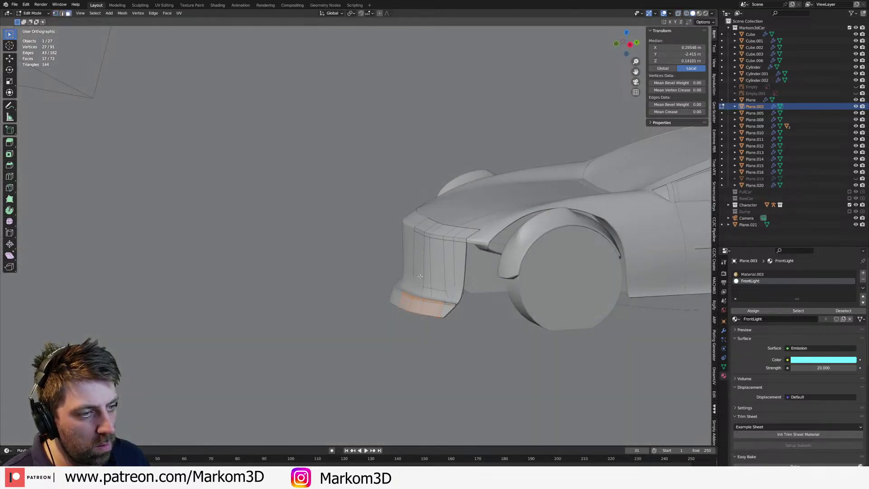
middle_drag(424, 270, 403, 280)
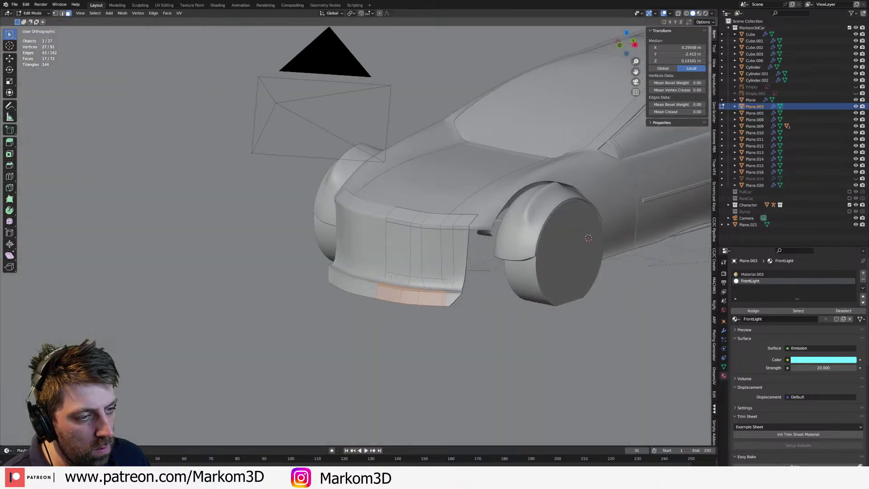
- Try to pull a single face just above the lip forward along global Y with proportional editing enabled
click(401, 281)
key(g)
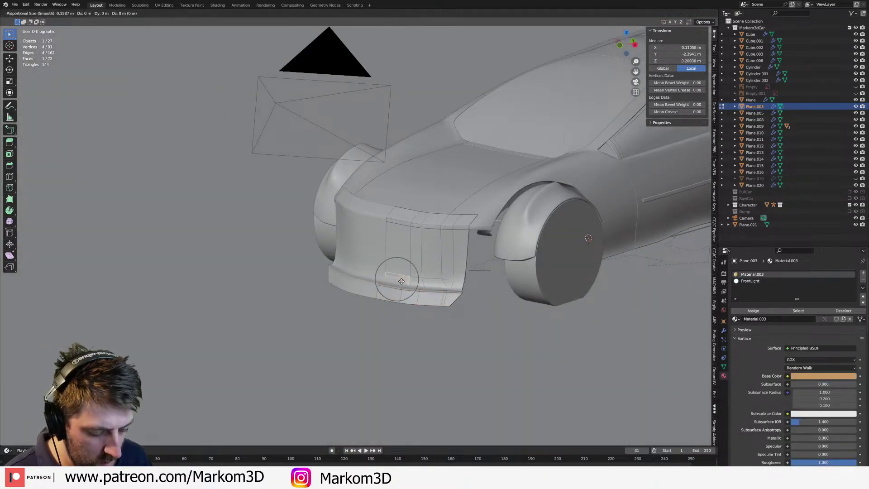
key(y)
scroll(394, 285, up, 8)
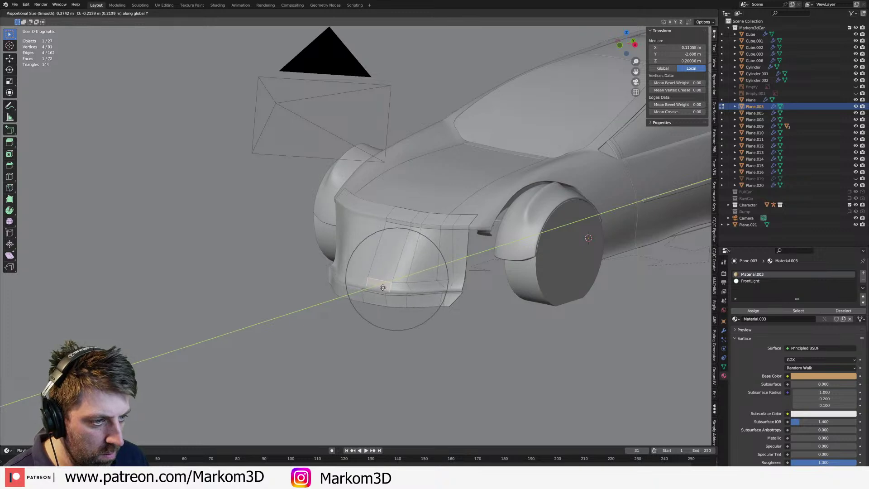
right_click(385, 288)
- Select the edge loops around the lip's crease and outer end in wireframe, then undo the last loop selection
middle_drag(385, 289, 348, 290)
scroll(435, 294, up, 4)
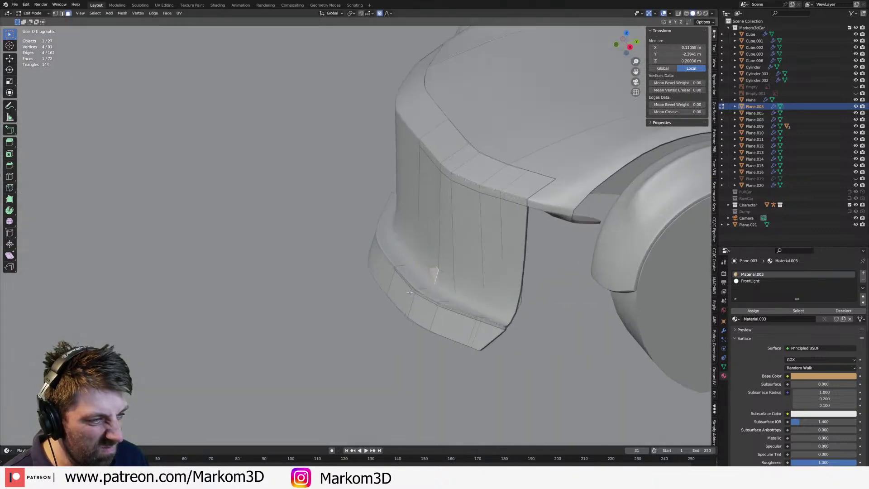
key(shift+z)
scroll(427, 293, up, 8)
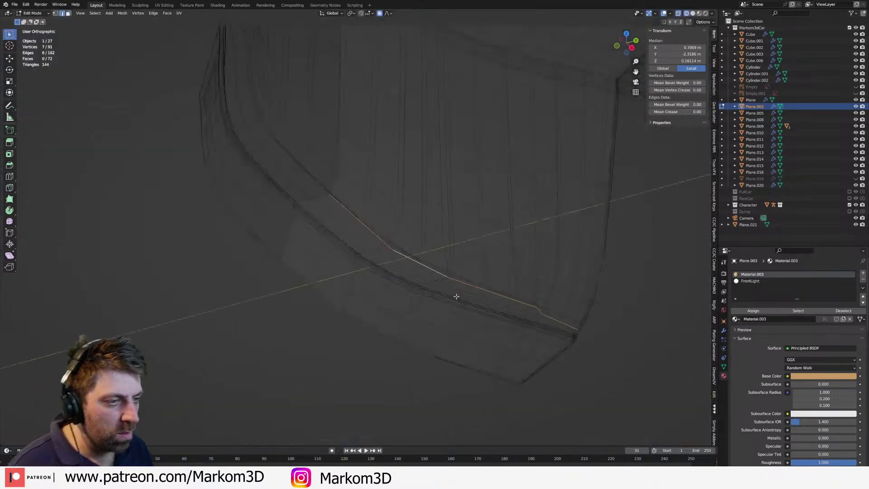
alt+shift+click(491, 355)
scroll(499, 327, down, 7)
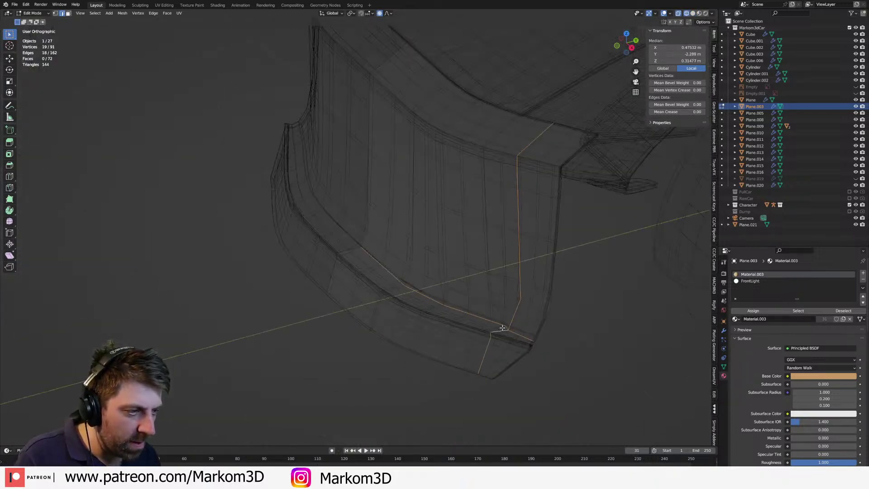
key(ctrl+z)
- Circle-select the panel's whole lower section and delete its vertices, leaving only the short piece under the hood
key(c)
mouse_move(304, 244)
mouse_down()
mouse_move(413, 345)
mouse_move(493, 330)
mouse_move(388, 237)
mouse_move(549, 240)
mouse_up()
key(Escape)
key(x)
click(384, 173)
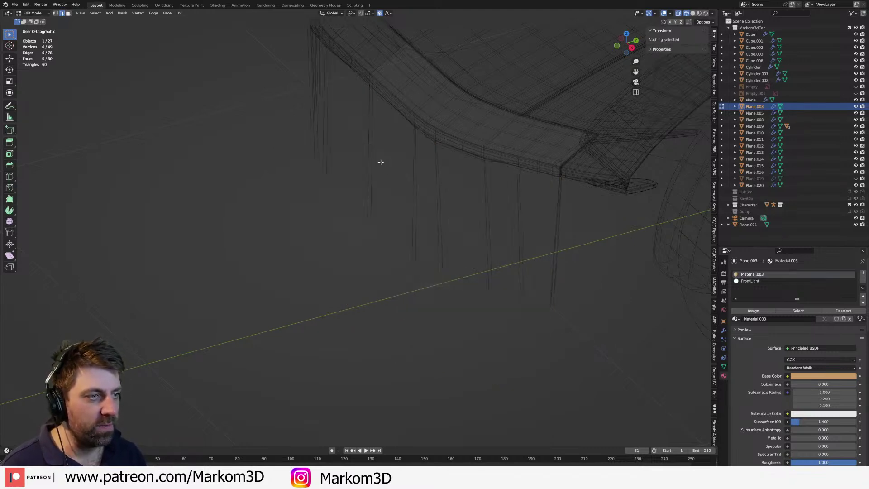
key(z)
key(ctrl+z)
key(x)
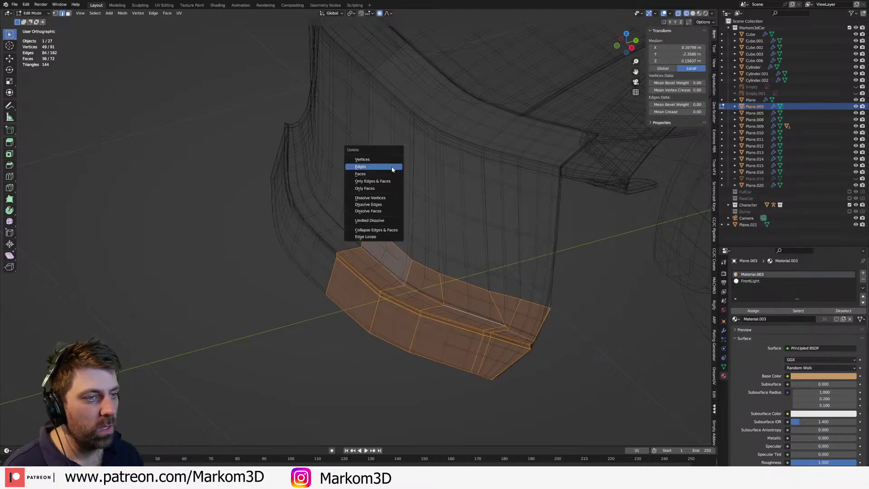
click(393, 171)
- Select the panel's bottom edge loop in side view and extrude it about 0.13 m down and 0.02 m forward
key(a)
key(KP_3)
alt+click(508, 157)
shift+middle_drag(529, 188, 535, 171)
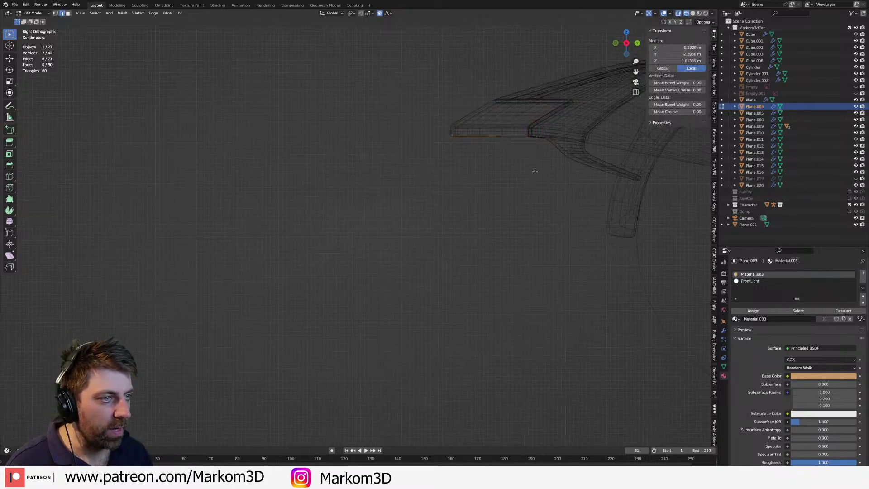
key(e)
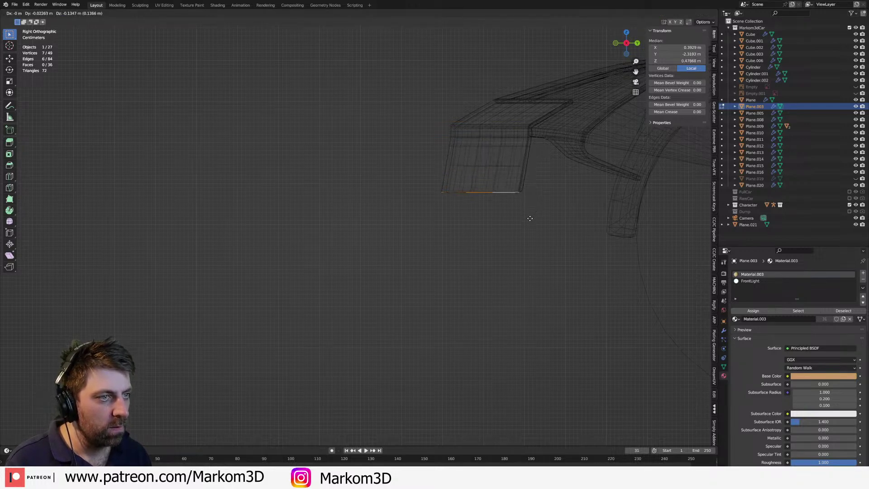
click(530, 218)
- Extrude the bottom edge three more times, curving inward and then forward near the ground, and return to solid shading
key(e)
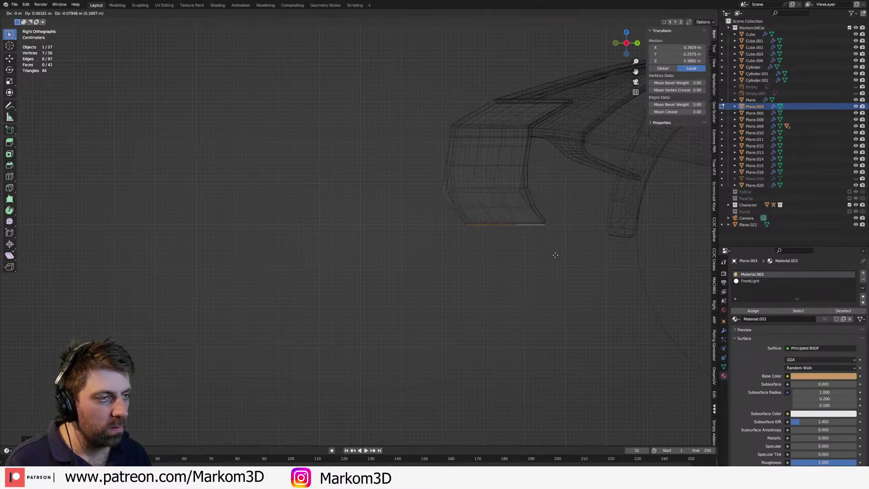
click(564, 353)
key(e)
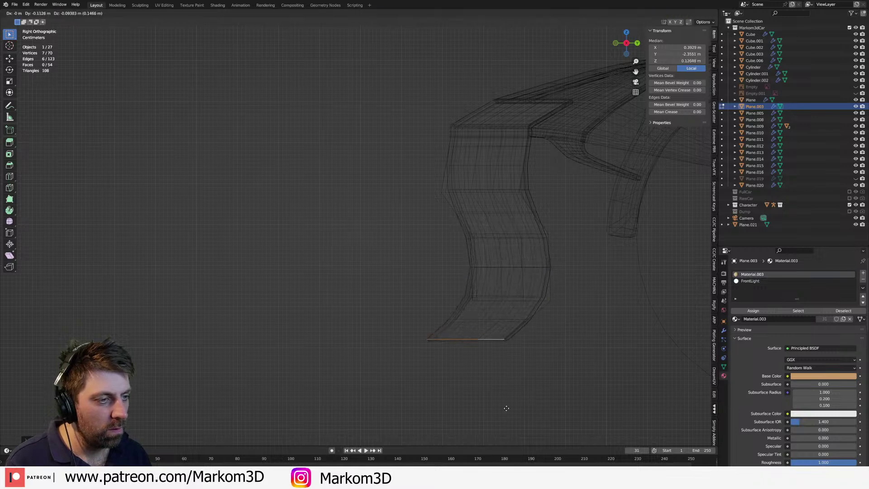
click(467, 417)
mouse_move(467, 417)
middle_down()
mouse_move(514, 317)
mouse_move(592, 310)
mouse_move(421, 346)
middle_up()
key(z)
click(580, 324)
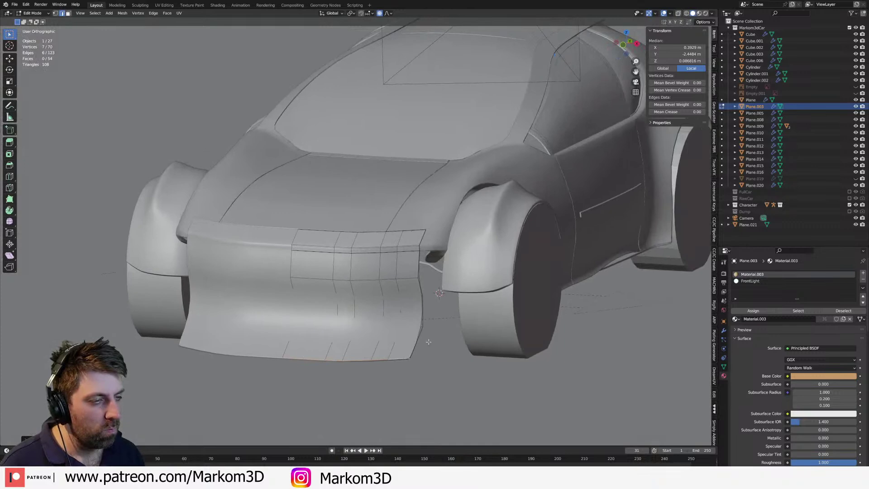
- Remove the extra edge loop just below the fold at the top of the new front panel
scroll(397, 191, up, 5)
alt+click(334, 84)
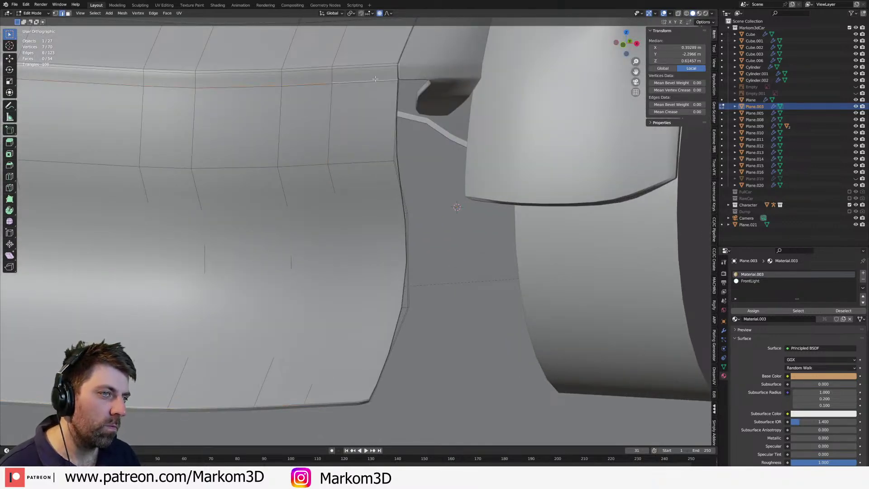
key(x)
key(Escape)
scroll(374, 90, down, 3)
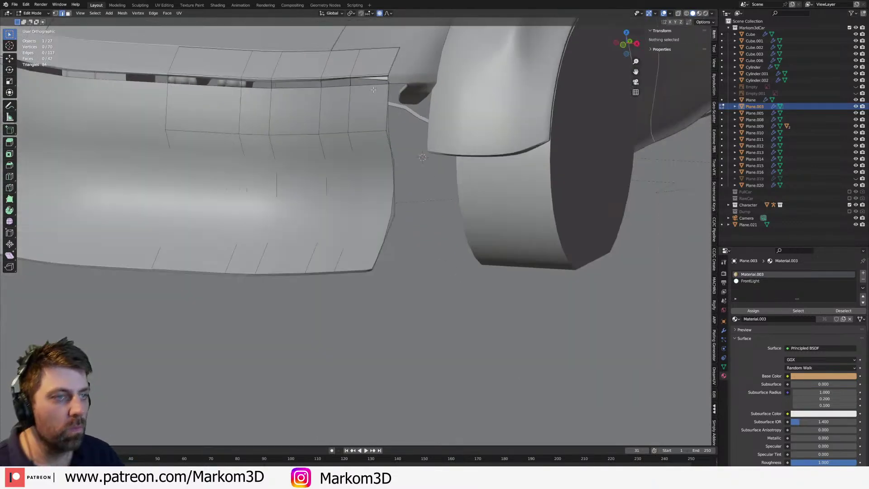
key(x)
click(365, 159)
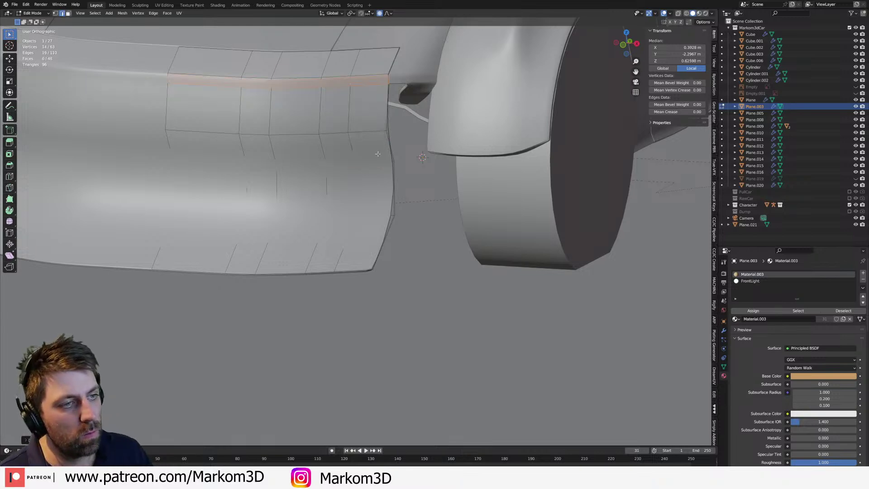
scroll(442, 145, down, 3)
- Select the vertex at the panel's lower outer corner and view it in wireframe from the top
key(z)
middle_drag(443, 145, 441, 164)
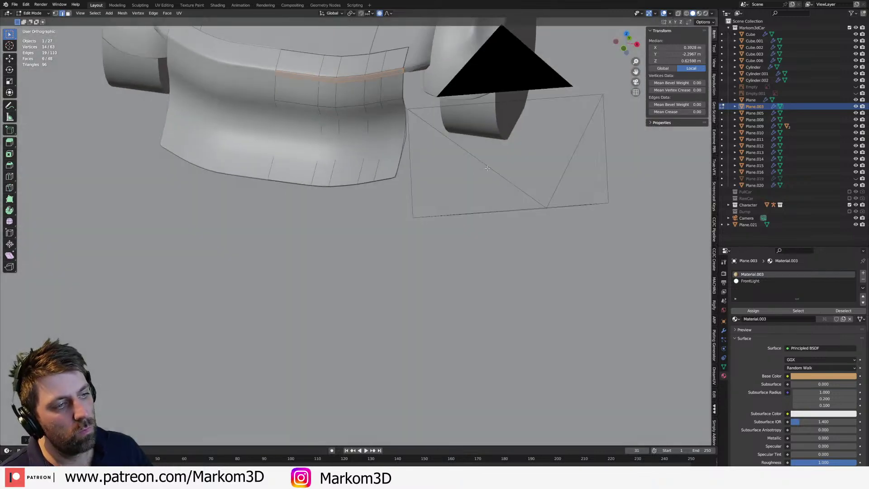
key(1)
click(398, 181)
key(KP_7)
key(z)
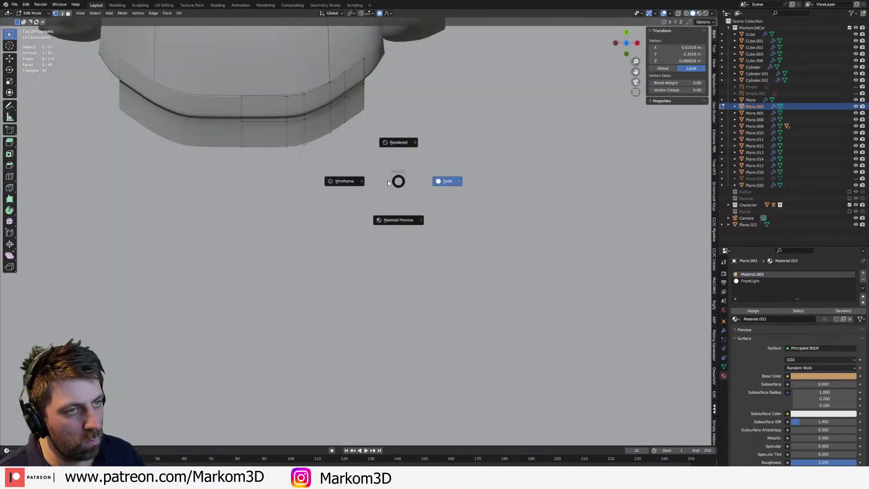
click(358, 181)
click(383, 122)
shift+middle_drag(395, 129, 429, 213)
scroll(428, 208, up, 9)
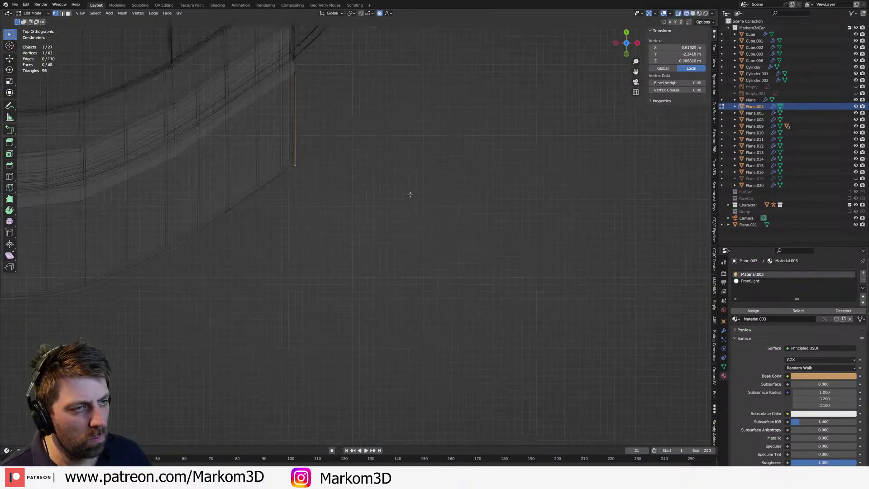
click(306, 175)
scroll(439, 214, down, 6)
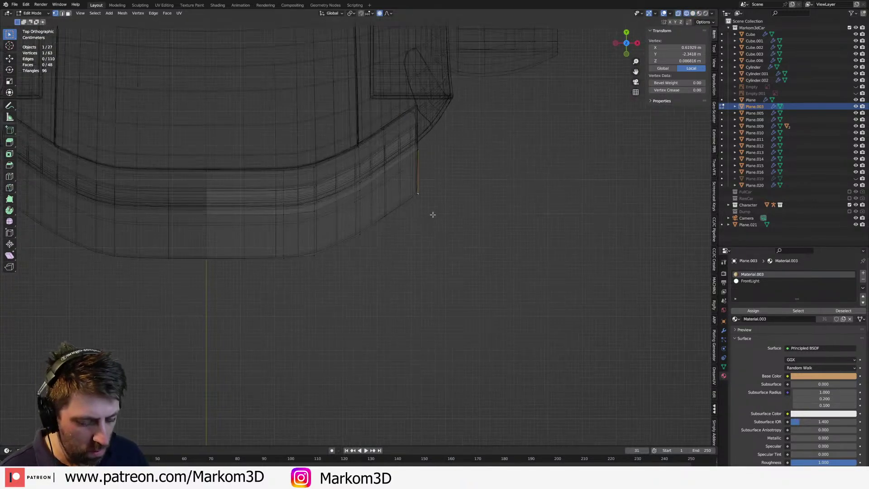
- Try pulling the corner vertex about 0.4 m outward with proportional editing, and inspect the panel in solid shading
key(g)
right_click(442, 217)
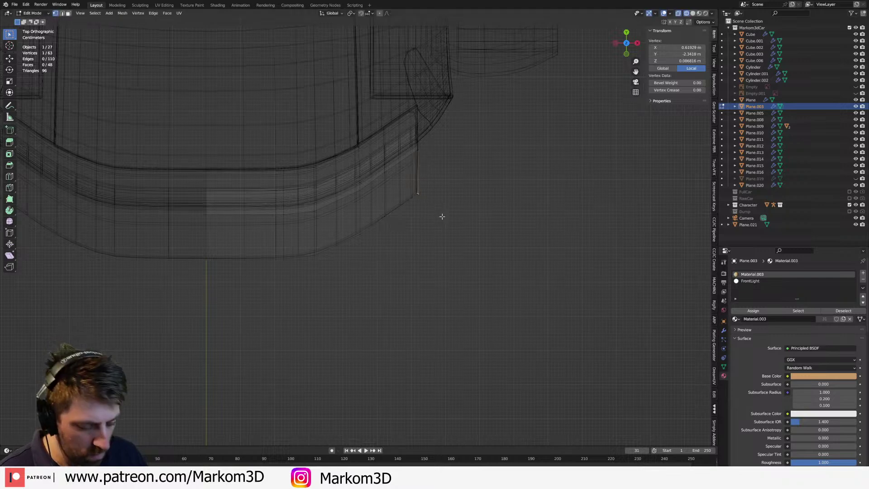
key(g)
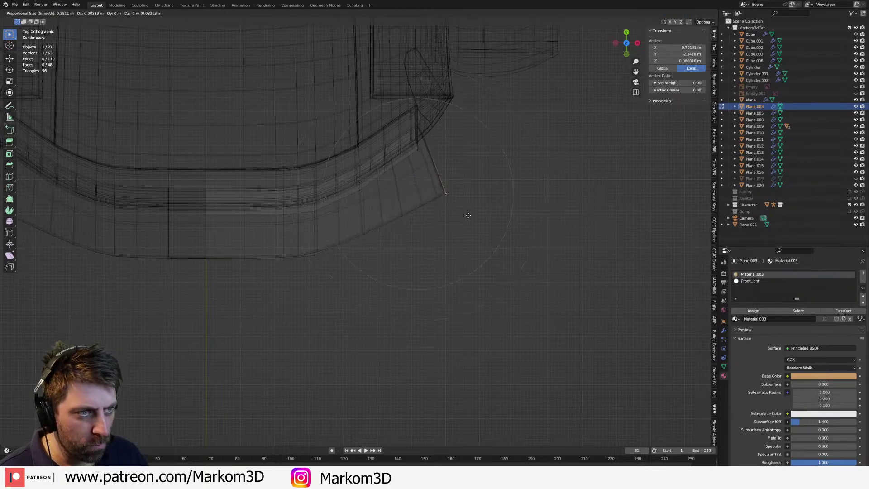
scroll(490, 209, up, 2)
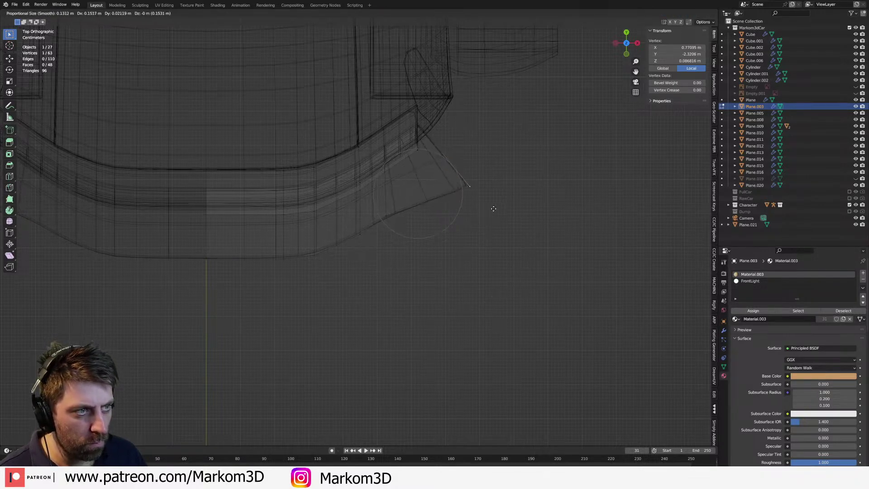
scroll(566, 208, down, 4)
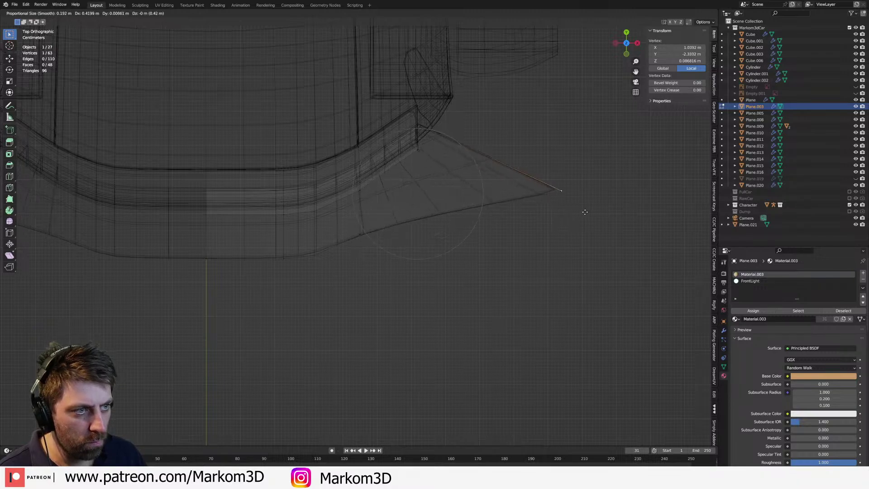
click(579, 218)
key(z)
click(609, 219)
mouse_move(597, 213)
middle_down()
mouse_move(565, 177)
mouse_move(509, 138)
mouse_move(466, 154)
middle_up()
key(Tab)
key(Tab)
middle_drag(434, 191, 545, 192)
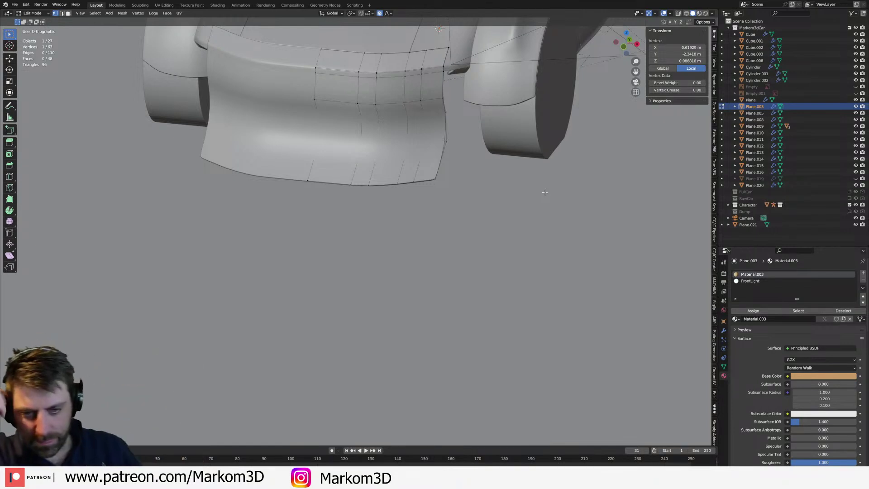
- Select the chain of outer side edges below the front panel's fold and view it from the top
scroll(353, 107, down, 3)
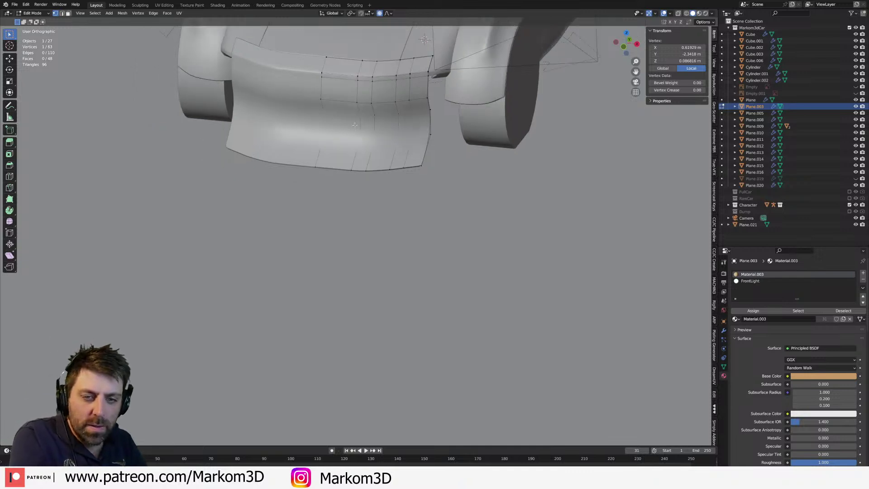
middle_drag(354, 107, 388, 149)
scroll(412, 155, down, 2)
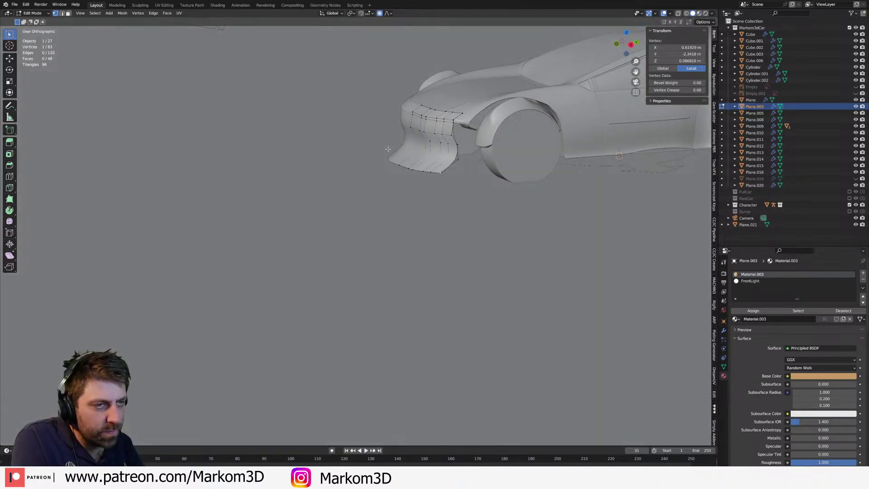
key(KP_3)
middle_drag(388, 149, 473, 174)
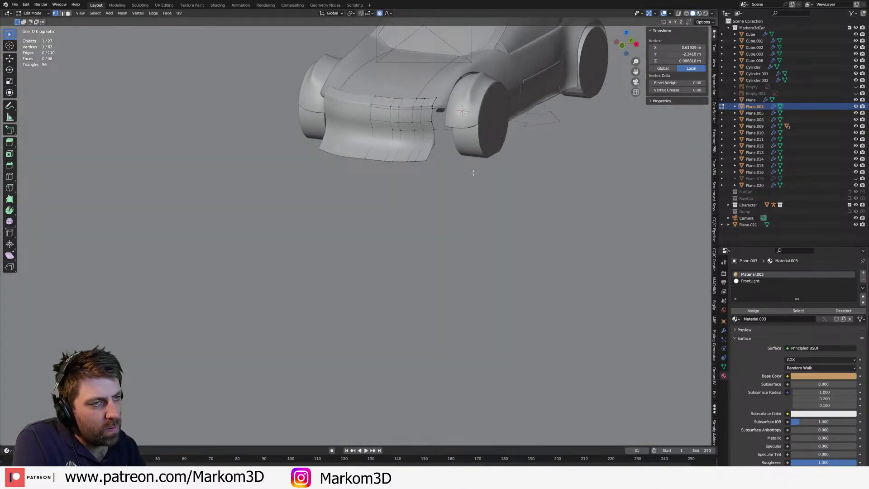
scroll(444, 131, up, 3)
key(2)
click(427, 123)
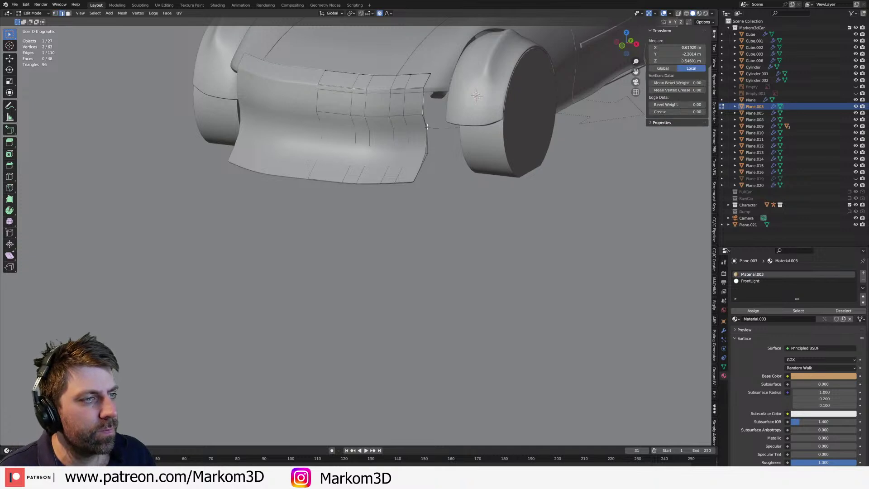
scroll(436, 131, up, 3)
drag(426, 105, 421, 184)
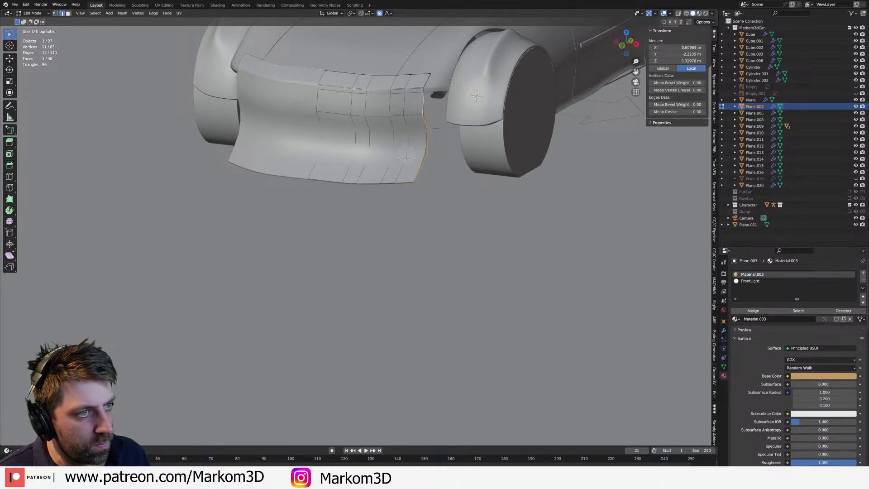
key(KP_7)
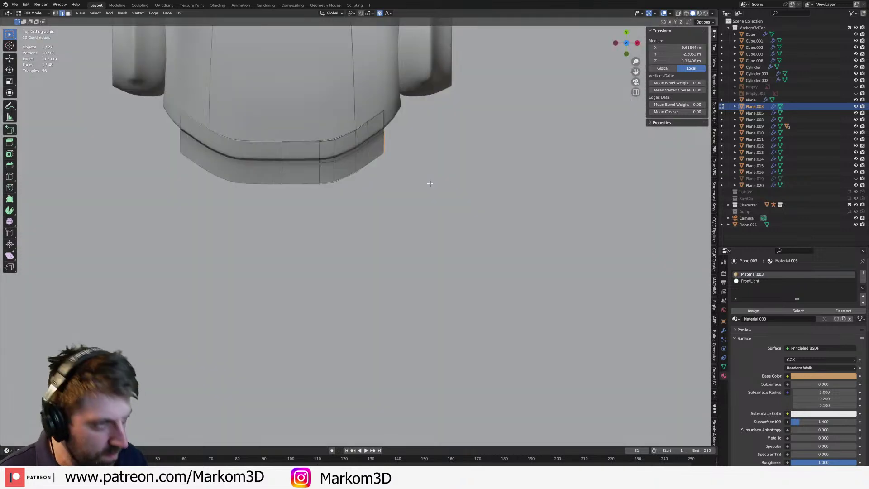
- Try to extrude the selected side edges about 0.11 m outward and 0.09 m back, without proportional editing
scroll(388, 189, up, 4)
key(e)
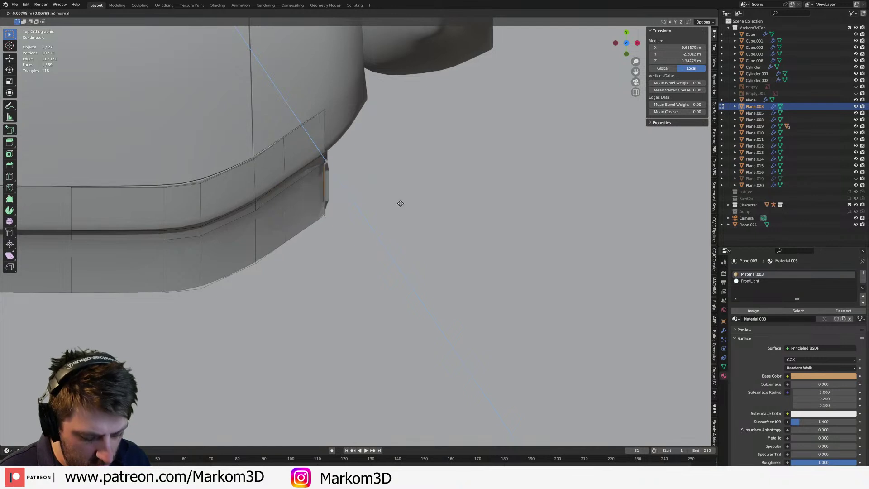
click(422, 224)
key(g)
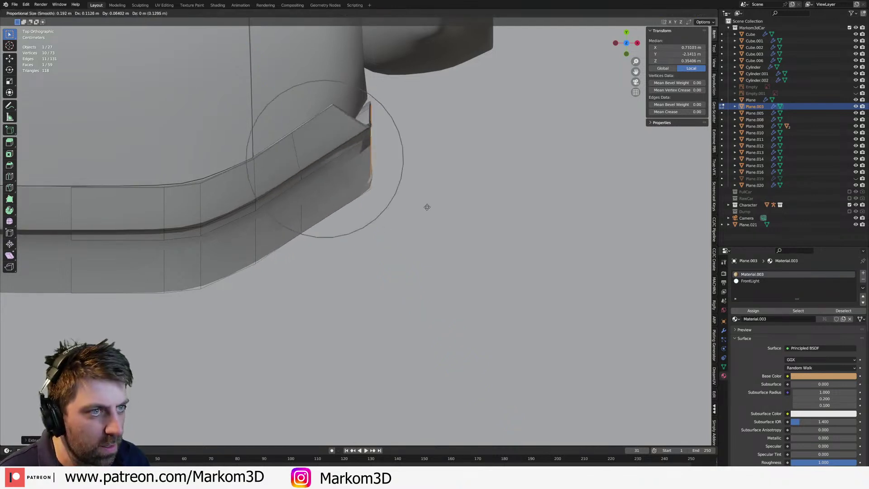
key(Escape)
key(g)
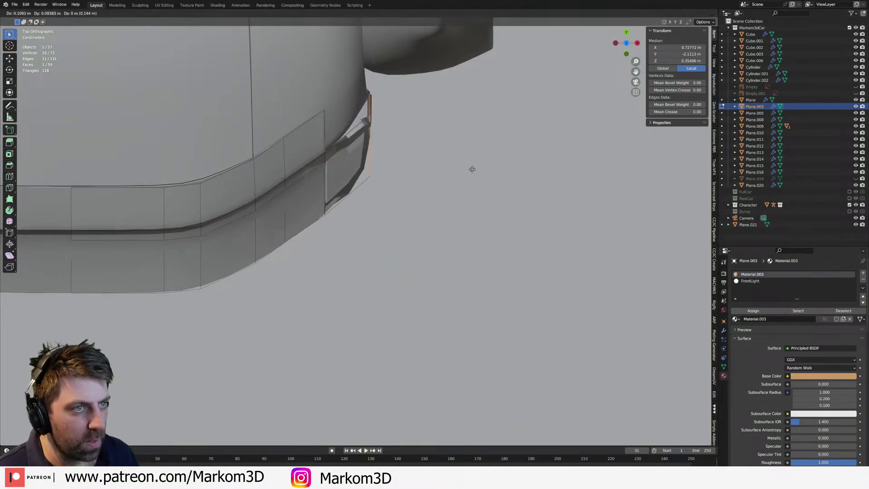
click(469, 168)
- Check the extruded side strip in wireframe and undo the extrusion
mouse_move(470, 169)
middle_down()
mouse_move(415, 123)
mouse_move(386, 224)
mouse_move(407, 203)
middle_up()
scroll(415, 122, down, 3)
key(a)
key(z)
click(354, 199)
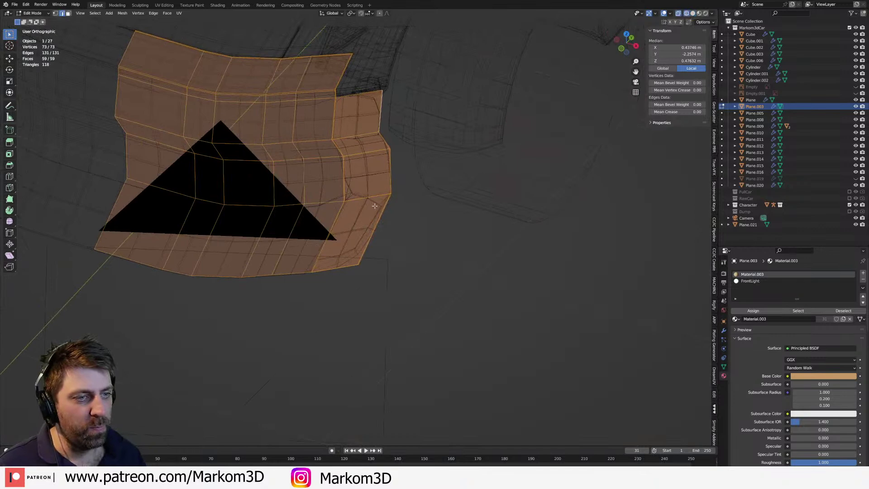
alt+click(375, 206)
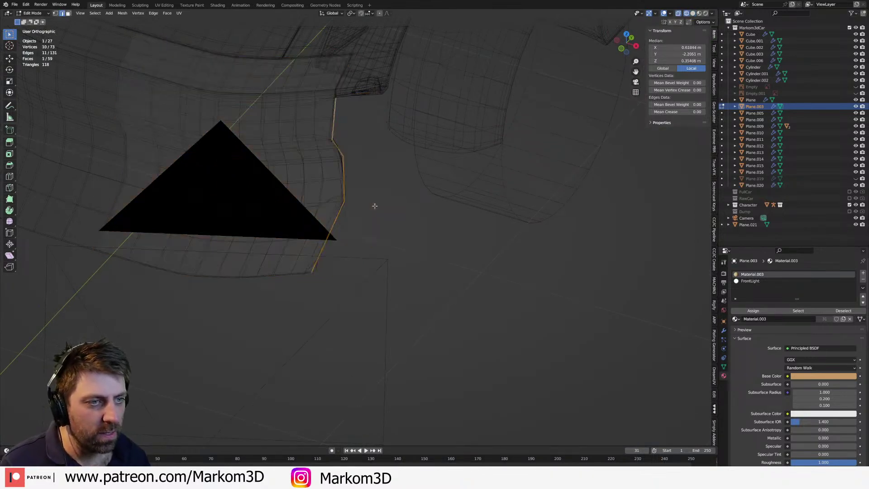
key(ctrl+z)
middle_drag(360, 201, 380, 207)
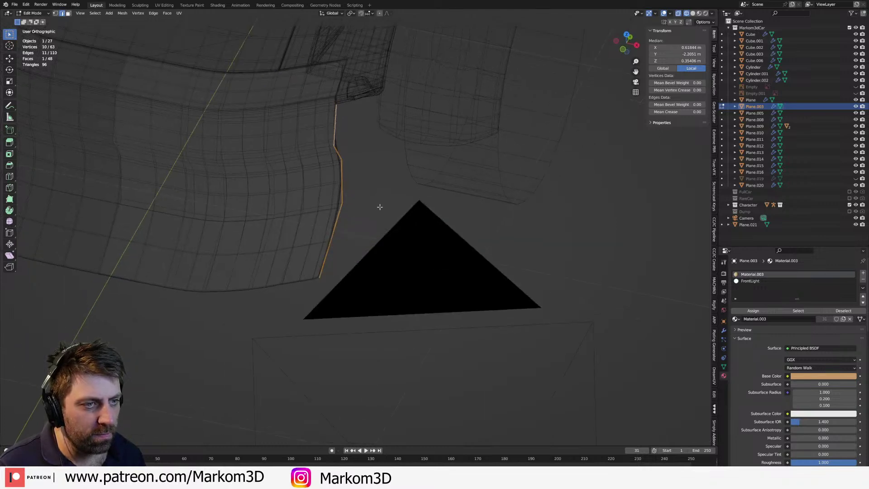
- Refine the selection along the front panel's outer side, and return to solid shading in top view
shift+click(350, 185)
shift+middle_drag(355, 118, 359, 222)
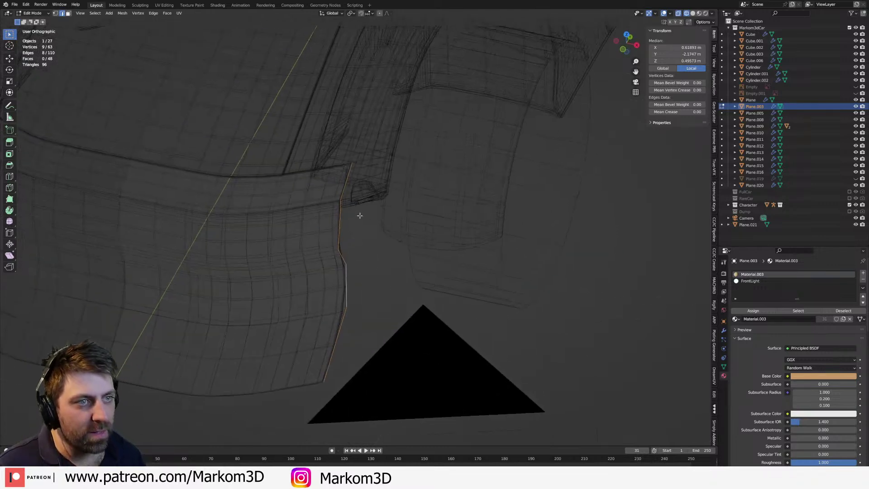
key(1)
shift+click(353, 179)
key(z)
click(381, 203)
key(KP_7)
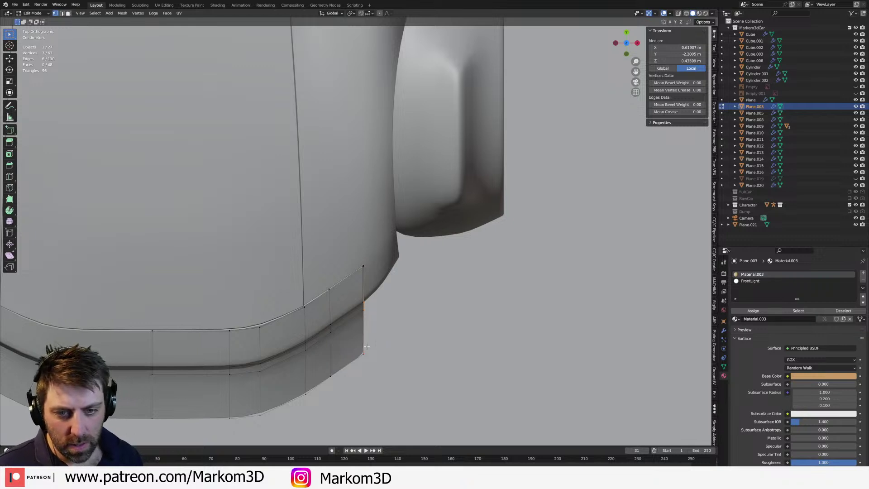
- Try to extrude the side edges about 0.10 m outward and 0.13 m back, lowering them along Z
key(e)
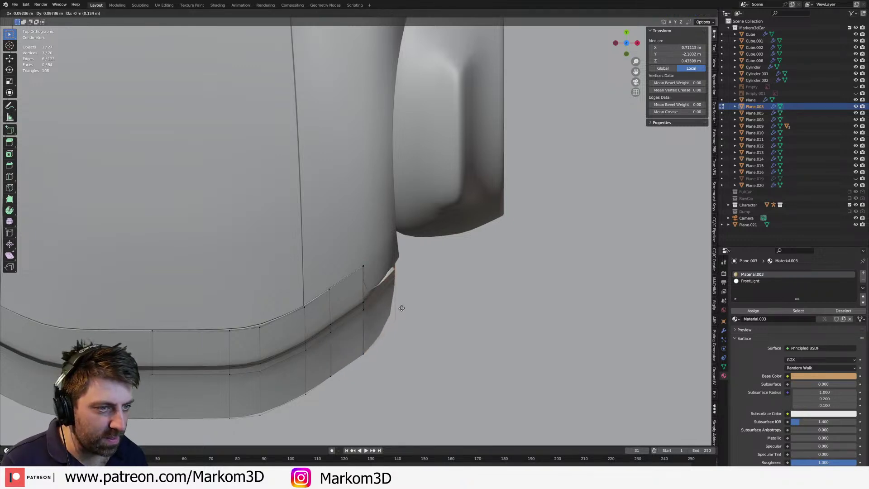
click(402, 295)
middle_drag(402, 296, 365, 233)
scroll(366, 233, up, 2)
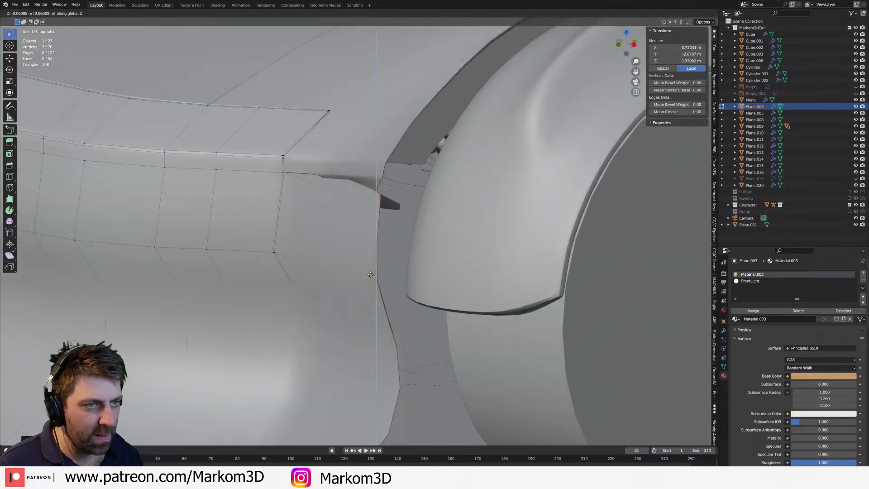
key(ctrl+z)
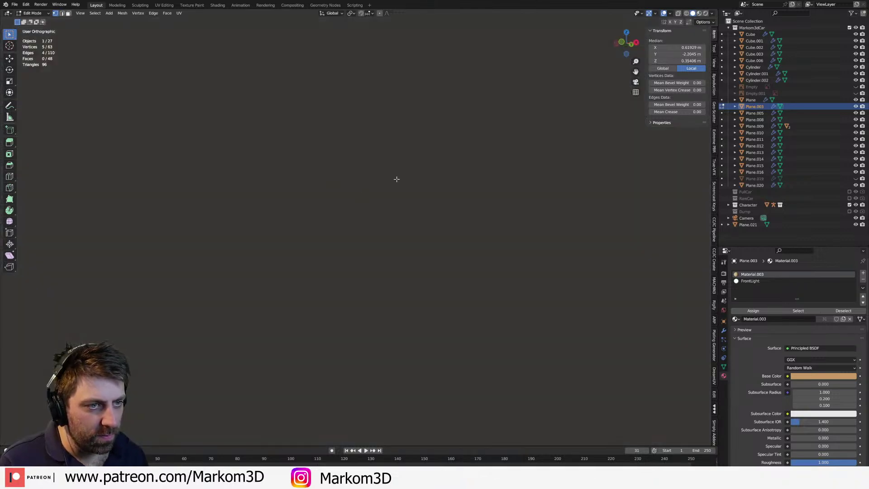
- Edit the car body mesh and delete the upper faces joining the small leftover flap to the hood's front corner
key(Tab)
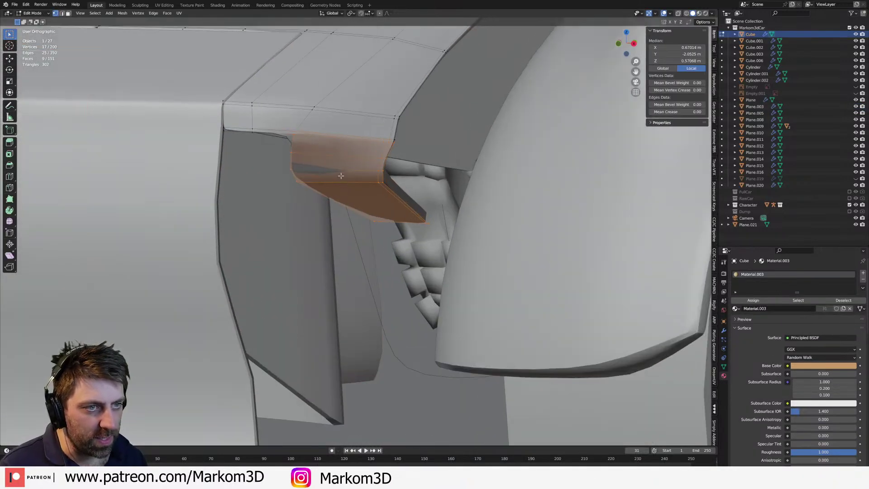
key(3)
click(315, 149)
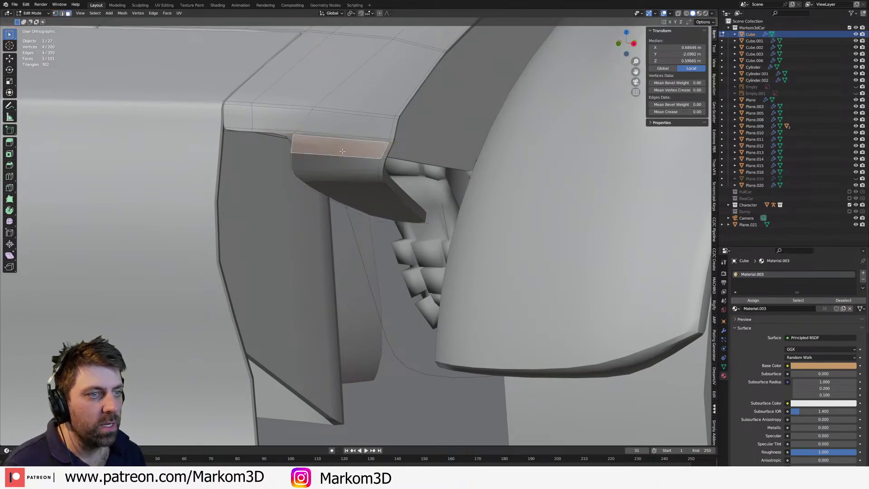
shift+click(381, 153)
key(x)
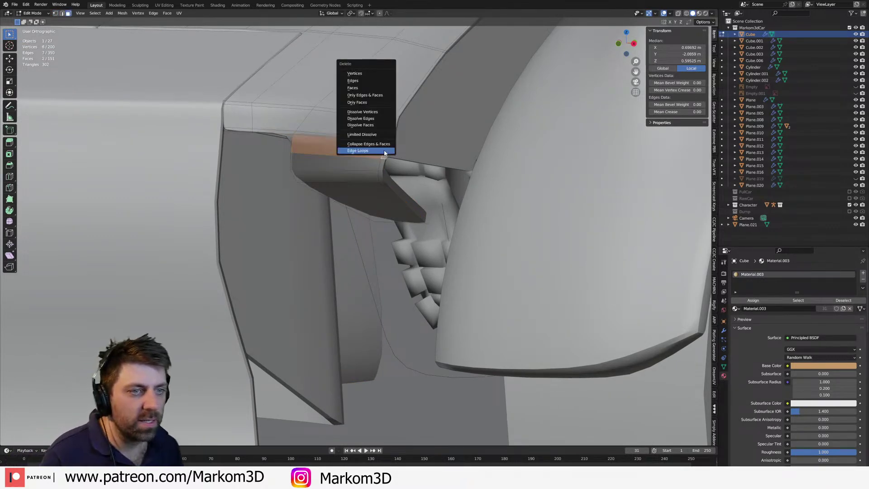
click(383, 88)
- Delete the rest of the detached flap beneath the hood corner using a linked selection
click(371, 166)
key(ctrl+l)
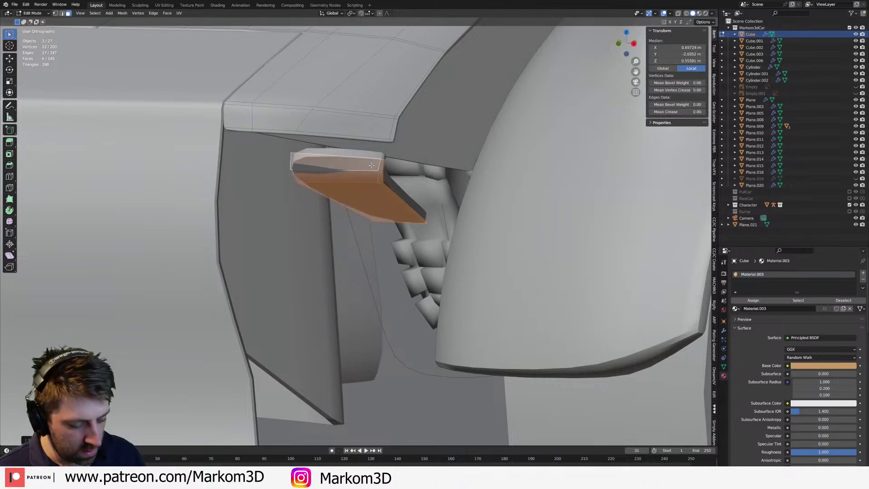
key(x)
click(369, 151)
middle_drag(369, 151, 222, 235)
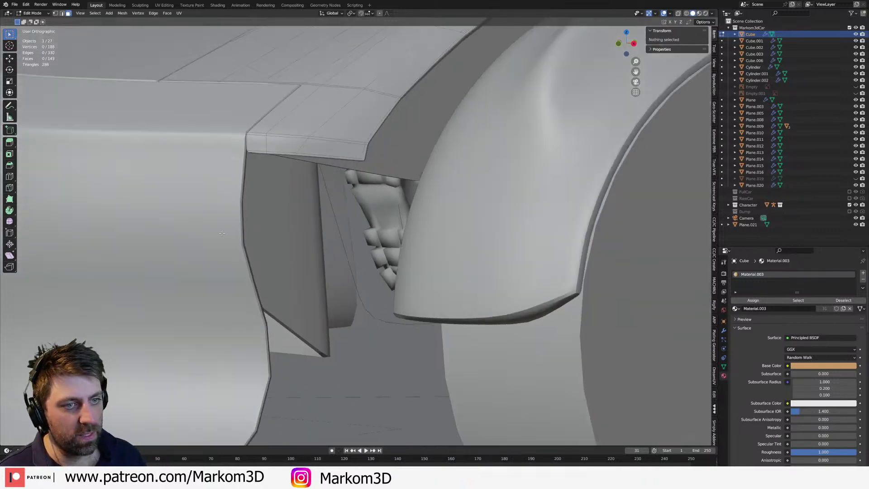
- Switch editing back to the front panel mesh and view its outer side edges in wireframe from the top
key(Tab)
click(244, 199)
key(Tab)
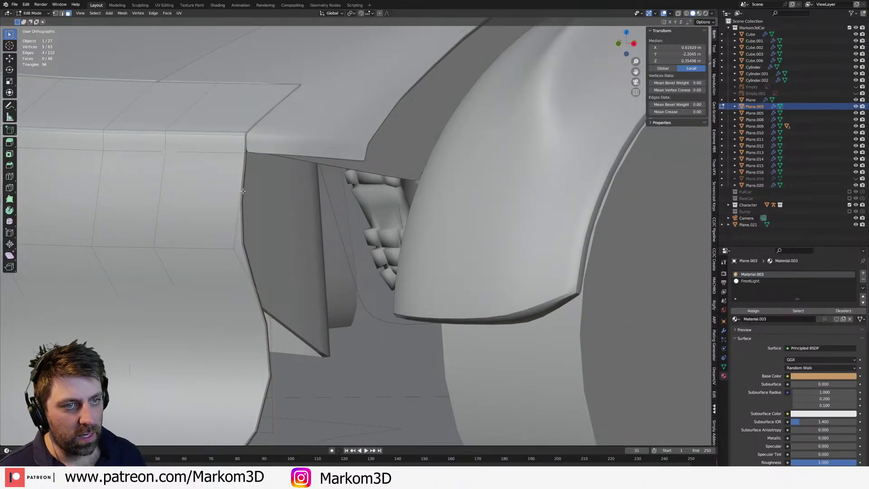
key(shift+z)
key(KP_7)
key(z)
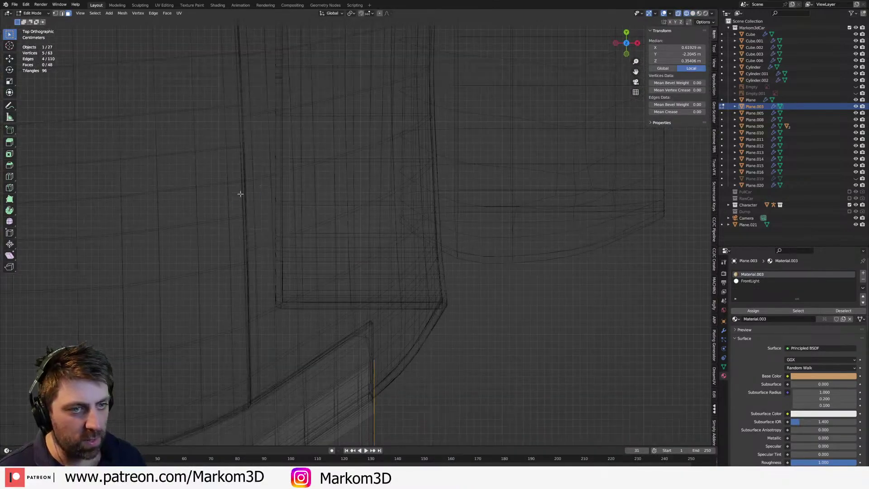
click(240, 194)
- Move the side edges about 0.11 m outward and 0.14 m back, rotating them to follow the body's corner
shift+middle_drag(413, 343, 371, 276)
key(e)
click(472, 232)
key(r)
click(537, 210)
key(g)
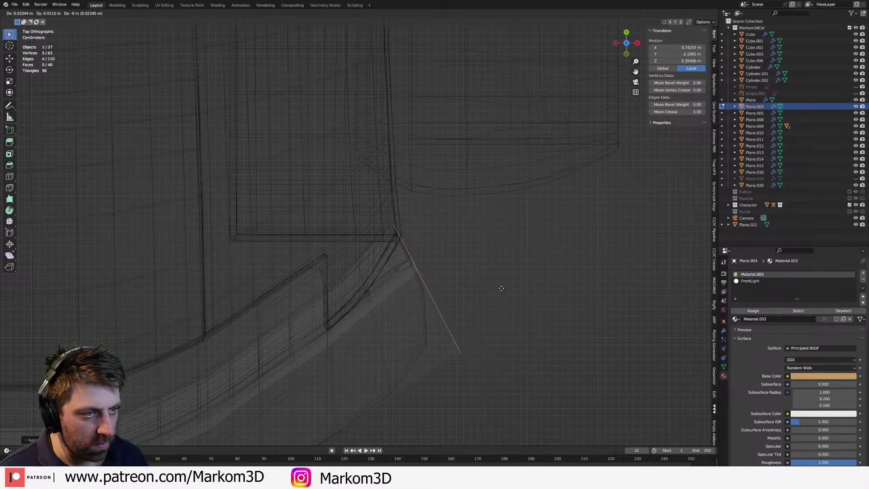
click(492, 265)
- Examine the reshaped bumper corner in solid shading from several angles and from the top
key(z)
click(505, 307)
middle_drag(503, 306, 414, 228)
scroll(414, 229, down, 3)
middle_drag(407, 276, 456, 337)
middle_drag(351, 296, 378, 321)
key(KP_7)
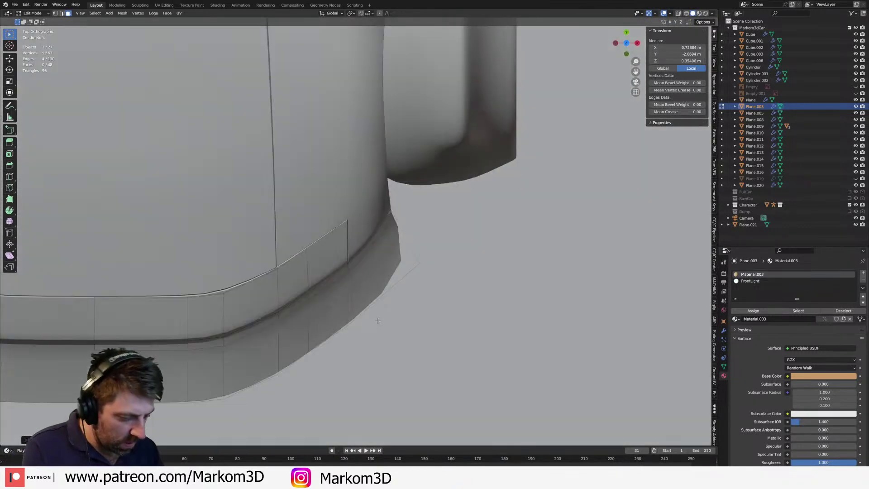
right_click(423, 295)
key(g)
right_click(437, 310)
mouse_move(438, 309)
middle_down()
mouse_move(394, 232)
mouse_move(407, 234)
middle_up()
- In wireframe top view, extrude the side edges about 0.27 m outward and 0.03 m forward, in front of the wheel
key(z)
click(363, 235)
key(KP_7)
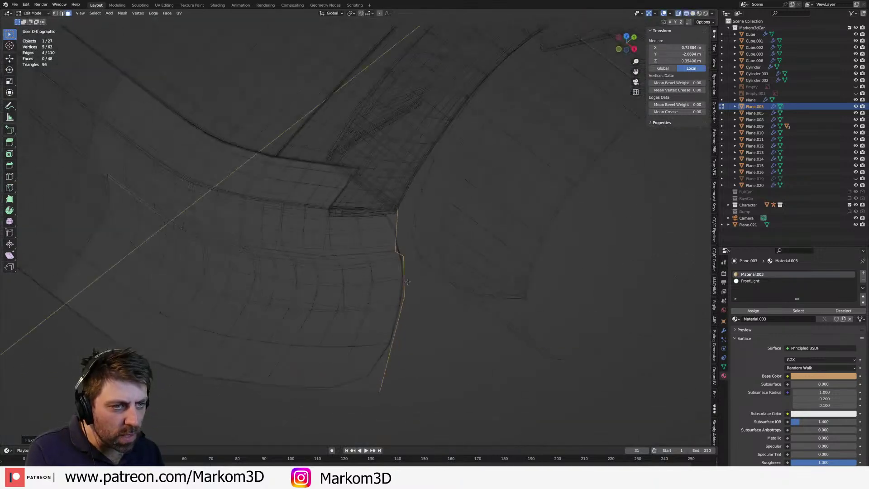
key(g)
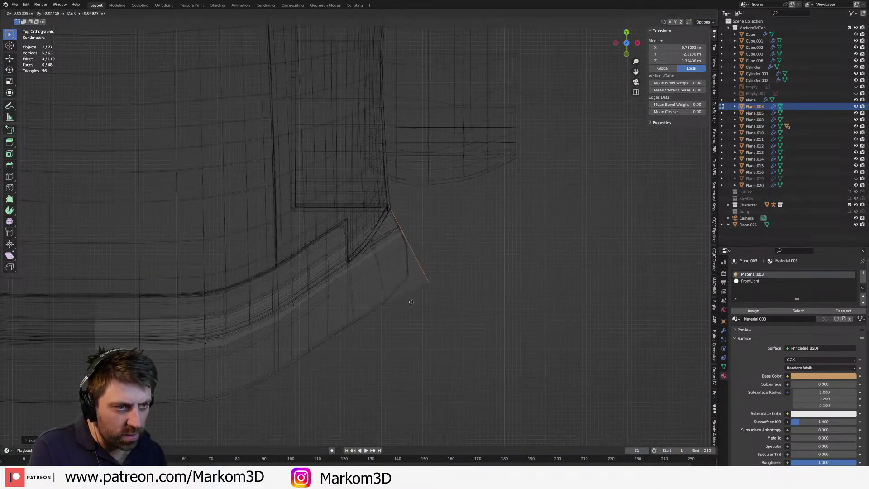
right_click(443, 233)
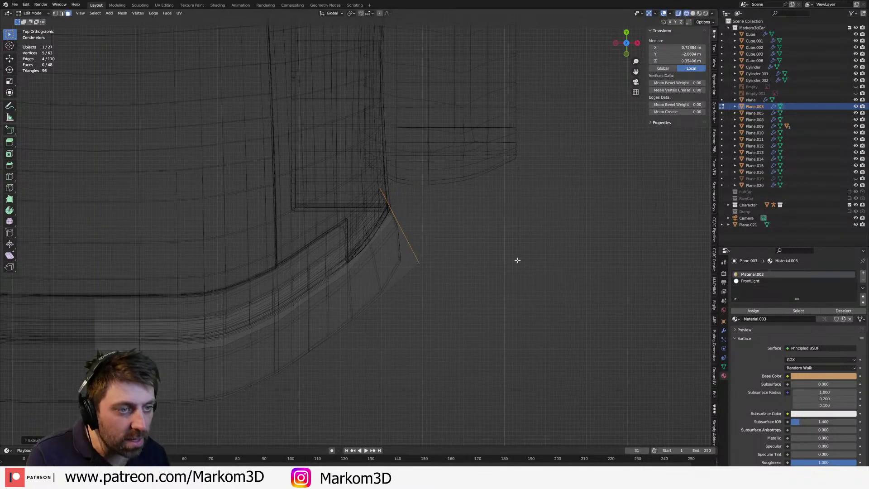
key(e)
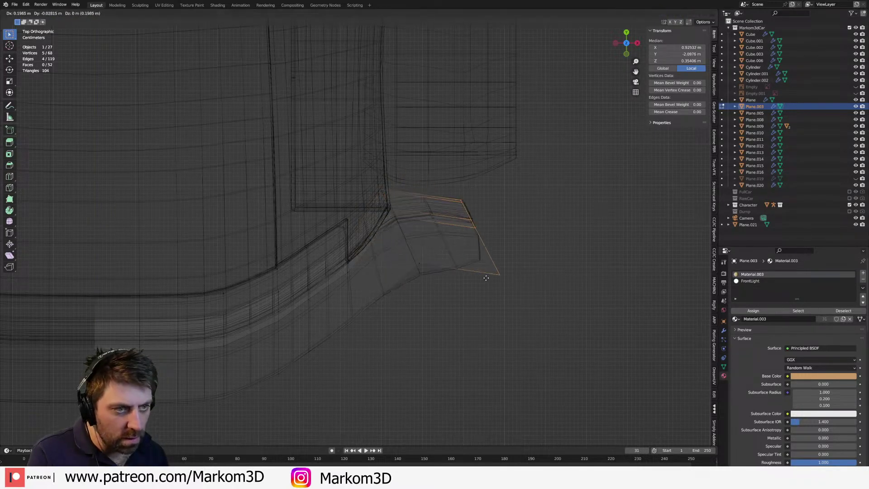
right_click(502, 273)
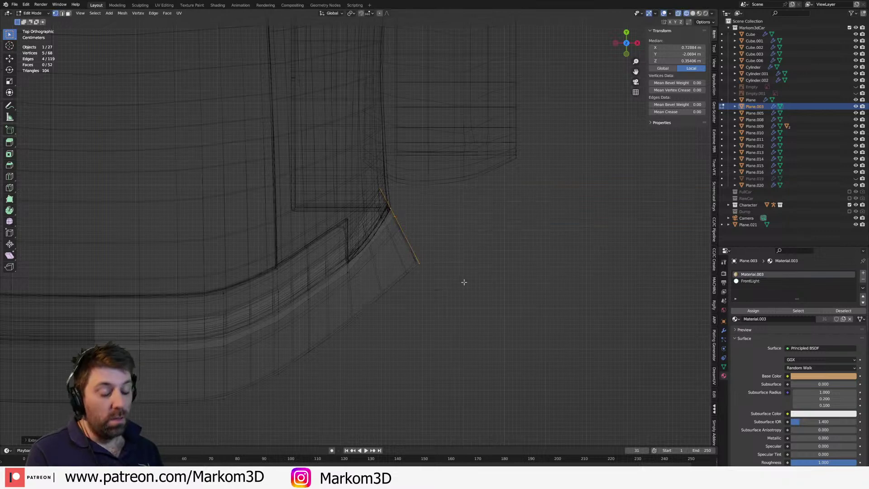
key(g)
click(575, 292)
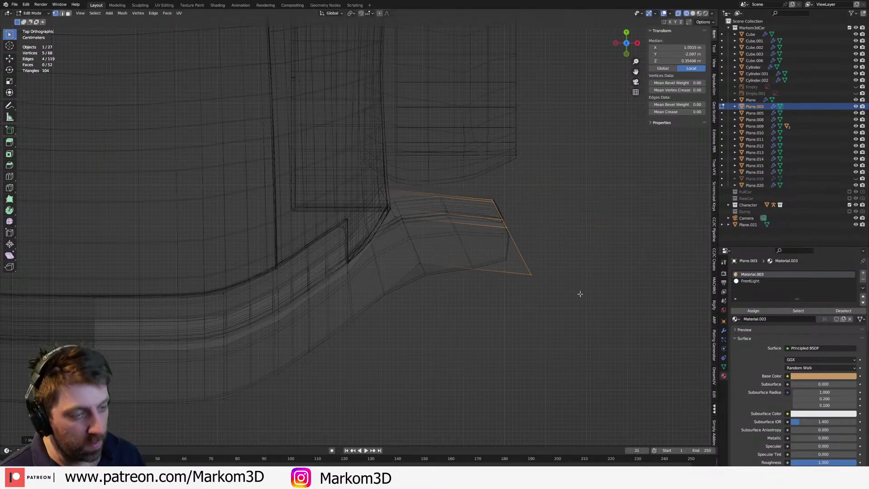
- Rotate the extension's outer end so its front slants inward, nudge it about 0.01 m back, and return to solid shading
key(r)
click(524, 324)
key(g)
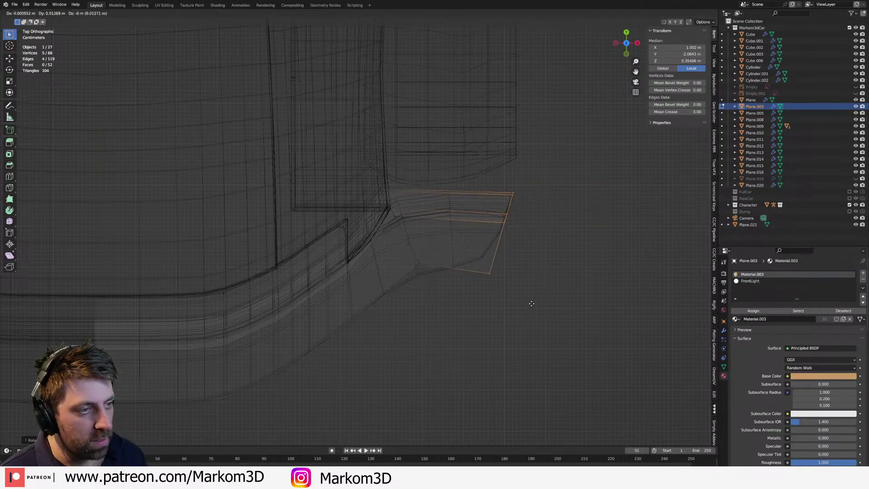
click(528, 301)
key(z)
click(571, 300)
mouse_move(565, 296)
middle_down()
mouse_move(524, 186)
mouse_move(437, 255)
mouse_move(506, 248)
middle_up()
- Undo the trial edits to the edge loop at the bumper's corner
key(ctrl+z)
middle_drag(347, 230, 420, 314)
key(ctrl+z)
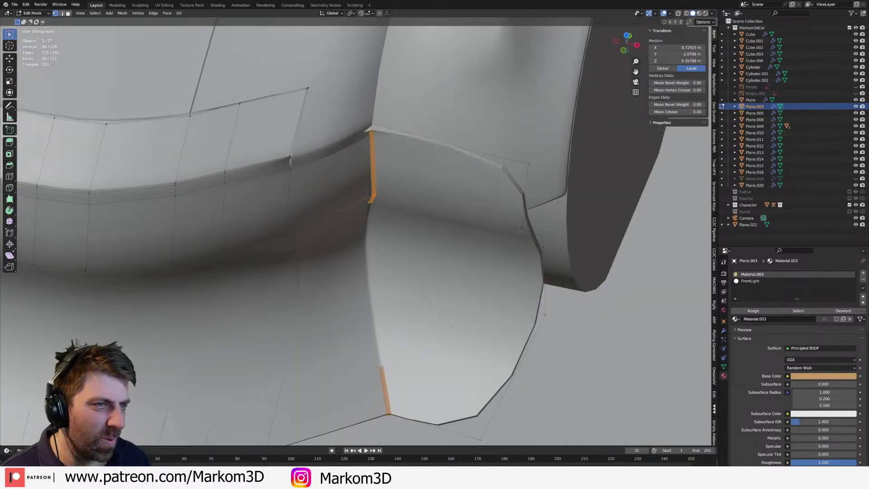
key(ctrl+z)
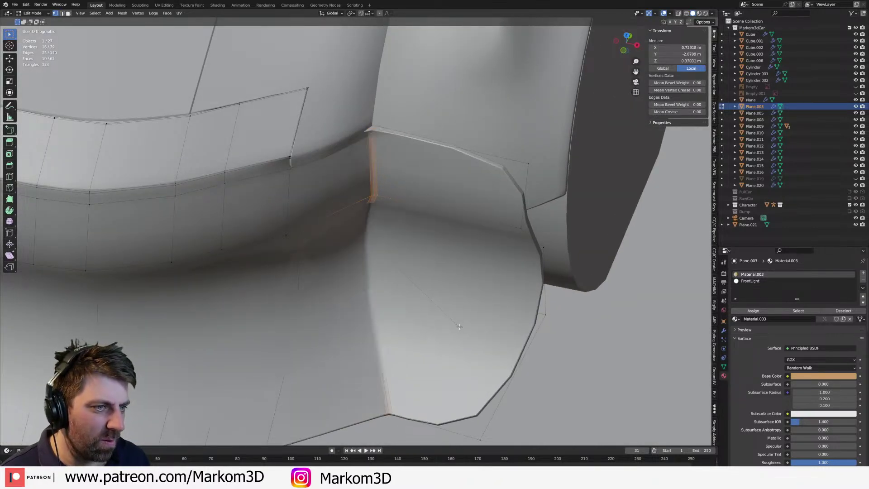
key(ctrl+z)
middle_drag(460, 290, 433, 165)
key(ctrl+z)
key(g)
key(z)
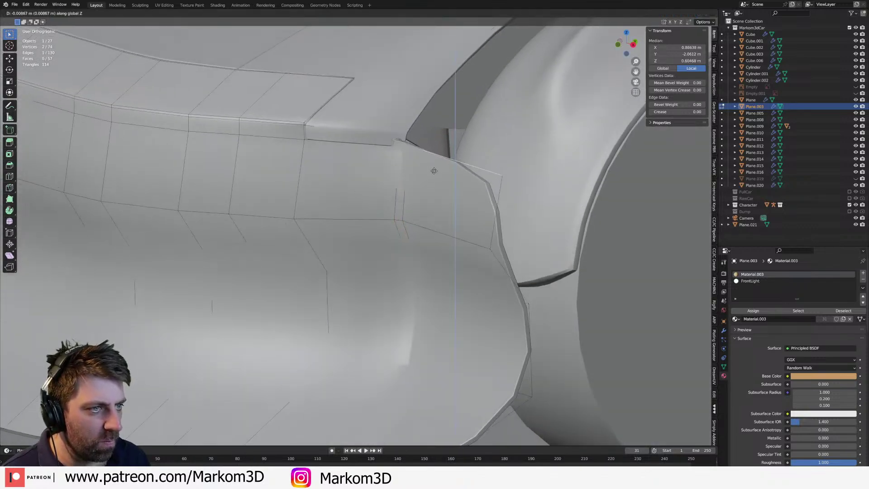
right_click(434, 173)
- Select only the upper vertices of the bumper's side extension and slide them slightly down along their edges
key(ctrl+l)
key(z)
click(423, 162)
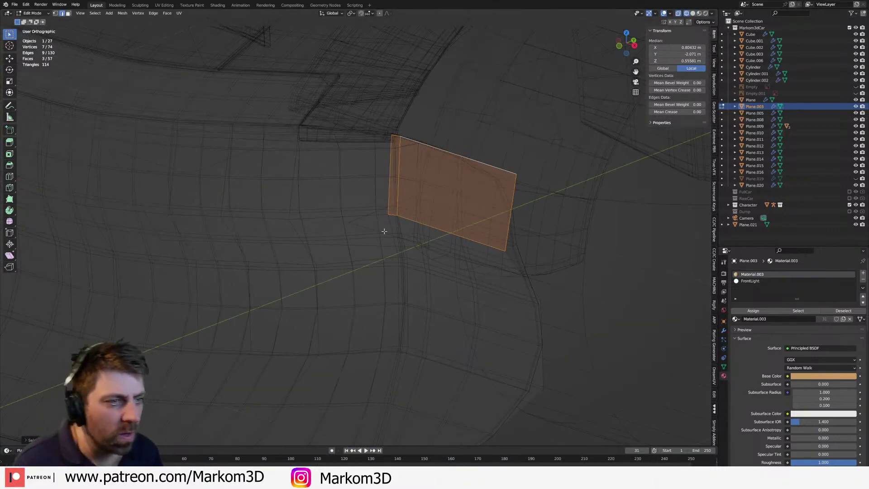
key(1)
key(c)
middle_drag(370, 223, 516, 249)
right_click(542, 250)
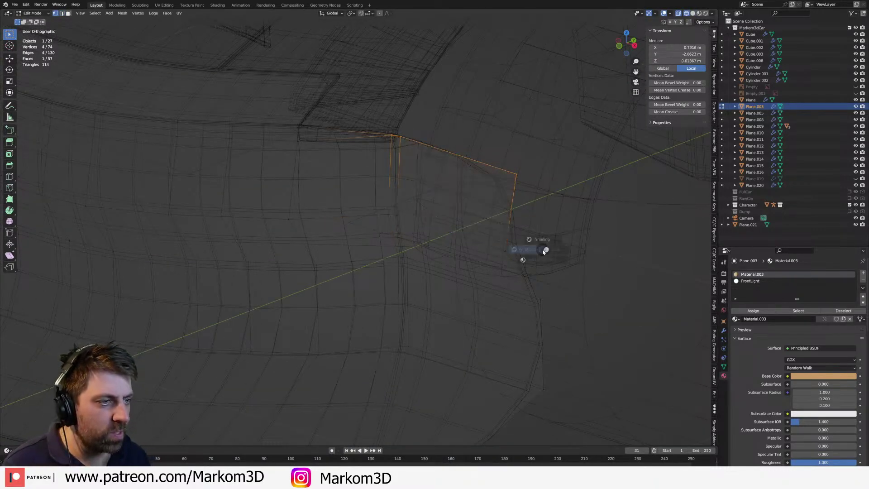
key(z)
click(559, 249)
key(shift+v)
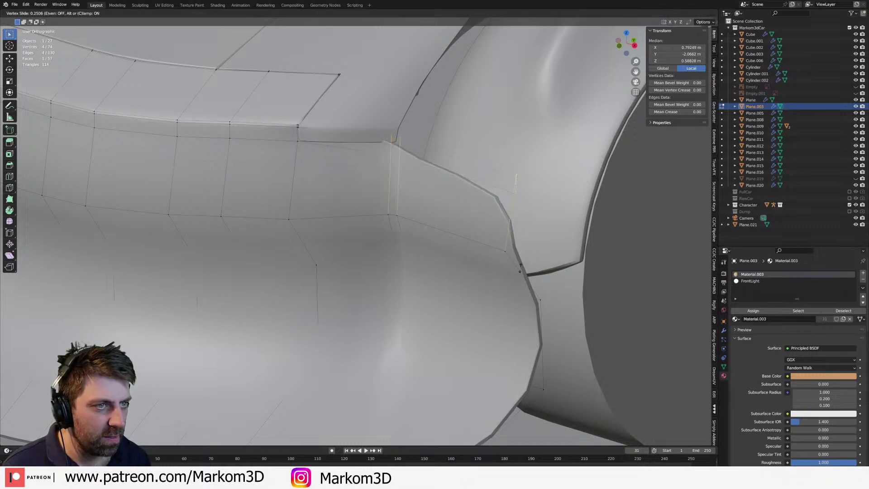
click(524, 257)
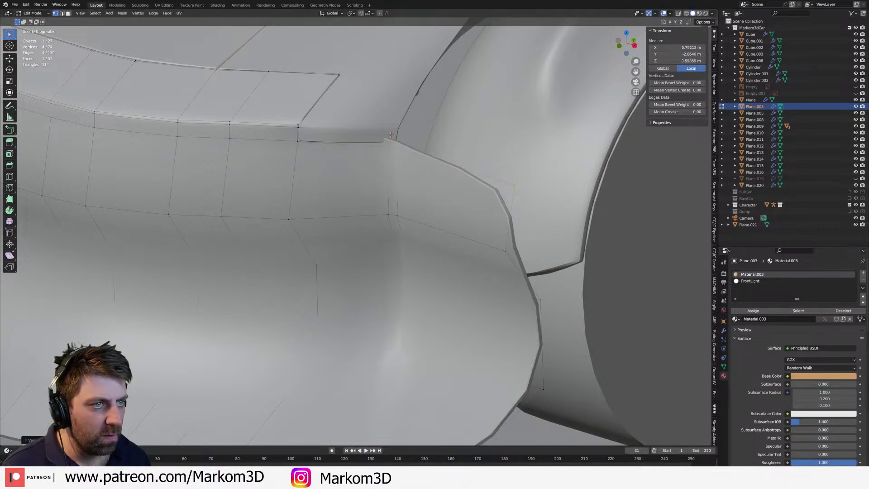
- Examine the reshaped bumper corner and the whole car in object mode from several angles
key(Tab)
middle_drag(390, 135, 607, 350)
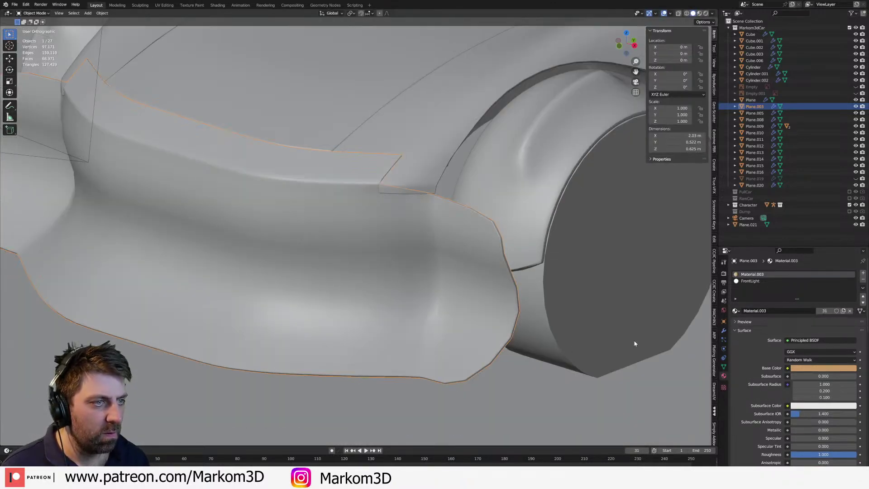
scroll(450, 339, down, 6)
middle_drag(449, 338, 514, 340)
scroll(514, 339, down, 2)
scroll(485, 250, down, 4)
middle_drag(484, 250, 411, 242)
click(413, 205)
scroll(425, 266, up, 2)
middle_drag(346, 307, 319, 315)
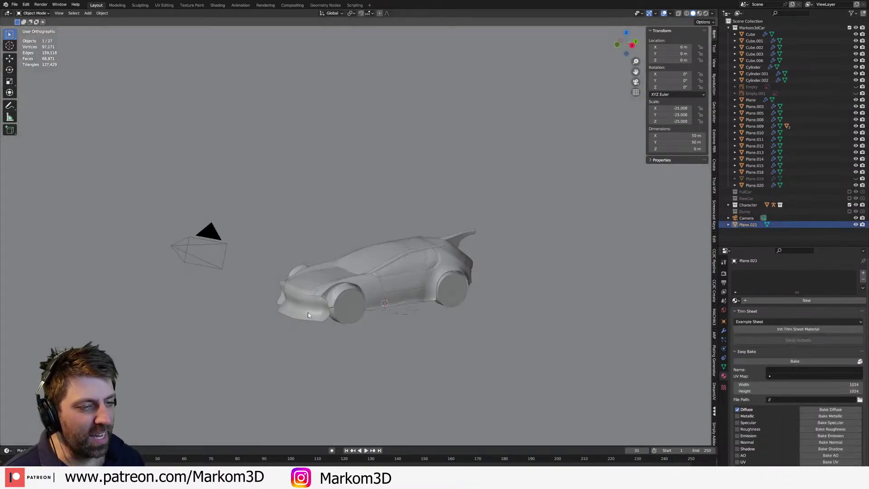
- Select the front bumper and open its mesh for editing in a front three-quarter view
click(294, 308)
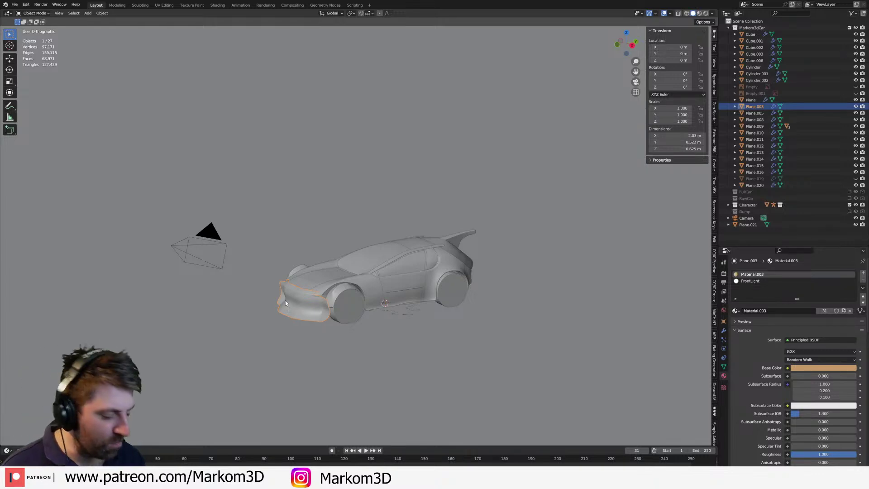
middle_drag(285, 303, 367, 292)
scroll(367, 291, up, 5)
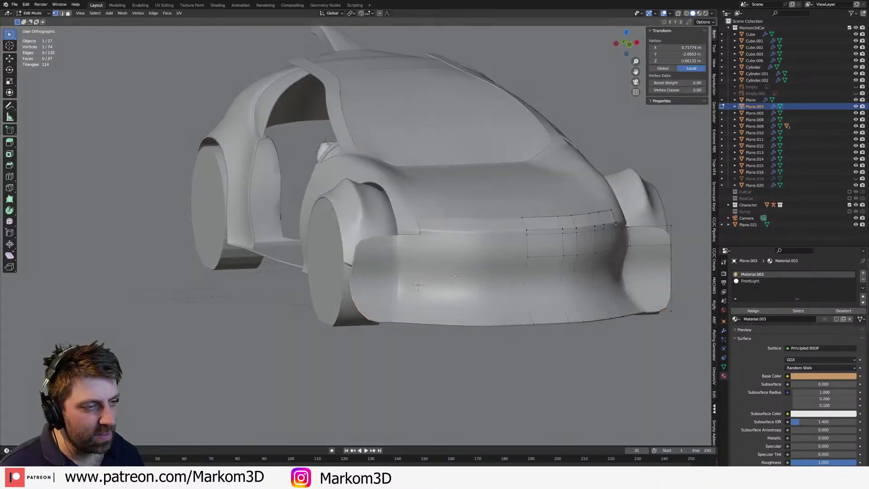
key(Tab)
middle_drag(486, 286, 480, 288)
- Select the central front faces of the bumper between its upper rim and lower lip, checking for missed ones in wireframe
key(3)
click(460, 254)
shift+click(461, 271)
shift+click(463, 290)
shift+click(486, 256)
shift+click(504, 255)
shift+click(521, 255)
shift+click(508, 270)
shift+click(520, 294)
key(z)
click(499, 296)
scroll(498, 296, up, 3)
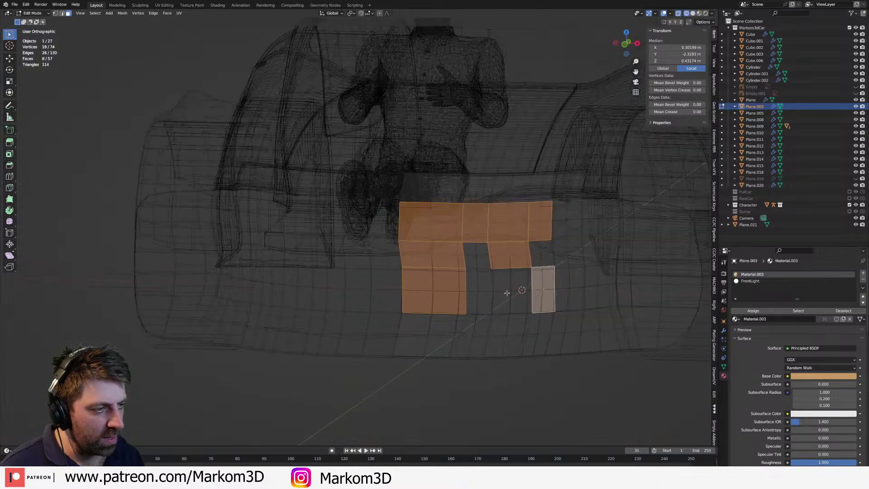
shift+click(513, 291)
shift+click(476, 291)
shift+click(476, 252)
shift+click(532, 254)
key(z)
click(574, 254)
- Add a centred horizontal loop cut through the bumper's upper band
mouse_move(511, 272)
middle_down()
mouse_move(457, 312)
mouse_move(443, 290)
middle_up()
scroll(434, 281, up, 3)
key(ctrl+r)
click(416, 317)
right_click(416, 317)
shift+middle_drag(408, 322, 457, 271)
- Select the bumper's central front faces below the new loop down to the lower lip and separate them into their own object
key(3)
click(454, 275)
key(c)
mouse_move(438, 288)
mouse_down()
mouse_move(362, 294)
mouse_move(236, 272)
mouse_move(444, 297)
mouse_up()
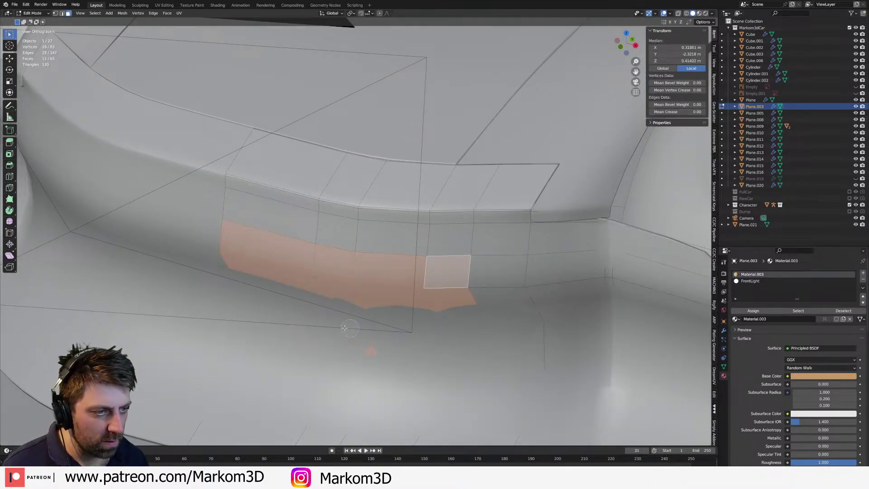
key(z)
key(z)
mouse_move(223, 297)
middle_down()
mouse_move(369, 295)
mouse_move(324, 297)
middle_up()
click(347, 297)
key(z)
click(362, 297)
middle_drag(385, 297, 421, 297)
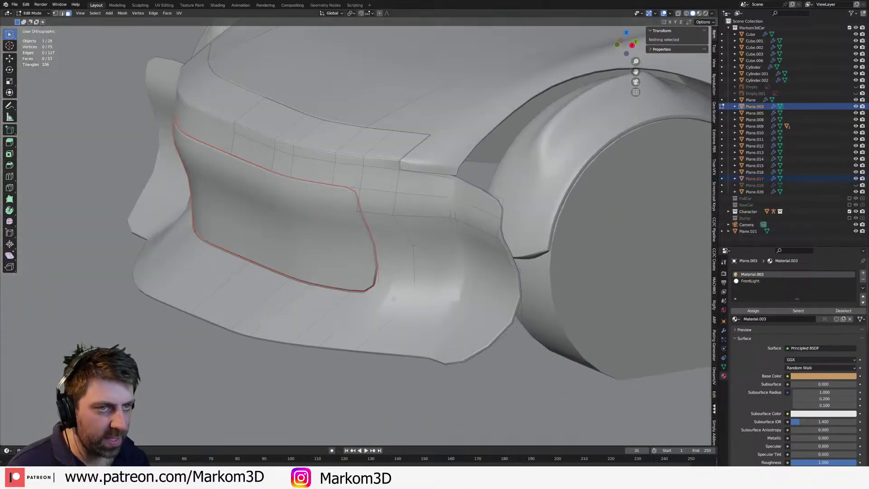
- Hide the separated centre panel to leave an open grille, and select the bumper again
key(Tab)
middle_drag(388, 219, 485, 254)
scroll(373, 216, down, 1)
key(h)
scroll(386, 225, down, 3)
scroll(484, 254, up, 2)
click(373, 244)
middle_drag(373, 244, 440, 266)
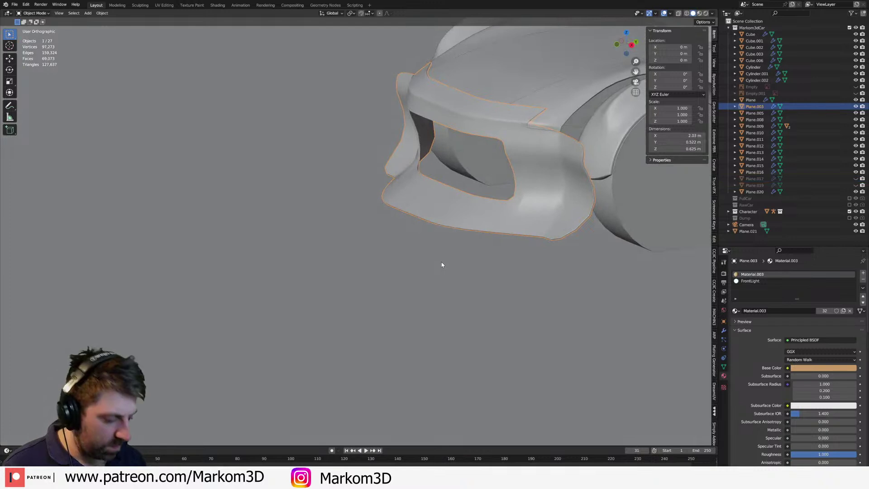
- Open the bumper mesh for editing and delete the short edge at the side end of its upper rim
key(KP_3)
key(Tab)
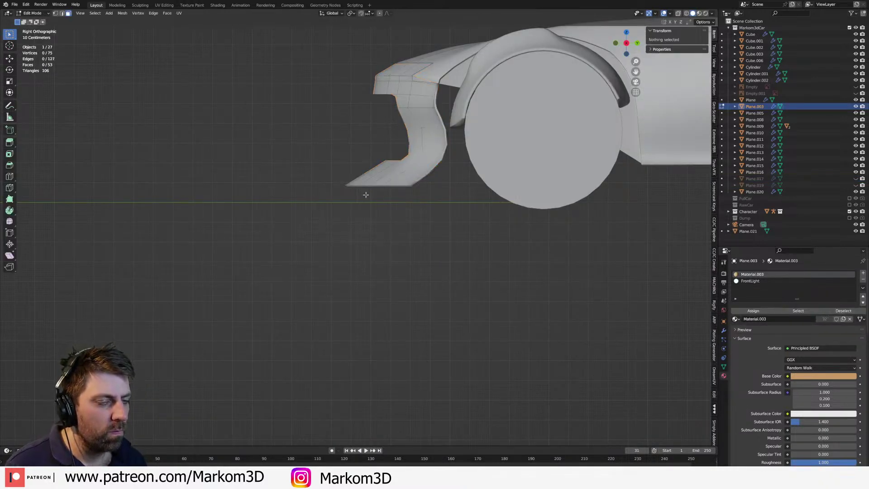
middle_drag(362, 192, 368, 194)
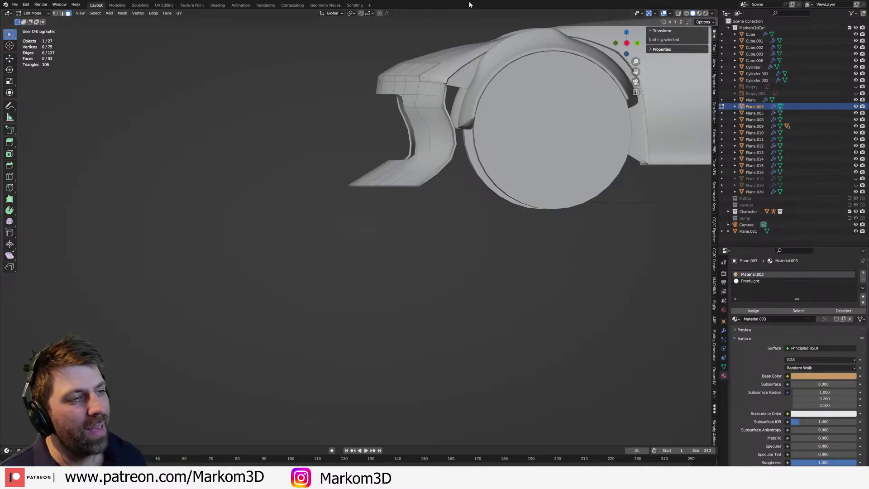
scroll(485, 156, up, 6)
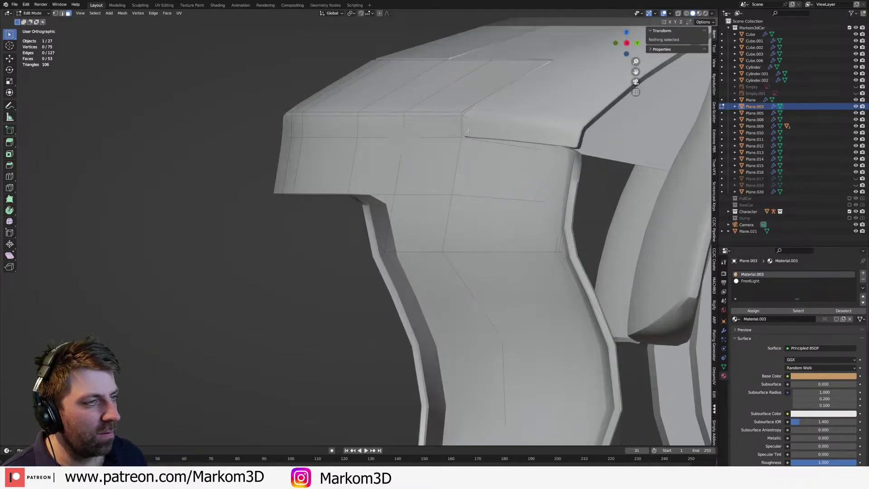
click(473, 119)
key(x)
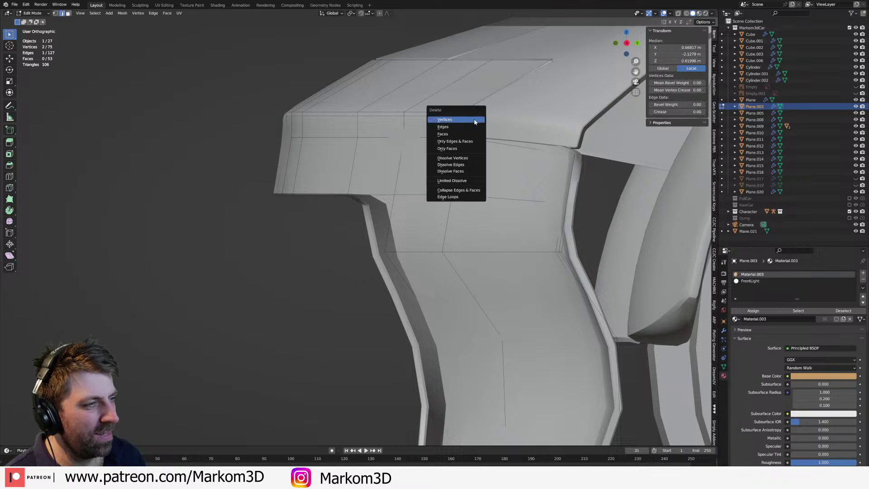
click(477, 130)
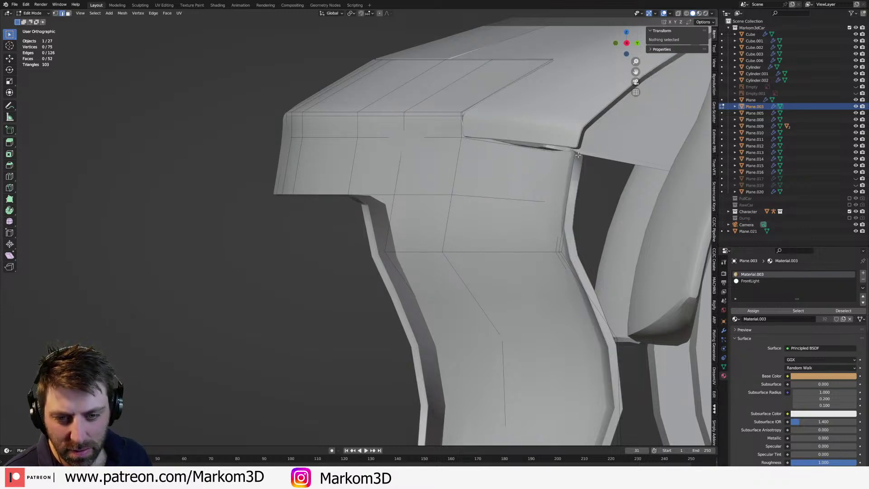
- In top view, extrude the bumper's outer side edges about 0.12 m outward and 0.08 m back toward the wheel
middle_drag(578, 154, 511, 183)
alt+click(642, 167)
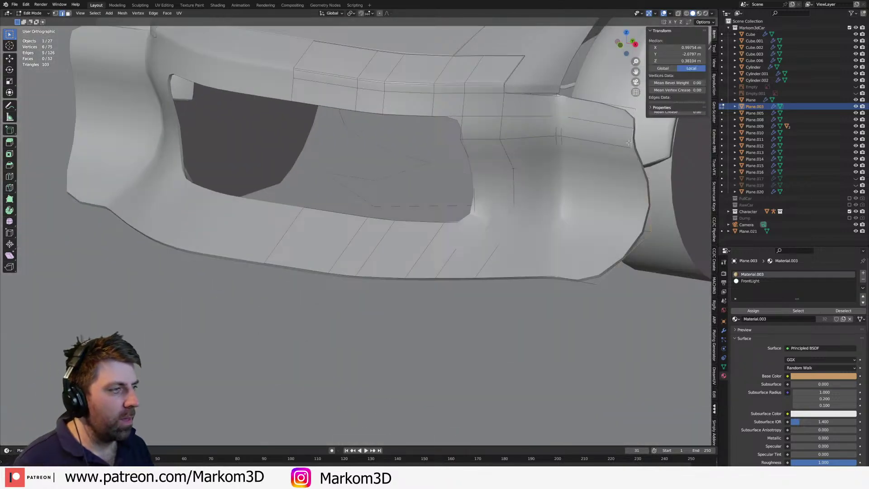
key(KP_7)
shift+middle_drag(583, 201, 564, 202)
scroll(564, 203, down, 3)
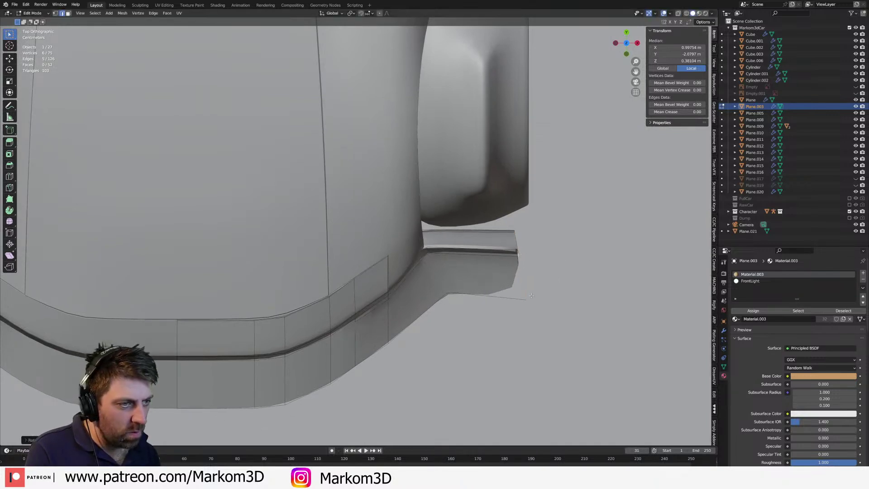
key(e)
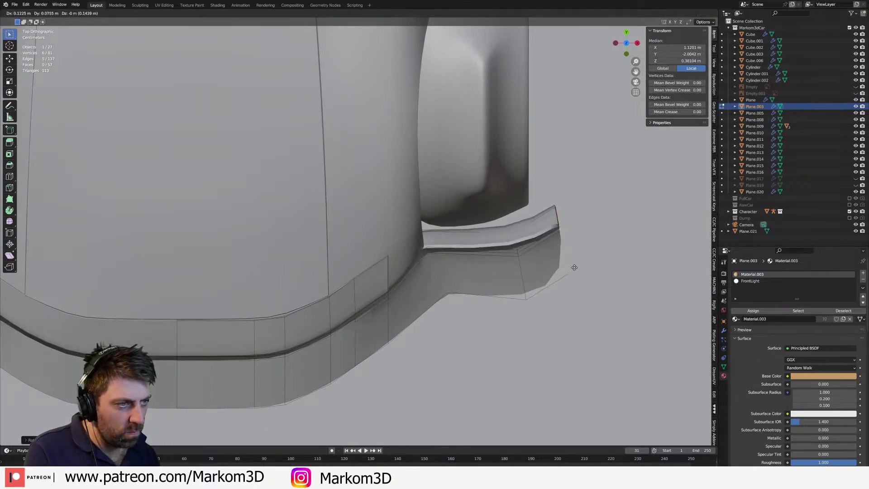
click(574, 269)
- Select the lower outer edge of the side extension and move it about 0.1 m back and slightly inward
middle_drag(574, 269, 550, 196)
shift+middle_drag(487, 142, 460, 222)
scroll(496, 213, up, 3)
shift+click(555, 219)
middle_drag(555, 219, 495, 260)
scroll(418, 266, down, 3)
middle_drag(418, 266, 376, 324)
key(Tab)
key(Tab)
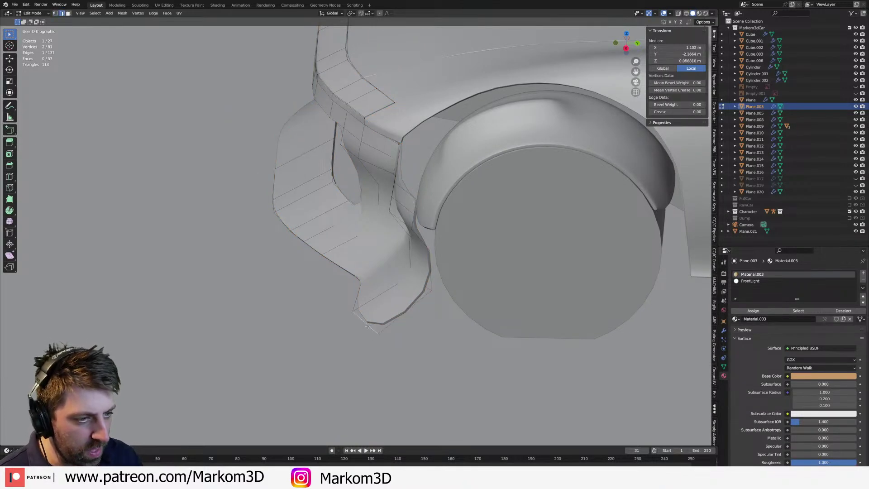
key(KP_7)
key(g)
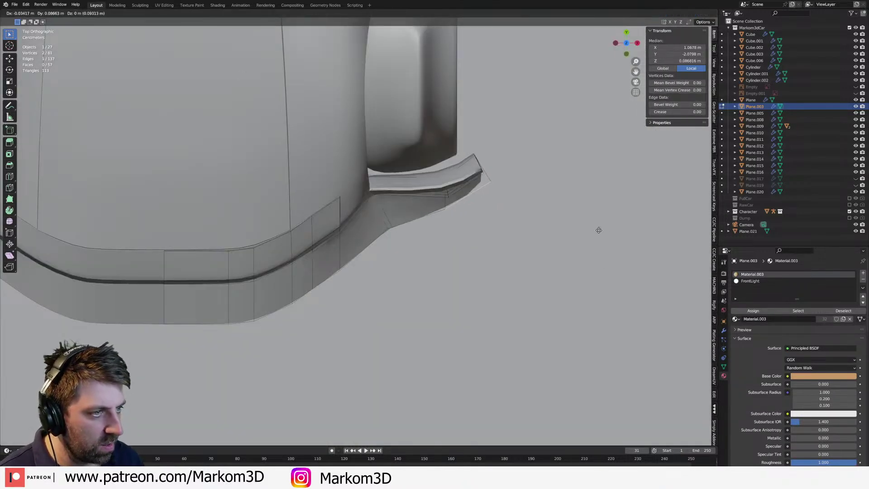
click(595, 225)
- Examine the new bumper sides and grille opening in object mode, from afar and close to the front wheel
scroll(595, 226, down, 4)
middle_drag(595, 225, 511, 379)
key(Tab)
scroll(584, 174, down, 2)
click(519, 144)
scroll(518, 144, up, 2)
scroll(536, 265, up, 2)
scroll(536, 265, down, 3)
scroll(503, 246, up, 3)
scroll(503, 246, down, 3)
scroll(485, 217, up, 3)
scroll(485, 218, down, 3)
scroll(522, 342, up, 3)
ctrl+middle_drag(522, 345, 529, 295)
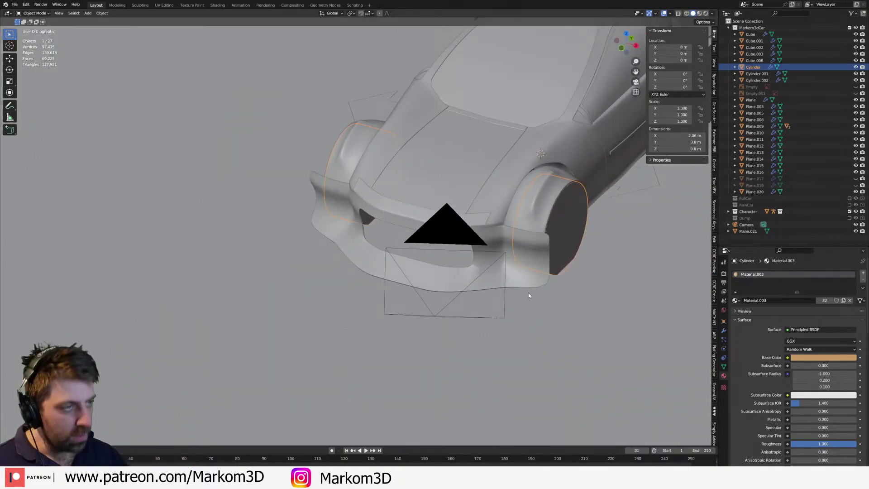
ctrl+middle_drag(528, 297, 589, 196)
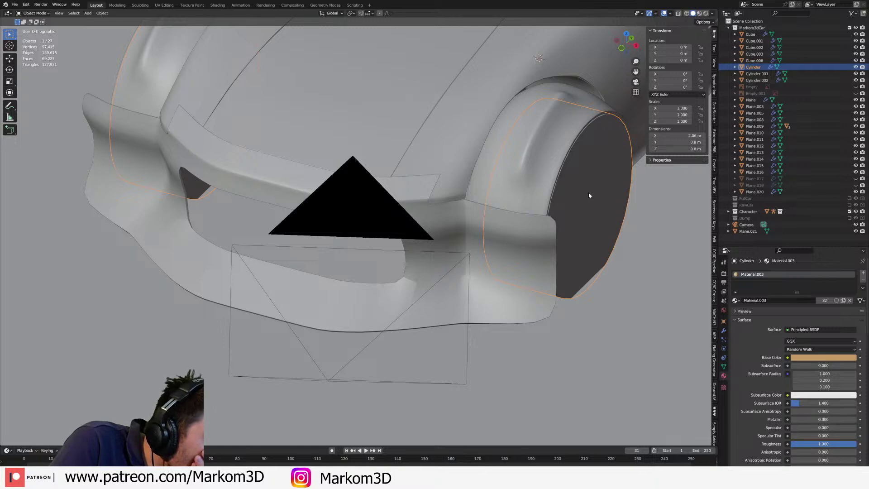
mouse_move(589, 195)
ctrl+middle_down()
mouse_move(599, 267)
mouse_move(602, 182)
mouse_move(601, 193)
ctrl+middle_up()
shift+middle_drag(601, 193, 463, 232)
scroll(510, 192, down, 3)
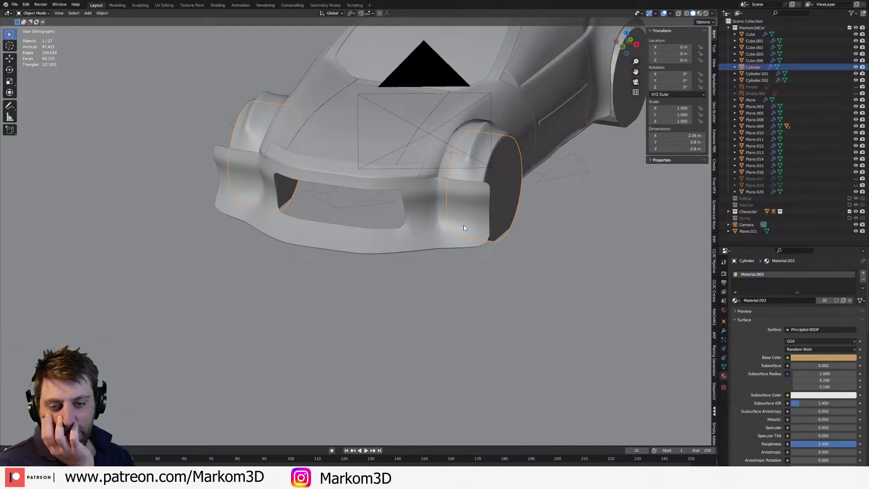
middle_drag(463, 227, 455, 199)
- Select the front wheel arch covers and hide them
click(458, 194)
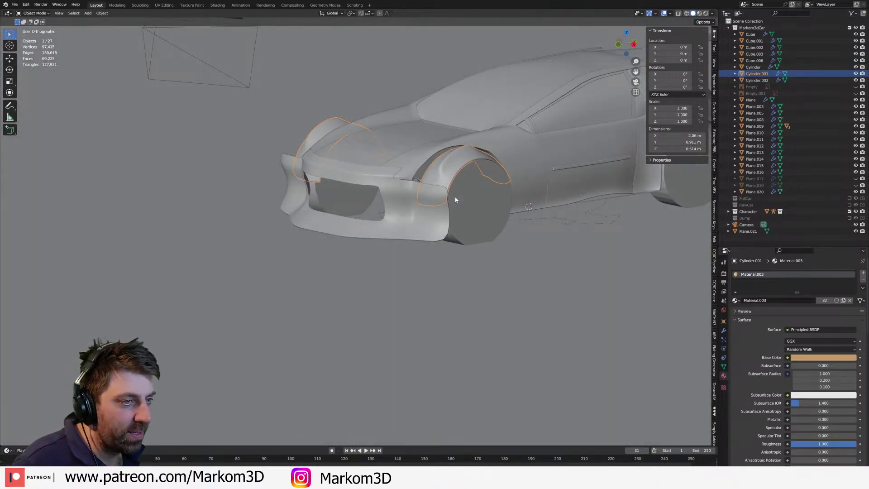
middle_drag(454, 196, 383, 220)
key(h)
- Open the car body mesh for editing, select the edge loop along the front wheel opening, and view it from above
click(429, 210)
scroll(430, 211, up, 1)
key(Tab)
scroll(466, 198, up, 1)
alt+click(461, 194)
scroll(448, 195, up, 1)
key(KP_7)
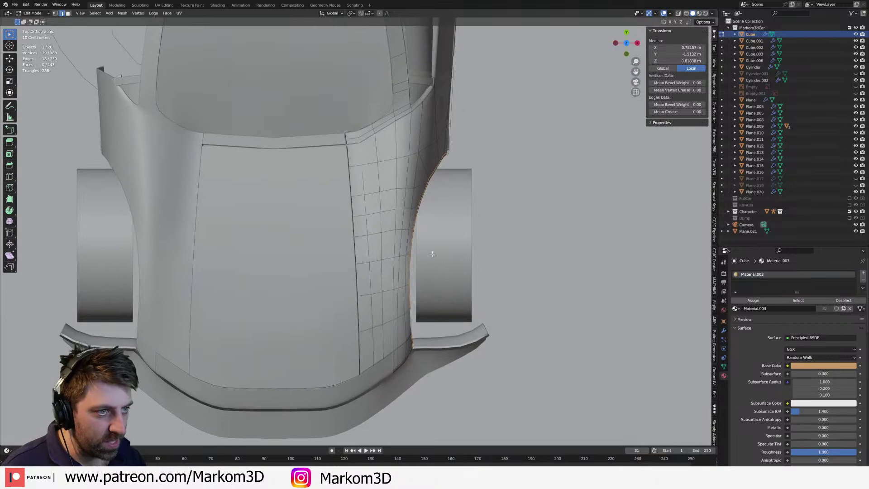
- Try extruding the wheel opening's edge loop outward along X, and undo the extrusion
key(e)
key(x)
click(490, 254)
middle_drag(489, 253, 446, 275)
key(ctrl+z)
- In top view, extrude the wheel opening's edge loop about 0.23 m outward over the wheel and scale it to 0 along X
scroll(434, 276, up, 2)
shift+middle_drag(341, 308, 384, 303)
scroll(385, 304, up, 4)
scroll(385, 304, up, 1)
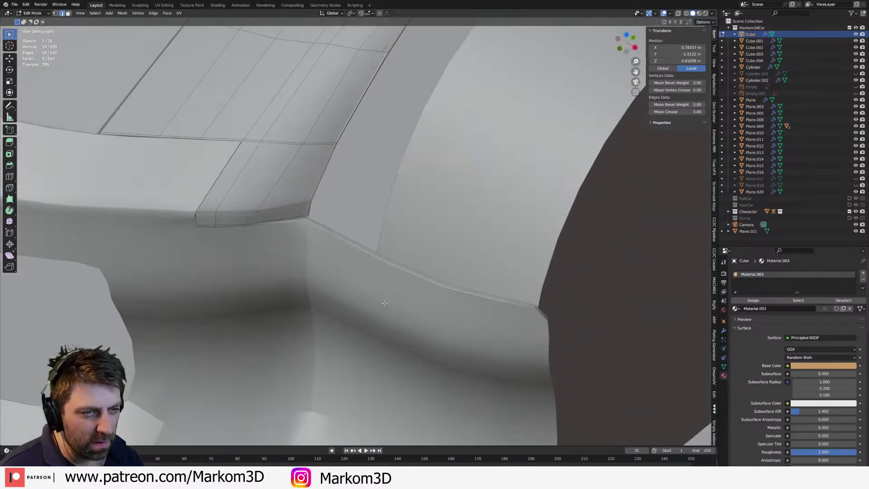
scroll(400, 177, down, 5)
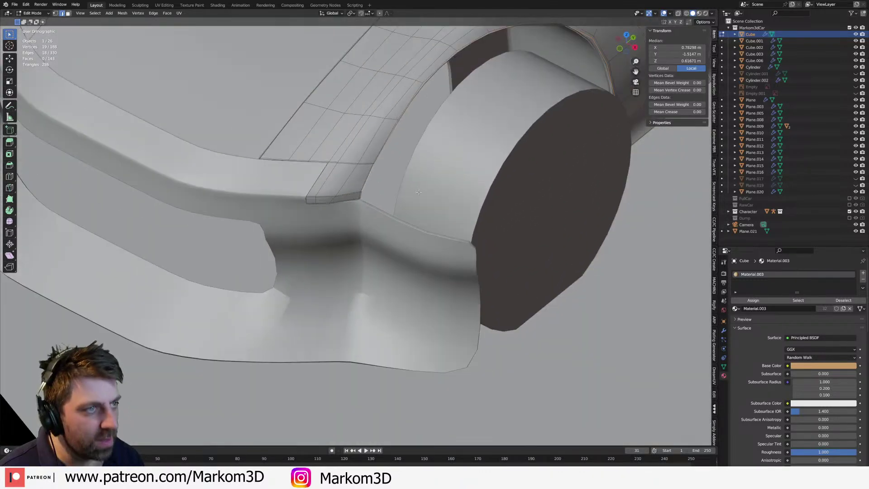
key(KP_7)
scroll(416, 212, up, 4)
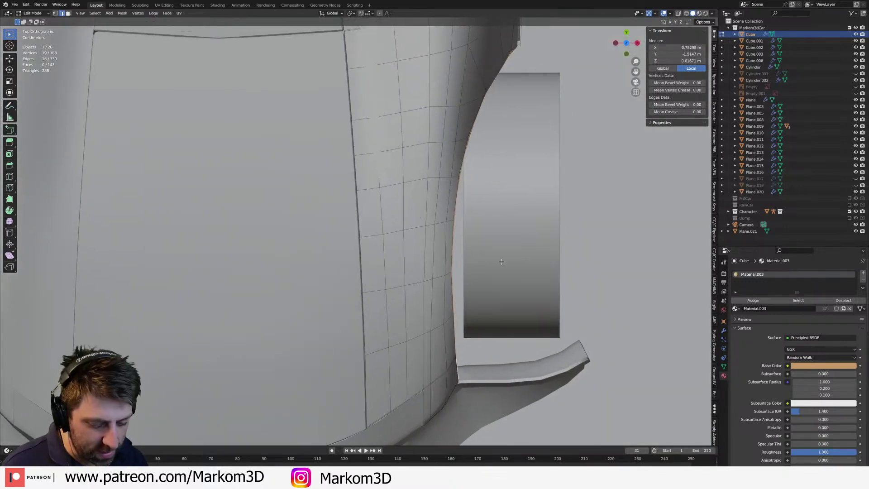
key(e)
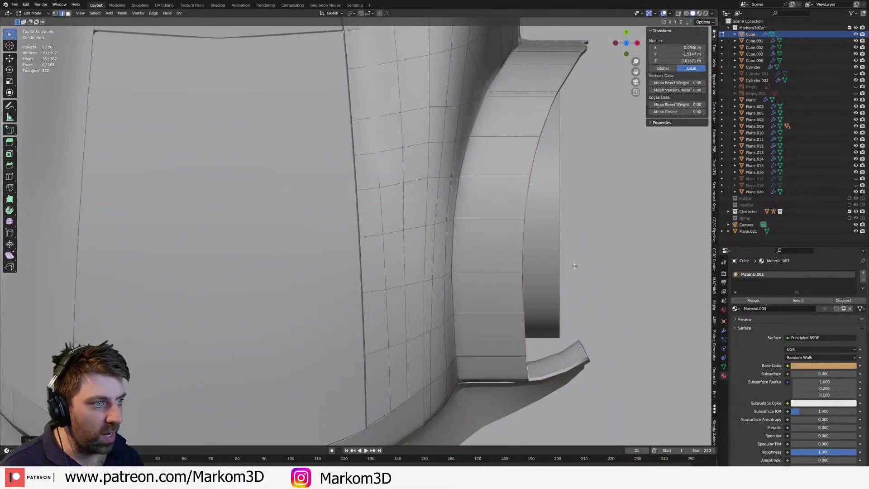
key(s)
key(x)
key(0)
key(Return)
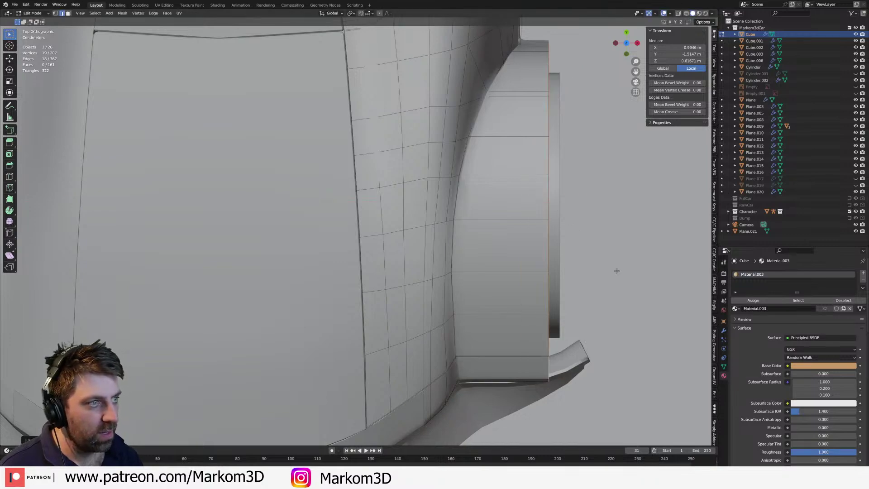
- Move the front wheel arch's outer edge loop about 0.07 m outward along X
key(g)
key(x)
click(640, 272)
middle_drag(640, 272, 416, 223)
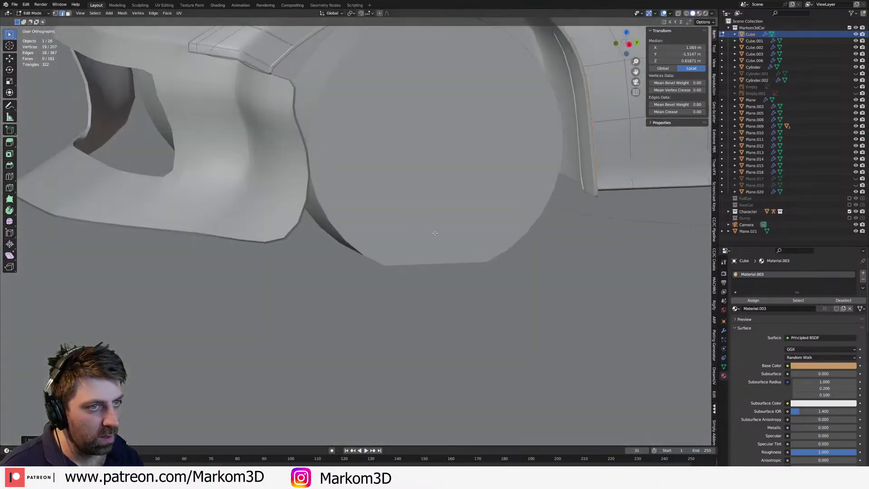
scroll(416, 223, down, 10)
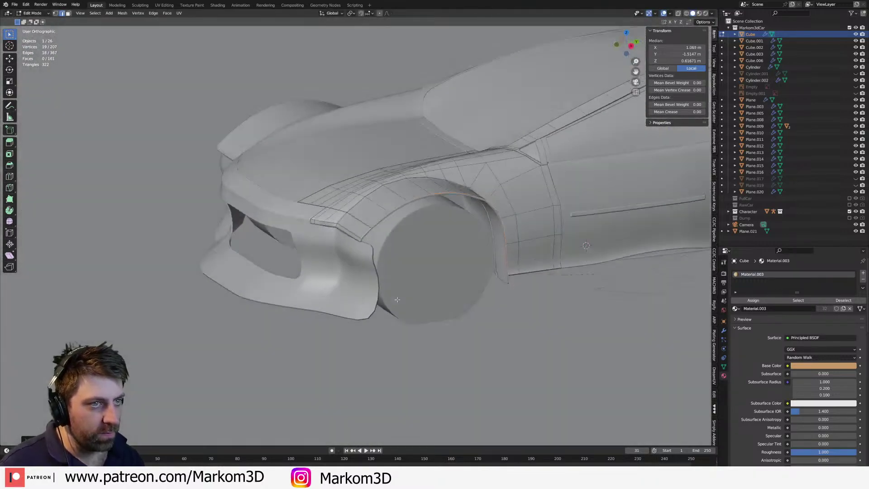
middle_drag(397, 299, 418, 319)
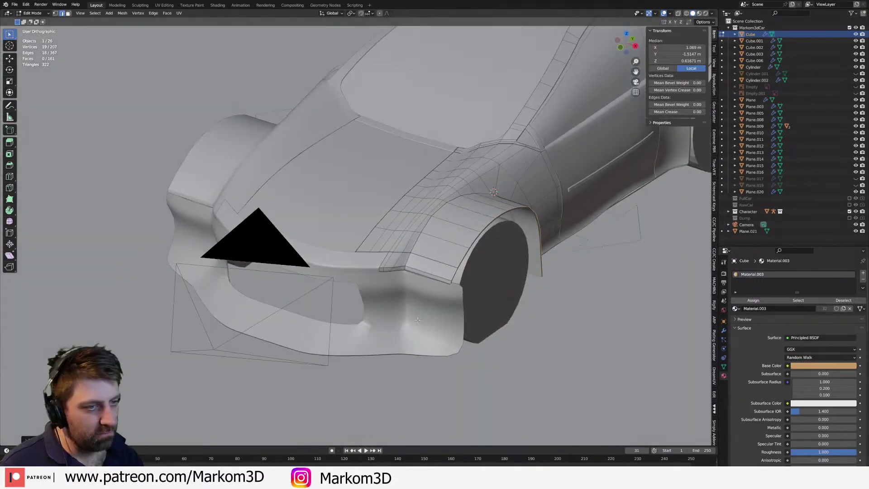
scroll(417, 320, up, 3)
key(Tab)
click(429, 285)
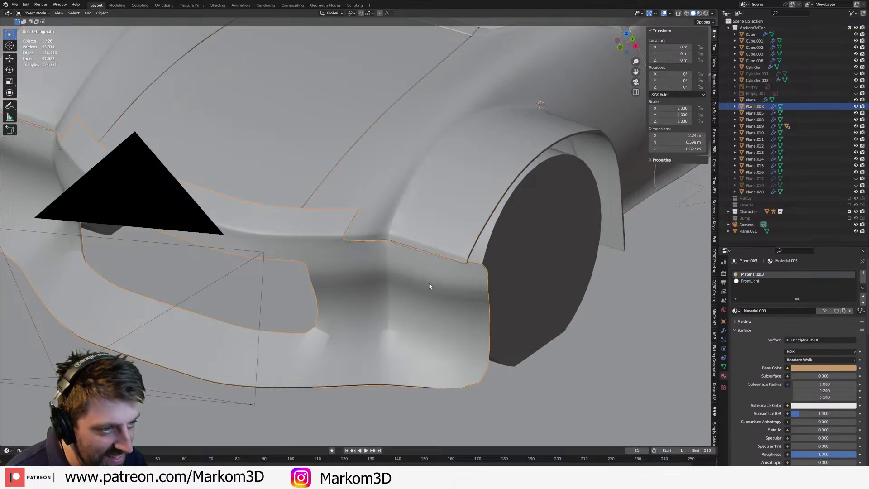
key(Tab)
middle_drag(430, 286, 461, 310)
key(Tab)
click(455, 272)
key(Tab)
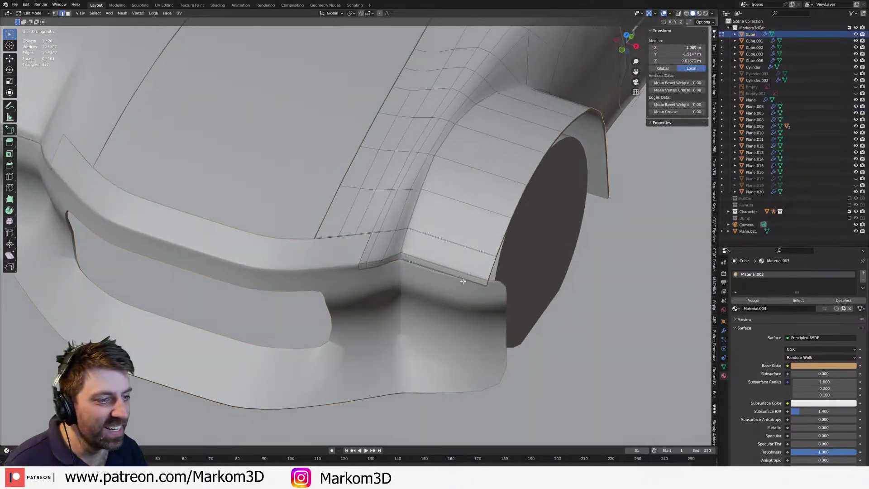
- In top view, add a loop cut along the front arch extension, between the body and its outer edge
key(KP_7)
key(z)
scroll(461, 280, up, 1)
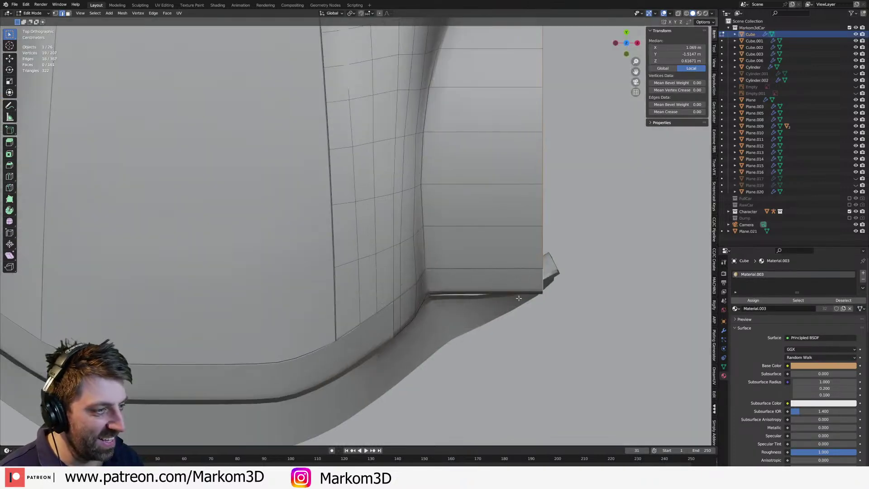
key(z)
click(512, 304)
key(ctrl+r)
click(508, 294)
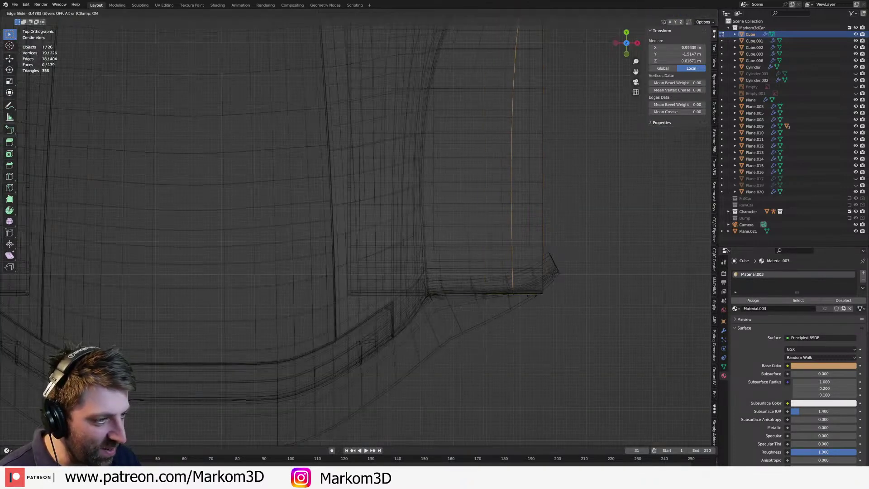
click(541, 293)
- Select the arch's front outer corner edges and move them about 0.12 m rearward and slightly outward with smooth proportional editing
key(z)
click(534, 294)
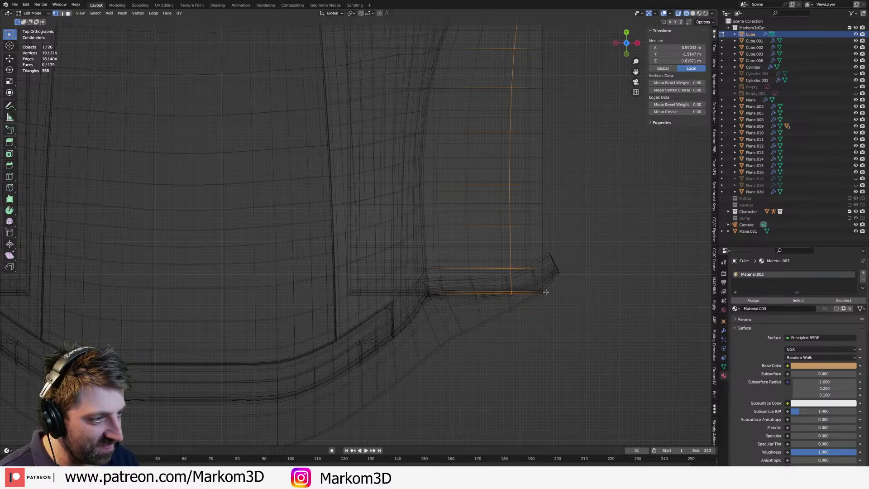
click(546, 292)
ctrl+click(548, 294)
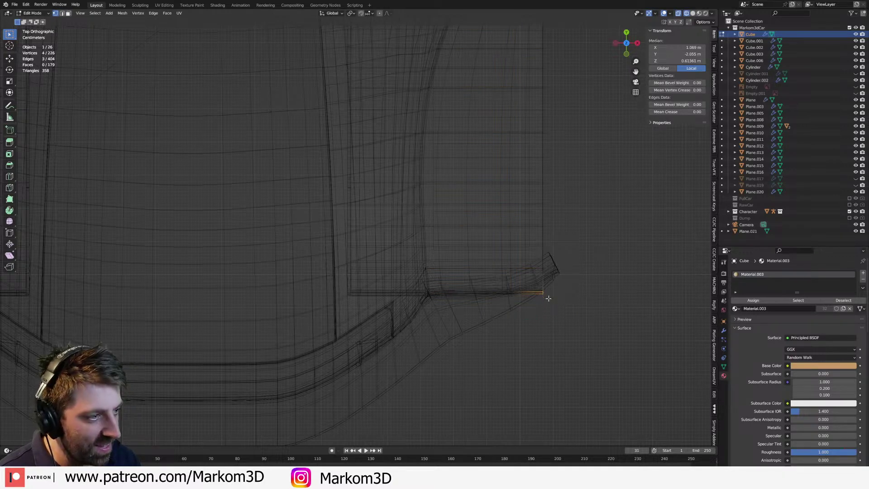
key(g)
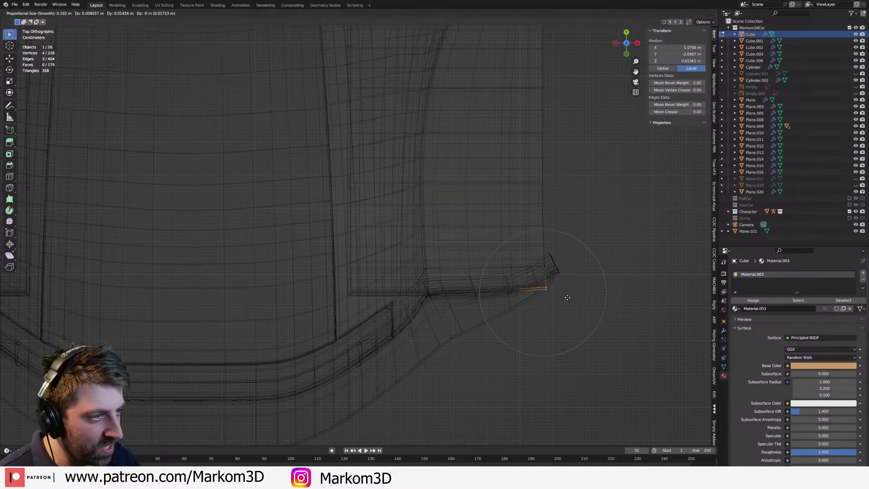
click(571, 265)
key(z)
click(608, 267)
- Lower the arch's front corner about 0.02 m along Z, and the neighbouring front-edge vertex about 0.01 m, towards the bumper
middle_drag(604, 267, 522, 227)
key(g)
key(z)
click(521, 234)
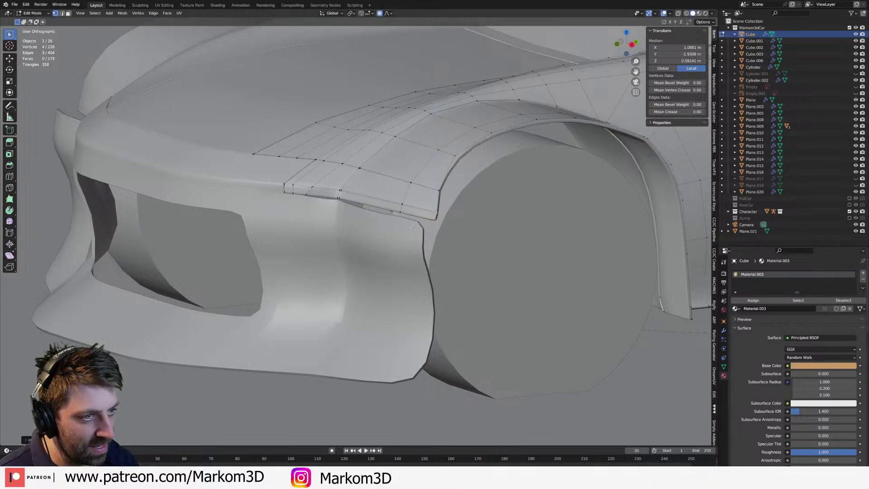
click(406, 214)
key(g)
key(z)
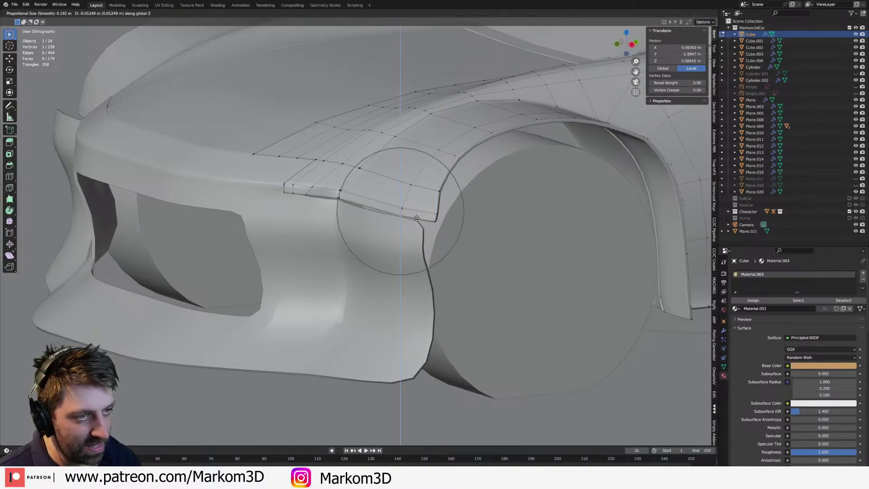
click(416, 218)
- Leave mesh editing and examine the reshaped front end and its position over the ground plane from several angles
middle_drag(417, 227, 491, 280)
scroll(490, 279, down, 3)
key(Tab)
scroll(606, 300, down, 3)
click(608, 301)
middle_drag(620, 314, 640, 327)
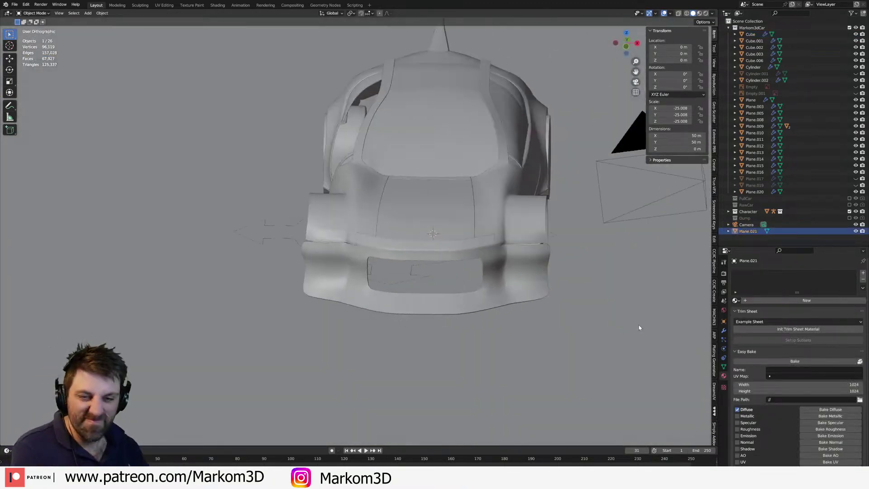
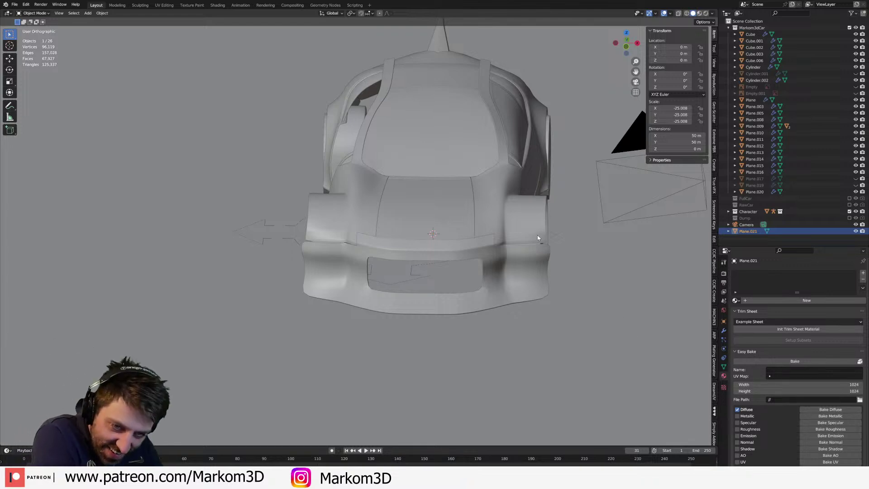
middle_drag(538, 228, 488, 235)
middle_drag(461, 172, 464, 215)
scroll(488, 238, down, 10)
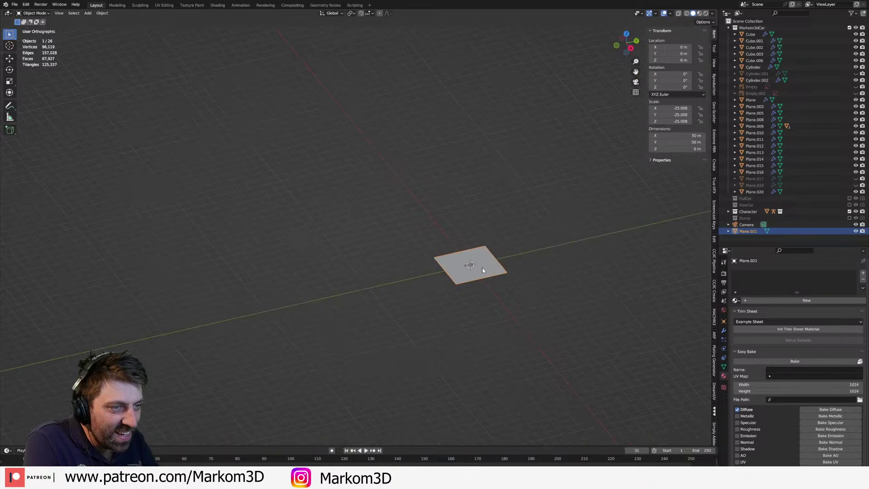
scroll(480, 268, up, 10)
scroll(237, 231, down, 8)
shift+middle_drag(238, 231, 422, 262)
scroll(601, 296, up, 5)
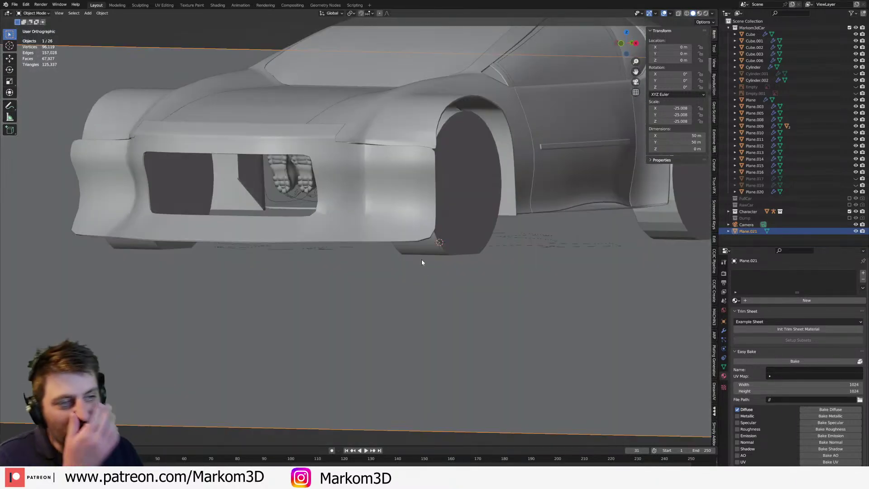
- Open the front wheel cylinder for editing in right side view and scale the whole mesh to about 0.94
click(399, 173)
middle_drag(399, 173, 368, 259)
scroll(402, 190, up, 1)
scroll(402, 190, down, 5)
scroll(374, 299, up, 2)
click(374, 299)
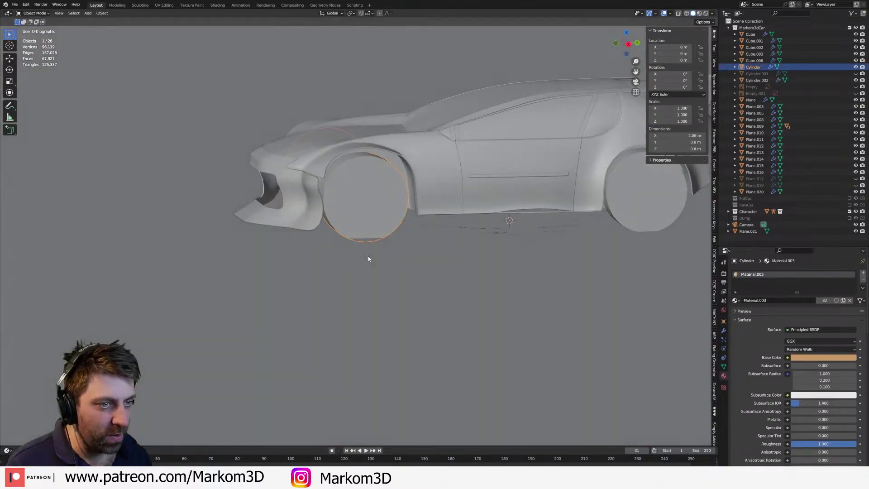
key(KP_3)
key(Tab)
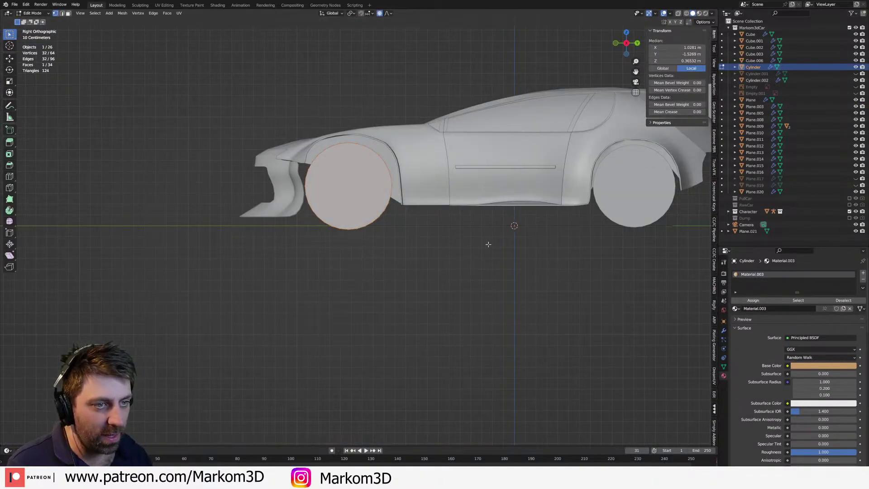
key(s)
click(481, 234)
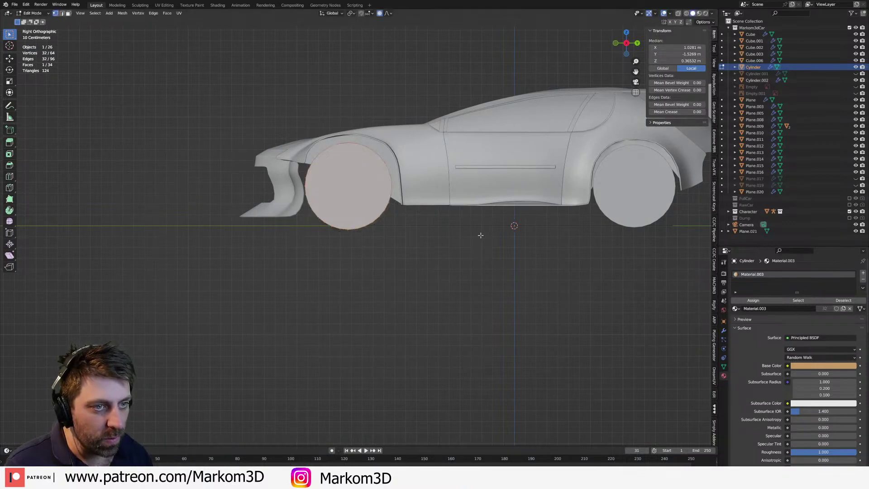
key(s)
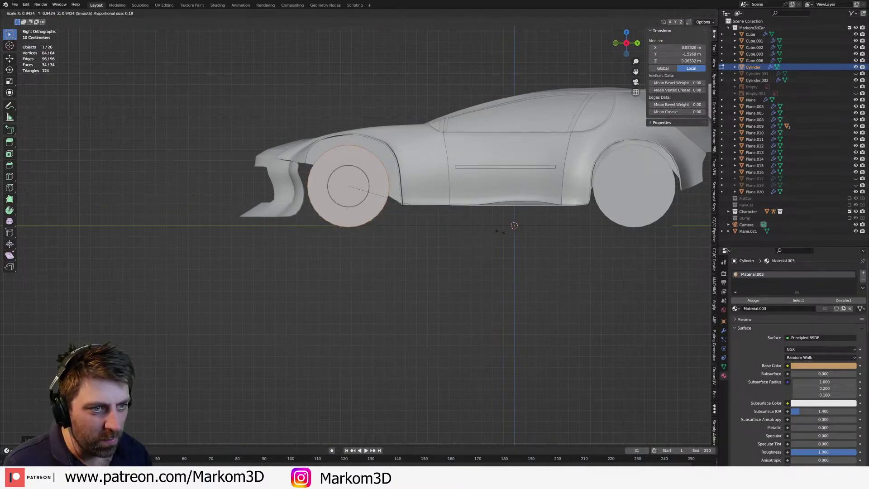
click(499, 231)
key(Tab)
- Reopen the body mesh, select the front arch's outer edge loop and Shrink/Fatten it closer around the wheel with proportional editing
middle_drag(320, 246, 384, 272)
key(Tab)
key(Tab)
click(412, 187)
middle_drag(412, 188, 462, 220)
key(Tab)
scroll(435, 208, up, 2)
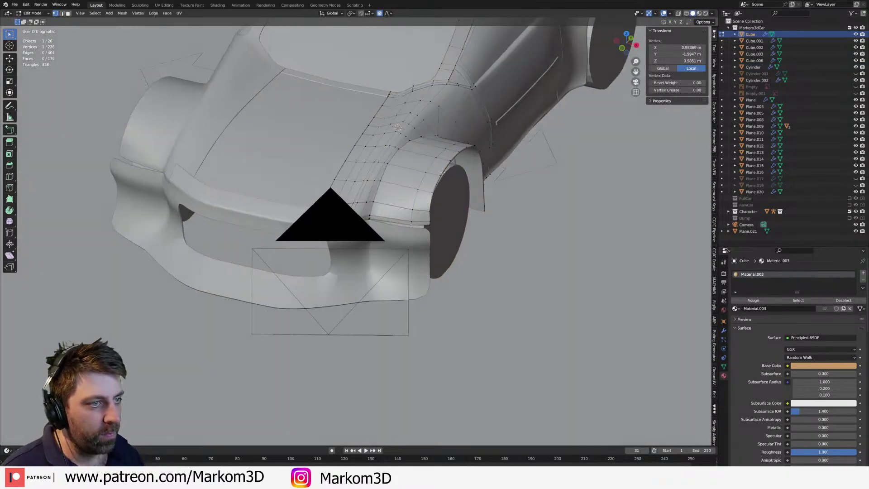
alt+click(442, 172)
middle_drag(442, 172, 561, 317)
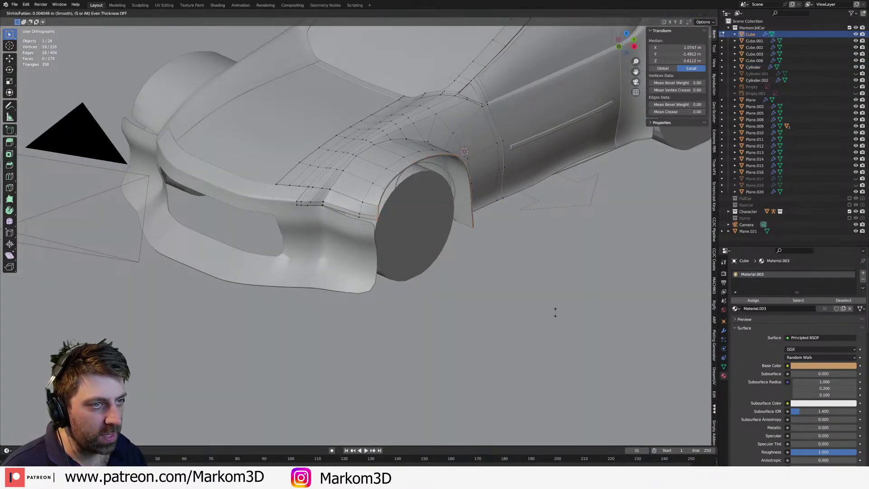
key(alt+s)
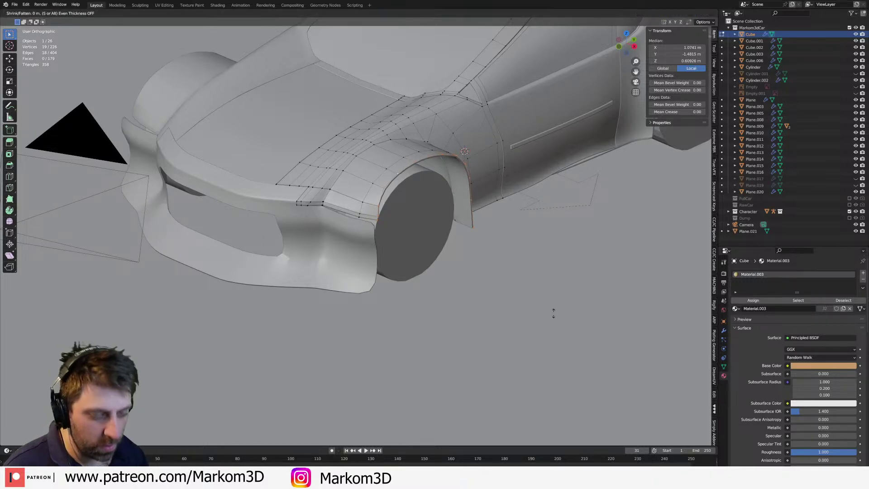
click(570, 340)
key(Tab)
middle_drag(570, 340, 351, 292)
- Select the outer edges at the arch's front corner and shift them along Y with proportional editing to meet the bumper
key(Tab)
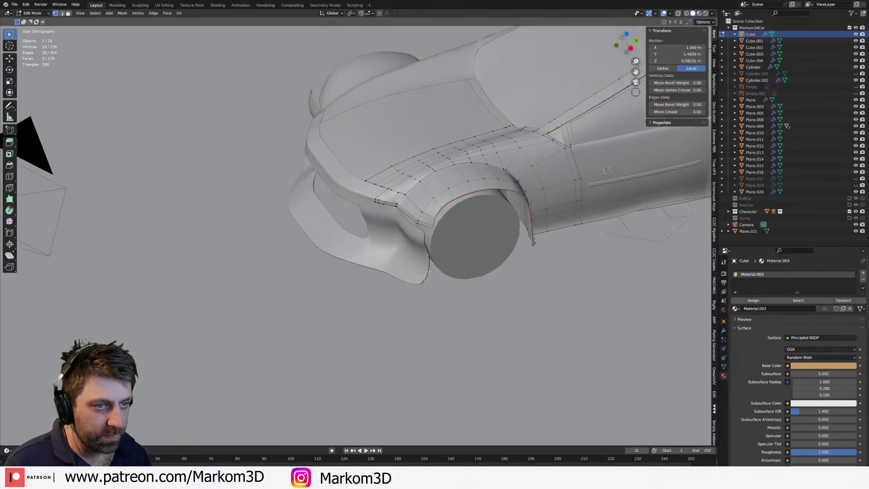
scroll(431, 201, up, 7)
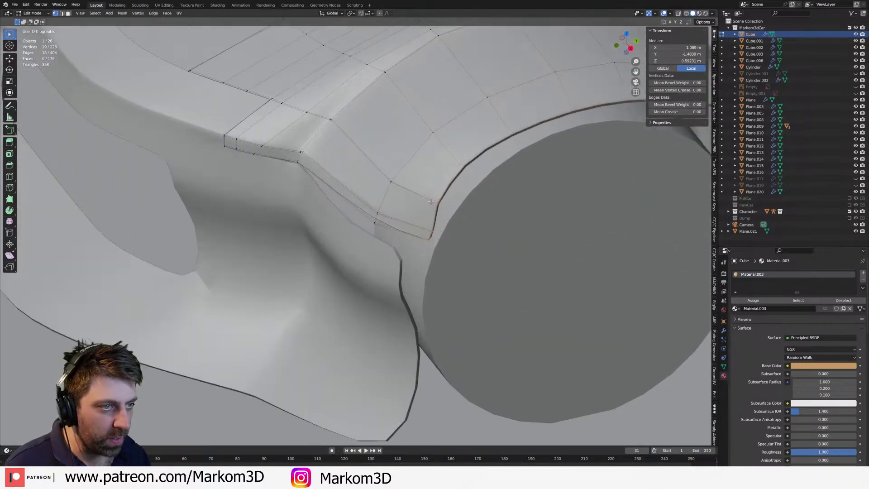
click(431, 231)
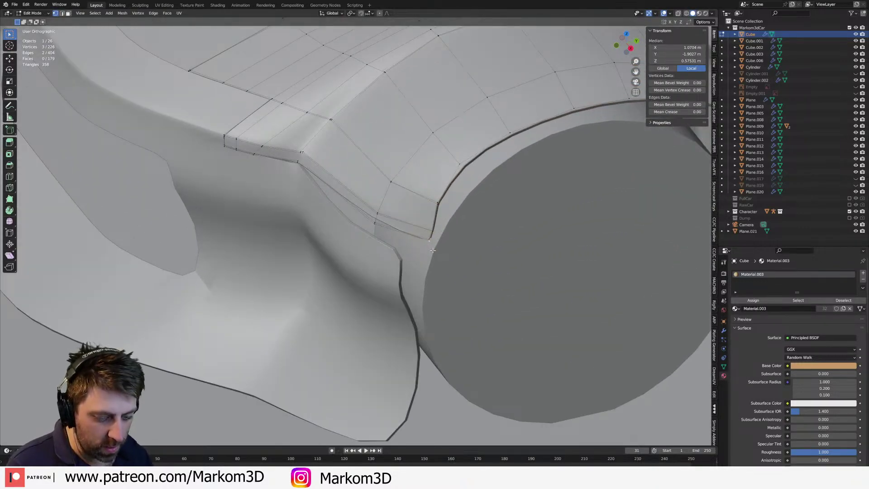
key(g)
key(y)
key(Escape)
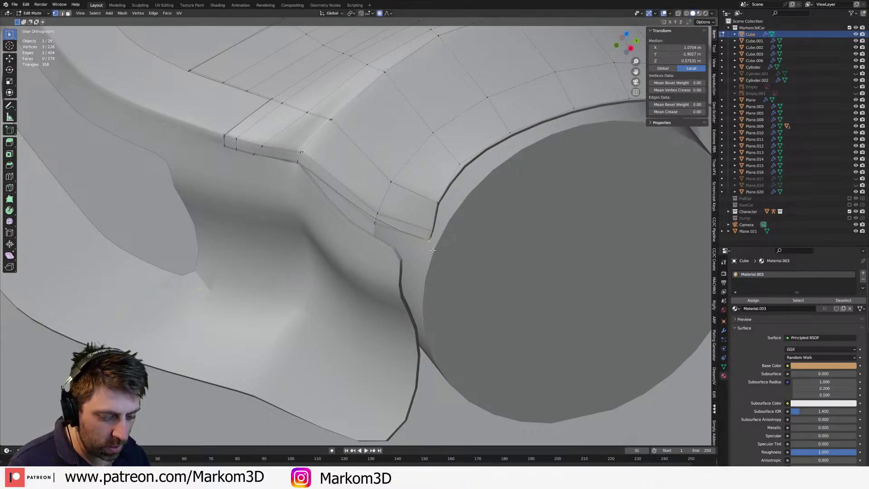
key(g)
key(y)
click(416, 244)
- Open the front bumper mesh, select the edge loop on its side extension and move it about 0.02 m along Y with proportional editing
middle_drag(415, 244, 356, 293)
click(454, 190)
click(432, 211)
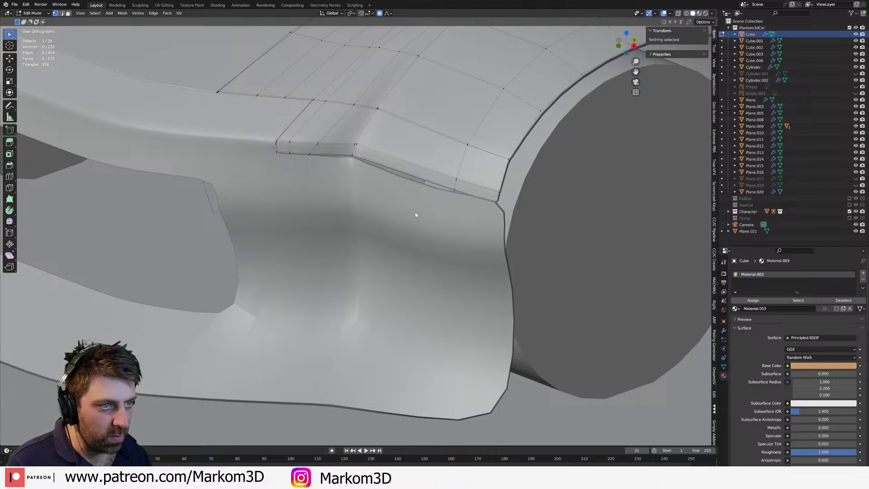
key(Tab)
click(431, 211)
key(Tab)
scroll(432, 211, up, 2)
alt+click(443, 202)
middle_drag(442, 202, 442, 240)
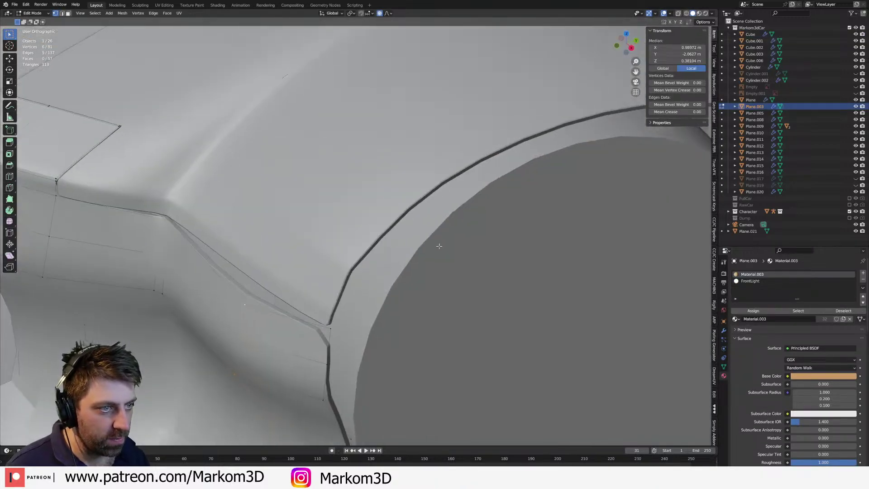
key(g)
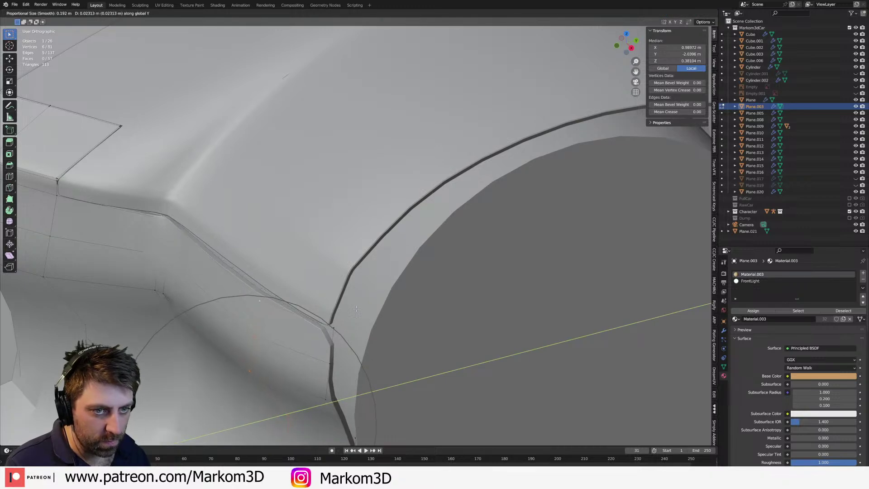
click(356, 309)
- Examine the seam between the front arch and the bumper up close, and the whole car from the front and side
scroll(356, 308, down, 5)
key(Tab)
middle_drag(333, 373, 352, 357)
key(Tab)
scroll(383, 268, up, 3)
key(Tab)
click(398, 158)
key(Tab)
scroll(402, 200, up, 2)
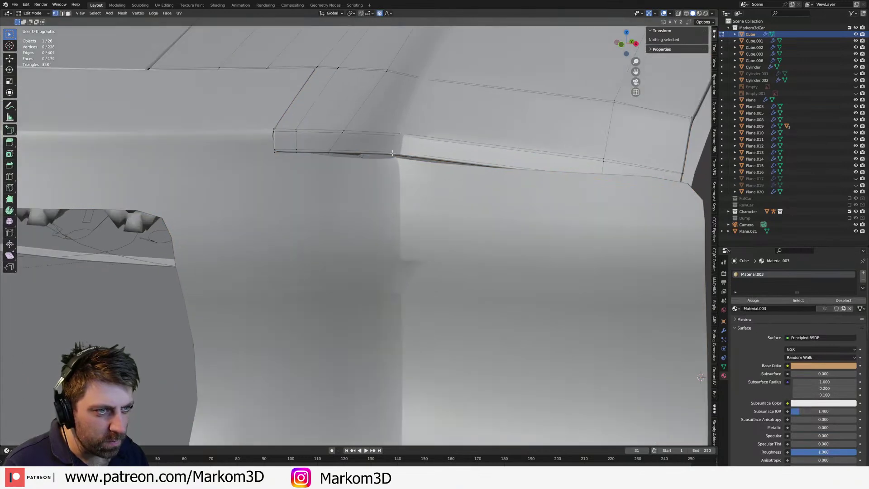
scroll(393, 156, down, 5)
key(Tab)
middle_drag(508, 300, 424, 280)
key(Tab)
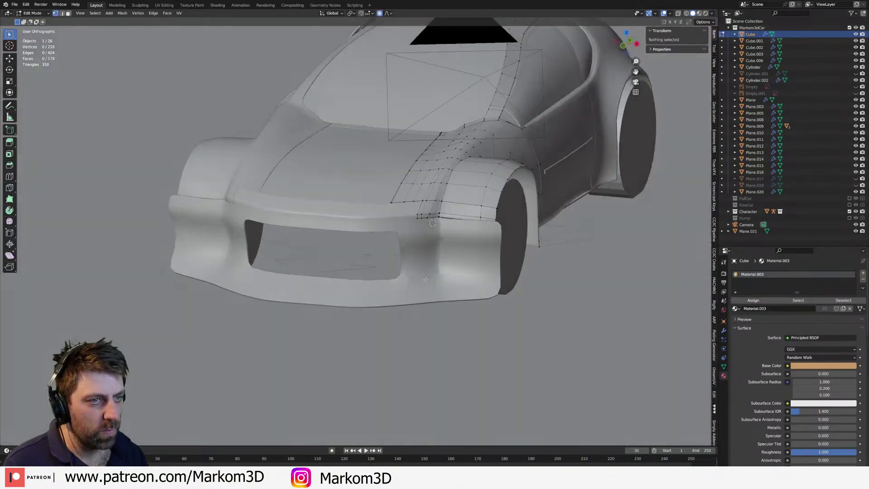
scroll(424, 280, down, 3)
key(Tab)
scroll(444, 246, down, 2)
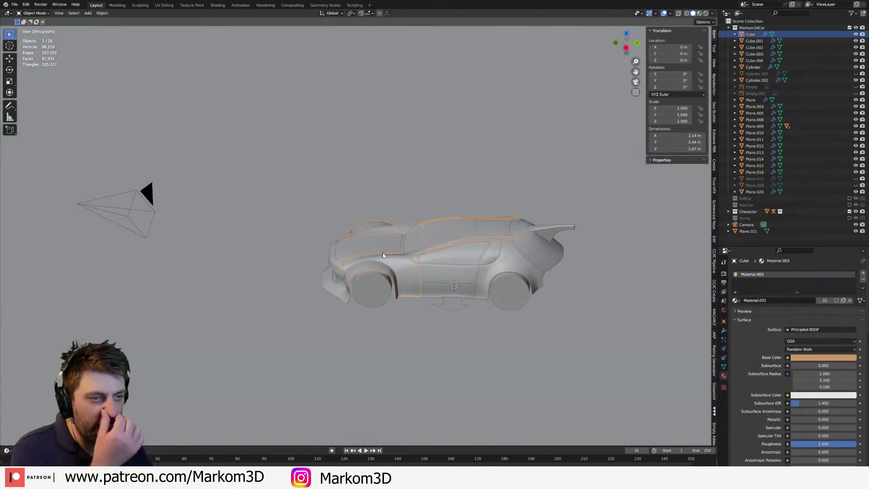
- Try to extrude the rear wheel arch's edge loop inward along X and Shrink/Fatten it with proportional editing, then undo it
middle_drag(362, 281, 376, 322)
click(377, 322)
key(Tab)
scroll(298, 331, up, 5)
middle_drag(299, 332, 453, 315)
alt+click(366, 261)
scroll(372, 273, up, 3)
key(e)
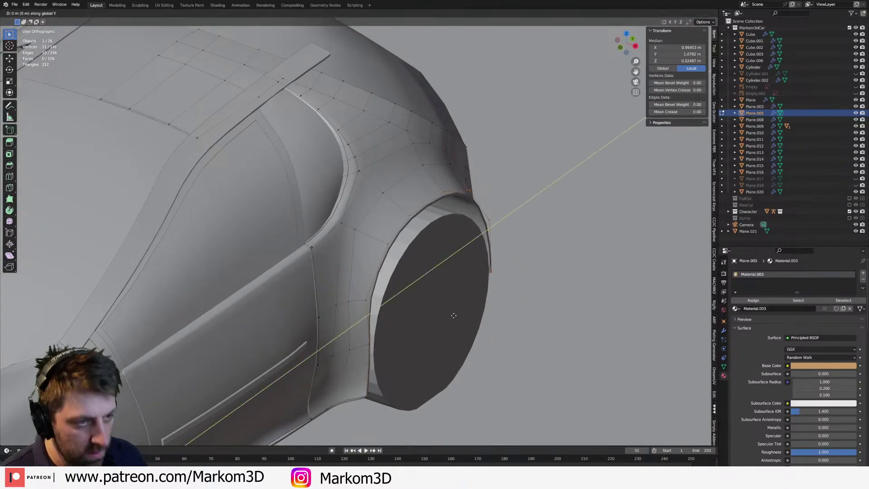
key(x)
click(461, 325)
key(alt+s)
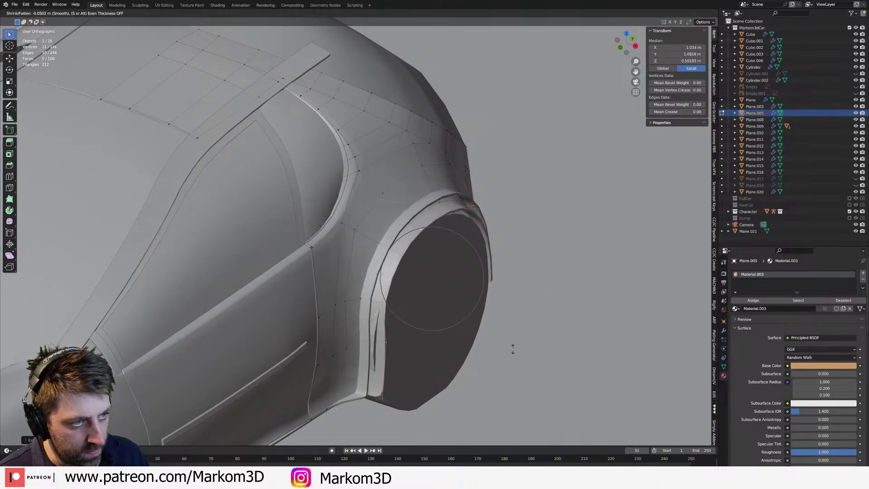
click(513, 352)
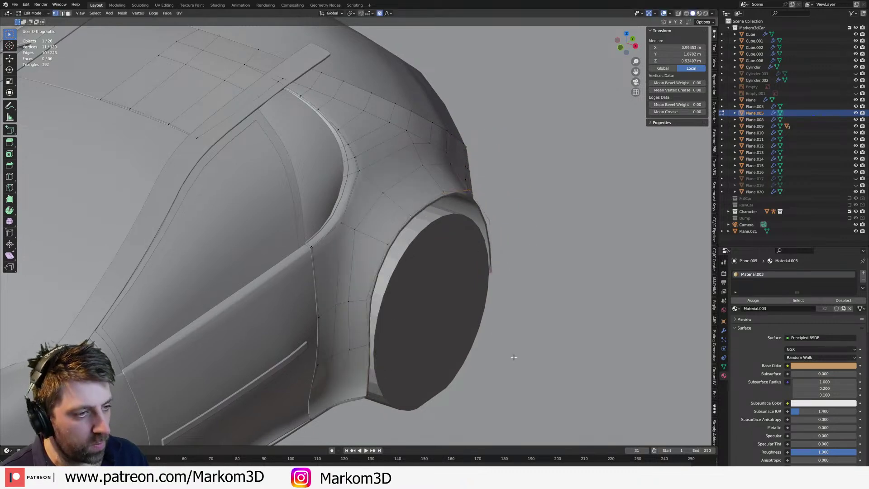
key(Tab)
- Examine the rear wheel arch and the whole car from the side, the front and in perspective
middle_drag(514, 359, 337, 351)
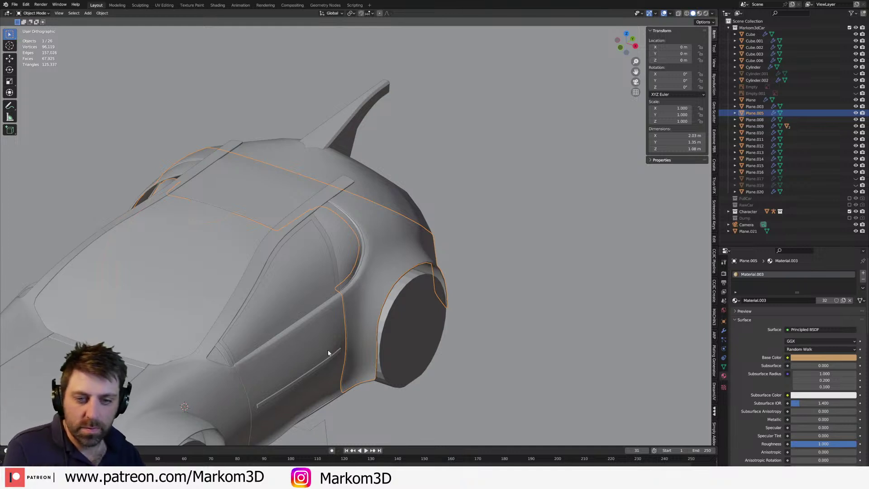
middle_drag(330, 350, 342, 314)
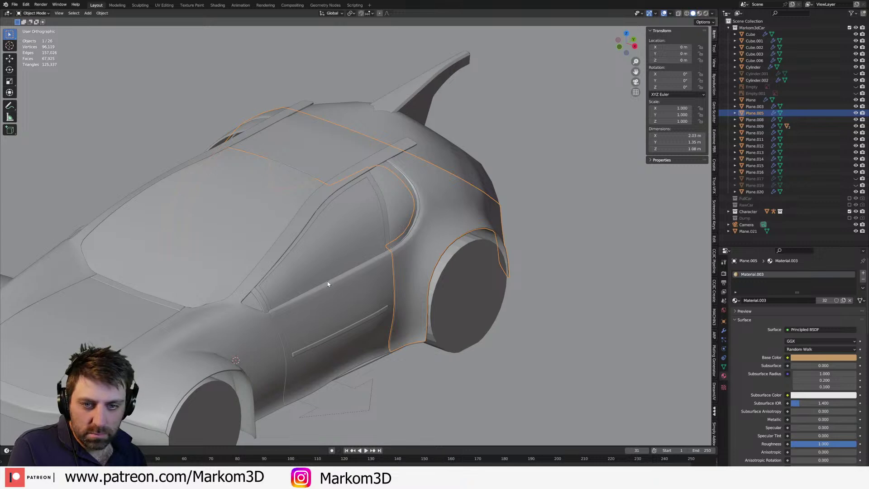
middle_drag(328, 284, 402, 229)
scroll(340, 250, up, 3)
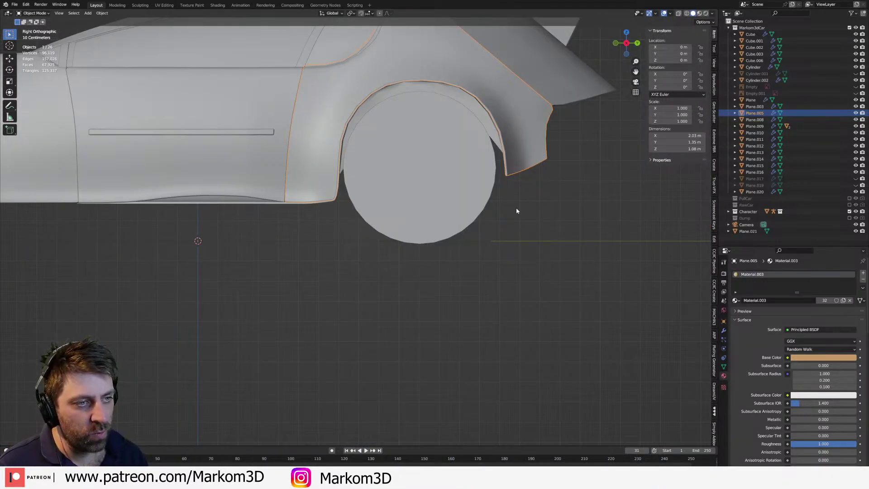
middle_drag(495, 229, 393, 172)
scroll(372, 162, up, 5)
scroll(371, 163, down, 5)
key(KP_3)
key(KP_1)
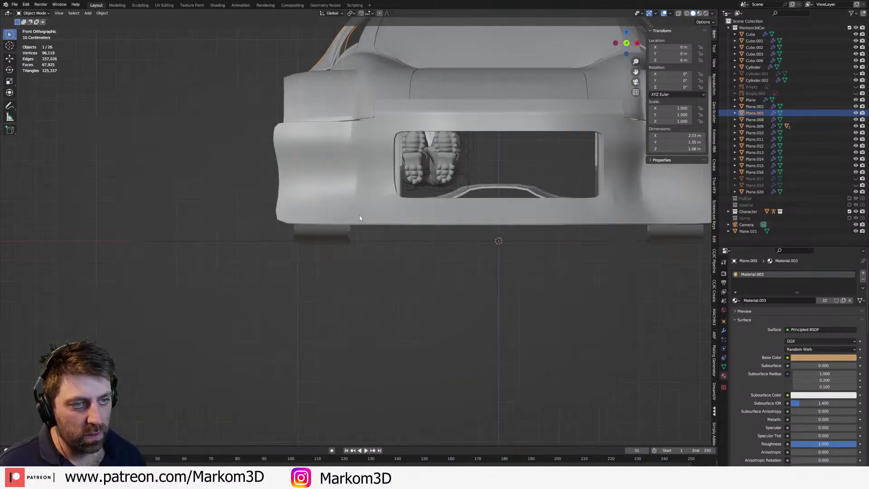
middle_drag(487, 129, 489, 296)
scroll(277, 279, down, 3)
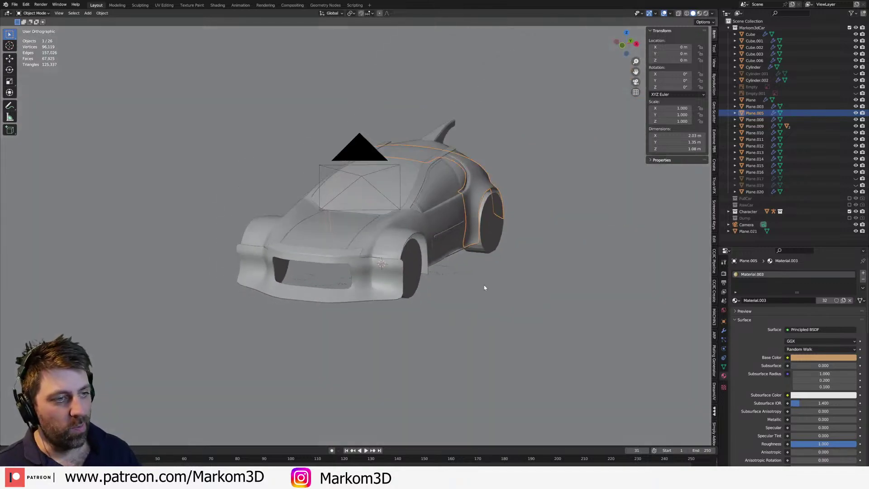
- Show the car in rendered shading and examine the front bumper and wheel arch from several angles
click(706, 13)
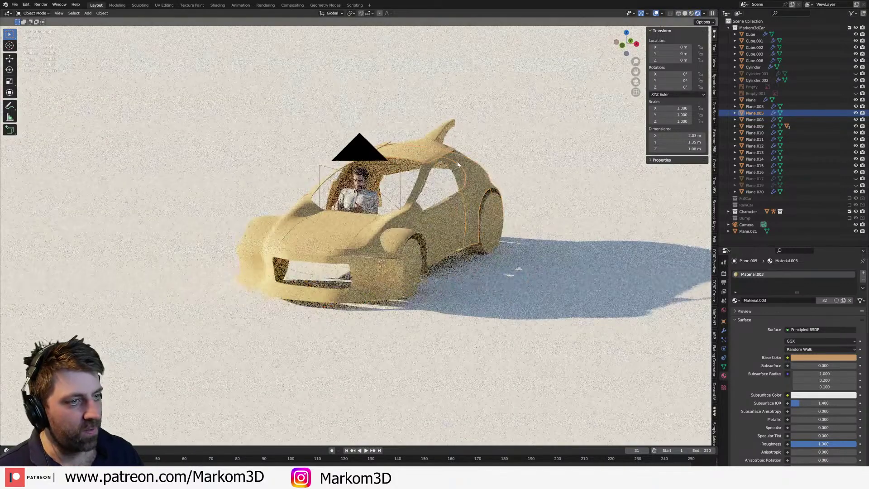
middle_drag(495, 203, 428, 206)
shift+middle_drag(312, 230, 437, 190)
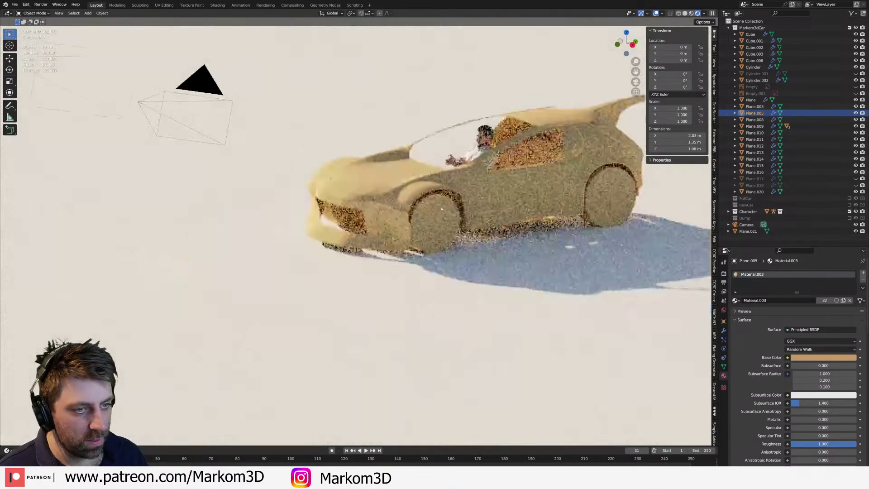
scroll(432, 194, up, 3)
click(366, 210)
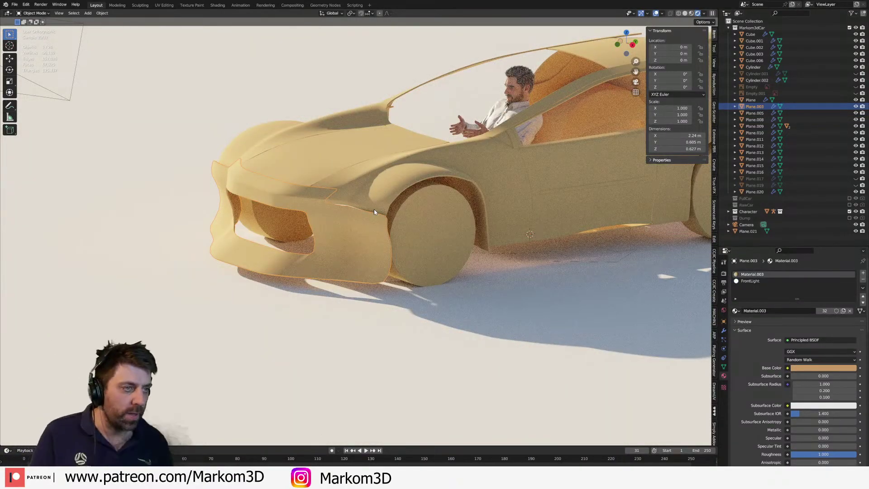
middle_drag(374, 209, 392, 211)
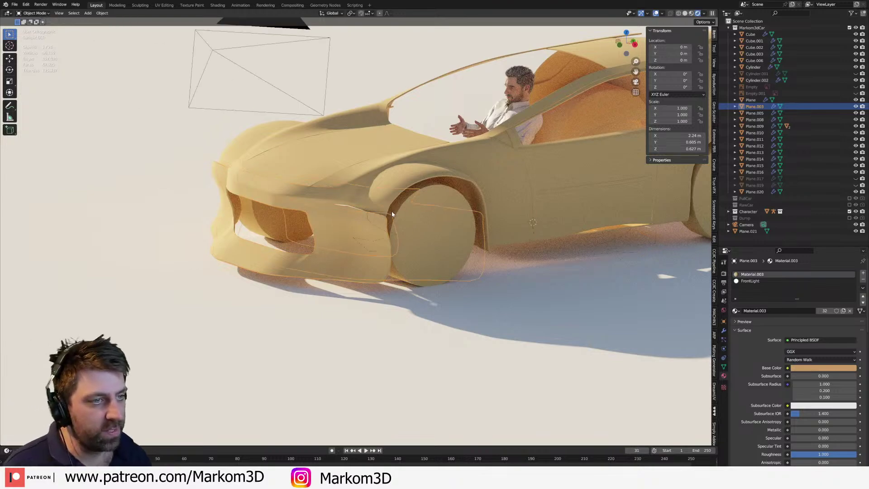
- Open the body mesh, turn off proportional editing and edge-slide the selected edge loop on the front wheel arch
click(485, 195)
key(Tab)
scroll(453, 204, up, 5)
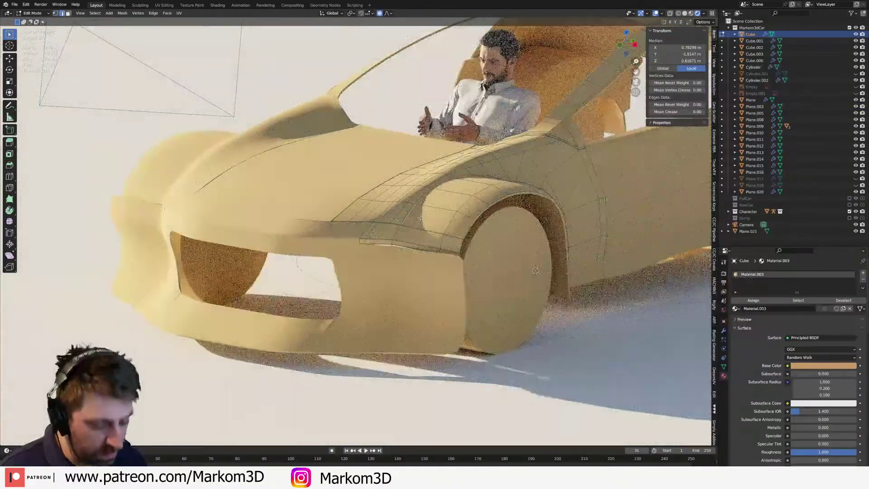
key(g)
key(g)
right_click(424, 222)
key(o)
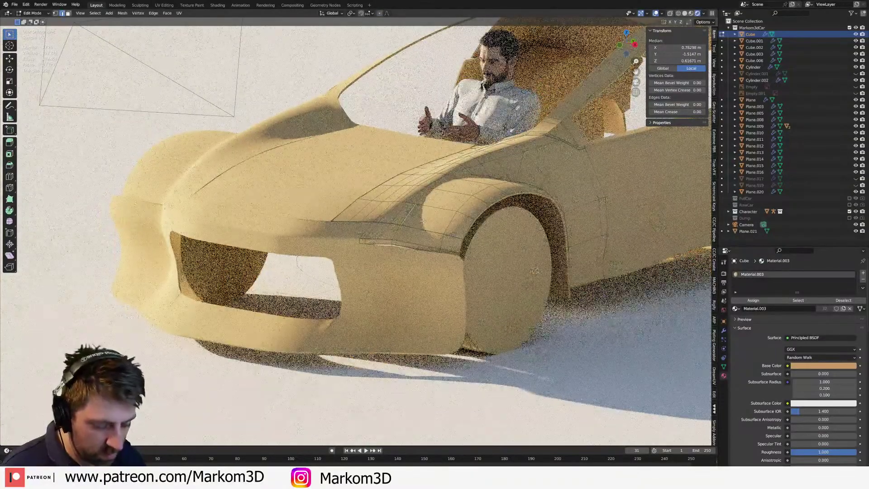
key(g)
key(g)
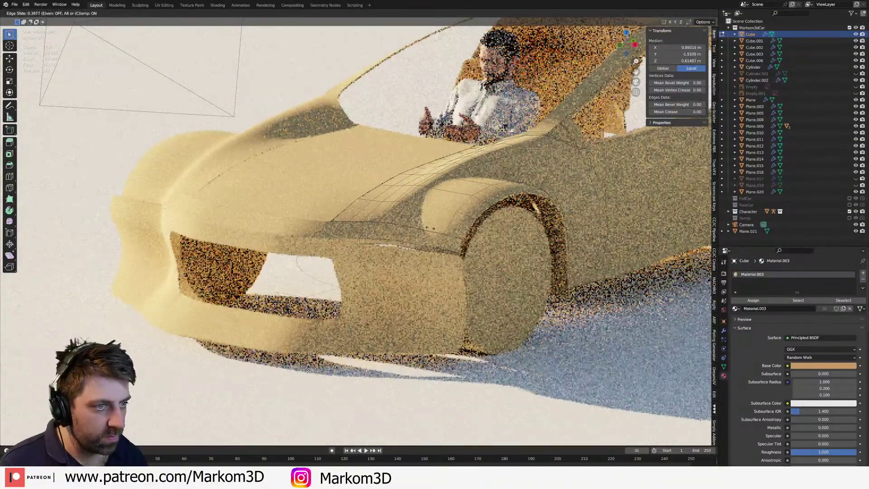
click(429, 228)
- Check the front arch in the render and return the viewport to solid shading for a close look at the wheel opening
middle_drag(430, 228, 467, 221)
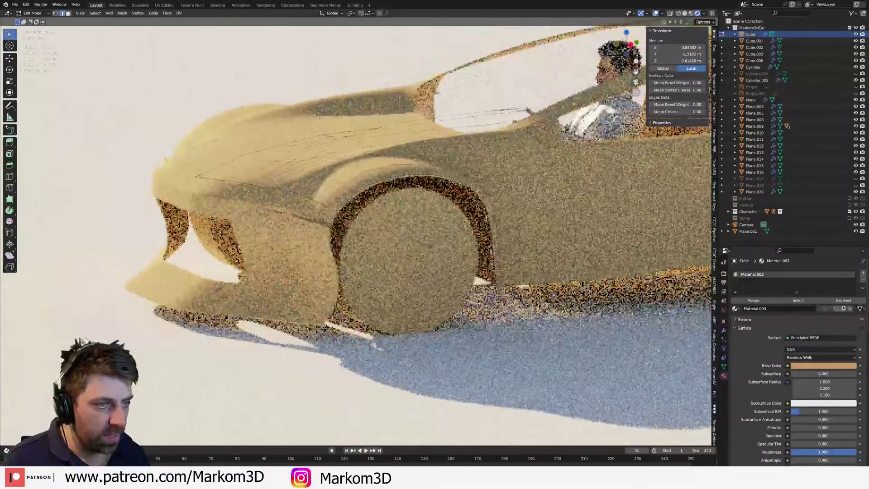
scroll(467, 221, up, 2)
scroll(466, 220, down, 3)
key(Tab)
click(685, 13)
key(Tab)
mouse_move(534, 200)
middle_down()
mouse_move(567, 206)
mouse_move(458, 242)
mouse_move(216, 291)
mouse_move(364, 256)
mouse_move(349, 254)
mouse_move(354, 244)
middle_up()
scroll(457, 242, up, 3)
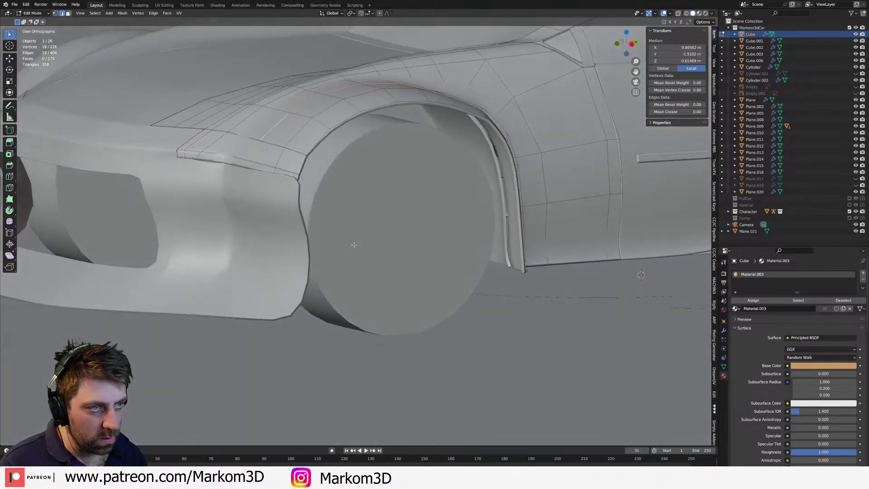
- Open the mesh of the inner liner inside the front wheel arch for editing
key(Tab)
click(504, 221)
key(Tab)
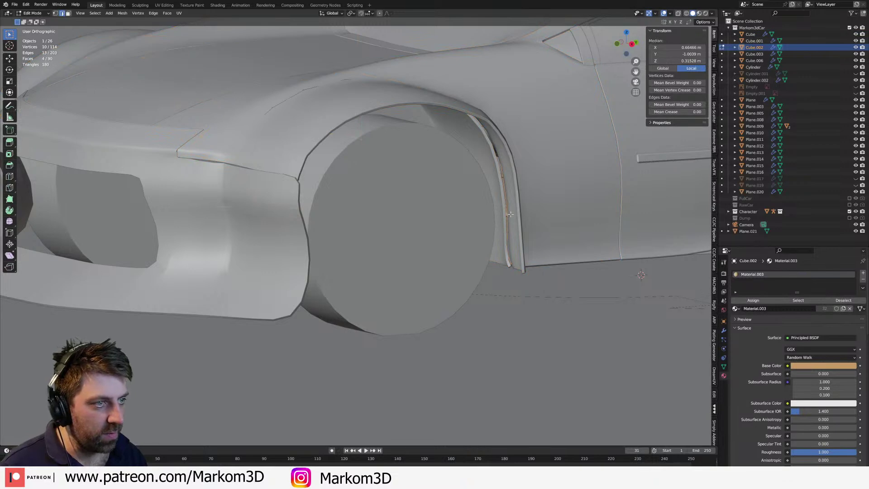
key(g)
key(y)
key(x)
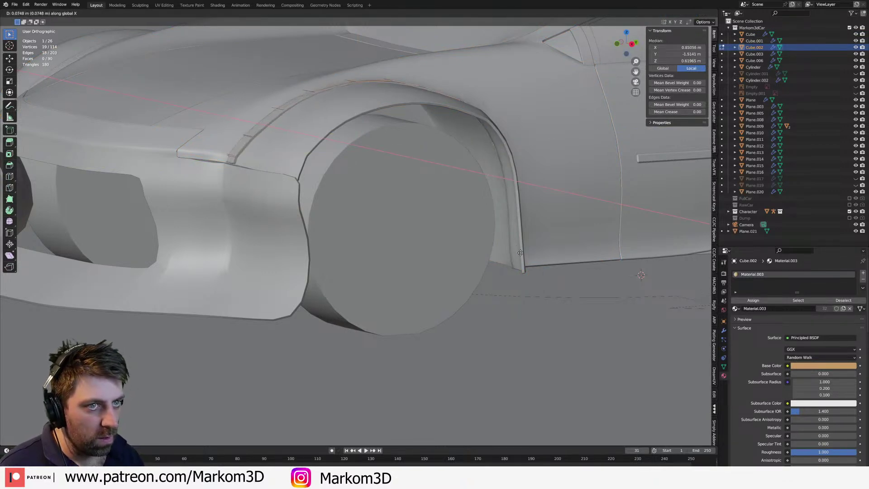
key(Escape)
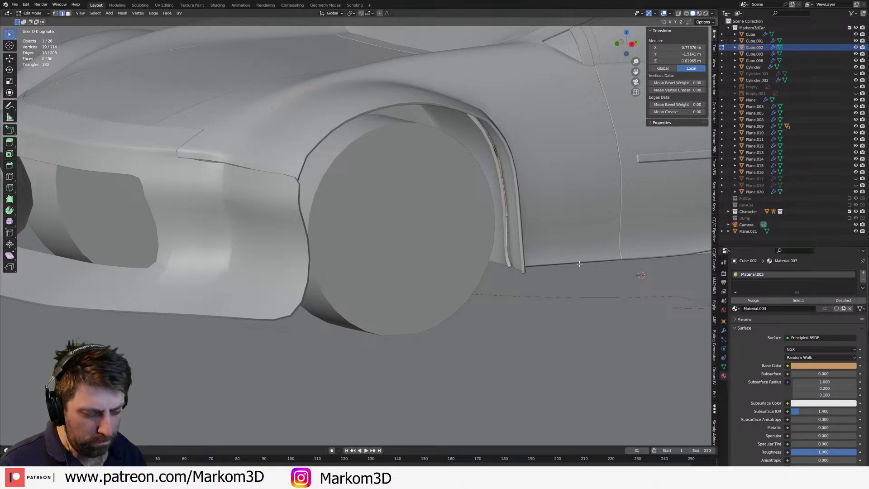
- Extrude the liner's edge loop about 0.12 m along X and scale it down to about 0.92 inside the arch
key(e)
key(x)
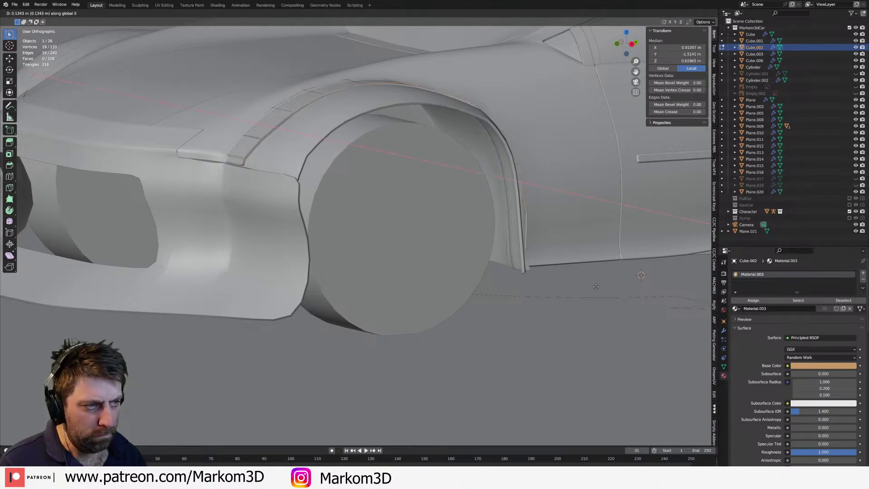
click(591, 284)
key(s)
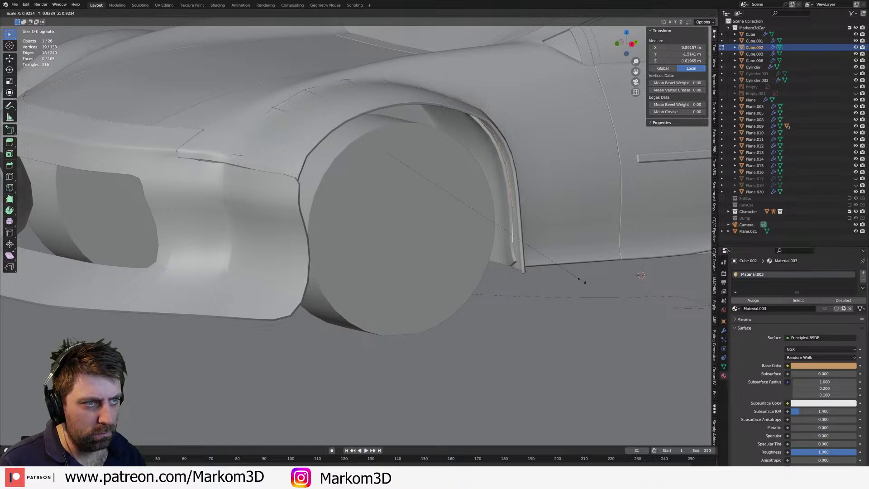
click(585, 281)
middle_drag(585, 281, 547, 259)
scroll(547, 259, down, 3)
key(Tab)
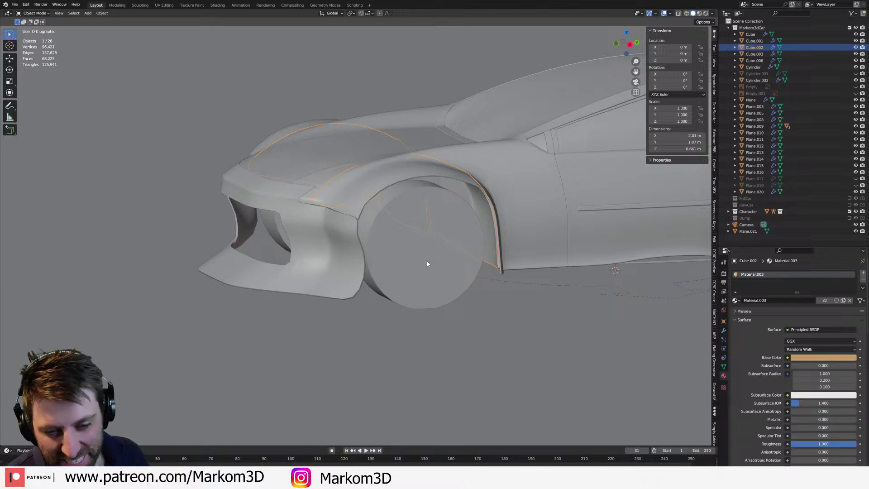
- Select the body and the front bumper and open both meshes together for editing at their seam
middle_drag(385, 258, 413, 196)
scroll(463, 253, down, 4)
click(423, 280)
scroll(462, 276, up, 2)
key(Tab)
key(Tab)
scroll(419, 258, up, 2)
click(414, 199)
scroll(414, 199, up, 3)
key(Tab)
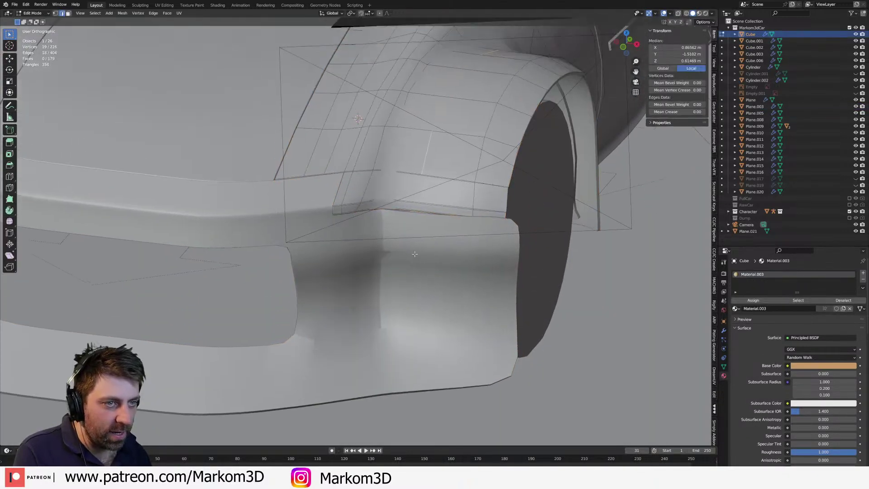
key(Tab)
click(413, 295)
shift+click(428, 202)
key(Tab)
middle_drag(401, 221, 409, 225)
scroll(409, 225, up, 2)
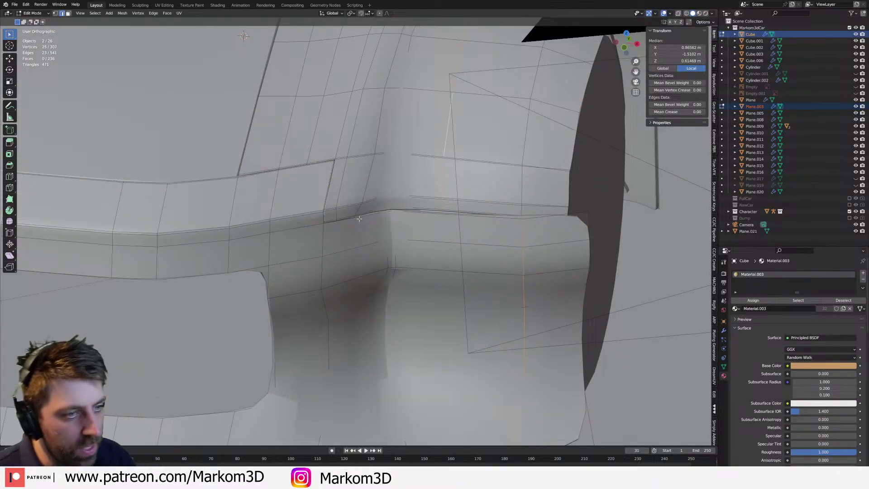
- Delete the edge loop along the front fender's lower edge, just above the bumper seam
scroll(347, 219, up, 1)
alt+click(351, 213)
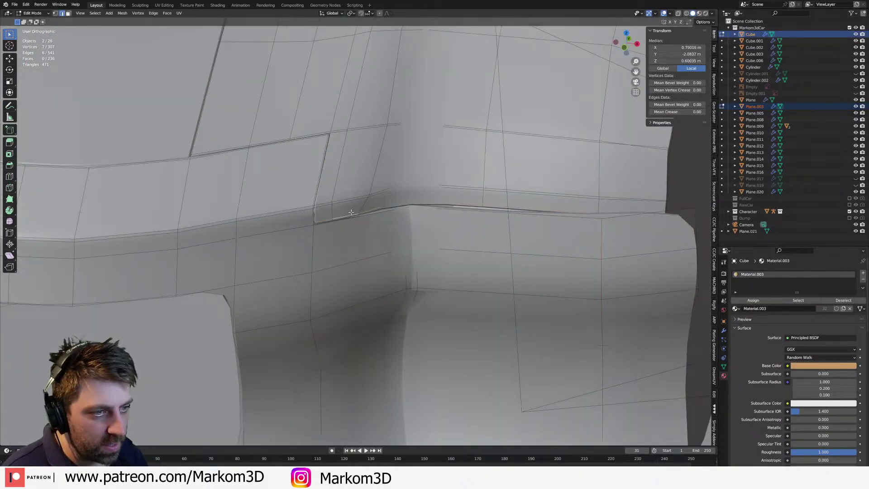
right_click(352, 212)
click(352, 278)
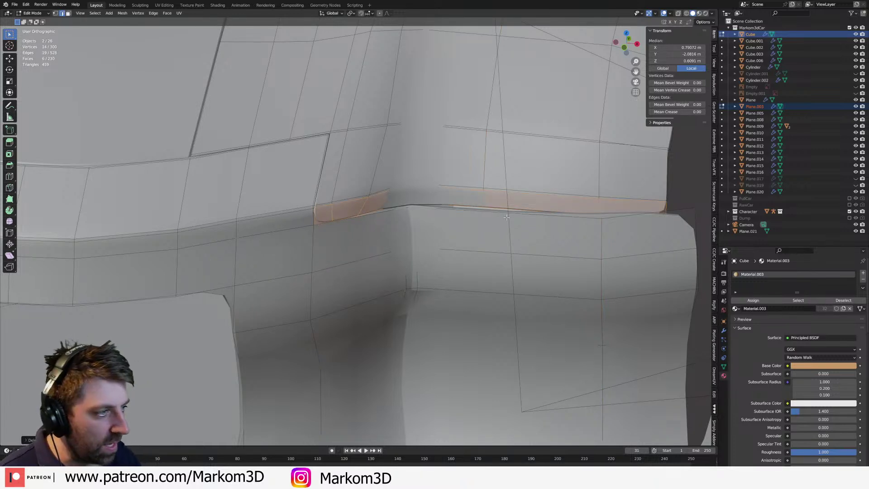
shift+middle_drag(548, 230, 548, 242)
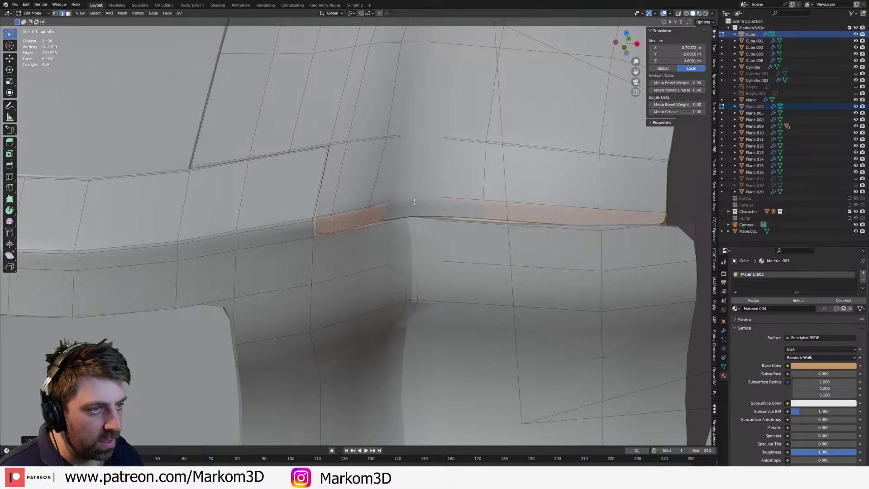
- Turn off the viewport display of the Solidify modifier on both the body and the front bumper
click(723, 331)
scroll(832, 388, down, 6)
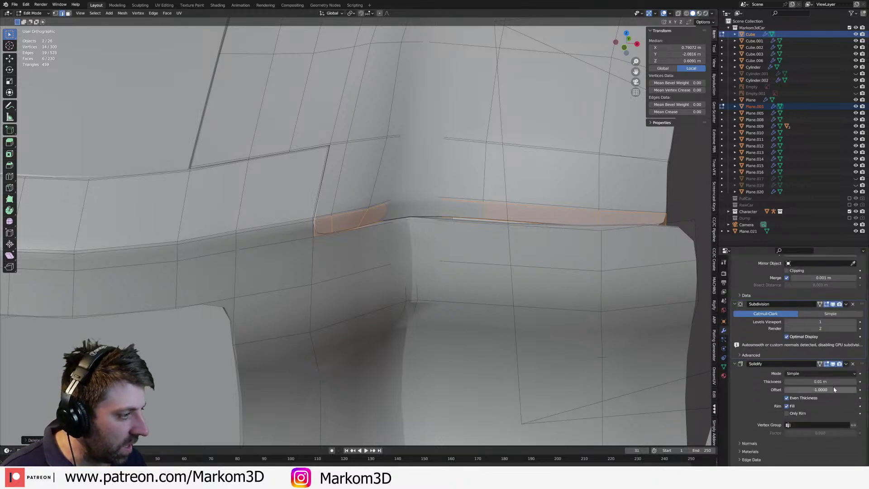
click(833, 364)
key(Tab)
click(443, 248)
click(444, 195)
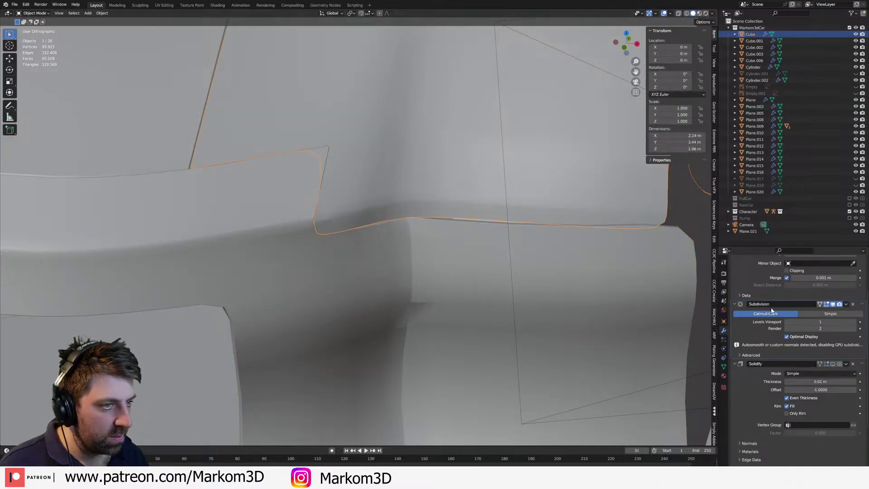
click(605, 343)
click(840, 365)
scroll(803, 368, down, 7)
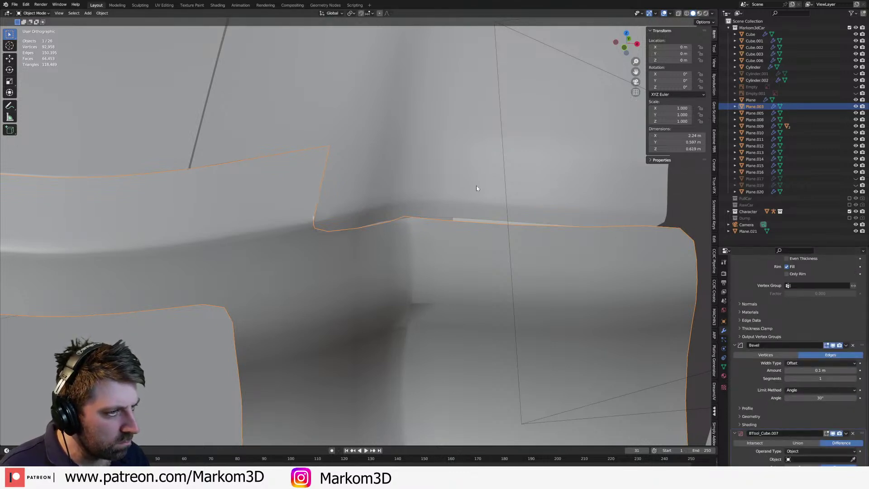
- Reopen the body mesh near the front fender and turn off its Subdivision modifier's display
click(423, 158)
scroll(797, 417, up, 5)
scroll(797, 418, up, 3)
scroll(478, 403, down, 8)
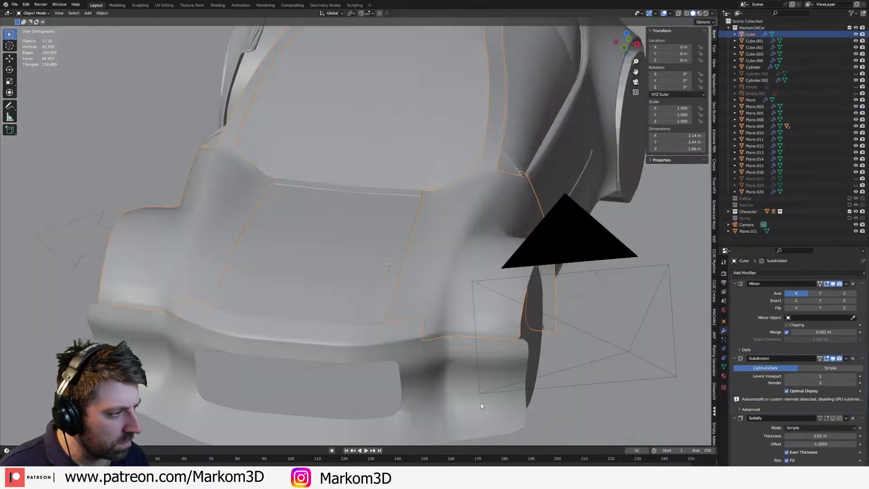
key(Tab)
scroll(466, 335, up, 6)
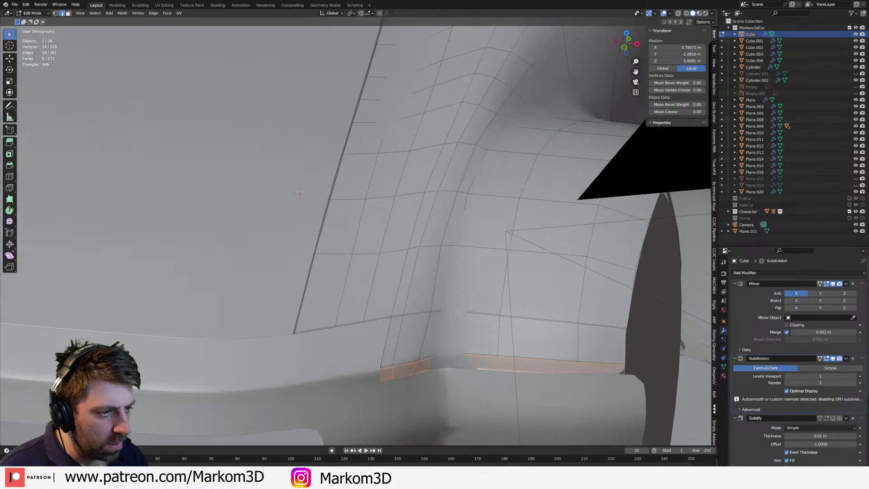
scroll(770, 378, down, 2)
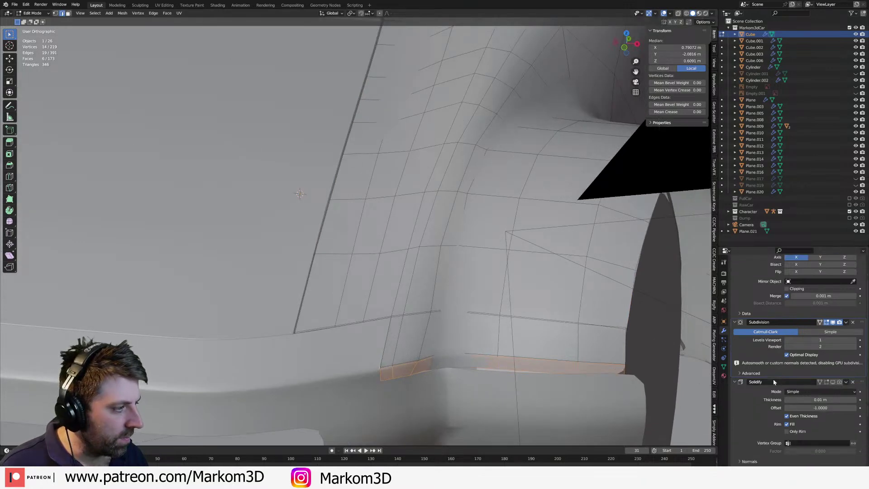
click(840, 322)
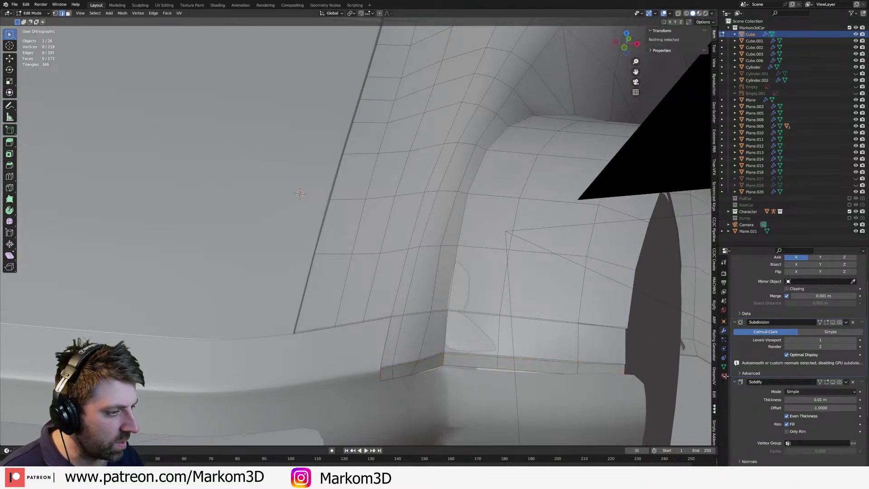
- Leave the body mesh, select the front bumper and turn off its Subdivision modifier's display
scroll(792, 335, down, 2)
click(502, 321)
key(Tab)
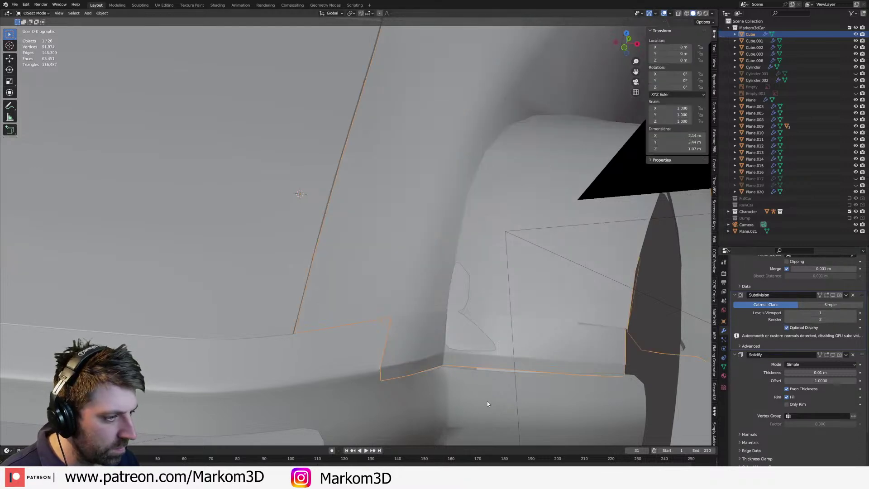
click(488, 398)
scroll(835, 360, up, 2)
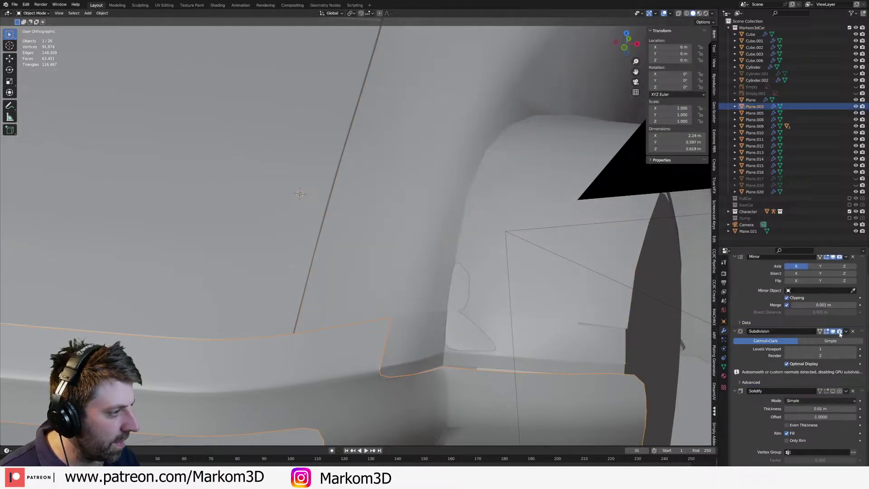
drag(840, 331, 827, 332)
- Open the front bumper mesh in wireframe shading and delete the stray vertex jutting above its upper edge at the corner
shift+middle_drag(474, 387, 472, 342)
key(Tab)
key(z)
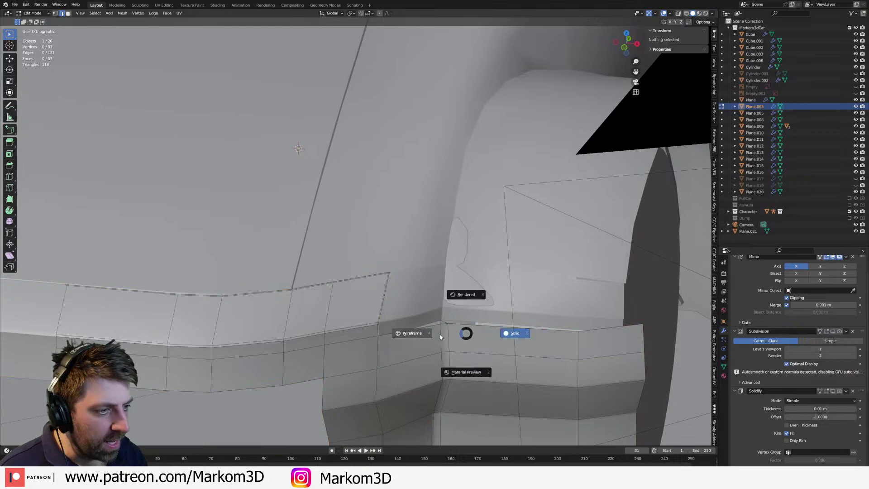
click(438, 334)
key(a)
scroll(439, 326, up, 2)
scroll(440, 320, up, 1)
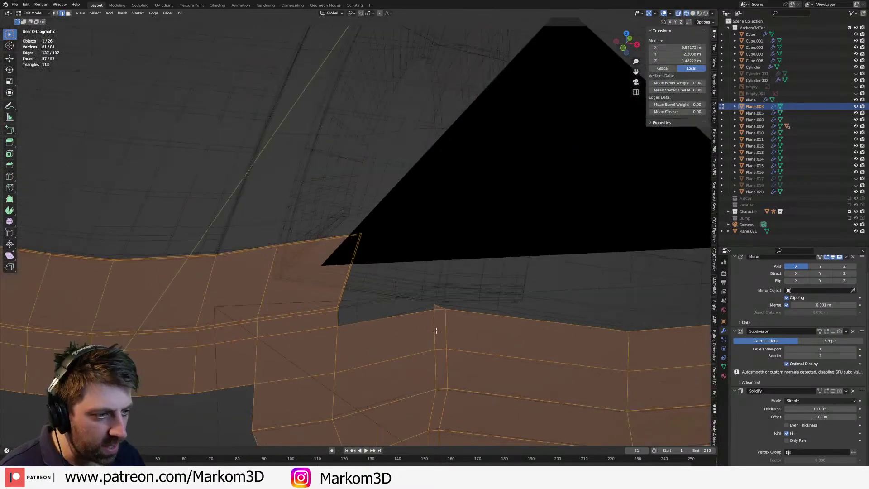
alt+click(436, 330)
key(1)
click(434, 305)
key(x)
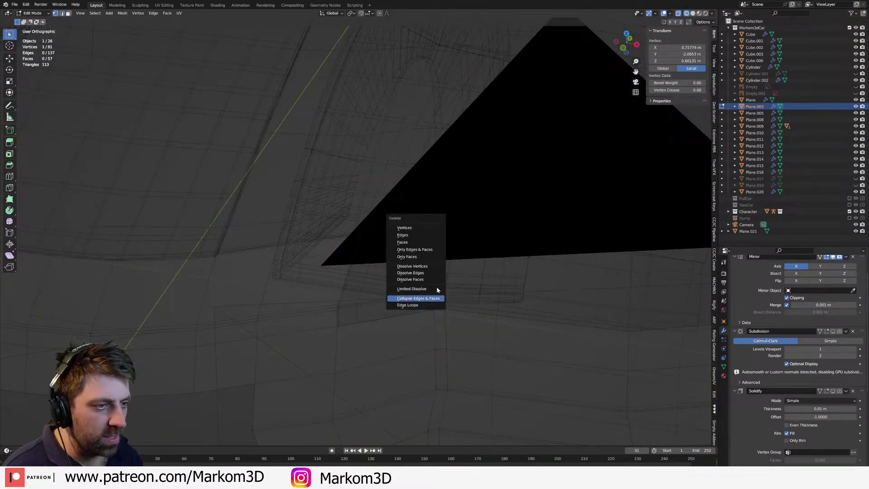
key(x)
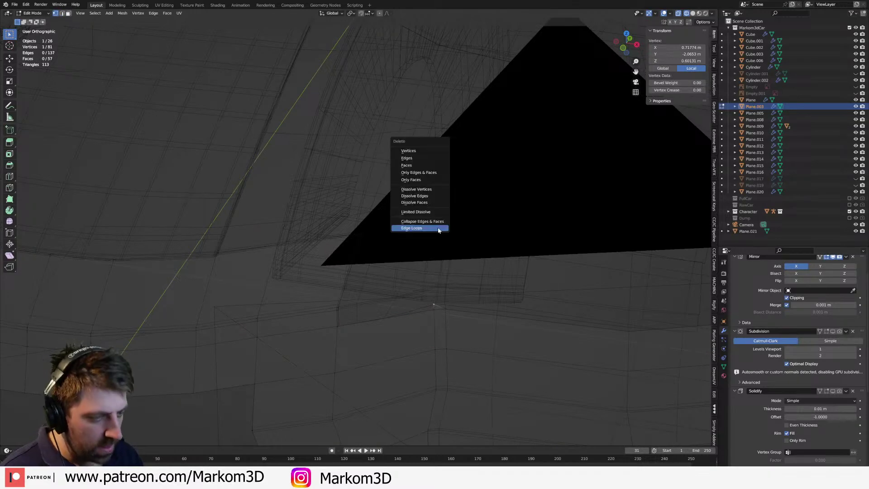
click(418, 150)
key(a)
shift+middle_drag(446, 331, 455, 300)
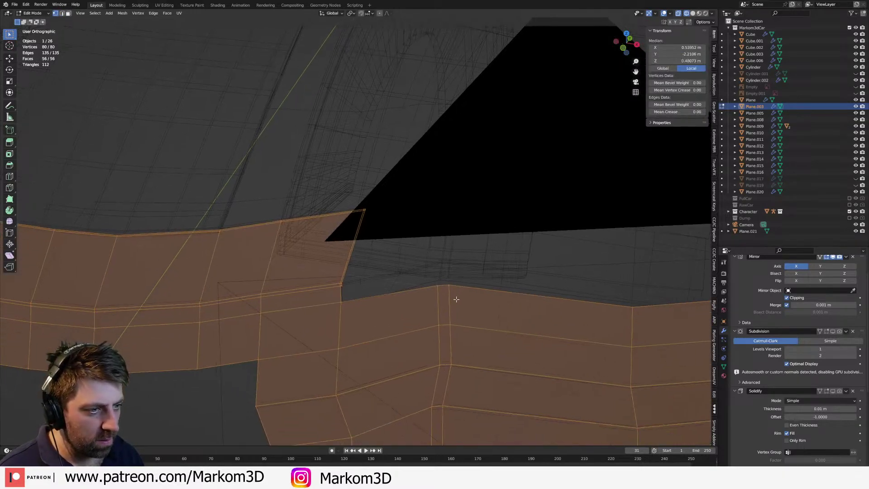
- Open the body and front bumper meshes together and delete the bumper's redundant vertical edge loop beside the corner
key(Tab)
click(463, 292)
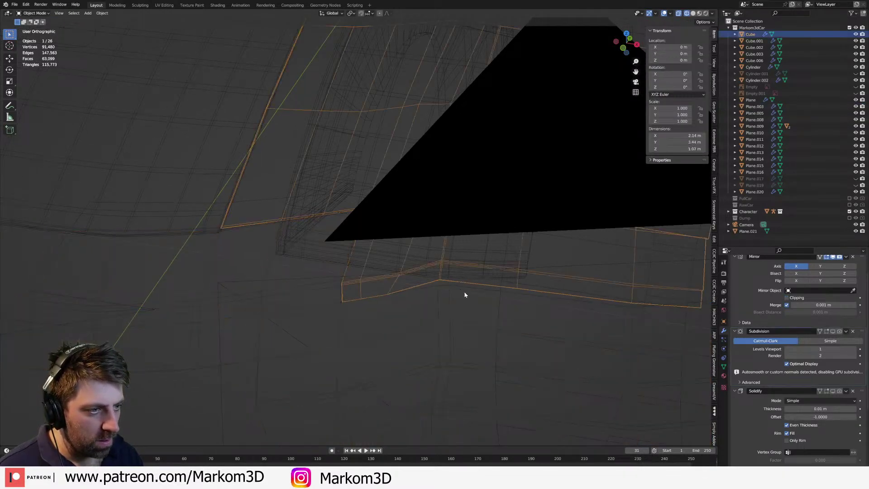
shift+click(449, 311)
key(Tab)
scroll(461, 292, up, 4)
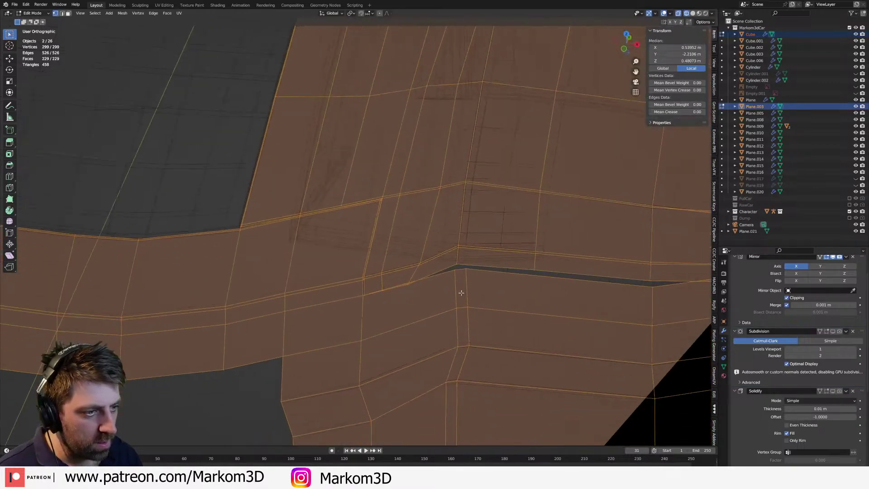
alt+click(466, 291)
key(x)
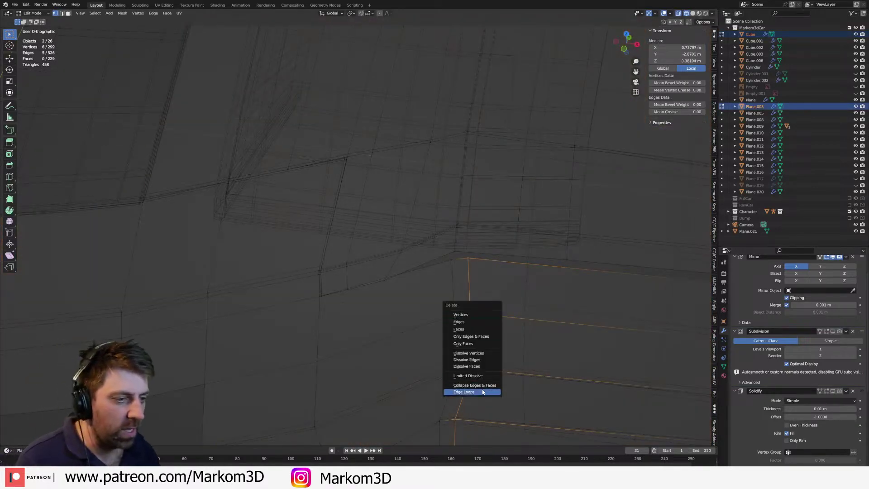
click(464, 392)
- Reposition the bumper's remaining corner edge loop in top view so it lines up with the body's corner
key(KP_7)
scroll(458, 285, down, 3)
scroll(434, 277, up, 2)
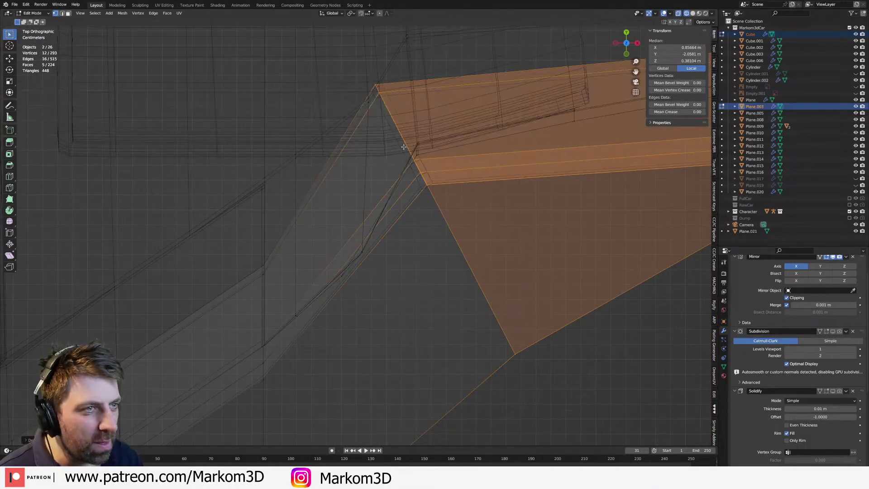
key(a)
alt+click(446, 222)
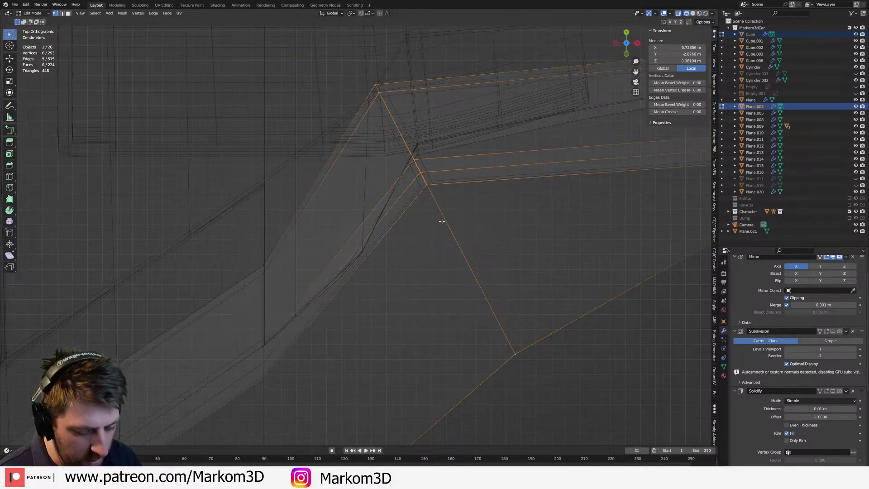
key(g)
click(631, 210)
mouse_move(631, 210)
middle_down()
mouse_move(417, 204)
mouse_move(435, 231)
mouse_move(392, 188)
mouse_move(387, 170)
mouse_move(448, 229)
middle_up()
- Return to solid shading and raise the bumper's upper corner vertex about 0.0075 m along Z to meet the body's lower edge
key(z)
click(458, 189)
middle_drag(456, 291, 464, 306)
scroll(471, 272, up, 5)
middle_drag(468, 271, 447, 246)
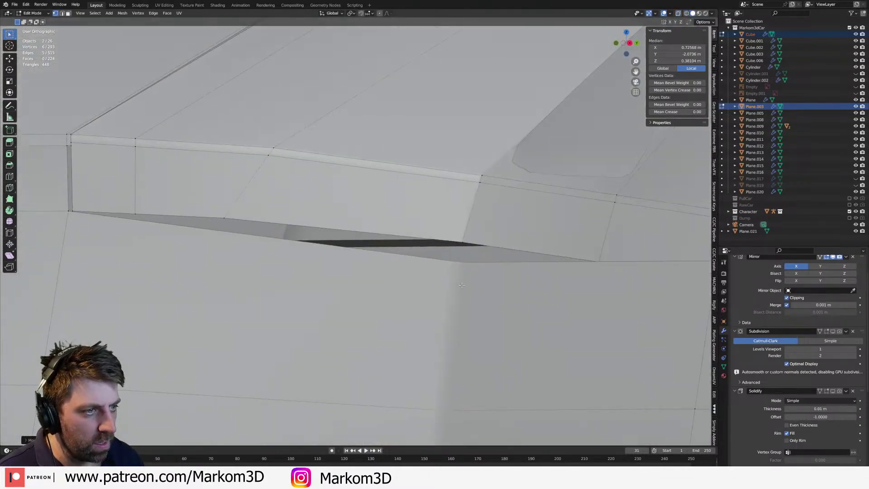
click(466, 269)
key(g)
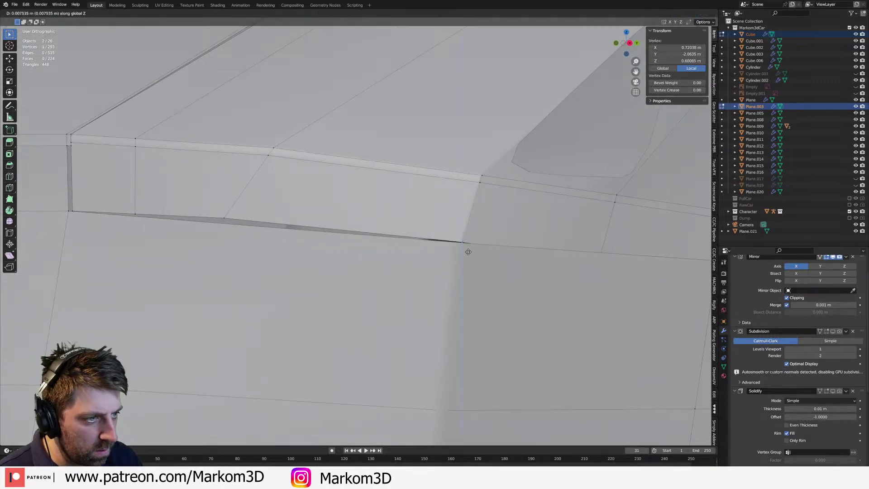
click(466, 250)
- Move the bumper's edge loop between the corner and the wheel arch about 0.034 m in top view to match the body
middle_drag(280, 254, 487, 255)
alt+click(509, 274)
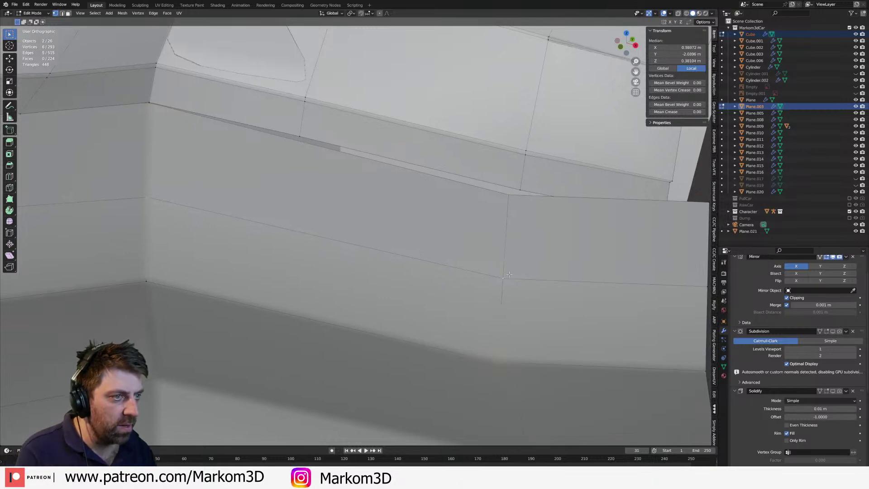
key(KP_7)
click(497, 279)
middle_drag(497, 279, 444, 147)
click(467, 184)
alt+click(466, 219)
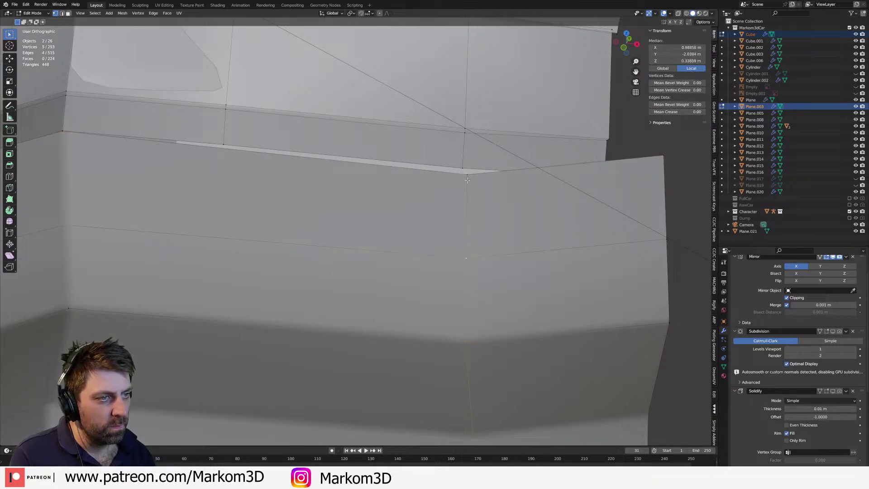
key(KP_7)
mouse_move(426, 68)
shift+middle_down()
mouse_move(420, 83)
mouse_move(444, 230)
shift+middle_up()
key(z)
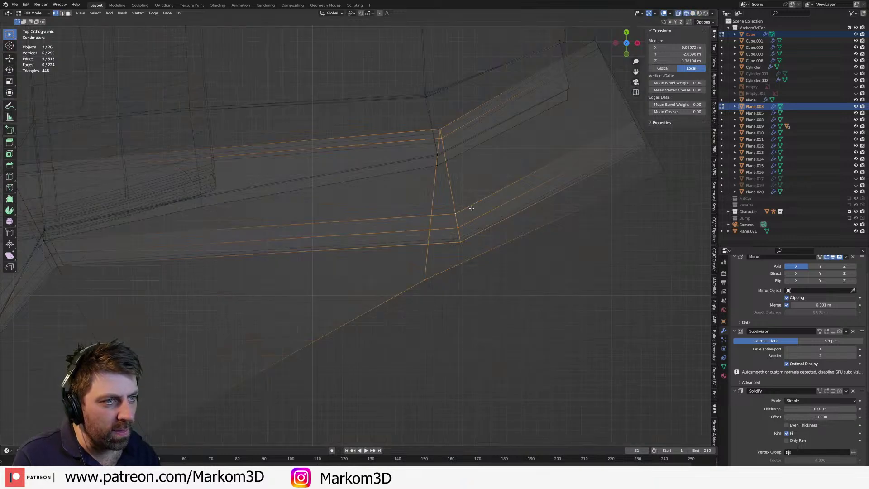
key(g)
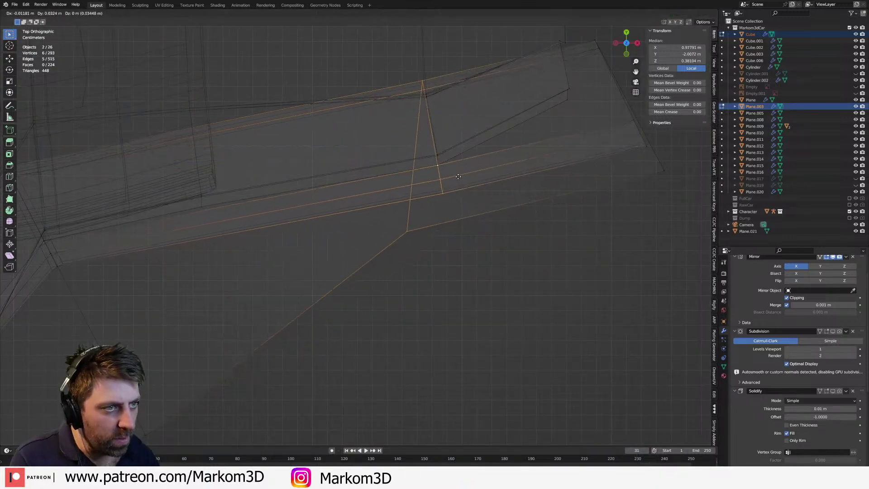
click(458, 177)
scroll(459, 195, down, 2)
key(ctrl+z)
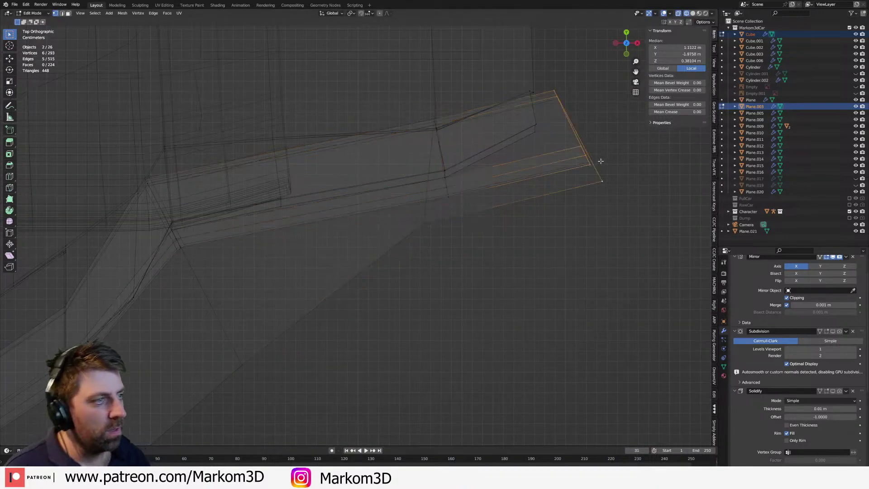
- Move the edge loop at the bumper's wheel-arch end inward toward the end of the body's lower edge
key(g)
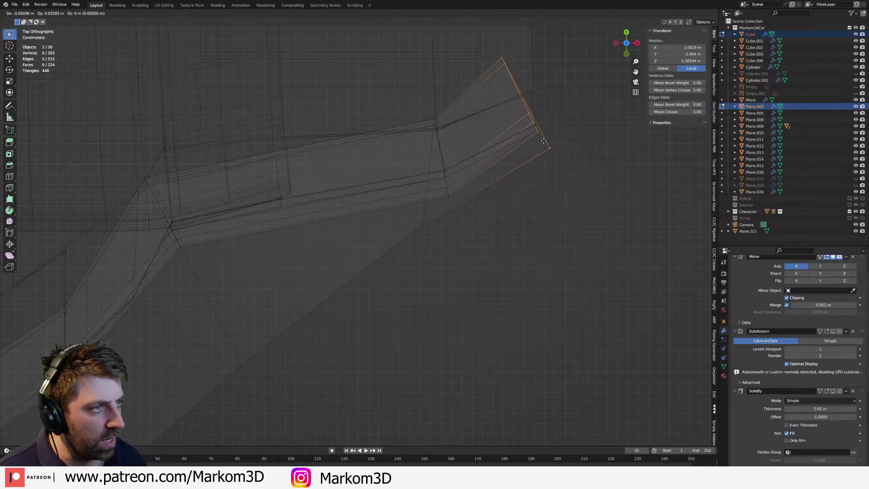
click(554, 162)
key(z)
click(598, 161)
- Adjust two vertices on the bumper's upper edge near the wheel arch vertically to follow the body's lower edge
mouse_move(598, 161)
middle_down()
mouse_move(510, 218)
mouse_move(408, 179)
mouse_move(441, 179)
mouse_move(387, 175)
mouse_move(429, 179)
middle_up()
click(387, 175)
click(432, 178)
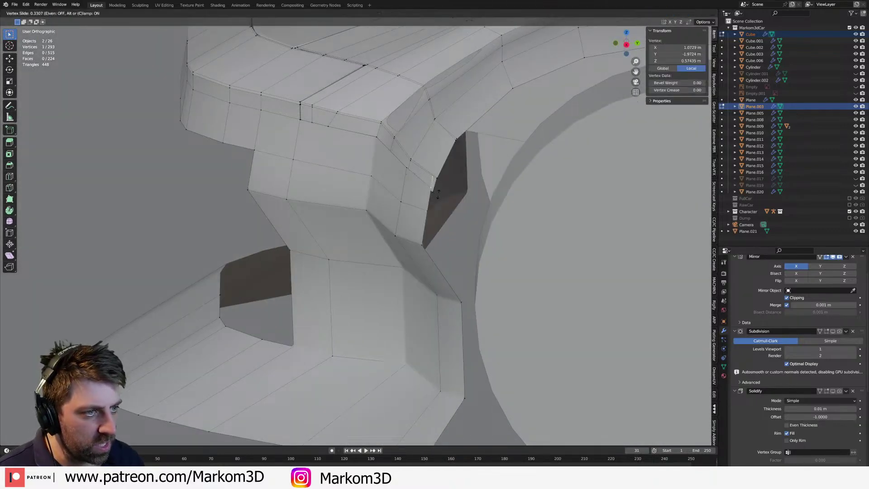
key(g)
key(z)
click(424, 194)
click(404, 170)
key(g)
key(z)
click(404, 177)
- Add a vertical edge loop to the bumper between the corner and the next loop, and shift it along Y
middle_drag(403, 177, 490, 250)
click(498, 179)
click(477, 176)
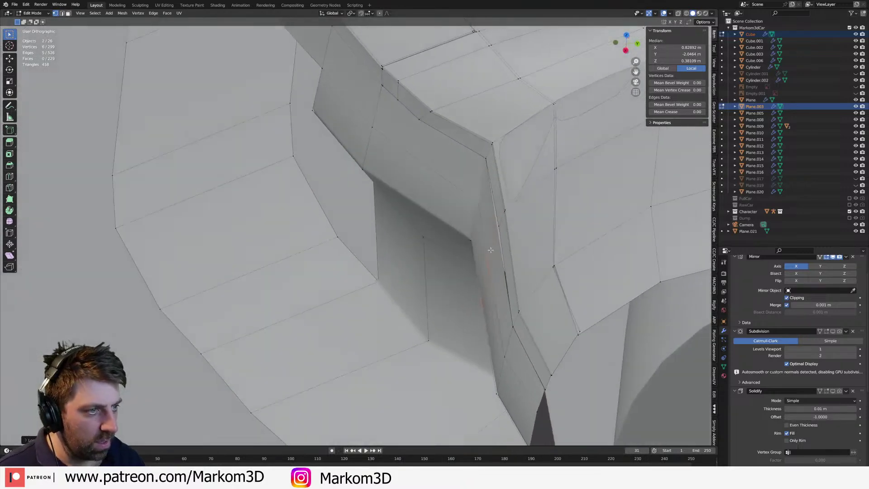
key(f)
key(ctrl+z)
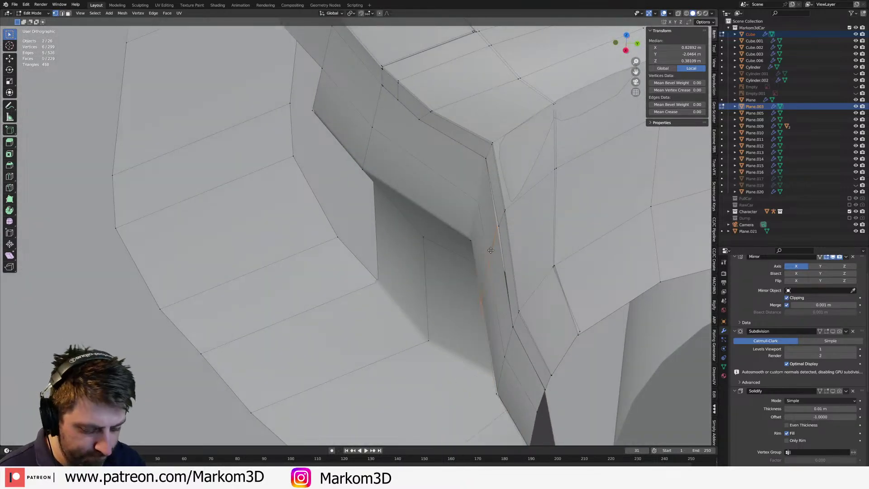
key(g)
key(y)
click(504, 245)
- Cut a vertical edge loop into the bumper's front side next to the corner and move it along Y toward the body's contour
mouse_move(505, 244)
middle_down()
mouse_move(493, 258)
mouse_move(453, 203)
mouse_move(481, 216)
mouse_move(468, 198)
mouse_move(470, 226)
mouse_move(505, 247)
middle_up()
key(ctrl+r)
click(481, 215)
click(466, 214)
key(g)
key(x)
key(y)
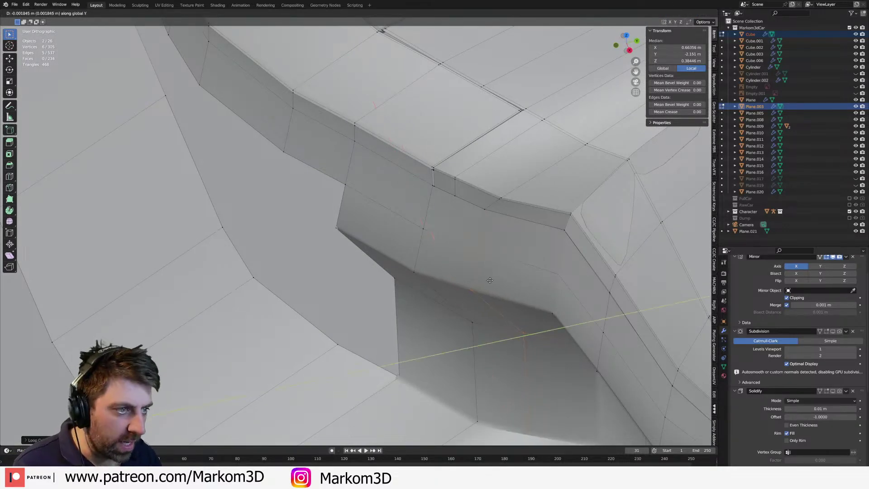
click(390, 327)
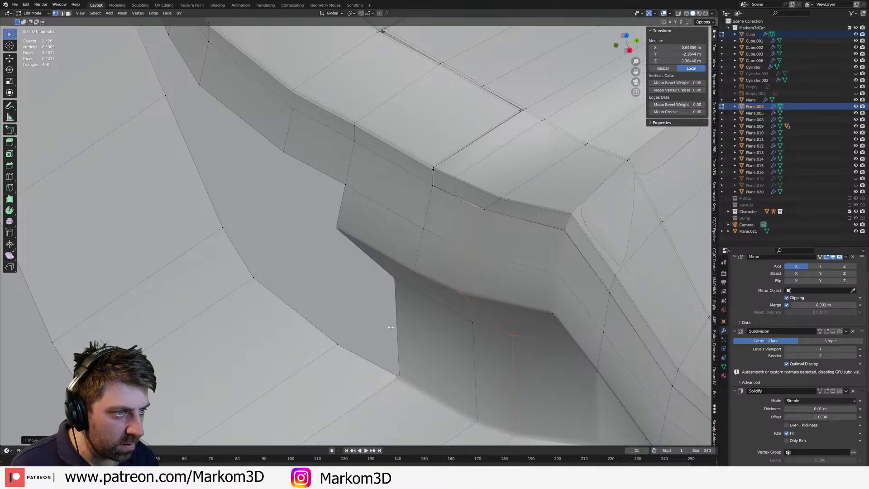
- Slide the new front edge loop along the bumper until it lines up with the body's vertices in top view
key(g)
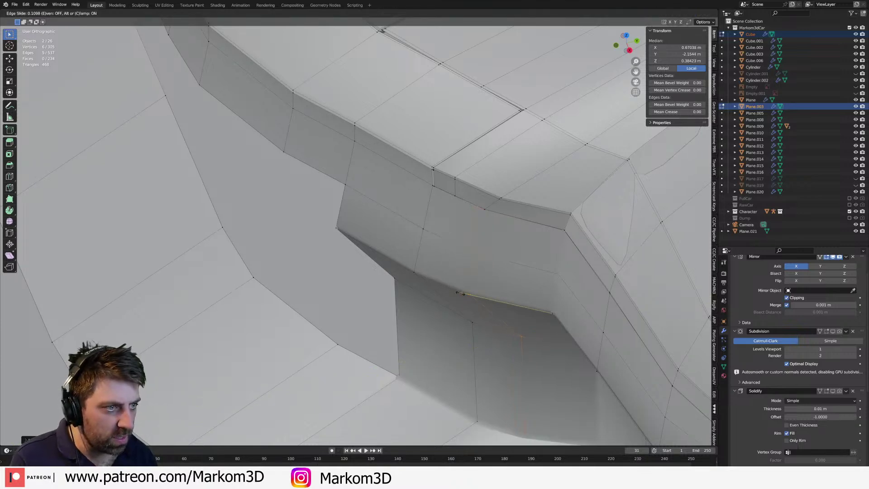
click(459, 293)
key(KP_7)
shift+middle_drag(324, 164, 364, 302)
scroll(381, 251, up, 3)
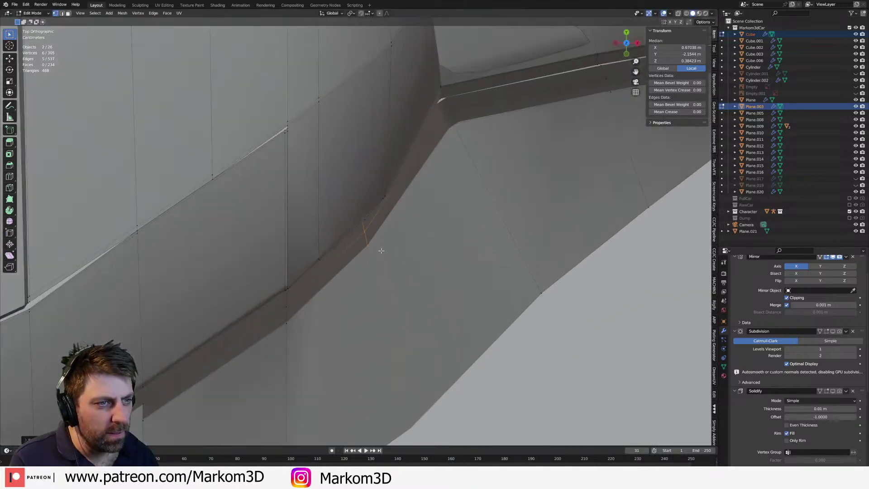
key(alt+z)
key(g)
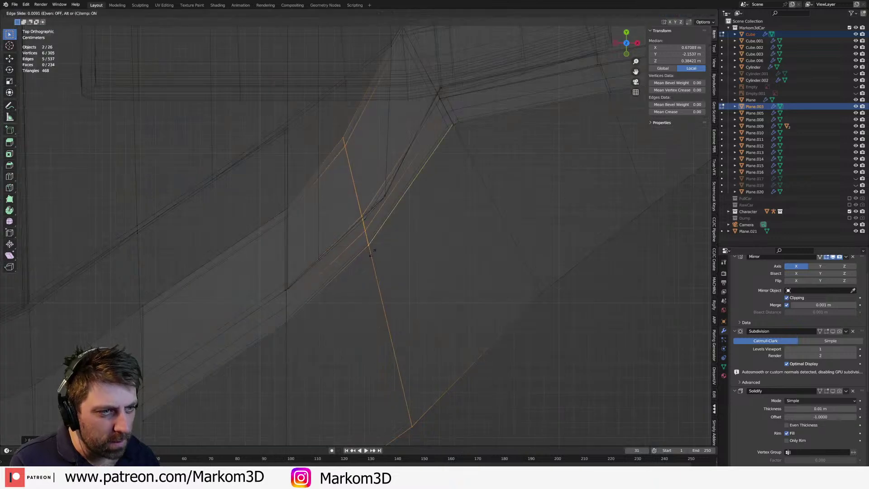
click(372, 250)
mouse_move(374, 252)
middle_down()
mouse_move(457, 233)
mouse_move(394, 193)
middle_up()
key(z)
click(436, 190)
- Slide the bumper's edge loop near the hood gap, nudge it along Y to follow the body, and leave mesh editing
middle_drag(432, 212, 473, 200)
key(g)
key(g)
click(464, 249)
middle_drag(457, 248, 431, 254)
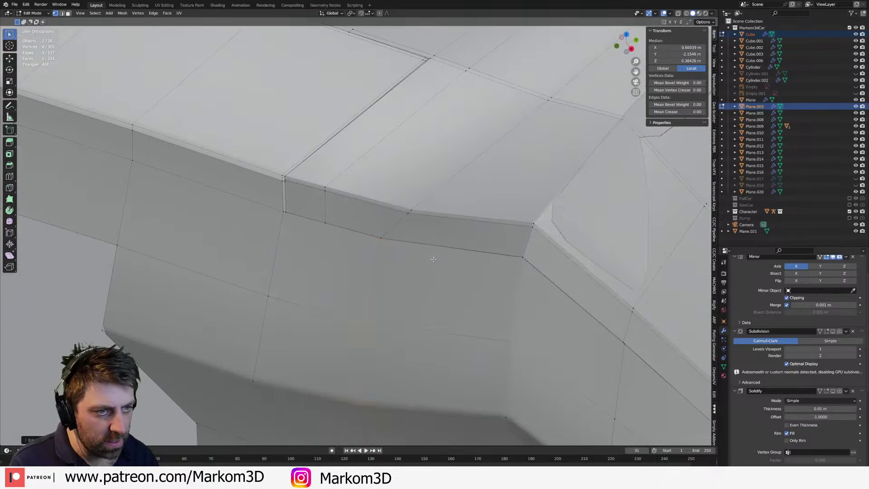
key(g)
key(x)
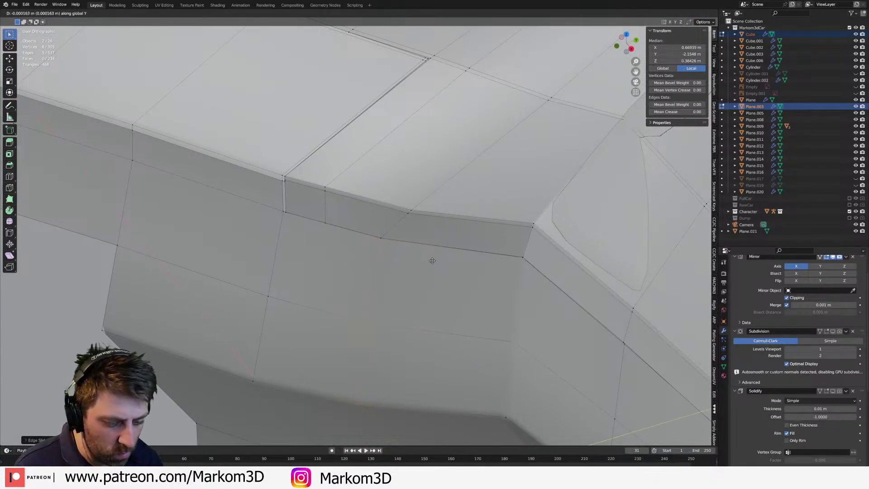
click(428, 267)
key(Tab)
middle_drag(439, 322, 410, 247)
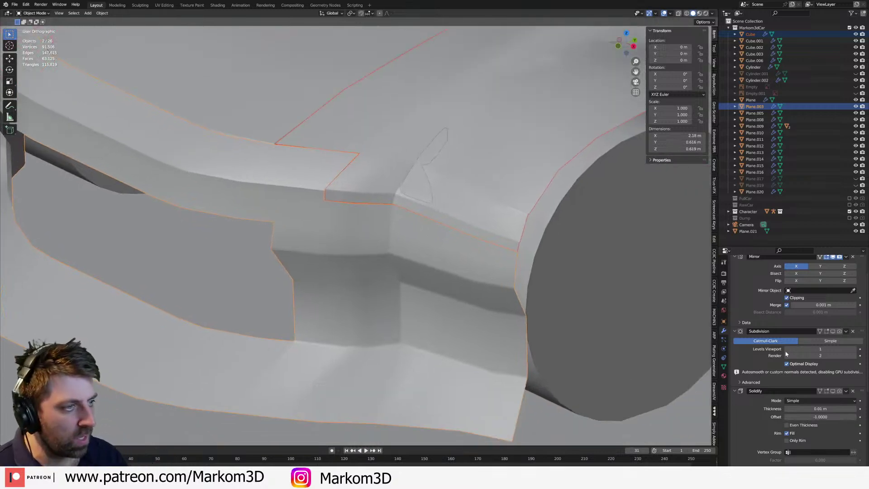
- Reopen the body mesh and delete the horizontal edge loop across the front fender just above its lower strip
click(516, 216)
key(Tab)
middle_drag(516, 216, 519, 255)
scroll(489, 269, up, 4)
key(2)
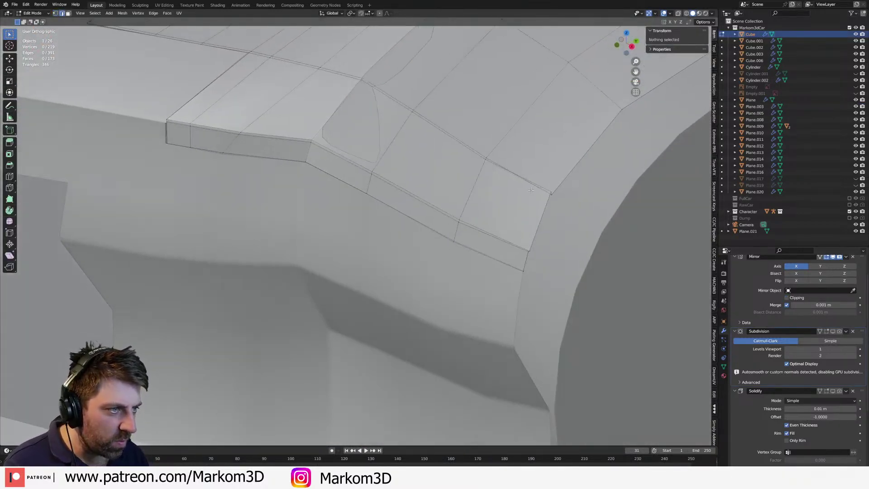
alt+click(531, 189)
middle_drag(530, 190, 516, 225)
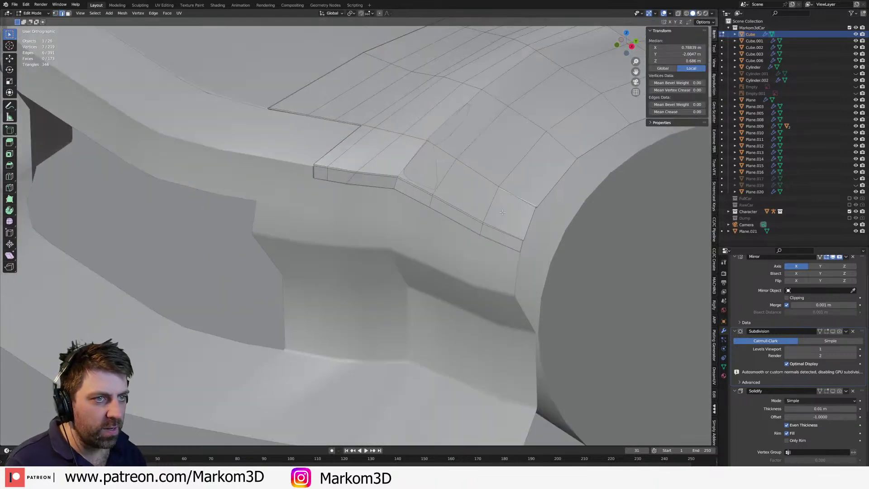
key(x)
click(504, 211)
middle_drag(504, 211, 408, 284)
key(Tab)
- Select the front bumper and turn its Subdivision modifier's viewport display back on
scroll(441, 176, down, 4)
scroll(438, 239, up, 2)
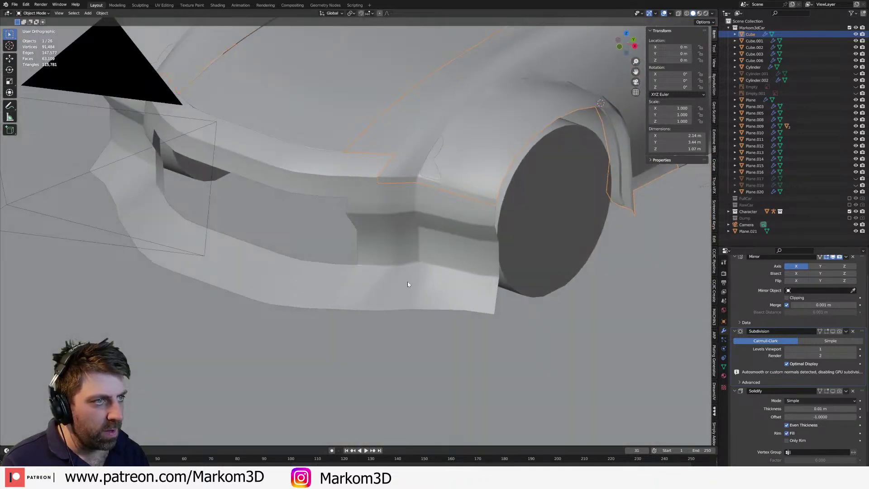
click(435, 258)
click(833, 331)
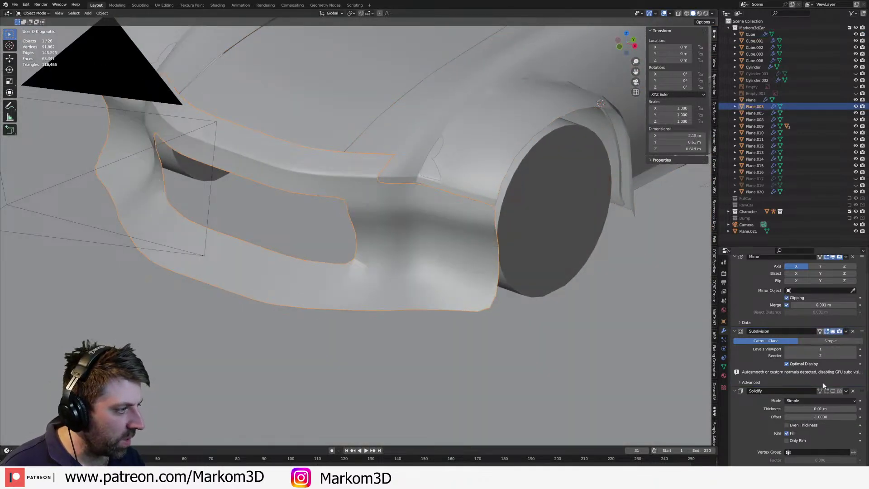
- Select the car body and turn on the viewport display of its Subdivision and Solidify modifiers
click(485, 137)
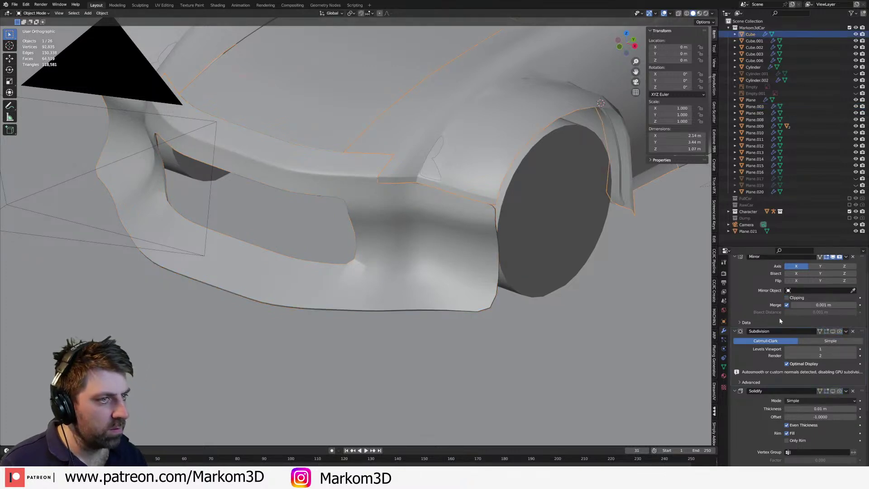
drag(839, 331, 827, 332)
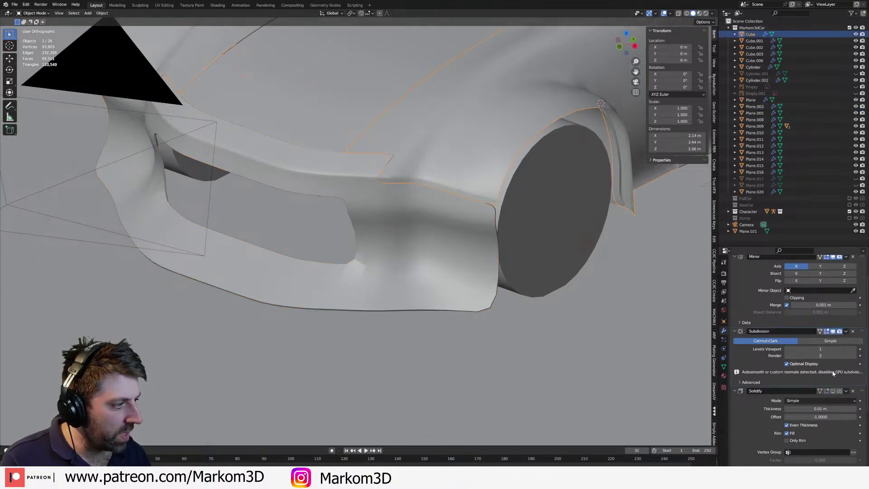
drag(826, 391, 840, 391)
scroll(572, 277, down, 5)
click(354, 32)
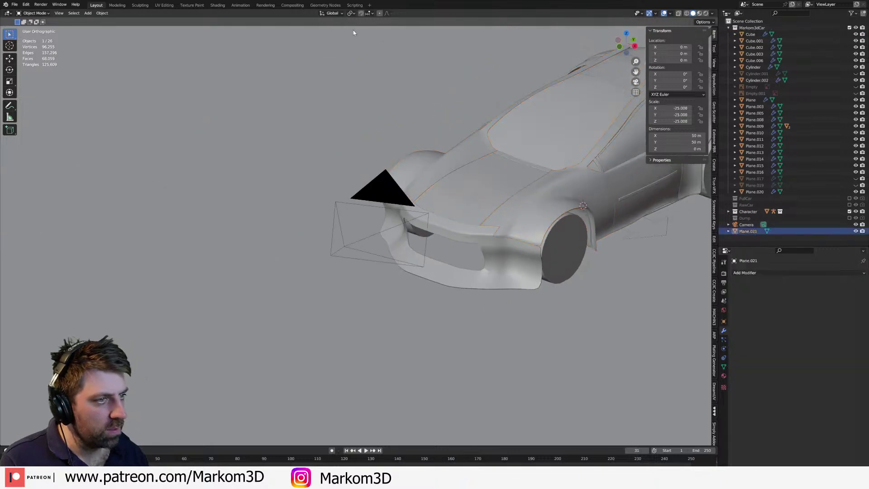
- Add an edge loop to the body mesh, slid close to the front fender's lower edge along the bumper seam
middle_drag(354, 32, 504, 170)
scroll(489, 243, up, 5)
click(510, 275)
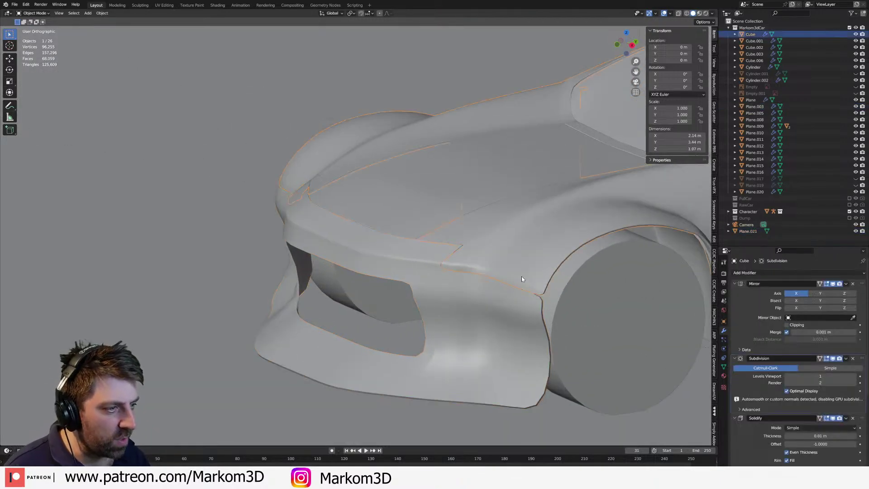
scroll(522, 279, up, 4)
key(Tab)
shift+middle_drag(546, 253, 441, 263)
key(ctrl+r)
click(422, 256)
click(434, 266)
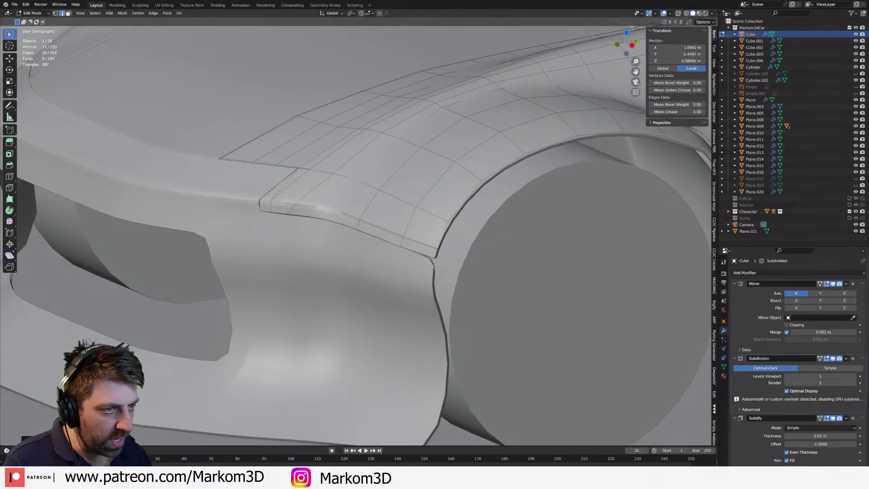
- Switch editing to the front bumper and add a vertical edge loop slid close to its wheel-arch edge
key(alt+q)
key(ctrl+r)
click(436, 269)
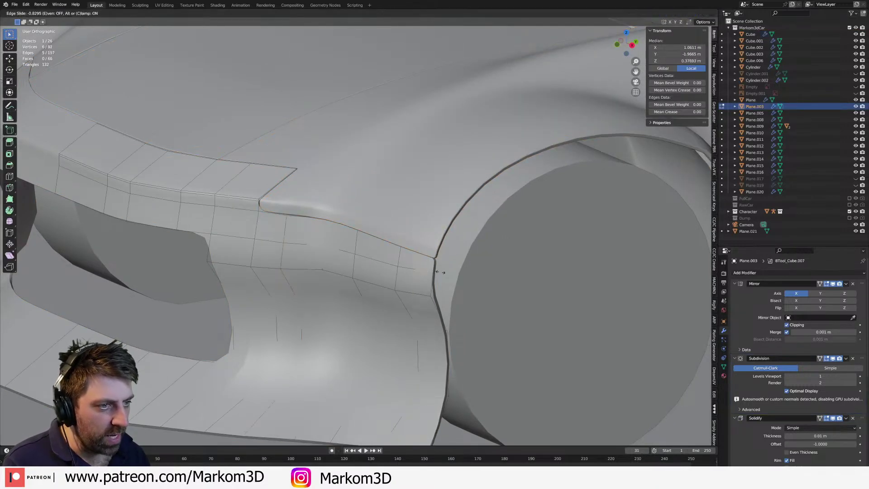
click(443, 272)
scroll(443, 272, down, 4)
key(Tab)
- Reopen the bumper mesh and add a vertical edge loop slid tight against the inner corner of the fender notch
middle_drag(443, 294, 484, 306)
scroll(483, 307, down, 4)
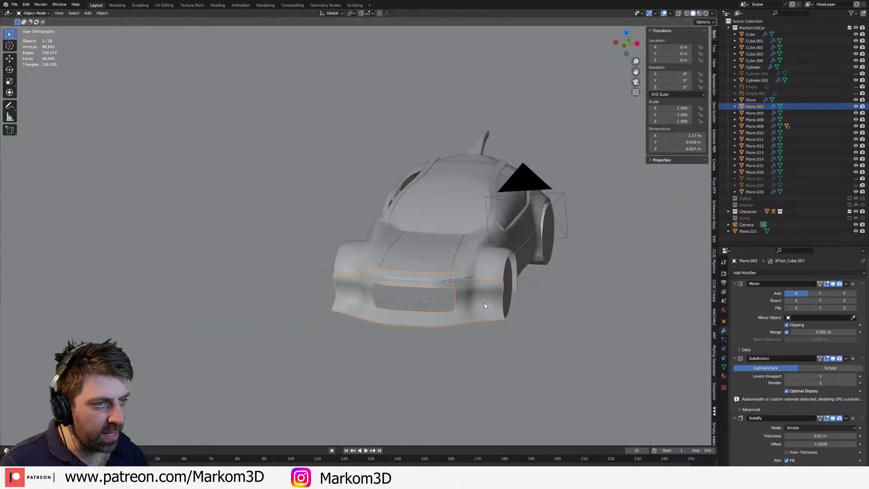
click(593, 151)
click(490, 289)
scroll(488, 288, up, 8)
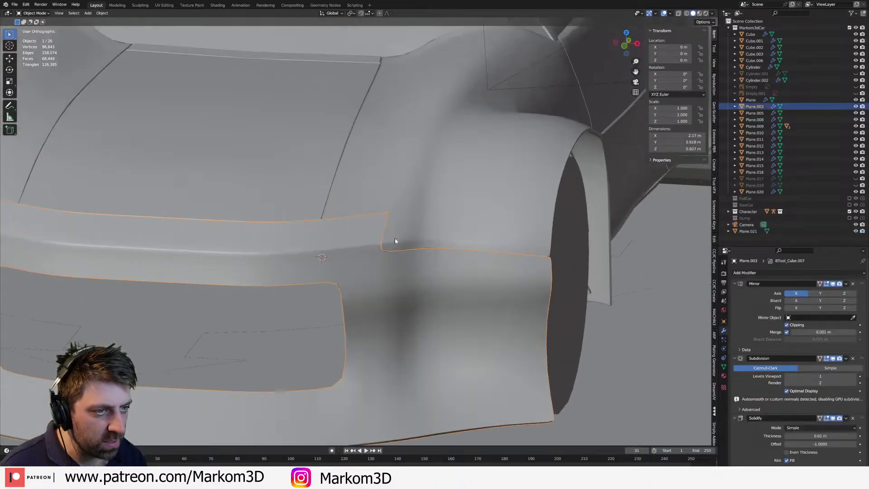
click(388, 230)
scroll(421, 261, up, 3)
scroll(398, 259, up, 1)
click(371, 256)
key(Tab)
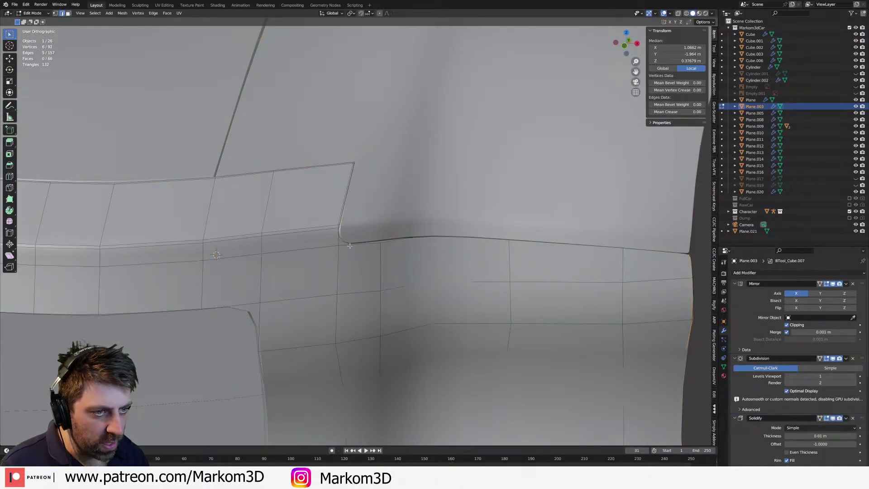
scroll(353, 243, up, 5)
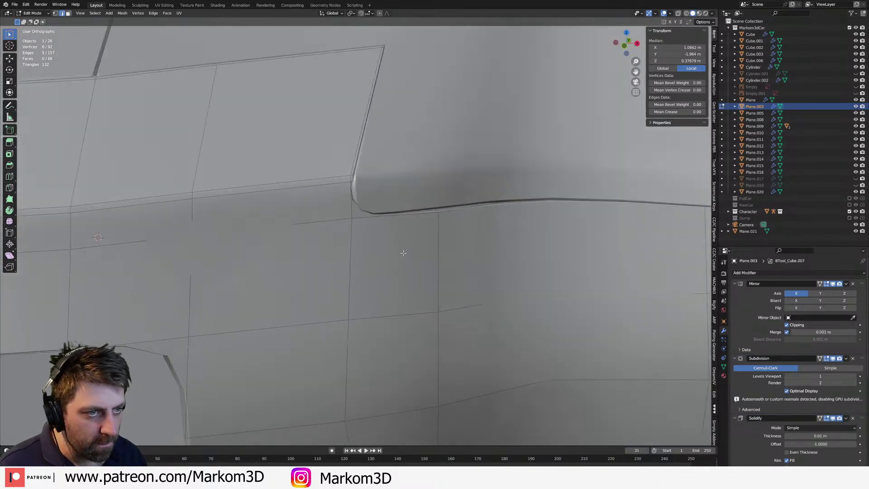
key(ctrl+r)
click(397, 204)
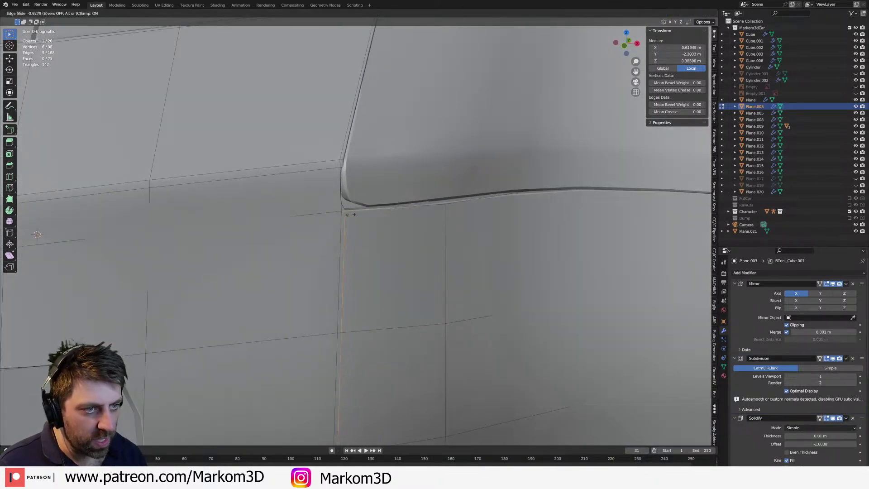
click(346, 213)
click(349, 206)
key(2)
click(347, 205)
key(f)
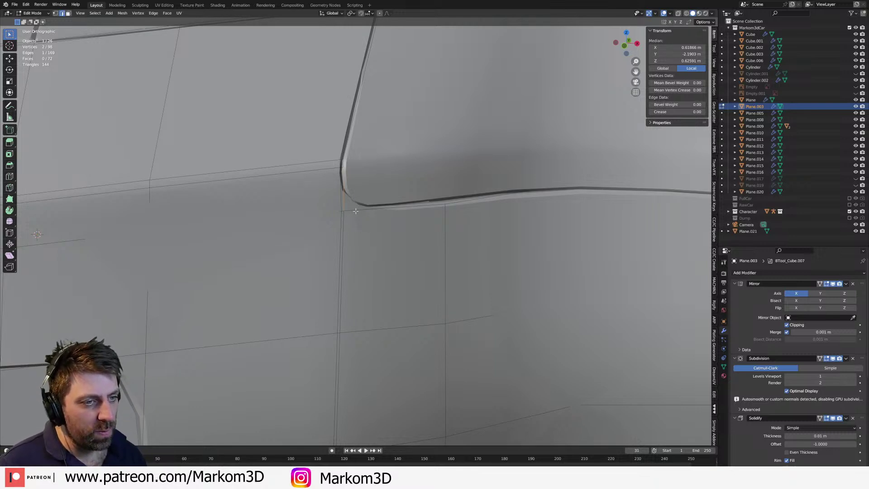
key(ctrl+z)
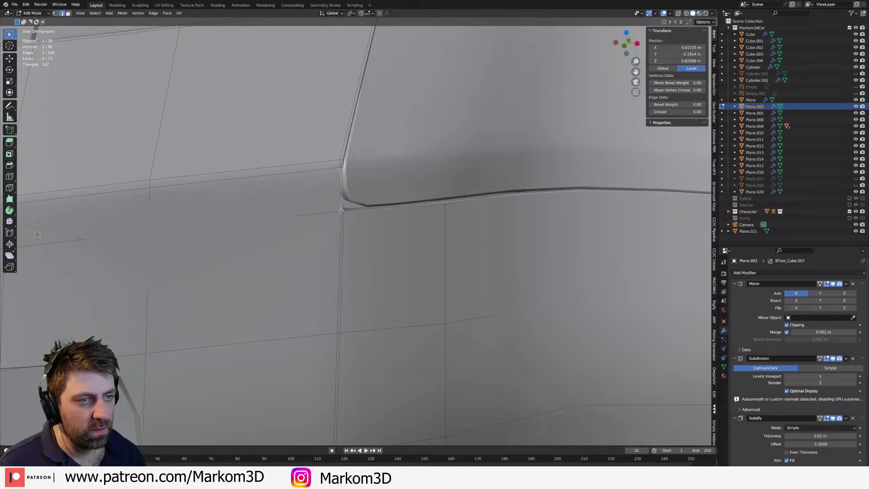
key(ctrl+r)
click(392, 224)
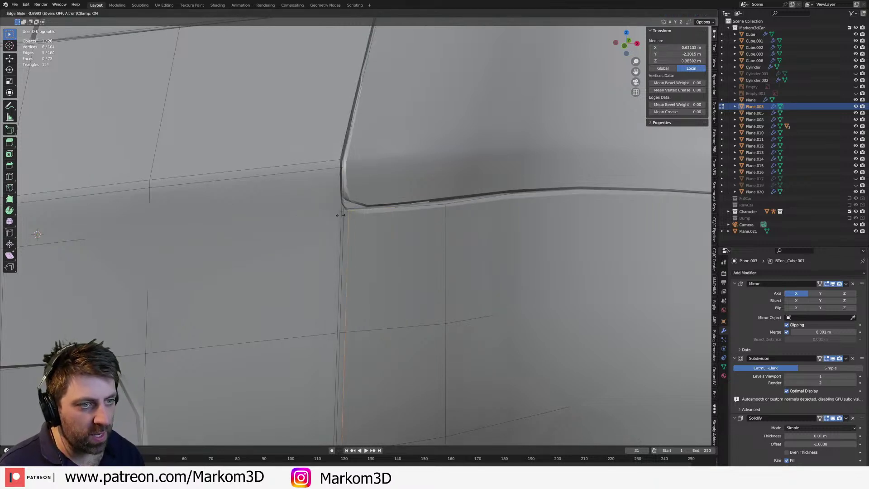
right_click(337, 215)
key(ctrl+z)
- Add a horizontal edge loop to the bumper, slid down to the notch corner, and leave mesh editing
scroll(313, 225, down, 2)
key(ctrl+r)
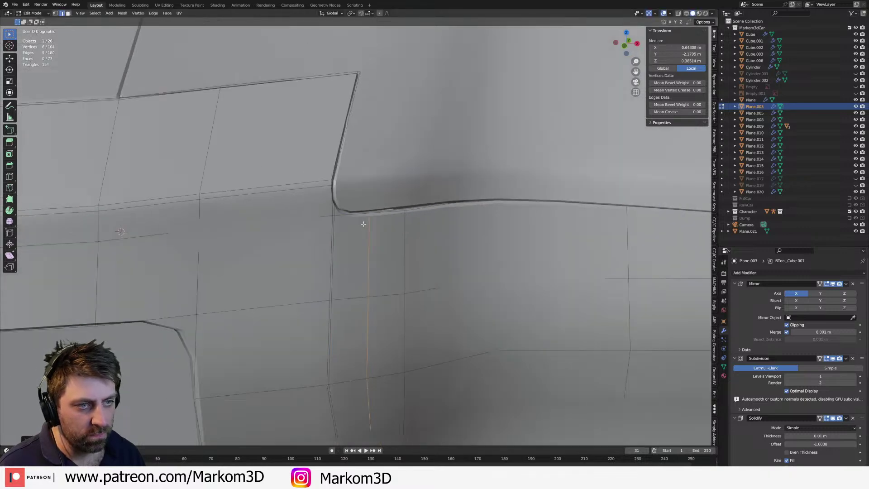
click(338, 208)
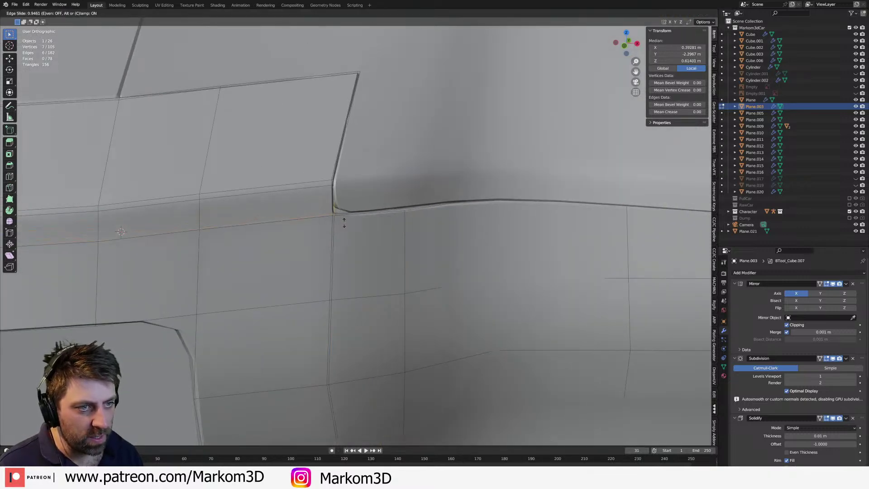
click(345, 222)
key(Tab)
- Add a matching edge loop to the body mesh near the bumper's notch corner and return to Object Mode
click(349, 196)
key(Tab)
key(ctrl+r)
click(333, 209)
click(333, 217)
key(Tab)
- Examine the car's front end and bumper seam from several angles, ending in front view
scroll(406, 252, down, 8)
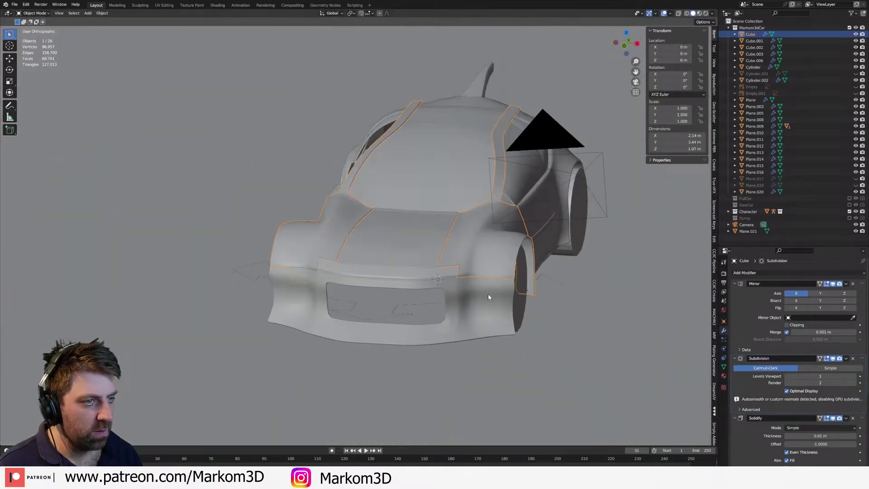
click(254, 159)
middle_drag(254, 159, 314, 186)
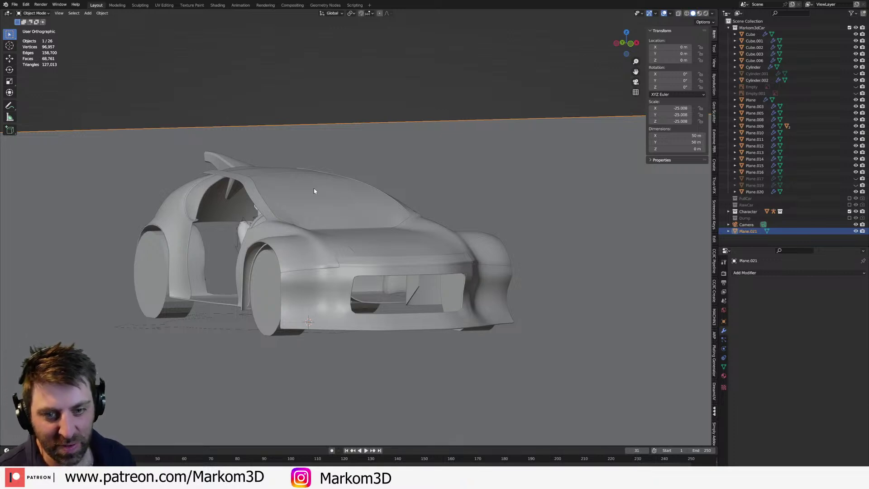
scroll(428, 289, down, 2)
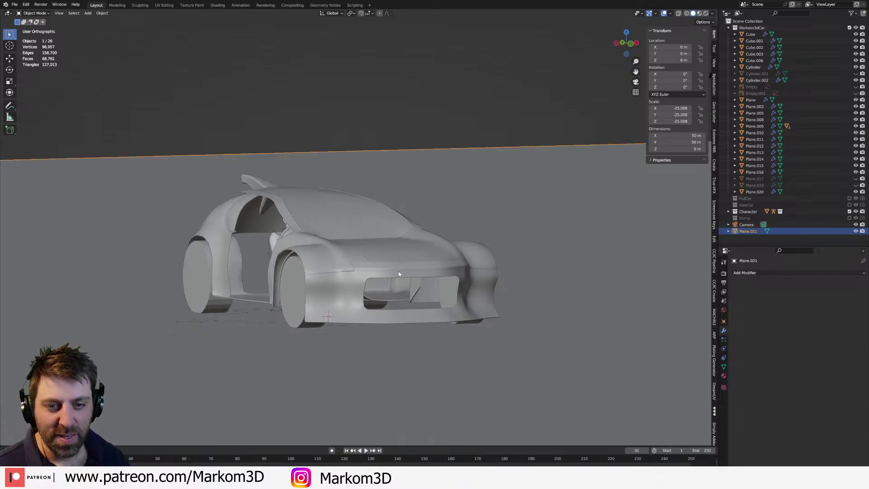
middle_drag(405, 278, 391, 272)
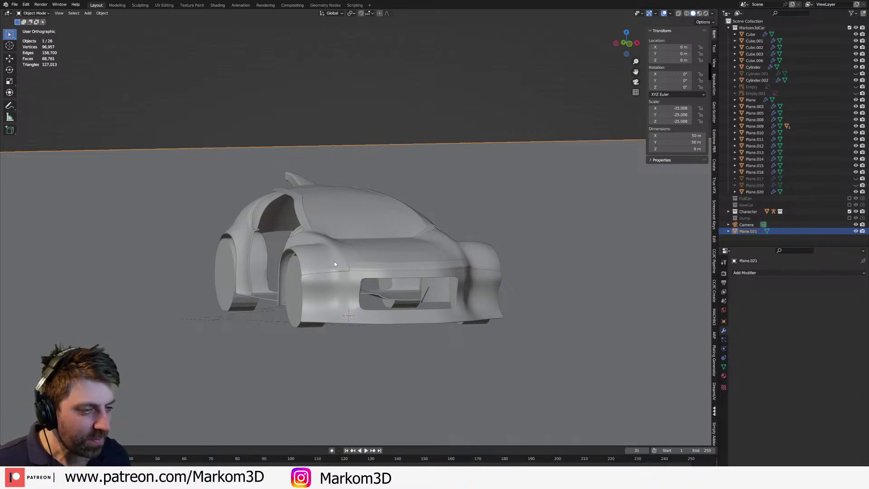
middle_drag(327, 267, 293, 285)
scroll(293, 285, up, 3)
shift+middle_drag(488, 303, 360, 317)
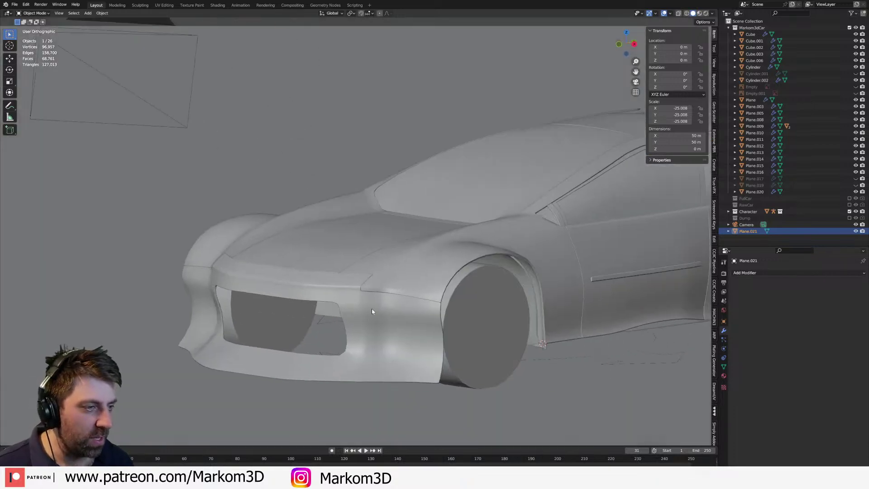
scroll(403, 281, down, 2)
middle_drag(404, 283, 469, 299)
scroll(470, 299, up, 4)
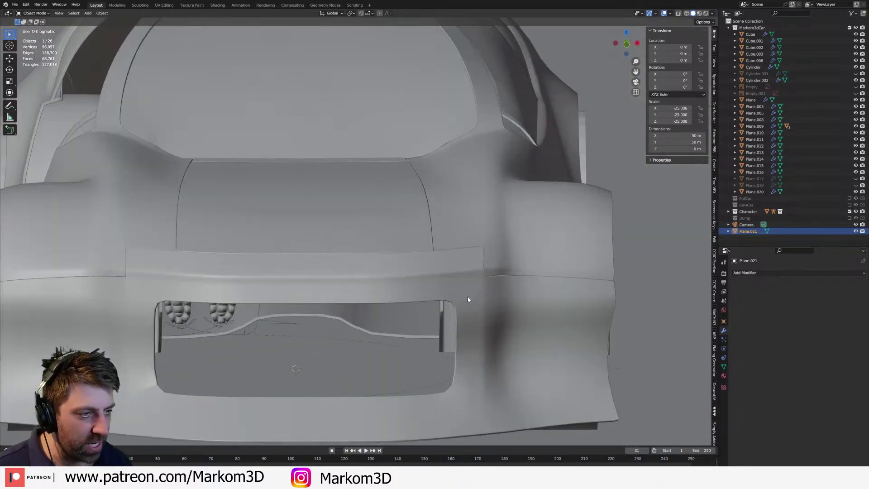
key(KP_3)
key(KP_1)
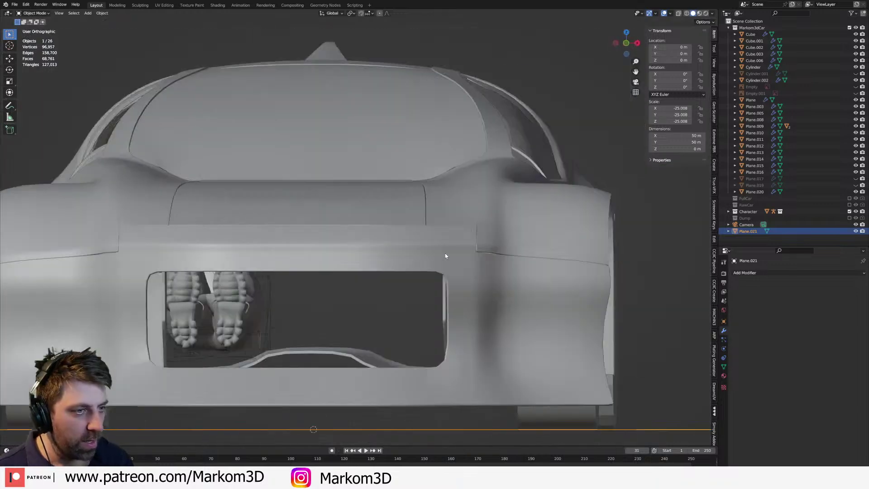
shift+middle_drag(438, 248, 405, 255)
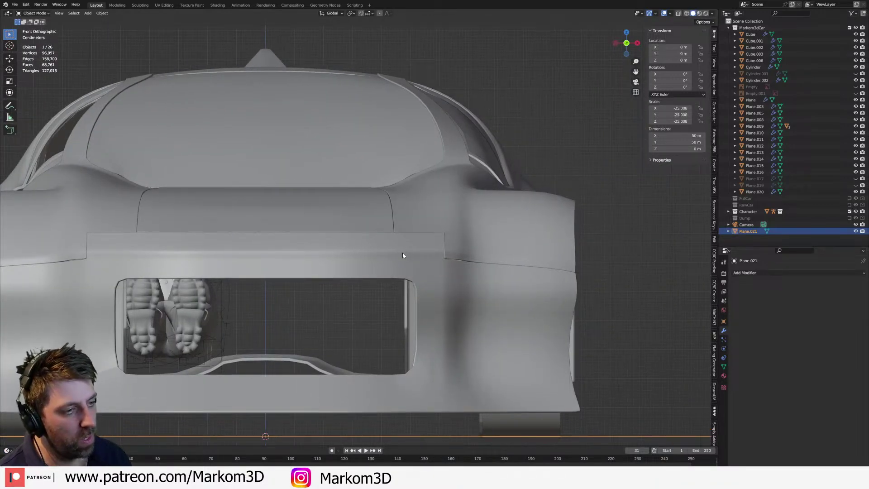
scroll(456, 306, down, 1)
scroll(438, 263, up, 1)
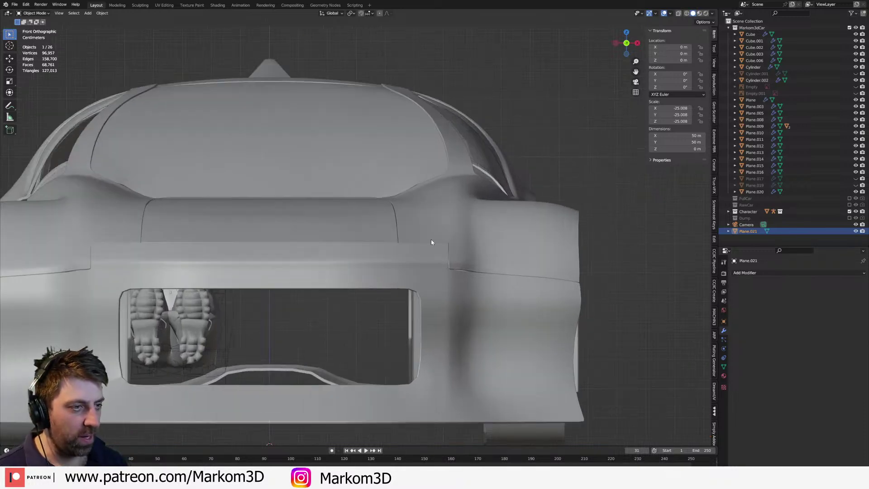
key(shift+a)
mouse_move(432, 227)
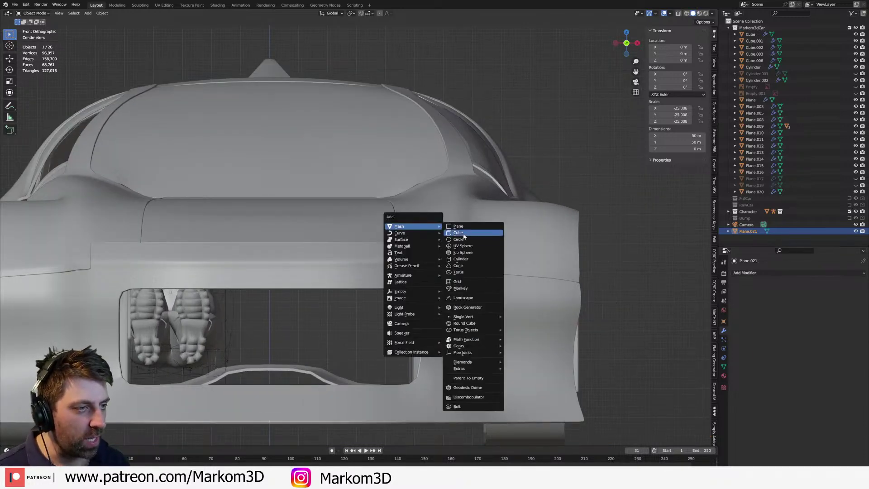
click(467, 265)
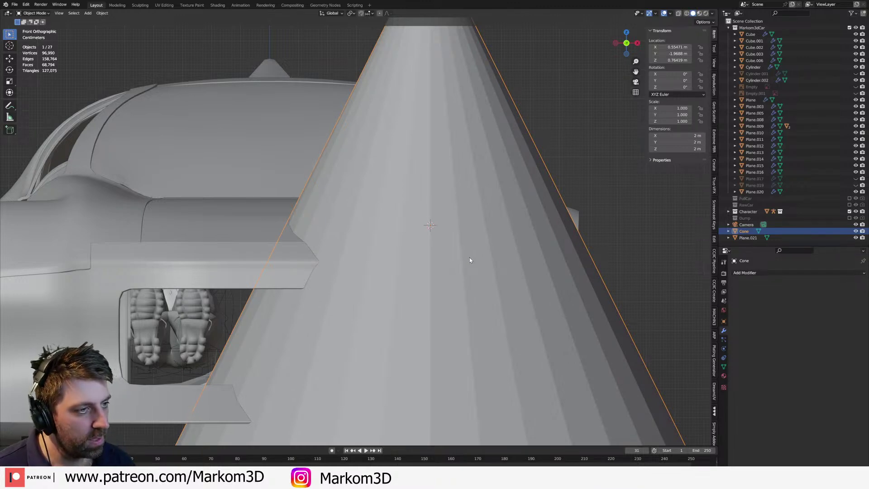
key(Delete)
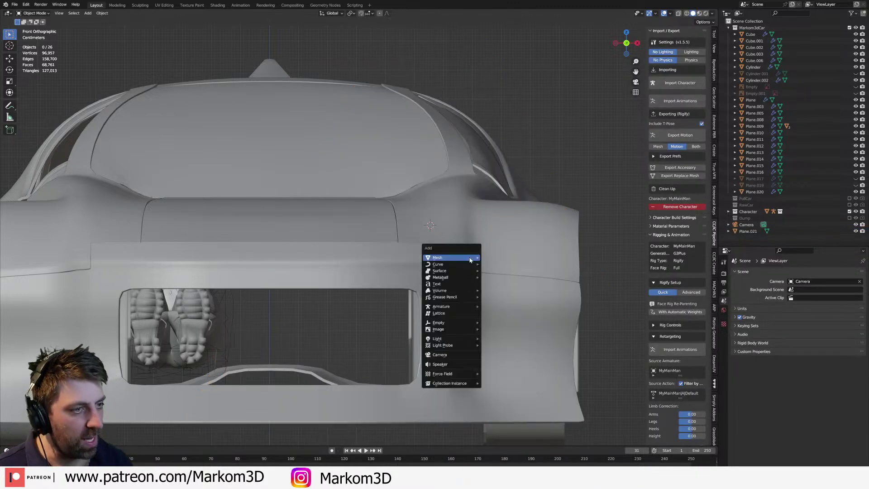
- Add a cylinder mesh over the car's front corner and rotate its geometry 90° about the X axis
key(shift+a)
mouse_move(469, 257)
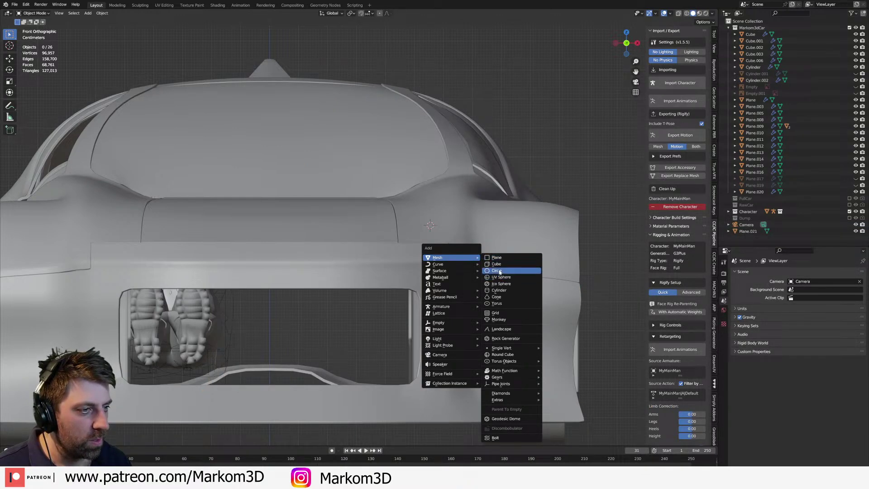
click(512, 290)
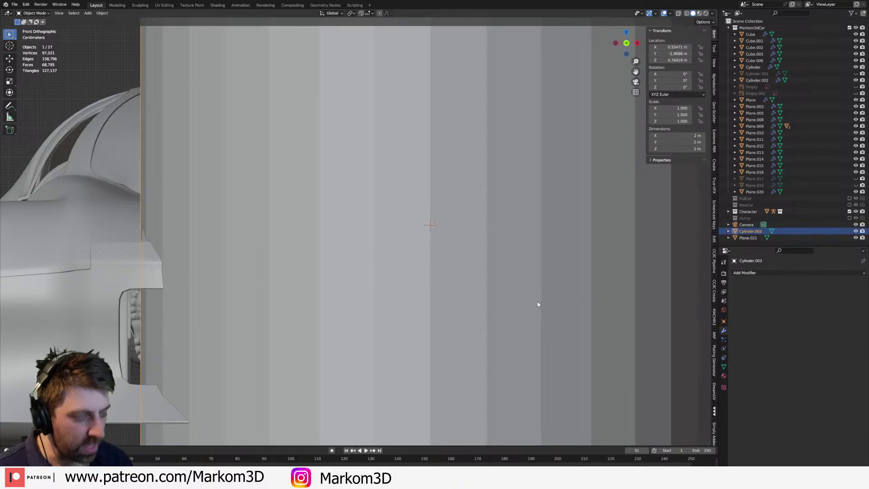
key(Tab)
key(r)
key(x)
key(9)
key(0)
key(Return)
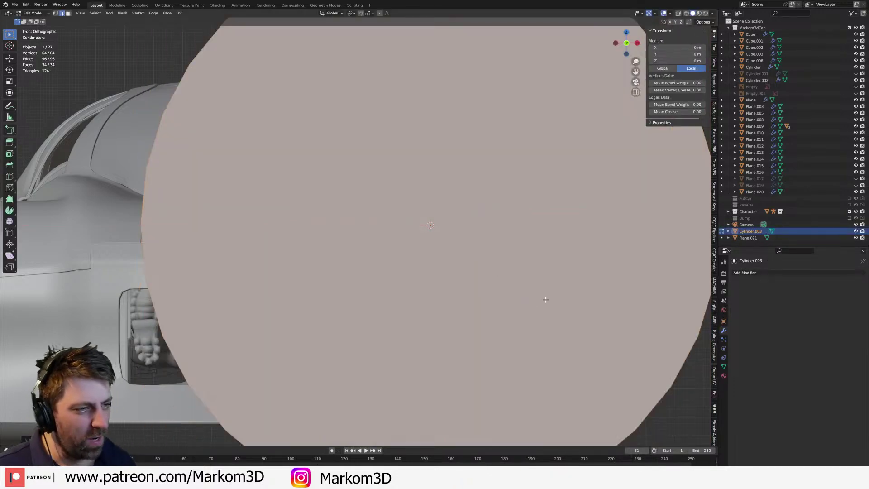
- Scale the cylinder down to a small size, and stretch it along Y so it runs through the front fender
key(s)
click(438, 230)
middle_drag(456, 234, 413, 252)
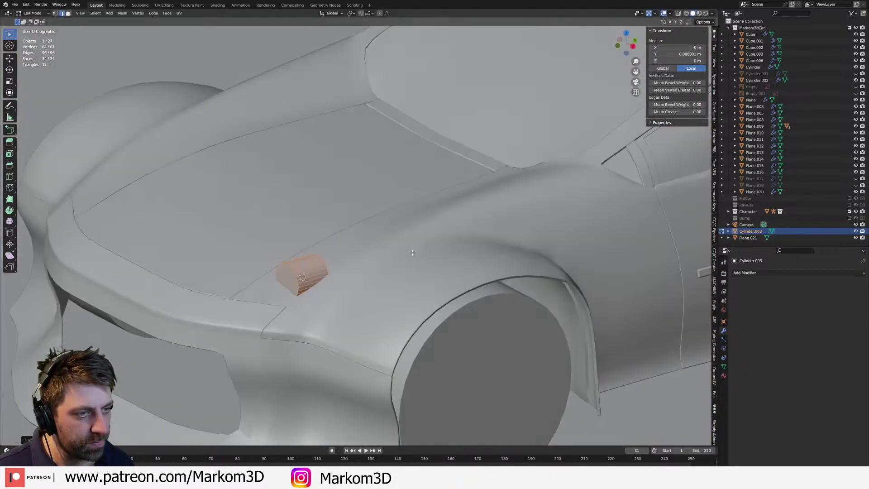
key(s)
key(y)
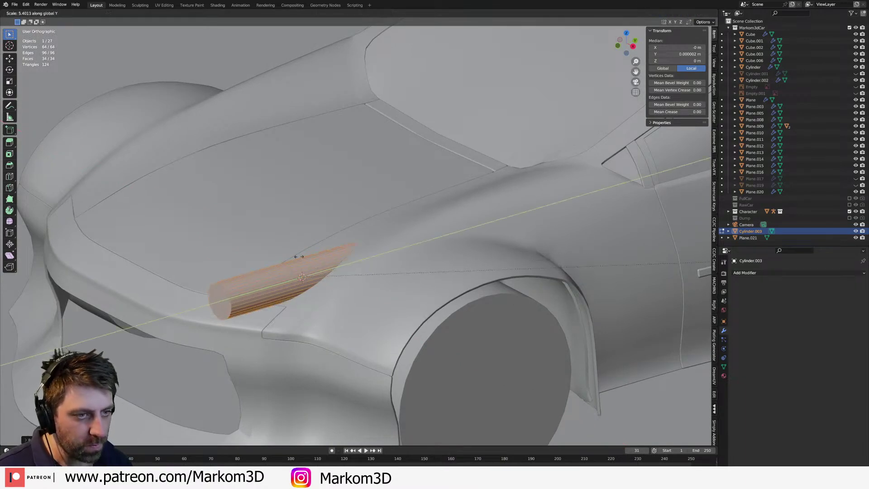
click(504, 245)
- Widen the cylinder along X into an oval cross-section and return to front view
middle_drag(379, 268, 444, 244)
key(s)
key(x)
click(476, 249)
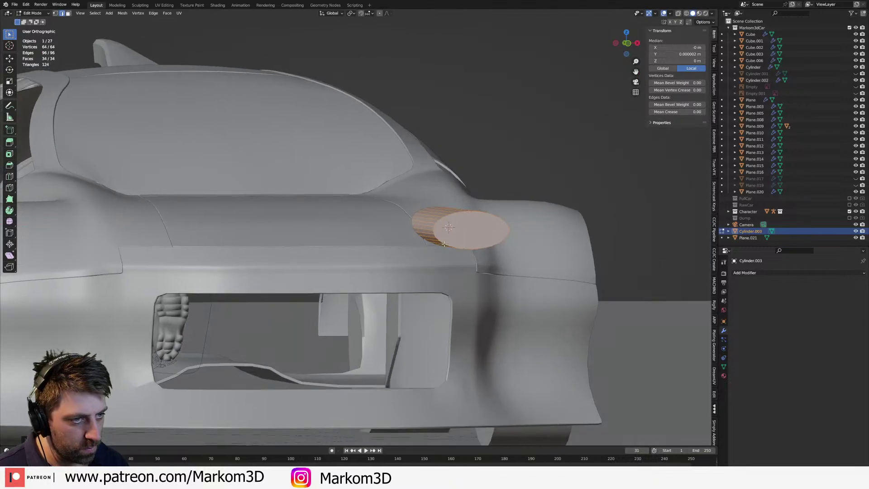
key(KP_3)
key(KP_1)
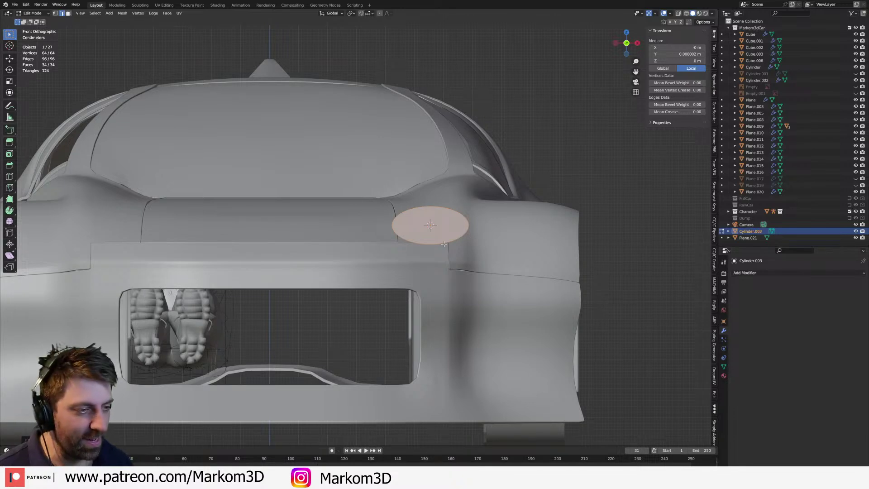
- Select the faces of the oval cylinder's underside in right view and flatten them by scaling to 0 along Z
middle_drag(444, 244, 386, 267)
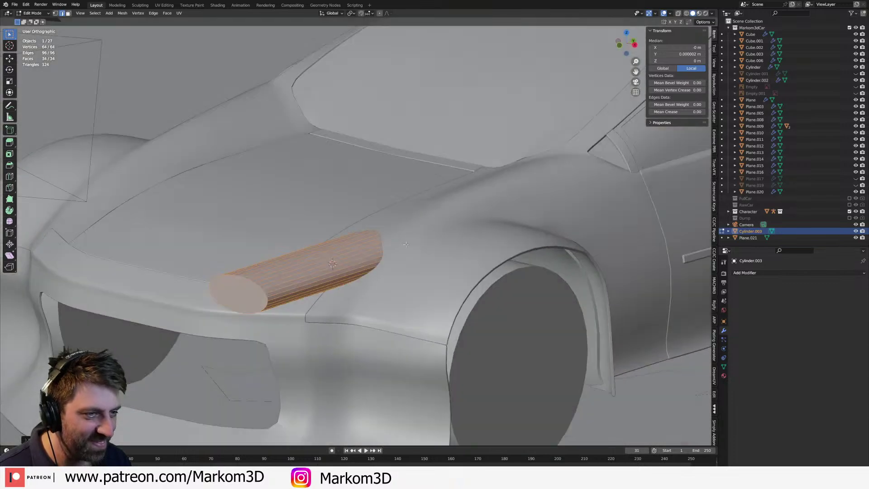
key(KP_3)
key(z)
click(347, 247)
key(3)
click(236, 241)
shift+middle_drag(234, 250, 275, 253)
scroll(274, 253, up, 2)
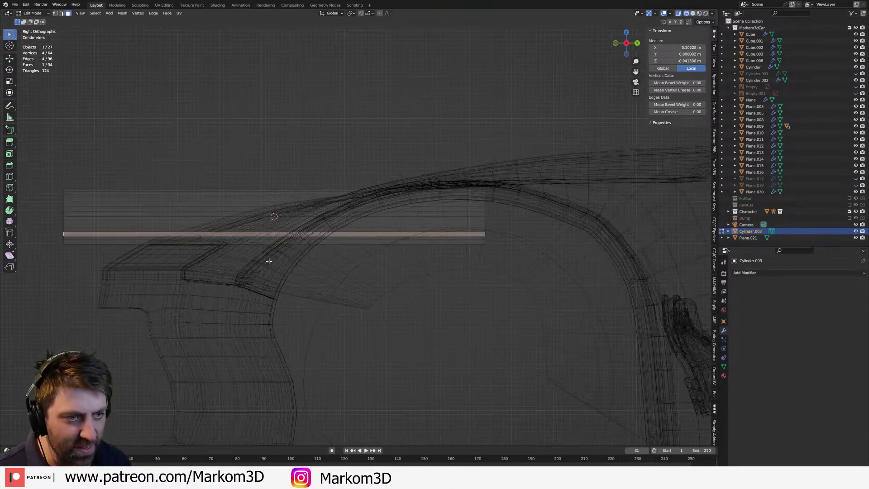
key(ctrl+KP_Add)
key(ctrl+KP_Add)
key(s)
key(z)
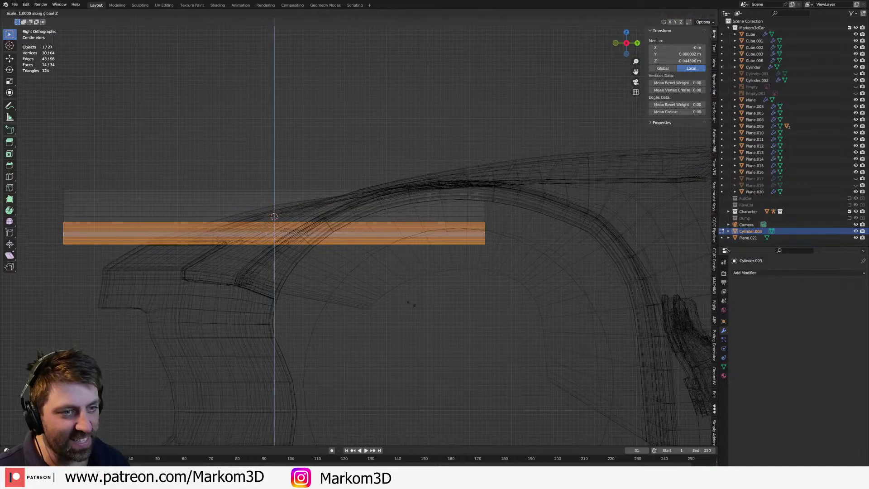
key(0)
key(Return)
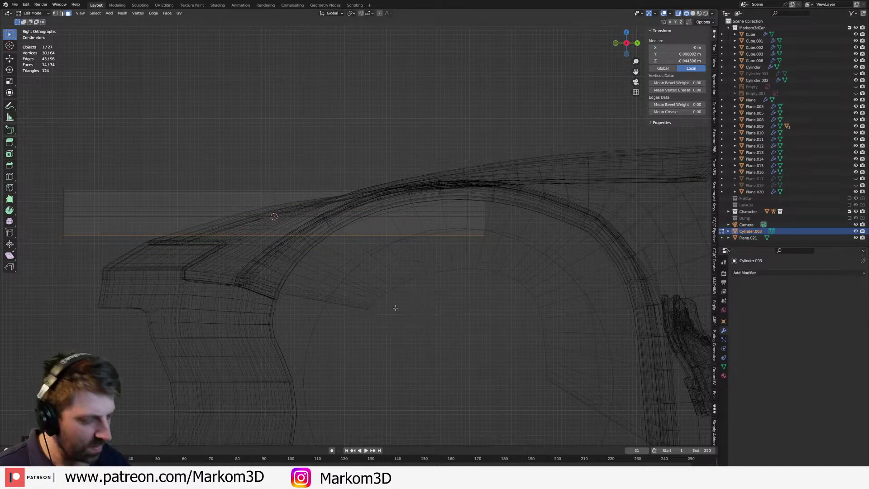
- Try to cut the flattened cylinder out of the car body with a Boolean difference
key(KP_1)
key(Tab)
key(z)
middle_drag(488, 299, 409, 297)
shift+click(488, 239)
key(ctrl+shift+KP_Subtract)
scroll(358, 305, up, 3)
scroll(428, 301, down, 1)
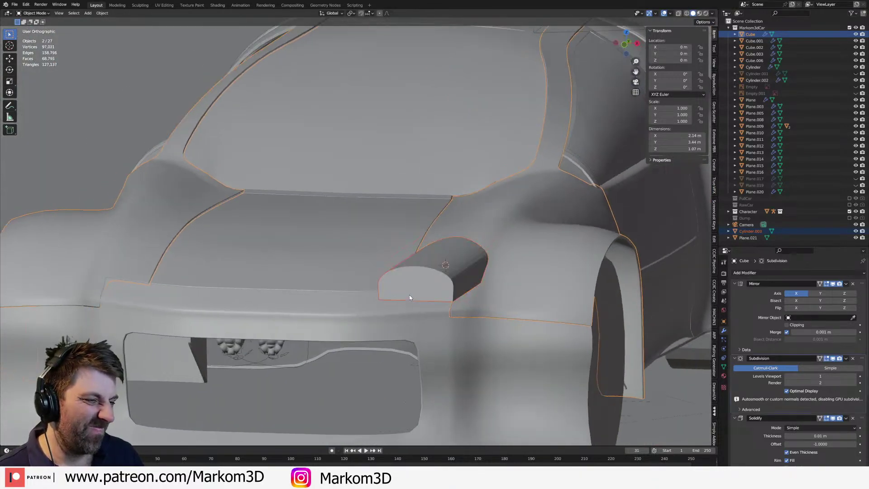
- Delete the flattened cylinder from the car's front corner
click(414, 285)
key(Delete)
scroll(429, 281, down, 2)
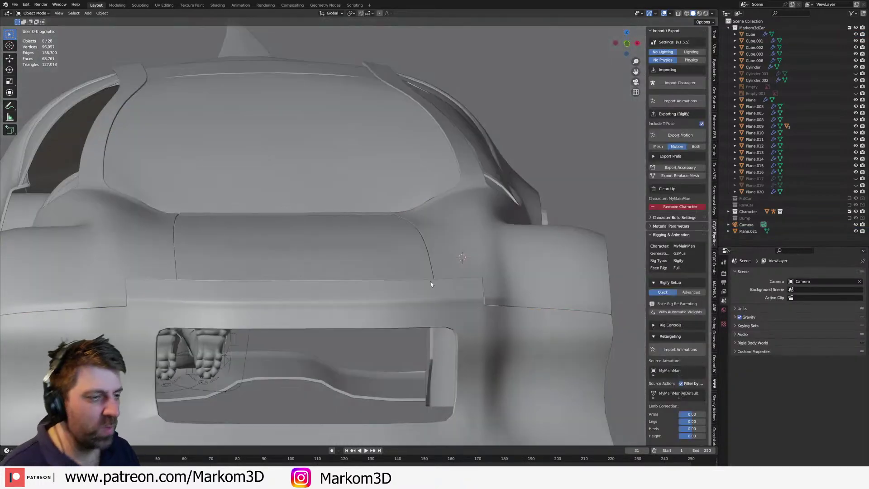
- Extrude the edges of the front bumper's grille opening inward along Y
scroll(431, 284, down, 3)
middle_drag(431, 284, 509, 394)
click(435, 336)
scroll(436, 336, up, 3)
key(Tab)
scroll(424, 373, up, 3)
key(e)
key(y)
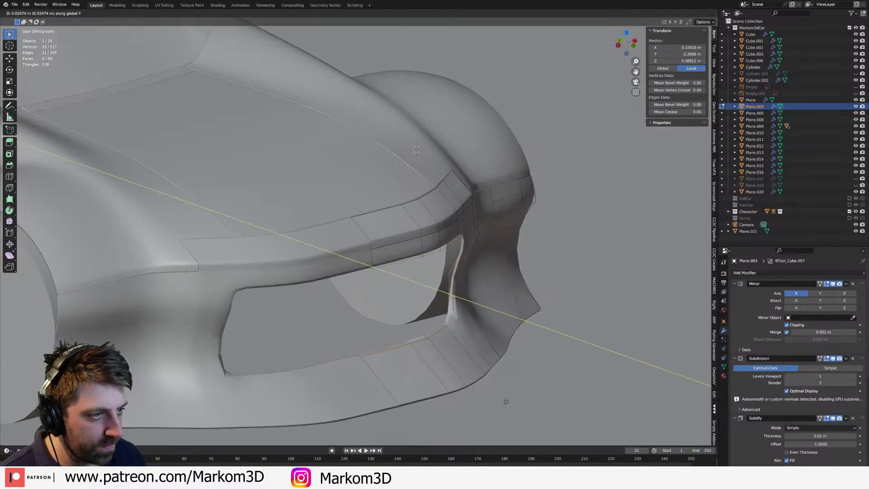
click(490, 402)
- Flatten the extruded grille edges by scaling to 0 along Y and move them deeper into the bumper along Y
key(s)
key(y)
key(0)
key(Return)
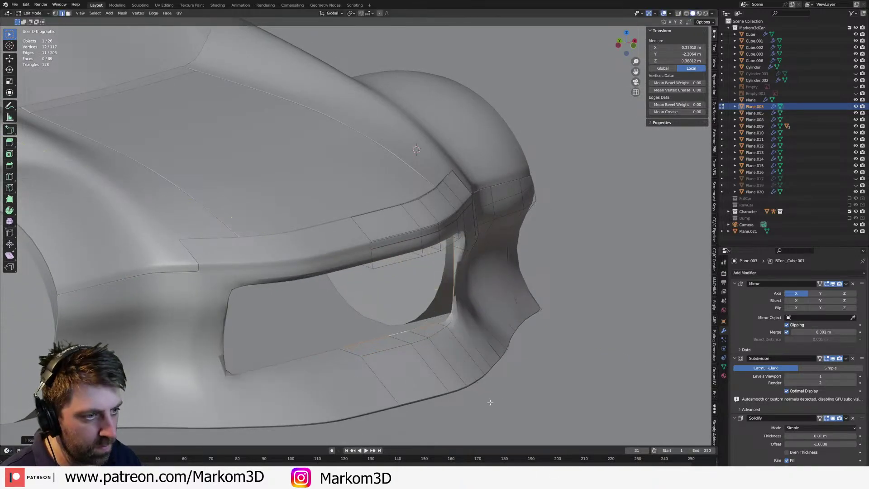
key(g)
key(y)
click(467, 392)
key(Tab)
scroll(418, 352, down, 3)
middle_drag(466, 391, 330, 352)
- Try clearing the sharp marking from the edge loop around the grille opening's front rim, and undo it
key(Tab)
scroll(331, 351, up, 3)
alt+click(373, 336)
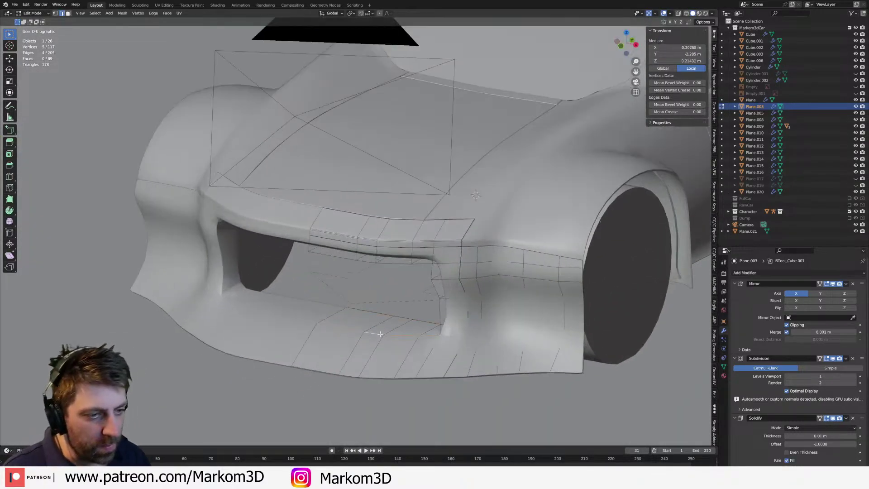
alt+shift+click(435, 314)
alt+shift+click(425, 263)
middle_drag(425, 263, 488, 282)
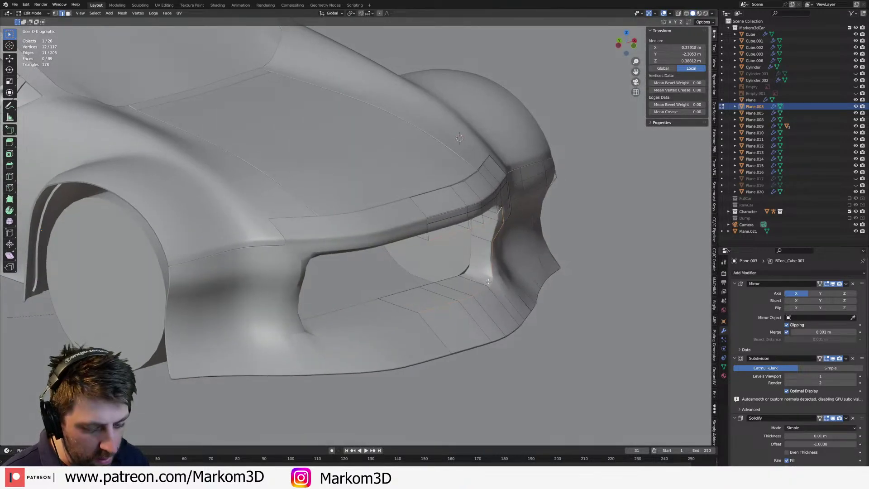
key(ctrl+e)
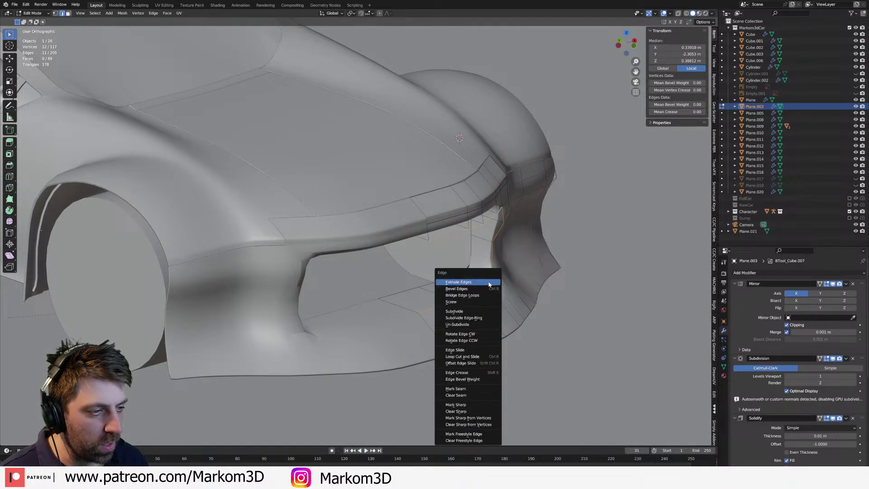
click(480, 410)
middle_drag(480, 410, 486, 294)
scroll(477, 282, up, 3)
key(Tab)
key(ctrl+z)
key(ctrl+z)
- Add an edge loop to the grille opening's inner wall and slide it close to the front rim
key(e)
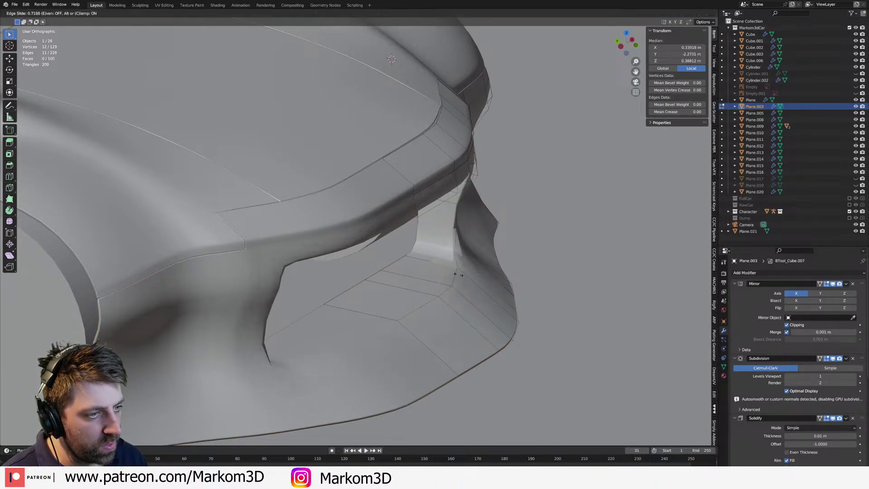
click(464, 276)
key(Tab)
mouse_move(464, 276)
middle_down()
mouse_move(485, 289)
mouse_move(460, 267)
mouse_move(486, 286)
mouse_move(514, 285)
mouse_move(398, 286)
middle_up()
key(z)
key(z)
key(Tab)
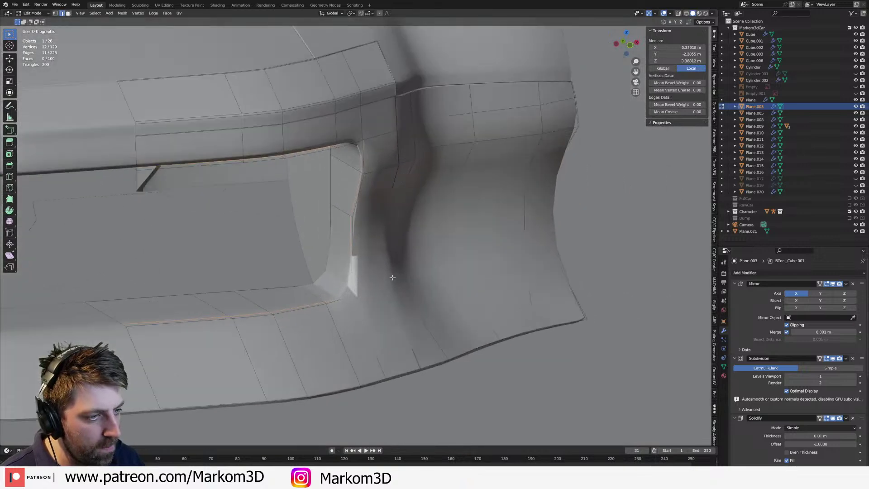
- Try adding a horizontal edge loop through the bumper's side beside the grille opening, and undo it
key(Tab)
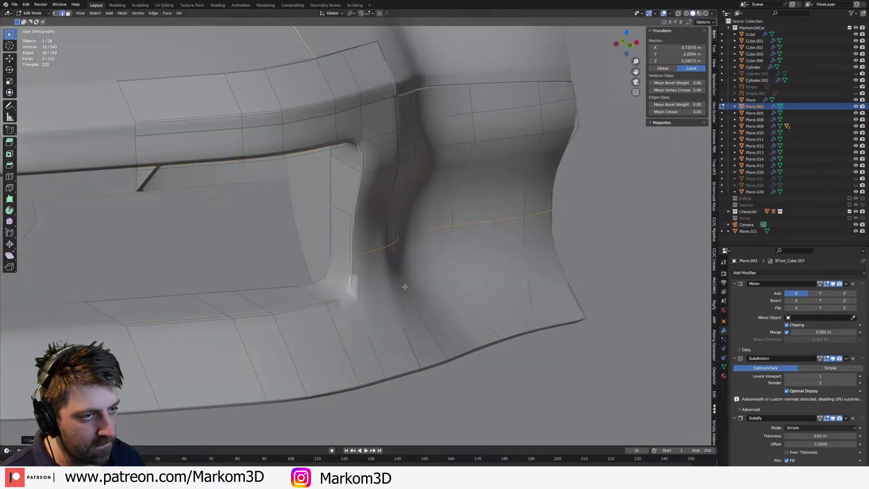
scroll(404, 290, down, 5)
middle_drag(386, 290, 370, 316)
key(Tab)
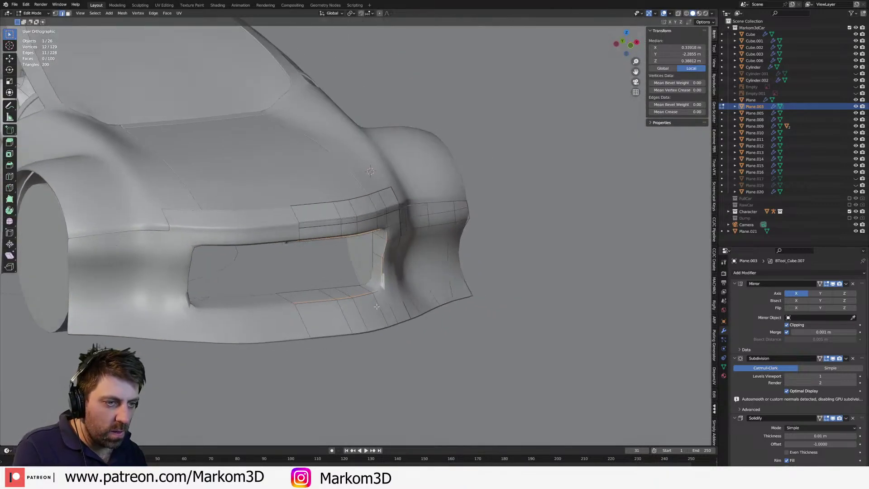
middle_drag(374, 308, 354, 307)
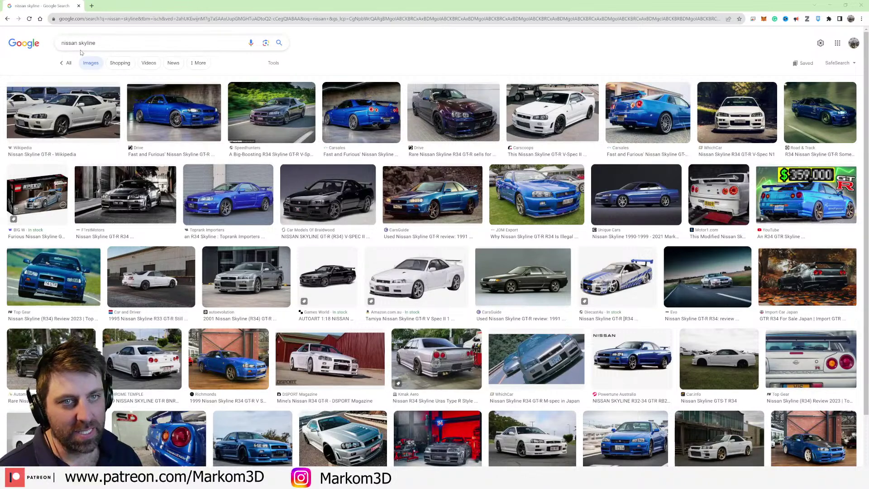
- Switch to the web browser and search Google Images for "Nismo Skyline"
triple_click(82, 43)
text(Nismo Skyline)
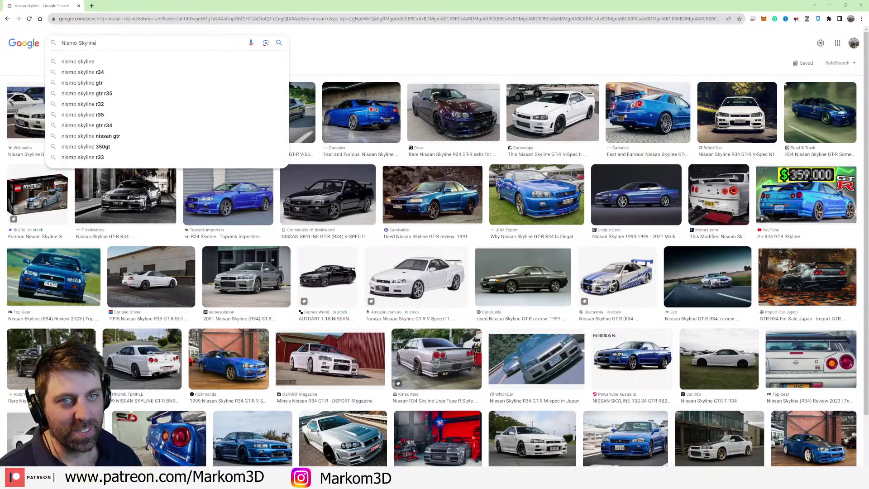
key(Return)
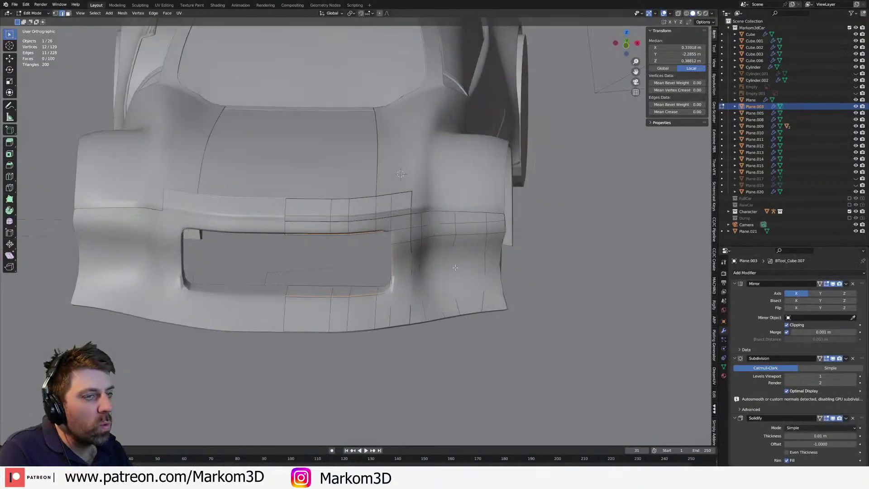
- Return to the car in Blender and examine the bumper and grille opening in object mode
middle_drag(455, 267, 471, 255)
scroll(400, 275, up, 3)
key(Tab)
scroll(417, 273, down, 4)
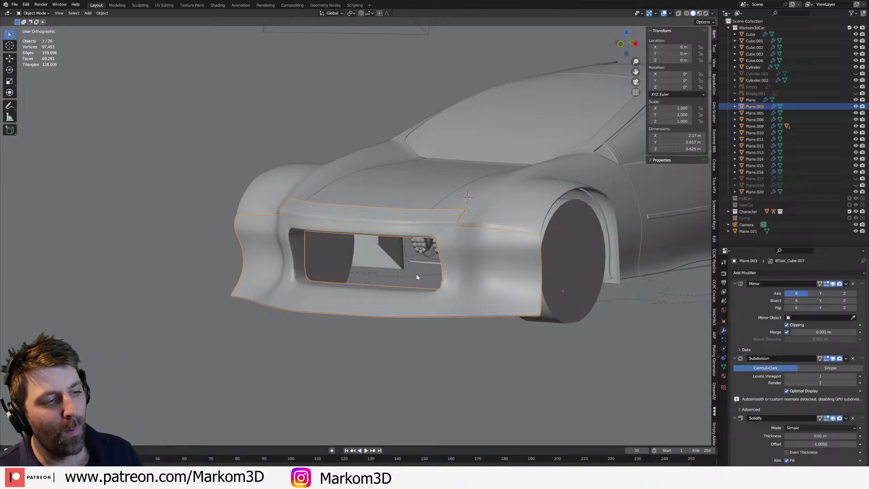
scroll(417, 277, up, 5)
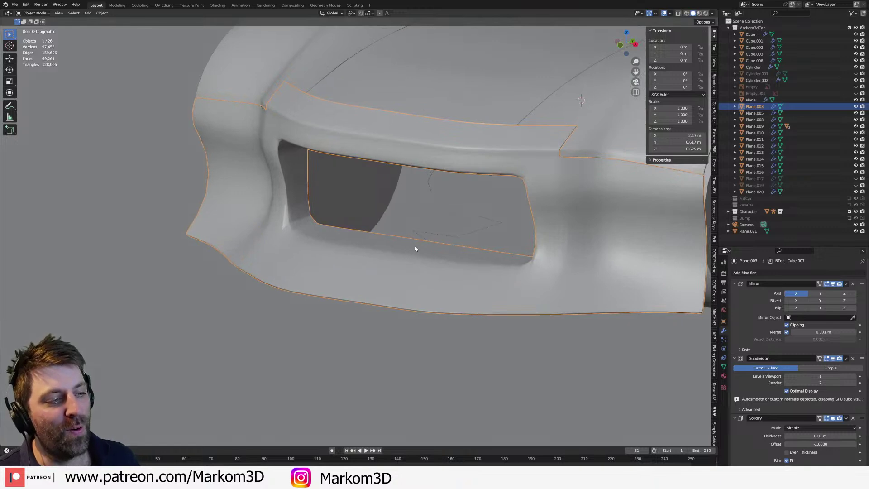
key(Tab)
key(Tab)
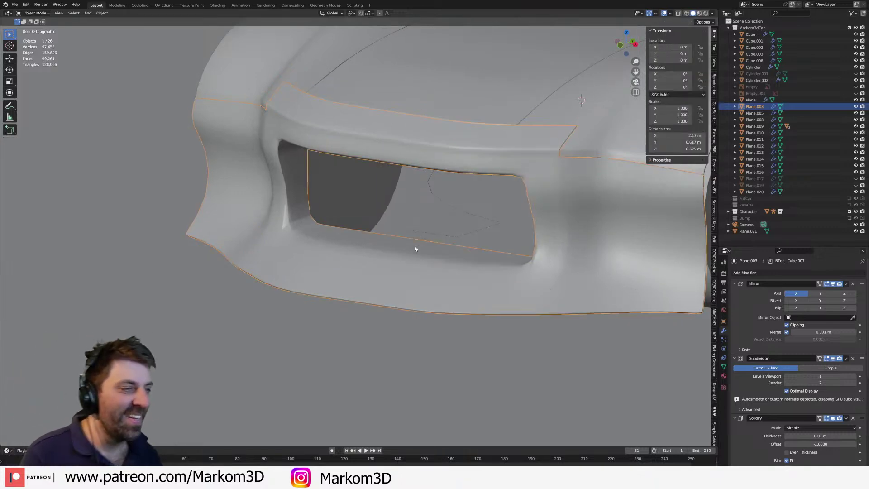
- Reset the 3D cursor to the world origin, add a cylinder mesh there and open it for editing in right view
key(shift+s)
click(377, 273)
key(shift+a)
mouse_move(377, 273)
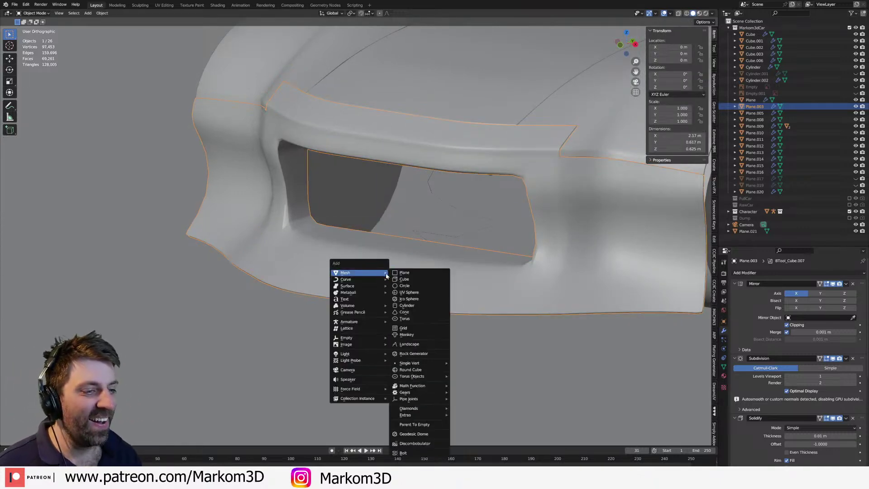
click(406, 305)
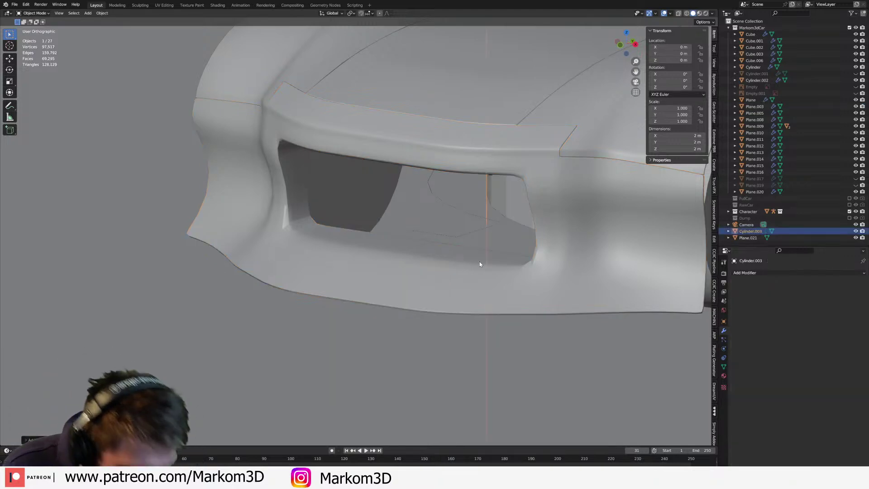
scroll(498, 271, down, 3)
key(Tab)
key(KP_3)
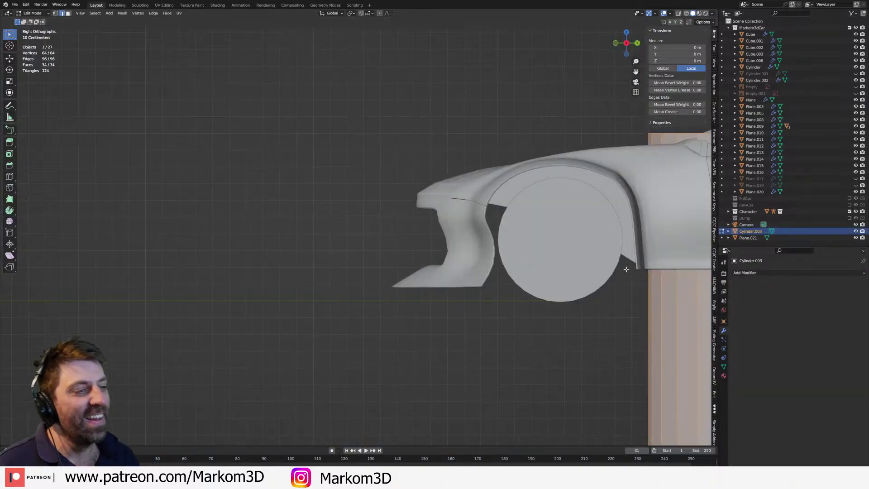
- Scale the whole cylinder mesh down and move it to the car's front bumper in the side view
key(s)
right_click(661, 277)
shift+middle_drag(619, 359, 344, 341)
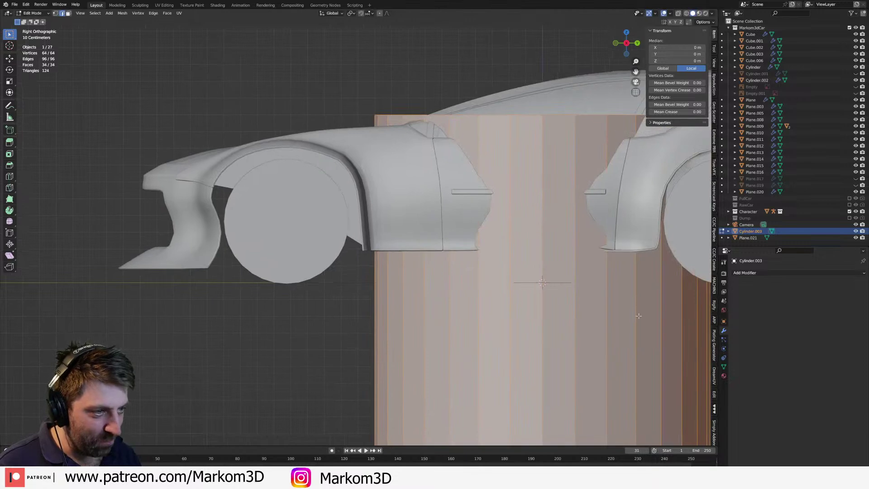
key(g)
click(357, 275)
key(s)
click(364, 262)
shift+middle_drag(447, 281, 564, 299)
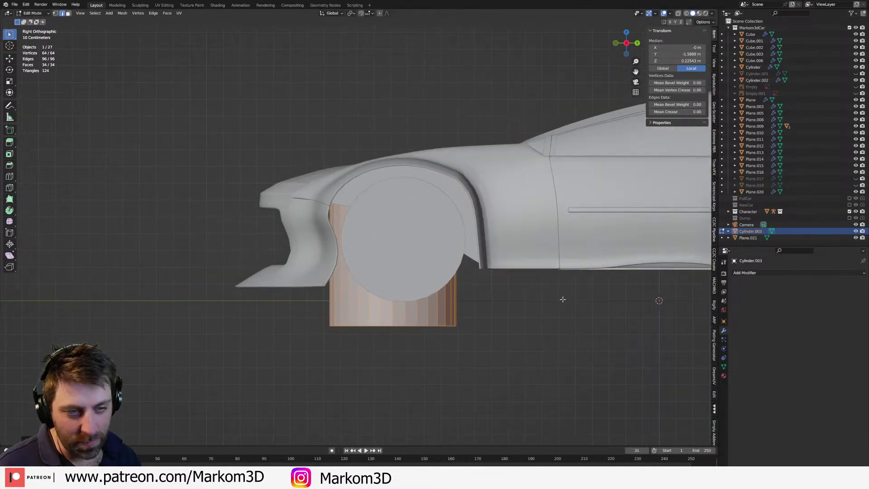
scroll(563, 299, up, 2)
- Flatten the cylinder along Y to about 0.27 m deep and widen it along X to about 1.16 m across the bumper
key(s)
key(x)
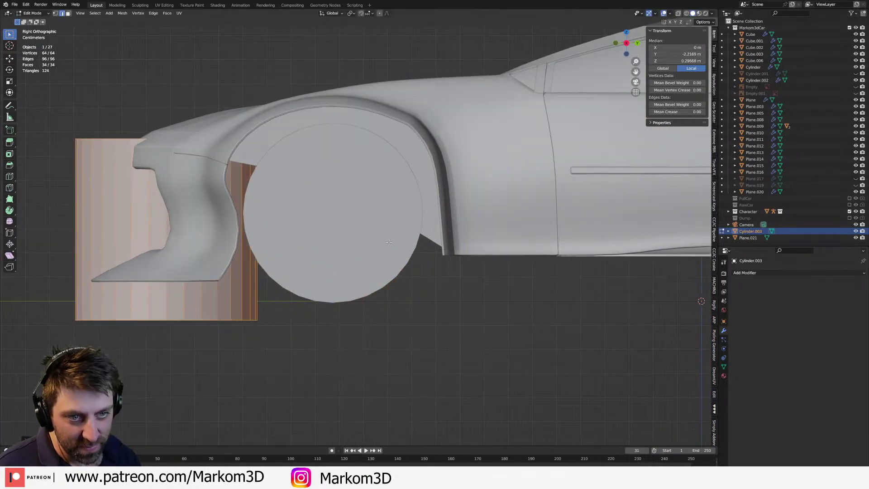
click(277, 243)
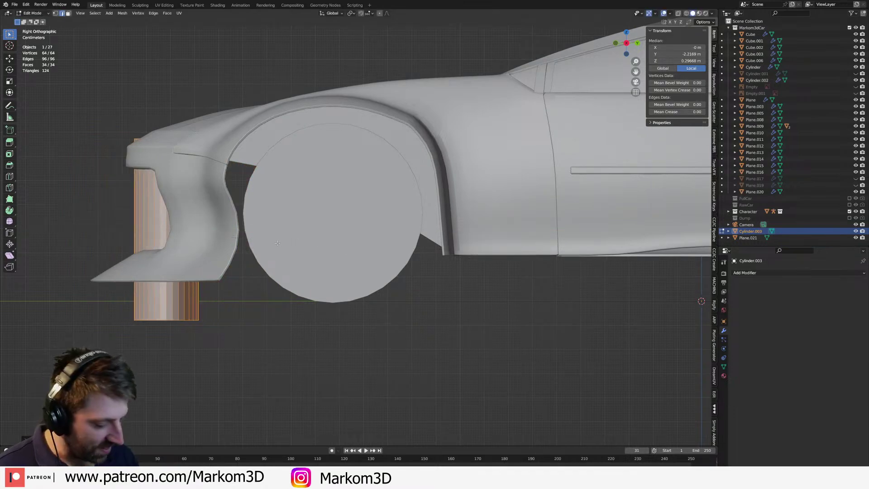
key(KP_1)
key(s)
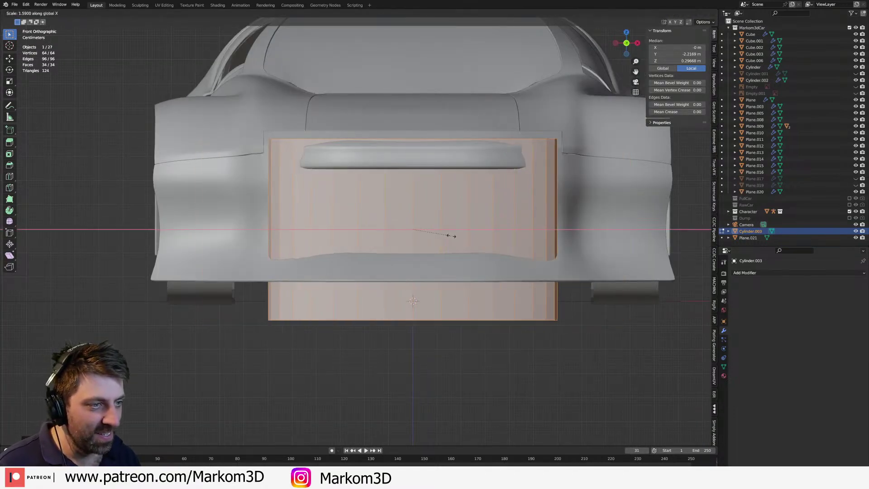
click(451, 291)
- Slide the cylinder back along Y by about 0.1 m into the front bumper opening
middle_drag(450, 291, 342, 230)
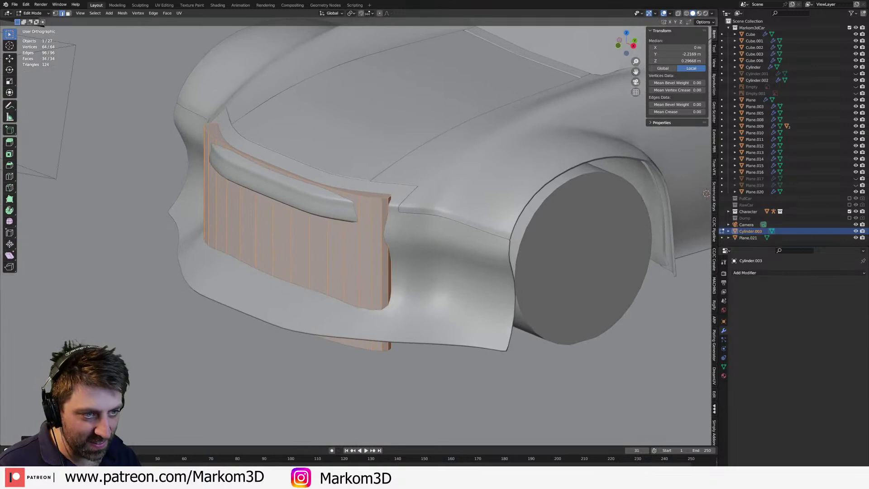
middle_drag(419, 247, 393, 236)
key(g)
key(y)
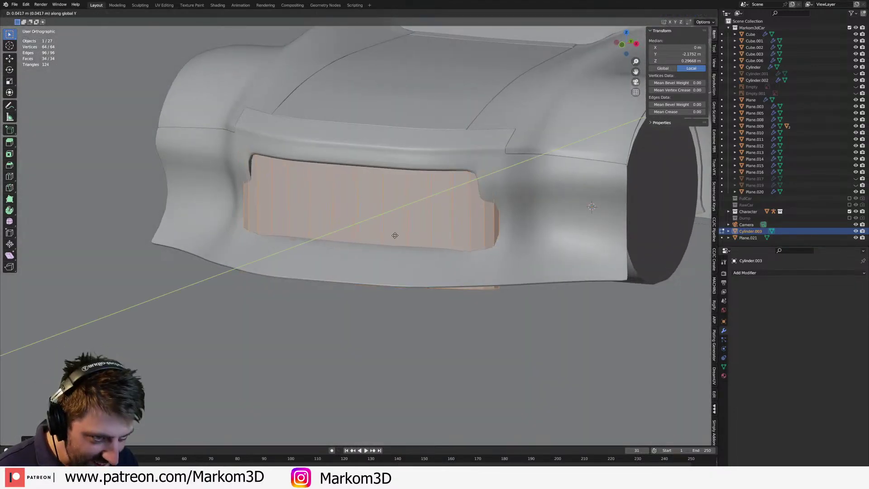
click(397, 235)
scroll(399, 235, down, 3)
middle_drag(398, 235, 439, 267)
- Fit the cylinder's height to the bumper opening, moving its bottom edge loop along Z to about 0.20 m
key(Tab)
scroll(399, 264, down, 2)
key(Tab)
key(z)
click(370, 273)
alt+click(368, 280)
key(z)
click(404, 289)
scroll(448, 275, up, 3)
key(g)
key(z)
click(442, 256)
key(g)
key(z)
click(429, 224)
scroll(431, 233, down, 2)
key(Tab)
- Shade the cylinder smooth and open its material settings
mouse_move(431, 231)
middle_down()
mouse_move(449, 240)
mouse_move(429, 230)
middle_up()
right_click(385, 183)
click(386, 182)
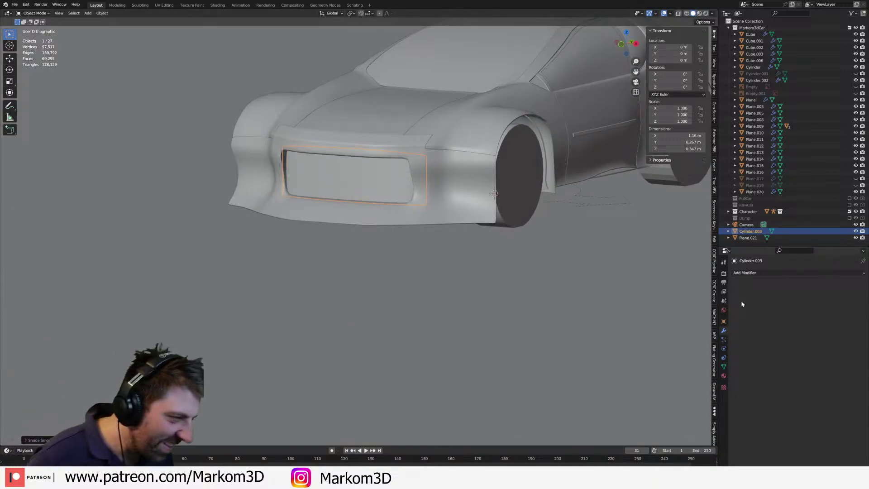
click(724, 375)
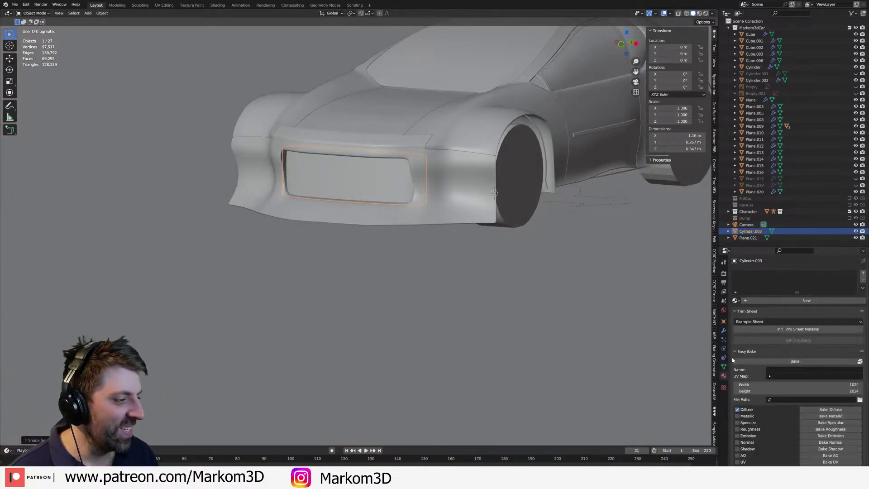
click(736, 301)
text(lights)
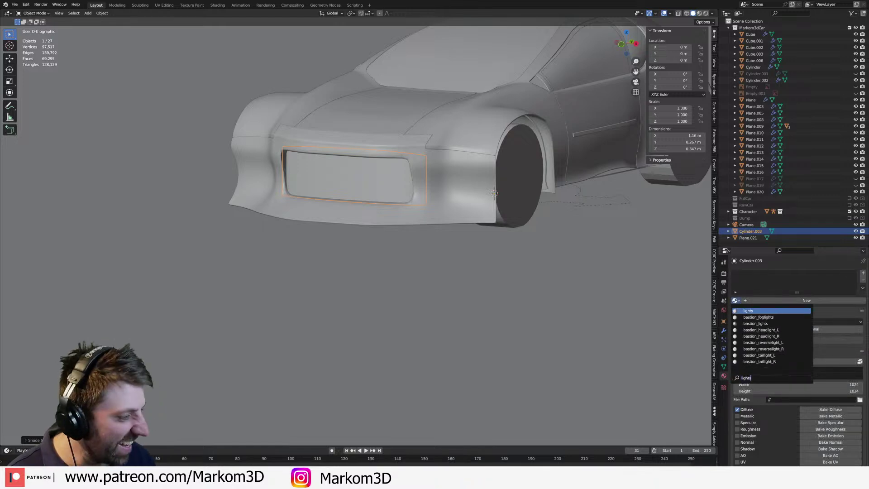
key(Escape)
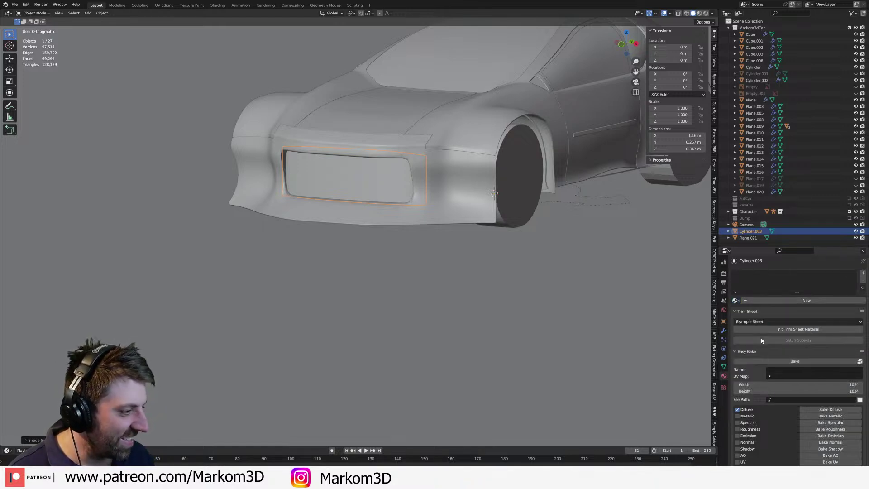
- Search the existing materials for "light" and assign FrontLight to the cylinder
click(737, 301)
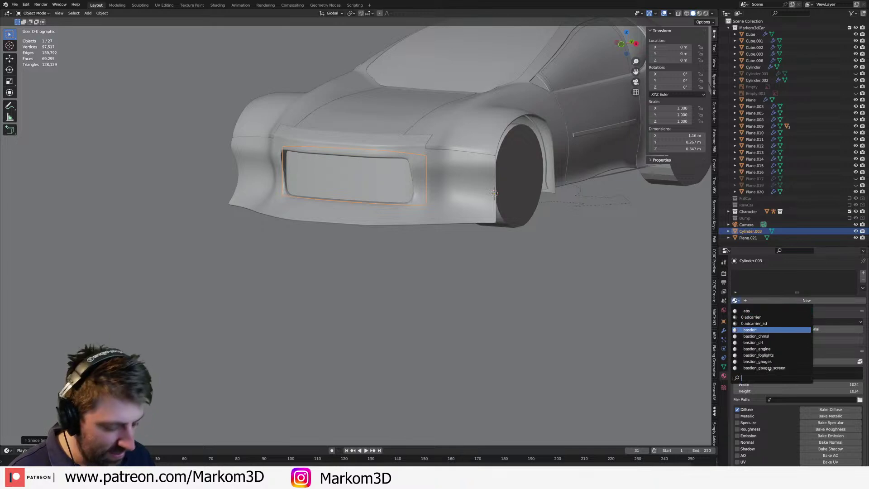
text(light)
scroll(769, 369, down, 1)
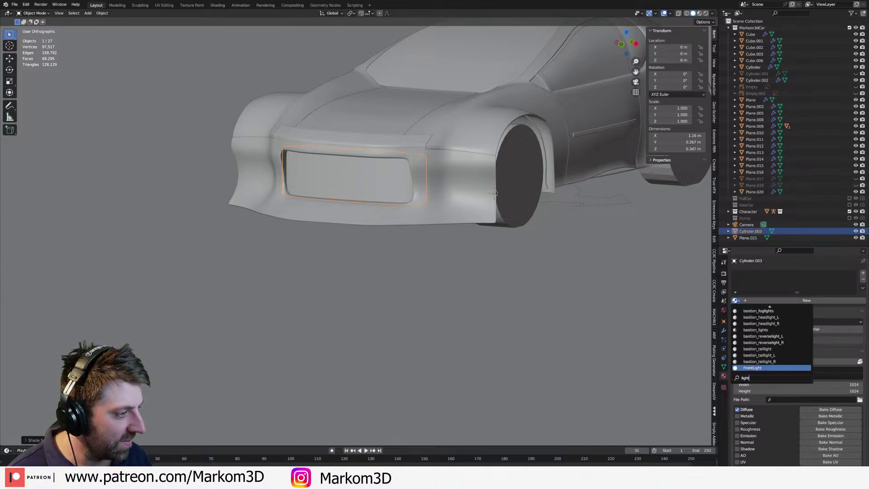
click(758, 368)
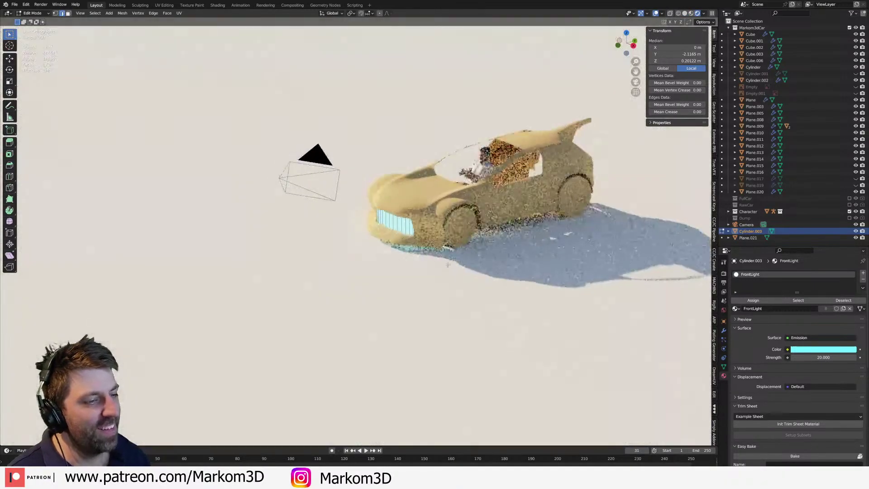
- Leave mesh editing and lighten the FrontLight material's emission color to a near-white cyan
key(Tab)
middle_drag(527, 266, 507, 253)
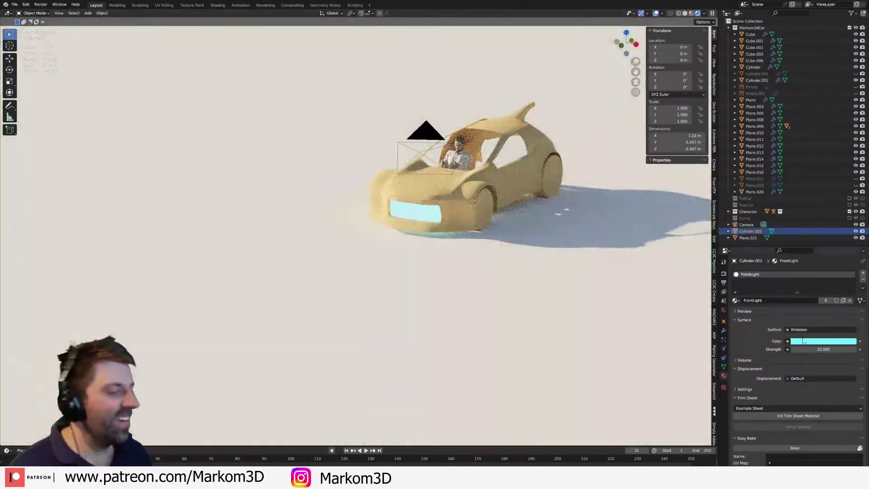
click(799, 341)
click(826, 267)
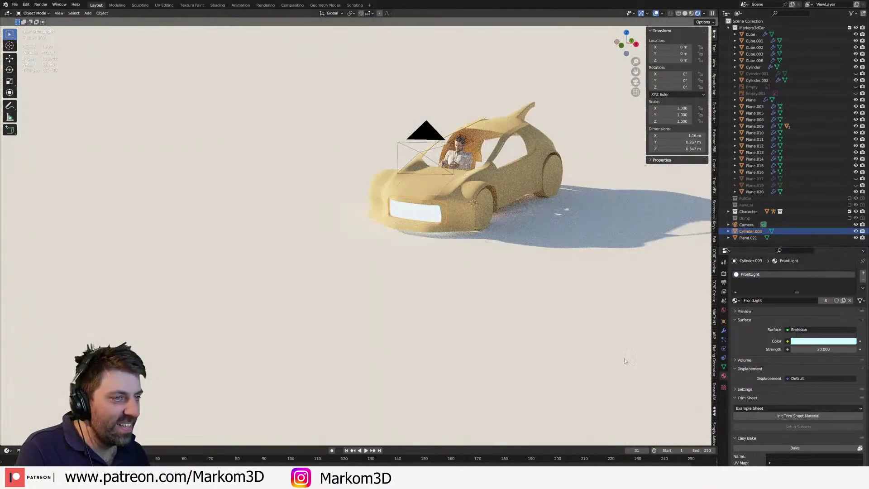
click(723, 262)
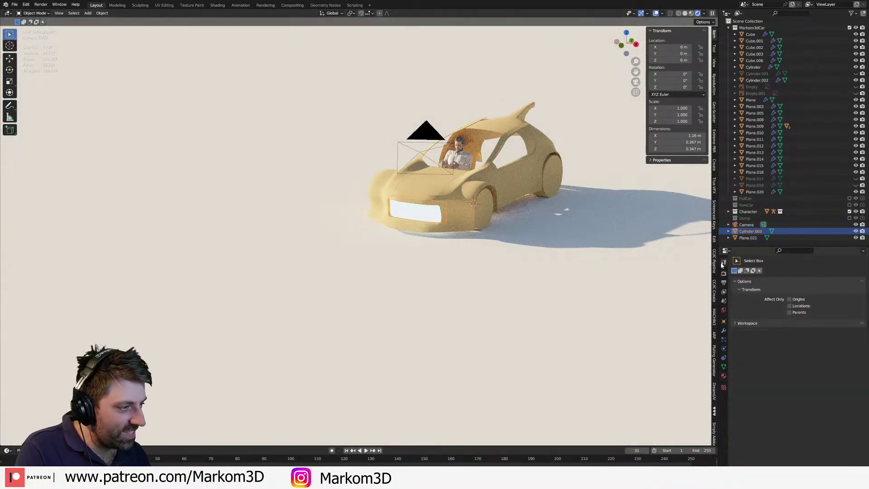
click(725, 290)
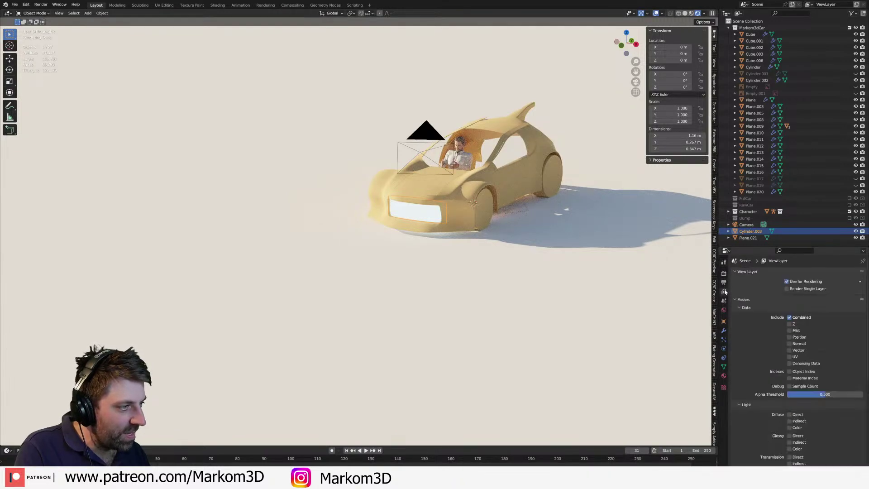
click(724, 282)
click(725, 291)
click(725, 300)
click(724, 292)
click(724, 283)
click(724, 274)
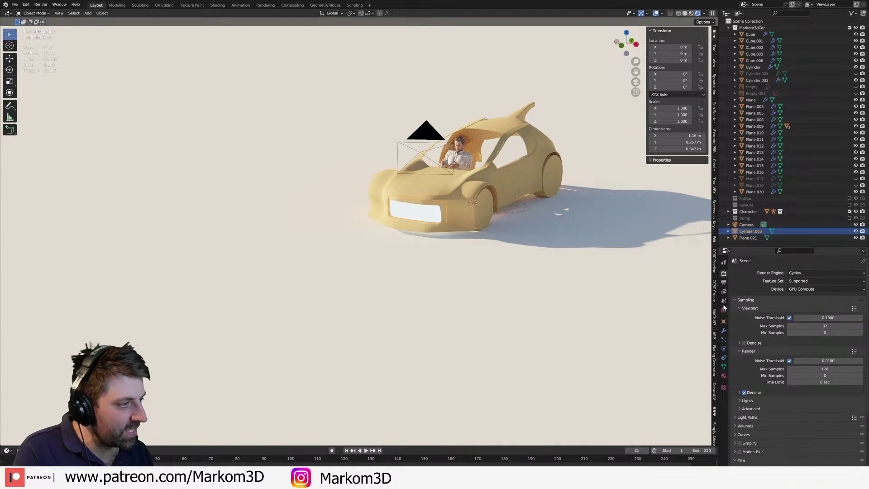
click(724, 301)
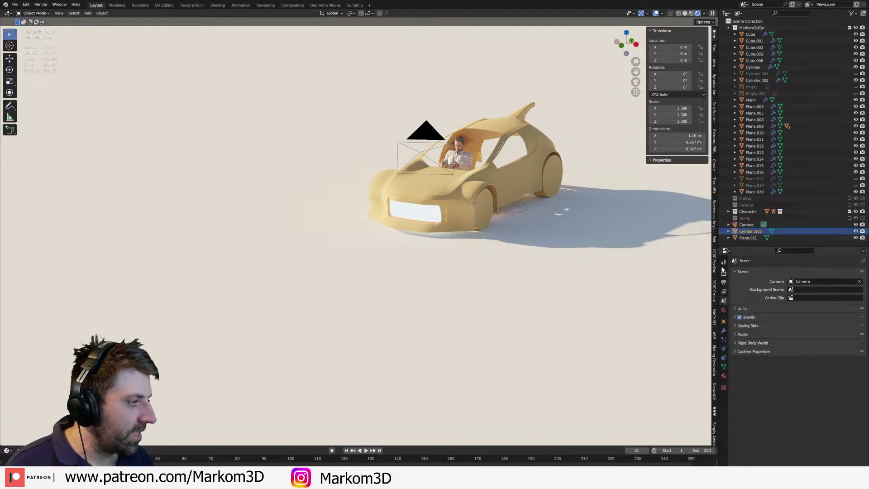
click(724, 273)
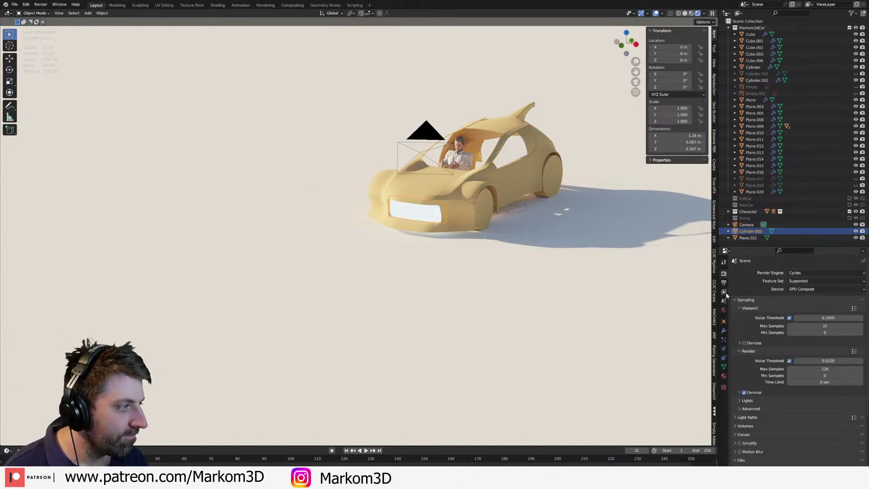
- Set the world sky texture's sun elevation to 2° and inspect the car's front light in the darker scene
click(724, 310)
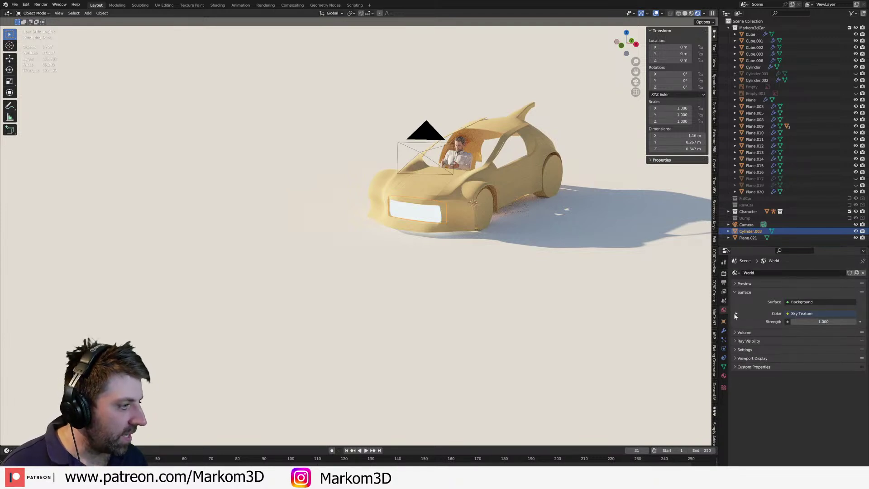
click(736, 314)
click(822, 353)
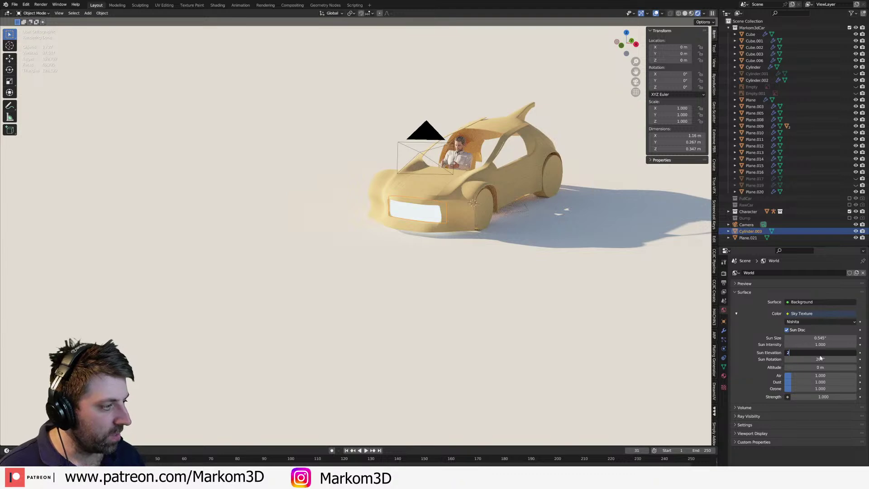
text(2)
key(Return)
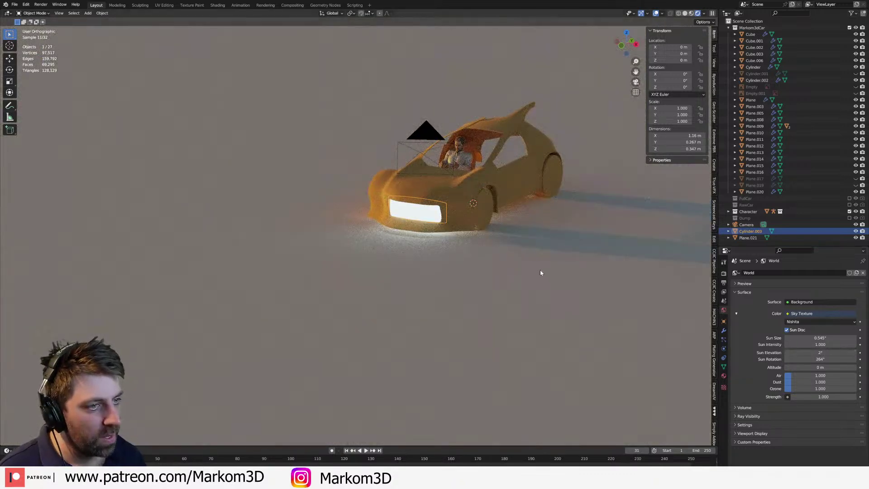
middle_drag(543, 273, 529, 267)
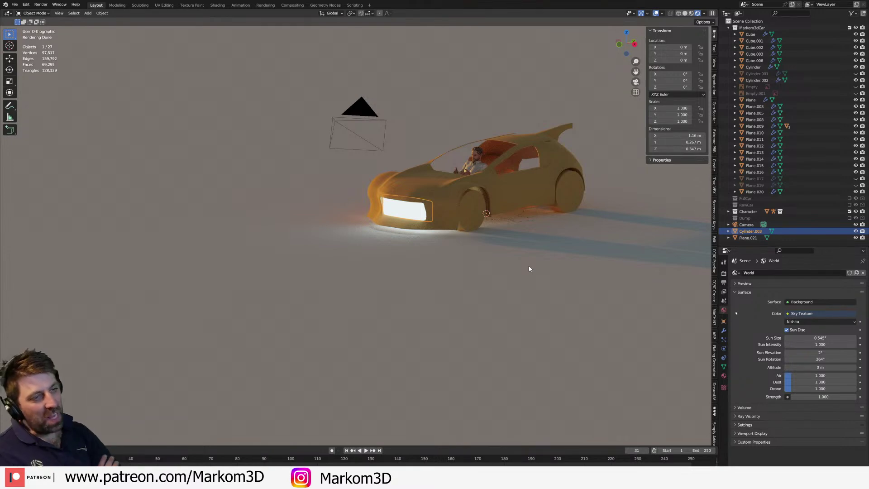
- Return to solid shading, duplicate the front light's mesh in place and separate the copy into its own object
key(KP_1)
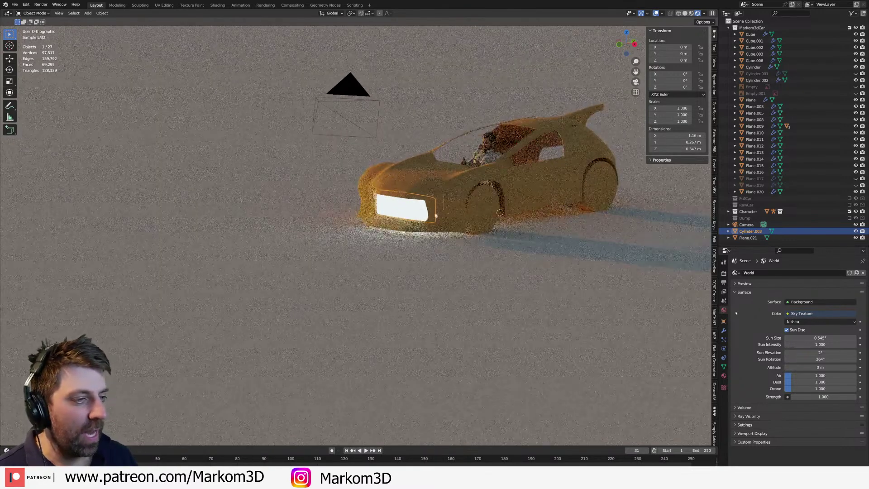
key(z)
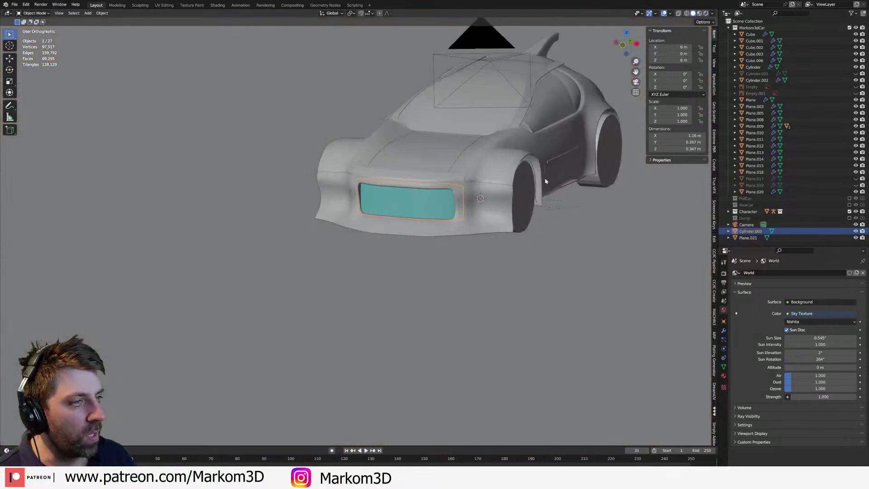
scroll(407, 190, up, 5)
key(Tab)
middle_drag(382, 173, 392, 188)
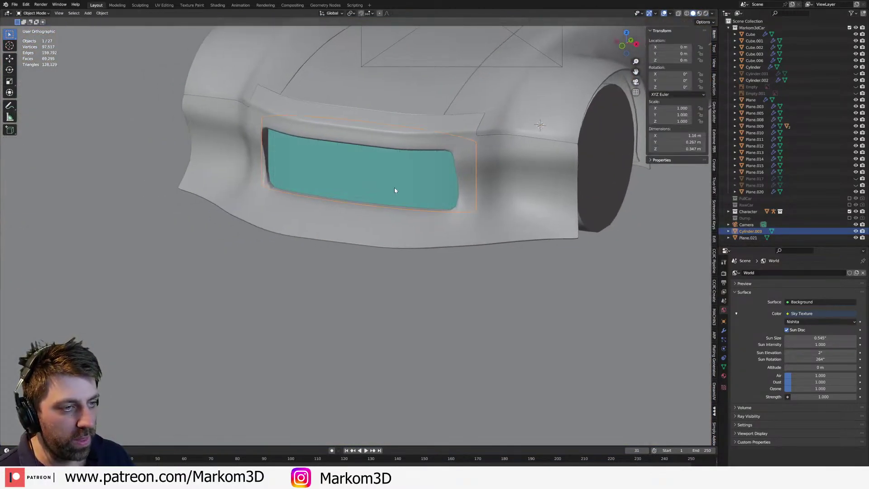
key(shift+d)
click(451, 205)
key(p)
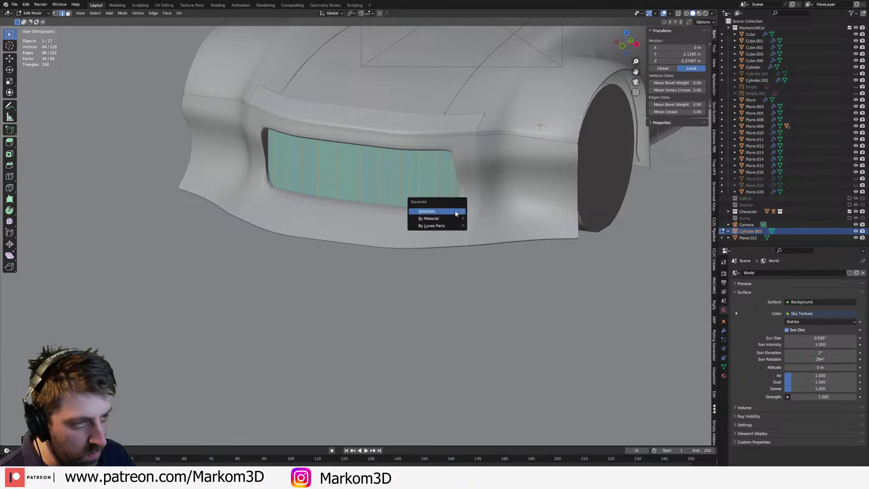
click(455, 211)
- Select all geometry of the original front light cylinder and scale it up slightly around the copy
key(a)
key(s)
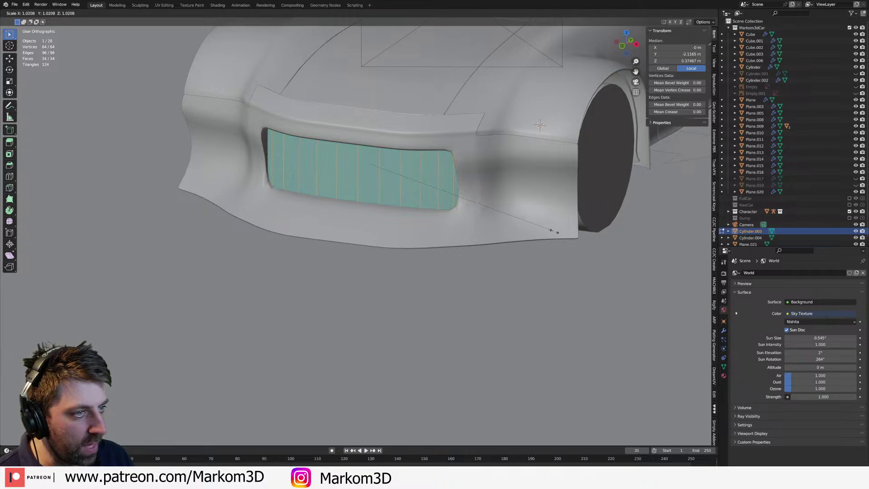
key(Escape)
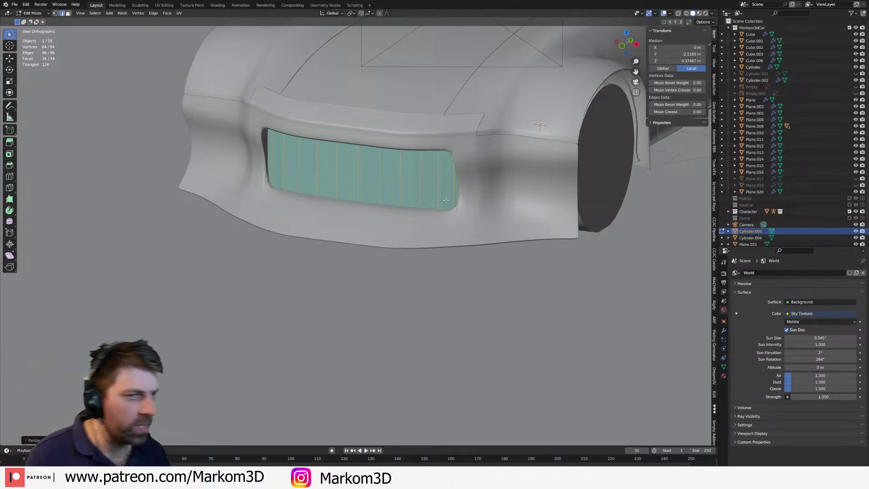
- Select the front bumper together with the outer cylinder, remove the bumper's unused FrontLight material slot, and open both meshes for editing
click(724, 375)
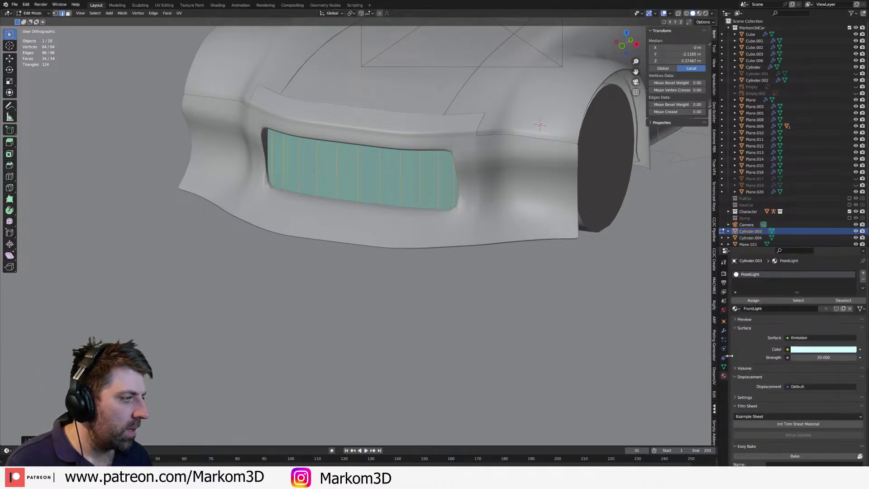
click(737, 308)
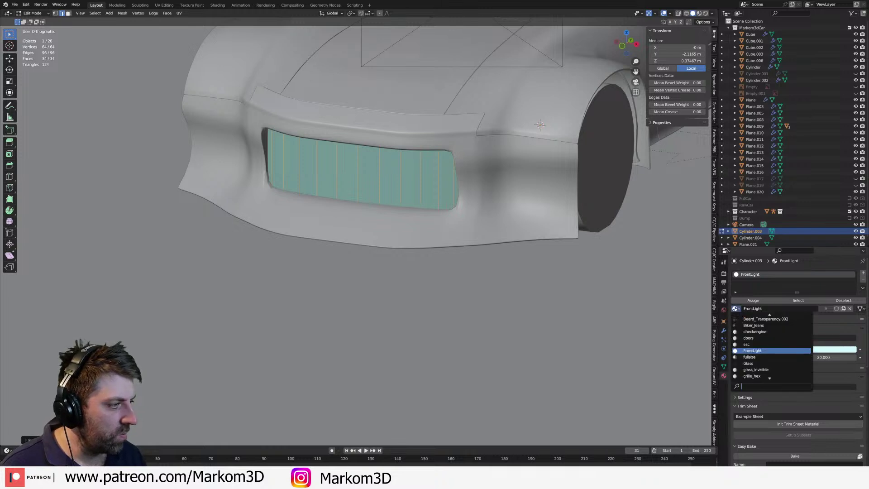
key(Tab)
shift+click(526, 216)
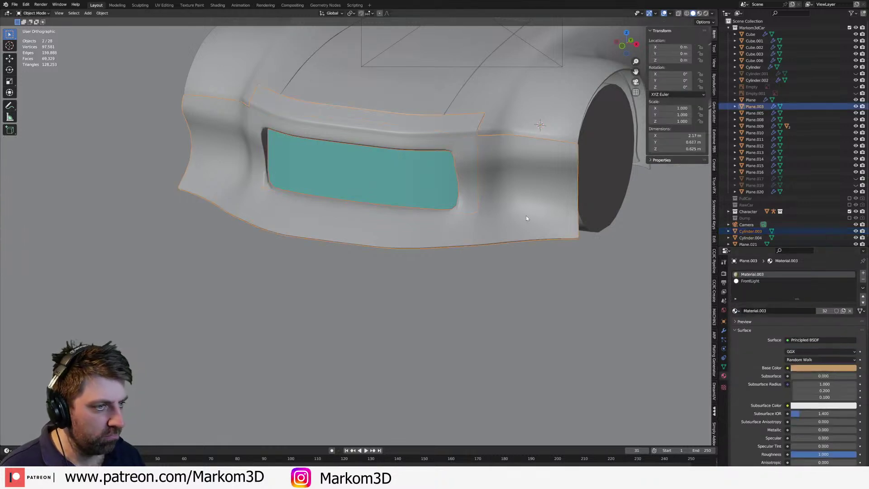
click(863, 288)
click(842, 320)
key(Tab)
scroll(466, 210, up, 3)
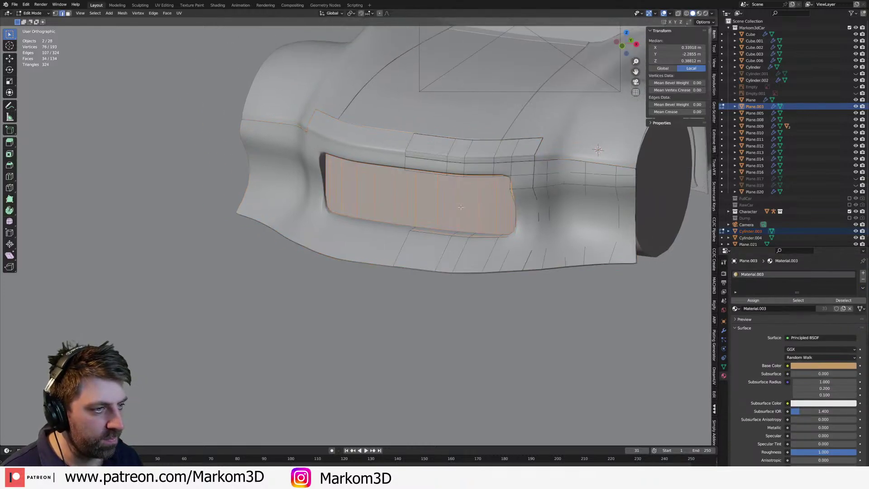
- Add a horizontal edge loop around the outer front light cylinder
key(ctrl+r)
click(463, 203)
click(455, 198)
shift+middle_drag(455, 199, 519, 203)
scroll(539, 220, up, 1)
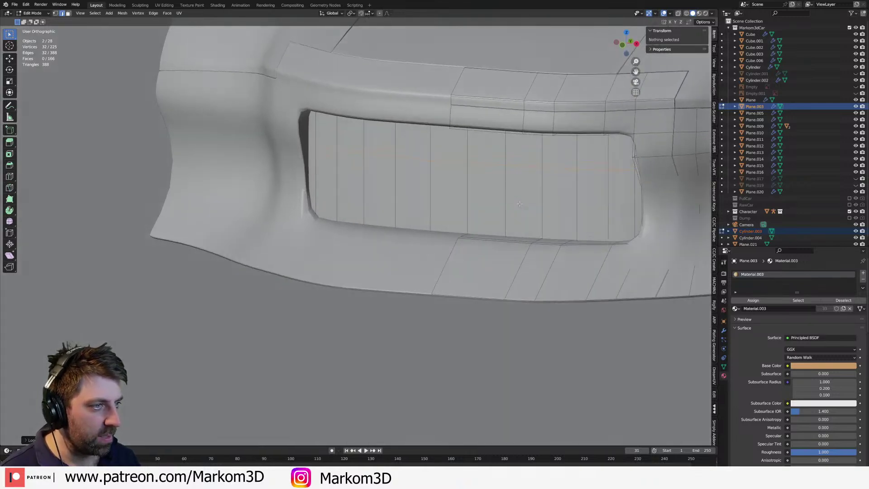
- In front view, select the six middle edges of the horizontal loop and slide them up to form a raised section with sloped sides
click(474, 171)
key(KP_1)
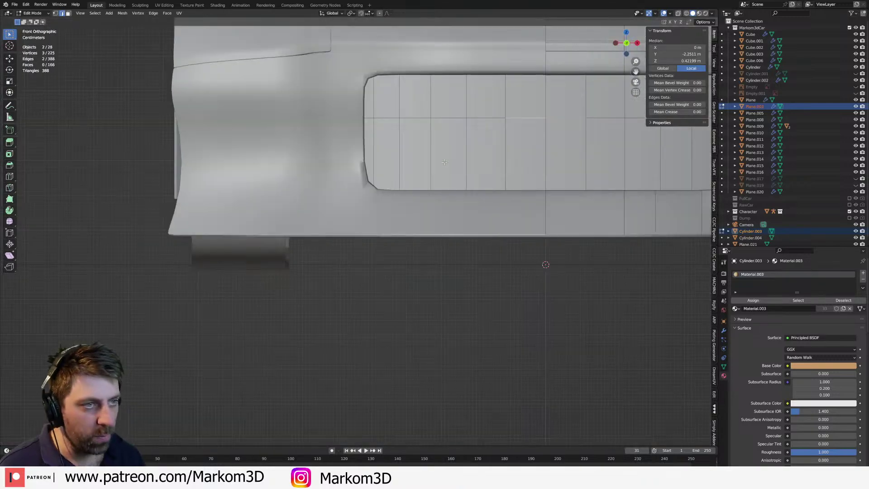
shift+middle_drag(444, 162, 325, 242)
shift+click(444, 203)
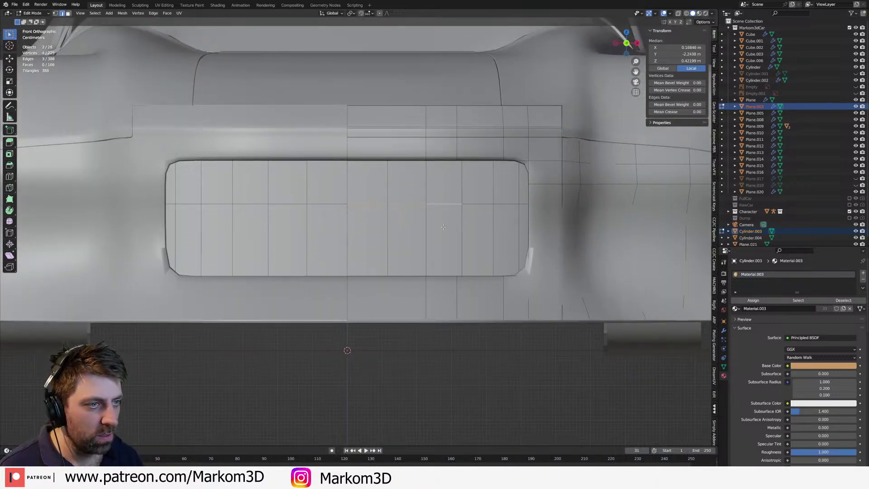
key(g)
key(g)
click(441, 192)
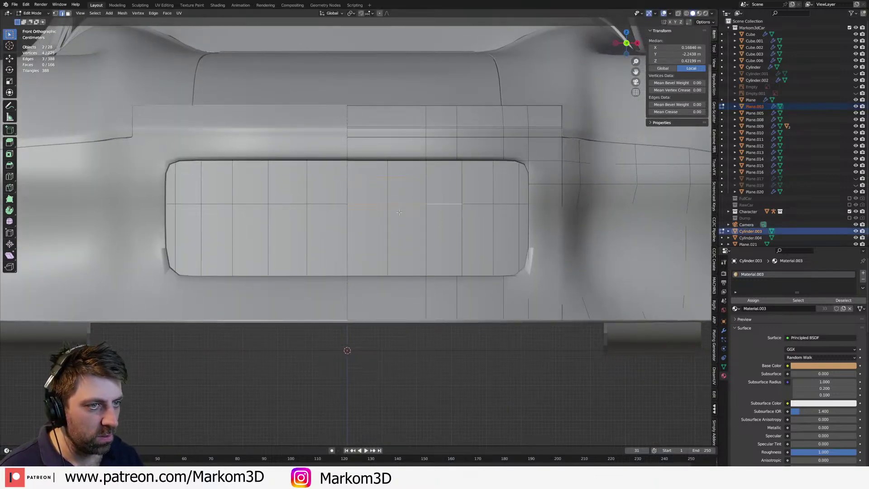
key(ctrl+z)
shift+click(328, 204)
shift+click(288, 204)
shift+click(249, 203)
key(g)
key(g)
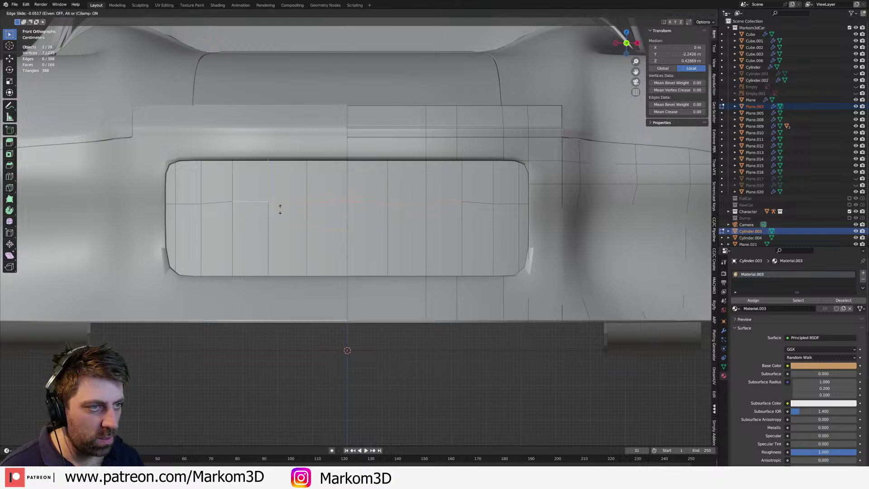
click(281, 178)
- Add another edge loop and slide it up close beneath the stepped loop to form a thin parallel strip
shift+middle_drag(363, 199, 359, 209)
key(ctrl+r)
click(446, 226)
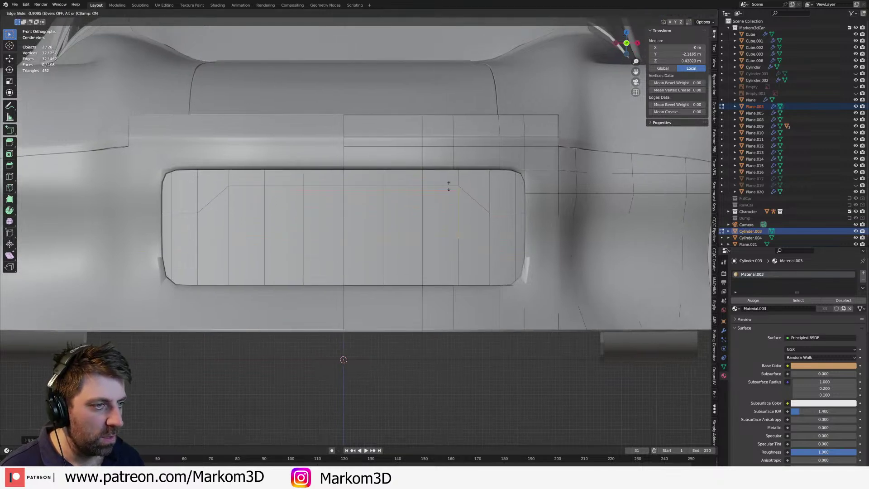
click(449, 186)
scroll(464, 226, up, 2)
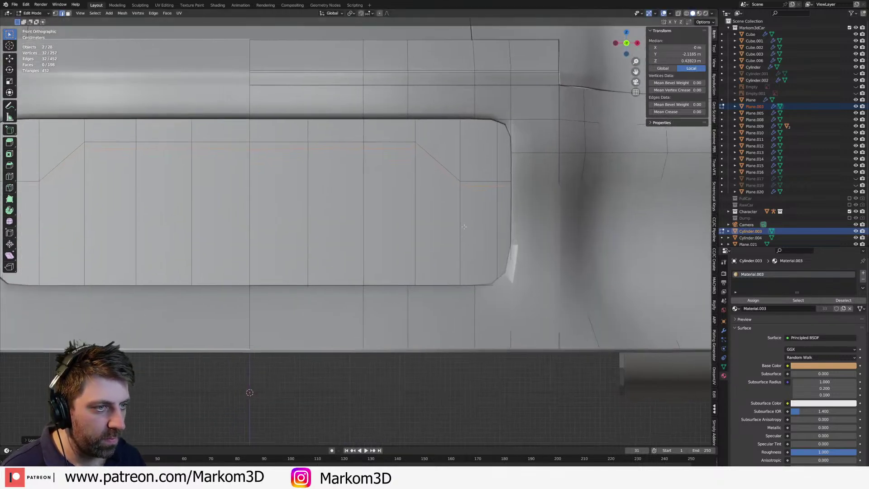
- Bevel the vertical edge loops at X 0.23 m and near the cylinder's +X end into thin strips
alt+click(369, 266)
key(e)
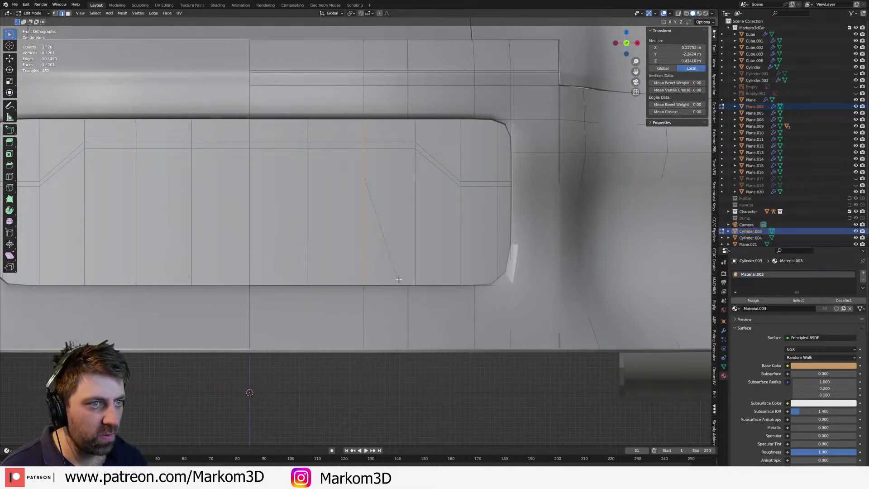
alt+click(510, 265)
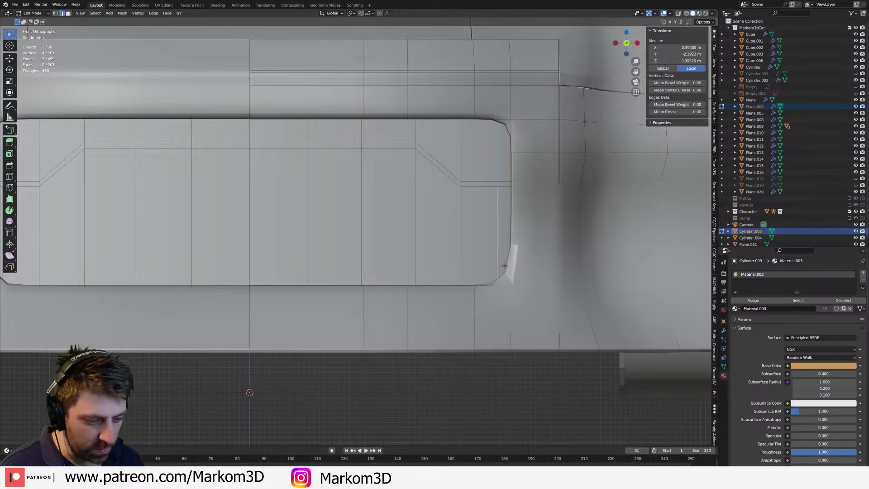
key(e)
- Add a horizontal edge loop across the lower part of the cylinder and flatten it by scaling Z to 0
key(ctrl+r)
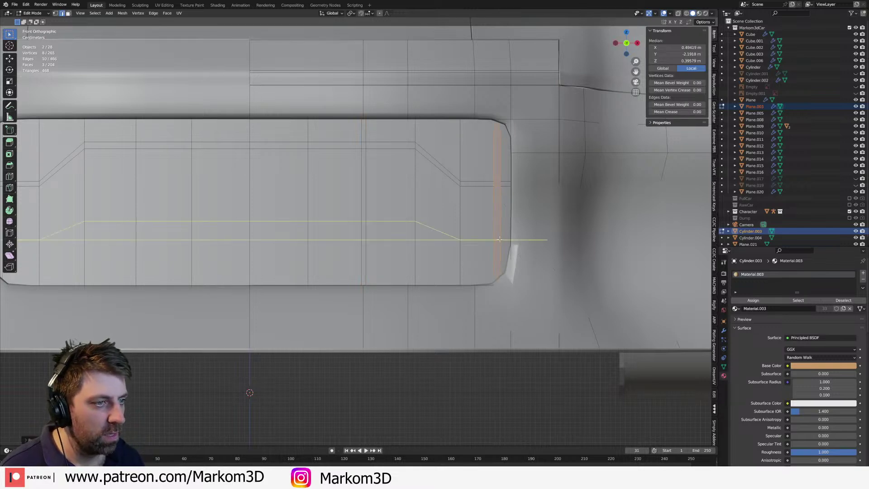
click(498, 240)
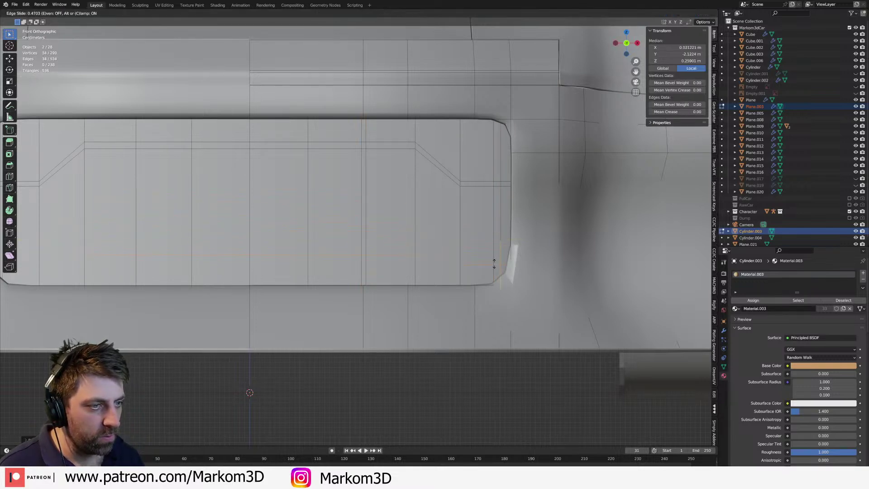
click(494, 245)
key(s)
key(z)
key(0)
key(Return)
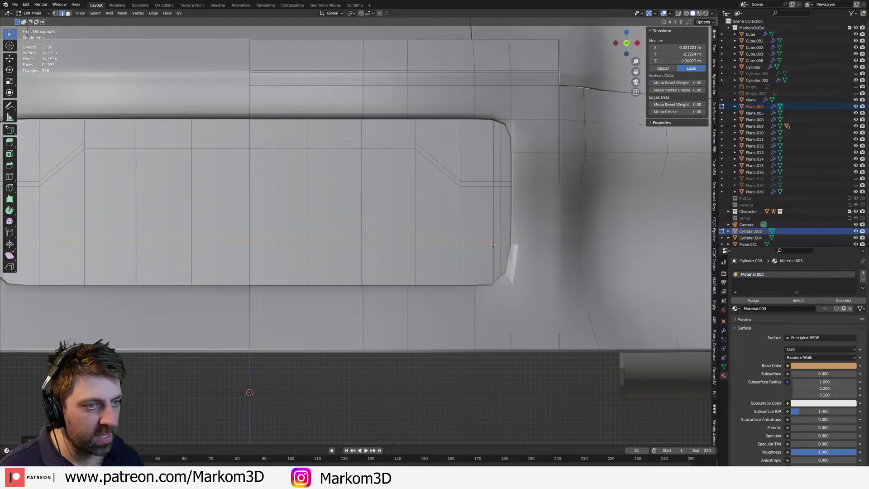
- Add a second horizontal edge loop between the flattened loop and the cylinder's lower edge
key(ctrl+r)
click(454, 251)
click(454, 251)
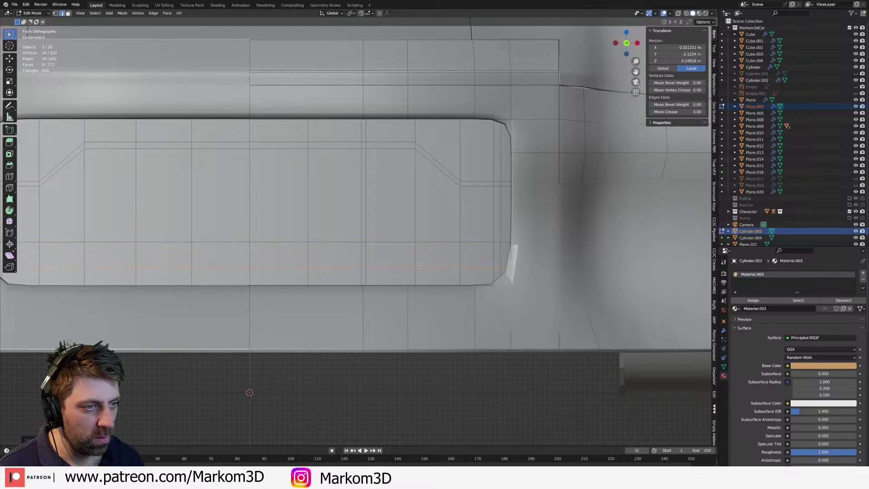
click(435, 268)
shift+click(473, 267)
- Bevel the matching vertical edge loops on the cylinder's opposite half, near the end and beside the centre, into thin strips
shift+middle_drag(143, 268, 270, 245)
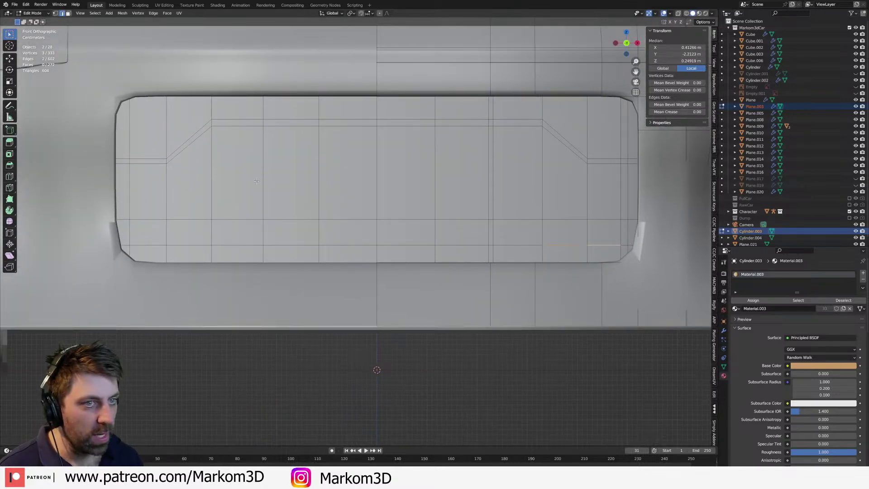
click(142, 223)
click(130, 224)
alt+click(274, 205)
key(ctrl+b)
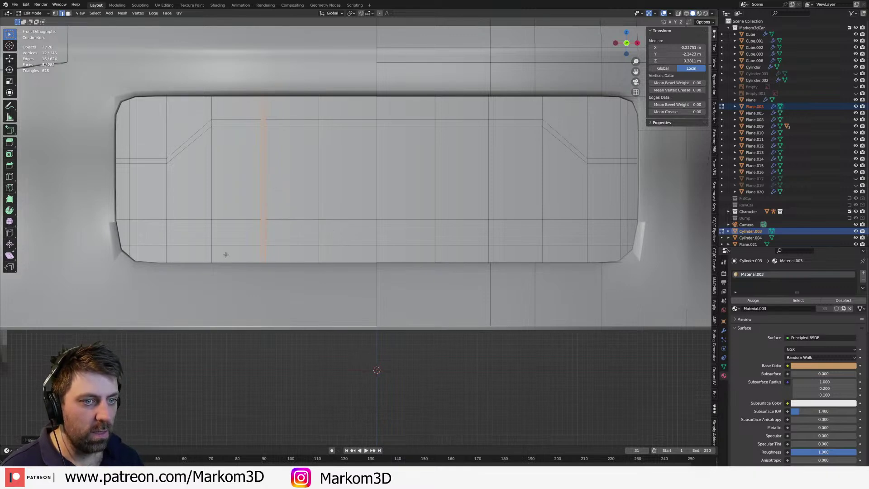
- Select the lowest horizontal loop without its middle edges and slide its outer portions up close to the loop above
click(190, 247)
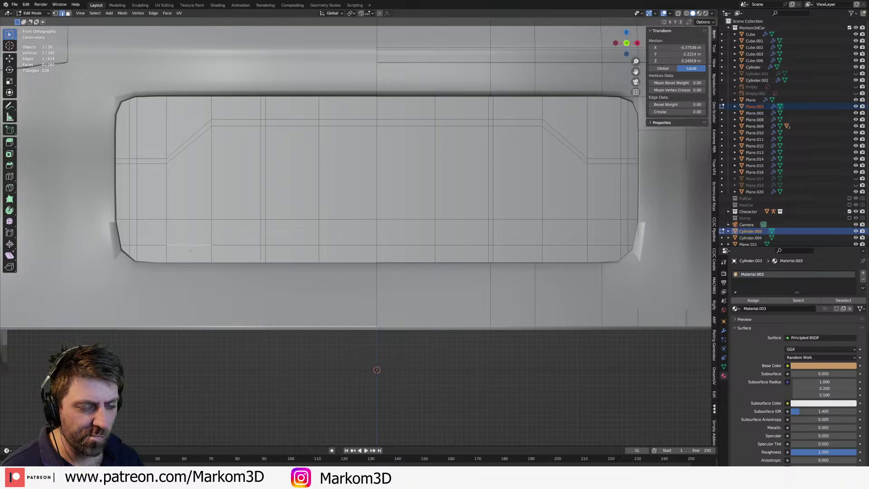
alt+click(155, 245)
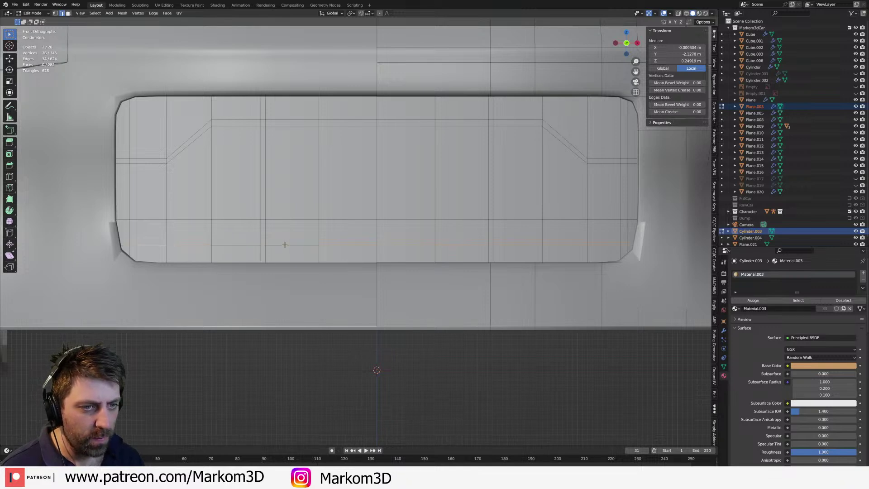
key(c)
middle_drag(264, 247, 488, 243)
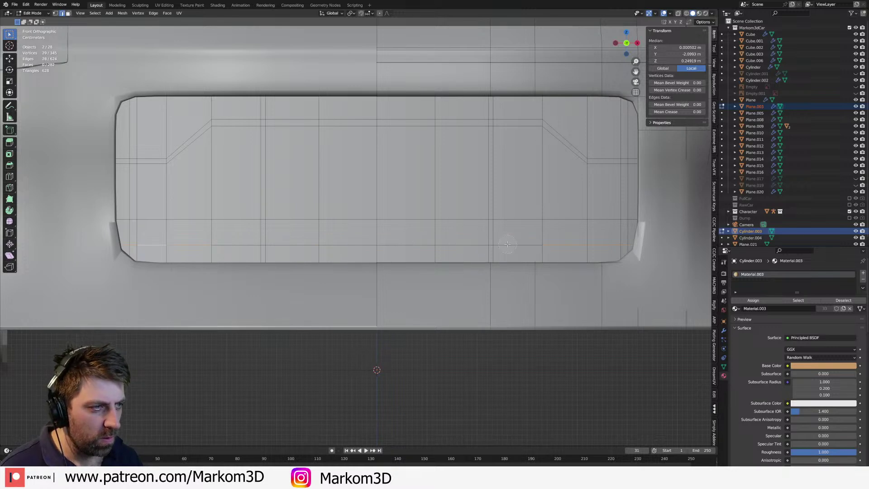
key(g)
key(g)
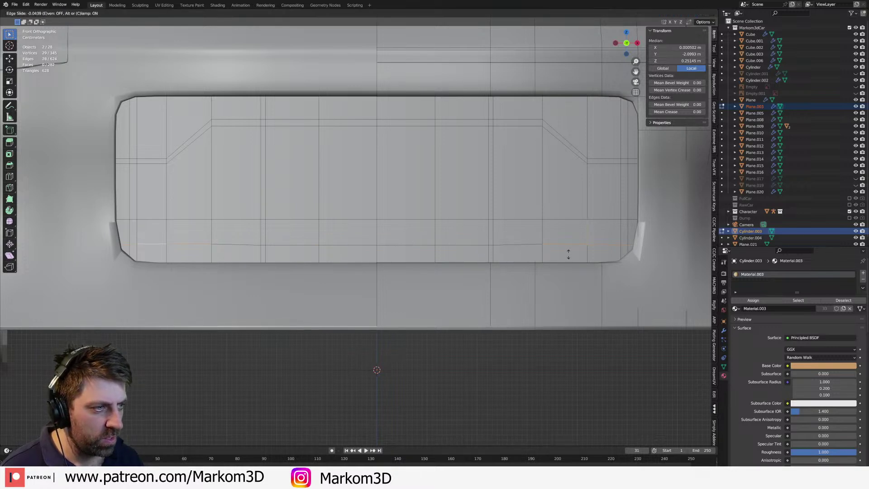
click(567, 233)
- Select the face loops of both horizontal bands, the four vertical strips and both outer ends, and invert the face selection
key(3)
alt+click(494, 232)
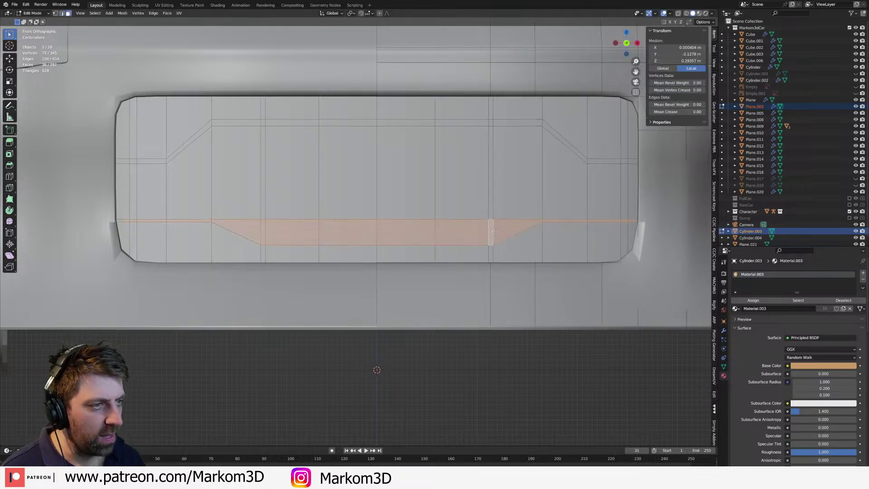
alt+shift+click(490, 121)
alt+shift+click(490, 119)
alt+shift+click(263, 119)
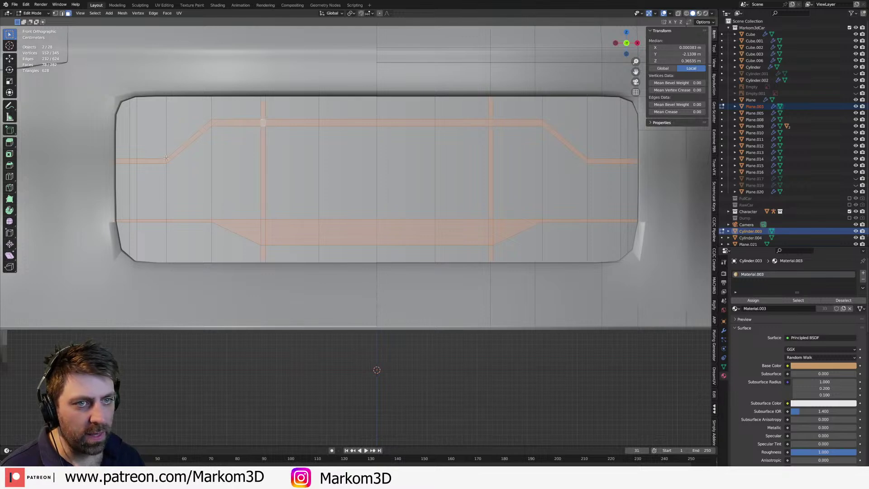
alt+shift+click(133, 160)
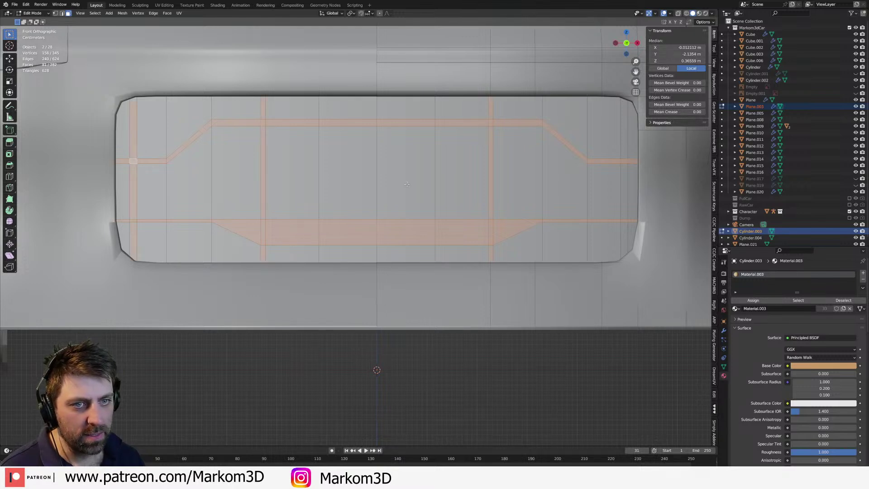
alt+shift+click(625, 160)
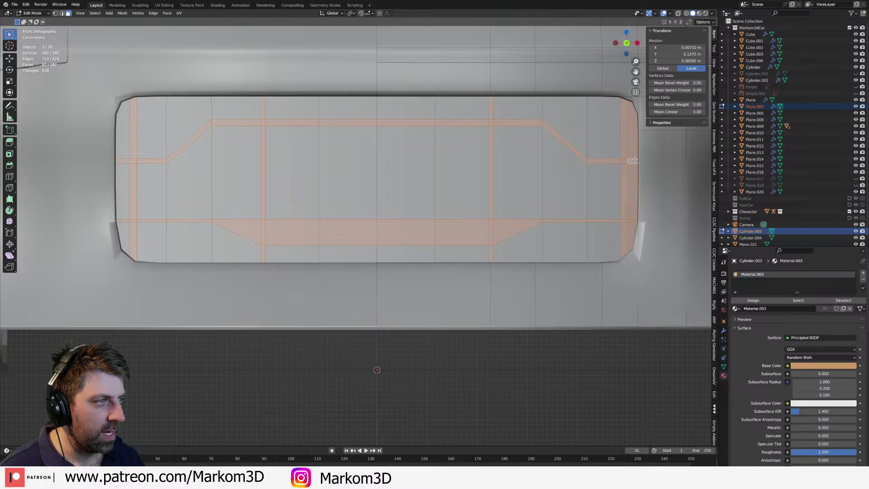
alt+shift+click(125, 168)
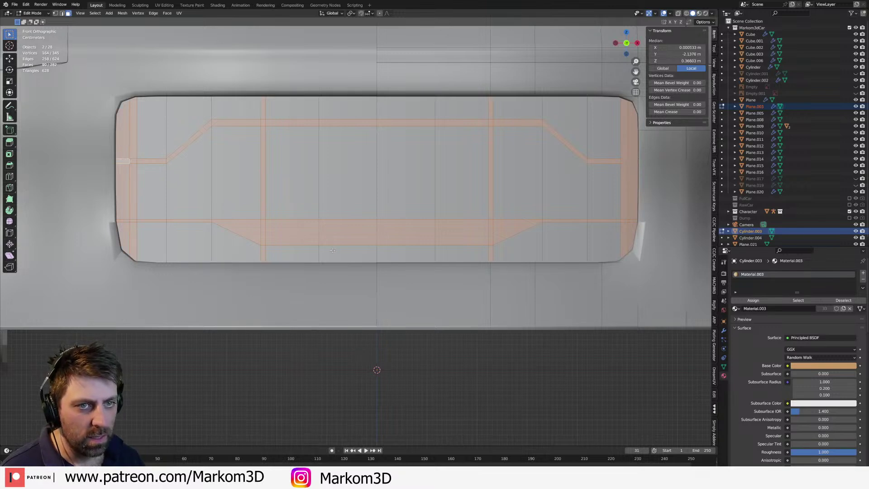
key(ctrl+i)
- Try deleting the selected faces while both the bumper and cylinder meshes are open, and undo the deletion
key(x)
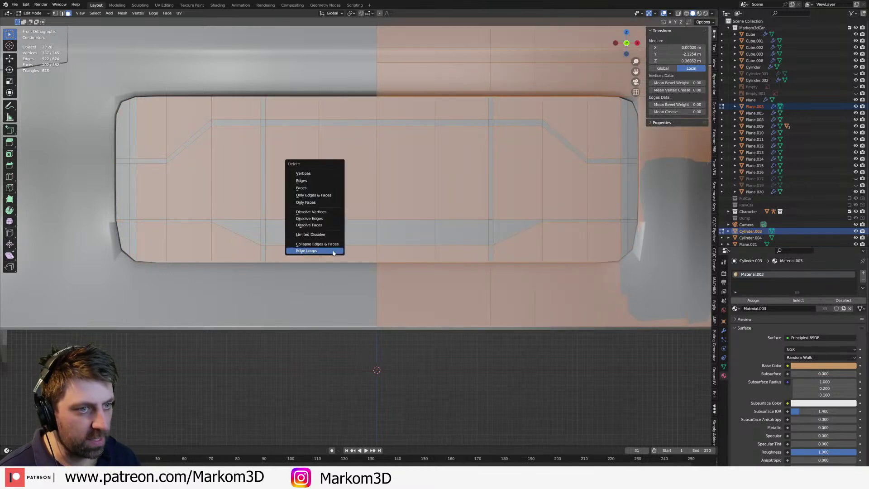
click(301, 187)
scroll(393, 277, down, 3)
middle_drag(393, 277, 374, 289)
key(ctrl+z)
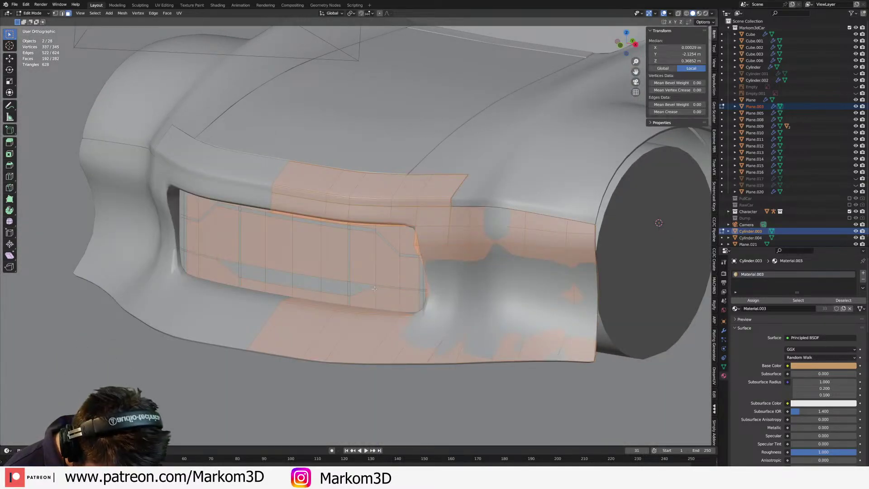
click(362, 329)
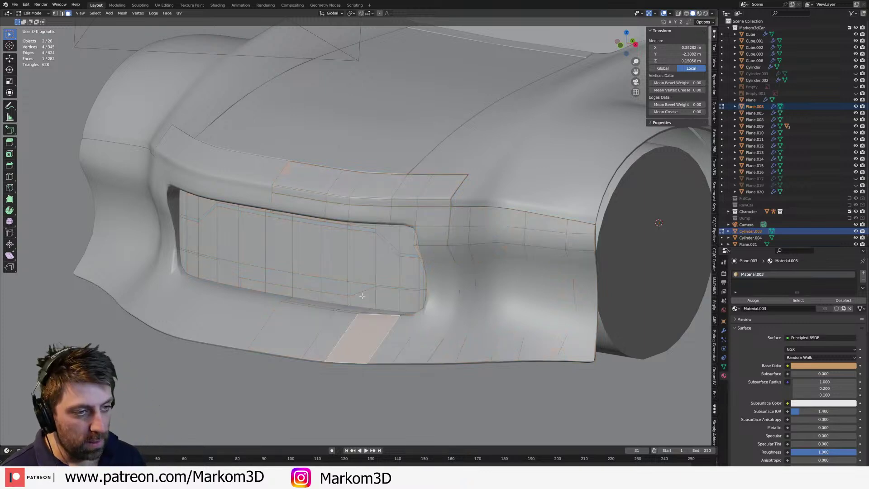
key(ctrl+z)
- Open only the outer cylinder's mesh for editing, delete its selected faces and return to object mode
key(Tab)
click(363, 275)
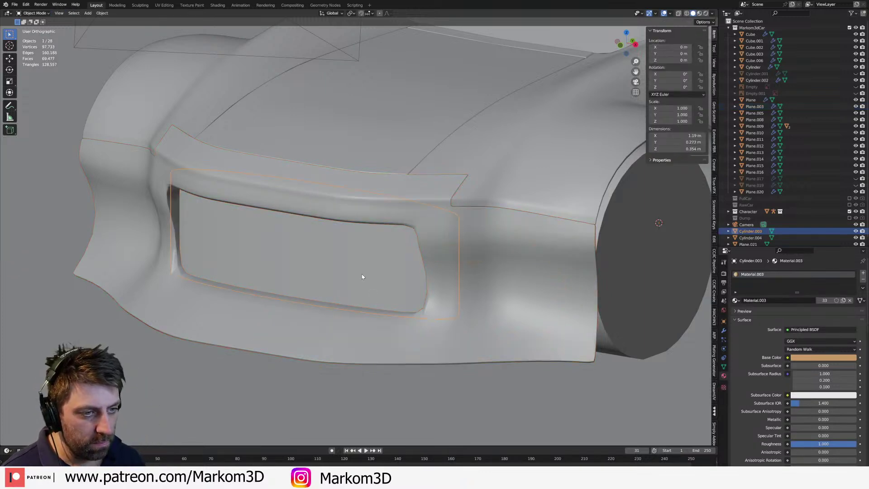
key(Tab)
key(x)
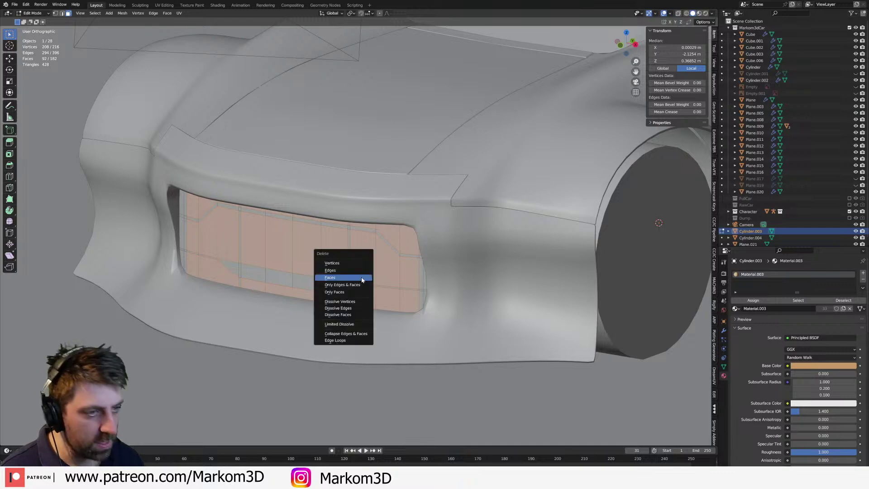
click(362, 278)
key(Tab)
- Switch to rendered shading and examine the outer cover's cutout pattern over the glowing front light
scroll(363, 279, down, 4)
middle_drag(362, 279, 515, 227)
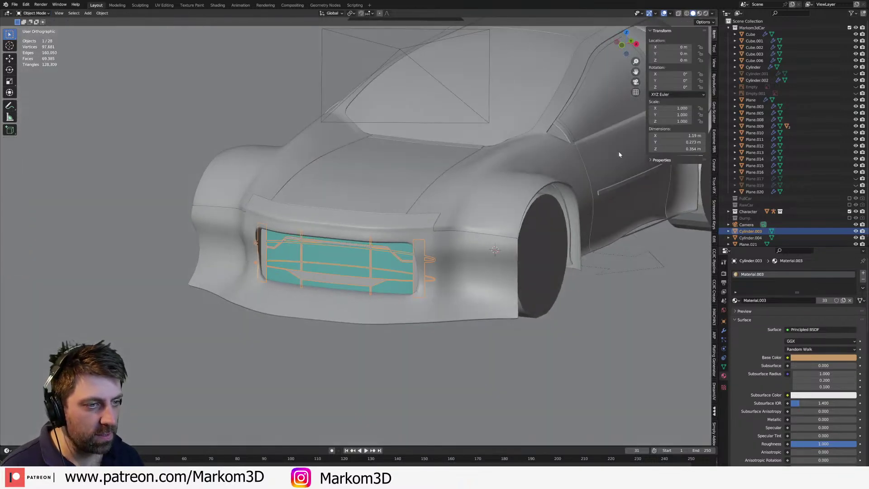
click(706, 14)
scroll(417, 238, down, 5)
middle_drag(417, 238, 407, 217)
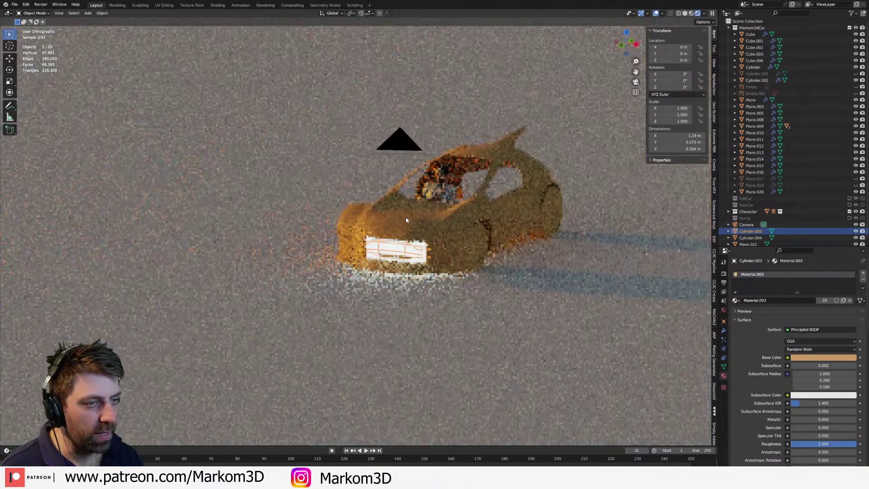
click(361, 143)
scroll(369, 230, up, 2)
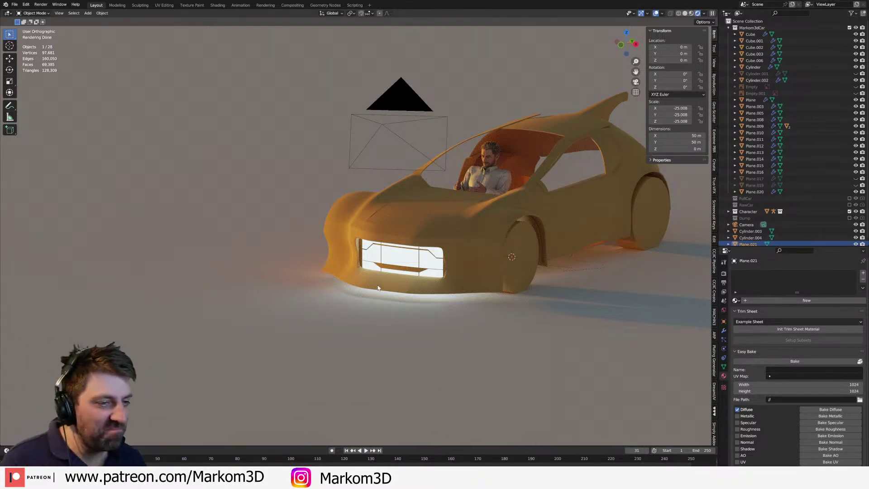
scroll(370, 230, up, 2)
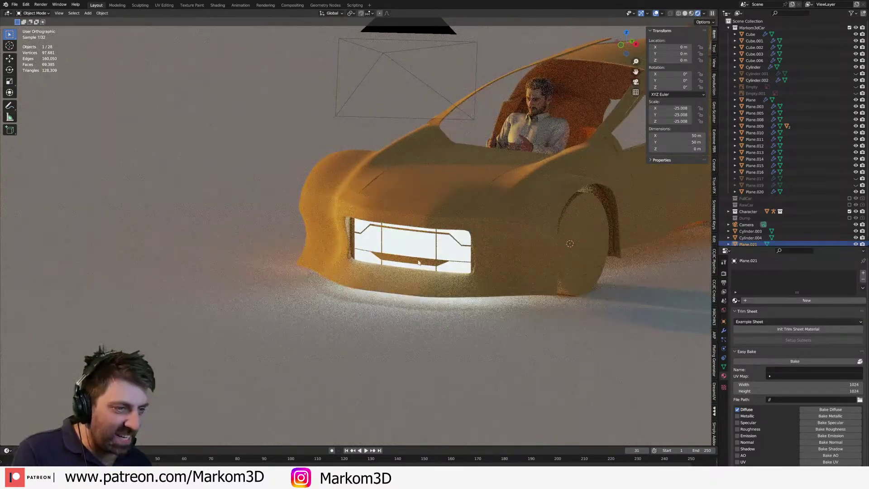
- Select the remaining vertical strip faces outside the two horizontal bands of the front light cover and delete them
click(388, 283)
key(Tab)
scroll(446, 257, up, 4)
scroll(446, 257, up, 4)
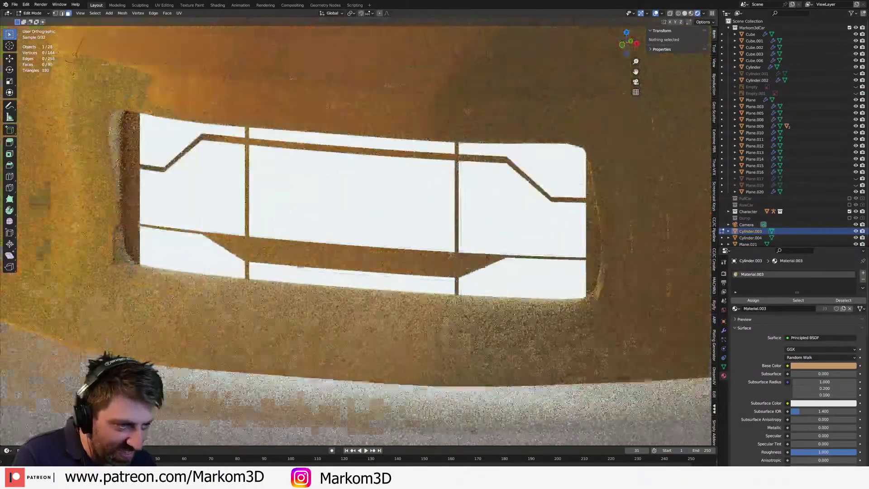
click(458, 290)
shift+click(459, 297)
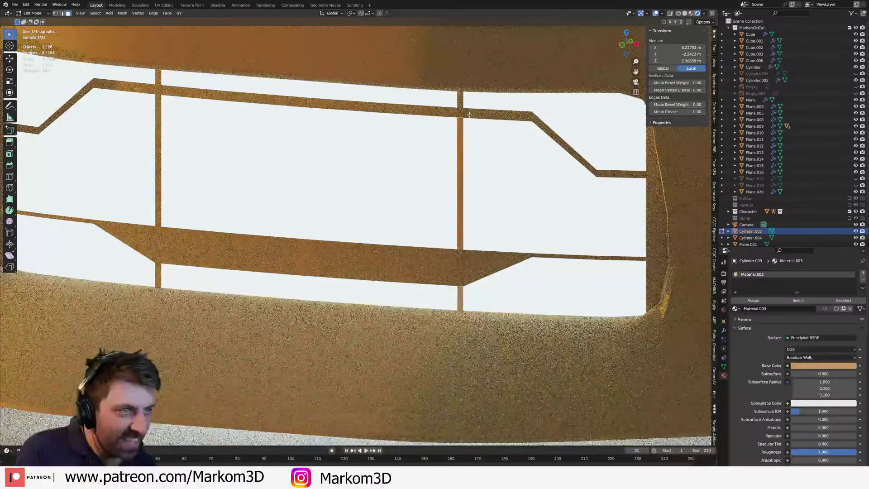
shift+click(460, 101)
shift+click(158, 78)
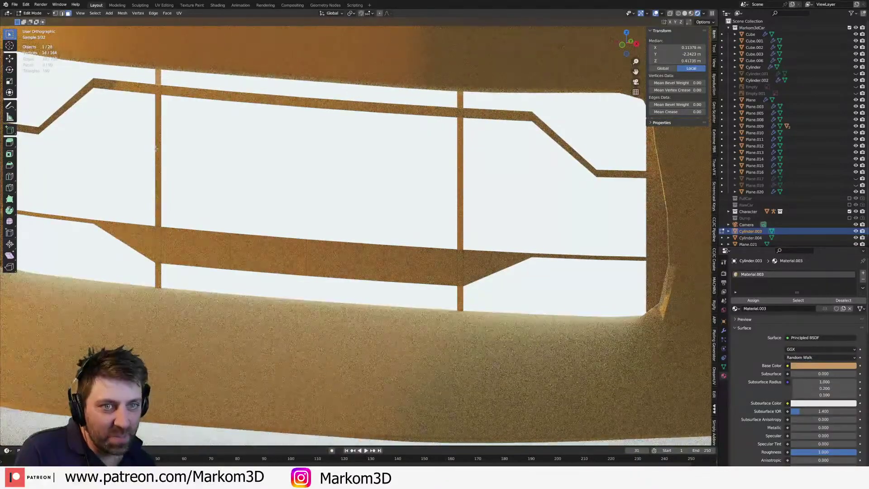
shift+click(158, 136)
shift+click(156, 276)
key(x)
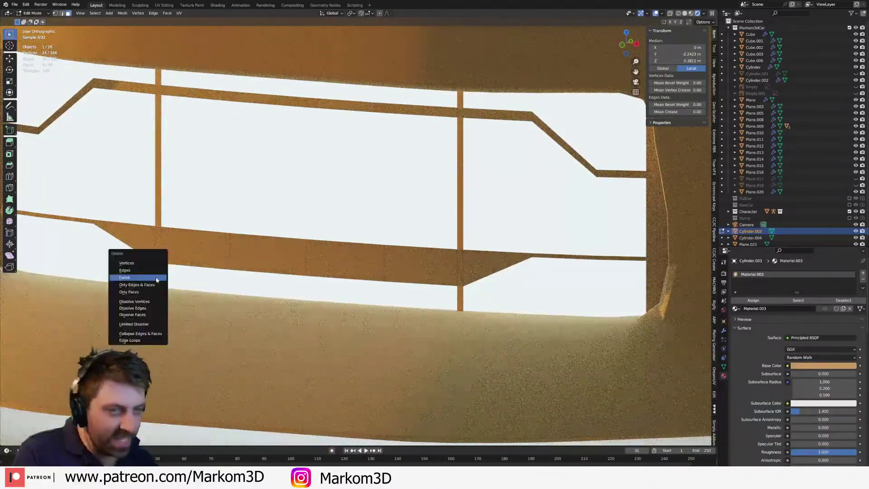
click(155, 277)
scroll(197, 297, down, 7)
key(Tab)
- Examine the glowing front light and its simplified cover pattern on the whole car in rendered shading
middle_drag(277, 358, 322, 365)
scroll(322, 365, down, 6)
middle_drag(457, 207, 419, 180)
click(420, 181)
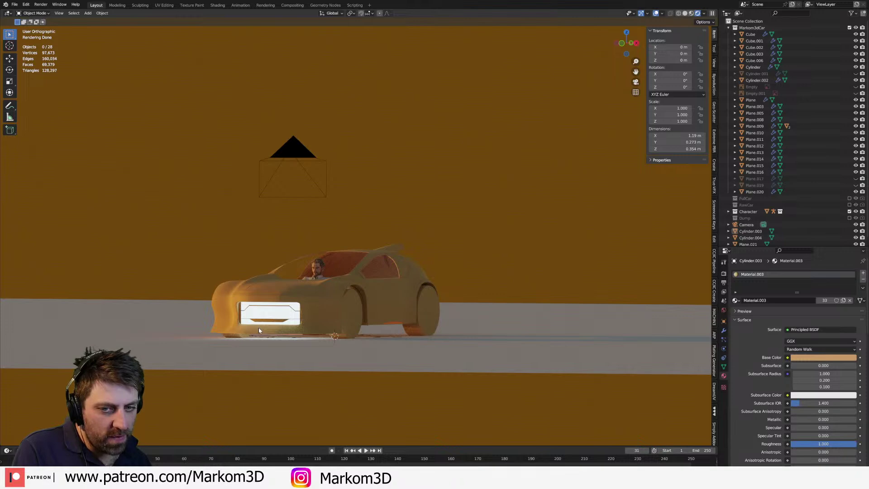
middle_drag(259, 327, 255, 327)
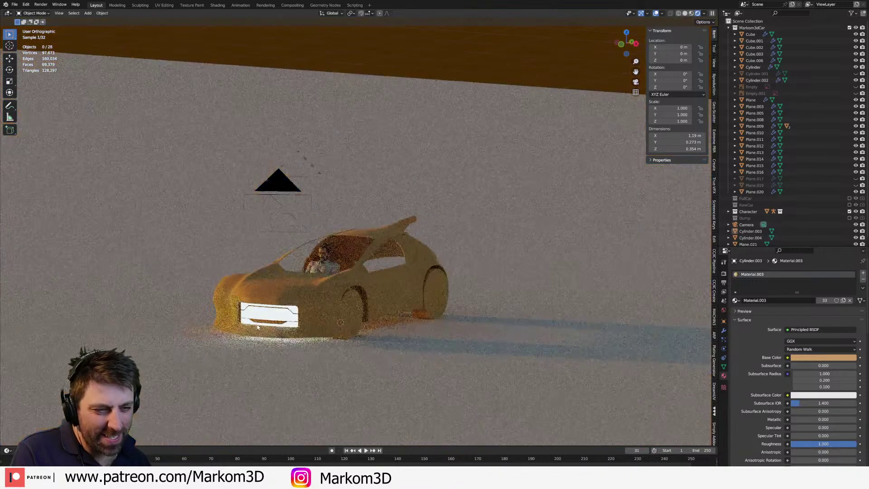
scroll(255, 330, up, 5)
- In solid shading, raise the two central upper edges of the cover's lower band along Z into a trapezoid
click(684, 13)
shift+middle_drag(383, 222, 503, 160)
scroll(498, 163, up, 4)
click(416, 245)
key(Tab)
key(2)
click(423, 241)
key(g)
key(z)
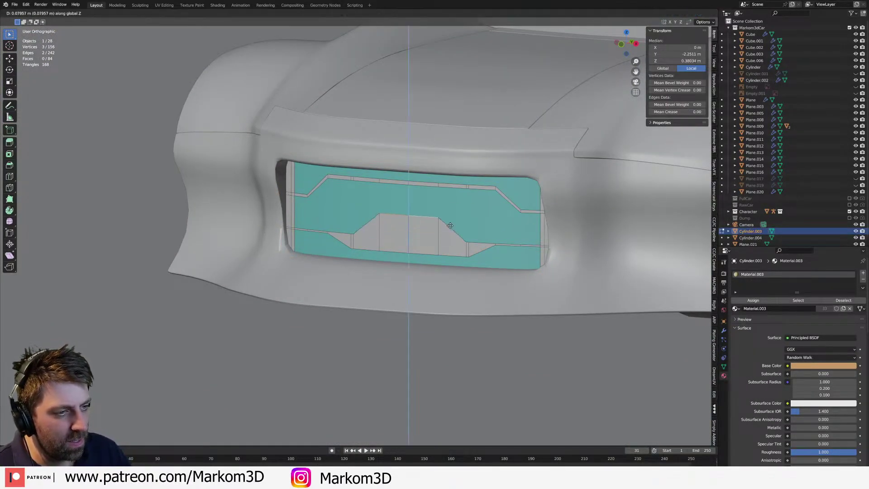
click(450, 208)
middle_drag(450, 207, 448, 217)
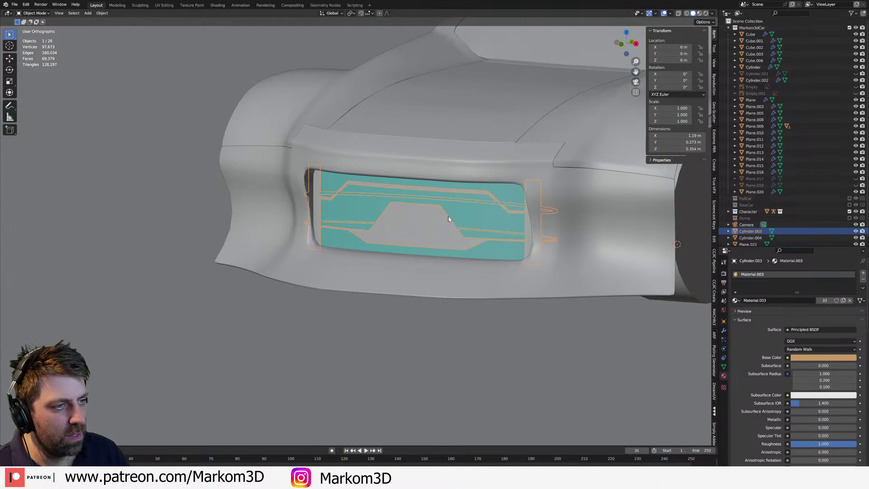
- Bevel the central vertical edge of the cover's upper band and extrude the resulting lower edge down to the trapezoid
scroll(411, 203, up, 2)
click(417, 185)
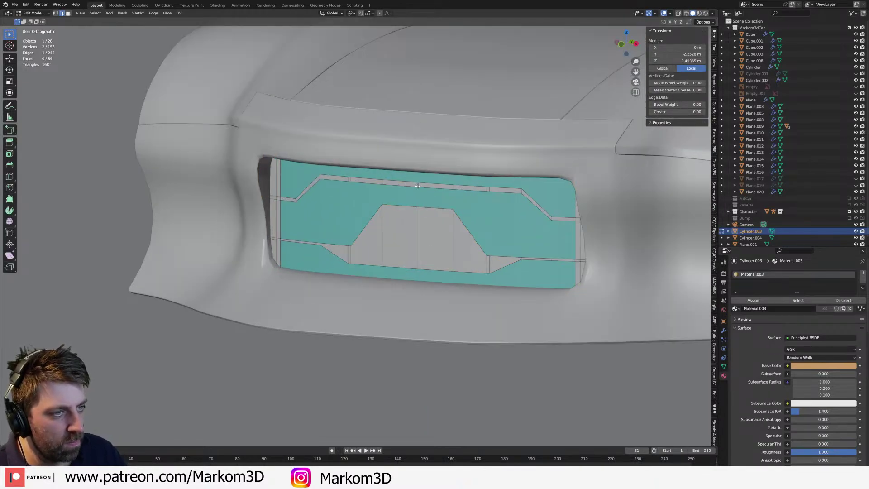
key(e)
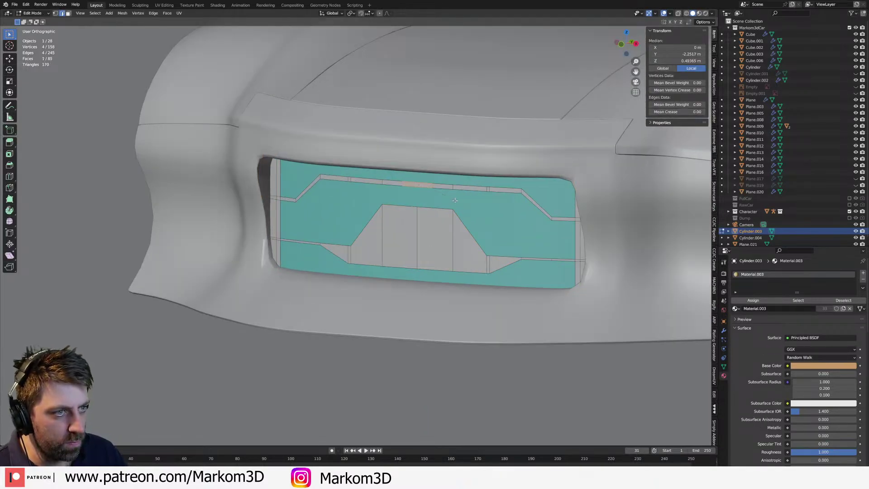
scroll(430, 193, up, 1)
shift+middle_drag(422, 189, 424, 194)
click(424, 194)
key(g)
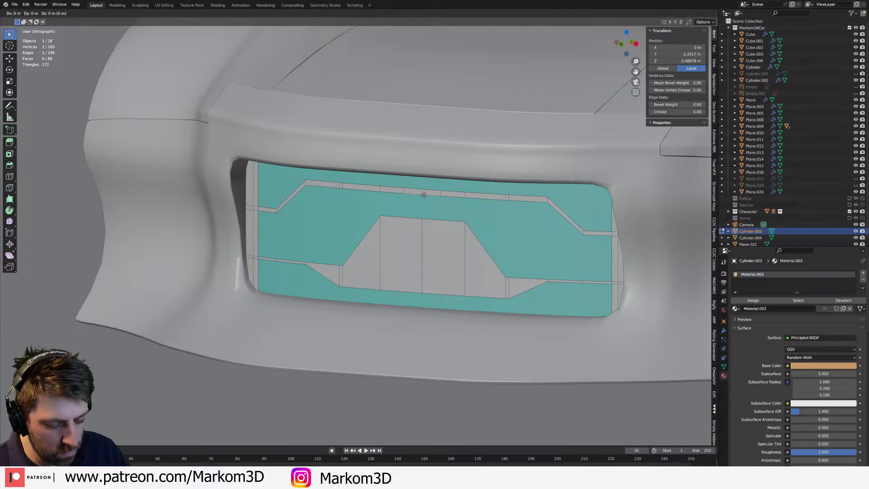
click(427, 224)
key(Tab)
- Check the cover's connected central shape over the glowing light in rendered shading
scroll(429, 221, down, 2)
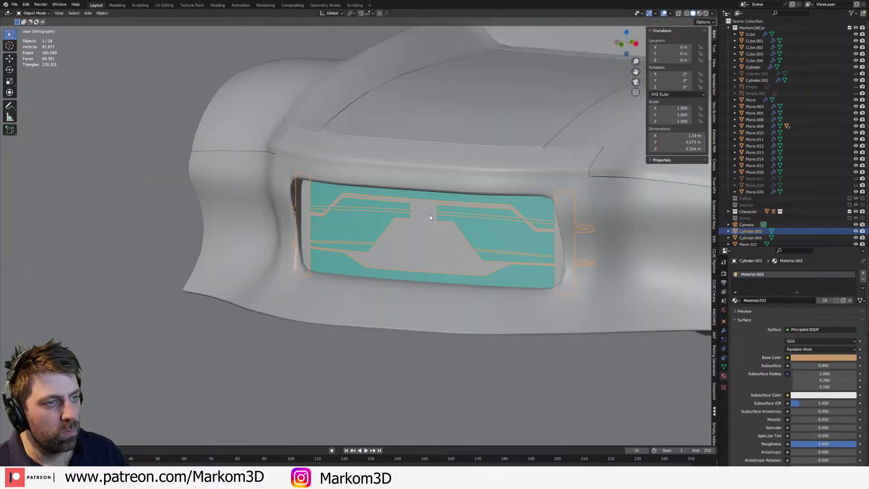
click(706, 14)
scroll(529, 198, down, 4)
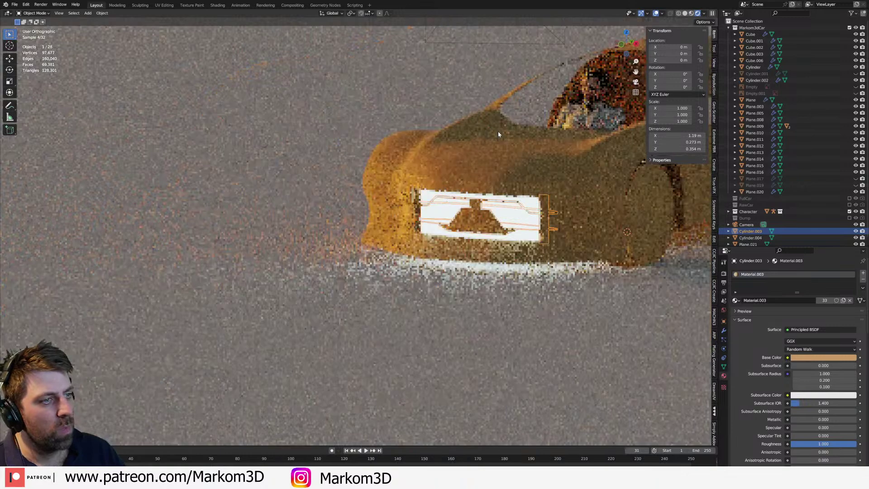
click(369, 82)
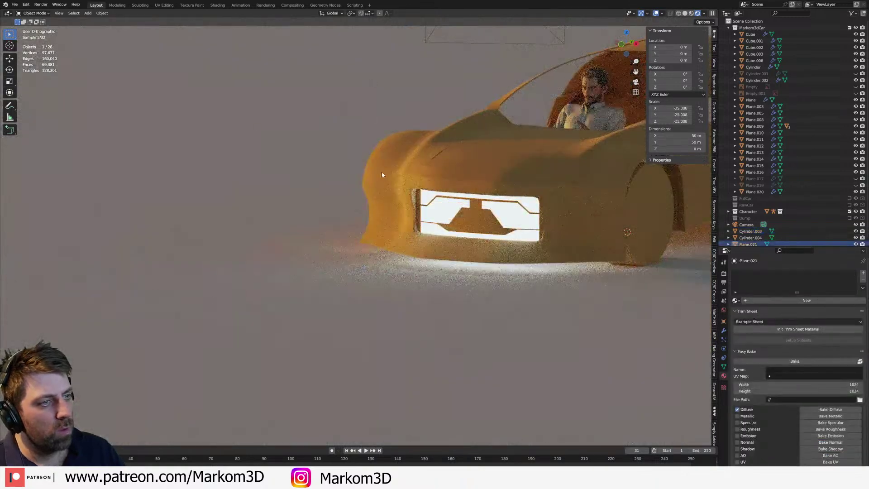
click(526, 231)
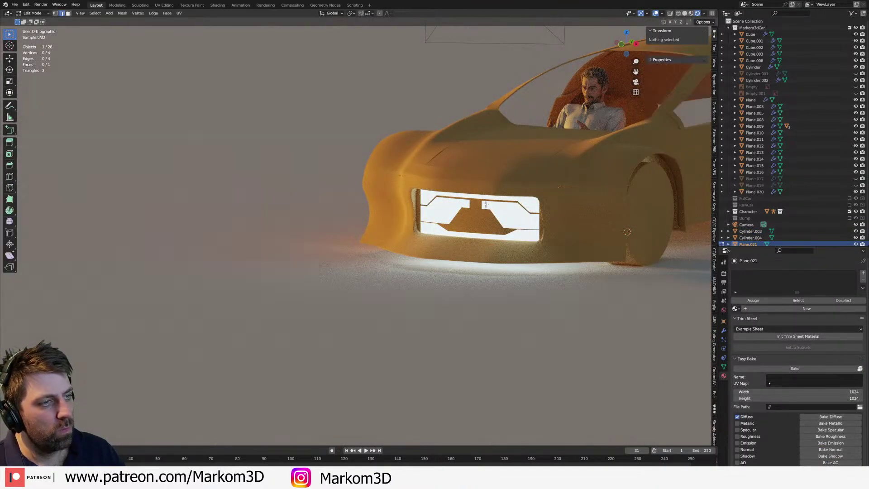
scroll(498, 226, up, 5)
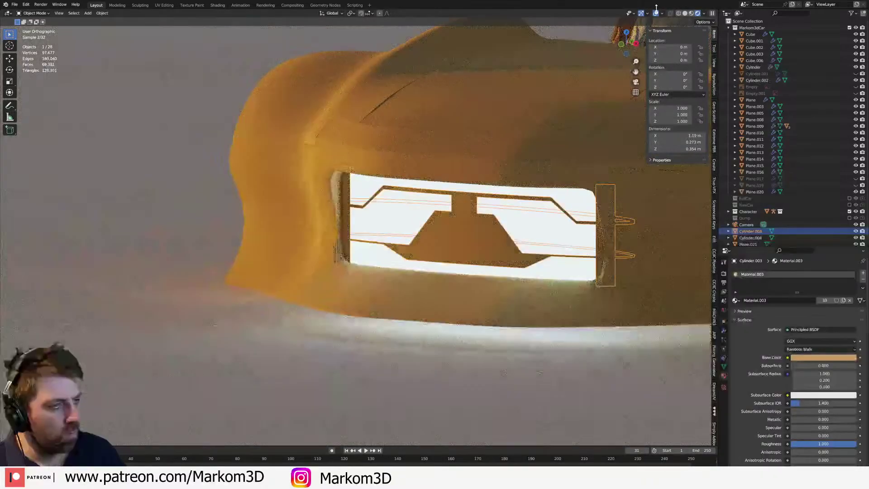
- Extrude the two outer upper edges of the cover's upper band upward along Z as tabs past the opening
click(685, 13)
scroll(555, 181, up, 2)
key(Tab)
shift+click(511, 207)
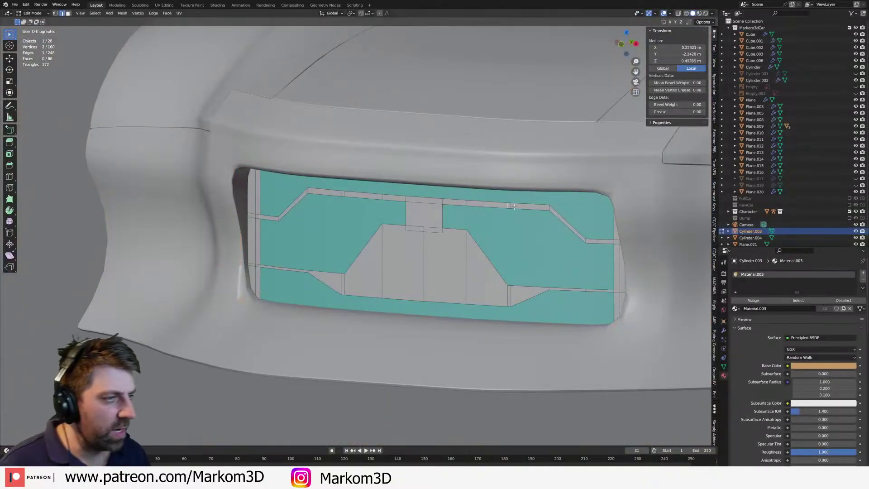
click(325, 195)
shift+click(342, 194)
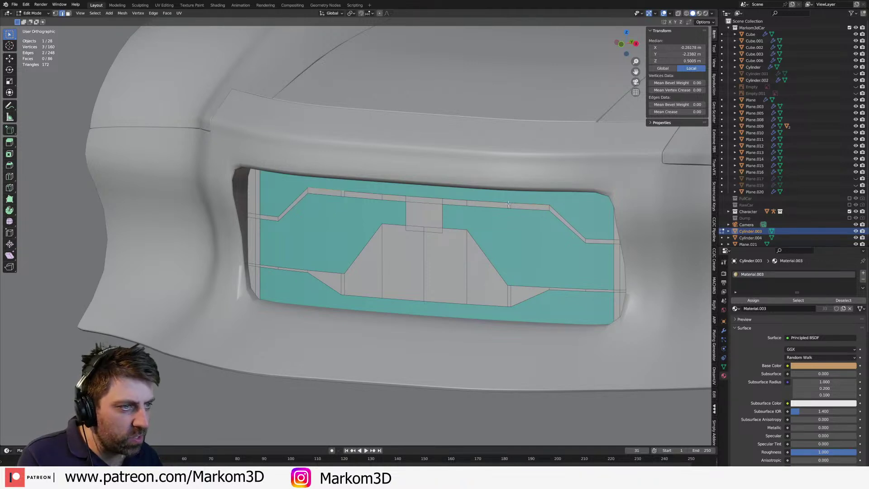
shift+click(509, 205)
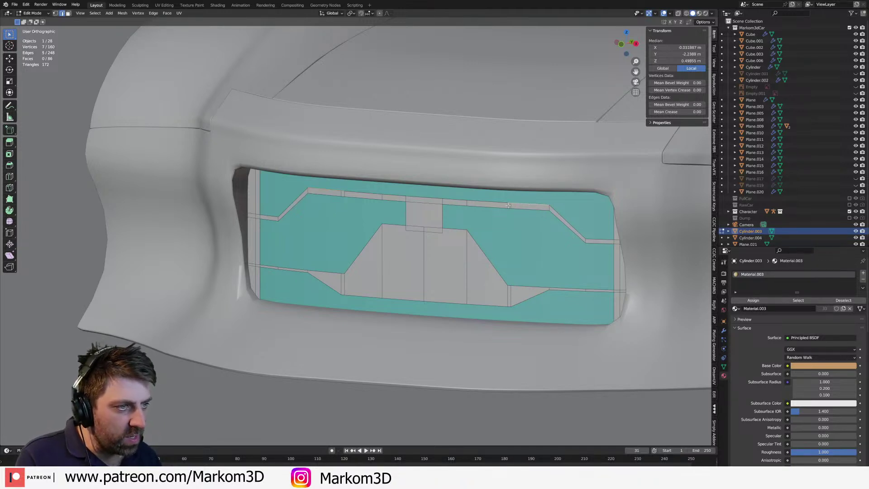
key(Tab)
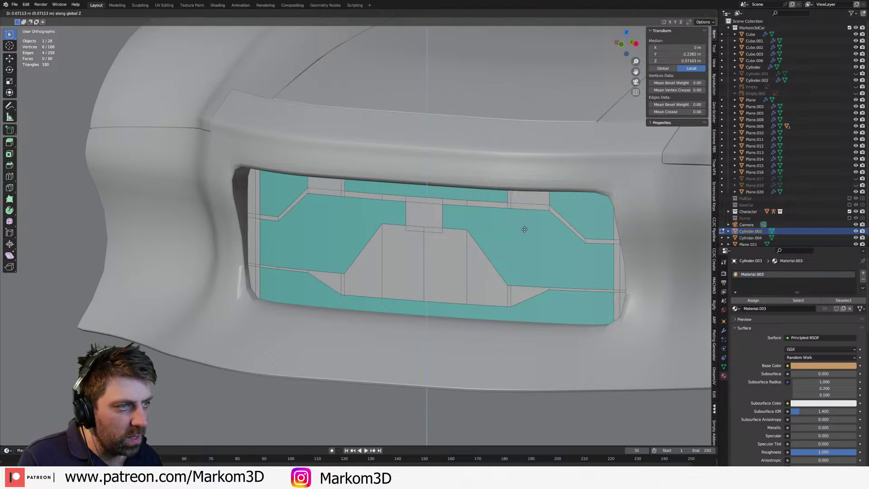
scroll(528, 245, down, 3)
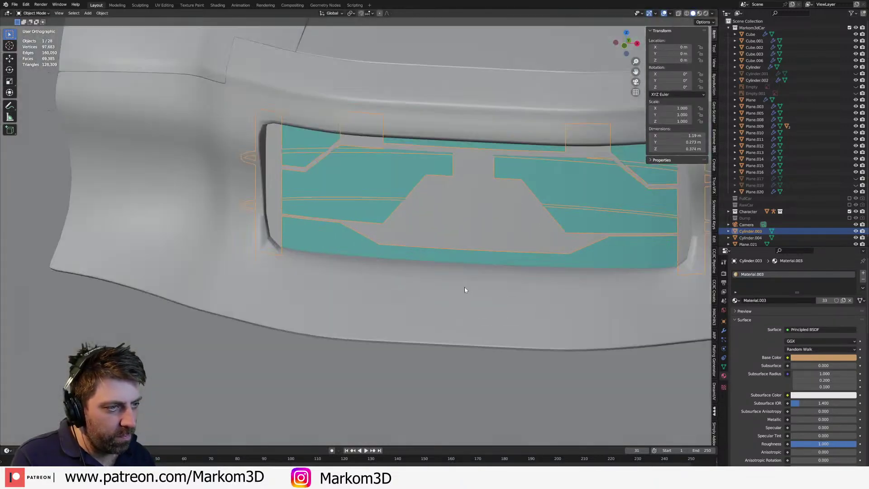
- Extrude the two outer bottom edges of the cover's central trapezoid downward along Z past the bumper opening
key(Tab)
scroll(465, 287, up, 5)
click(505, 244)
click(558, 247)
shift+click(409, 240)
key(e)
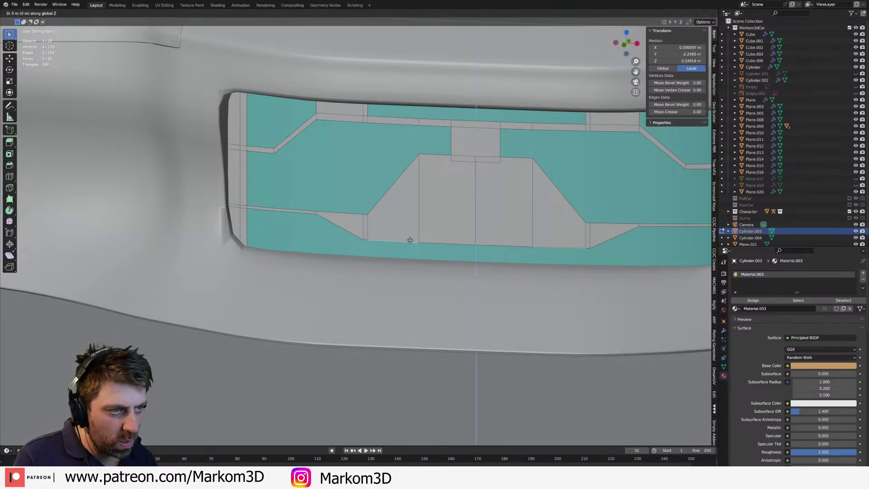
click(403, 262)
key(Tab)
scroll(404, 262, down, 4)
- Delete the patterned outer cover and the glowing light panel from the front bumper opening
click(706, 14)
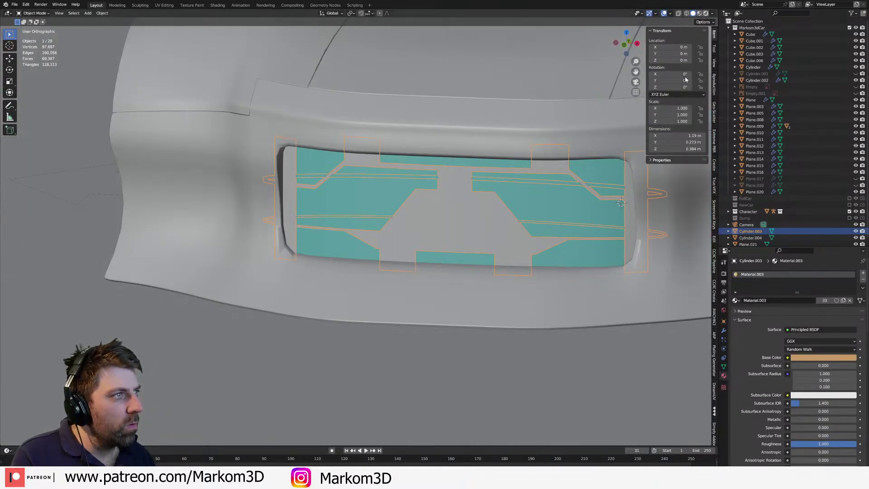
scroll(586, 243, down, 7)
shift+middle_drag(586, 242, 454, 245)
click(417, 262)
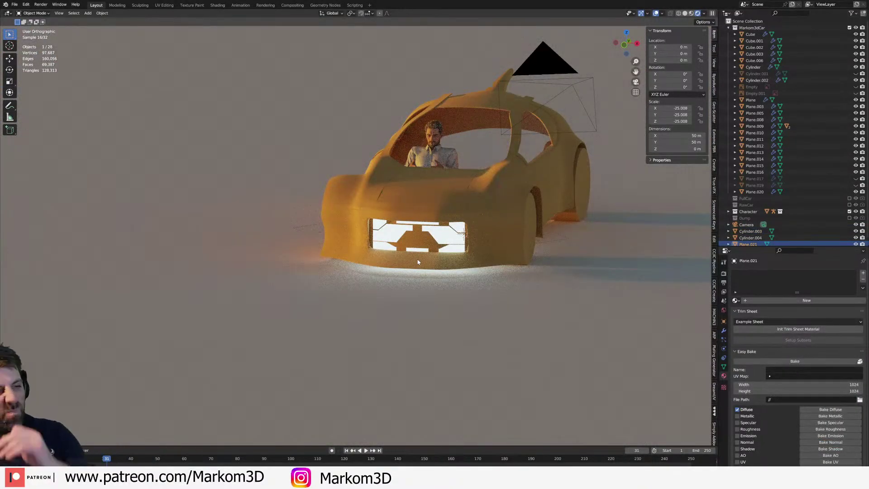
click(419, 241)
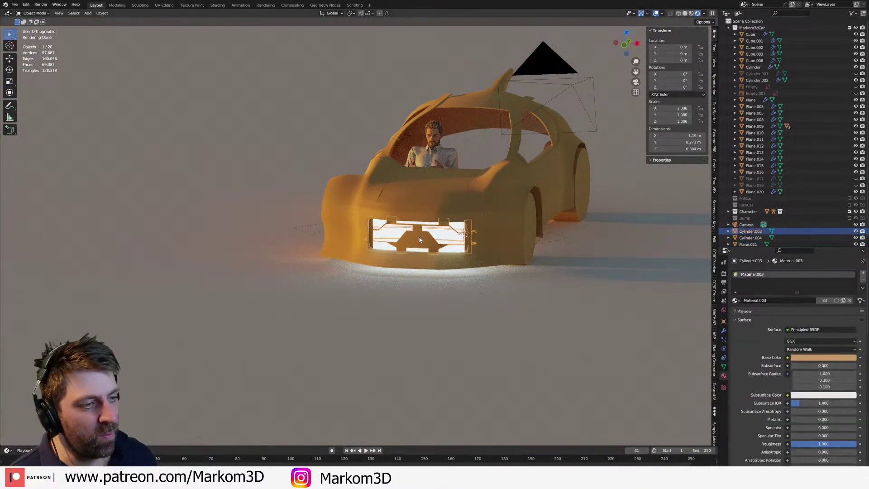
key(Delete)
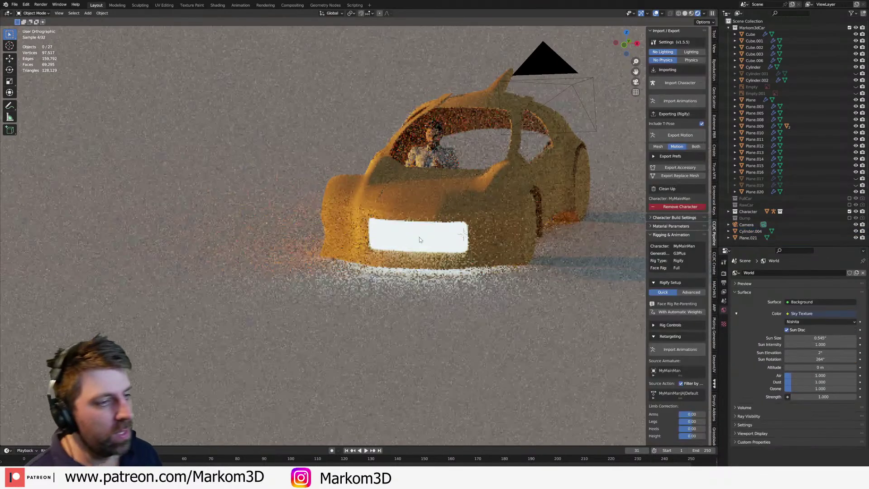
click(420, 239)
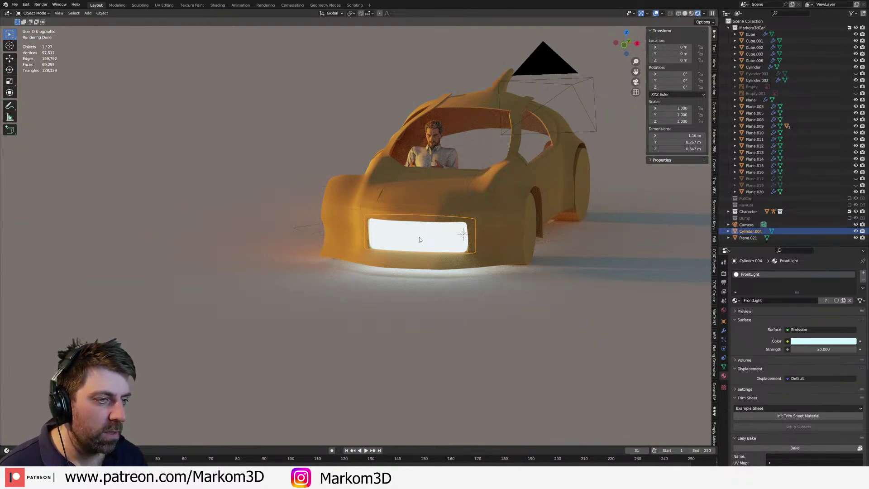
key(Delete)
- Open the front bumper's mesh in solid shading and add an edge loop just above its lower rim
click(420, 240)
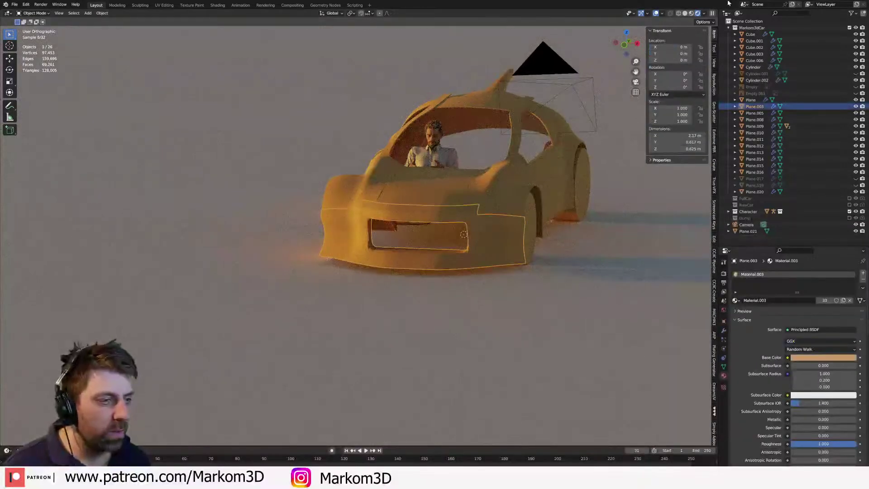
click(686, 13)
key(KP_Decimal)
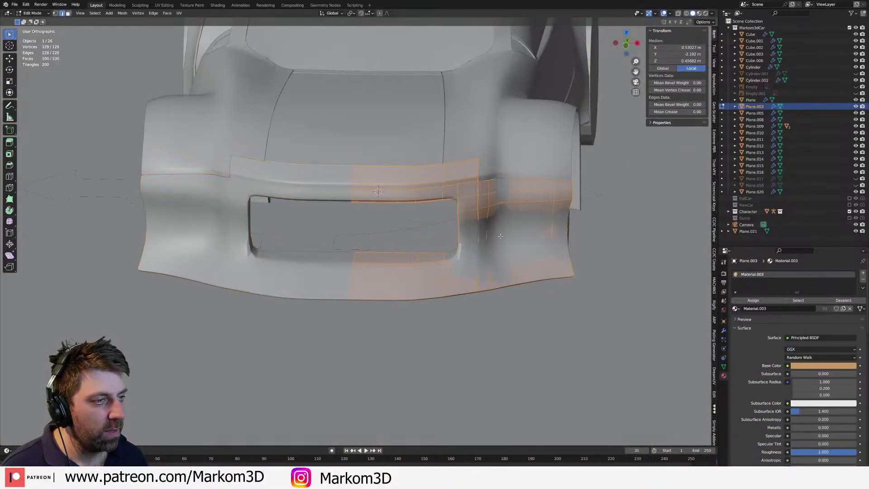
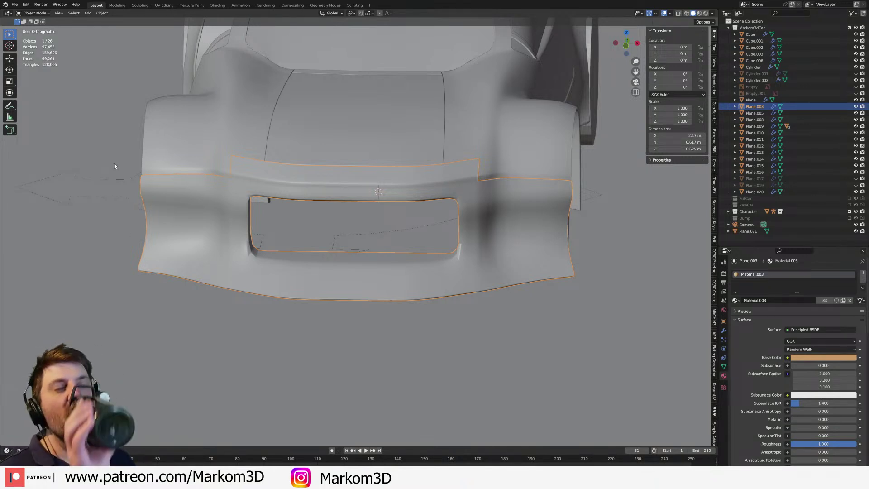
key(Tab)
middle_drag(297, 286, 277, 300)
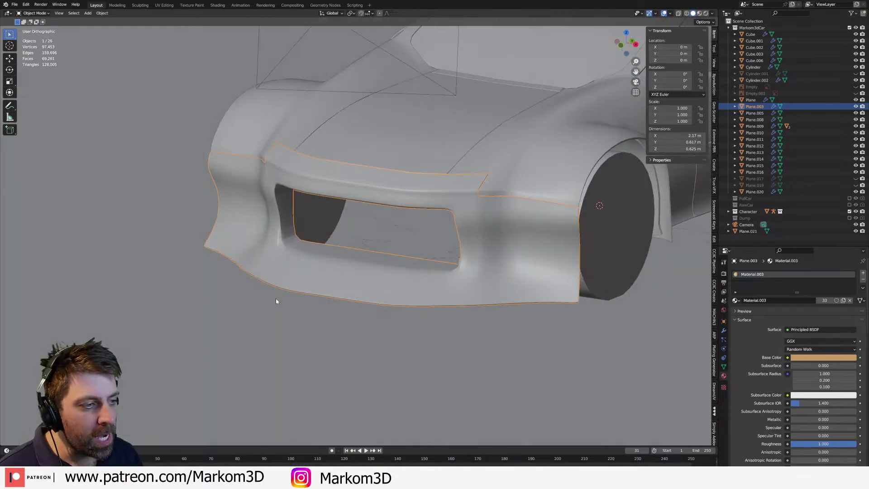
scroll(278, 301, up, 5)
middle_drag(422, 318, 521, 300)
key(ctrl+r)
click(522, 300)
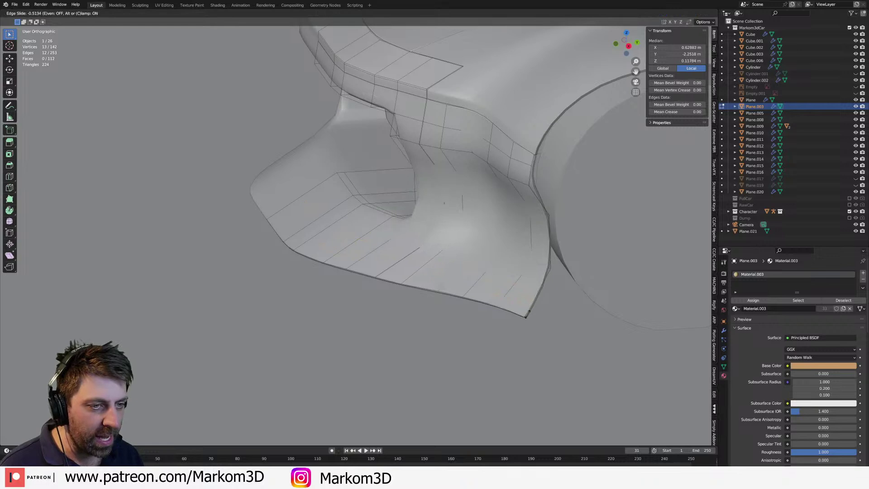
click(515, 329)
- Split the bumper mesh along the new loop and move the split edge back along Y and up about 0.021 m along Z
key(ctrl+r)
click(457, 292)
click(455, 291)
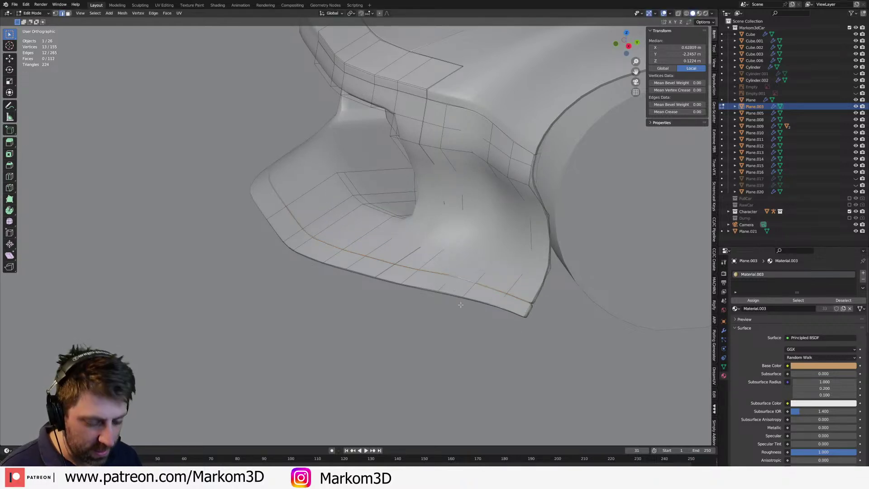
key(g)
key(y)
key(z)
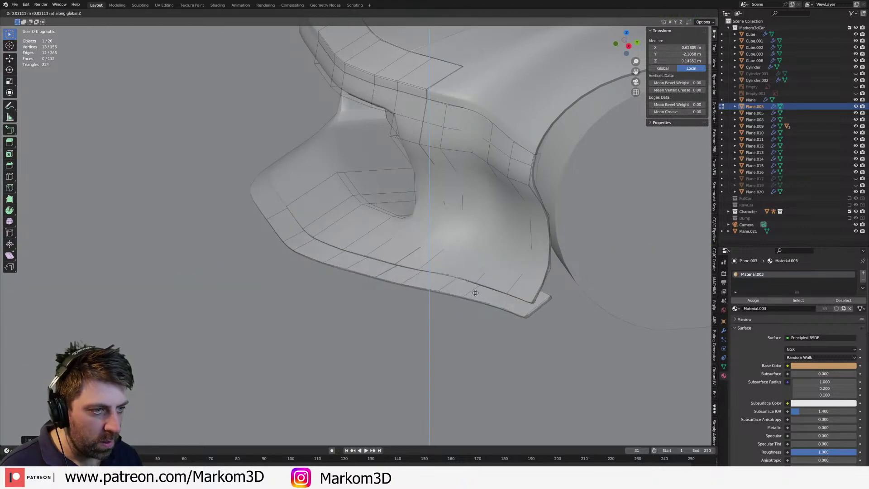
click(475, 293)
- Select the whole detached lower lip strip and replace the bumper's material with the orange emissive Material.001
key(Tab)
key(Tab)
click(467, 297)
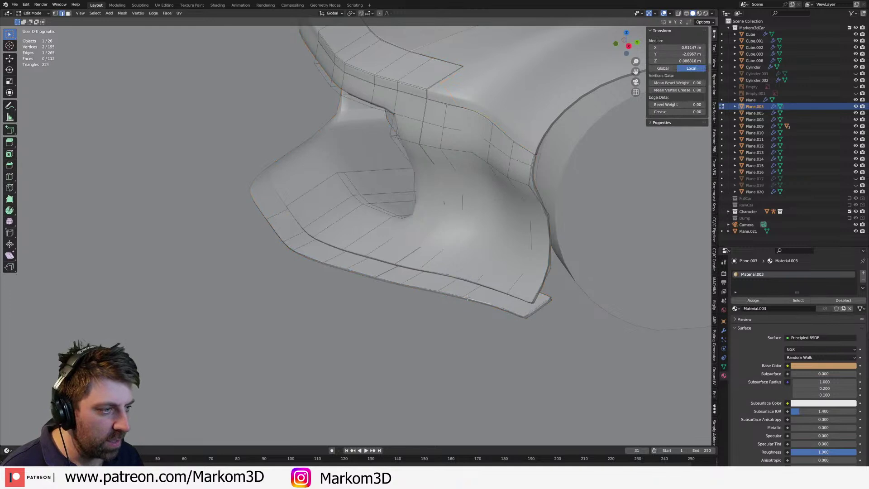
key(ctrl+l)
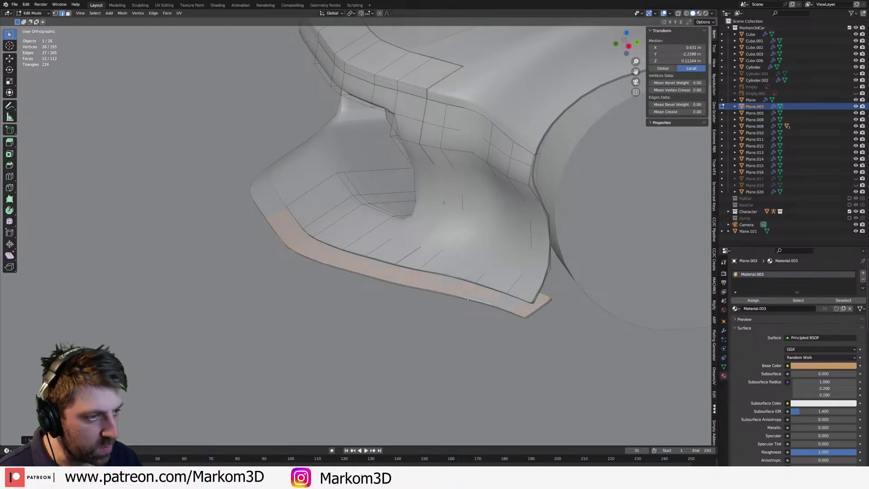
click(736, 308)
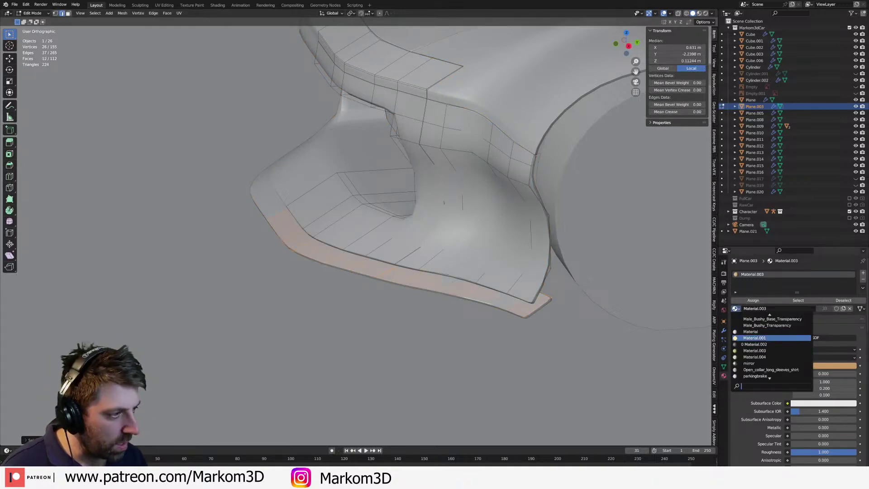
scroll(771, 348, up, 15)
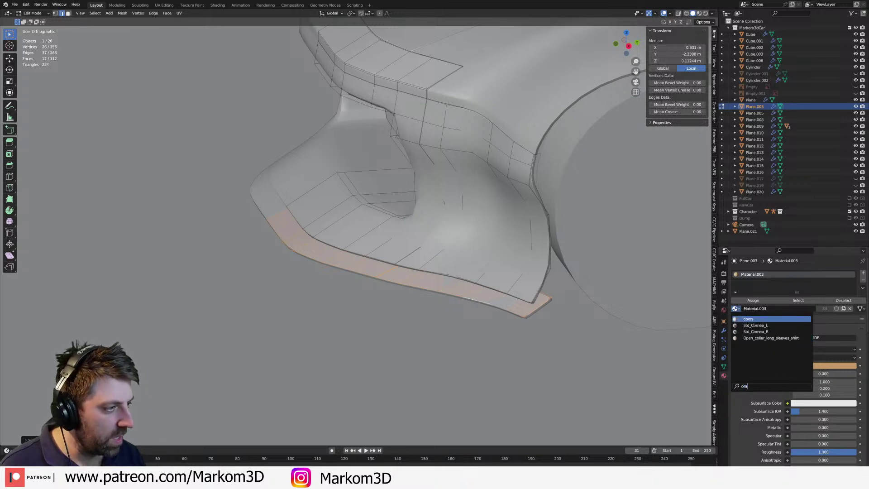
scroll(770, 377, down, 3)
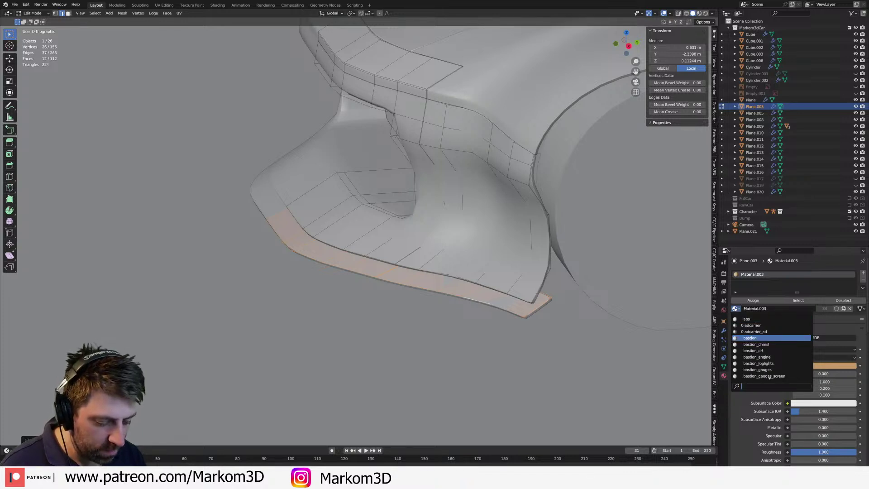
text(em)
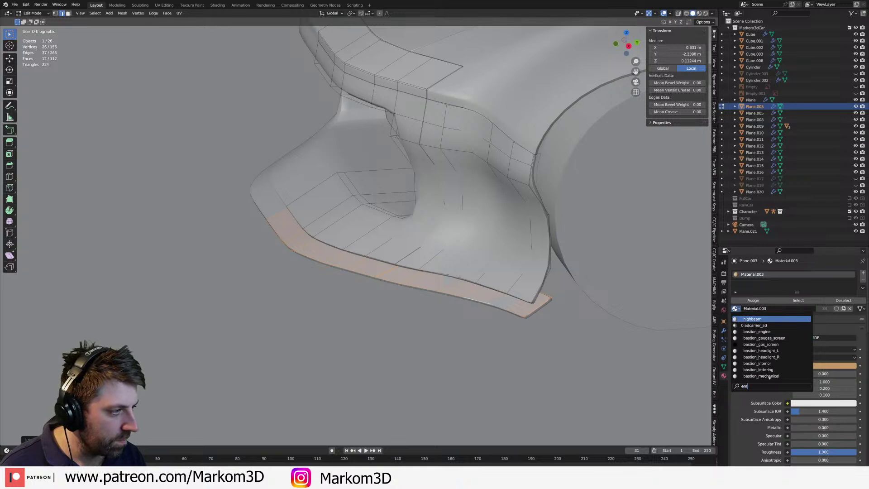
scroll(769, 377, down, 20)
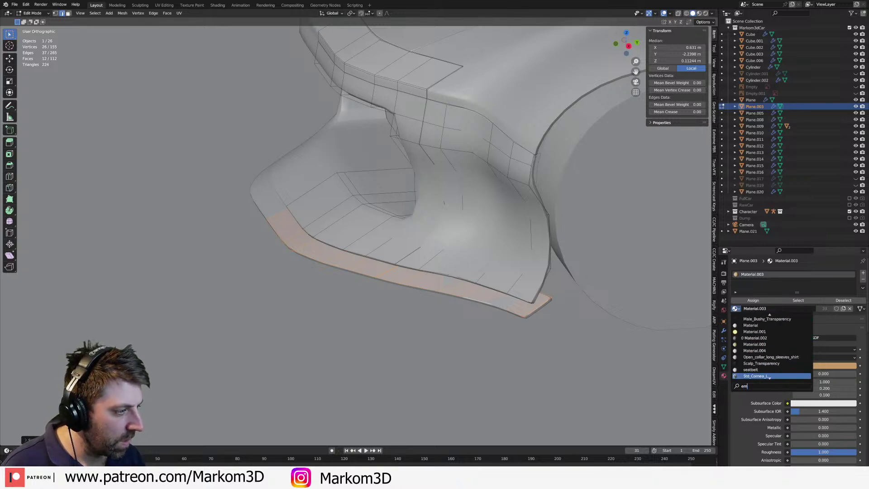
scroll(769, 377, down, 11)
scroll(769, 377, up, 20)
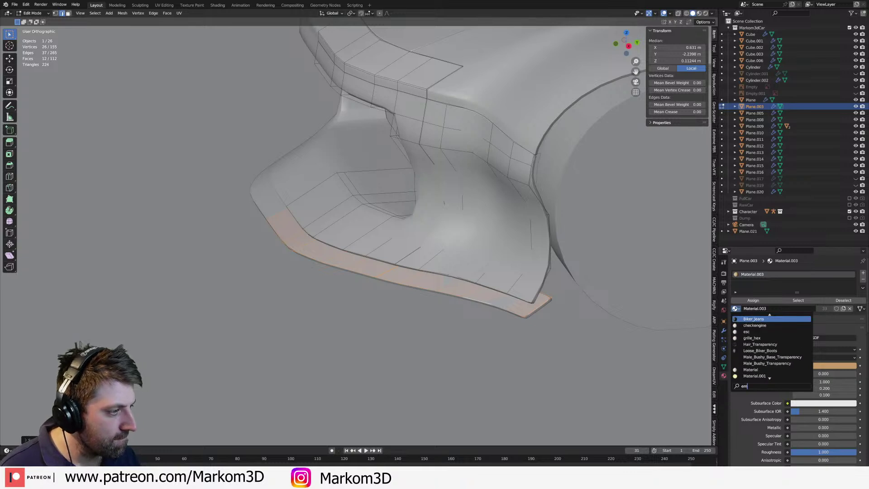
scroll(769, 377, down, 9)
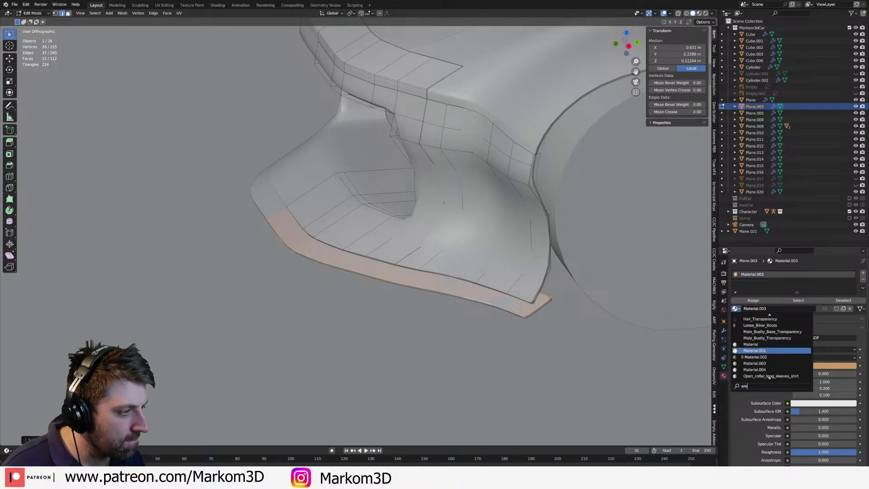
key(Return)
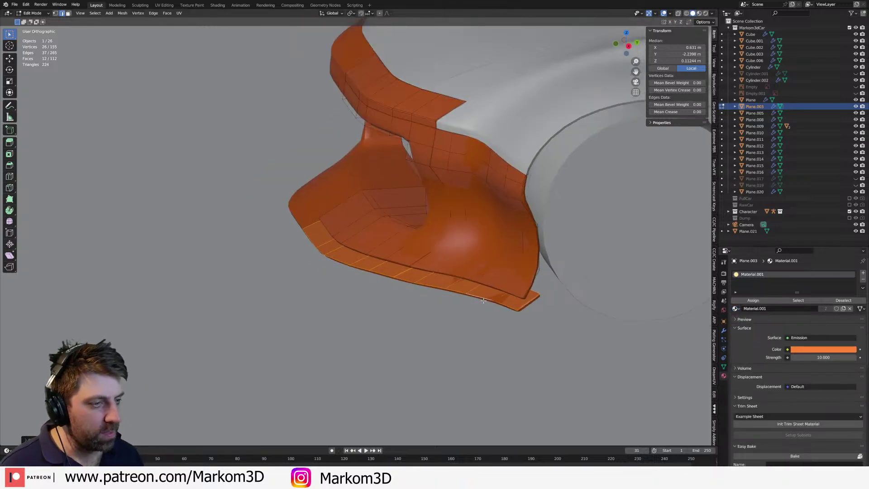
- Invert the face selection, add a second material slot above Material.001, and give that slot Material.003
key(ctrl+i)
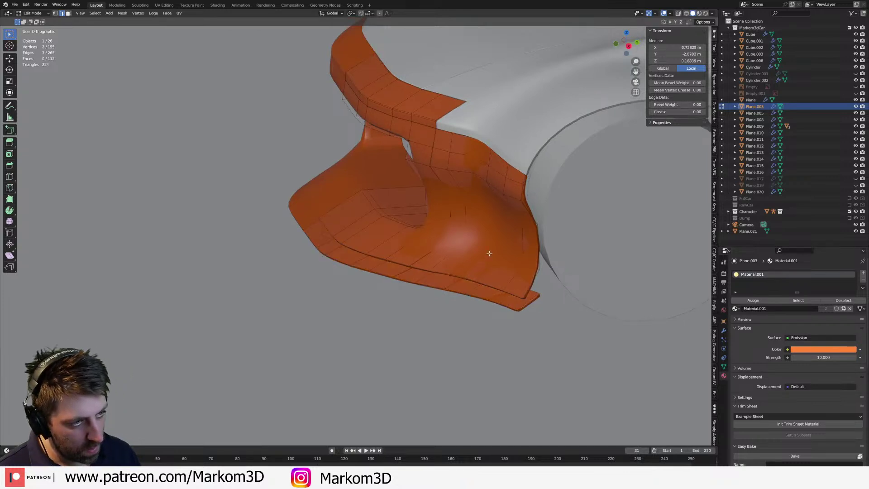
click(863, 273)
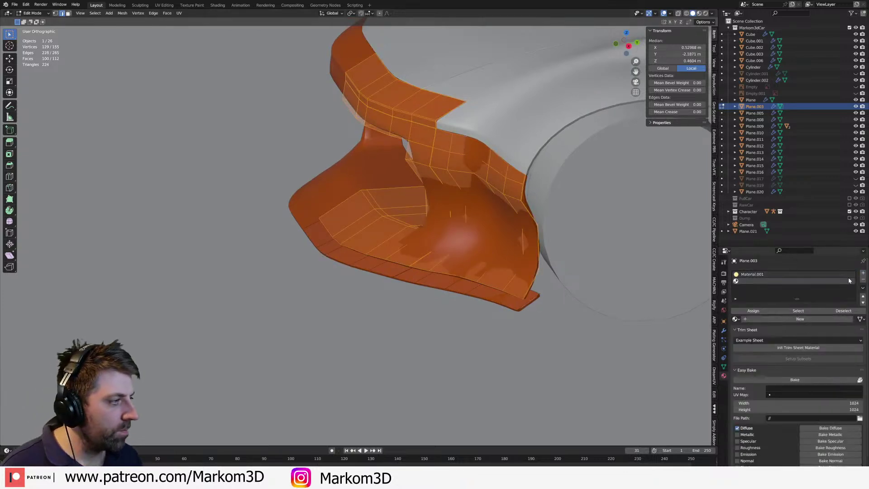
click(863, 296)
click(735, 318)
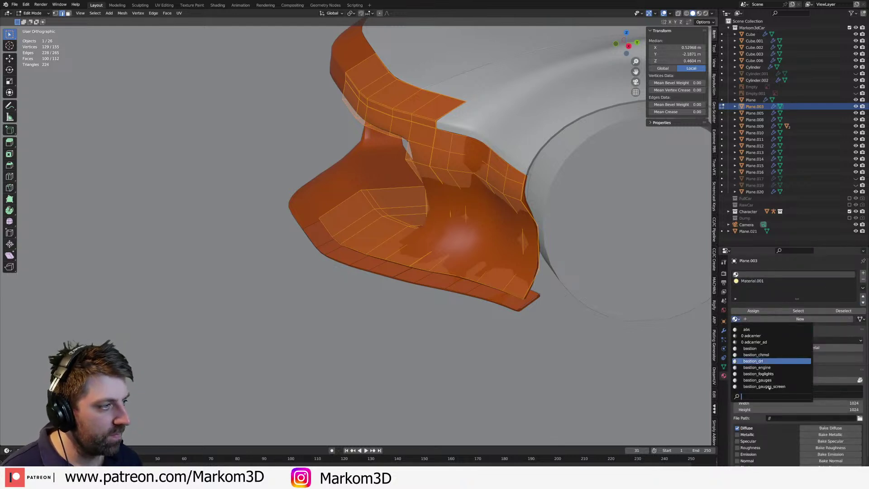
key(Tab)
click(481, 102)
click(488, 179)
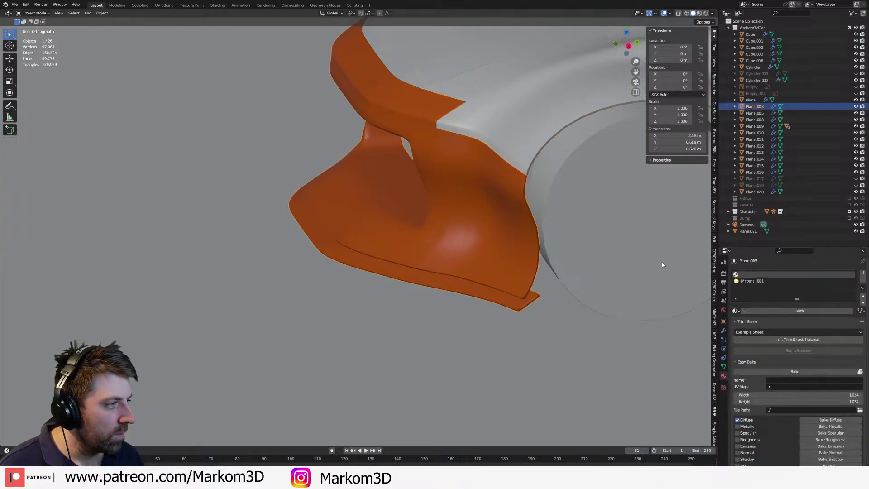
click(736, 312)
text(material)
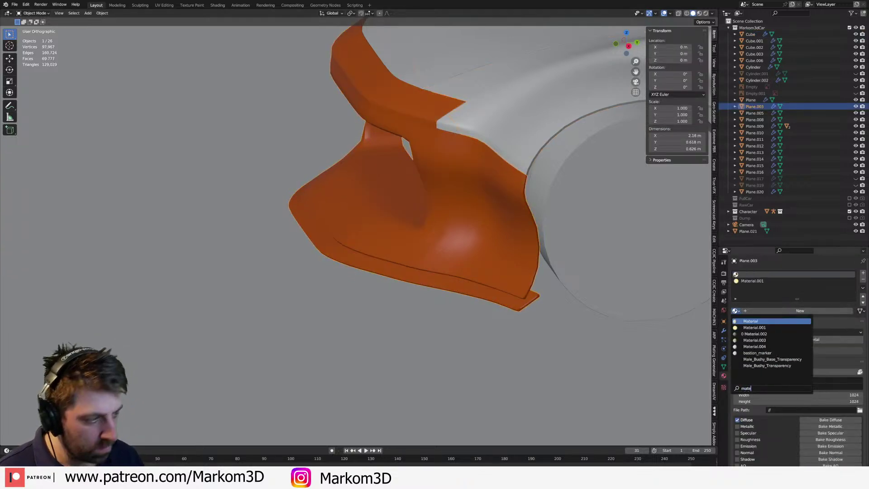
key(Down)
key(Down)
key(Down)
key(Return)
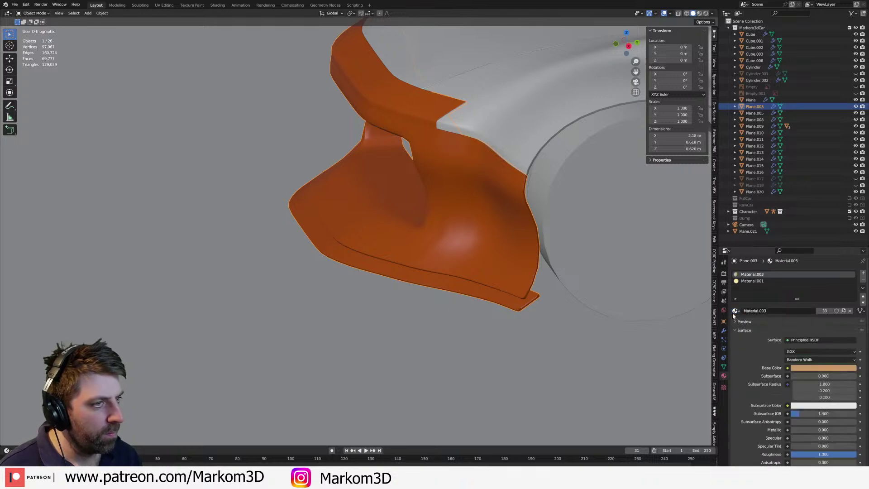
- Assign Material.003 to the selected bumper faces, leaving out the lower lip strip
key(Tab)
click(763, 311)
scroll(462, 271, down, 3)
key(Tab)
- Examine the glowing lower lip in rendered shading from the front and side of the car
mouse_move(446, 272)
middle_down()
mouse_move(465, 283)
mouse_move(577, 231)
mouse_move(562, 217)
middle_up()
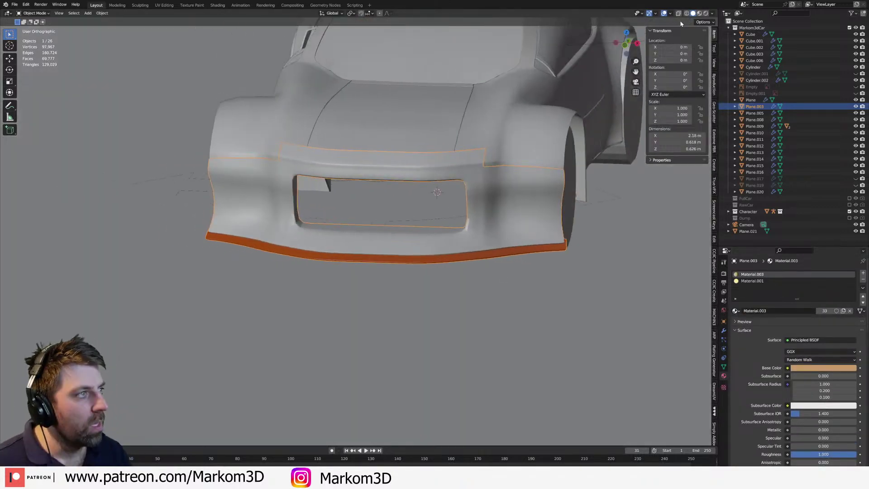
click(705, 14)
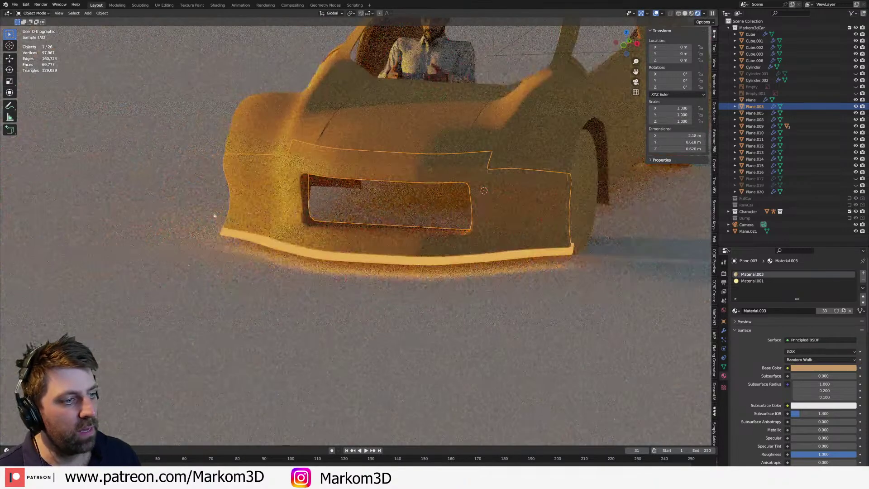
middle_drag(546, 223, 397, 317)
scroll(273, 304, up, 3)
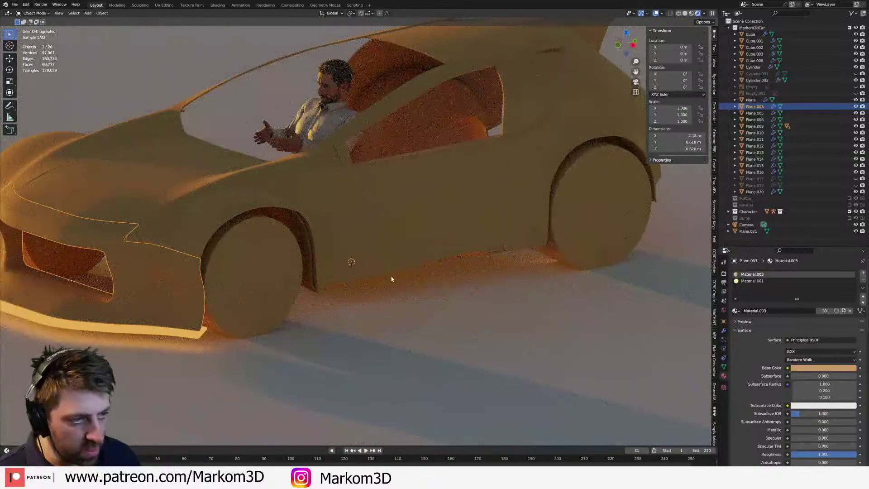
middle_drag(380, 273, 276, 305)
scroll(357, 314, up, 2)
scroll(357, 314, up, 2)
middle_drag(356, 314, 295, 240)
scroll(300, 222, up, 2)
- Duplicate in place the face loop lining the front bumper opening and separate the copy into its own object
key(Tab)
middle_drag(609, 313, 342, 308)
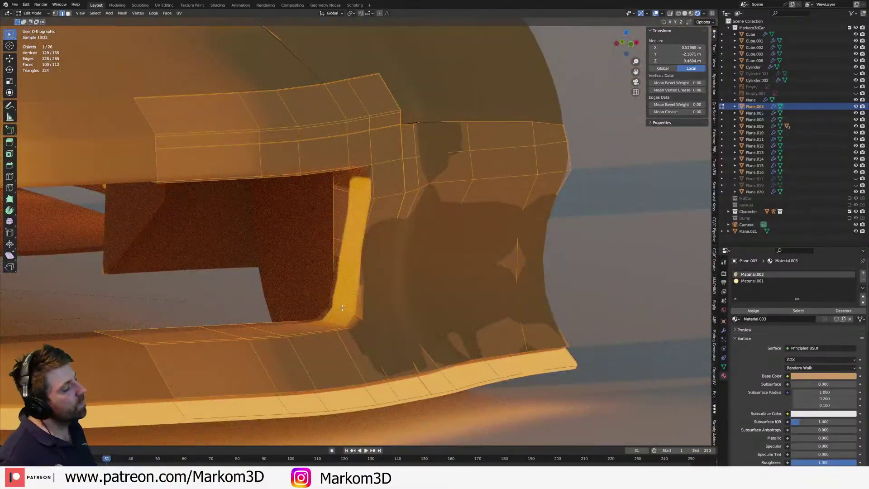
middle_drag(343, 308, 361, 335)
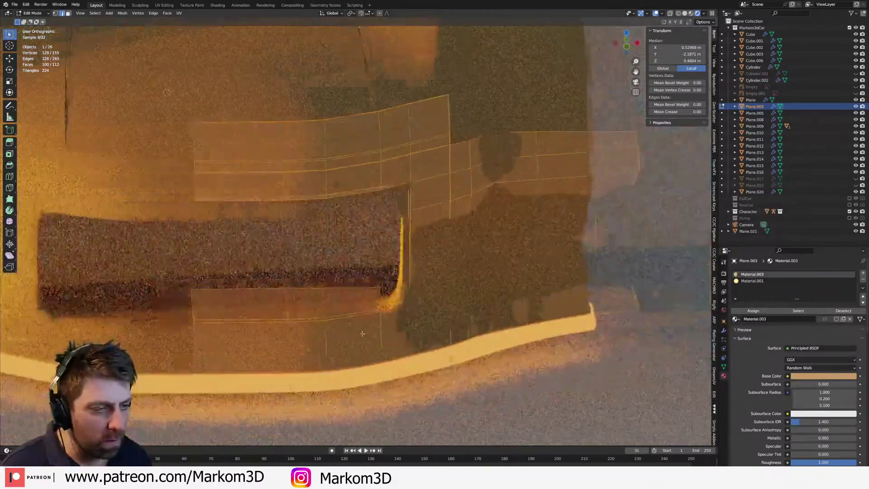
scroll(379, 341, up, 1)
key(Tab)
key(Tab)
key(3)
alt+click(389, 296)
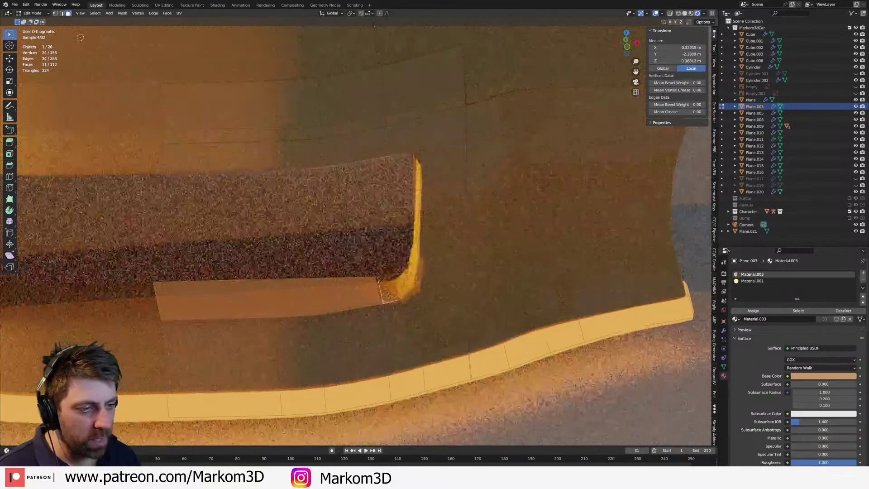
key(shift+d)
right_click(398, 296)
key(p)
click(390, 295)
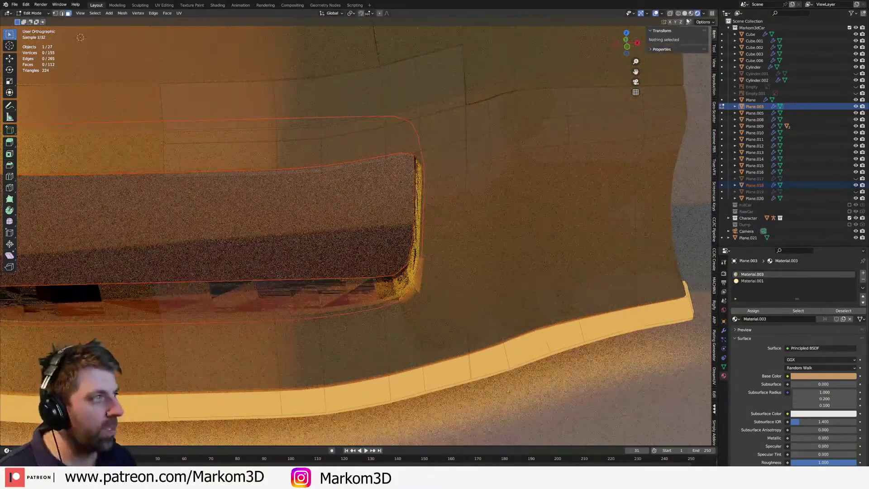
- Open the separated strip's mesh in solid shading and delete its rear edge loop, keeping only the front outline of the opening
click(684, 14)
key(Tab)
click(364, 302)
shift+middle_drag(365, 303, 479, 289)
key(Tab)
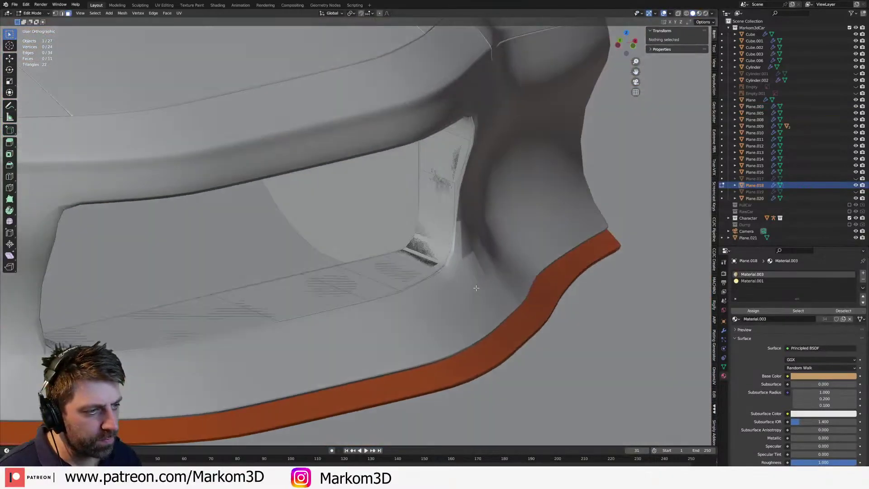
key(a)
mouse_move(401, 273)
middle_down()
mouse_move(368, 264)
mouse_move(392, 269)
middle_up()
alt+click(379, 269)
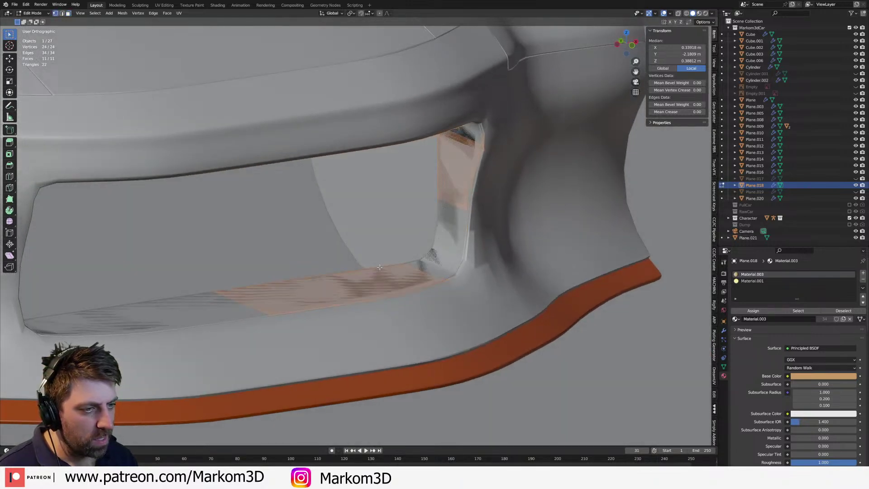
key(x)
click(350, 253)
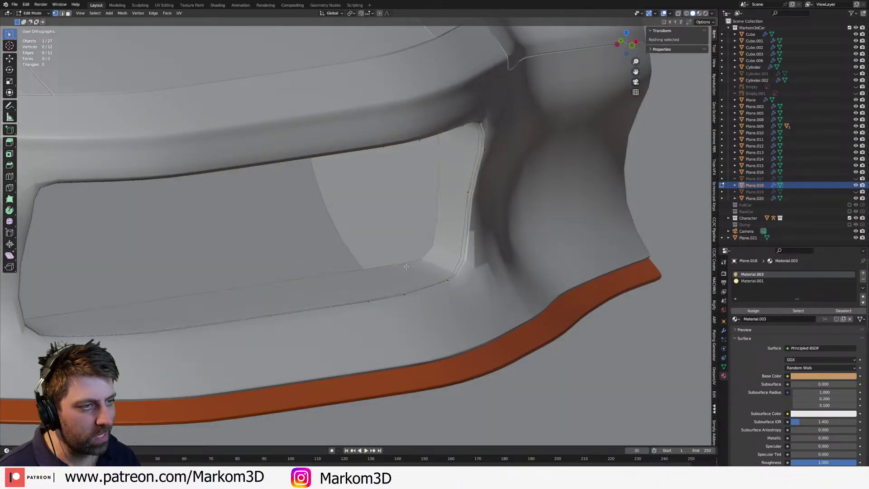
- Move the whole opening outline about 0.016 m back into the opening along Y
middle_drag(351, 253, 470, 320)
key(a)
key(g)
key(y)
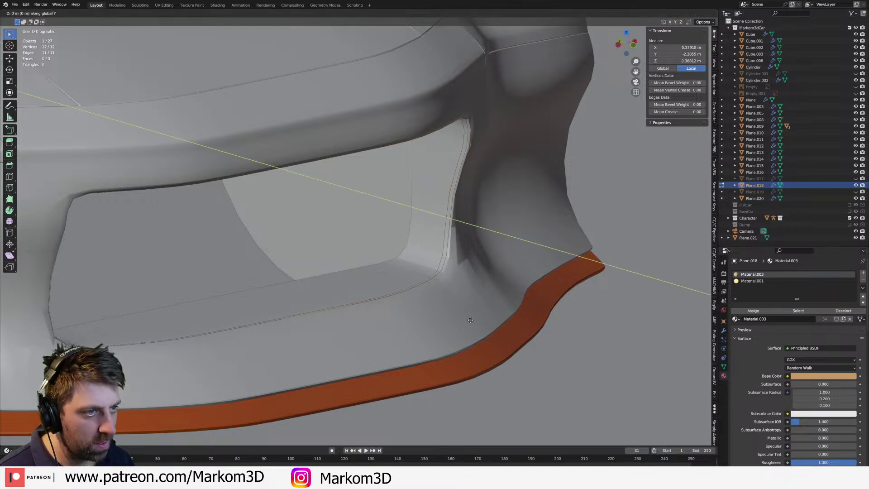
click(424, 303)
middle_drag(419, 299, 413, 301)
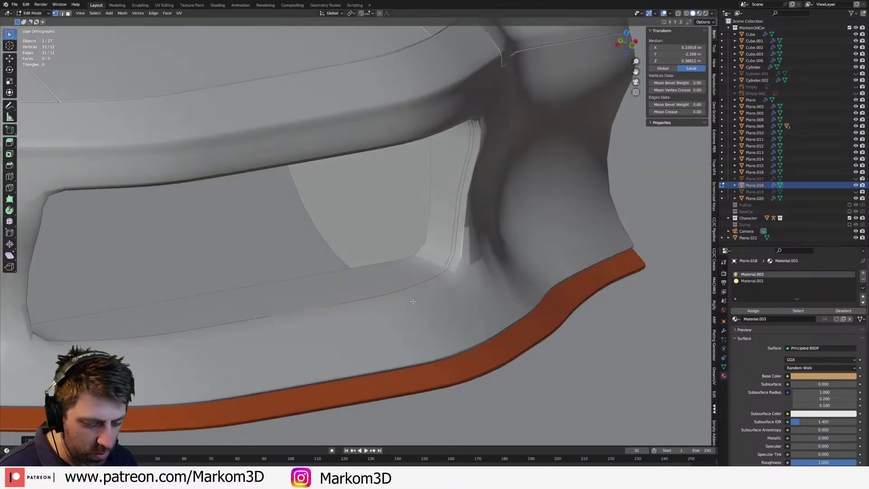
- Close the opening outline in wireframe by joining its two open vertices at the car's centreline with an edge
key(ctrl+f)
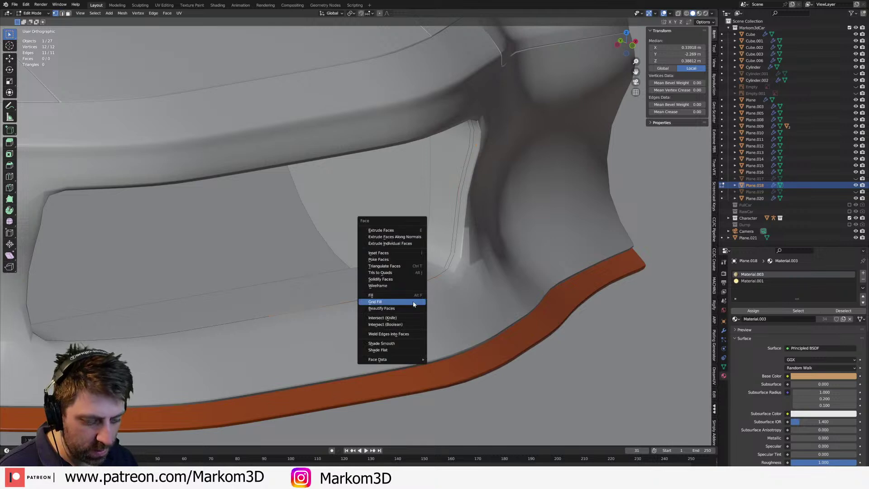
key(Escape)
key(KP_Decimal)
key(z)
click(307, 309)
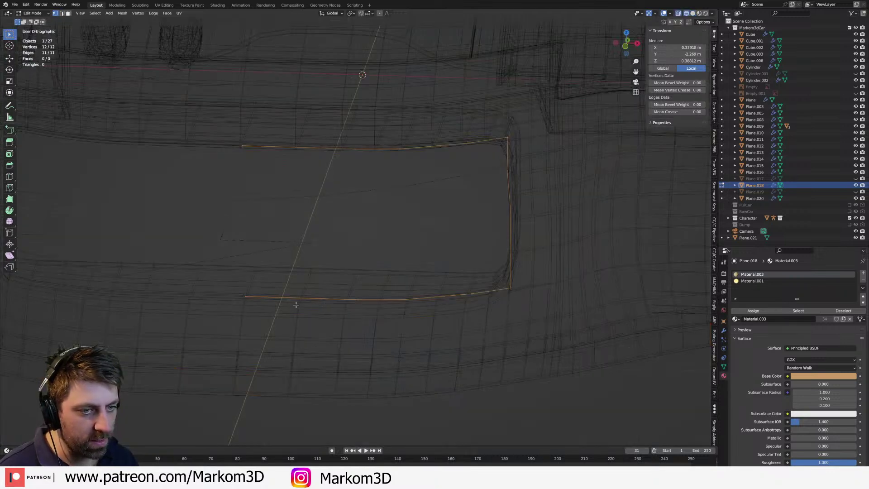
click(244, 297)
shift+click(232, 152)
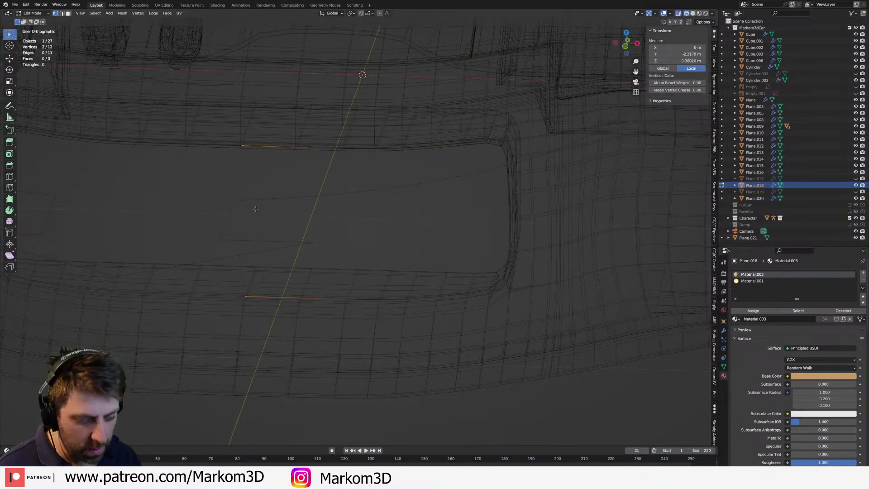
key(f)
- Subdivide every edge of the closed outline once, subdivide the upper half of the centreline edge again, and select the whole outline
key(a)
middle_drag(451, 223, 484, 232)
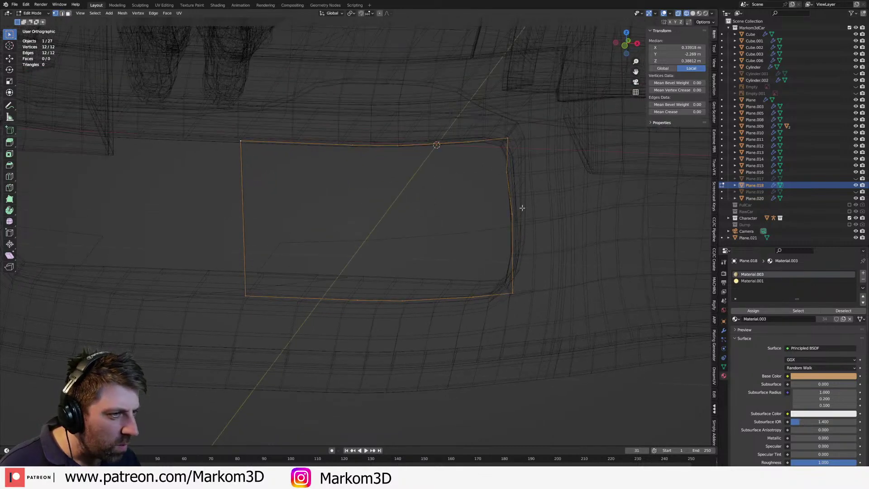
right_click(245, 203)
click(218, 214)
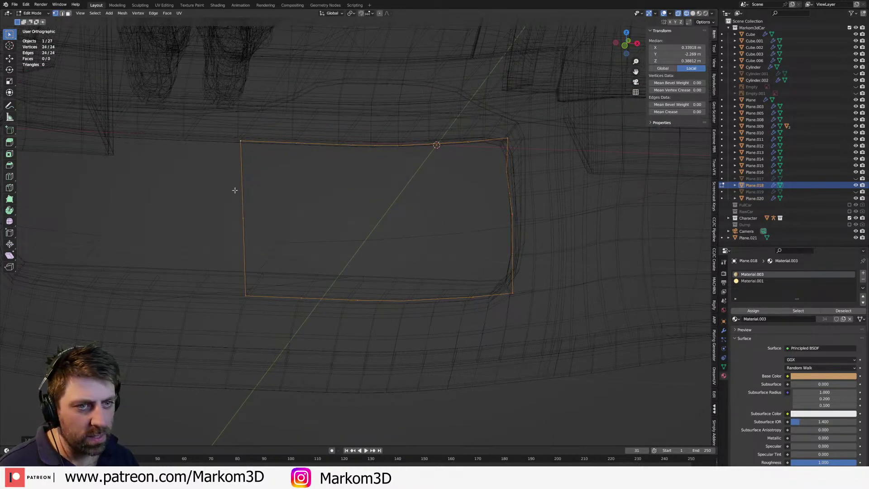
key(2)
click(244, 190)
right_click(244, 191)
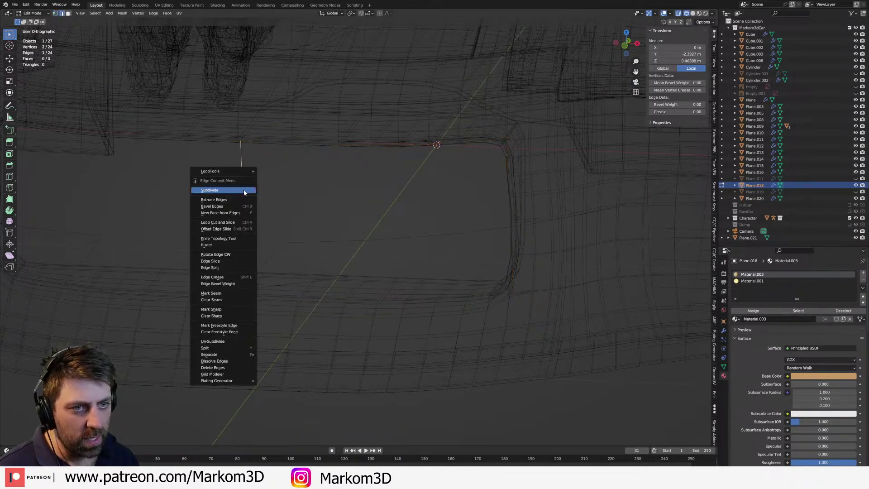
click(244, 190)
middle_drag(244, 190, 364, 287)
key(a)
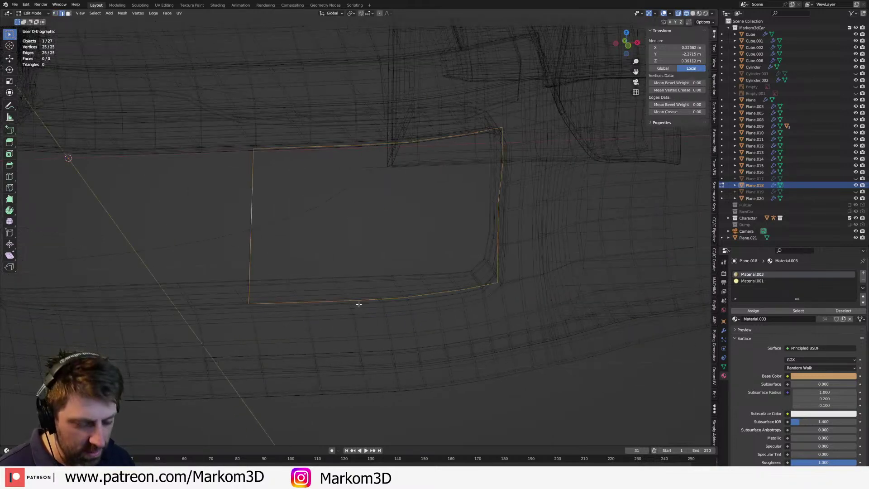
right_click(359, 304)
key(Escape)
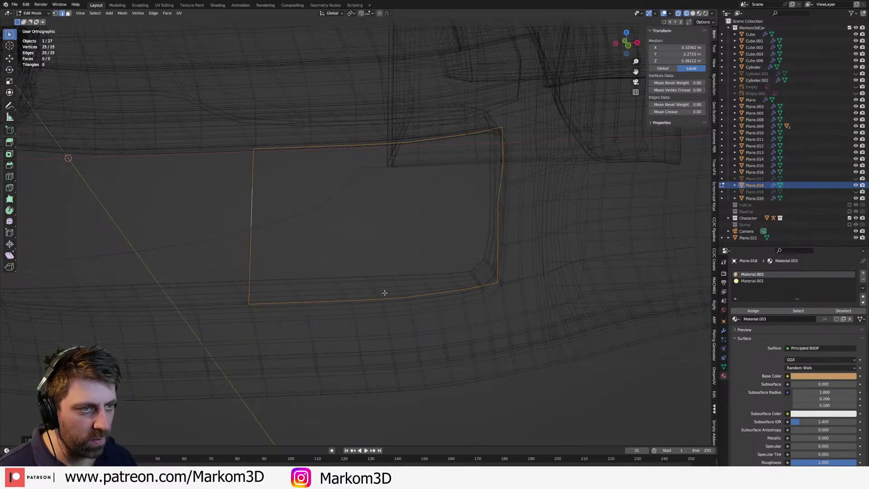
middle_drag(382, 295, 357, 301)
key(z)
click(381, 302)
key(z)
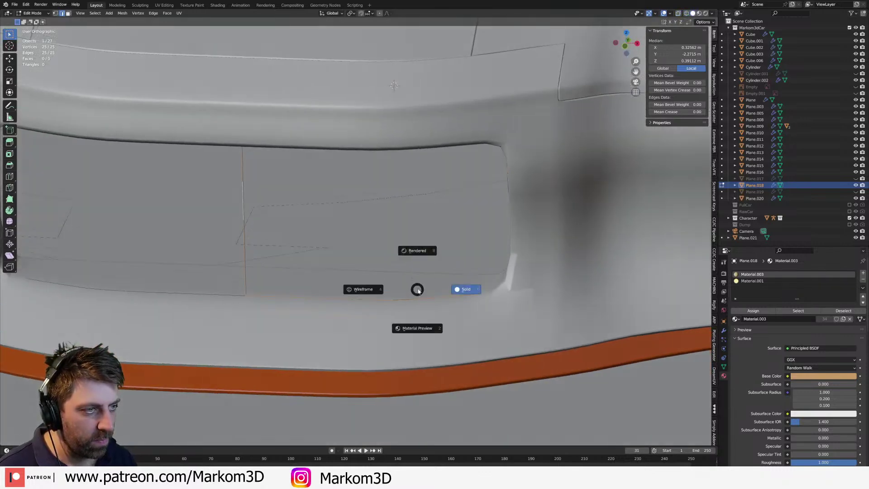
key(4)
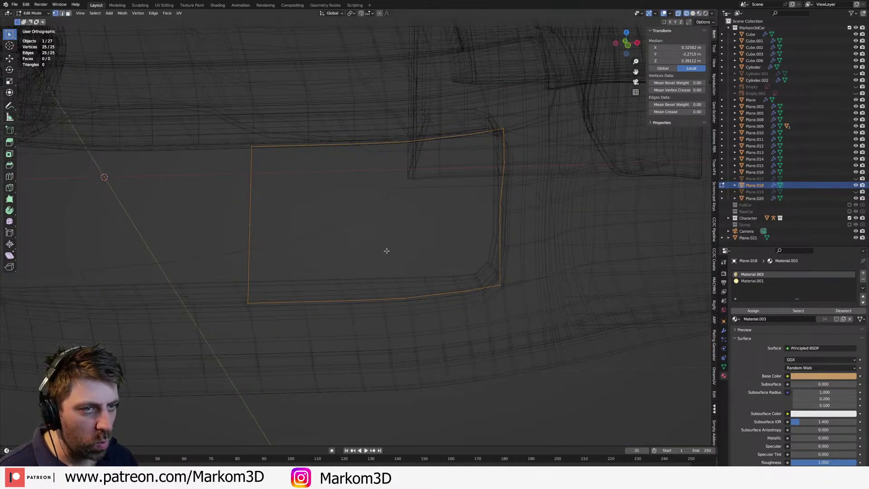
- Undo the outline's subdivisions and the edge closing it at the centreline, going back to the open outline
key(ctrl+z)
key(ctrl+z)
key(ctrl+z)
key(ctrl+z)
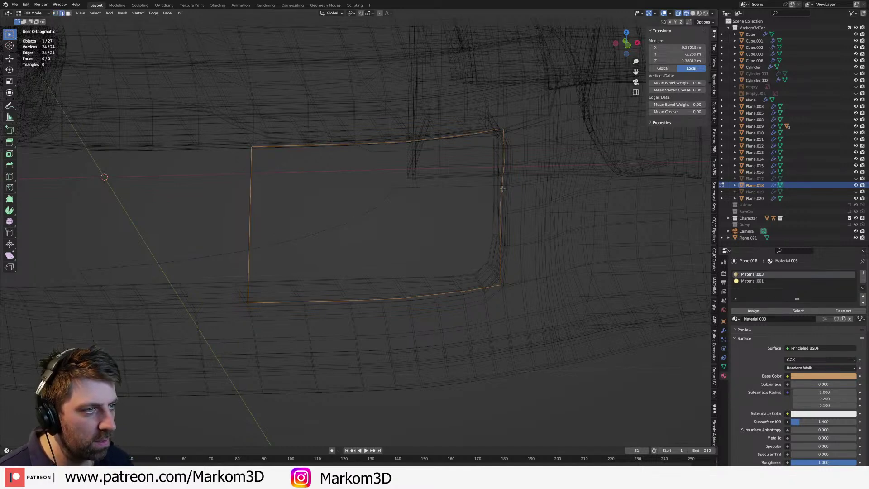
key(1)
key(2)
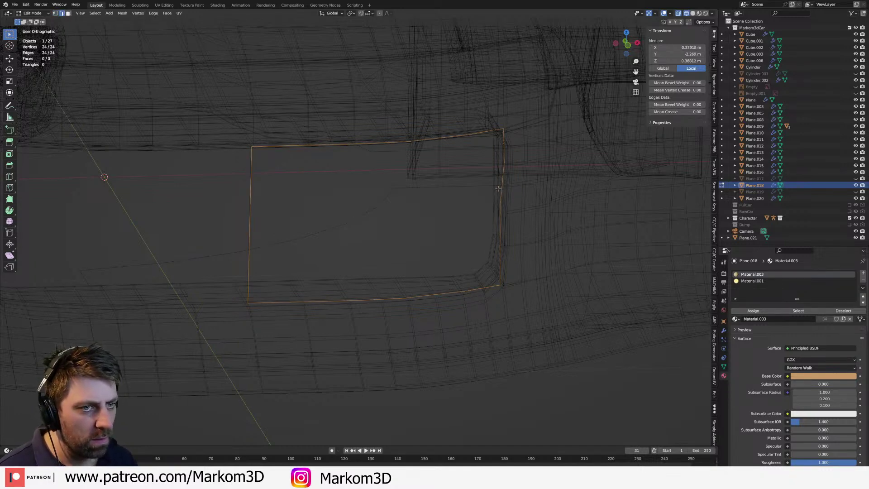
key(1)
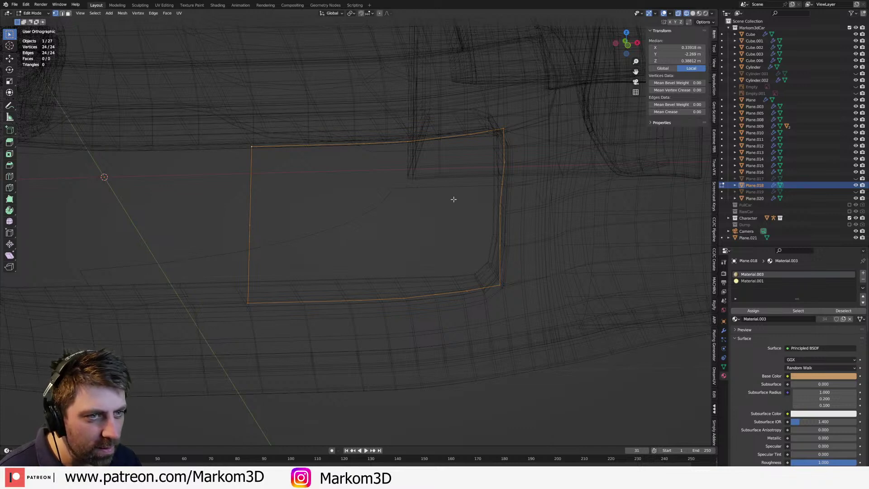
key(ctrl+z)
key(ctrl+z)
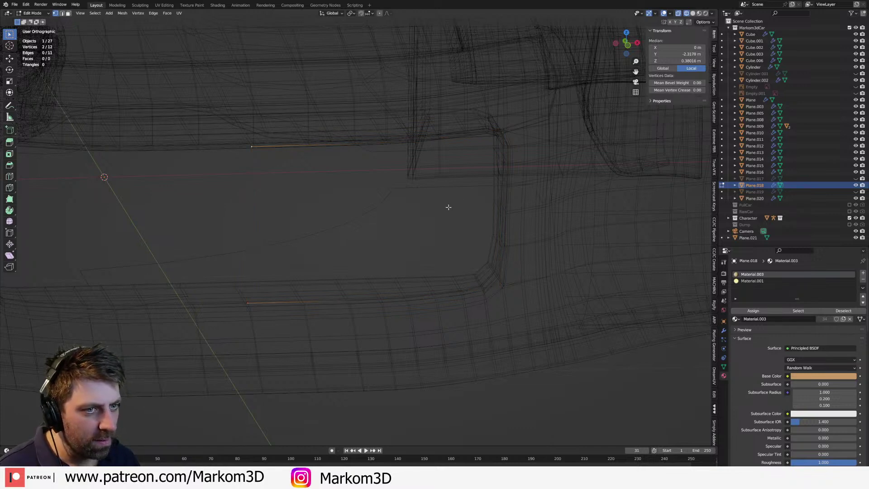
- Select only the four vertices along the outline's outer side edge, working in the top wireframe view
key(a)
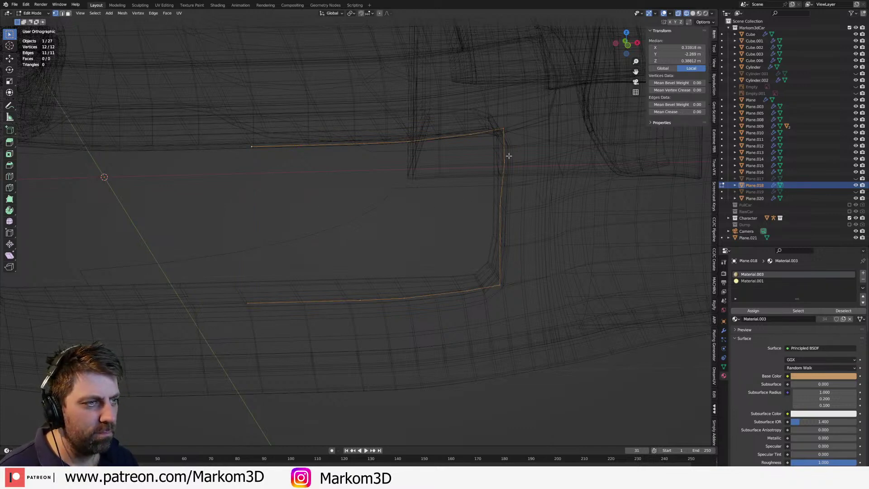
click(247, 143)
shift+click(248, 302)
key(a)
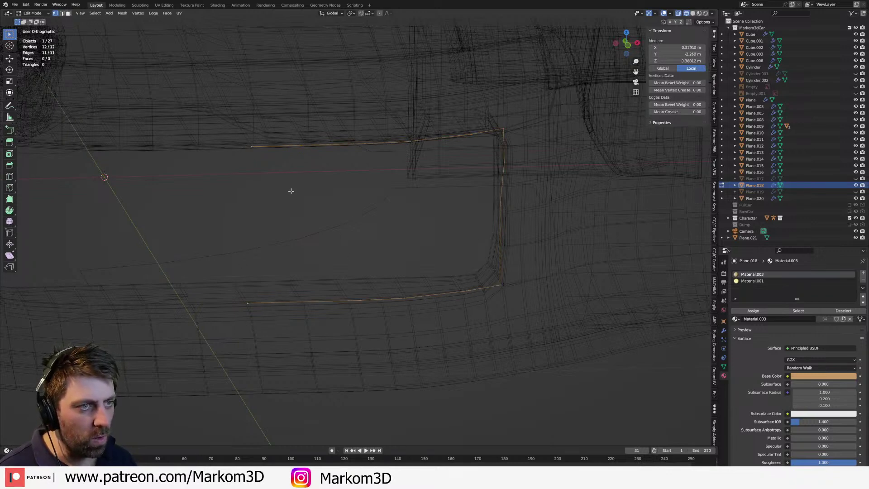
key(KP_7)
key(alt+a)
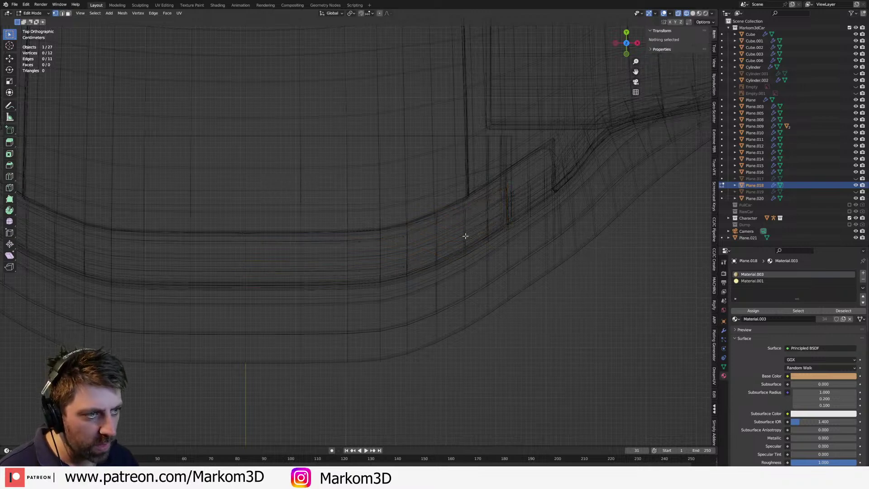
key(c)
drag(524, 227, 507, 159)
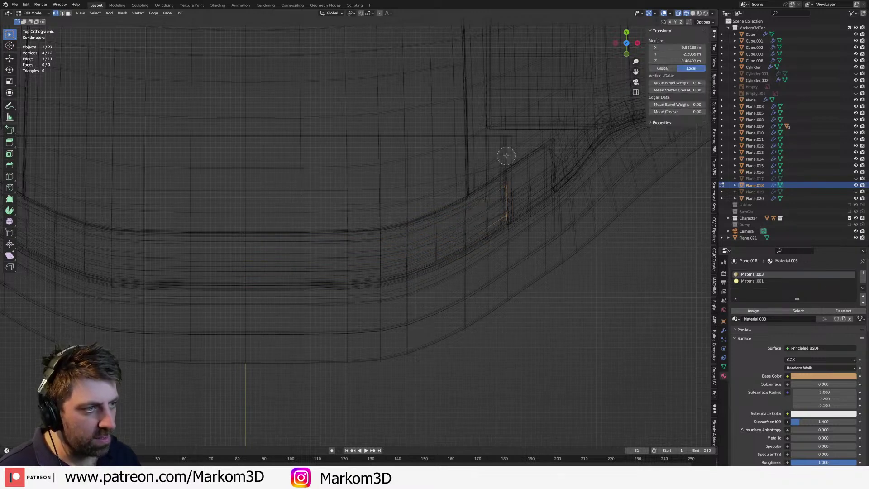
key(Escape)
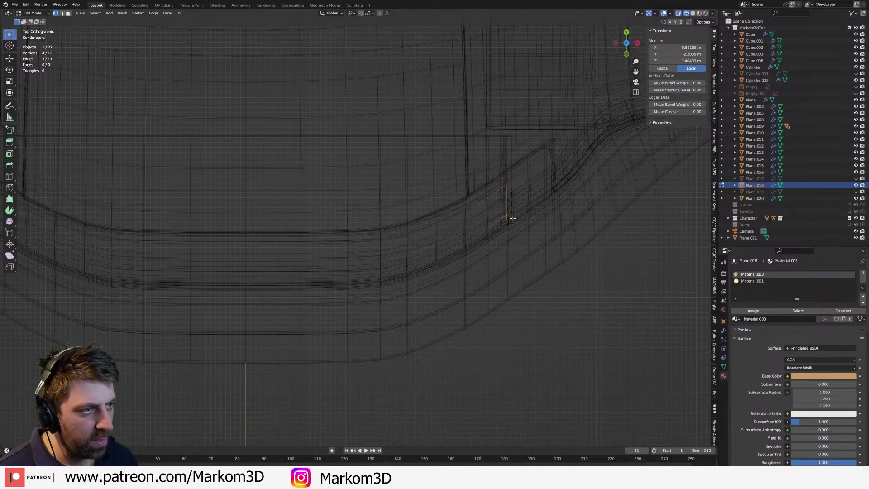
click(507, 228)
middle_drag(508, 228, 514, 171)
key(ctrl+z)
key(KP_7)
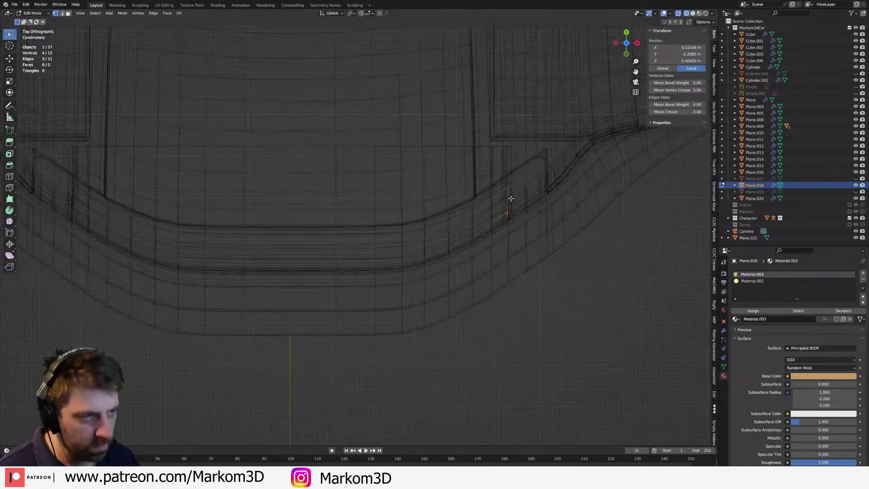
- Extrude the selected side edges four times along the bumper's curve until they reach the car's centreline
key(e)
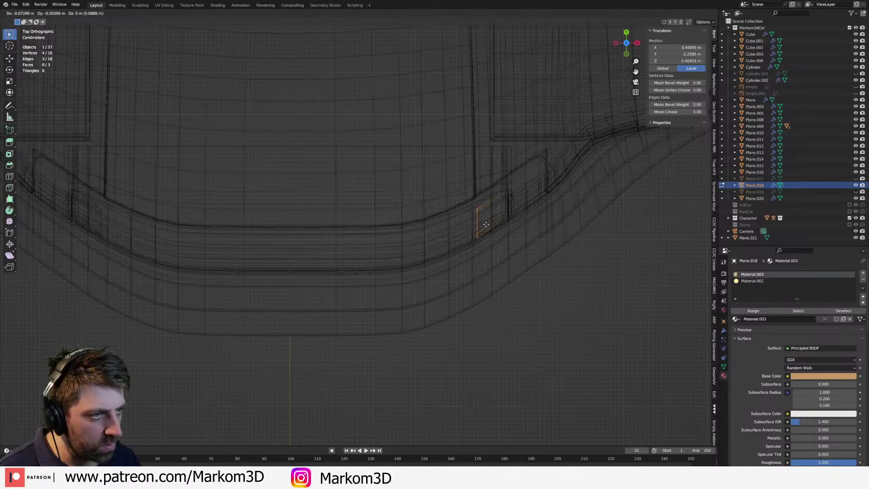
click(486, 223)
key(e)
click(430, 247)
key(e)
click(389, 251)
key(e)
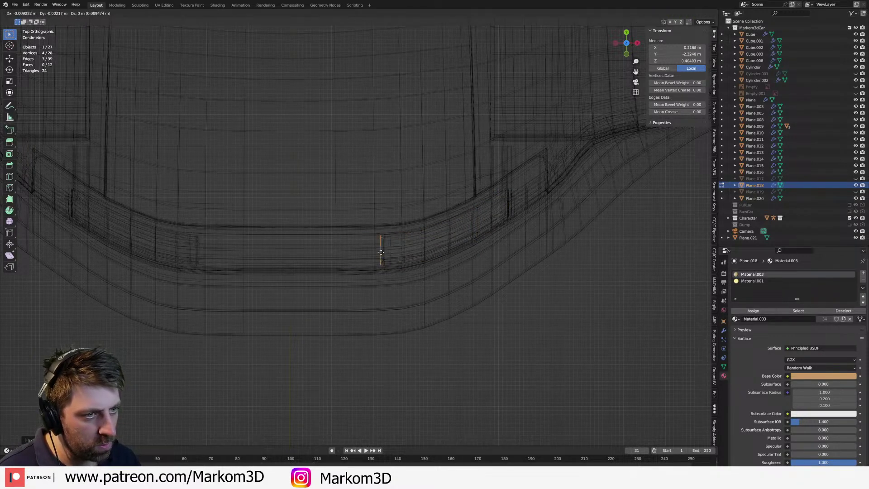
click(281, 252)
- Delete the leftover outline vertices that are not part of the newly extruded face grid
middle_drag(281, 253, 387, 191)
key(ctrl+KP_Add)
key(ctrl+KP_Add)
key(ctrl+KP_Add)
key(ctrl+KP_Add)
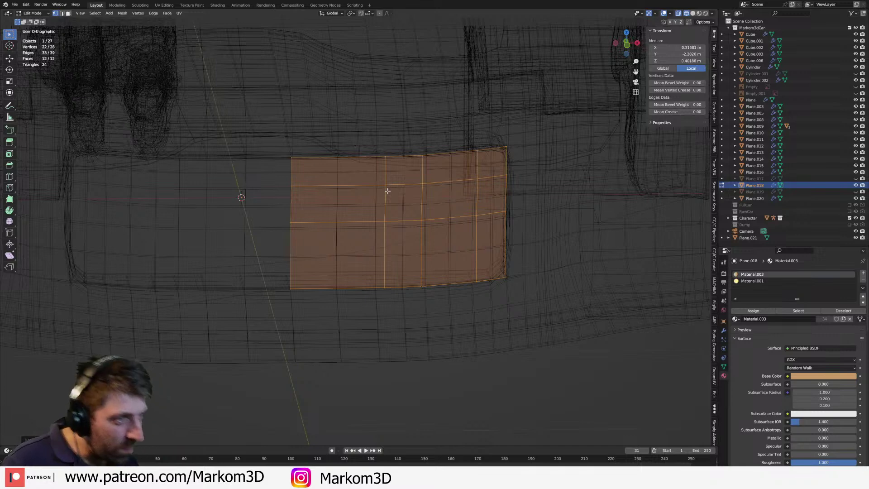
key(ctrl+i)
key(x)
click(388, 192)
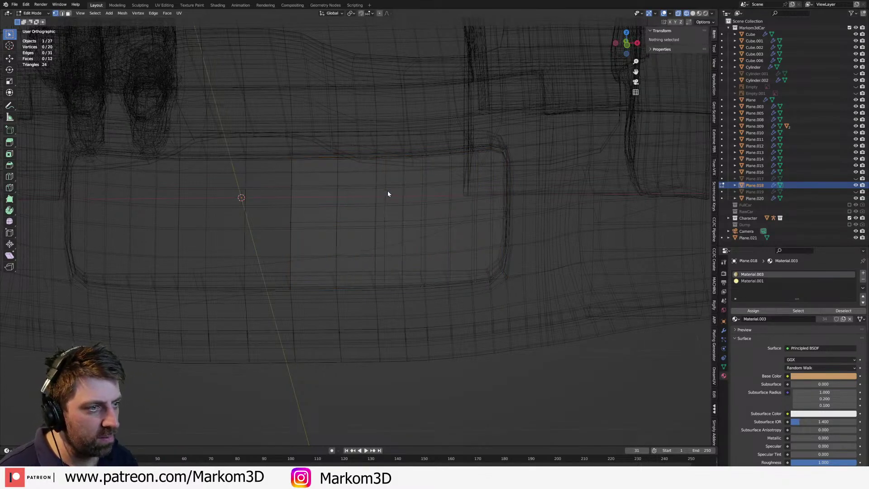
- Leave mesh editing in solid shading and apply Shade Auto Smooth to the new bumper panel
key(shift+z)
key(a)
scroll(413, 217, down, 5)
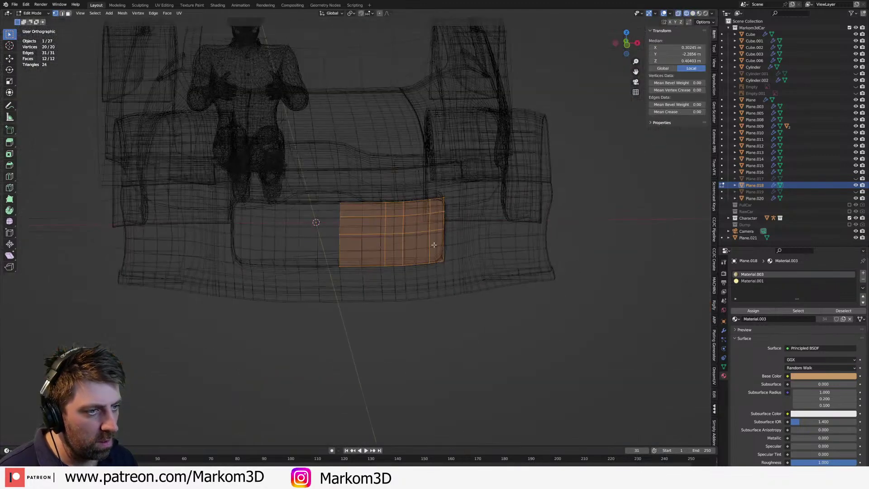
key(shift+z)
scroll(475, 248, up, 6)
scroll(474, 248, down, 3)
key(Tab)
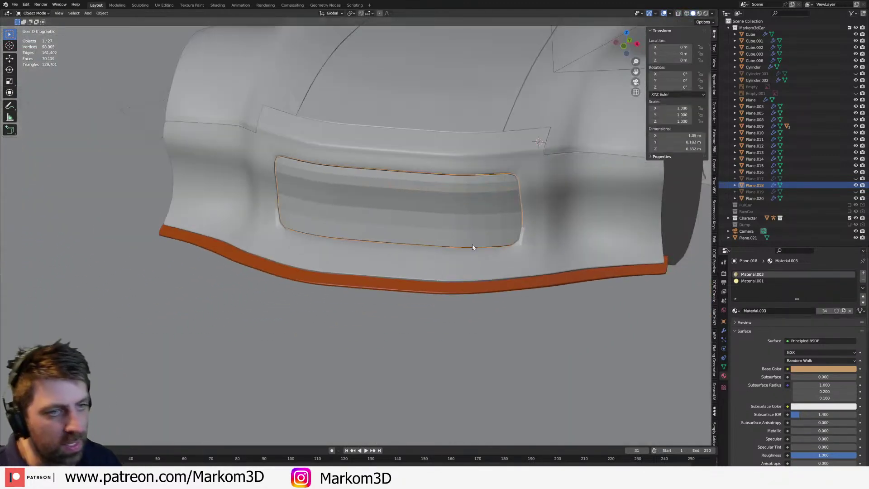
right_click(472, 246)
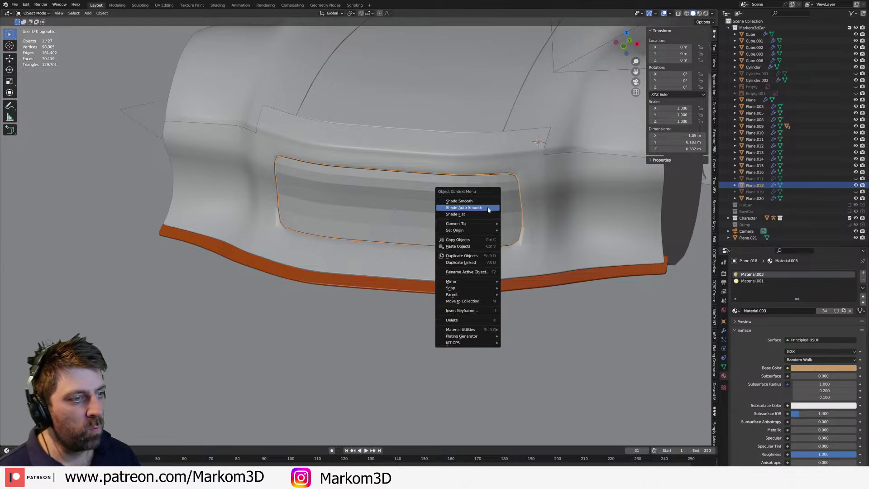
click(489, 206)
- Select the panel's six outer faces in wireframe, covering the two columns nearest its side edge
middle_drag(491, 223, 528, 227)
key(Tab)
key(grave)
click(578, 227)
key(3)
click(479, 231)
shift+click(478, 234)
key(z)
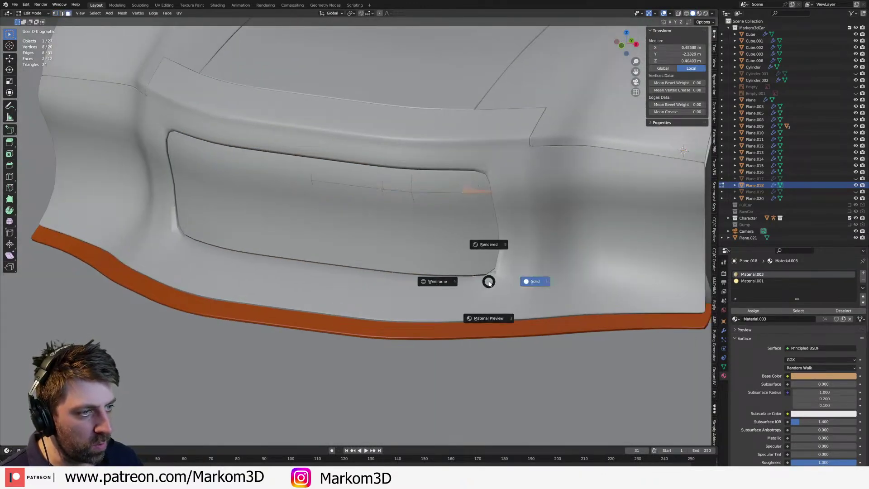
click(455, 282)
shift+middle_drag(476, 192, 469, 202)
shift+click(479, 217)
shift+click(435, 195)
shift+click(434, 217)
shift+click(433, 217)
shift+click(436, 248)
shift+click(434, 219)
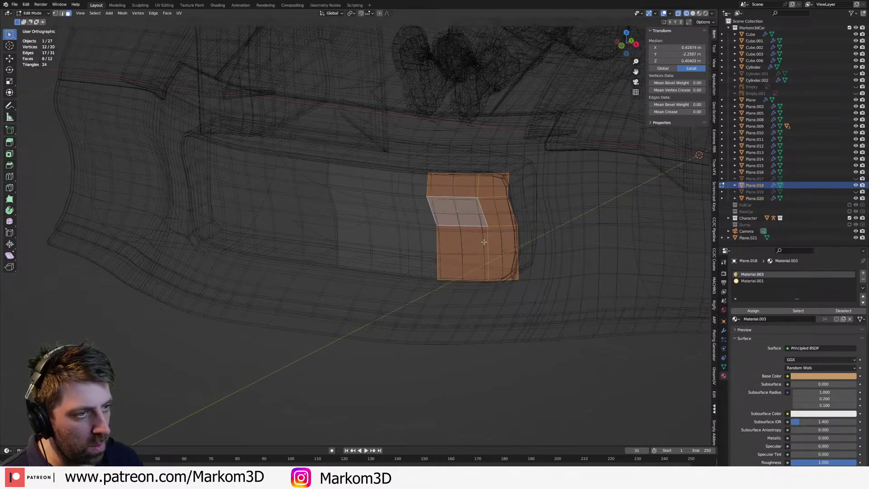
- Inset the six selected faces by about 0.003 m and separate the inner faces into their own object
scroll(503, 267, up, 4)
key(i)
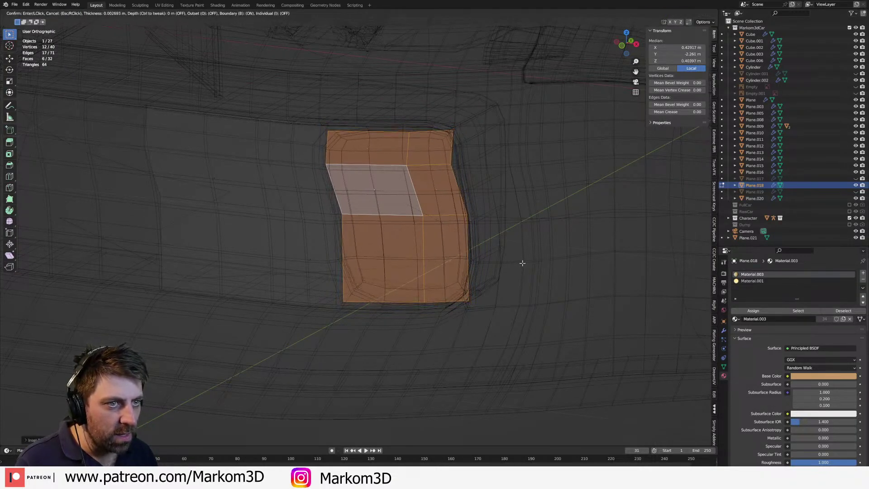
click(520, 261)
middle_drag(504, 262, 492, 270)
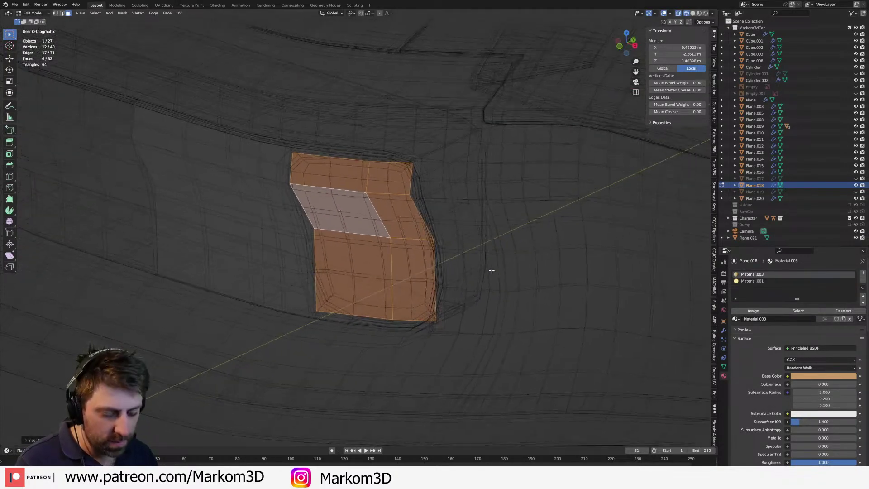
key(p)
click(492, 272)
- Add two loop cuts to the separated end panel, slid close to its lower and upper edges to tighten the corners
key(z)
click(398, 249)
mouse_move(398, 249)
middle_down()
mouse_move(427, 251)
mouse_move(421, 267)
middle_up()
key(Tab)
click(441, 246)
key(Tab)
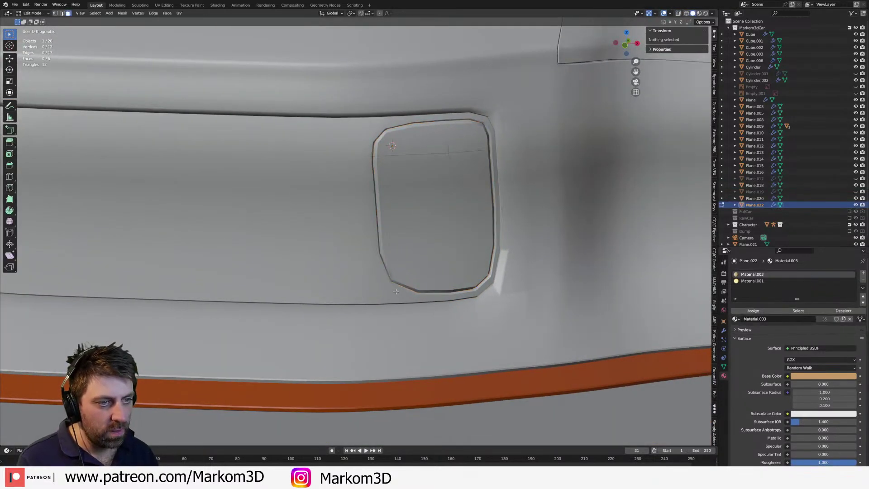
key(shift+z)
key(Tab)
key(Tab)
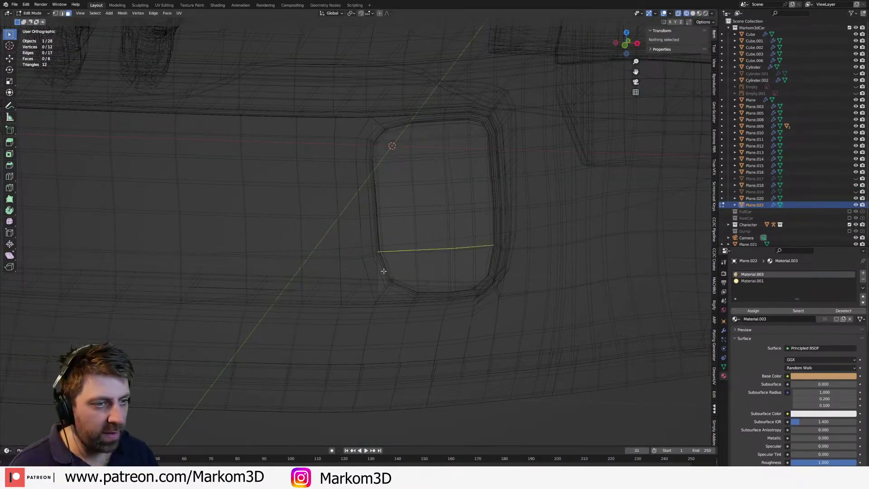
click(384, 271)
click(374, 310)
key(ctrl+r)
click(380, 148)
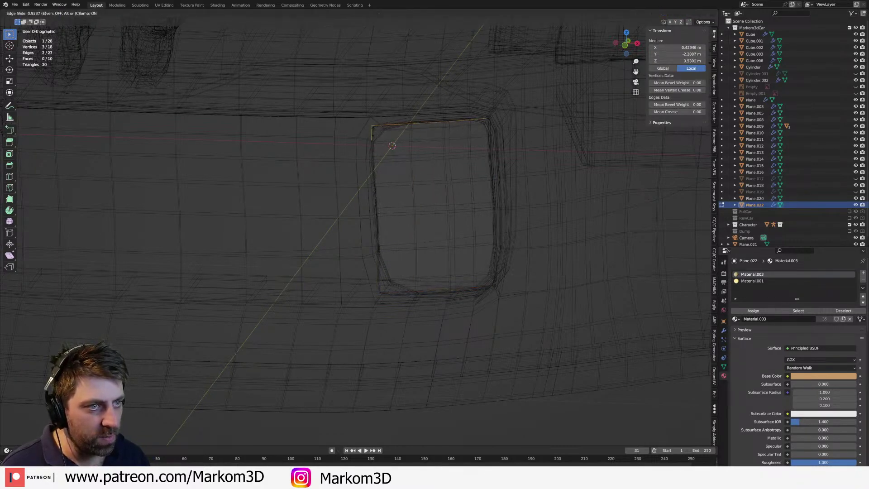
click(359, 158)
- Add two horizontal loop cuts to the main centre panel, slid close to its upper and lower edges
key(Tab)
click(345, 159)
key(Tab)
key(ctrl+r)
click(359, 146)
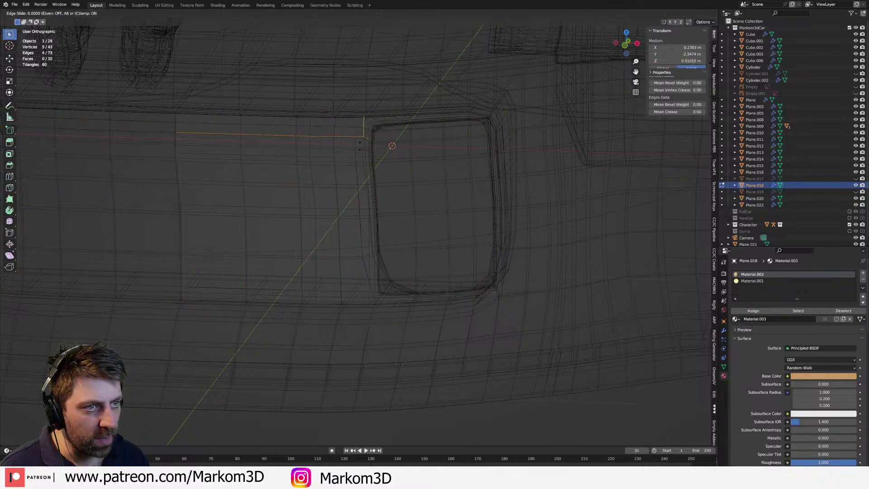
click(353, 239)
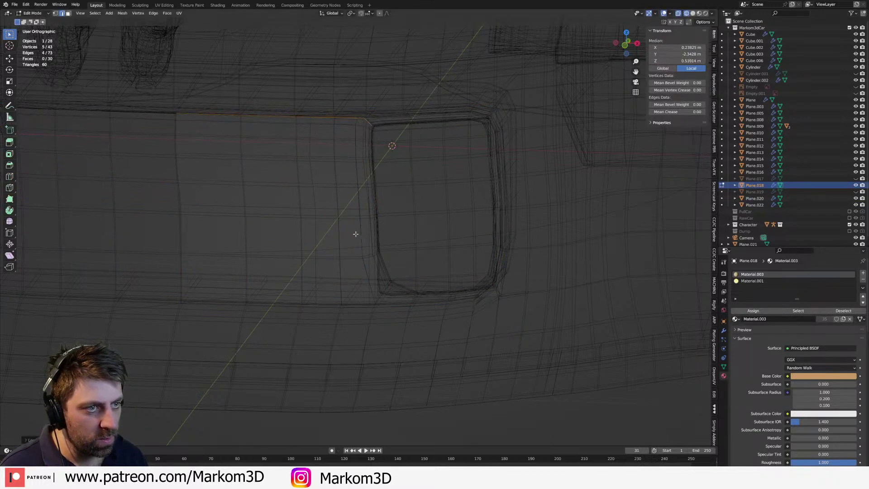
shift+middle_drag(353, 239, 367, 189)
key(ctrl+r)
click(373, 229)
click(382, 271)
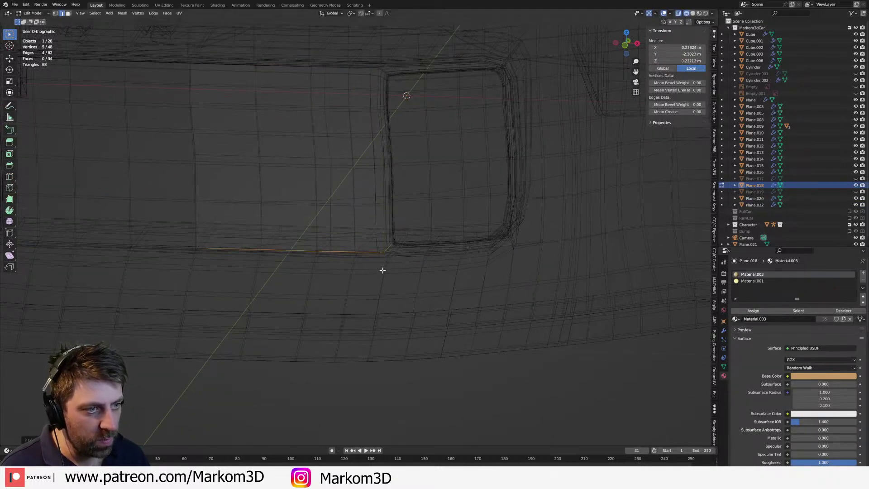
- Add two loop cuts to the main panel's narrow outer border, slid to its lower and upper corners
key(shift+z)
scroll(421, 279, down, 2)
key(Tab)
middle_drag(421, 279, 421, 280)
key(Tab)
key(z)
click(459, 247)
shift+middle_drag(475, 247, 409, 254)
scroll(409, 254, up, 2)
key(ctrl+r)
click(417, 248)
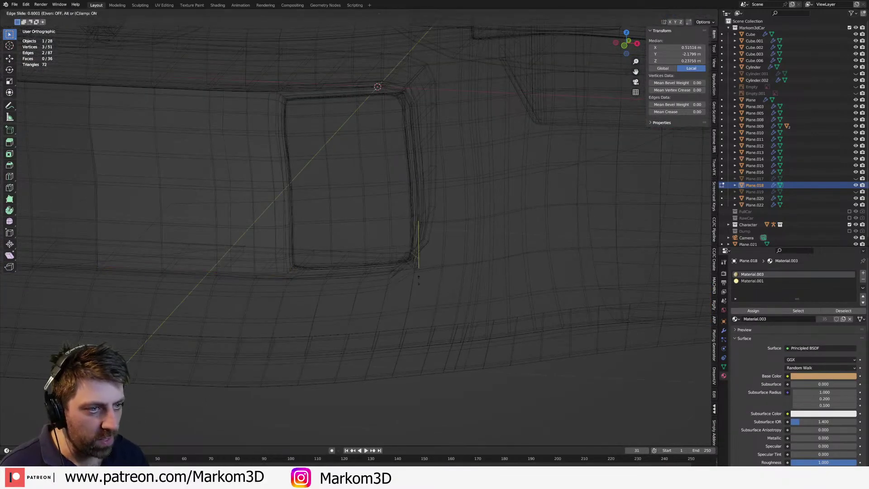
click(421, 284)
key(ctrl+r)
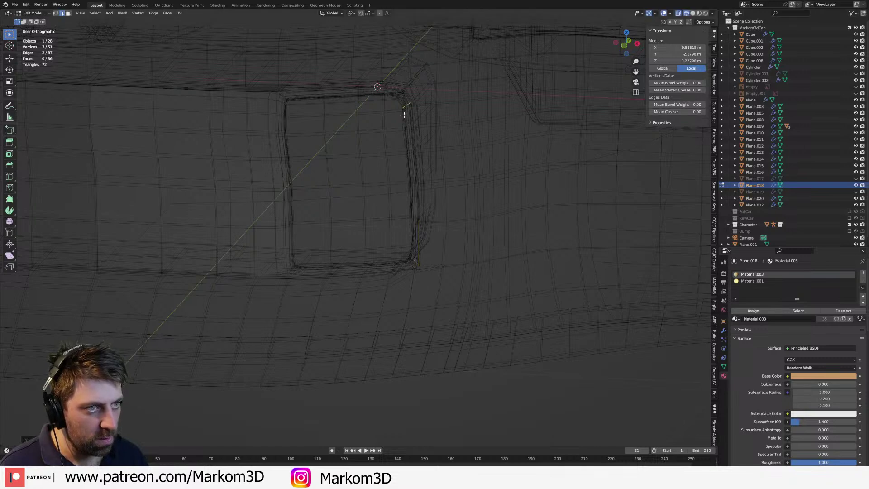
click(393, 116)
click(409, 96)
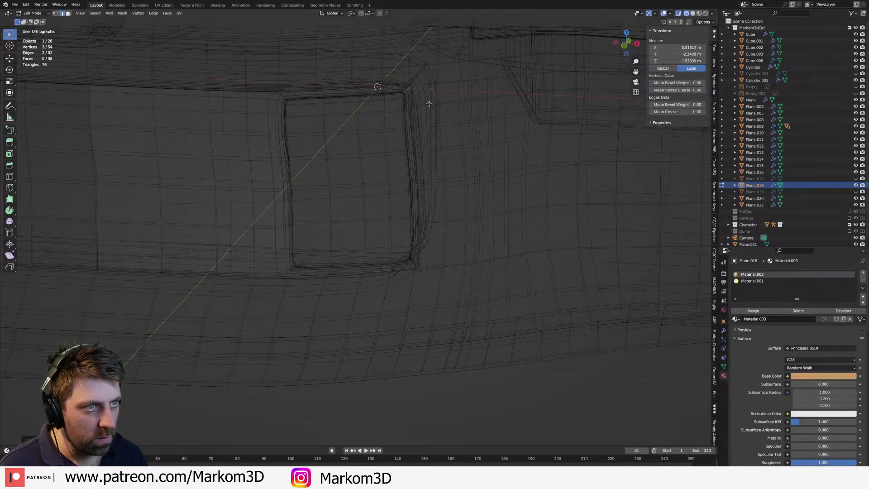
- Add two loop cuts to the surrounding bumper mesh, sharpening the opening's upper and lower outer corners
key(Tab)
click(446, 106)
key(Tab)
key(ctrl+r)
click(415, 100)
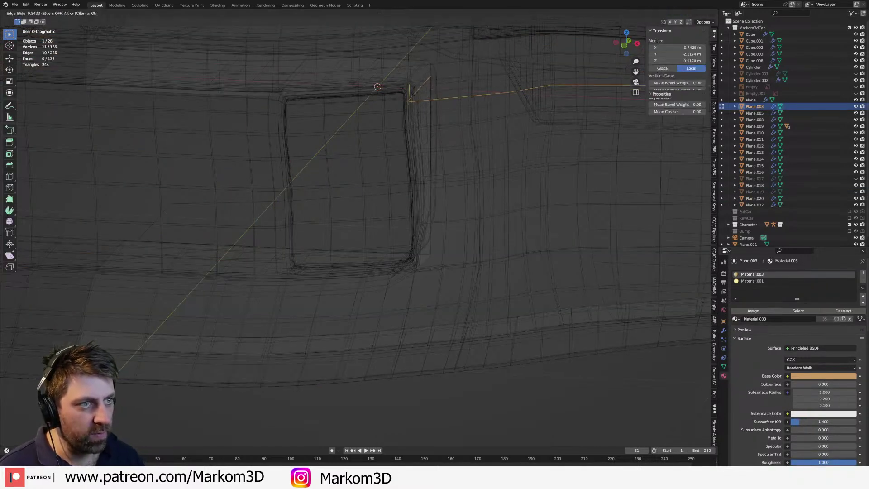
click(462, 171)
shift+scroll(435, 204, down, 2)
key(ctrl+r)
click(414, 230)
click(434, 253)
- Leave mesh editing, return to solid shading and select the separated end panel
key(shift+z)
key(Tab)
scroll(457, 290, down, 5)
middle_drag(475, 305, 407, 272)
click(437, 255)
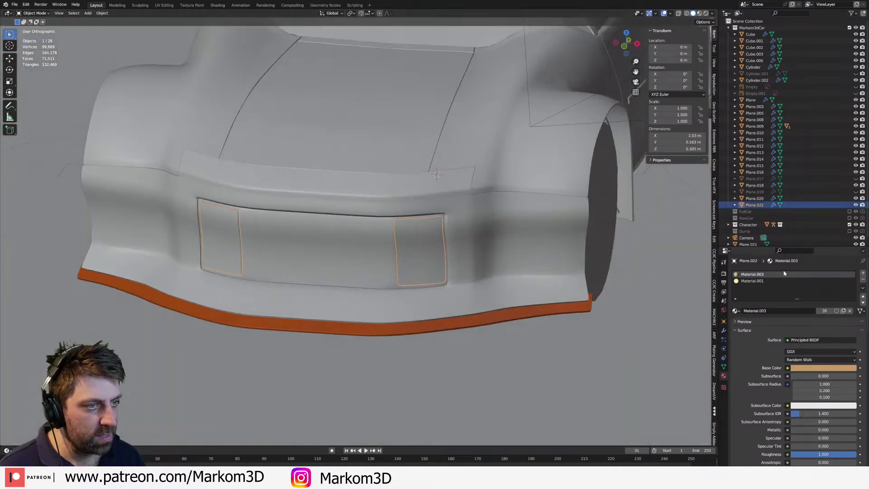
- Add a new material slot to the end panels and assign the existing FrontLight material to it
scroll(864, 276, down, 1)
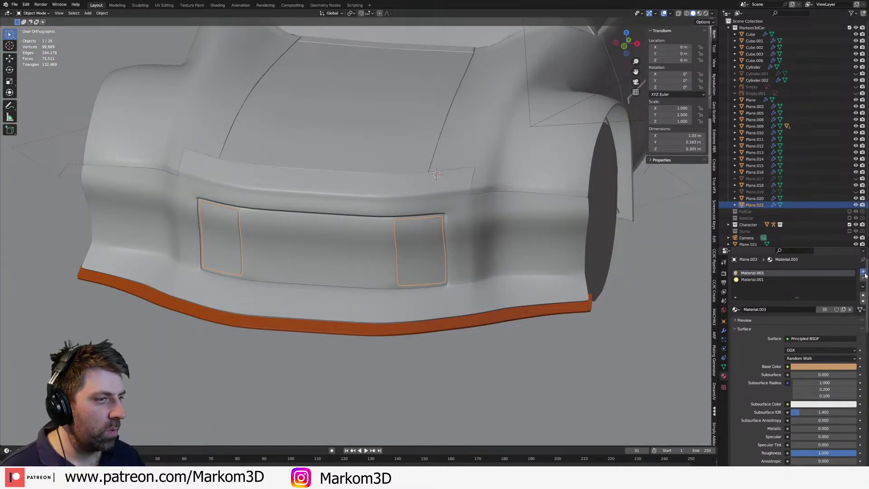
click(863, 273)
click(736, 310)
text(light)
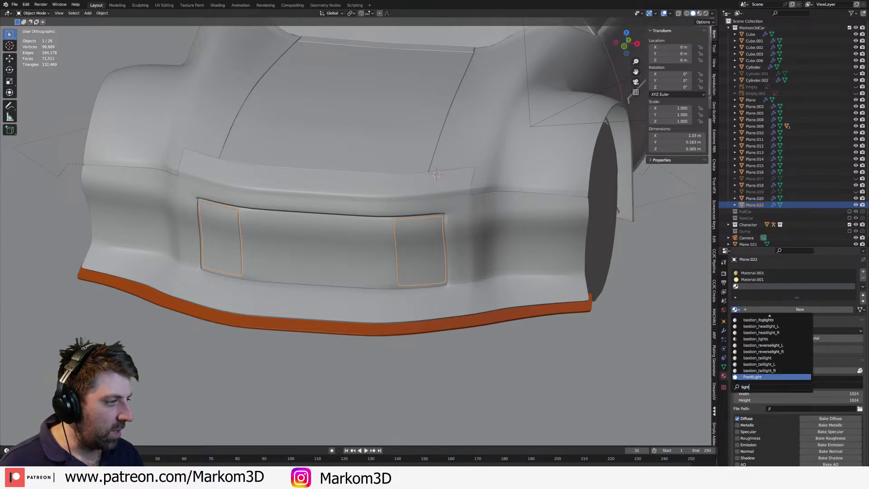
click(760, 377)
scroll(483, 319, down, 1)
- Remove the Material.003 and Material.001 slots from the end panels, leaving only FrontLight
key(Tab)
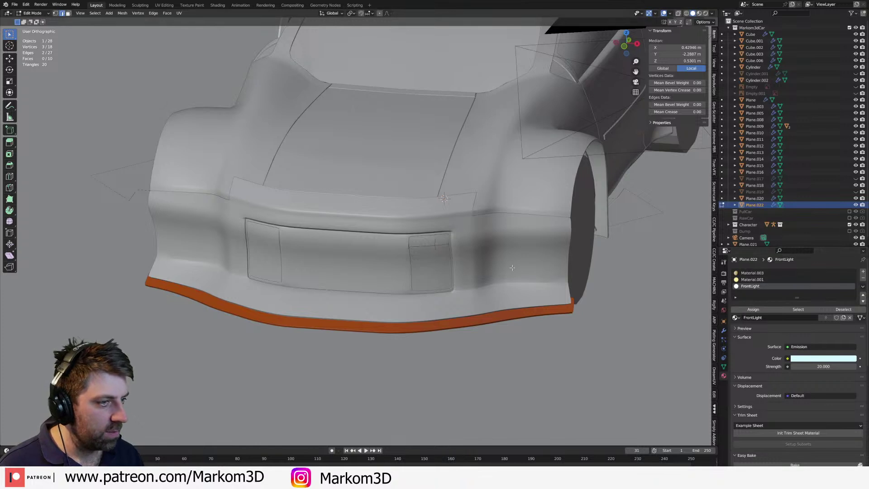
click(752, 273)
key(Tab)
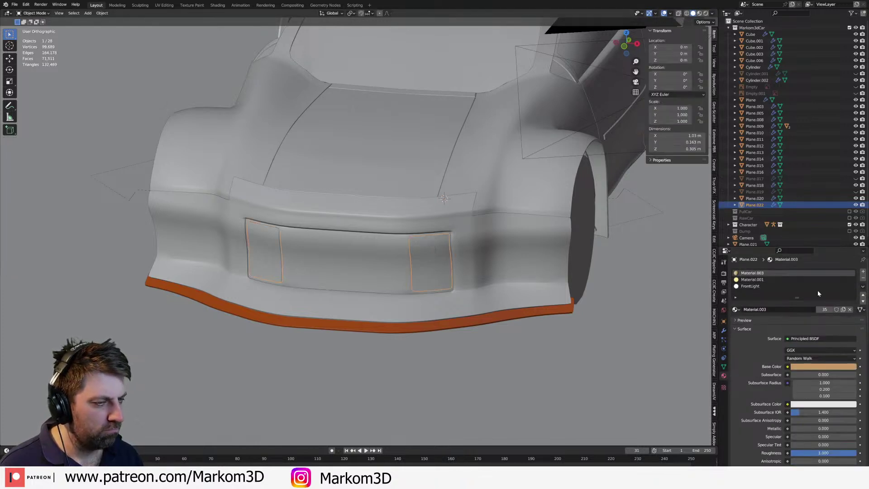
click(863, 278)
click(863, 278)
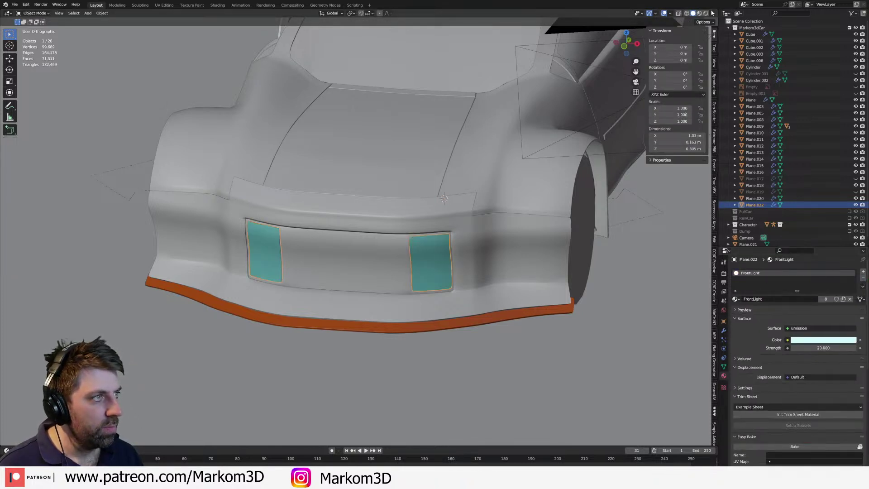
- Preview the glowing headlight panels and lower lip in rendered shading from the front and the side
click(706, 13)
scroll(544, 227, down, 4)
mouse_move(544, 228)
middle_down()
mouse_move(450, 296)
mouse_move(502, 281)
mouse_move(468, 284)
middle_up()
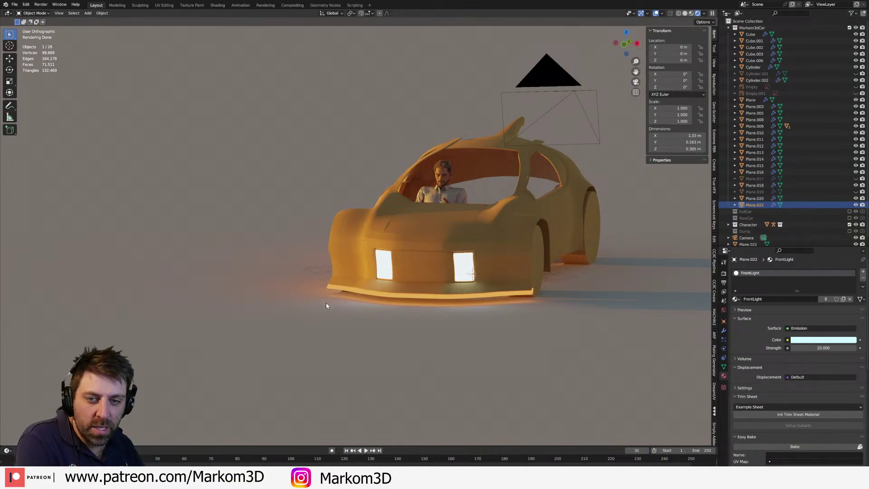
middle_drag(451, 248, 595, 382)
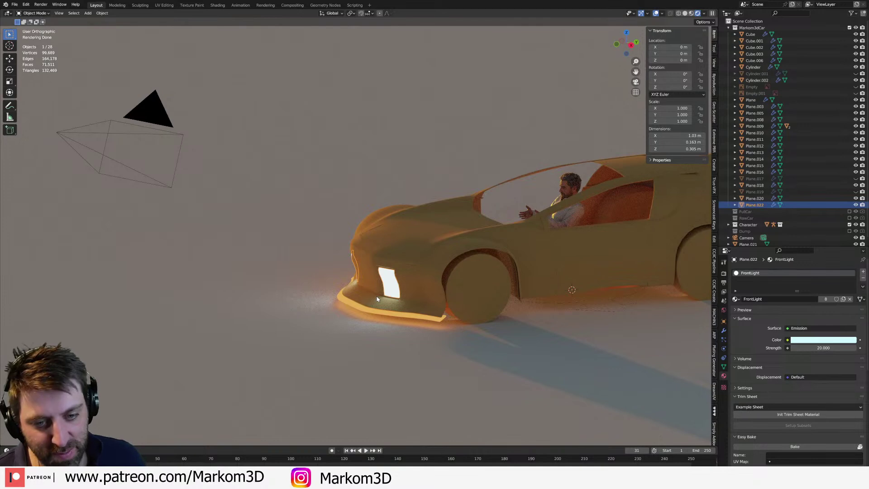
middle_drag(364, 275, 426, 267)
scroll(384, 278, up, 2)
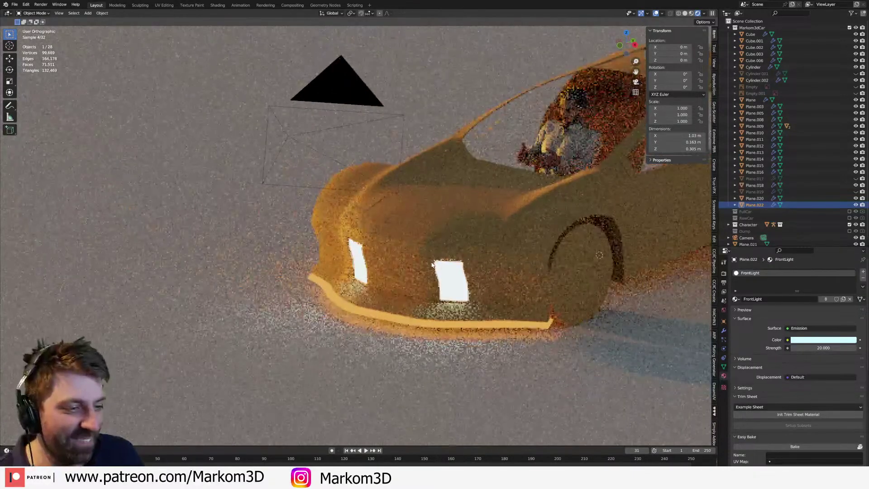
click(425, 267)
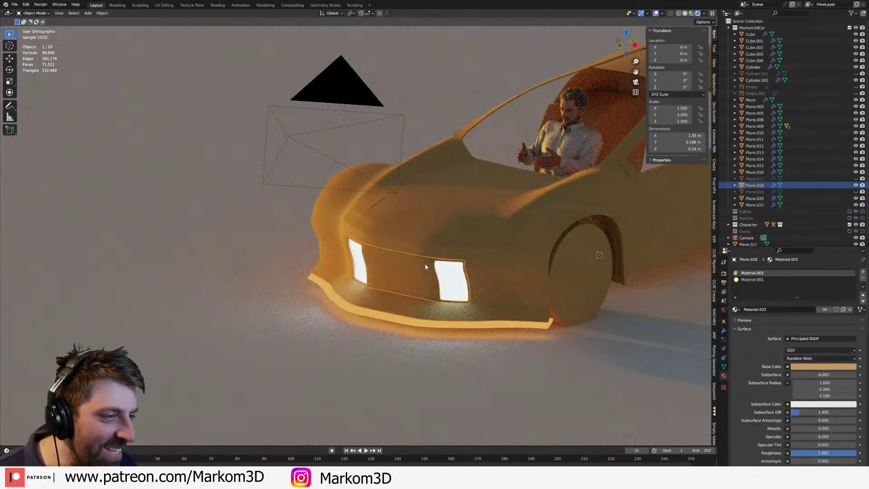
middle_drag(425, 266, 485, 290)
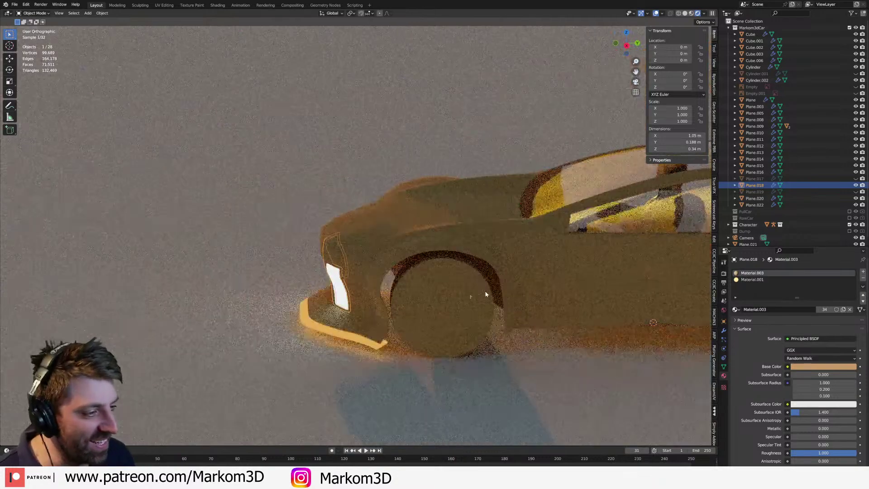
click(485, 290)
middle_drag(382, 299, 474, 351)
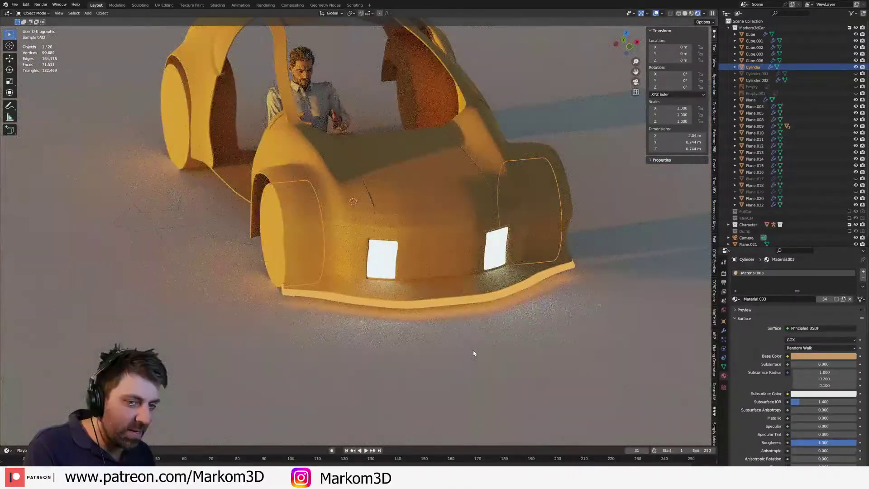
middle_drag(472, 351, 469, 325)
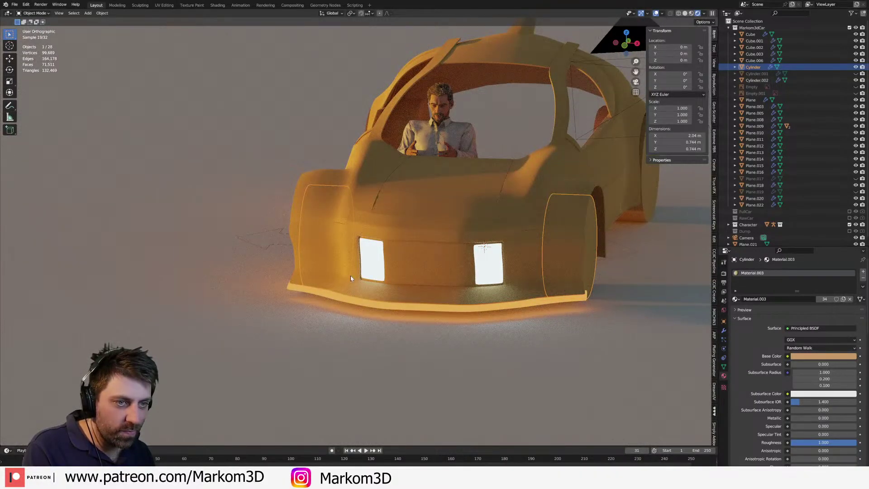
- Select the front bumper and the fender together and return the viewport to solid shading
click(566, 255)
shift+click(572, 212)
key(Tab)
mouse_move(572, 251)
middle_down()
mouse_move(553, 232)
mouse_move(520, 286)
middle_up()
key(Tab)
click(685, 14)
- Duplicate the face strips running around the front wheel arch on both fender and bumper and separate them from the body
key(Tab)
middle_drag(480, 264, 502, 274)
scroll(502, 273, up, 2)
key(3)
alt+click(492, 270)
alt+shift+click(493, 302)
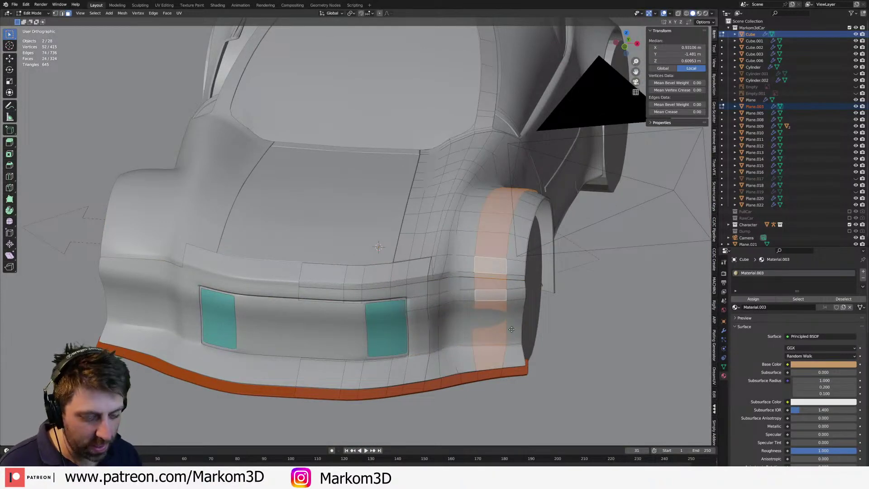
key(p)
click(485, 344)
- Join the separated fender and bumper strips into one object
key(Tab)
click(492, 273)
shift+click(492, 301)
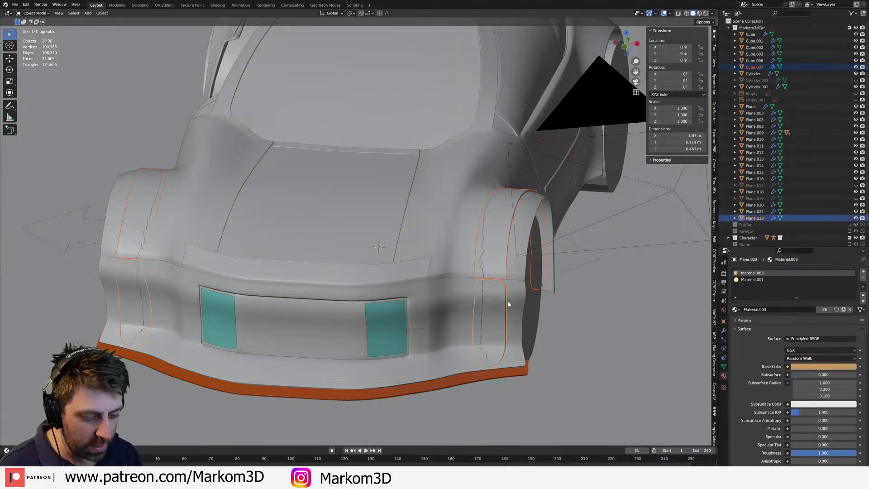
key(ctrl+j)
- Merge all vertices of the joined arch strip by distance, raising the merge distance to weld the seam
key(Tab)
shift+middle_drag(489, 281, 471, 282)
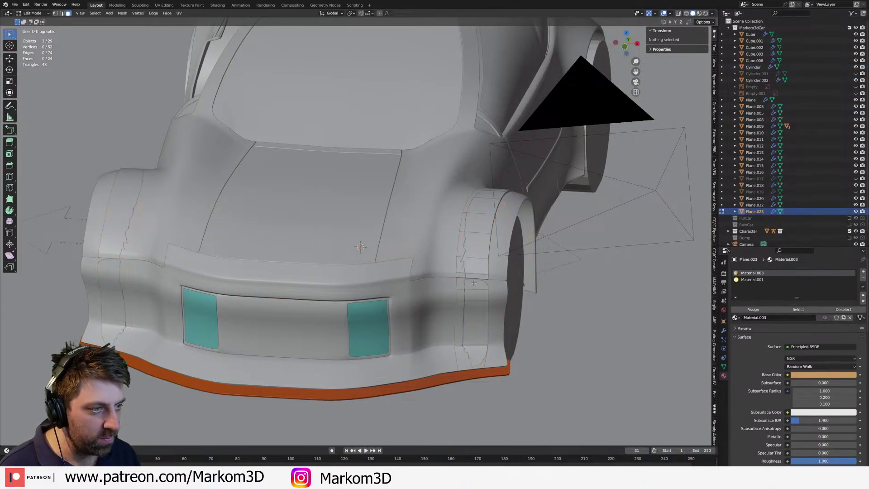
scroll(489, 288, up, 4)
key(a)
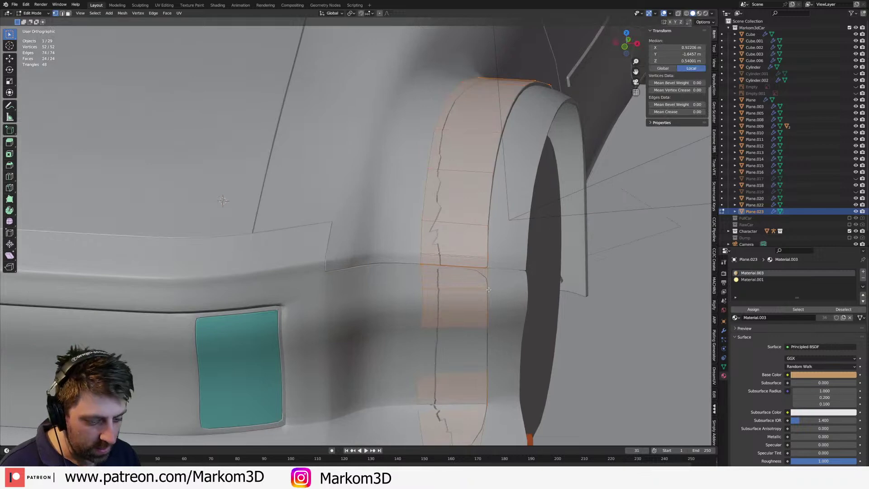
middle_drag(488, 290, 458, 286)
key(m)
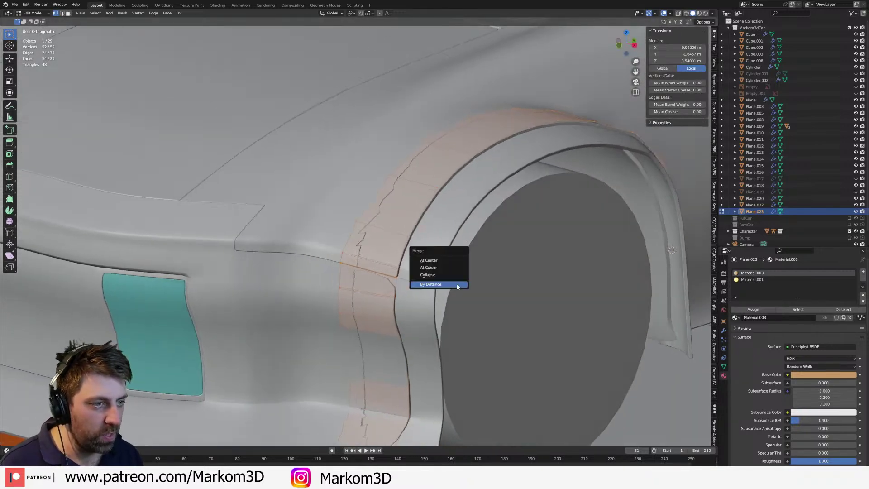
click(458, 285)
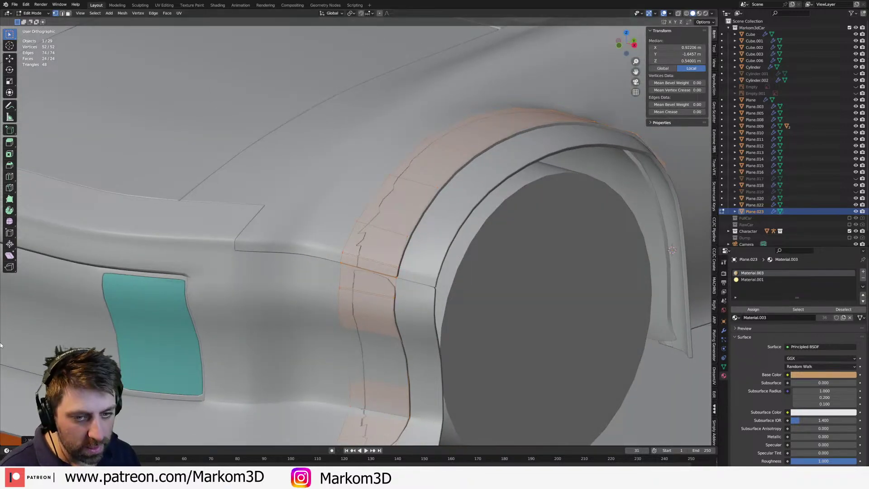
drag(84, 423, 99, 424)
- Offset the whole arch strip outward by about 0.06 m with Shrink/Fatten
scroll(333, 338, down, 3)
middle_drag(421, 374, 406, 363)
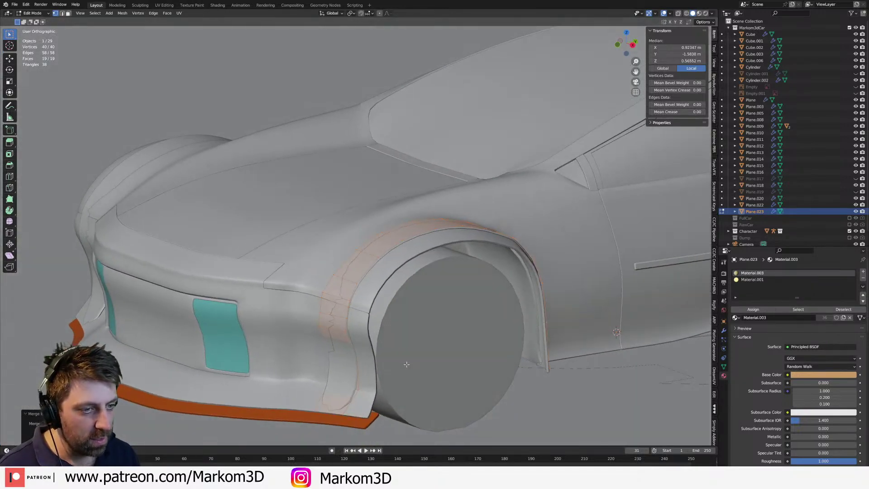
key(alt+s)
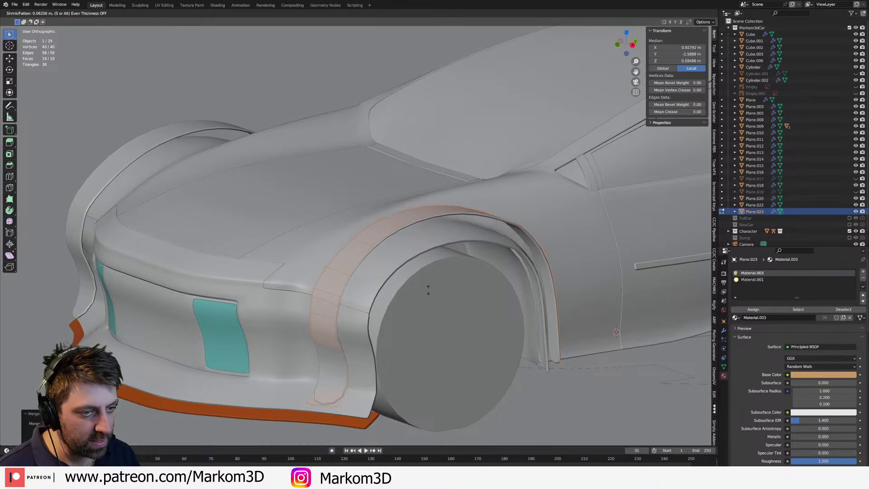
click(429, 289)
- Remove the Solidify and BTool_Cube.007 Boolean modifiers from the arch strip, keeping Mirror and Subdivision
click(724, 330)
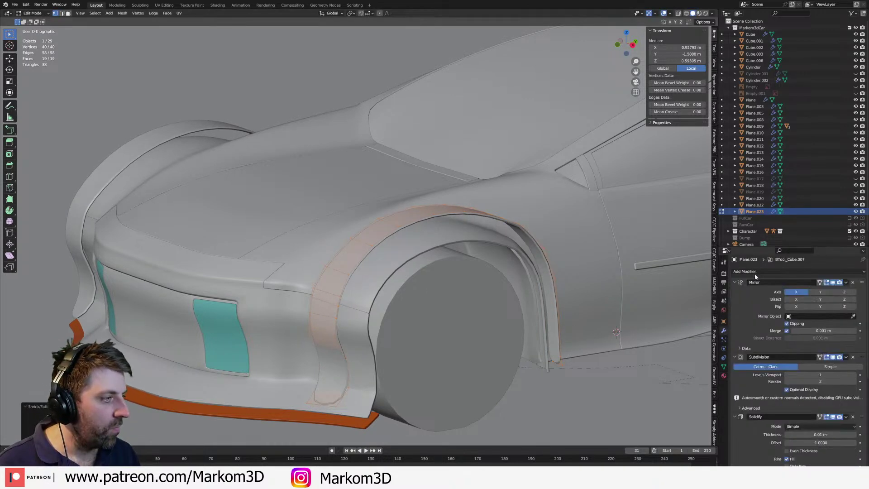
scroll(842, 397, down, 2)
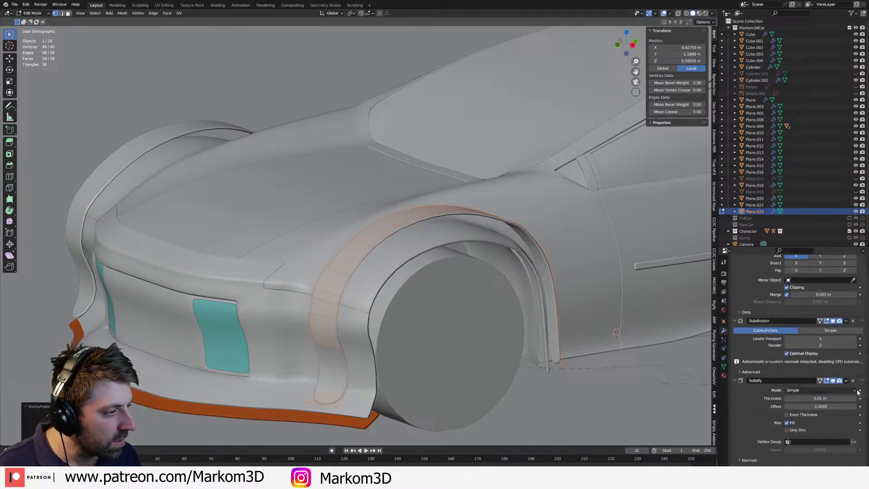
click(853, 380)
click(853, 380)
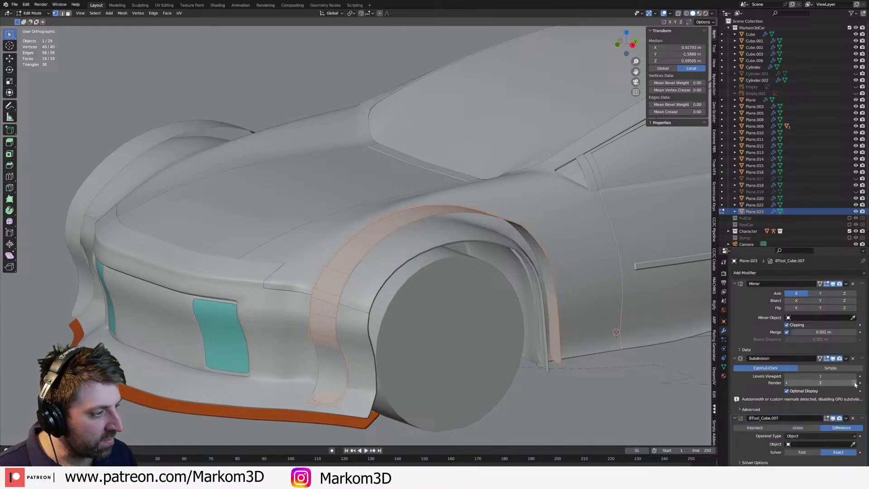
click(853, 418)
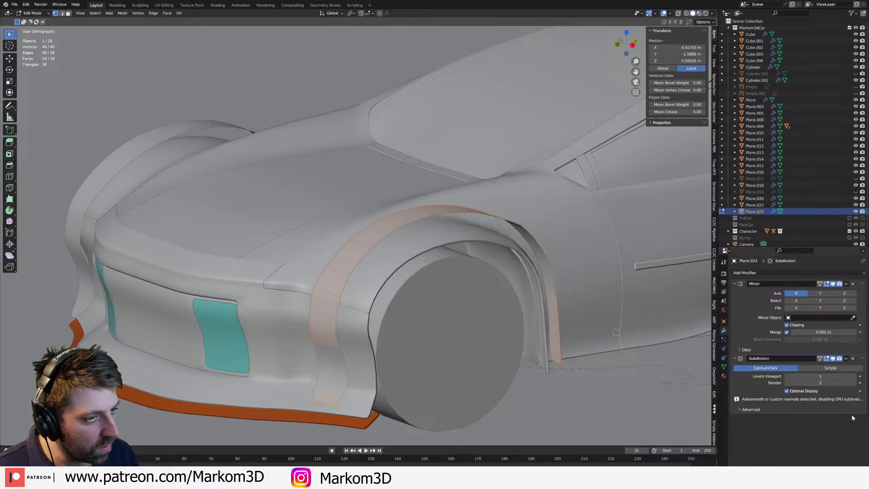
click(786, 274)
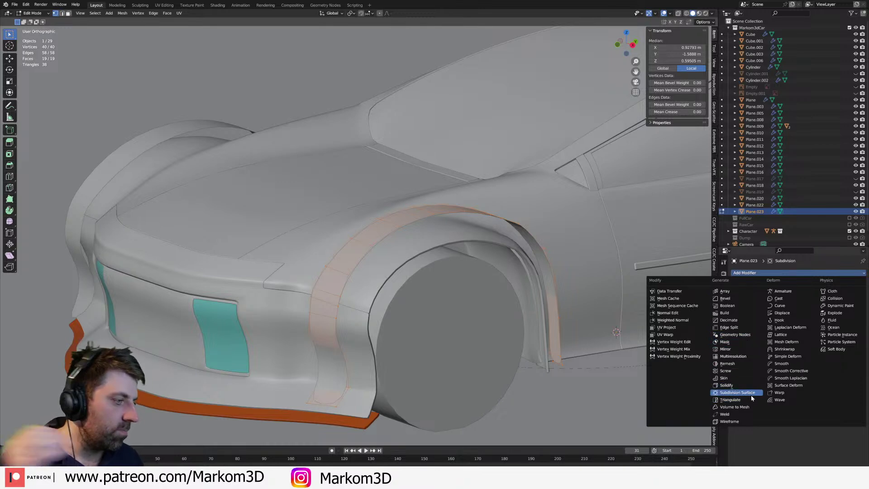
- Shrink the arch strip back against the car body by about 0.07 m and leave mesh editing
middle_drag(353, 276, 469, 284)
key(alt+s)
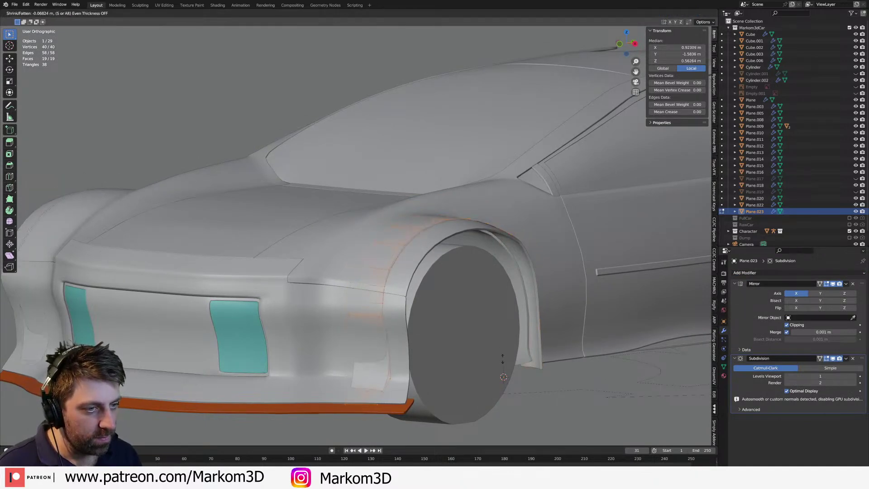
click(502, 362)
middle_drag(502, 362, 445, 308)
key(Tab)
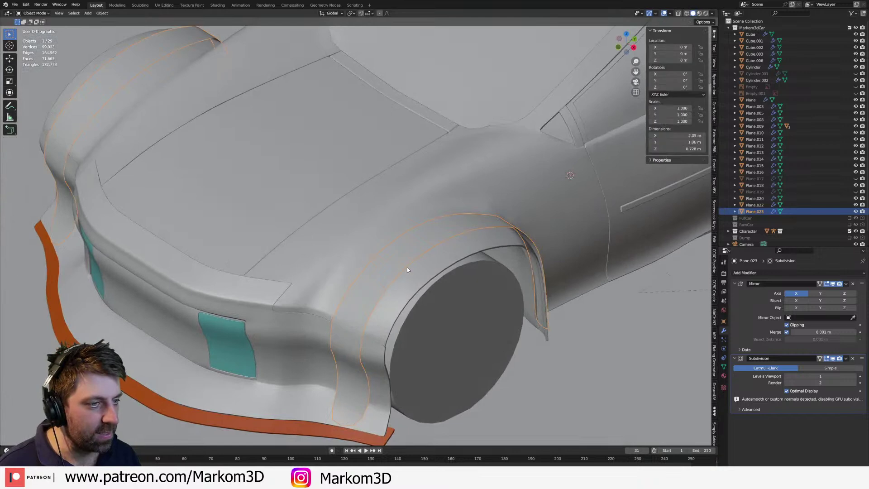
key(2)
scroll(482, 280, down, 4)
scroll(482, 279, down, 4)
middle_drag(481, 275, 561, 315)
key(ctrl+z)
- Slide the arch strip's outer and inner edge loops toward each other to make the strip much narrower
scroll(479, 264, up, 4)
key(Tab)
scroll(478, 264, up, 5)
key(2)
alt+click(467, 282)
key(g)
key(g)
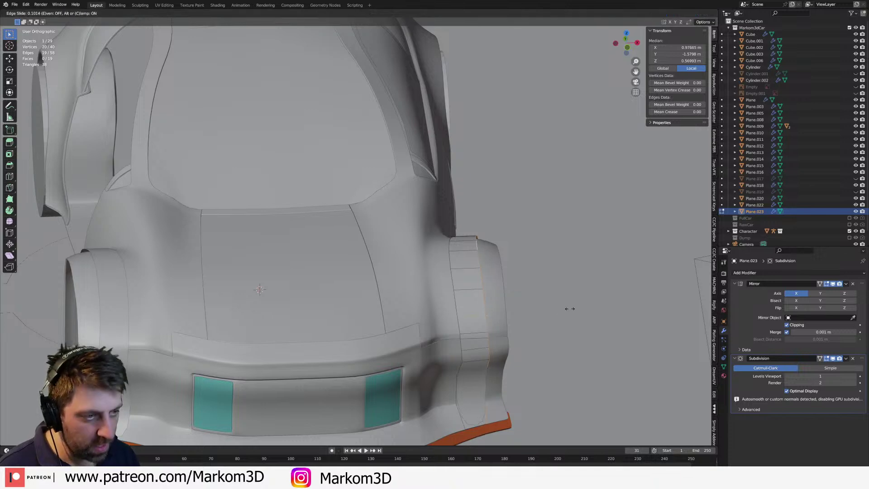
click(563, 305)
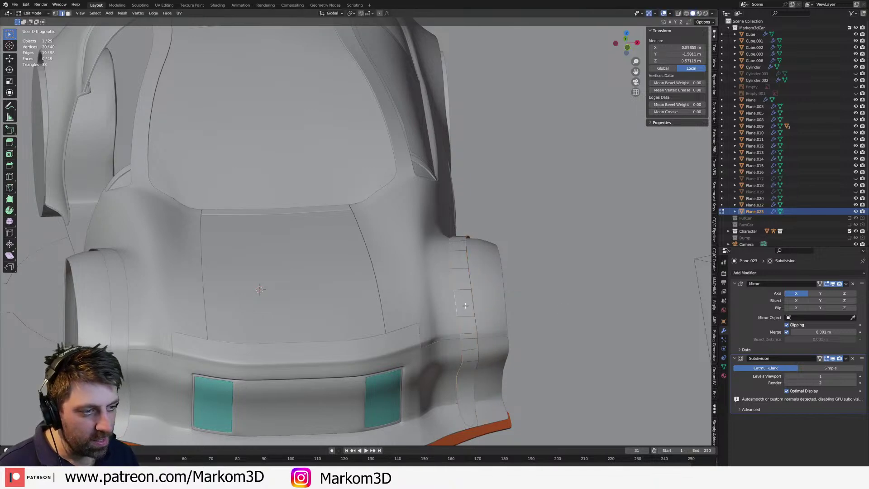
key(g)
key(g)
click(473, 308)
- Delete the faces at the front lower end of the arch strip, selecting them through the mesh in wireframe
middle_drag(473, 308, 439, 349)
scroll(448, 272, up, 3)
key(shift+z)
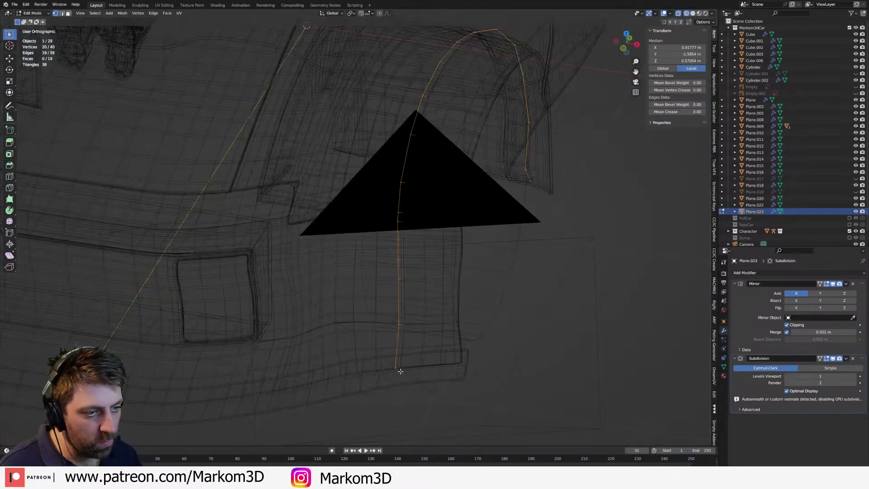
click(401, 369)
key(c)
drag(401, 371, 403, 285)
right_click(403, 286)
key(x)
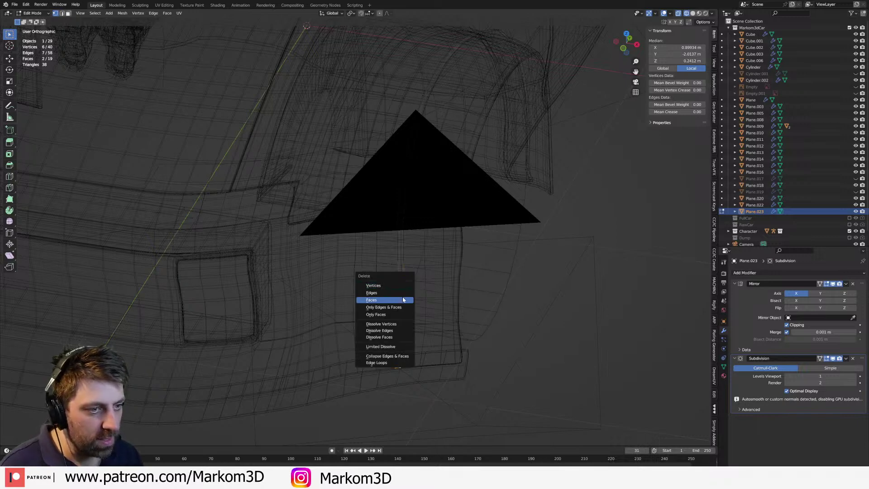
click(398, 300)
- Delete the lowest faces at the rear end of the arch strip behind the wheel
key(z)
click(507, 284)
middle_drag(507, 285, 393, 339)
key(shift+z)
click(393, 334)
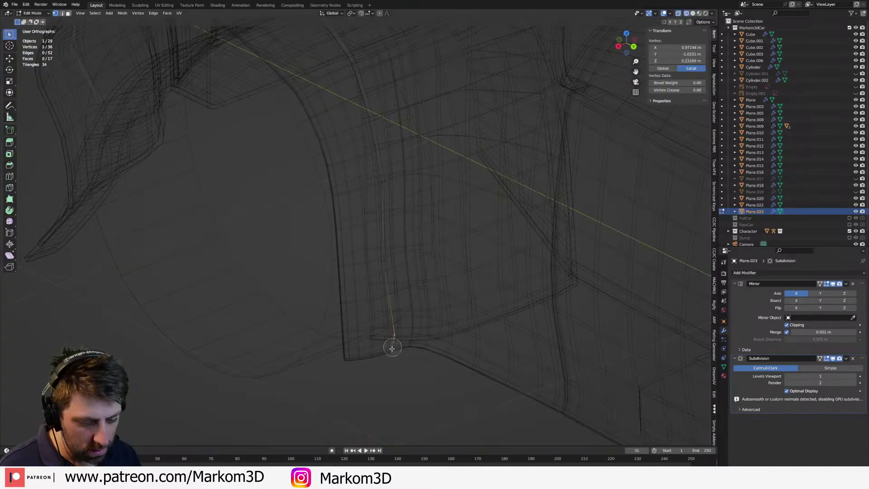
key(c)
drag(393, 343, 379, 259)
key(x)
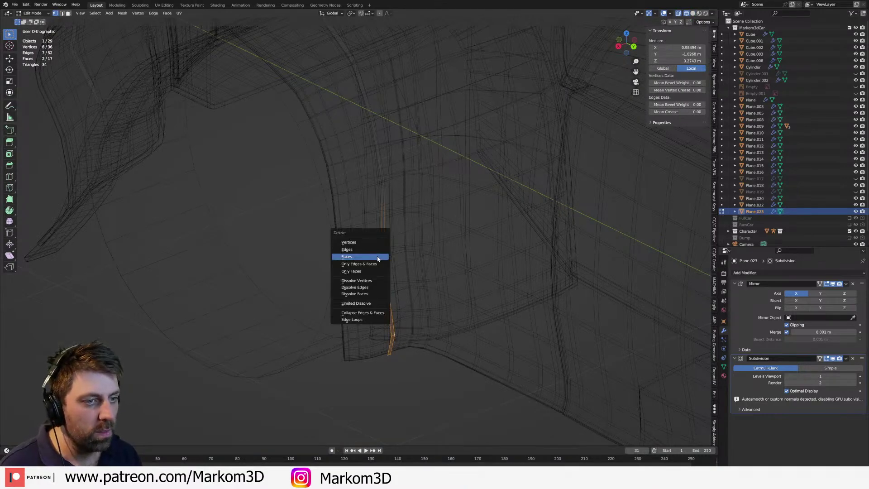
click(378, 259)
- Return to solid shading, leave mesh editing and add a Solidify modifier to the thin arch strip
scroll(376, 276, down, 2)
mouse_move(375, 279)
middle_down()
mouse_move(445, 271)
mouse_move(445, 248)
mouse_move(439, 270)
middle_up()
key(z)
click(442, 277)
key(Tab)
click(755, 273)
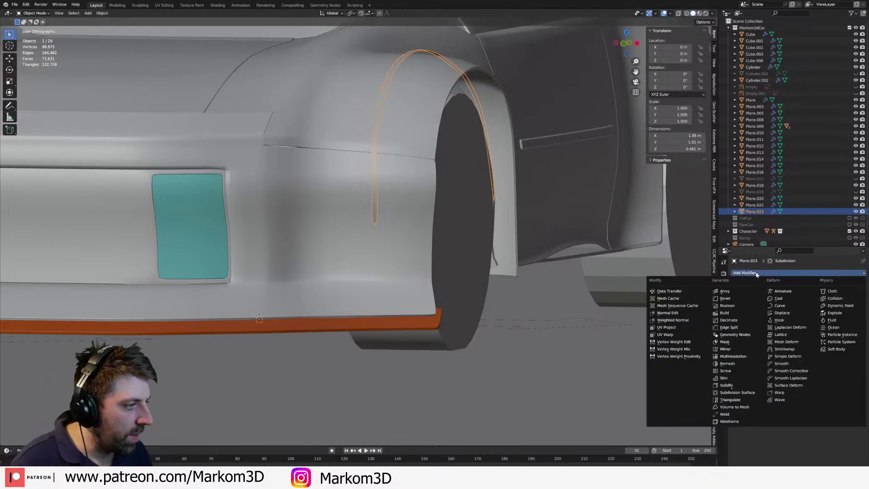
click(733, 384)
- Shrink the arch strip's edge loop inward and shift it so the strip sits closer to the fender surface
middle_drag(584, 328, 502, 167)
key(Tab)
alt+click(502, 167)
key(alt+s)
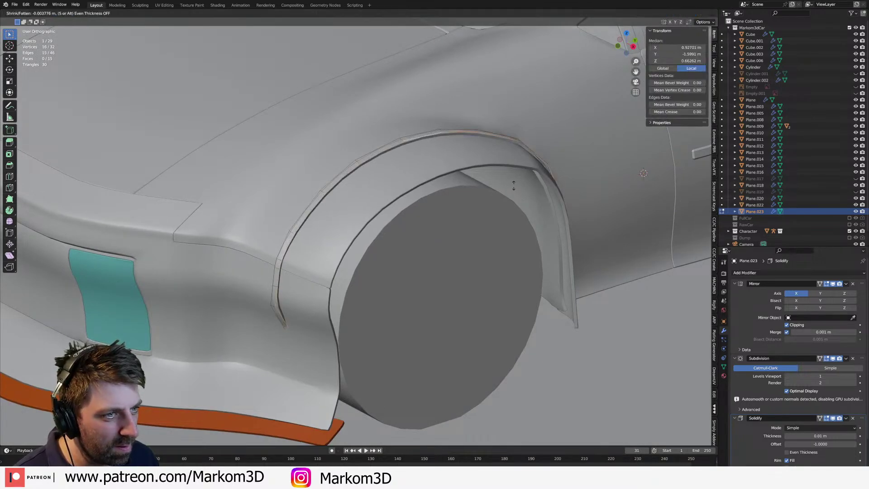
click(515, 194)
middle_drag(515, 194, 561, 190)
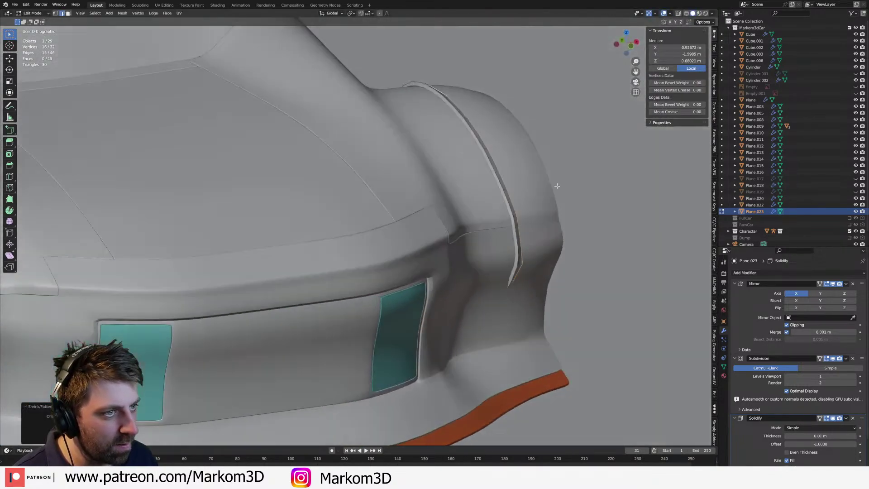
key(g)
key(alt+s)
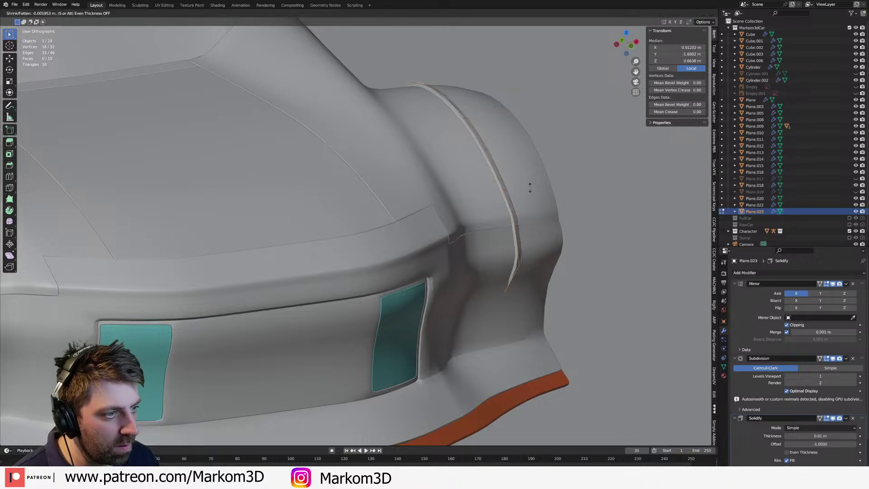
click(531, 202)
- Select the front end edge of the arch strip in wireframe and move it along global Y toward the bodywork
mouse_move(521, 226)
middle_down()
mouse_move(440, 278)
mouse_move(511, 195)
middle_up()
key(z)
click(464, 190)
click(448, 236)
key(z)
click(489, 252)
key(g)
key(y)
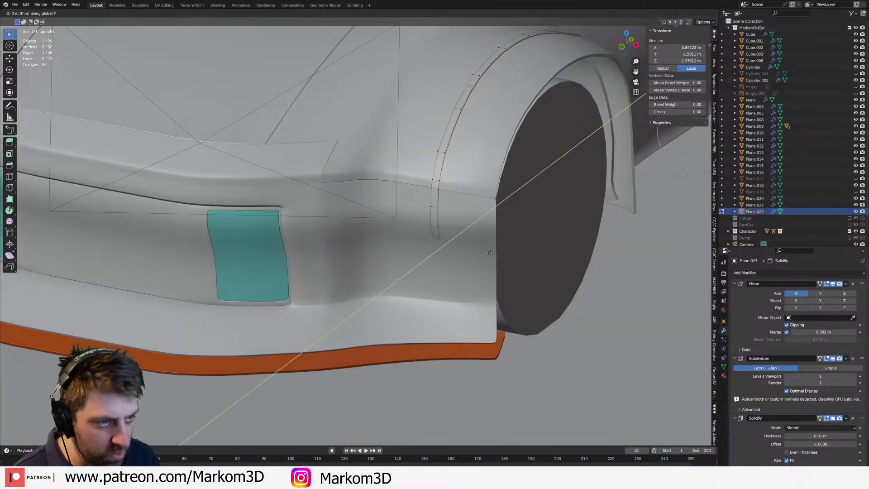
click(473, 277)
mouse_move(578, 251)
middle_down()
mouse_move(452, 254)
mouse_move(586, 250)
middle_up()
- Remove Material.003 from the arch strip so it uses the orange emission Material.001
key(Tab)
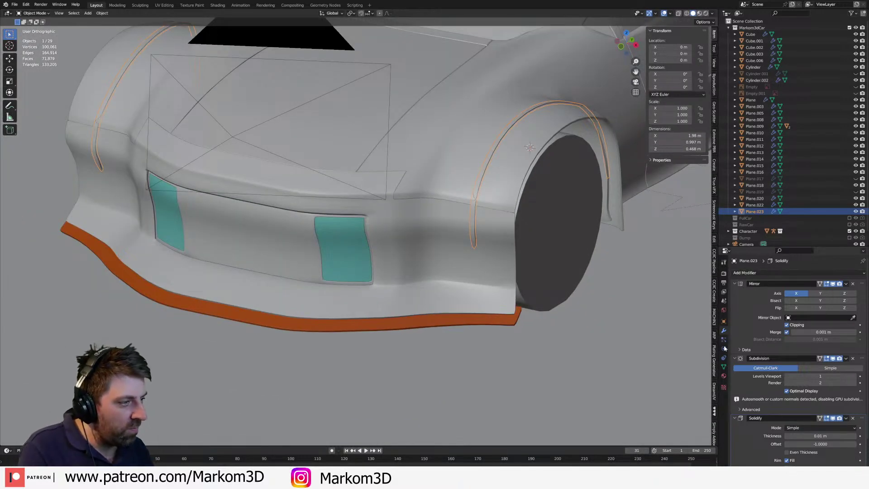
click(724, 376)
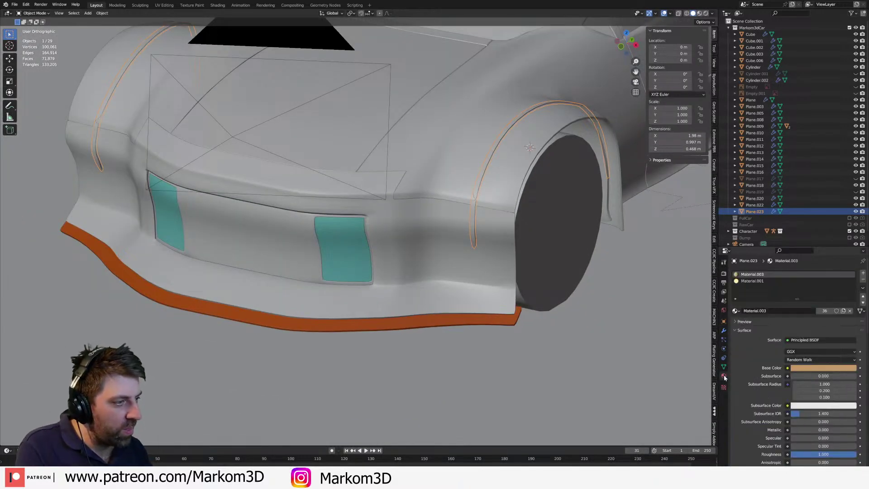
click(863, 279)
- Move the arch strip's edge near the fender panel seam forward along global Y so it clears the body
key(Tab)
scroll(520, 249, up, 6)
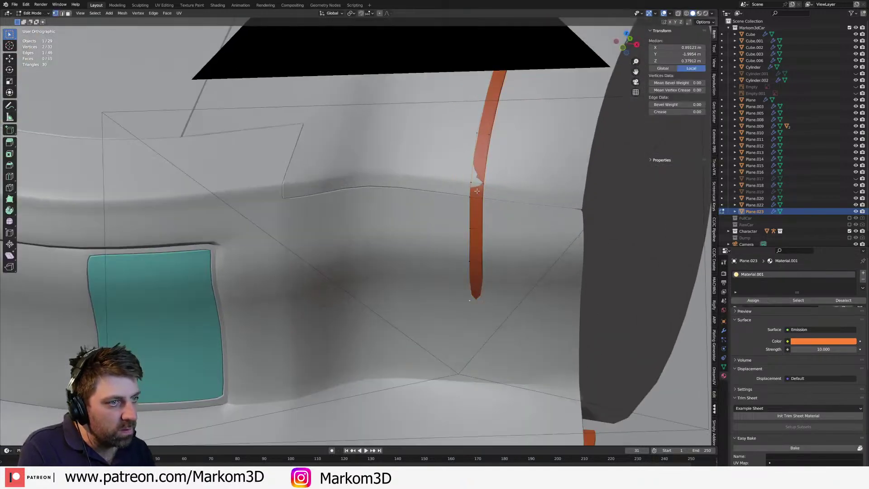
click(445, 217)
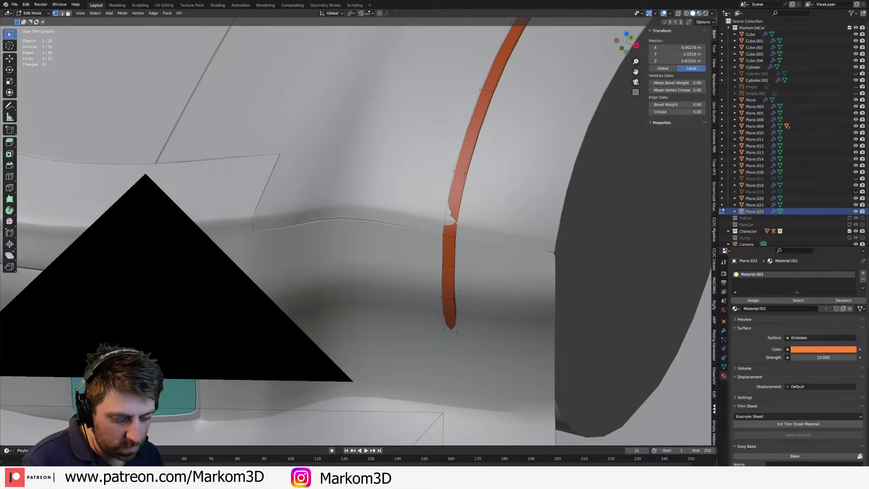
key(g)
key(y)
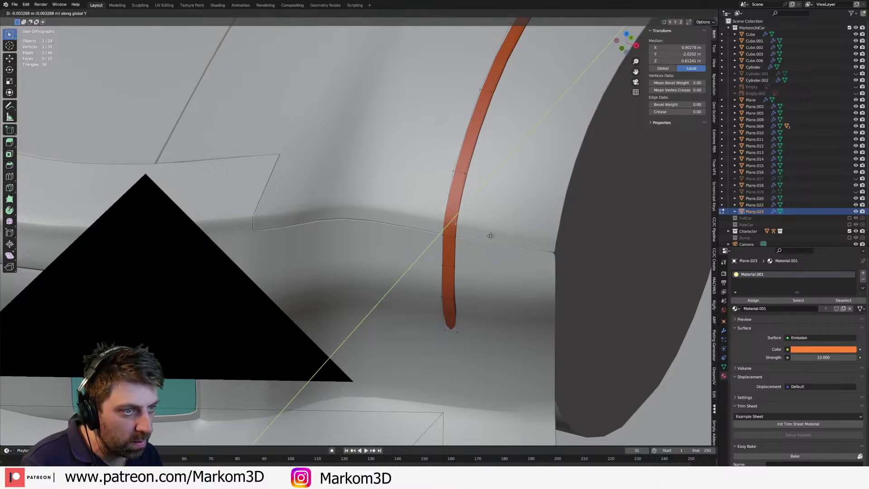
click(481, 237)
- Examine the glowing arch trim on the car in rendered shading, from the front and side, outside mesh editing
click(698, 12)
scroll(523, 248, down, 10)
middle_drag(523, 248, 564, 265)
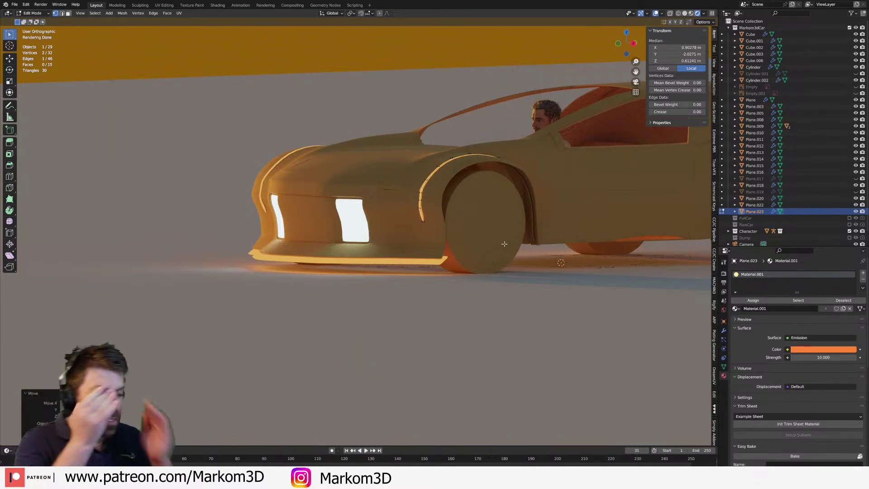
middle_drag(423, 166, 503, 152)
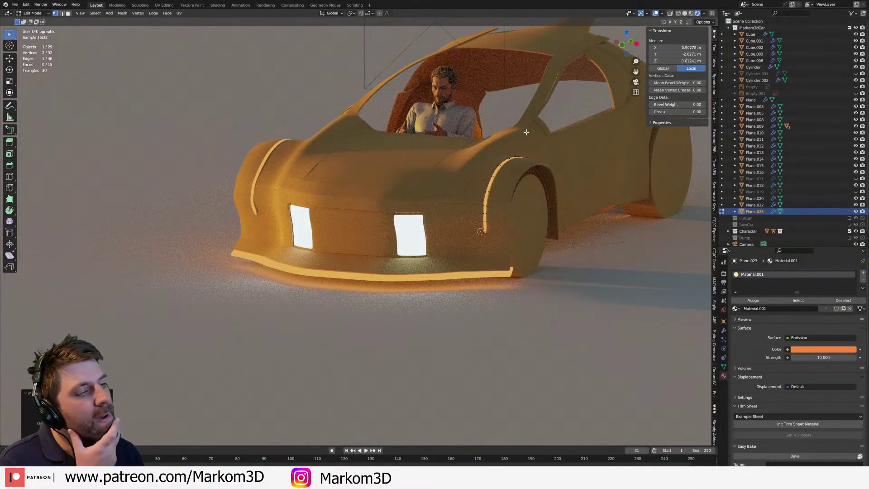
scroll(485, 183, down, 5)
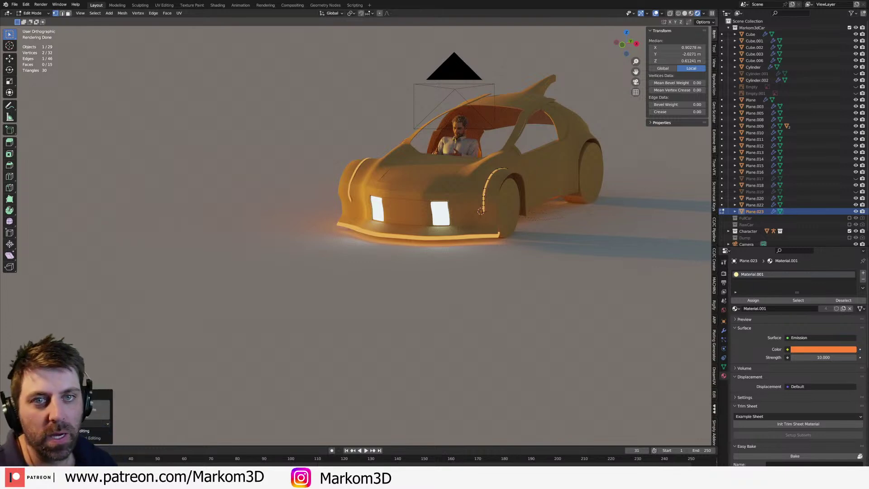
key(Tab)
middle_drag(558, 281, 505, 279)
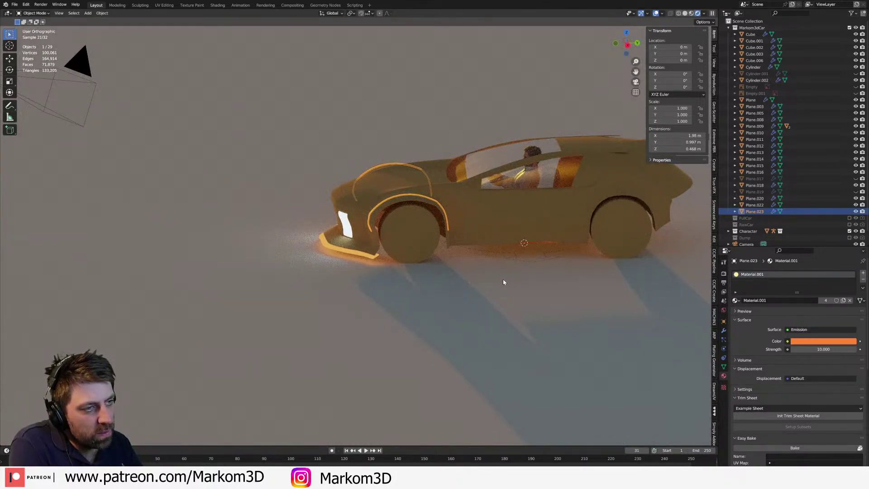
- Give the arch strip its own copy of the emission material and set its colour to purple
click(843, 300)
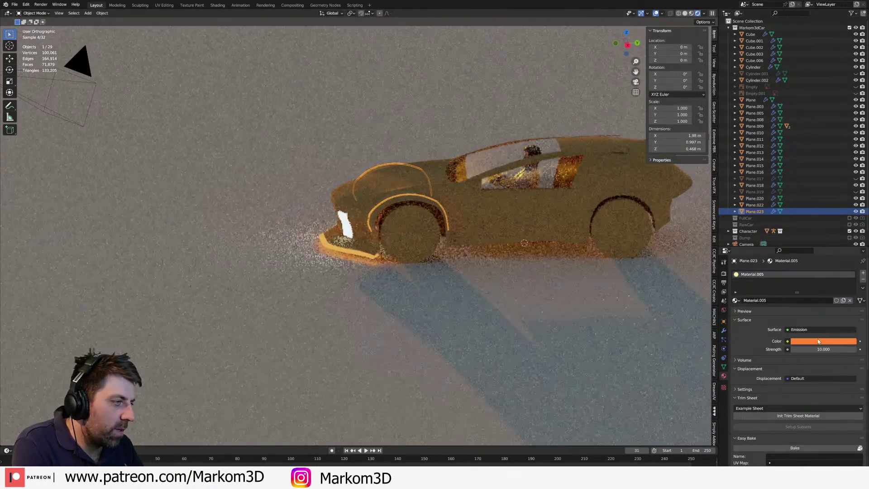
click(824, 340)
mouse_move(817, 311)
mouse_down()
mouse_move(835, 312)
mouse_move(826, 311)
mouse_up()
- Change the arch strip's emission colour to light blue
middle_drag(435, 254, 588, 181)
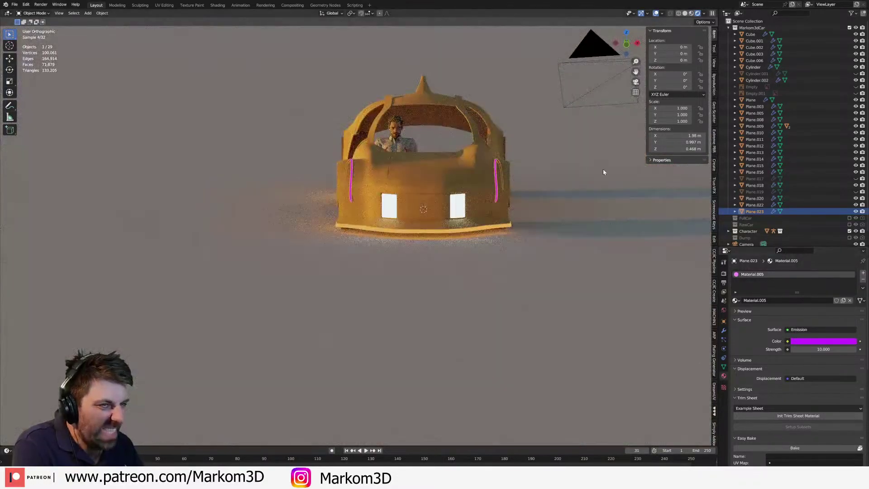
click(828, 343)
drag(822, 312, 827, 311)
drag(839, 258, 831, 260)
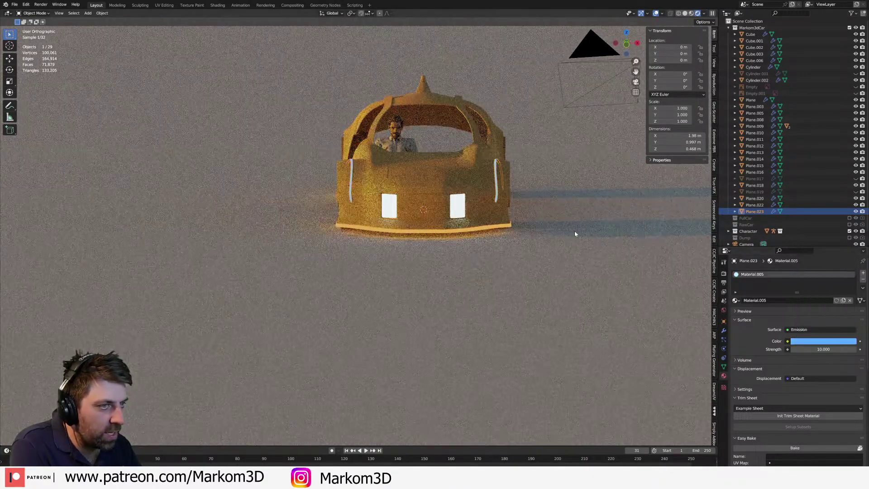
click(585, 257)
- Check the emission colour of Material.001 on the front bumper against the arch strips
middle_drag(585, 257, 491, 240)
scroll(513, 265, up, 3)
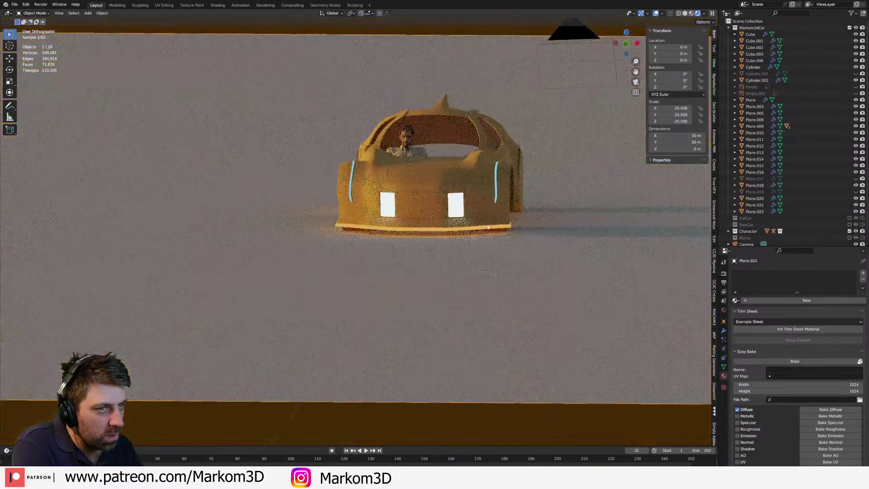
scroll(488, 236, up, 3)
scroll(493, 258, up, 3)
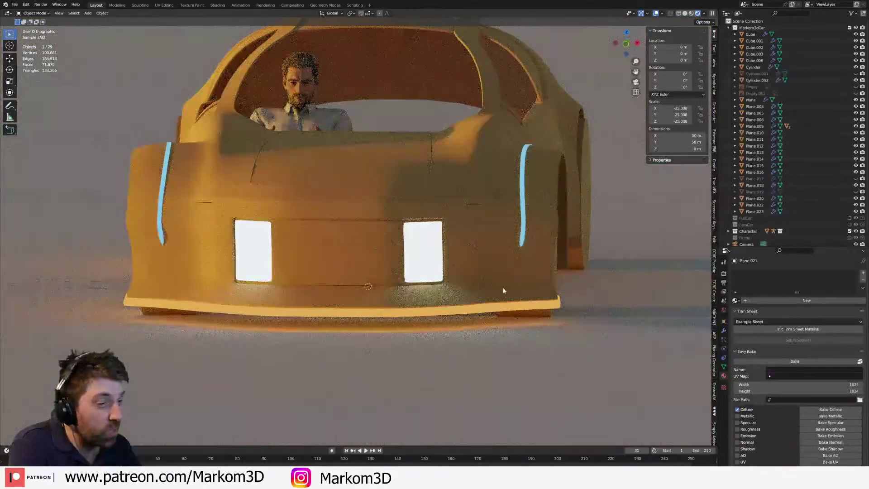
click(505, 308)
click(752, 281)
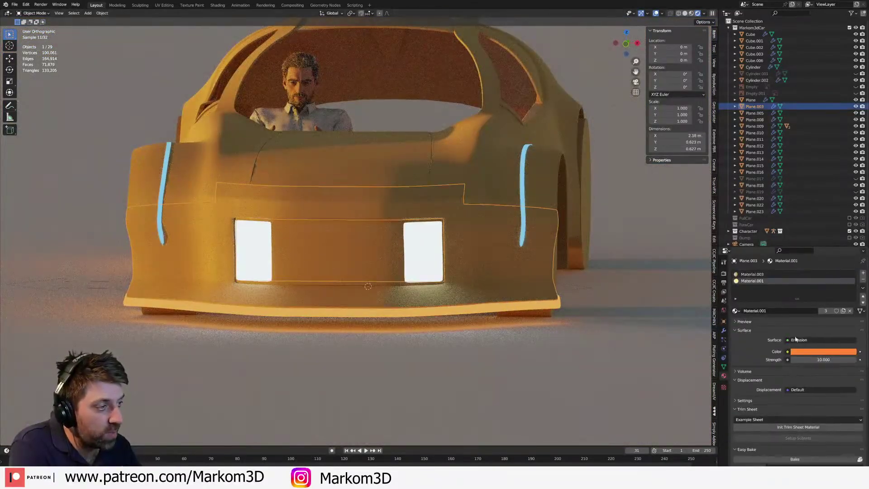
click(813, 352)
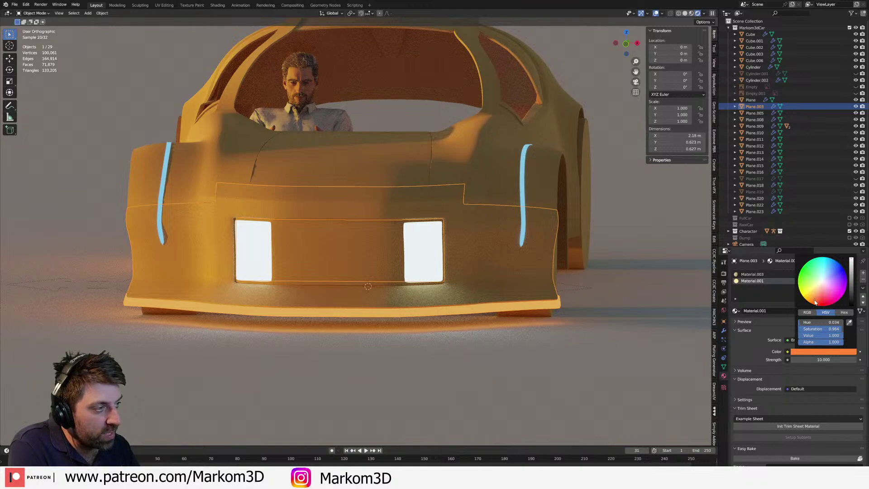
- Shift the arch strip's emission colour from blue toward cyan
click(523, 189)
click(799, 342)
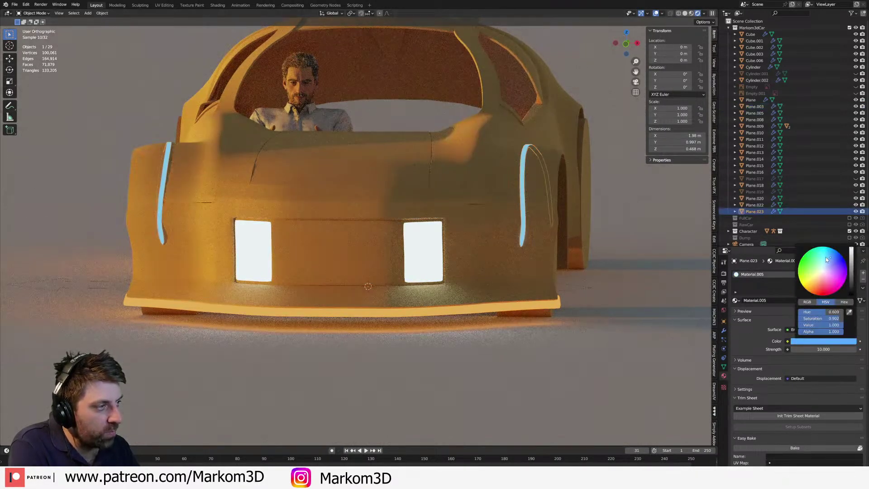
click(826, 256)
scroll(339, 311, down, 2)
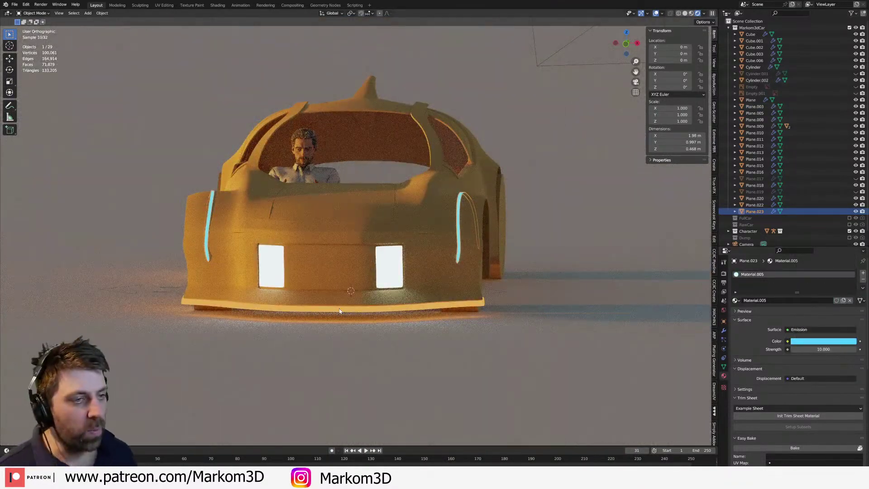
- Select the front side panel, the door and the rear side panel together and enter mesh editing on all three
middle_drag(477, 289, 336, 327)
click(467, 304)
scroll(531, 295, up, 2)
shift+click(536, 287)
shift+click(484, 310)
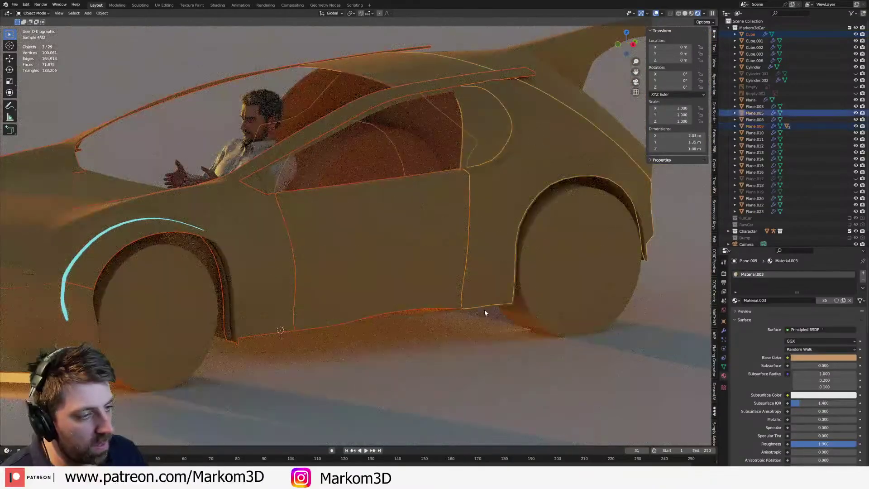
key(Tab)
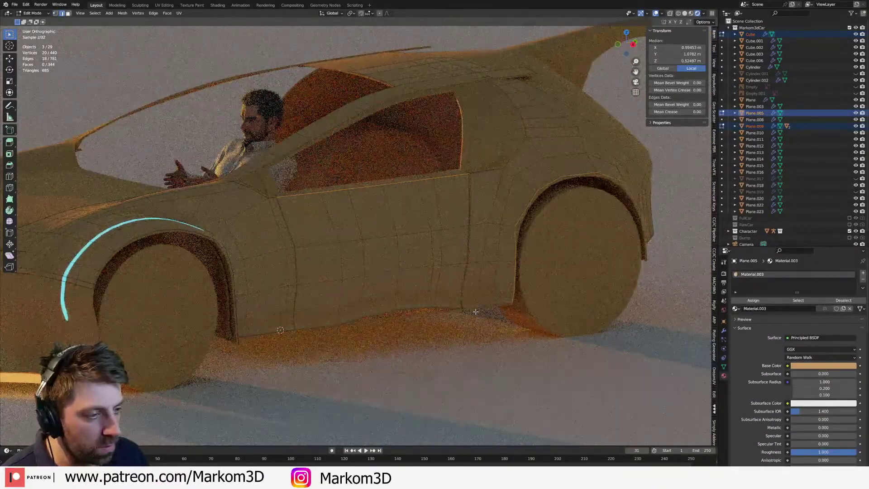
- Duplicate the bottom edges of the three side panels in solid shading and separate the copies from the panels
alt+click(435, 311)
scroll(435, 313, up, 6)
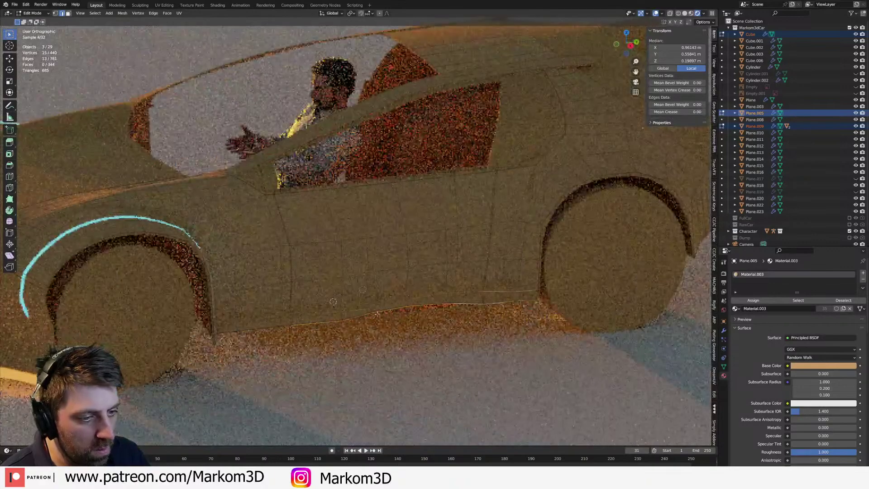
click(685, 13)
scroll(500, 267, up, 4)
middle_drag(544, 194, 427, 205)
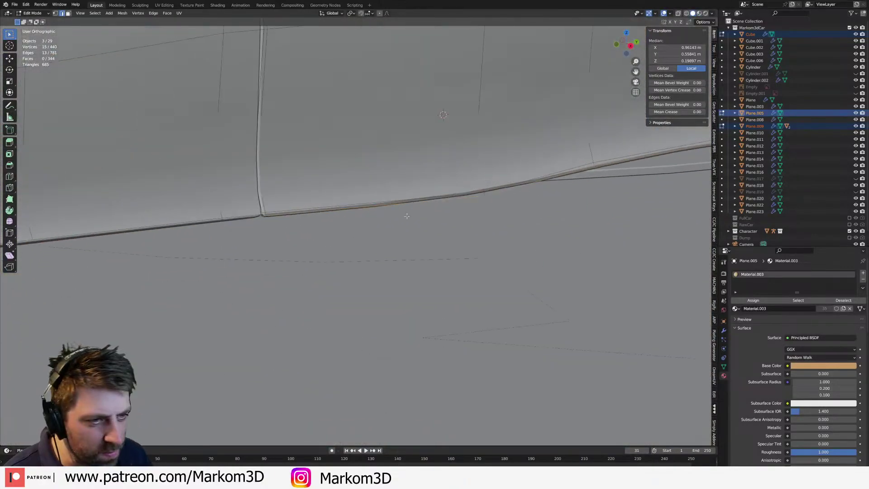
alt+shift+click(215, 230)
scroll(259, 241, down, 5)
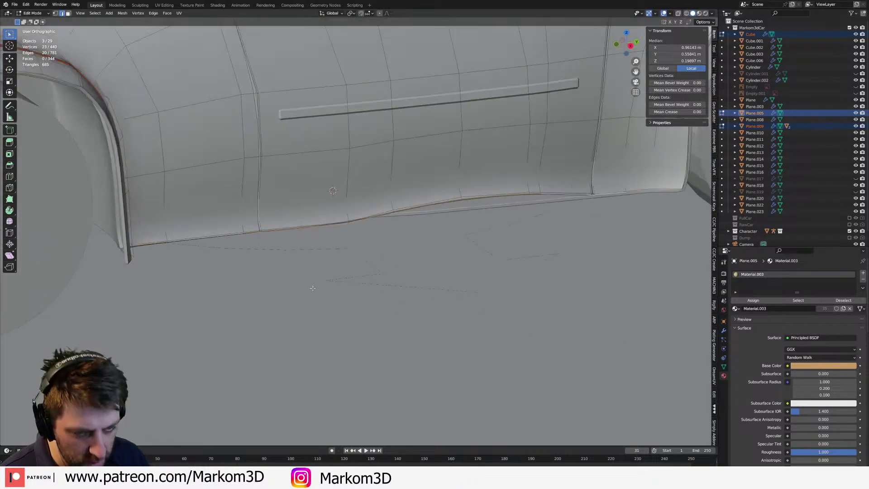
key(p)
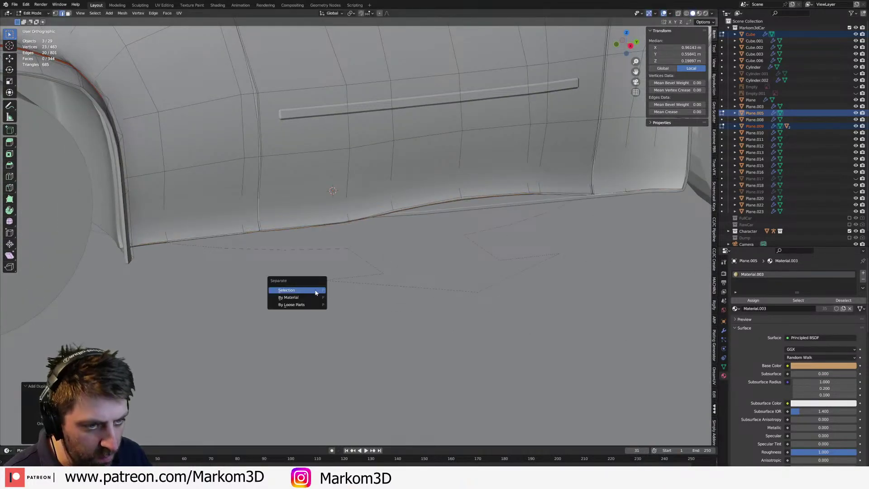
click(294, 288)
key(Tab)
- Select the three separated sill edges in wireframe and join them into one object
click(238, 233)
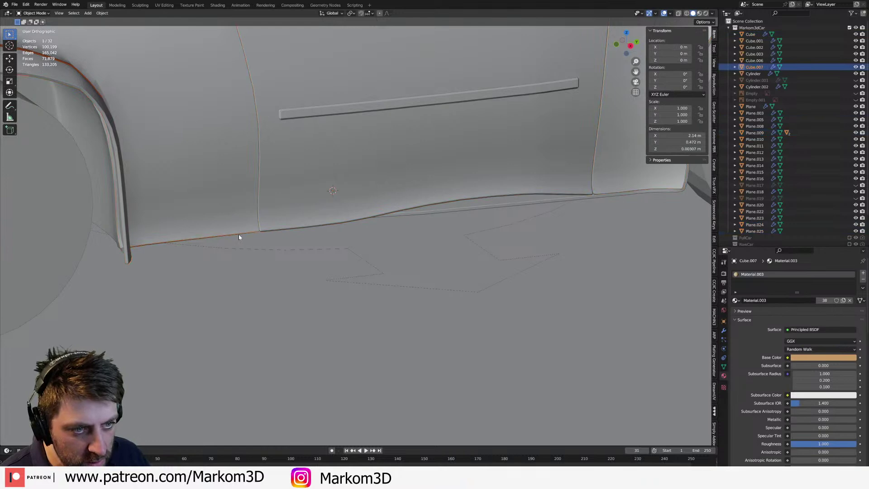
click(238, 234)
click(254, 233)
key(z)
click(254, 230)
shift+click(281, 231)
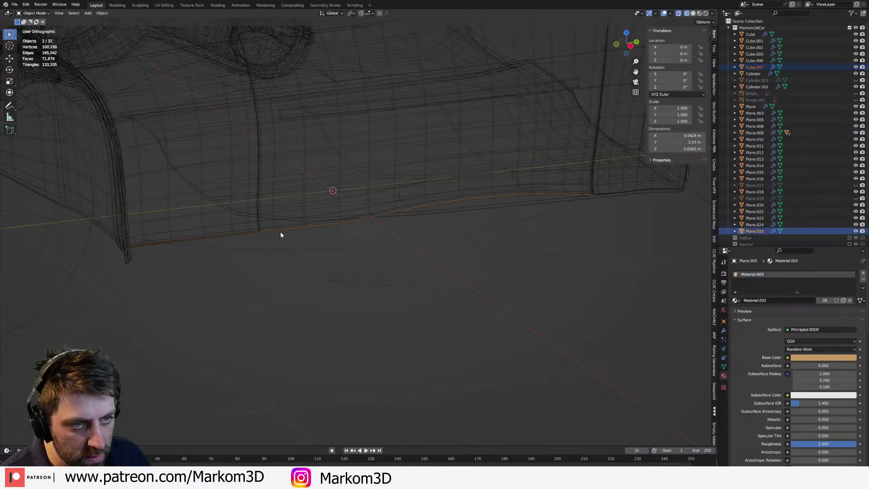
shift+click(607, 195)
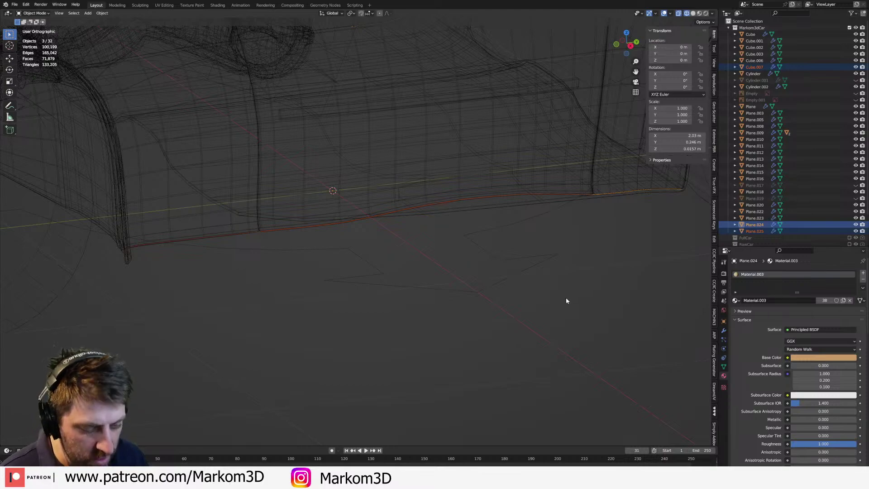
key(ctrl+j)
- Extrude the whole joined sill edge outward into a thin strip and offset its outer edge with Shrink/Fatten
key(Tab)
middle_drag(392, 277, 462, 270)
key(a)
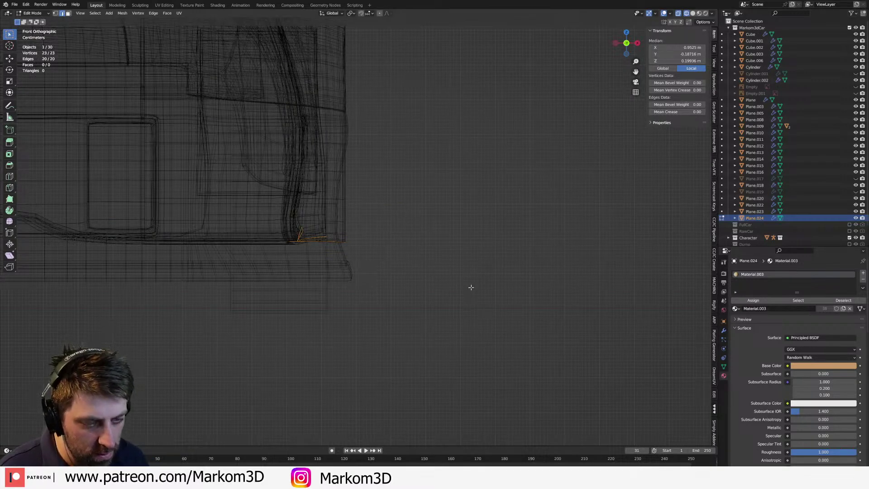
key(e)
click(528, 303)
middle_drag(529, 303, 539, 312)
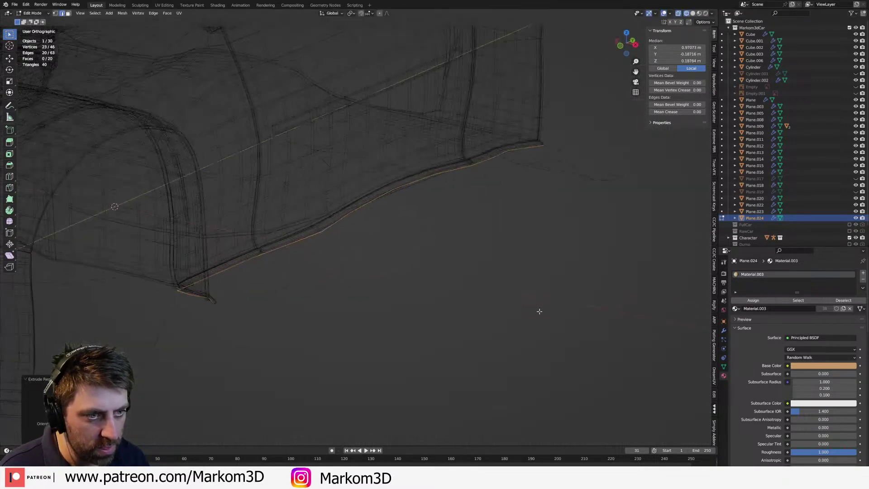
key(alt+s)
click(546, 314)
- Merge the duplicate vertices of the whole side-sill strip by distance in solid shading
key(z)
click(587, 314)
mouse_move(554, 314)
middle_down()
mouse_move(454, 315)
mouse_move(408, 299)
mouse_move(413, 307)
middle_up()
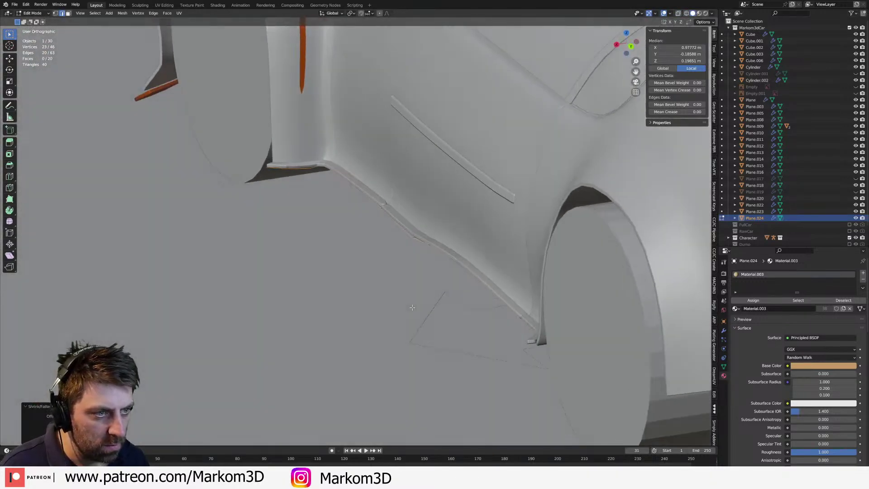
scroll(412, 307, up, 2)
key(m)
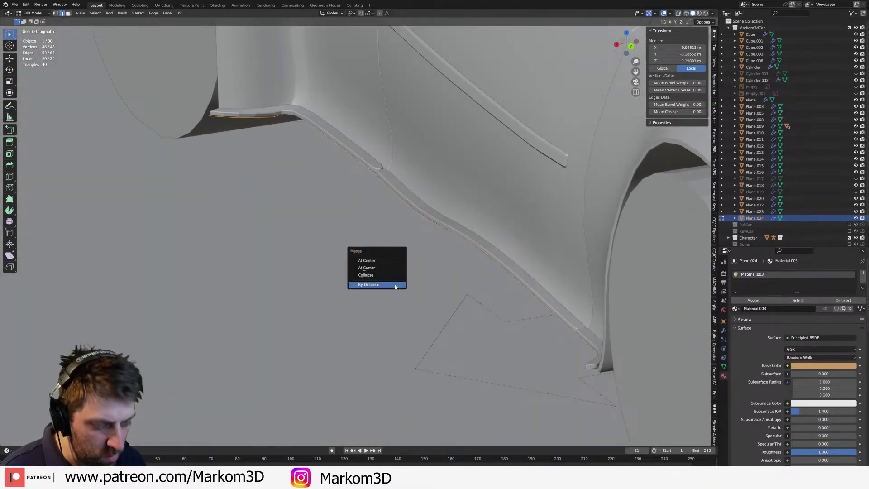
click(395, 284)
middle_drag(394, 284, 387, 279)
mouse_move(437, 266)
middle_down()
mouse_move(483, 244)
mouse_move(523, 254)
mouse_move(326, 240)
mouse_move(346, 242)
middle_up()
- Refine one long edge loop of the sill strip with Shrink/Fatten, scaling and an X-axis move, and return to Object Mode
key(z)
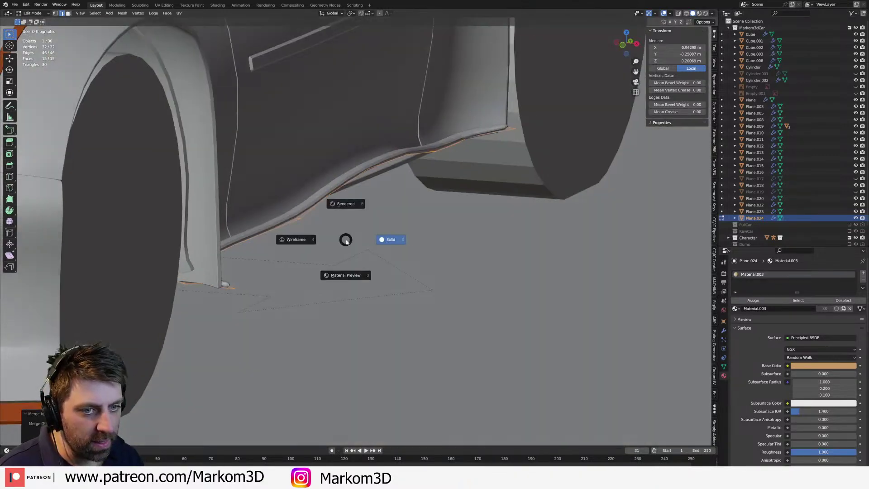
click(312, 242)
middle_drag(297, 258, 193, 251)
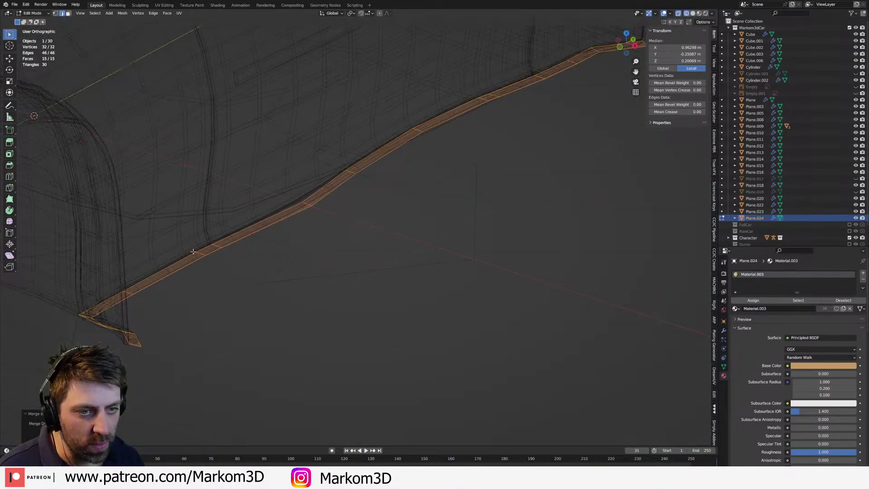
alt+click(225, 237)
key(alt+s)
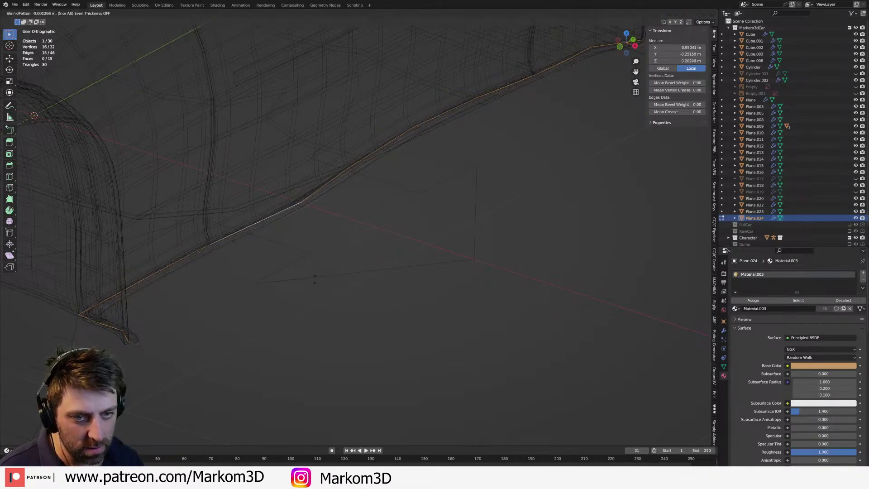
click(361, 276)
key(s)
click(363, 277)
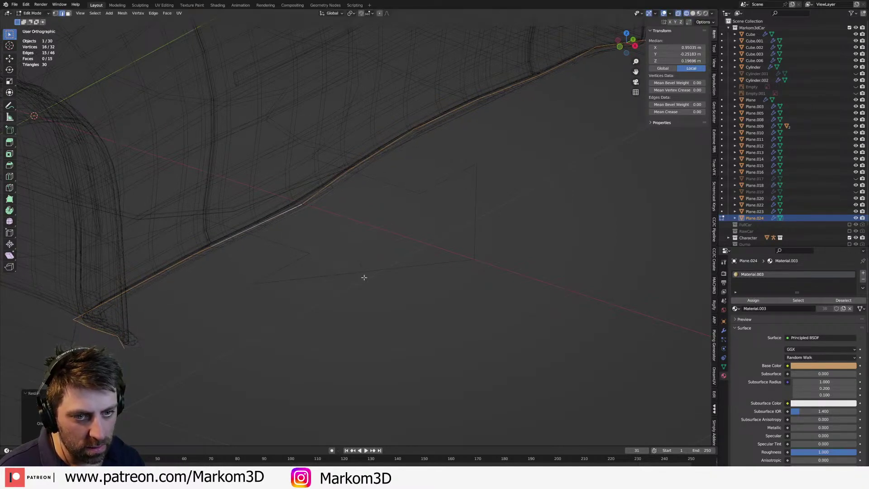
key(g)
key(x)
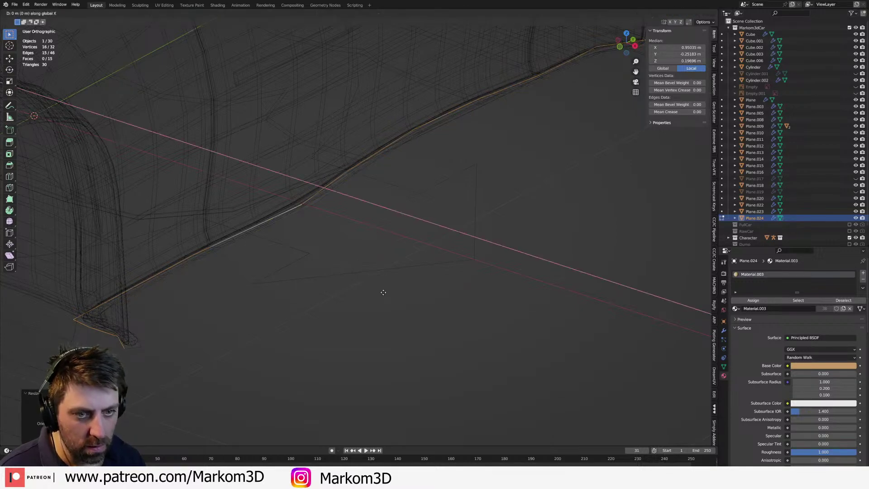
click(338, 276)
key(z)
click(388, 283)
key(Tab)
scroll(388, 283, down, 3)
middle_drag(387, 283, 419, 306)
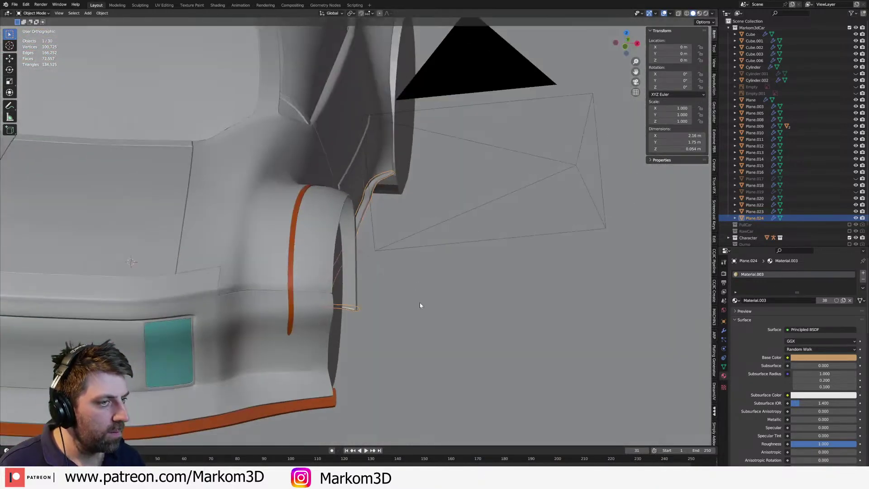
- Assign the cyan emission material Material.005 of the front arch trims to the side-sill strip
click(736, 300)
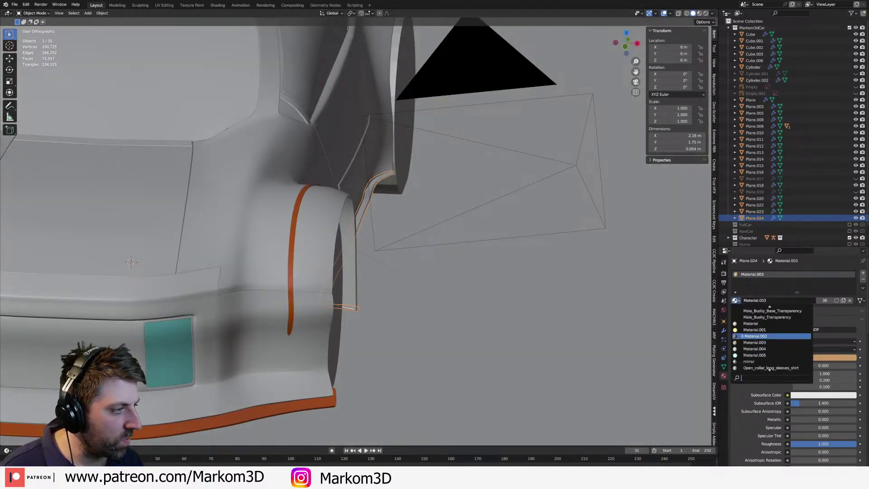
click(290, 268)
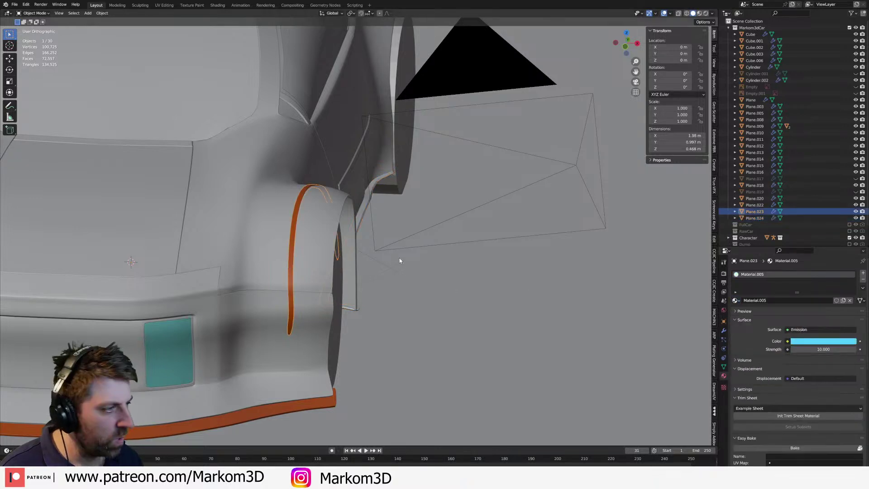
middle_drag(394, 259, 334, 266)
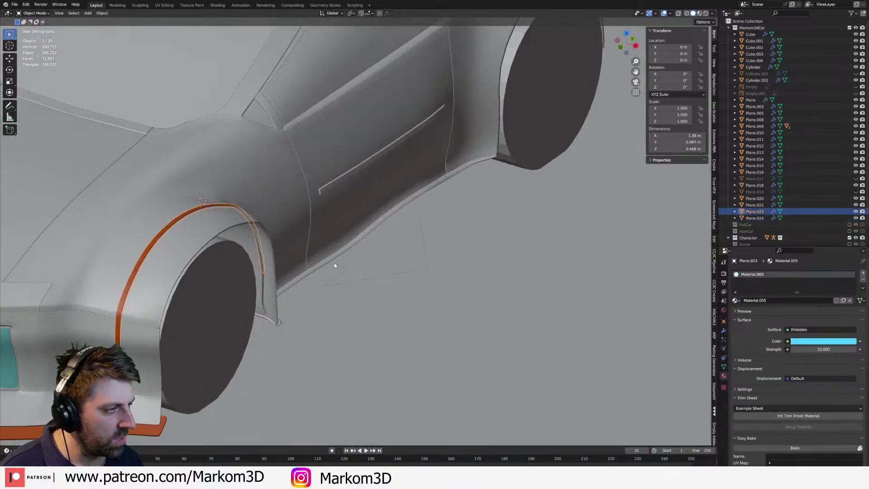
click(301, 279)
click(735, 300)
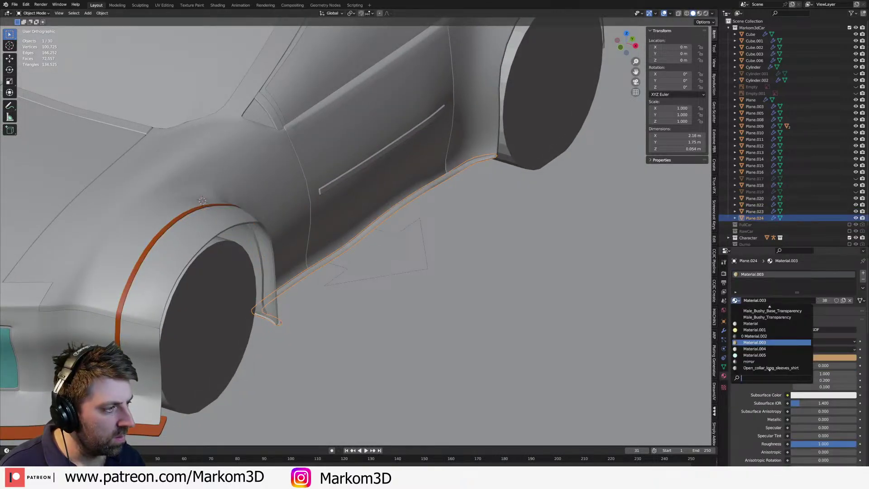
click(755, 355)
middle_drag(571, 290, 545, 276)
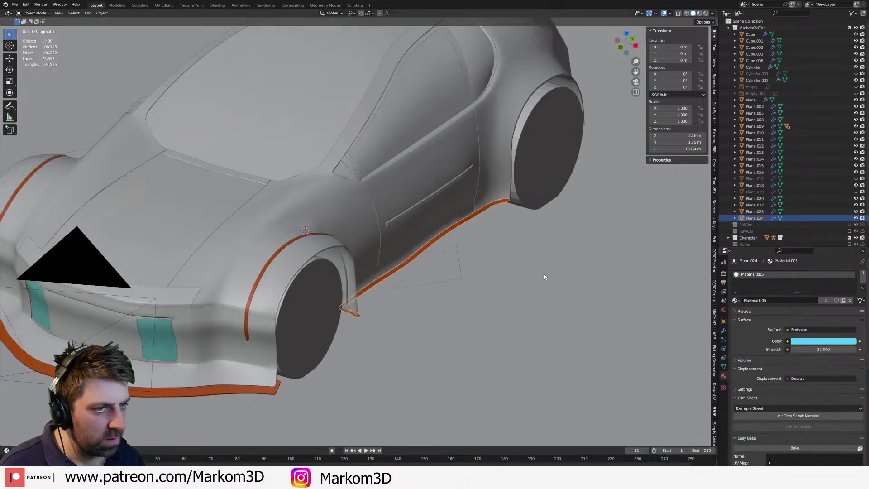
- Check the front lip's glow material and assign that orange Material.001 to the side-sill strip
click(253, 392)
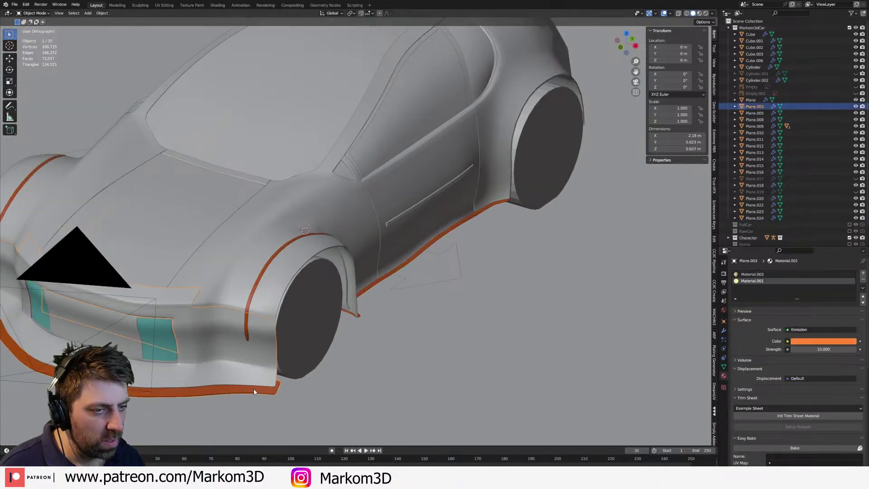
click(373, 289)
click(735, 300)
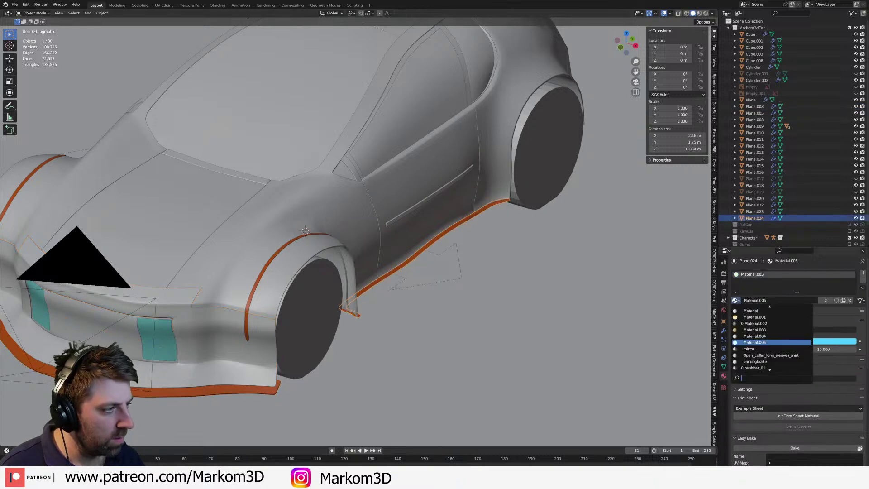
click(755, 317)
- Rename the orange emission material as Oranage_Emm
click(754, 300)
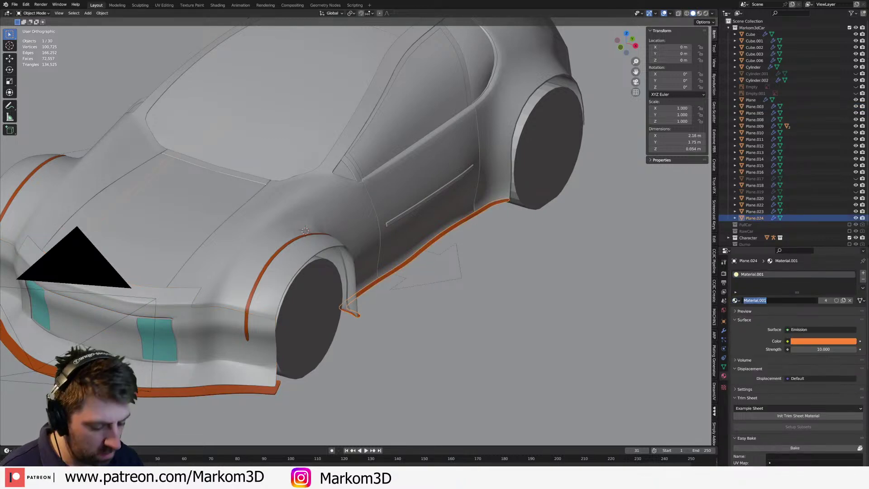
text(Oranage)
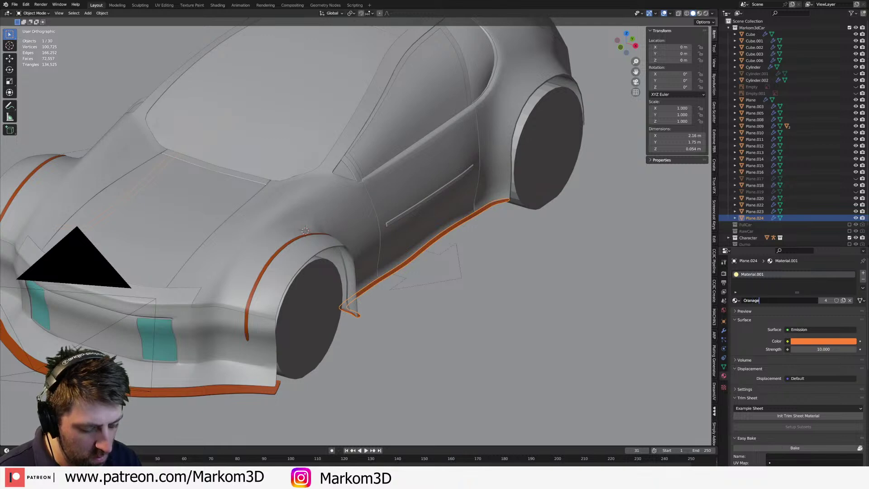
text(_Emm)
key(Return)
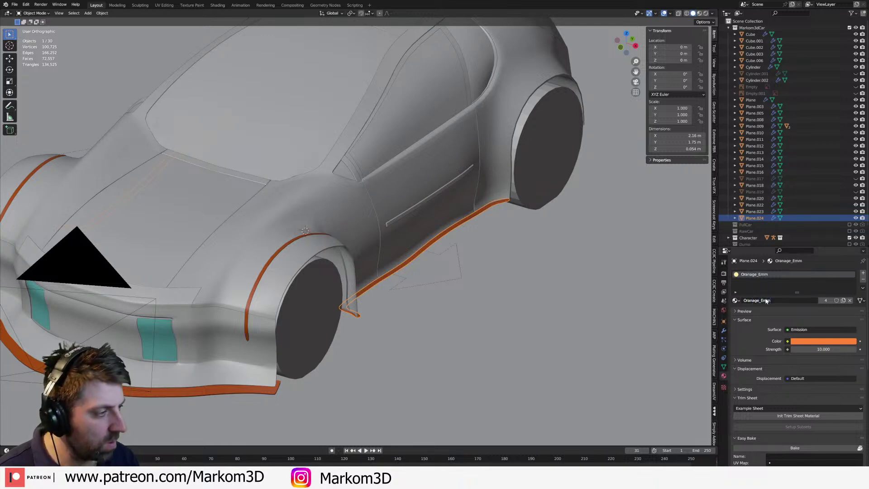
- Examine the glowing lip, headlights, arch trims and sill strip around the car in rendered shading
click(706, 13)
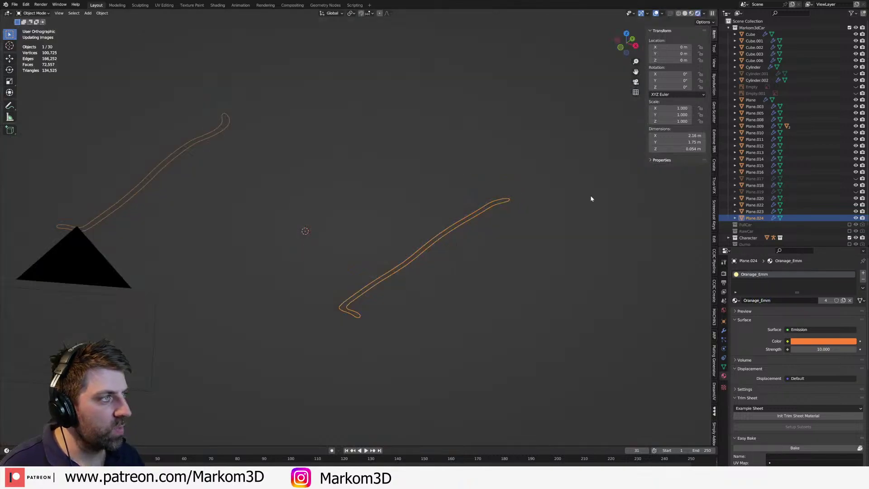
scroll(552, 193, down, 5)
middle_drag(584, 83, 575, 184)
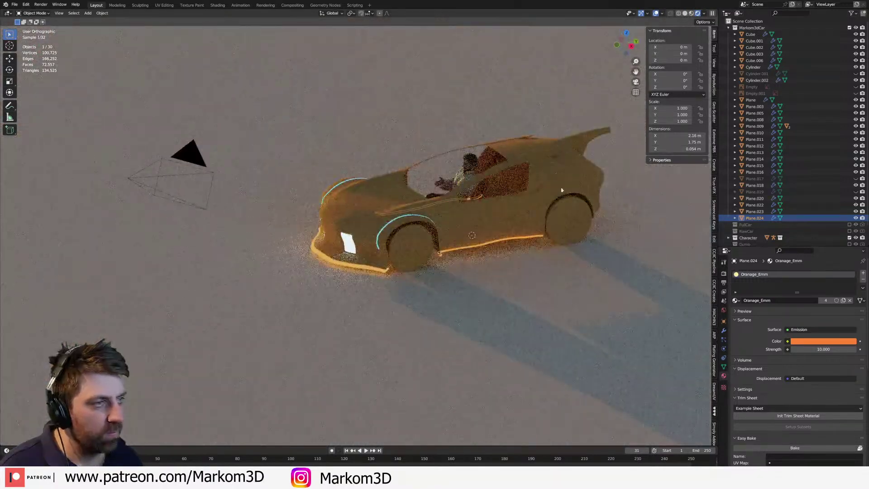
click(551, 170)
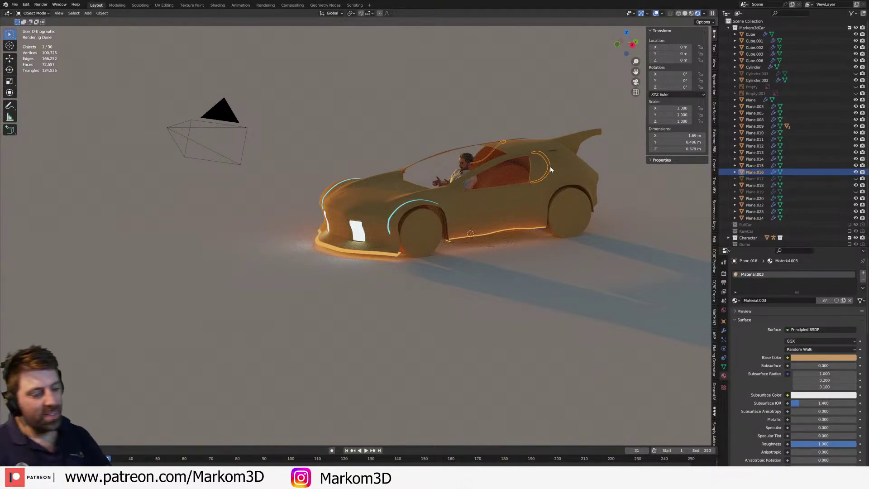
scroll(432, 249, up, 5)
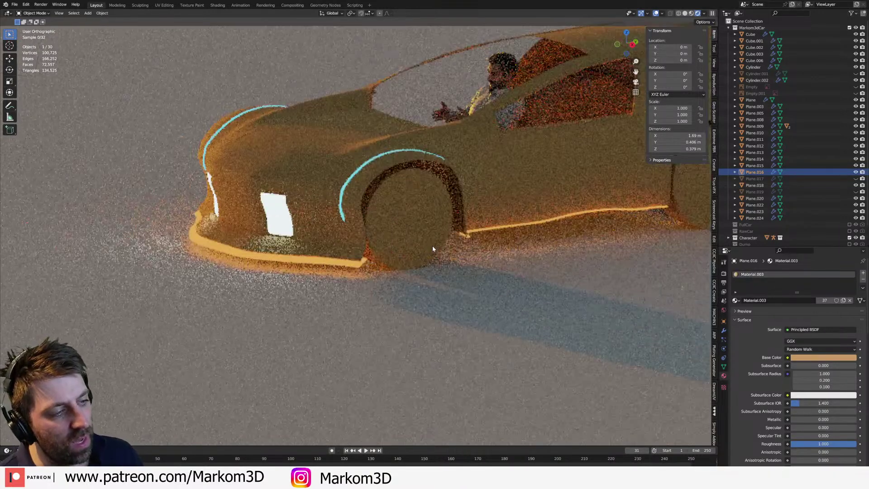
scroll(433, 249, up, 3)
click(425, 234)
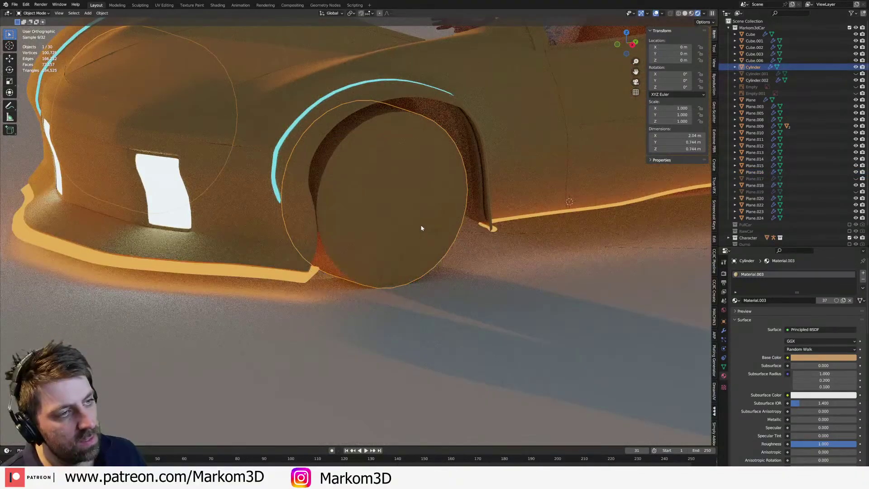
scroll(420, 228, down, 4)
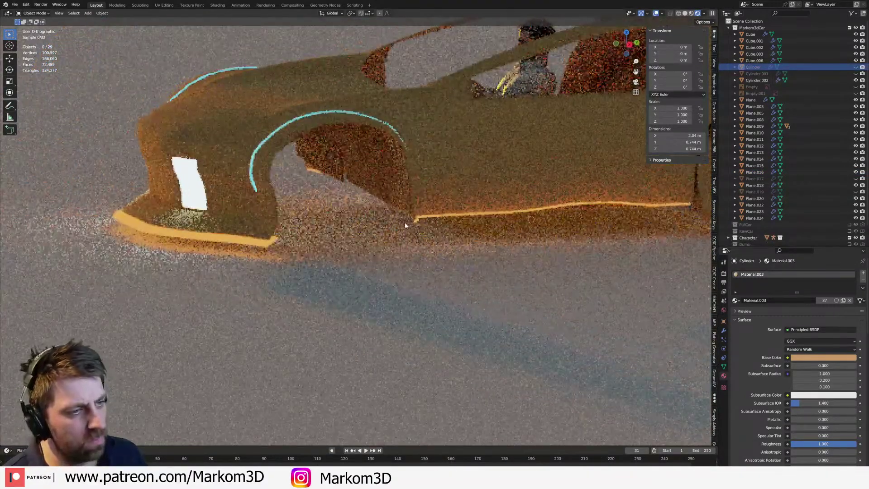
middle_drag(405, 225, 430, 226)
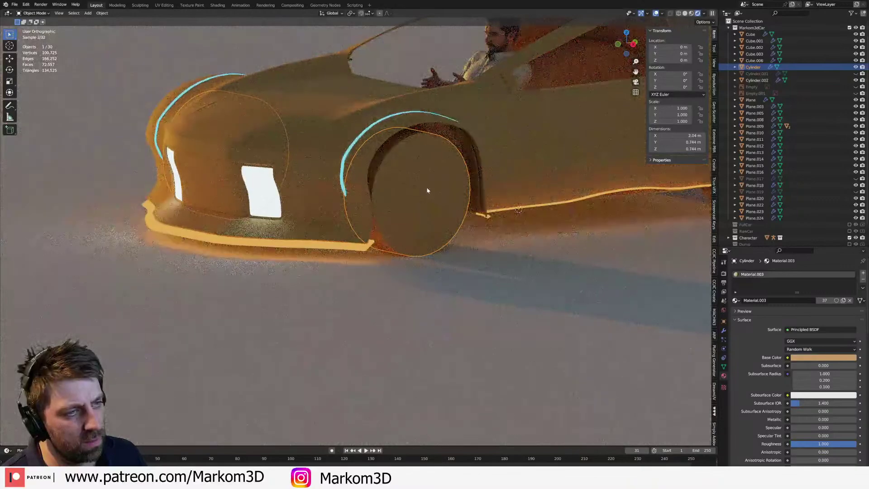
scroll(370, 179, up, 2)
click(372, 172)
middle_drag(392, 185, 499, 234)
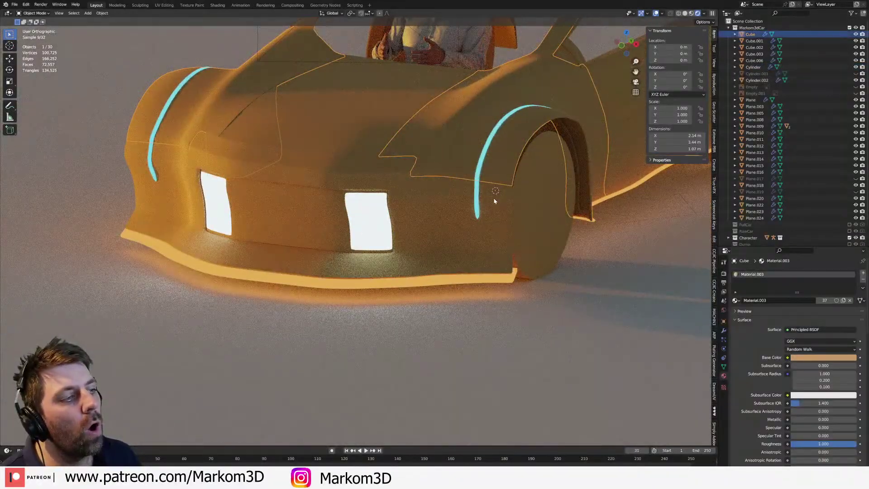
click(507, 187)
middle_drag(438, 192, 328, 196)
shift+middle_drag(259, 185, 289, 189)
- In solid shading, select the six front side panel faces beneath the rear half of the wheel arch trim in mesh editing
click(238, 177)
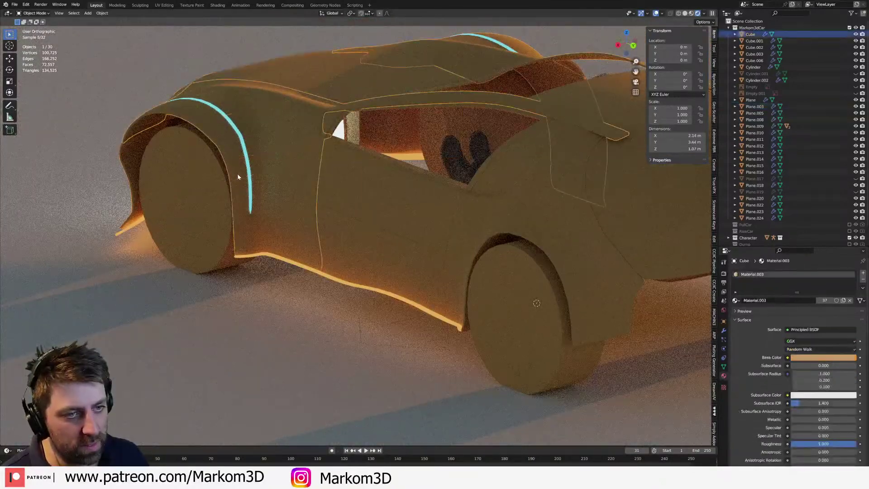
click(685, 14)
middle_drag(195, 222, 170, 206)
shift+middle_drag(248, 255, 339, 275)
middle_drag(297, 207, 314, 276)
click(322, 145)
shift+click(323, 178)
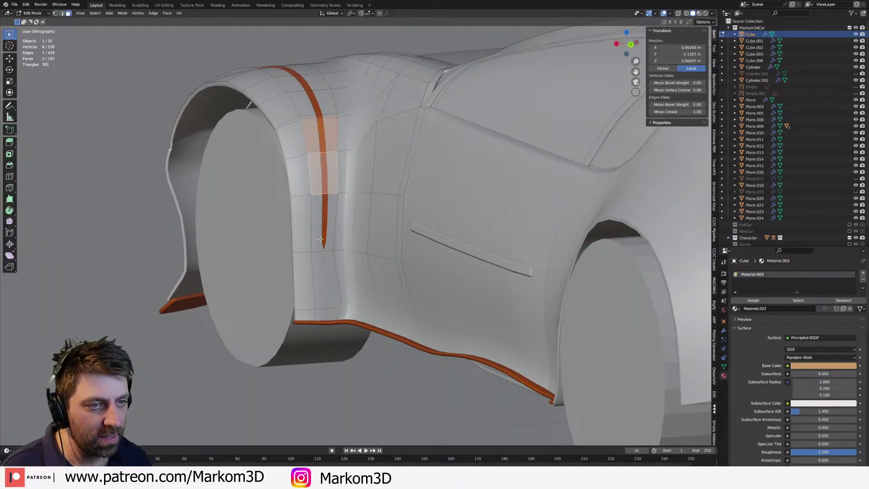
shift+click(322, 237)
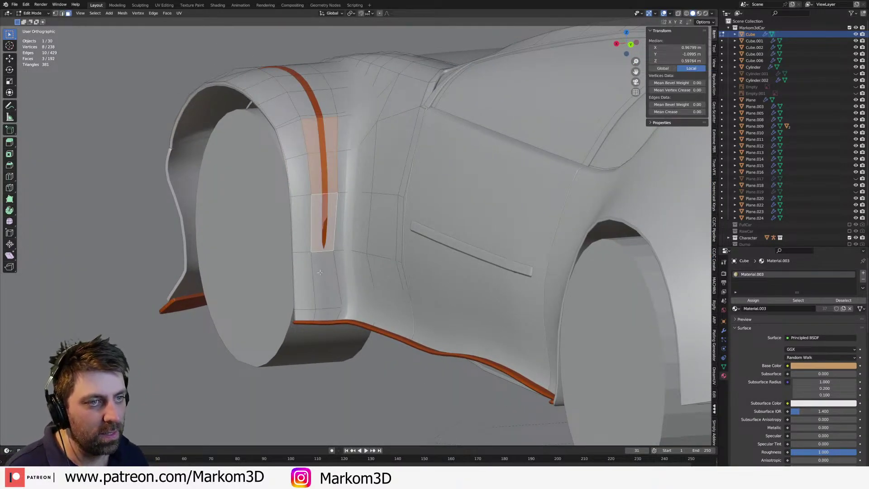
shift+click(312, 115)
shift+click(309, 101)
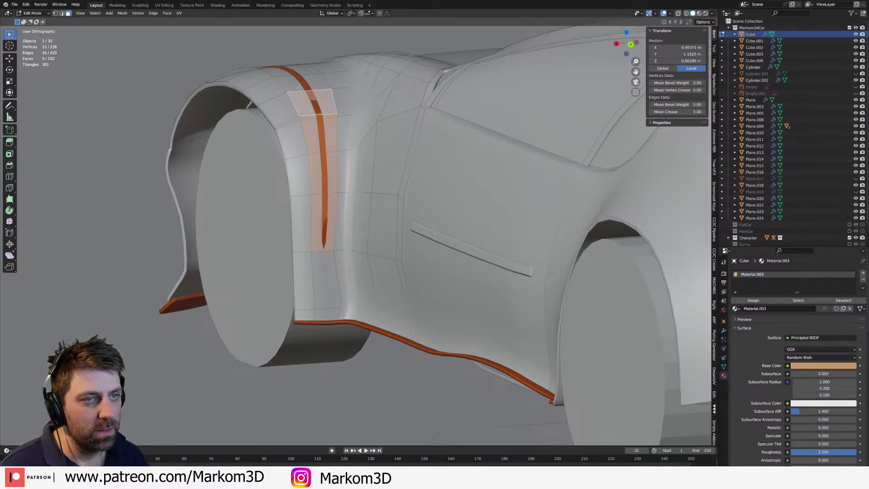
shift+click(303, 82)
key(x)
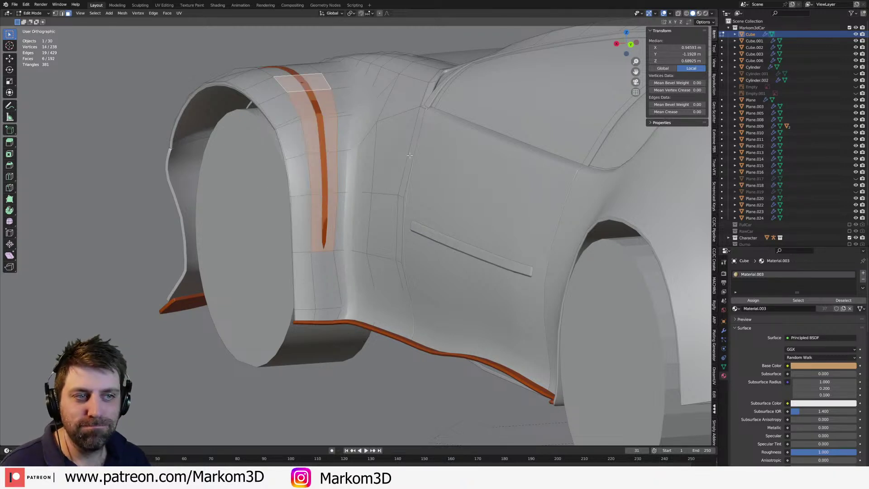
- Inset the six selected wheel arch faces slightly as one region
key(i)
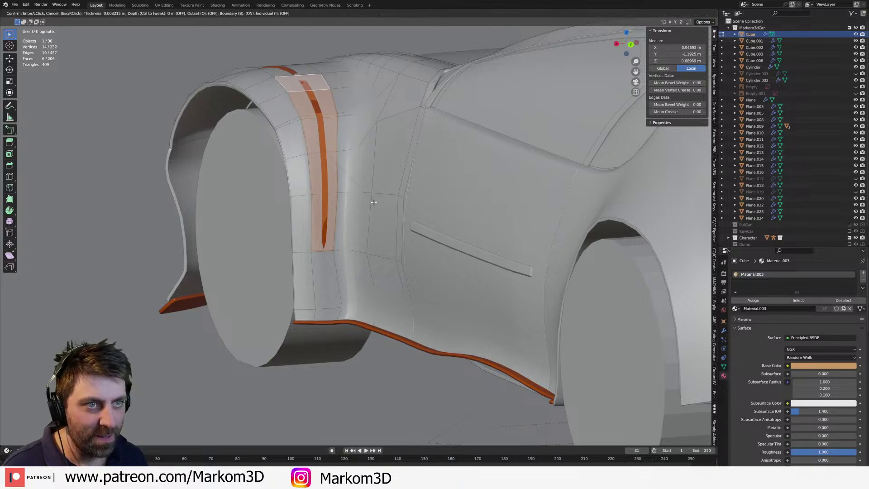
click(374, 202)
middle_drag(374, 201, 340, 209)
- Extrude the six inset wheel arch faces about 0.1 m rearward and compress them along the Y axis
key(KP_3)
key(e)
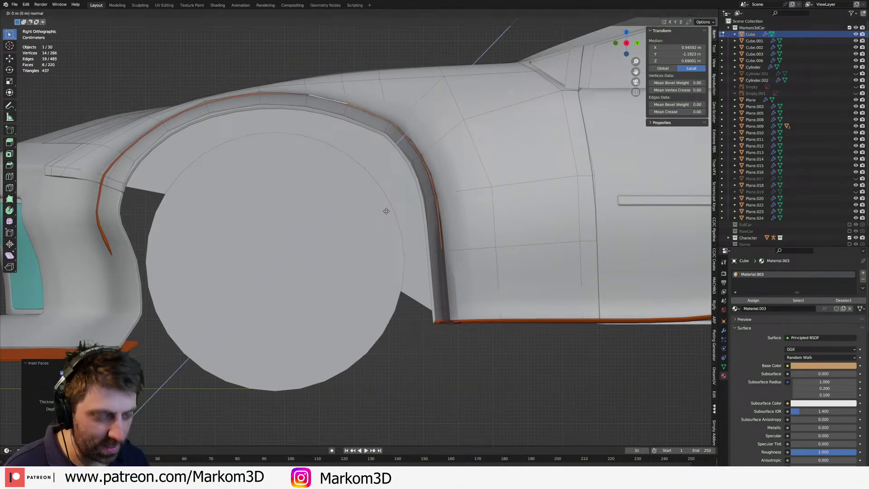
click(435, 218)
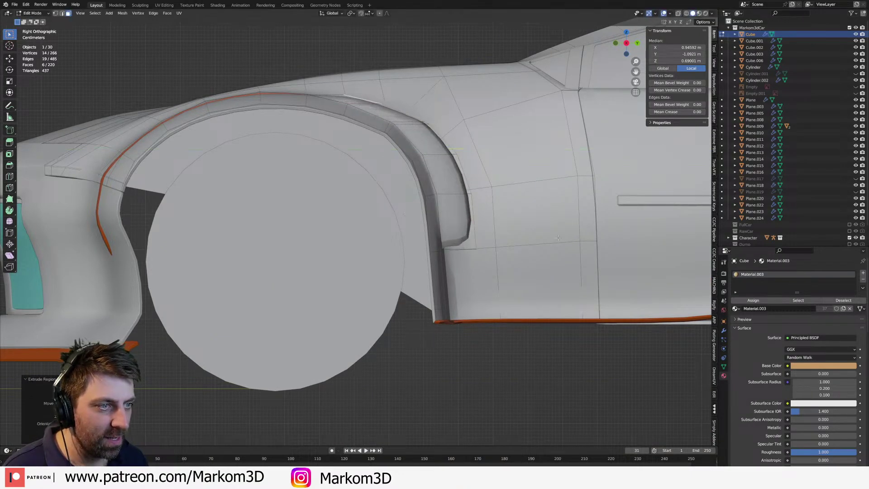
key(s)
key(y)
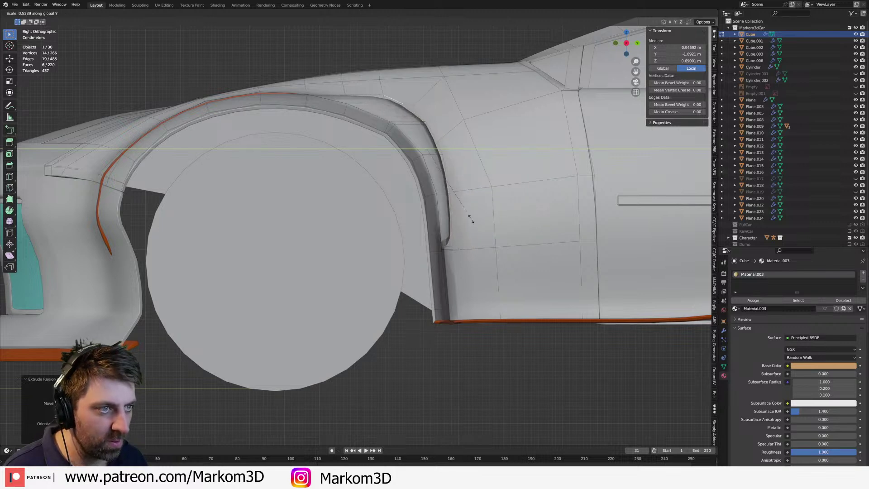
click(448, 207)
- Delete the extruded end faces to open a vent behind the front wheel arch, and leave mesh editing
key(x)
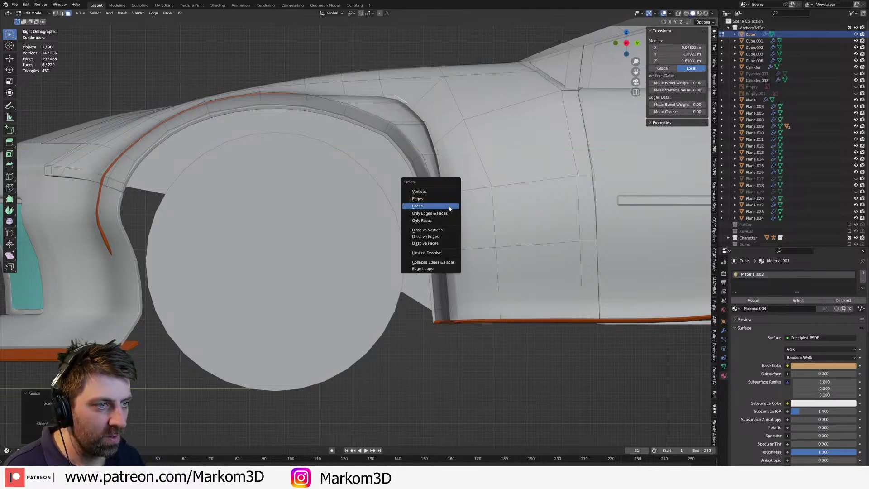
click(457, 209)
middle_drag(456, 209, 383, 239)
scroll(423, 224, down, 2)
key(z)
click(427, 226)
key(Tab)
- Delete the rear section of the cyan front arch trim where it runs across the new vent
click(294, 193)
middle_drag(295, 194, 390, 293)
key(Tab)
key(z)
click(360, 287)
click(366, 292)
key(z)
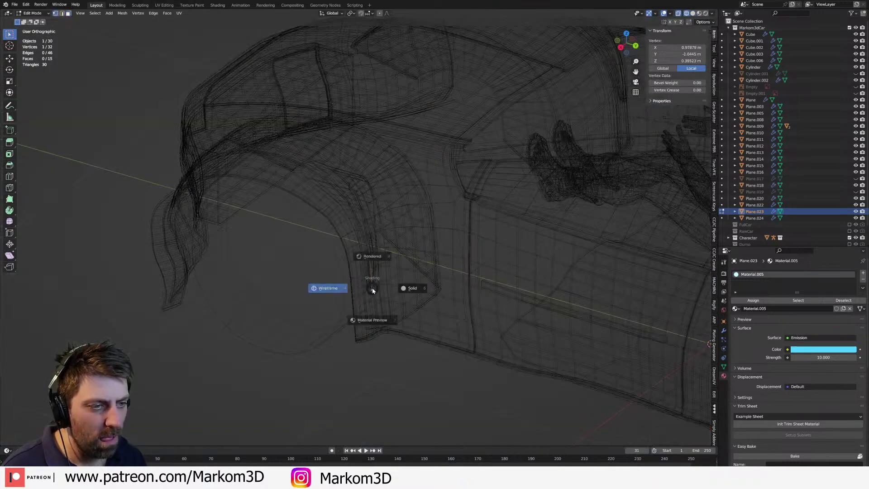
click(390, 306)
key(ctrl+l)
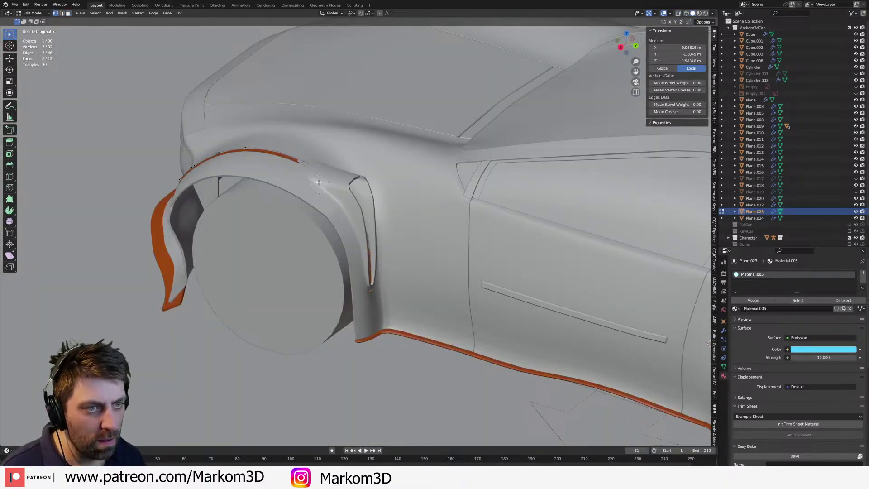
key(x)
click(317, 171)
- From the top view, extrude the arch trim's rear end edge about 0.25 m rearward into the vent opening
middle_drag(317, 171, 390, 207)
key(2)
click(344, 215)
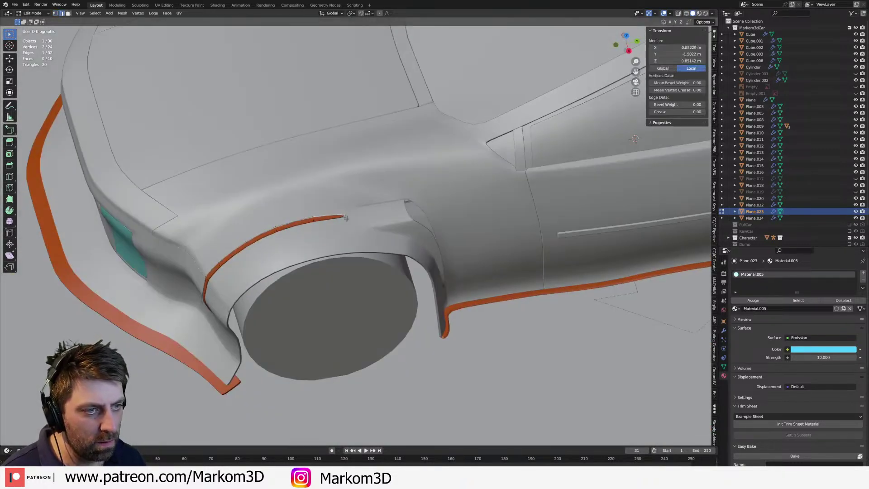
scroll(359, 225, down, 3)
key(KP_7)
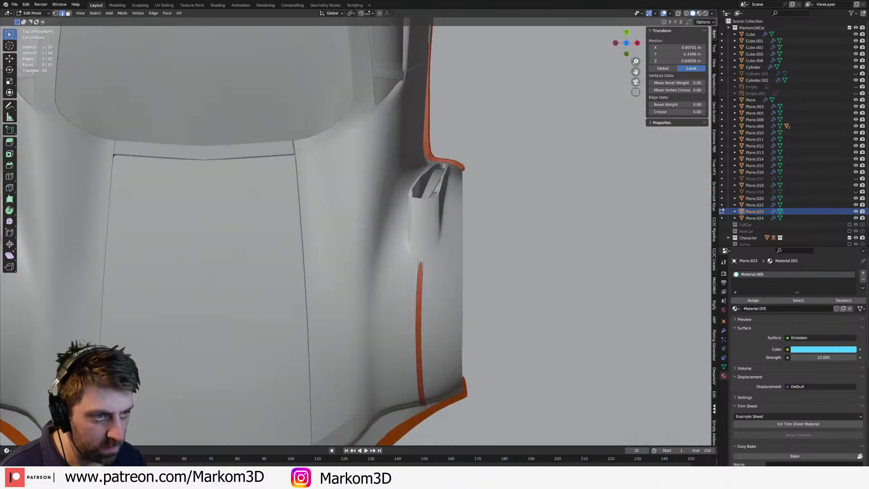
key(e)
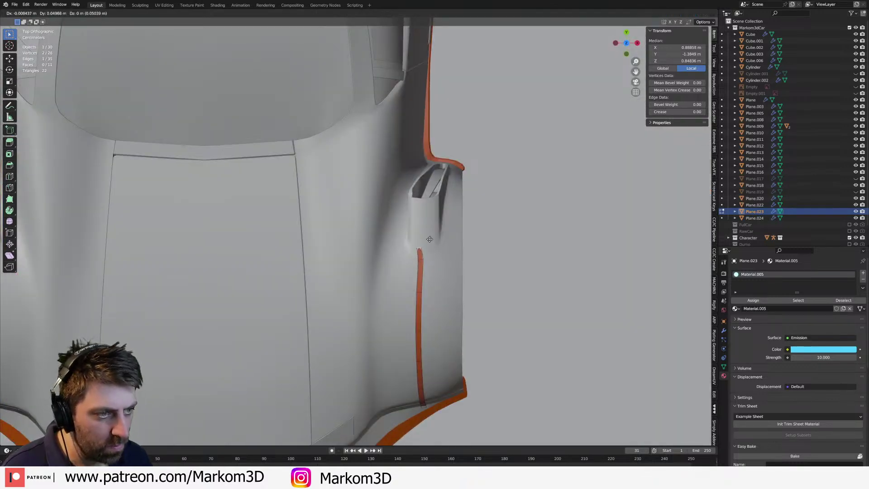
click(433, 189)
middle_drag(544, 294, 406, 216)
key(Tab)
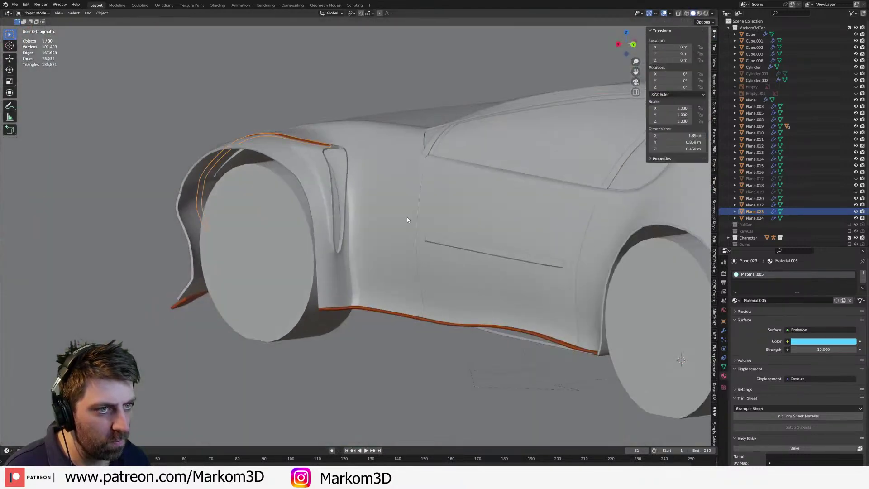
- Delete the stray trim face left by the vent opening and return to object mode
key(Tab)
key(z)
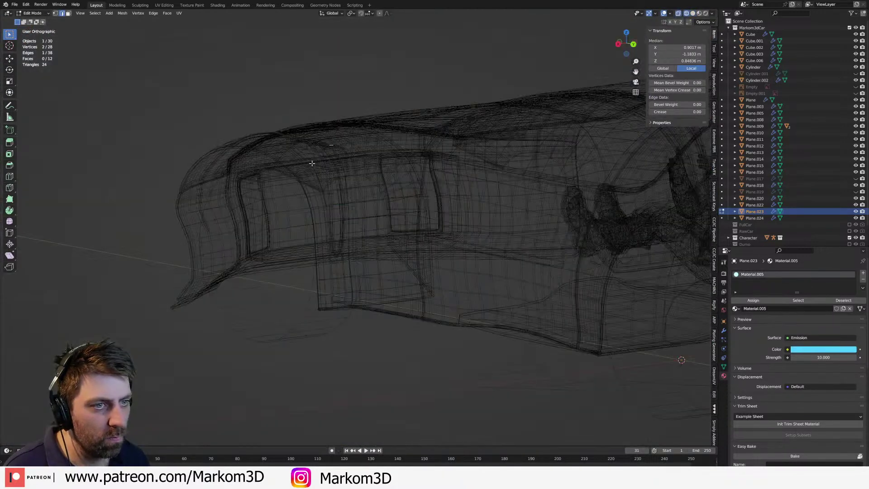
shift+click(329, 159)
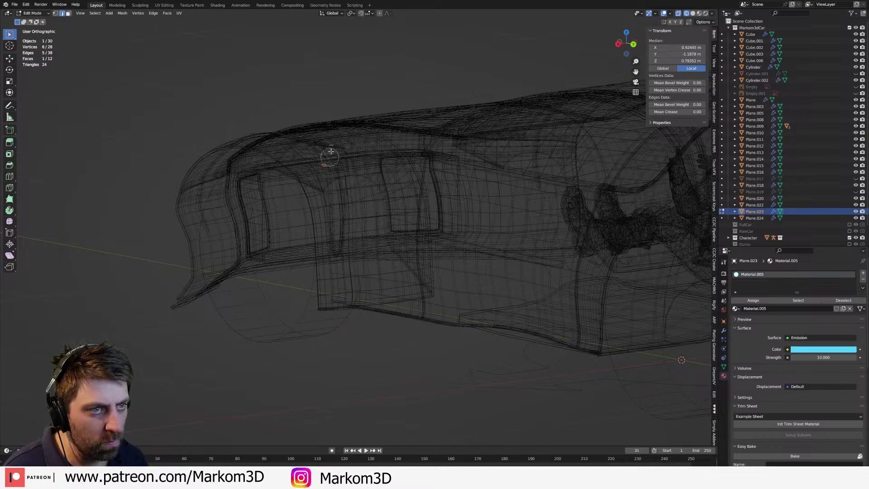
right_click(335, 140)
key(x)
click(334, 141)
key(z)
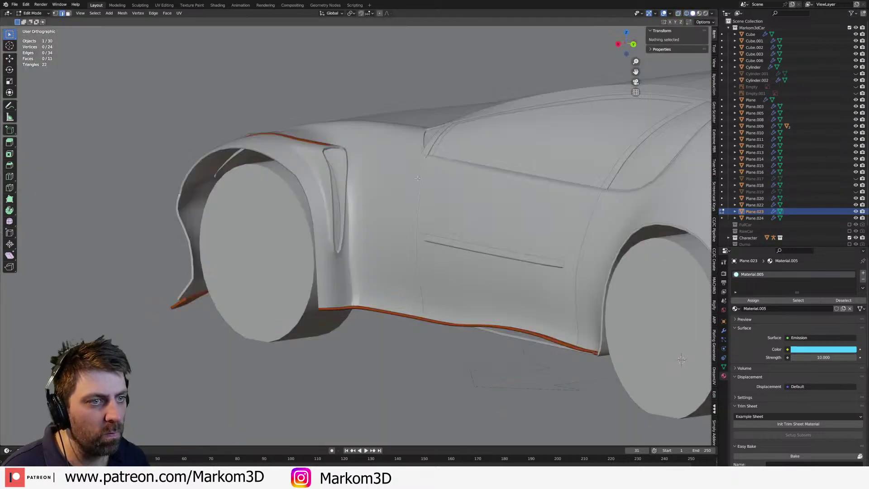
key(Tab)
- Examine the shortened arch trims and the vent from the front and rear of the car in rendered shading
click(705, 13)
scroll(422, 154, down, 4)
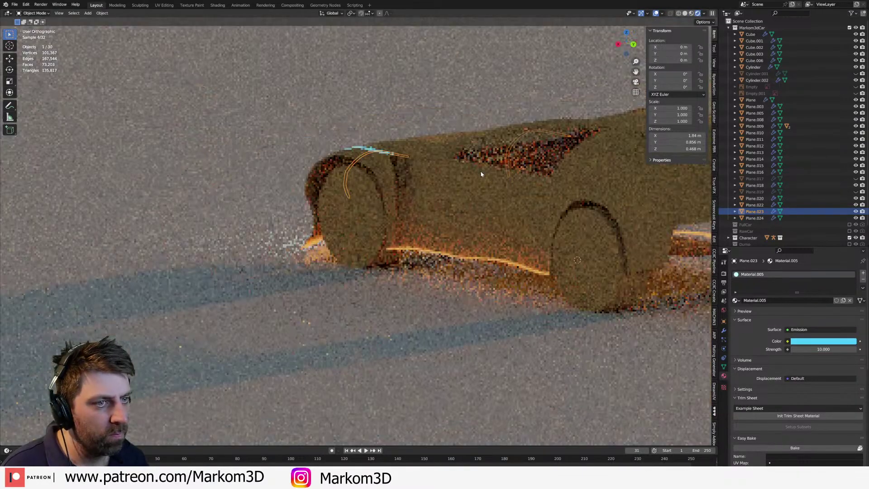
middle_drag(421, 153, 534, 118)
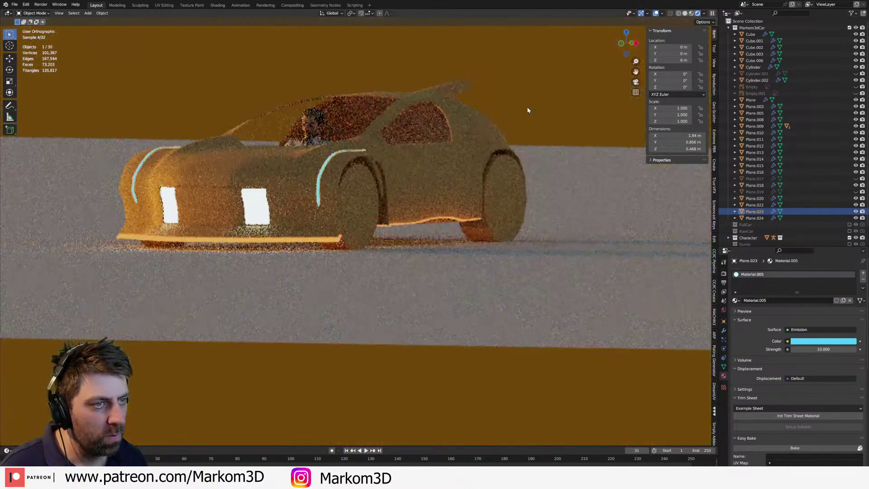
middle_drag(426, 138, 392, 187)
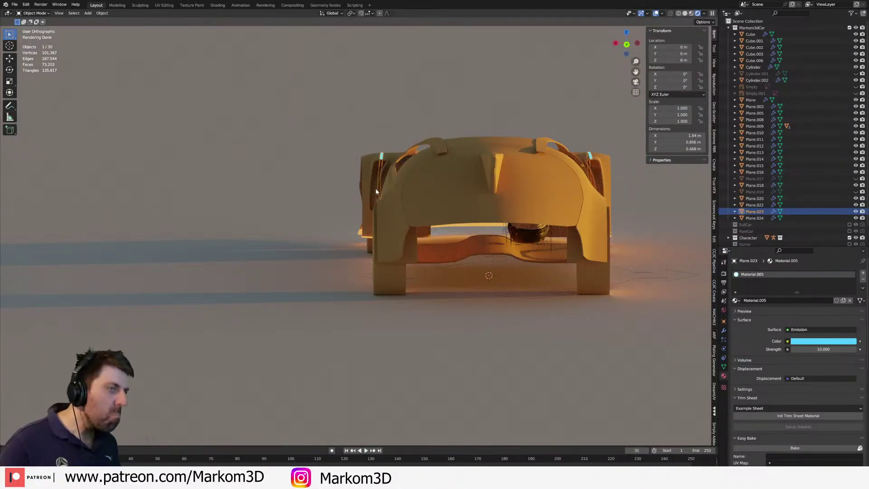
middle_drag(361, 203, 524, 241)
- Edit the front wheel cylinder and inset its outer circular face slightly to form the tyre edge
scroll(524, 240, up, 2)
middle_drag(460, 226, 410, 250)
click(411, 250)
scroll(410, 249, up, 2)
key(Tab)
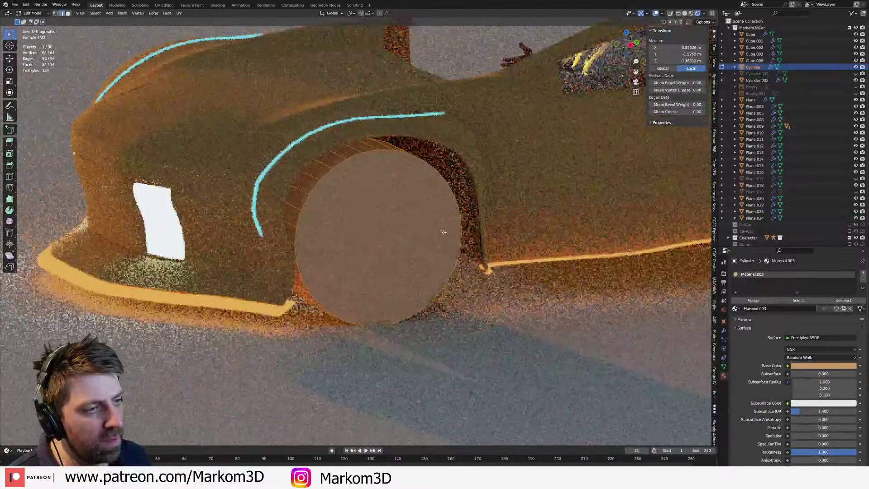
click(407, 233)
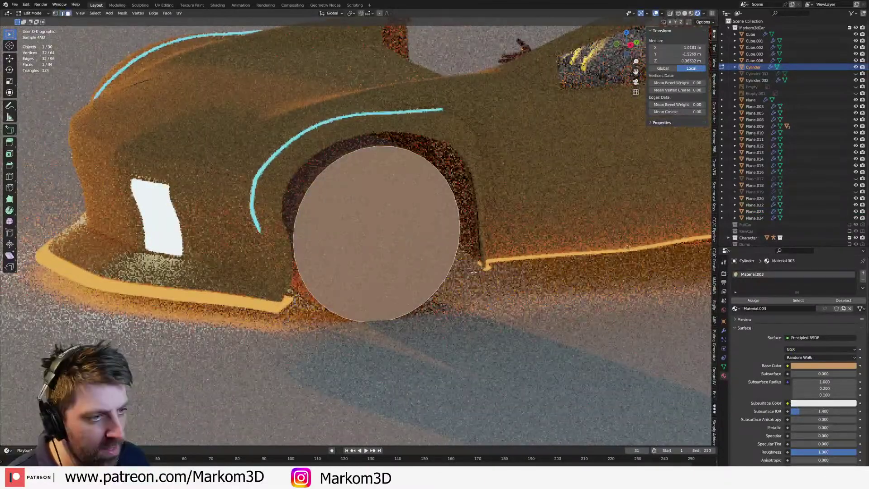
key(i)
click(511, 267)
- Extrude the wheel's inset face inward twice, to a total depth of about 0.2 m
key(e)
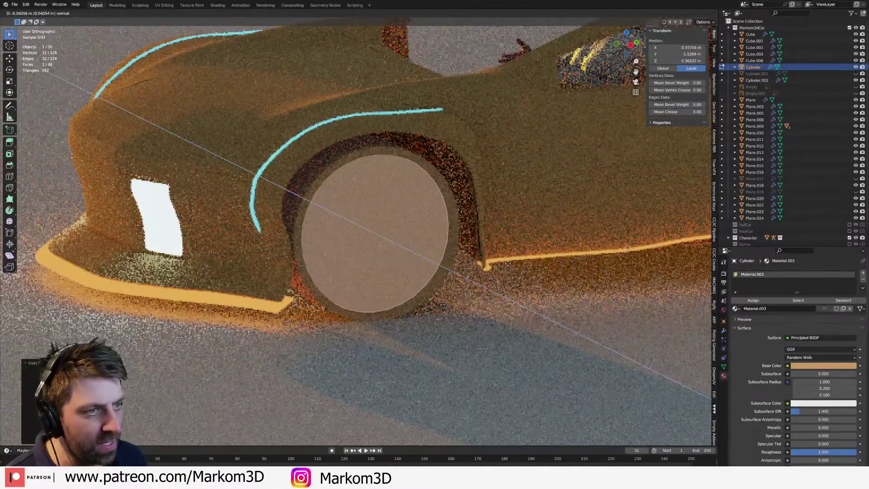
click(496, 256)
key(e)
click(529, 265)
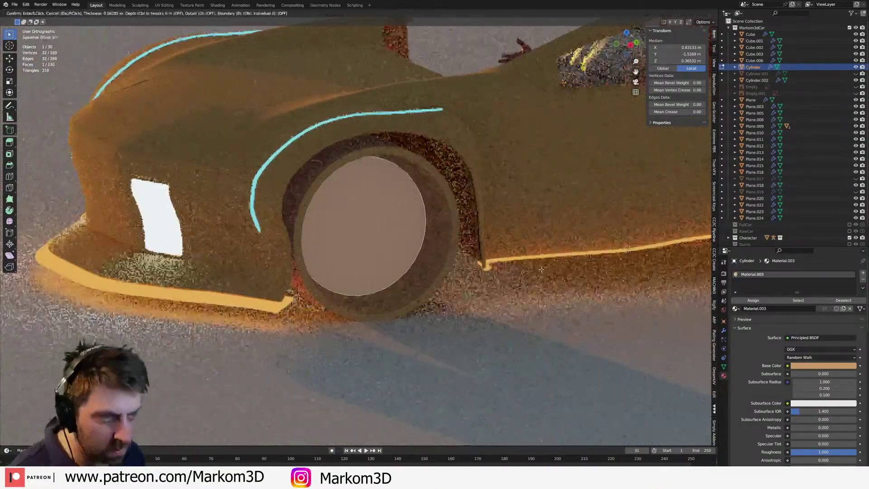
key(i)
click(526, 260)
key(e)
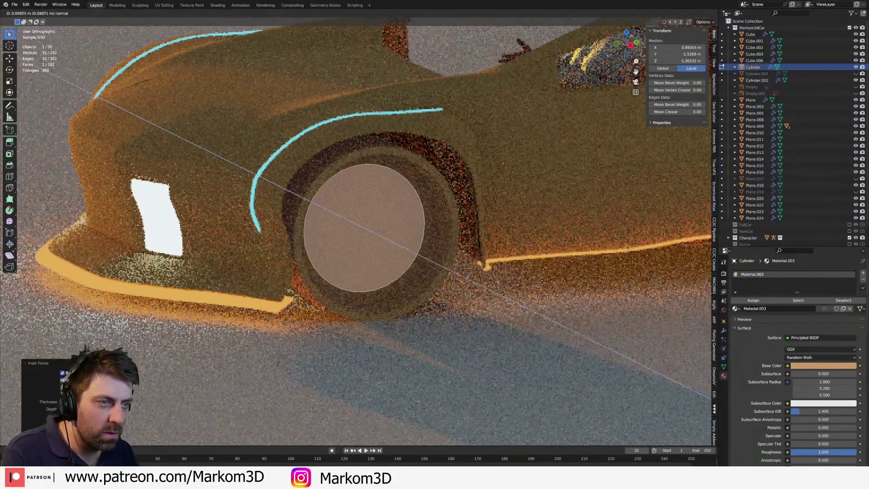
right_click(546, 285)
key(ctrl+z)
key(ctrl+z)
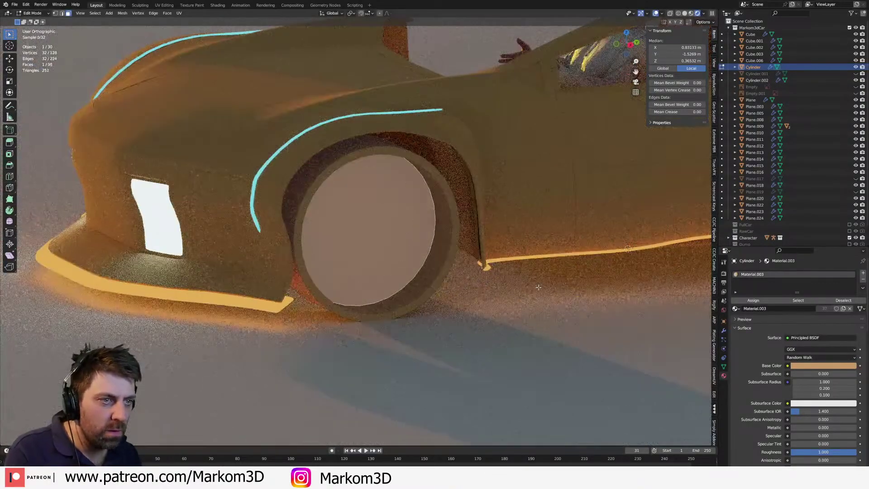
- Inset the recessed wheel face with almost no thickness and extrude it back outward about 0.16 m as a rim disc
key(i)
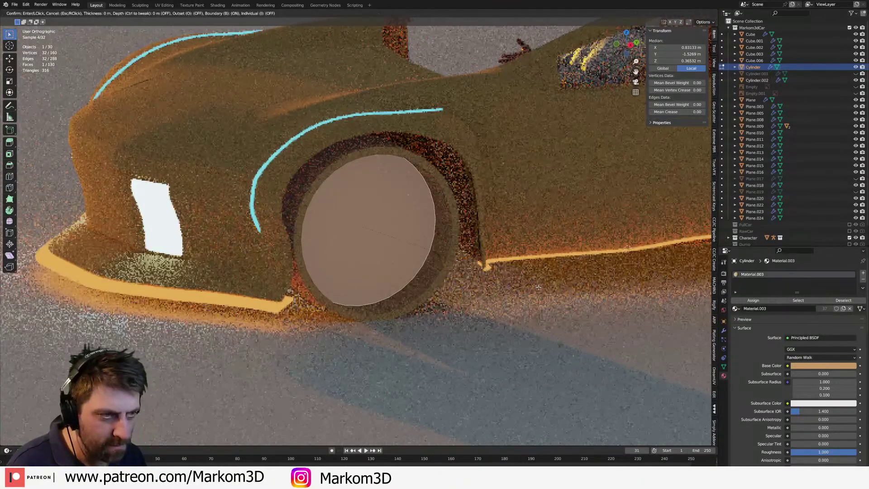
click(539, 287)
key(e)
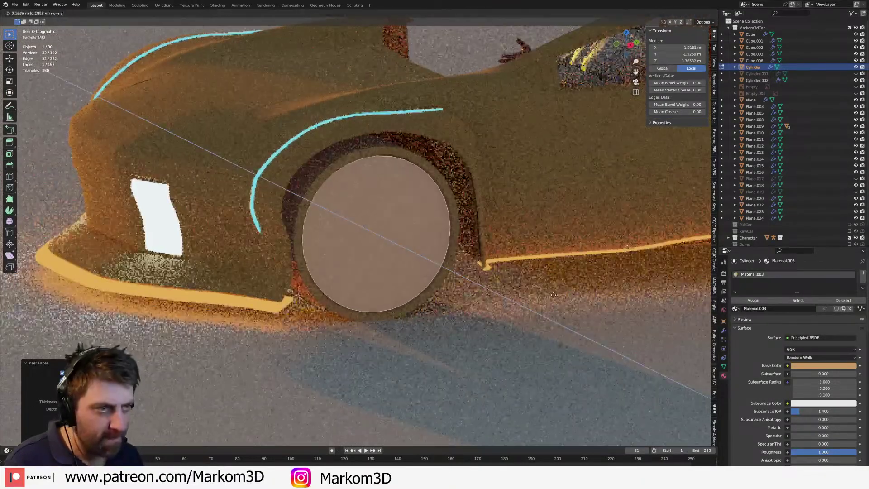
click(548, 293)
- Inset the rim disc down to a small centre circle and move it outward about 0.03 m along X
middle_drag(549, 293, 482, 273)
key(i)
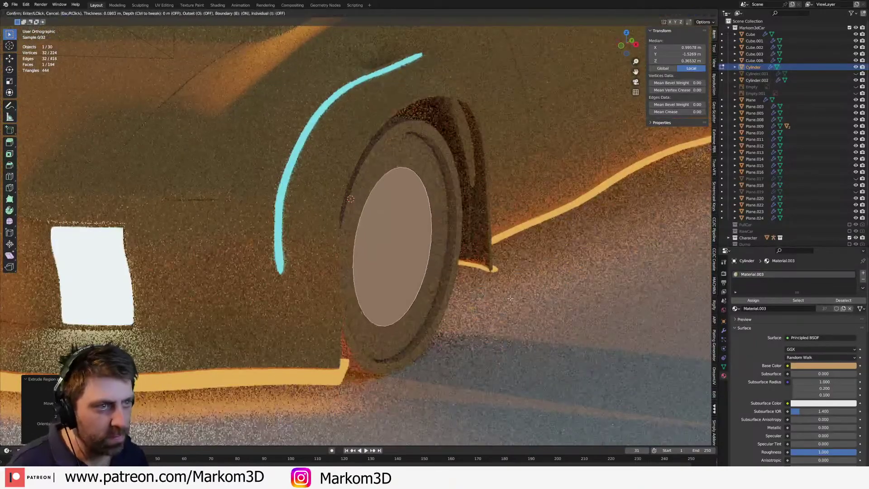
click(480, 275)
key(g)
key(x)
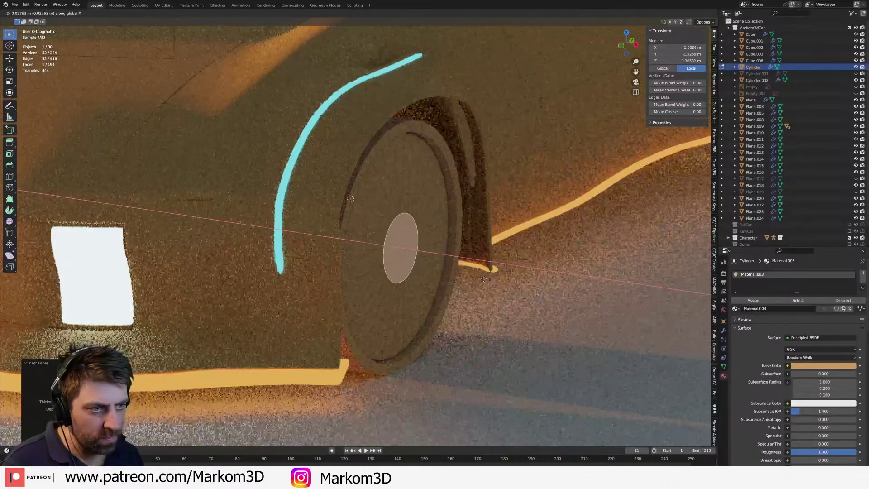
click(492, 280)
- Inset the small centre circle again and extrude it into the wheel as a hub recess
key(i)
click(470, 268)
key(e)
click(463, 264)
- Snap the 3D cursor to the selected face at the bottom of the hub recess
middle_drag(461, 265, 431, 270)
key(shift+s)
click(430, 294)
key(Tab)
right_click(397, 249)
mouse_move(395, 251)
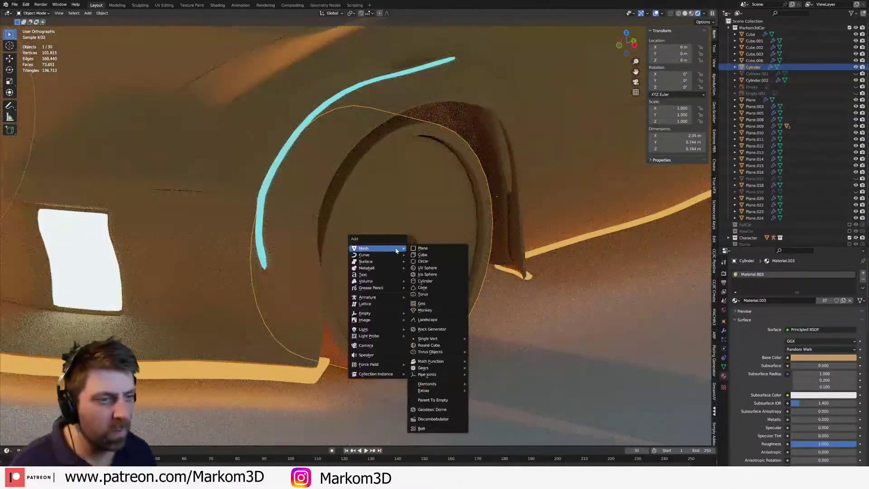
click(436, 251)
key(Tab)
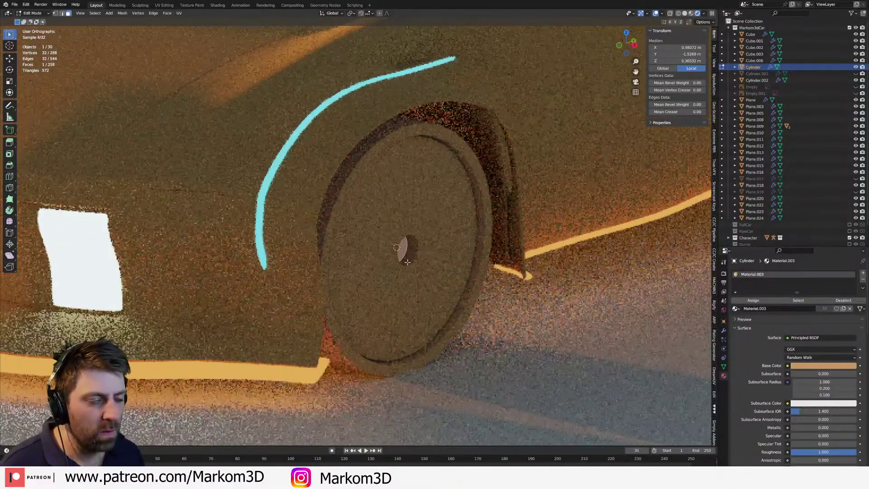
- Add an eight-sided cylinder to the wheel mesh at the 3D cursor and scale it down to hub size
key(shift+a)
click(403, 295)
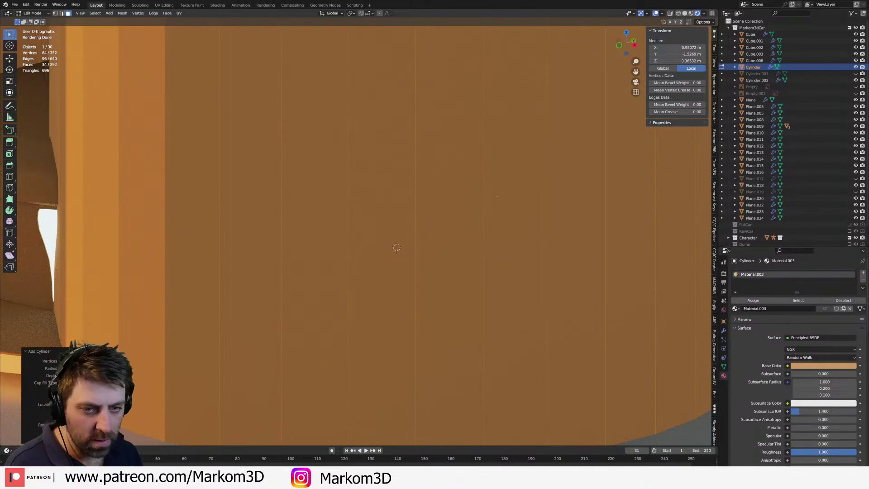
text(8)
key(Return)
key(s)
key(Return)
key(s)
key(Return)
- Rotate the small cylinder 90° about X and 90° about Z so its octagonal end faces outward
text(rx90)
key(Return)
key(z)
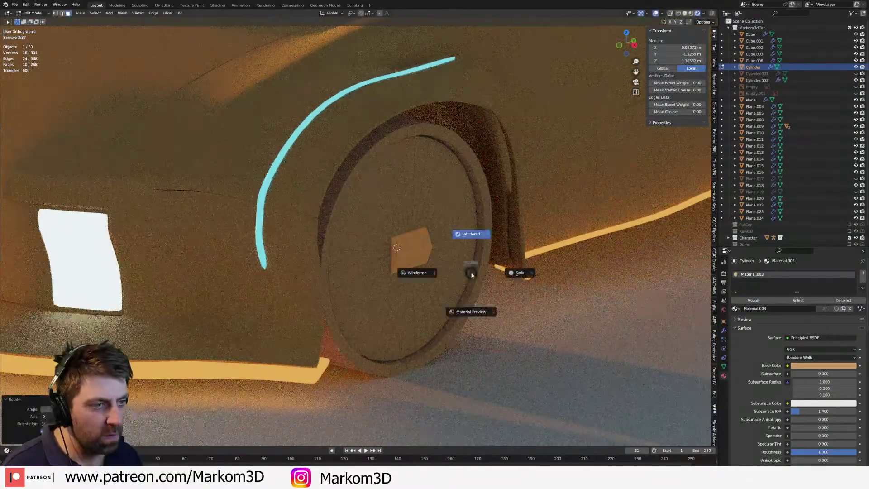
key(Escape)
text(rz90)
key(Return)
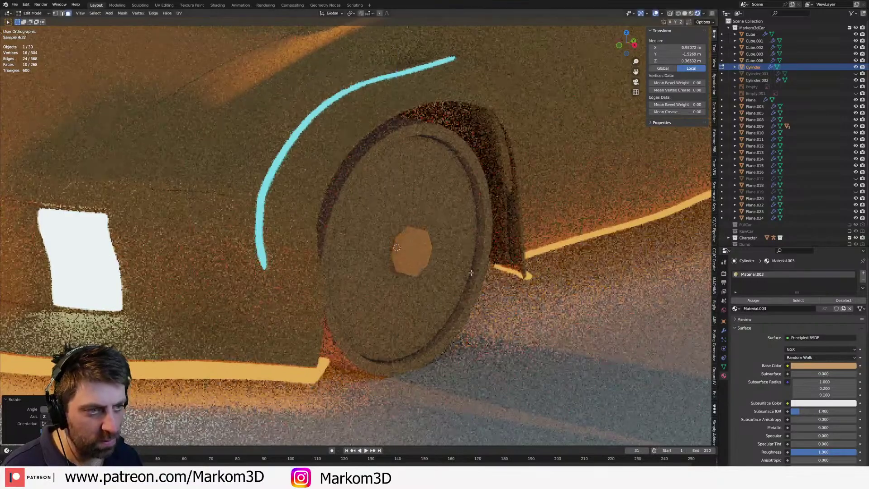
- Scale the octagonal cylinder to about 0.58, nudge it along X within the hub recess, and finish mesh editing
scroll(471, 272, up, 3)
key(s)
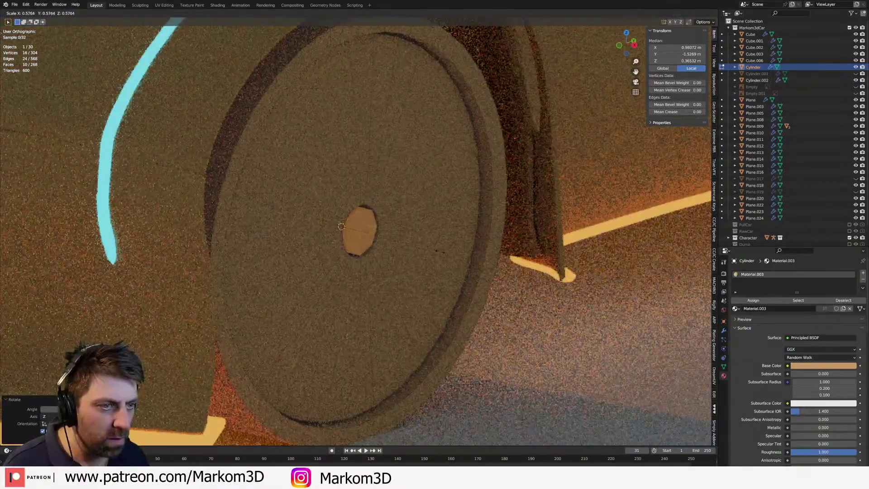
key(Return)
key(g)
key(x)
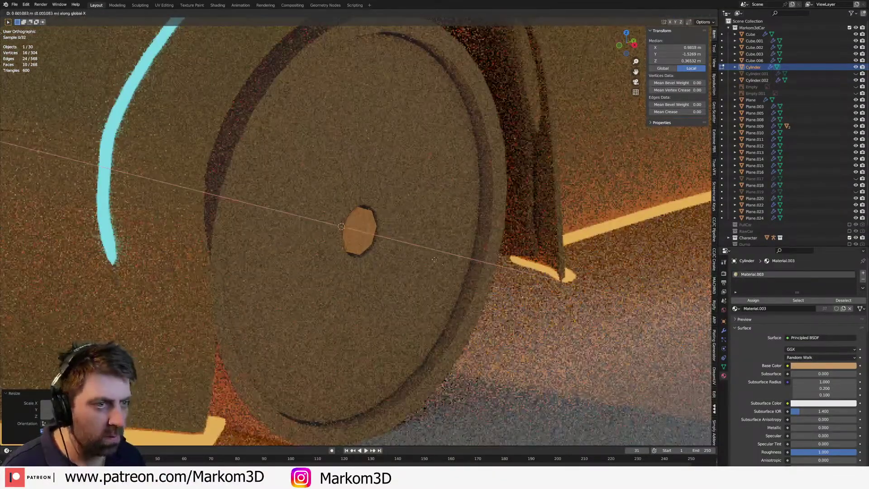
key(Return)
key(Tab)
scroll(431, 258, down, 8)
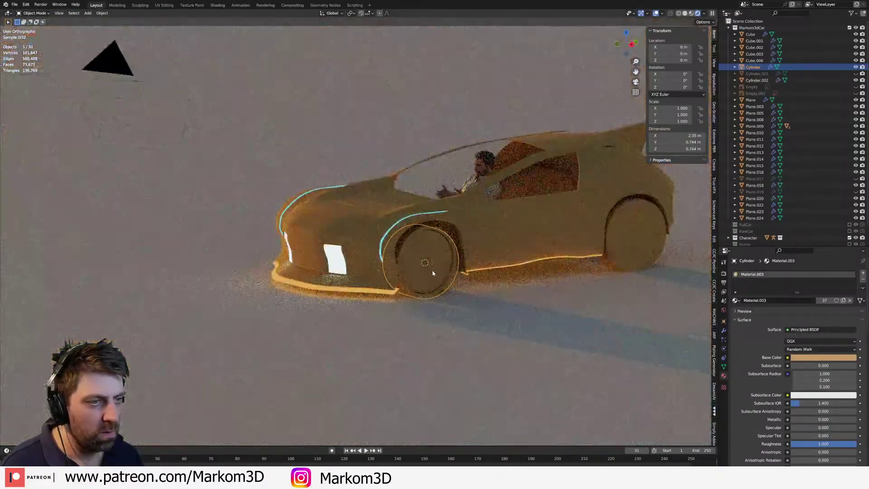
mouse_move(432, 273)
middle_down()
mouse_move(452, 272)
mouse_move(447, 267)
middle_up()
scroll(447, 267, up, 5)
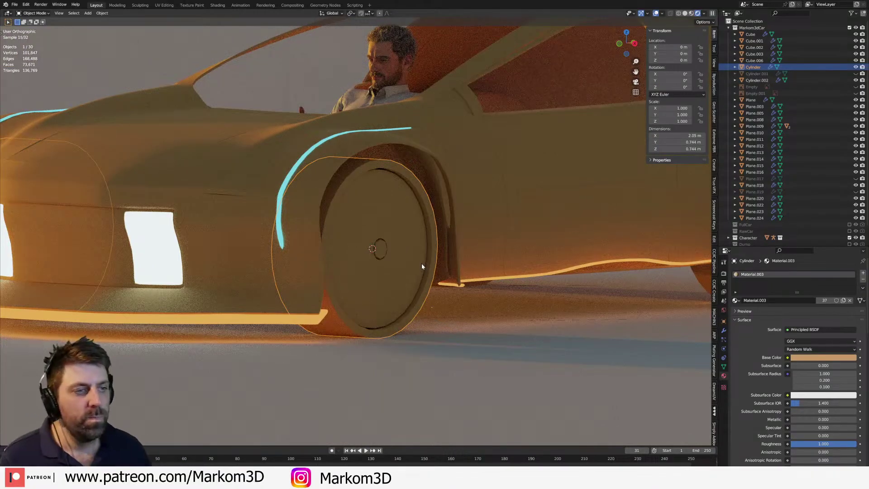
- Bevel the edge loops around the front wheel's rim recess and finish mesh editing
scroll(422, 262, up, 3)
shift+middle_drag(413, 108, 410, 240)
scroll(407, 238, up, 2)
key(Tab)
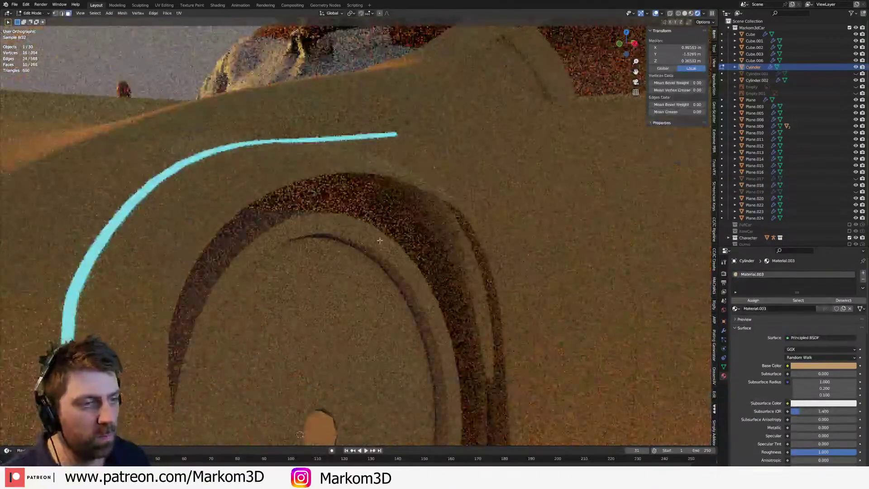
alt+click(382, 250)
alt+shift+click(446, 305)
key(ctrl+b)
scroll(513, 342, up, 4)
click(522, 346)
scroll(522, 346, down, 10)
key(Tab)
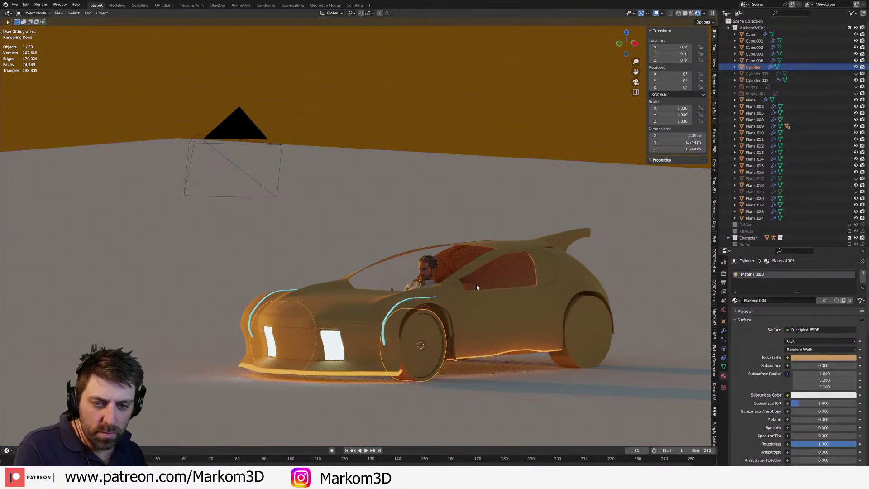
- Delete the selected edge loops along the rear fin's curved section, working in solid-shaded right view
middle_drag(496, 332, 398, 323)
shift+middle_drag(264, 285, 462, 242)
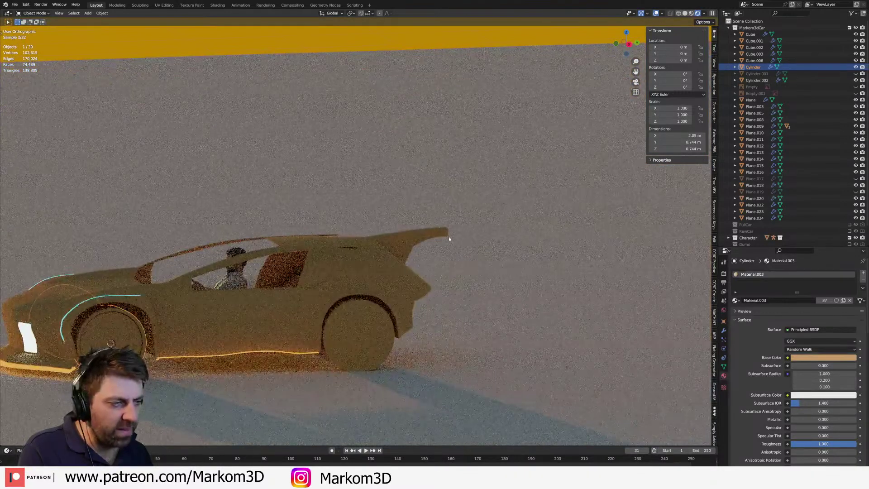
click(419, 230)
key(KP_3)
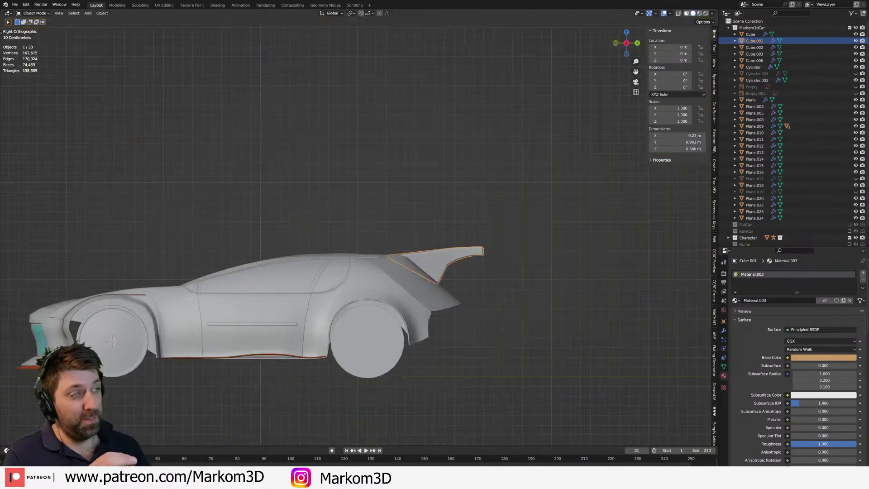
click(685, 13)
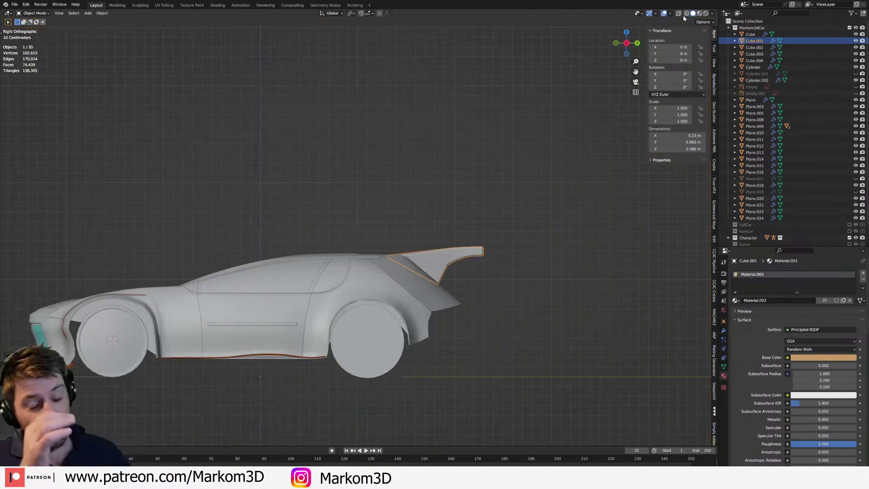
scroll(444, 243, up, 4)
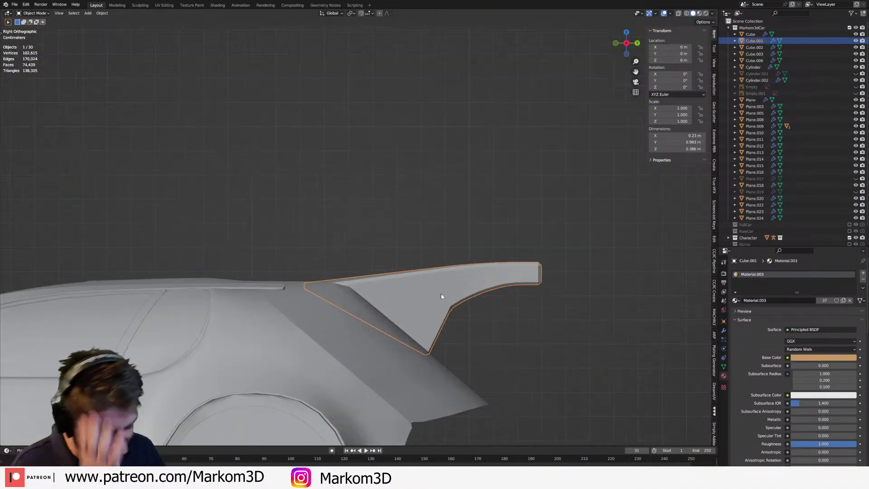
scroll(442, 294, up, 4)
key(Tab)
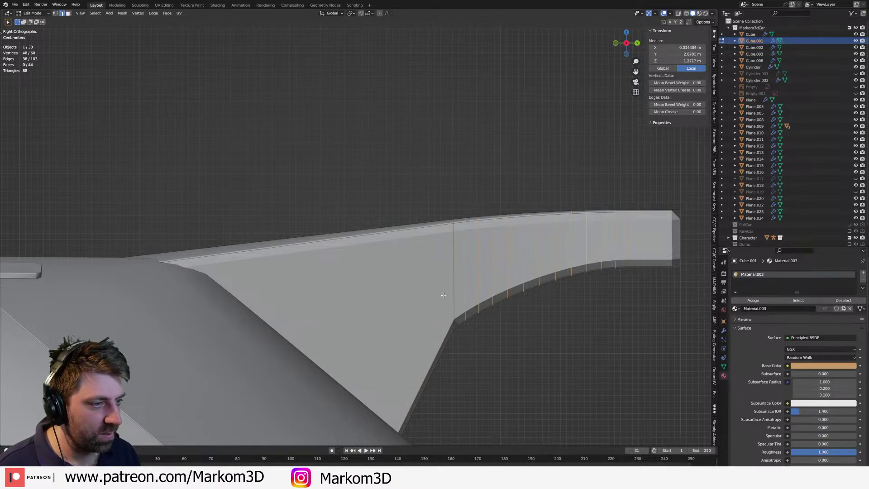
key(x)
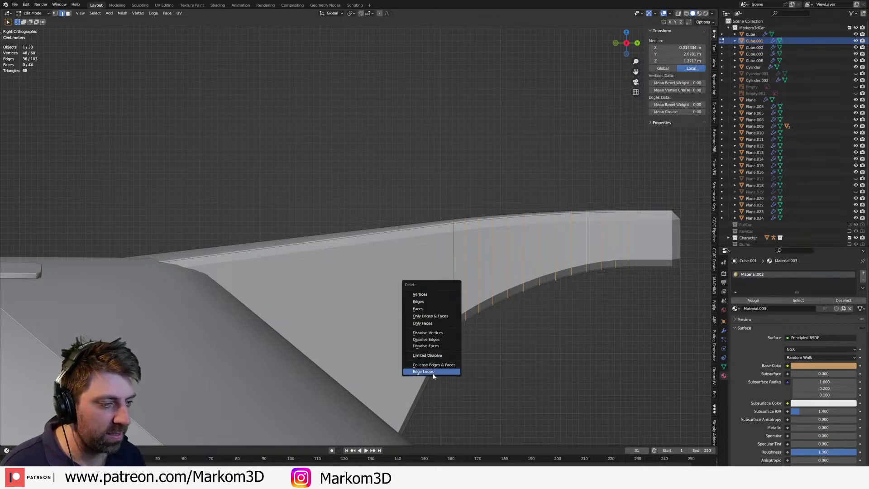
click(433, 372)
- Bevel the edge loop at the inner corner of the rear fin's underside to form a curve
alt+click(450, 300)
key(ctrl+b)
click(596, 363)
scroll(545, 353, down, 2)
scroll(545, 353, down, 3)
- Select the entire fin mesh and scale it narrower along X
middle_drag(520, 359, 447, 364)
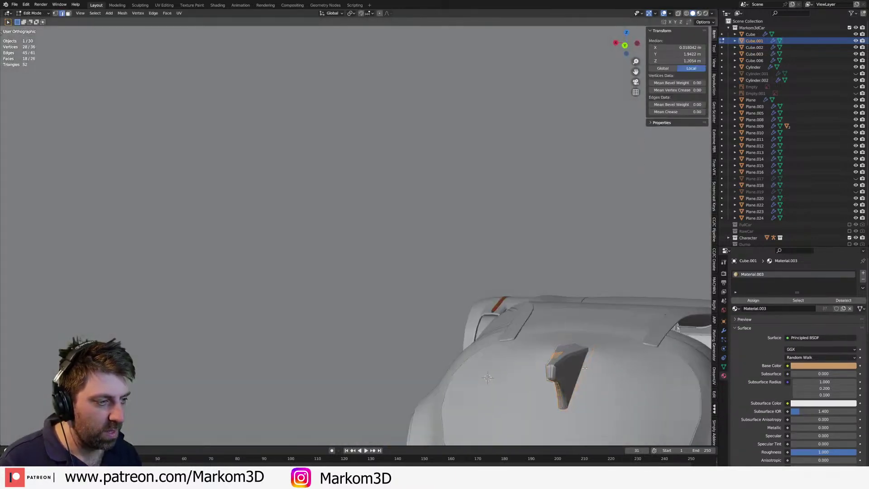
key(KP_1)
scroll(586, 361, down, 3)
key(a)
key(s)
key(x)
click(329, 326)
middle_drag(337, 324, 357, 285)
scroll(357, 285, up, 5)
key(s)
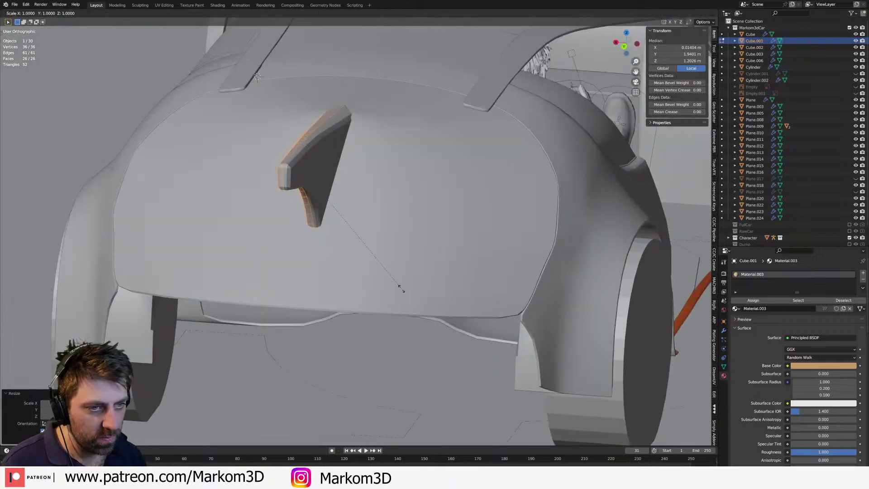
key(Escape)
key(g)
key(x)
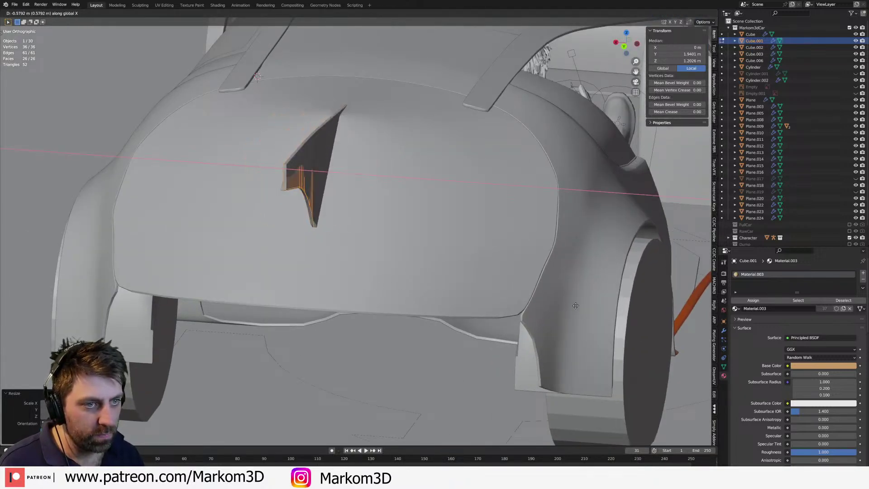
click(423, 287)
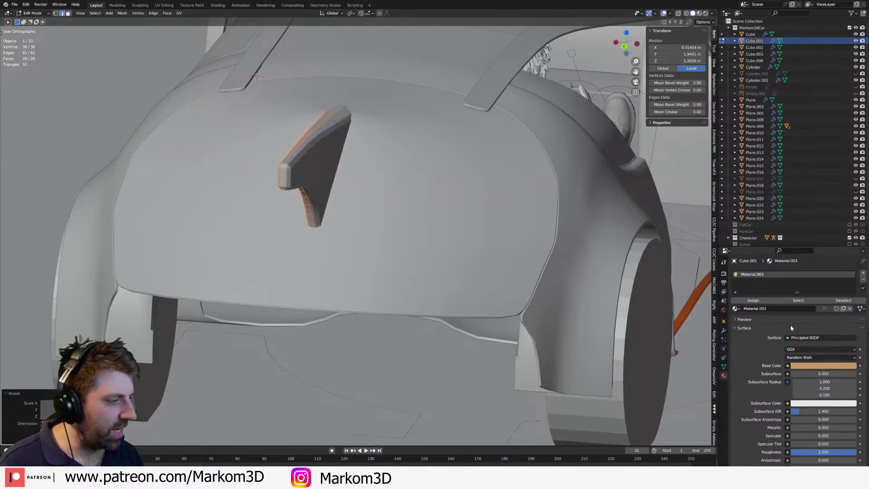
- Remove the extra modifier between Mirror and Bevel from the rear fin's modifier stack
click(723, 331)
scroll(846, 320, down, 2)
click(853, 324)
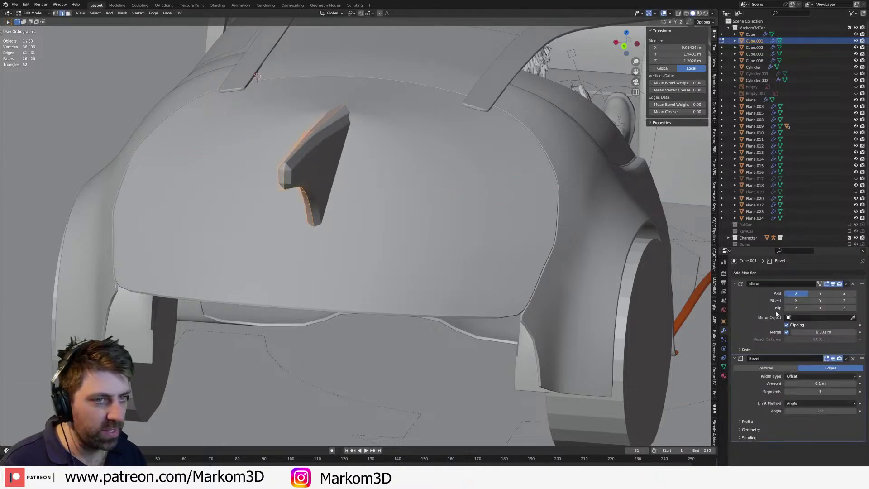
- Move the fin's mesh along X toward the mirror plane to thin the fin, and finish mesh editing
scroll(412, 251, up, 6)
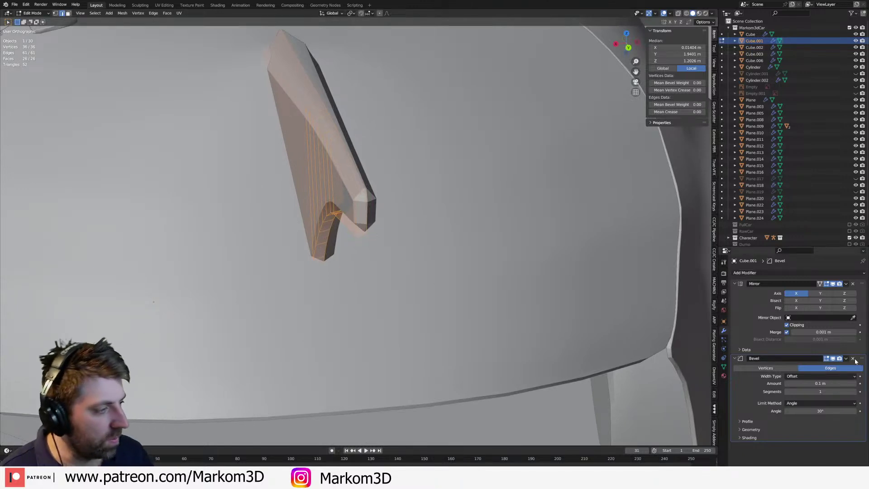
middle_drag(355, 216, 478, 221)
key(g)
key(x)
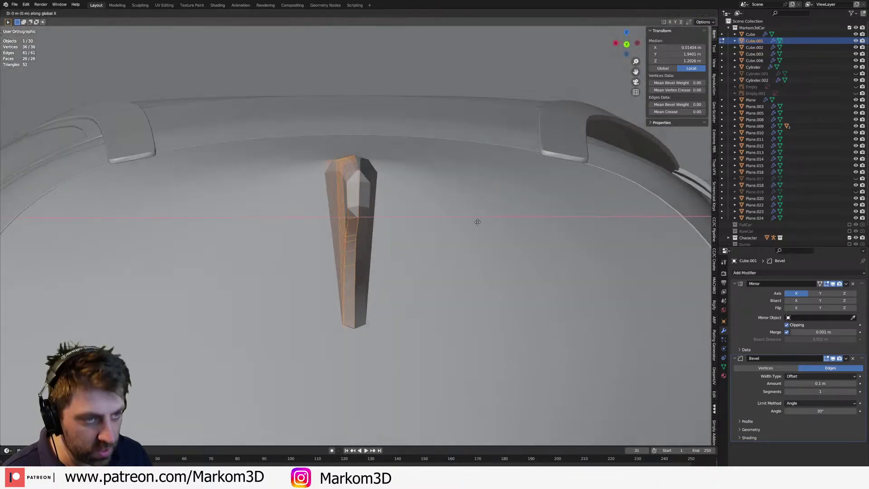
click(561, 235)
middle_drag(561, 235, 639, 263)
key(Tab)
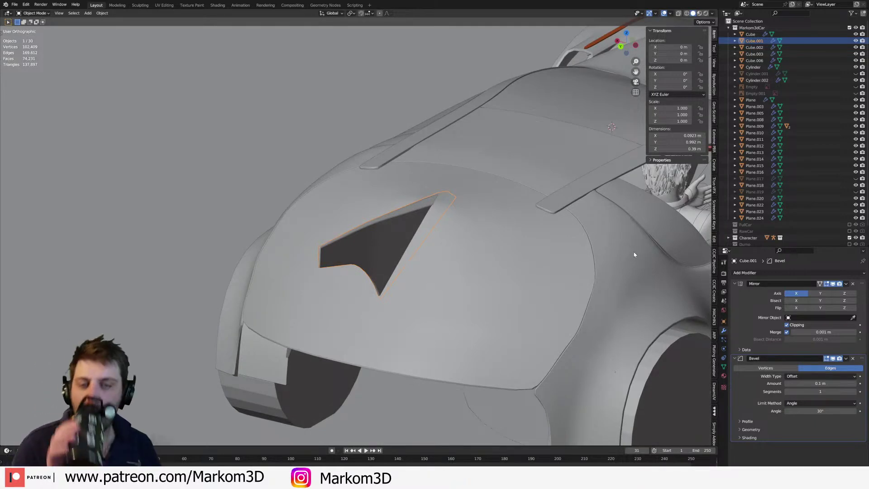
- Add a loop cut to the rear body panel and slide it by about 0.73 toward the panel's outer edge
middle_drag(426, 283, 326, 290)
click(293, 276)
scroll(325, 308, up, 3)
scroll(325, 306, down, 4)
key(Tab)
scroll(301, 304, up, 1)
scroll(300, 304, up, 3)
alt+click(346, 233)
click(311, 220)
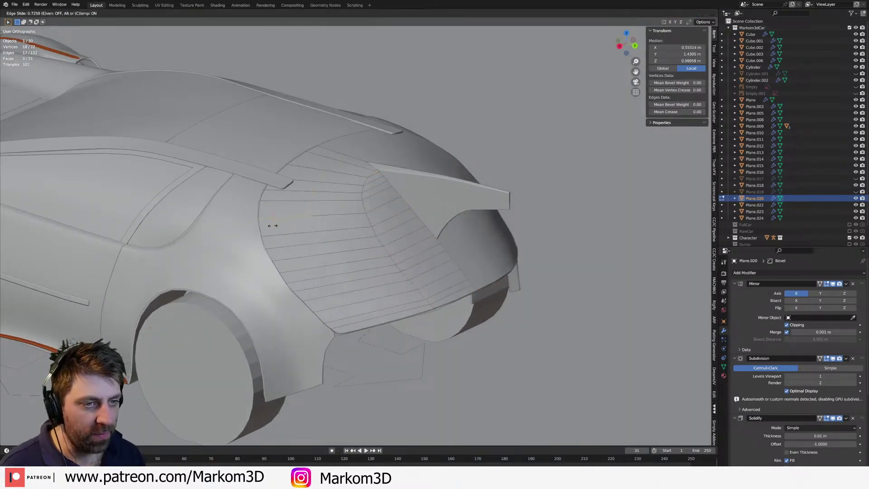
click(273, 226)
key(3)
click(345, 223)
shift+click(378, 216)
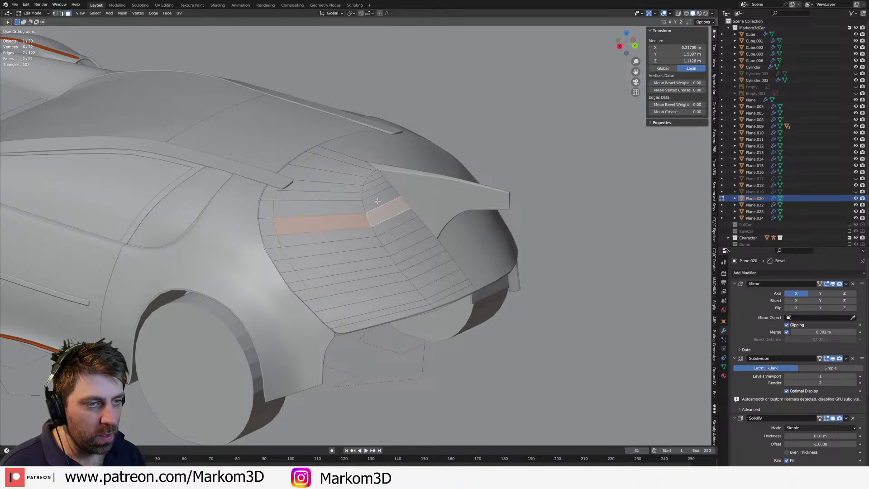
middle_drag(374, 211, 380, 234)
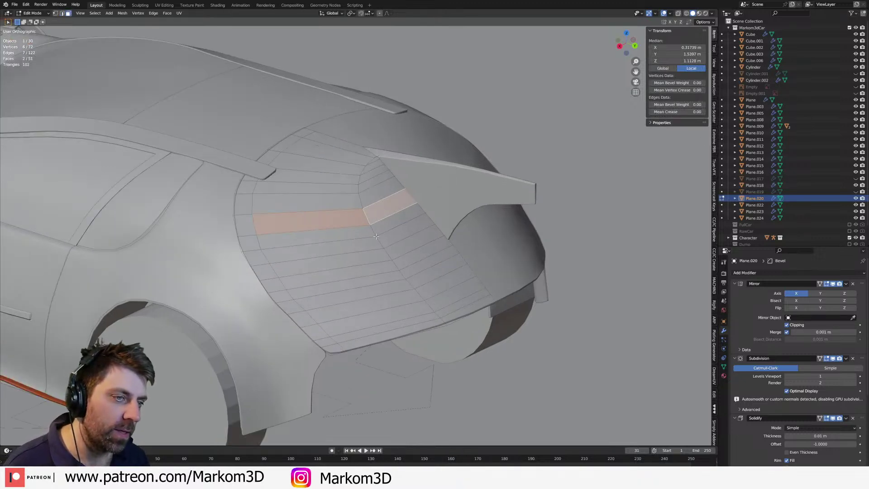
mouse_move(375, 236)
middle_down()
mouse_move(362, 240)
mouse_move(389, 228)
middle_up()
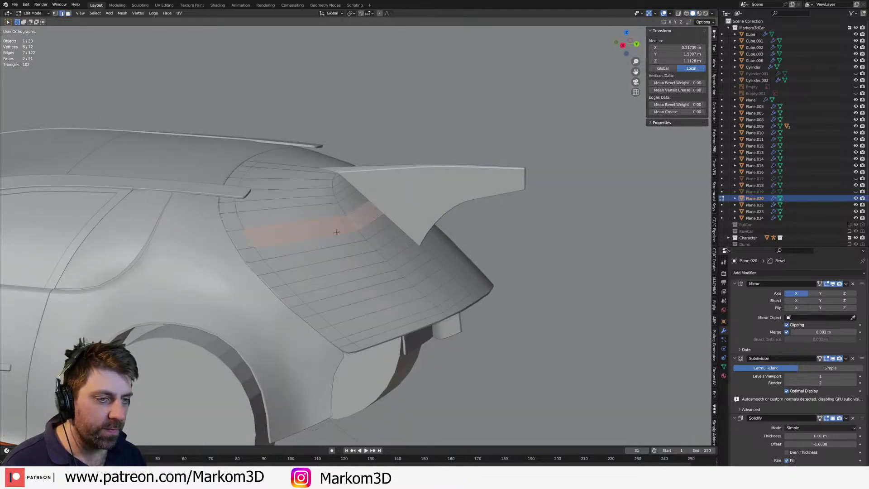
key(2)
click(378, 221)
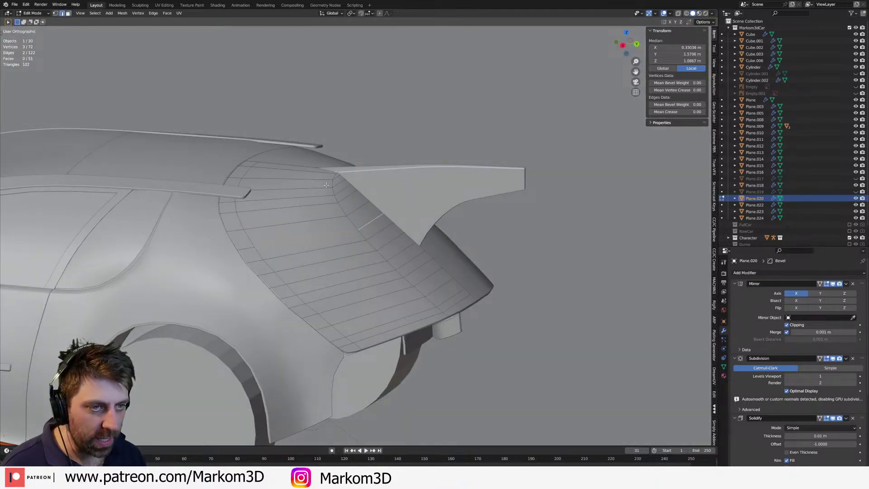
- Try to bevel the rear panel's inner edge loop and shift it along X
middle_drag(332, 235, 410, 263)
alt+click(416, 265)
key(ctrl+b)
right_click(431, 275)
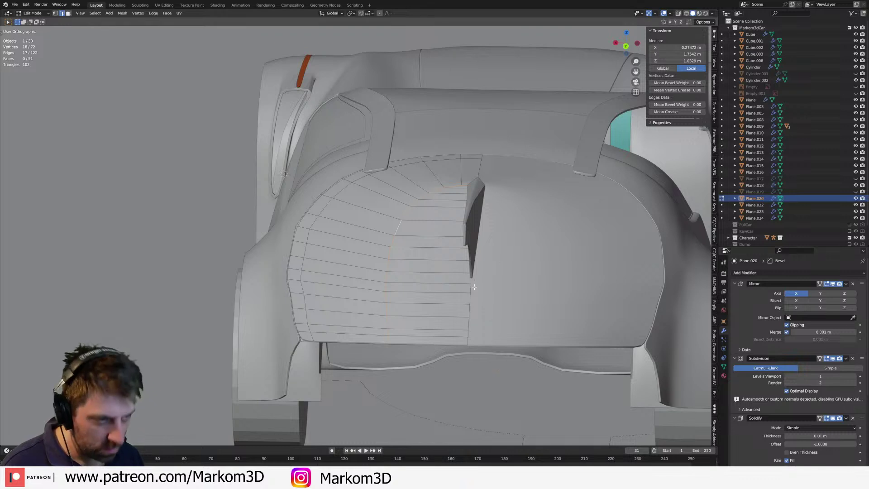
key(g)
key(x)
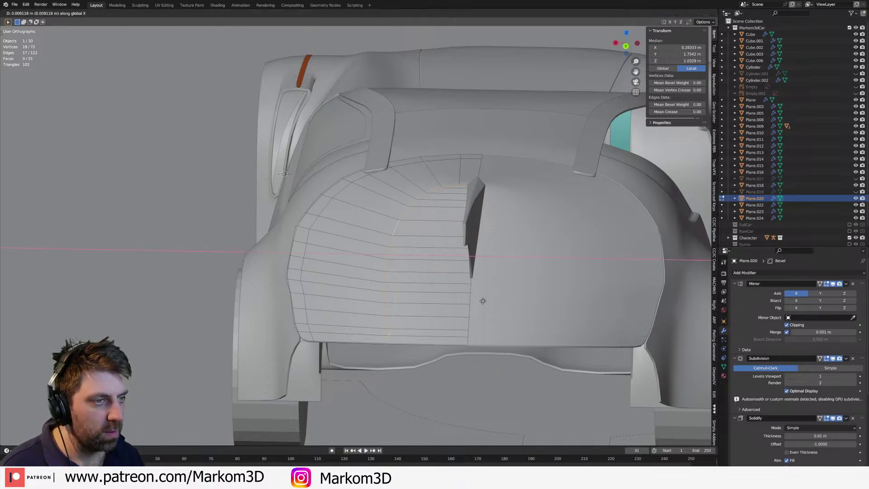
right_click(576, 266)
- Try moving the whole rear panel mesh along X and bevelling all its edges in wireframe view
key(z)
click(530, 262)
key(a)
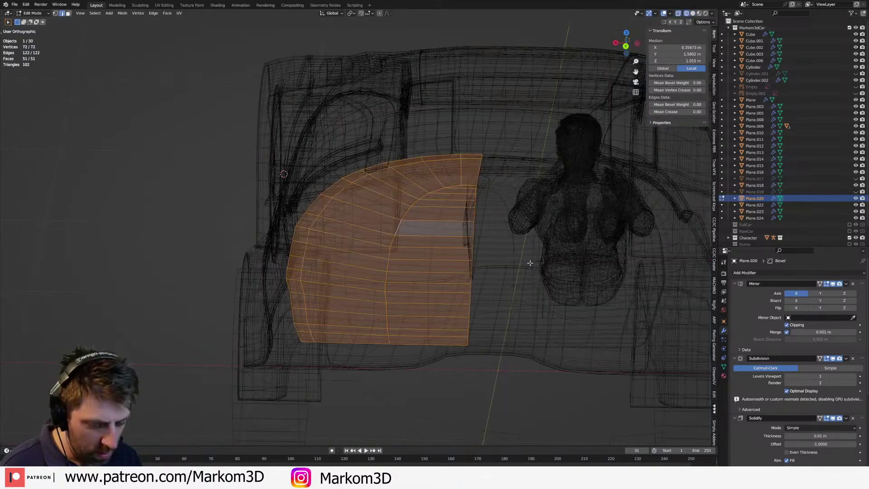
key(g)
key(x)
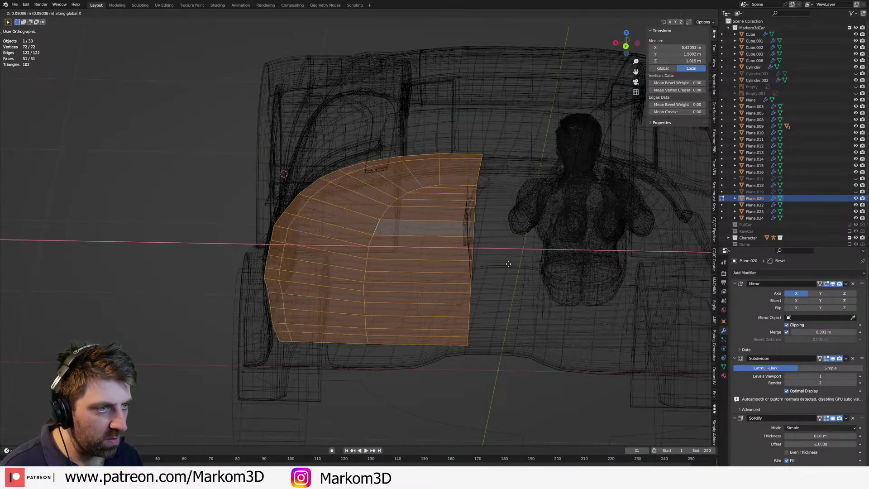
right_click(527, 272)
key(ctrl+b)
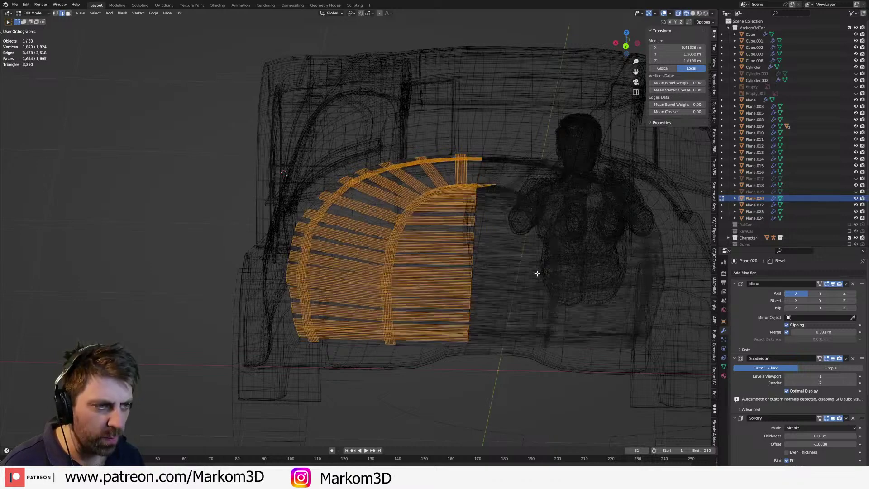
right_click(531, 272)
middle_drag(508, 267, 521, 264)
key(shift+z)
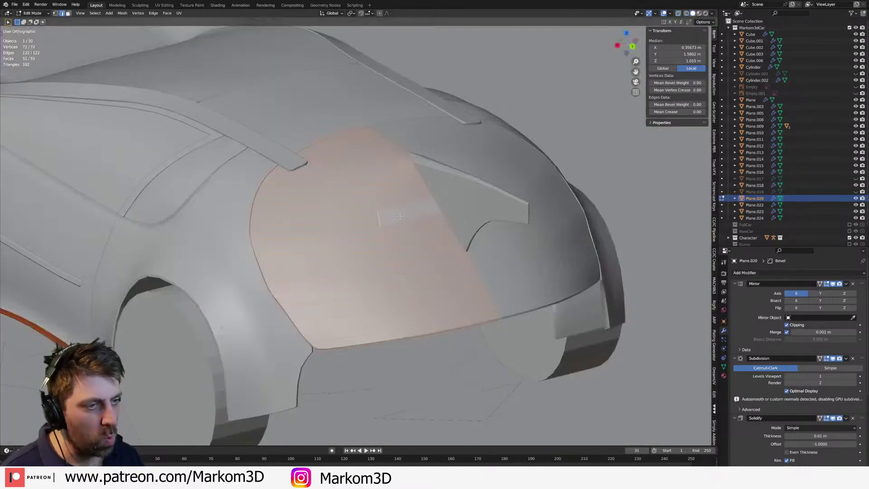
- Merge the rear panel's overlapping vertices by distance across the whole mesh in wireframe view
scroll(448, 250, up, 4)
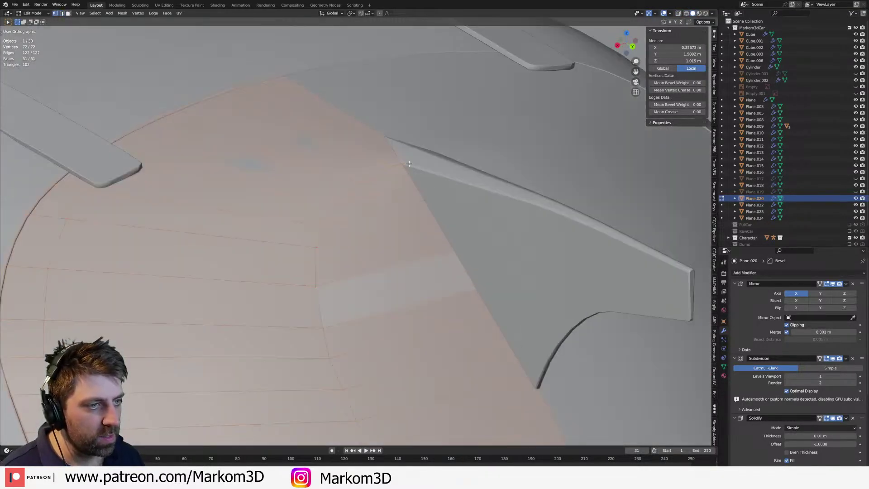
key(z)
click(385, 162)
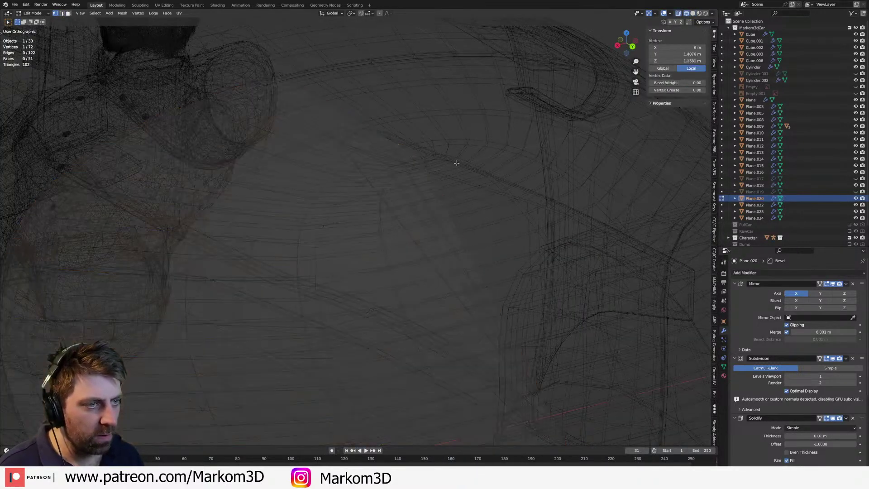
click(456, 162)
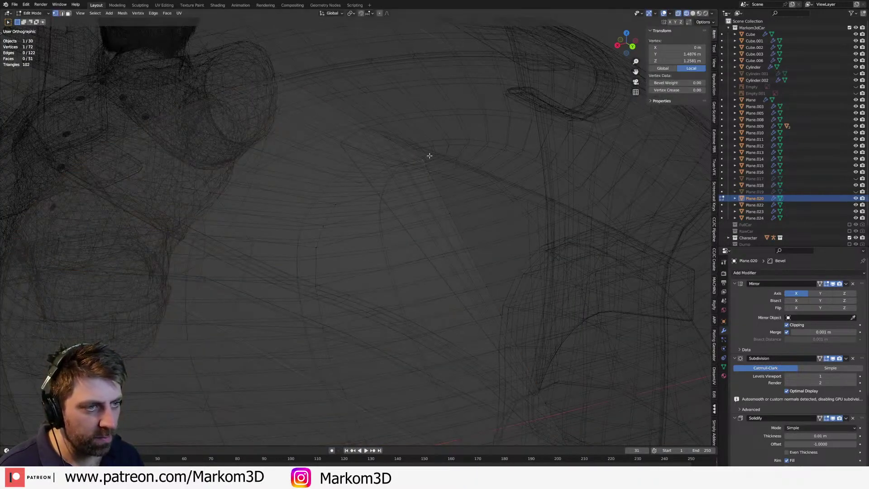
key(a)
key(m)
click(436, 160)
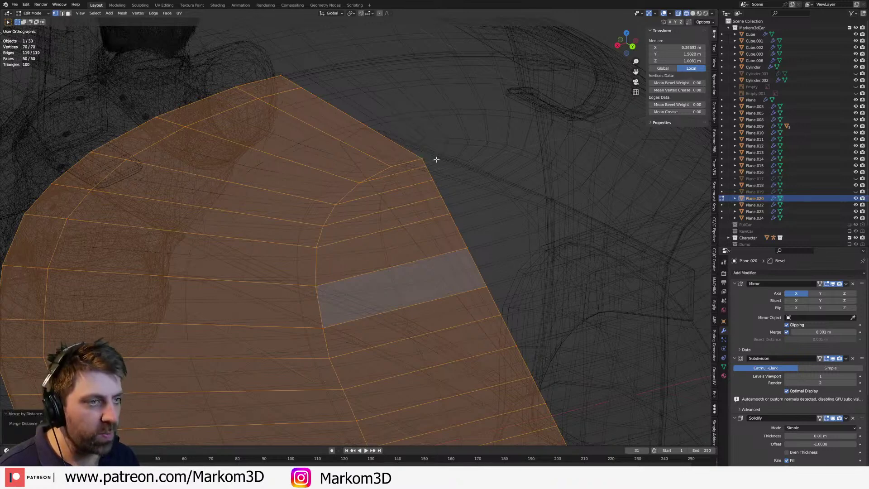
- Select the rear panel's inner curved edge path, starting from the centre-line vertex at the fin's base
click(427, 158)
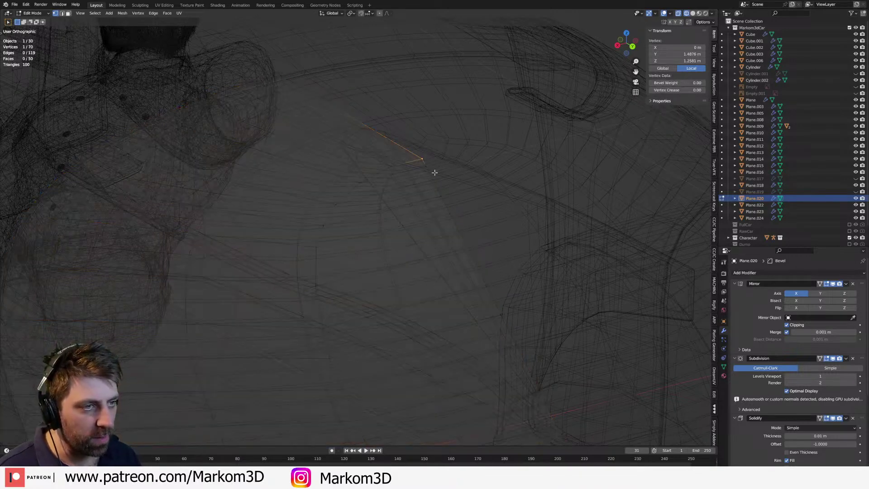
shift+click(403, 165)
alt+shift+click(376, 179)
alt+shift+click(352, 190)
shift+click(428, 169)
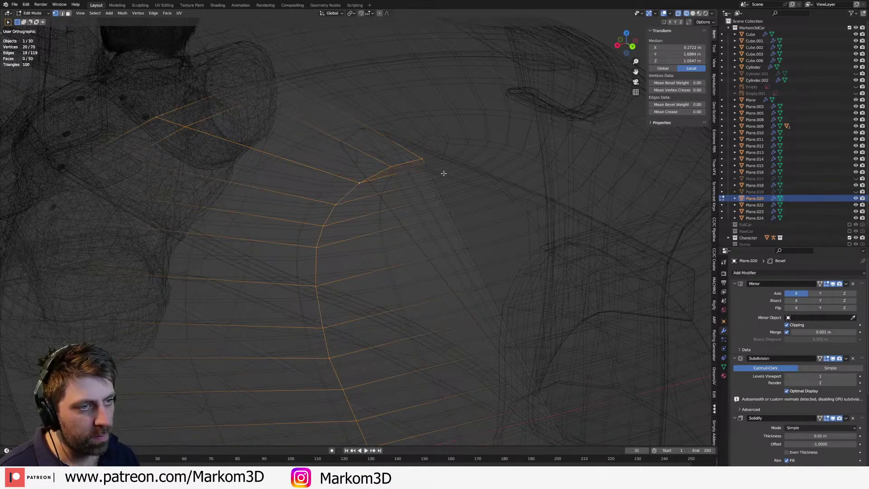
- Try to bevel the selected inner edges together with the stray upper edge, and undo it
key(ctrl+b)
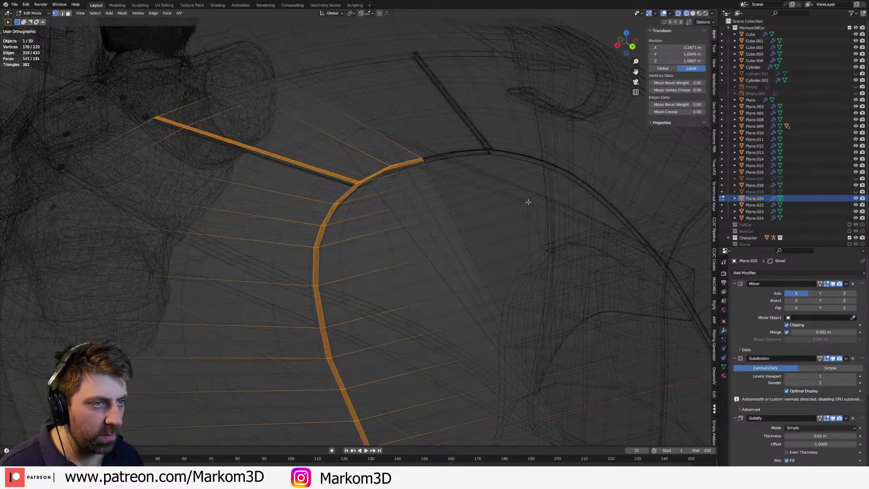
click(571, 218)
key(ctrl+z)
- Try bevelling only the rear panel's inner curved edge path without the stray upper edge, and undo the bevel
shift+click(170, 121)
shift+click(196, 127)
key(ctrl+b)
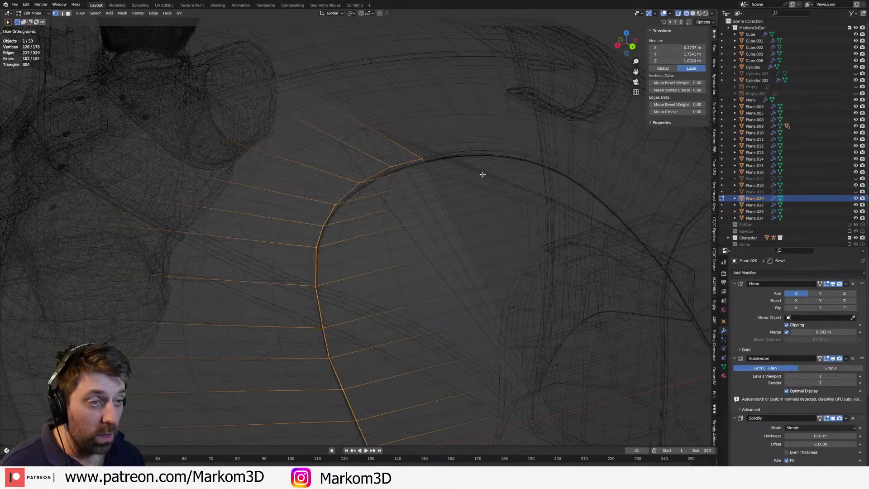
click(616, 212)
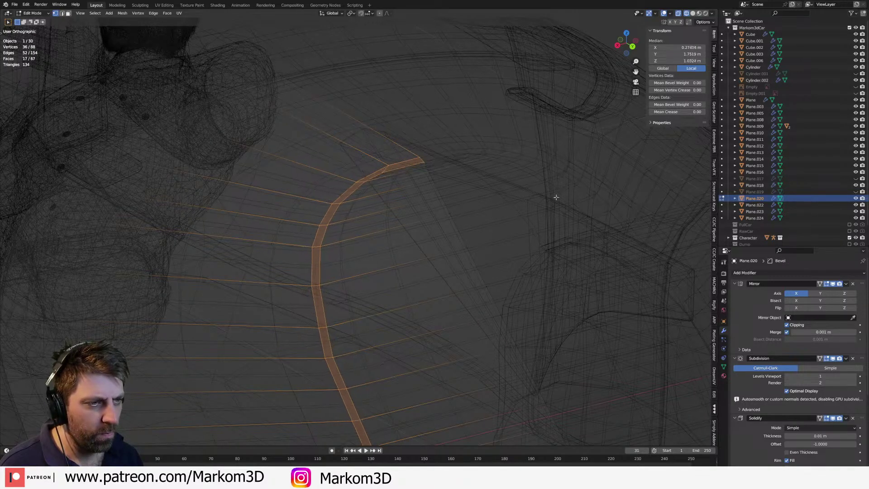
click(626, 208)
key(ctrl+z)
- Add a loop cut through the outer part of the rear panel in solid view and scale it up slightly
middle_drag(450, 199, 451, 203)
key(shift+z)
scroll(437, 231, down, 6)
middle_drag(398, 226, 427, 228)
scroll(407, 224, up, 4)
key(ctrl+r)
click(268, 187)
right_click(267, 186)
middle_drag(267, 186, 486, 272)
key(s)
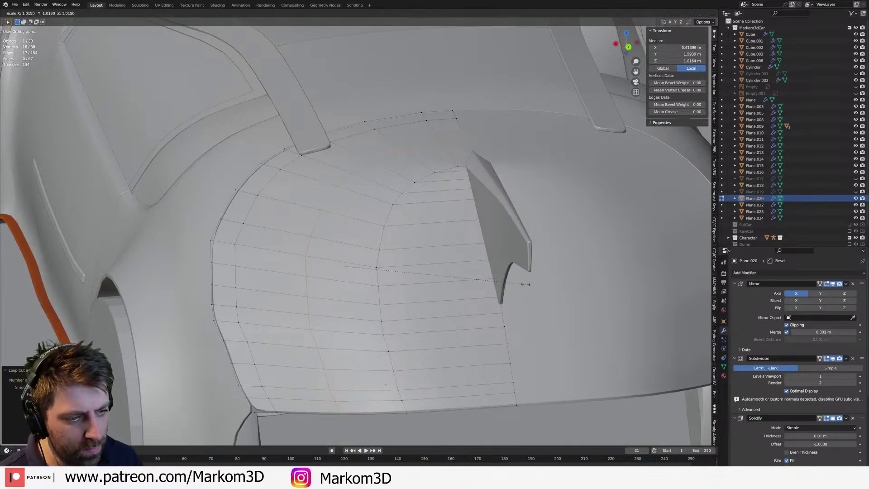
click(528, 283)
- Move the rear panel's new edge loop slightly back and down in the right side view, and leave mesh editing
key(z)
mouse_move(529, 284)
middle_down()
mouse_move(524, 252)
mouse_move(519, 258)
middle_up()
key(KP_Decimal)
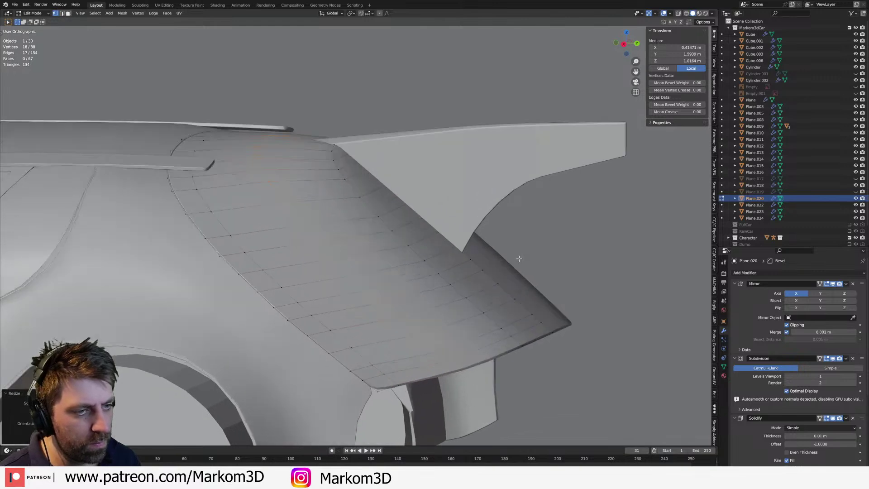
key(KP_3)
key(g)
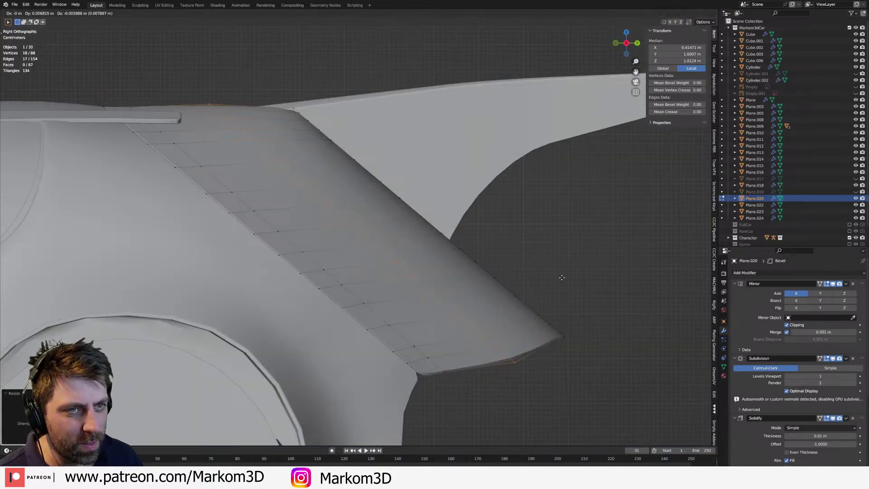
click(569, 293)
middle_drag(570, 295, 484, 238)
scroll(495, 301, down, 2)
key(Tab)
- Delete the entire rear panel beneath the fin
click(484, 240)
key(KP_3)
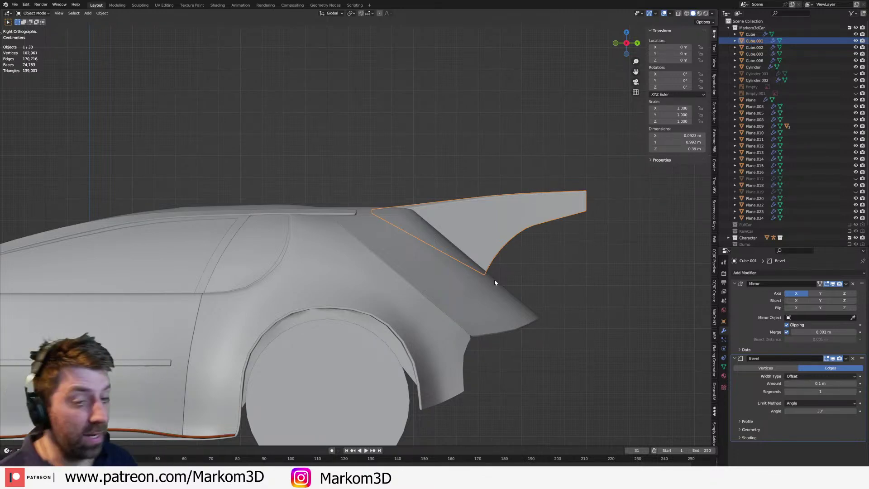
scroll(494, 280, down, 5)
middle_drag(416, 252, 346, 266)
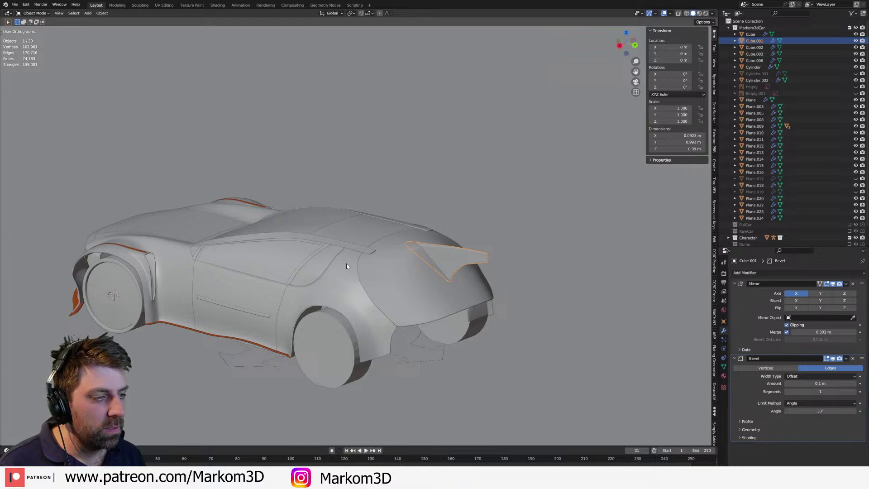
click(430, 288)
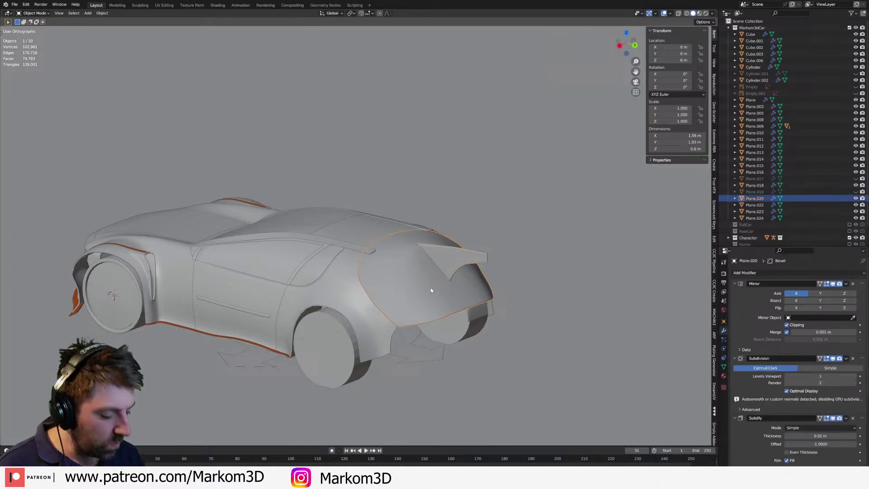
key(Delete)
mouse_move(431, 287)
middle_down()
mouse_move(388, 290)
mouse_move(444, 286)
middle_up()
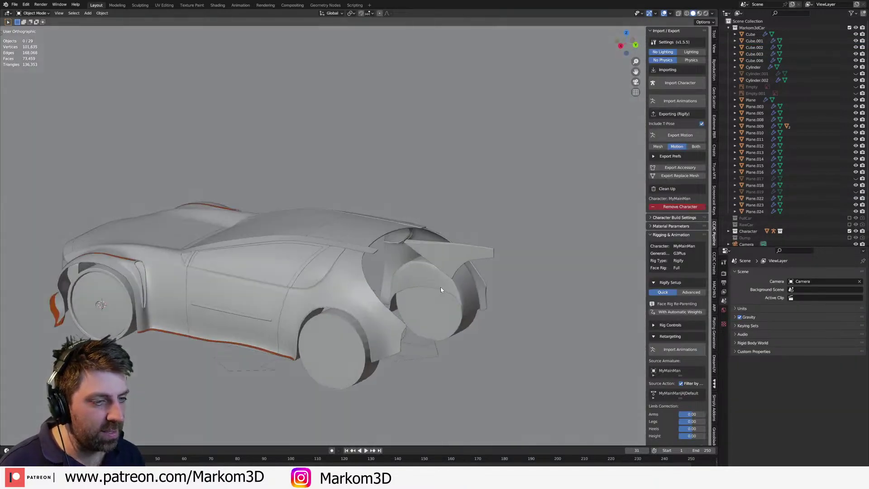
- Extrude the rear quarter body's open back edge loop about 0.35 m rearwards along the Y axis
click(381, 289)
key(Tab)
scroll(381, 288, up, 4)
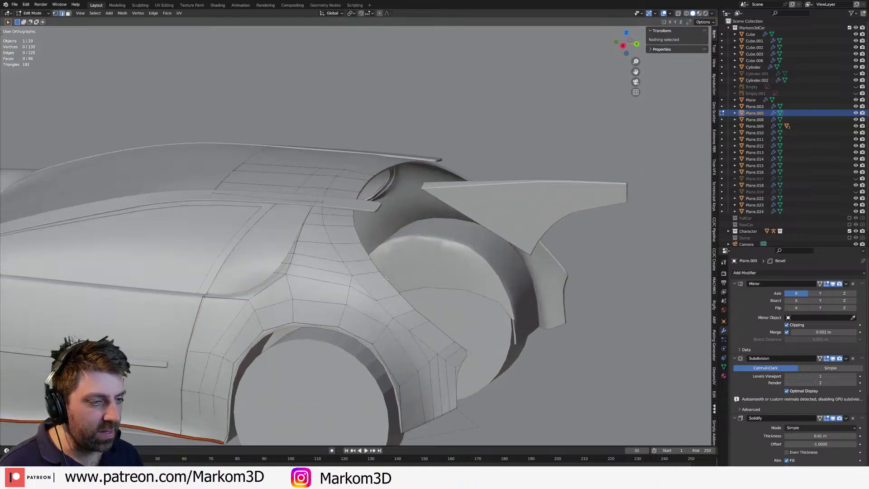
alt+click(425, 291)
key(KP_3)
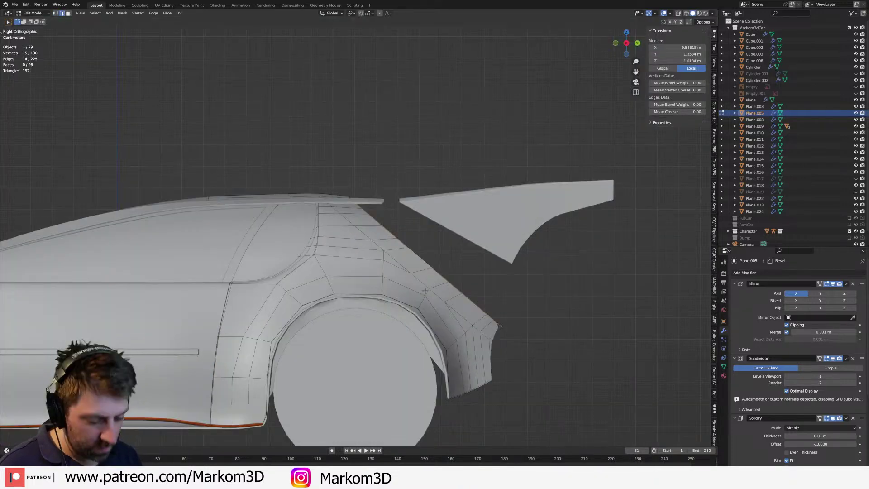
key(e)
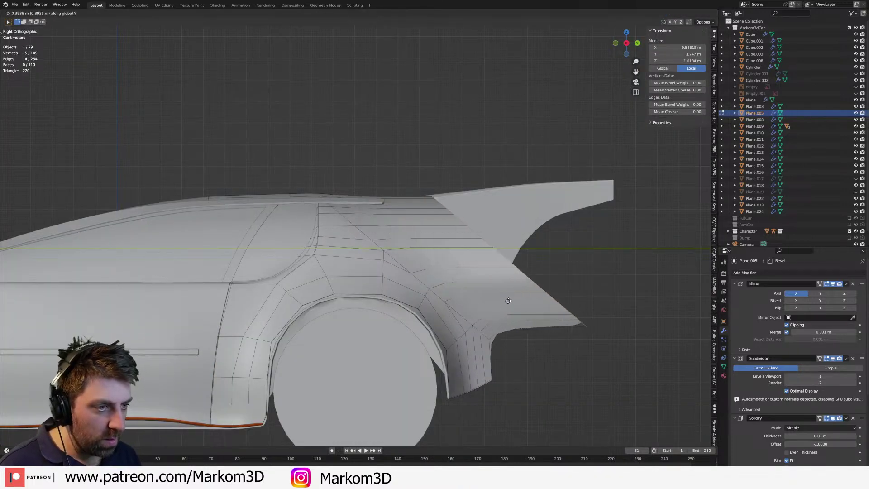
click(503, 302)
- Scale the extruded back edge loop down along Y to make its slope steeper
key(s)
key(y)
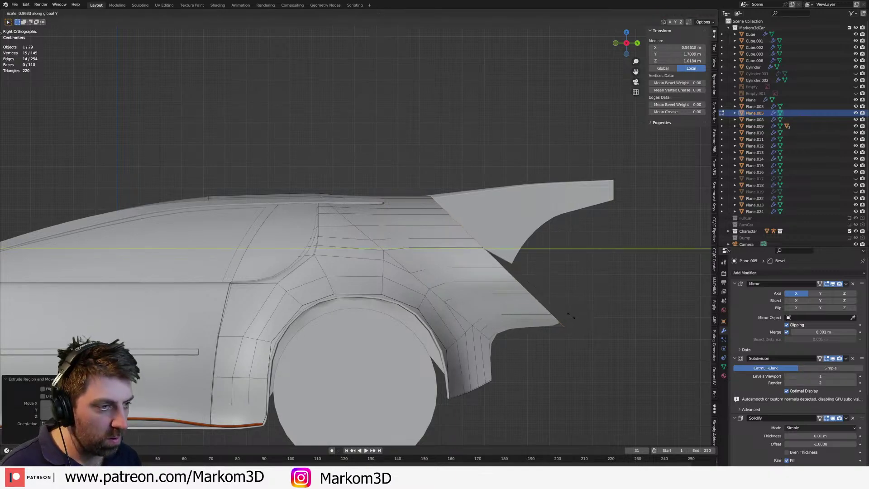
click(516, 289)
mouse_move(564, 302)
middle_down()
mouse_move(528, 316)
mouse_move(554, 315)
middle_up()
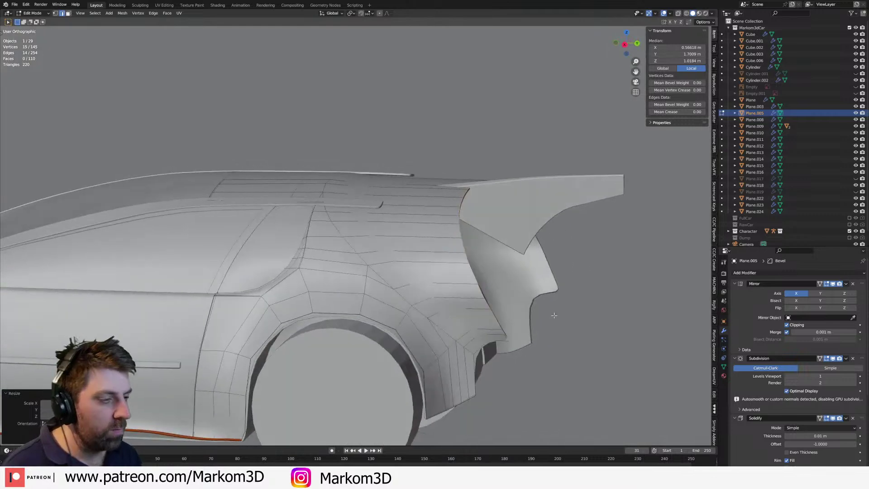
- Select the edge loop along the rear quarter body's lower rear notch
scroll(511, 308, down, 3)
middle_drag(511, 296, 495, 354)
alt+click(460, 350)
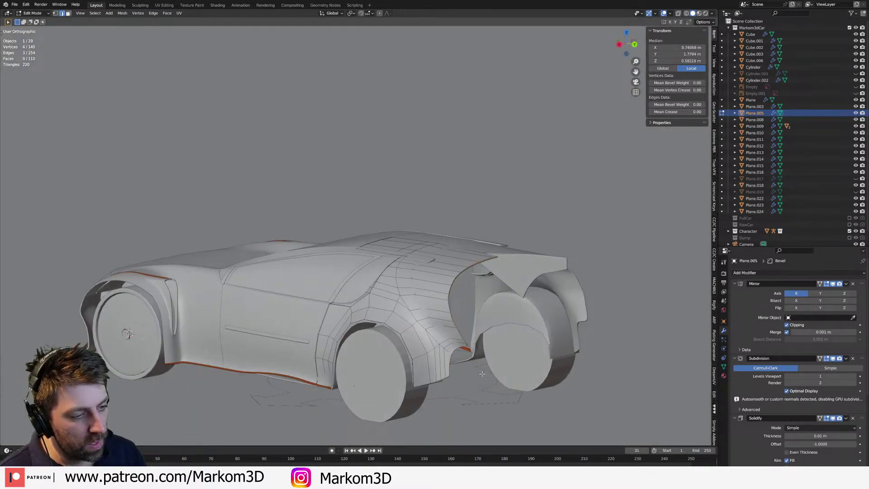
- Try duplicating the lower notch edges in place, and undo the duplicate
key(shift+d)
right_click(491, 380)
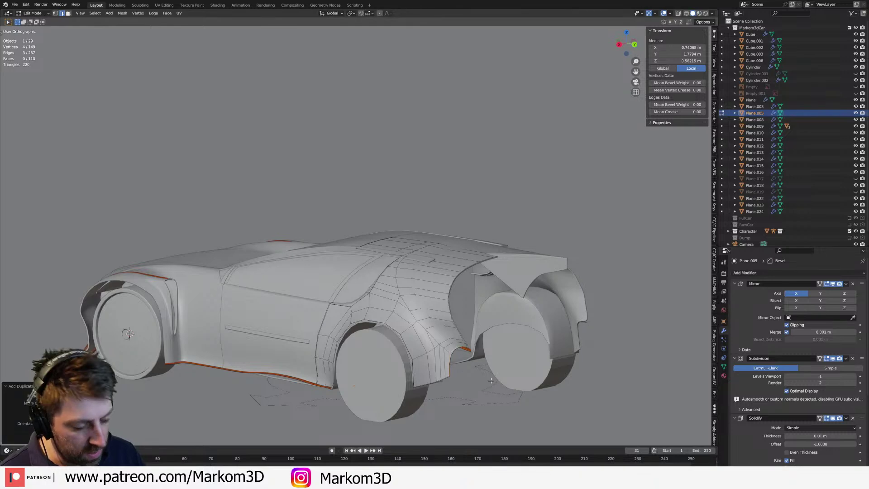
key(KP_7)
key(ctrl+z)
- Duplicate the lower notch edges in place and separate the copy into its own object
middle_drag(487, 188, 461, 272)
scroll(461, 271, up, 2)
scroll(466, 279, up, 3)
key(KP_3)
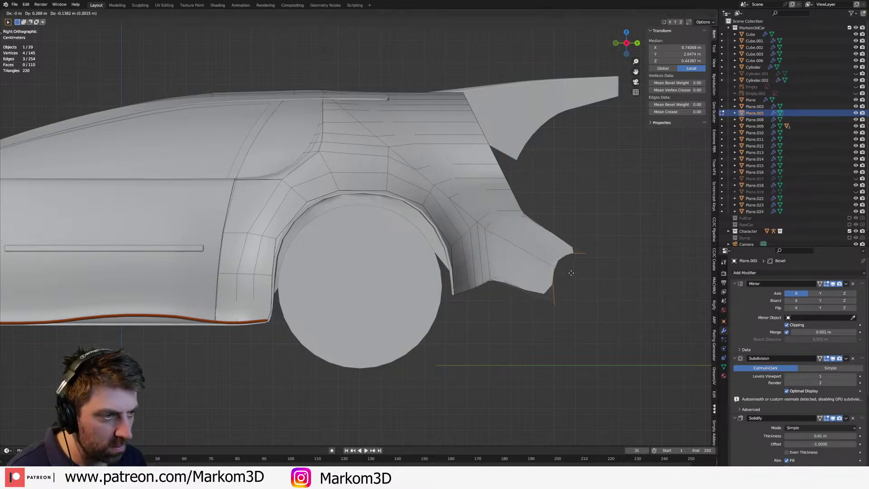
key(shift+d)
right_click(552, 267)
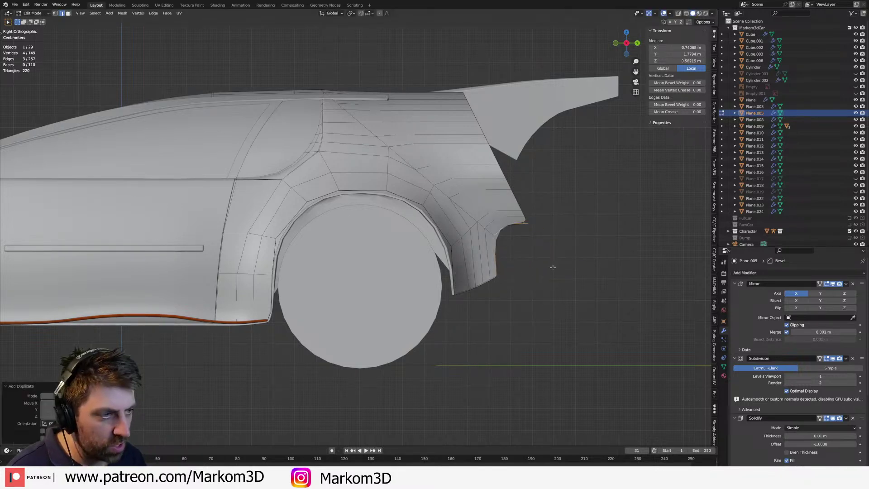
key(p)
click(552, 266)
- Select the separated notch edge object and open its mesh for editing
key(Tab)
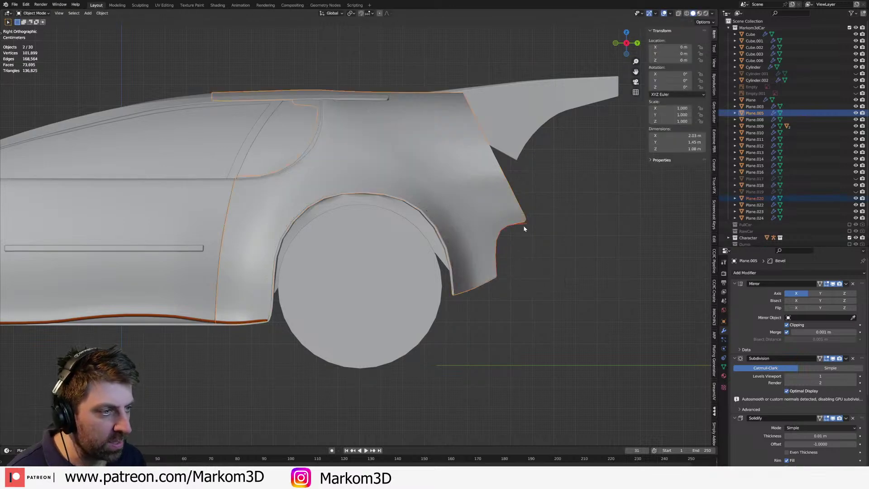
click(524, 228)
key(Tab)
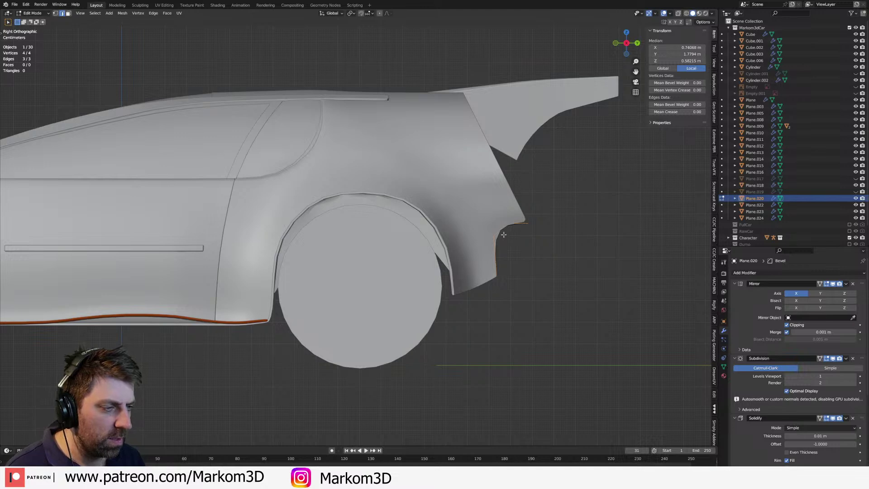
- Extrude the rear bumper piece's edges backward and move its outer edge down and back to form a rounded end profile
key(e)
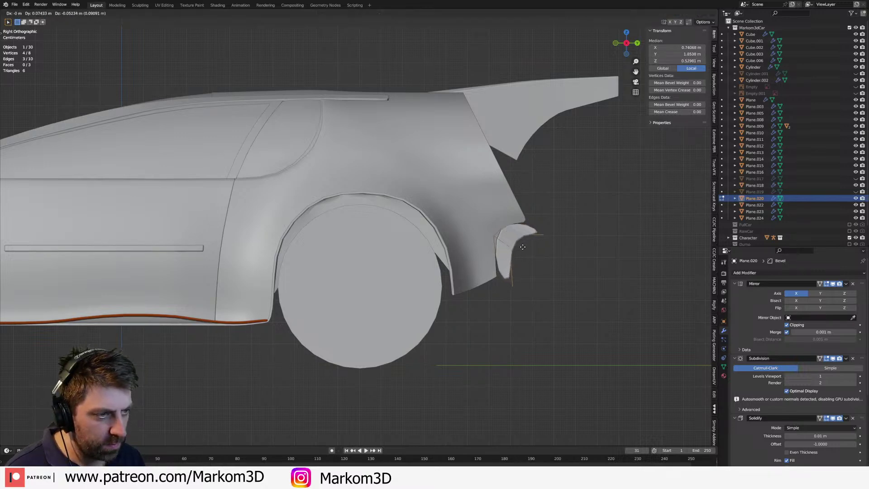
click(519, 247)
click(520, 247)
key(g)
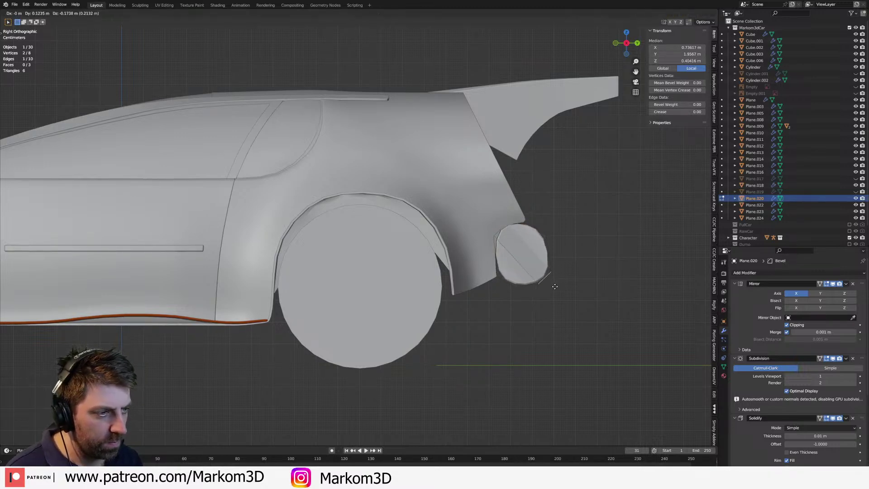
click(556, 285)
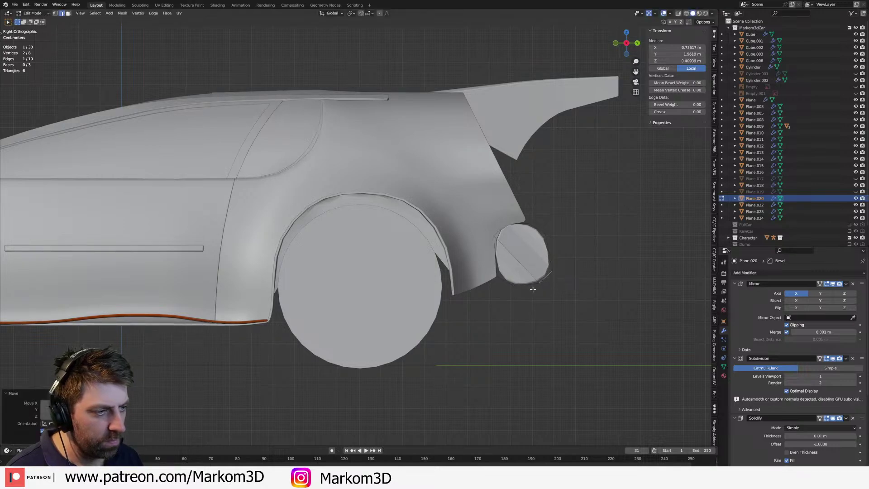
- Extrude the rounded bumper end profile along X to the car's centre line to form a full-width bar
key(a)
middle_drag(525, 286, 408, 279)
alt+click(267, 292)
scroll(299, 311, down, 4)
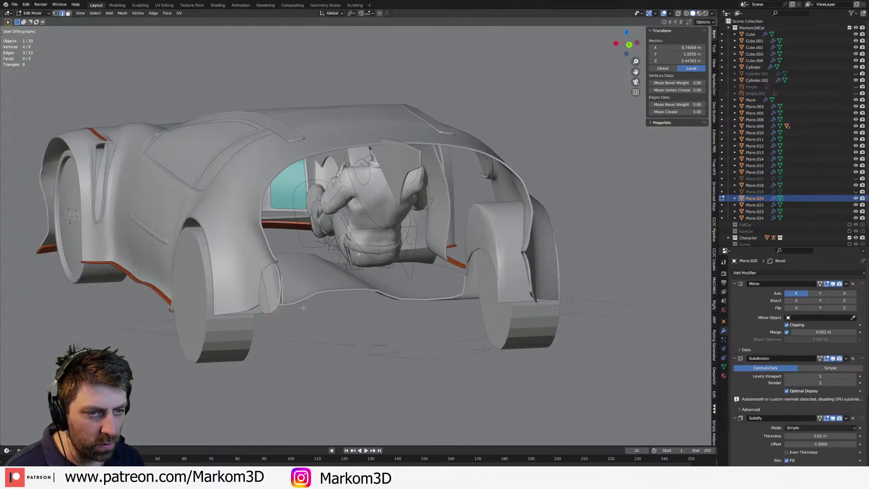
key(e)
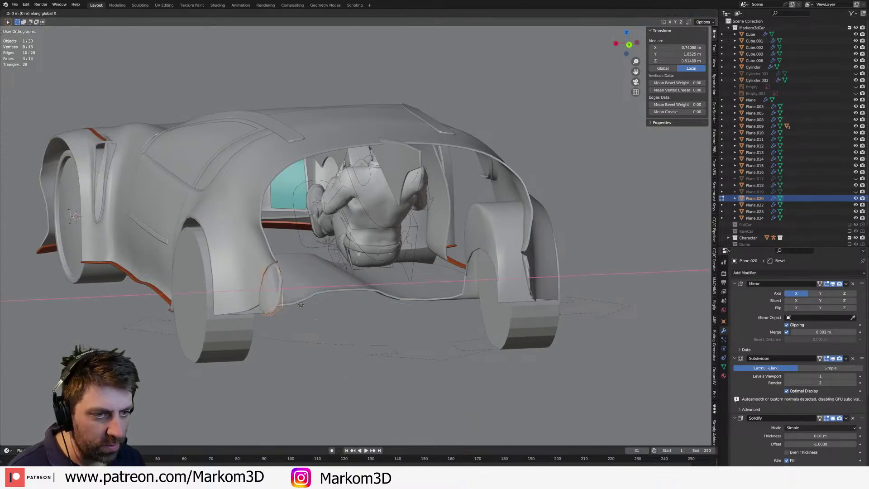
click(396, 305)
- Recalculate the normals of the entire bumper mesh
key(a)
middle_drag(396, 306, 435, 324)
scroll(823, 333, down, 5)
scroll(434, 324, up, 1)
scroll(435, 323, up, 2)
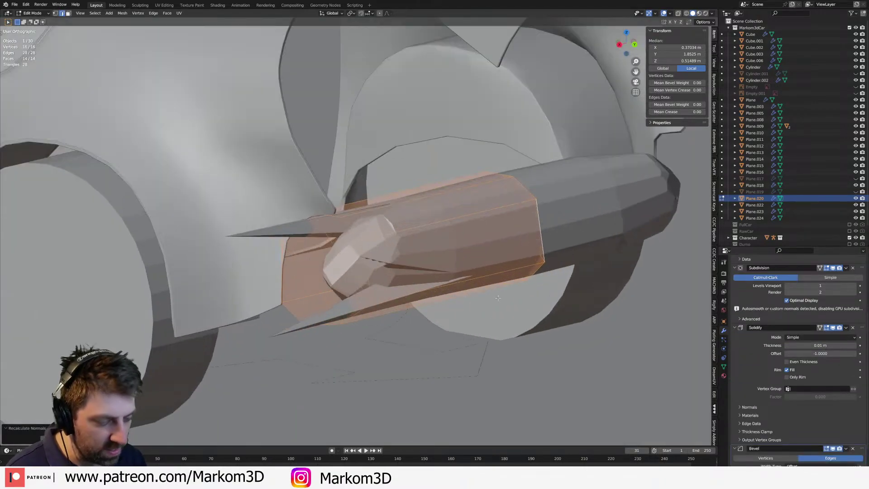
- Select the three inner cap faces at the bumper's mirror centre in wireframe view and delete them
key(shift+z)
key(3)
key(alt+a)
click(506, 222)
shift+click(520, 204)
shift+click(519, 205)
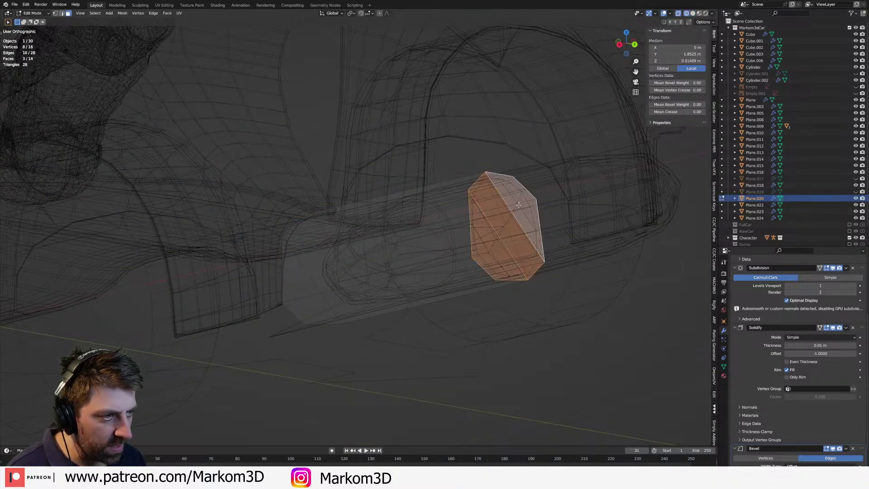
key(x)
click(495, 142)
key(shift+z)
- Leave the bumper mesh and hide the ground plane beneath the car
mouse_move(495, 142)
middle_down()
mouse_move(473, 244)
mouse_move(496, 213)
middle_up()
click(495, 213)
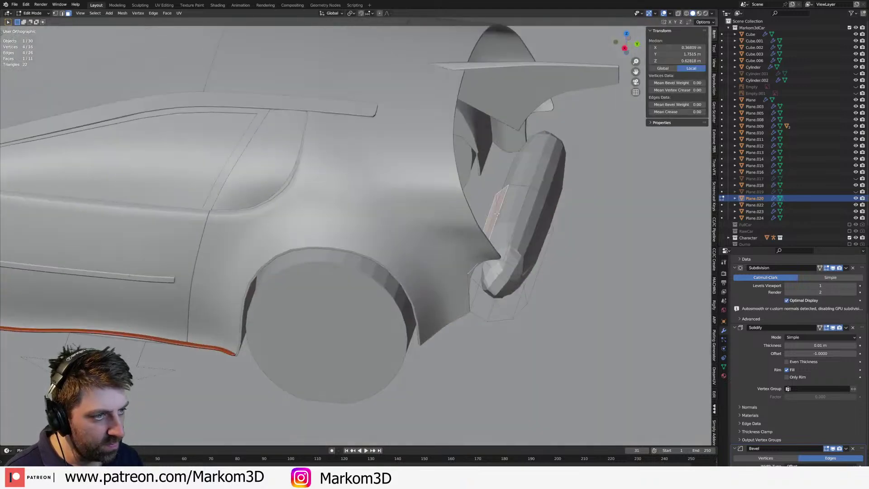
key(KP_Decimal)
scroll(577, 149, down, 6)
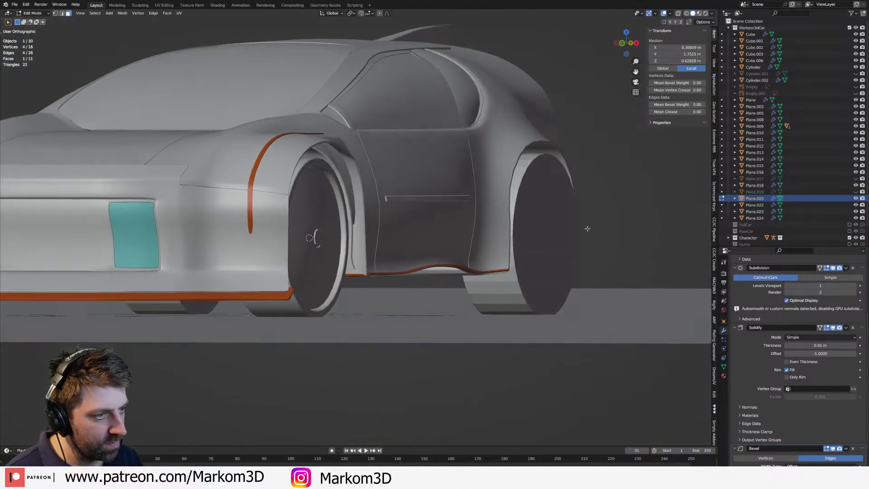
key(Tab)
click(546, 339)
key(h)
- Edit the rear bumper mesh again and delete its unwanted elements
middle_drag(533, 338, 451, 304)
click(438, 306)
key(Tab)
scroll(471, 272, up, 2)
shift+click(471, 272)
key(x)
click(519, 231)
click(358, 345)
key(x)
click(359, 344)
click(520, 245)
key(x)
click(500, 277)
key(Tab)
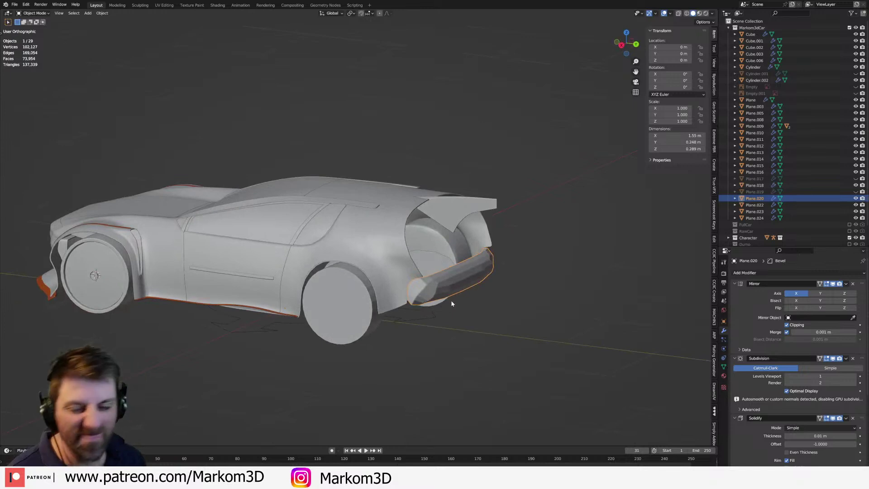
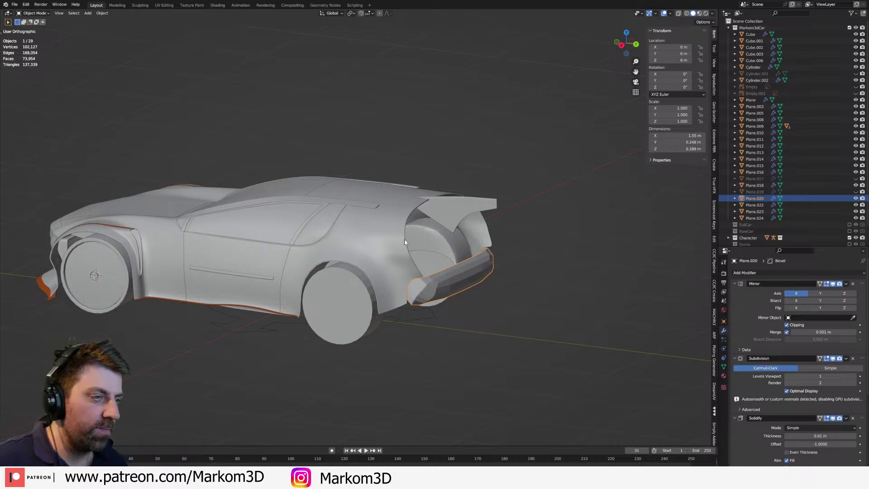
- Delete the rear bumper object
key(Delete)
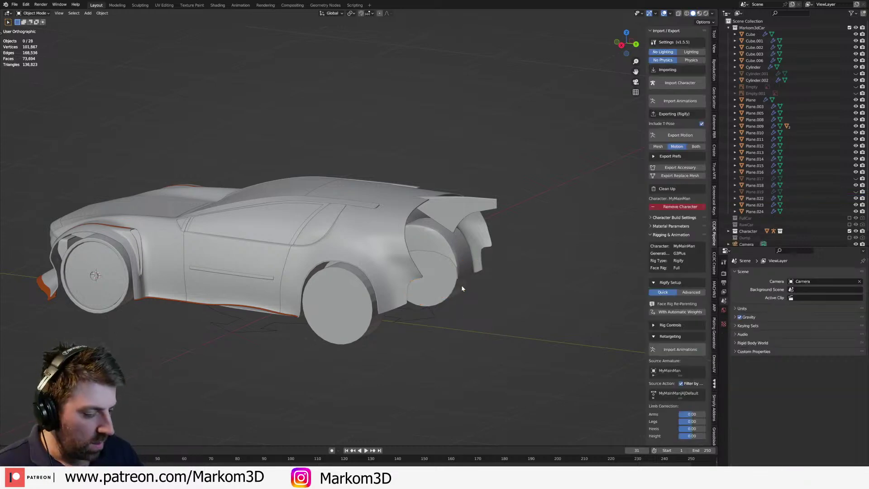
scroll(468, 286, down, 3)
mouse_move(468, 286)
middle_down()
mouse_move(454, 282)
mouse_move(460, 301)
mouse_move(472, 292)
middle_up()
scroll(473, 293, up, 4)
- Delete the rearmost vertex loop of the rear body shell and select its new open rear edge loop in side view
click(406, 296)
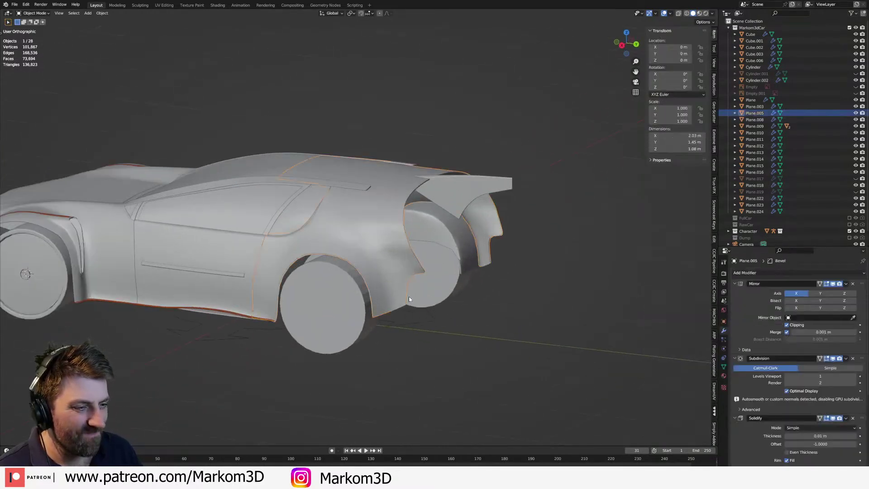
key(Tab)
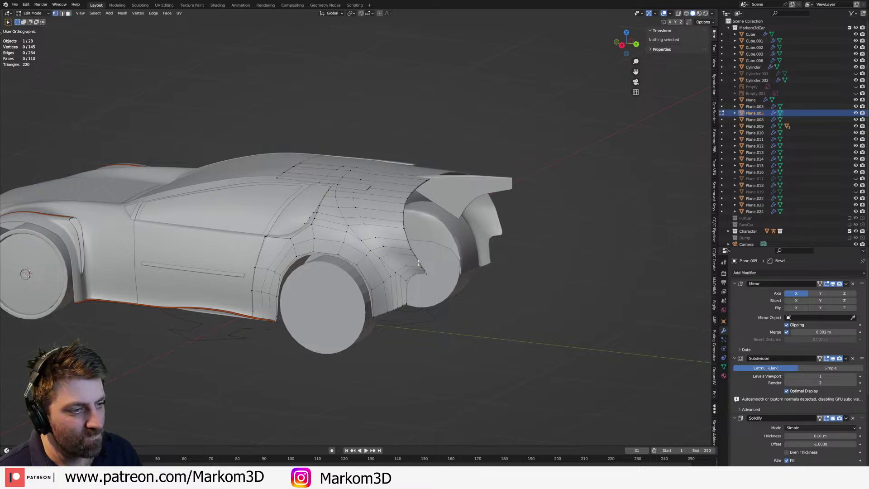
alt+click(418, 263)
key(x)
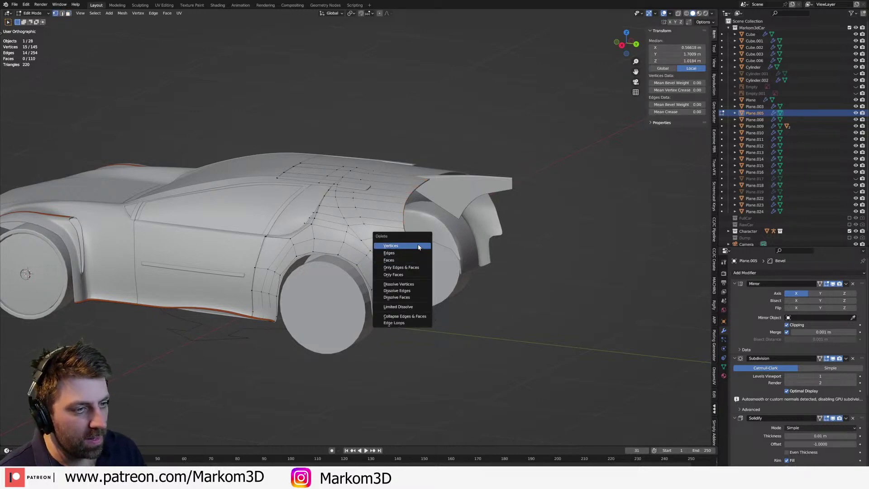
click(419, 247)
alt+click(386, 248)
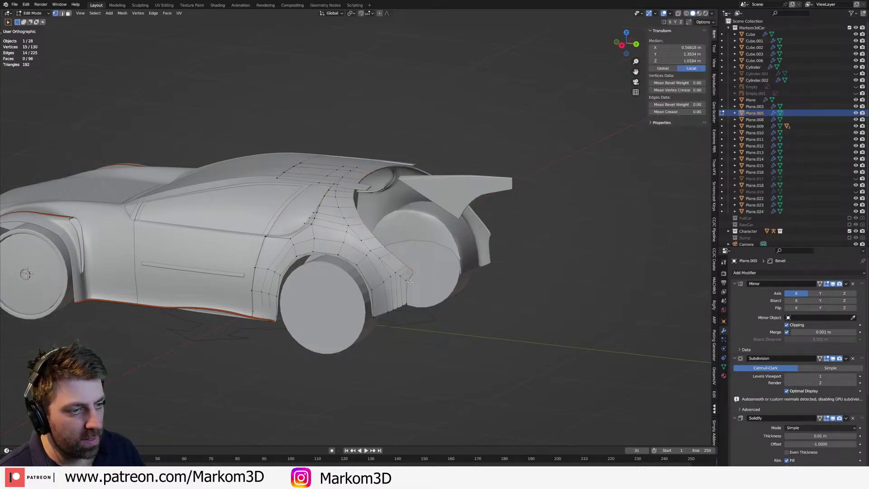
key(KP_3)
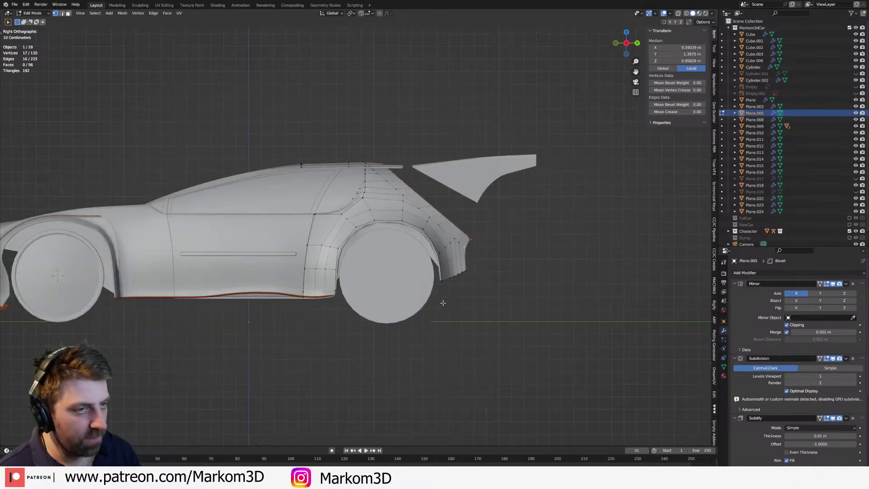
- Extrude the body shell's rear edge loop about 0.37 m along Y and flatten it by scaling along Y
key(e)
key(y)
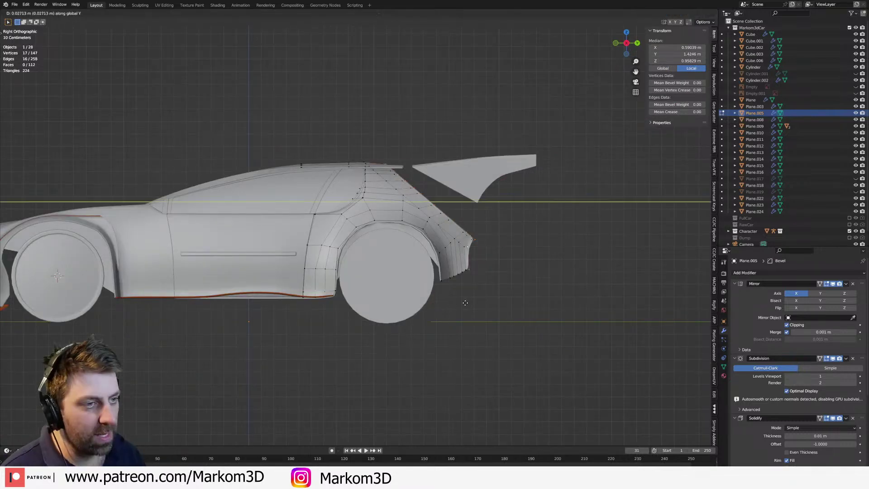
click(490, 304)
key(s)
key(y)
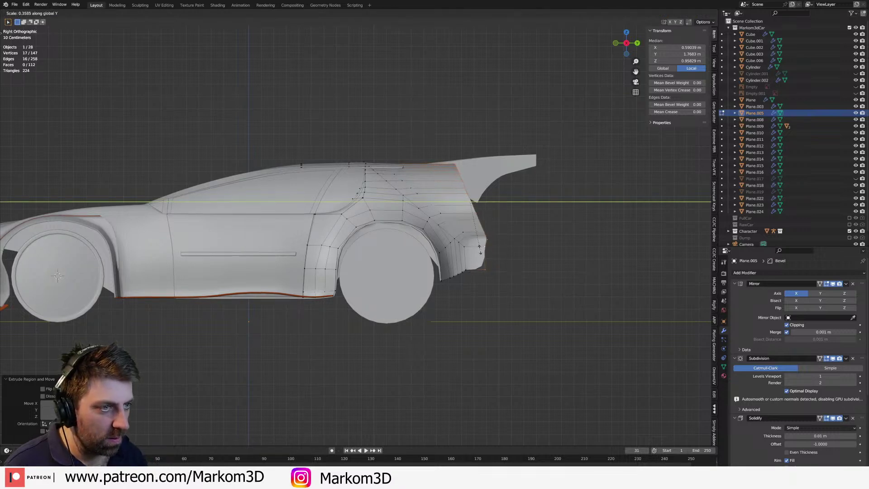
click(504, 267)
- Try moving the lower rear corner vertex of the body shell down in side view, and undo the move
key(Tab)
scroll(504, 267, down, 2)
mouse_move(504, 268)
middle_down()
mouse_move(479, 280)
mouse_move(513, 276)
mouse_move(504, 280)
middle_up()
key(Tab)
scroll(497, 290, up, 4)
click(484, 274)
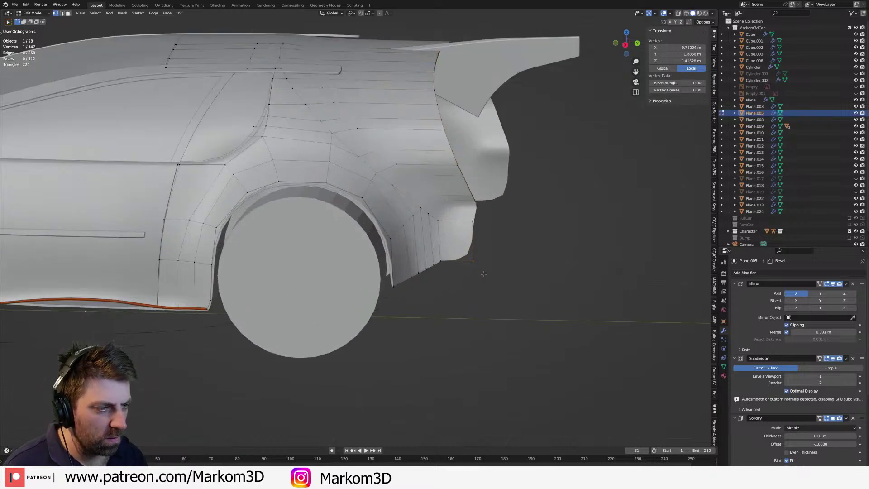
key(KP_3)
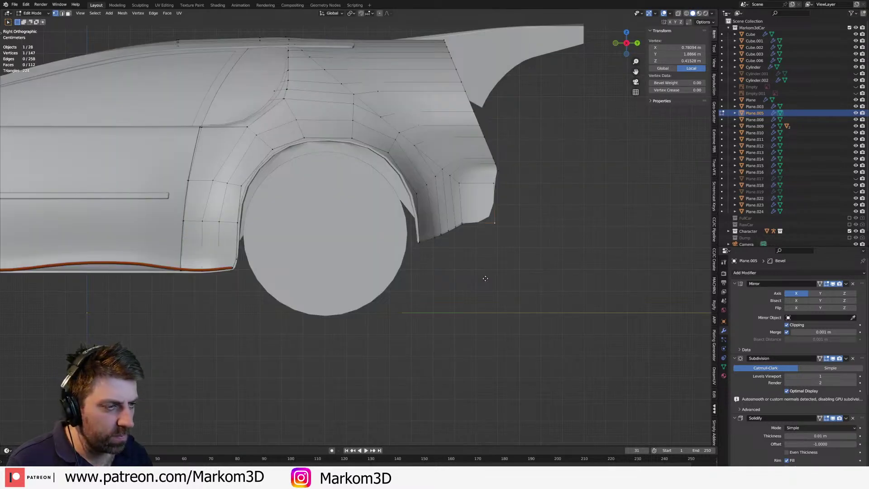
key(g)
click(461, 257)
key(ctrl+z)
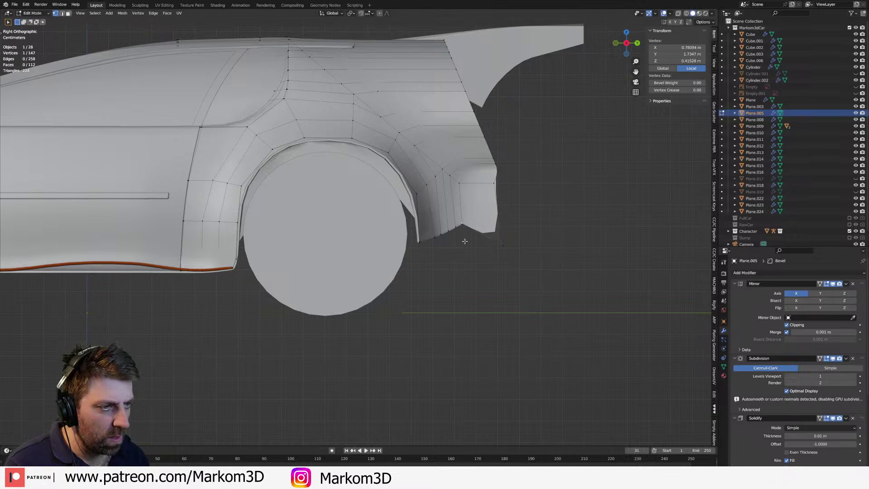
scroll(465, 236, up, 6)
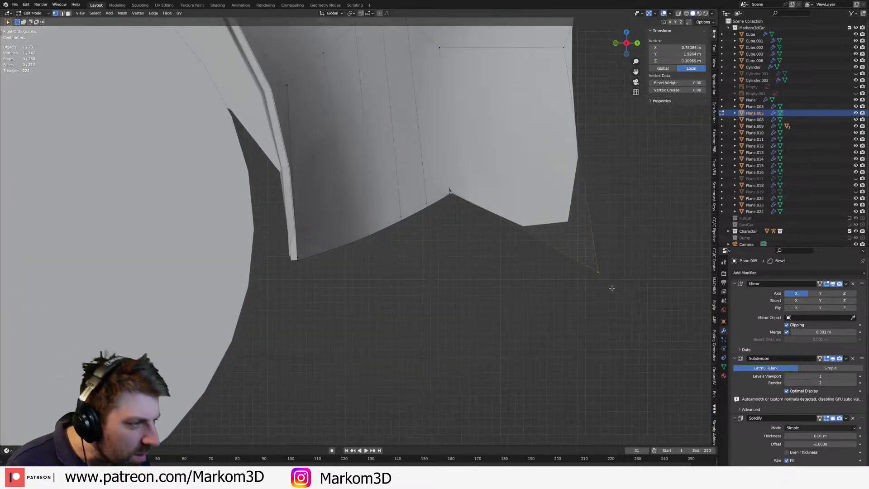
key(ctrl+z)
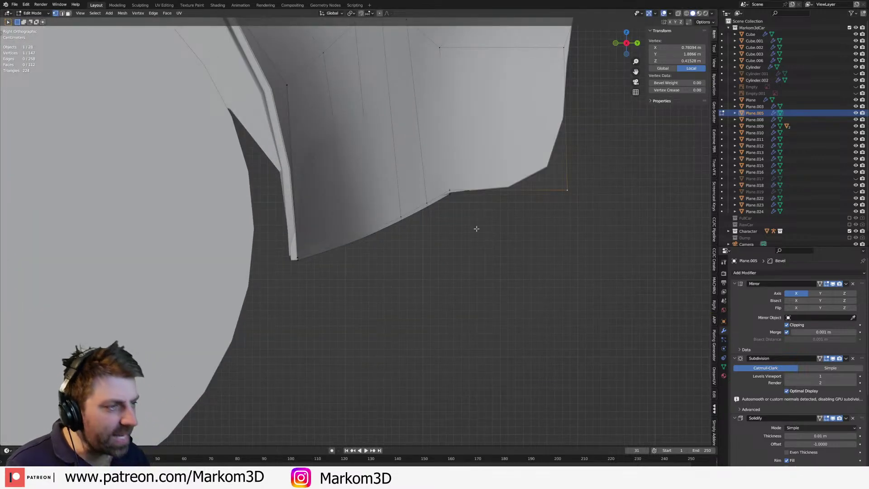
- Undo the scaling and extrusion of the body shell's rear edge loop
key(ctrl+z)
key(ctrl+z)
key(ctrl+z)
key(ctrl+z)
key(ctrl+z)
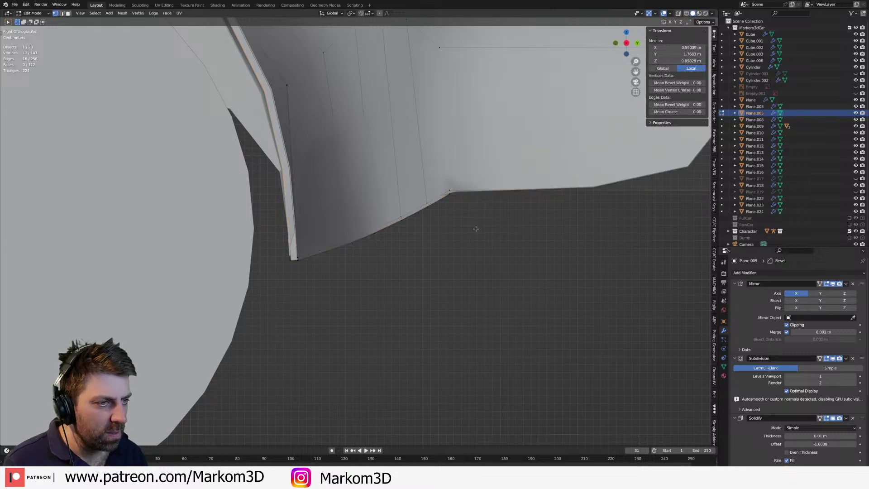
- Add the missed bottom corner vertex to the rear edge selection and extrude it about 0.16 m along Y
scroll(457, 194, up, 4)
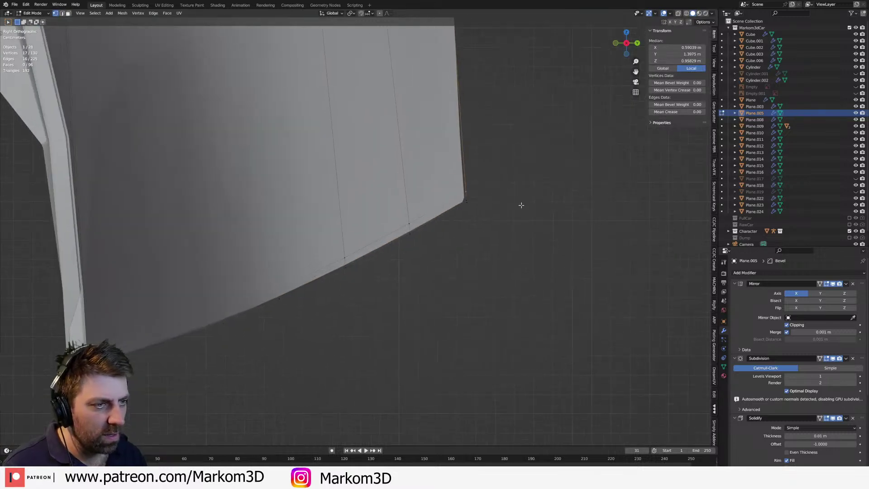
shift+click(395, 191)
shift+click(392, 185)
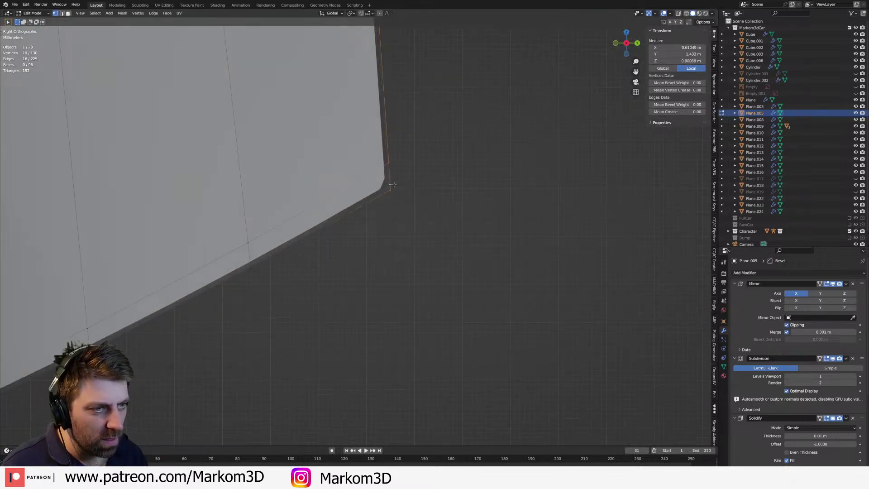
scroll(438, 211, down, 12)
scroll(469, 225, up, 2)
key(e)
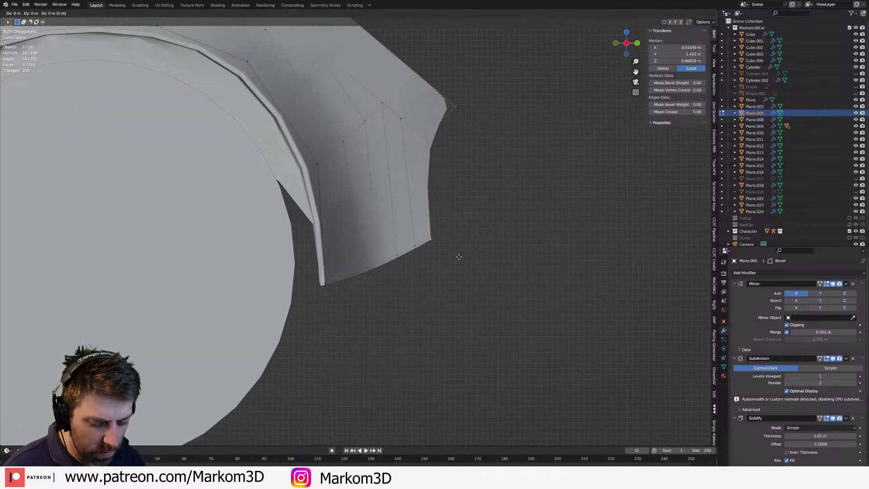
key(y)
click(537, 260)
- Scale the extruded rear edge down along Y to straighten it, and move it farther back along Y
key(s)
key(y)
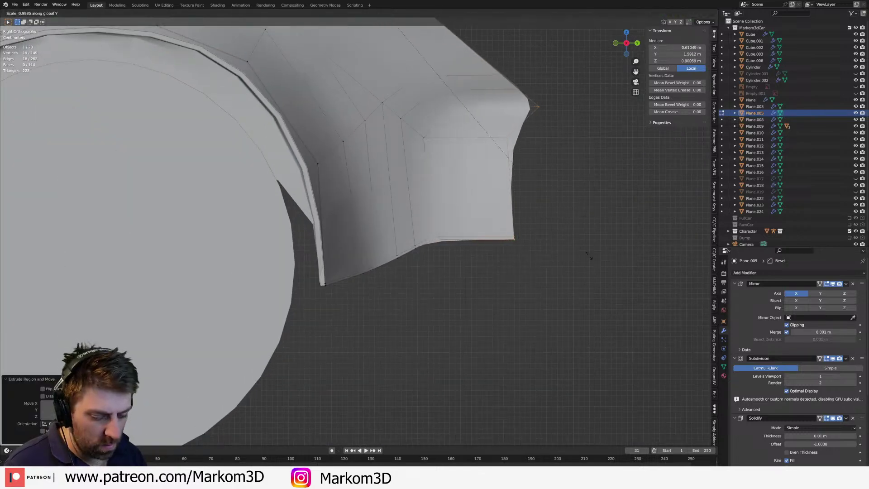
click(456, 172)
key(g)
key(y)
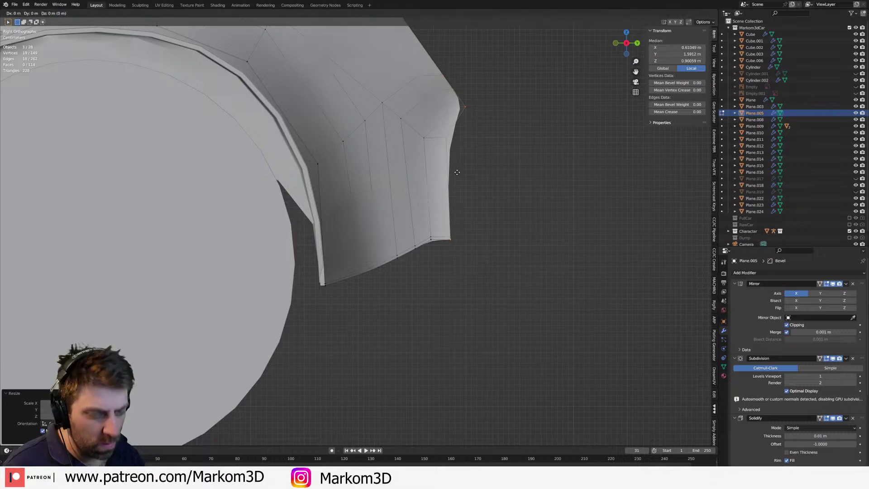
click(491, 175)
- Show the lower rear corner of the body shell in side view with wireframe shading
scroll(503, 199, down, 5)
middle_drag(505, 201, 476, 234)
key(KP_1)
key(KP_3)
scroll(475, 233, up, 6)
click(423, 229)
key(z)
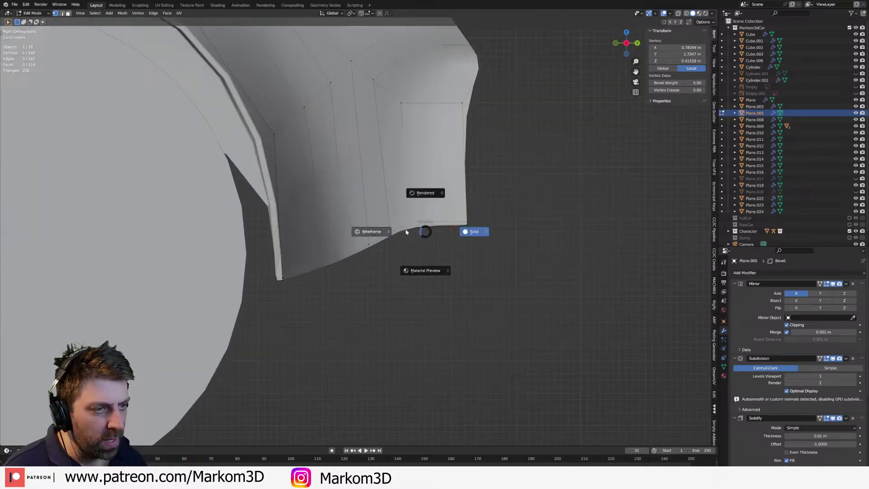
click(420, 233)
- Select the vertices along the shell's lower rear edge and scale them along Z to level the edge
key(a)
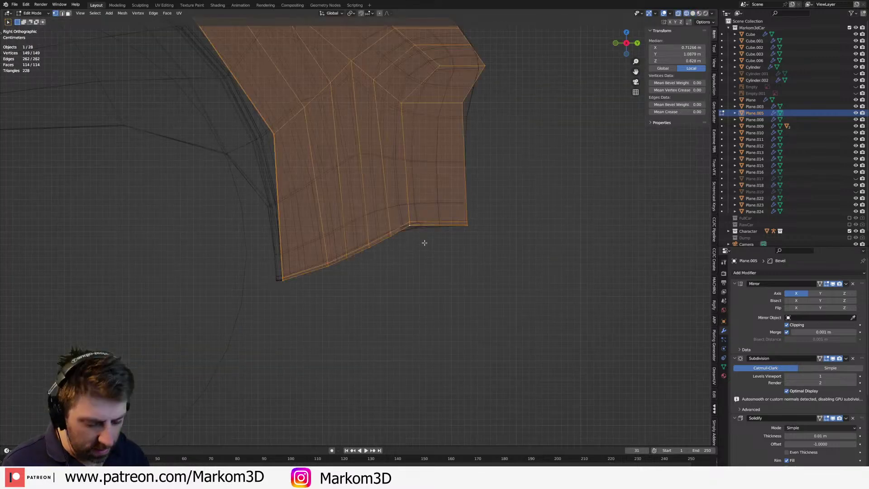
click(422, 241)
key(c)
scroll(317, 290, down, 5)
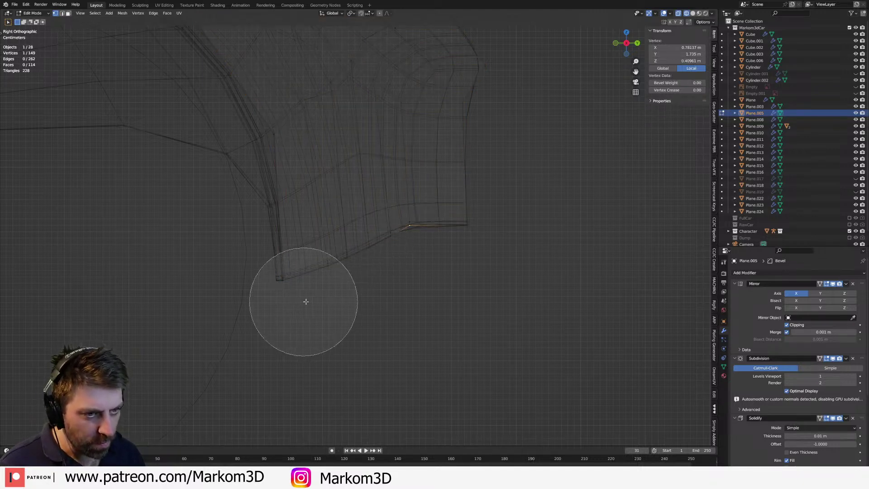
drag(393, 272, 464, 241)
key(Escape)
key(s)
key(z)
click(494, 264)
- Move the lower rear edge vertices down about 0.02 m along Z
key(g)
key(z)
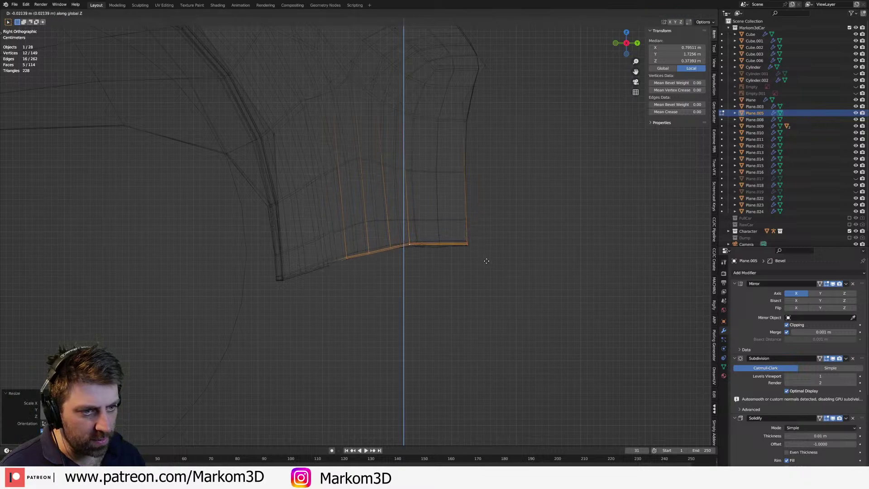
click(487, 263)
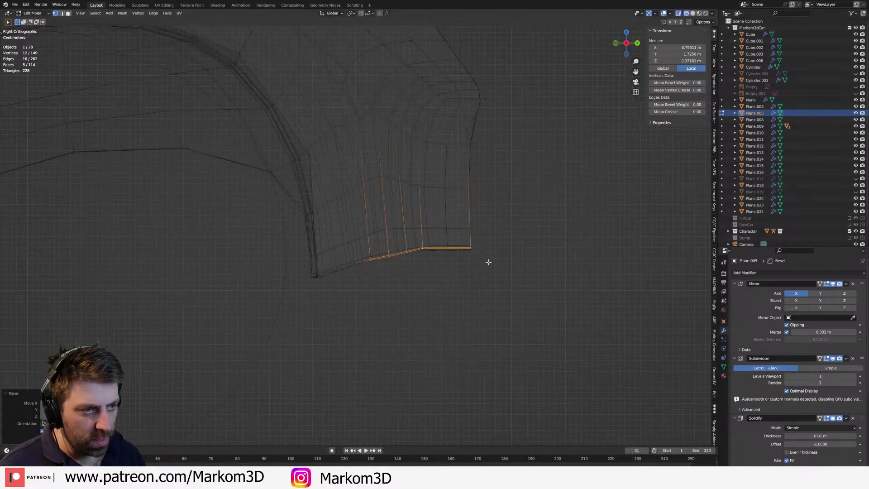
- Examine the reshaped lower rear corner of the body shell in solid shading from behind
key(Tab)
key(shift+z)
scroll(530, 270, down, 3)
middle_drag(529, 270, 458, 293)
key(Tab)
mouse_move(354, 303)
middle_down()
mouse_move(369, 305)
mouse_move(345, 280)
mouse_move(206, 275)
mouse_move(344, 312)
middle_up()
scroll(205, 276, up, 3)
middle_drag(204, 271, 324, 278)
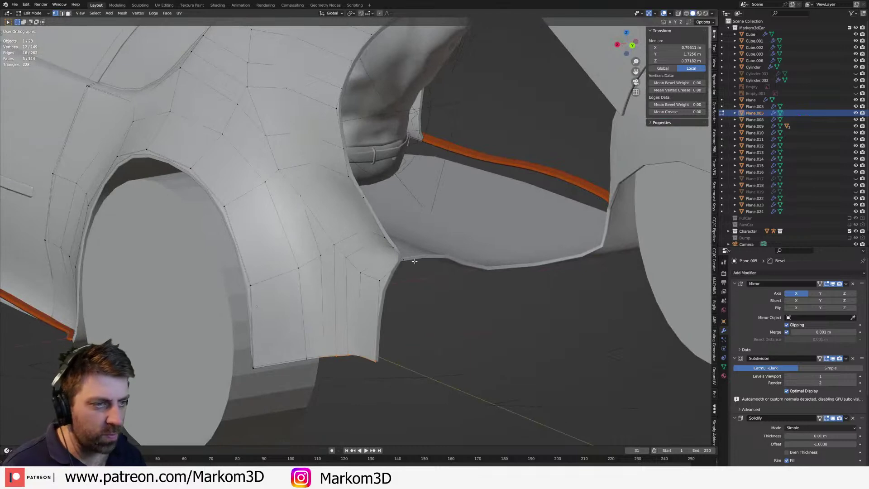
- Delete the edge loop that follows the body shell's rear opening from the roof down behind the wheel arch
alt+click(318, 161)
scroll(318, 160, down, 6)
key(z)
click(302, 210)
key(x)
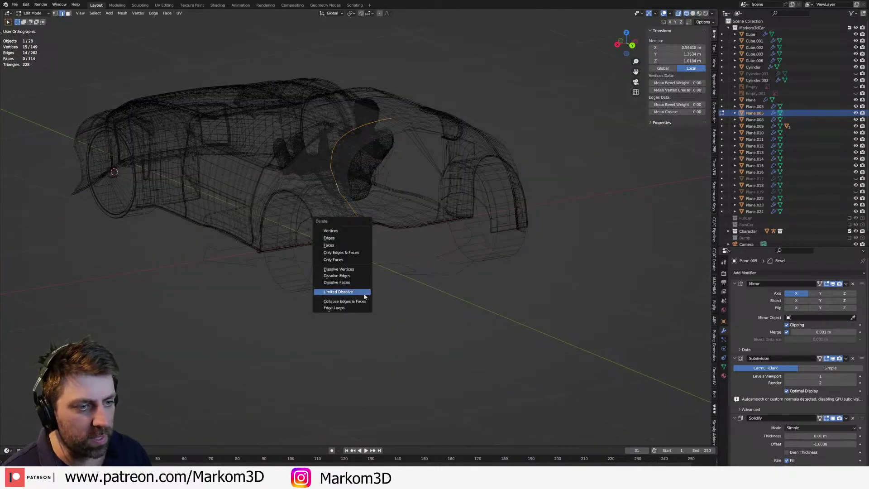
click(335, 307)
key(z)
click(409, 308)
- Check the smoothness of the shell's lower rear corner, leave Edit Mode and deselect everything
scroll(466, 279, up, 5)
mouse_move(465, 279)
middle_down()
mouse_move(460, 258)
mouse_move(441, 255)
middle_up()
key(a)
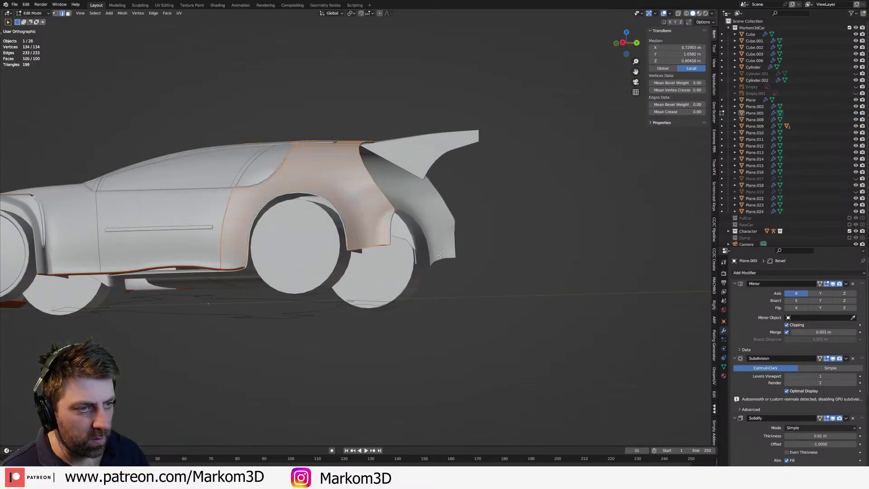
scroll(435, 258, up, 8)
click(327, 142)
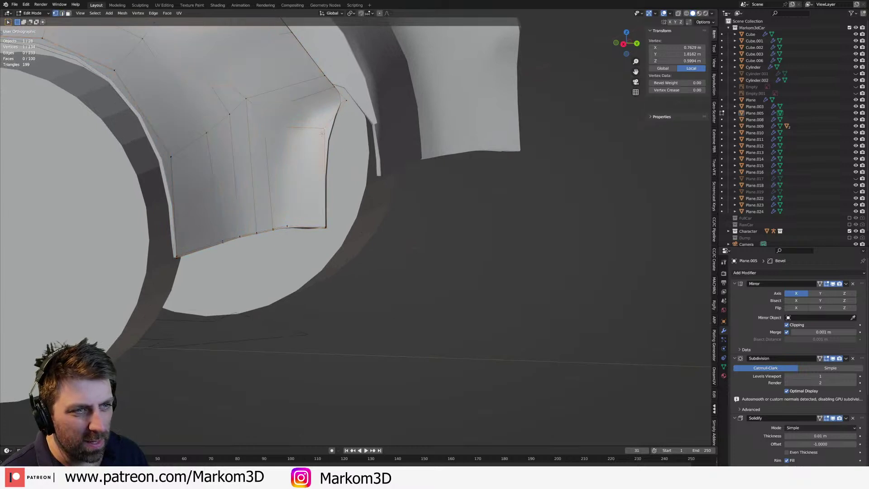
scroll(339, 163, down, 5)
key(Tab)
key(alt+a)
scroll(324, 205, up, 3)
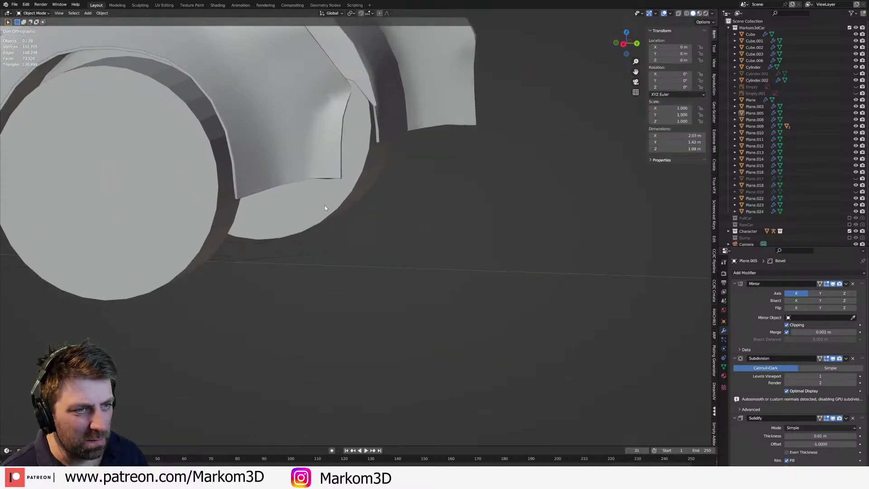
- Examine the whole car from the side and rear to judge the open tail area
scroll(324, 205, down, 6)
key(z)
click(374, 209)
scroll(407, 221, down, 5)
key(Tab)
middle_drag(408, 221, 453, 218)
key(Tab)
scroll(452, 218, up, 5)
shift+middle_drag(232, 201, 283, 251)
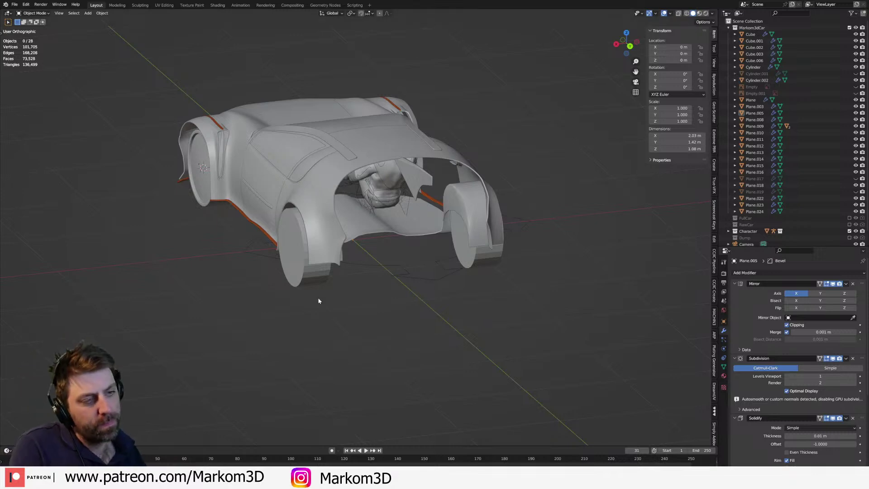
middle_drag(322, 298, 384, 299)
- Open Markom3D_Kitbash_Set_V6.blend in a second Blender window and switch that window to full screen
click(38, 14)
mouse_move(88, 14)
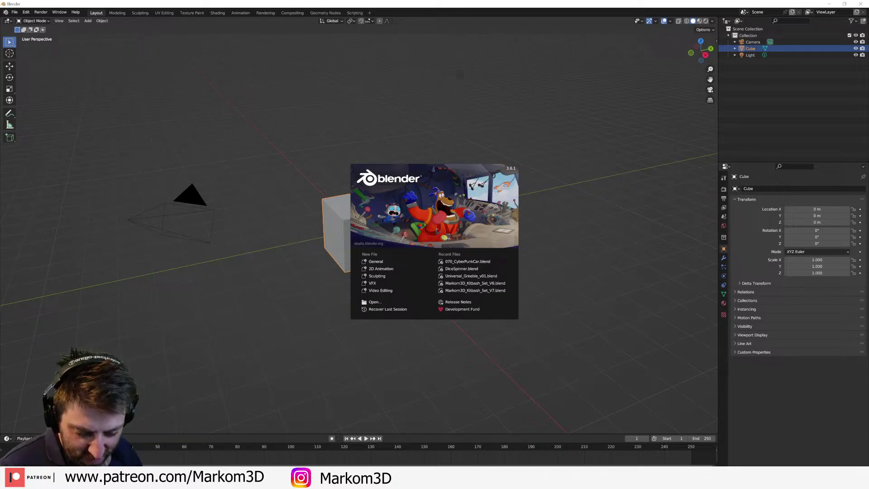
click(491, 284)
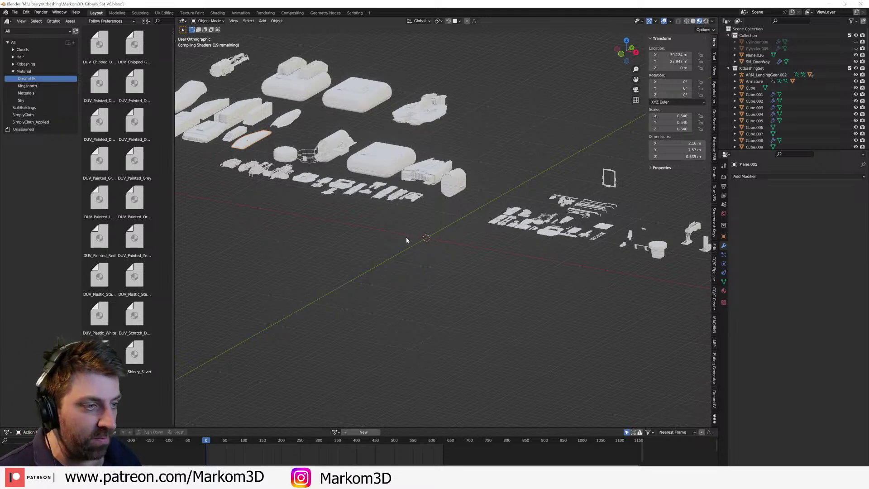
key(F3)
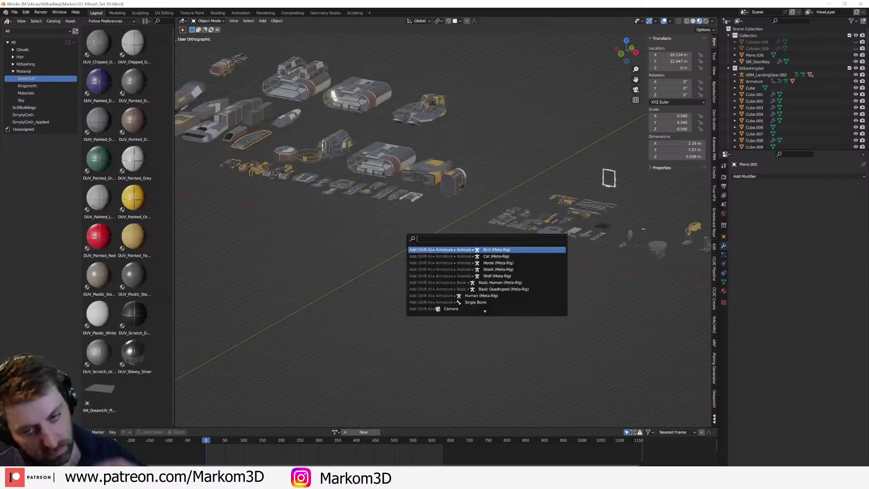
key(Escape)
key(F3)
text(full)
key(Return)
- Look through the kitbash set's vehicle and machinery assemblies for parts that suit the car's rear
shift+middle_drag(260, 147, 570, 421)
scroll(530, 378, up, 2)
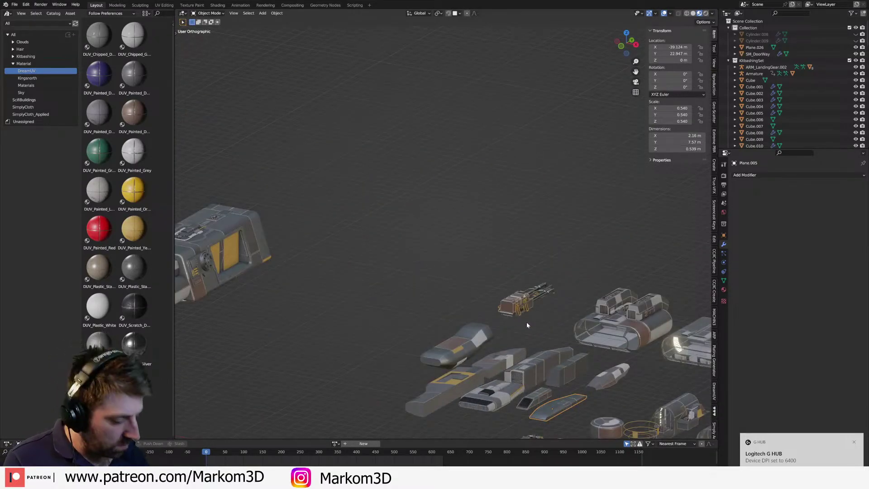
middle_drag(528, 322, 475, 193)
scroll(474, 193, up, 3)
shift+middle_drag(375, 261, 455, 230)
scroll(454, 230, up, 3)
shift+middle_drag(394, 236, 516, 203)
shift+middle_drag(615, 243, 376, 222)
shift+middle_drag(688, 287, 544, 284)
middle_drag(461, 274, 442, 274)
scroll(452, 274, down, 3)
shift+middle_drag(608, 311, 419, 172)
middle_drag(452, 259, 510, 326)
scroll(369, 262, up, 5)
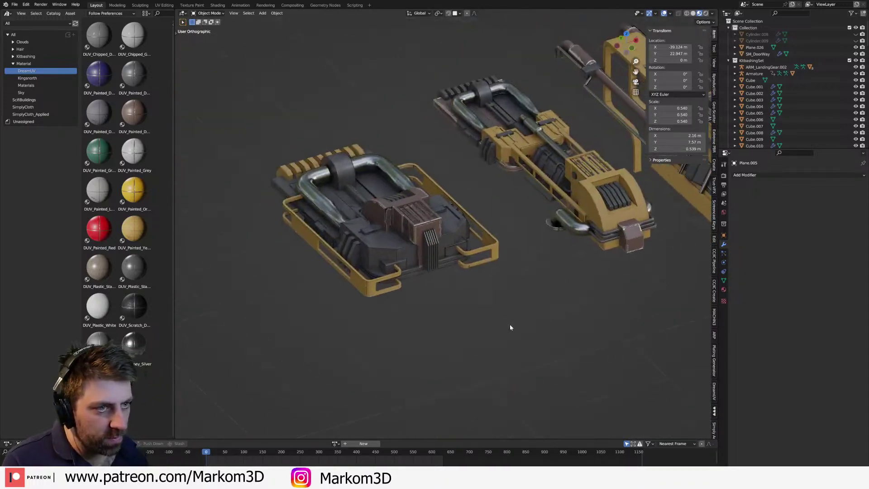
- Inspect the kitbash engine assemblies up close and compare them as candidates for the open tail
middle_drag(575, 194, 426, 242)
click(529, 215)
scroll(521, 221, down, 3)
scroll(451, 236, up, 3)
click(431, 305)
middle_drag(431, 305, 466, 340)
scroll(427, 184, down, 4)
shift+middle_drag(427, 184, 579, 341)
scroll(501, 242, up, 4)
scroll(501, 242, down, 3)
shift+middle_drag(539, 297, 514, 316)
scroll(352, 243, up, 3)
shift+middle_drag(643, 317, 396, 271)
scroll(450, 281, down, 1)
scroll(455, 288, up, 3)
shift+middle_drag(462, 255, 469, 268)
scroll(458, 227, down, 2)
scroll(466, 187, up, 6)
shift+middle_drag(466, 187, 469, 208)
- Copy the engine part with curved pipes from the kitbash set into the car scene and clear its location
click(406, 174)
shift+middle_drag(633, 271, 408, 247)
mouse_move(534, 272)
middle_down()
mouse_move(481, 260)
mouse_move(537, 276)
middle_up()
click(347, 136)
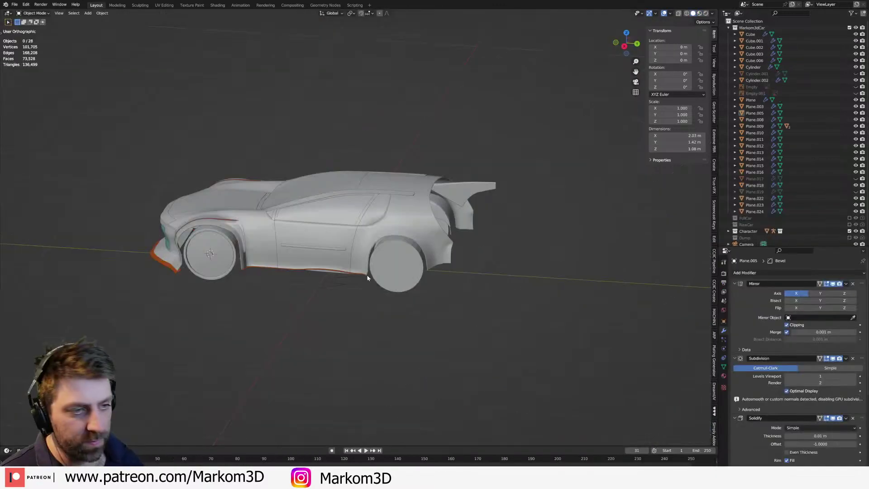
scroll(355, 274, down, 2)
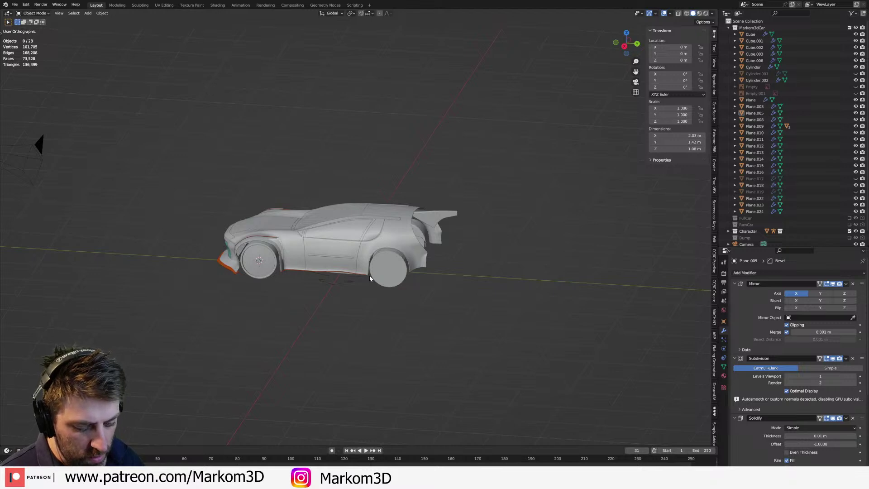
key(alt+g)
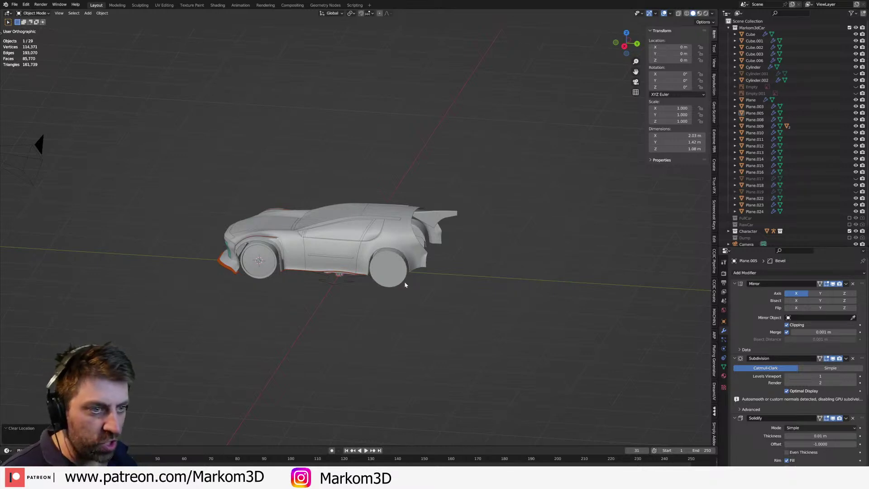
- Rotate the engine 90 degrees about Z and move it up into the car's rear in side view
key(KP_3)
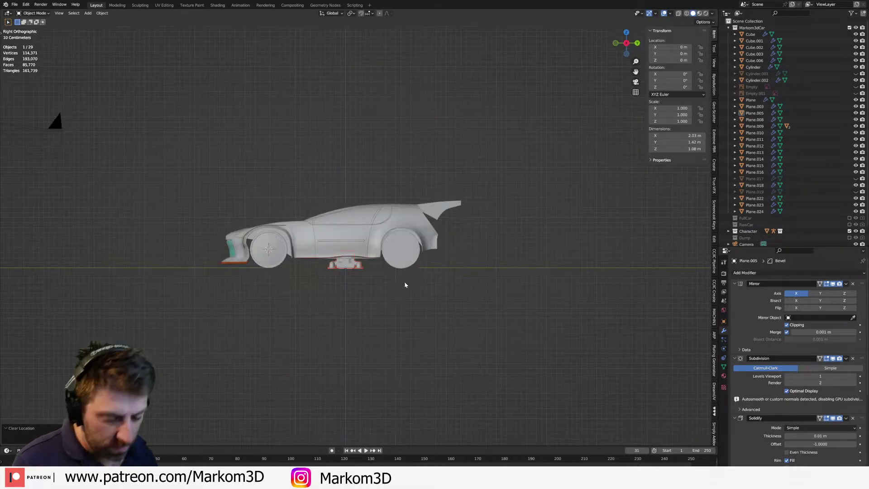
text(rz90)
key(Return)
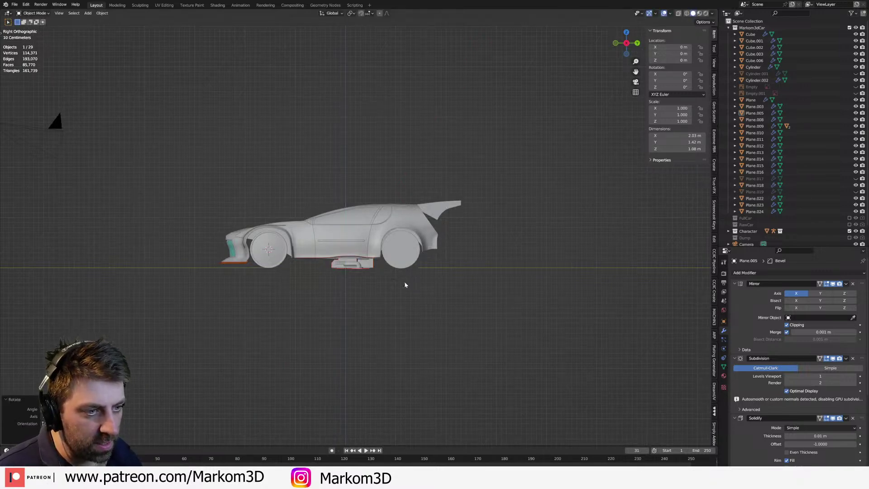
key(g)
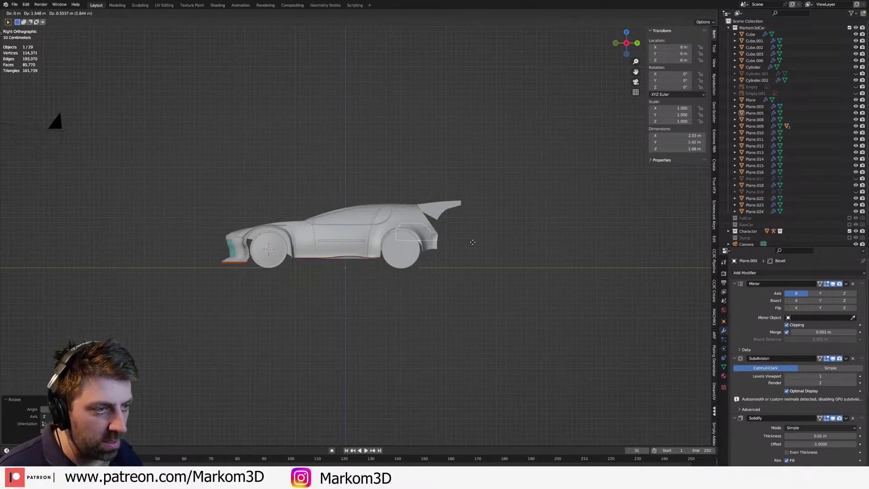
click(453, 290)
- Tilt the engine about 53 degrees in side view to follow the car's sloped rear
key(r)
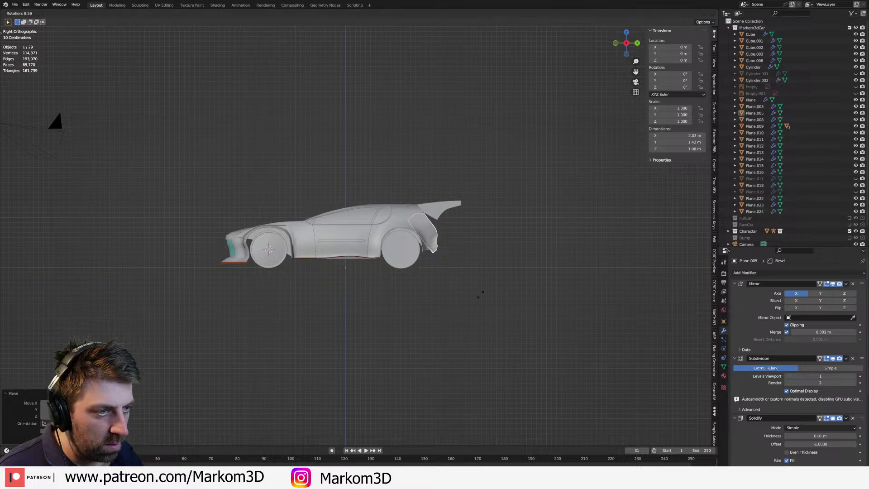
click(468, 290)
middle_drag(468, 290, 406, 300)
scroll(406, 300, up, 7)
scroll(413, 245, down, 4)
scroll(414, 245, down, 2)
- Move the engine about 0.37 m along X to one side of the car's centre line
key(KP_7)
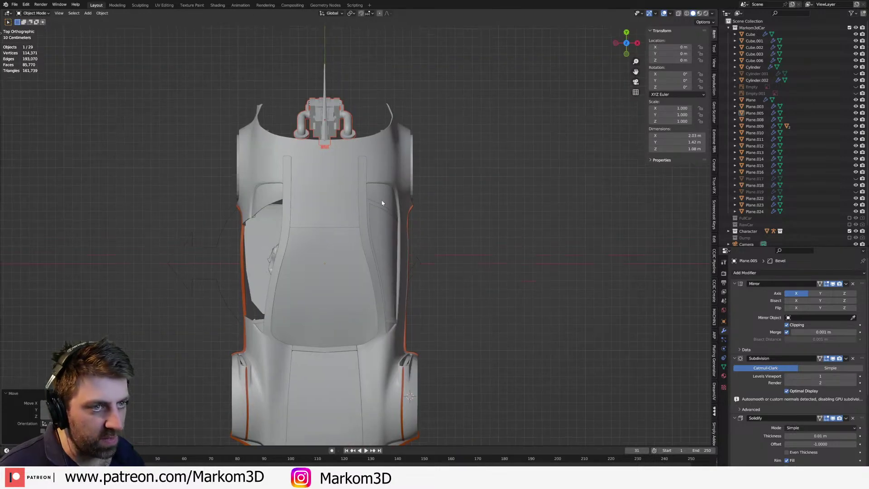
scroll(404, 235, up, 4)
key(g)
key(x)
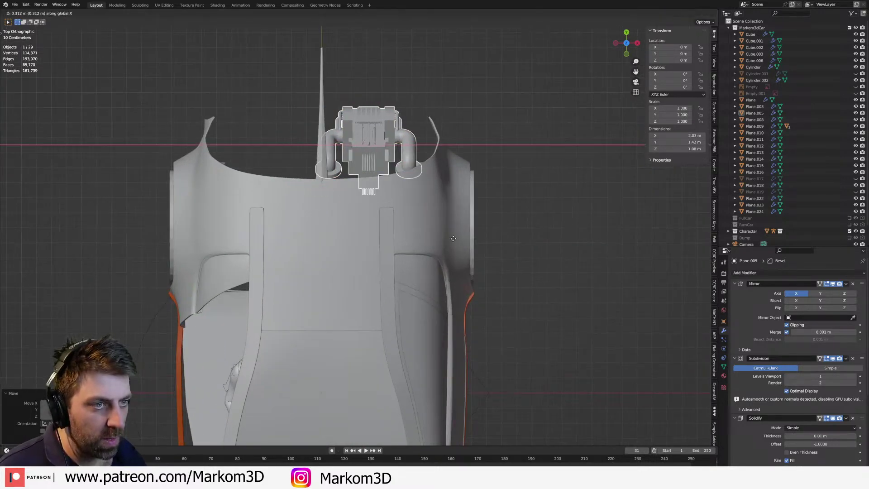
click(460, 241)
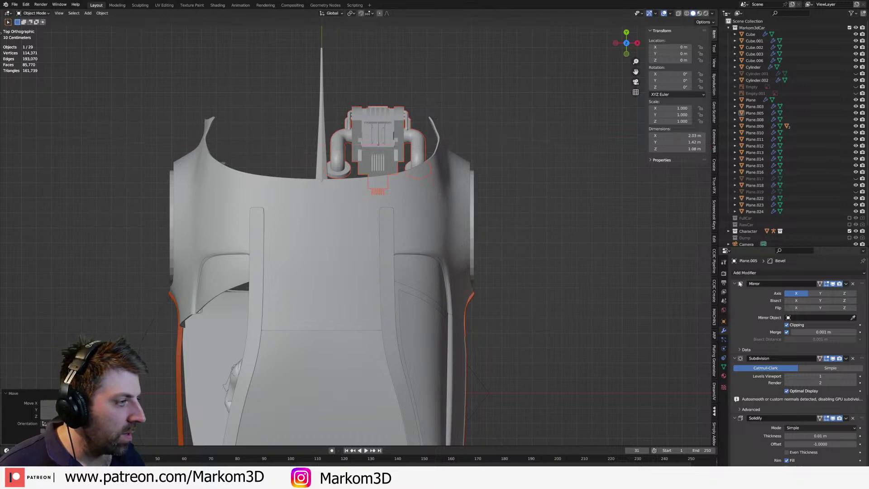
- Add an X-axis Mirror modifier to the engine with the rear body shell Plane.005 as its mirror object
click(386, 129)
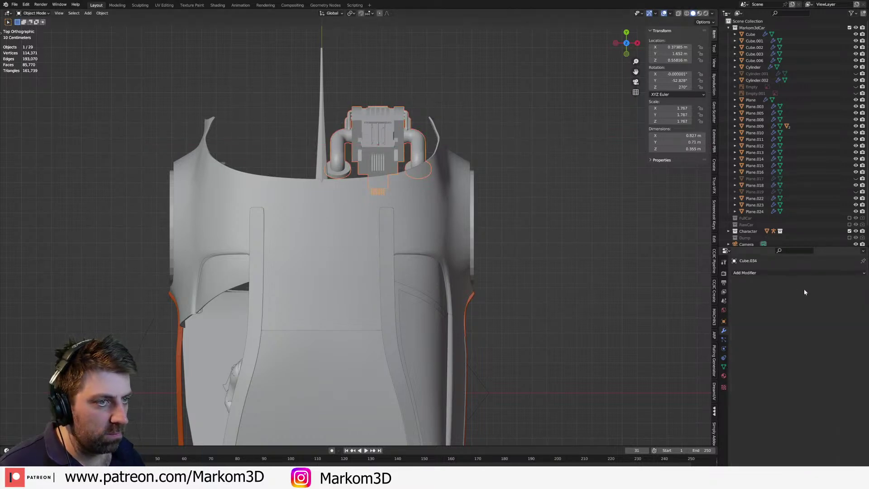
click(762, 273)
click(735, 349)
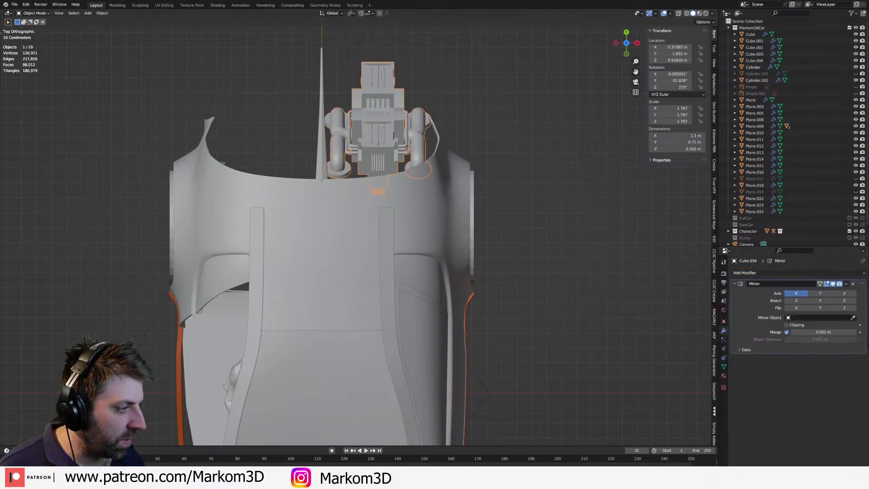
click(333, 215)
middle_drag(511, 240, 425, 176)
key(KP_3)
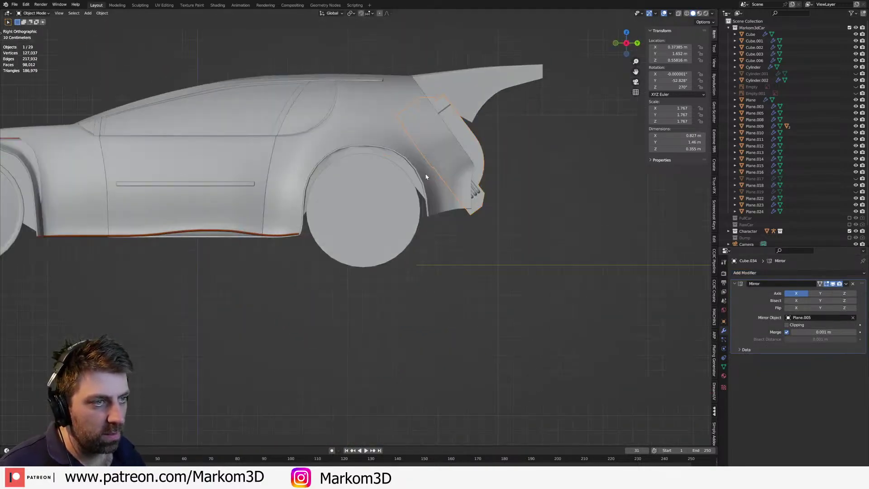
middle_drag(425, 177, 346, 215)
scroll(364, 176, down, 2)
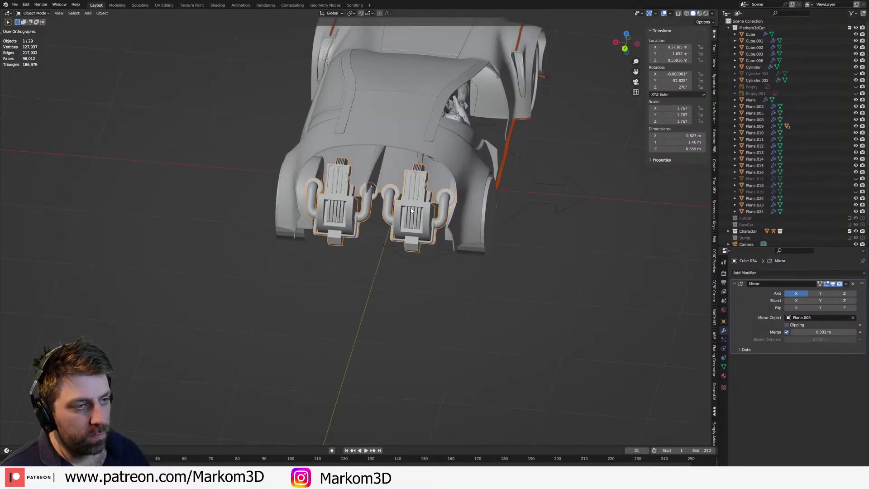
- Rotate the mirrored engine about its local X axis to an X rotation of about -70 degrees
key(KP_3)
key(r)
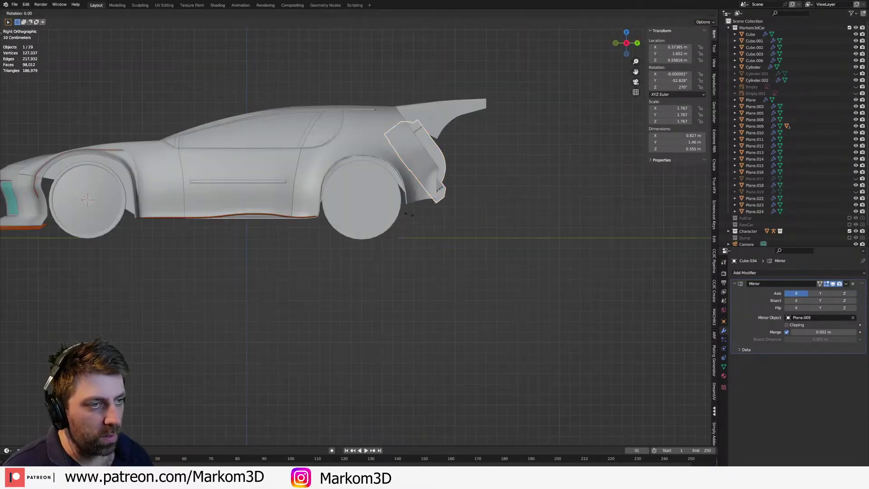
key(z)
key(z)
key(x)
key(x)
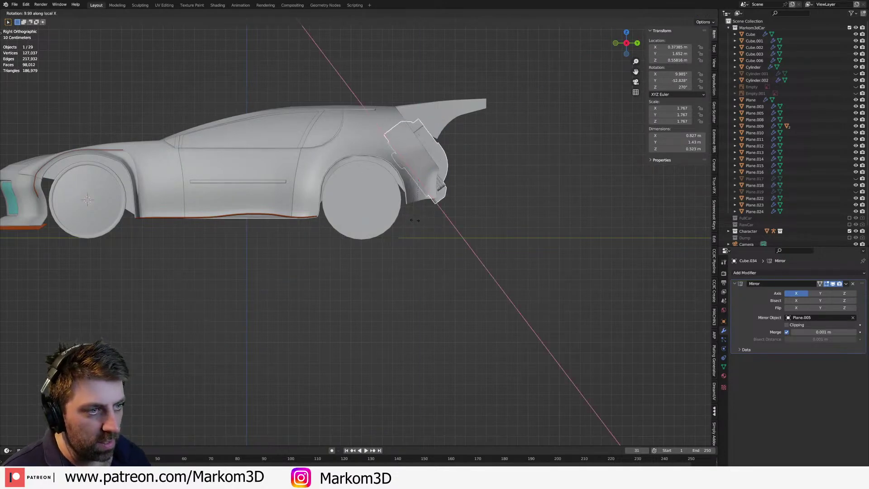
click(461, 196)
middle_drag(461, 196, 412, 214)
key(r)
key(x)
key(x)
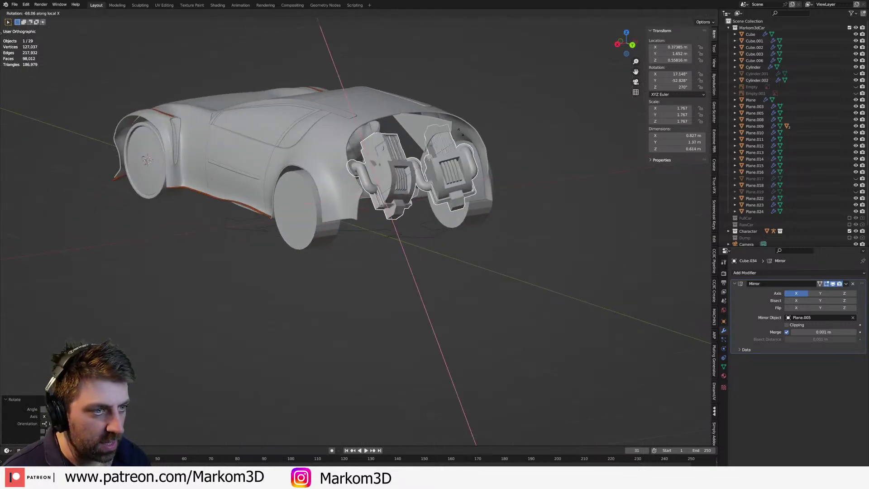
click(354, 137)
- Move the mirrored engine about 0.21 m inward along X and about 0.14 m rearward along Y
key(g)
key(x)
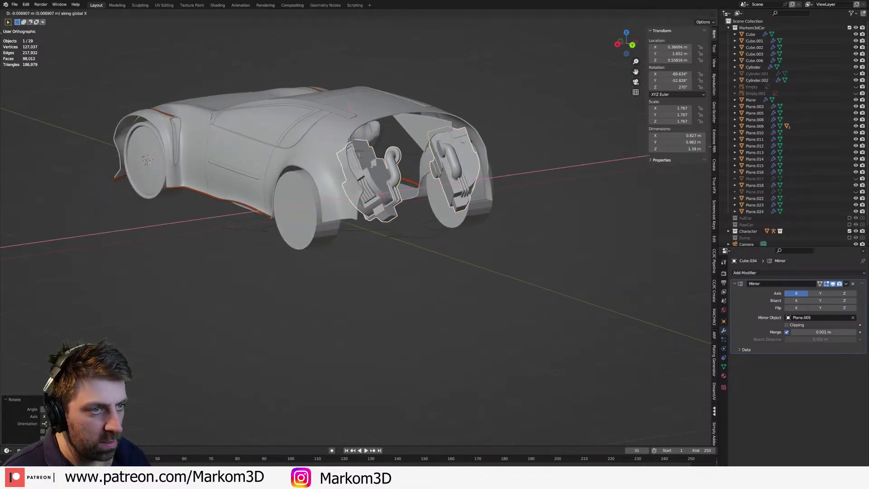
click(370, 146)
middle_drag(369, 146, 492, 169)
key(g)
key(y)
click(446, 174)
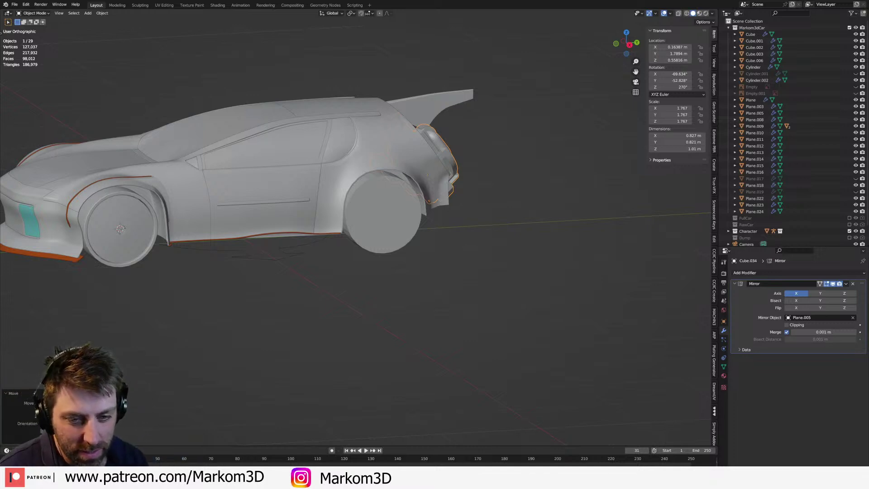
key(F3)
text(sy)
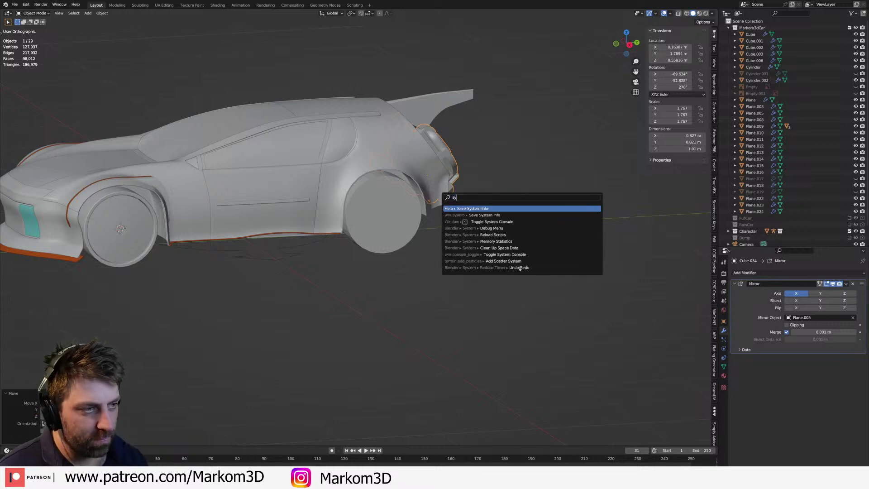
text(mm)
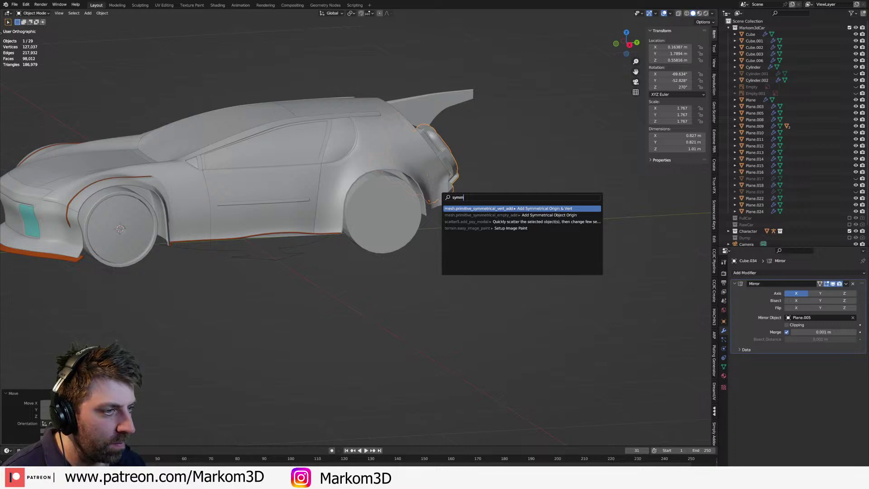
key(Escape)
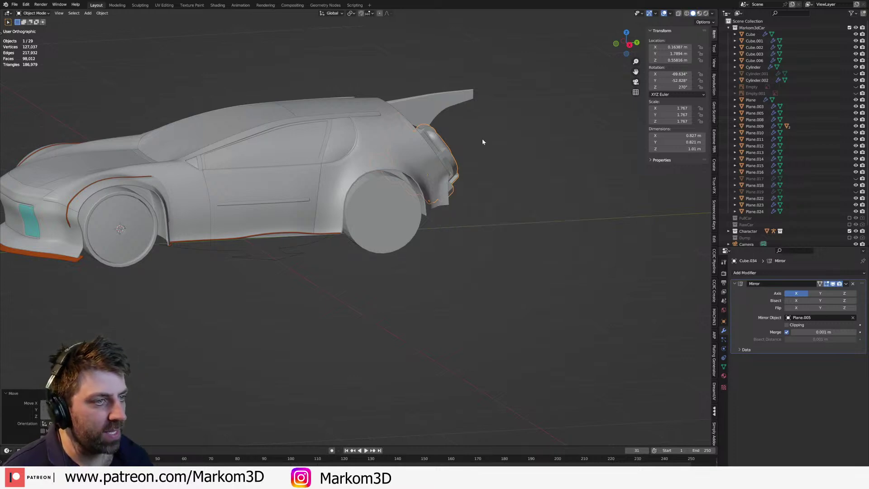
- Move the mirrored engine about 0.47 m forward along Y and about 0.13 m up in the side view
middle_drag(354, 160, 328, 173)
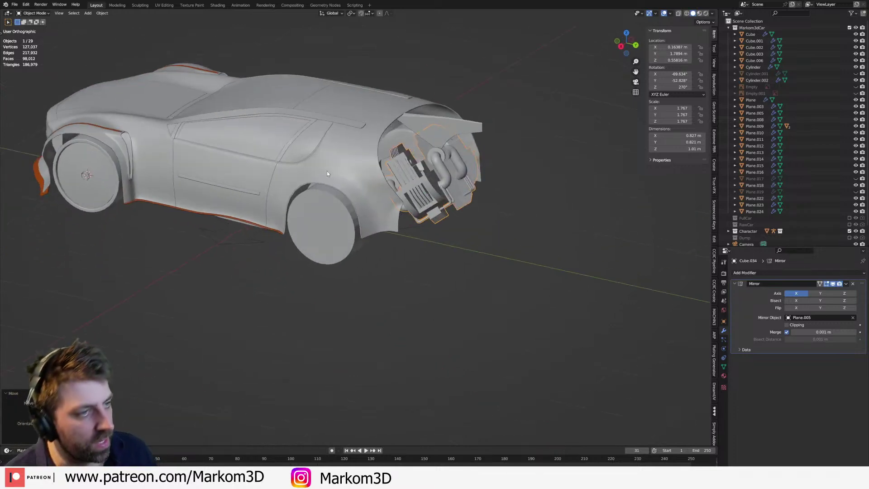
click(775, 273)
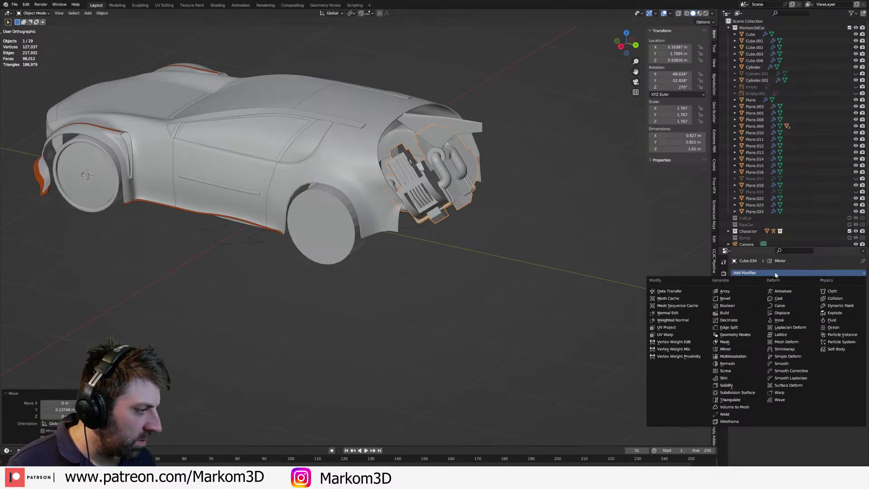
middle_drag(547, 266, 587, 260)
scroll(455, 195, up, 3)
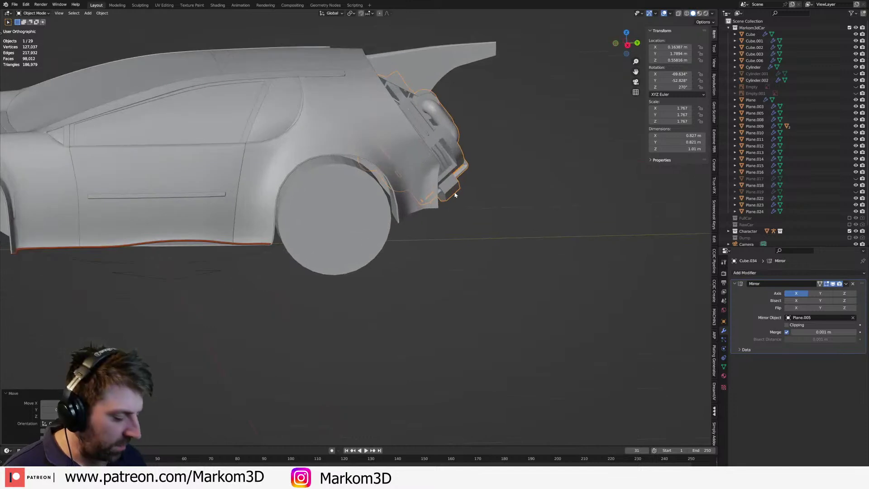
key(KP_3)
key(g)
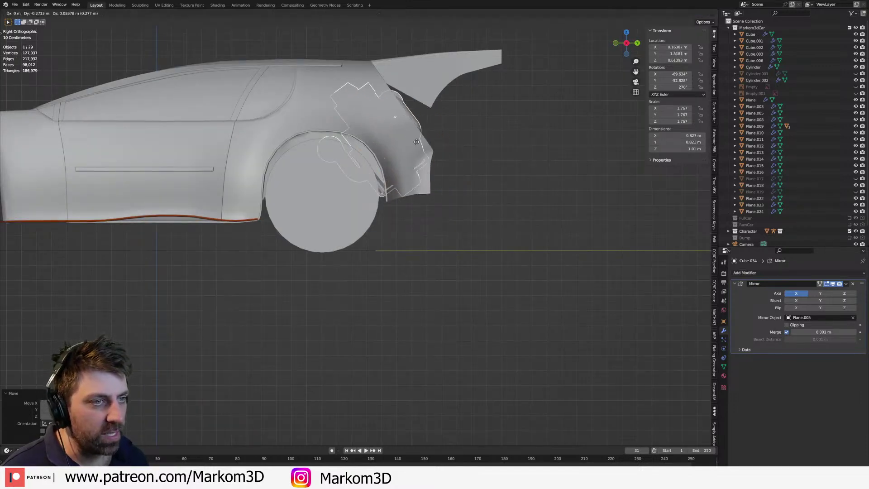
click(395, 131)
middle_drag(395, 132, 435, 164)
key(KP_3)
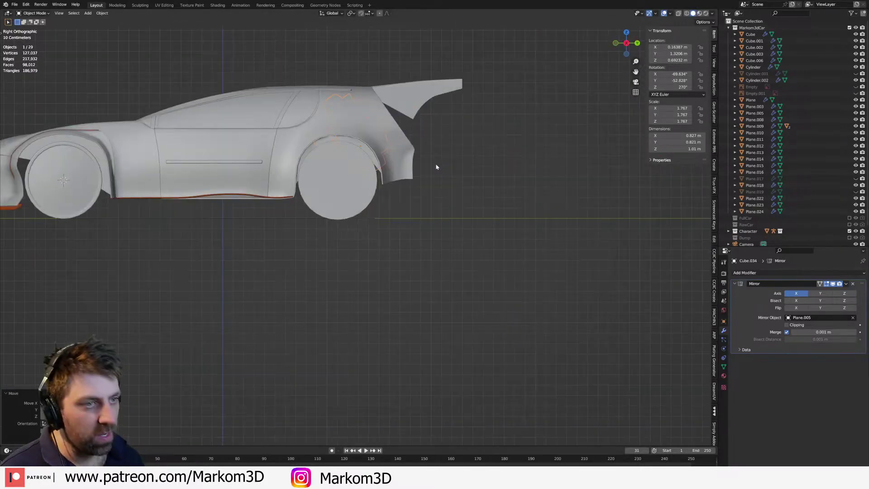
- Move the mirrored engine about 0.21 m rearward along Y and about 0.07 m down inside the open tail
key(g)
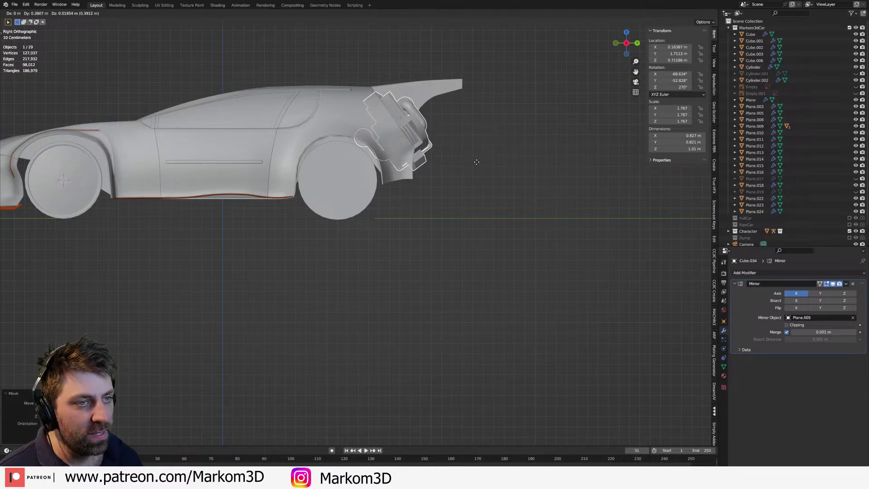
click(454, 168)
middle_drag(454, 168, 385, 174)
key(g)
key(z)
key(z)
key(z)
key(y)
key(y)
key(x)
click(416, 191)
middle_drag(417, 191, 436, 198)
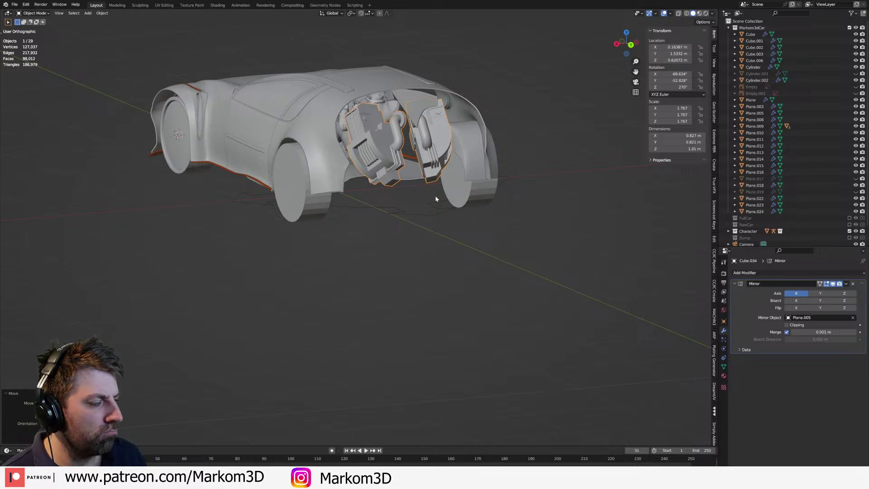
- Try to symmetrize the selected pipe mesh of the engine
key(Tab)
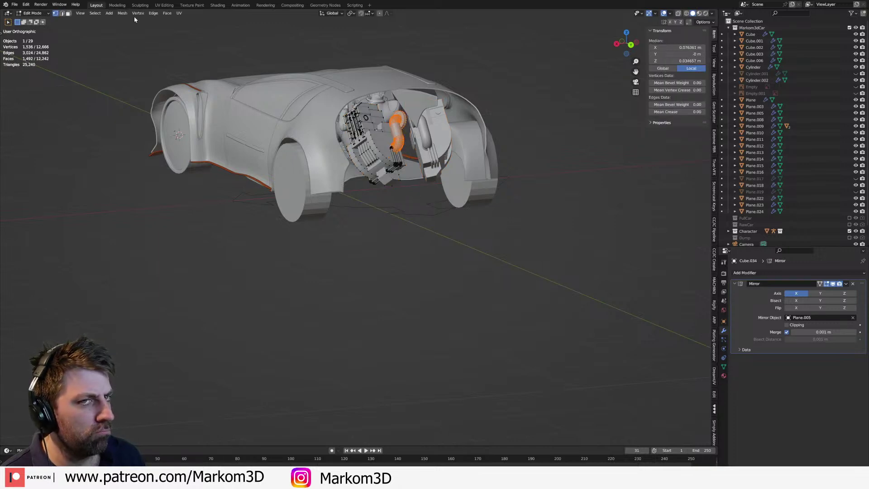
click(119, 14)
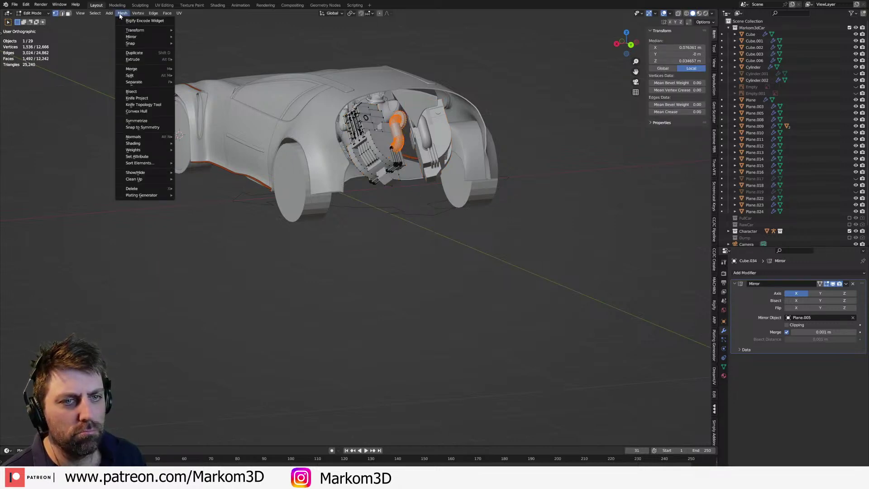
click(149, 120)
middle_drag(420, 172, 403, 178)
key(ctrl+z)
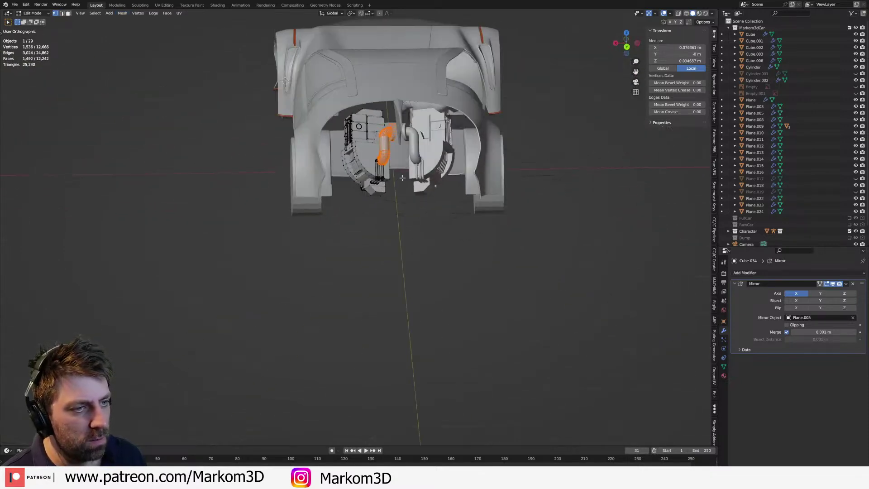
key(Tab)
- Snap the 3D cursor to the world origin and add a mesh cube there
scroll(399, 177, up, 3)
click(368, 235)
middle_drag(368, 236, 388, 215)
click(385, 169)
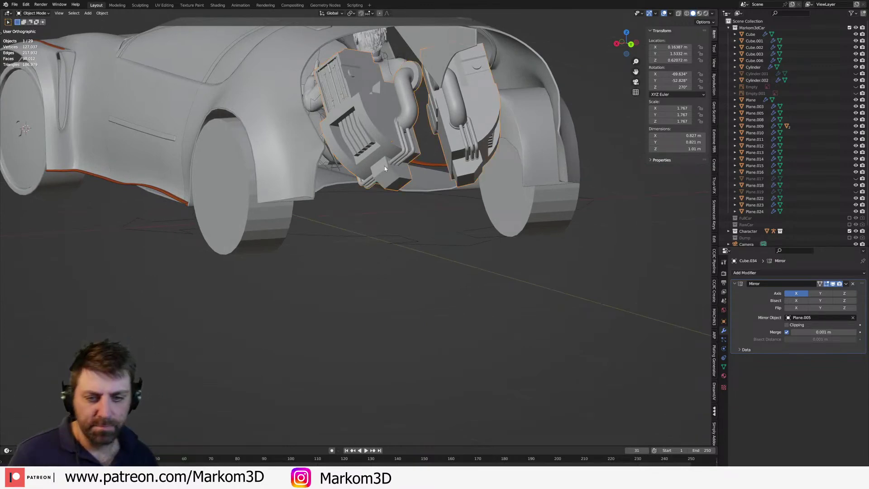
scroll(385, 169, down, 5)
middle_drag(385, 169, 363, 182)
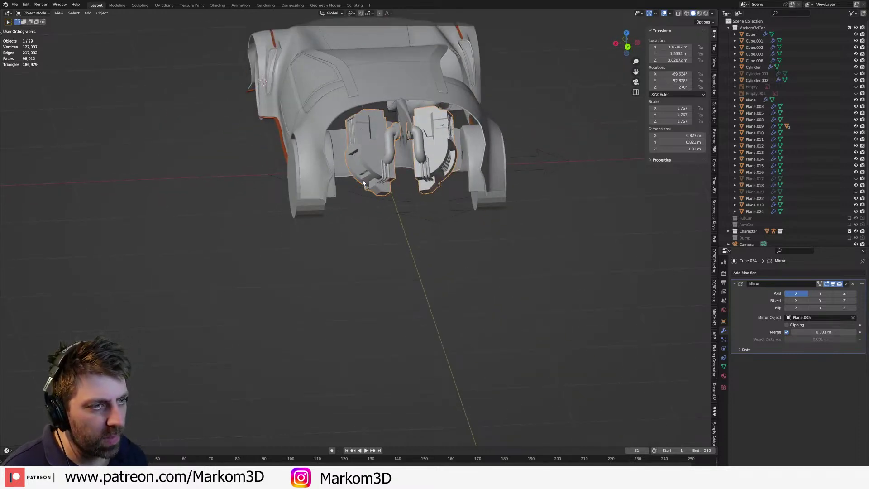
key(shift+s)
click(316, 209)
key(shift+a)
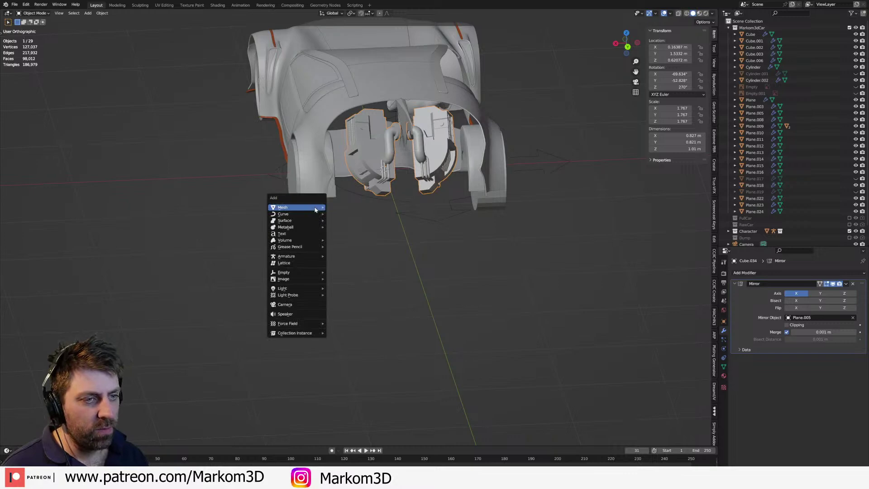
mouse_move(316, 209)
click(373, 217)
key(KP_7)
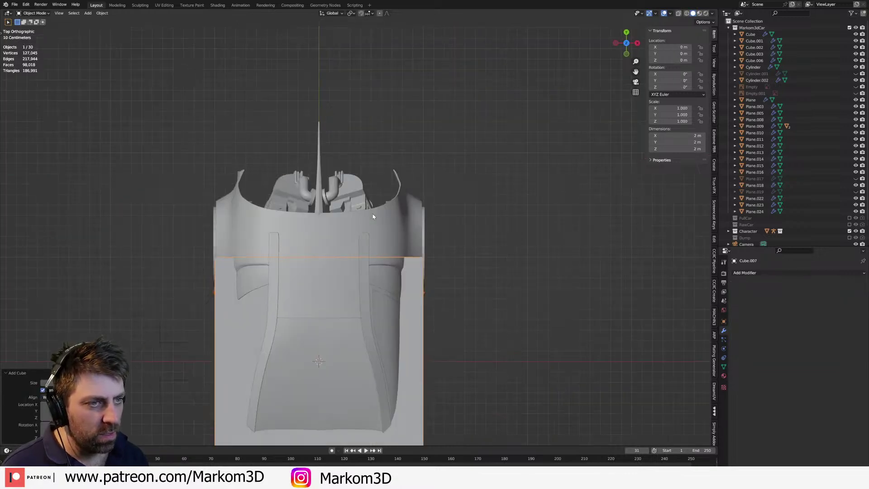
- Move the cube's mesh rearward along Y to the tail and scale it down to about 0.61 m wide
key(Tab)
shift+middle_drag(364, 355, 365, 310)
scroll(365, 309, down, 1)
key(g)
key(y)
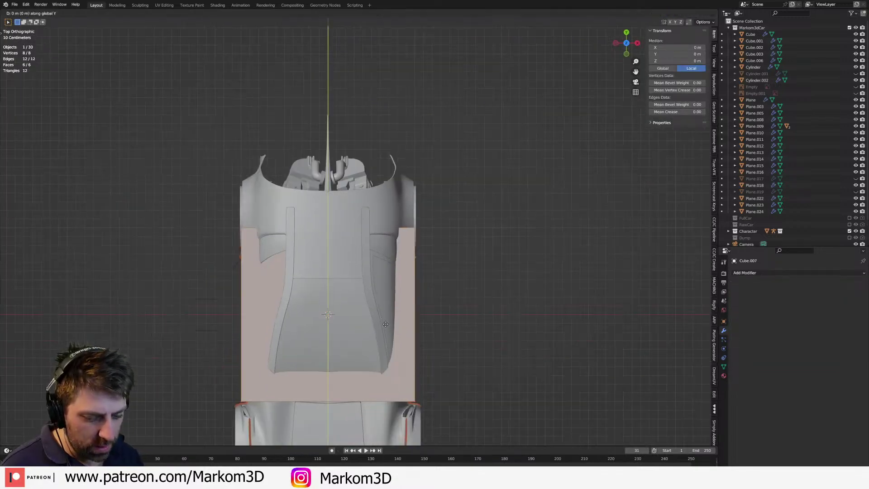
click(411, 199)
key(s)
click(441, 206)
- Position the cube's mesh over the engine in the side wireframe view, centred about 0.76 m high
middle_drag(442, 206, 283, 142)
key(KP_3)
key(z)
click(230, 142)
key(g)
click(455, 156)
- Rotate the cube's mesh by -30 degrees plus a slight further tilt, and shift its centre to about Y 1.45 m, Z 0.75 m
text(r)
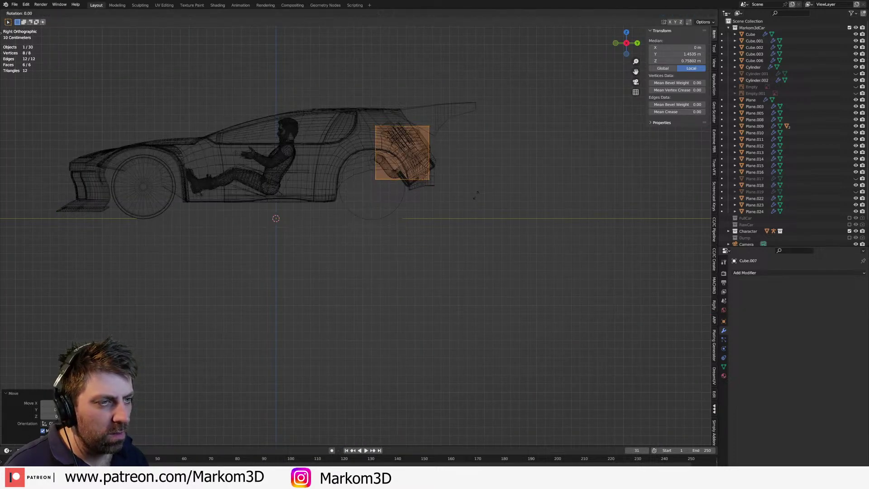
text(30)
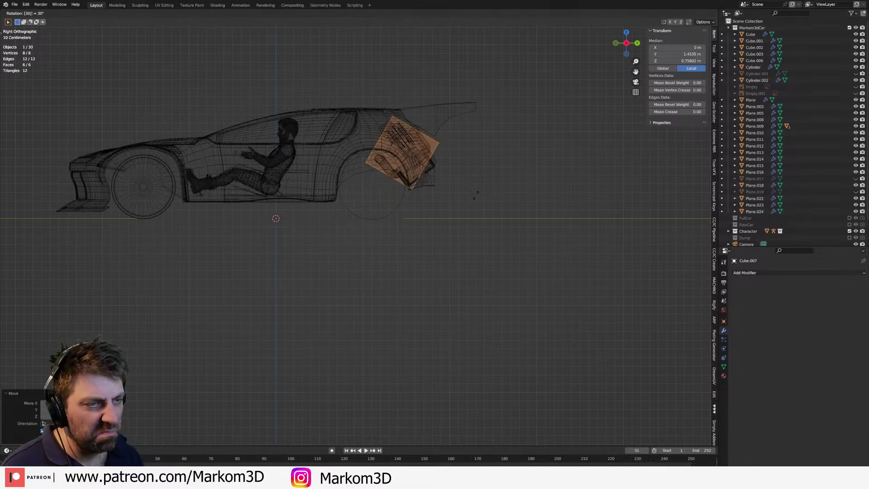
key(minus)
key(Return)
key(KP_Decimal)
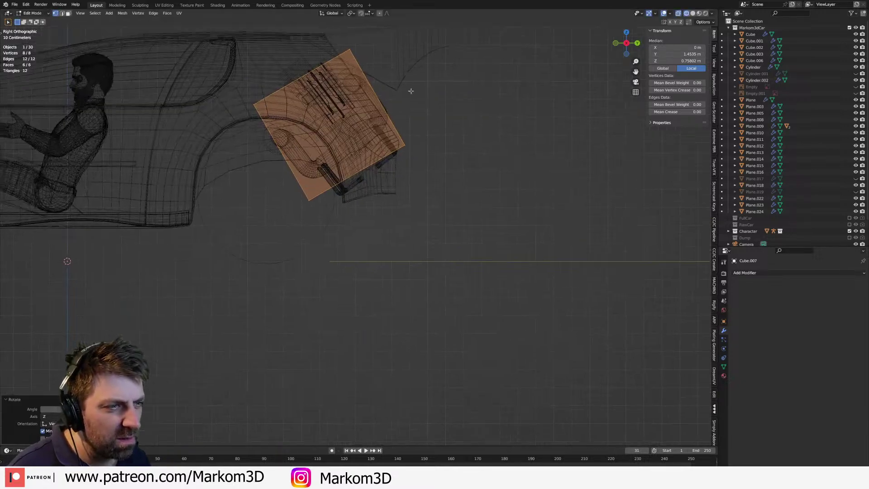
key(r)
click(533, 200)
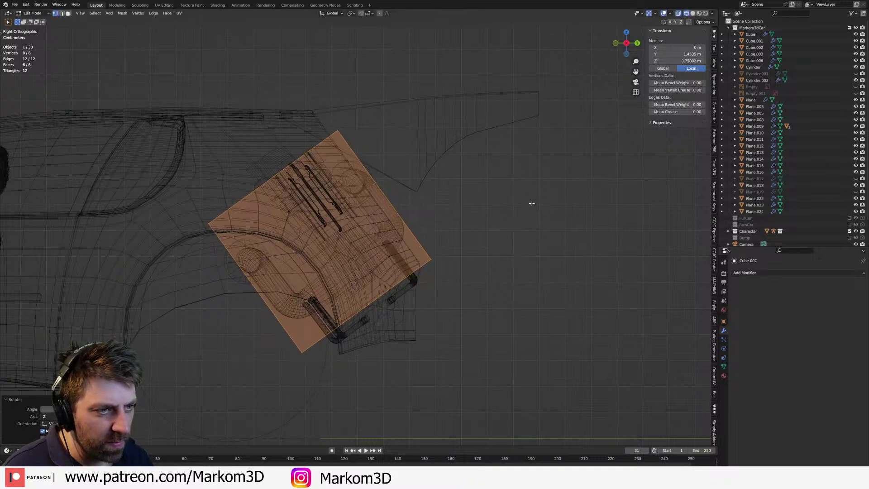
key(g)
click(544, 208)
middle_drag(543, 207, 471, 229)
key(z)
click(505, 229)
scroll(452, 230, up, 2)
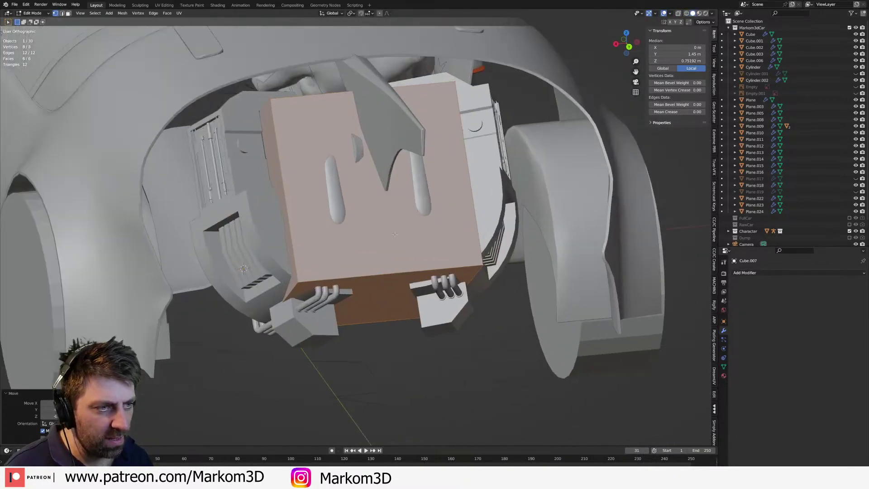
- Scale the cube's upper rear face along X to about 0.1, forming a wedge between the engine halves
key(alt+a)
click(363, 236)
key(s)
key(x)
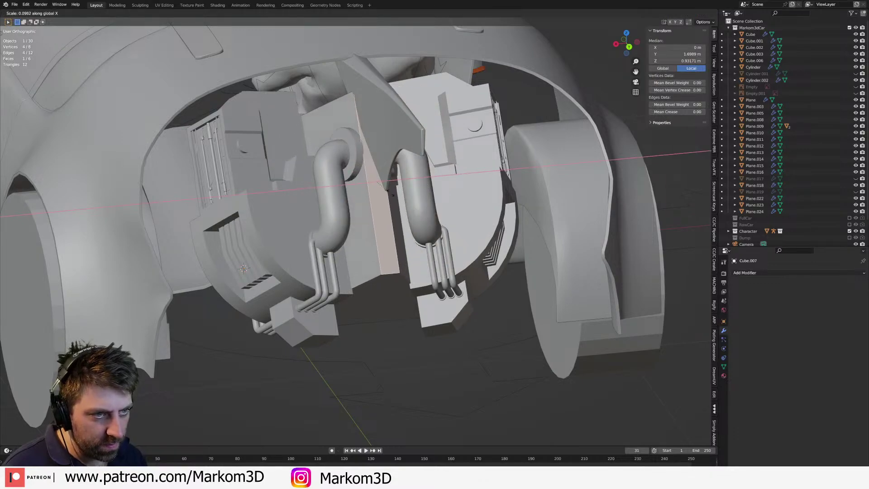
click(401, 225)
middle_drag(401, 226, 432, 245)
- Move the tail fin's selected geometry along the Z axis in Edit Mode
key(Tab)
click(425, 192)
middle_drag(424, 192, 468, 237)
key(Tab)
key(g)
key(z)
click(481, 262)
scroll(481, 261, down, 4)
key(Tab)
middle_drag(481, 261, 541, 284)
scroll(541, 284, down, 2)
middle_drag(500, 264, 385, 354)
- Switch to the kitbash parts file and examine its engines, pipes, vents and panels for further tail parts
scroll(507, 272, up, 4)
scroll(385, 387, up, 4)
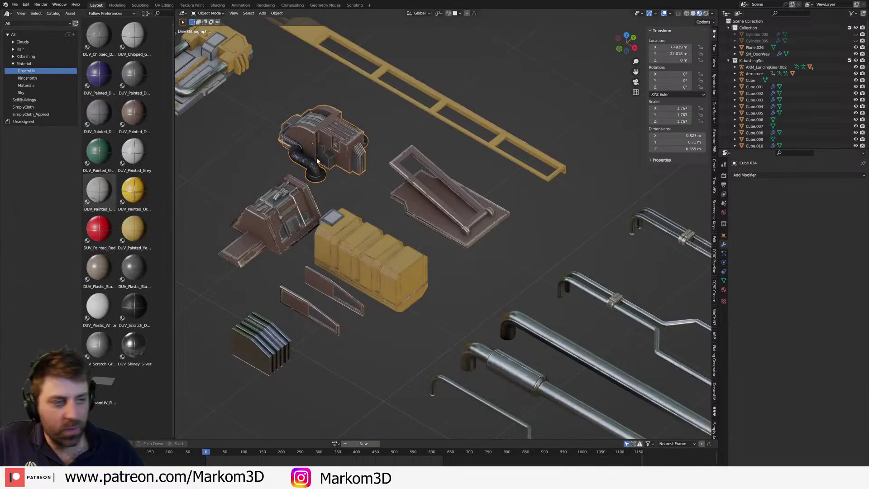
scroll(295, 170, down, 5)
shift+middle_drag(217, 153, 295, 171)
scroll(383, 143, up, 6)
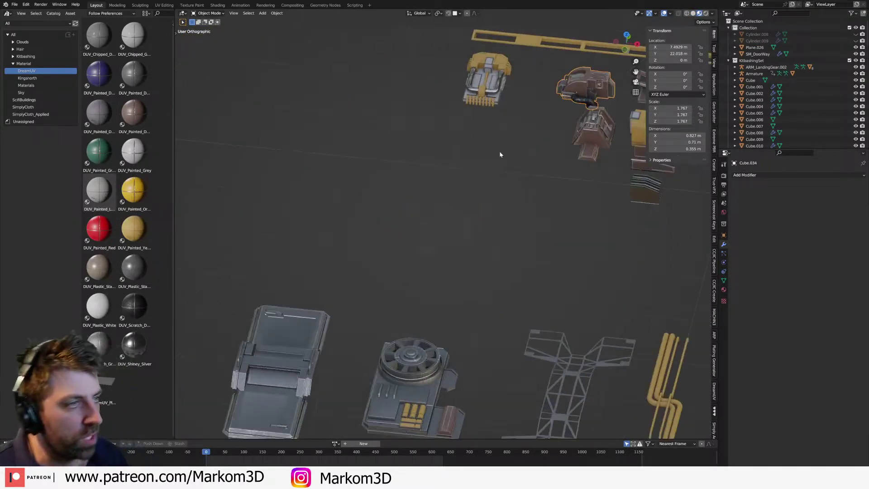
shift+middle_drag(493, 120, 369, 74)
scroll(418, 233, down, 6)
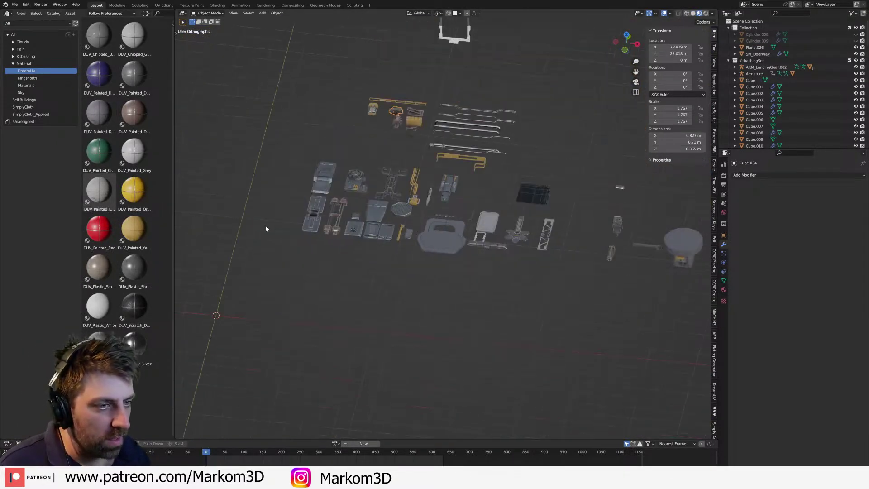
scroll(282, 223, up, 8)
shift+middle_drag(366, 208, 518, 194)
shift+middle_drag(442, 204, 551, 140)
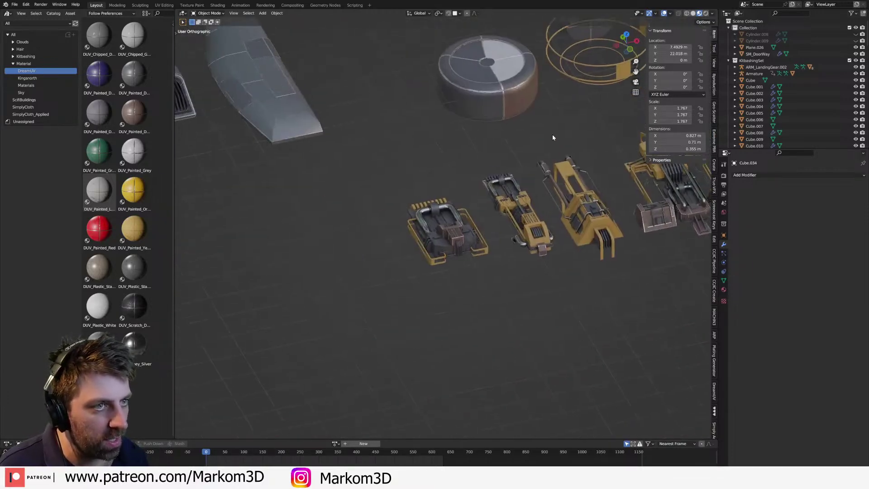
scroll(457, 176, down, 5)
shift+middle_drag(368, 168, 535, 255)
shift+middle_drag(310, 132, 474, 239)
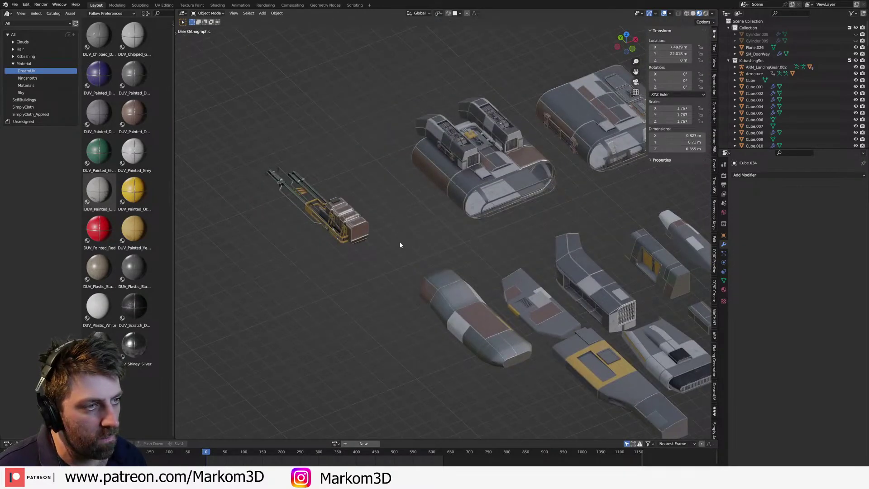
shift+middle_drag(514, 243, 307, 217)
middle_drag(570, 222, 547, 220)
scroll(433, 226, up, 3)
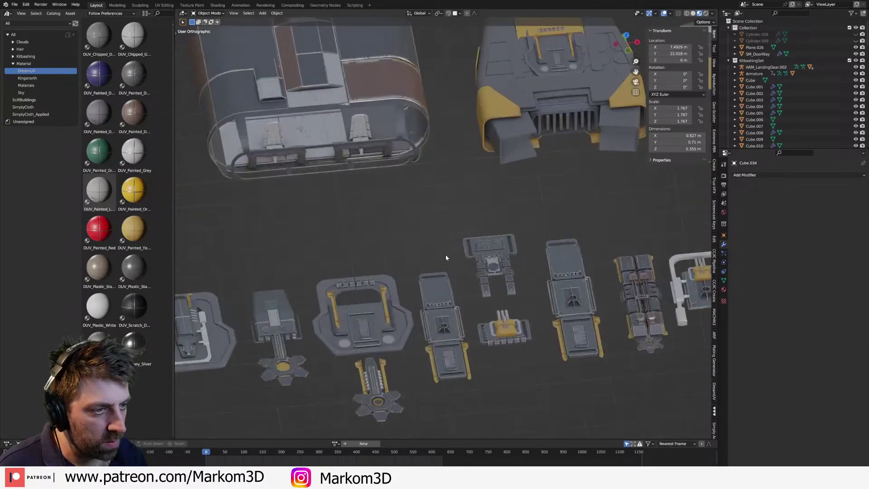
scroll(484, 240, down, 5)
scroll(466, 226, down, 3)
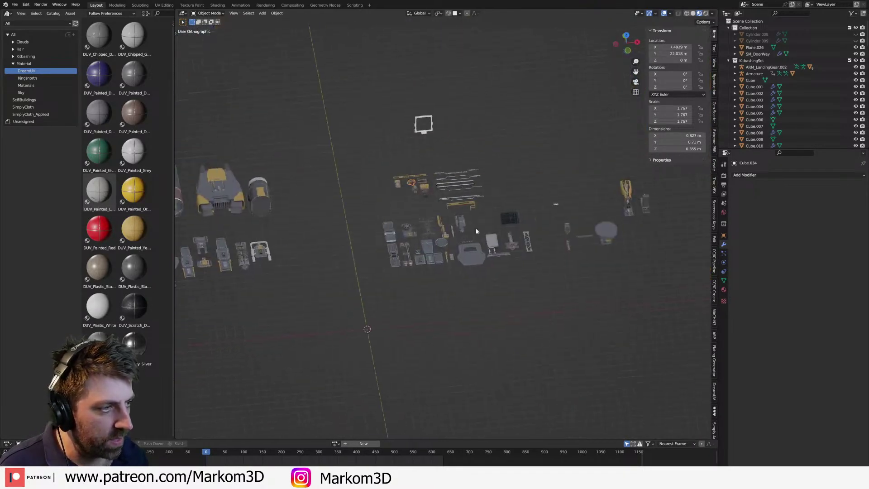
scroll(470, 233, up, 4)
scroll(480, 229, up, 3)
scroll(467, 220, up, 2)
scroll(430, 197, up, 3)
shift+middle_drag(328, 270, 436, 241)
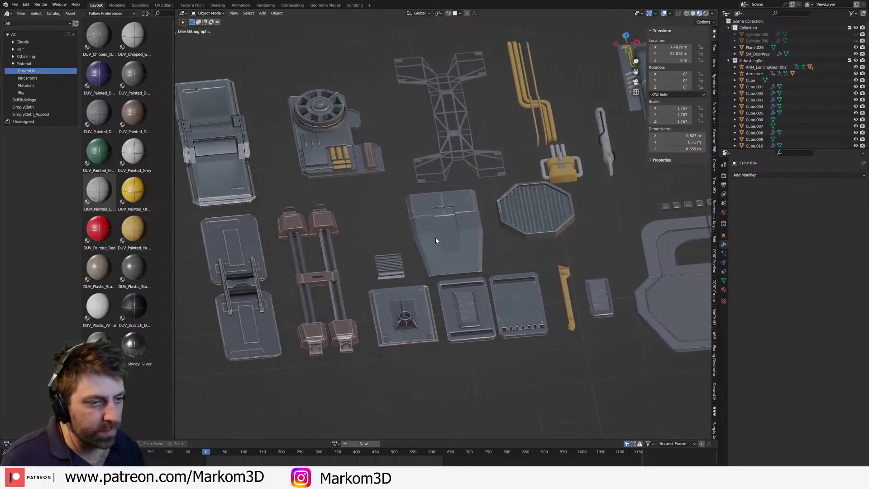
scroll(342, 128, down, 5)
scroll(585, 186, up, 3)
scroll(300, 227, up, 4)
scroll(302, 227, down, 4)
scroll(358, 207, up, 2)
scroll(407, 222, down, 4)
scroll(422, 196, up, 5)
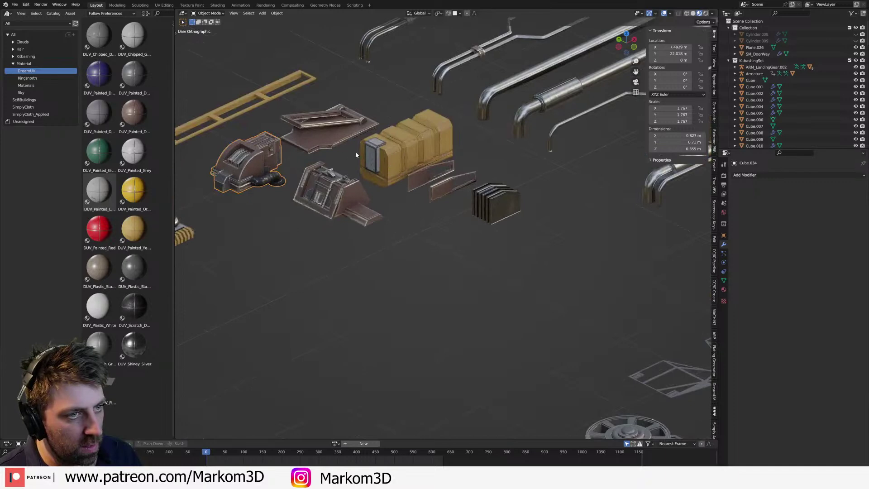
scroll(289, 203, down, 2)
scroll(289, 202, down, 1)
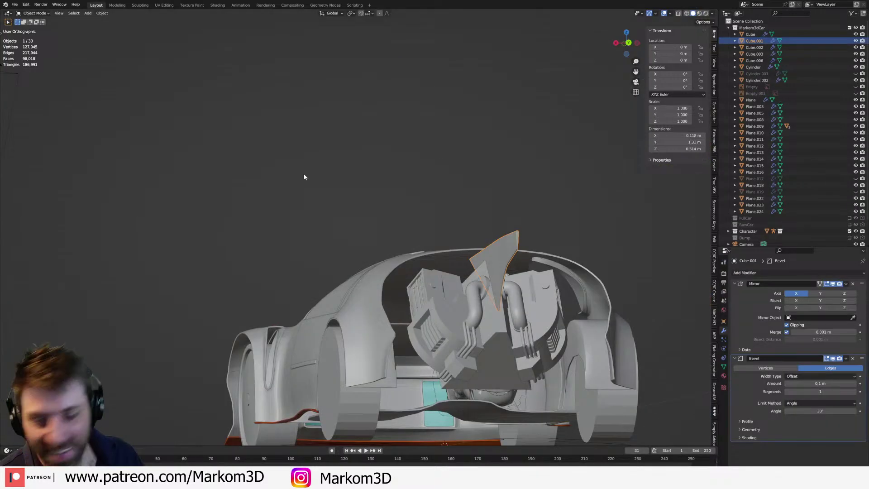
- Return to the car file and extrude the lower rear face of the central wedge outward by about 0.05 m
middle_drag(303, 173, 512, 331)
click(502, 338)
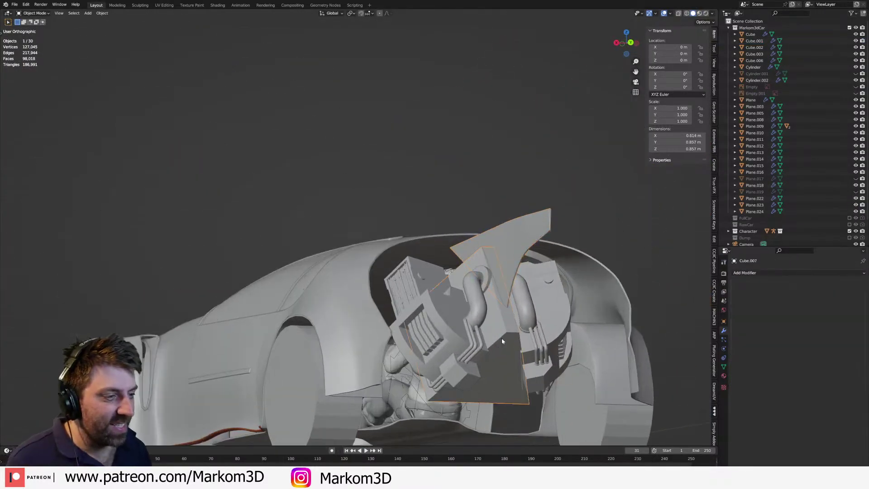
key(Tab)
scroll(505, 324, up, 2)
click(489, 352)
scroll(482, 282, up, 2)
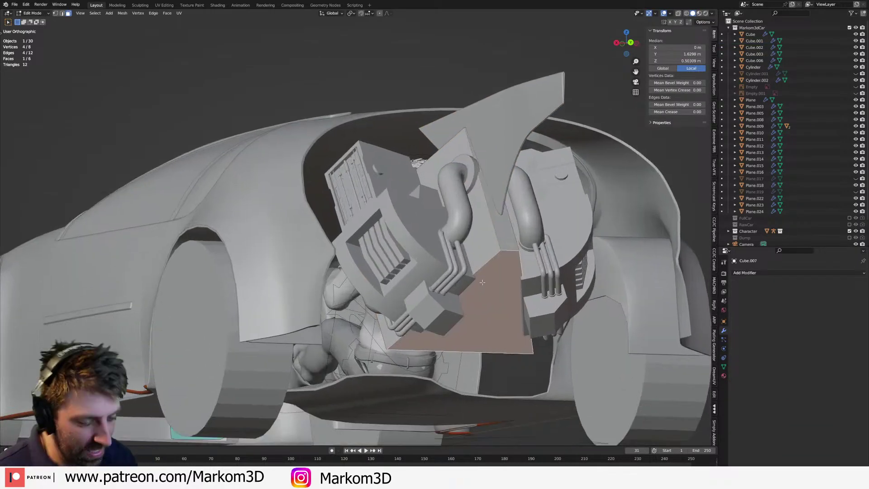
key(e)
click(554, 299)
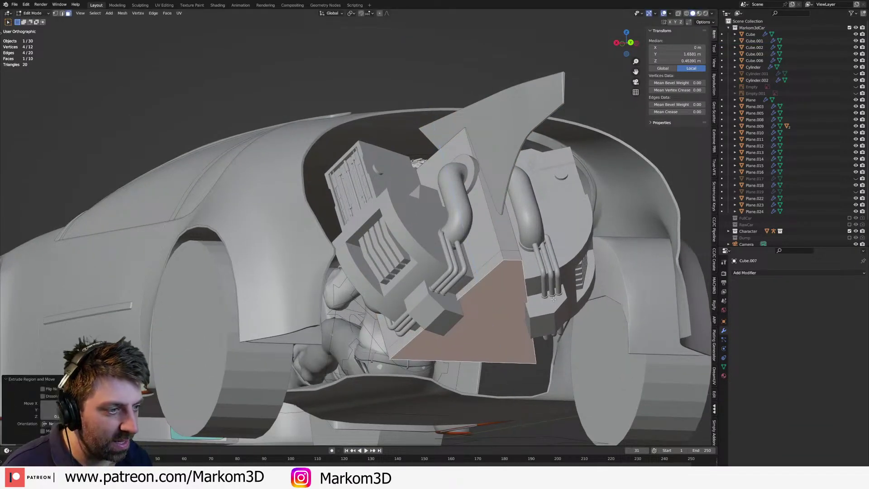
- Inset and recess the wedge's lower rear face, with a second inset face raised slightly inside the recess
key(i)
click(584, 315)
key(e)
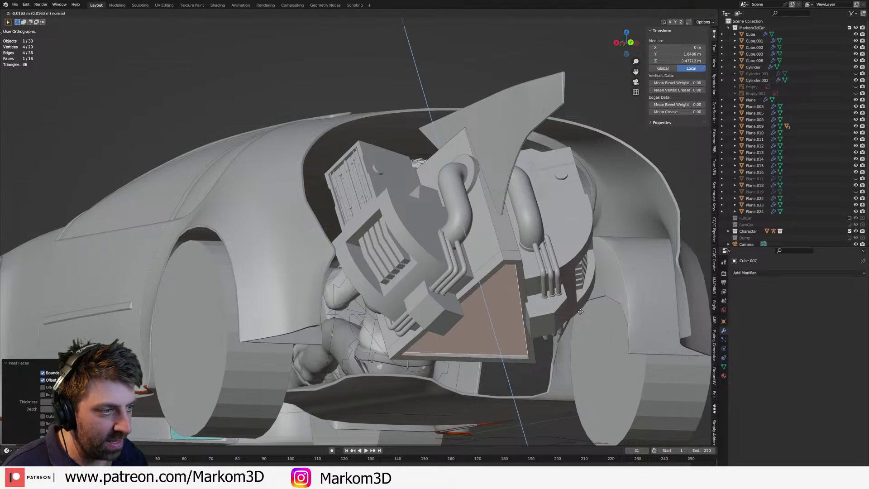
click(581, 312)
key(i)
click(580, 311)
key(e)
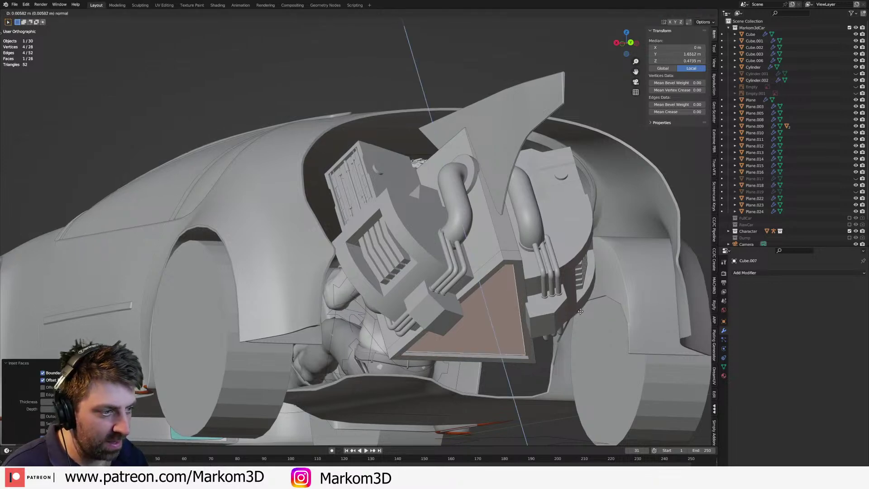
click(580, 311)
middle_drag(580, 310, 484, 267)
scroll(513, 344, up, 2)
key(shift+d)
right_click(489, 276)
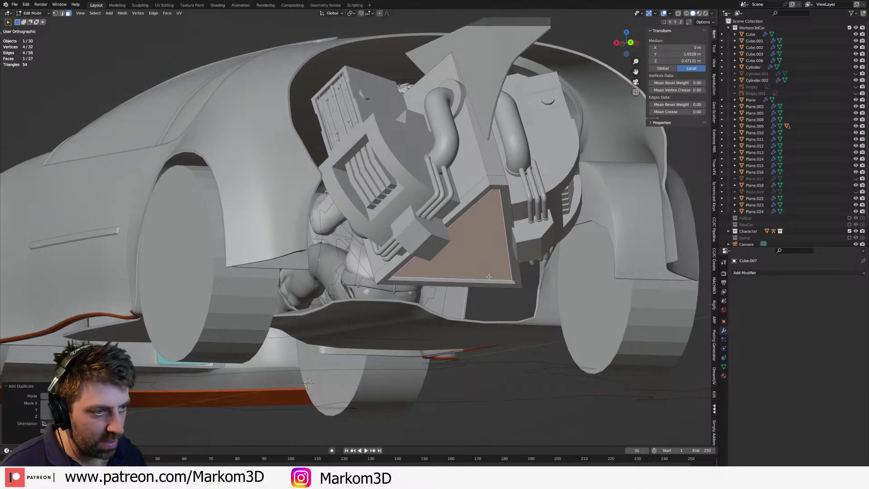
key(g)
key(x)
middle_drag(490, 277, 502, 280)
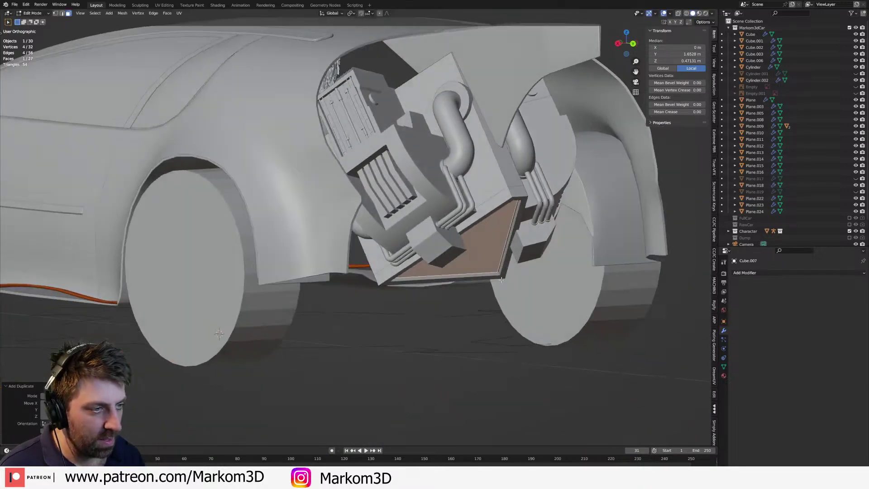
right_click(495, 281)
key(ctrl+z)
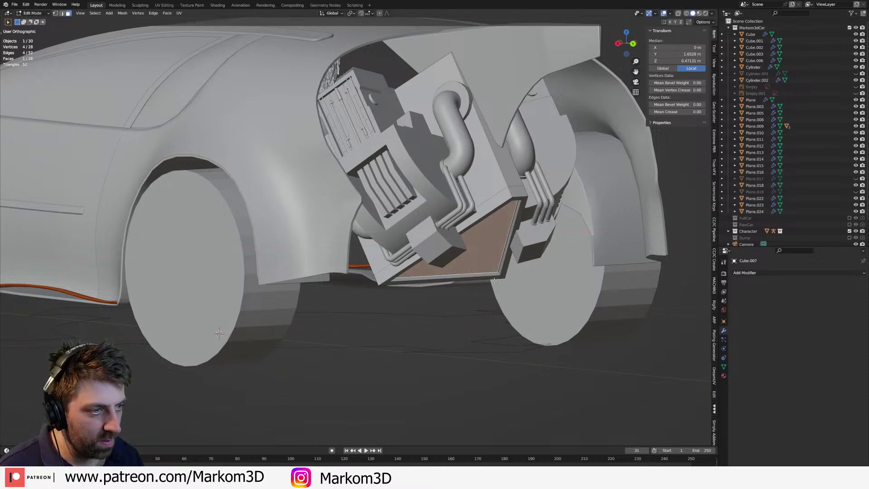
key(g)
key(y)
right_click(569, 317)
- Duplicate the wedge's inset face and move the copy rearward along Y to about 2.31 m
shift+middle_drag(520, 312, 515, 291)
key(shift+d)
right_click(503, 274)
key(g)
key(y)
click(582, 314)
middle_drag(582, 314, 489, 285)
scroll(489, 266, up, 2)
- Split the duplicated face with a horizontal loop cut and delete its upper portion
key(ctrl+r)
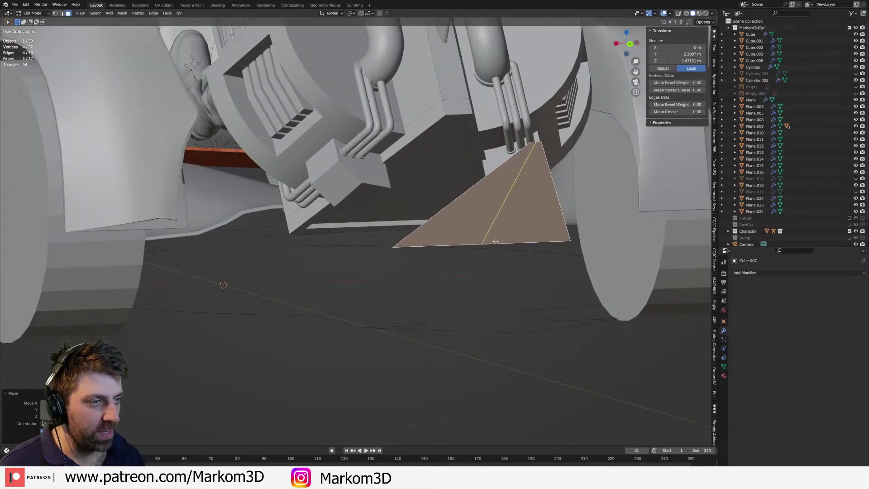
click(494, 194)
right_click(493, 194)
click(511, 170)
key(x)
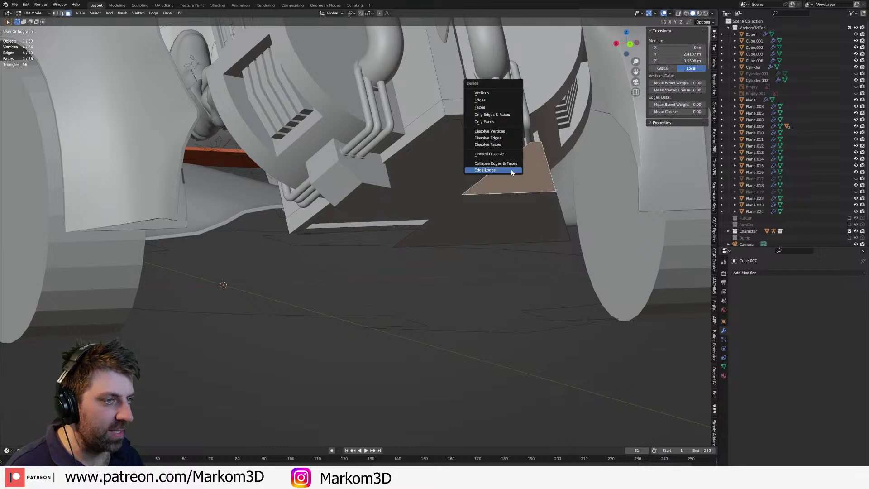
click(507, 107)
- Add five evenly spaced upright loop cuts to the remaining face and bevel them into narrow strips
shift+middle_drag(508, 241, 501, 214)
scroll(501, 214, up, 4)
click(501, 214)
right_click(568, 262)
key(ctrl+b)
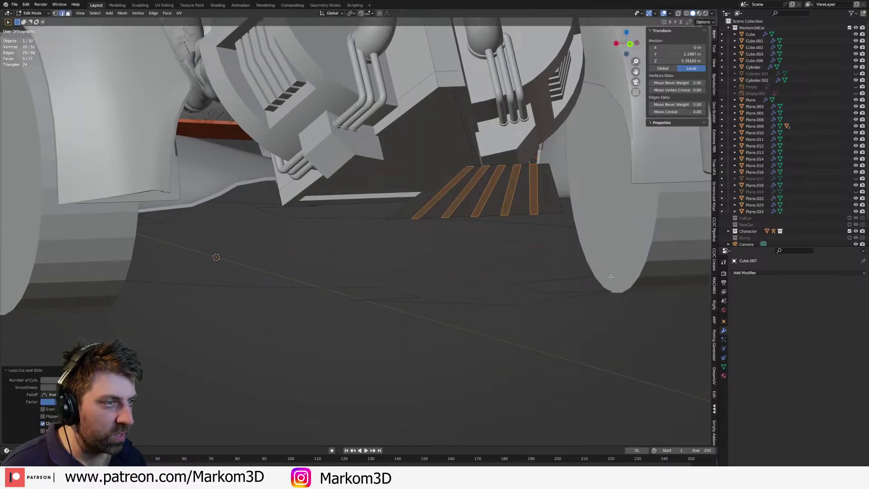
click(461, 222)
- Delete the six faces between and beside the narrow beveled strips, leaving five separate bars
click(429, 192)
shift+click(452, 195)
key(3)
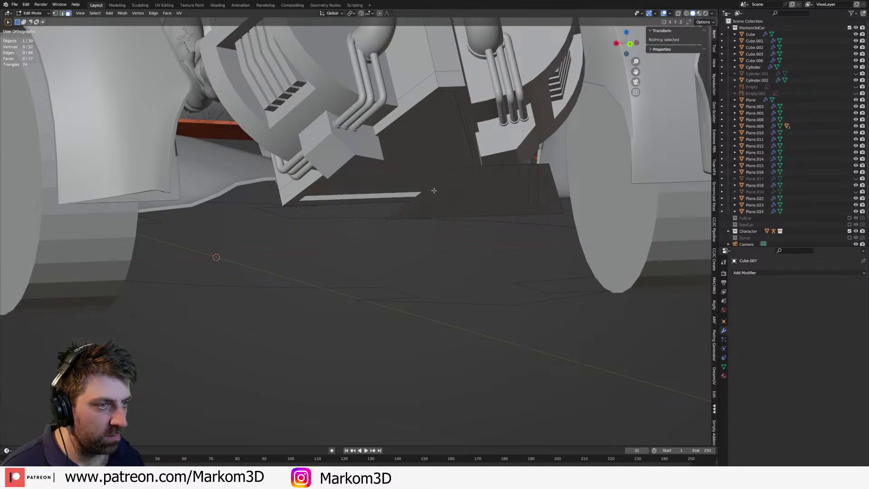
click(431, 191)
shift+click(454, 195)
shift+click(472, 193)
shift+click(496, 193)
shift+click(519, 195)
shift+click(549, 192)
key(x)
click(551, 198)
- Extrude the five flat strips into solid slats
middle_drag(551, 198, 572, 224)
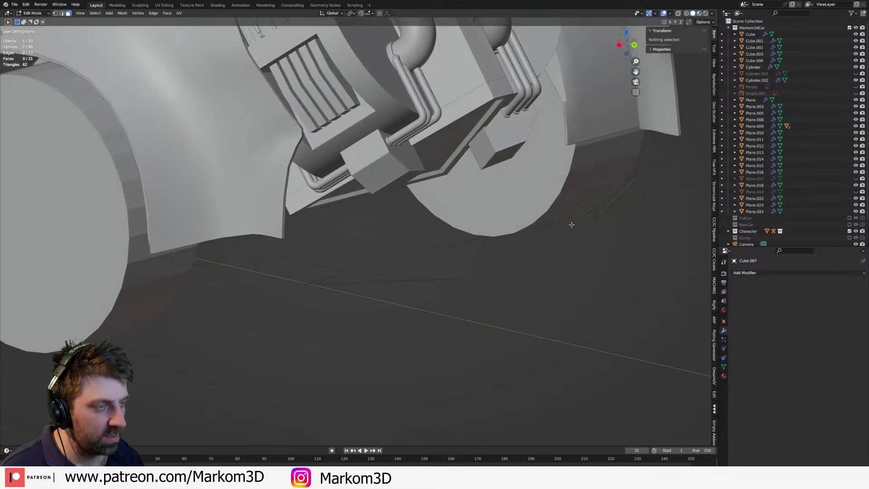
drag(565, 212, 604, 217)
key(e)
click(607, 242)
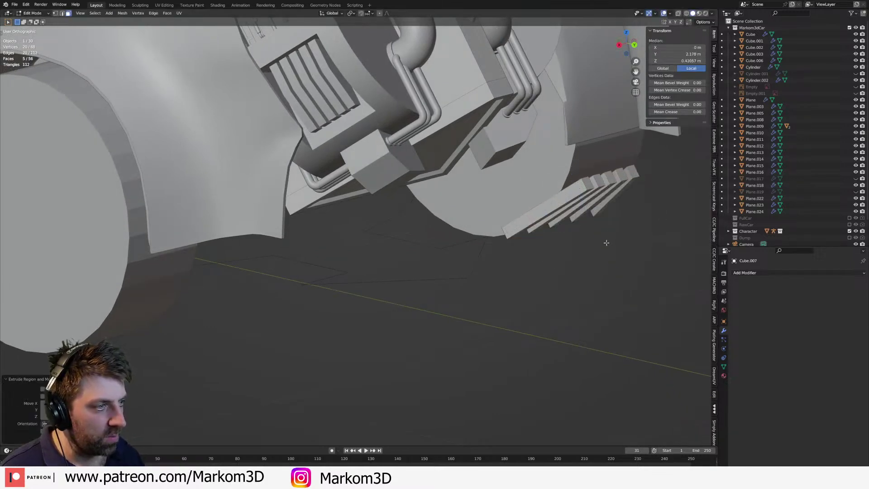
- Select all the linked slat geometry, move it along Y into the wedge's recess, and return to Object Mode
key(ctrl+l)
key(g)
key(y)
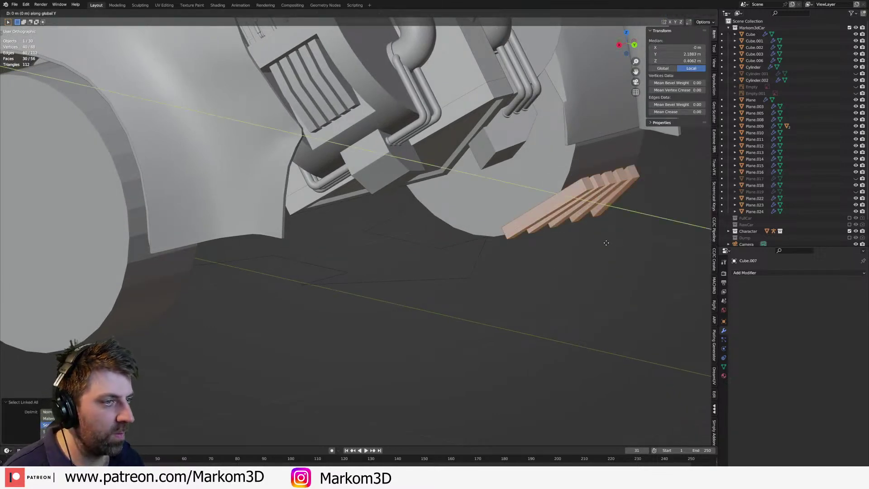
click(440, 194)
middle_drag(441, 194, 371, 255)
scroll(451, 225, down, 3)
scroll(447, 240, down, 4)
key(Tab)
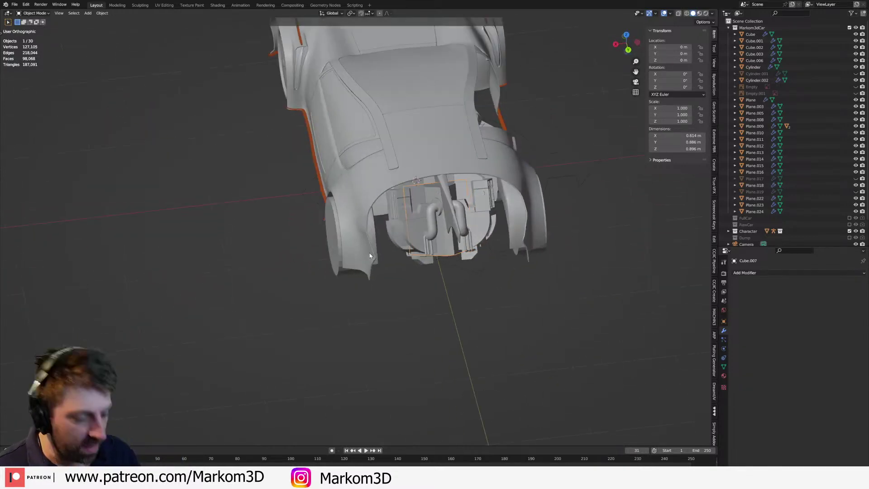
- Examine the whole car and its open tail from directly above
key(KP_7)
shift+middle_drag(335, 214, 536, 257)
scroll(536, 260, down, 4)
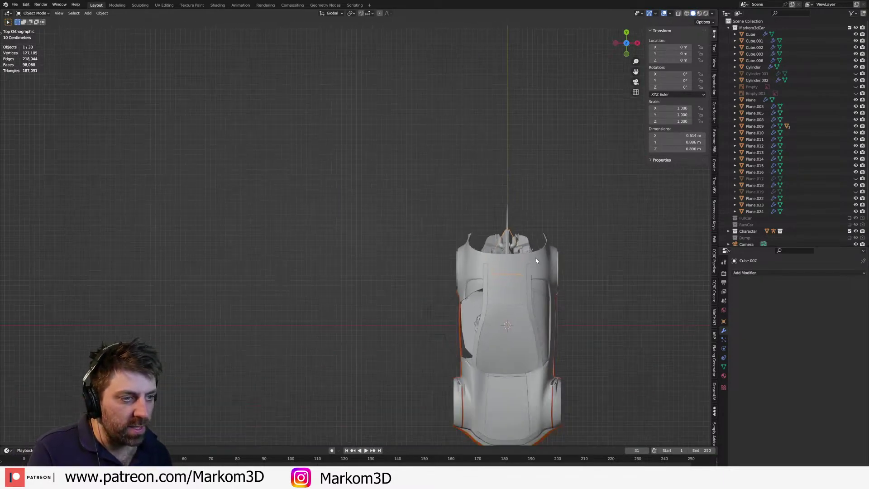
key(shift+s)
key(Escape)
scroll(536, 258, down, 1)
key(shift+s)
key(Escape)
shift+middle_drag(544, 258, 446, 231)
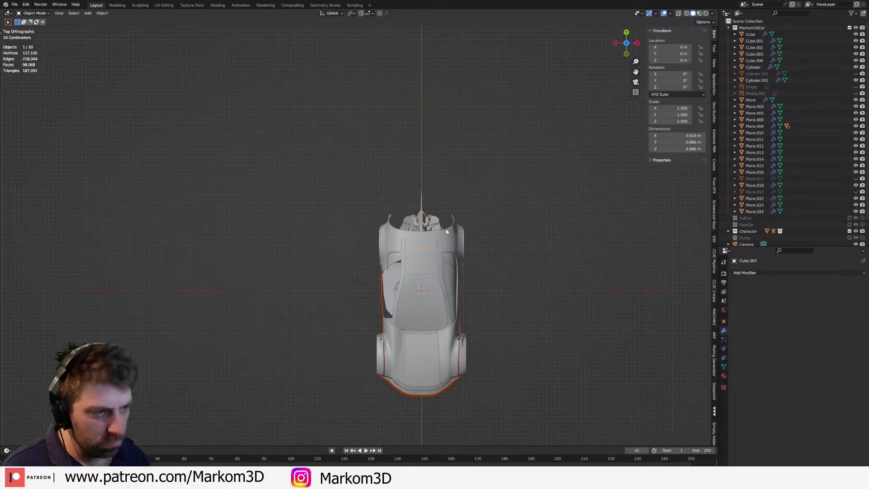
scroll(412, 235, up, 4)
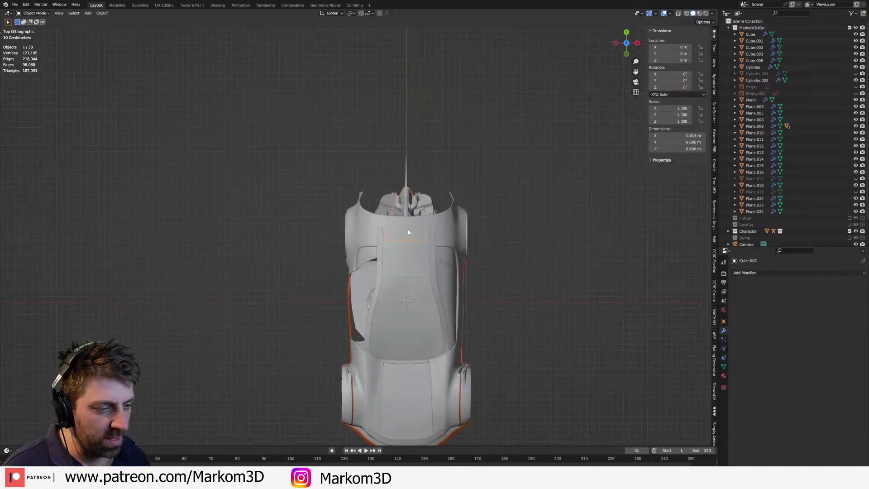
- Add a 32-vertex cylinder and rotate its geometry 90° about the X axis in Edit Mode
key(shift+a)
mouse_move(408, 230)
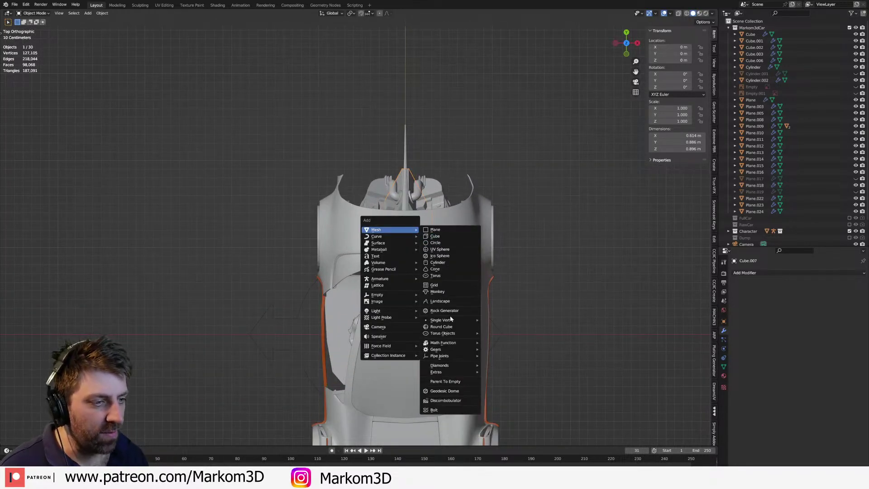
click(446, 262)
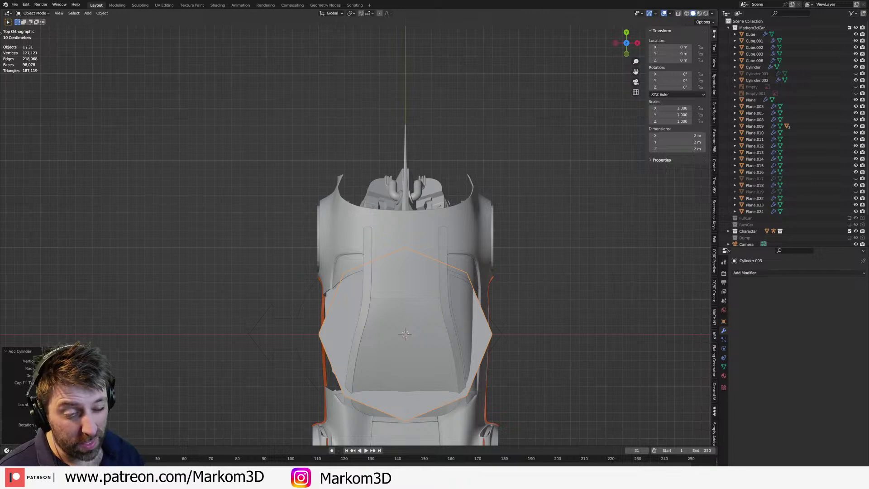
key(Return)
key(Tab)
key(r)
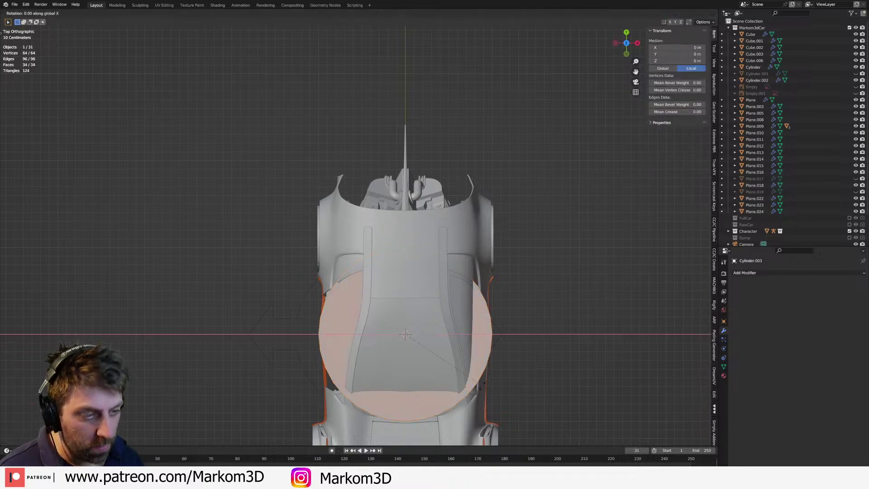
key(x)
key(9)
key(0)
key(Return)
- Try fitting the cylinder beside the tail fin, shrunk and turned 90° in the top view, and delete it
key(g)
click(472, 198)
key(r)
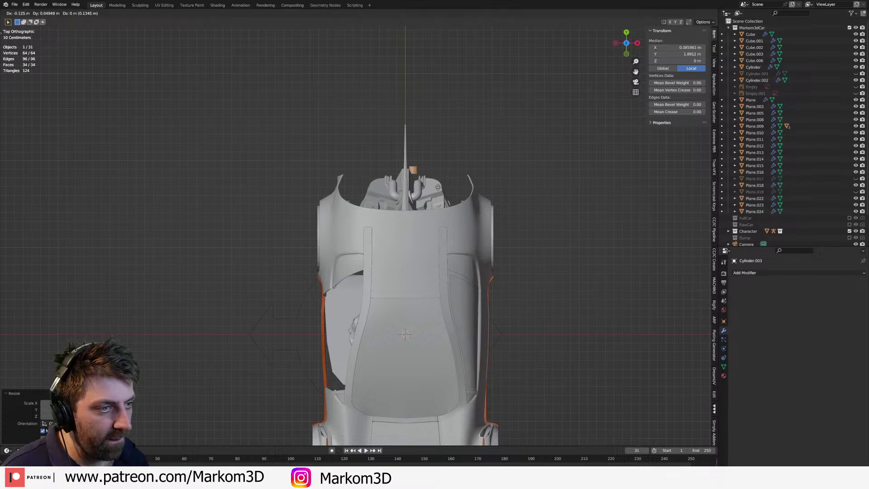
key(9)
key(0)
key(Return)
key(g)
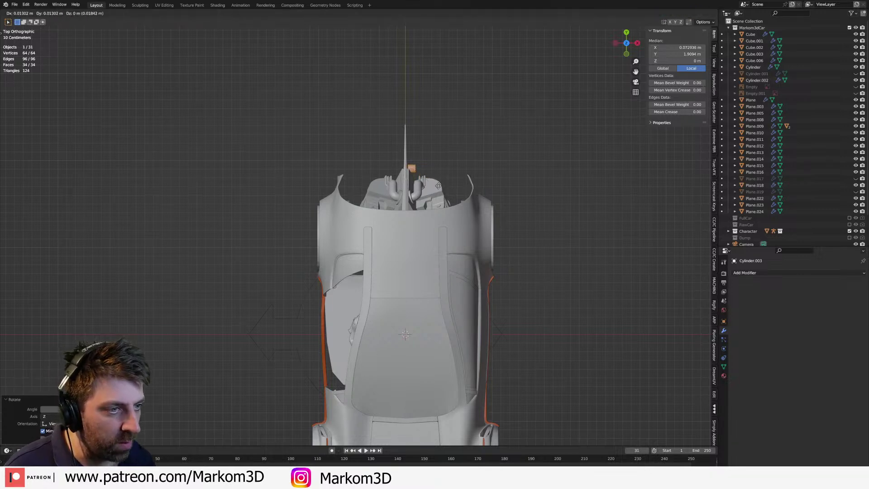
scroll(438, 185, up, 5)
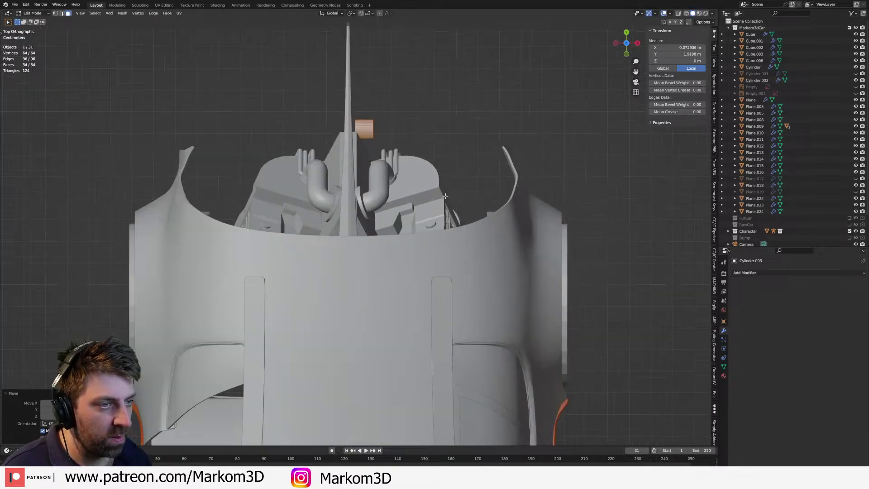
click(415, 160)
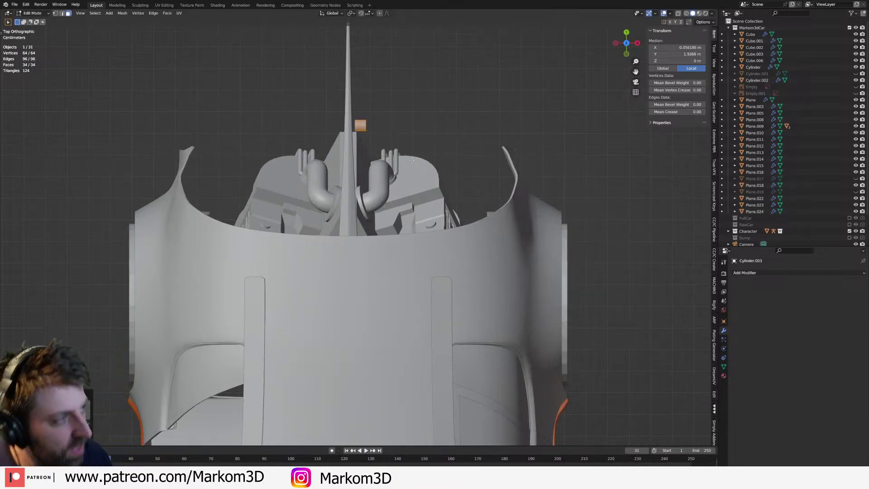
right_click(411, 159)
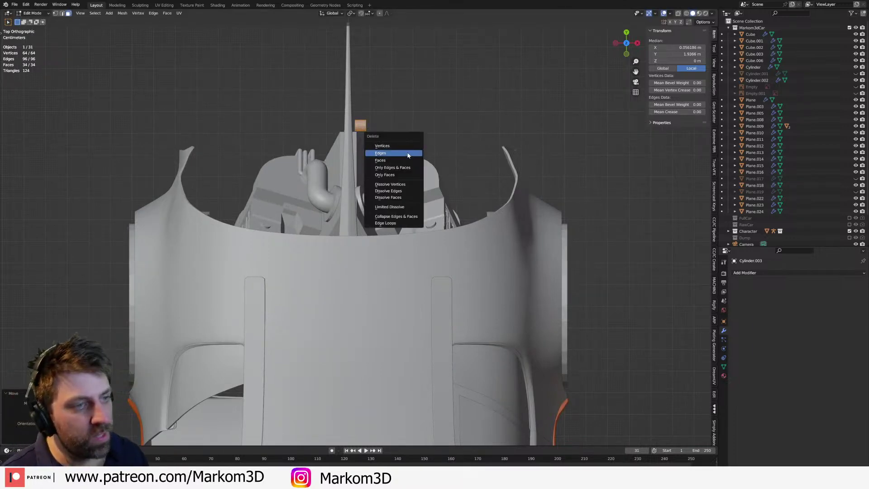
key(Tab)
key(Delete)
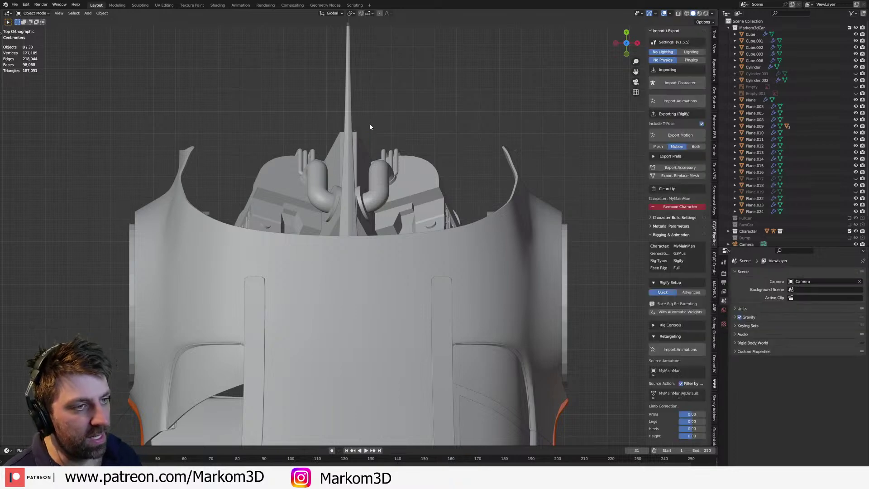
- Add a Bezier curve object and delete all of its default points in Edit Mode
scroll(389, 154, down, 4)
shift+middle_drag(407, 182, 409, 137)
key(shift+a)
mouse_move(409, 140)
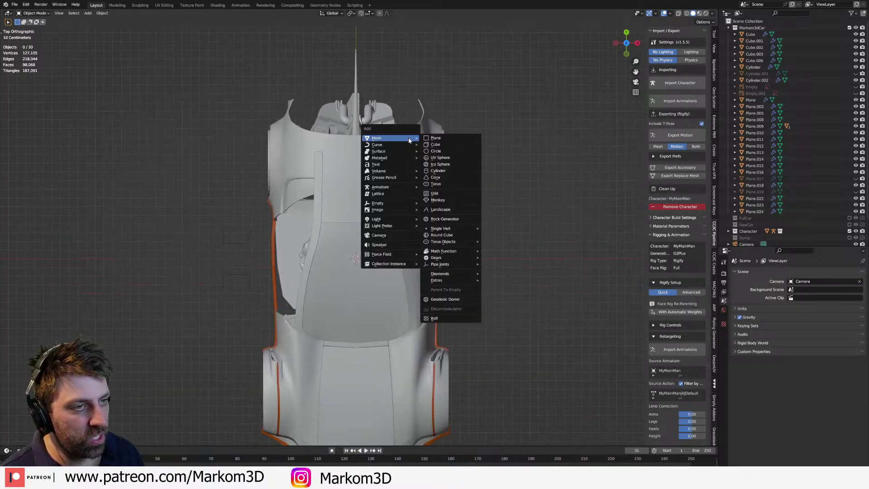
click(441, 143)
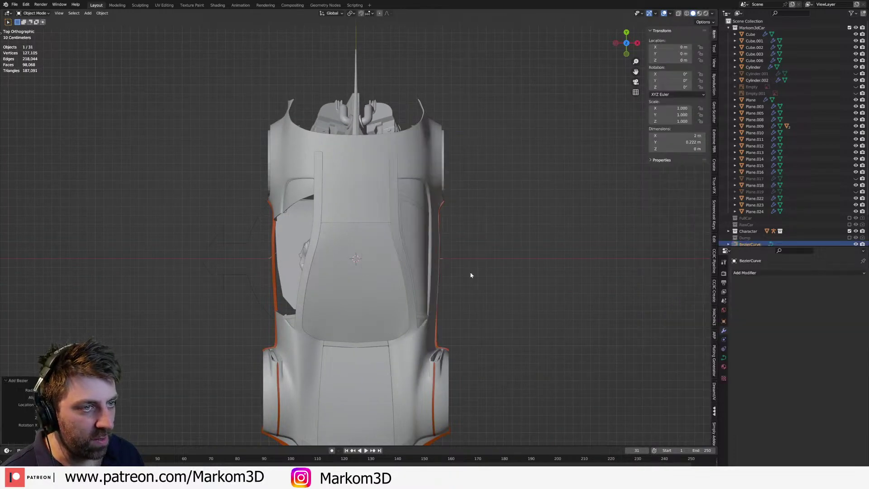
key(Tab)
key(x)
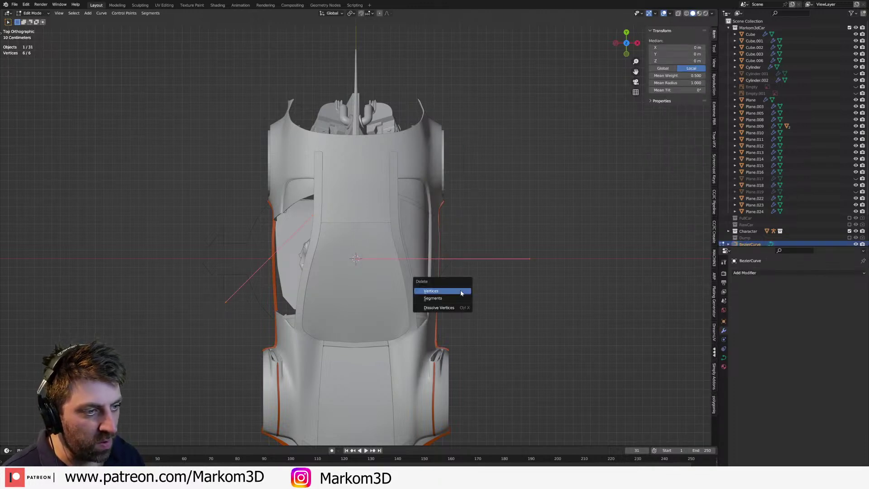
click(461, 293)
- Draw a freehand Bezier curve with Surface depth, arcing from the tail fin around the rear fender in the top view
scroll(449, 269, up, 5)
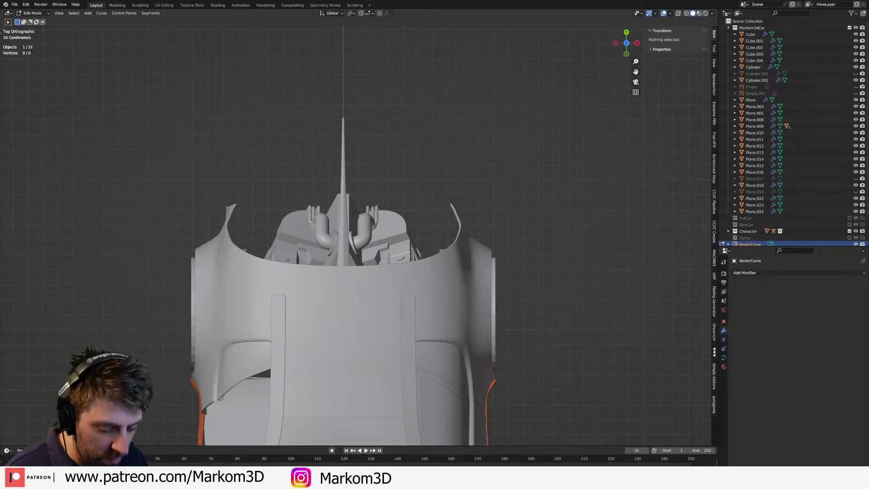
key(t)
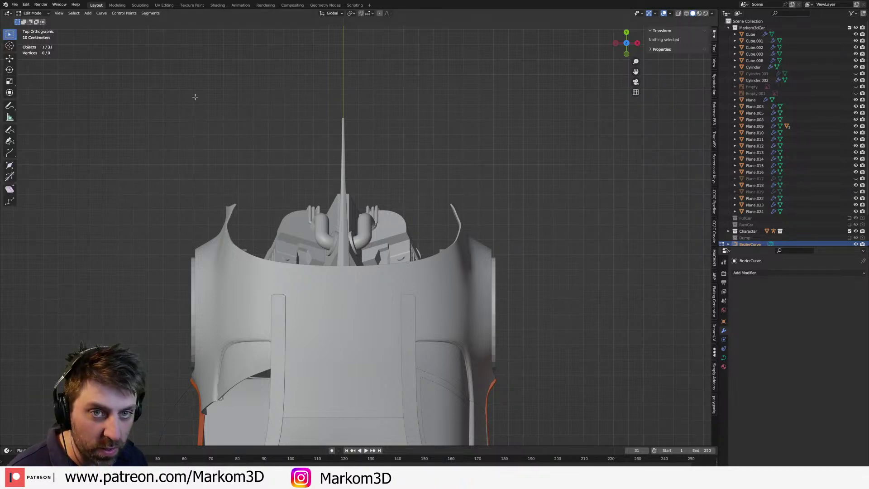
click(10, 130)
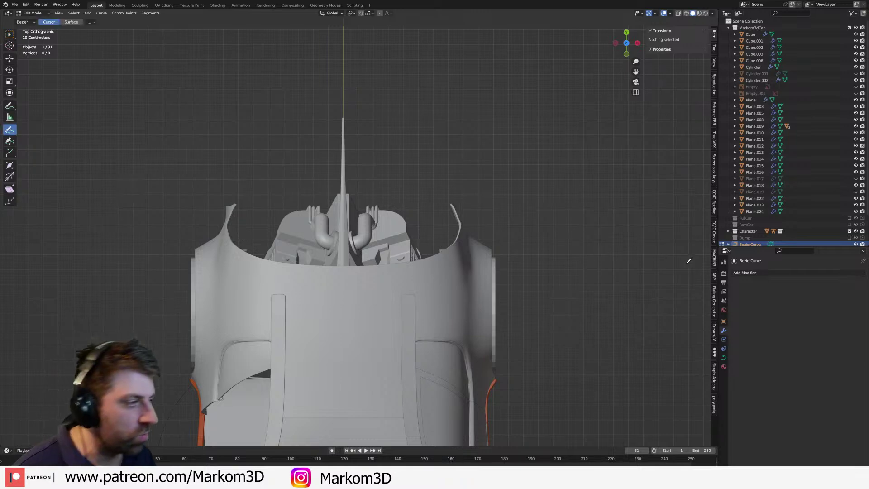
click(723, 261)
click(832, 271)
click(832, 272)
click(829, 281)
click(830, 281)
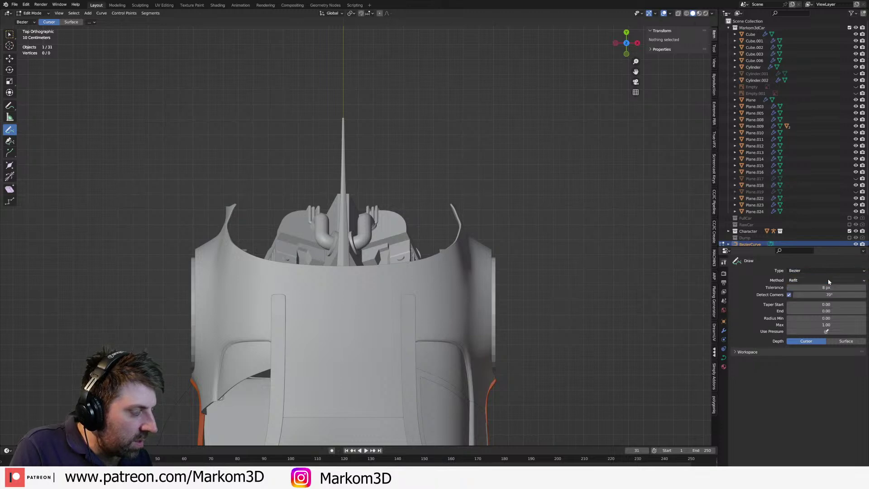
click(838, 341)
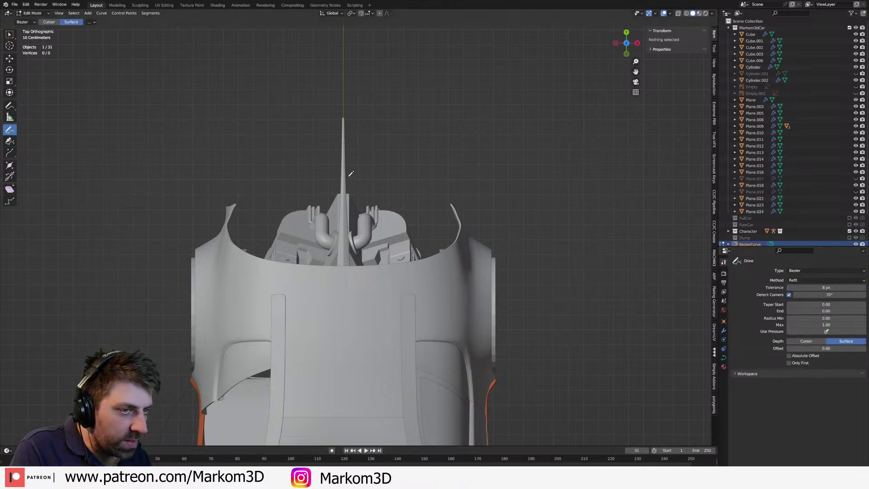
mouse_move(349, 173)
mouse_down()
mouse_move(408, 174)
mouse_move(500, 233)
mouse_up()
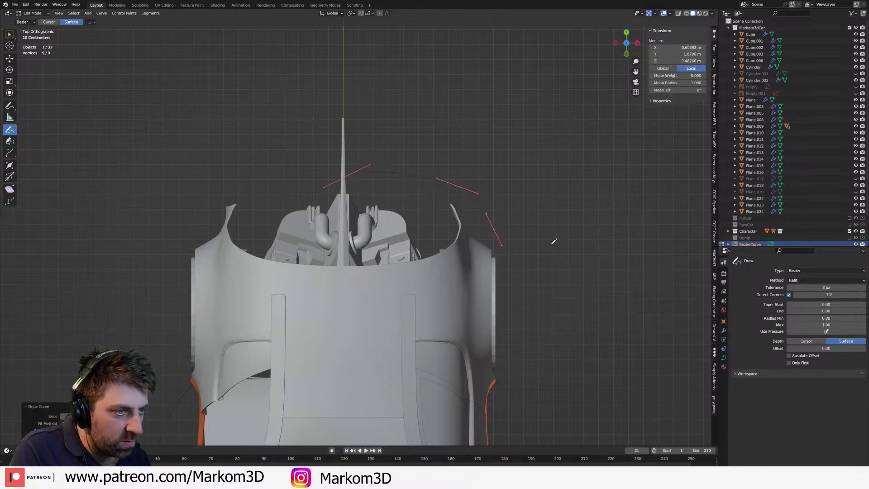
scroll(384, 177, up, 2)
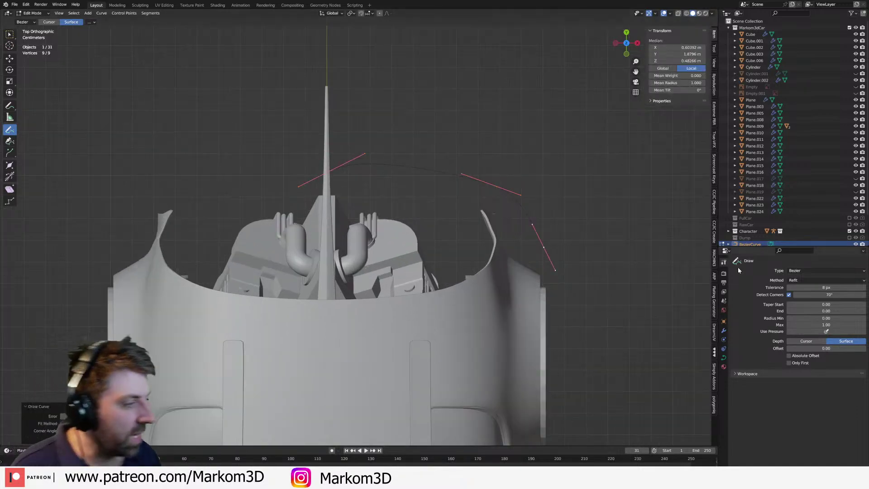
- Flatten the handles of the curve point at the tail fin with a Y scale of 0 and move it along Y toward the engine
click(10, 39)
click(356, 175)
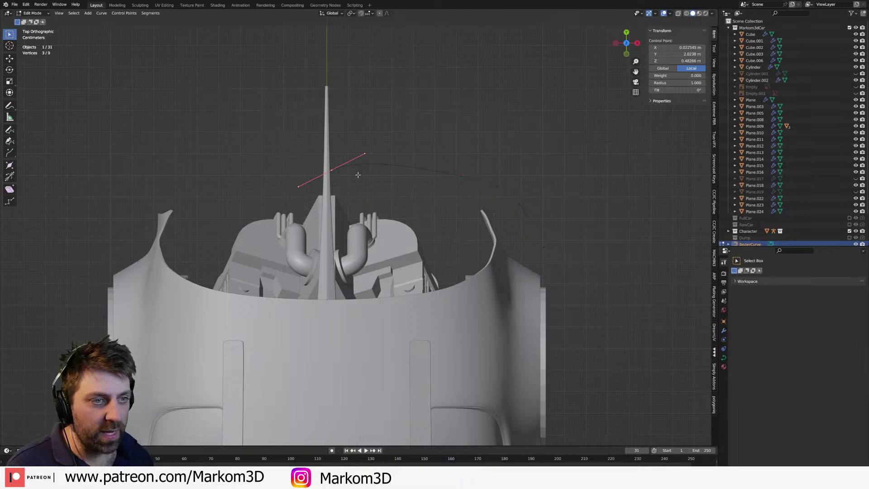
key(s)
key(y)
key(0)
key(Return)
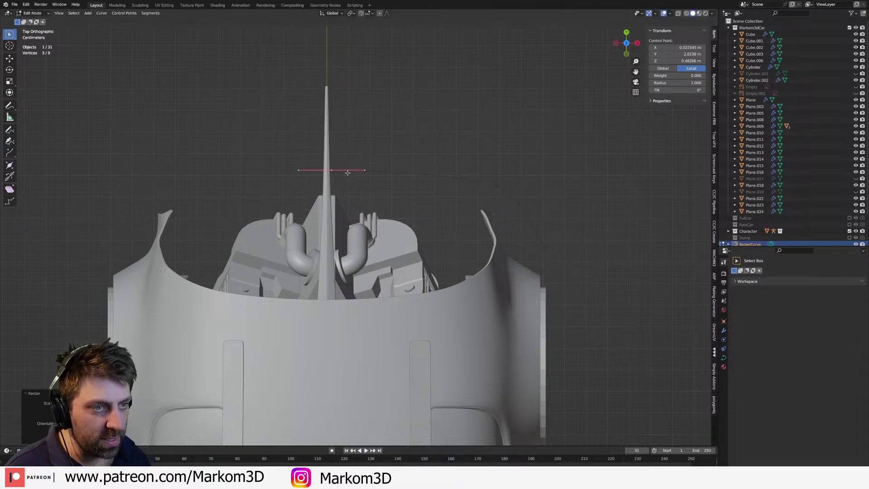
key(h)
key(ctrl+z)
key(g)
key(y)
click(350, 196)
- Move the curve's middle control point inward toward the tip of the rear fender
click(505, 185)
key(h)
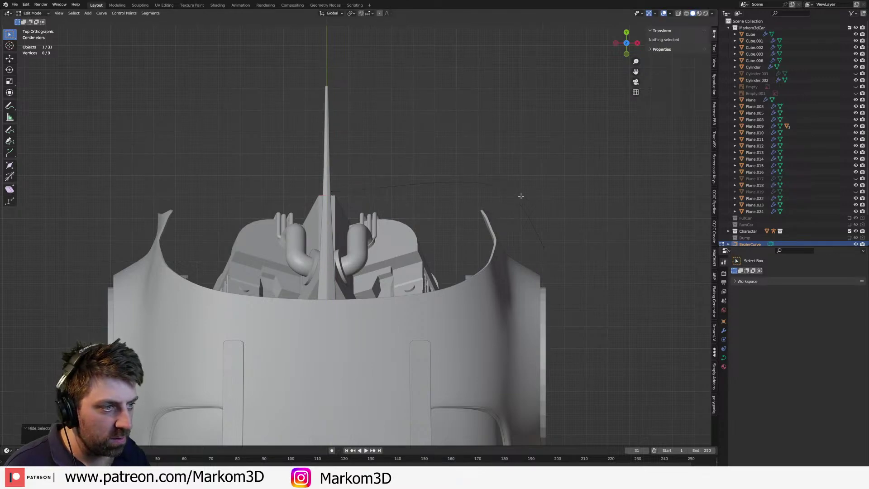
key(alt+h)
key(g)
click(477, 211)
- Move the curve's outer end point onto the inner edge of the rear fender and rotate its handles to follow the body
key(h)
click(566, 251)
key(h)
key(alt+h)
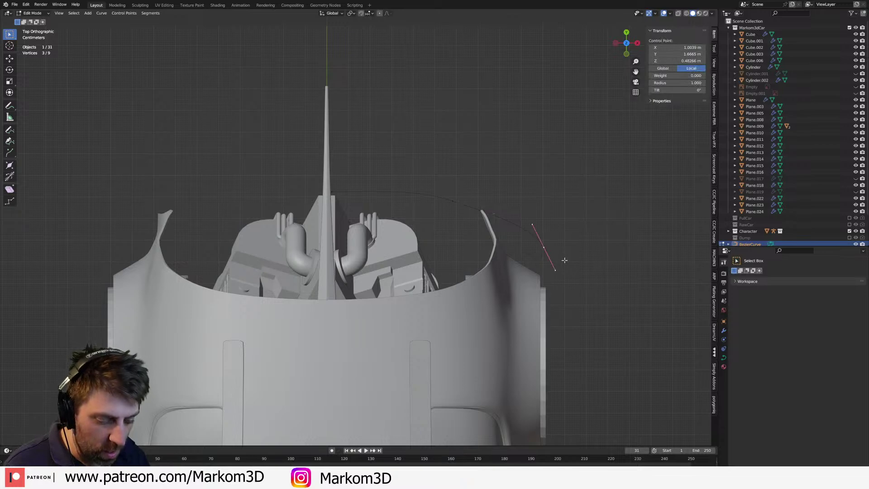
key(h)
key(alt+h)
key(g)
click(490, 256)
key(t)
key(r)
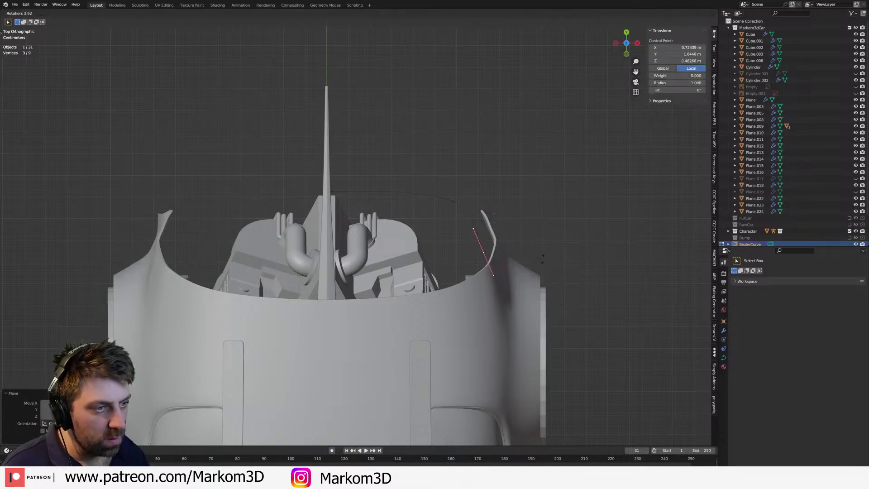
click(540, 270)
- Reposition the curve's outer control points and resize their handles to smooth the bend in the top view
key(g)
click(549, 273)
key(s)
click(566, 288)
key(g)
click(575, 291)
- Lower the curve's outer end to the fender's bottom edge and tilt the middle point's handles along the slope in the back view
middle_drag(574, 291, 346, 218)
scroll(347, 217, up, 2)
key(g)
key(z)
key(Escape)
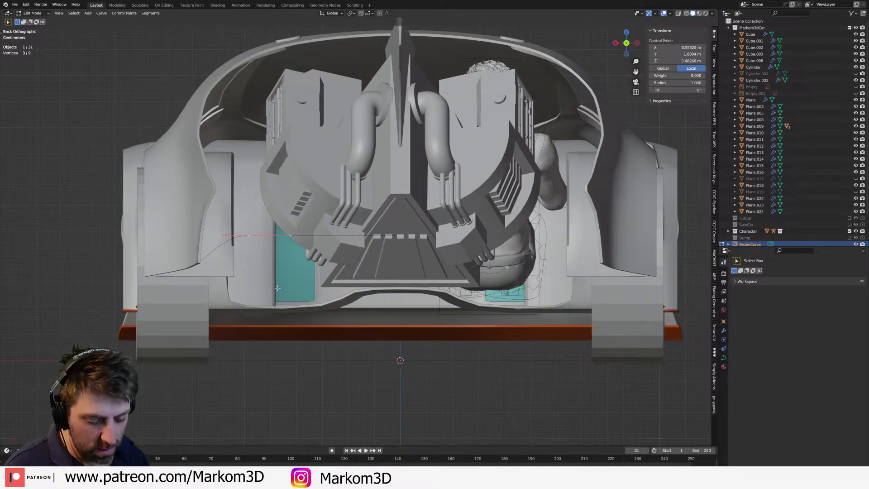
key(r)
click(281, 268)
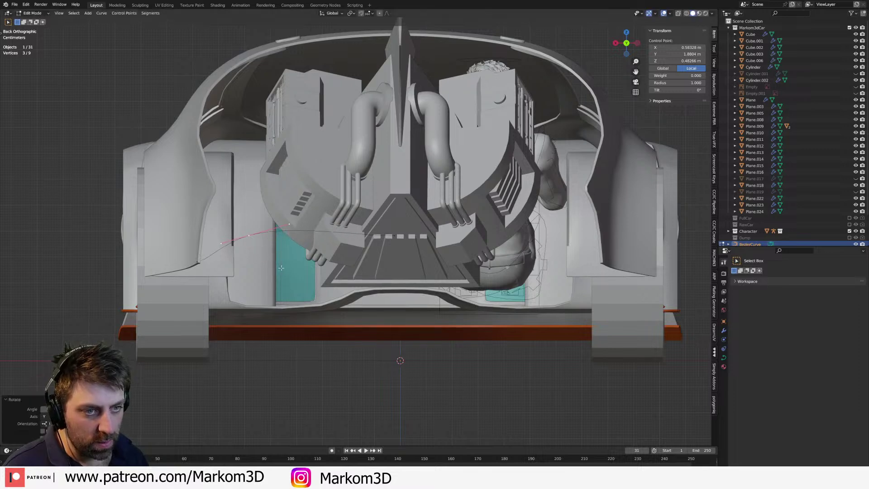
key(g)
key(z)
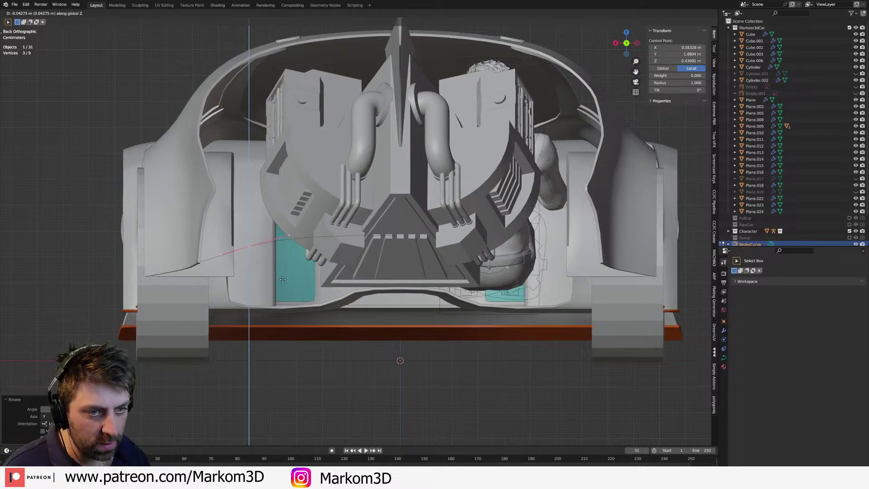
key(Escape)
- Add a Mirror modifier on the X axis with Clipping to the curve and move its centre point along X onto the mirror plane
click(422, 250)
click(724, 333)
click(769, 272)
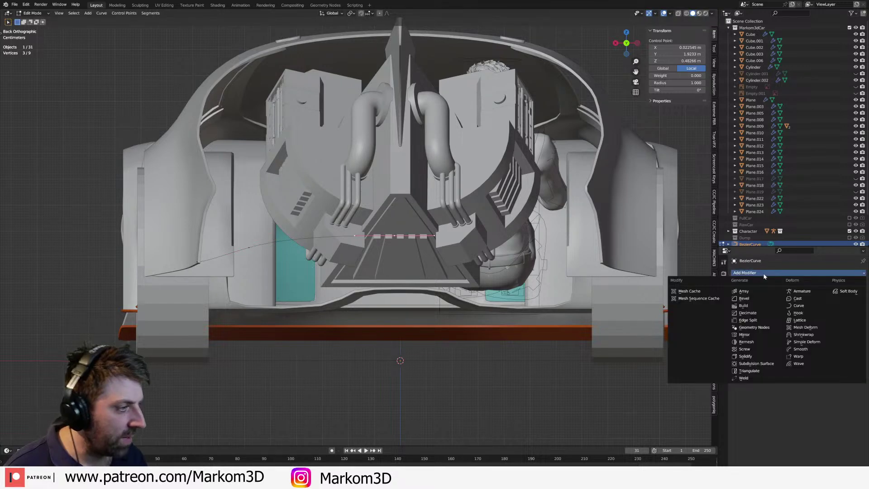
click(760, 334)
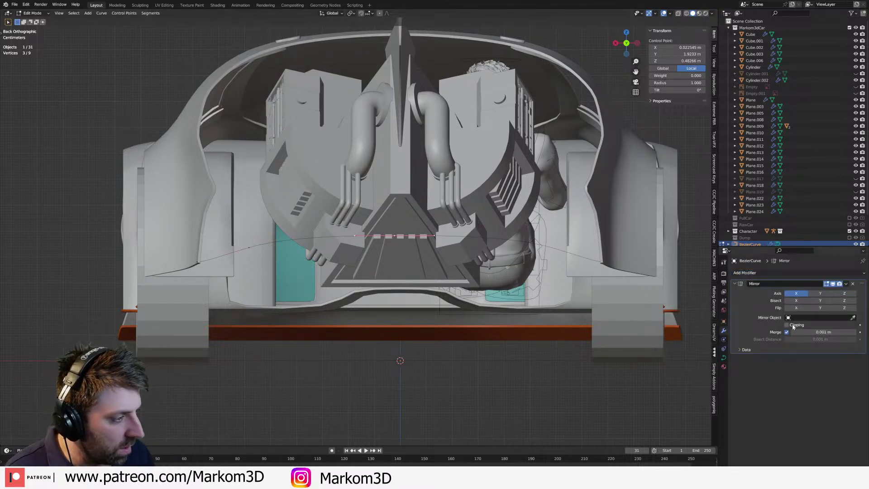
key(g)
key(x)
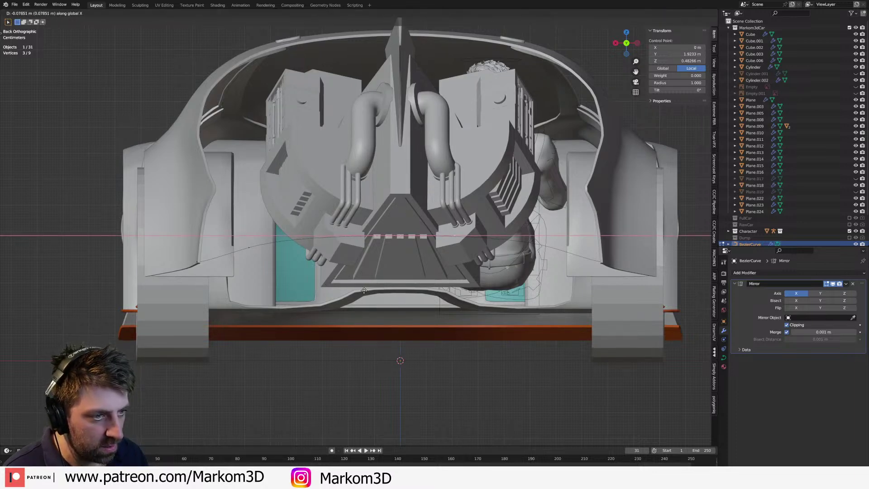
click(362, 289)
key(g)
key(x)
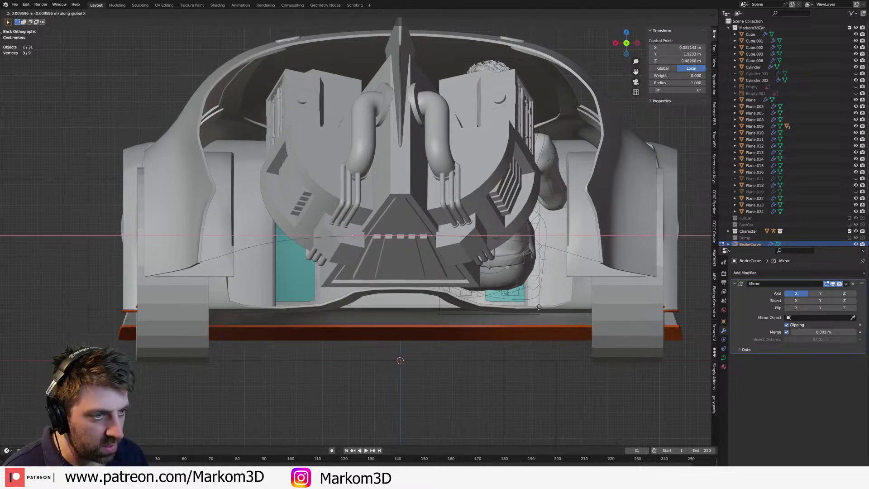
click(546, 306)
- Thicken the curve into a round tube with a bevel depth of 0.04 m
key(Tab)
middle_drag(555, 275, 692, 298)
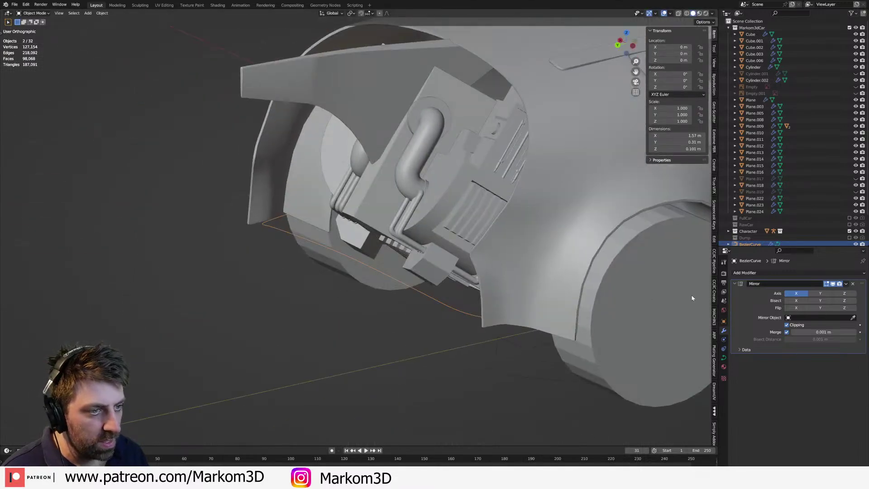
click(723, 358)
click(749, 397)
scroll(737, 398, down, 1)
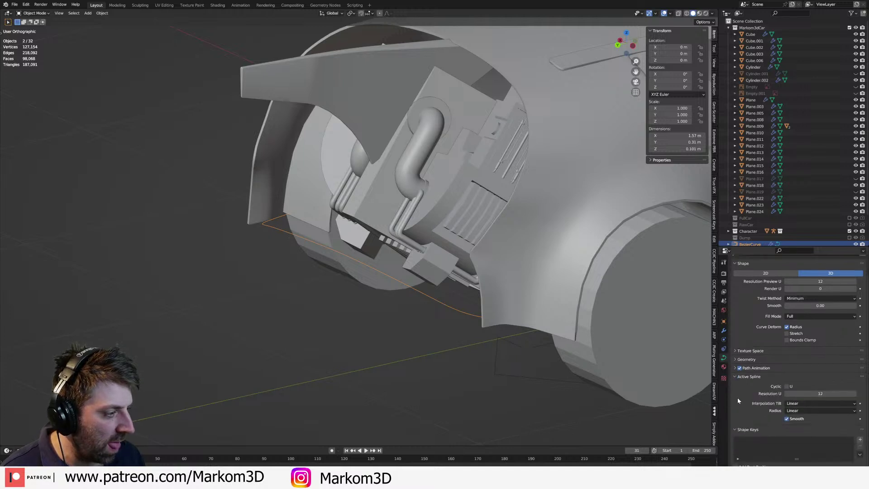
click(734, 361)
scroll(815, 376, down, 3)
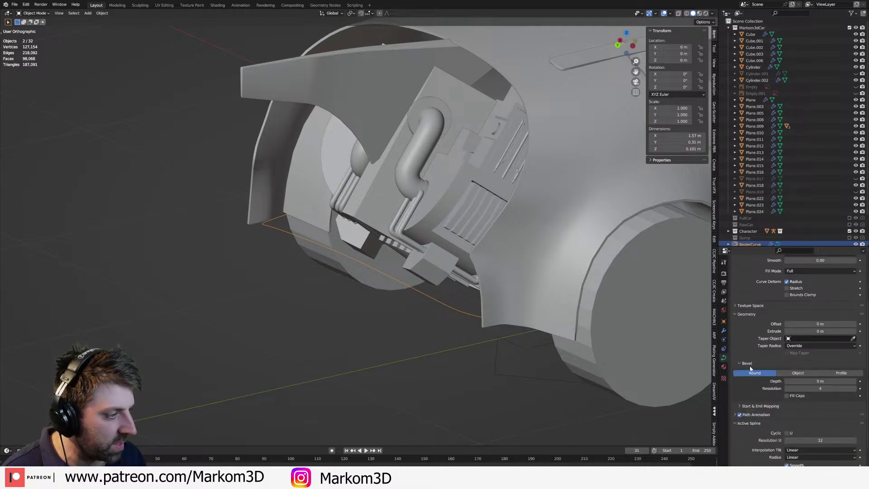
click(855, 382)
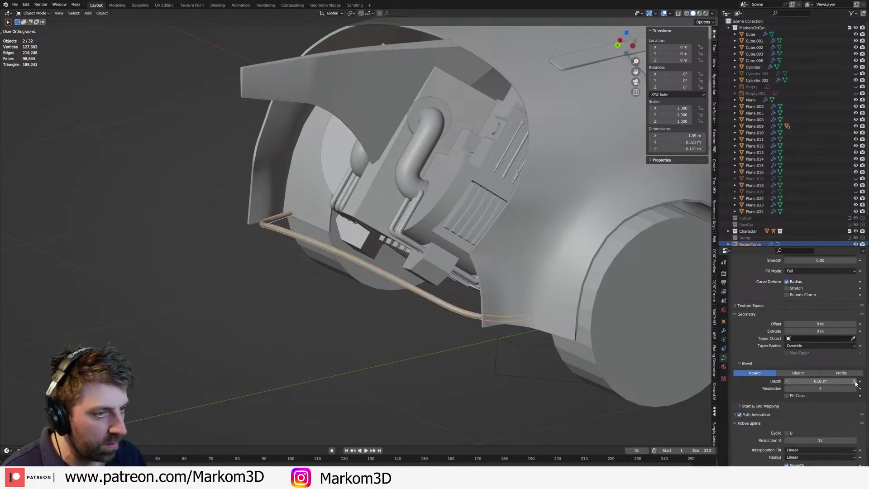
click(855, 382)
click(854, 383)
click(855, 382)
- Move the tube's outer end point into the rear fender, working in the wireframe top view
mouse_move(593, 344)
middle_down()
mouse_move(574, 338)
mouse_move(645, 338)
mouse_move(626, 306)
mouse_move(231, 254)
mouse_move(399, 338)
mouse_move(384, 311)
middle_up()
key(Tab)
scroll(384, 310, up, 1)
key(z)
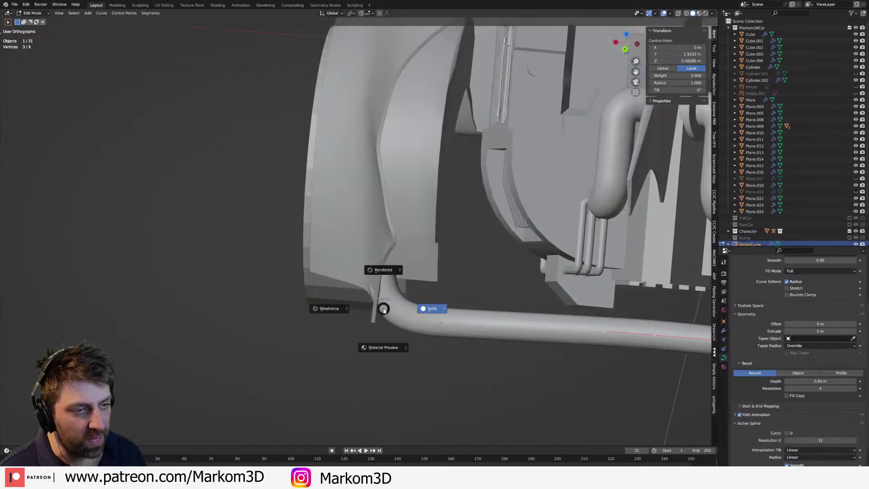
click(358, 306)
key(KP_7)
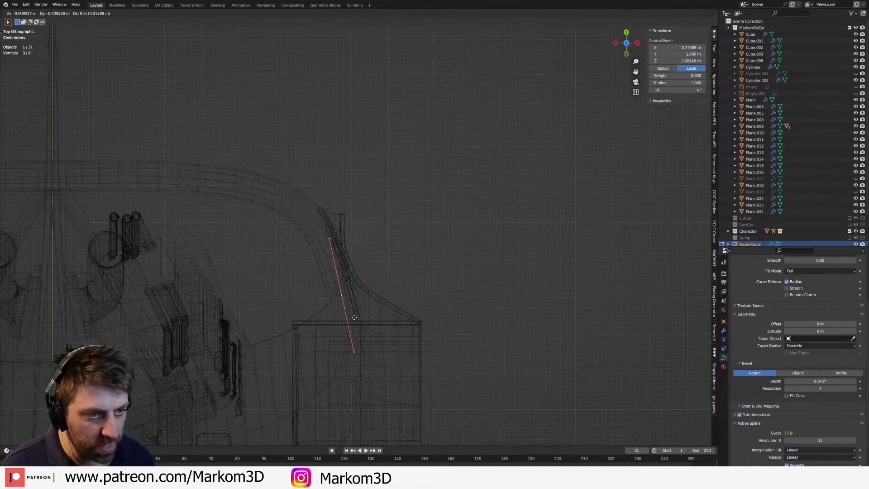
click(367, 303)
mouse_move(367, 303)
middle_down()
mouse_move(248, 250)
mouse_move(243, 225)
mouse_move(326, 248)
middle_up()
key(shift+z)
scroll(325, 248, down, 8)
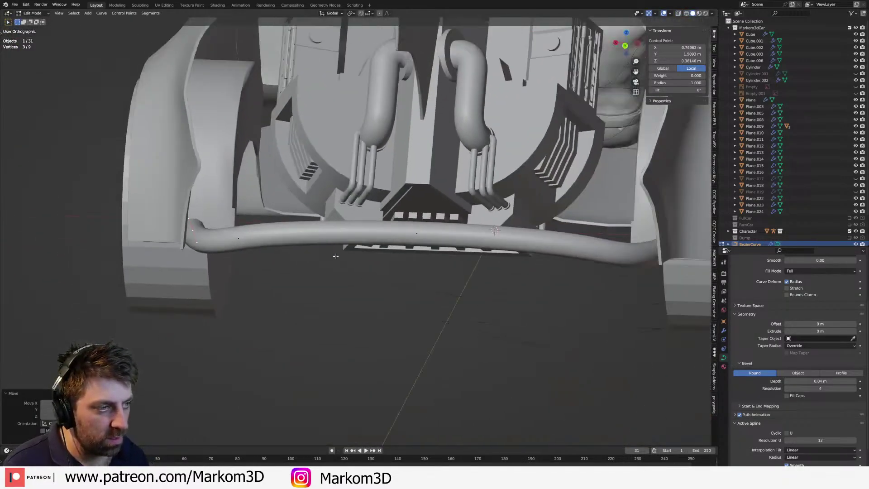
- Duplicate all of the tube's control points and raise the copy along Z across the upper rear opening
key(a)
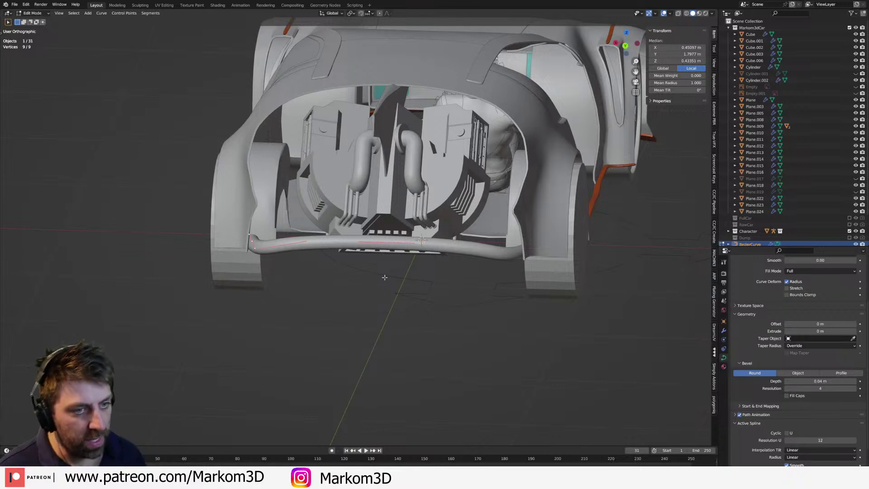
key(shift+d)
key(z)
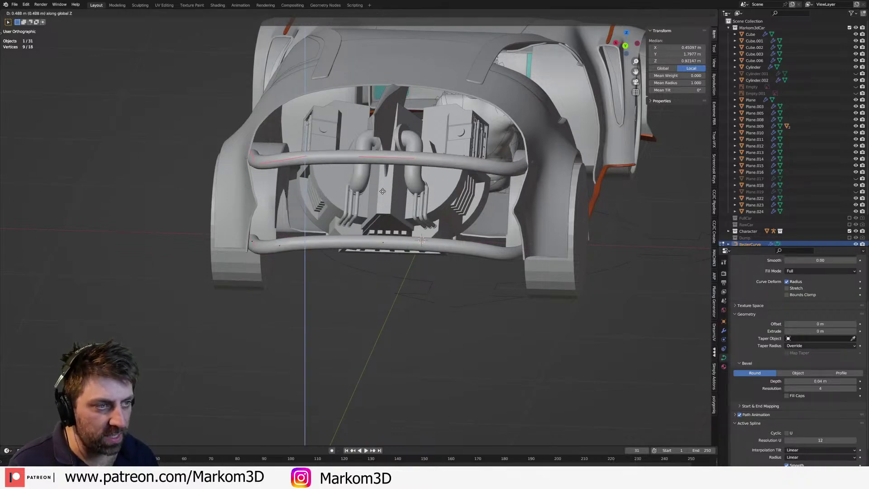
click(383, 186)
- Move the upper tube's outer end point forward into the rear fender in the wireframe top view
middle_drag(383, 186, 428, 162)
key(KP_7)
key(z)
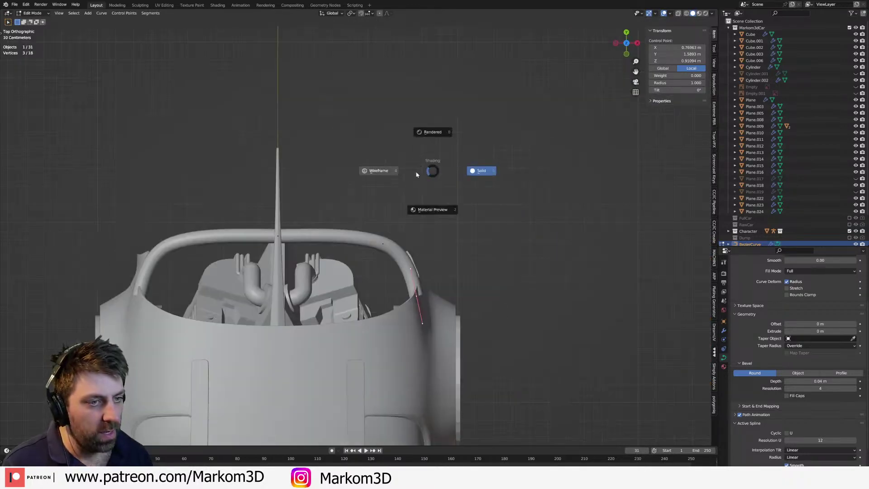
click(378, 170)
key(g)
click(434, 224)
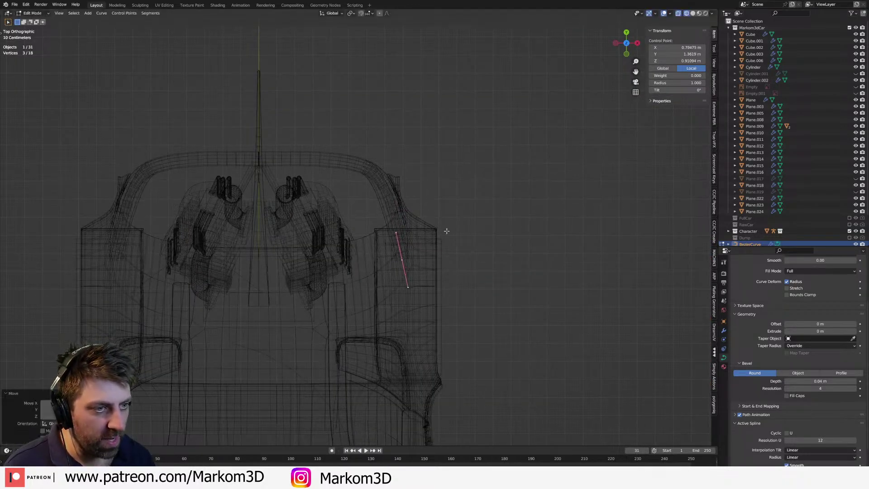
key(r)
right_click(450, 251)
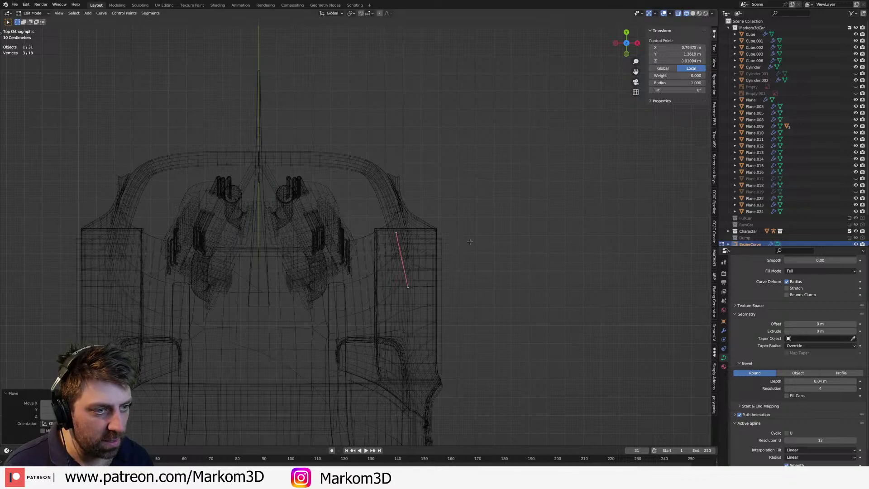
- Rotate the upper tube's end handles parallel to the Y axis and nudge the point farther forward
key(r)
click(472, 263)
key(g)
click(473, 269)
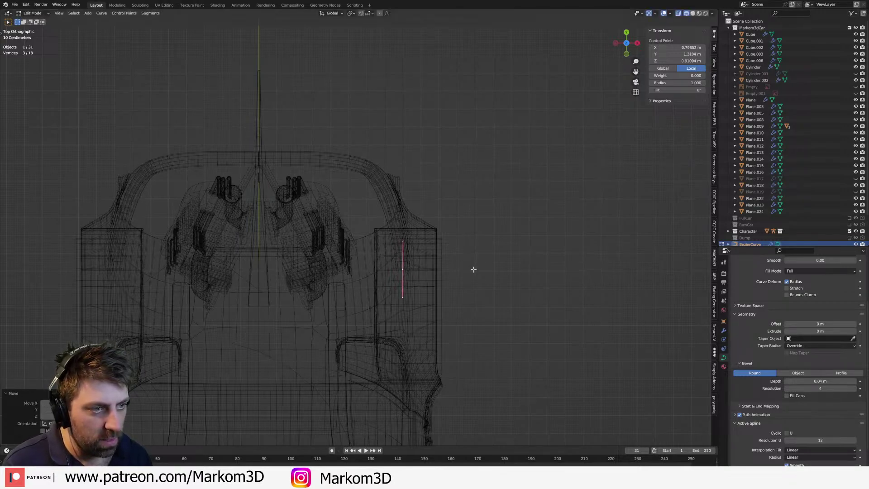
key(z)
click(537, 270)
- Shift the upper tube's end point slightly inward and resize the middle point's handles to refine the bend
middle_drag(538, 270, 379, 205)
key(g)
click(384, 209)
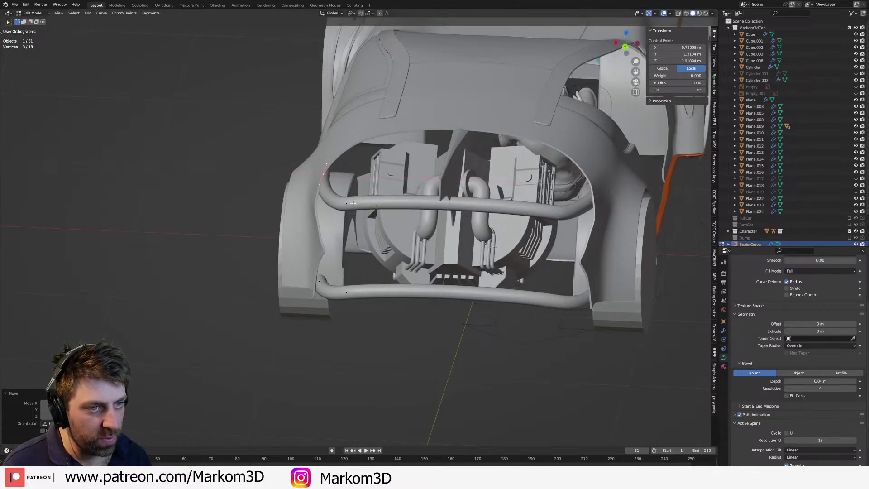
key(r)
key(z)
key(s)
click(417, 236)
mouse_move(417, 236)
middle_down()
mouse_move(399, 240)
mouse_move(414, 240)
middle_up()
- Lower the upper tube's centre point along Z to make the bar dip at the tail fin
key(ctrl+KP_1)
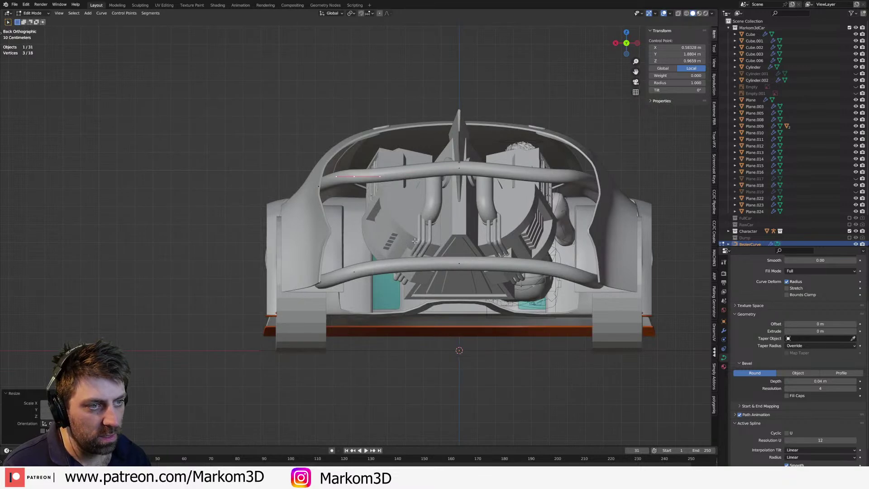
key(g)
key(z)
right_click(415, 239)
click(459, 172)
key(g)
key(z)
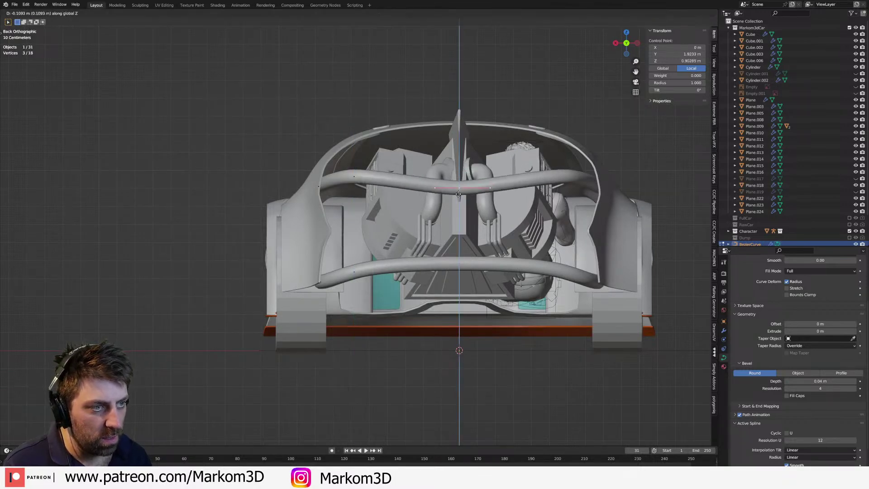
click(458, 207)
scroll(458, 208, down, 3)
middle_drag(458, 208, 351, 263)
scroll(484, 206, up, 2)
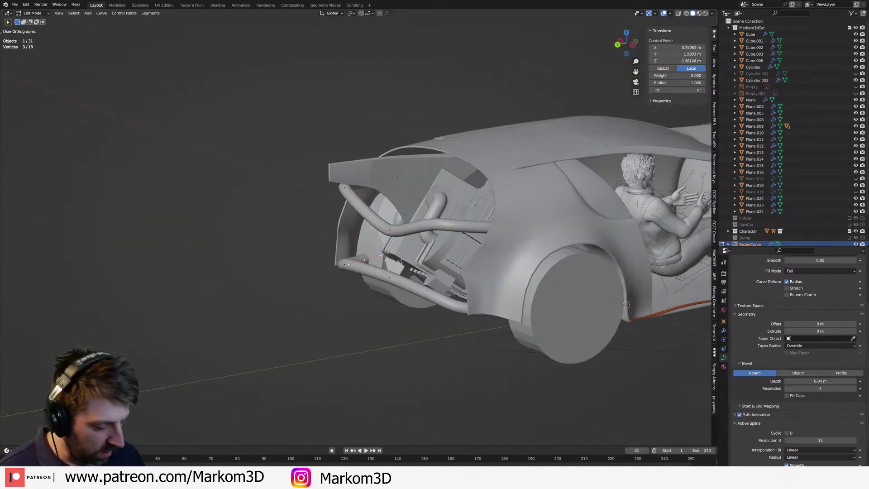
- Extrude a new point from the lower tube's outer end in the wireframe side view, rotating and placing it along the fender opening
key(KP_3)
key(KP_1)
key(KP_3)
key(z)
click(373, 278)
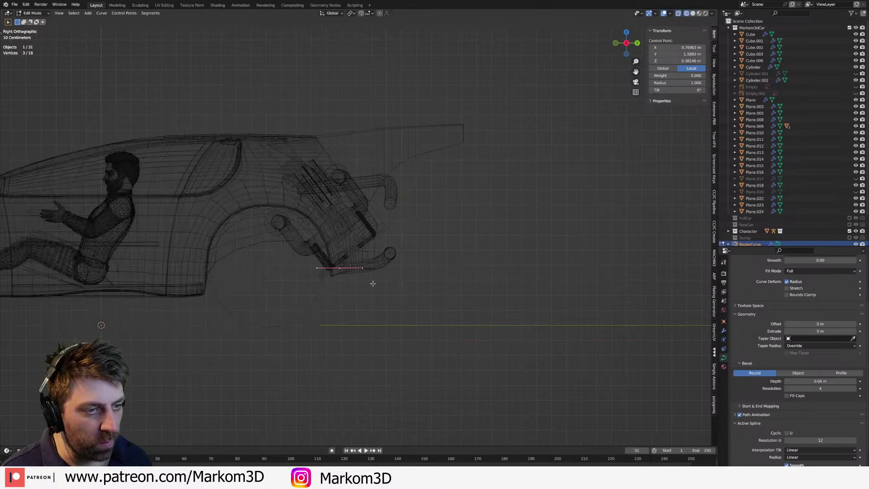
key(e)
click(386, 275)
key(r)
click(336, 346)
key(g)
click(364, 326)
- Extrude a second point up the fender opening beside the engine and tilt its handles forward along the slope
key(e)
key(Return)
key(r)
key(Return)
key(g)
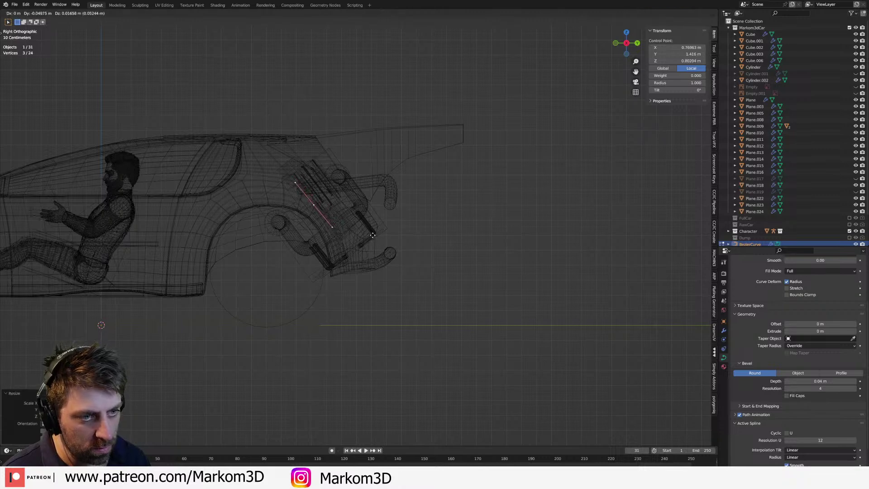
click(380, 235)
- Extrude a third point forward toward the roofline behind the side window and rotate its handles to a shallow slope
key(e)
key(Return)
key(r)
key(Return)
key(g)
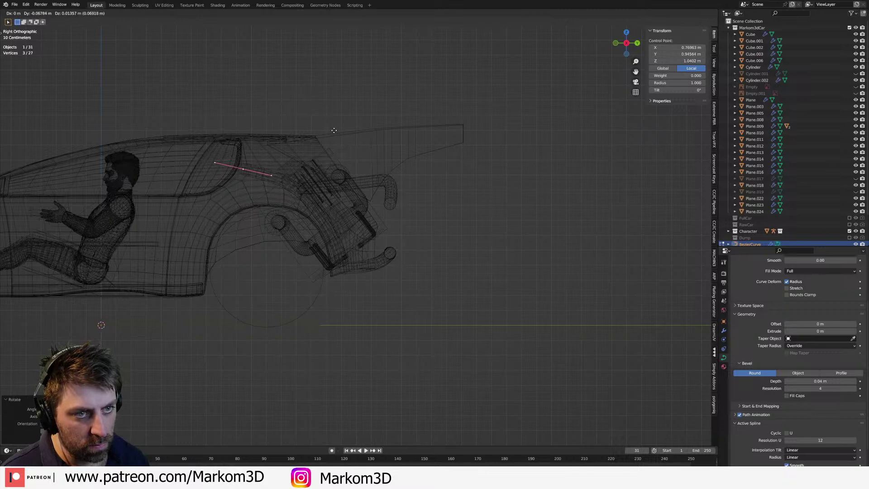
click(334, 130)
- Rotate the side tube's point beside the engine parallel to the Y axis and move it outward in the top view
key(z)
click(503, 186)
mouse_move(504, 186)
middle_down()
mouse_move(394, 199)
mouse_move(408, 199)
mouse_move(369, 193)
middle_up()
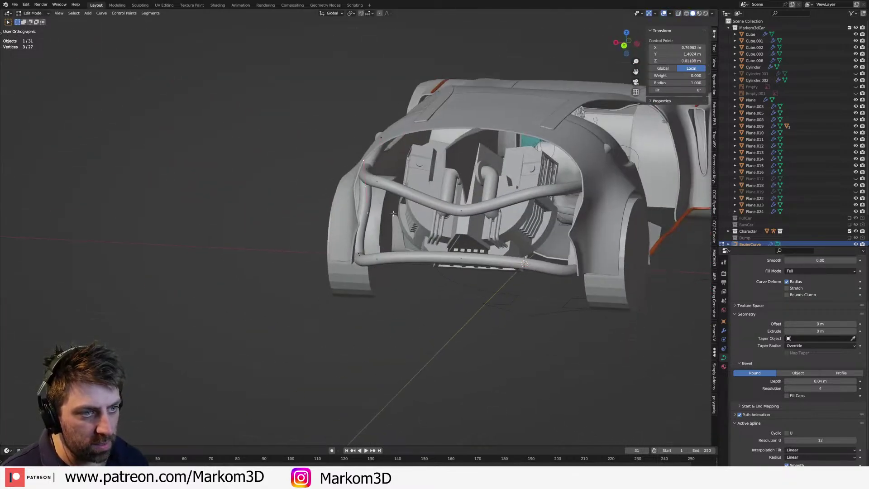
key(KP_7)
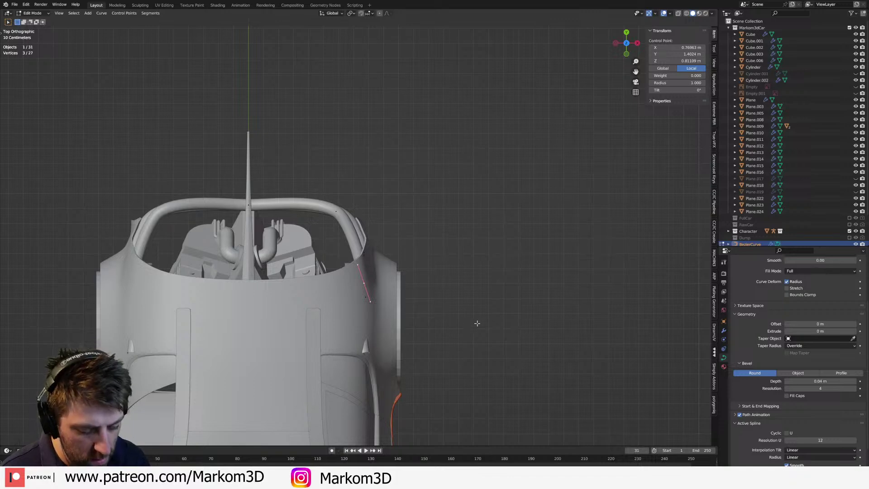
key(r)
click(431, 345)
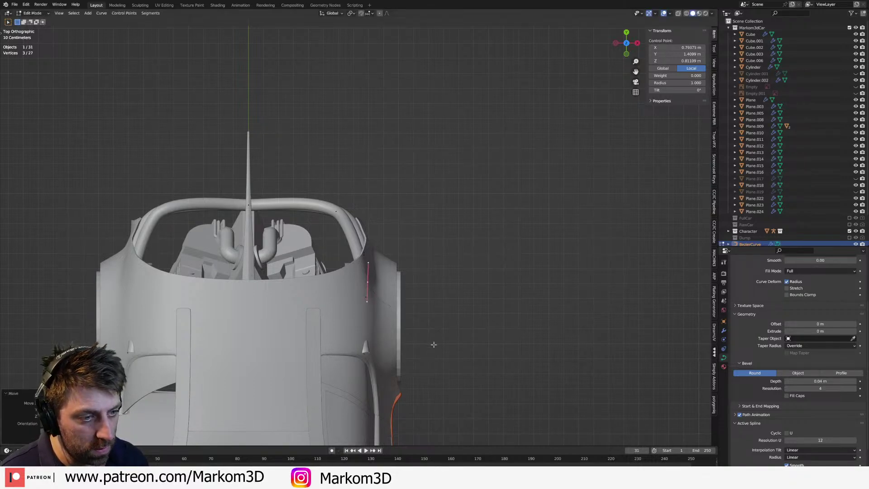
- Move the side tube's front point inward in the top view and rotate its handles about 22° to follow the roofline
middle_drag(471, 346, 323, 172)
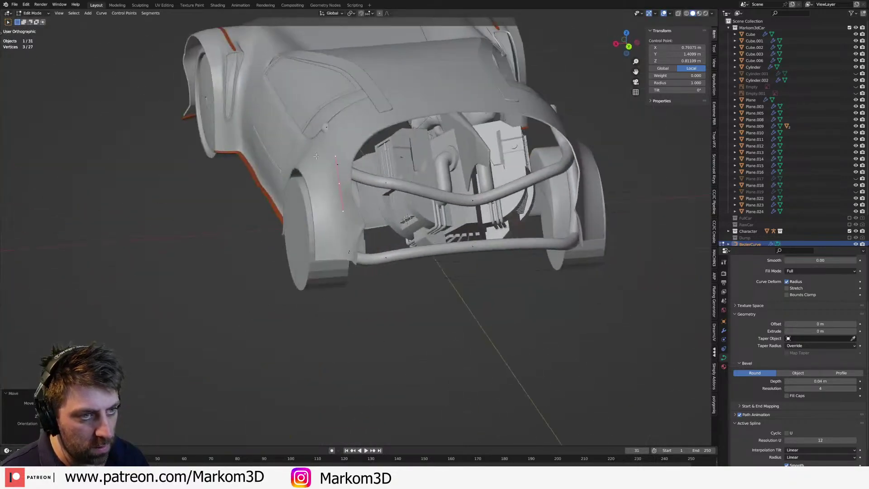
key(KP_7)
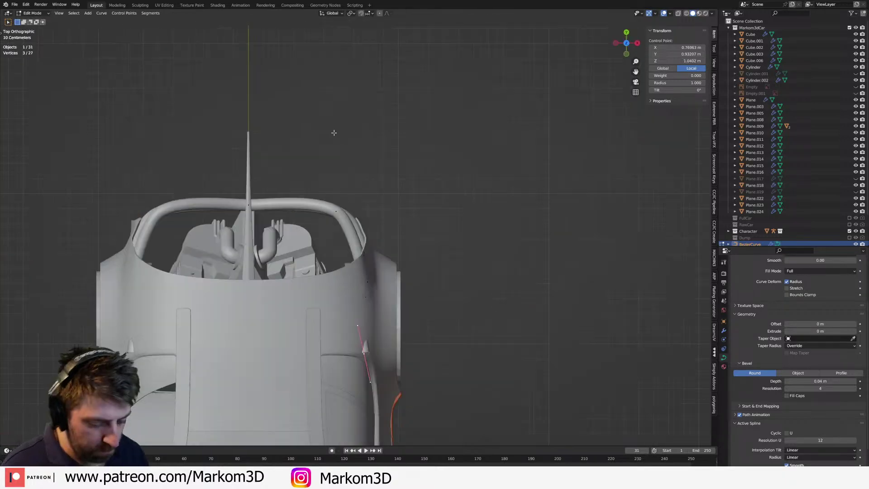
key(g)
click(401, 190)
key(r)
click(434, 301)
key(g)
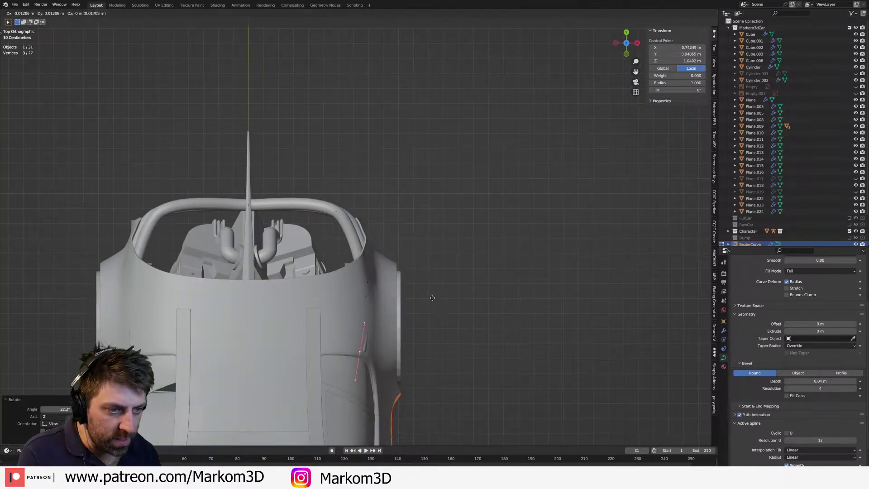
click(430, 298)
scroll(410, 344, down, 5)
middle_drag(409, 344, 422, 302)
key(Tab)
middle_drag(423, 303, 417, 313)
scroll(418, 312, up, 2)
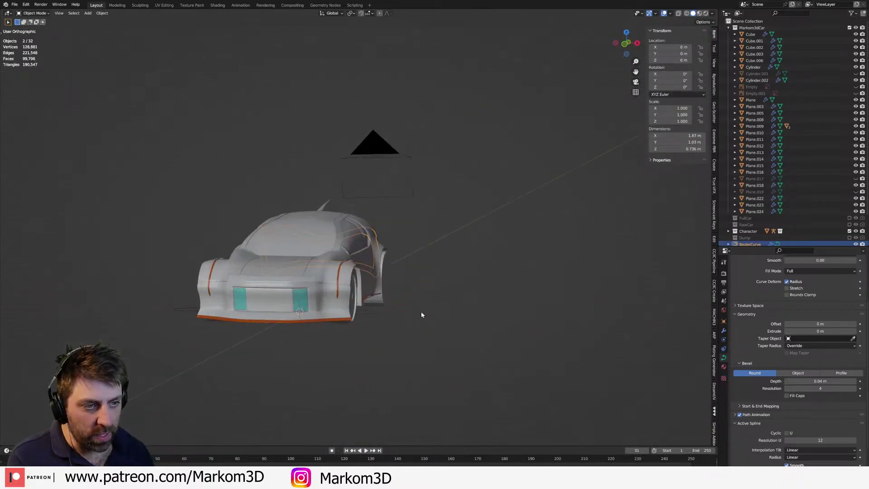
click(473, 316)
- Duplicate the upper rear tube's bend point, rotate its handles near vertical and extrude it down to the lower tube in the side view
middle_drag(486, 309, 412, 388)
scroll(428, 311, up, 5)
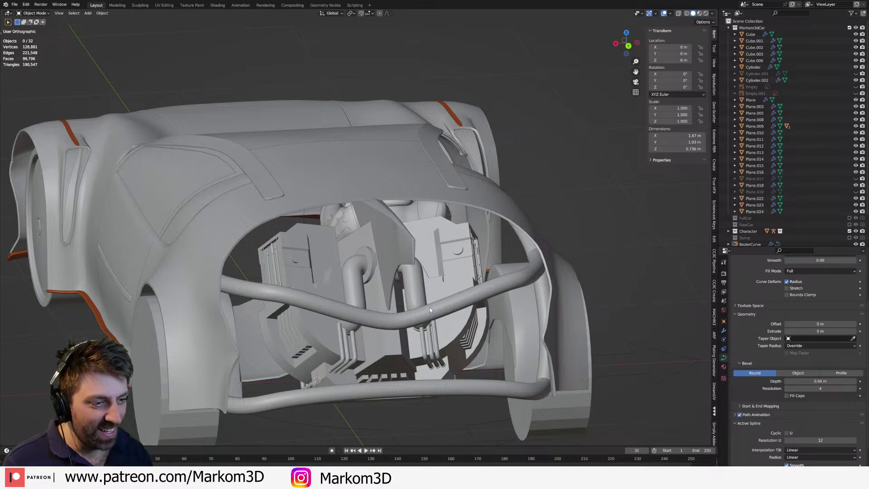
key(Tab)
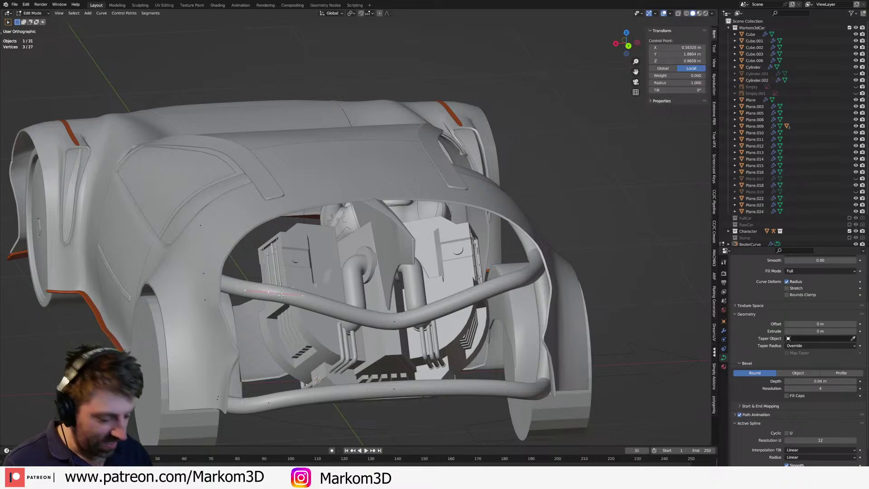
key(KP_3)
key(e)
right_click(241, 353)
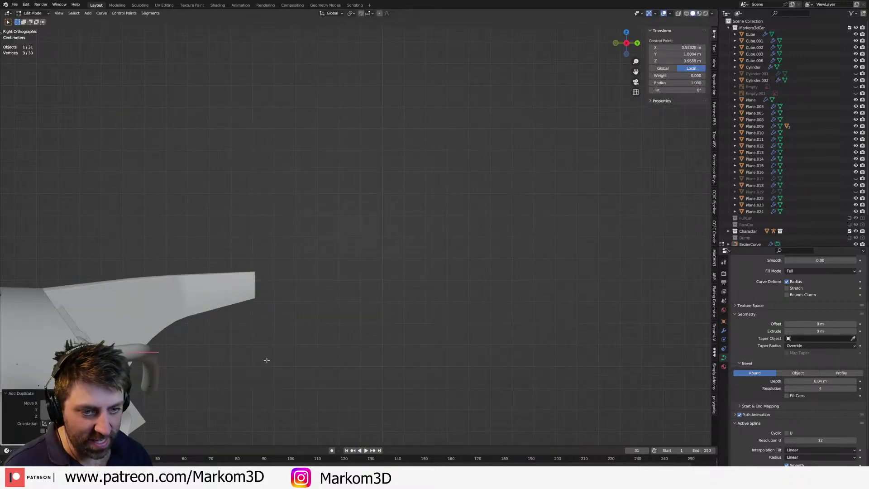
key(r)
click(231, 101)
shift+middle_drag(224, 276, 260, 168)
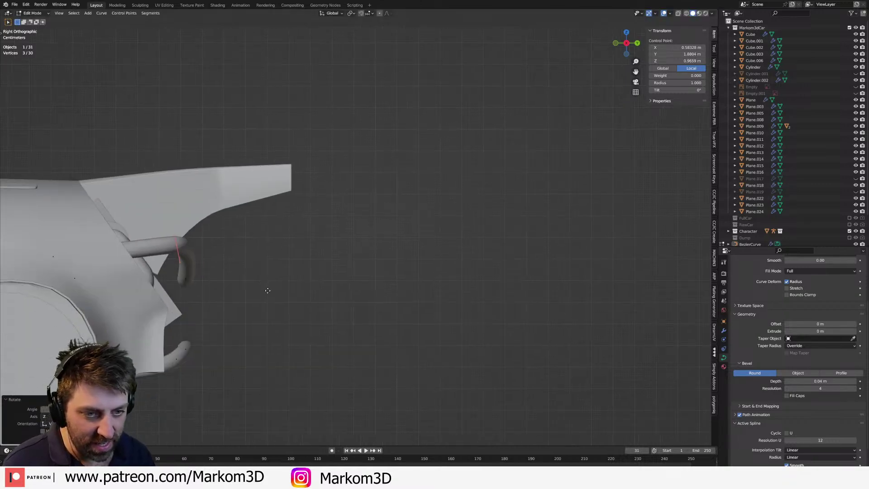
key(e)
click(274, 398)
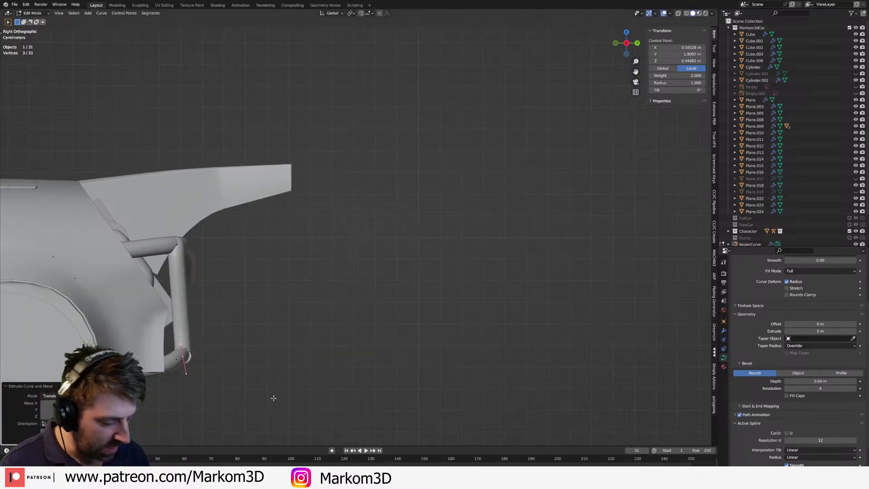
- Rotate the strut's lower point in the back view and move it inward onto the lower tube so the strut slants
key(KP_1)
key(ctrl+KP_1)
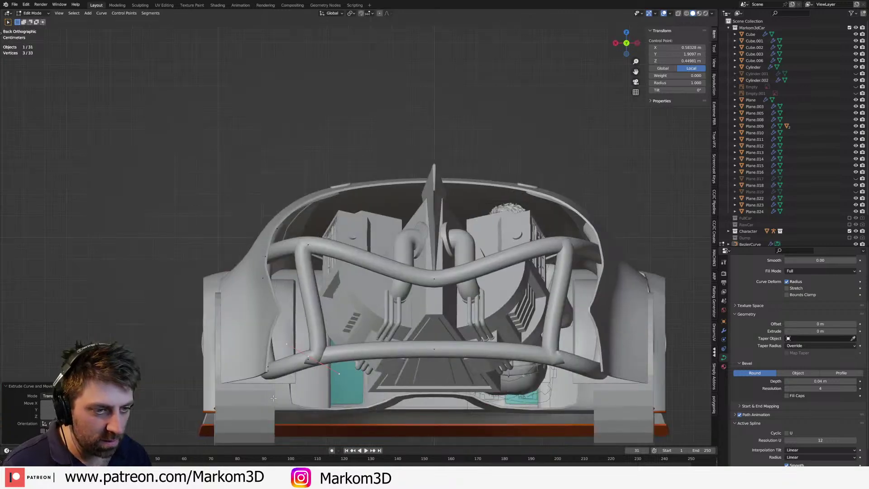
key(r)
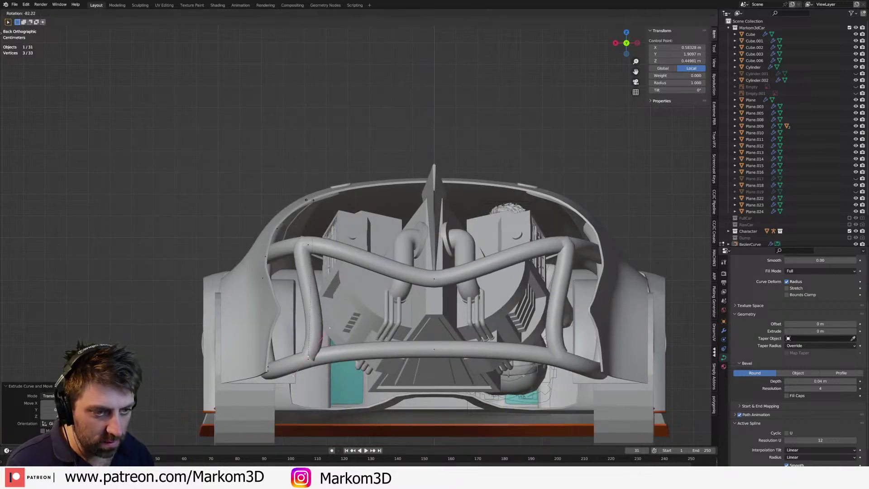
click(161, 227)
key(g)
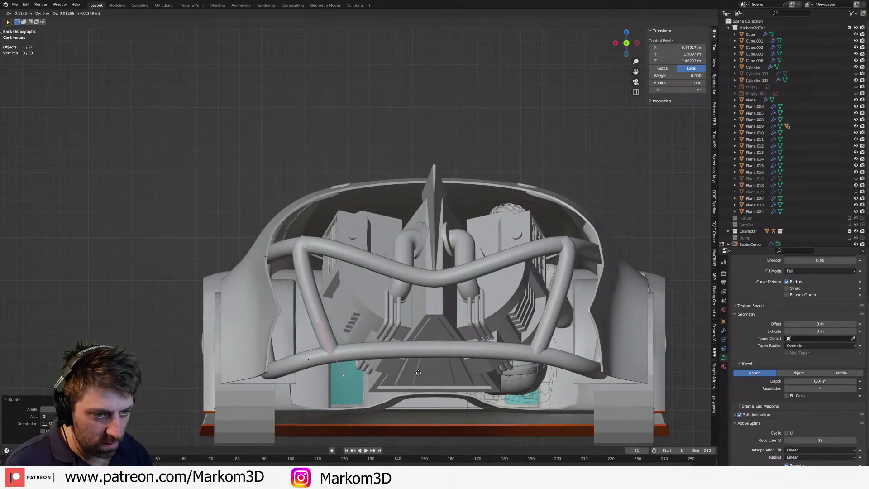
click(413, 357)
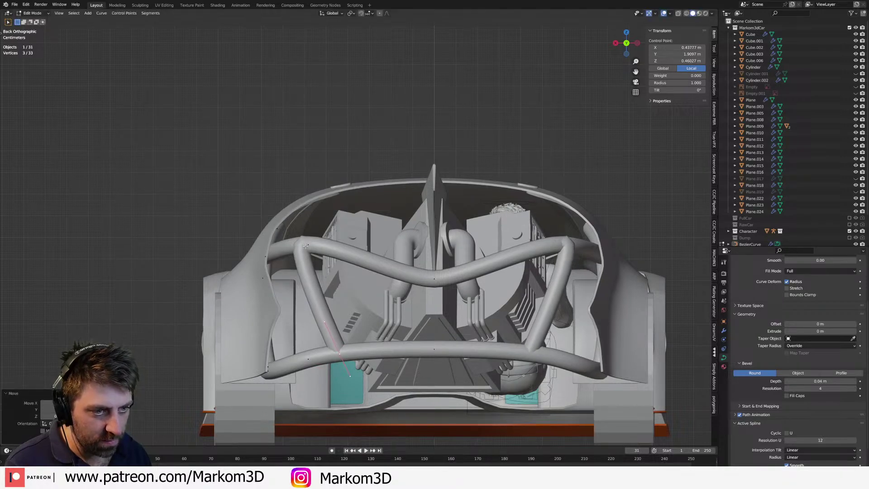
- Move and rotate the upper tube's bend point where the strut joins, refining its position in the top view
middle_drag(306, 239, 326, 165)
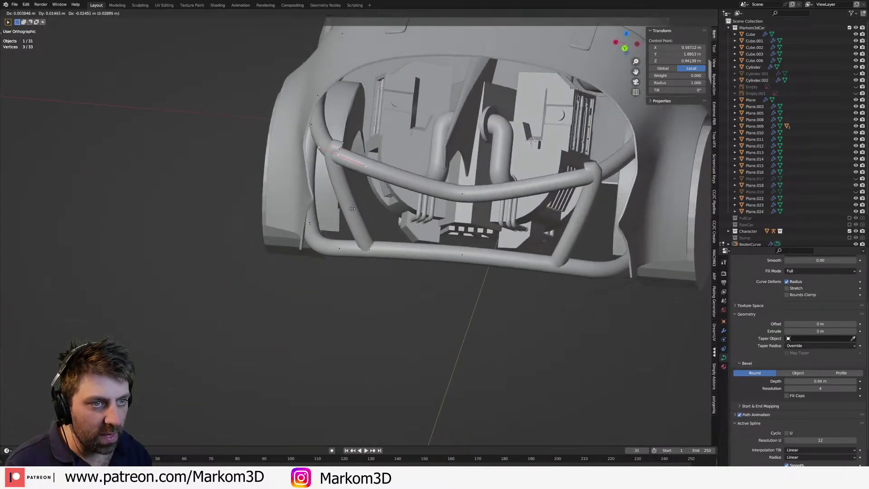
key(g)
click(373, 188)
key(r)
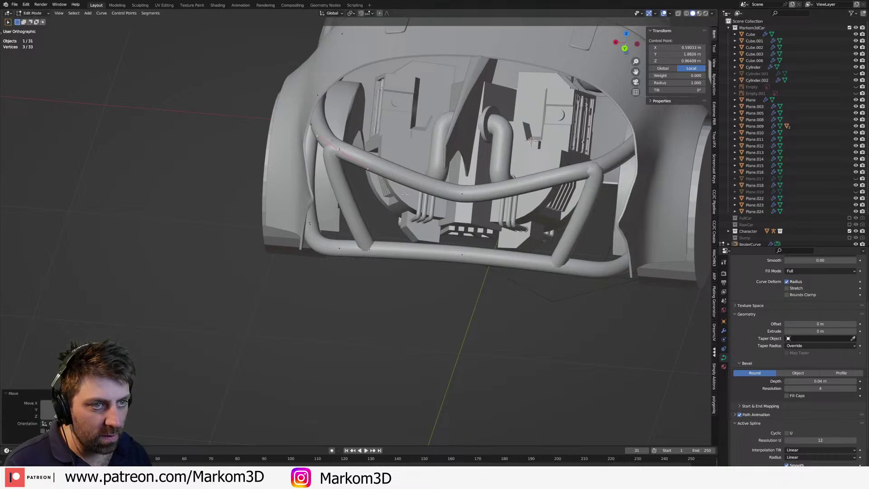
click(399, 236)
middle_drag(400, 237, 409, 218)
key(KP_7)
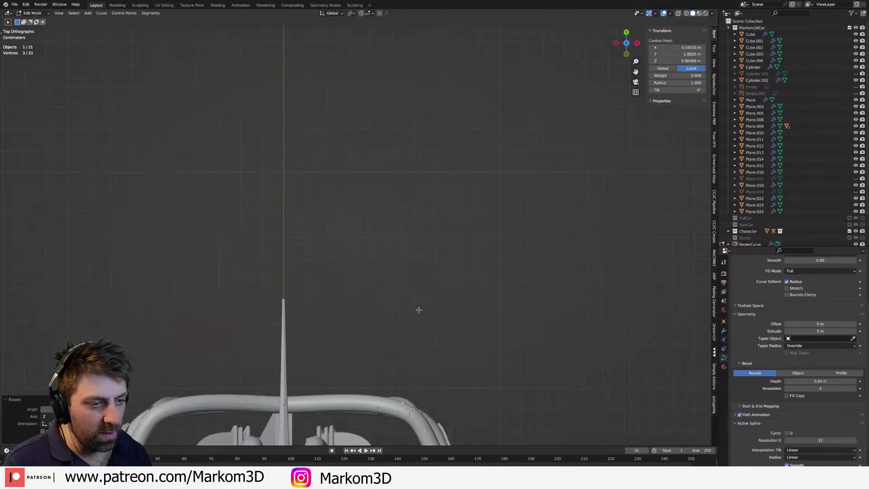
key(g)
click(464, 357)
middle_drag(464, 357, 500, 345)
key(Tab)
middle_drag(539, 285, 480, 267)
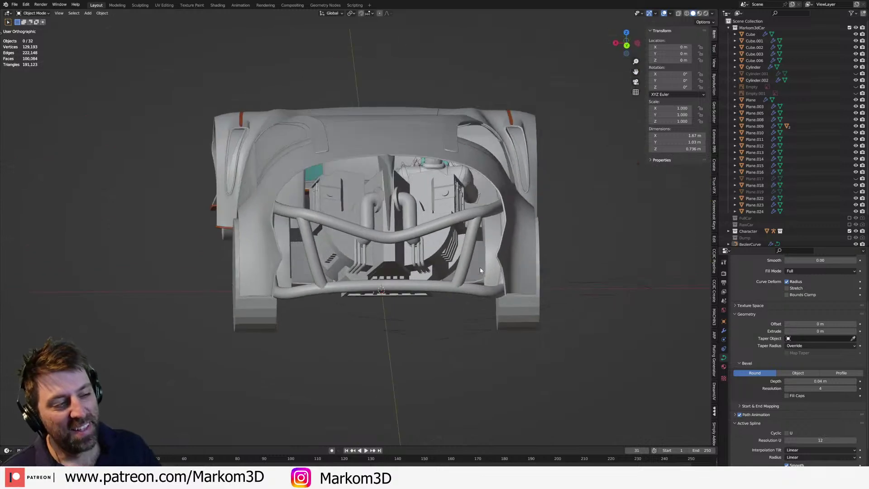
scroll(480, 271, up, 2)
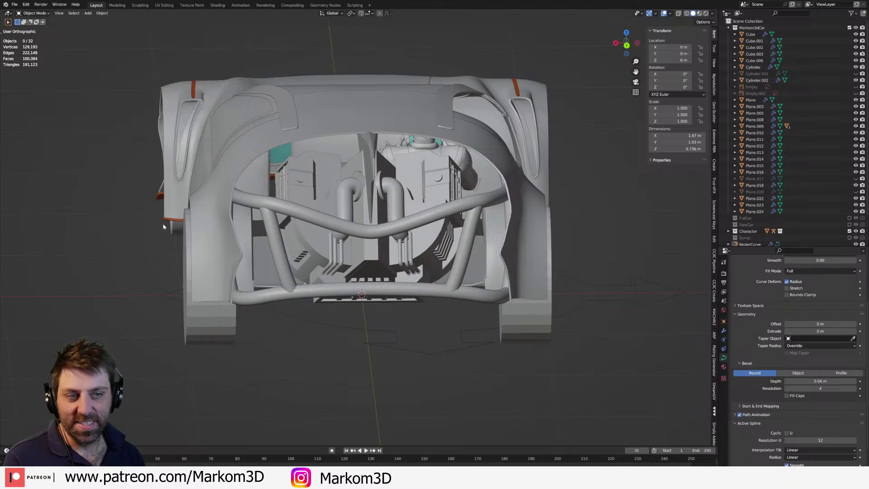
- Extrude the floor panel's rear inner edge three times in the wireframe side view, up behind the driver toward the rear roof
middle_drag(278, 270, 351, 227)
click(367, 221)
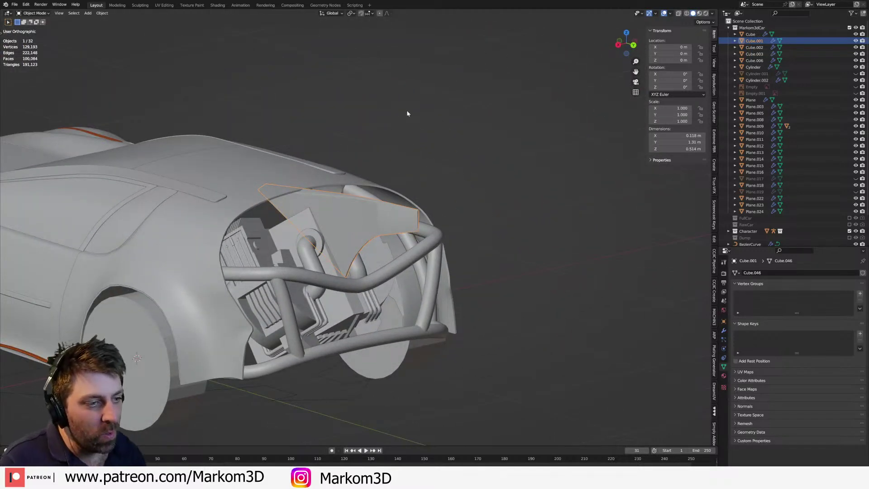
click(409, 281)
middle_drag(409, 281, 256, 317)
key(Tab)
click(206, 302)
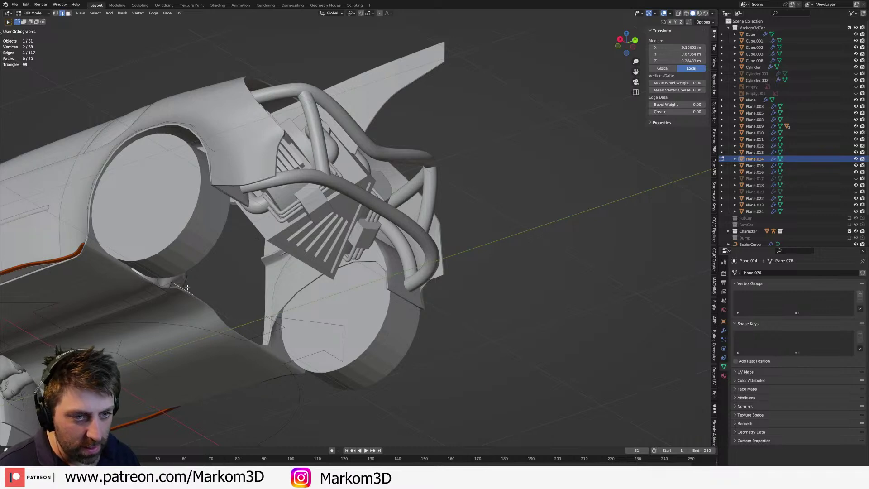
key(KP_3)
key(z)
mouse_move(188, 288)
shift+middle_down()
mouse_move(224, 312)
mouse_move(259, 319)
shift+middle_up()
key(z)
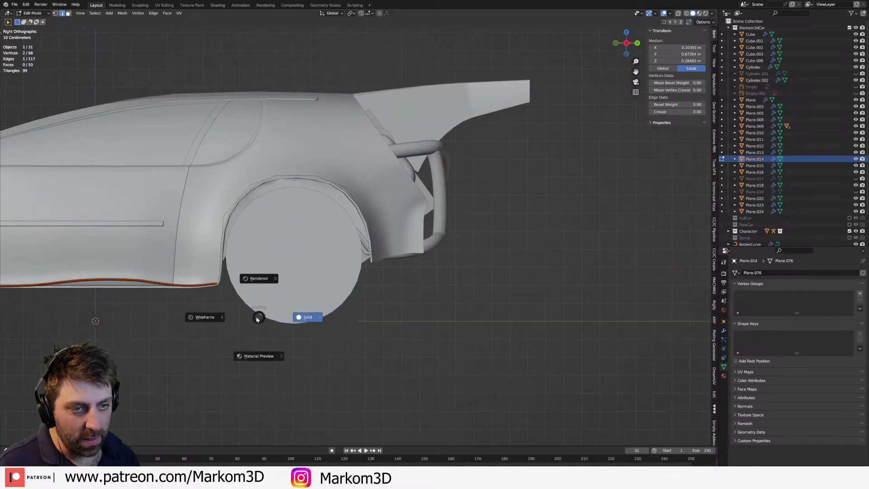
click(237, 318)
key(e)
click(251, 254)
key(e)
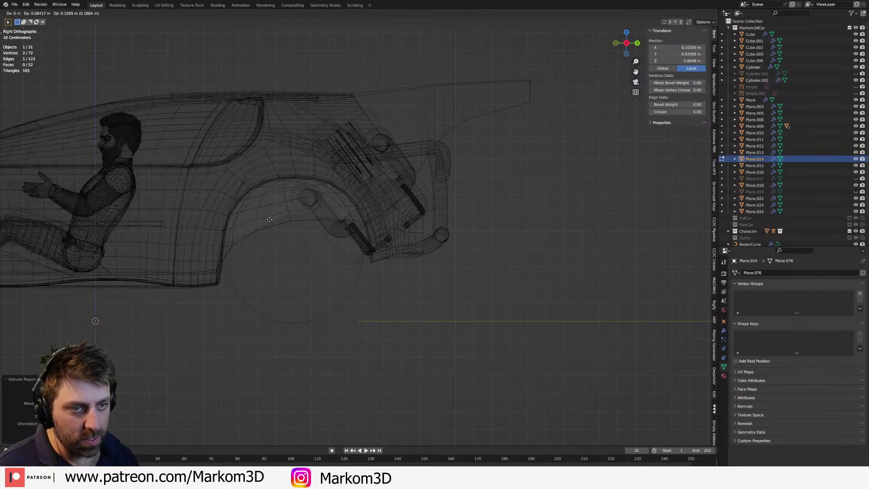
click(286, 202)
key(e)
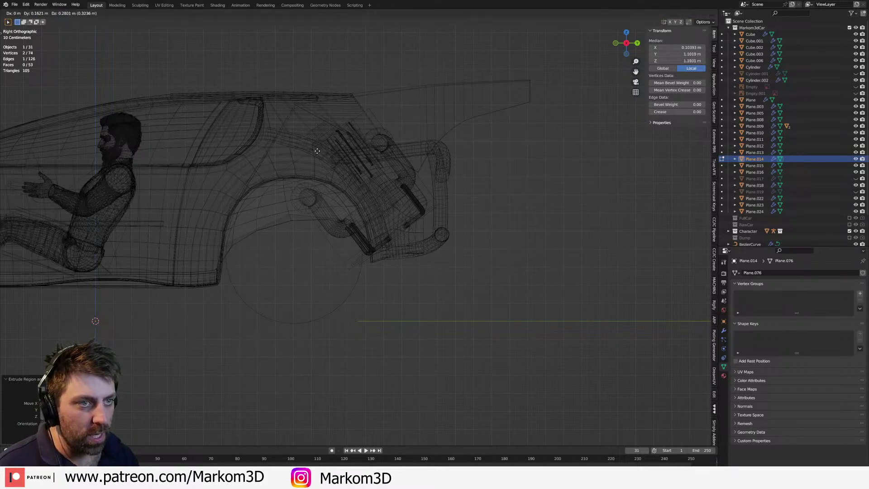
click(339, 139)
- Adjust the new wall's top edge along Z so it sits just under the rear roof
key(z)
click(384, 139)
mouse_move(395, 139)
middle_down()
mouse_move(313, 161)
mouse_move(305, 244)
mouse_move(336, 316)
middle_up()
key(g)
key(z)
click(309, 177)
- Add a loop cut across the wall's lowest section and slide it close to the floor edge
key(z)
click(279, 321)
shift+middle_drag(283, 322, 306, 314)
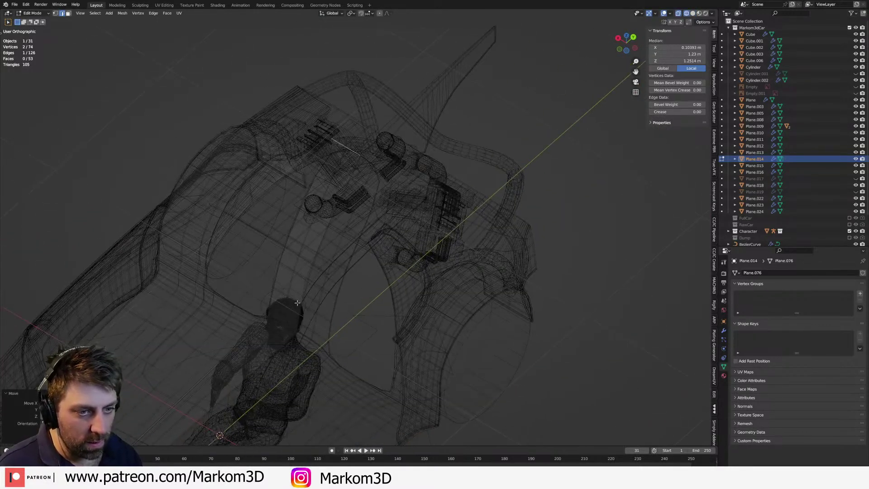
key(e)
key(g)
click(267, 320)
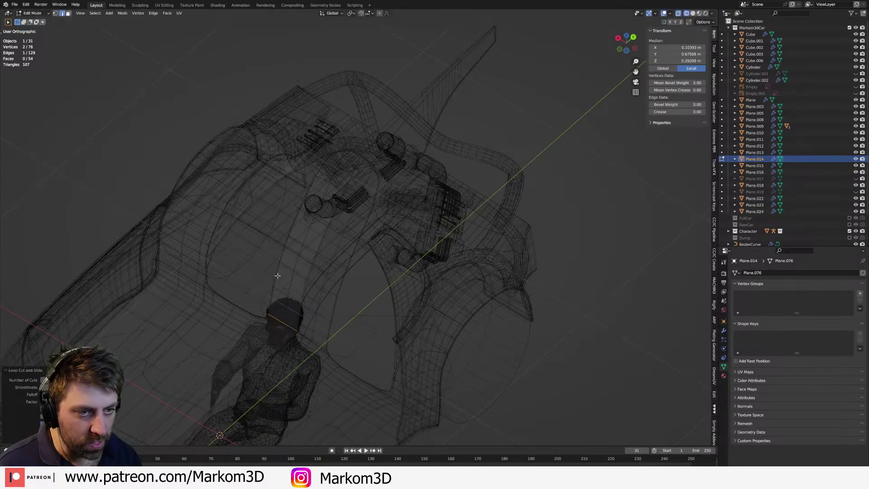
- Select the wall's two outer side edges and extrude them outward beside the engine in the back view
key(a)
middle_drag(281, 273, 291, 248)
click(294, 231)
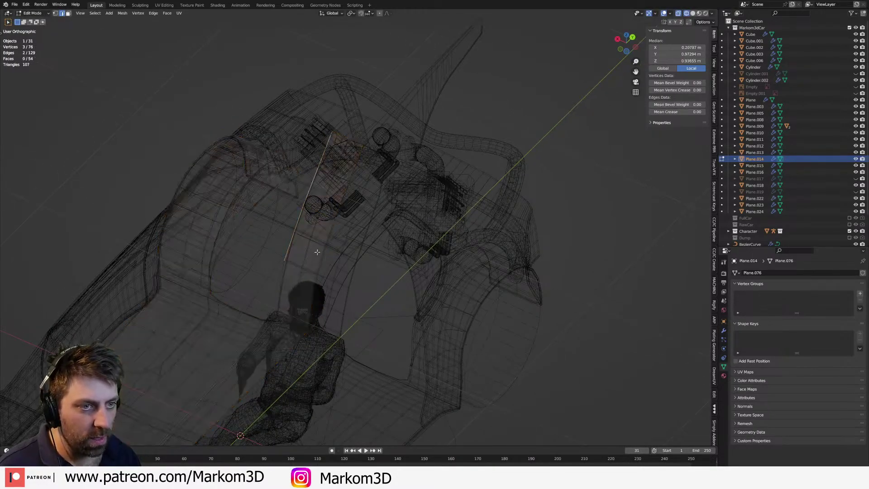
key(KP_3)
key(ctrl+KP_1)
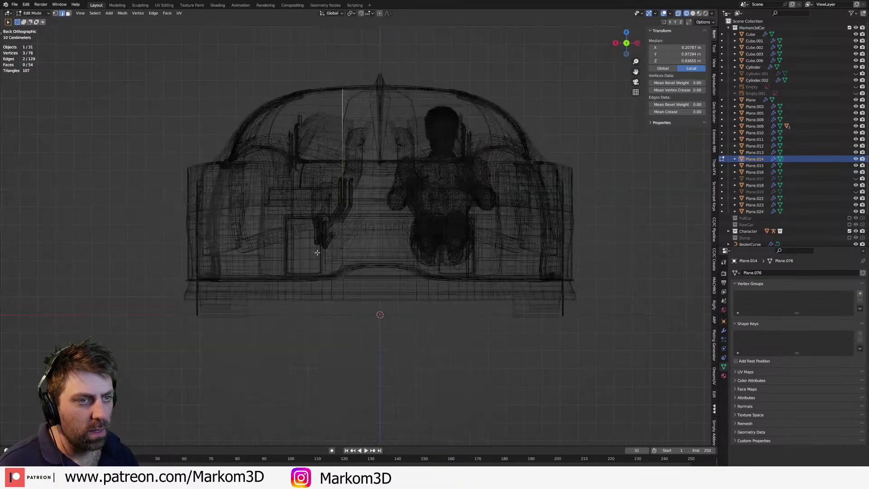
key(e)
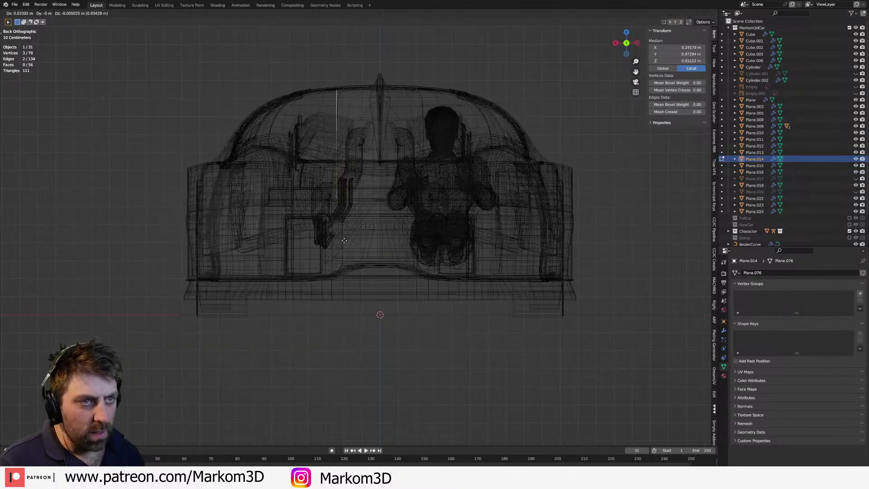
click(298, 246)
- Adjust the height of the extruded side edges along Z to fit beneath the curved roof
key(z)
click(332, 247)
mouse_move(319, 246)
middle_down()
mouse_move(387, 247)
mouse_move(365, 256)
mouse_move(294, 244)
middle_up()
key(g)
key(z)
click(319, 268)
scroll(293, 235, up, 3)
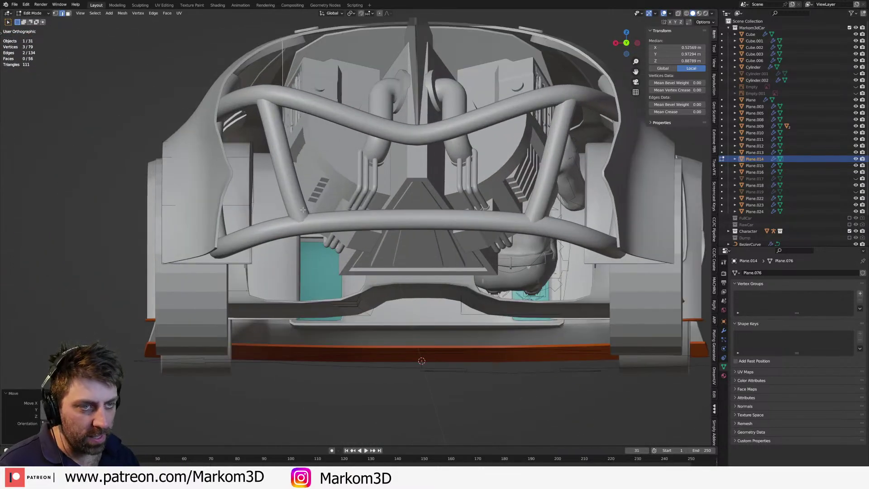
- Extrude the wall's side edges a second time, outward and down to the body side in the wireframe front view
key(KP_3)
key(KP_1)
key(z)
click(284, 209)
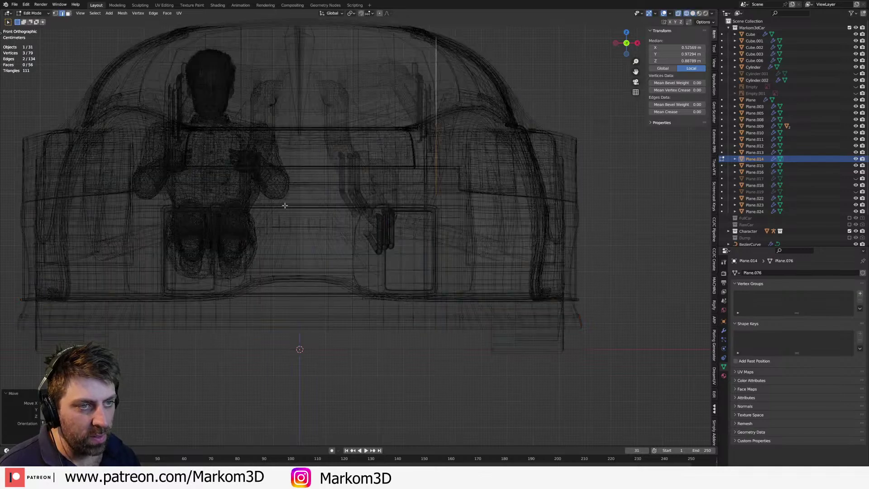
shift+middle_drag(401, 108, 307, 230)
key(r)
right_click(345, 252)
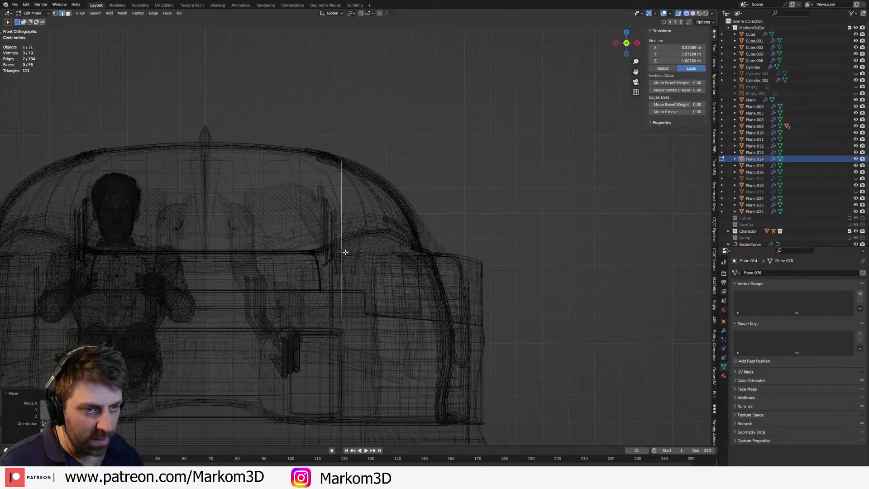
key(e)
click(406, 301)
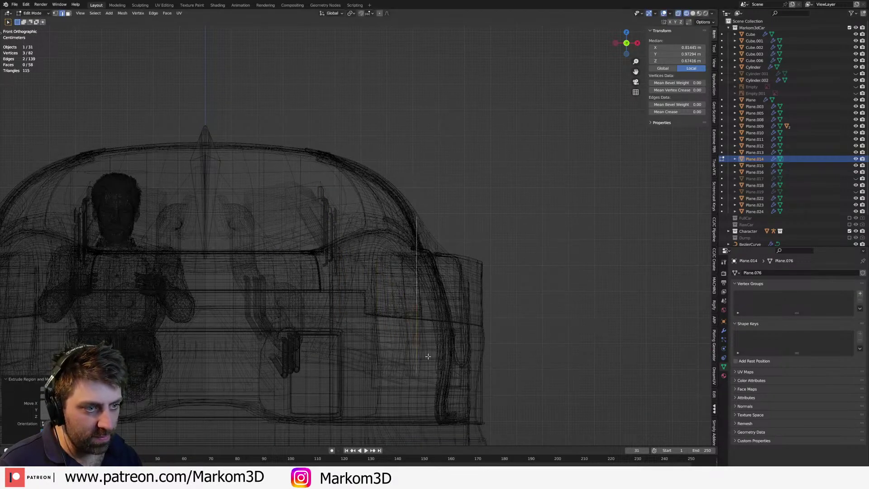
- Slide the vertices on the wall's outermost edge upward along their edges inside the rear fender
key(1)
click(418, 372)
key(g)
key(g)
click(435, 320)
key(g)
key(g)
click(438, 282)
- Raise the wall's upper vertex beside the engine along Z to meet the underside of the roof
key(z)
click(472, 281)
mouse_move(467, 282)
middle_down()
mouse_move(277, 285)
mouse_move(312, 332)
middle_up()
middle_drag(312, 332, 358, 323)
scroll(402, 224, up, 2)
key(a)
middle_drag(402, 223, 423, 206)
click(425, 204)
key(g)
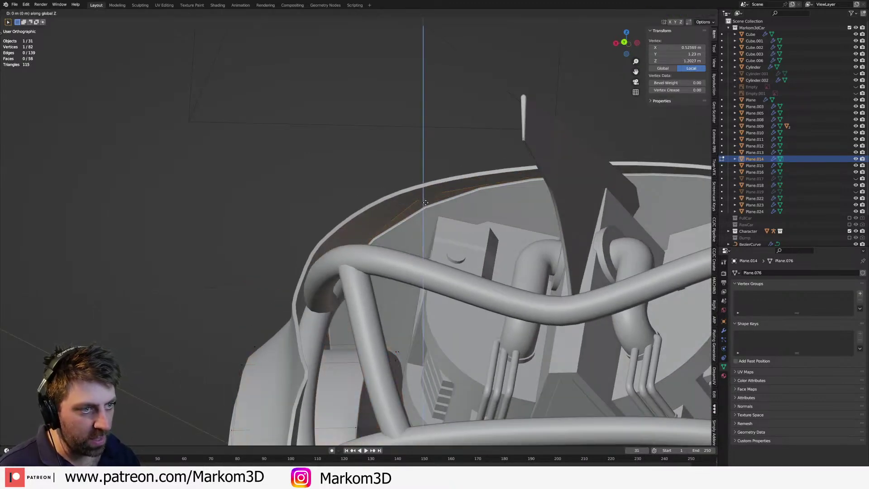
key(z)
click(427, 192)
middle_drag(427, 193, 347, 274)
key(g)
key(z)
click(431, 212)
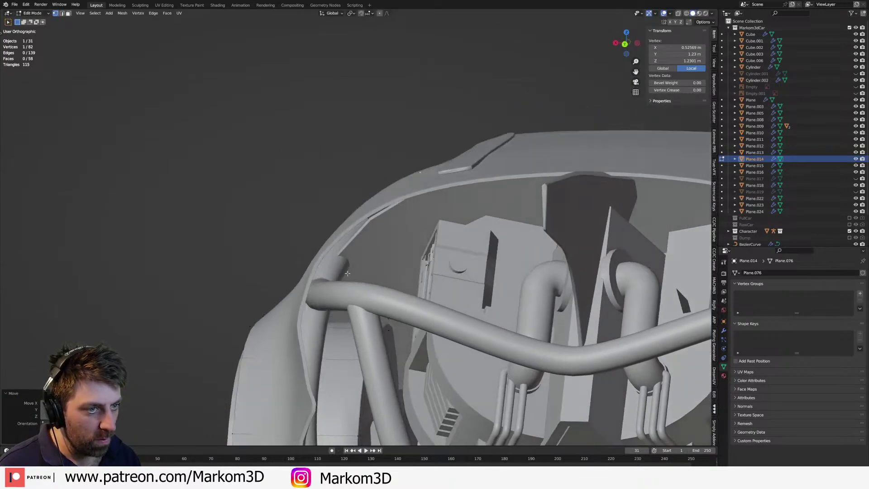
- Slide the panel's lower outer vertex upward along its edge to the top of the rear wheel arch
key(a)
middle_drag(370, 221, 402, 316)
middle_drag(347, 312, 270, 211)
click(217, 358)
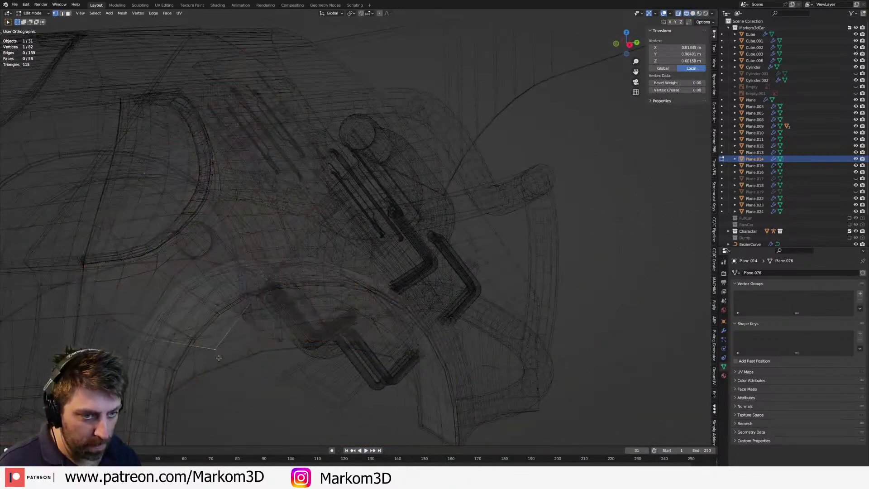
key(KP_3)
key(z)
click(207, 358)
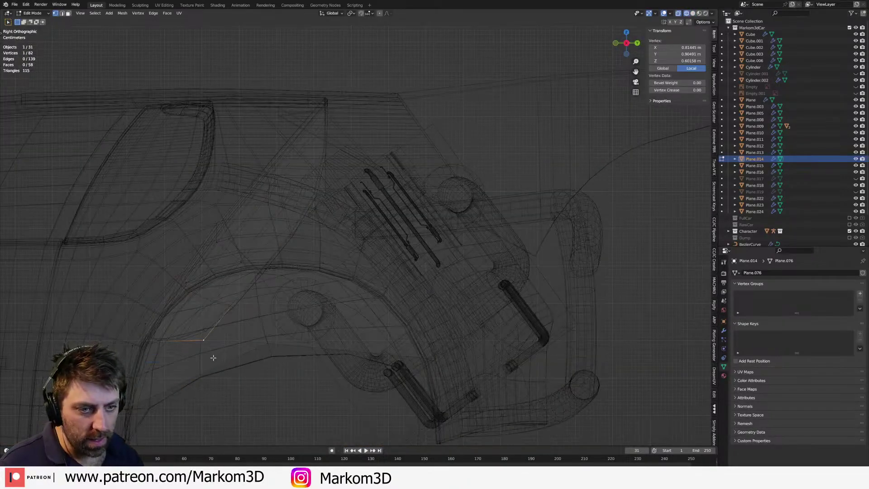
middle_drag(235, 358, 240, 361)
key(g)
key(g)
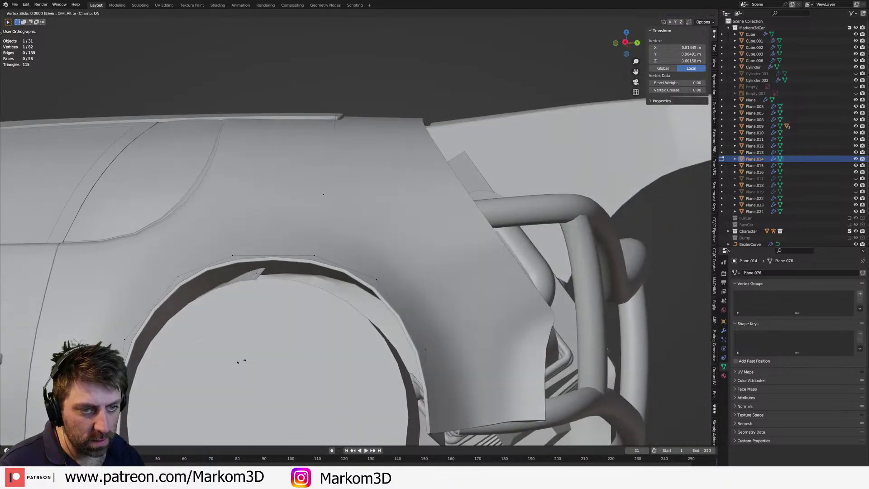
click(282, 302)
key(g)
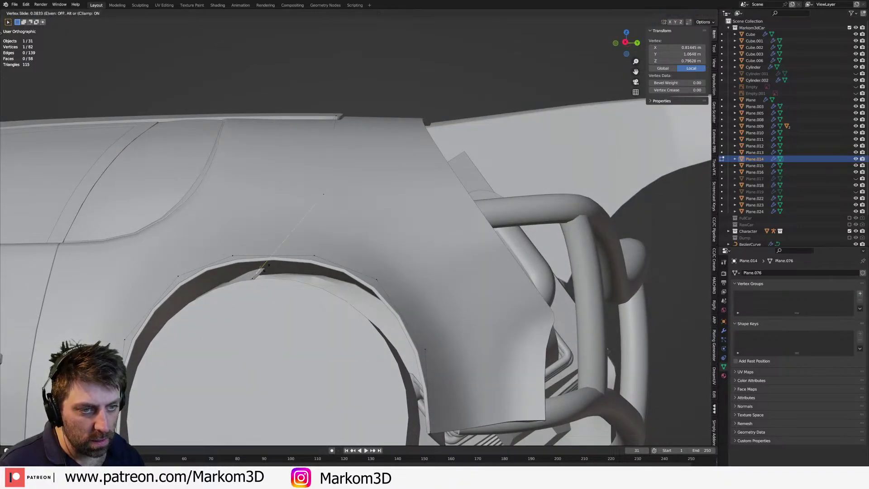
click(268, 271)
key(g)
key(g)
click(262, 274)
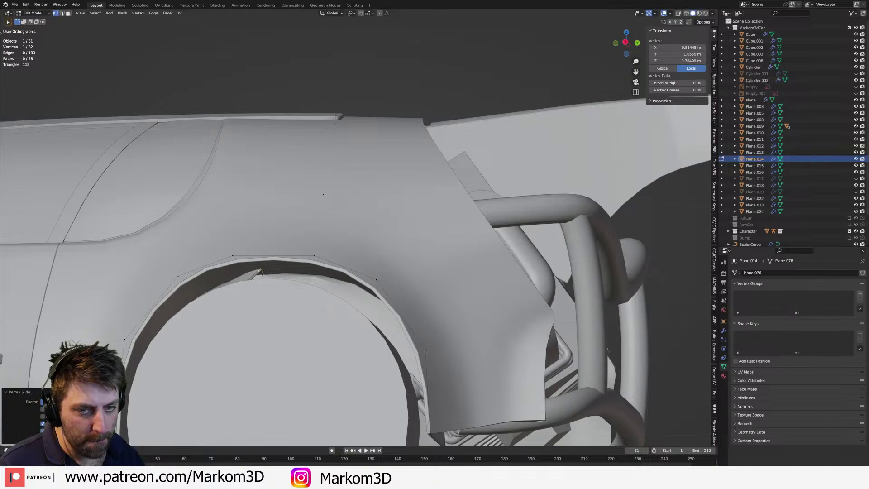
- Add a loop cut across the faces of the panel inside the rear wheel arch
key(shift+z)
scroll(268, 294, down, 8)
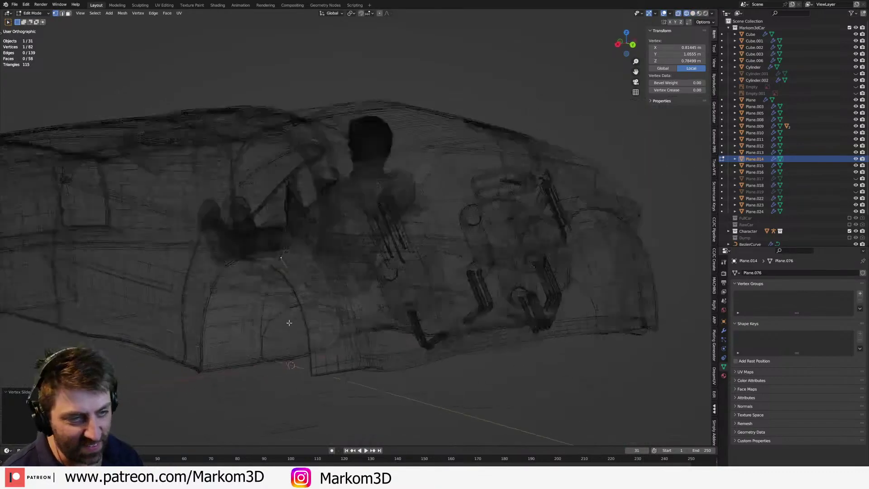
middle_drag(277, 326, 247, 316)
key(z)
click(303, 319)
middle_drag(302, 319, 391, 345)
scroll(392, 345, up, 5)
key(a)
click(372, 243)
click(379, 248)
- Delete the lower corner face of the panel inside the rear wheel arch
key(z)
click(403, 251)
mouse_move(345, 252)
middle_down()
mouse_move(381, 245)
mouse_move(386, 261)
middle_up()
key(z)
click(328, 248)
middle_drag(243, 262, 234, 288)
key(3)
click(234, 288)
key(x)
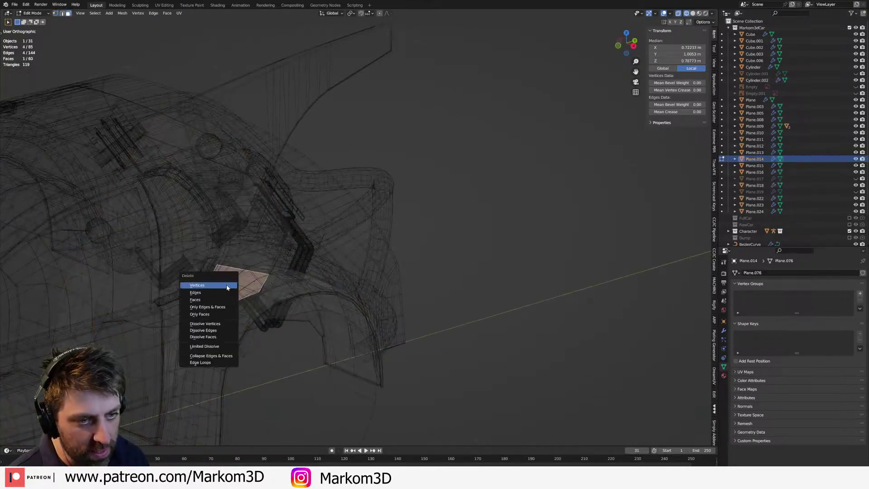
click(226, 300)
- Add a loop cut through the central wall strip beside the opening between the wall and the side panel
key(z)
click(171, 299)
mouse_move(171, 299)
middle_down()
mouse_move(136, 273)
mouse_move(366, 261)
mouse_move(448, 236)
mouse_move(454, 245)
middle_up()
key(Tab)
key(z)
click(430, 244)
key(Tab)
middle_drag(442, 213, 446, 208)
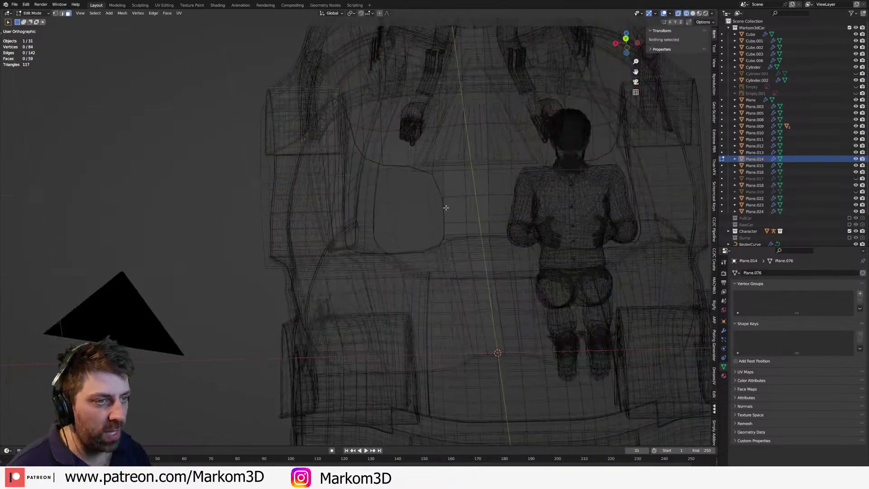
key(a)
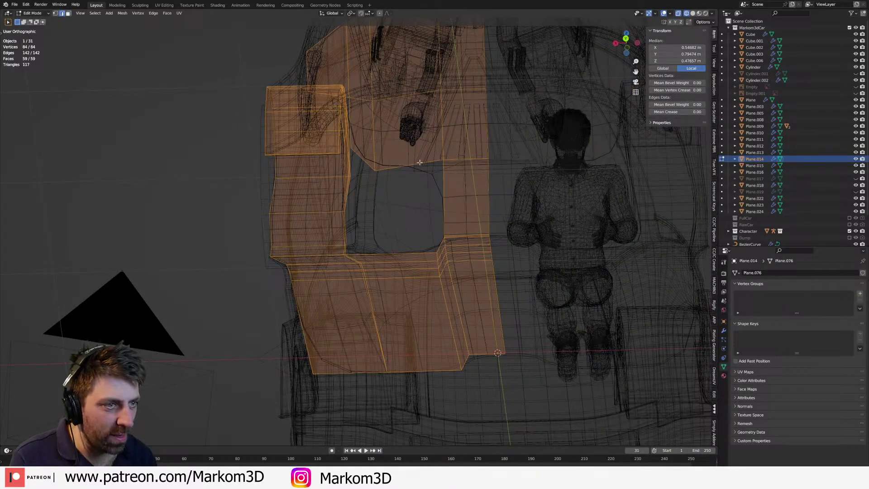
key(ctrl+r)
click(420, 163)
click(446, 166)
- Select the edge path where the wall meets the floor panel and rip it, leaving the split vertices in place
click(451, 218)
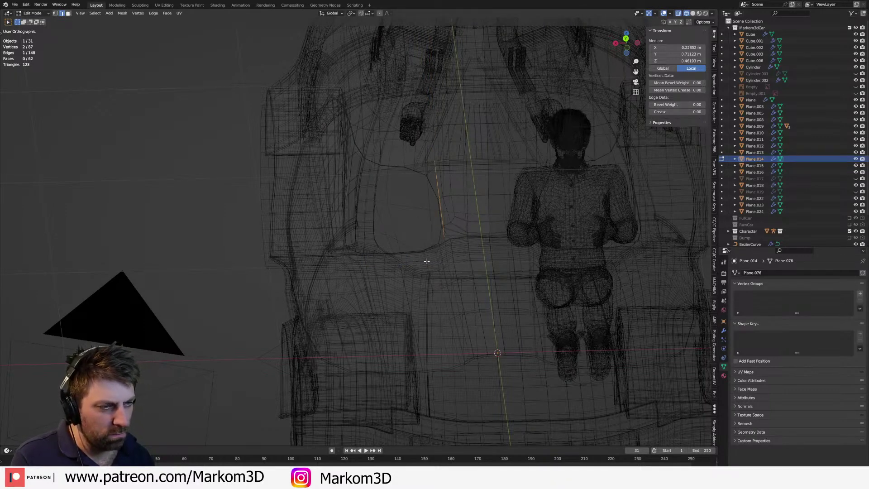
middle_drag(422, 258, 419, 252)
key(z)
click(467, 252)
scroll(505, 233, up, 3)
scroll(504, 232, down, 2)
mouse_move(504, 232)
middle_down()
mouse_move(489, 237)
mouse_move(542, 245)
mouse_move(556, 257)
middle_up()
scroll(508, 237, down, 1)
key(z)
click(474, 238)
ctrl+click(532, 219)
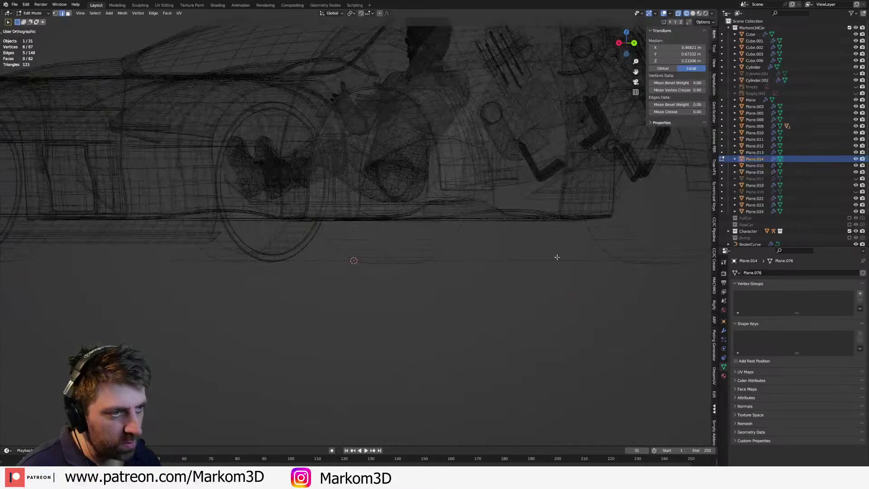
key(v)
right_click(483, 244)
- Examine whether the ripped wall is still attached to the floor panel by selecting its linked geometry and bottom edges
key(z)
click(516, 247)
mouse_move(473, 212)
middle_down()
mouse_move(453, 201)
mouse_move(487, 185)
middle_up()
click(478, 202)
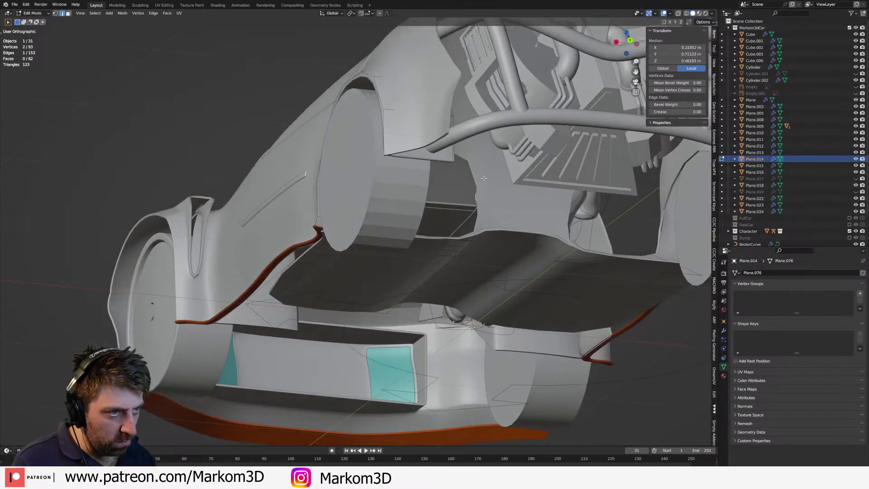
key(z)
click(429, 175)
key(a)
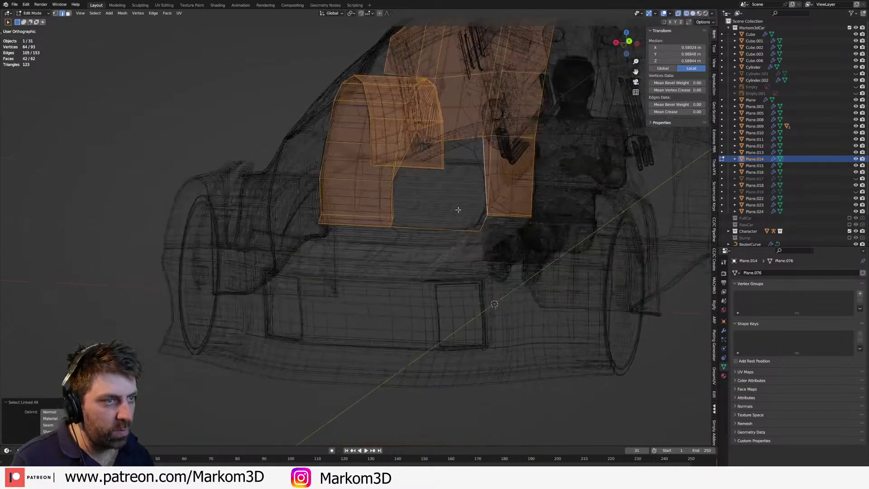
middle_drag(460, 208, 495, 226)
scroll(494, 226, up, 8)
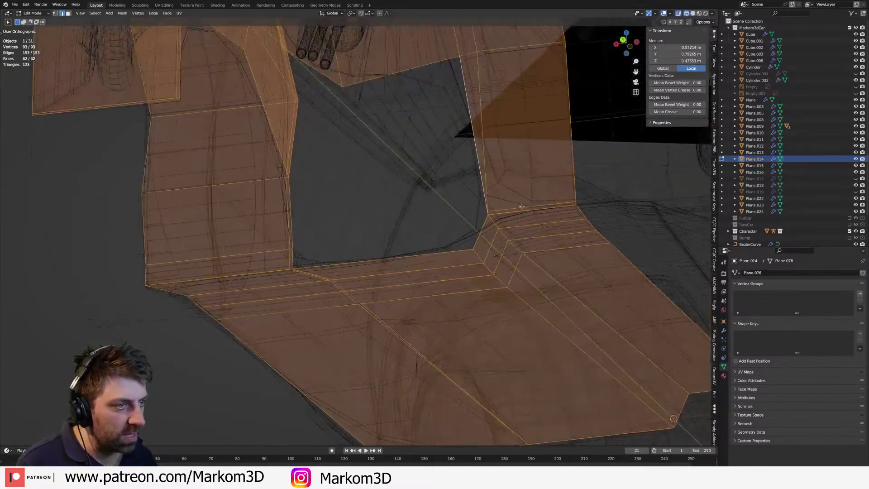
click(515, 218)
scroll(498, 211, up, 5)
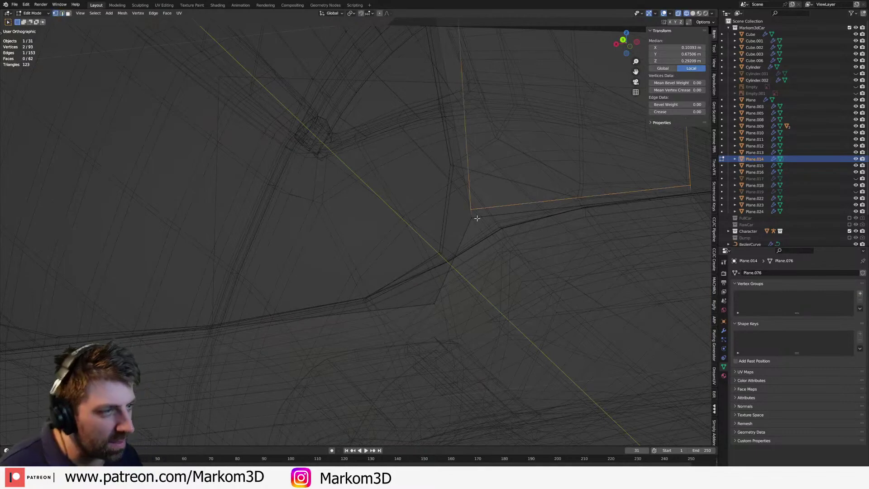
key(alt+a)
scroll(450, 77, down, 4)
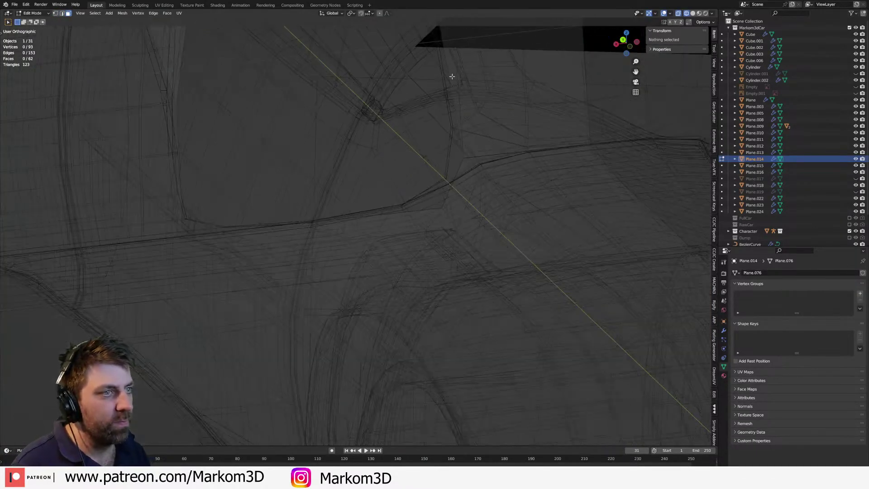
- Delete the thin sliver face along the side of the central wall strip
key(alt+z)
scroll(451, 136, down, 3)
click(450, 198)
key(alt+z)
key(x)
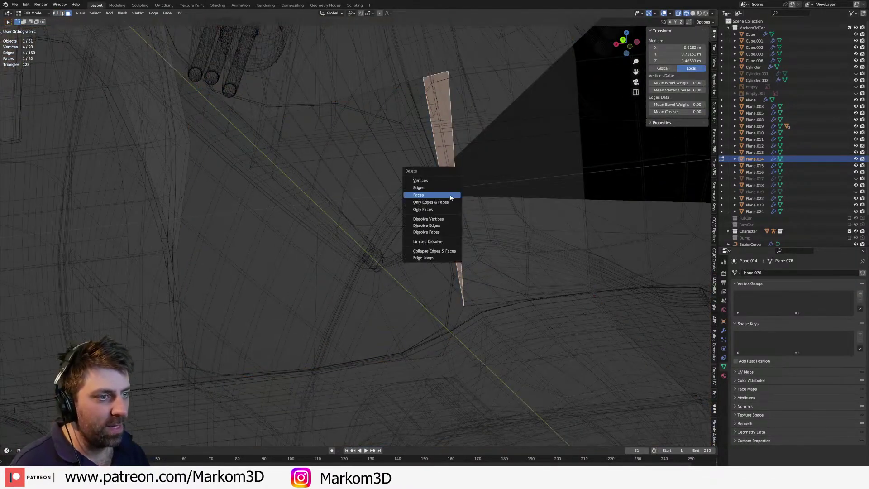
click(450, 196)
- Merge the overlapping vertices of the whole mesh by distance
key(a)
scroll(483, 296, up, 1)
key(alt+z)
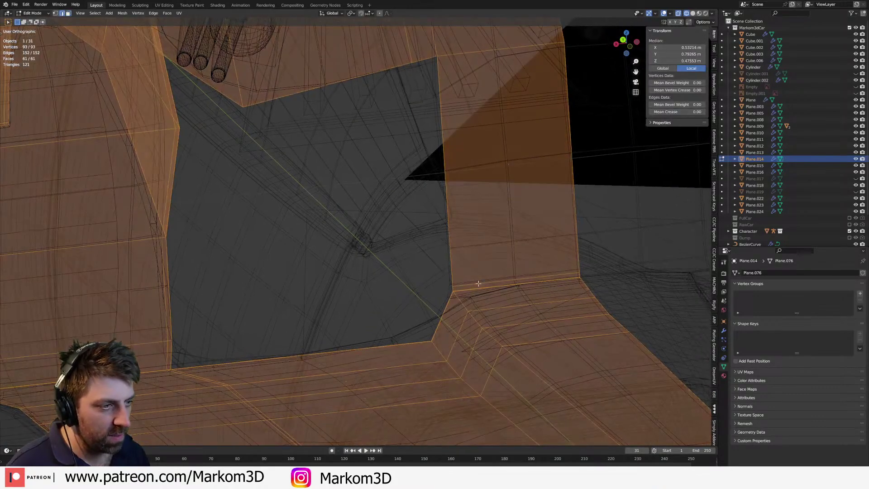
key(m)
key(b)
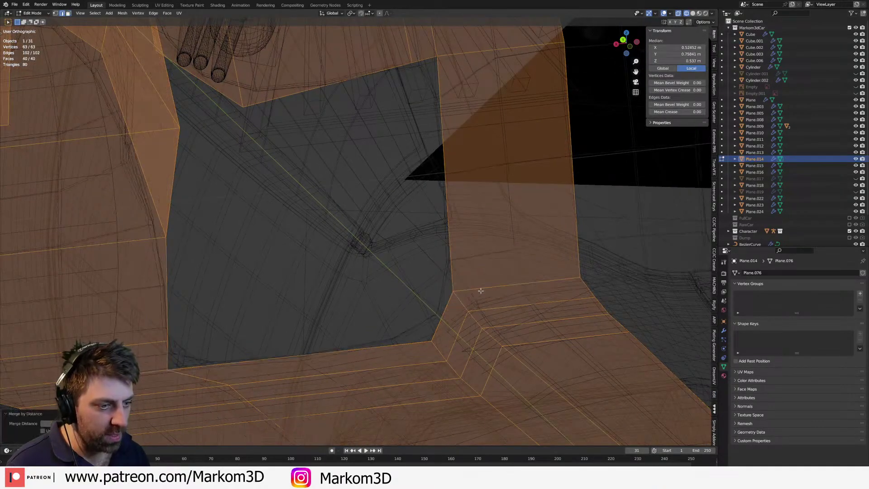
- Rip the bottom edge of the central wall strip away from the floor panel without moving it
click(483, 291)
key(v)
right_click(466, 297)
- Select all geometry linked to the central wall strip and separate it into its own object
click(451, 277)
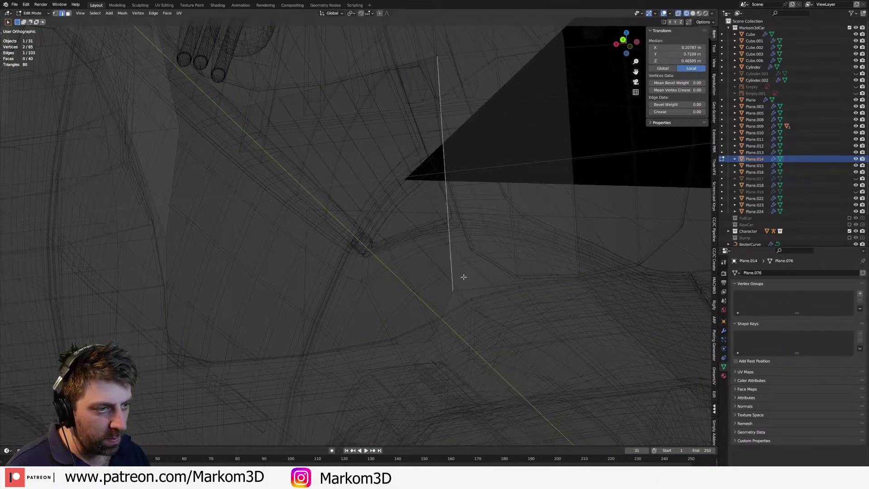
key(ctrl+l)
key(p)
click(464, 279)
scroll(462, 289, down, 3)
key(Tab)
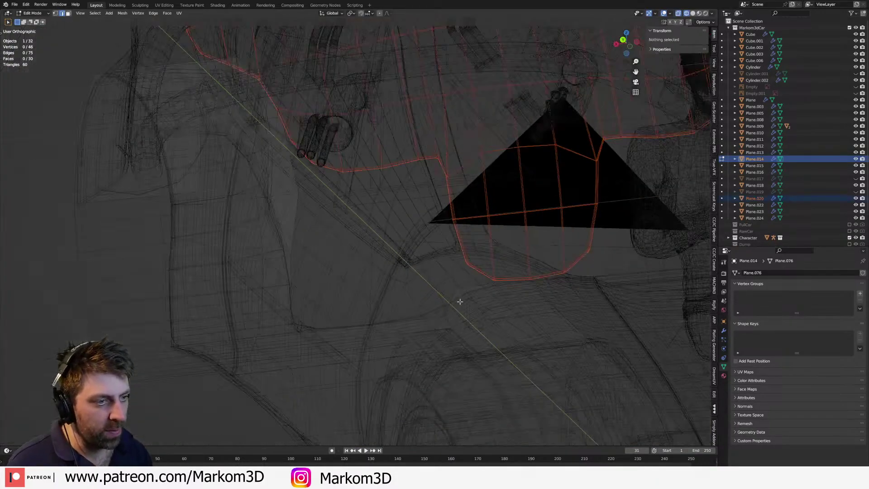
- Examine the separated wall's mesh and the remaining floor panel's mesh in turn
click(469, 260)
key(Tab)
shift+middle_drag(461, 289, 515, 244)
key(a)
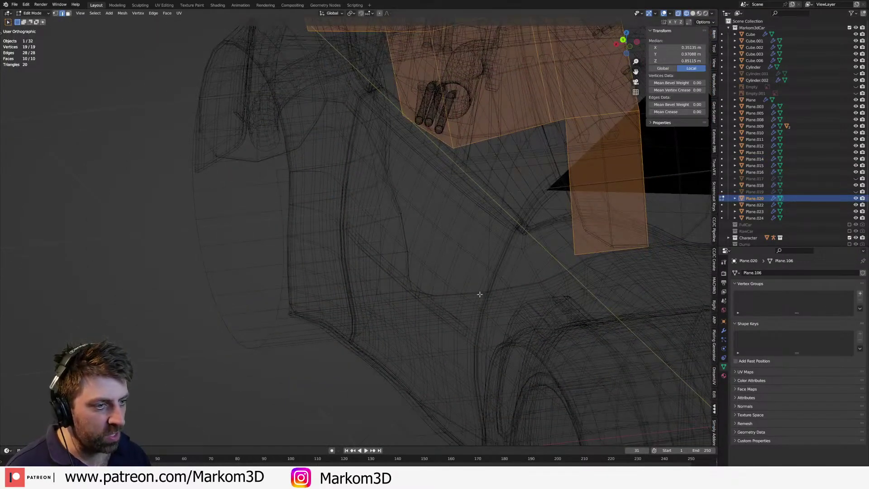
key(Tab)
click(539, 291)
key(Tab)
middle_drag(539, 291, 471, 306)
key(a)
mouse_move(416, 312)
middle_down()
mouse_move(428, 337)
mouse_move(413, 315)
middle_up()
- Extrude the floor panel's three open rear edges upward in the right side view
click(413, 318)
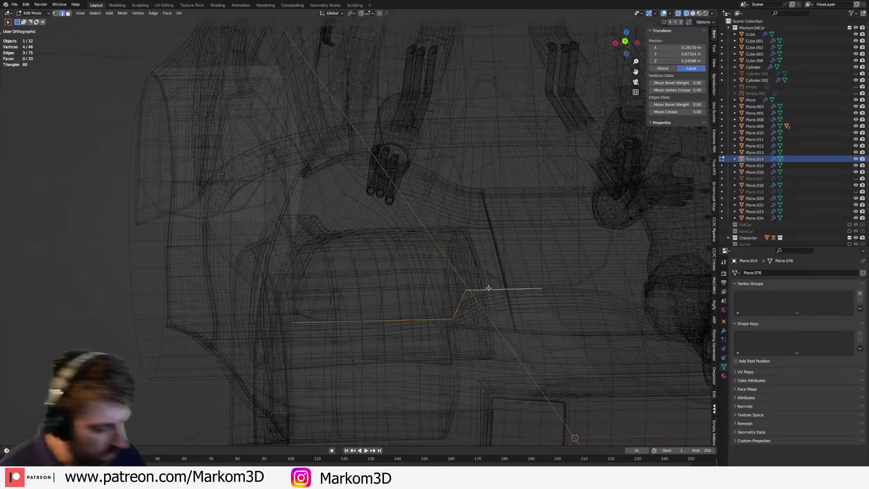
key(KP_3)
key(g)
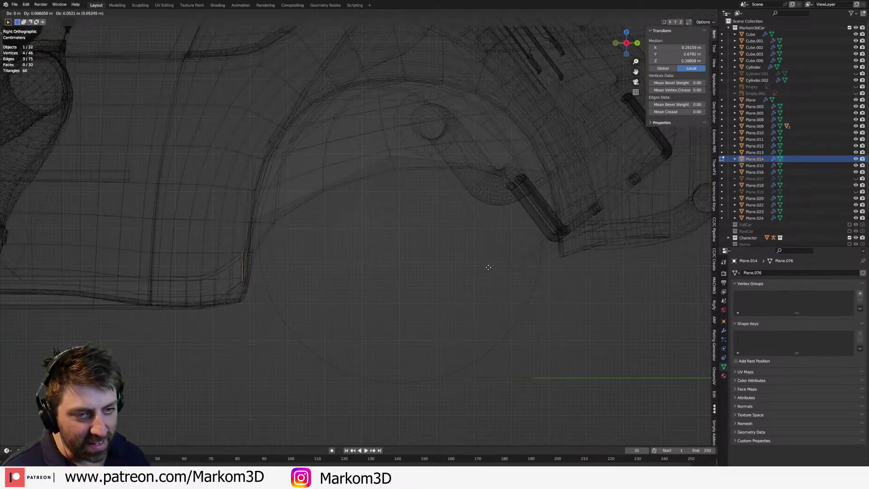
click(440, 313)
key(e)
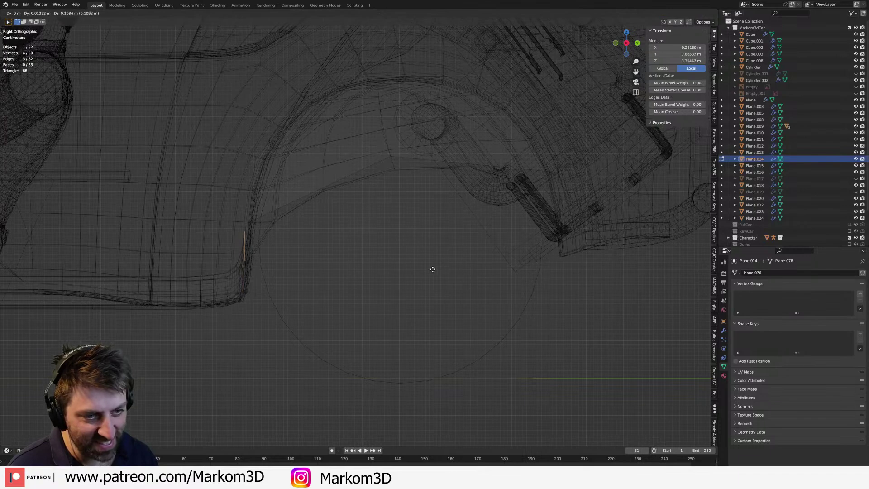
click(435, 262)
- Flatten the extruded edges to one height by scaling them to 0 along Z
mouse_move(435, 262)
middle_down()
mouse_move(321, 295)
mouse_move(285, 291)
middle_up()
key(s)
key(z)
key(0)
key(Return)
key(z)
click(426, 275)
scroll(417, 293, up, 3)
mouse_move(418, 293)
shift+middle_down()
mouse_move(499, 230)
mouse_move(479, 223)
shift+middle_up()
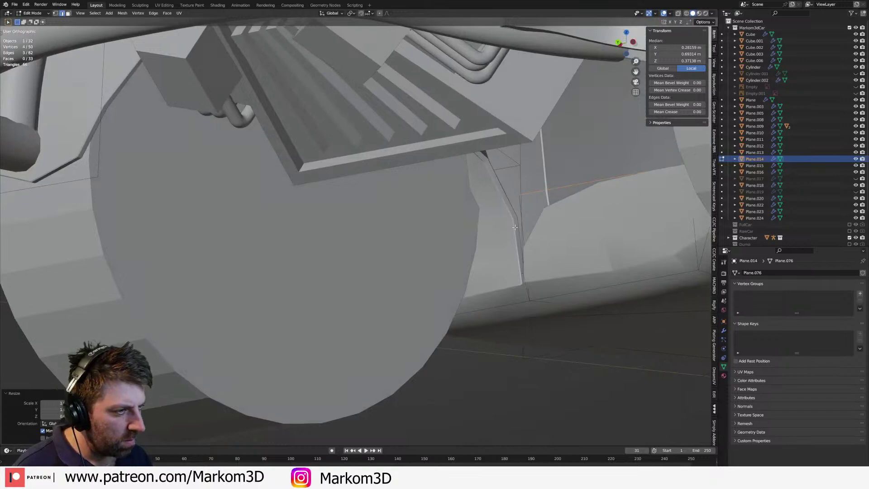
- Raise the flattened upper edge loop along global Z to about 0.42 m
key(Tab)
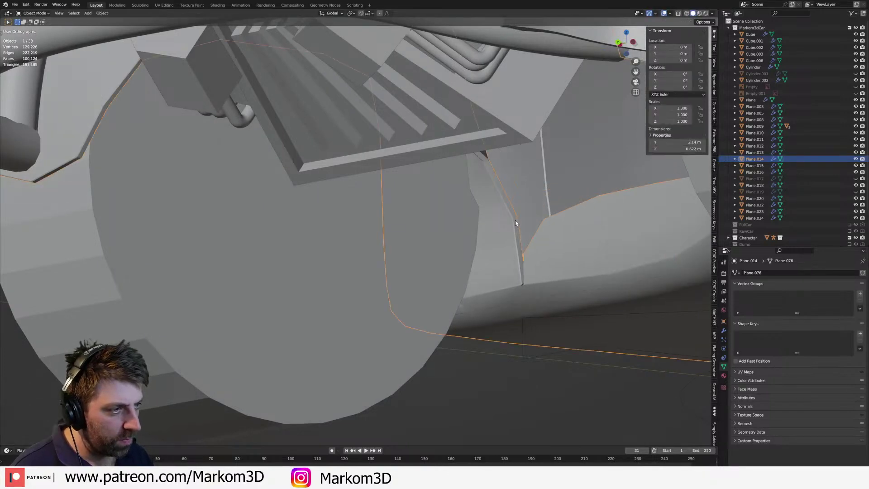
key(Tab)
key(a)
key(z)
click(514, 242)
key(1)
middle_drag(515, 241, 569, 239)
shift+middle_drag(569, 239, 399, 193)
scroll(539, 252, down, 2)
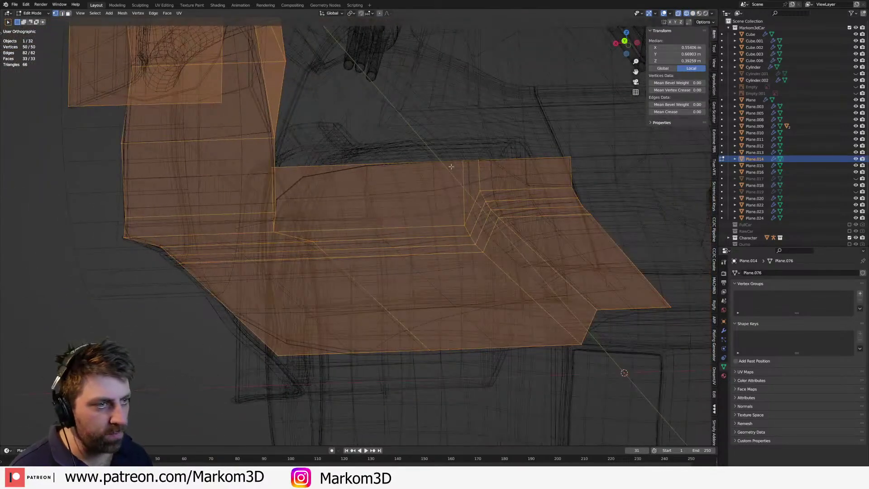
key(alt+a)
alt+click(406, 164)
key(g)
key(z)
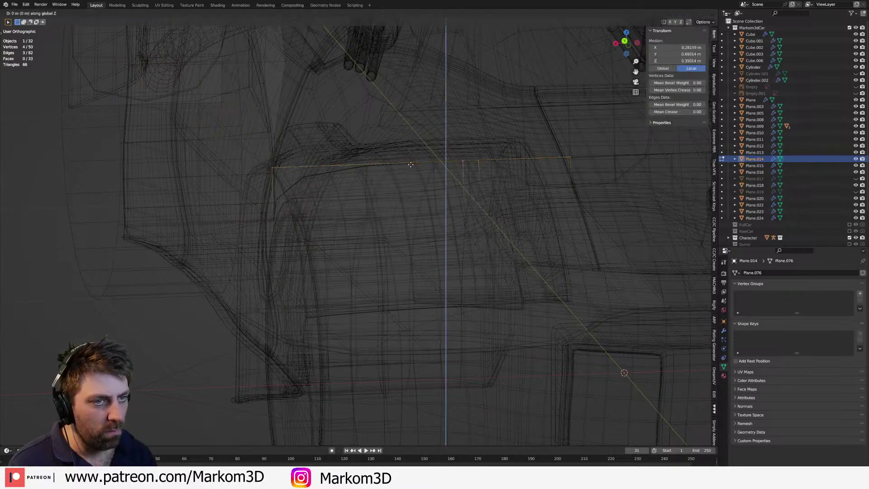
click(406, 133)
- Merge the raised edge's outer corner vertex with the neighbouring side panel vertex using At Last
click(275, 137)
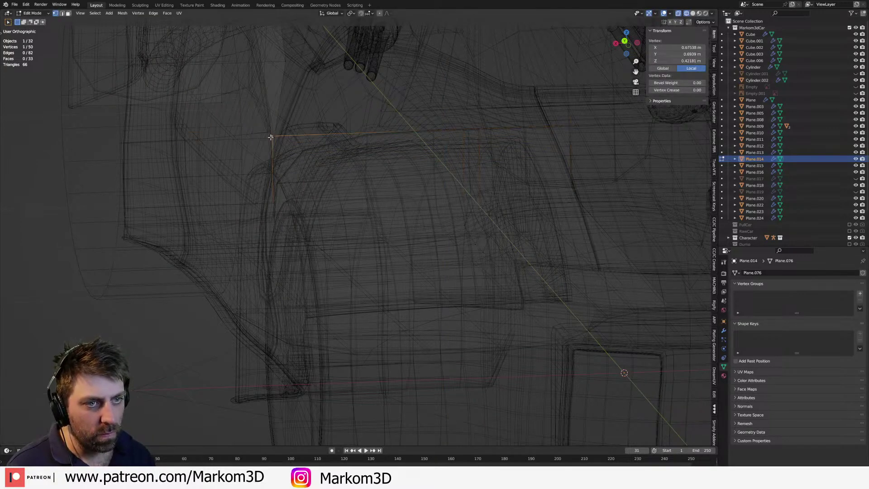
key(m)
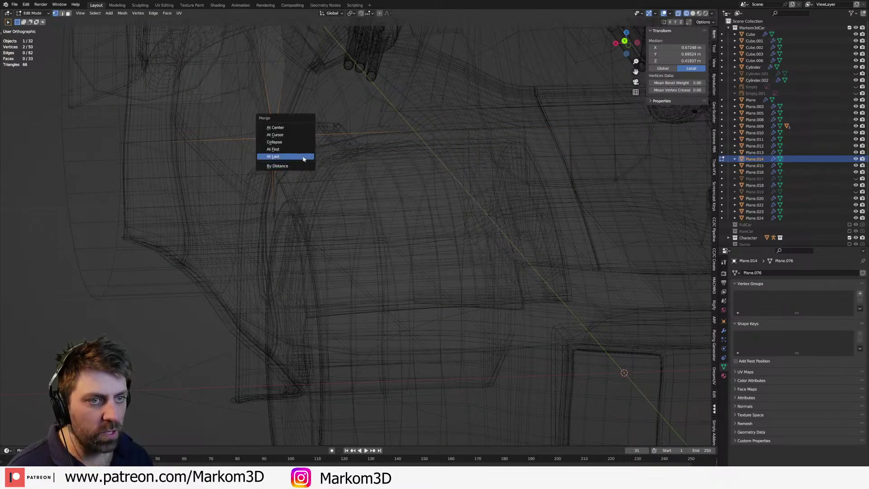
click(303, 158)
- Add a horizontal loop cut across the new upright faces and slide it down toward the side panel's lower edge
key(a)
middle_drag(344, 215, 269, 195)
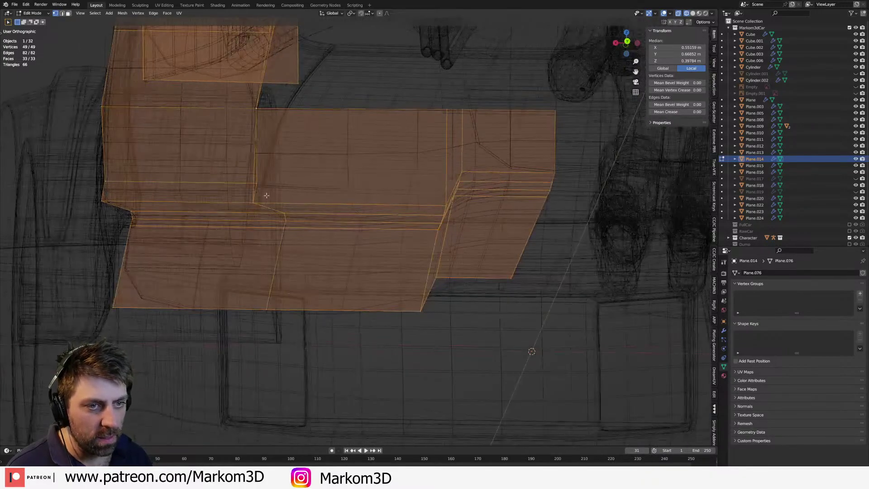
middle_drag(342, 193, 346, 193)
key(ctrl+r)
click(452, 160)
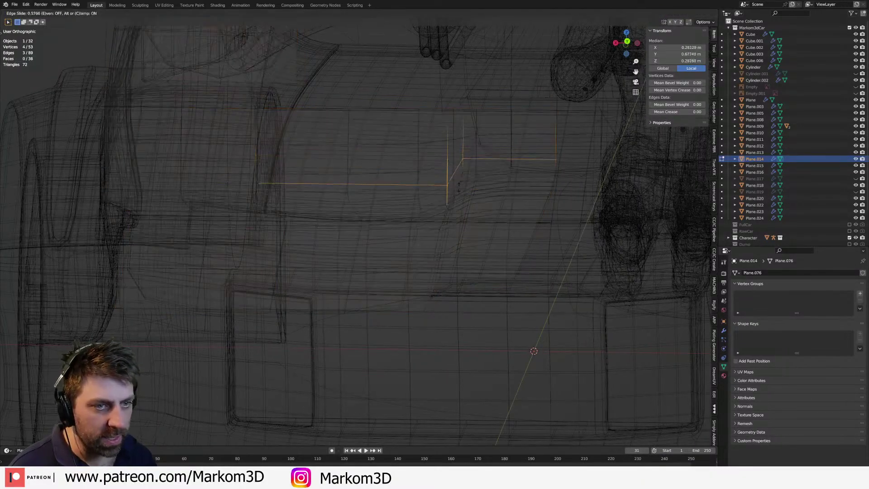
click(460, 187)
- Merge the new loop's outer vertex with the neighbouring side panel vertex using At Center
click(256, 185)
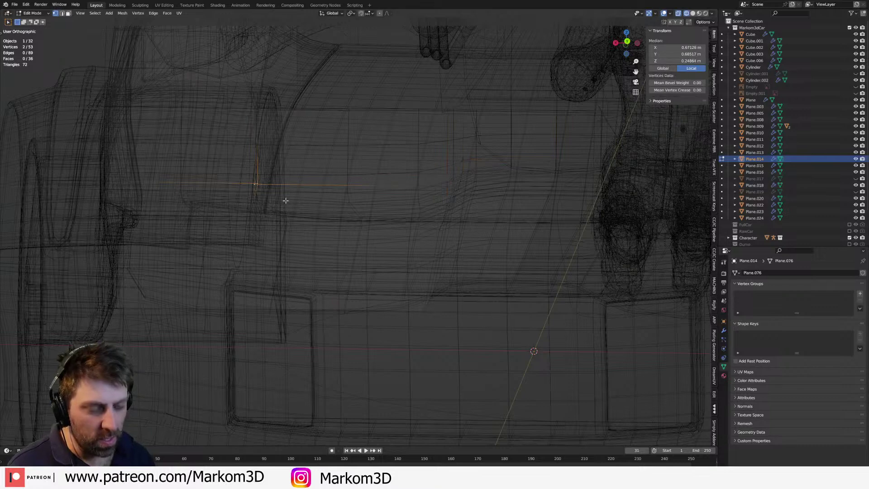
key(m)
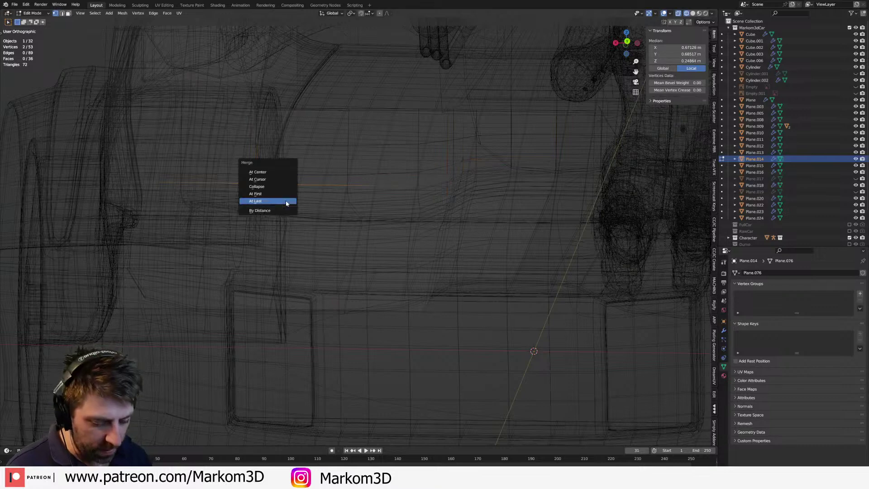
click(283, 172)
key(z)
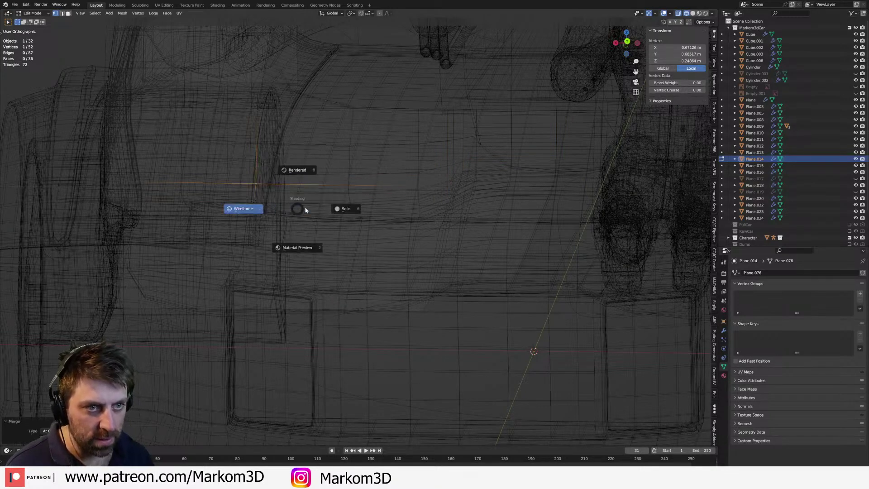
click(327, 212)
scroll(317, 229, down, 3)
mouse_move(317, 229)
middle_down()
mouse_move(369, 233)
mouse_move(272, 210)
middle_up()
key(Tab)
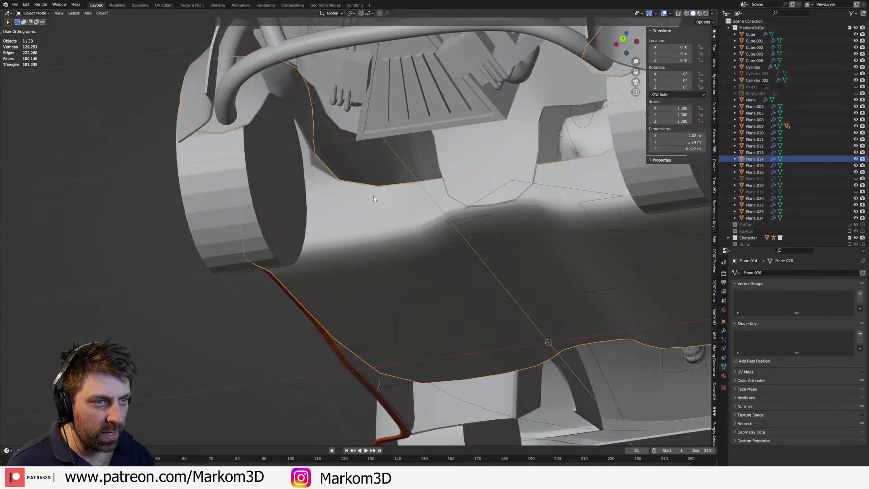
- Add a lengthwise loop cut through the floor panel and its upright rear section, sliding it toward the outer side
key(z)
click(345, 195)
key(Tab)
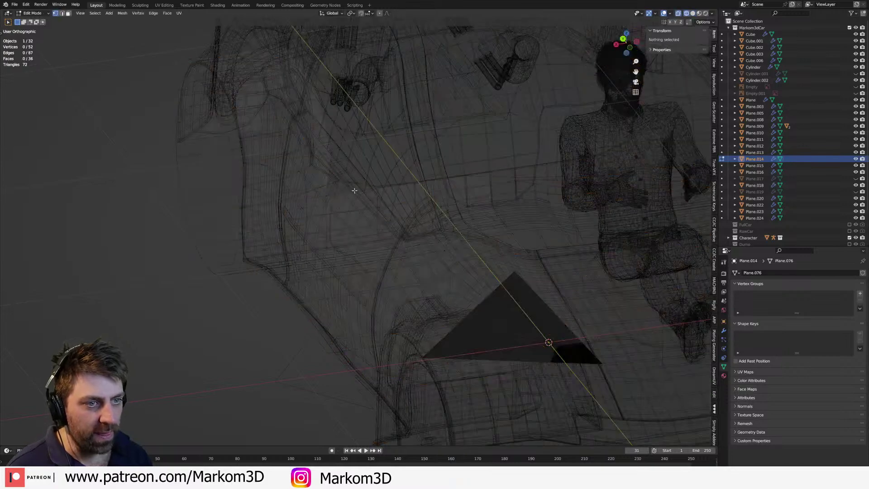
middle_drag(349, 190, 346, 192)
key(ctrl+r)
click(342, 203)
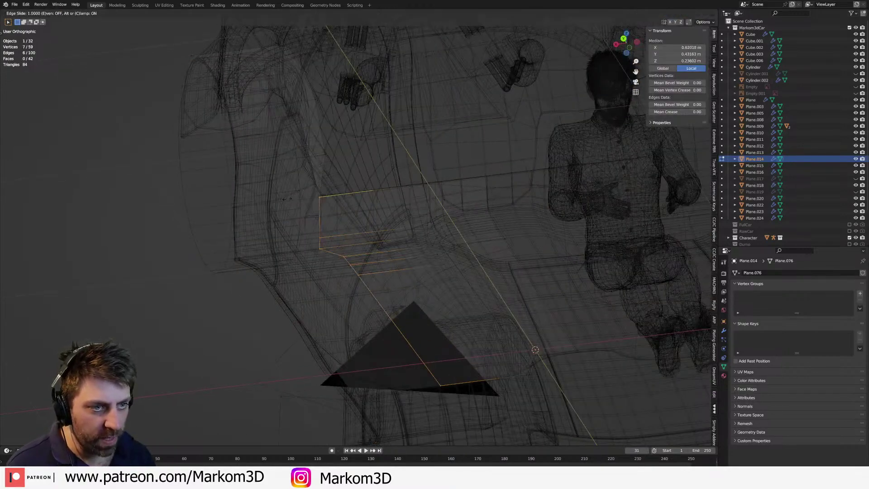
click(289, 199)
key(Tab)
key(z)
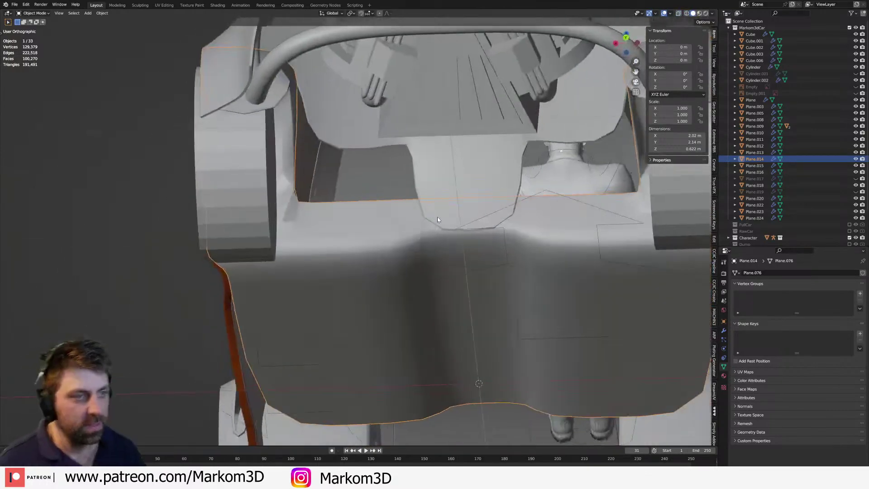
middle_drag(437, 216, 511, 204)
- Raise the bottom edge of the engine-bay wall's centre strip along Z to about 0.39 m
key(Tab)
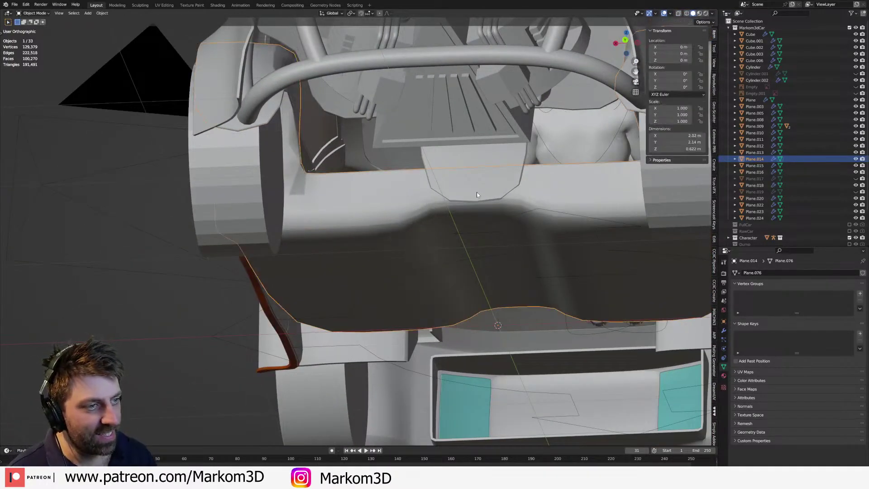
key(alt+q)
key(z)
click(416, 206)
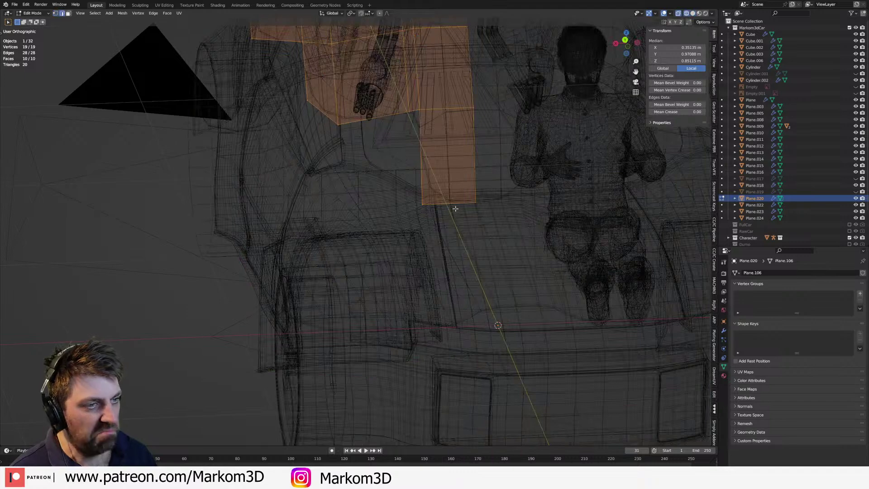
click(452, 204)
key(g)
key(z)
click(454, 188)
key(z)
click(460, 185)
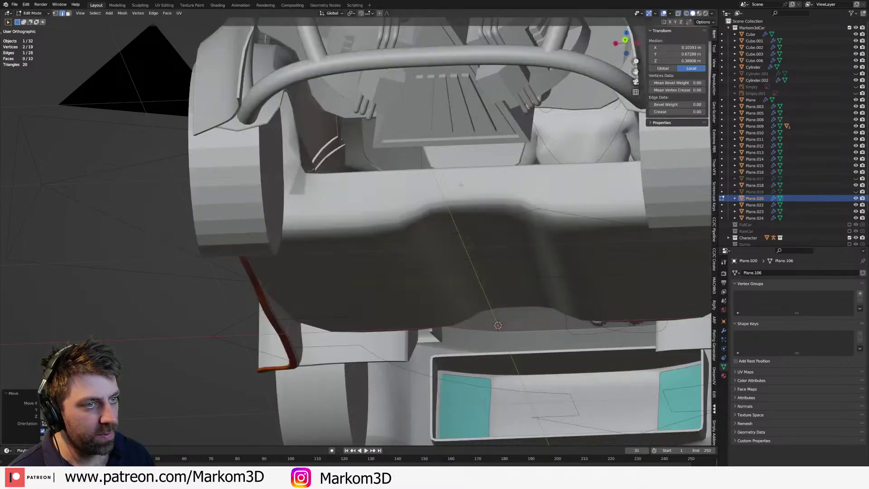
- Extrude the engine-bay wall's lower edge beside the centre strip downward to about 0.38 m in Z
key(z)
click(371, 175)
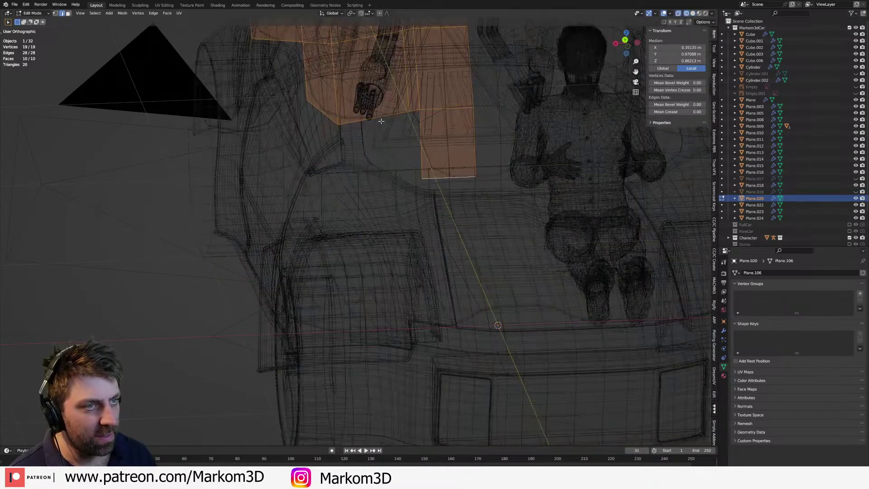
click(381, 121)
key(KP_3)
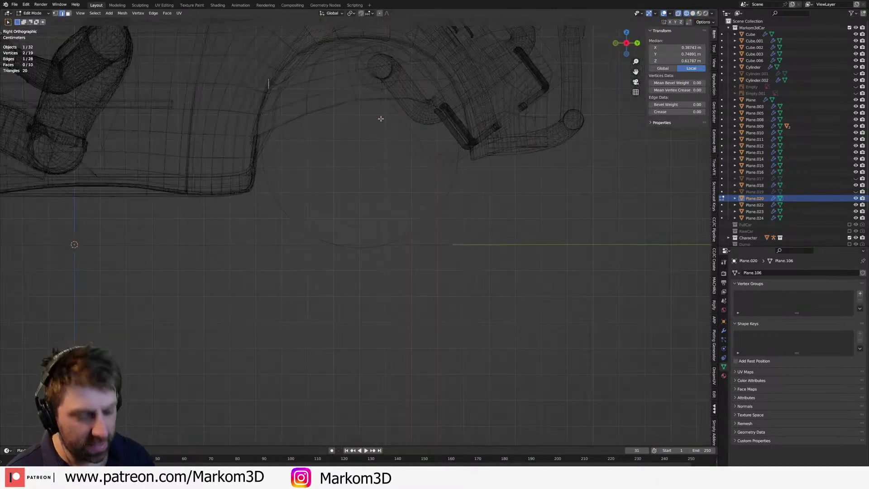
key(e)
click(368, 175)
key(z)
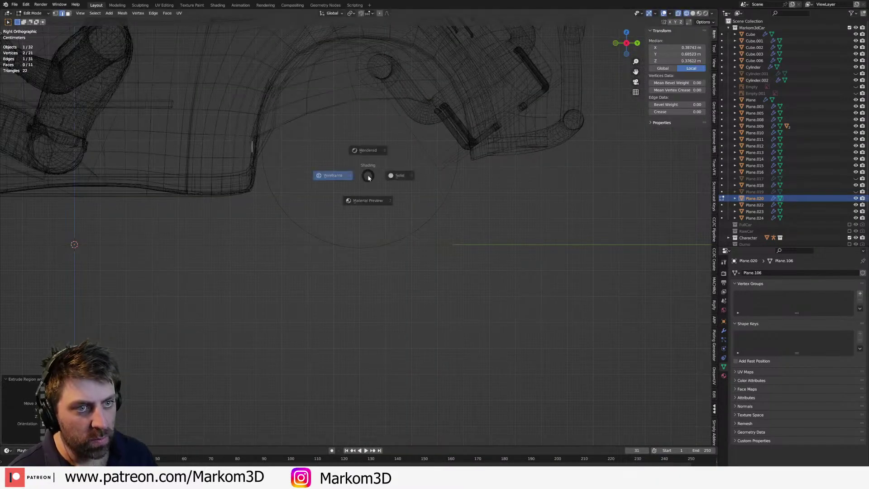
click(408, 177)
mouse_move(439, 219)
middle_down()
mouse_move(336, 211)
mouse_move(340, 205)
middle_up()
- Fill the gap between the extruded wall section and the centre strip with a face
scroll(340, 204, up, 2)
key(z)
click(346, 232)
key(a)
click(416, 205)
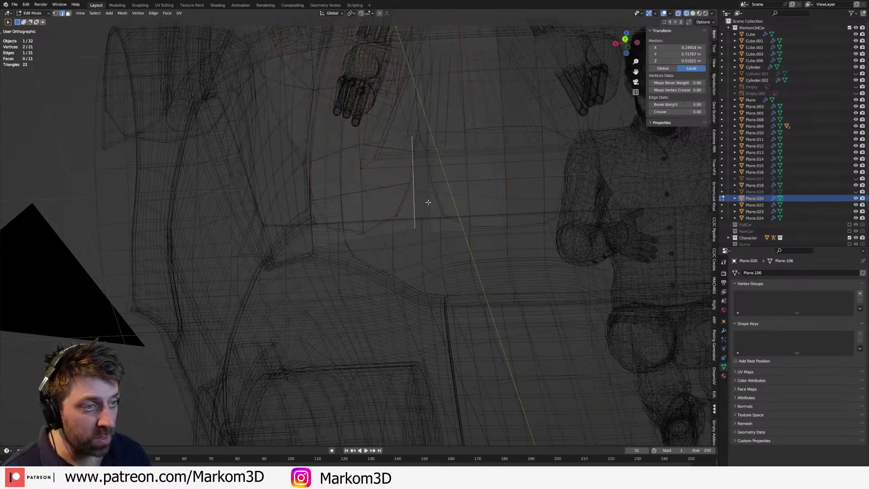
key(g)
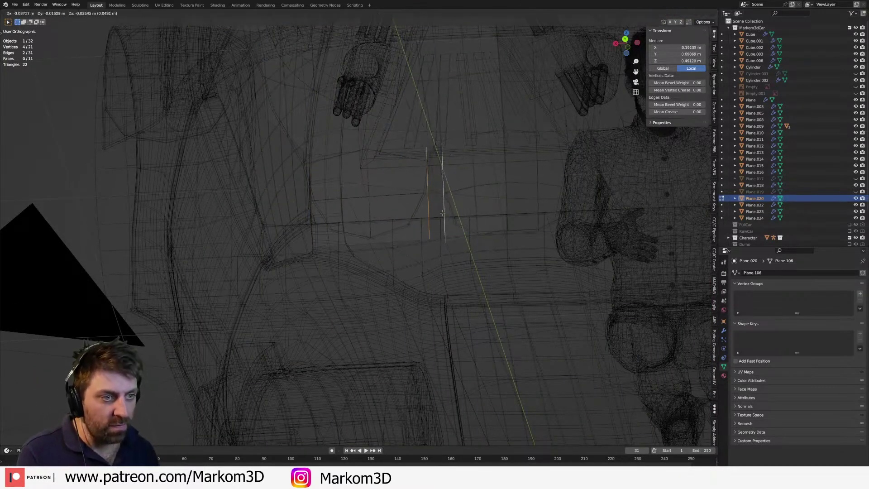
right_click(441, 213)
key(f)
- Flatten the engine-bay wall's lower edges to one height by scaling them to 0 along Z
key(s)
key(z)
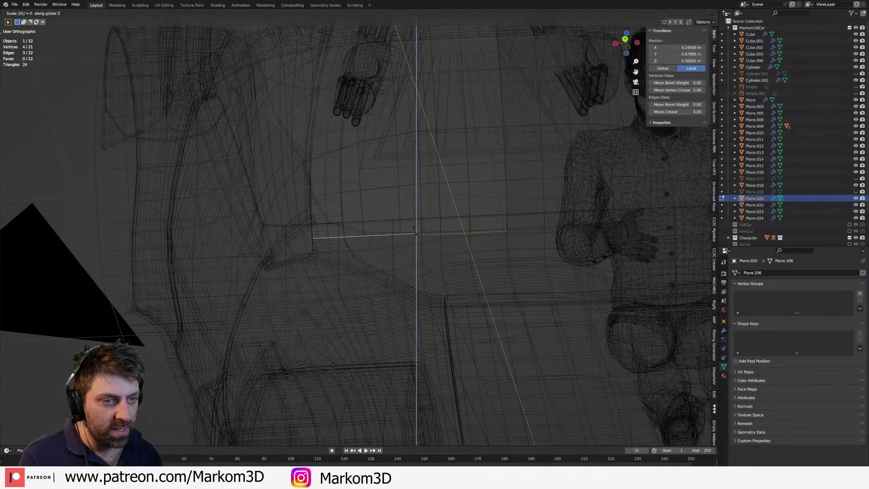
key(0)
key(Return)
key(shift+z)
middle_drag(426, 233, 458, 268)
scroll(430, 254, down, 4)
key(Tab)
scroll(433, 258, down, 4)
scroll(439, 267, up, 5)
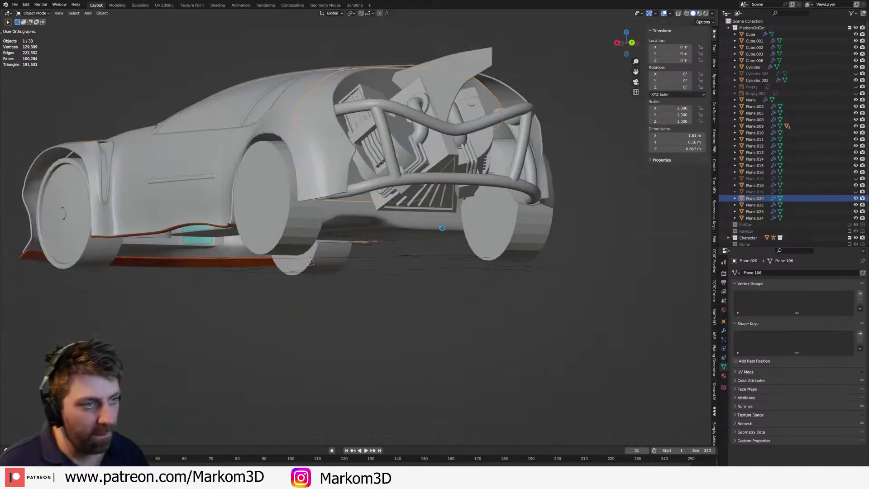
- Inspect the car's rear underside around the floor panel and the rear wheels from several angles
middle_drag(444, 229, 409, 216)
scroll(416, 235, up, 3)
click(434, 301)
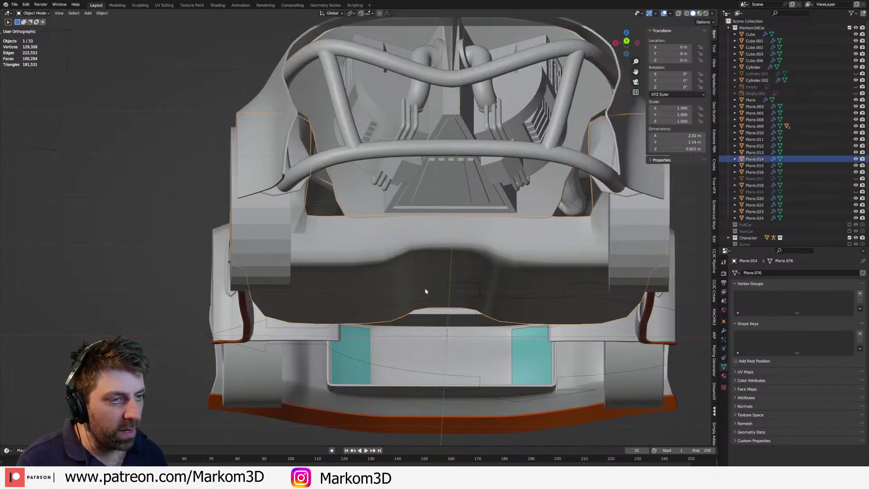
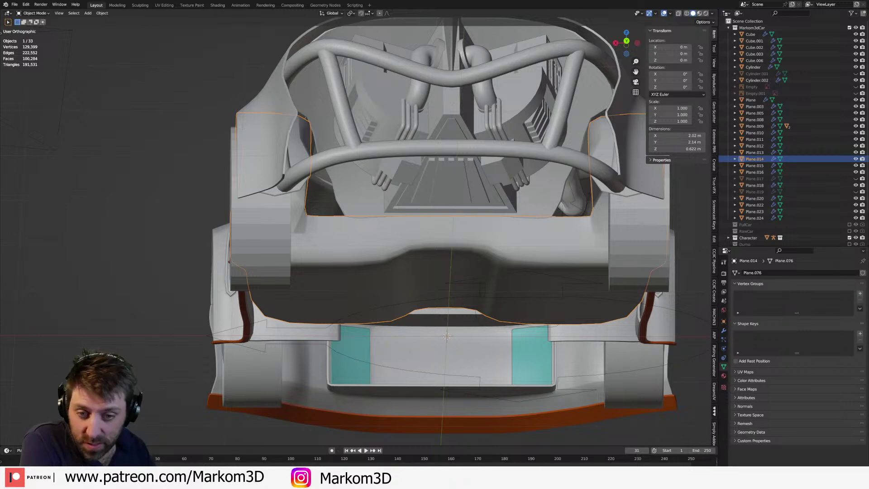
middle_drag(382, 273, 390, 232)
scroll(395, 275, up, 5)
scroll(390, 232, down, 6)
middle_drag(384, 280, 379, 217)
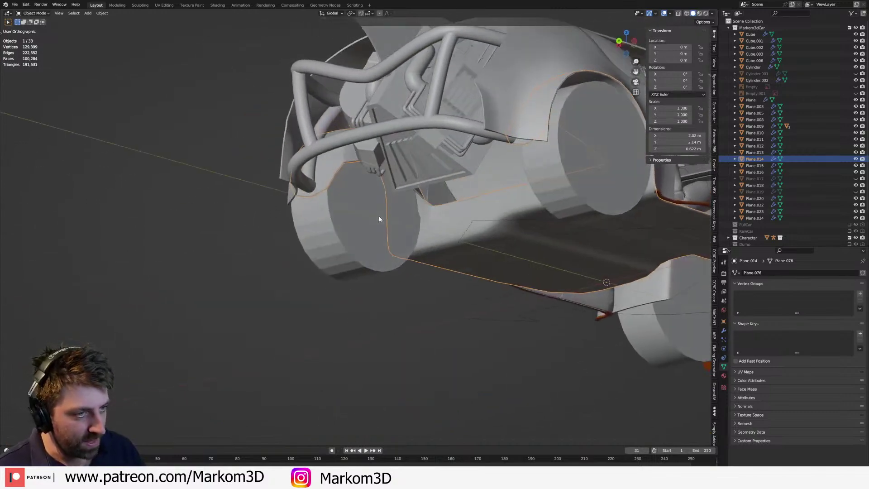
click(398, 223)
key(KP_Decimal)
scroll(479, 243, down, 5)
middle_drag(479, 244, 399, 339)
scroll(425, 292, up, 3)
key(Tab)
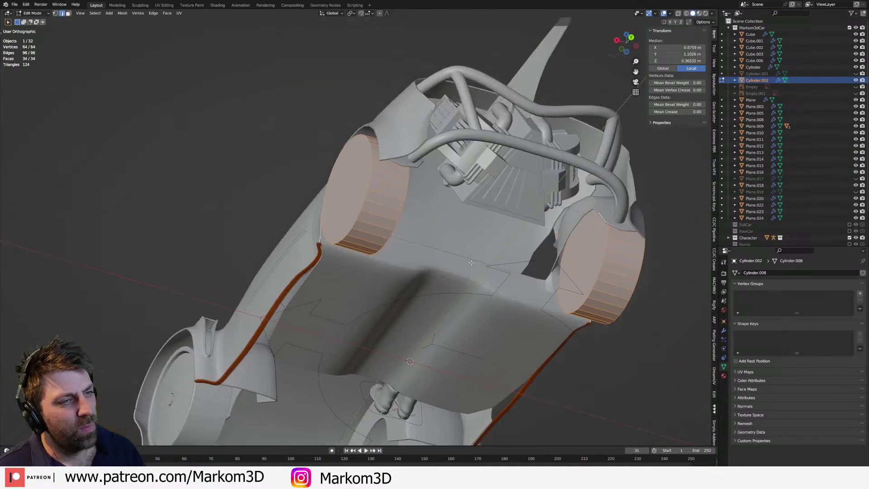
key(Tab)
- Extrude the engine block's slanted lower front face forward along Y by about 0.19 m
click(491, 208)
middle_drag(492, 208, 278, 251)
key(Tab)
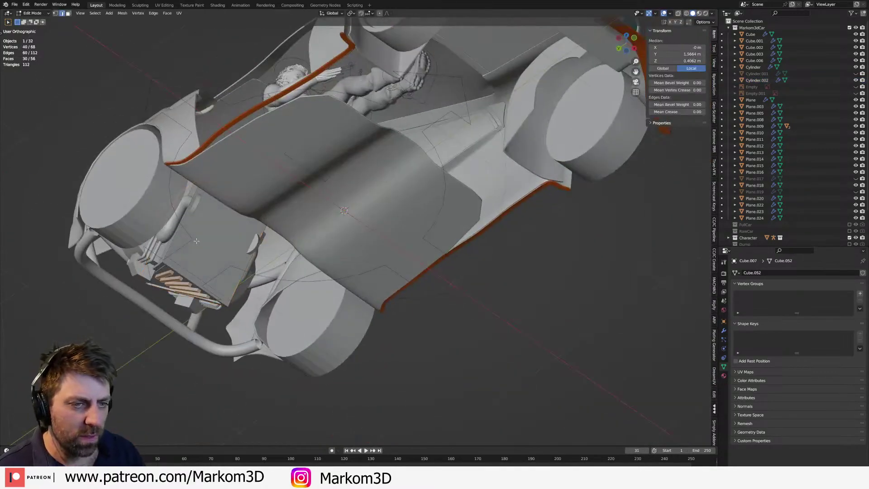
key(3)
click(230, 244)
key(KP_3)
key(KP_1)
key(KP_3)
key(z)
click(202, 251)
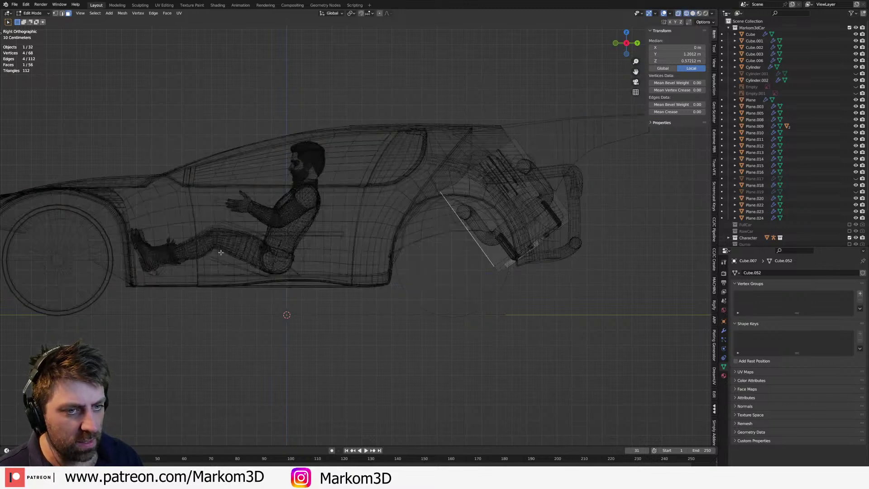
key(e)
key(y)
click(460, 263)
- Make the extruded engine face vertical by scaling it to 0 along Y and move it forward to about 0.89 m in Y
key(s)
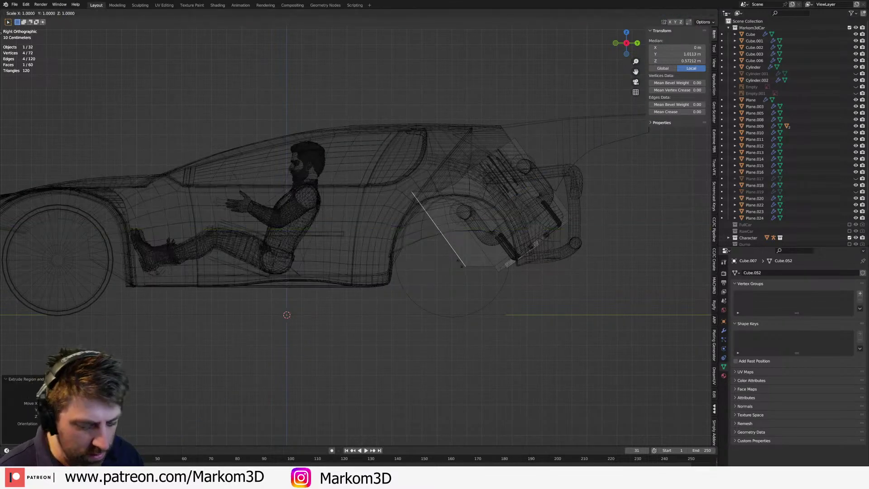
key(y)
key(0)
key(Return)
key(g)
key(y)
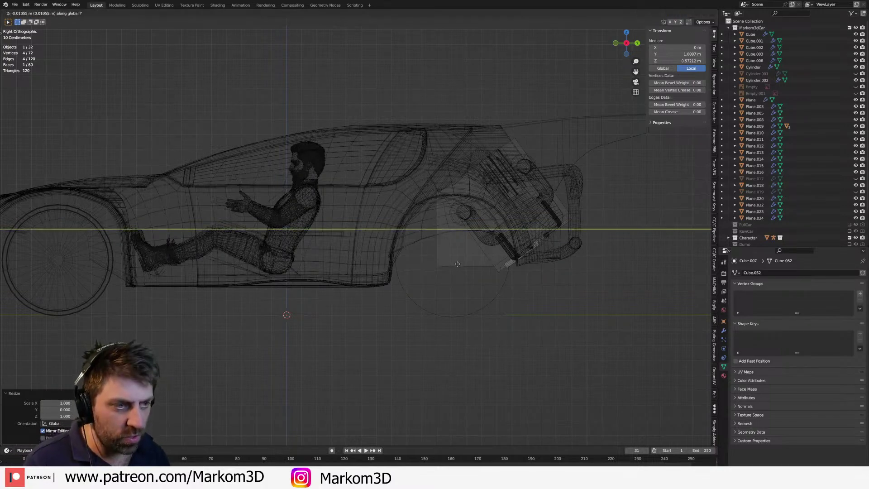
click(442, 264)
- Inspect the extended engine block from the side, from underneath and from behind
key(z)
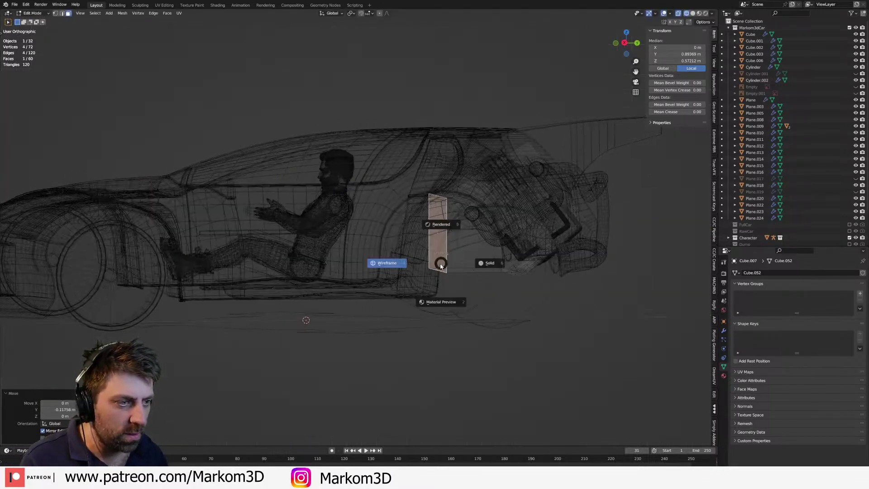
click(482, 259)
mouse_move(482, 260)
middle_down()
mouse_move(334, 216)
mouse_move(292, 177)
middle_up()
scroll(292, 177, down, 2)
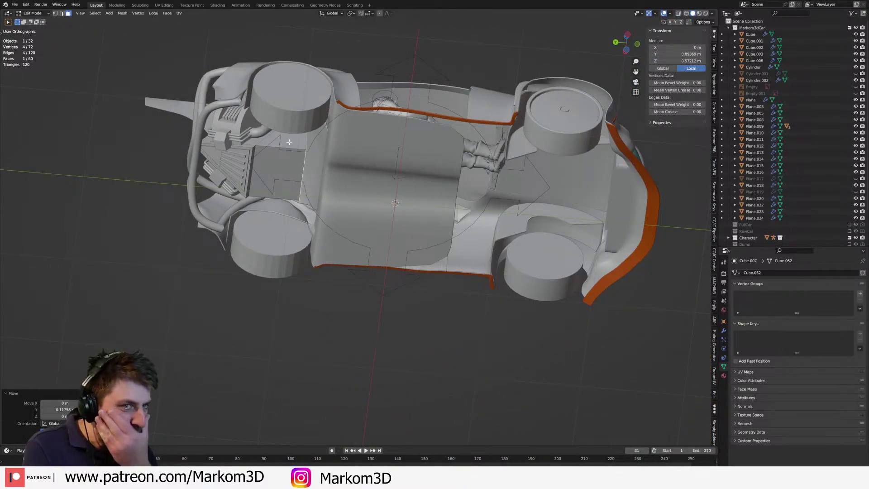
scroll(290, 142, up, 2)
middle_drag(291, 144, 403, 235)
key(Tab)
middle_drag(432, 282, 425, 272)
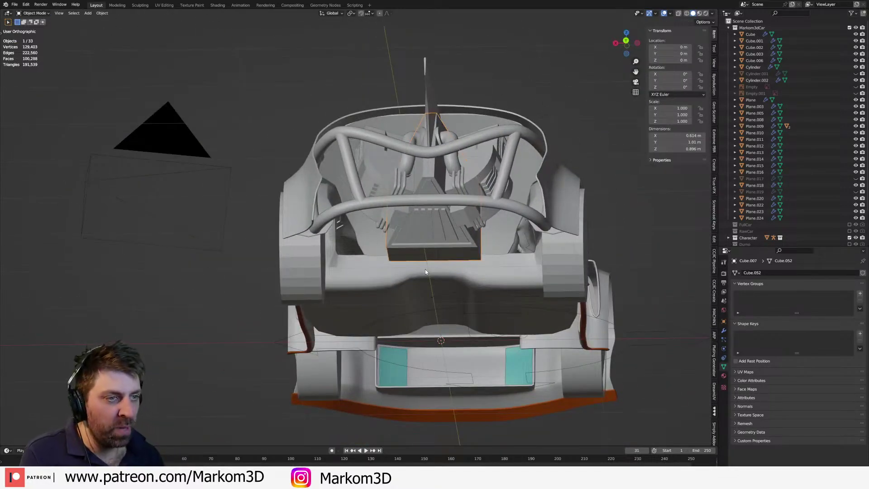
middle_drag(423, 229, 469, 206)
key(Tab)
- Copy two mechanical detail parts from the kitbash set file and paste them into the car scene
click(478, 285)
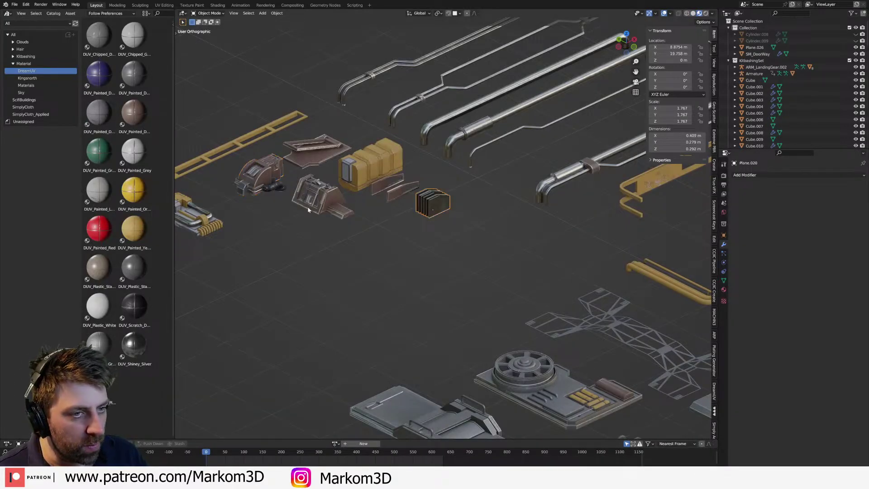
middle_drag(432, 257, 424, 335)
scroll(411, 324, down, 4)
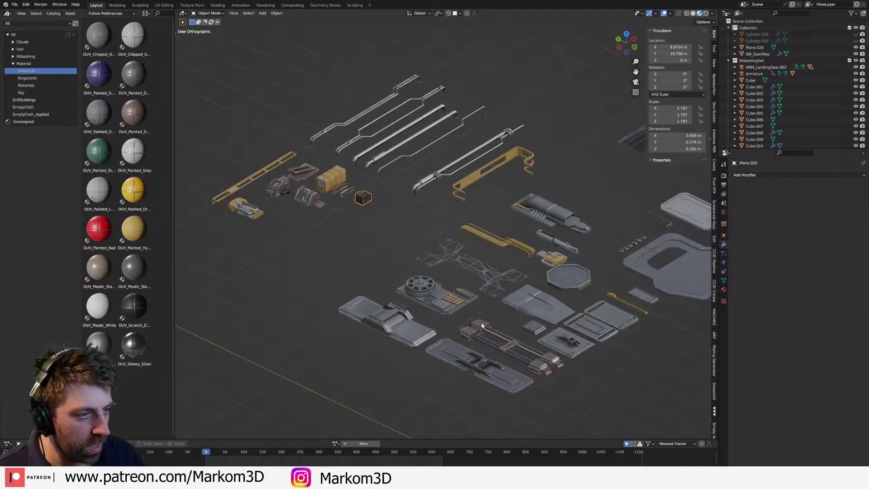
shift+middle_drag(656, 335, 447, 324)
shift+middle_drag(334, 289, 404, 290)
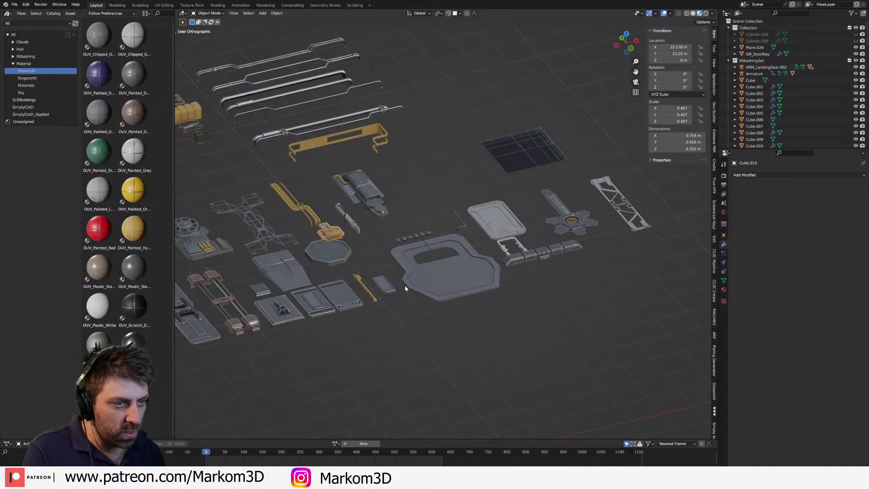
click(384, 286)
shift+click(335, 232)
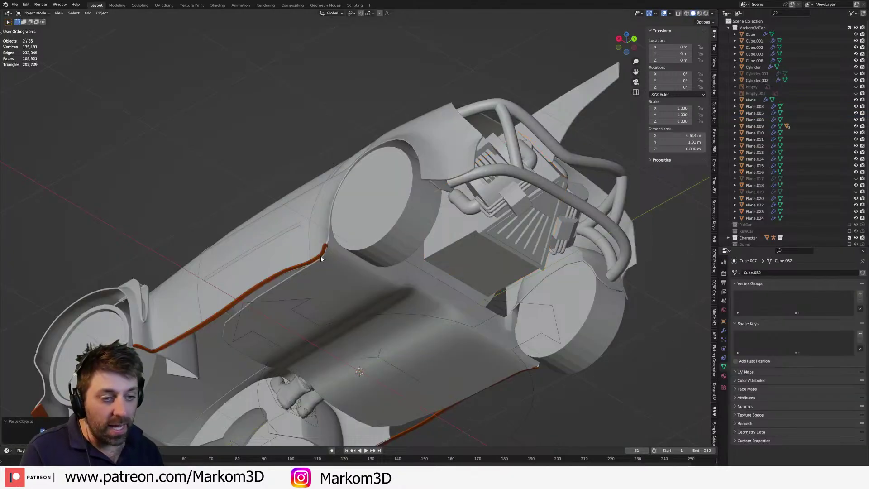
- Select both pasted detail parts under the car and raise them along Z to about 2.2 m, clear of the roof
middle_drag(321, 258, 347, 287)
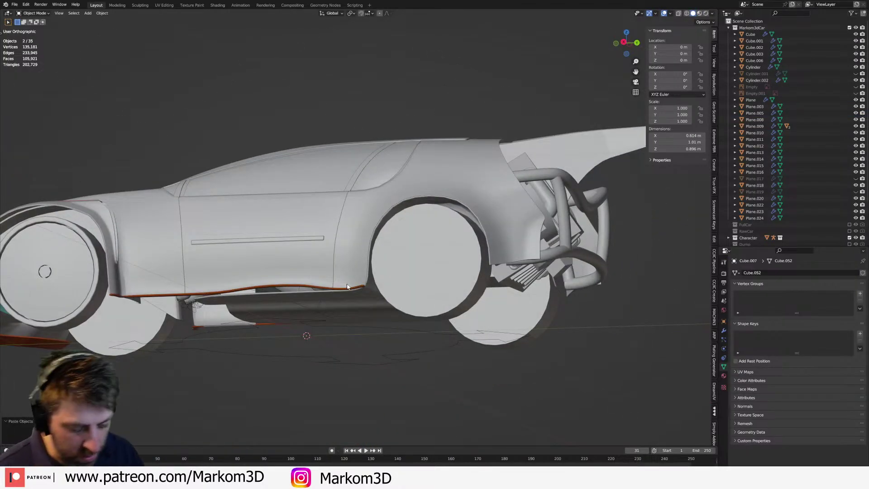
scroll(348, 287, down, 3)
click(353, 308)
click(349, 312)
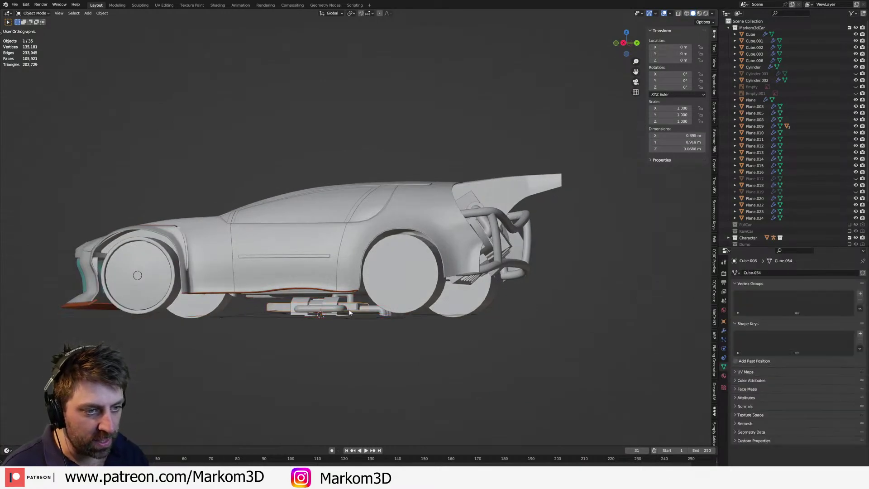
middle_drag(349, 312, 351, 326)
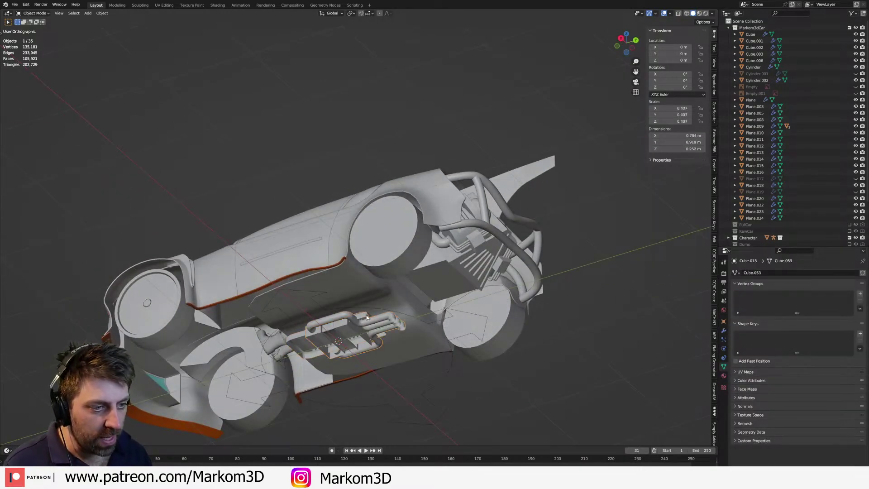
shift+click(346, 329)
key(g)
key(z)
click(352, 166)
middle_drag(352, 166, 388, 276)
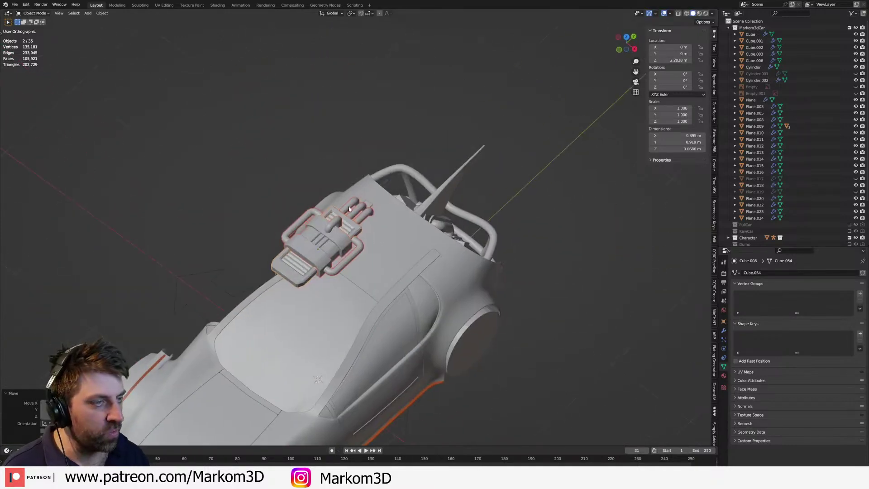
- Move the piped detail part in the top view to beside the rear, about 0.86 m in X and 1.88 m in Y
click(312, 262)
key(KP_7)
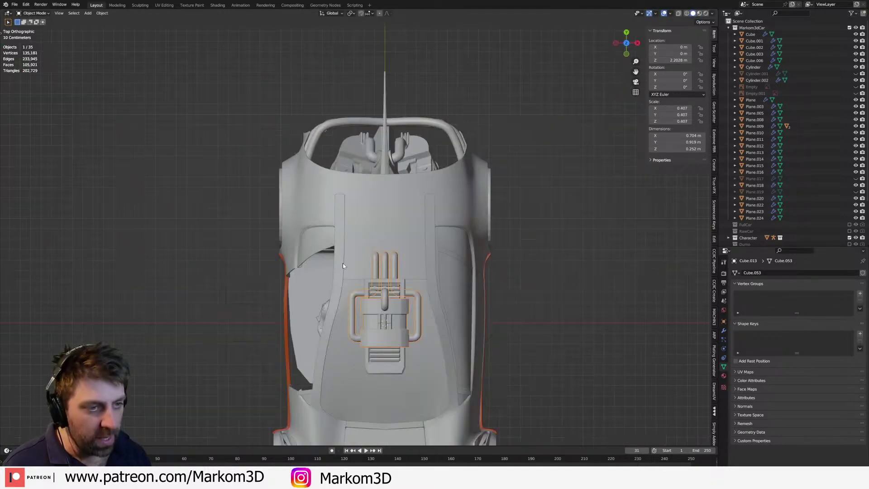
key(g)
click(475, 14)
middle_drag(578, 241, 552, 222)
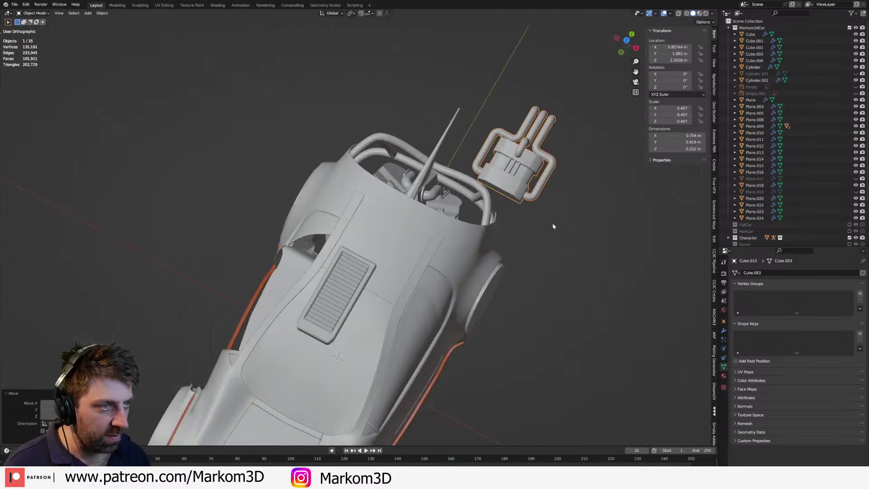
- Scale the piped part down to about 0.170, clear its rotation and flip it 180° about X
key(KP_3)
key(r)
click(538, 304)
key(s)
click(473, 237)
key(alt+r)
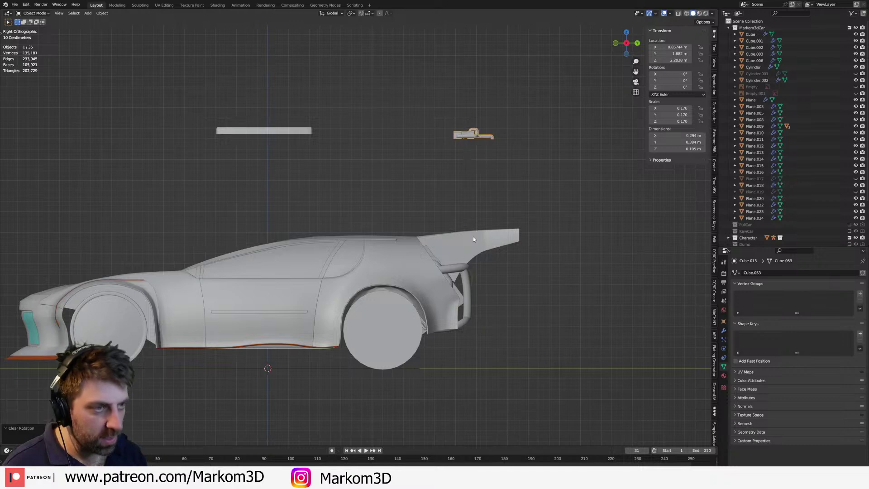
text(r180)
key(Return)
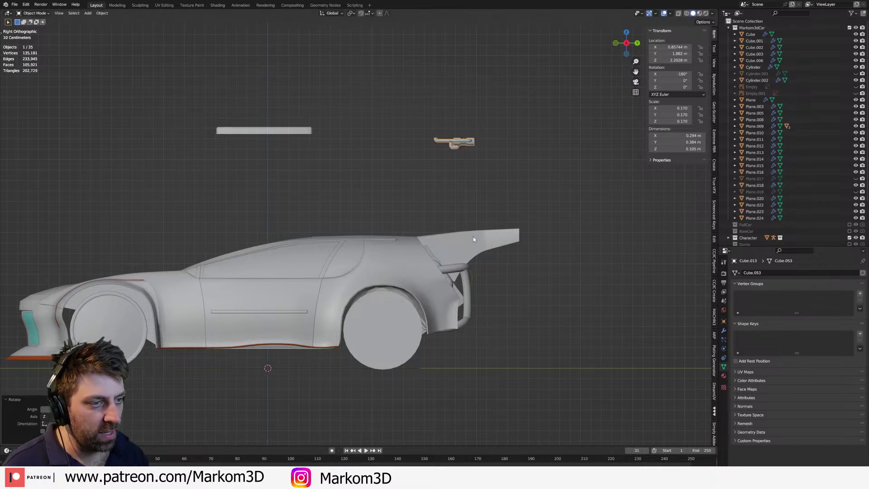
key(g)
click(453, 332)
middle_drag(452, 331, 393, 343)
key(KP_1)
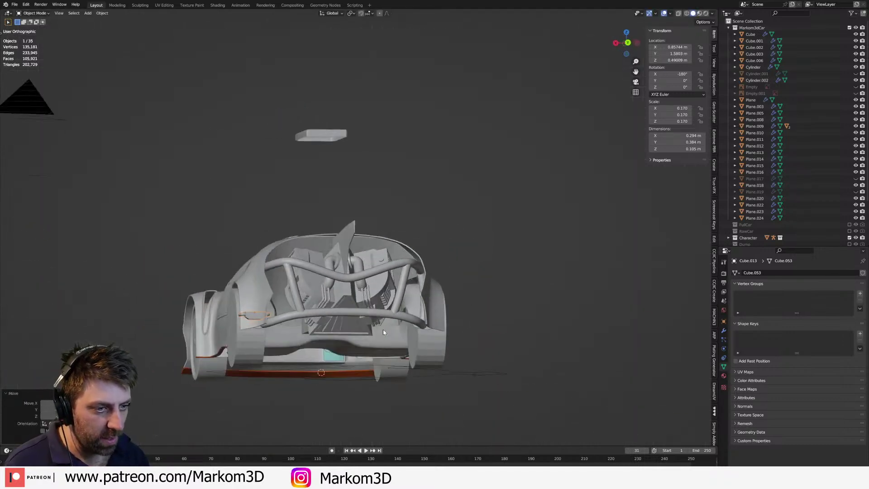
- Clear the piped part's location and move it in the side view to beneath the rear of the car
key(alt+g)
key(KP_3)
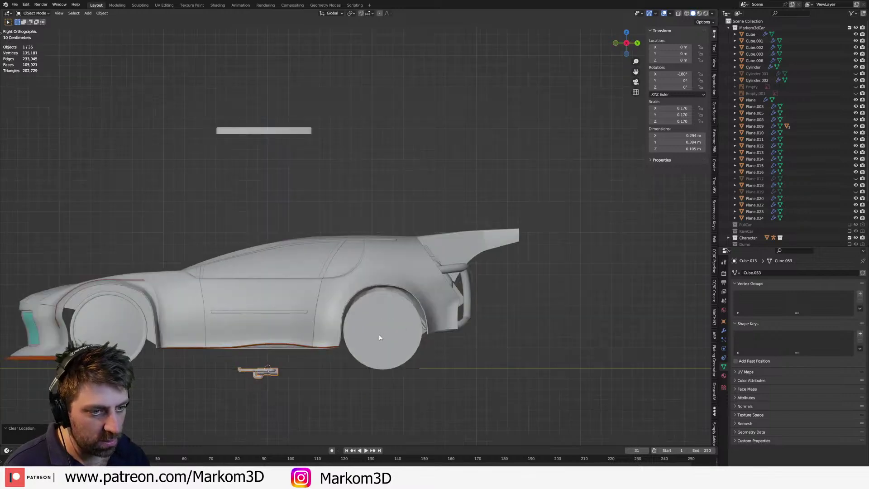
key(g)
click(524, 295)
- Using wireframe display, enlarge the piped part to about 0.261 and place it under the engine at about 1.34 m in Y and 0.34 m in Z
key(z)
click(482, 302)
scroll(488, 281, up, 3)
key(s)
click(566, 295)
key(g)
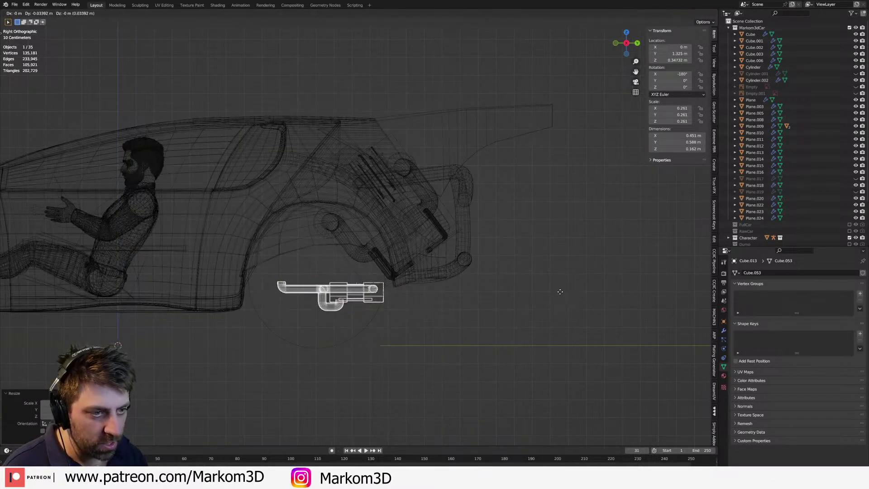
click(563, 293)
key(z)
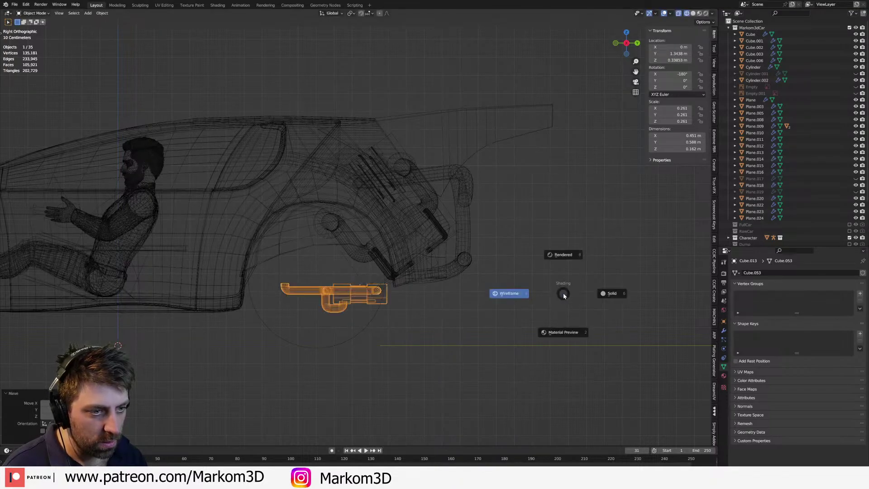
click(604, 294)
- Reduce the piped part's scale to about 0.223 and slide it forward along Y to about 1.29 m on the engine block's underside
mouse_move(549, 299)
middle_down()
mouse_move(489, 273)
mouse_move(432, 272)
middle_up()
key(s)
click(490, 315)
key(ctrl+KP_1)
key(KP_7)
key(ctrl+KP_7)
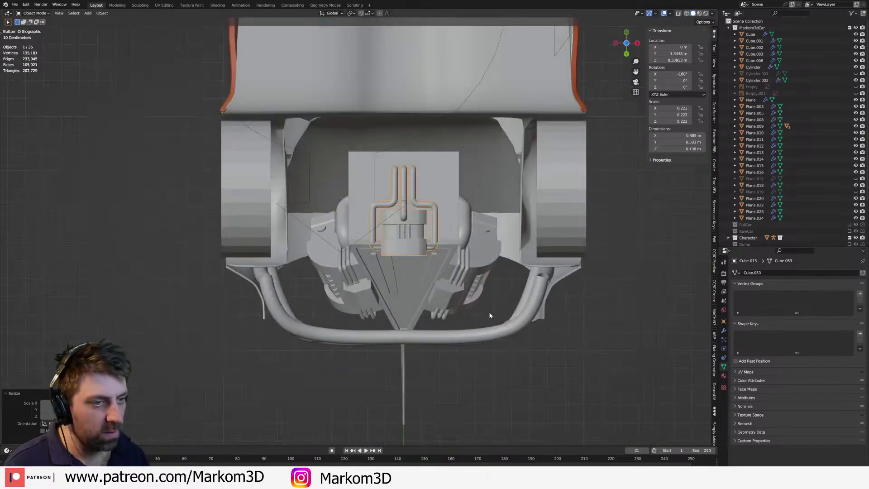
key(g)
key(y)
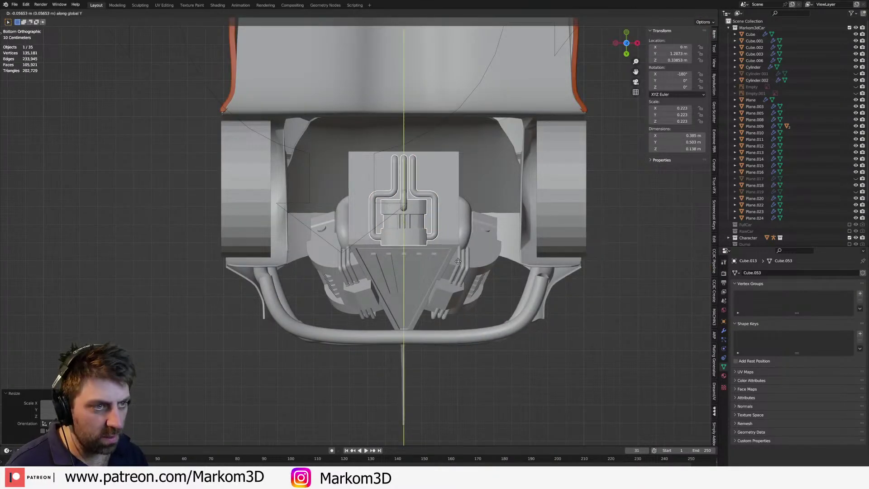
click(458, 259)
- Delete the unused slatted grille part floating above the car
middle_drag(458, 260, 396, 337)
scroll(382, 359, down, 6)
click(294, 214)
middle_drag(294, 214, 301, 250)
scroll(318, 226, up, 4)
shift+middle_drag(325, 329, 373, 277)
scroll(345, 246, down, 4)
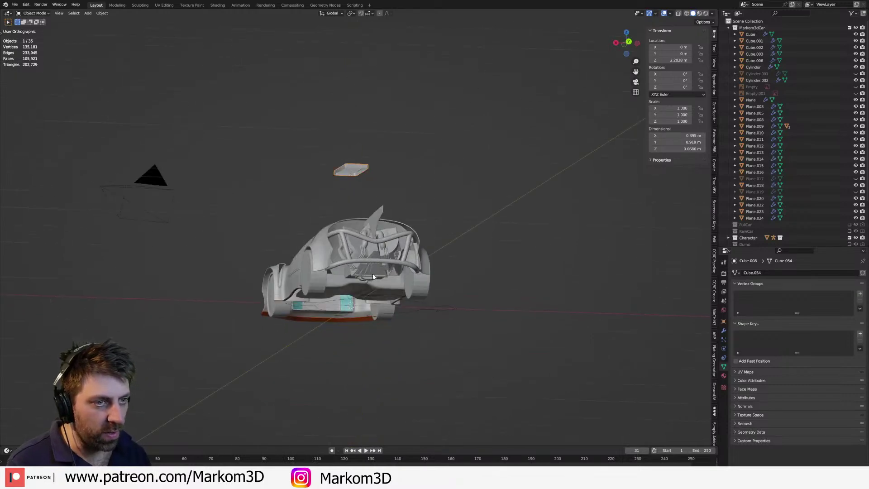
key(Delete)
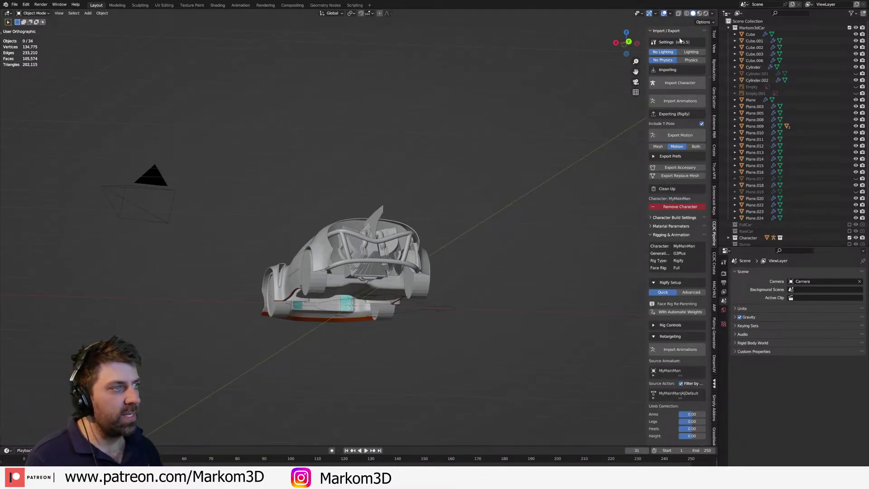
- Switch the viewport to rendered shading and view the car from behind and from the side
click(704, 13)
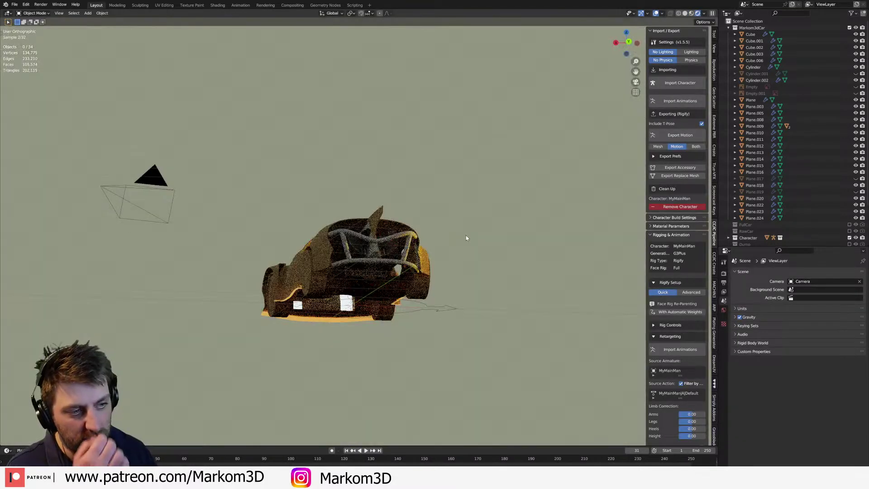
scroll(466, 235, up, 4)
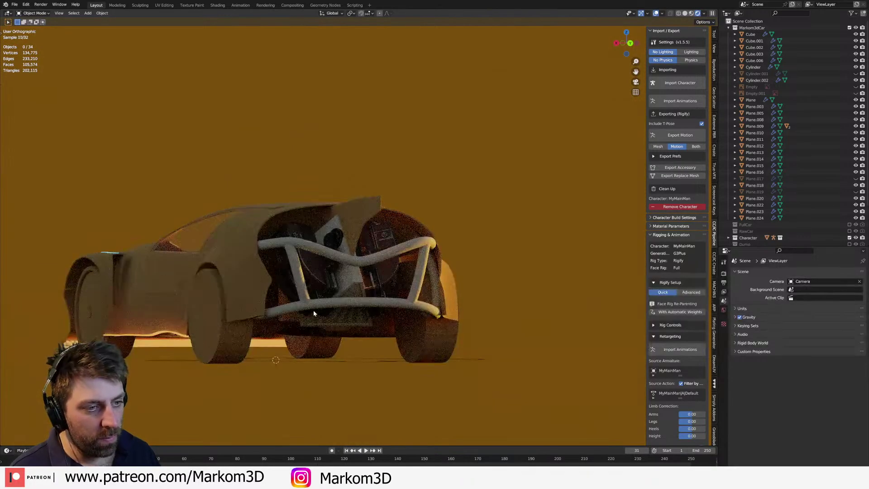
middle_drag(321, 311, 368, 311)
scroll(370, 309, down, 5)
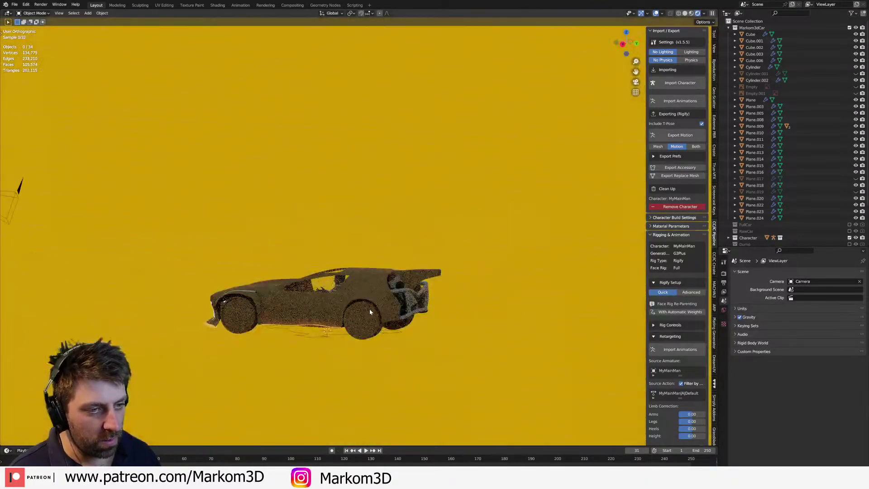
- Unhide all hidden objects and hide the two reference images again
key(alt+h)
click(434, 238)
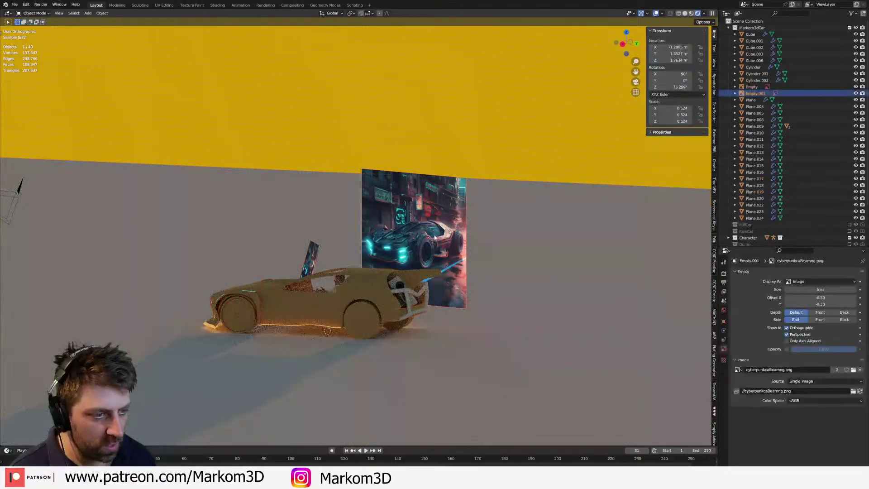
key(h)
click(310, 249)
key(h)
- Give the tubular frame at the car's rear a material named MAT_MEtal
middle_drag(403, 272, 378, 286)
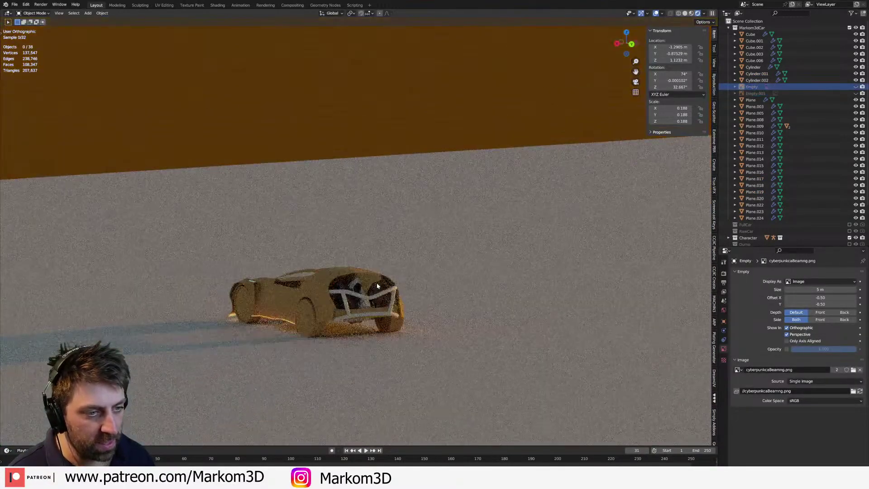
scroll(379, 287, up, 3)
scroll(354, 299, up, 3)
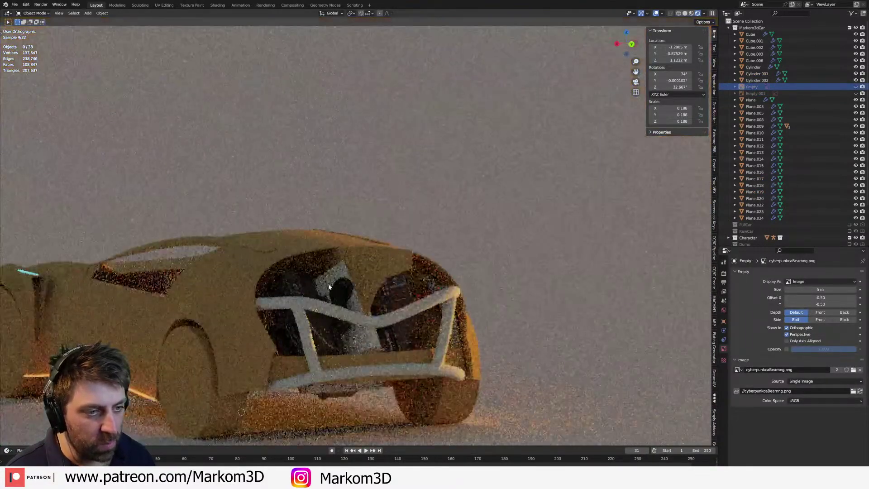
click(314, 304)
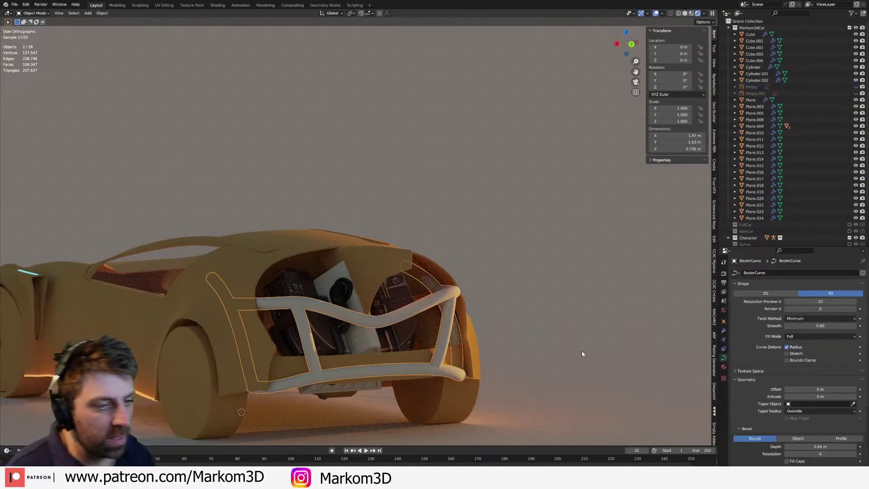
click(724, 368)
double_click(783, 300)
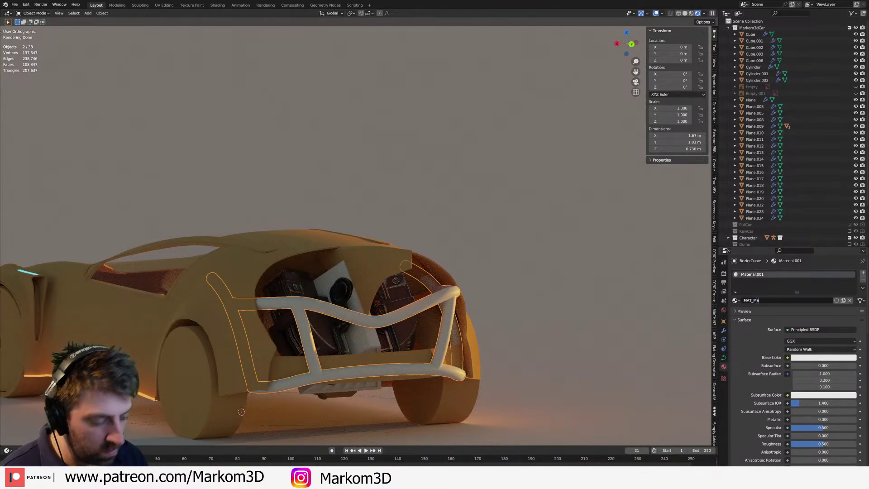
text(MAT_MEtal)
key(Return)
scroll(804, 333, down, 2)
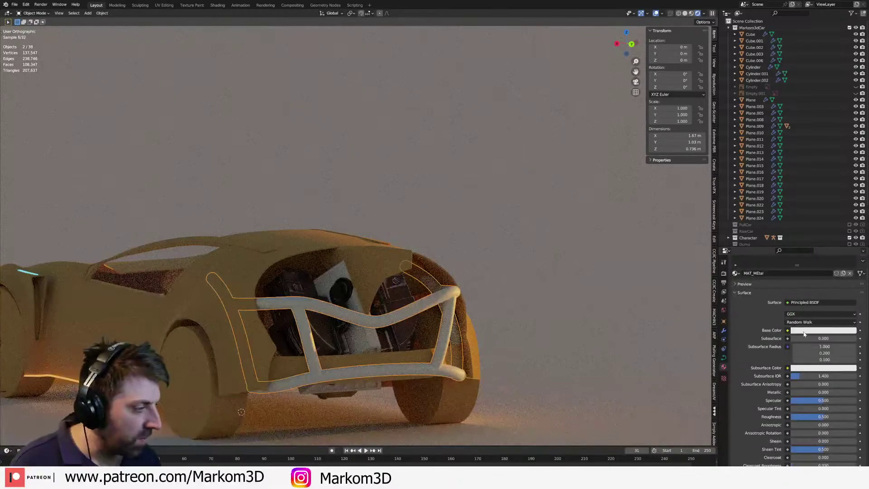
- Set the MAT_MEtal material to metallic 1.000, specular 0.000 and roughness 0.240
click(808, 331)
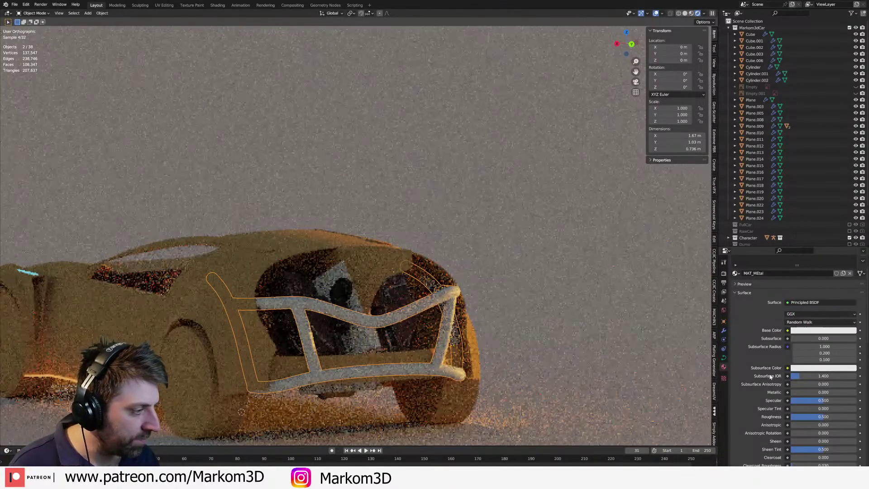
scroll(734, 382, down, 2)
drag(825, 365, 807, 389)
middle_drag(413, 338, 397, 340)
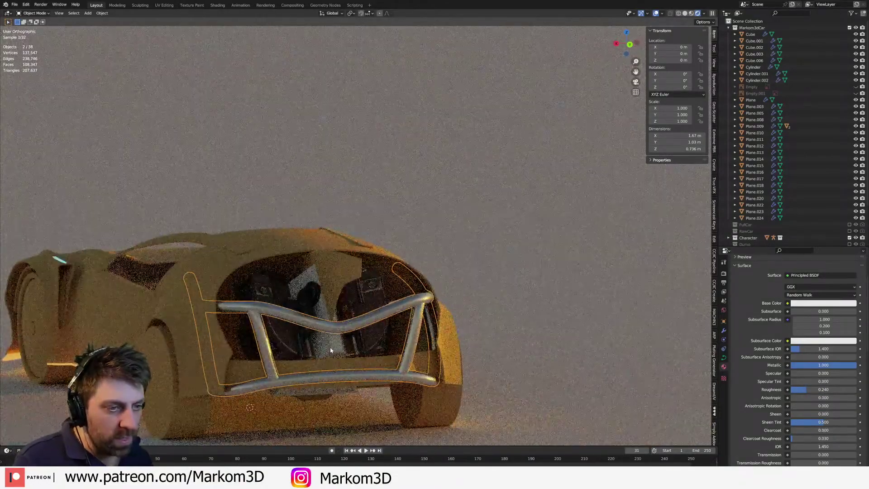
- Assign the existing MAT_MEtal material to the engine block behind the tubular frame
click(330, 344)
click(736, 292)
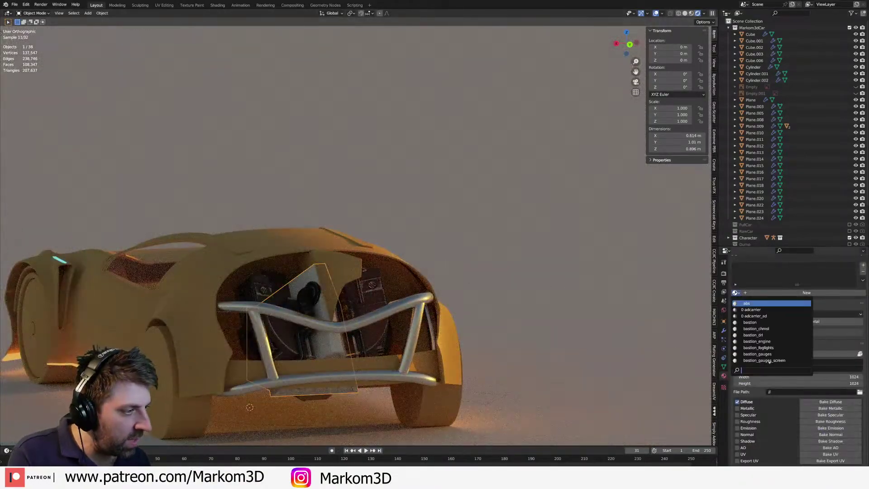
text(metal)
key(Return)
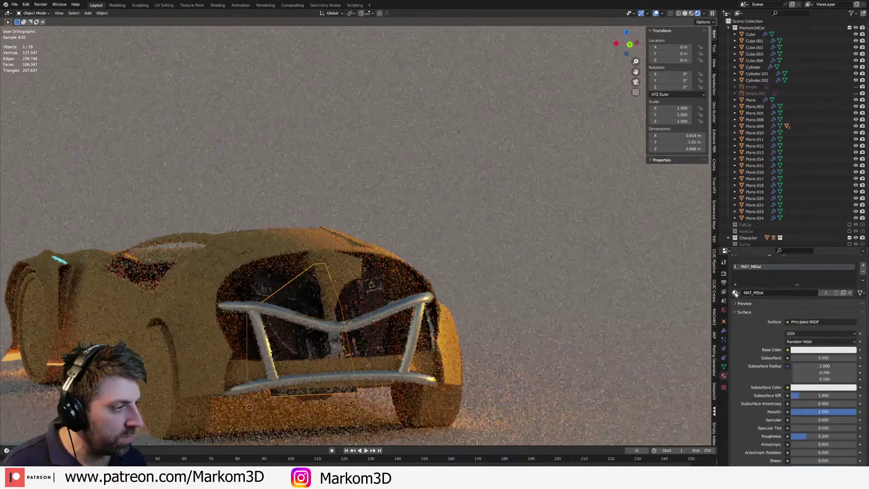
- Give the front wheel a second, empty material slot and put the existing MAT_MEtal material in its first slot
middle_drag(388, 311, 327, 375)
click(327, 375)
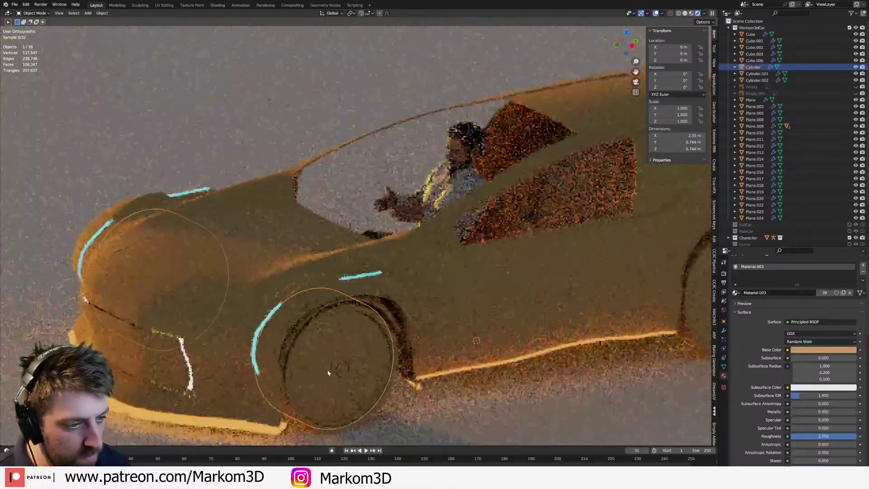
key(Tab)
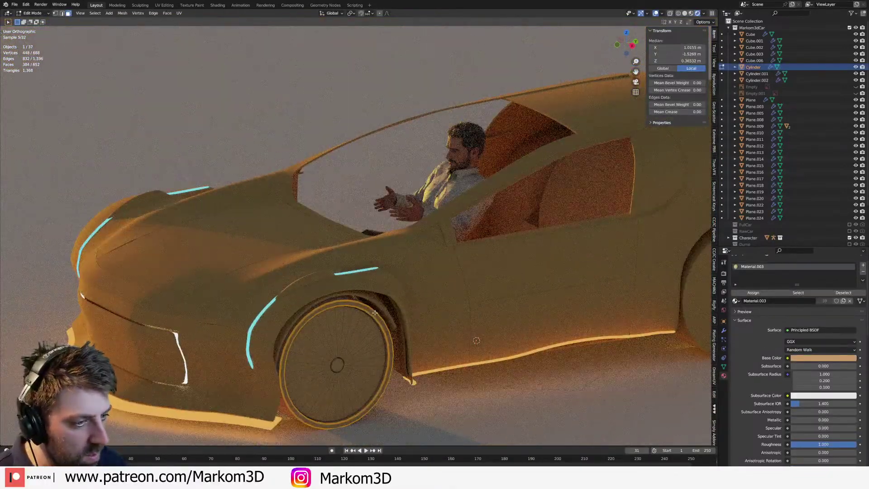
click(375, 312)
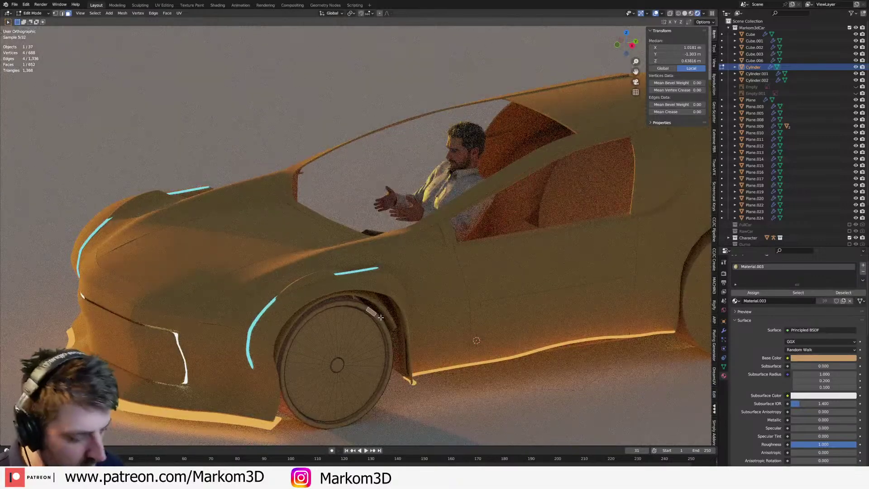
key(ctrl+l)
scroll(380, 317, up, 5)
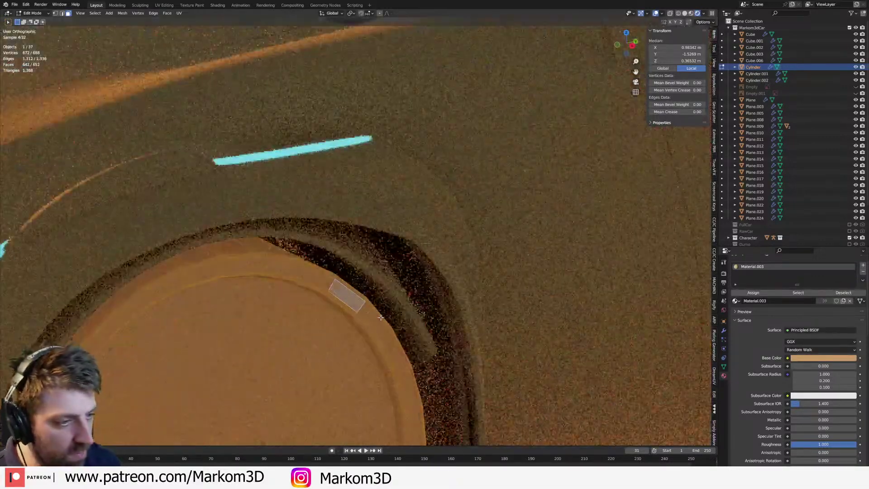
scroll(381, 318, down, 1)
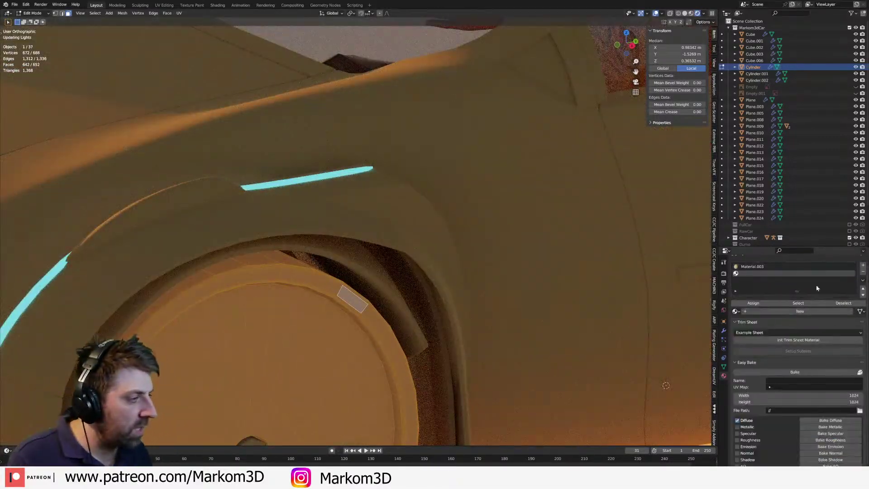
click(862, 265)
click(736, 311)
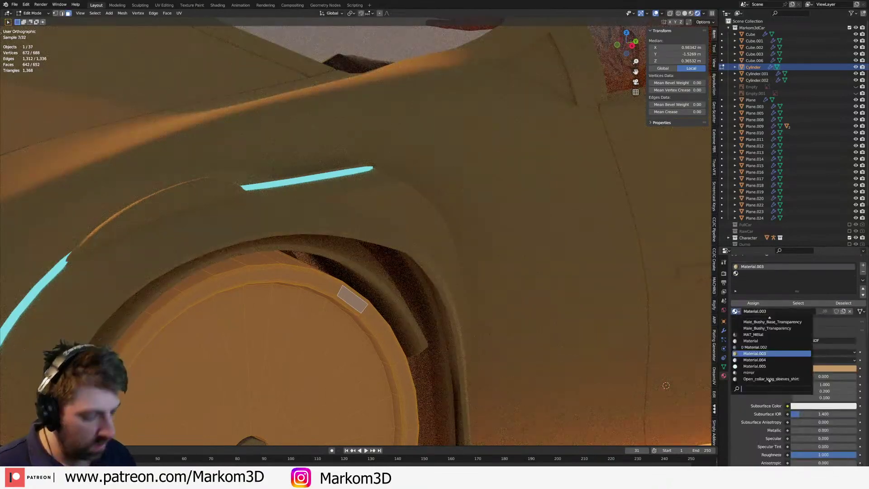
text(metal)
key(Return)
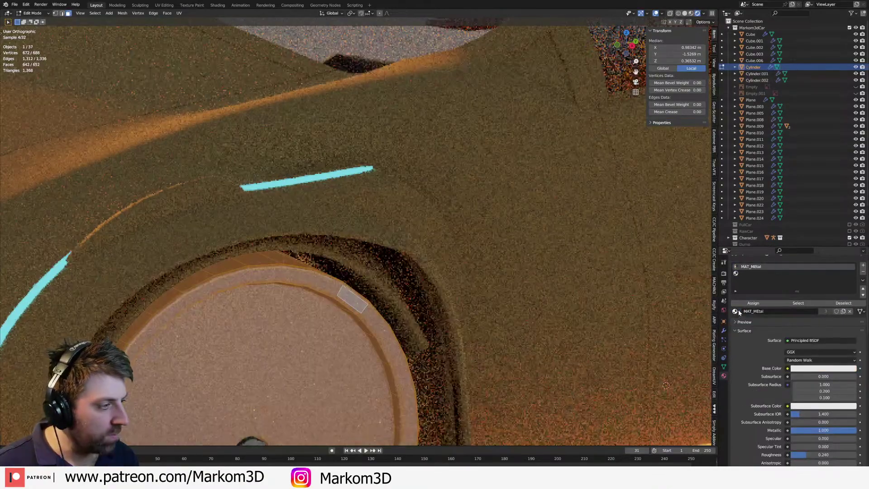
- Create a new material named MAT_Rubber in the front wheel's second material slot
click(758, 273)
click(769, 312)
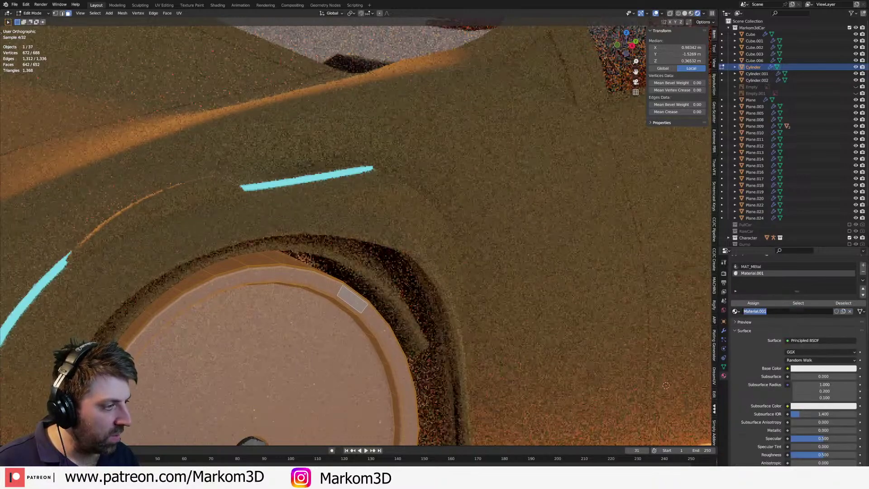
click(770, 312)
text(MAT_Rubber)
key(Return)
- Set MAT_Rubber to a near-black base color, specular 0.000 and roughness 1.000
click(813, 368)
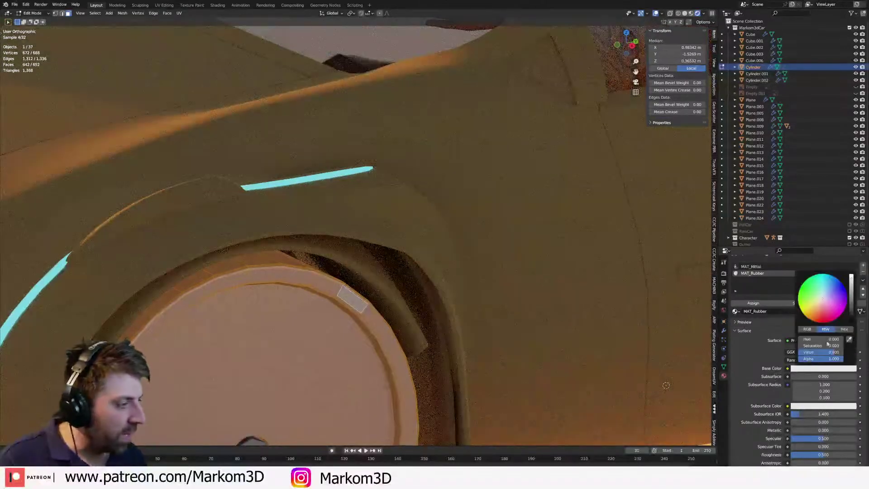
drag(850, 310, 851, 320)
scroll(800, 397, down, 2)
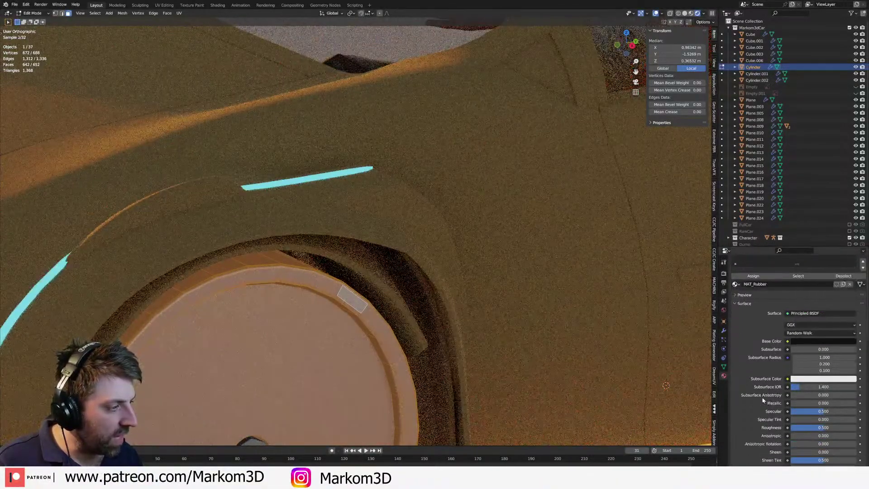
drag(823, 412, 788, 412)
drag(832, 428, 866, 428)
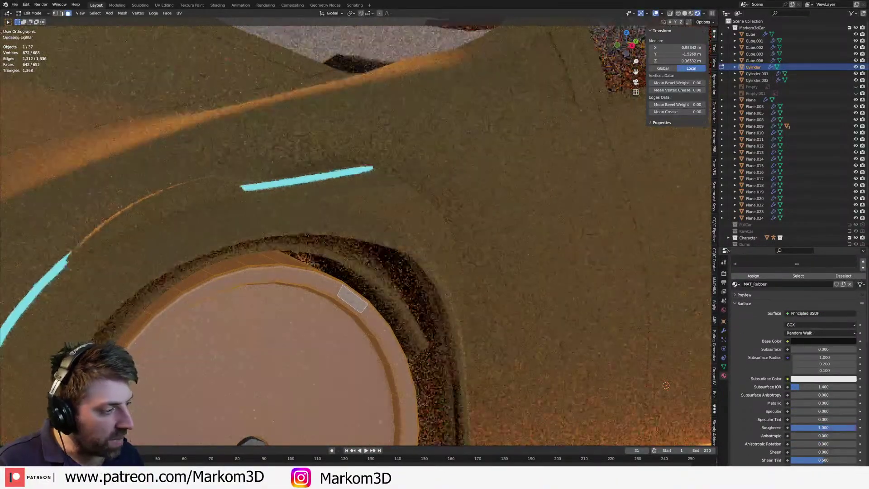
- Select the front wheel's tread loop, grow the selection over the outer tire band and assign MAT_Rubber to it
scroll(301, 332, down, 1)
scroll(300, 331, down, 3)
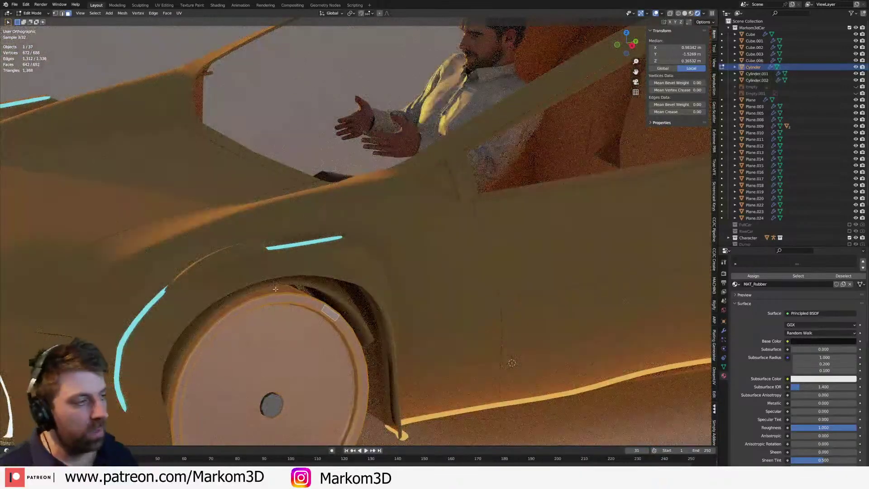
alt+click(289, 289)
key(ctrl+KP_Add)
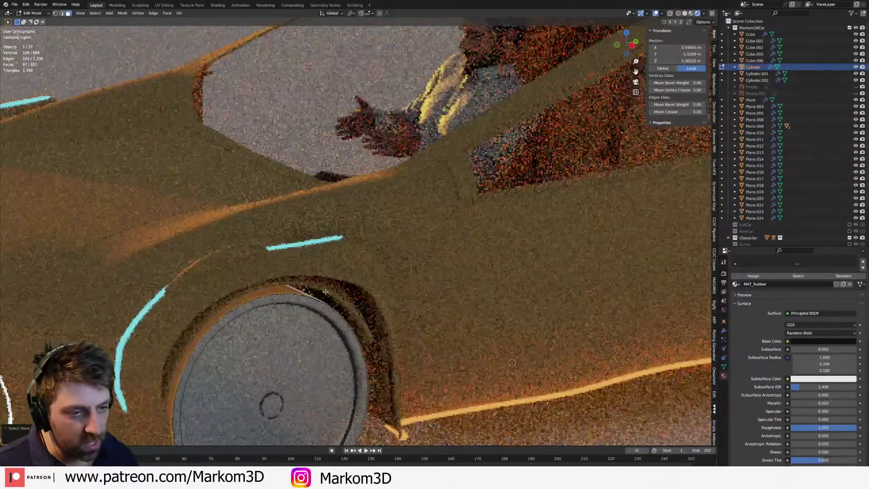
key(ctrl+KP_Add)
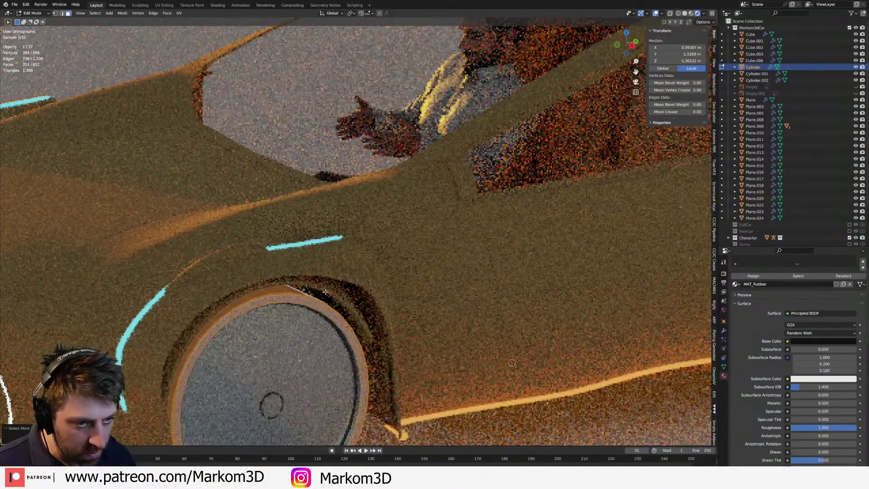
key(ctrl+KP_Add)
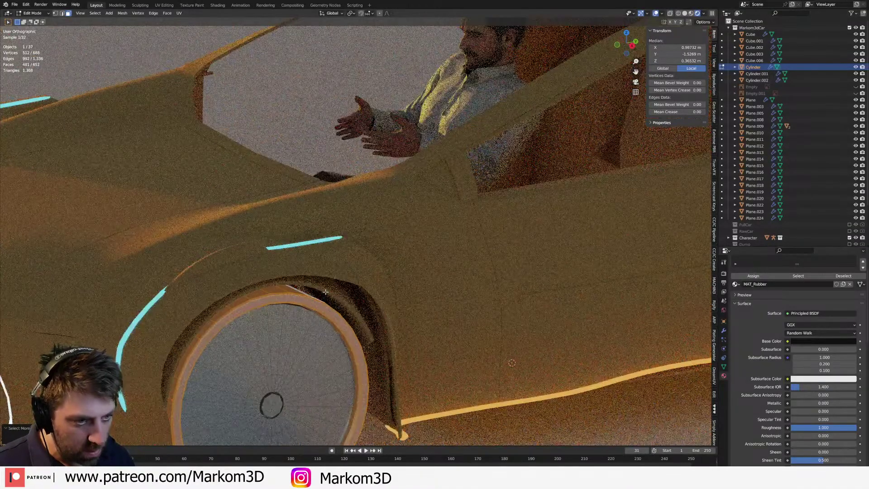
scroll(813, 291, up, 2)
click(762, 314)
key(Tab)
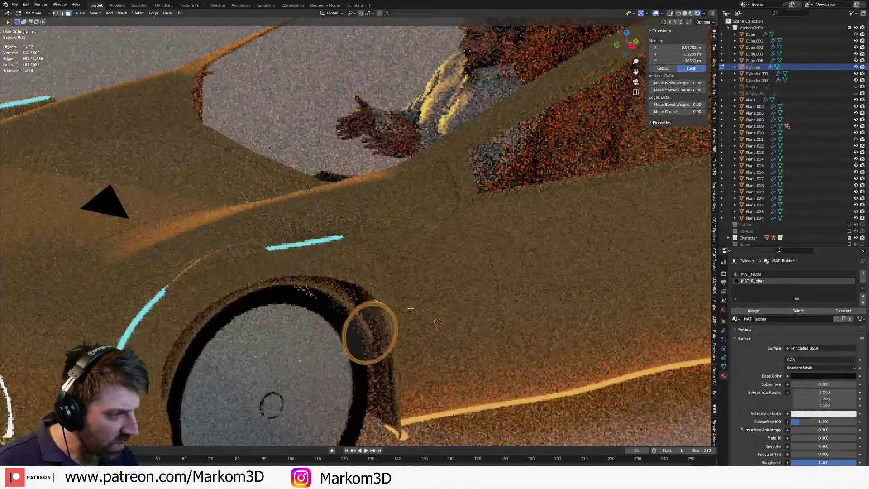
scroll(410, 308, down, 6)
middle_drag(409, 316, 372, 310)
scroll(372, 310, up, 2)
scroll(372, 310, up, 1)
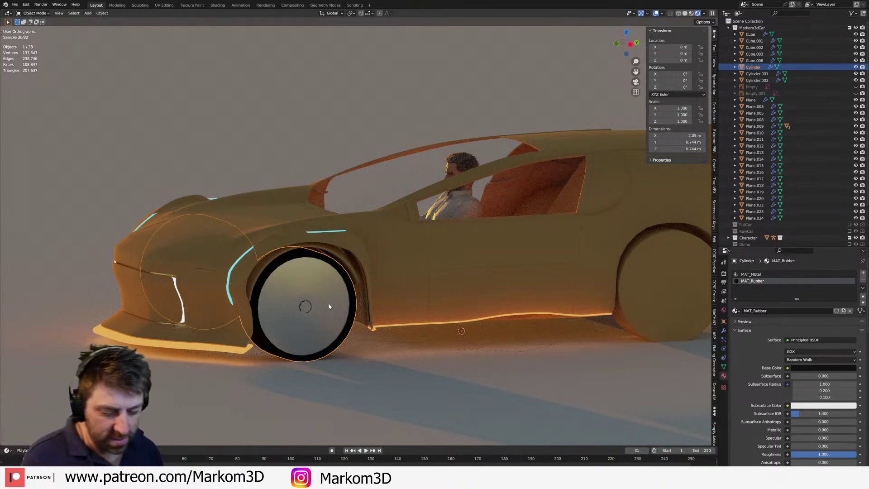
- Show the RawCar collection for comparison with the modeled car and hide it again
click(729, 27)
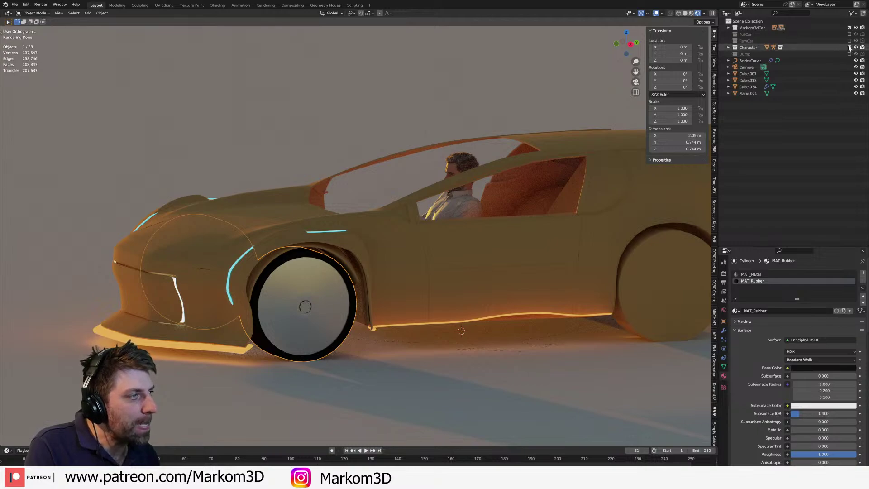
click(849, 41)
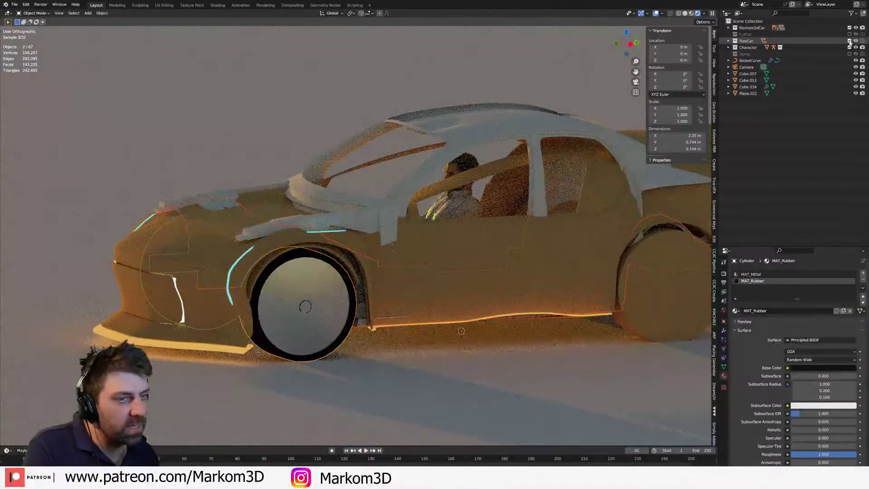
scroll(521, 184, down, 2)
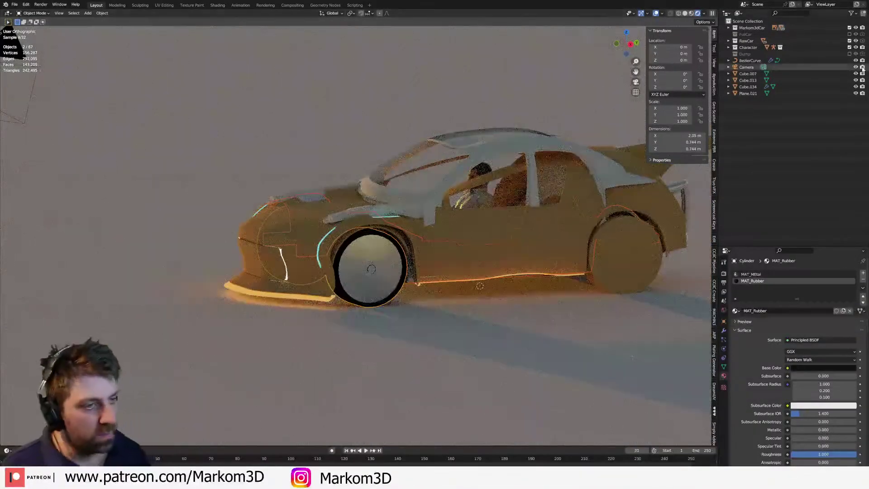
click(849, 41)
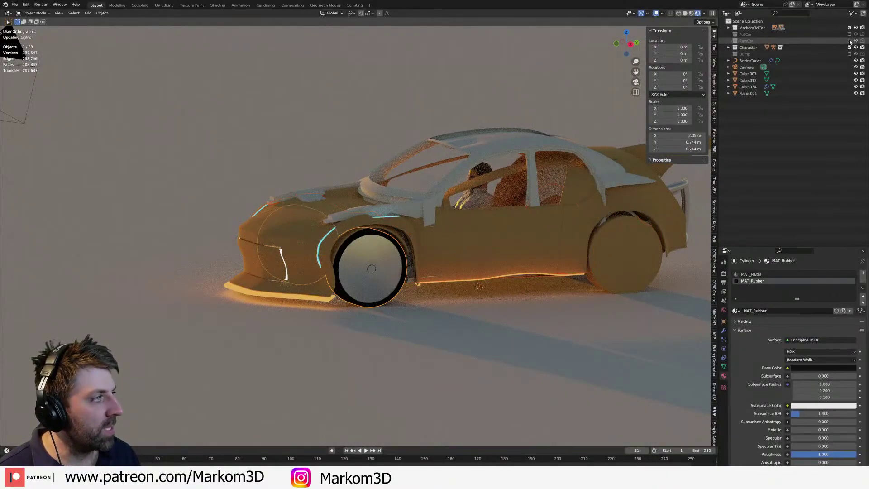
- Show the FullCar collection and examine the front wheel area in wireframe
click(849, 33)
scroll(453, 203, up, 5)
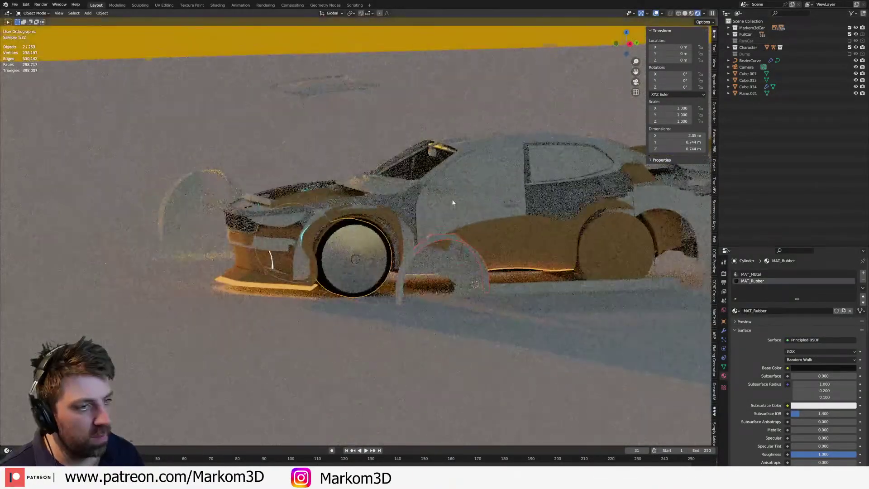
scroll(320, 252, down, 5)
key(z)
click(305, 256)
scroll(342, 282, up, 3)
middle_drag(374, 248, 353, 301)
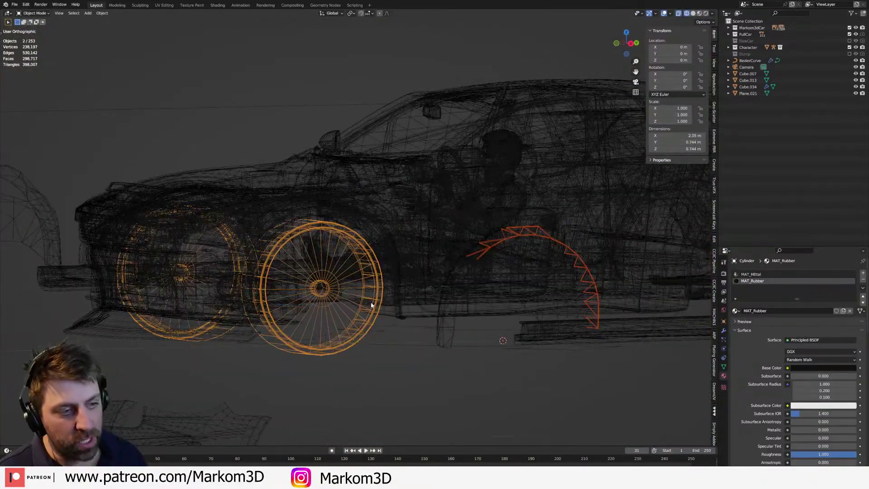
- Examine the FullCar roofline in a right side wireframe view, picking the overlapping body parts along the roof
key(z)
click(488, 267)
scroll(511, 244, down, 4)
mouse_move(511, 244)
middle_down()
mouse_move(536, 256)
mouse_move(528, 276)
mouse_move(451, 245)
middle_up()
scroll(540, 259, up, 2)
scroll(516, 287, up, 3)
key(shift+z)
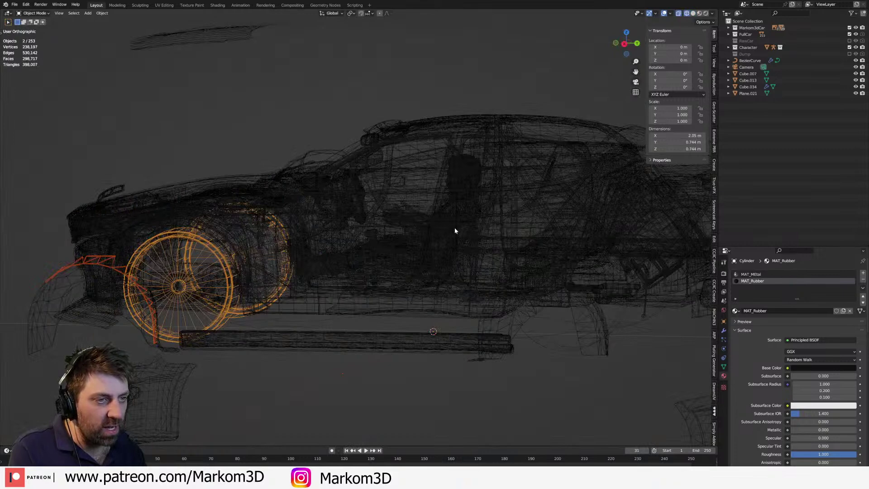
key(KP_3)
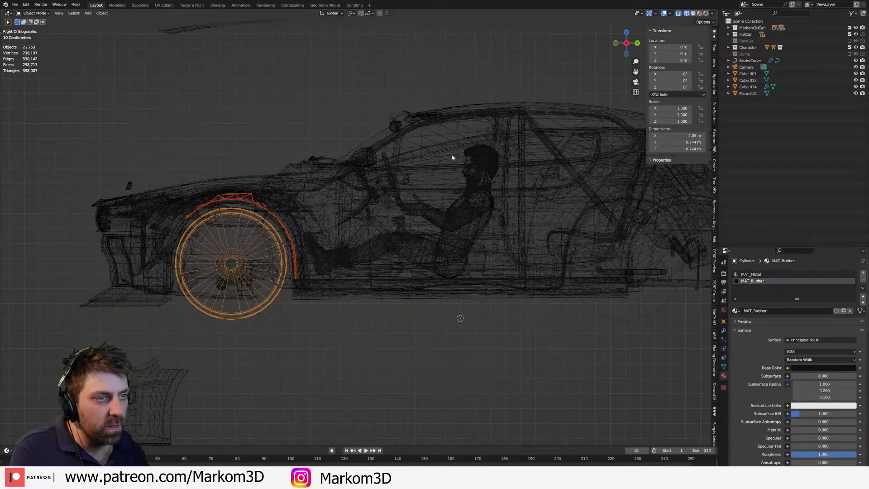
click(516, 110)
click(476, 145)
click(483, 140)
click(532, 137)
click(532, 134)
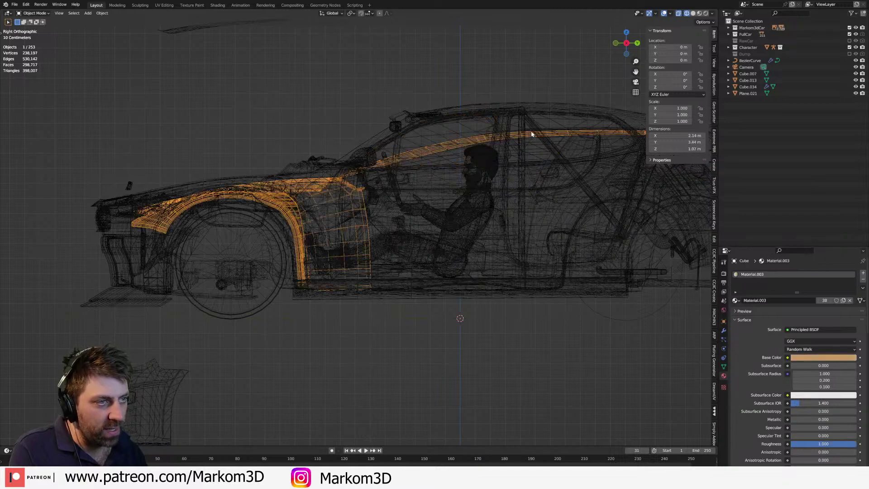
click(531, 132)
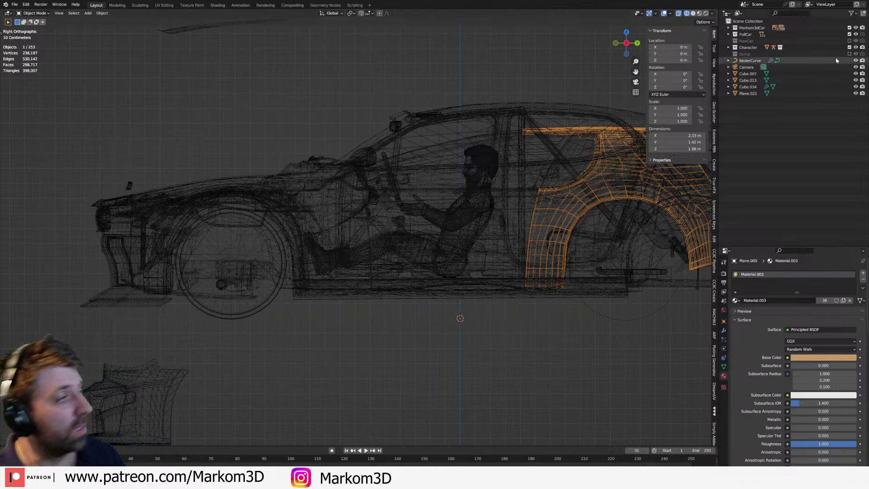
- Hide the FullCar collection, return to solid shading and select the body piece with the roof-edge strip
click(850, 34)
mouse_move(405, 179)
middle_down()
mouse_move(446, 188)
mouse_move(388, 163)
mouse_move(406, 159)
mouse_move(364, 160)
mouse_move(457, 189)
mouse_move(416, 189)
middle_up()
key(z)
click(481, 189)
middle_drag(325, 230, 335, 167)
click(350, 182)
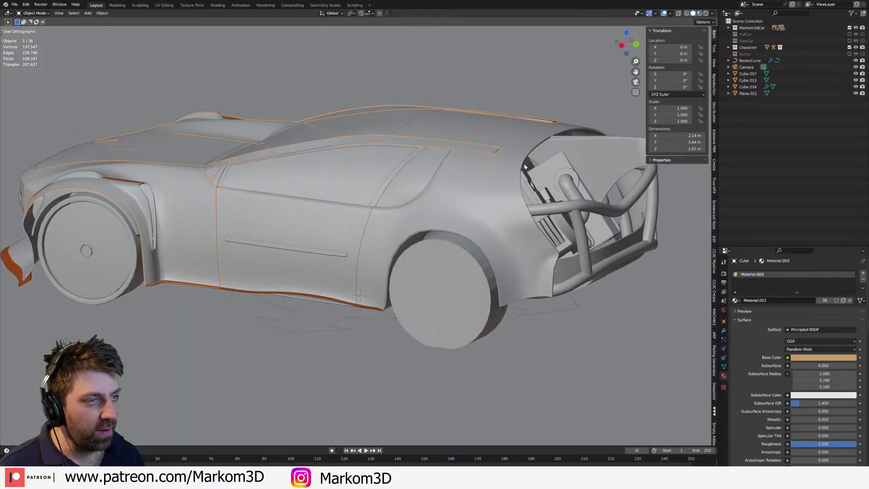
- Move the rear end edge of the roof-edge strip about 0.31 m rearward and slightly down, past the base of the rear wing
scroll(454, 154, up, 2)
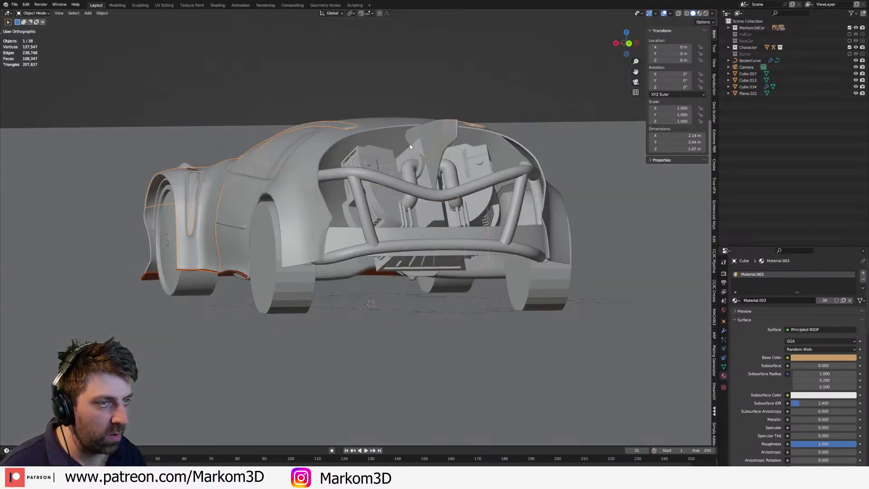
middle_drag(410, 144, 400, 142)
key(KP_3)
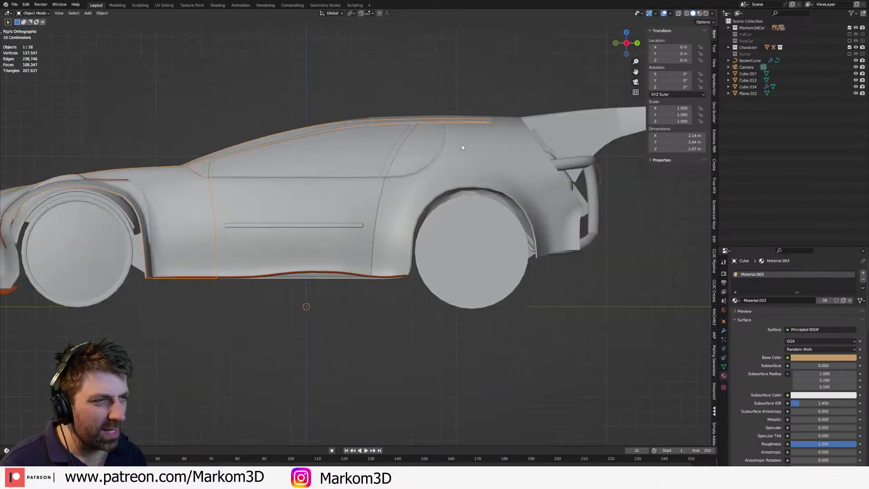
scroll(444, 130, up, 3)
key(Tab)
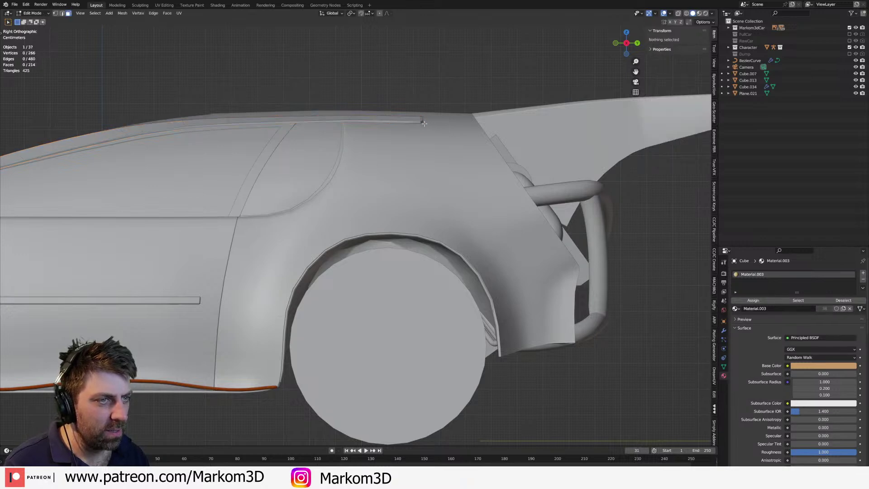
click(422, 120)
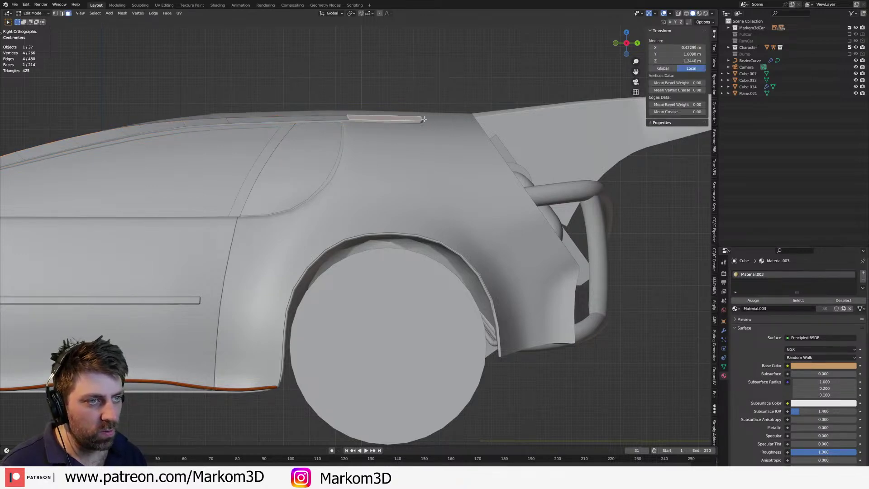
key(2)
click(424, 120)
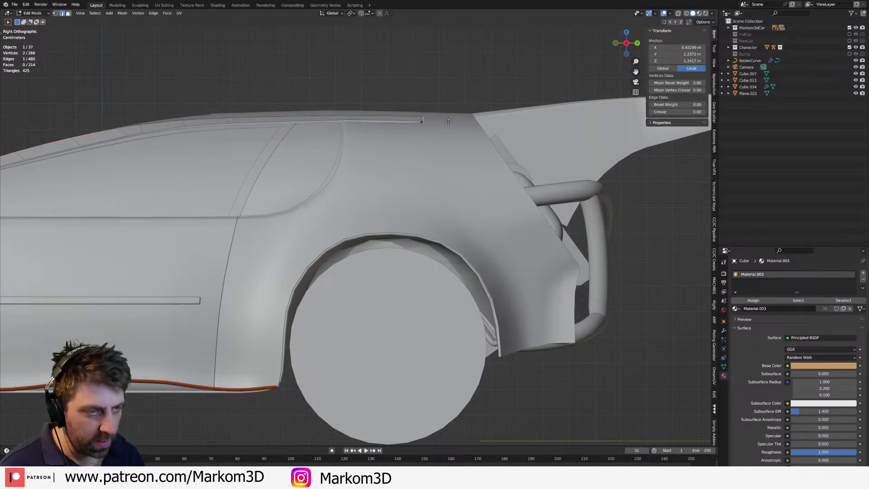
key(g)
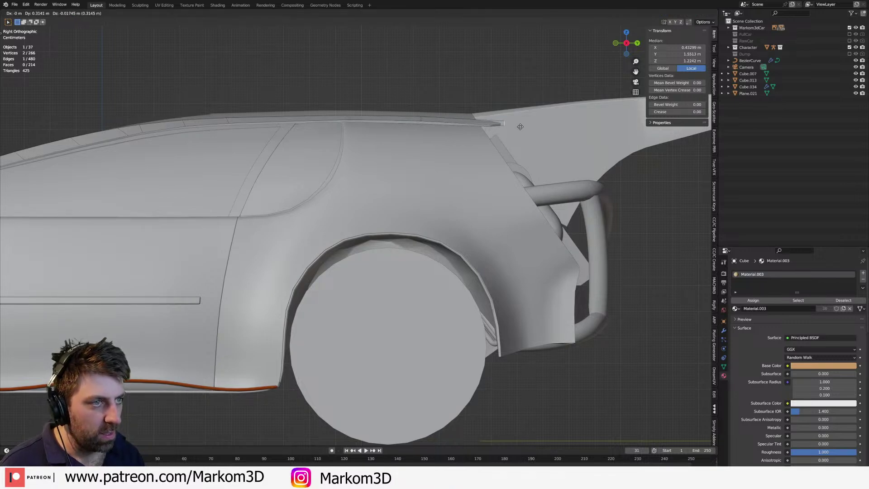
click(521, 126)
shift+middle_drag(520, 126, 449, 122)
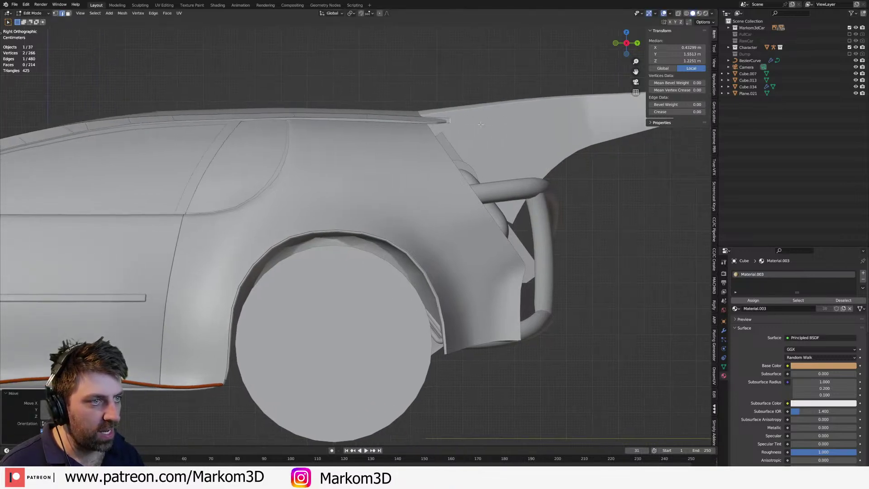
- Extrude the rear end edge of the roof-edge strip about 0.16 m rearward, add a loop cut near its end, and leave Edit Mode
key(e)
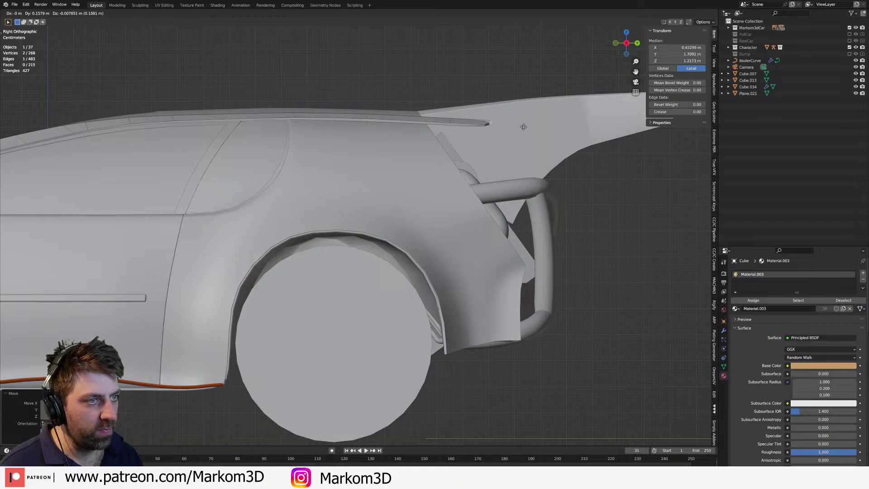
click(488, 126)
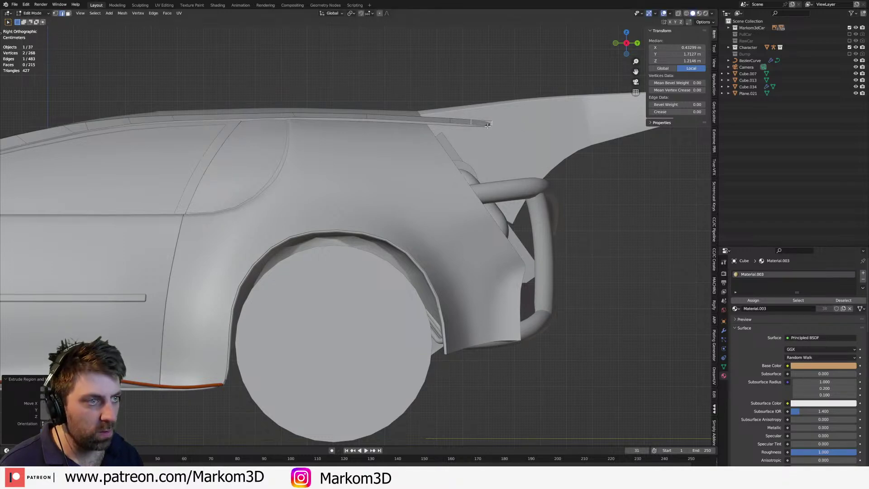
key(ctrl+r)
click(491, 126)
click(507, 131)
scroll(497, 135, down, 6)
key(Tab)
middle_drag(492, 140, 519, 177)
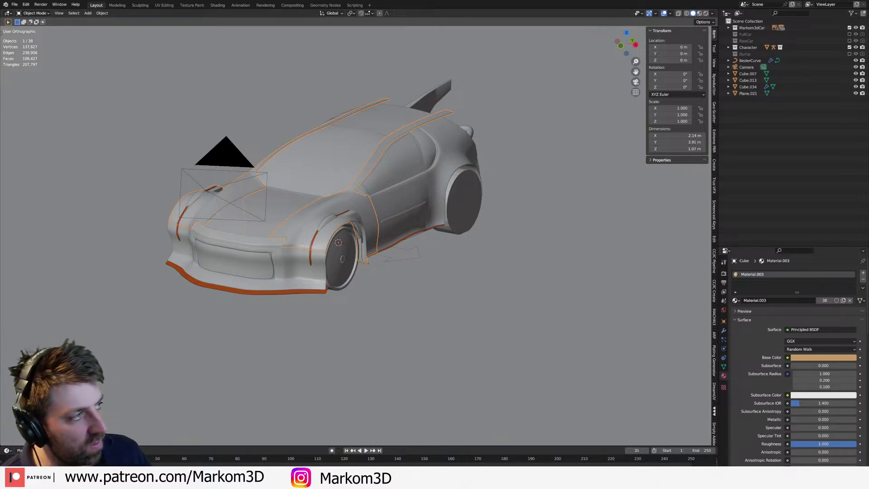
- Move the front bumper panel covering the headlights into the Dump collection and select the exposed front light plane
key(super+d)
key(super+d)
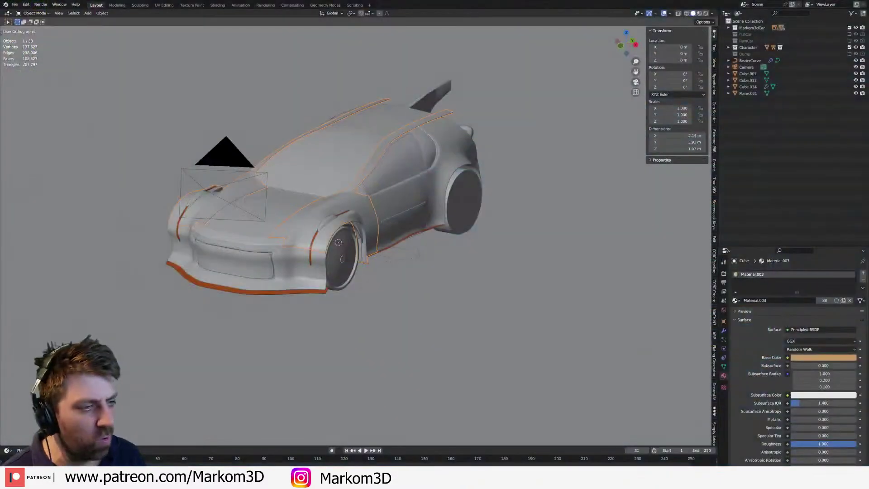
middle_drag(355, 238, 363, 227)
scroll(363, 227, up, 3)
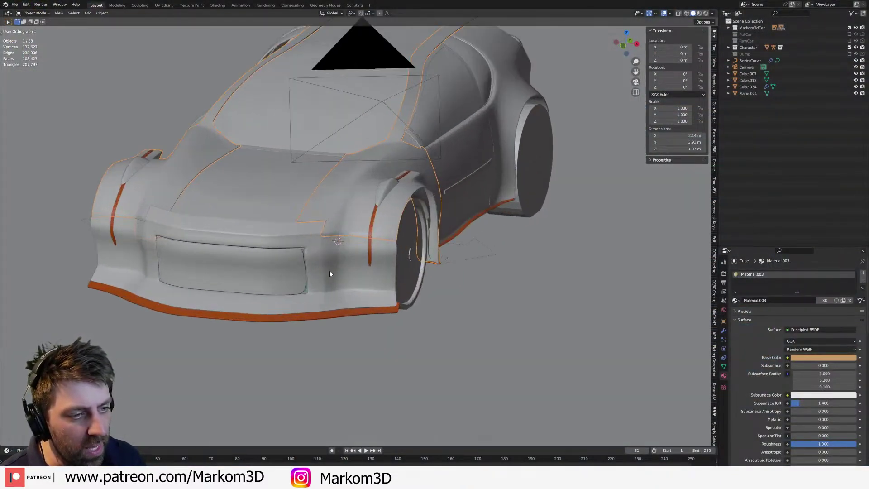
click(267, 288)
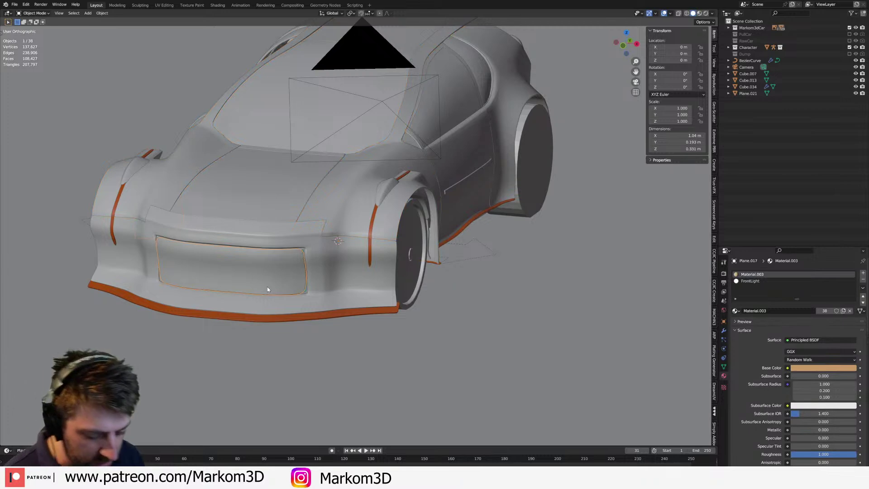
key(Delete)
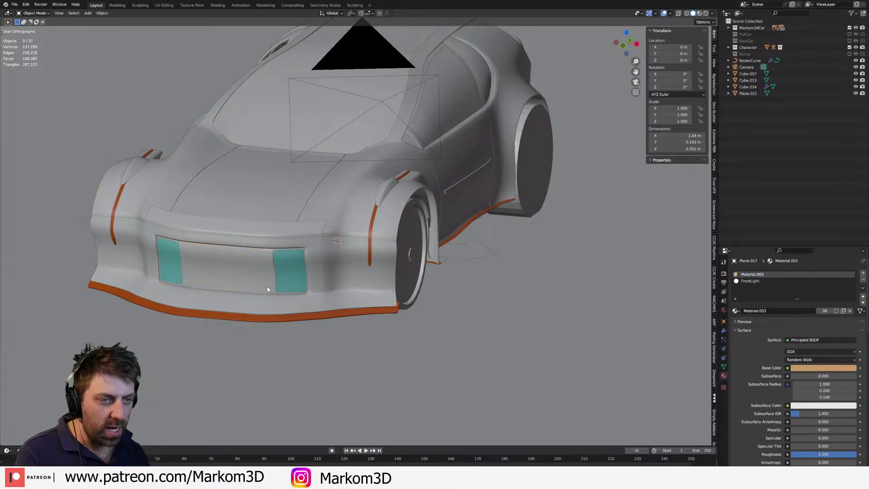
key(ctrl+z)
key(m)
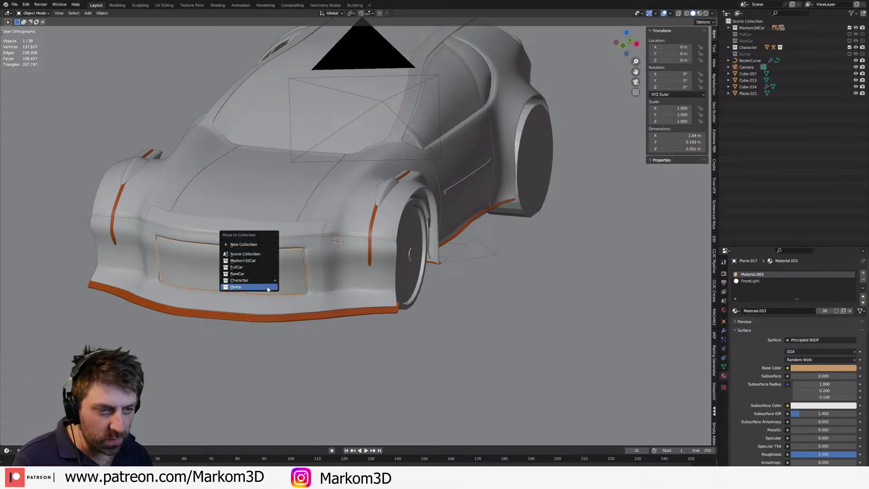
click(267, 288)
click(291, 275)
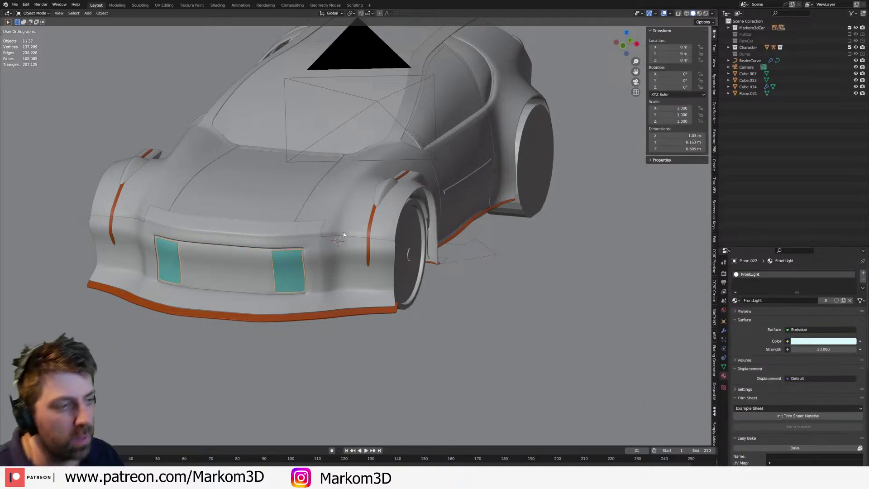
- Move the duplicate front wheel arch covers into the Dump collection
middle_drag(344, 232, 337, 234)
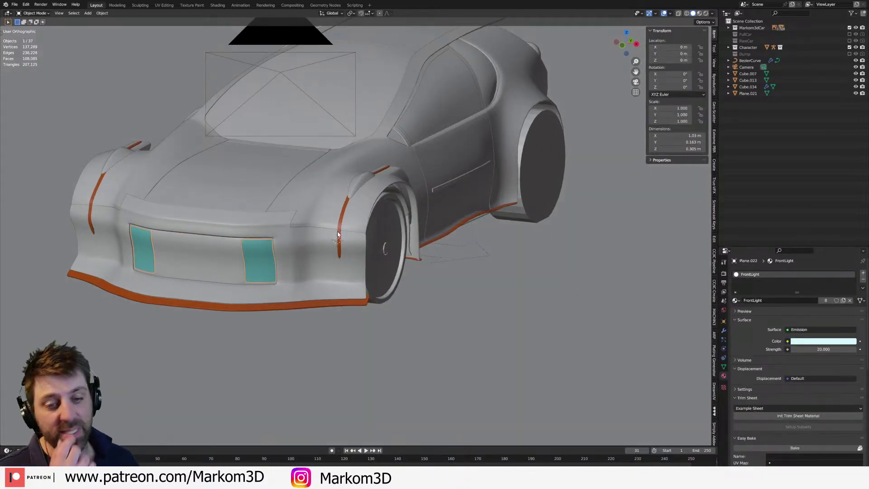
middle_drag(414, 202, 338, 249)
click(337, 249)
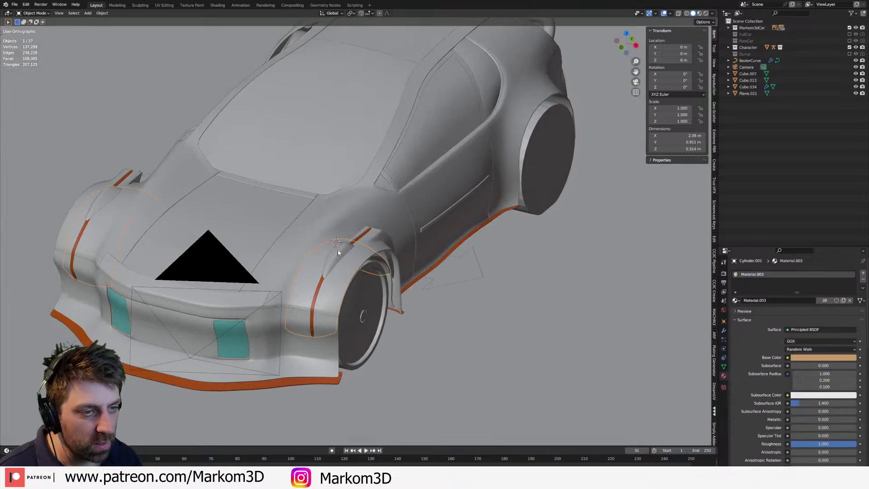
key(m)
click(341, 259)
- Select the front fender piece and examine the whole car body from the rear, front and side
middle_drag(395, 268, 358, 250)
click(286, 197)
click(287, 196)
middle_drag(287, 197, 474, 208)
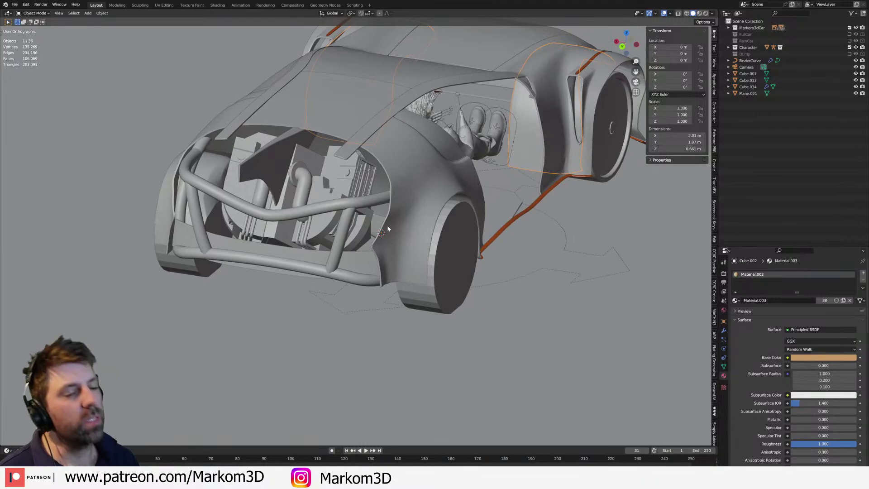
mouse_move(388, 229)
middle_down()
mouse_move(369, 215)
mouse_move(441, 177)
mouse_move(414, 176)
mouse_move(437, 172)
mouse_move(317, 163)
mouse_move(385, 231)
middle_up()
scroll(438, 170, down, 2)
scroll(337, 183, down, 3)
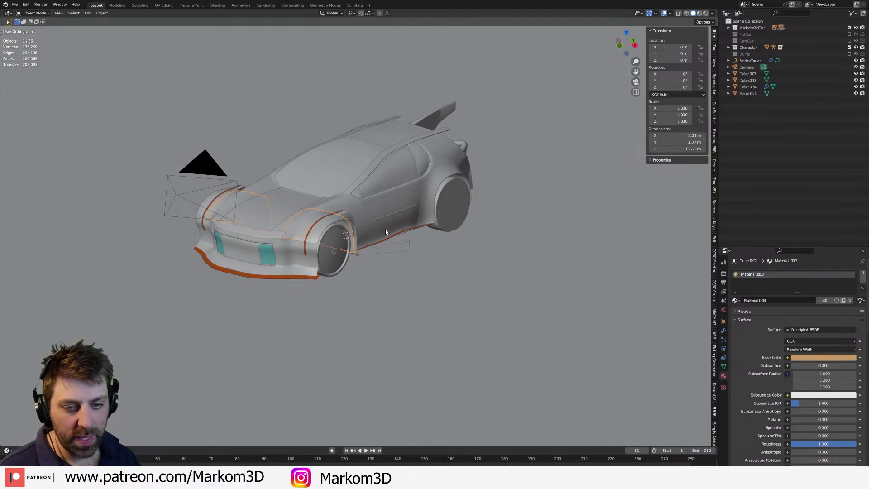
scroll(385, 232, up, 4)
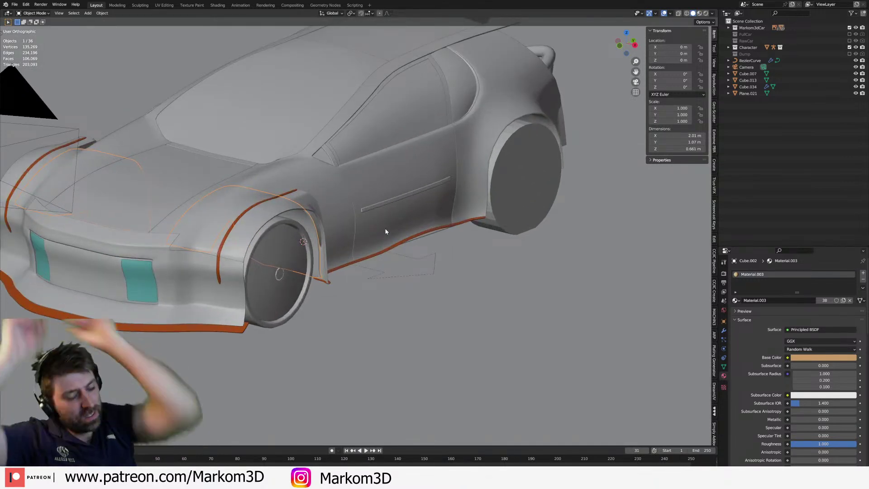
scroll(343, 191, down, 2)
middle_drag(333, 190, 347, 212)
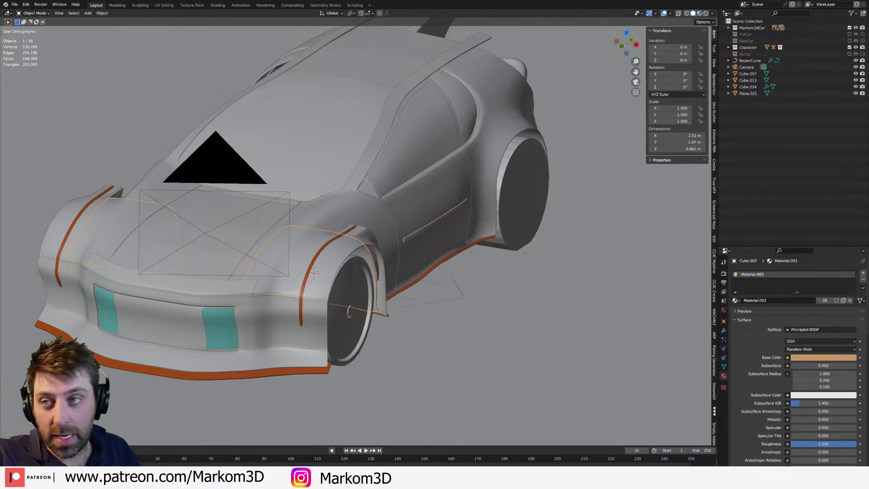
- Switch to the web browser, open Instagram, and view and close the account's own story
drag(204, 1, 204, 11)
click(200, 18)
text(ins)
key(Return)
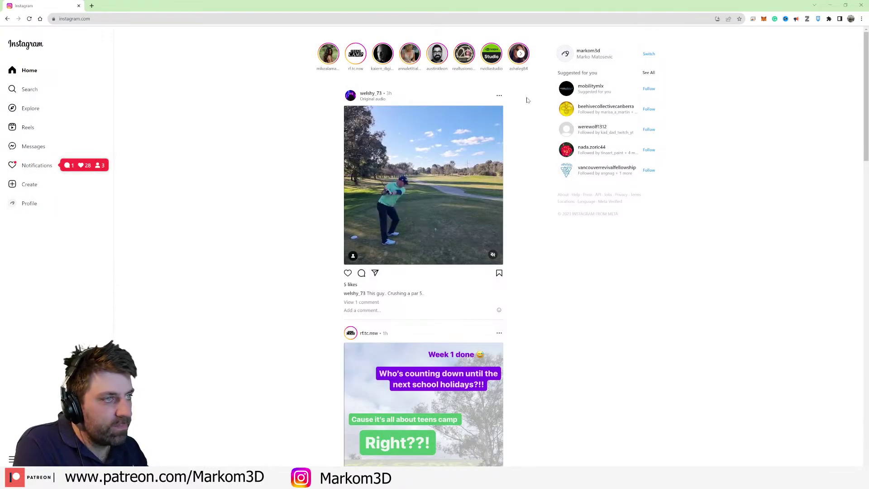
click(569, 55)
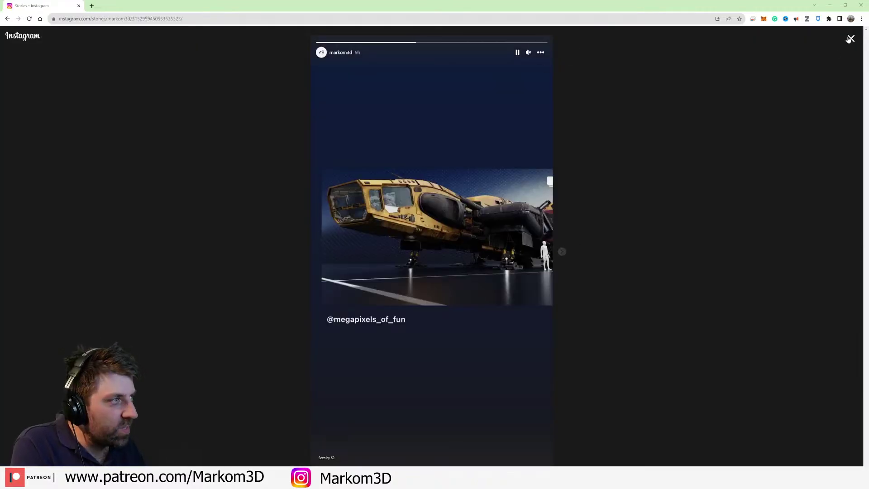
click(850, 39)
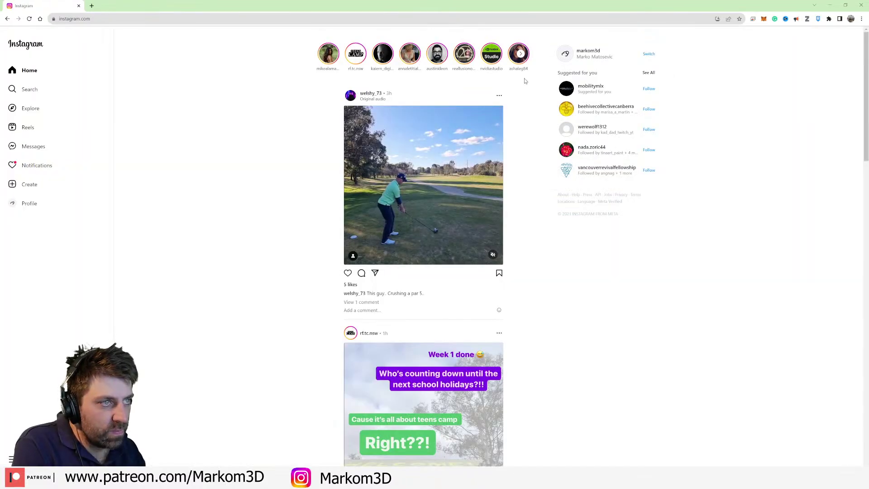
- Open the account's own Instagram profile, view the X-wing reel with its comments, and close it
click(595, 52)
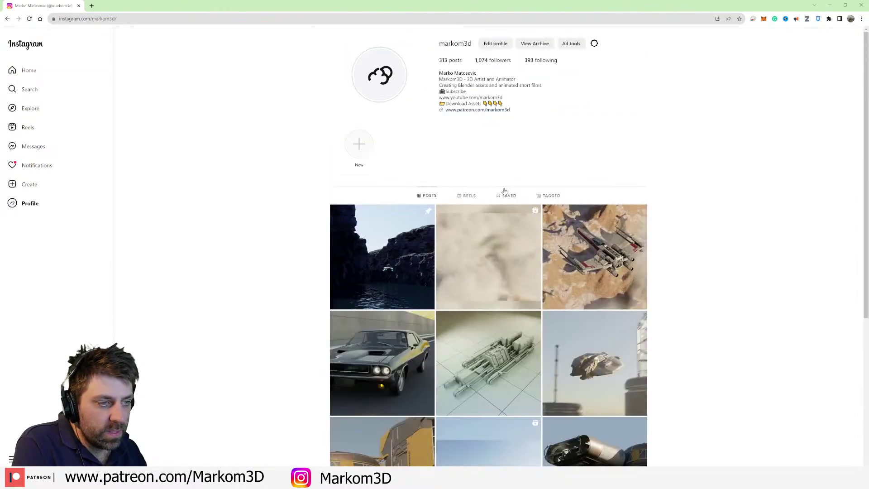
click(503, 288)
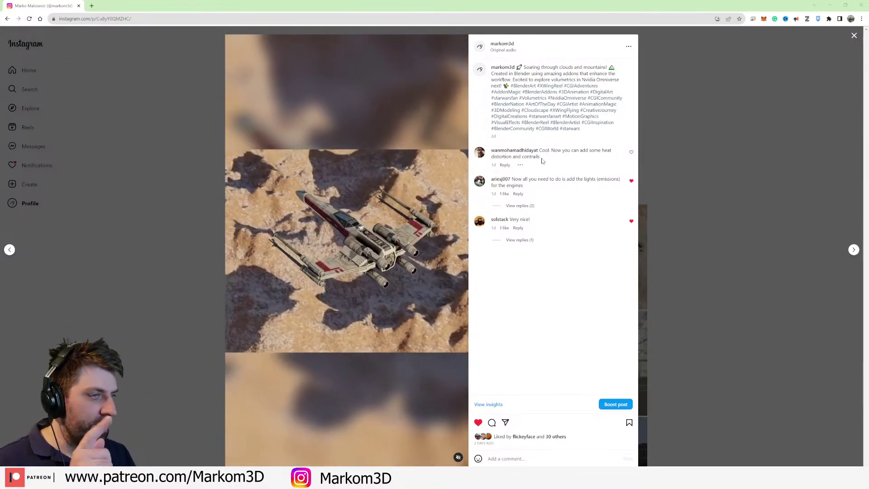
click(853, 36)
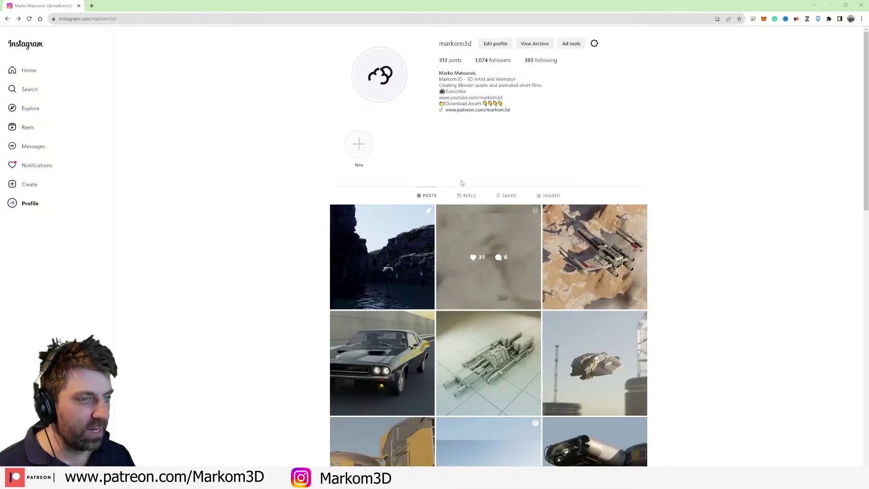
scroll(461, 181, down, 4)
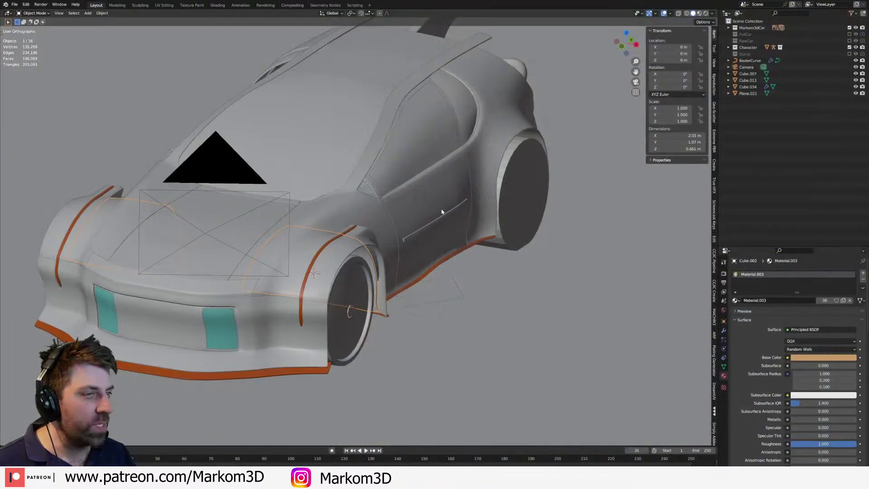
scroll(441, 211, down, 3)
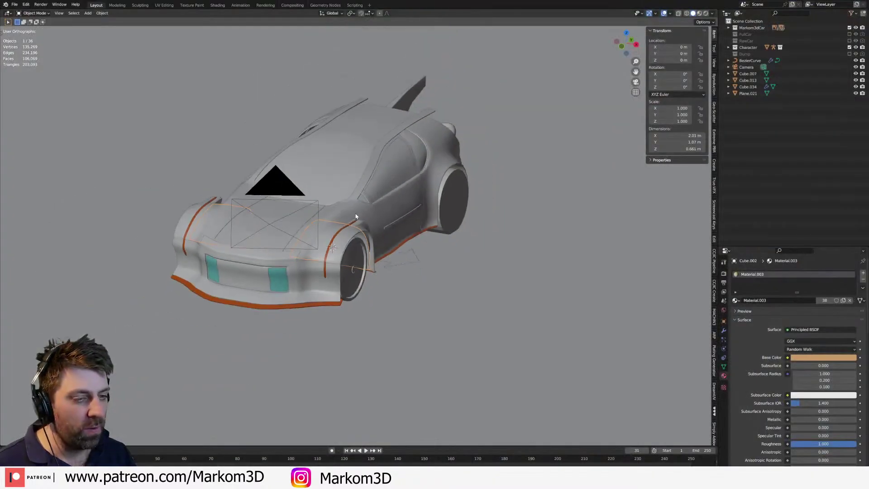
middle_drag(380, 212, 348, 215)
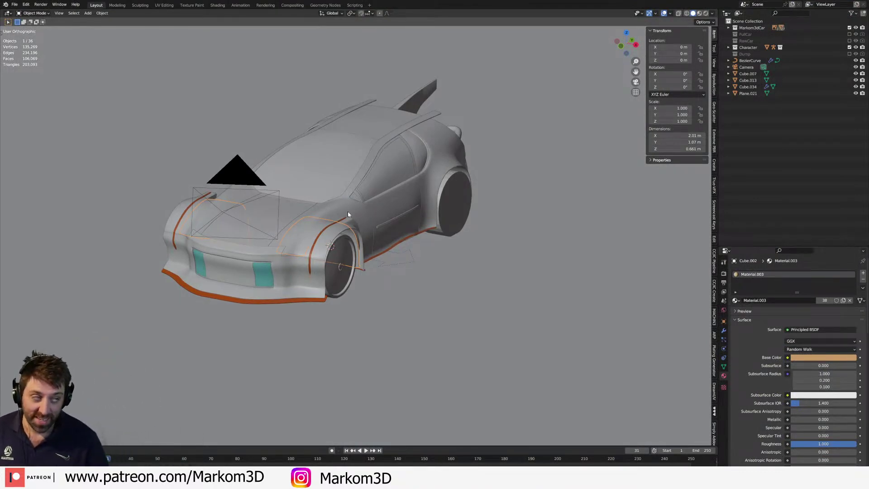
middle_drag(348, 215, 248, 213)
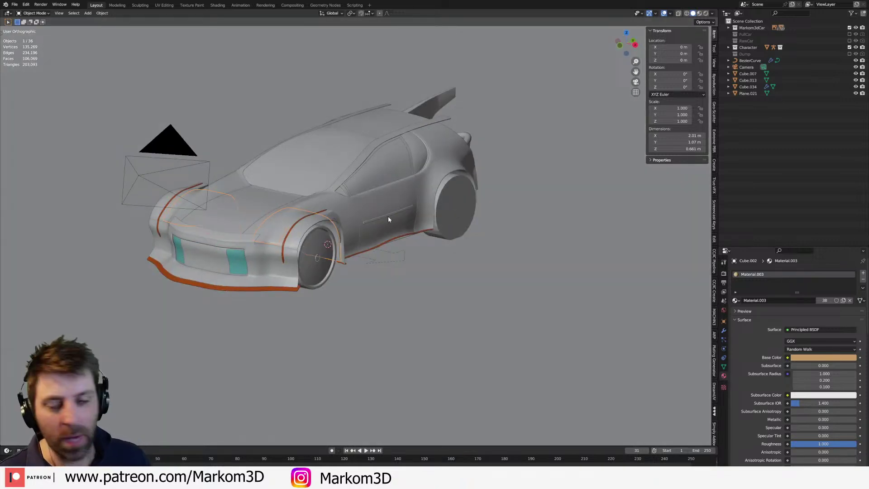